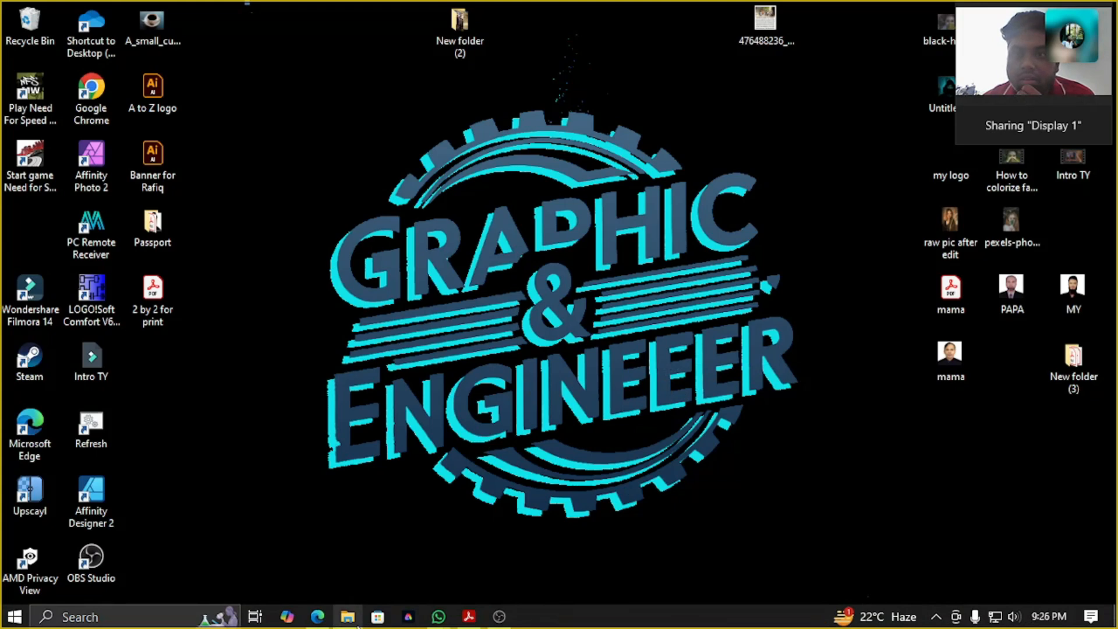
Launch Adobe Photoshop from the Adobe apps group
left_click(14, 618)
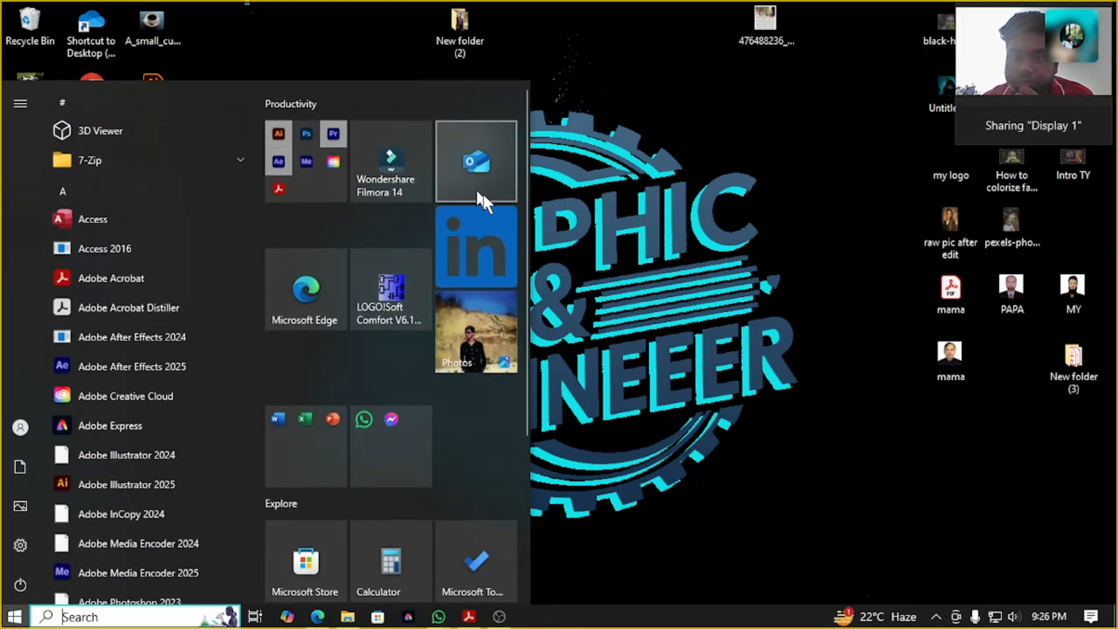
left_click(330, 173)
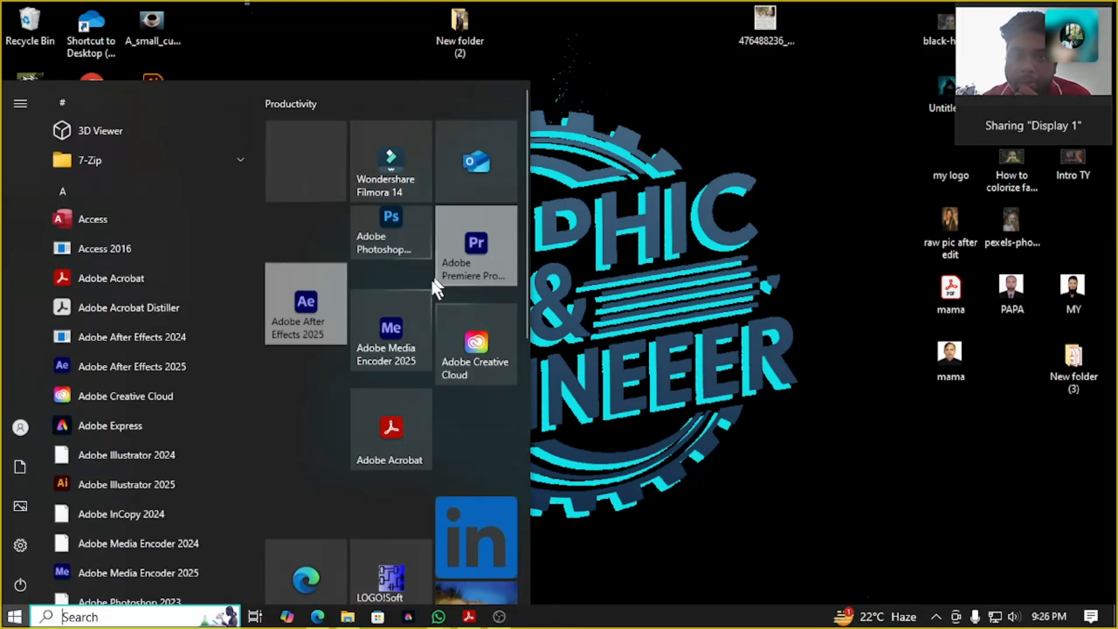
left_click(410, 277)
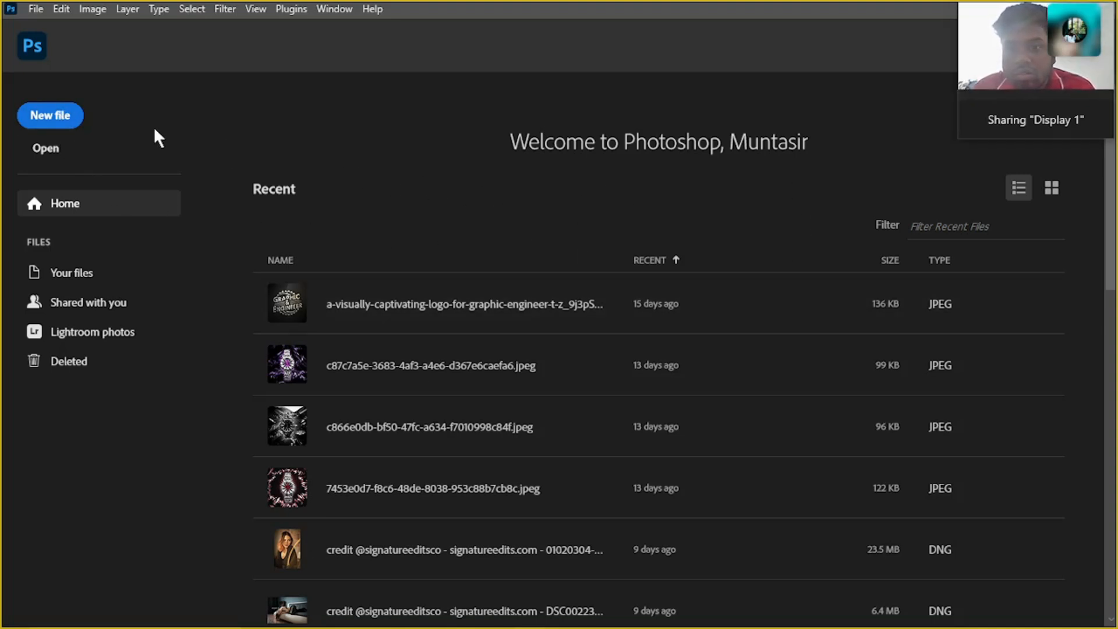
Create a new A4 portrait document at 300 pixels/inch, with its dimensions in inches
left_click(68, 110)
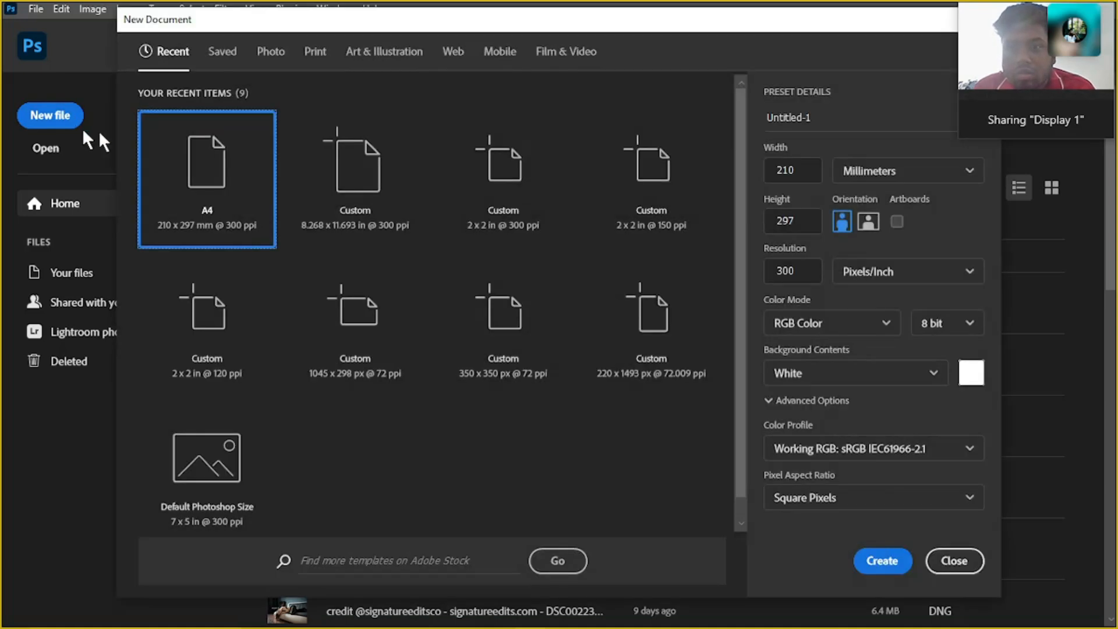
left_click(906, 170)
left_click(898, 237)
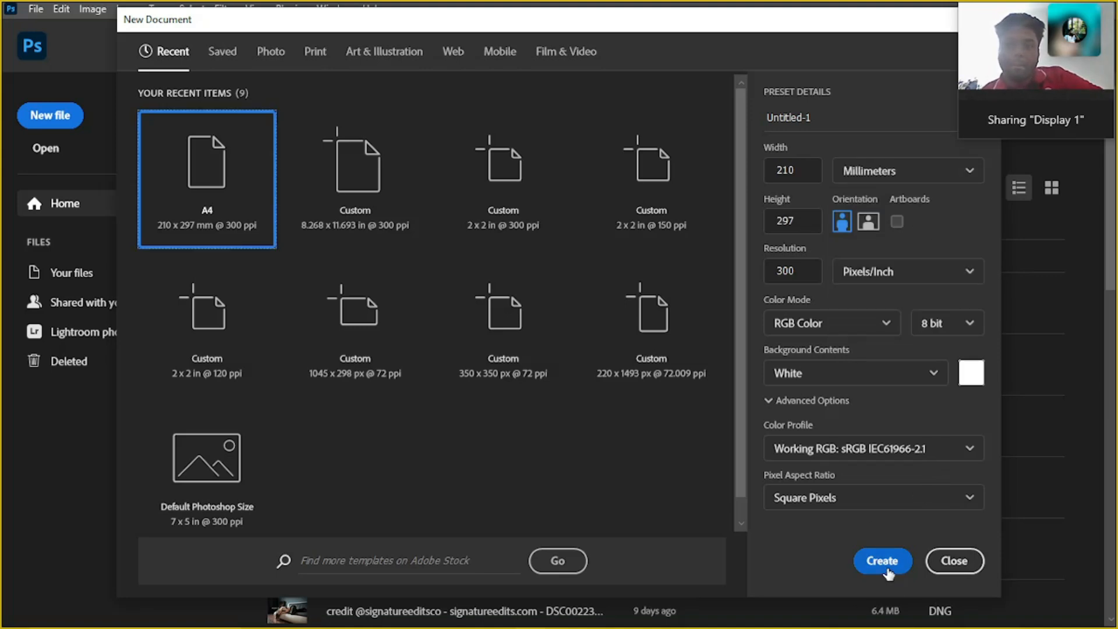
left_click(919, 171)
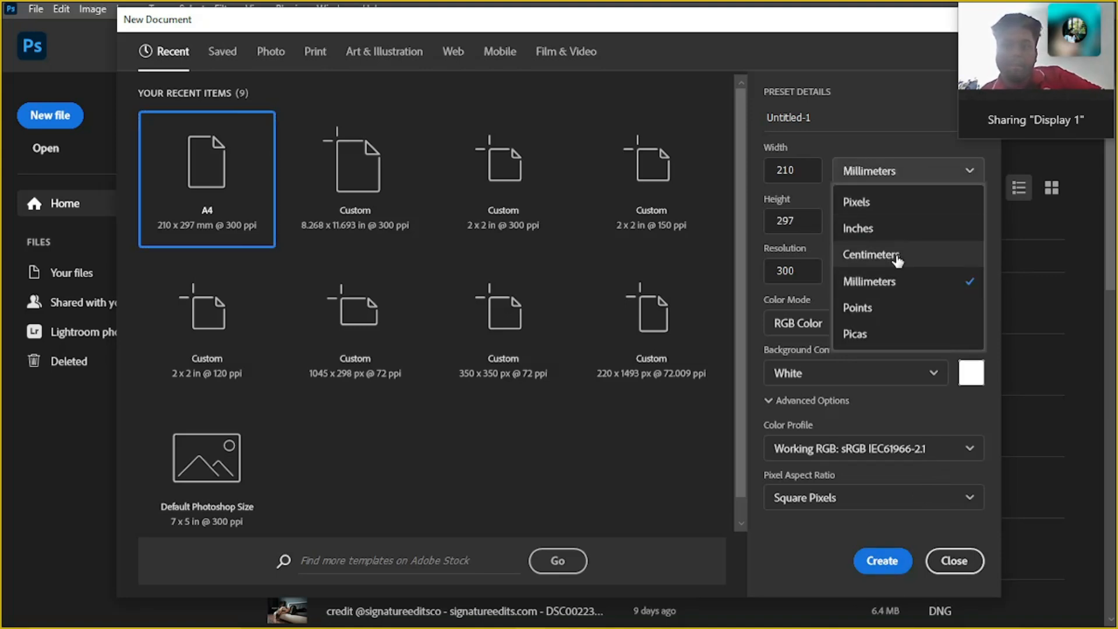
left_click(860, 228)
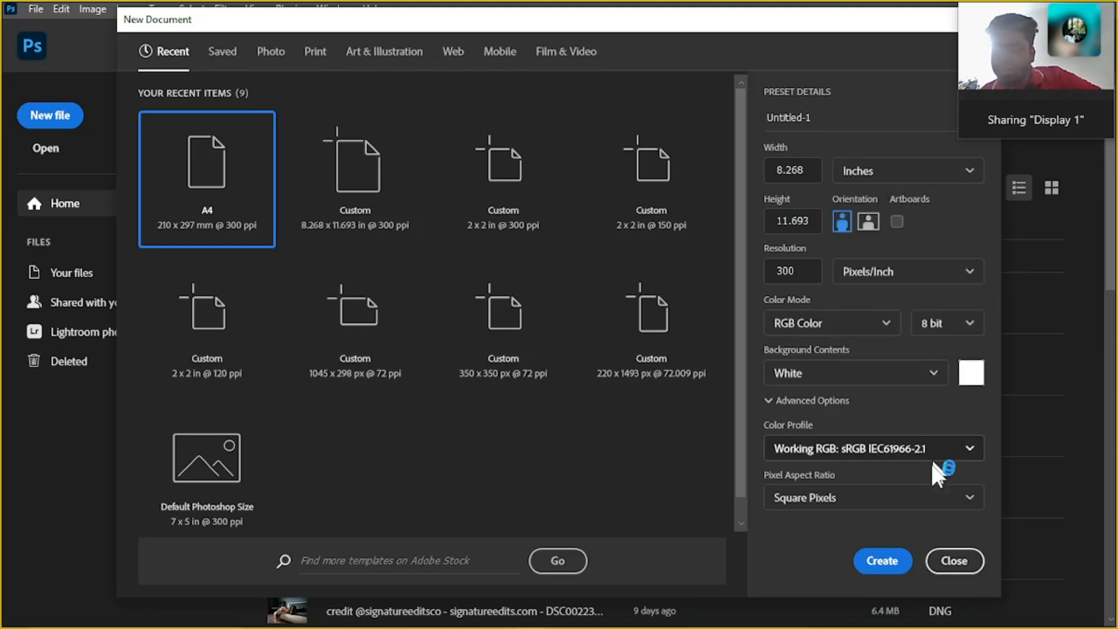
left_click(881, 561)
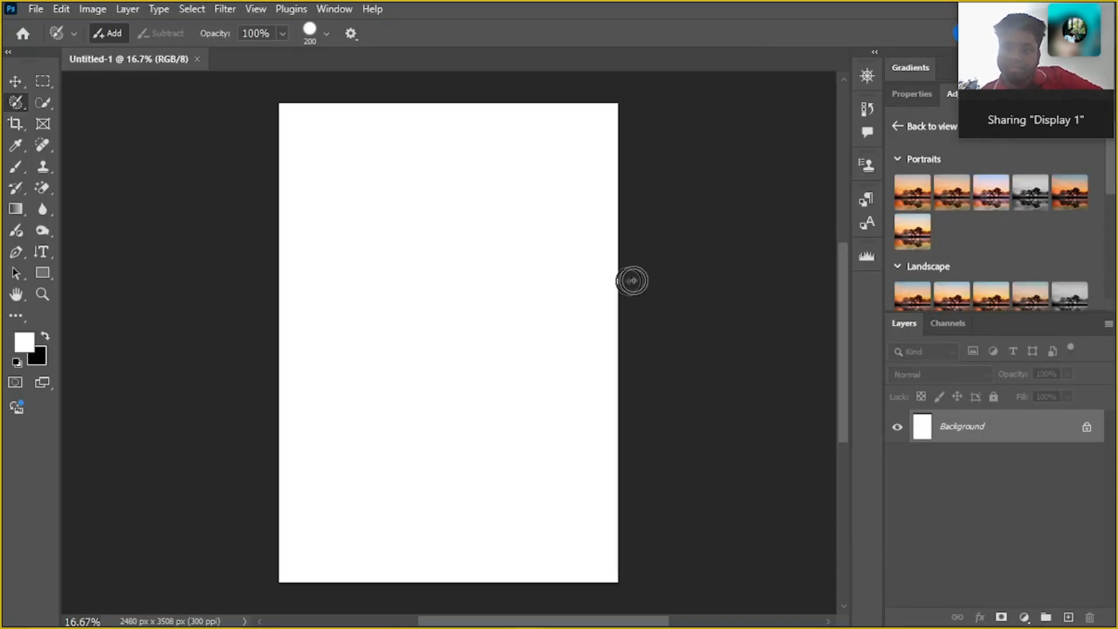
Switch to the Move tool, inspect the blank canvas, and go back to the Selection Brush tool
key("v")
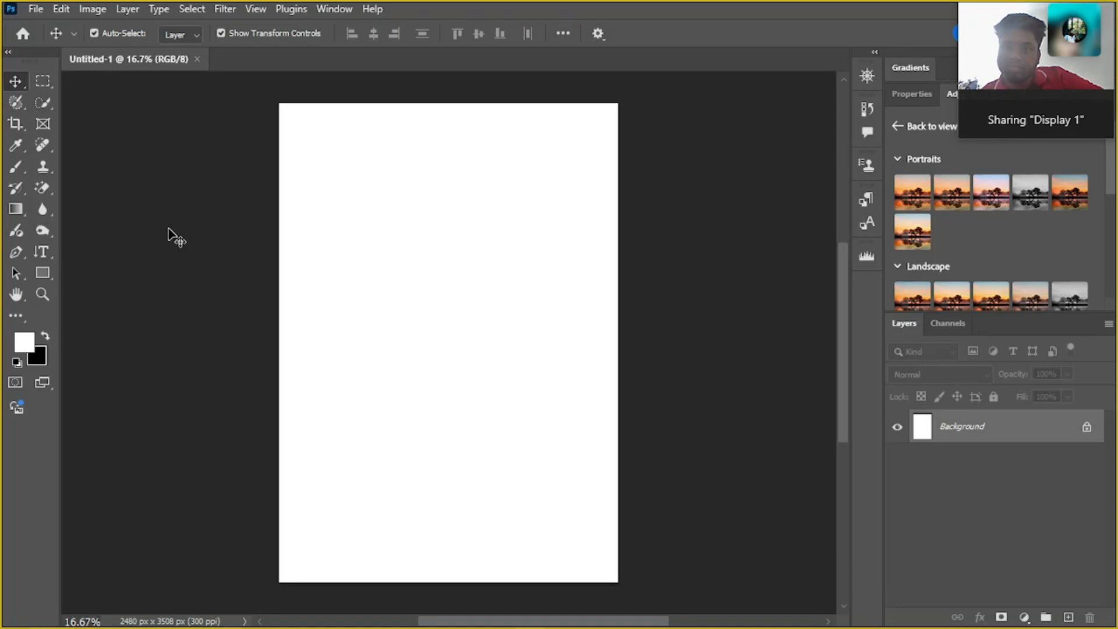
scroll(162, 222, "up", 2)
scroll(163, 222, "down", 1)
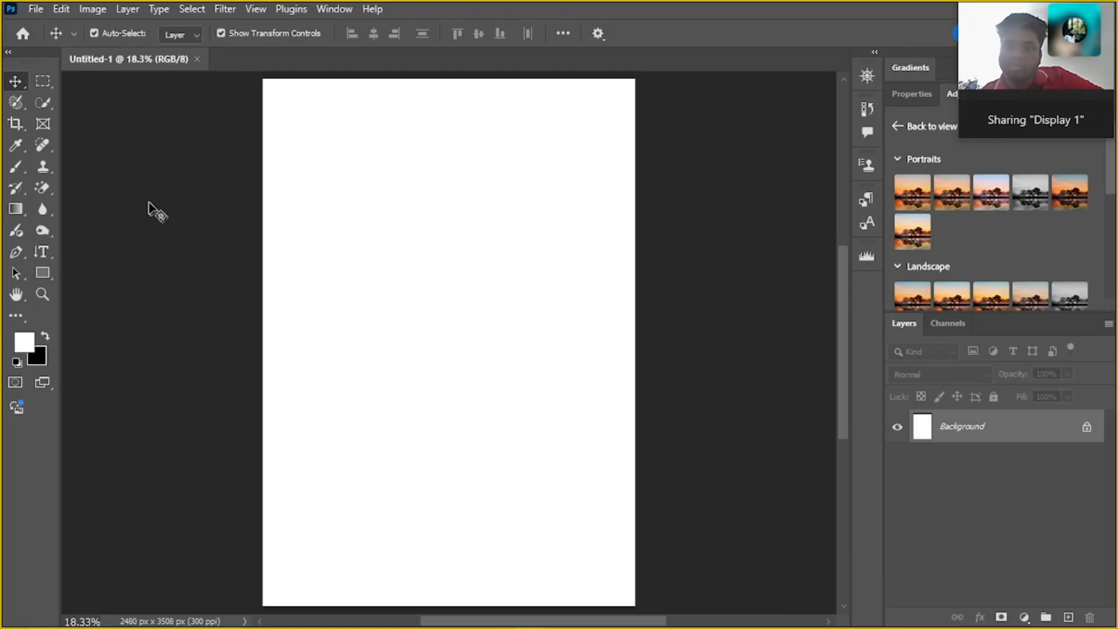
left_click(13, 102)
right_click(10, 100)
left_click(11, 99)
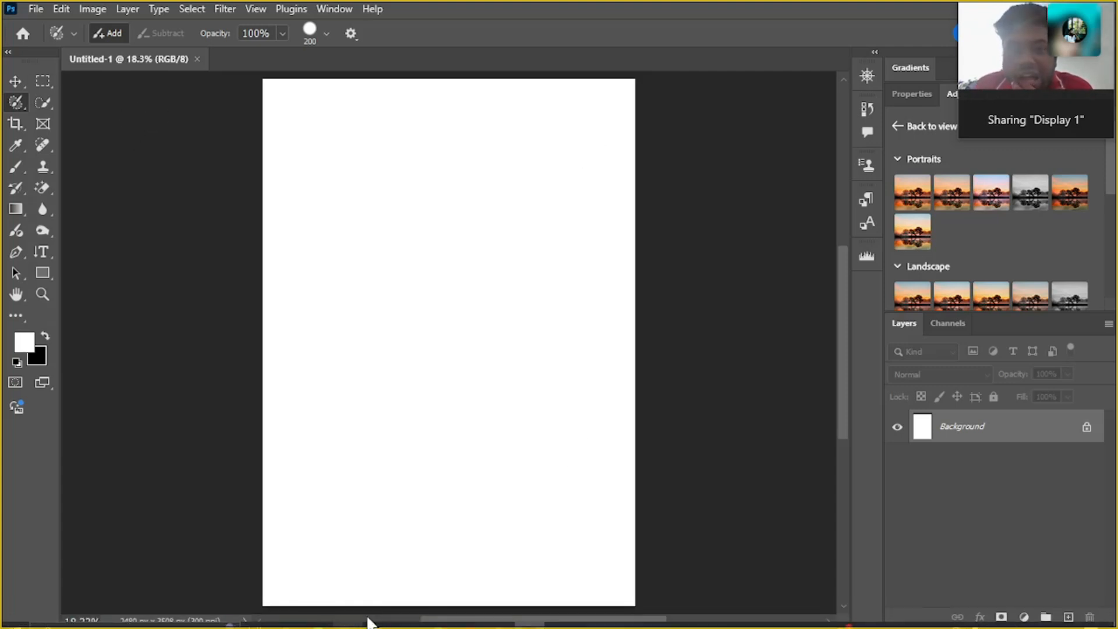
Switch to File Explorer and look through the Downloads folder for a usable image
mouse_move(311, 620)
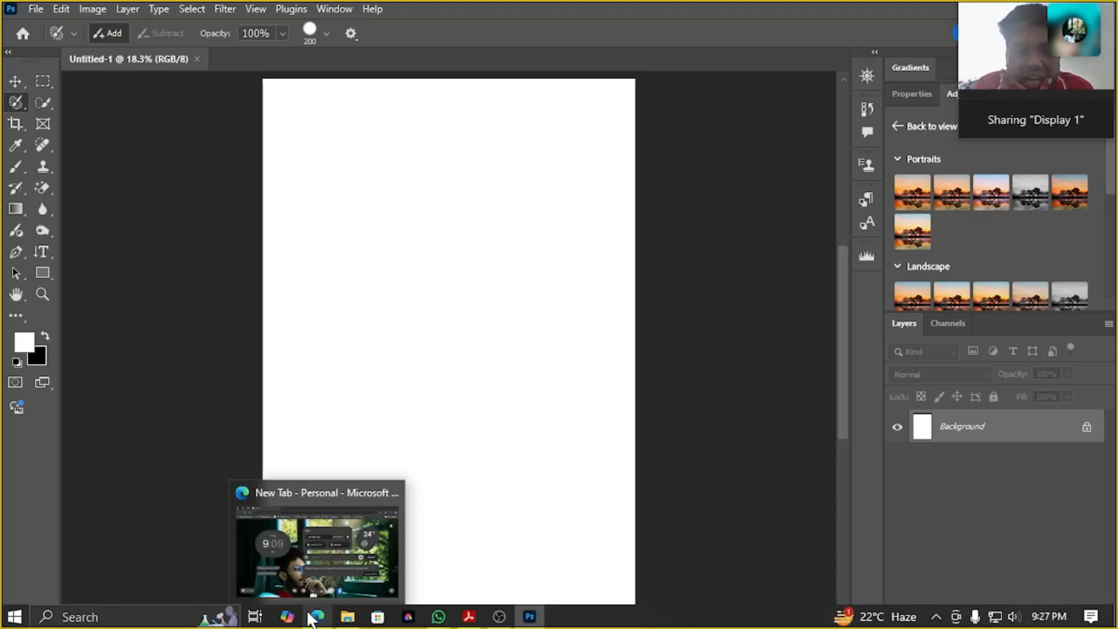
left_click(357, 612)
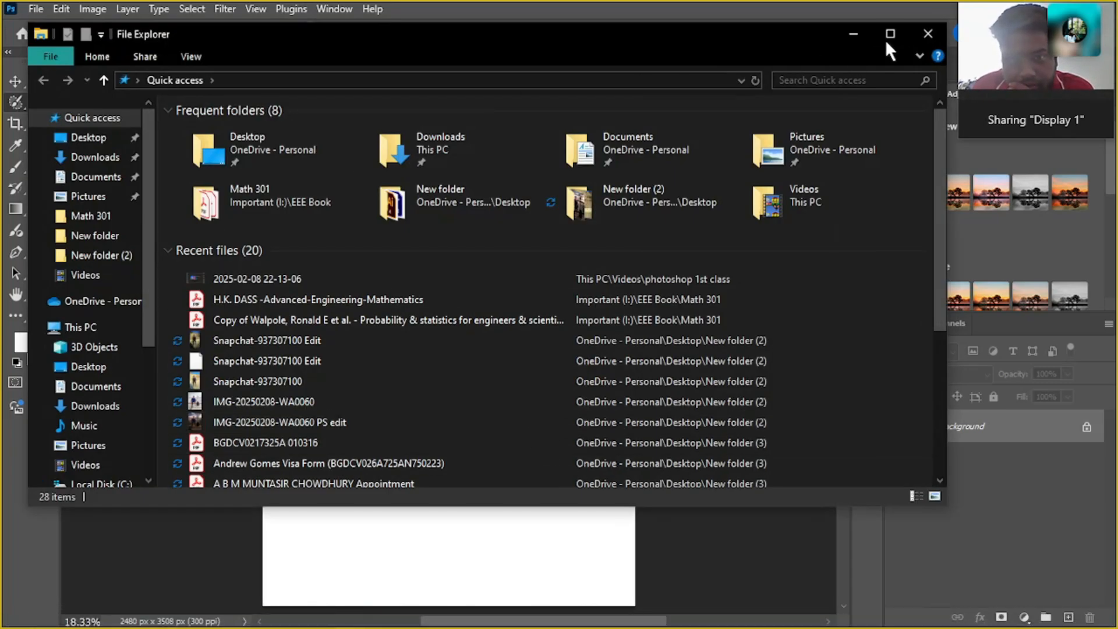
left_click(890, 33)
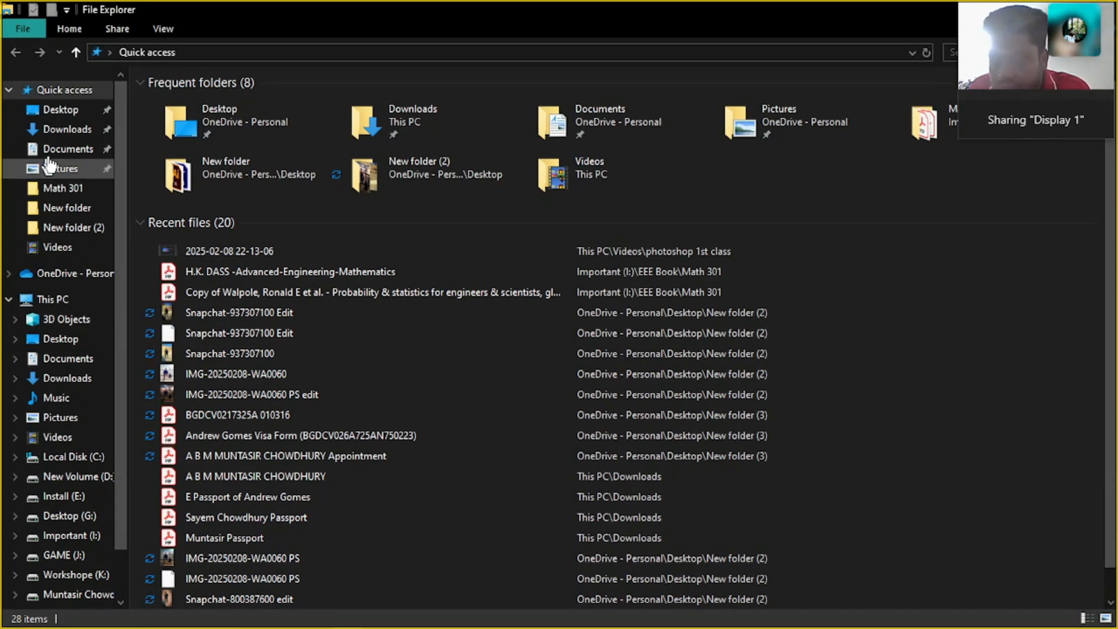
left_click(67, 129)
scroll(404, 494, "down", 10)
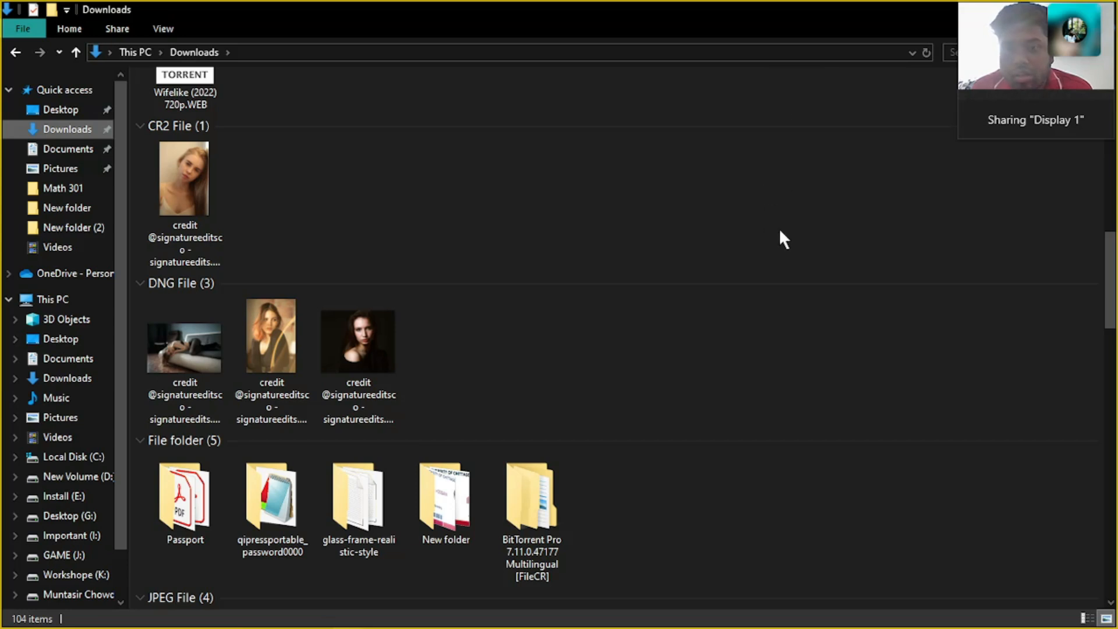
scroll(281, 261, "down", 5)
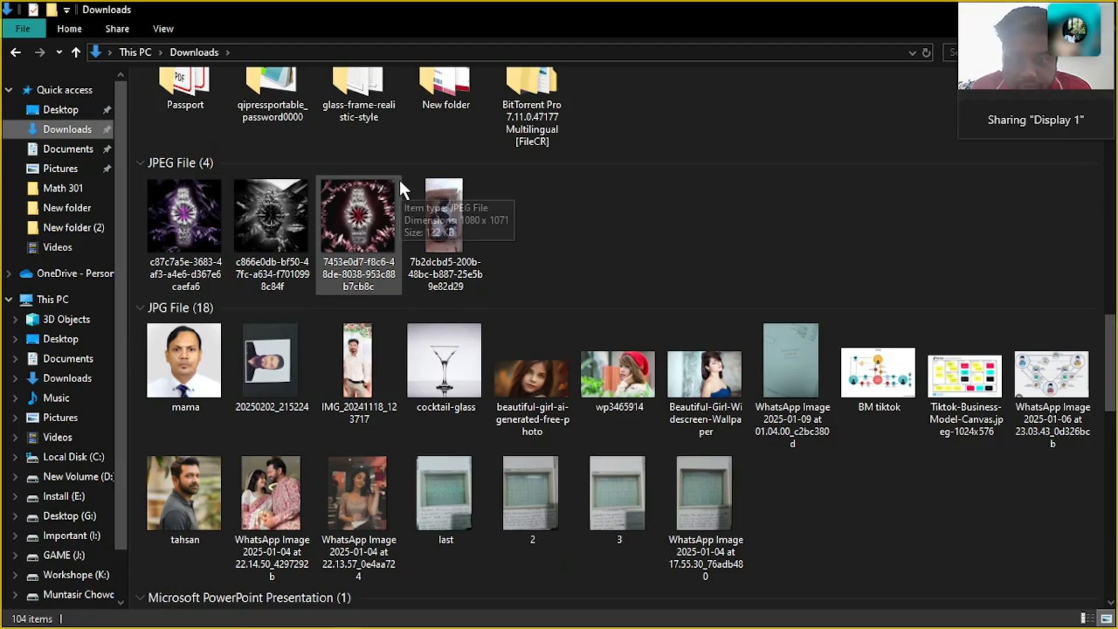
scroll(572, 216, "down", 9)
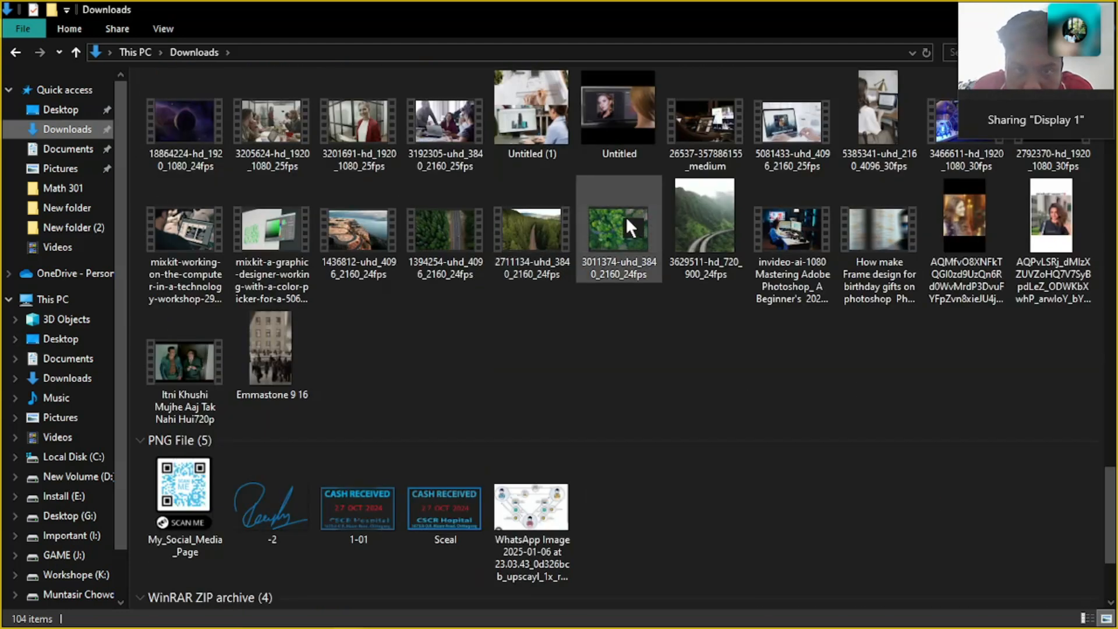
scroll(626, 217, "up", 15)
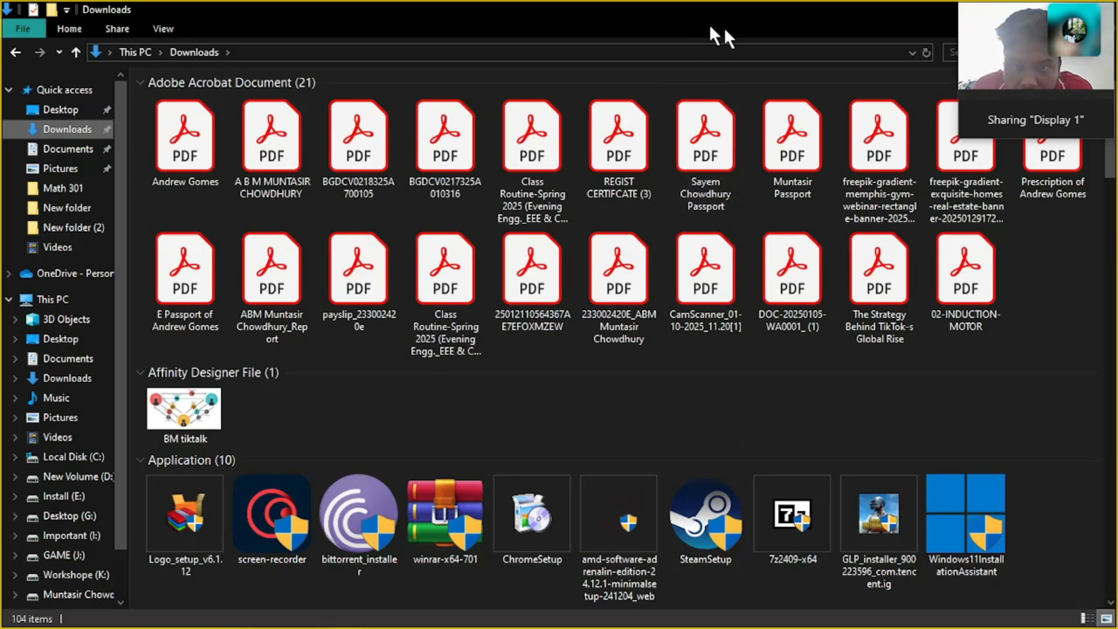
left_click_drag(991, 16, 989, 64)
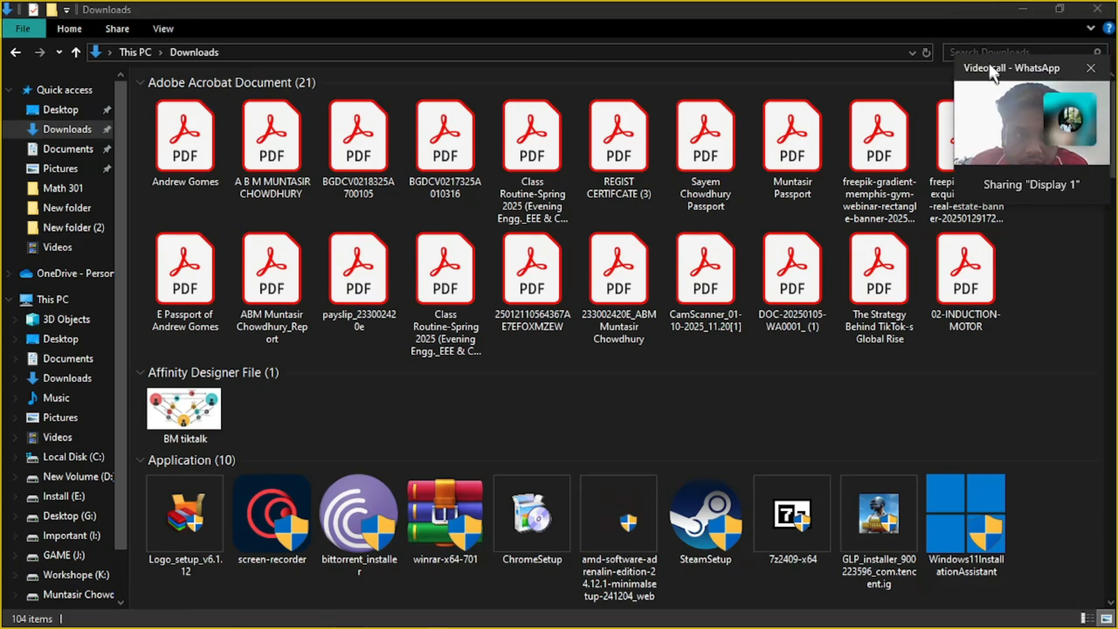
left_click(1021, 8)
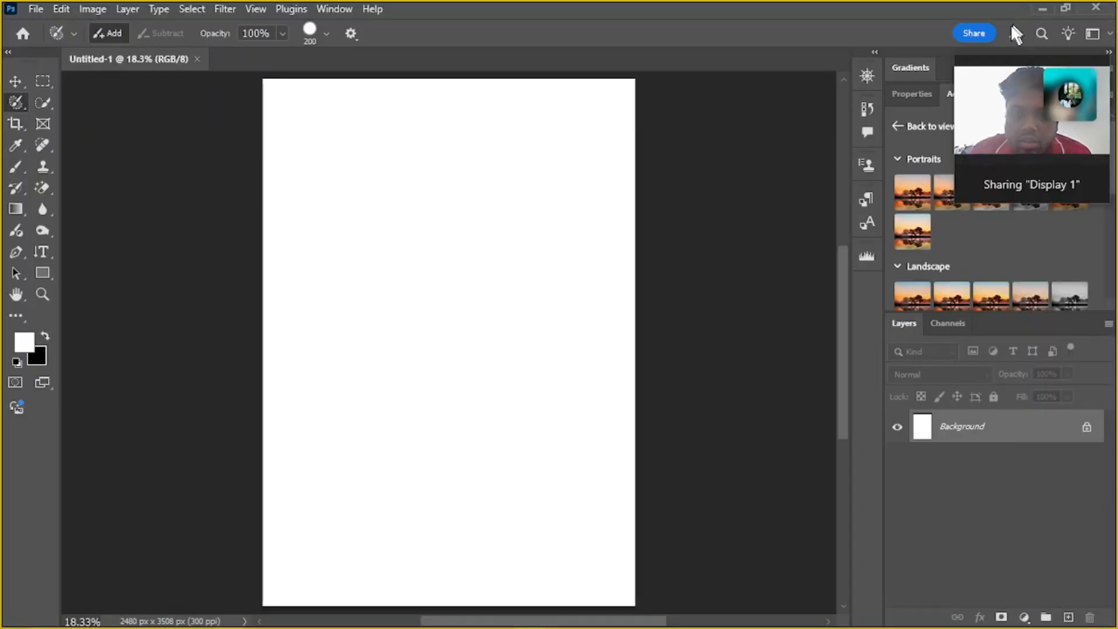
Switch to Microsoft Edge, search the web for "freepik", and open the Freepik website
left_click(1040, 7)
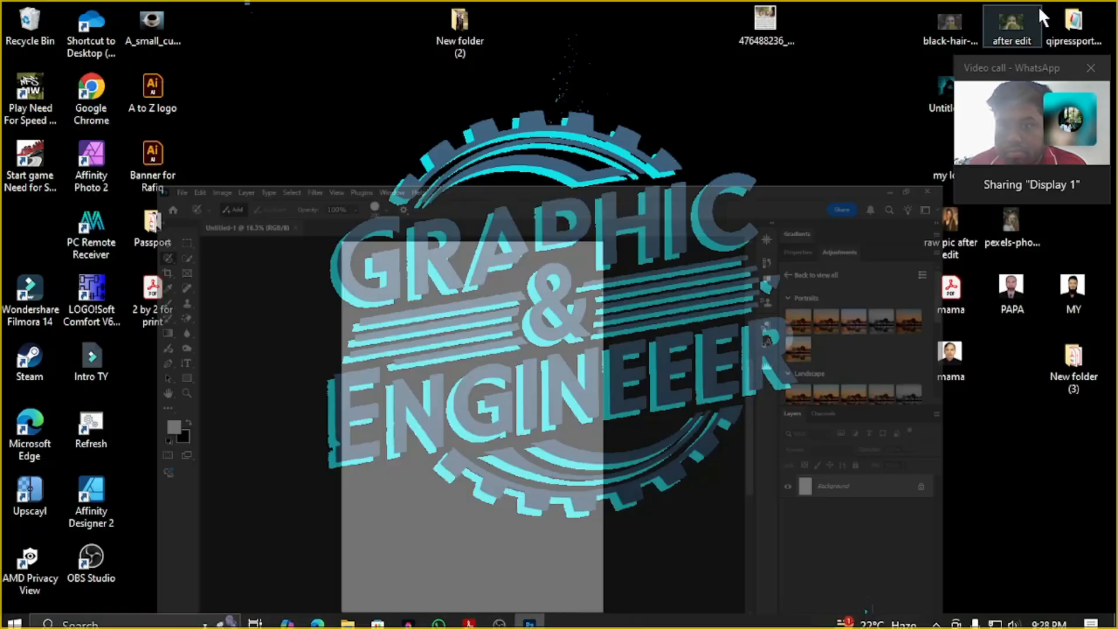
left_click(317, 616)
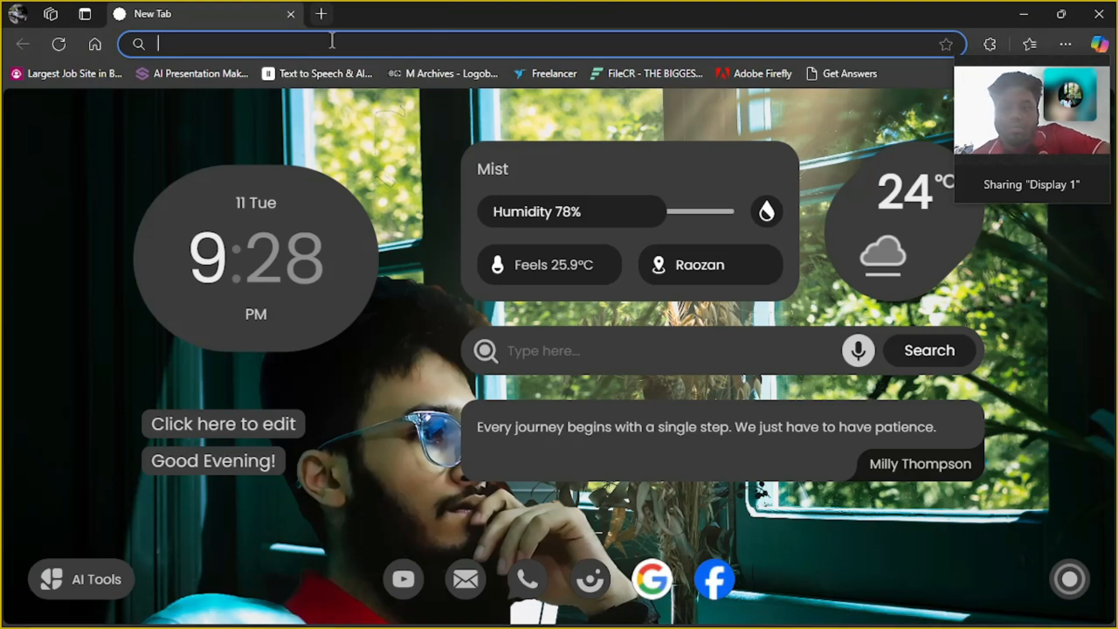
left_click(548, 357)
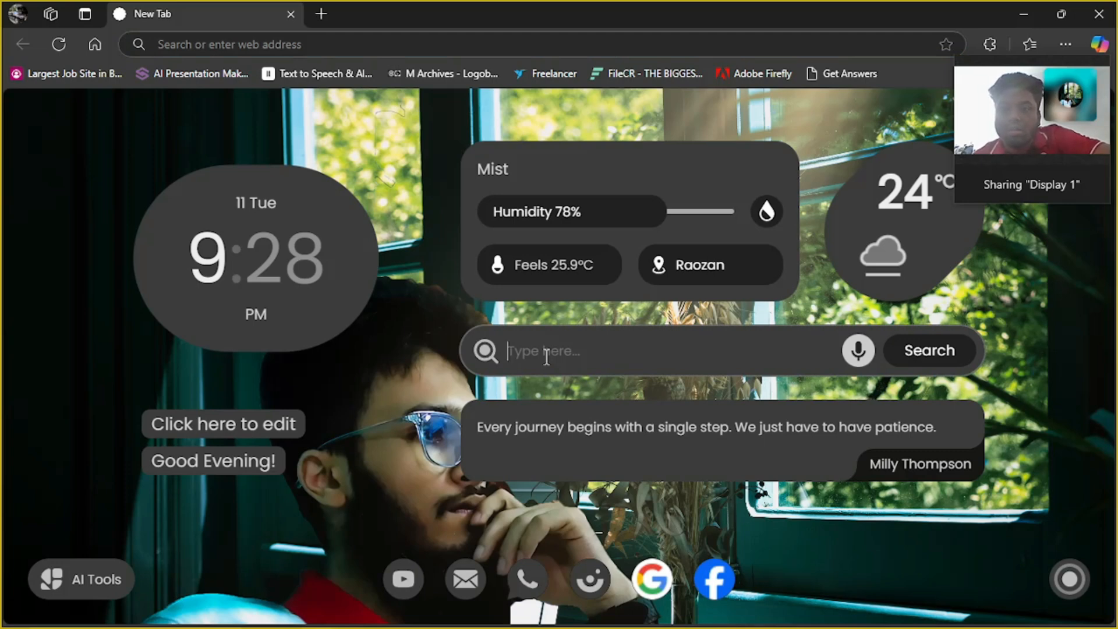
type("freepik")
key("Return")
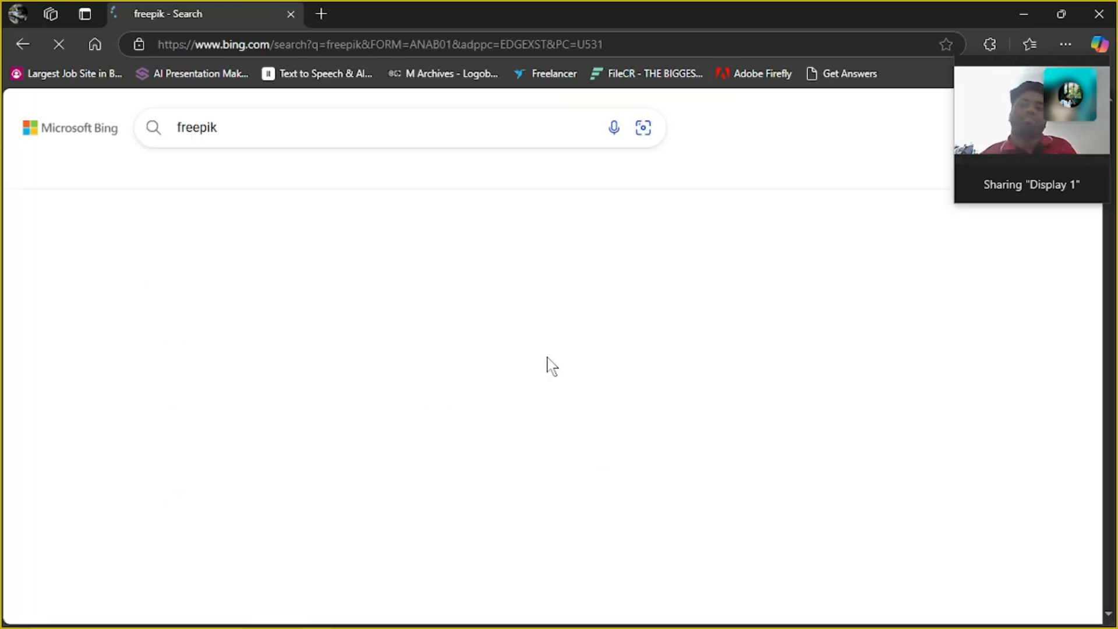
left_click(438, 303)
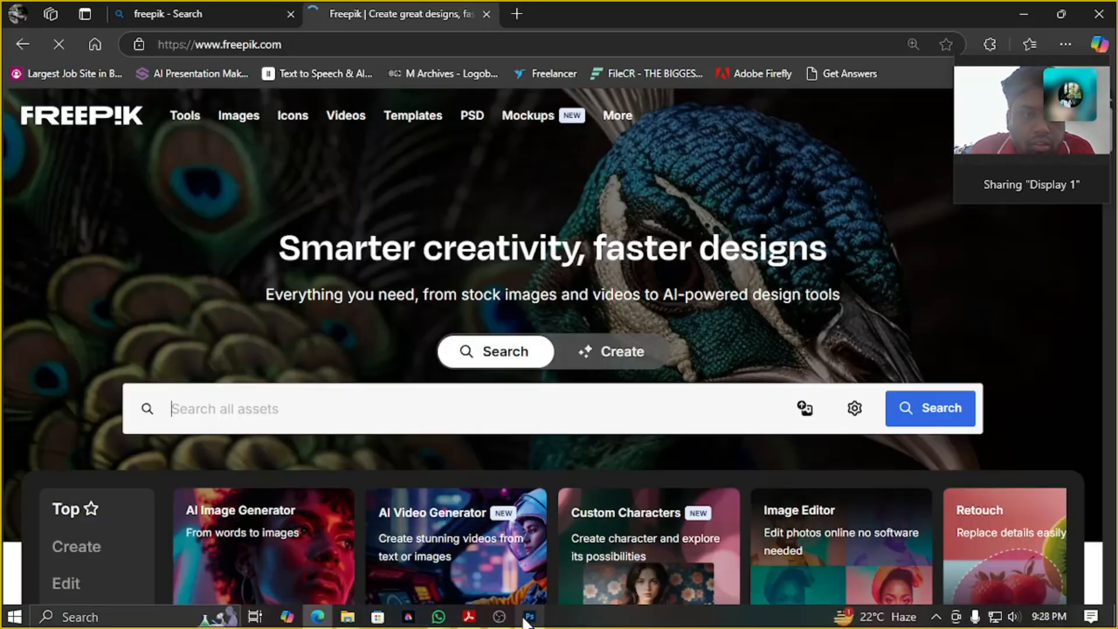
Switch back to Photoshop and review the tools grouped with the Selection Brush and Quick Selection tools
left_click(529, 617)
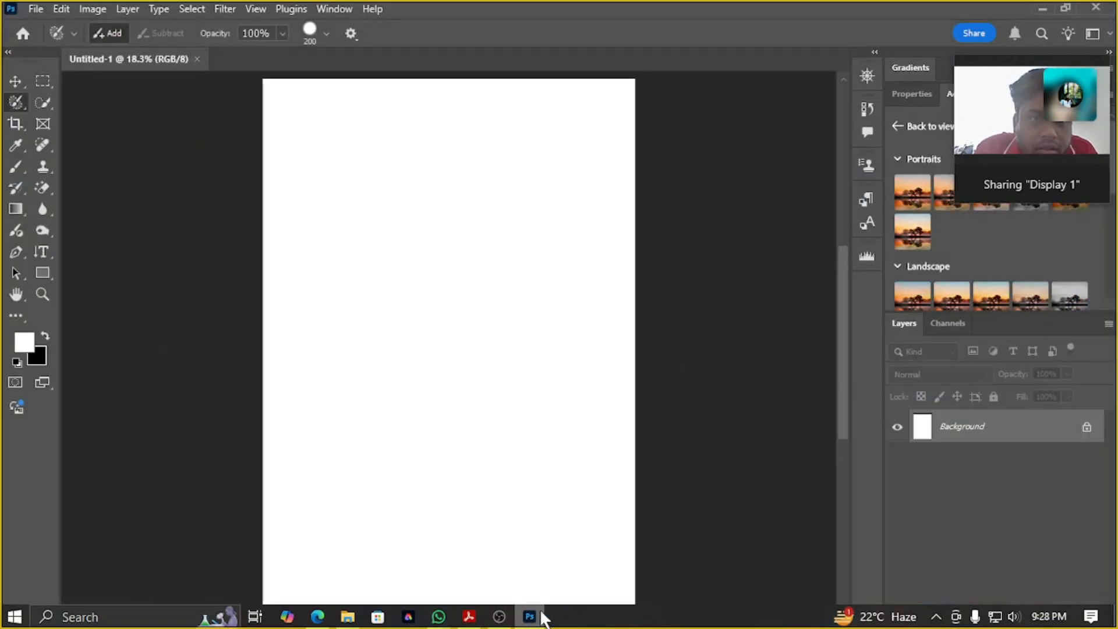
right_click(7, 101)
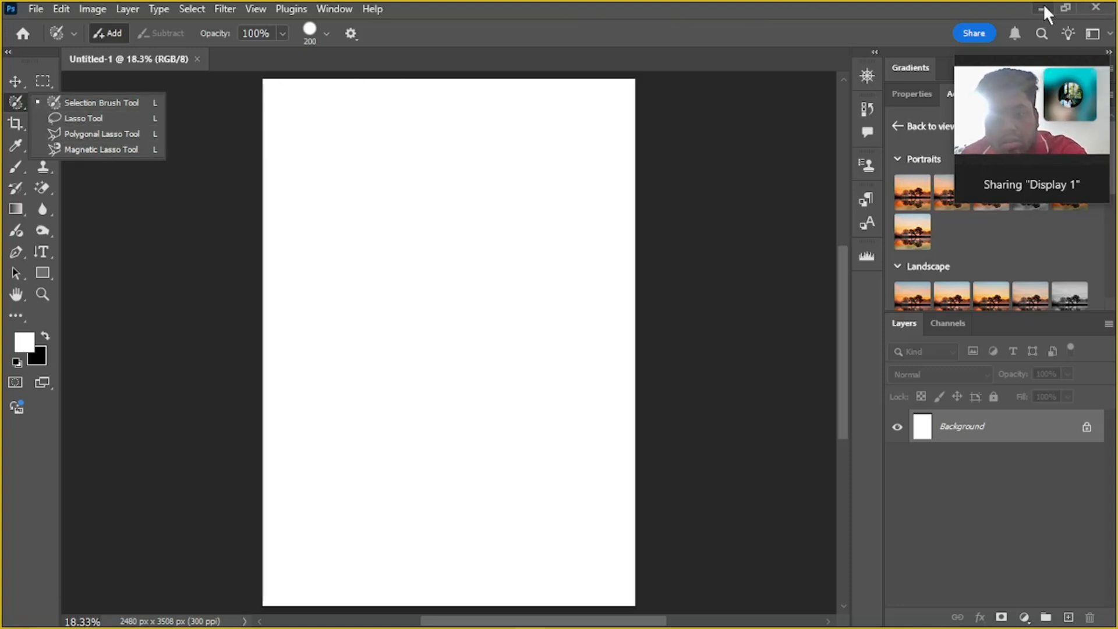
left_click(124, 279)
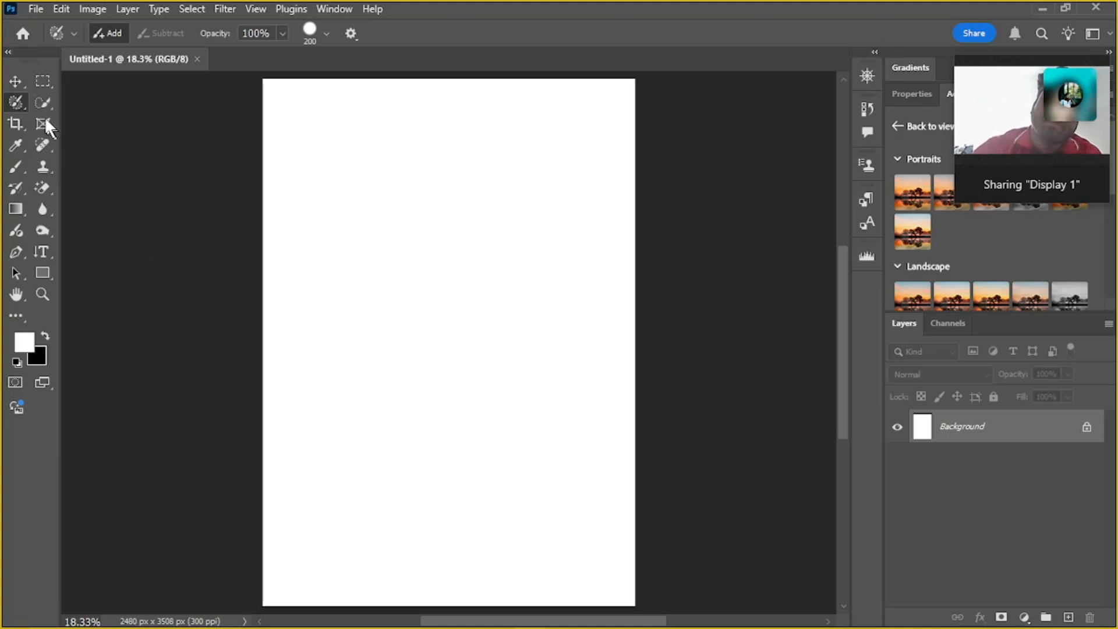
left_click(42, 100)
right_click(42, 103)
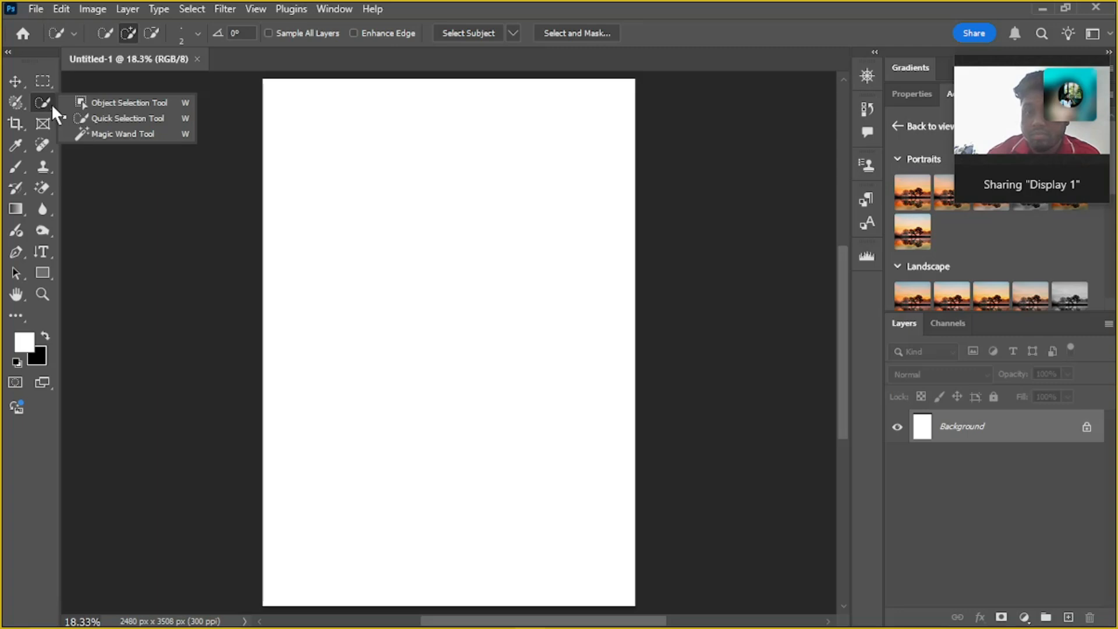
left_click(34, 105)
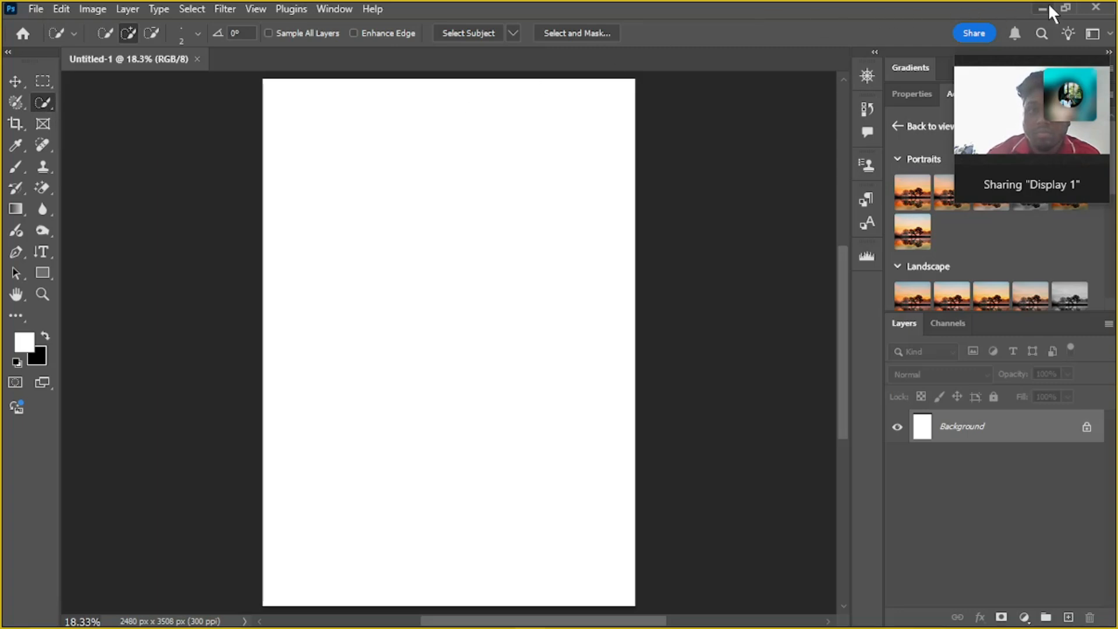
left_click(1046, 8)
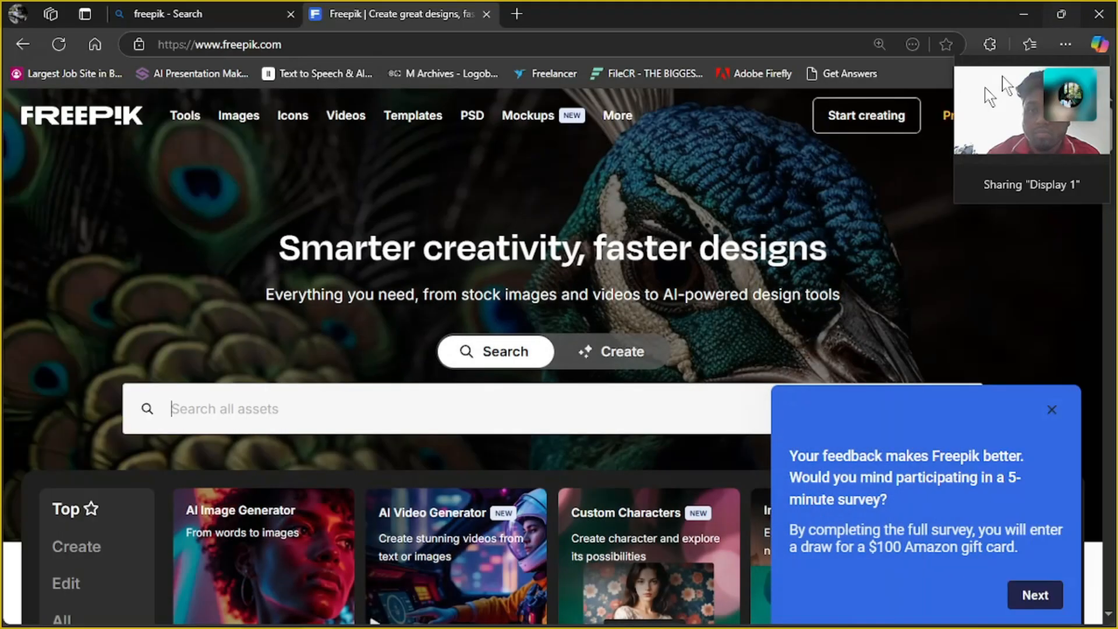
left_click(480, 399)
type("p")
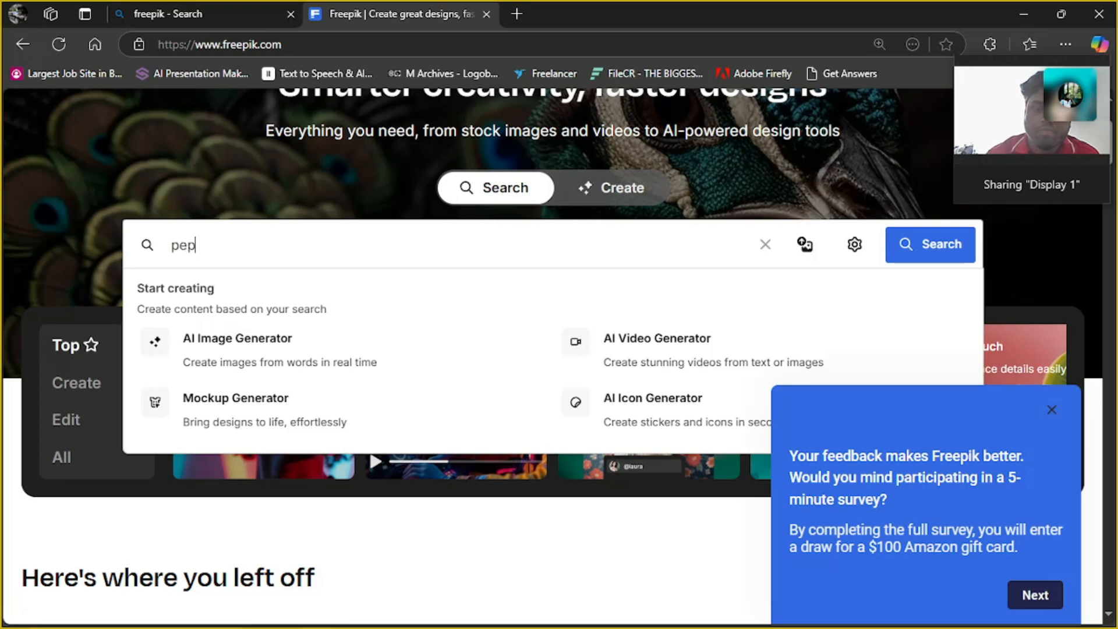
type("ep")
key("BackSpace")
type("ope")
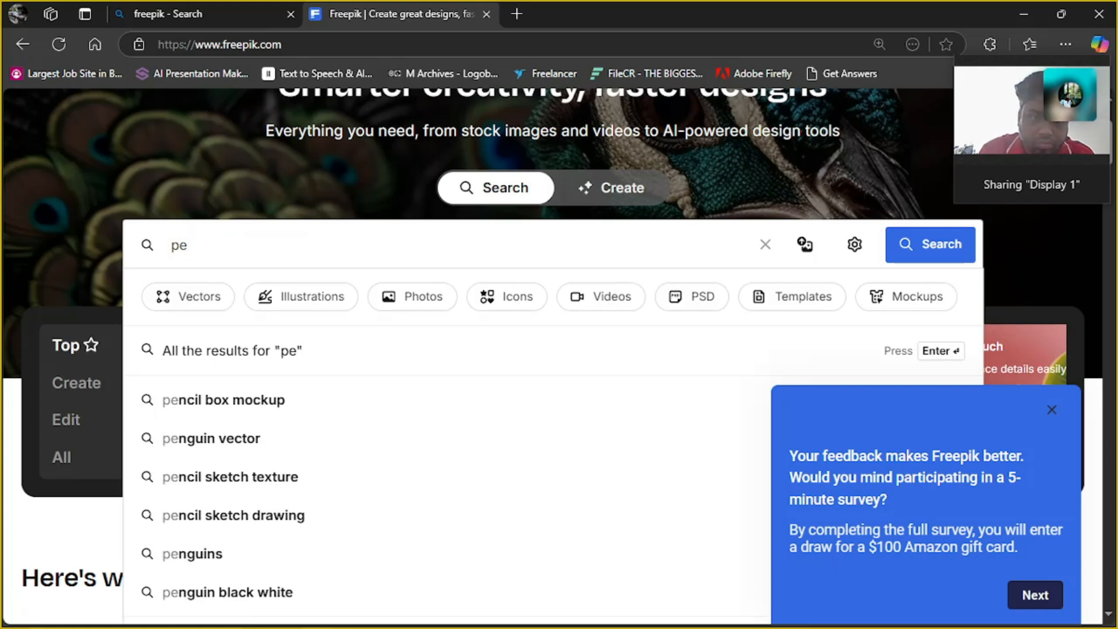
key("BackSpace")
key("BackSpace")
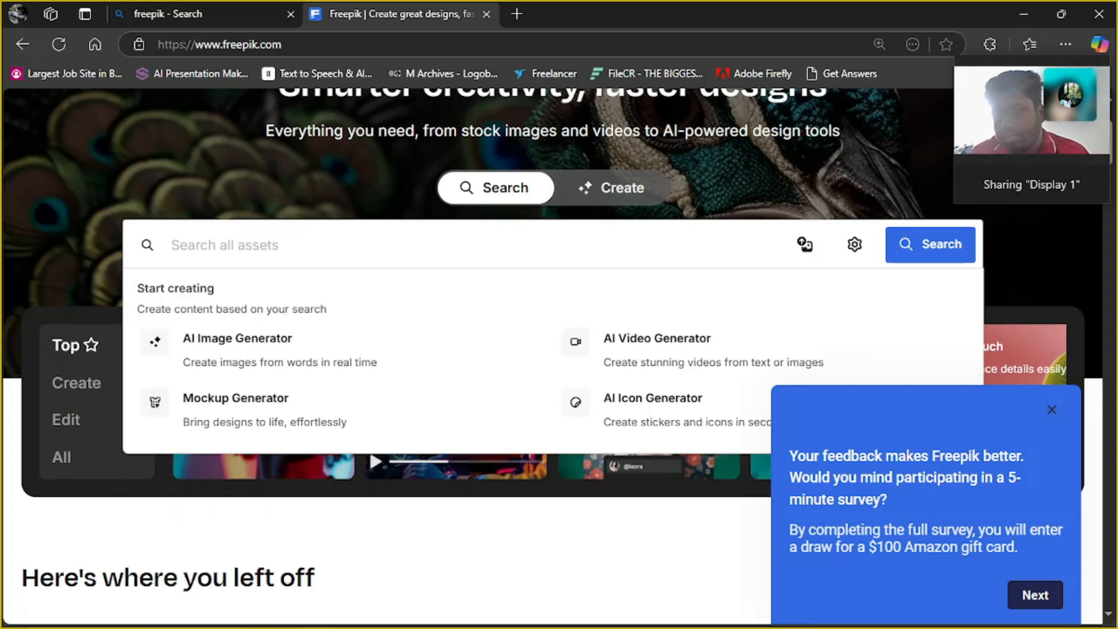
Search all Freepik assets for "nature"
type("nature\\")
key("Return")
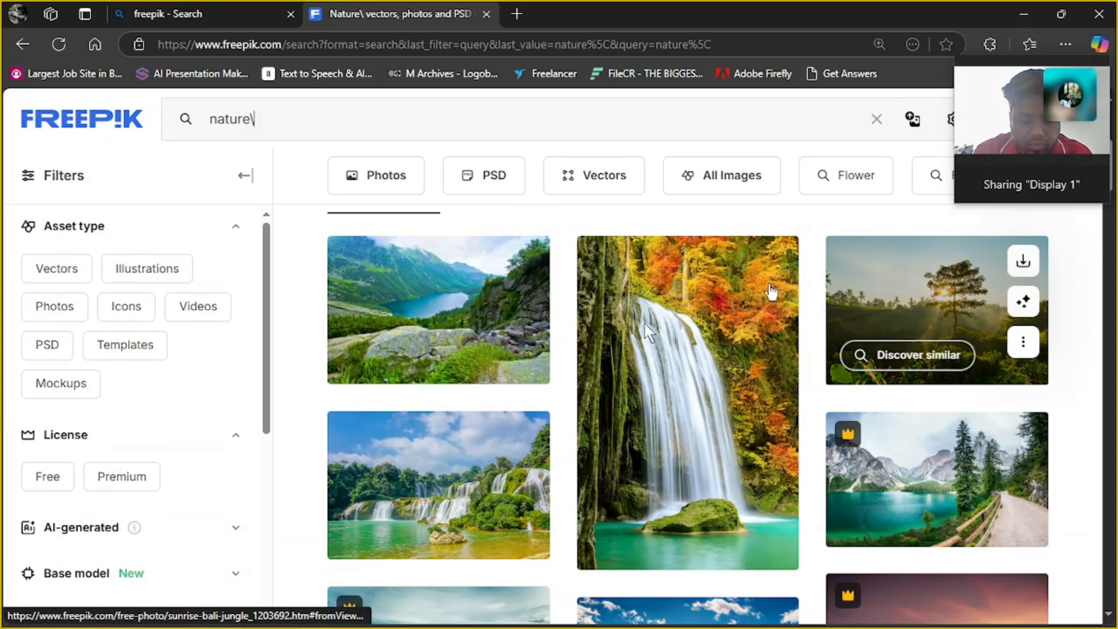
Download the tall photo of twin waterfalls below green mountains from the nature results
scroll(710, 461, "down", 5)
scroll(710, 462, "down", 5)
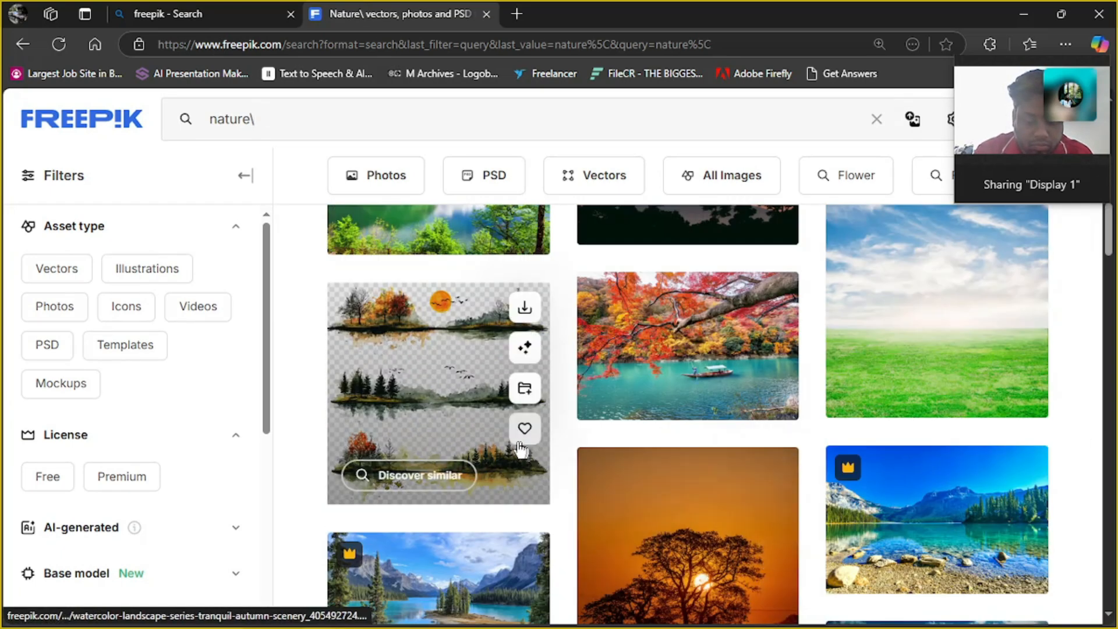
scroll(705, 396, "down", 5)
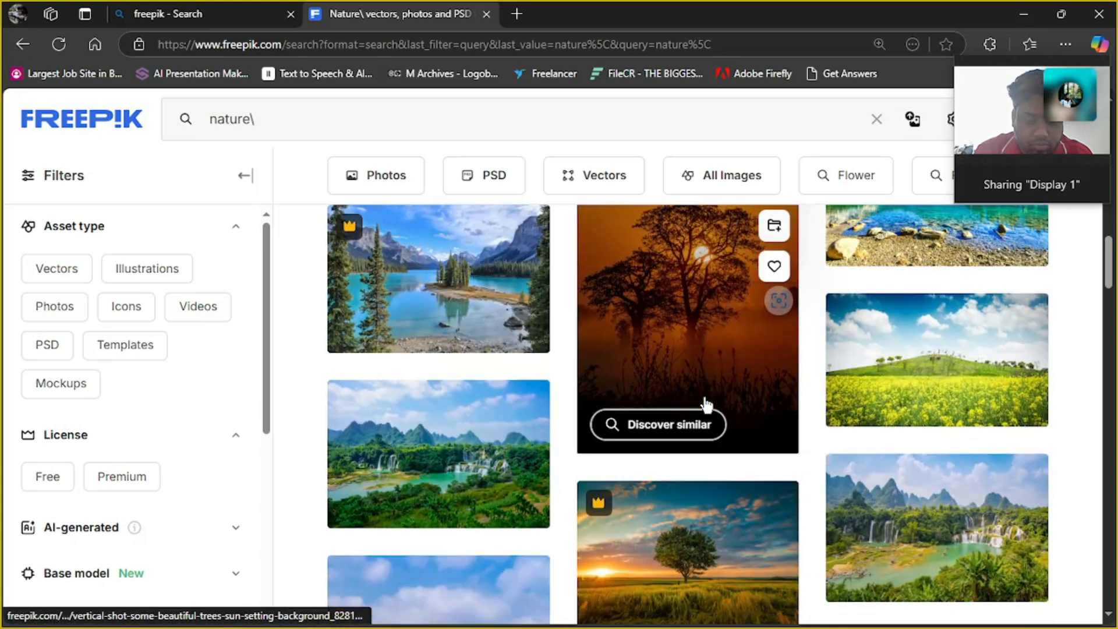
scroll(705, 402, "down", 3)
scroll(488, 452, "down", 3)
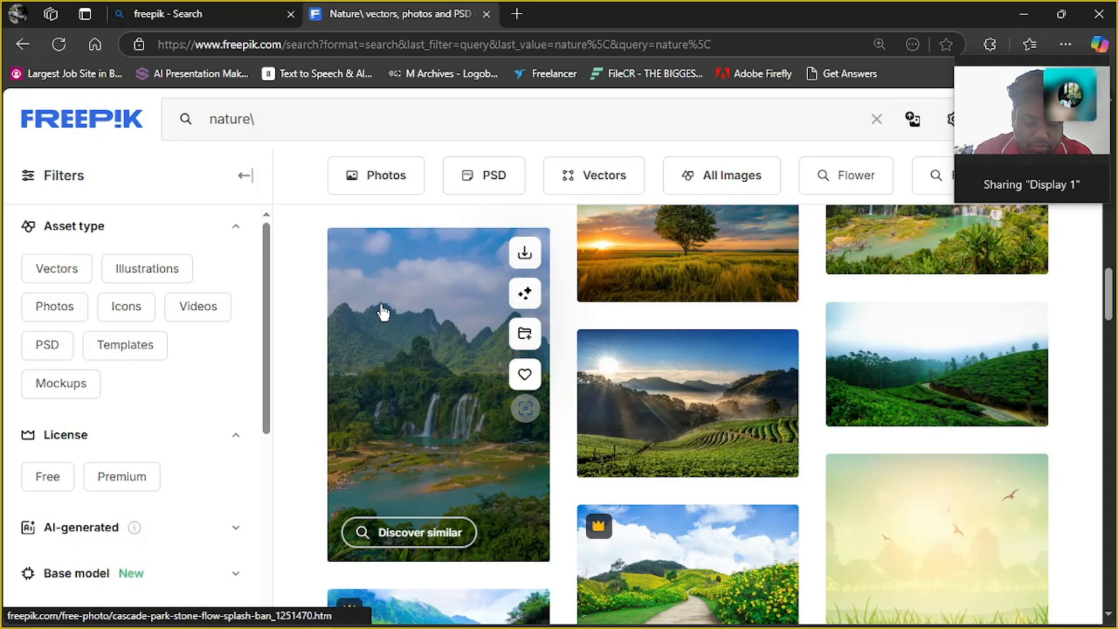
left_click(524, 255)
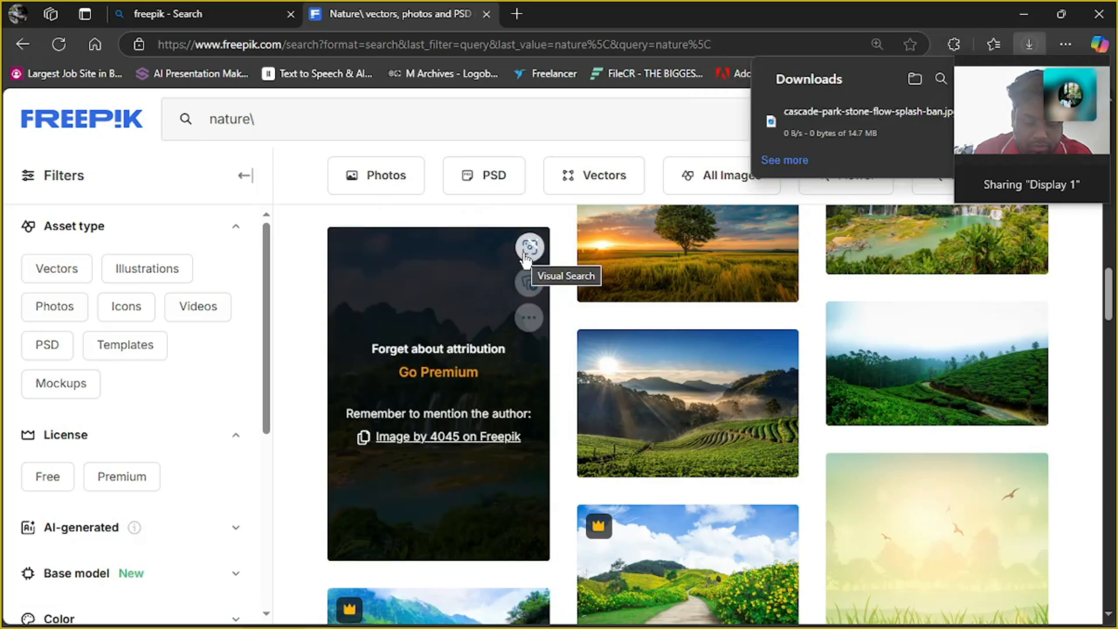
Move the WhatsApp video call window clear of the downloads list and search Freepik for "model"
left_click_drag(1020, 70, 62, 13)
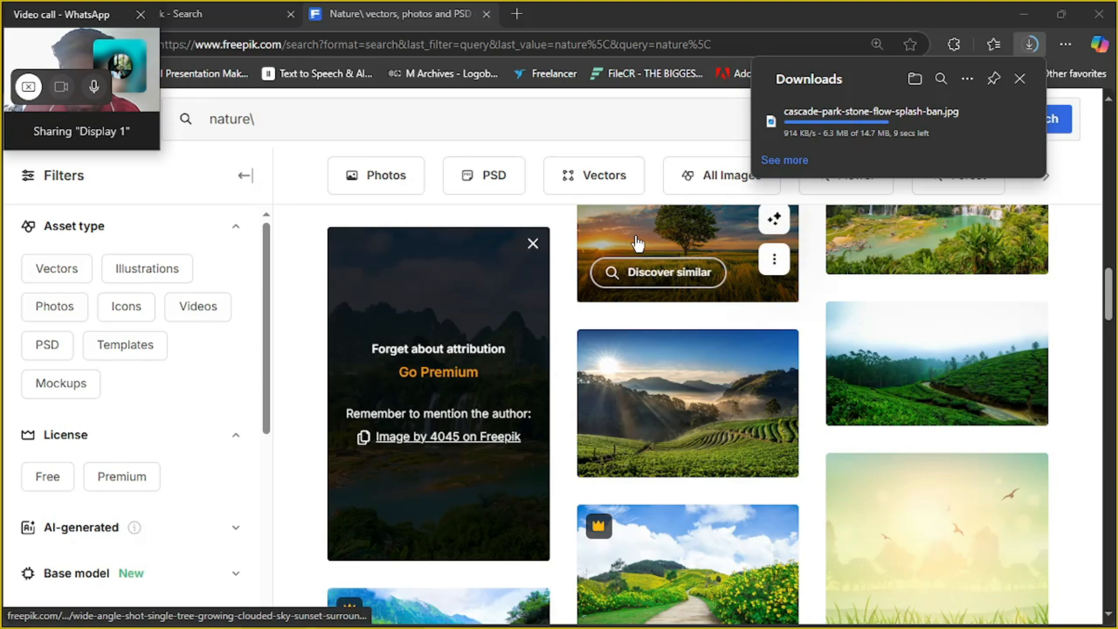
scroll(637, 244, "down", 5)
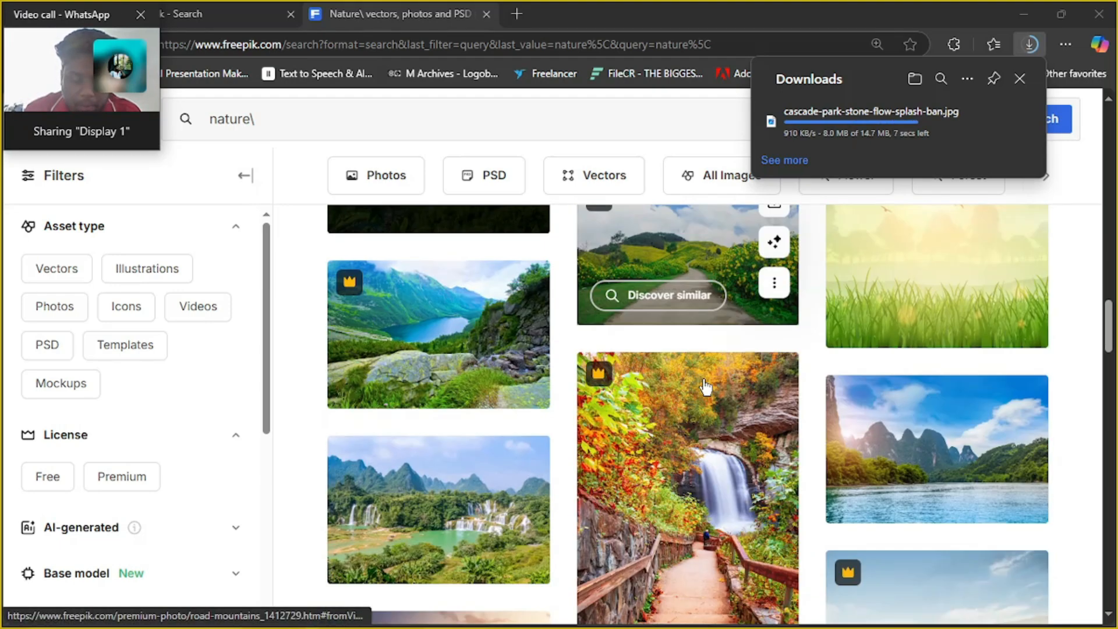
scroll(705, 387, "down", 10)
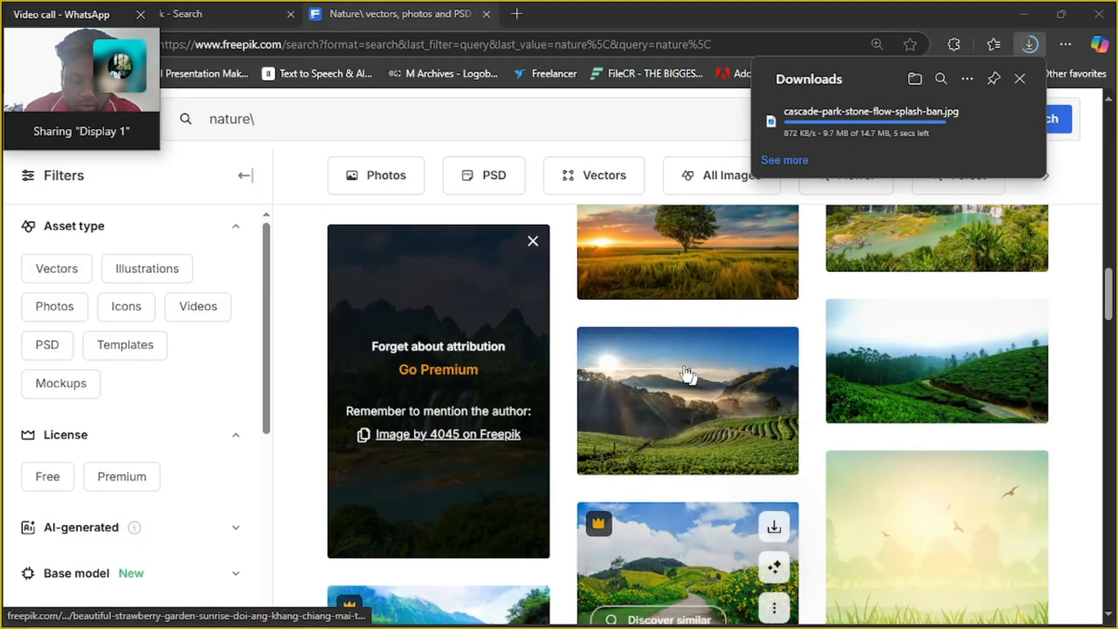
left_click(350, 116)
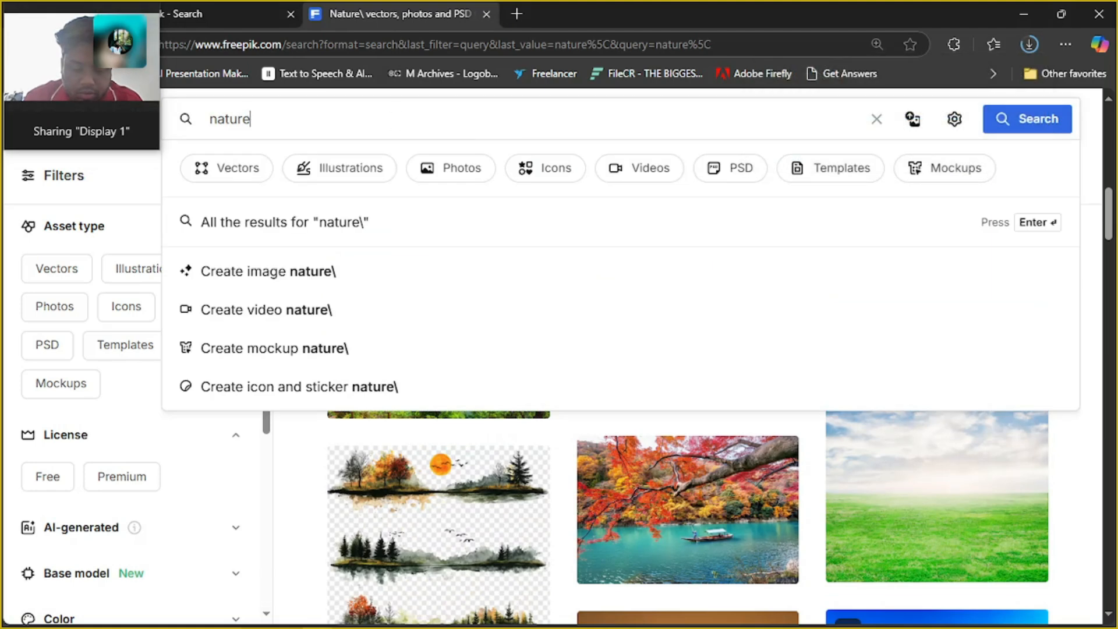
key("ctrl+a")
key("BackSpace")
type("mod")
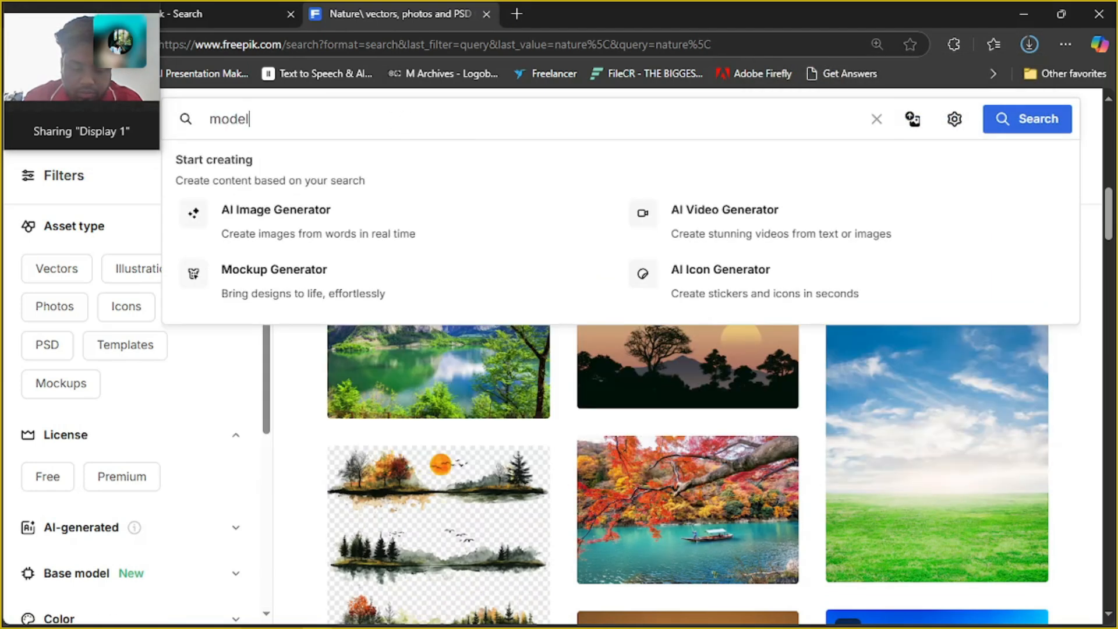
type("el")
key("Return")
Browse the model results and download the photo of the blonde woman in a black jacket
mouse_move(413, 117)
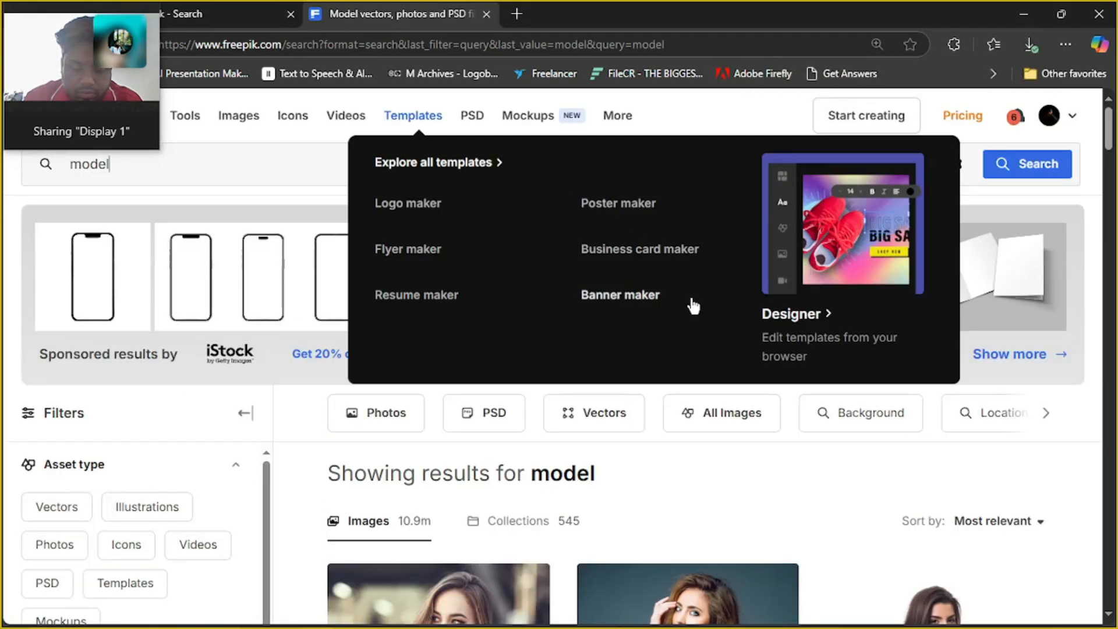
scroll(843, 384, "down", 5)
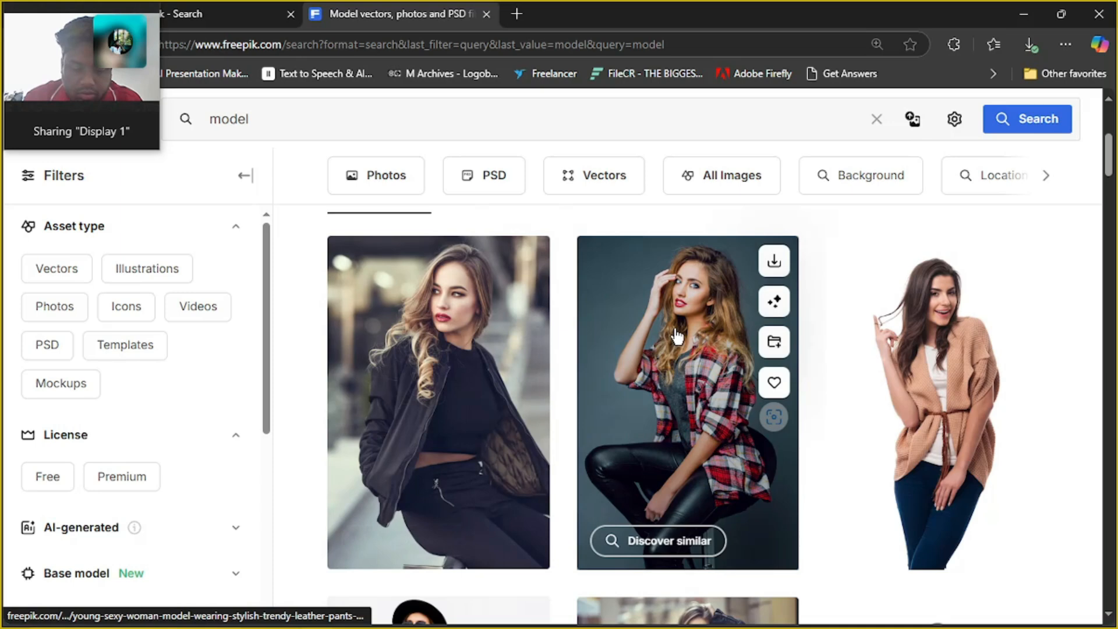
scroll(669, 349, "down", 3)
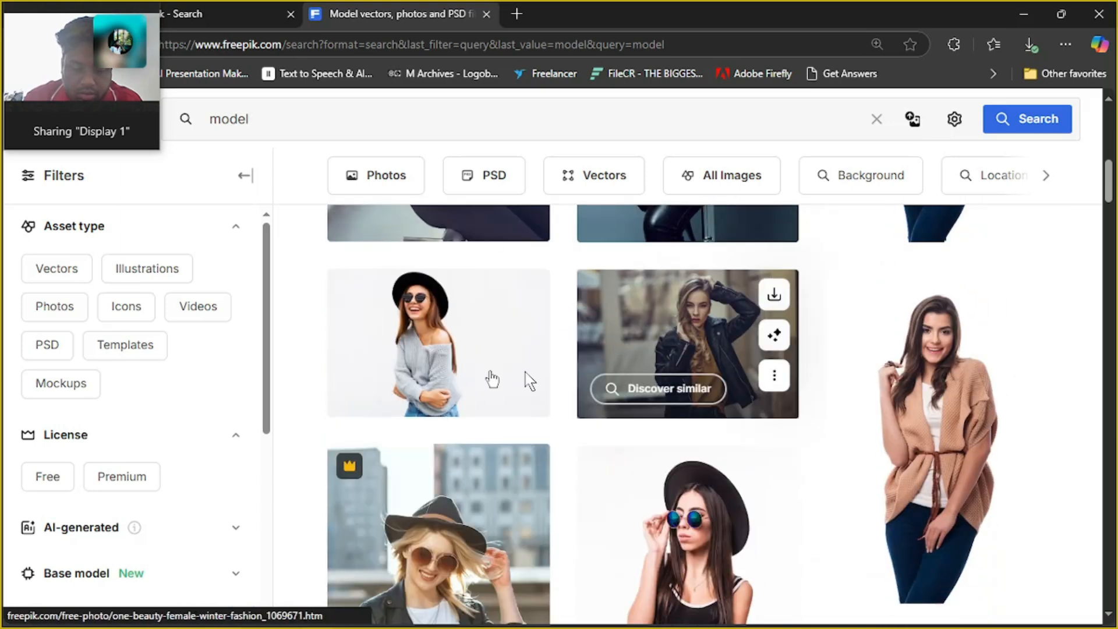
scroll(491, 391, "down", 4)
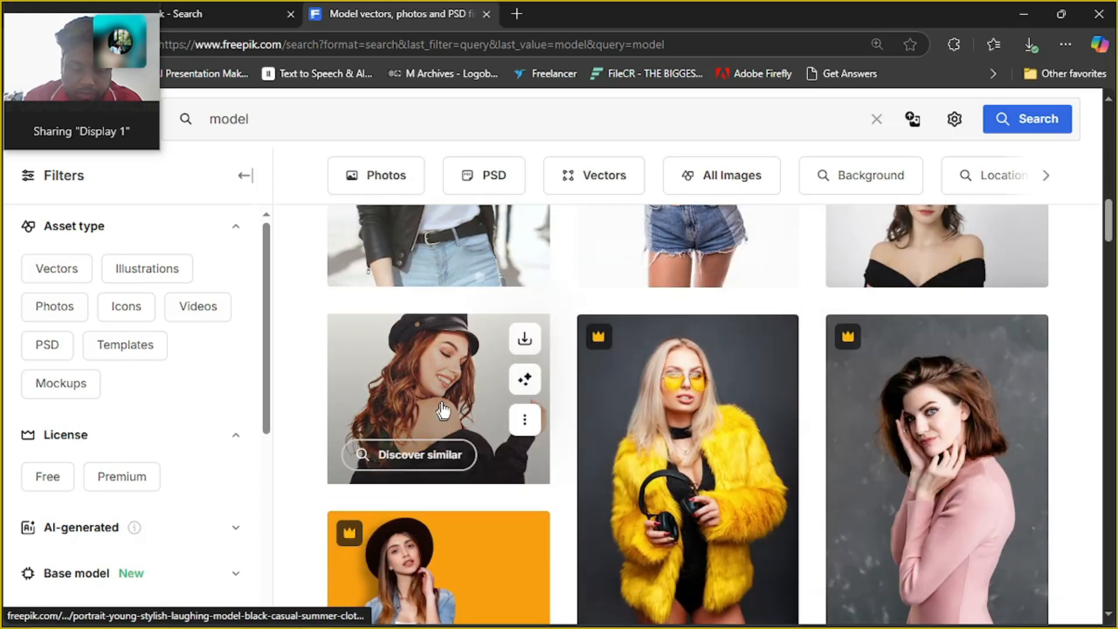
scroll(527, 413, "down", 5)
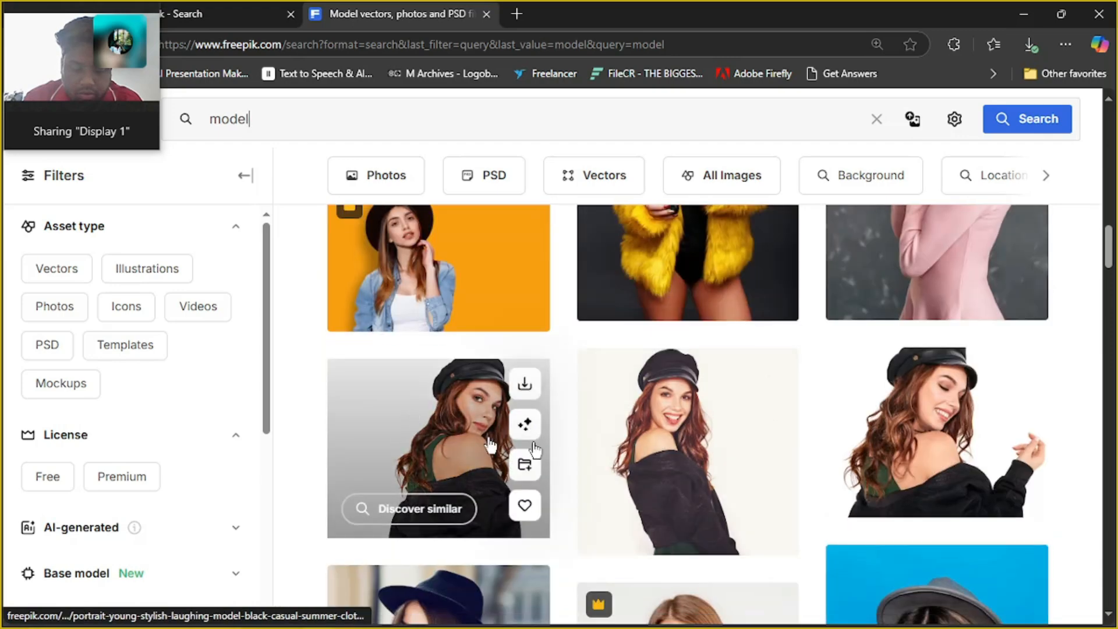
scroll(658, 438, "up", 15)
scroll(643, 425, "down", 7)
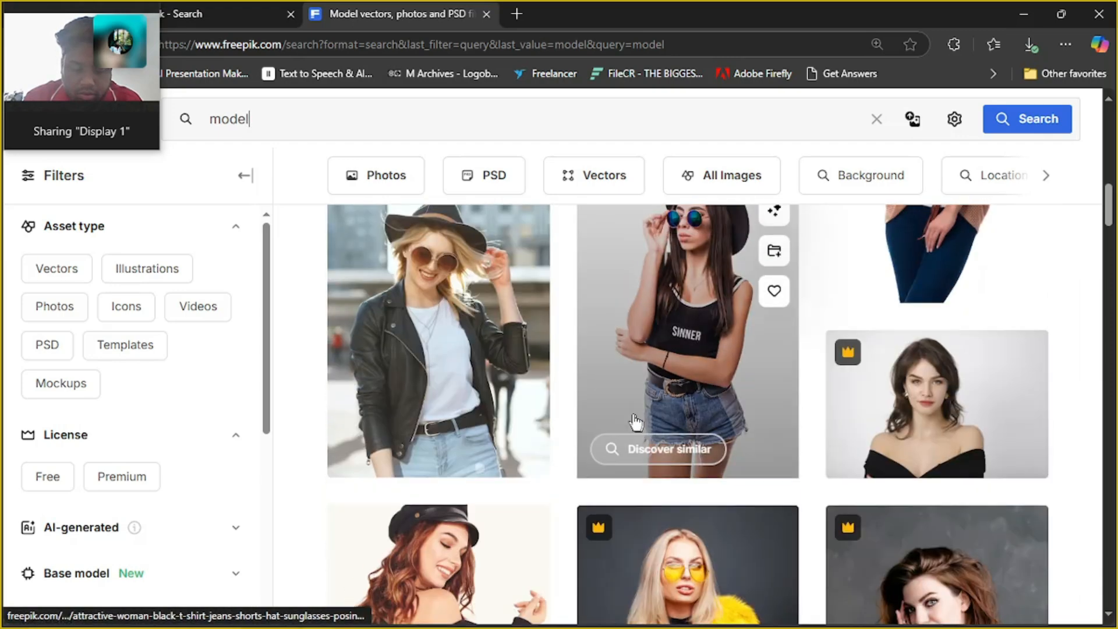
scroll(583, 396, "up", 8)
scroll(361, 443, "down", 4)
scroll(430, 489, "up", 4)
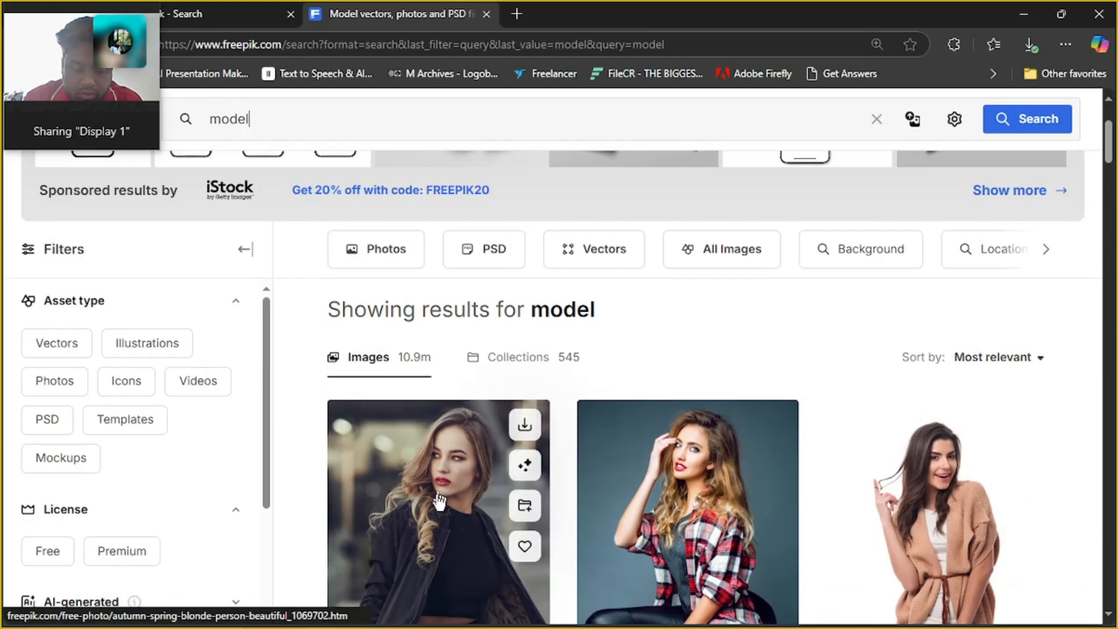
left_click(524, 425)
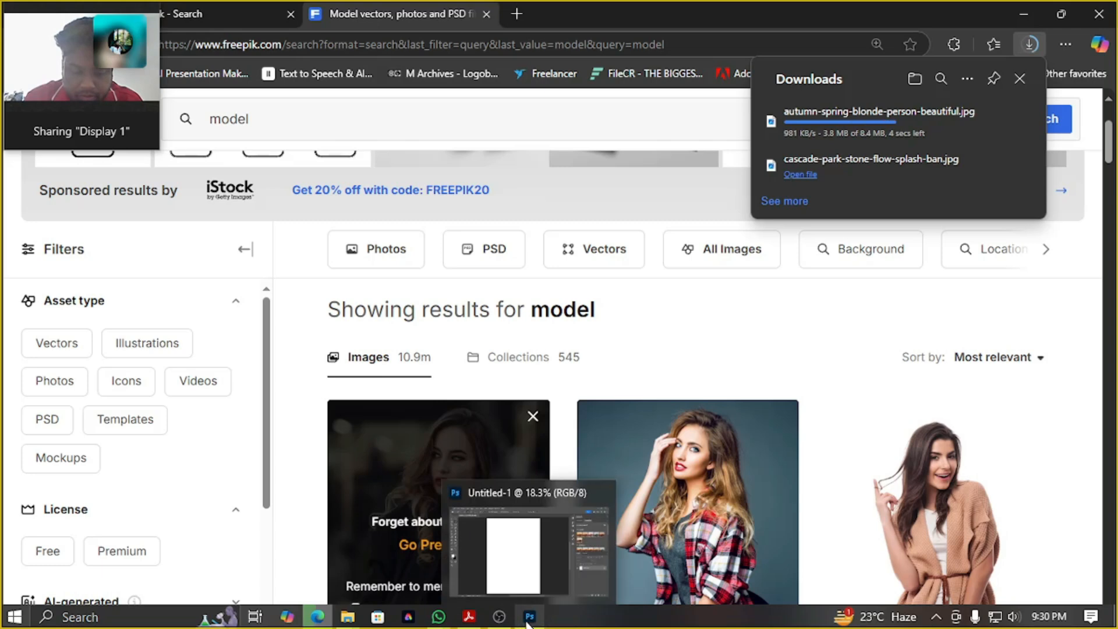
Switch to Photoshop, uncover the toolbar from the video call window, and review the Selection Brush and Quick Selection tool groups
left_click(528, 619)
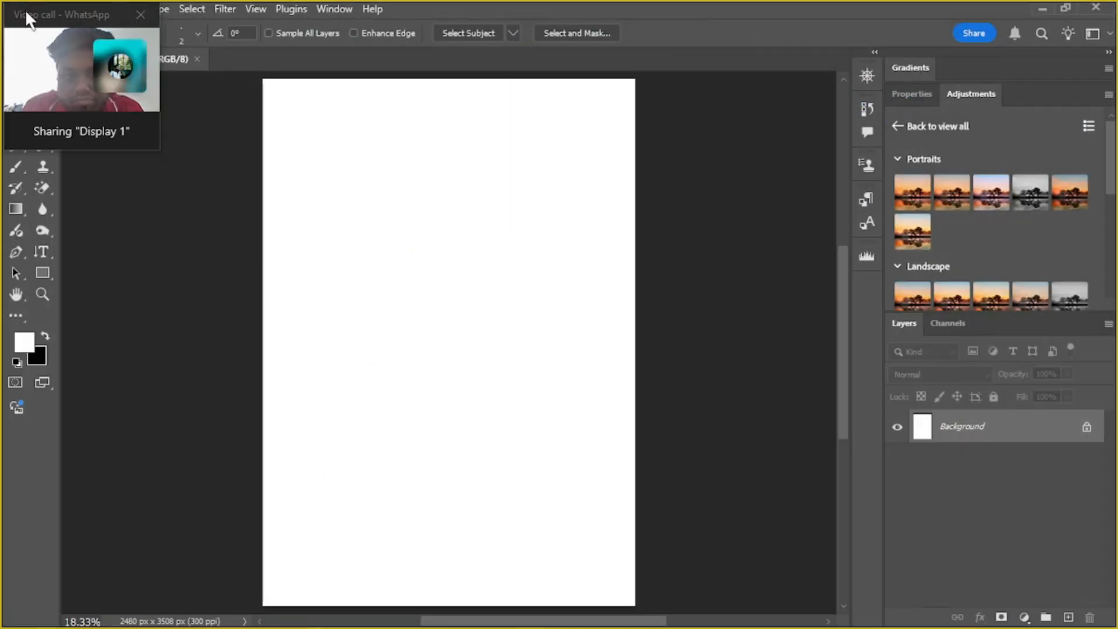
left_click_drag(27, 16, 217, 4)
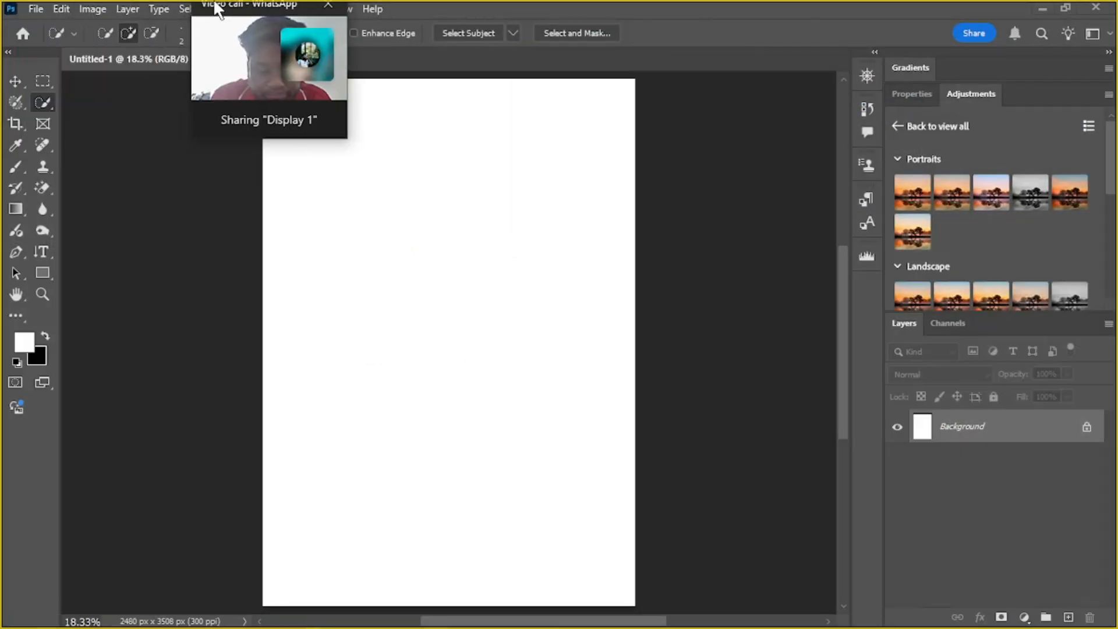
left_click(13, 100)
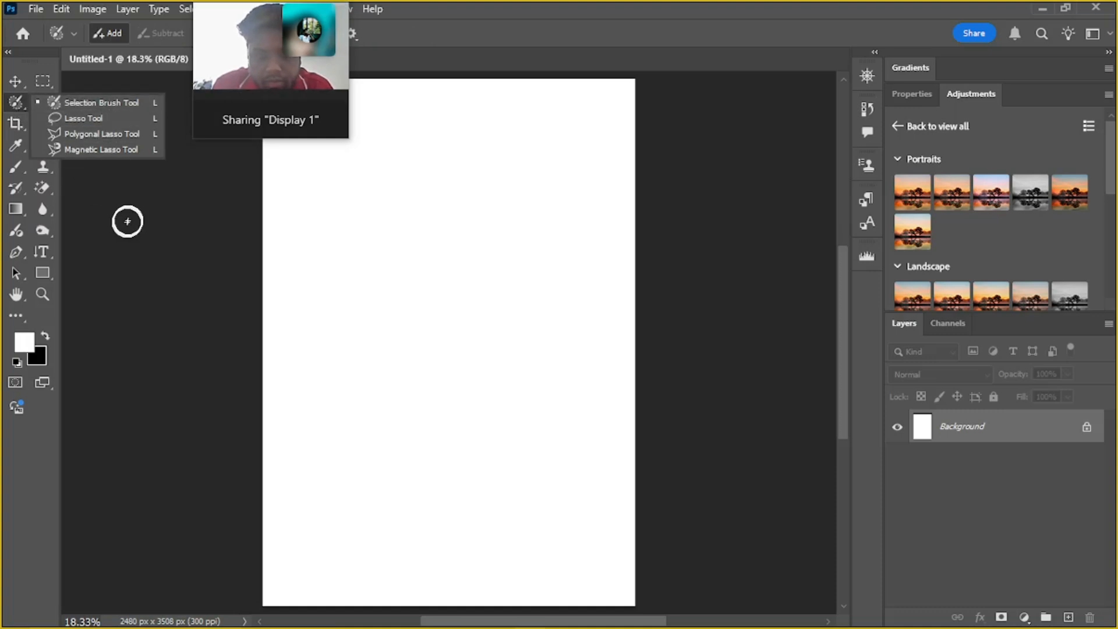
left_click(12, 102)
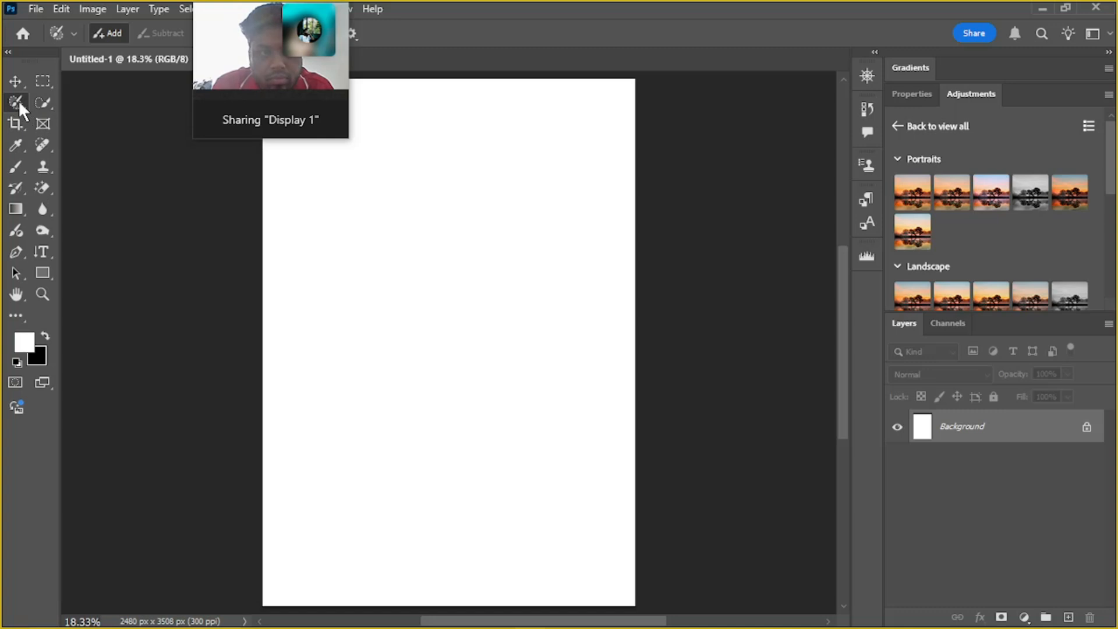
left_click(42, 102)
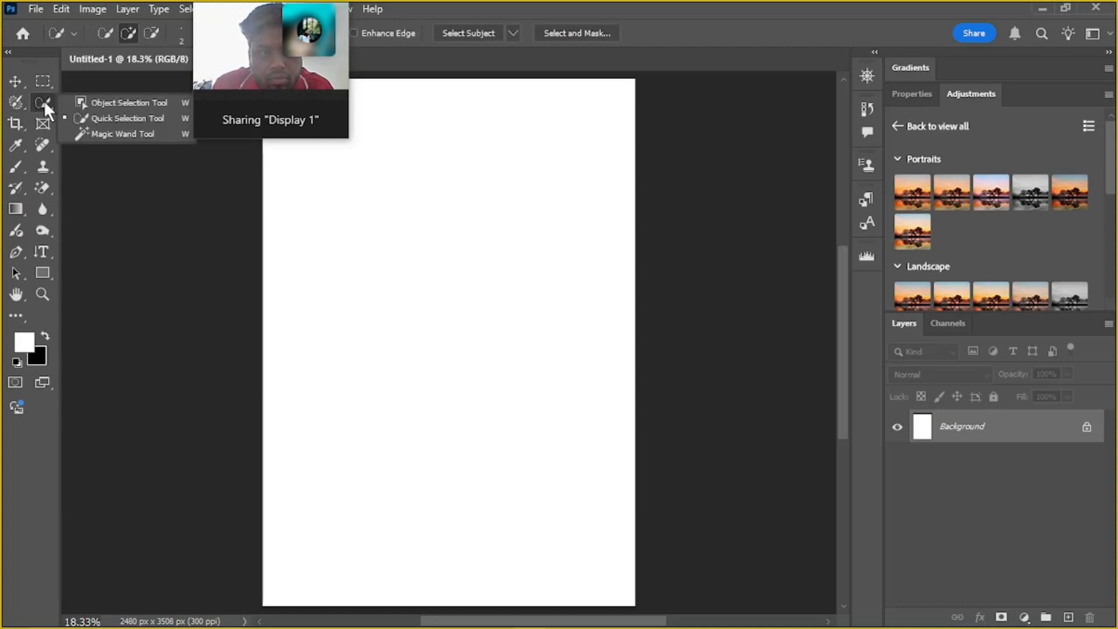
left_click(10, 106)
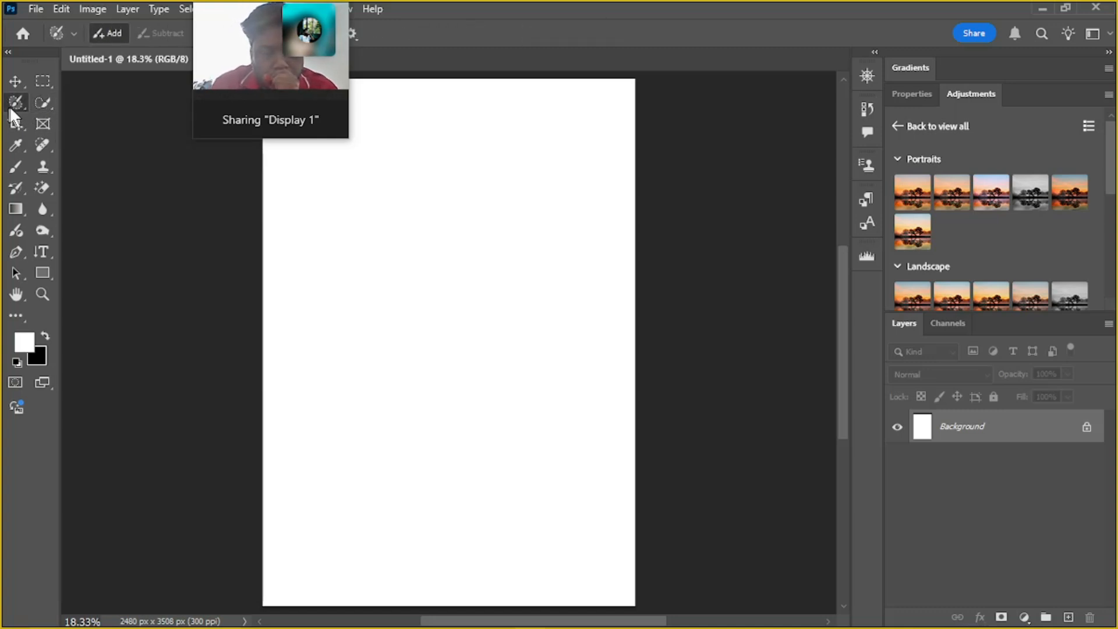
Switch back to Microsoft Edge and extend the Freepik search to "model haire"
left_click(1042, 9)
scroll(466, 431, "down", 4)
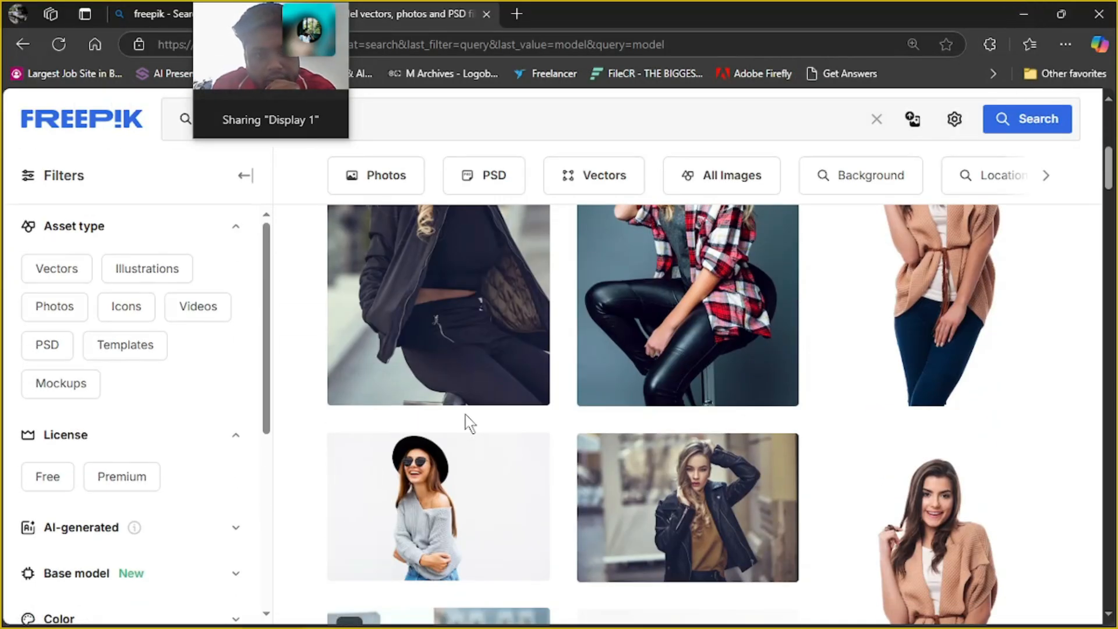
scroll(465, 418, "down", 5)
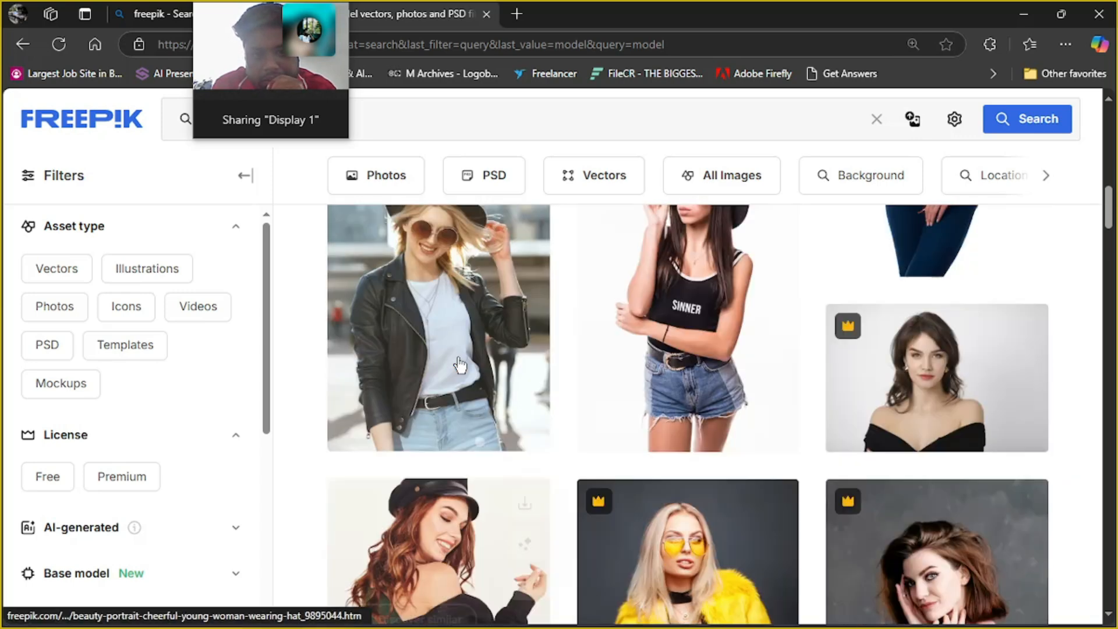
scroll(460, 365, "up", 10)
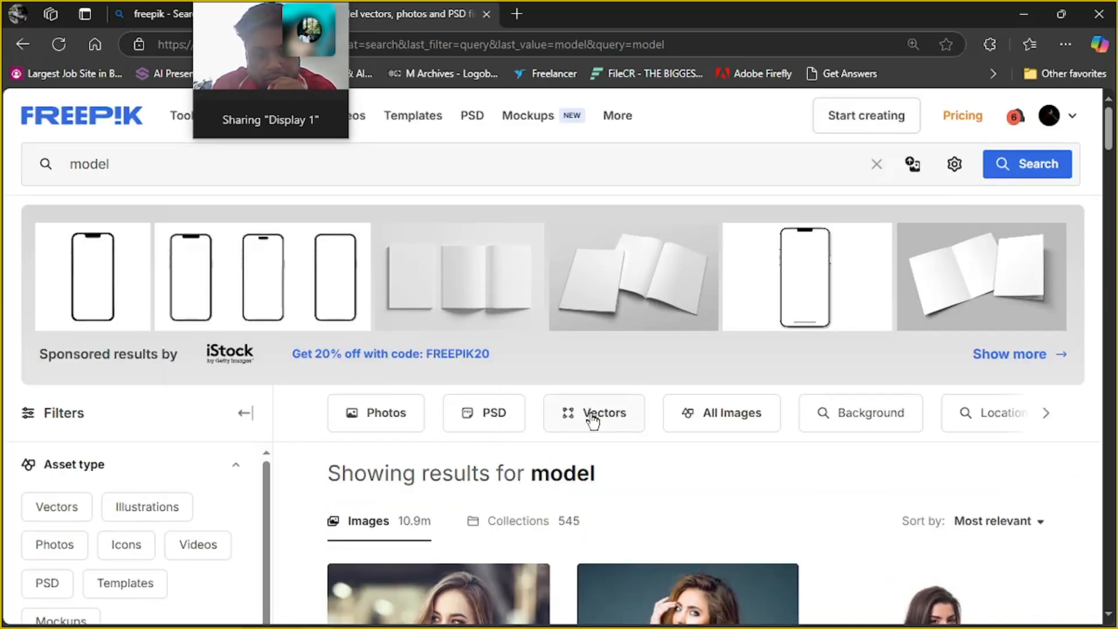
scroll(593, 421, "down", 3)
scroll(592, 422, "up", 3)
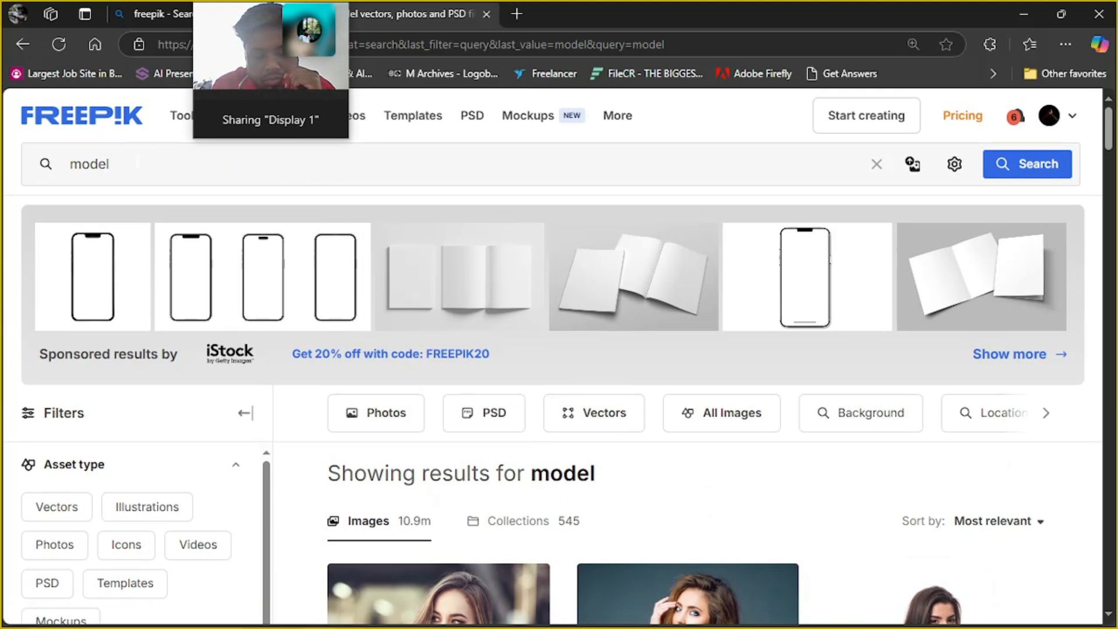
left_click(155, 173)
type("haire")
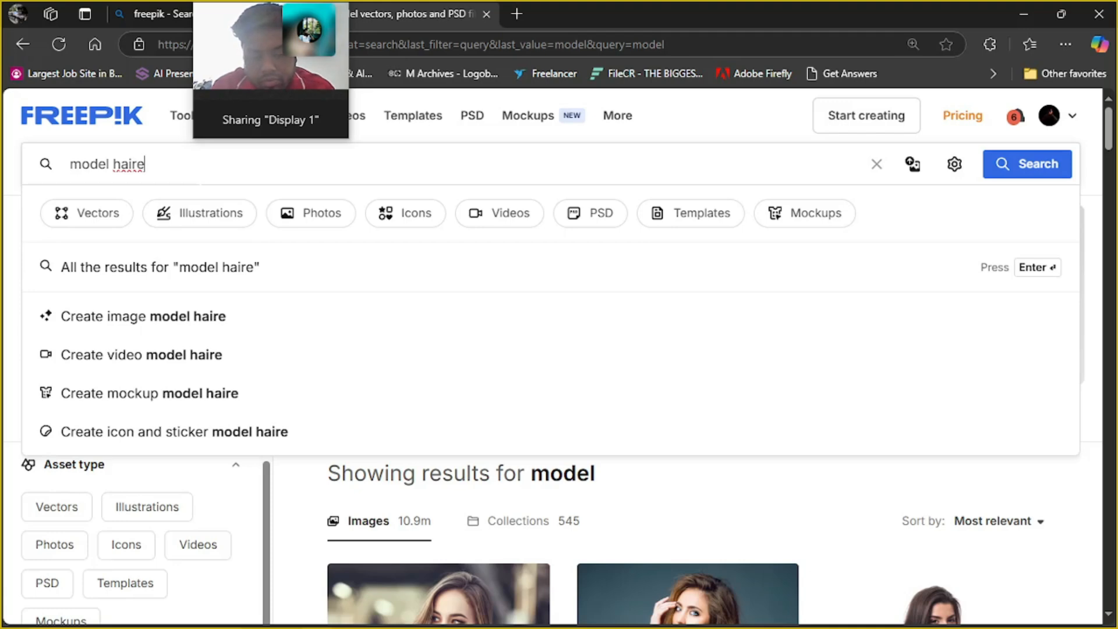
key("Return")
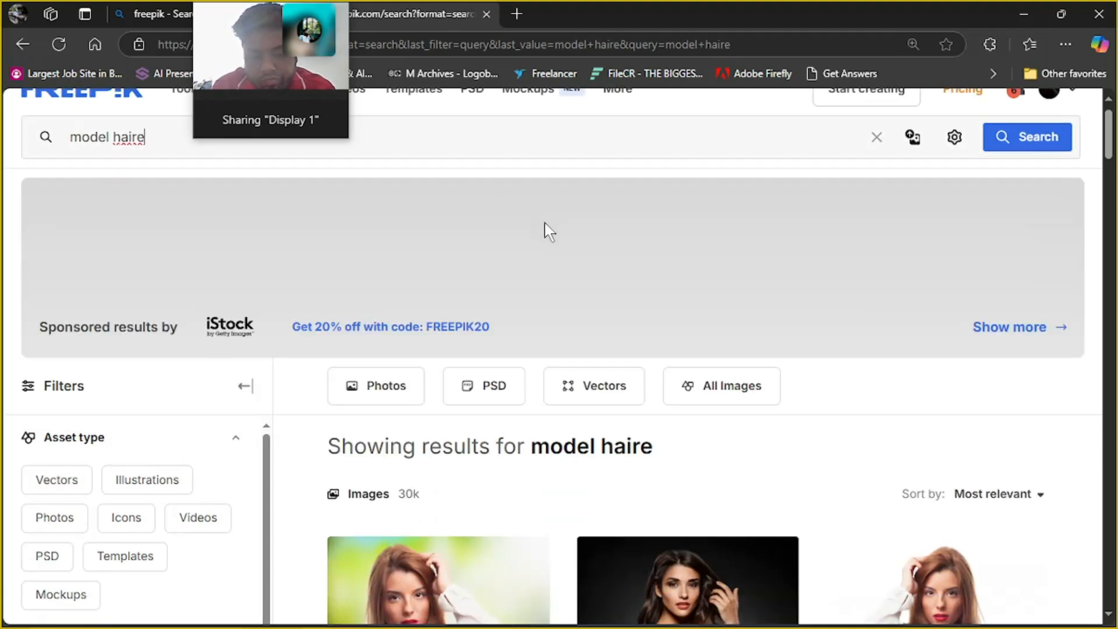
Open the photo of the woman with flying dark hair on a navy background from the second page of results
scroll(554, 229, "down", 7)
scroll(627, 256, "down", 5)
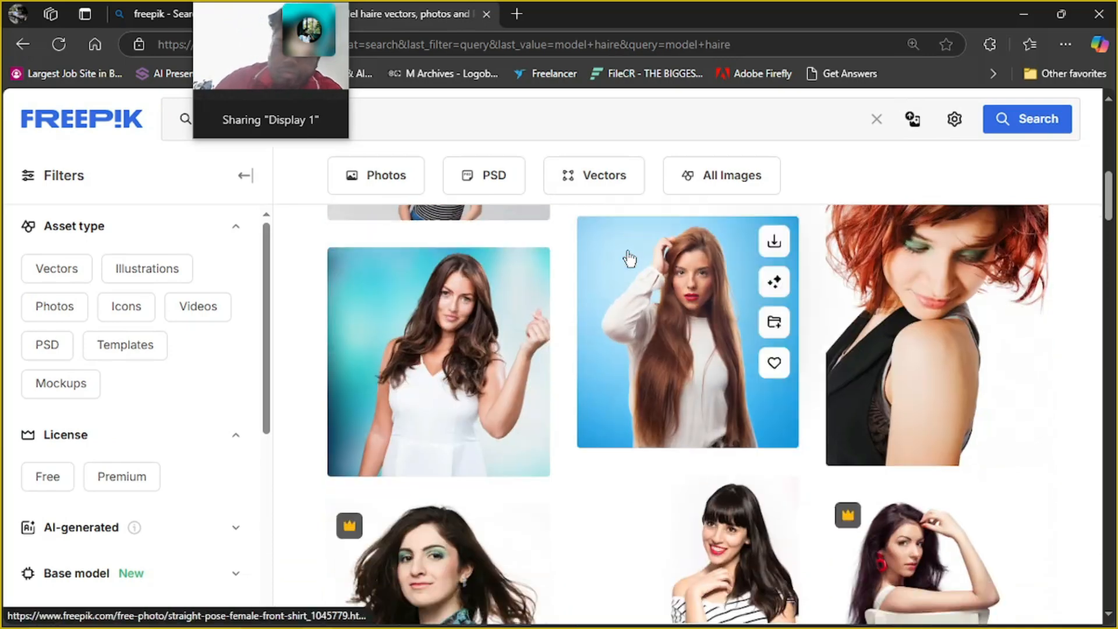
scroll(627, 257, "up", 5)
scroll(626, 260, "down", 5)
scroll(626, 260, "down", 5)
scroll(623, 257, "up", 3)
scroll(624, 257, "down", 3)
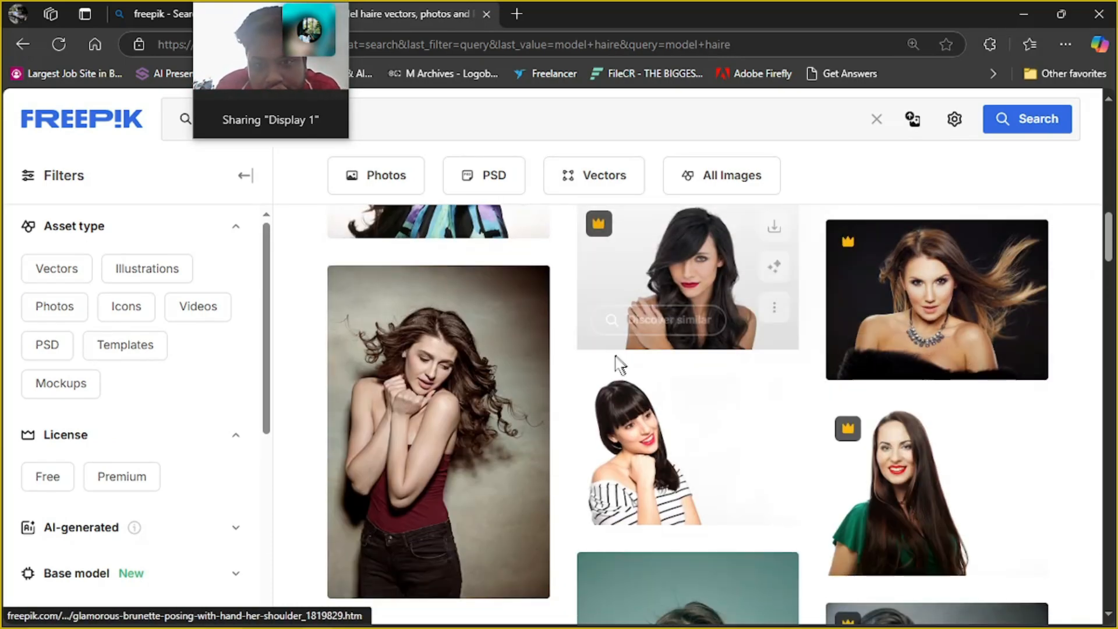
scroll(520, 411, "down", 3)
scroll(520, 410, "down", 3)
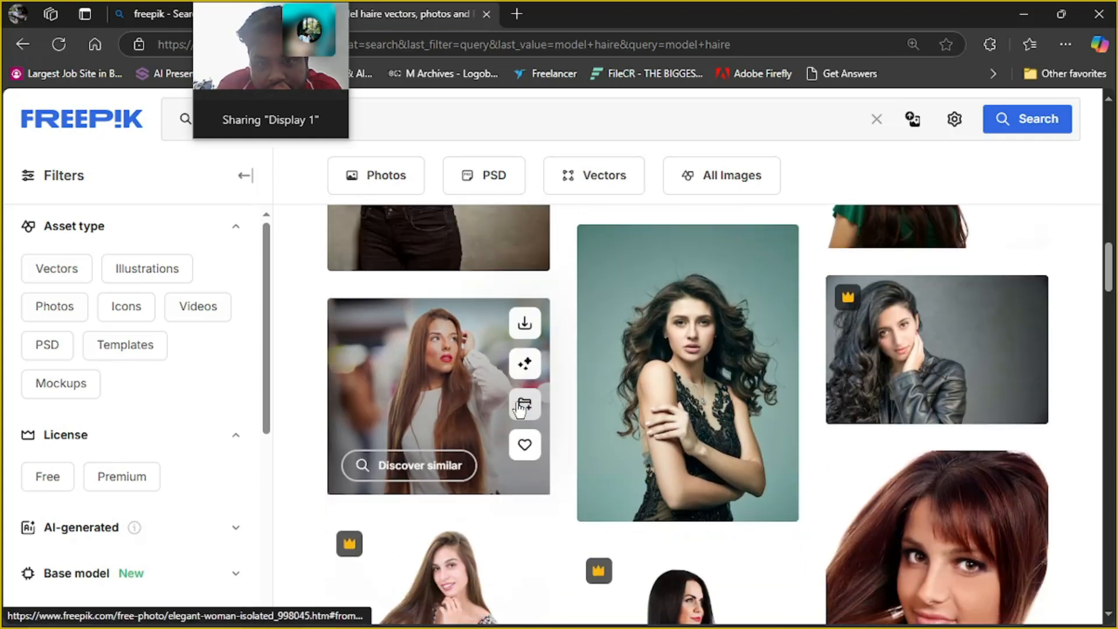
scroll(520, 411, "down", 3)
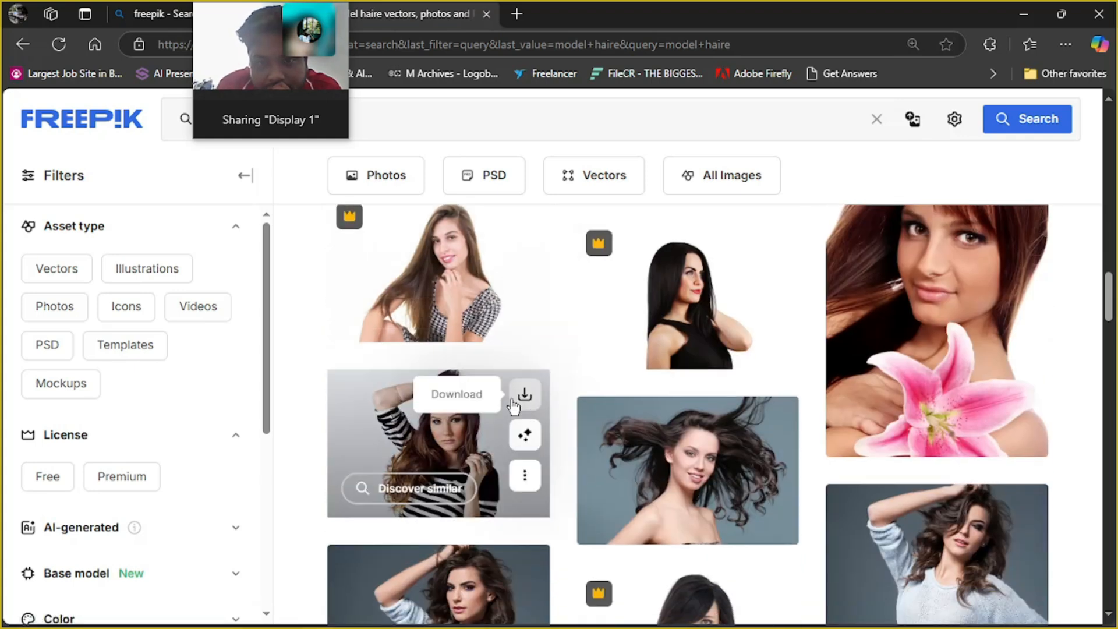
scroll(739, 437, "down", 3)
scroll(917, 349, "down", 10)
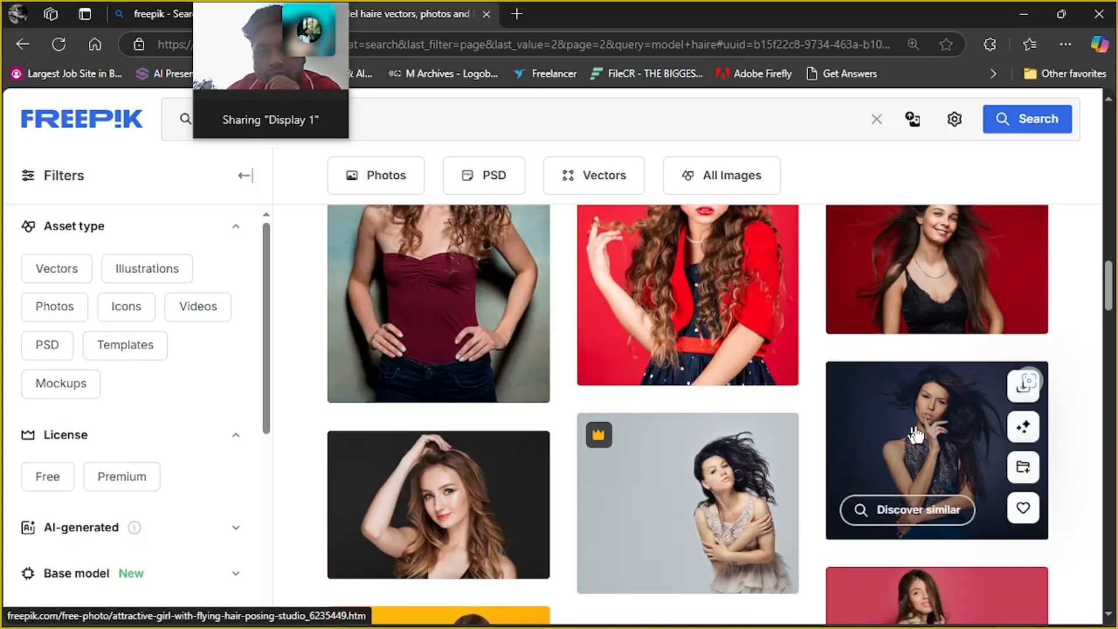
left_click(950, 413)
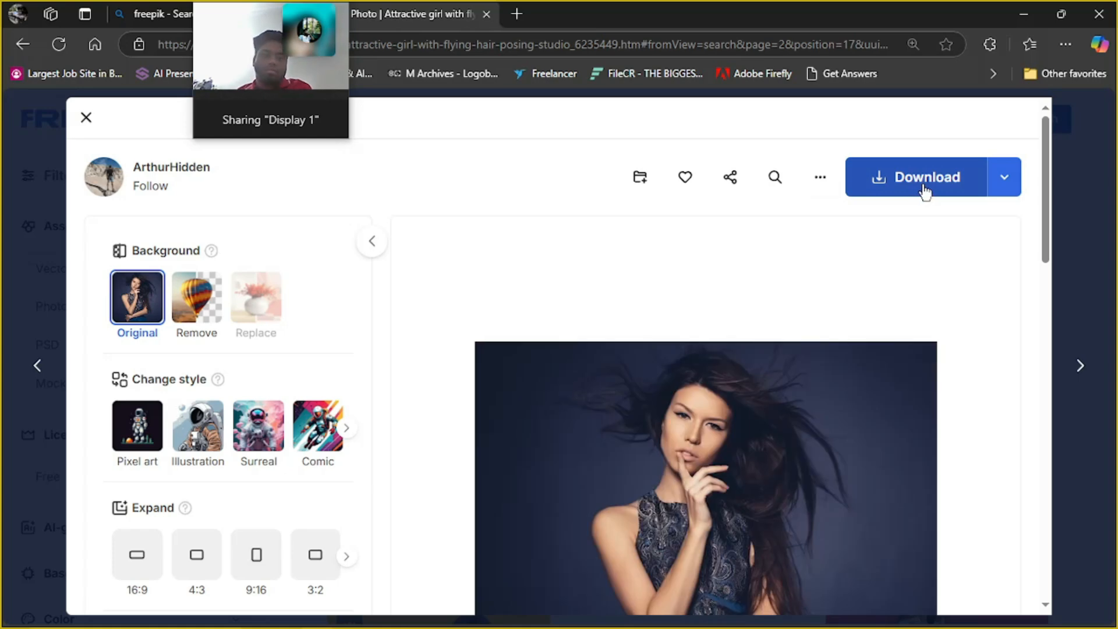
Look over the page of the woman with flying dark hair and download the photo
scroll(859, 324, "down", 15)
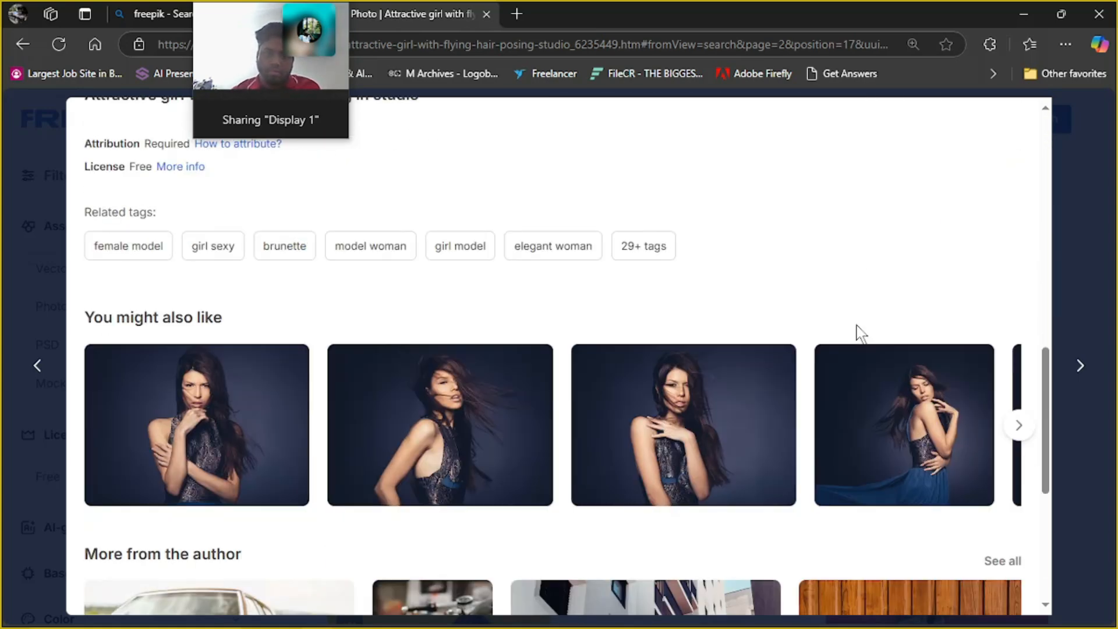
scroll(652, 263, "up", 15)
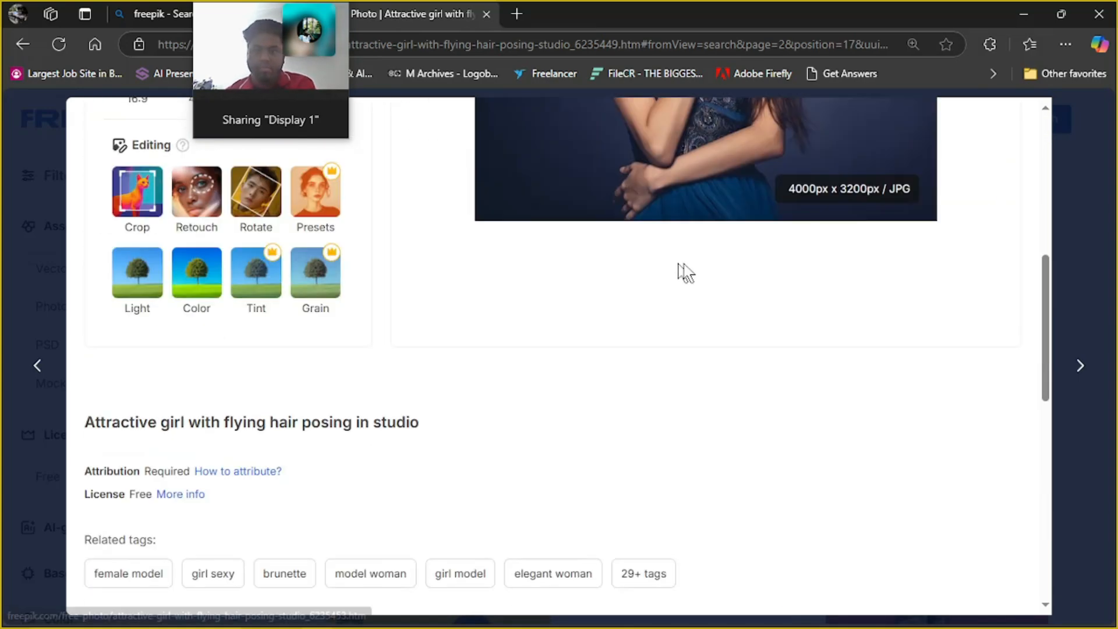
scroll(795, 420, "down", 3)
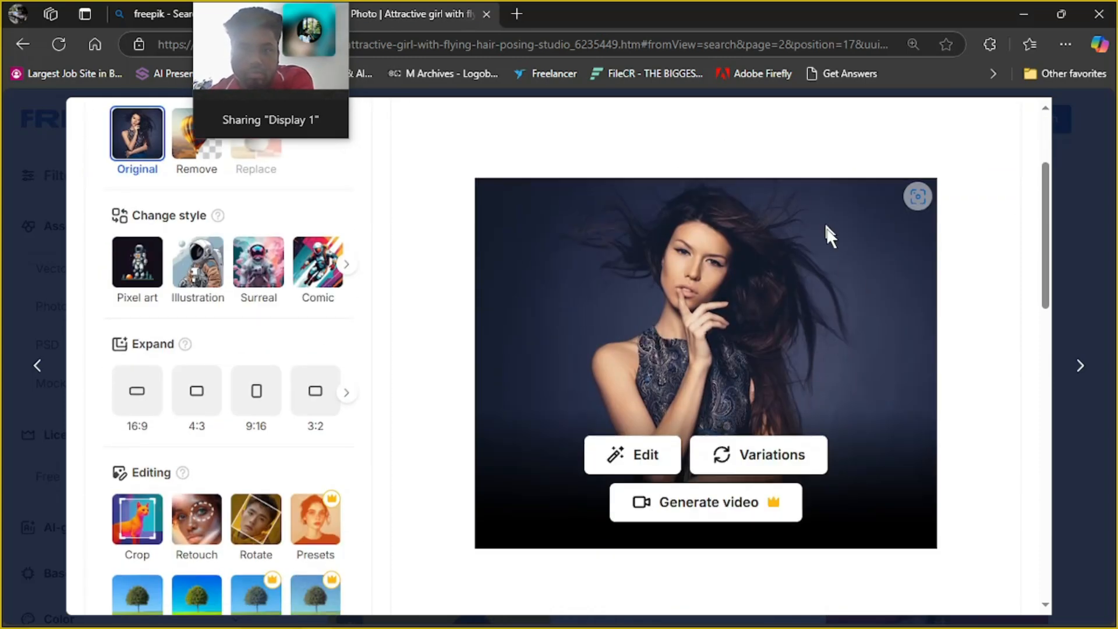
scroll(809, 205, "up", 3)
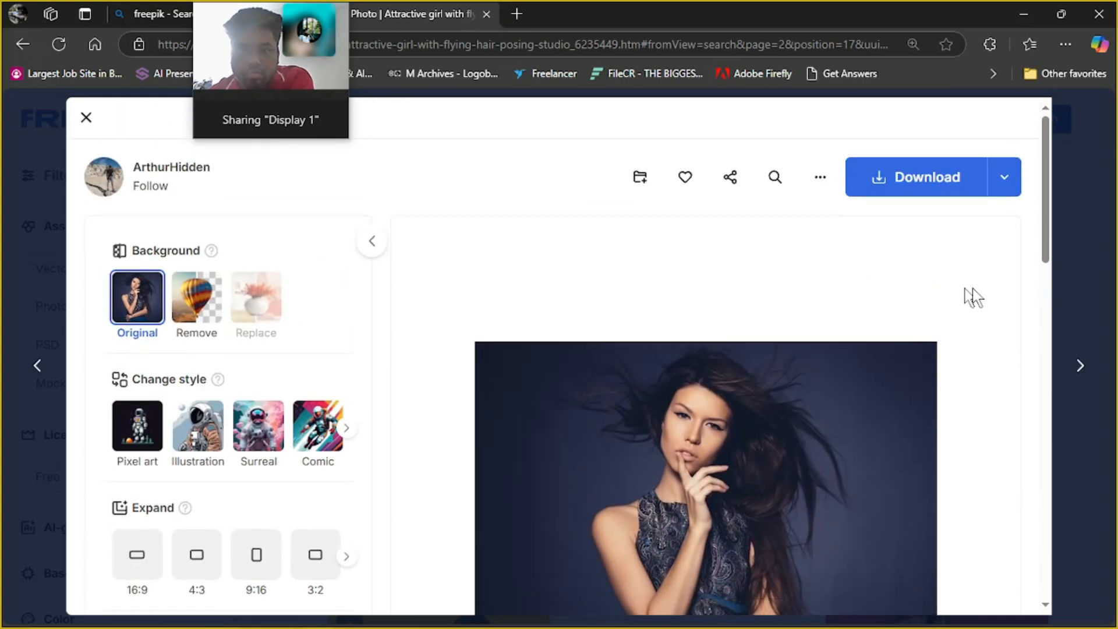
left_click(939, 172)
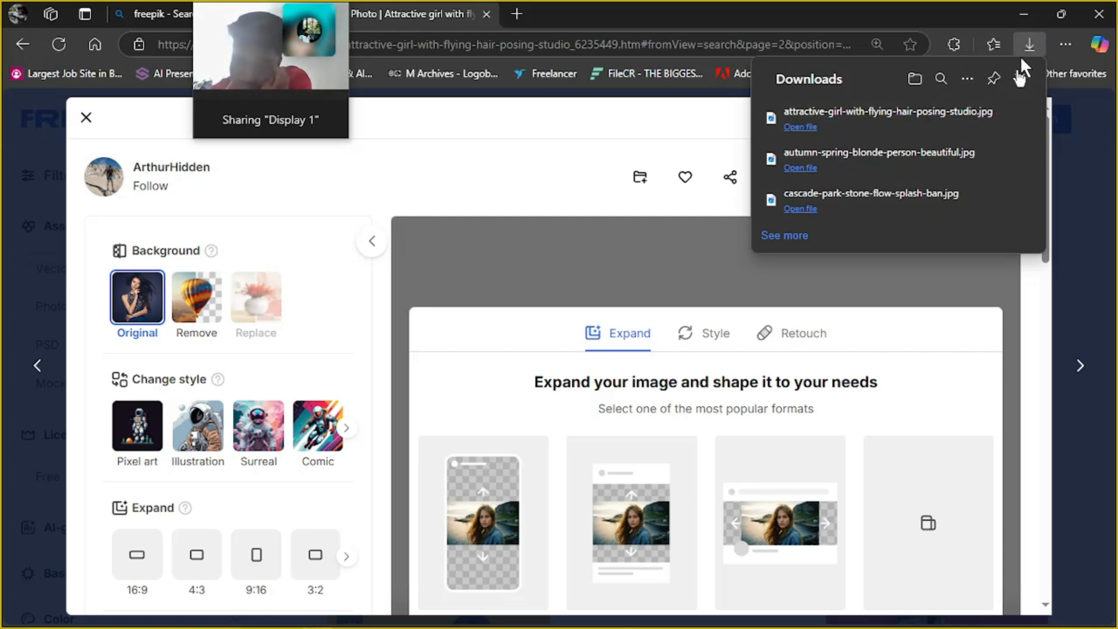
Show the download in its folder, cut the two model photos and the waterfall landscape image, and close the folder window
mouse_move(1010, 136)
left_click(971, 120)
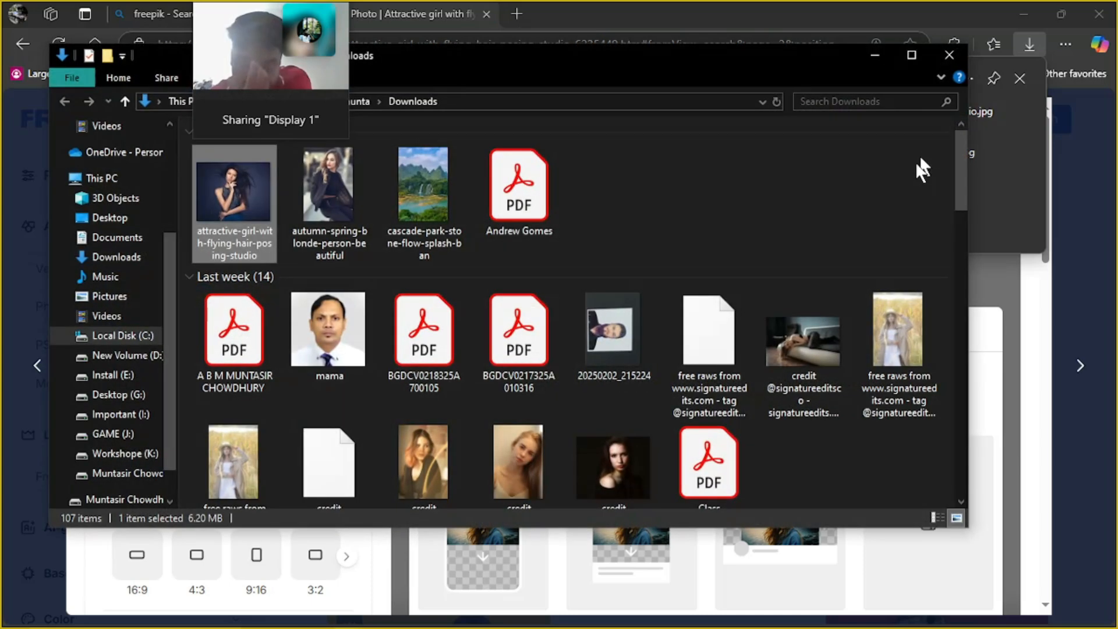
left_click(418, 220)
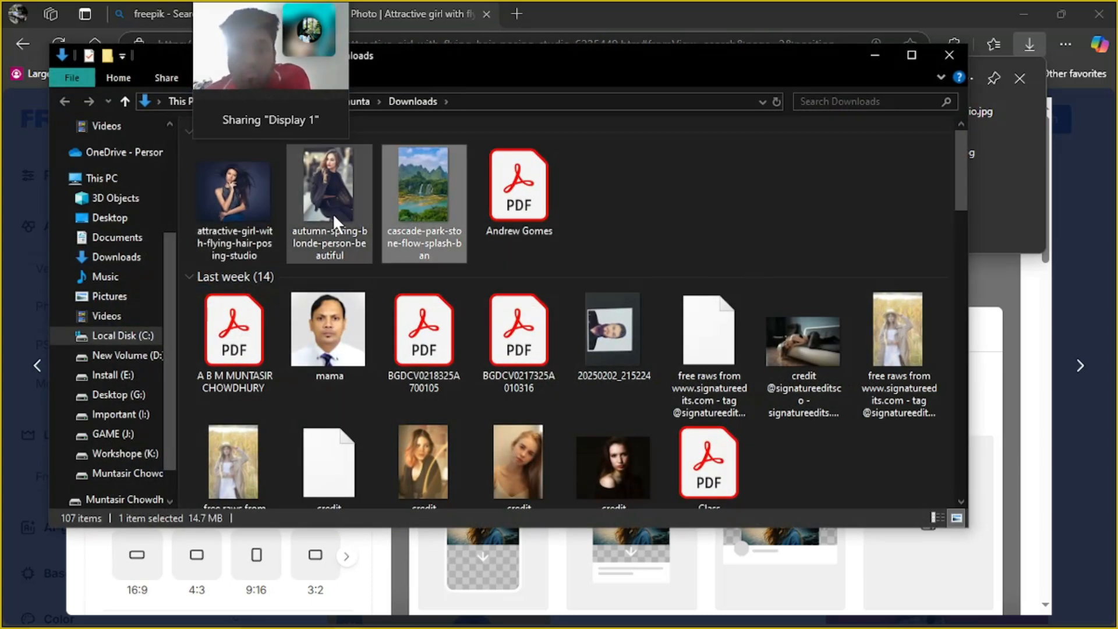
left_click(254, 213, "shift")
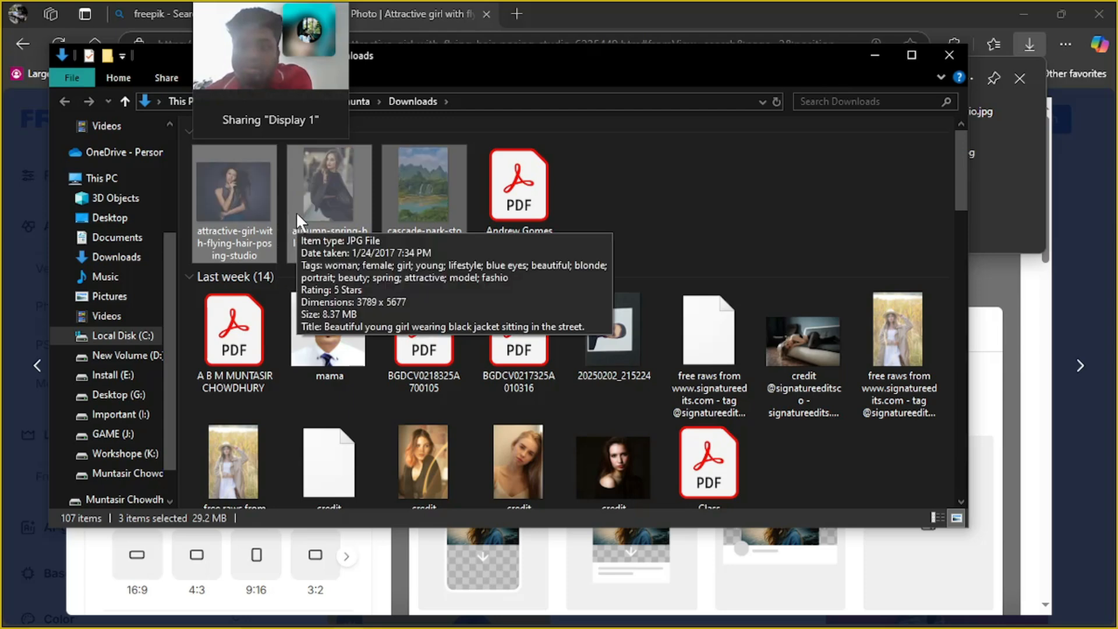
left_click(943, 58)
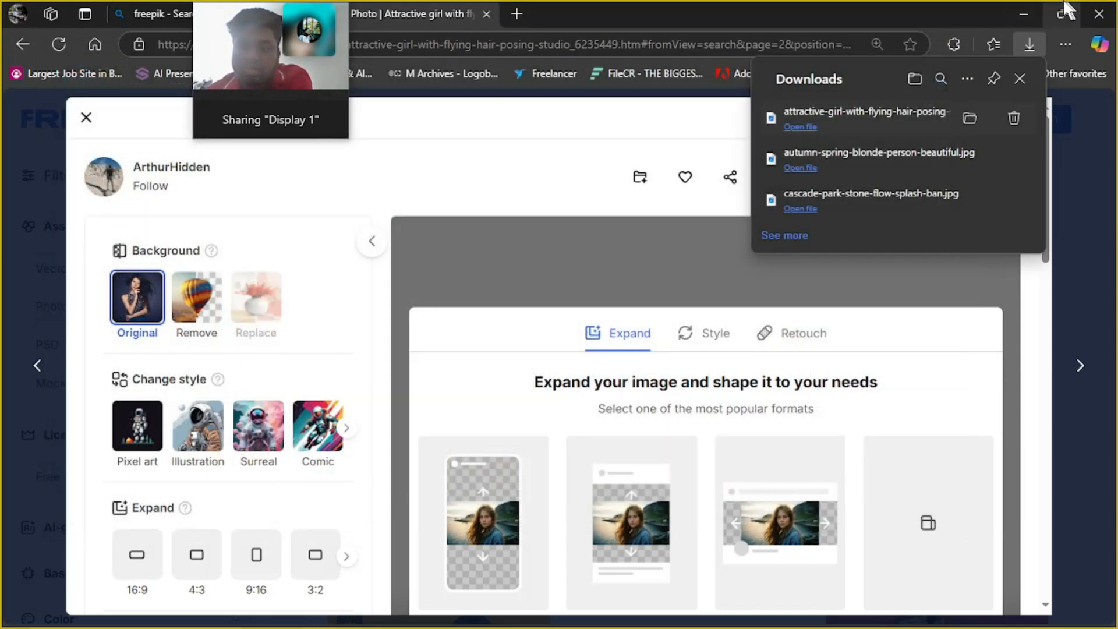
Minimize the browser and create a desktop folder named "For photoshop class"
left_click(1023, 13)
right_click(510, 328)
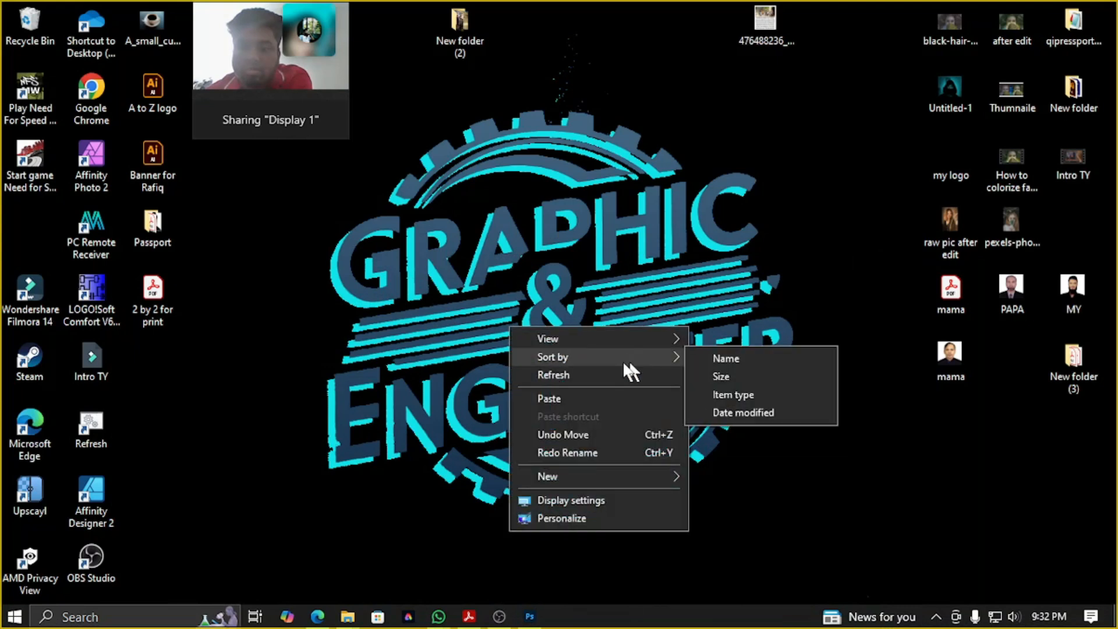
left_click(633, 310)
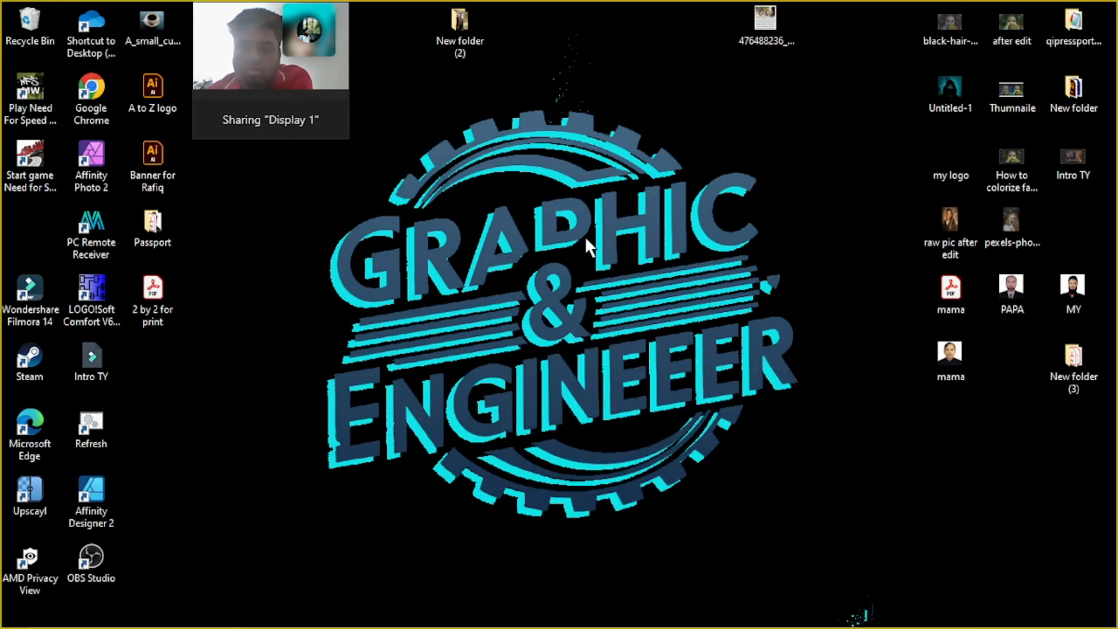
key("ctrl+shift+n")
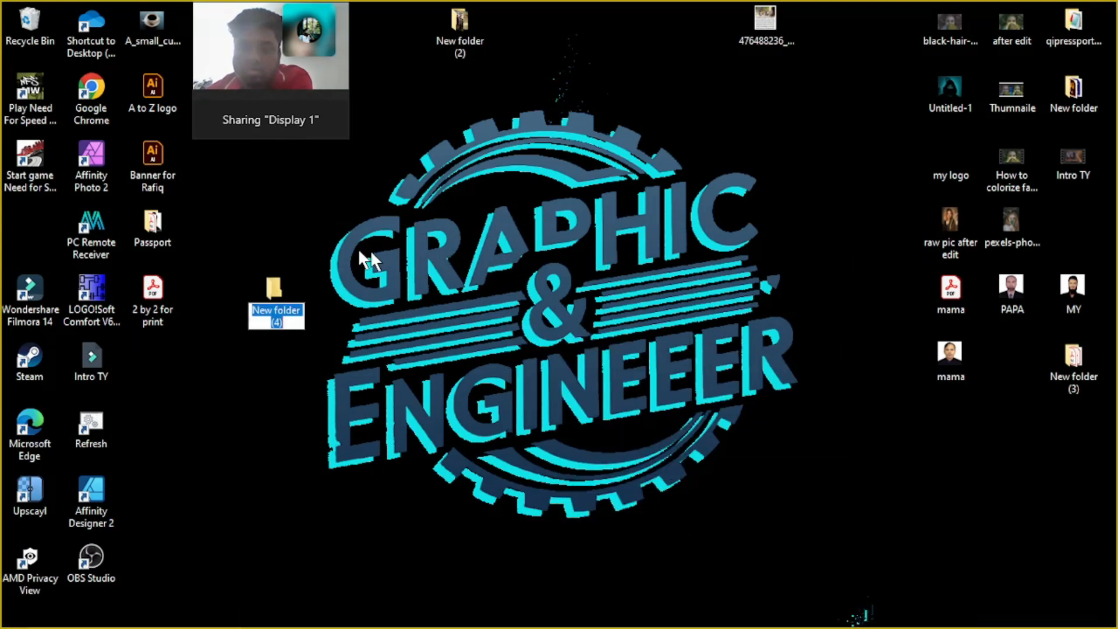
key("Return")
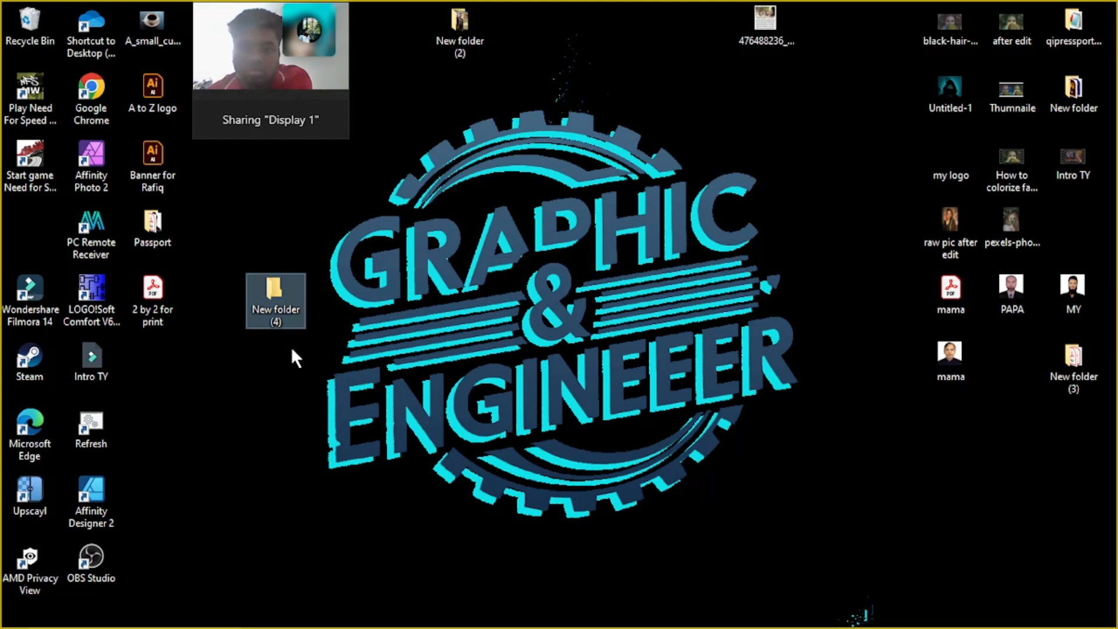
key("F2")
type("F")
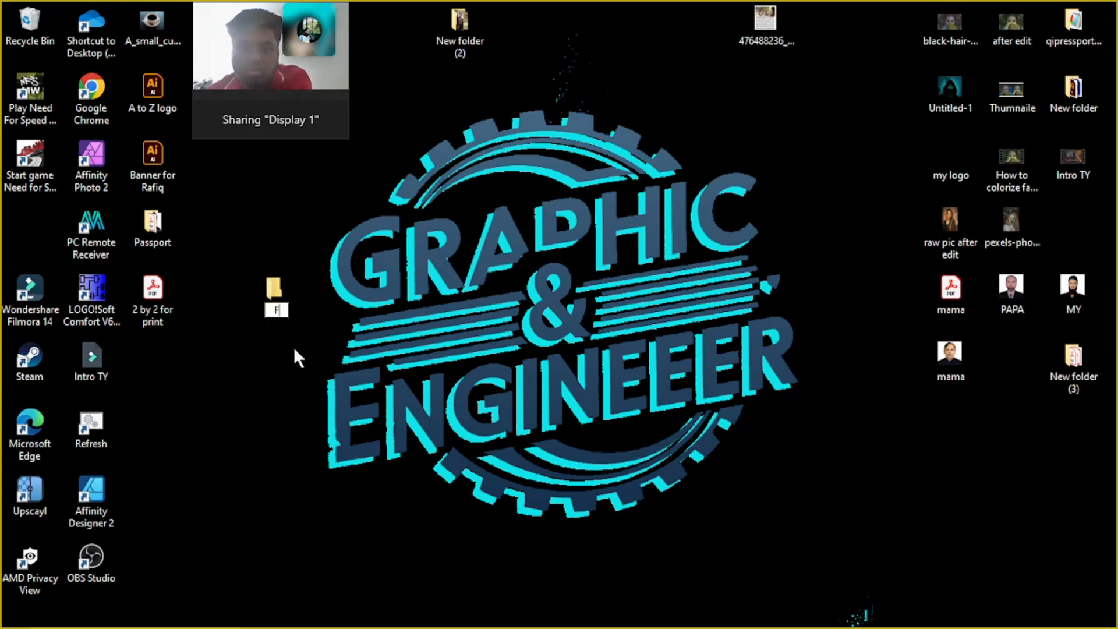
type("or pho")
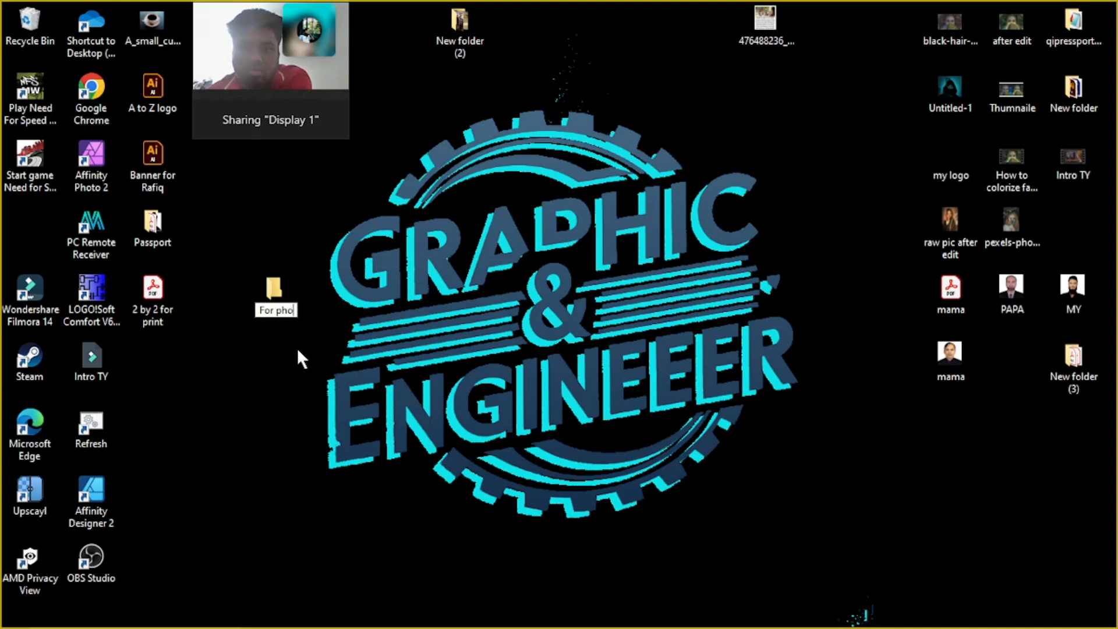
type("toshop class")
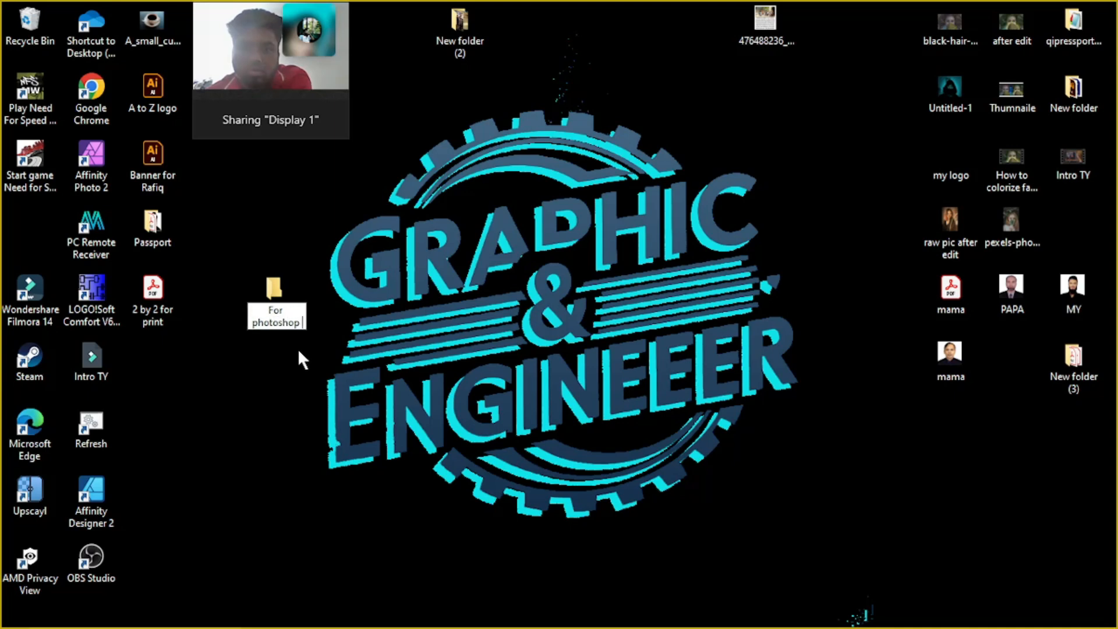
key("Return")
key("Return")
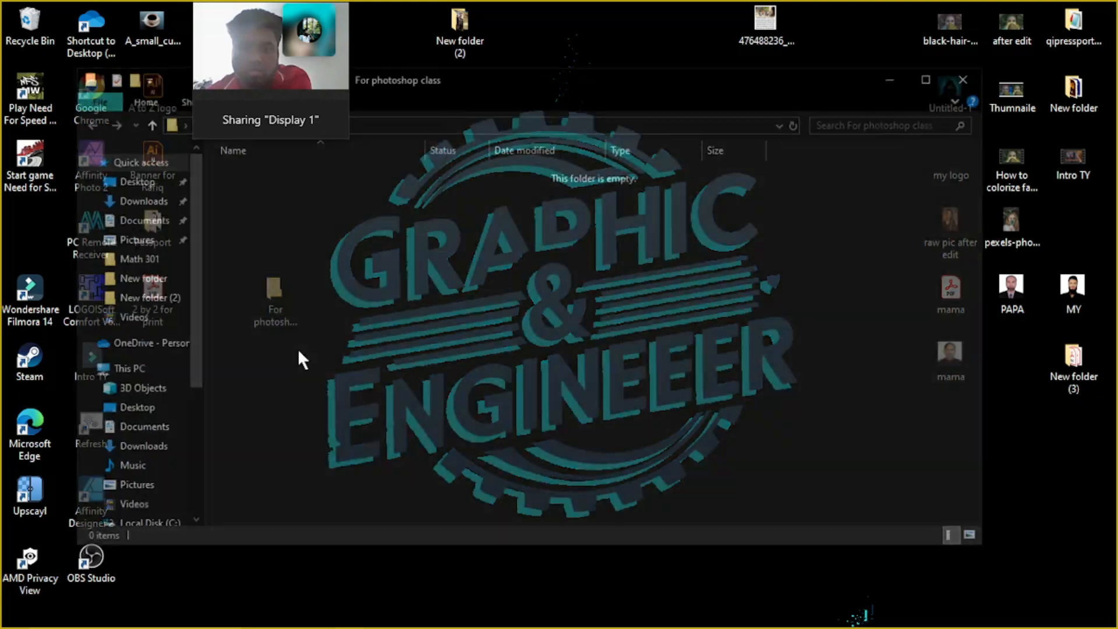
Paste the three cut images into the For photoshop class folder
key("ctrl+v")
left_click(301, 348)
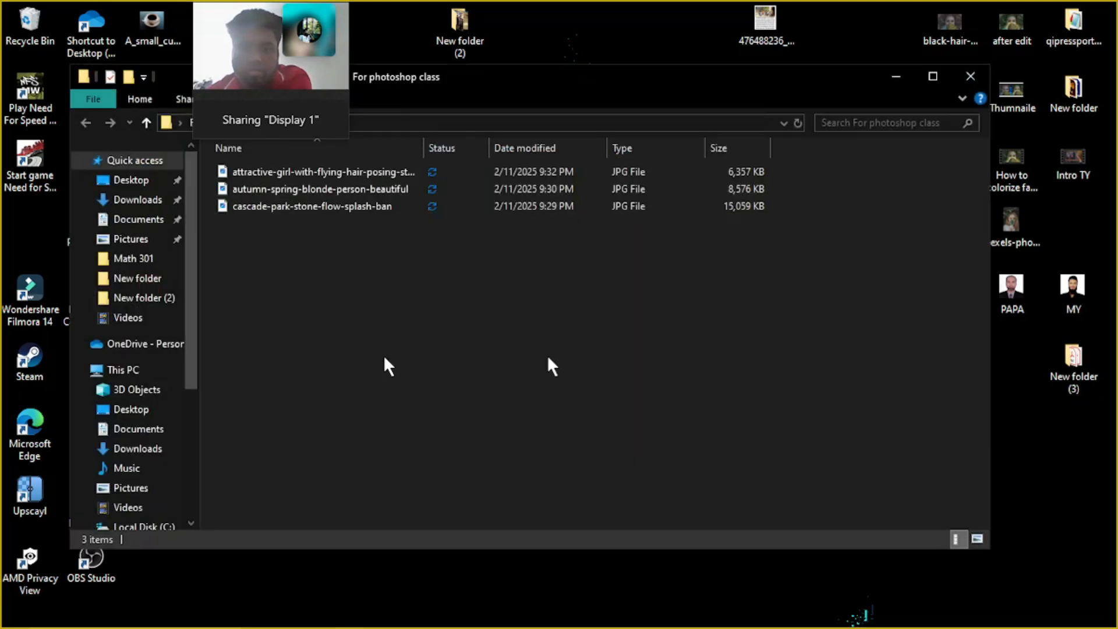
Maximize the folder window and move the video call window clear of the file names
left_click(928, 82)
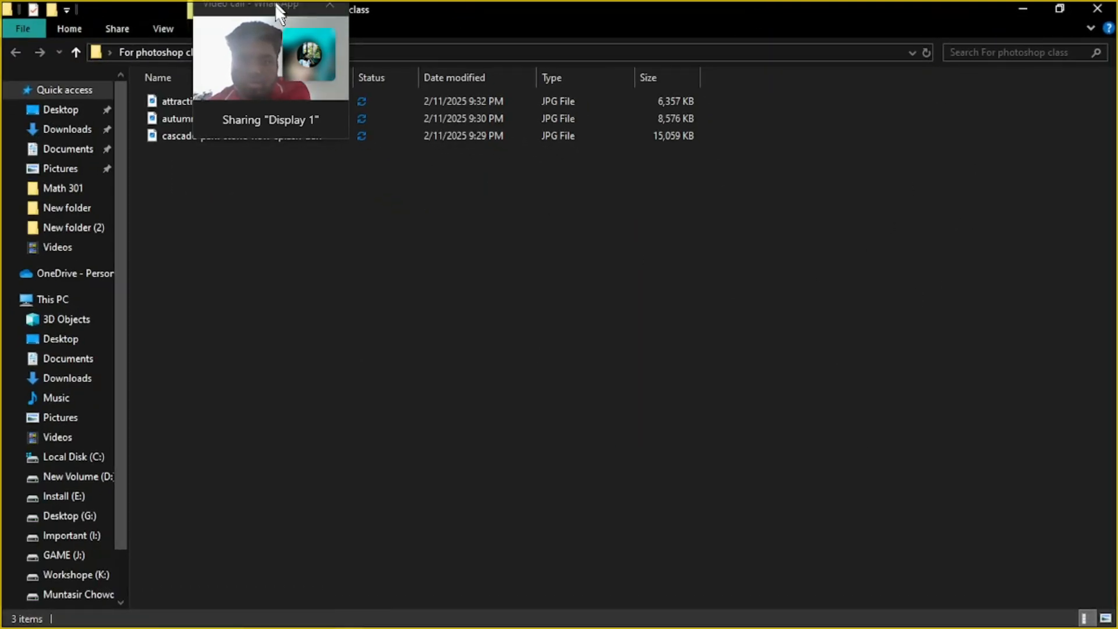
left_click_drag(269, 1, 1057, 10)
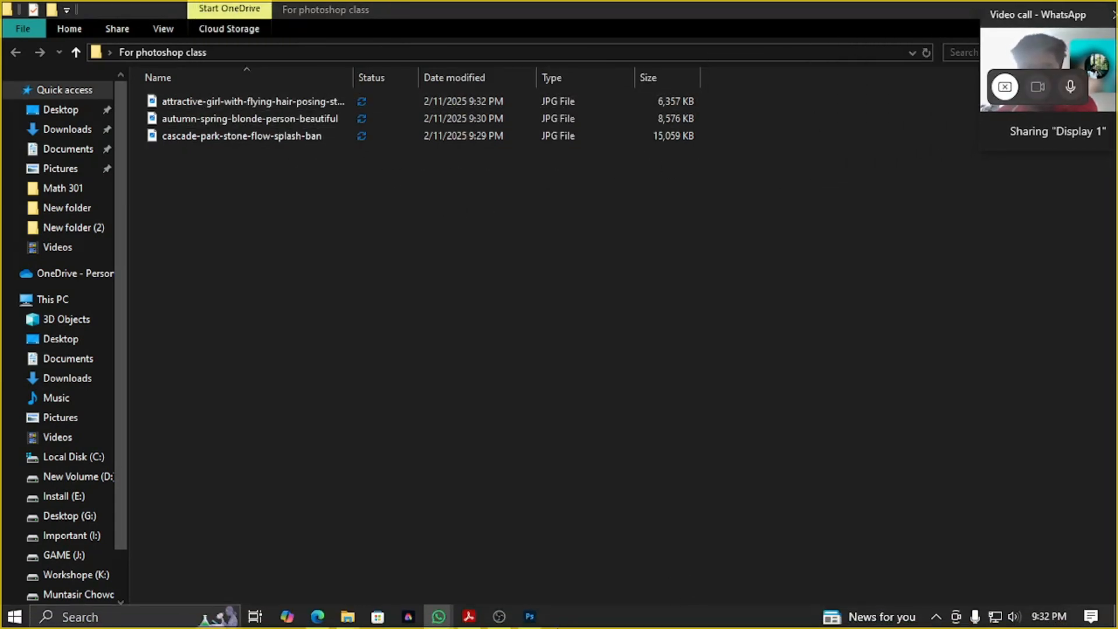
left_click(531, 617)
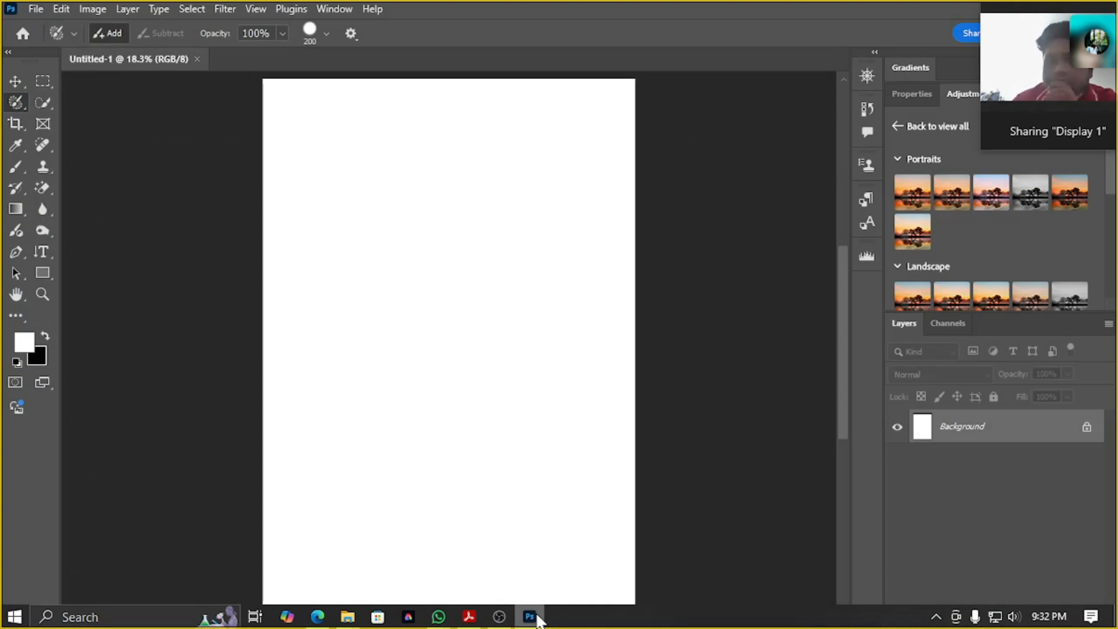
left_click(531, 618)
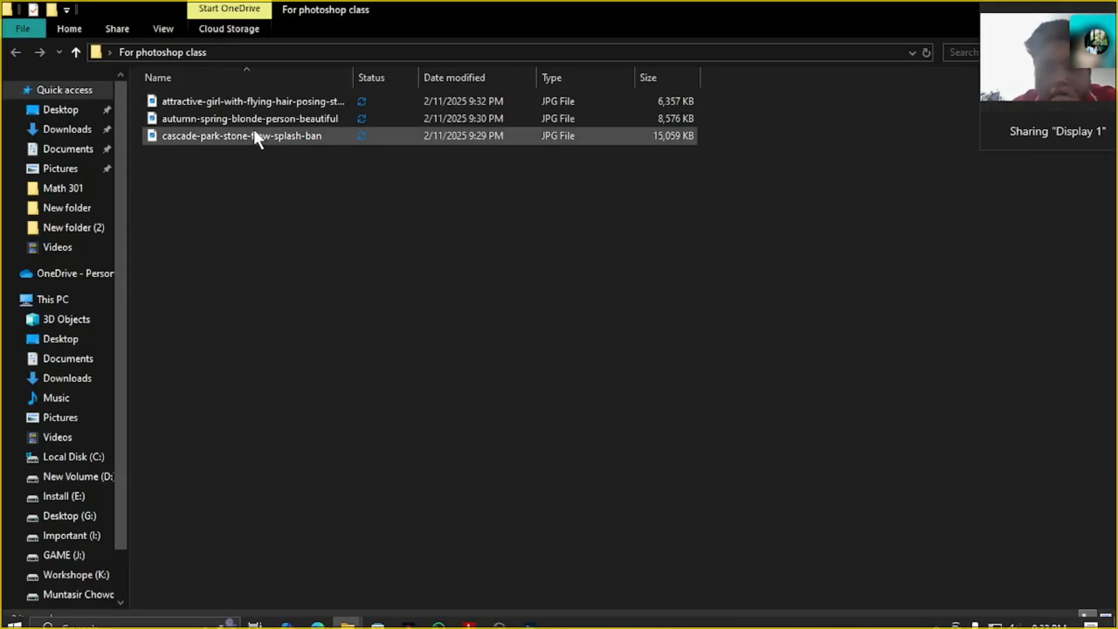
Display the files in the For photoshop class folder as thumbnail icons
left_click(228, 99)
right_click(288, 257)
mouse_move(408, 290)
mouse_move(454, 281)
left_click(518, 288)
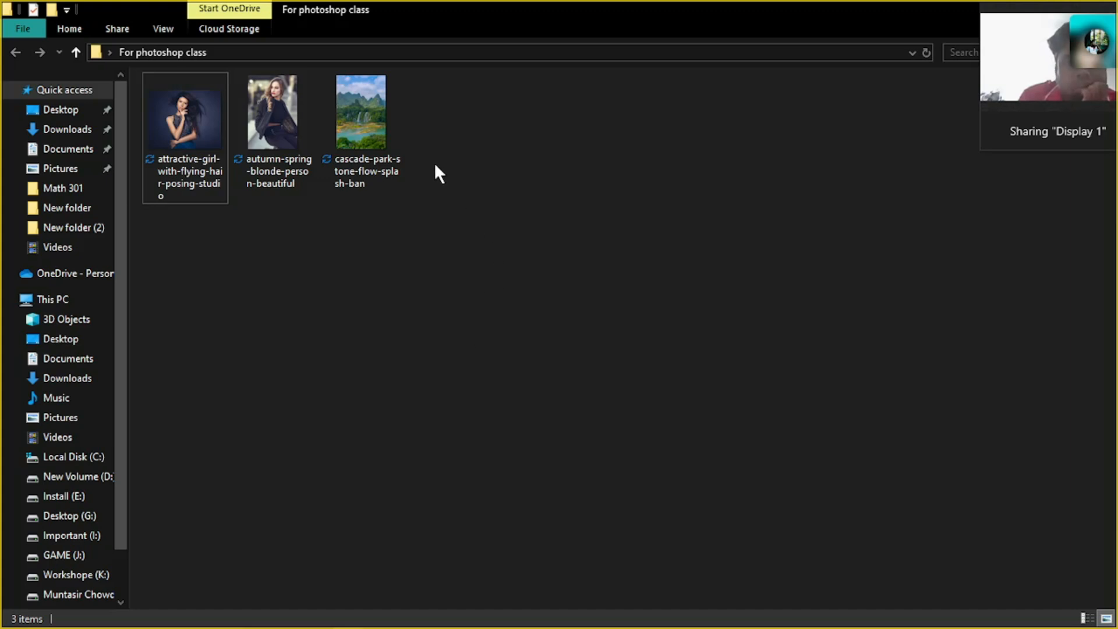
Try to open the attractive-girl-with-flying-hair-posing-studio photo with Adobe Photoshop 2025
right_click(205, 140)
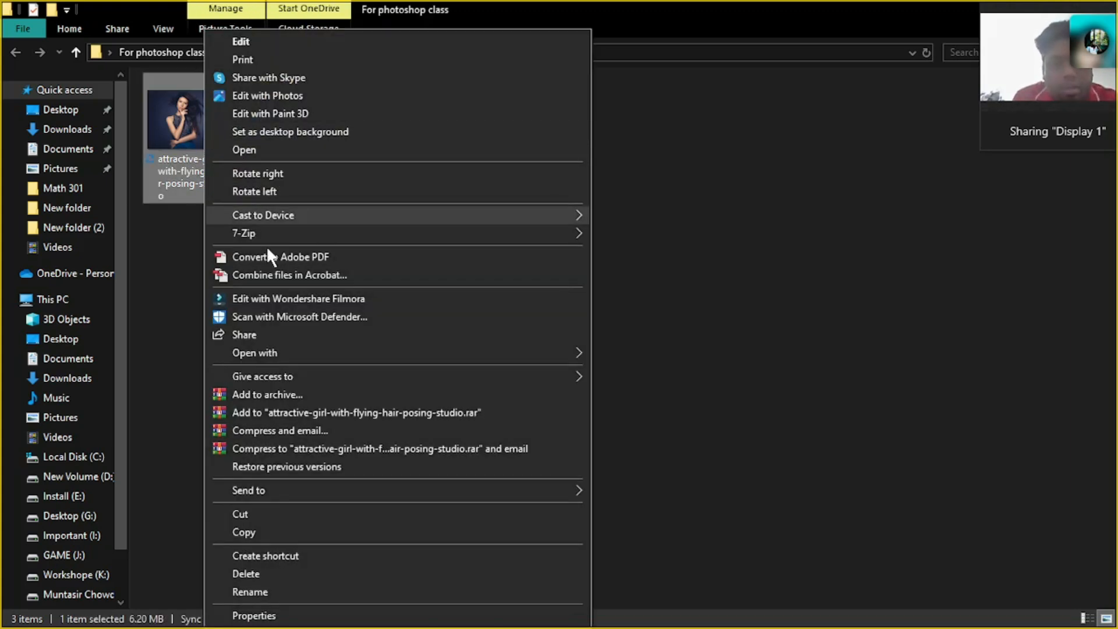
mouse_move(288, 355)
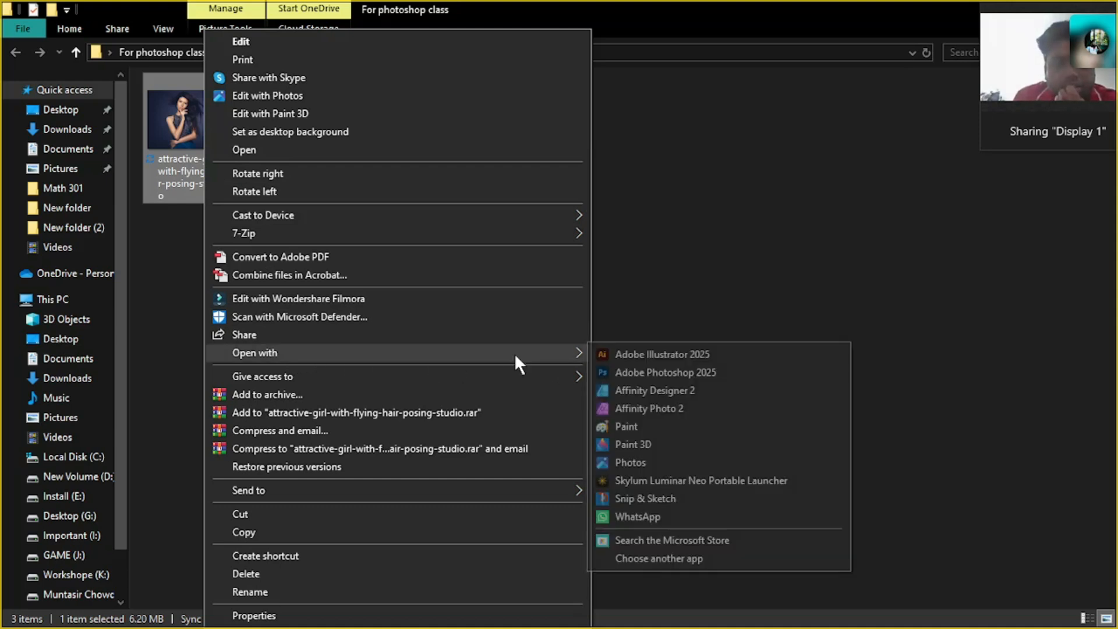
left_click(638, 375)
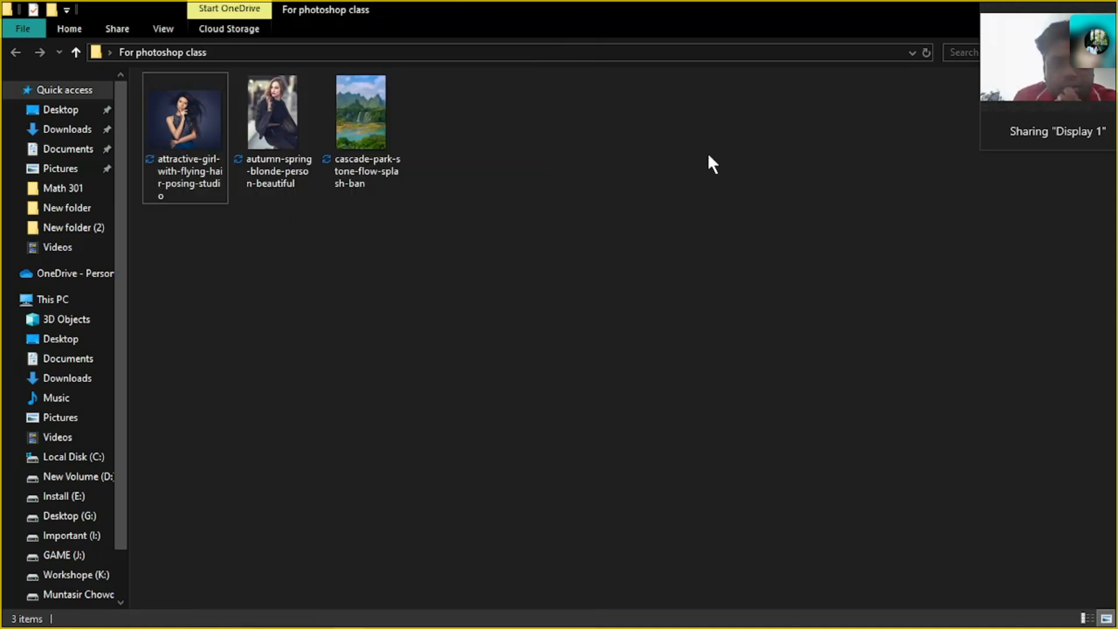
left_click(536, 623)
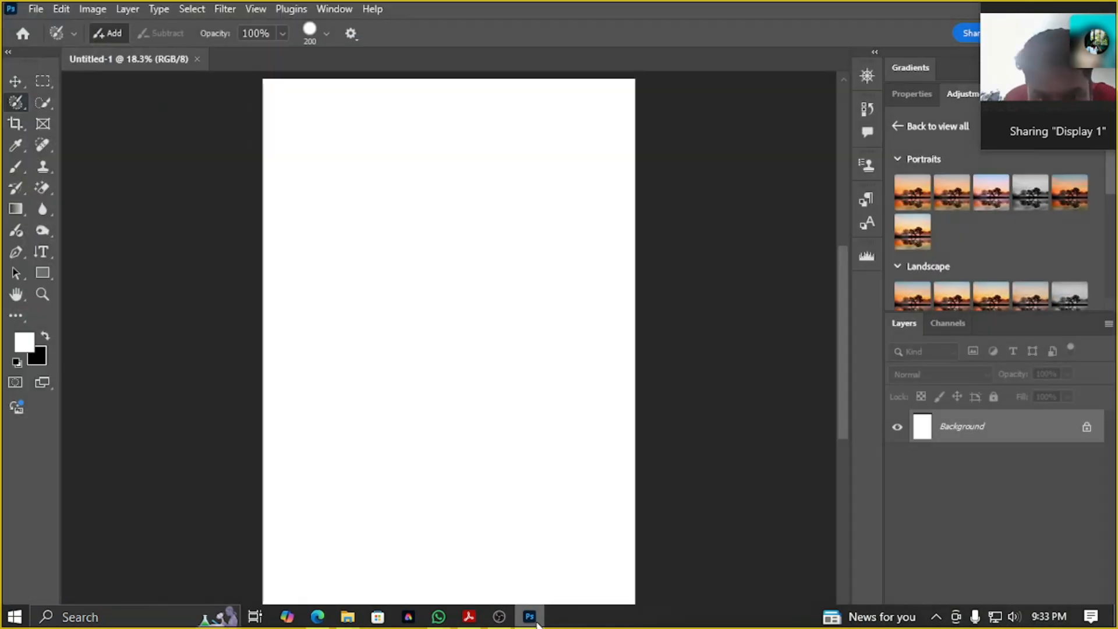
left_click(537, 624)
left_click(537, 623)
left_click(537, 623)
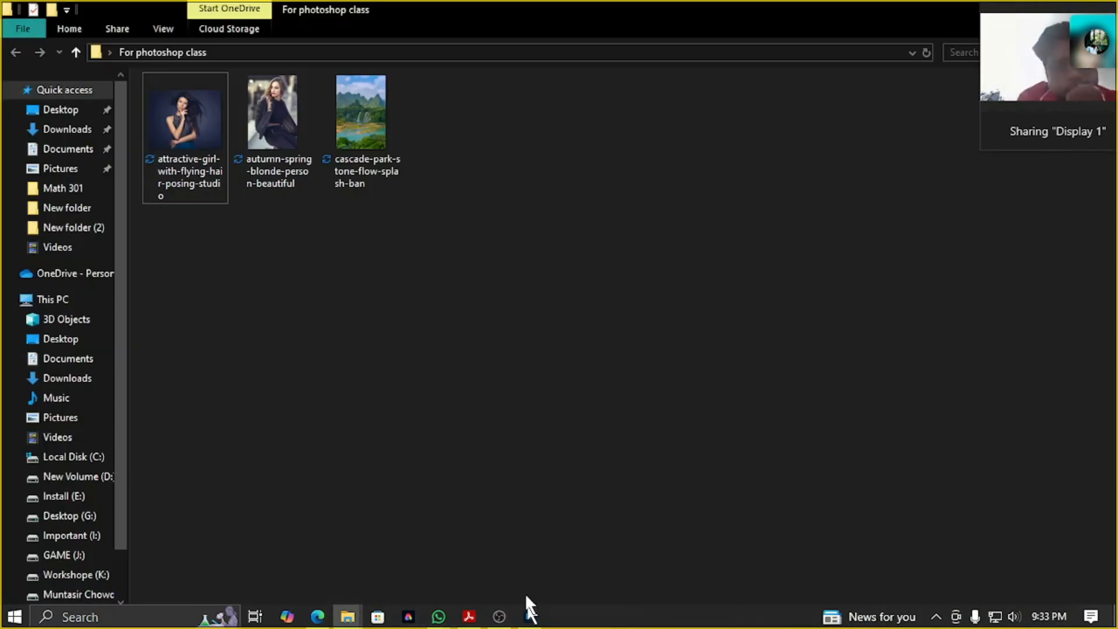
Open the cascade-park-stone-flow-splash-ban image as its own document in Photoshop and close the blank Untitled-1 document
left_click_drag(362, 121, 1009, 503)
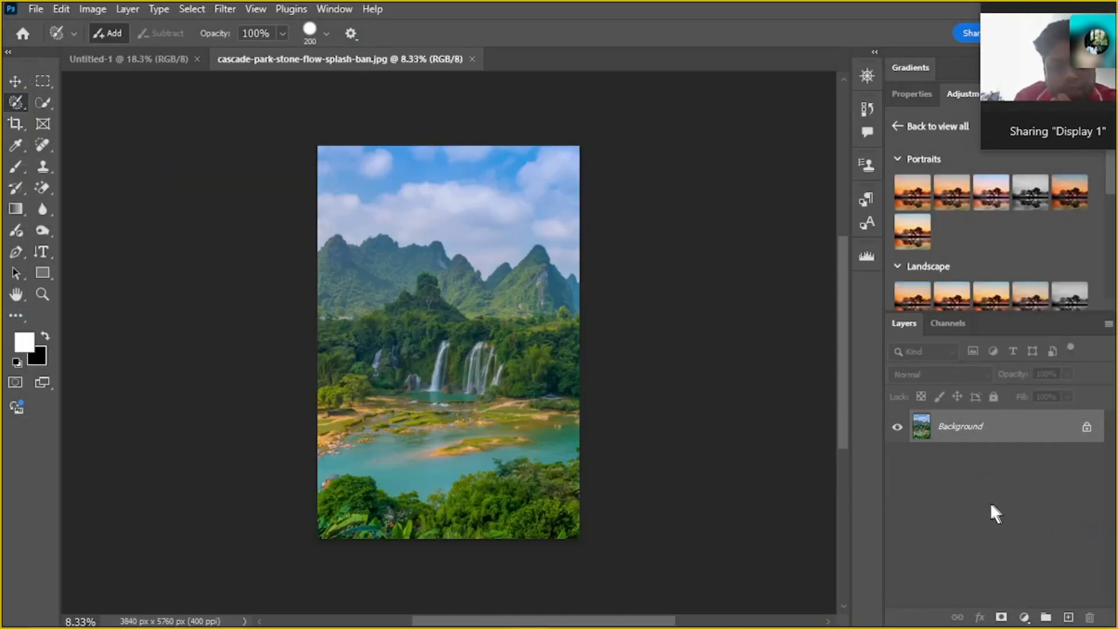
left_click(197, 59)
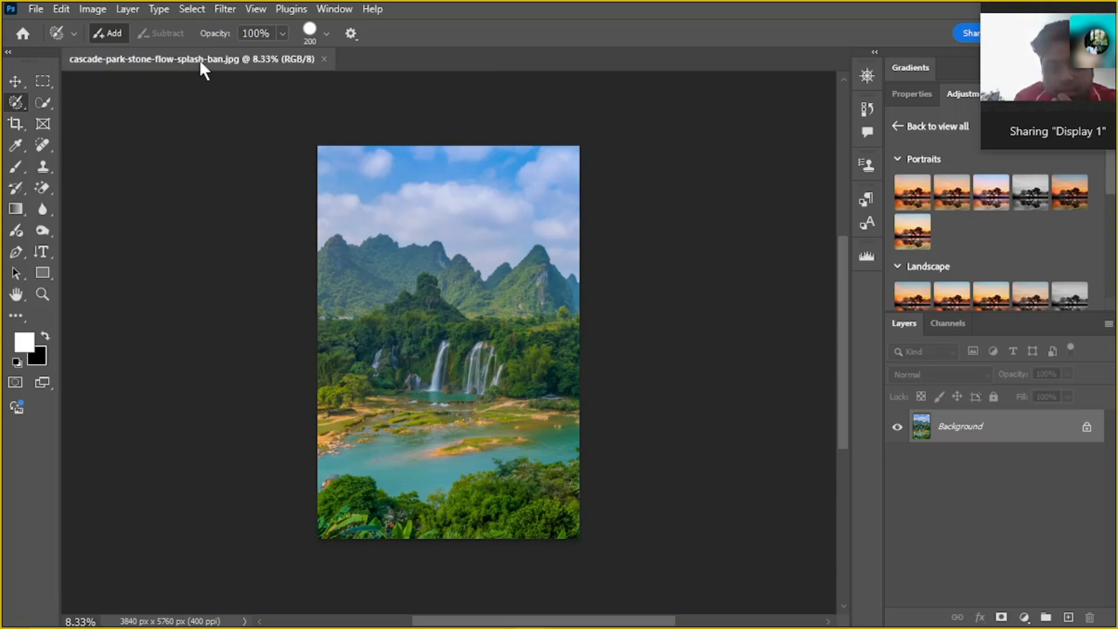
Open the attractive-girl-with-flying-hair-posing-studio and autumn-spring-blonde-person-beautiful images from the Desktop's For photoshop class folder
left_click(35, 9)
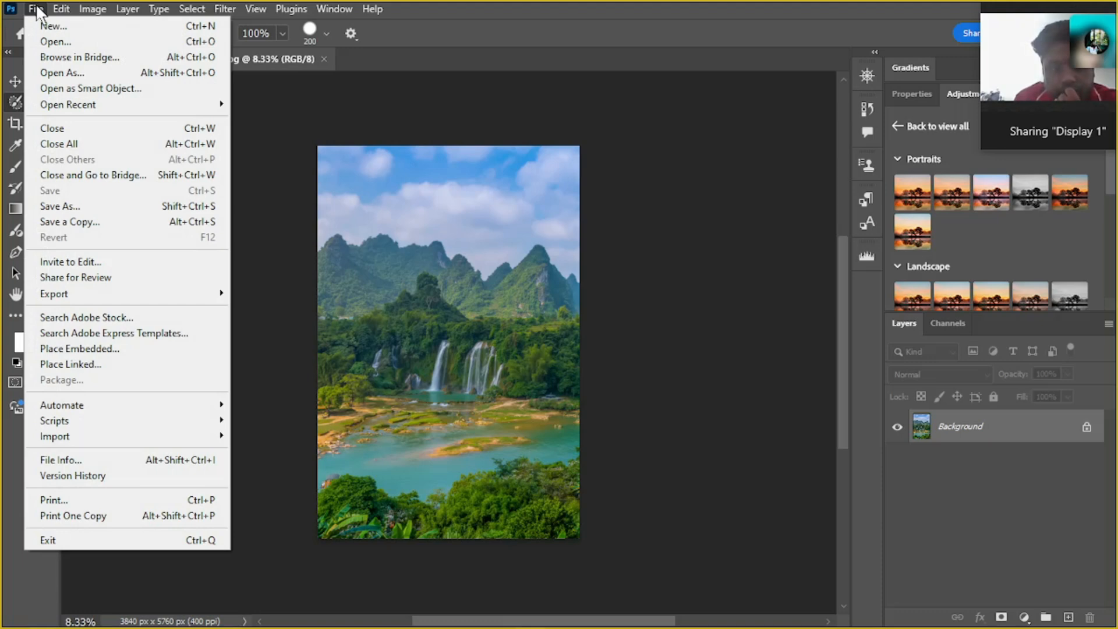
left_click(59, 43)
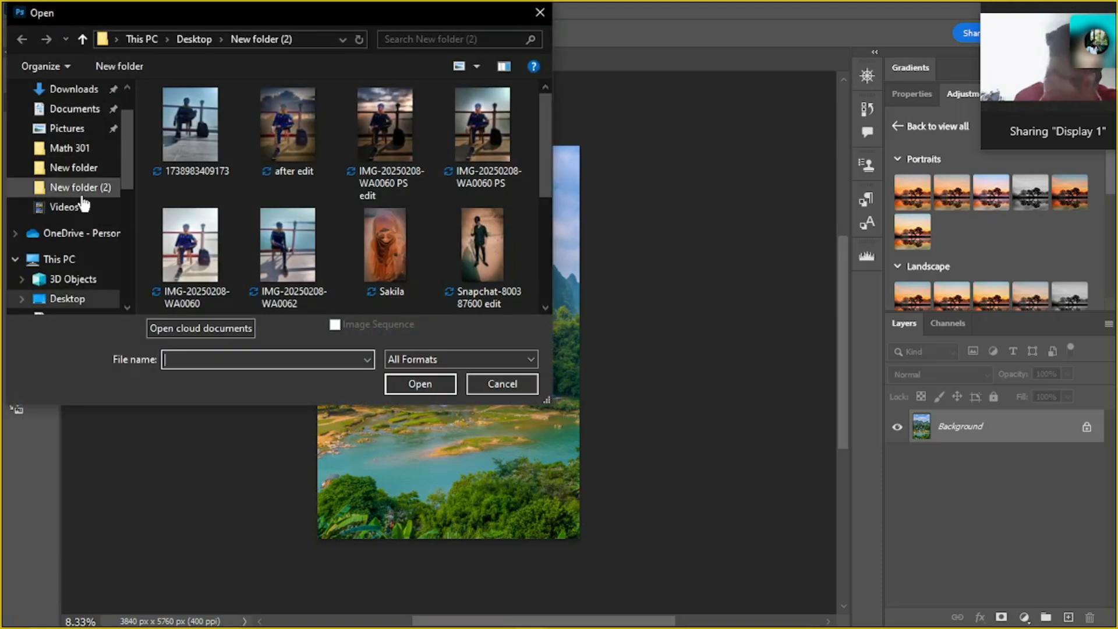
left_click(64, 297)
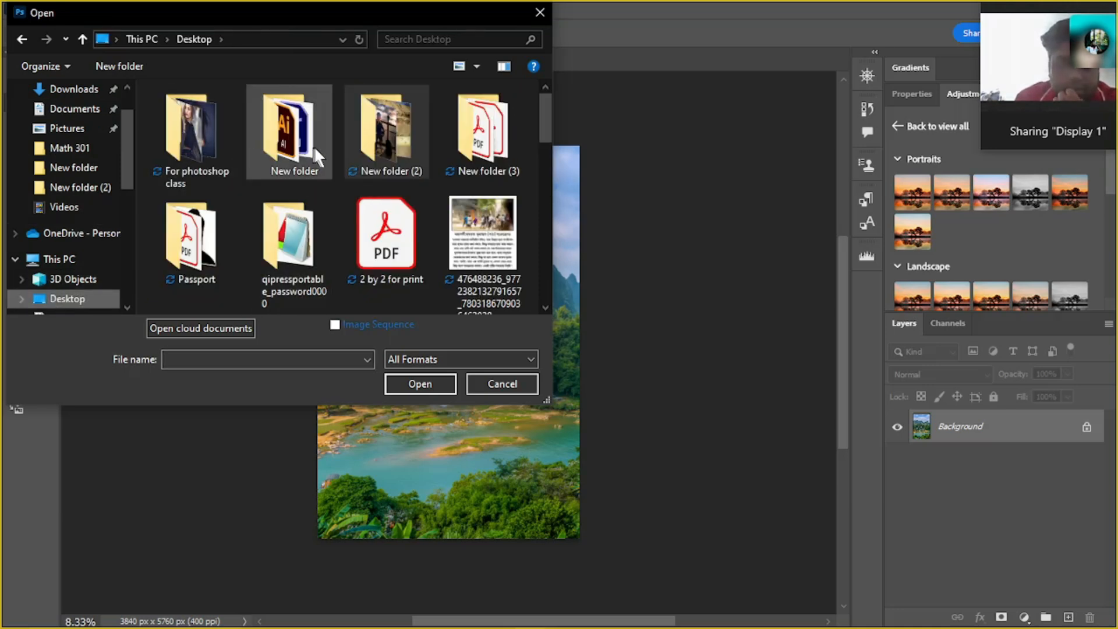
double_click(201, 142)
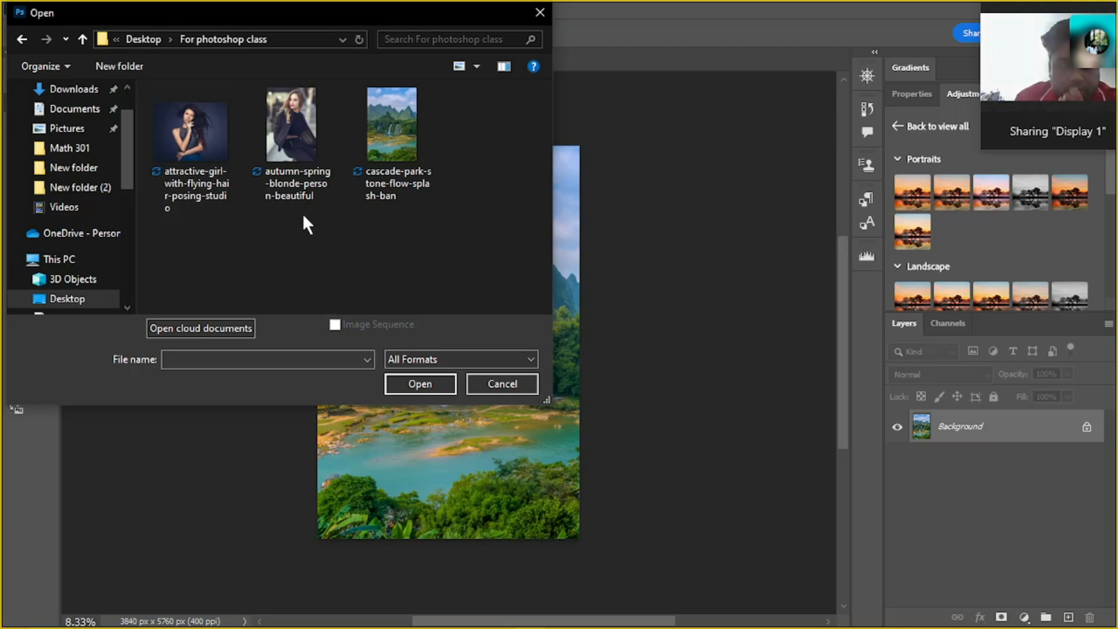
left_click(286, 145)
left_click(198, 136, "ctrl")
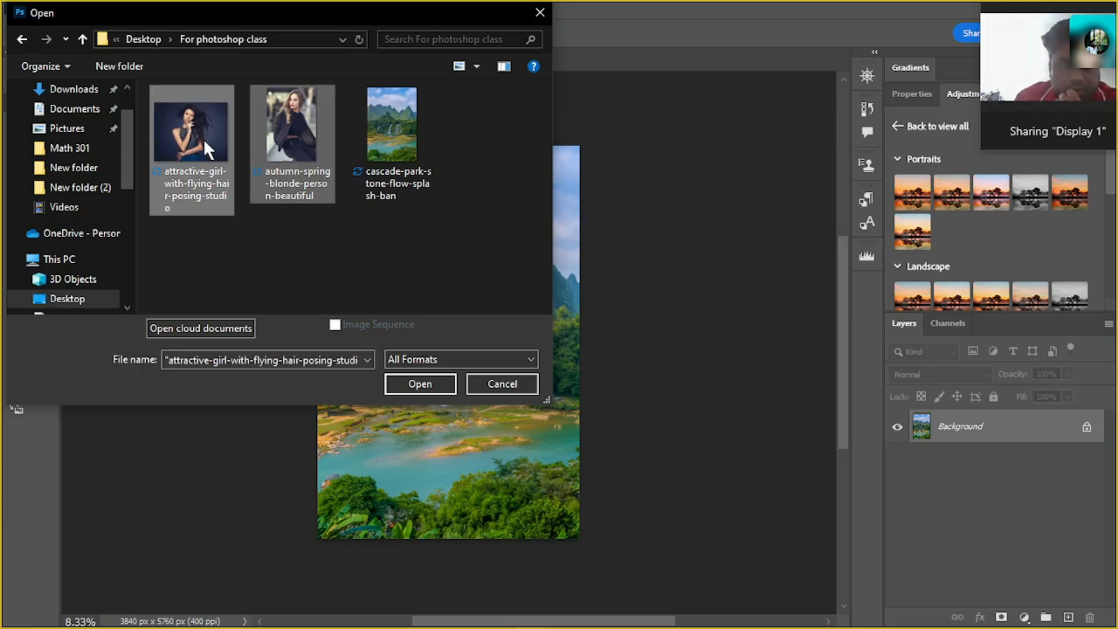
left_click(418, 385)
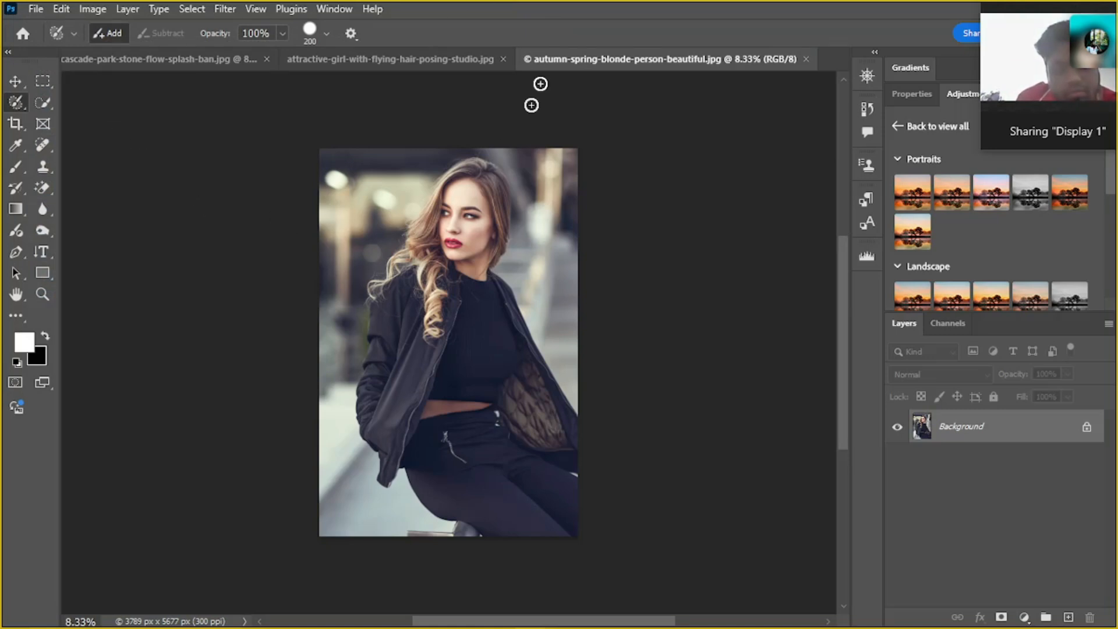
Look through the three open image documents and the tools grouped with the Selection Brush Tool
left_click(163, 61)
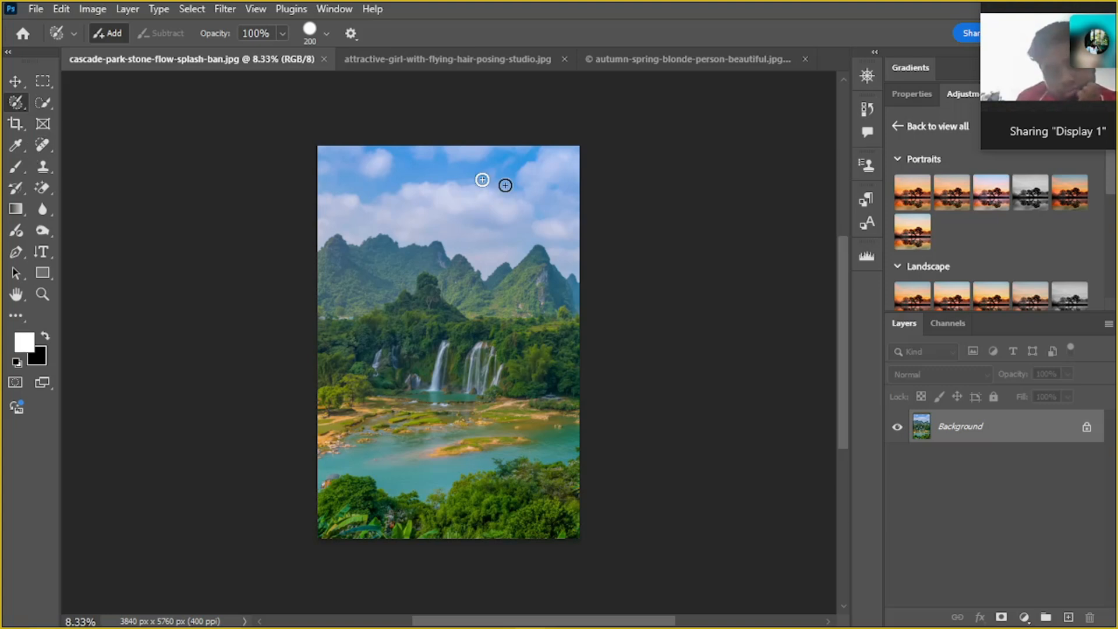
left_click(462, 62)
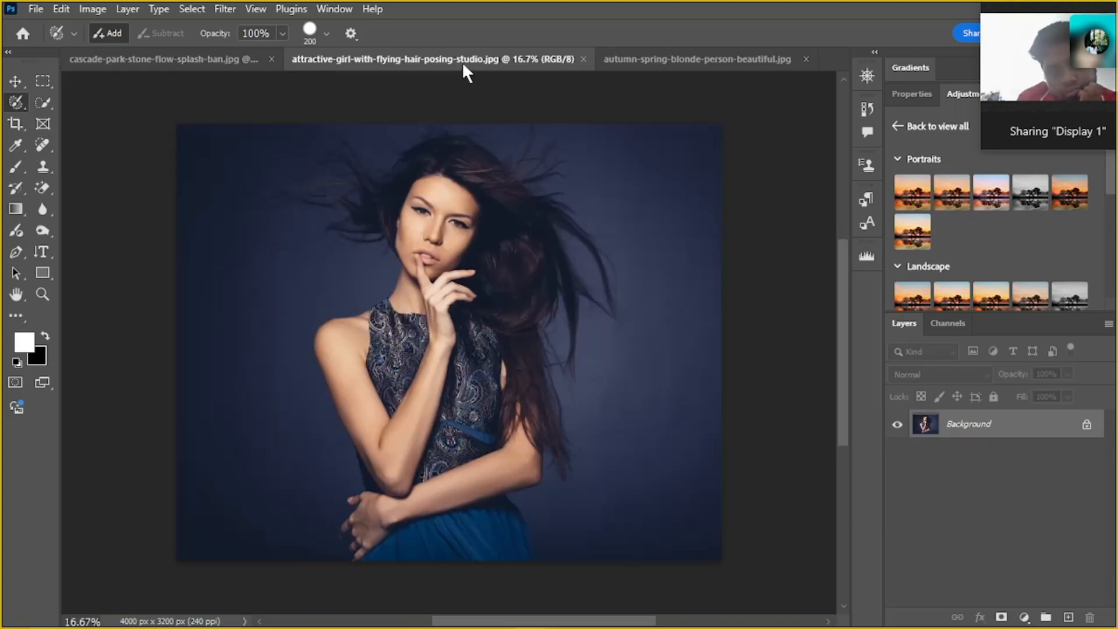
right_click(15, 103)
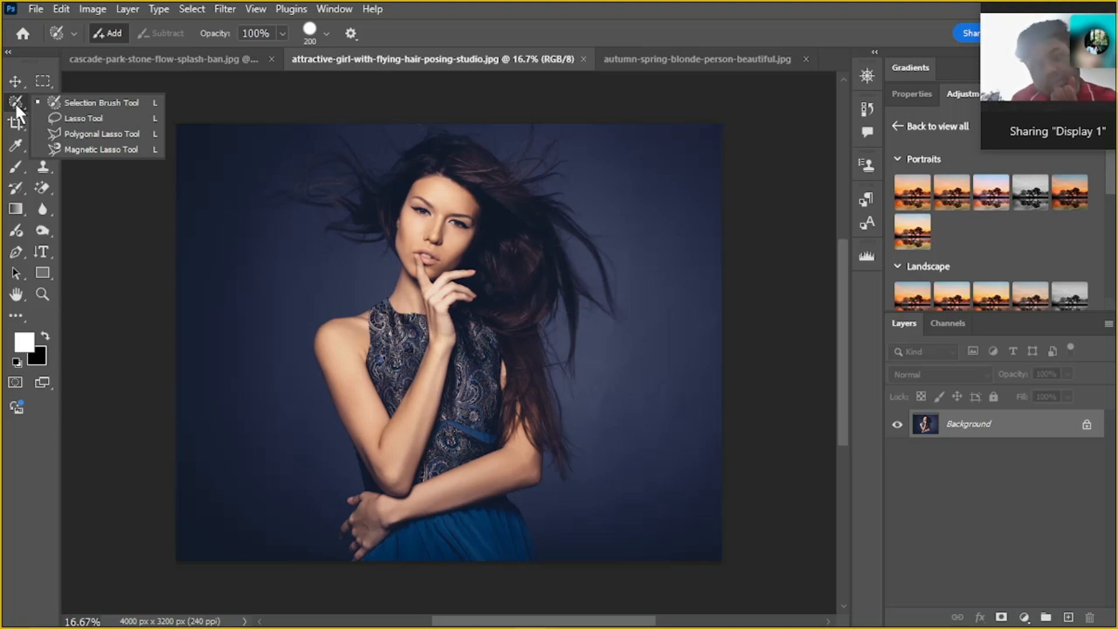
left_click(16, 104)
left_click(681, 60)
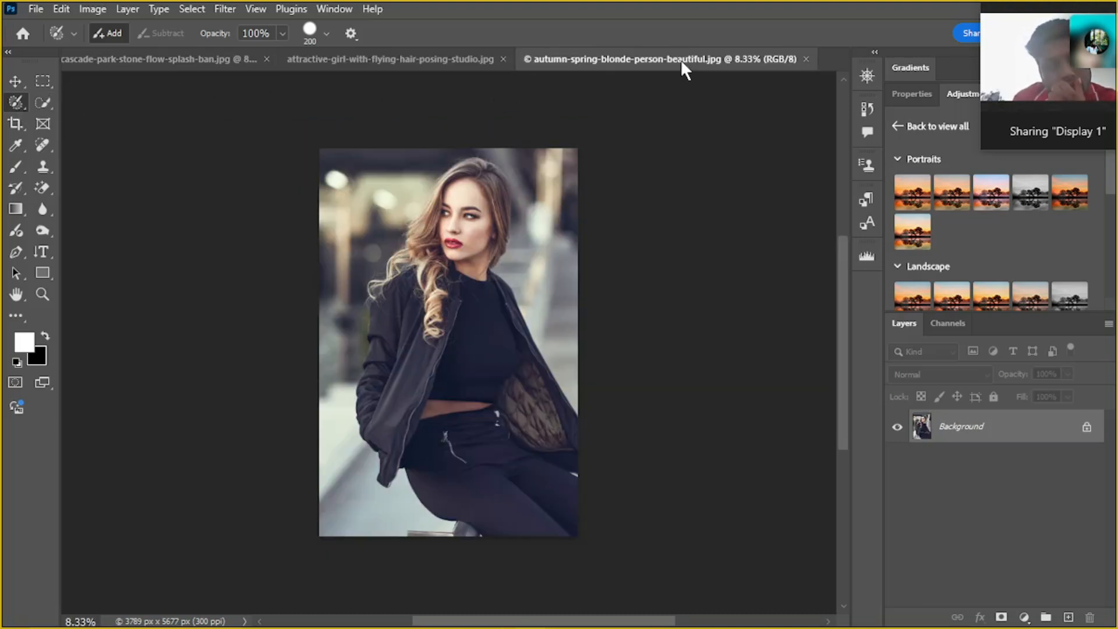
Bring the cascade-park-stone-flow-splash-ban document to the front and switch to the Lasso Tool
left_click(119, 60)
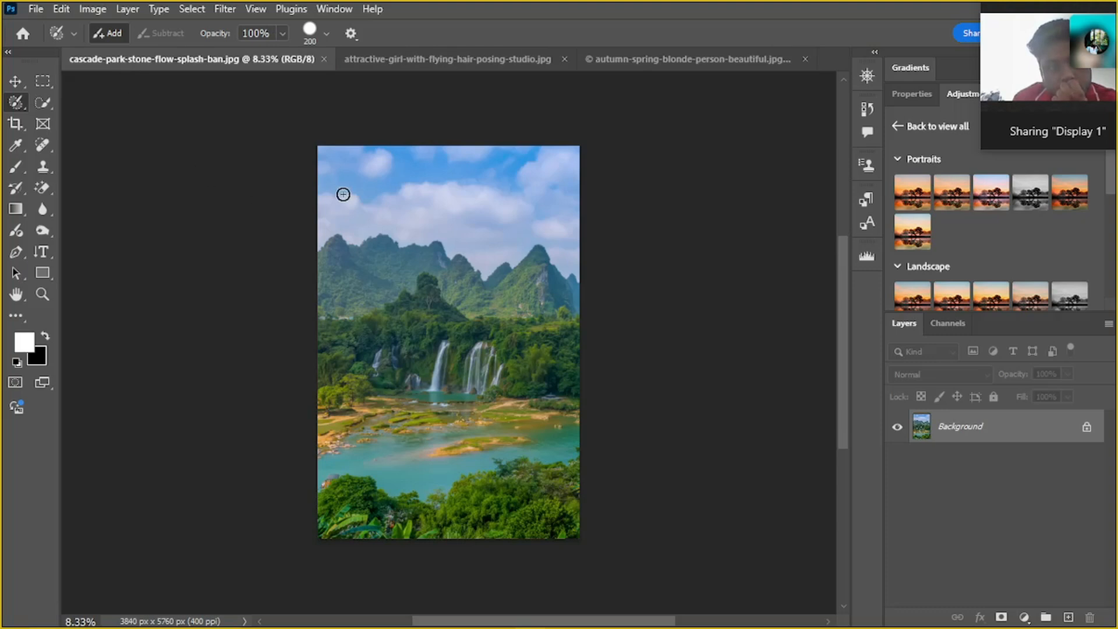
scroll(294, 272, "up", 7)
left_click_drag(408, 265, 342, 314)
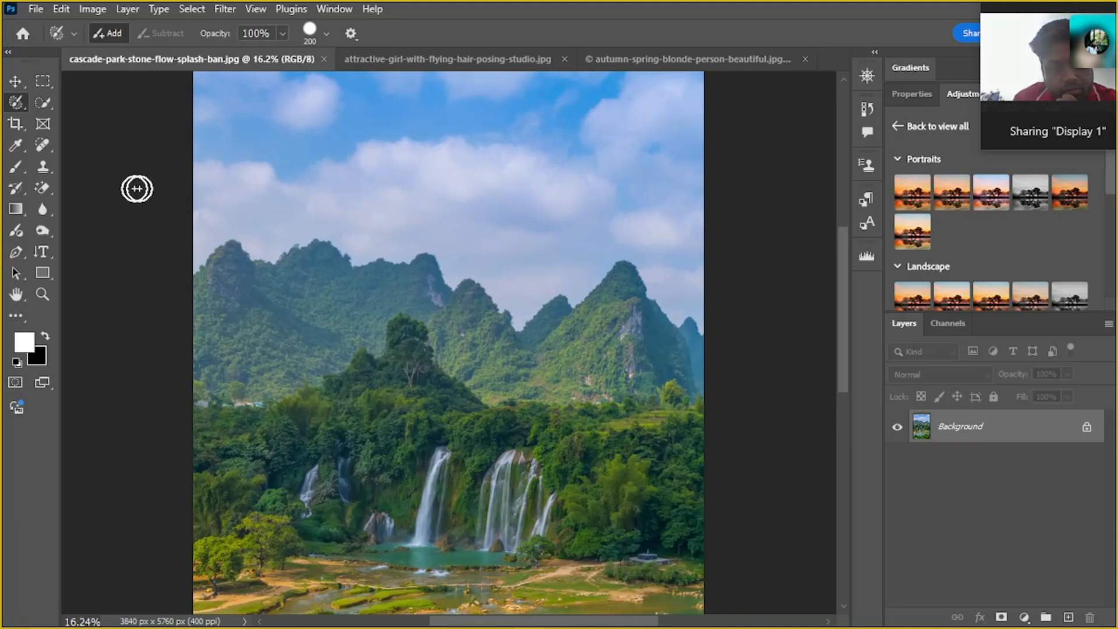
left_click(20, 101)
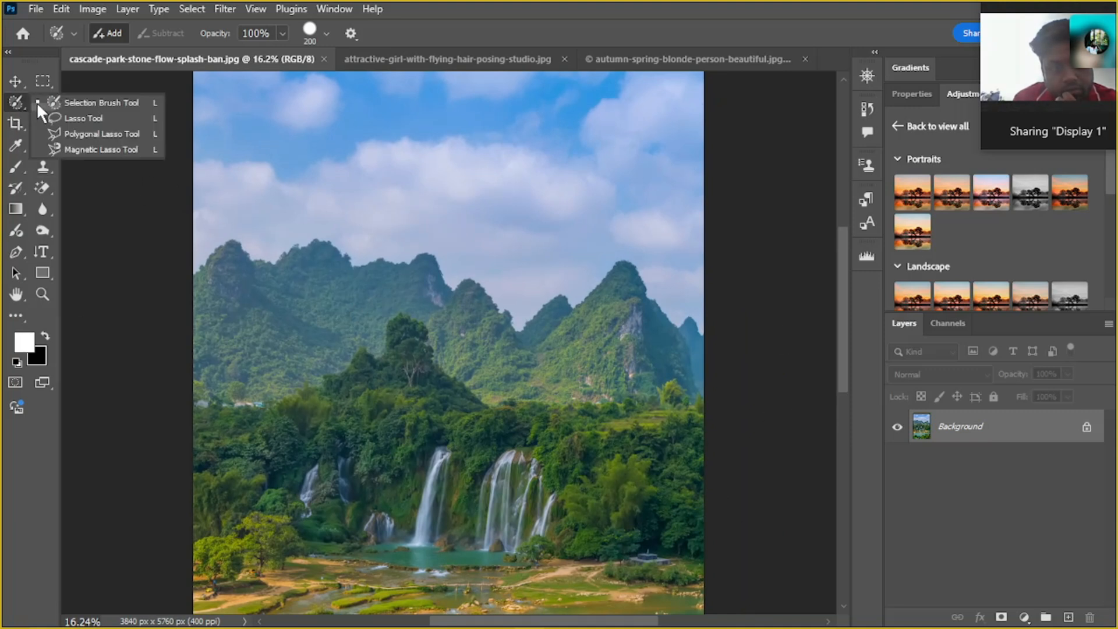
left_click(92, 117)
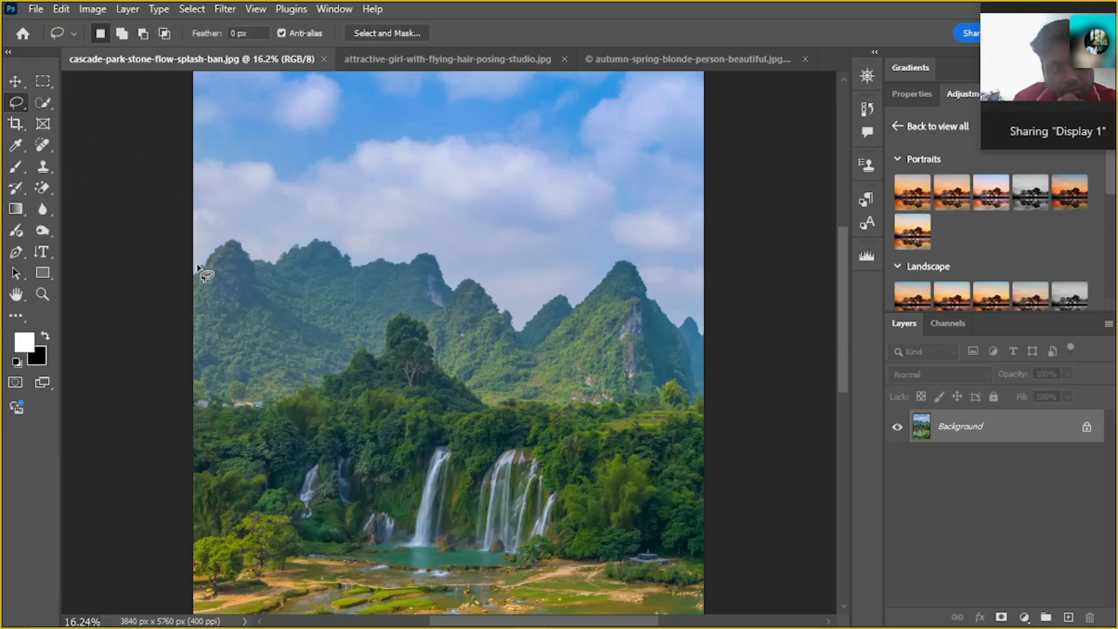
left_click_drag(198, 275, 231, 241)
scroll(217, 262, "up", 15)
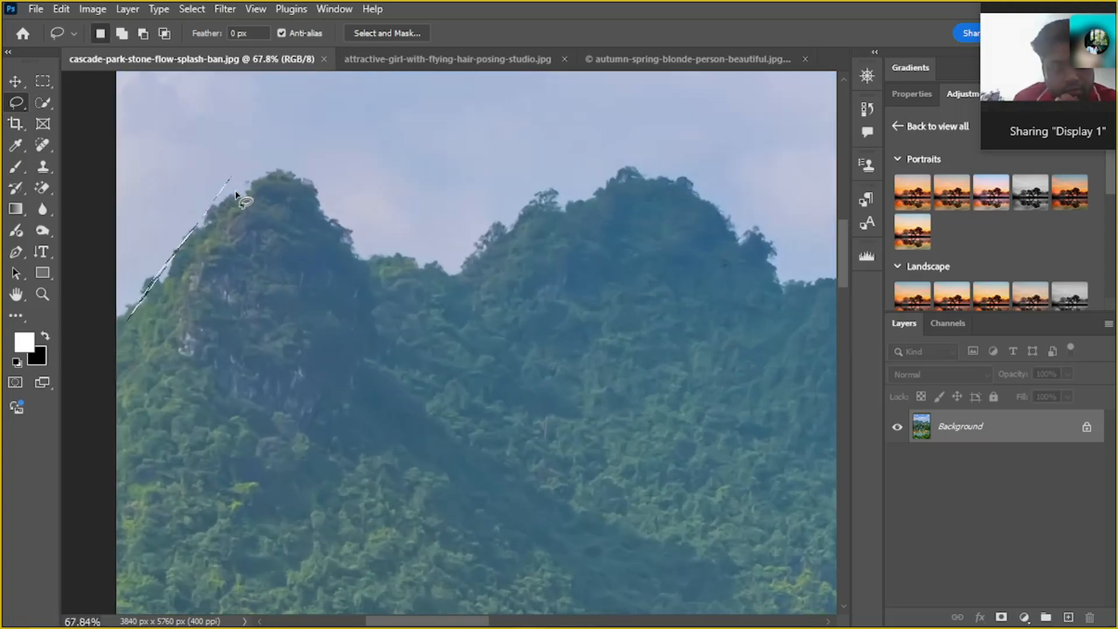
left_click(126, 315)
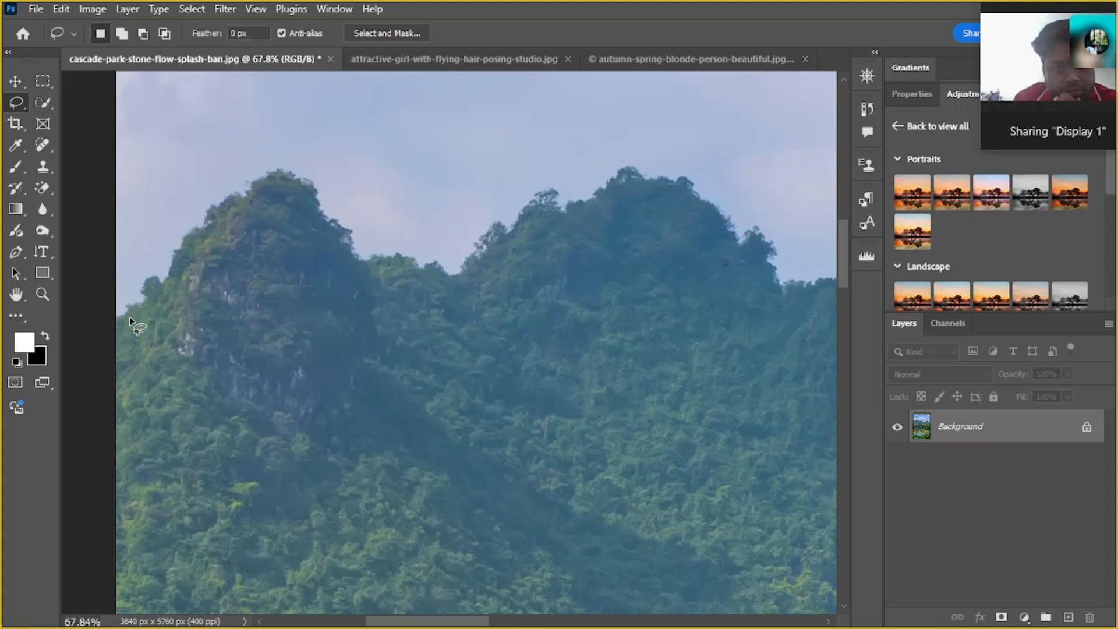
Trace the mountain ridge across the two leftmost peaks with the Lasso Tool and close the selection
left_click_drag(202, 214, 258, 176)
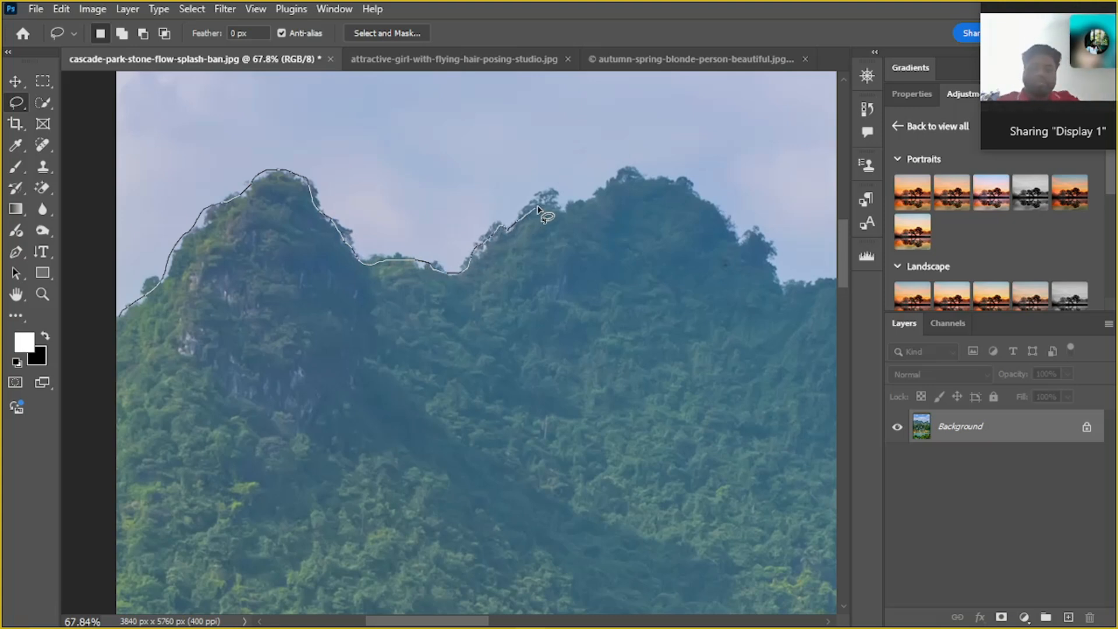
mouse_move(561, 217)
left_mouse_down()
mouse_move(648, 187)
mouse_move(705, 206)
mouse_move(733, 233)
mouse_move(703, 290)
mouse_move(458, 352)
left_mouse_up()
scroll(744, 267, "down", 2)
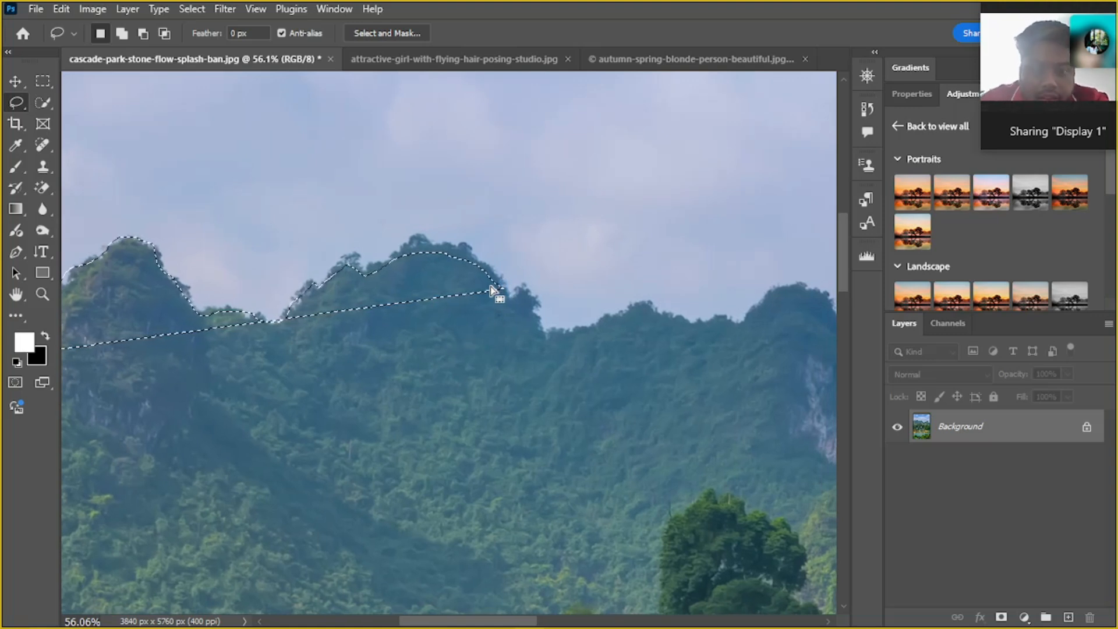
Extend the selection along the ridge toward the third peak with the Lasso Tool in Add to selection mode
left_click(120, 32)
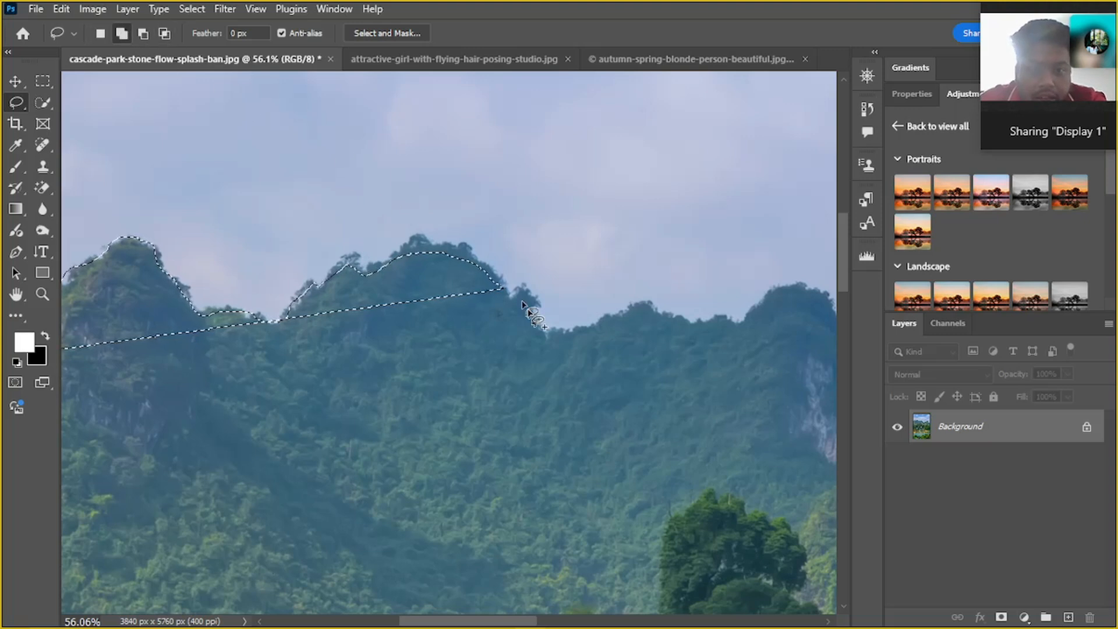
mouse_move(493, 281)
left_mouse_down()
mouse_move(549, 336)
mouse_move(582, 344)
mouse_move(633, 319)
mouse_move(738, 323)
mouse_move(604, 392)
mouse_move(581, 385)
mouse_move(623, 353)
left_mouse_up()
key("ctrl+z")
left_click_drag(544, 369, 494, 366)
left_click_drag(248, 321, 402, 303)
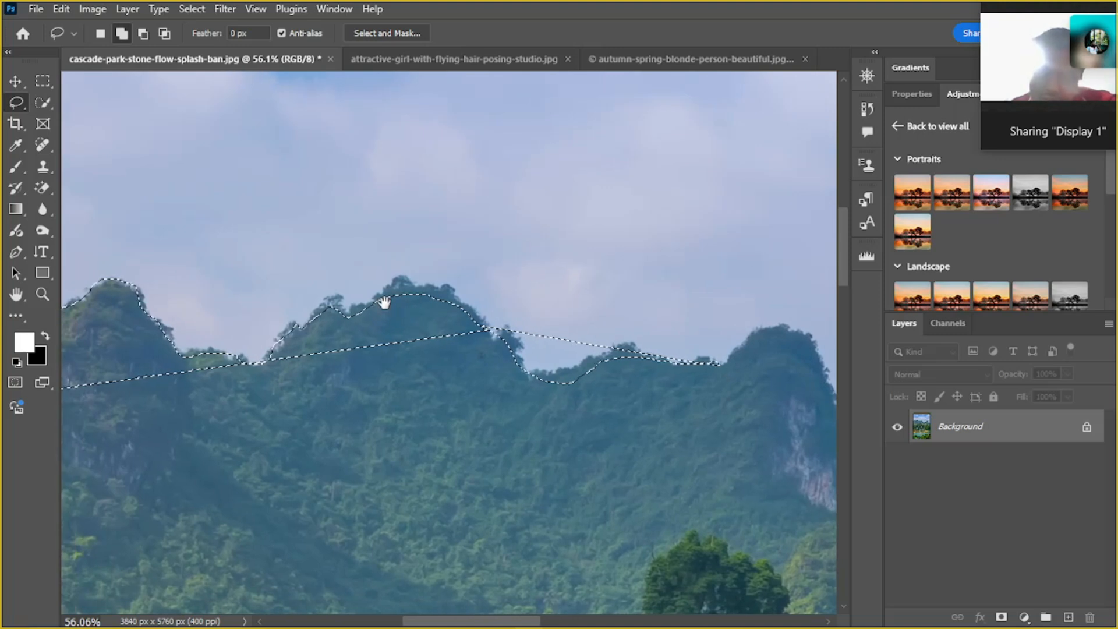
scroll(384, 304, "down", 3)
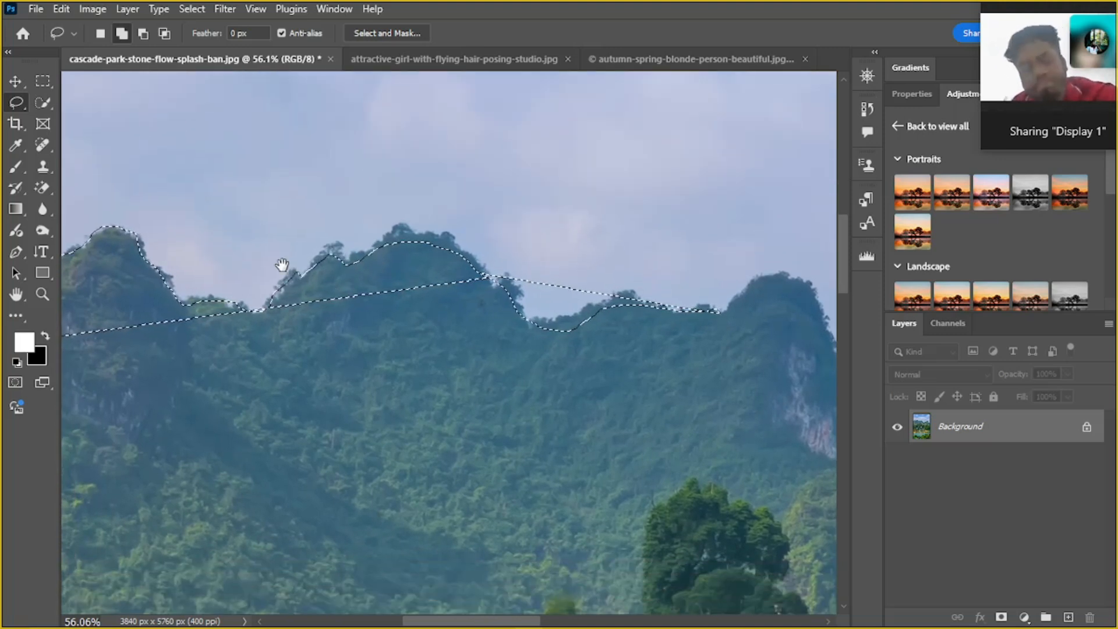
scroll(282, 261, "down", 1)
scroll(268, 252, "up", 5)
scroll(268, 256, "down", 3)
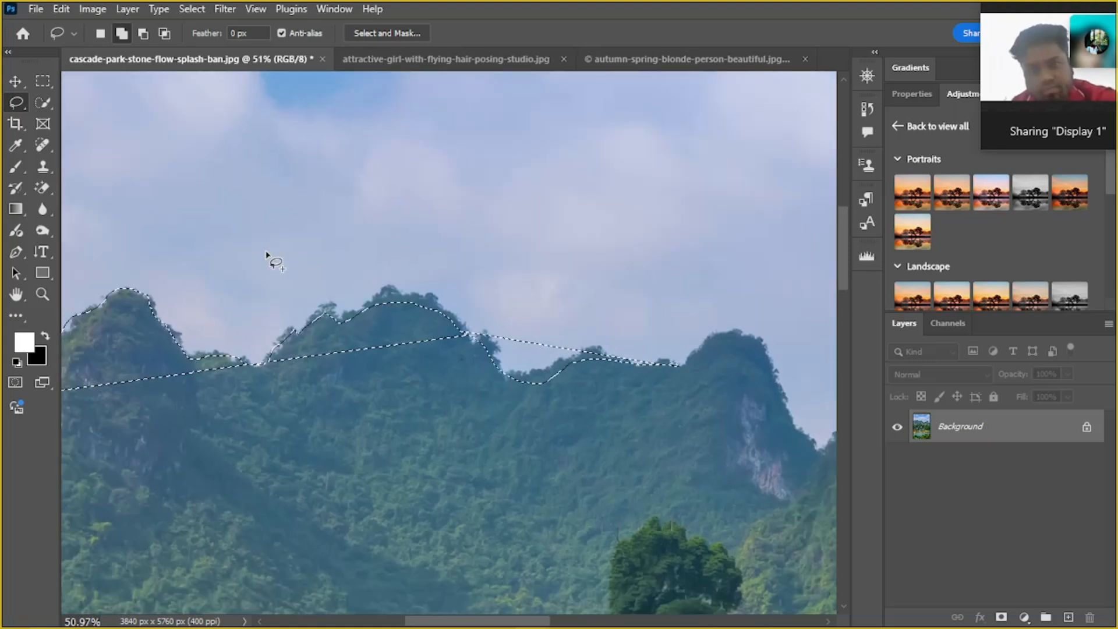
left_click_drag(237, 267, 345, 284)
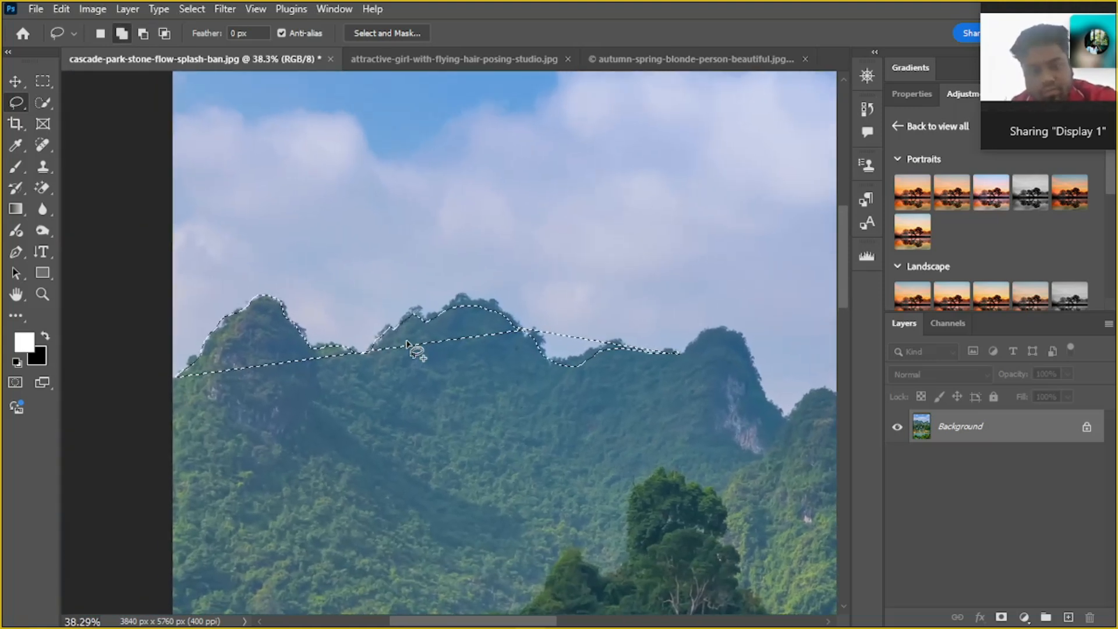
Undo the Lasso selections on the mountains, and restore them one after the other with Redo Lasso
key("ctrl+d")
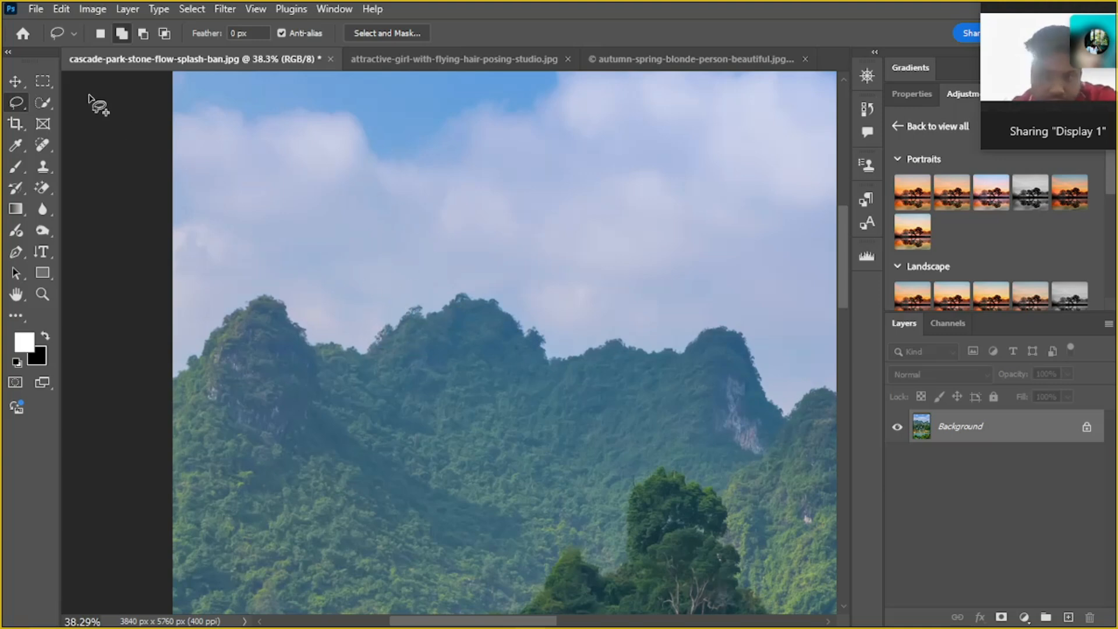
left_click(61, 9)
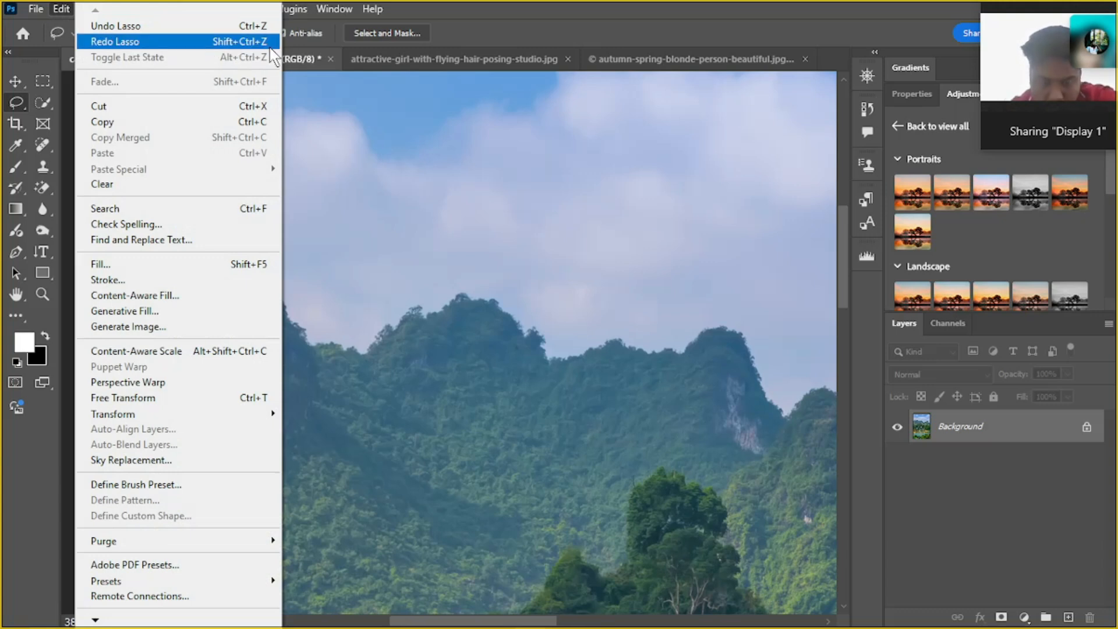
left_click(452, 360)
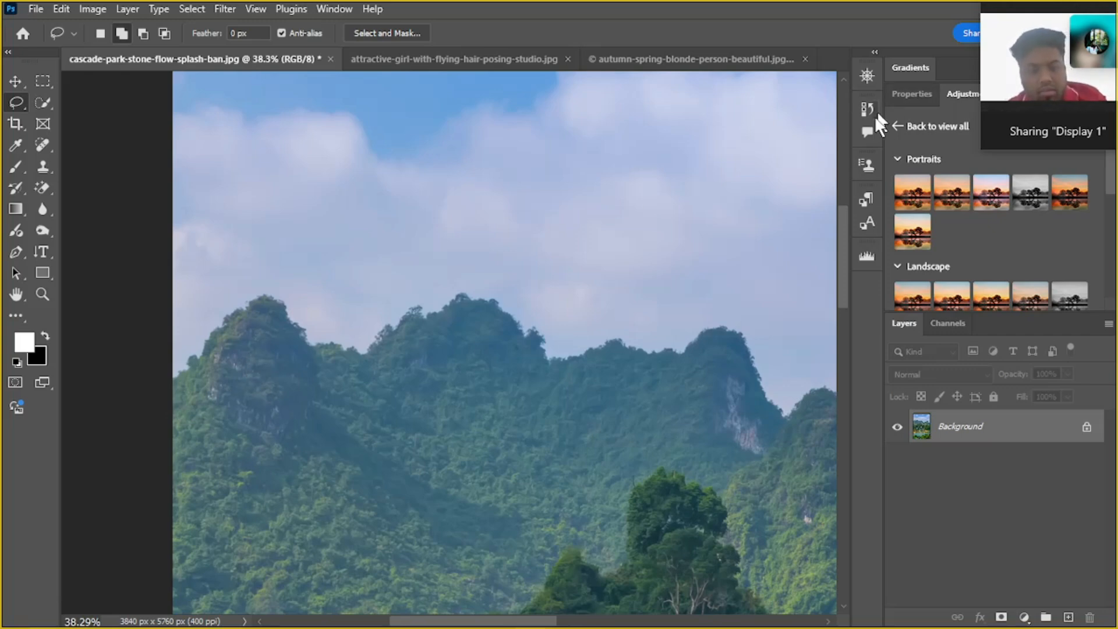
left_click(92, 8)
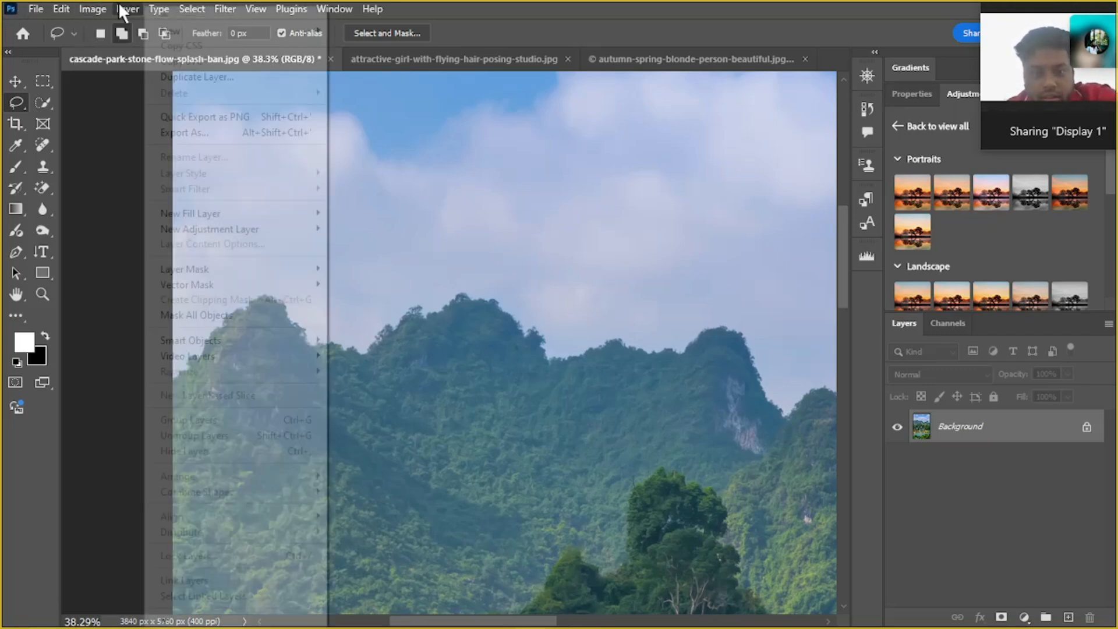
mouse_move(68, 8)
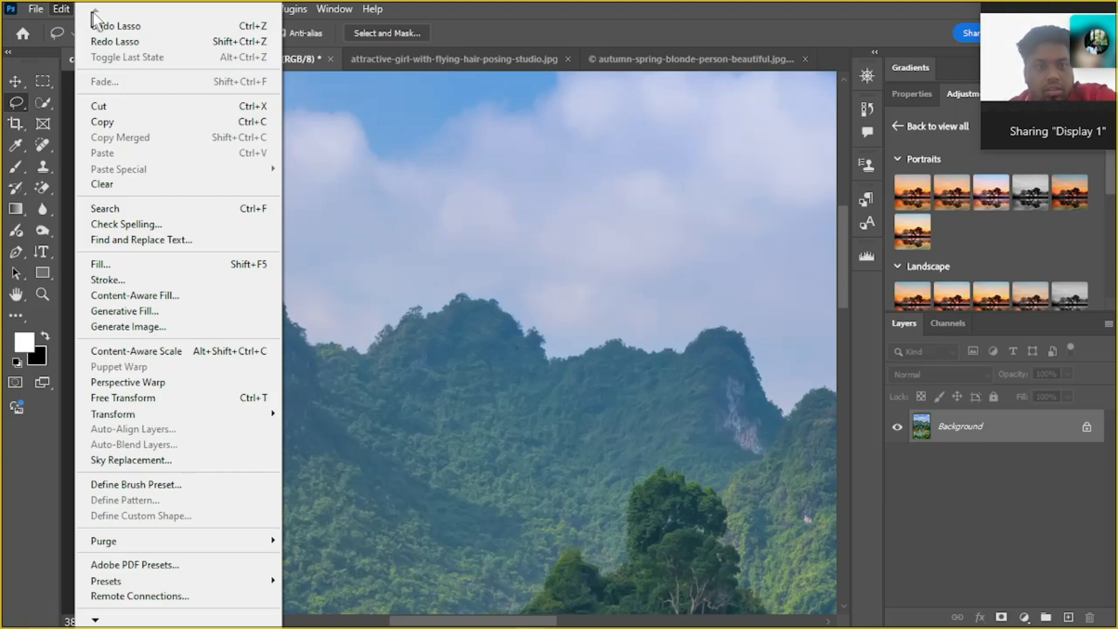
left_click(110, 42)
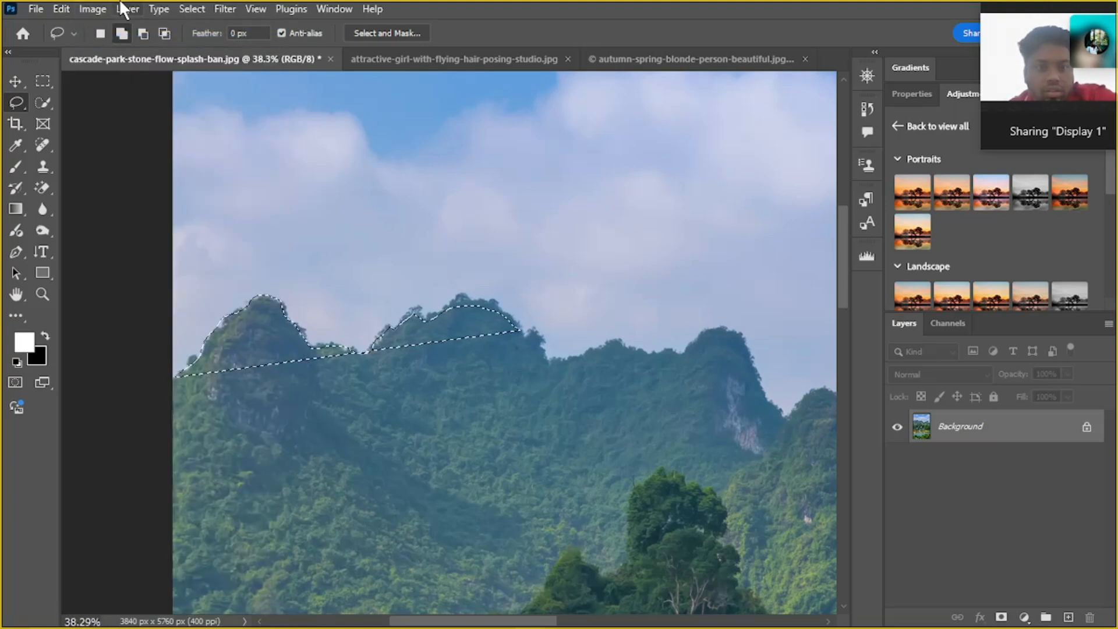
left_click(87, 9)
left_click(78, 10)
left_click(61, 9)
left_click(119, 44)
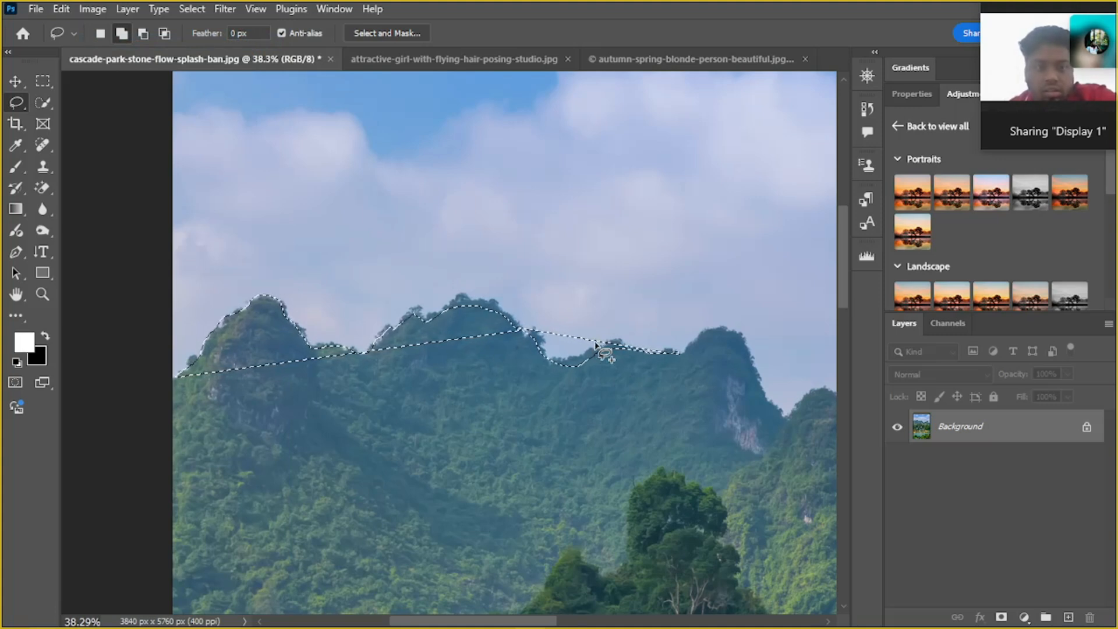
Undo the restored Lasso selections so that nothing on the mountains is selected
key("ctrl+z")
key("ctrl+z")
key("ctrl+z")
key("ctrl+z")
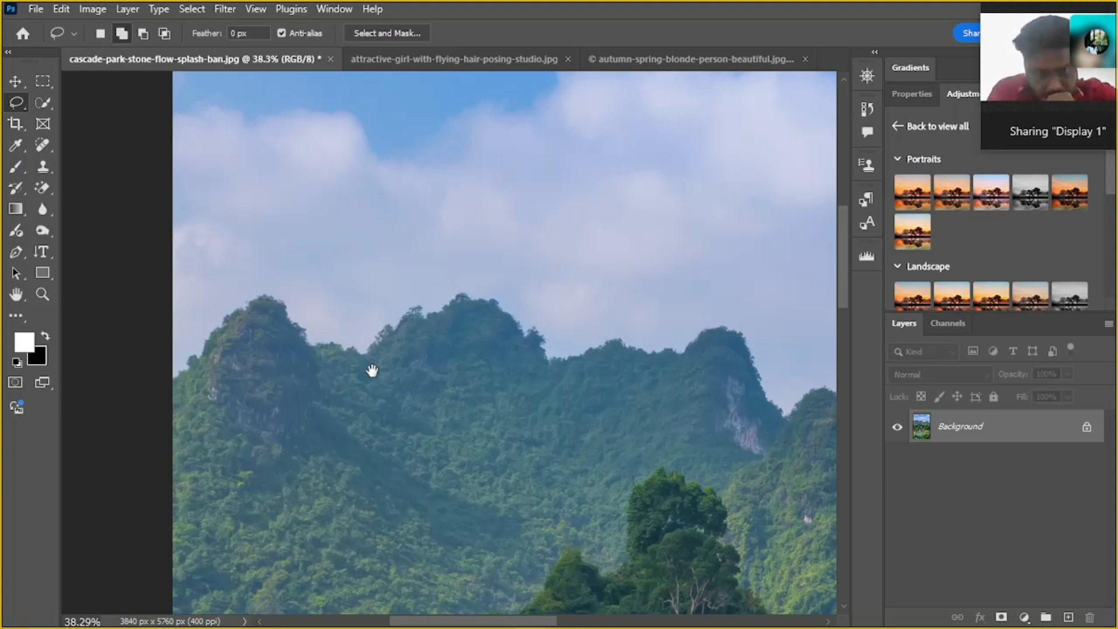
Trace the leftmost mountain peak with the Lasso Tool in New selection mode, and trace the second peak's ridge in the same mode
left_click_drag(372, 370, 233, 332)
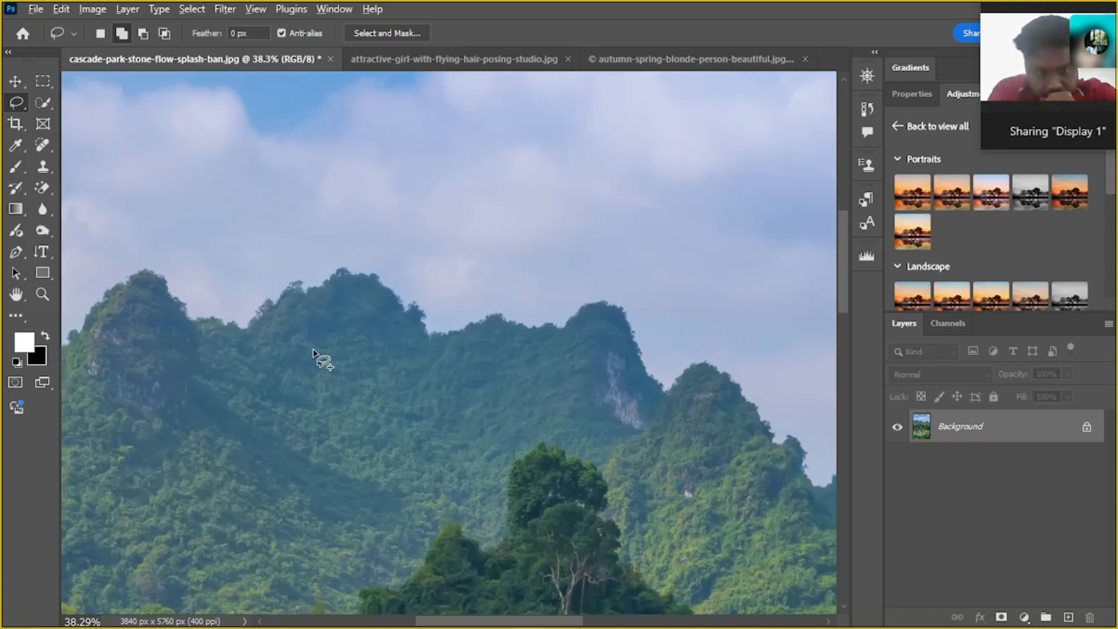
scroll(313, 350, "down", 1)
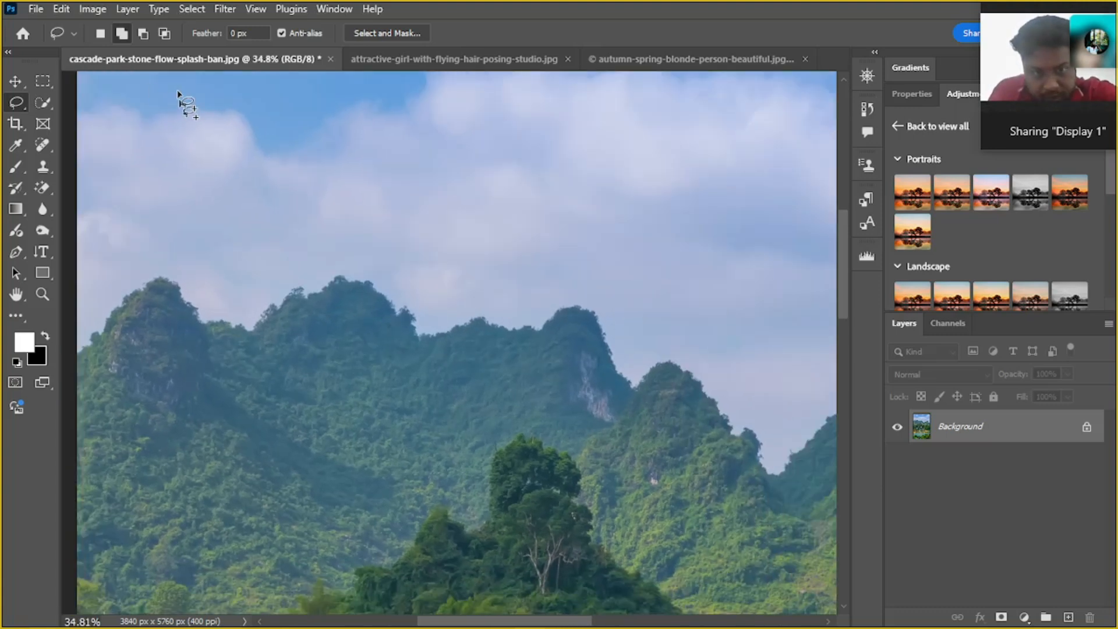
left_click(105, 33)
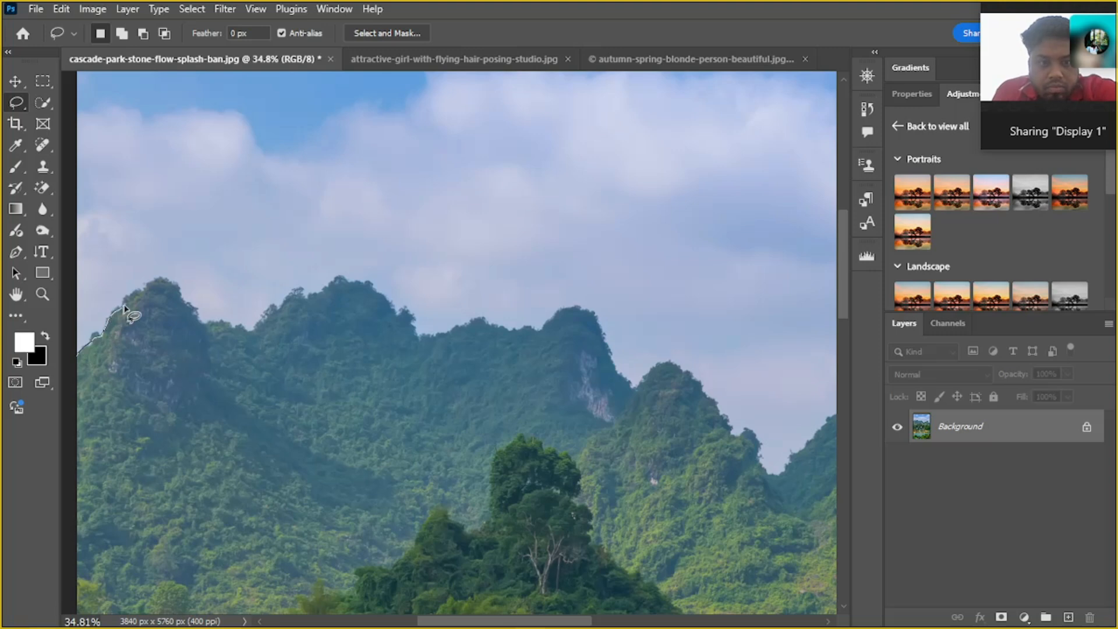
left_click_drag(140, 294, 164, 287)
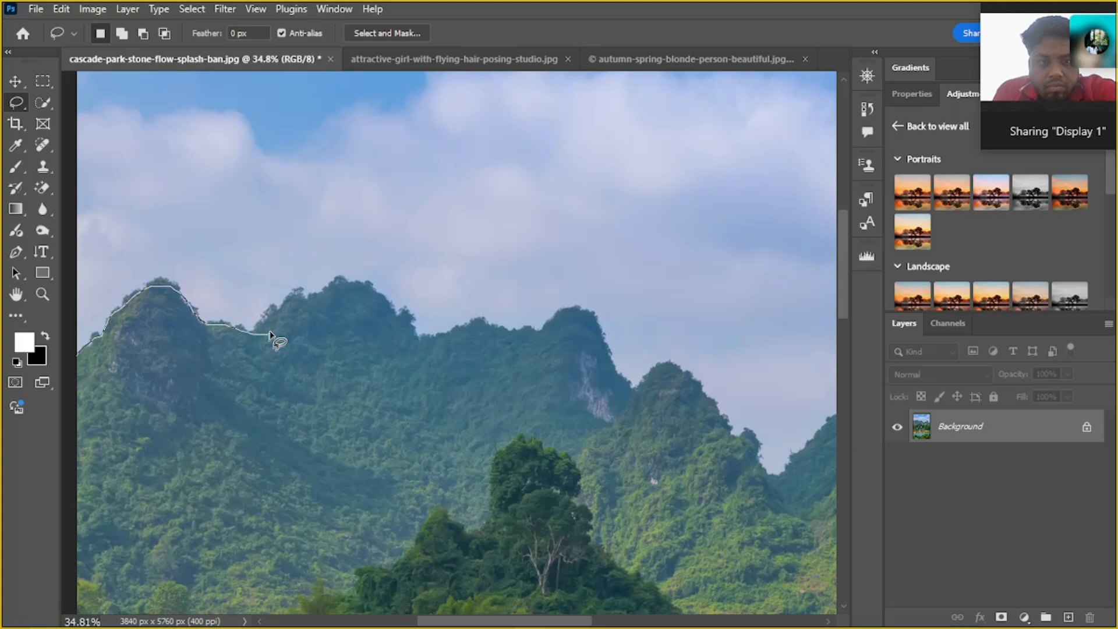
left_click_drag(260, 334, 266, 333)
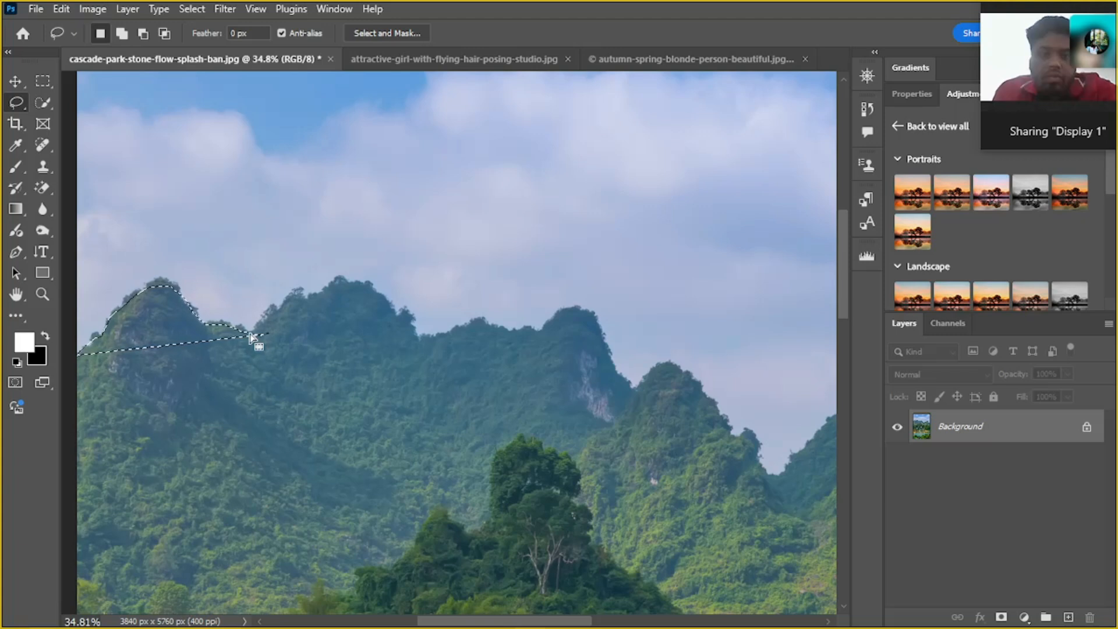
mouse_move(252, 336)
left_mouse_down()
mouse_move(273, 314)
mouse_move(249, 319)
mouse_move(242, 336)
mouse_move(290, 307)
mouse_move(266, 306)
mouse_move(313, 283)
mouse_move(361, 283)
left_mouse_up()
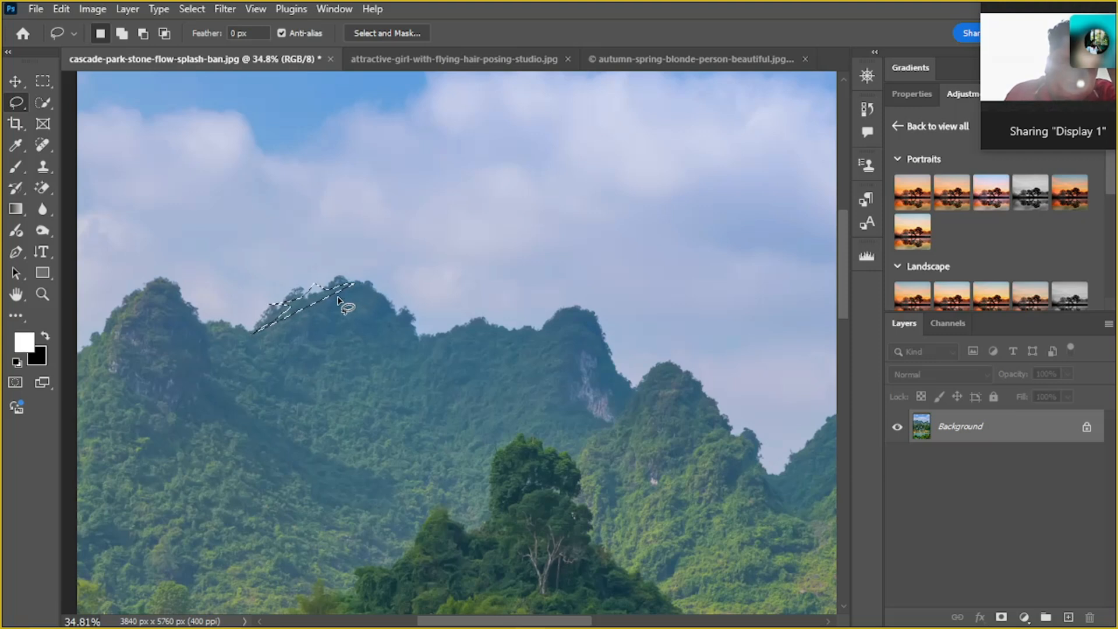
Undo the second Lasso trace and add the second peak to the leftmost peak's selection in Add to selection mode
left_click(123, 32)
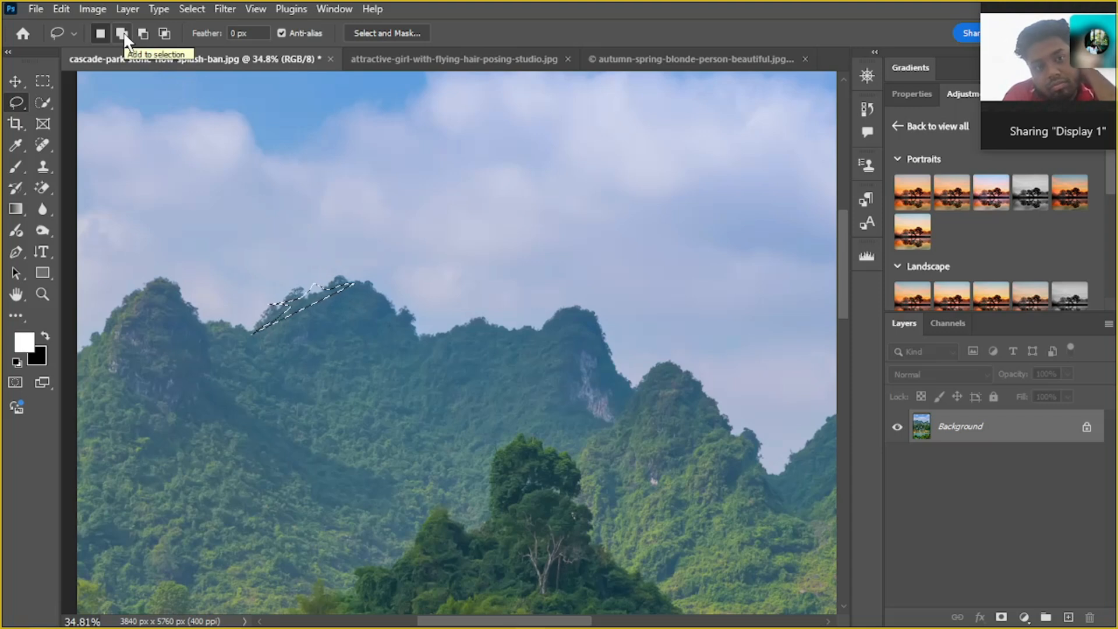
key("ctrl+z")
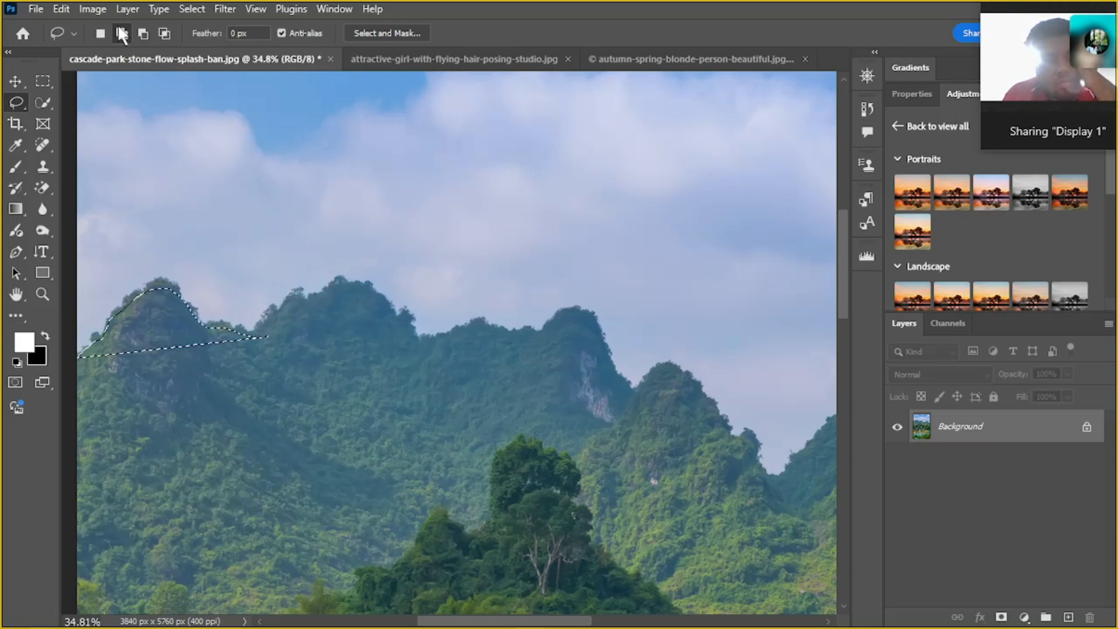
mouse_move(235, 337)
left_mouse_down()
mouse_move(293, 298)
mouse_move(344, 285)
mouse_move(375, 289)
mouse_move(418, 324)
mouse_move(418, 340)
left_mouse_up()
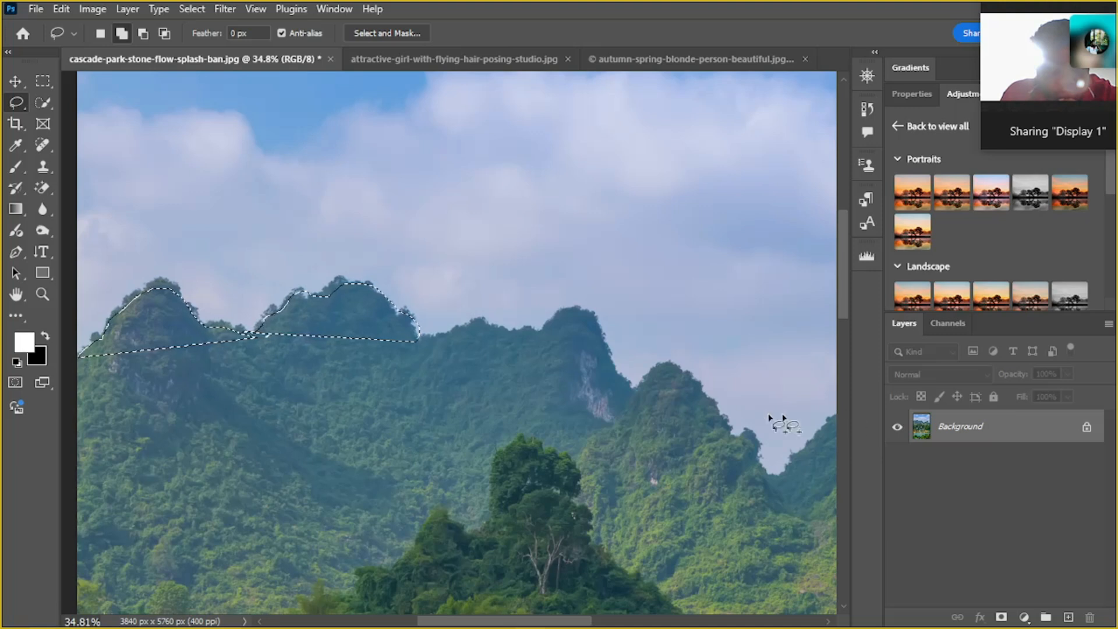
Undo both Lasso selections on the mountain peaks and view the available lasso tool variants
key("ctrl+z")
key("ctrl+z")
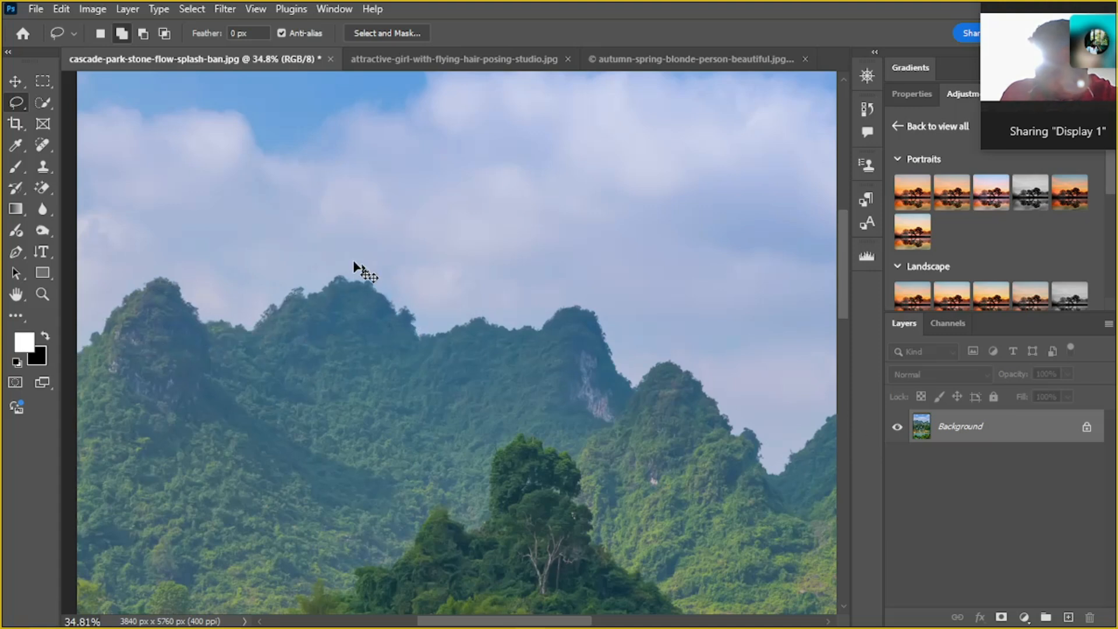
right_click(13, 100)
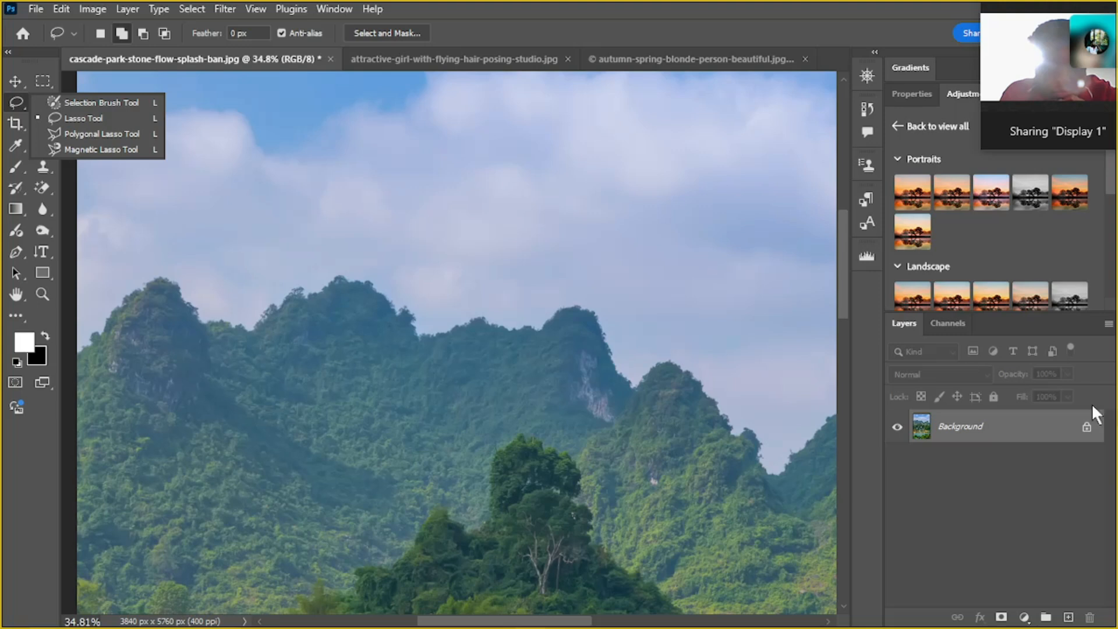
left_click(997, 430)
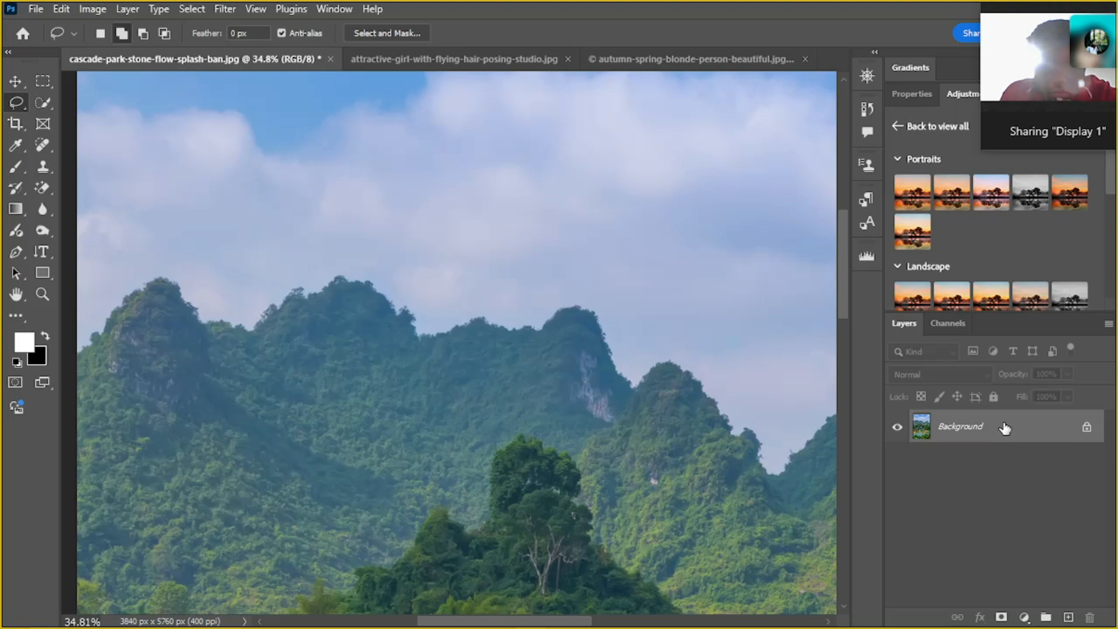
Duplicate the Background layer within the same document under the name Layer 1
right_click(1002, 429)
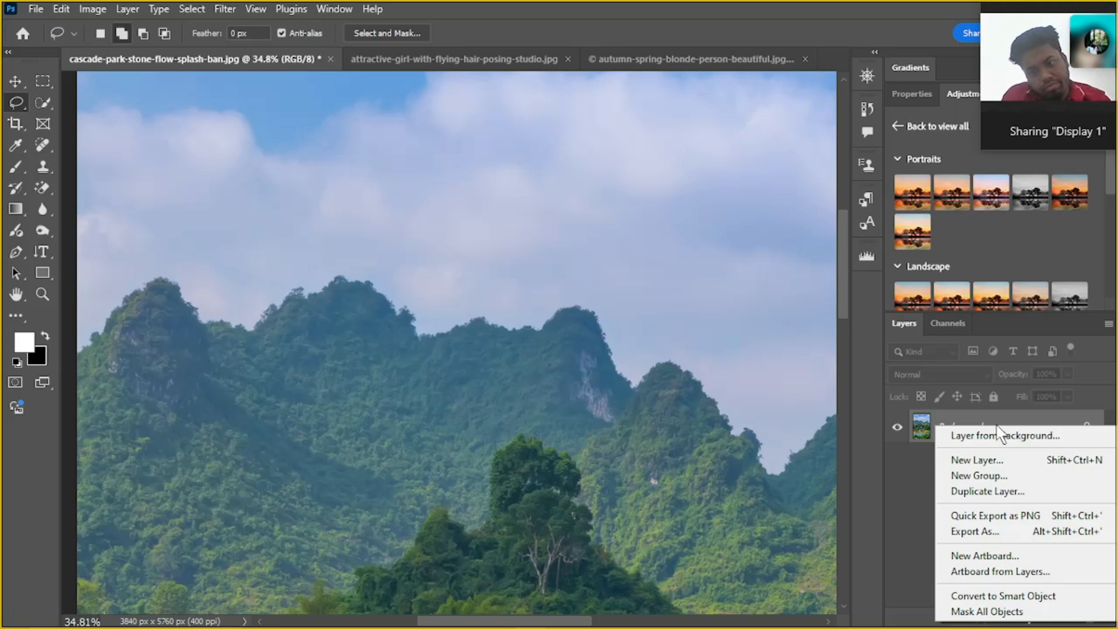
left_click(912, 475)
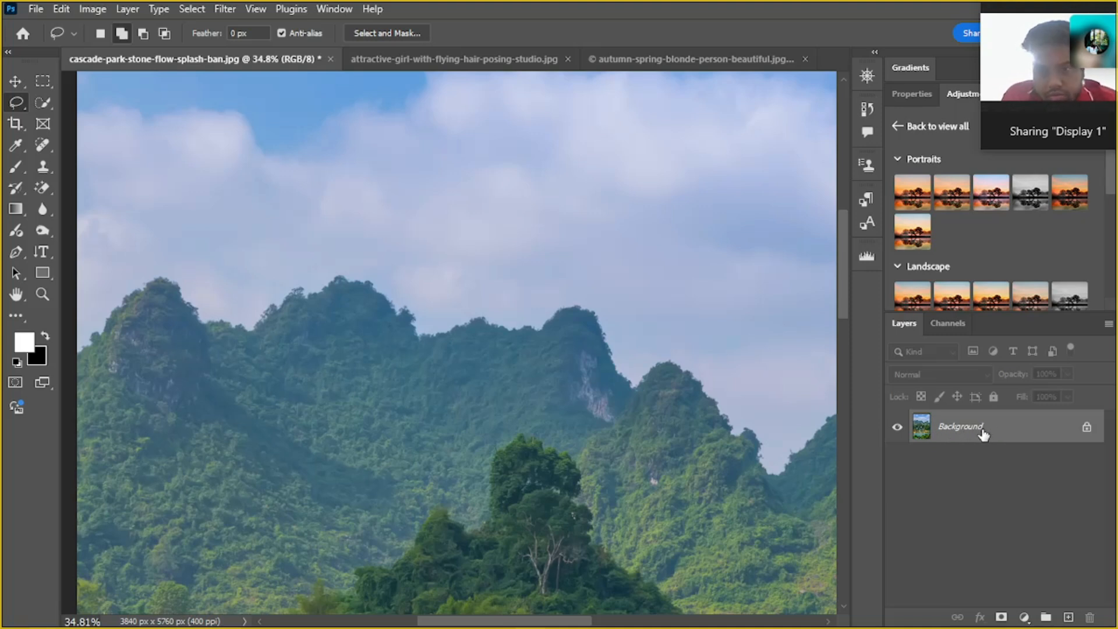
right_click(997, 434)
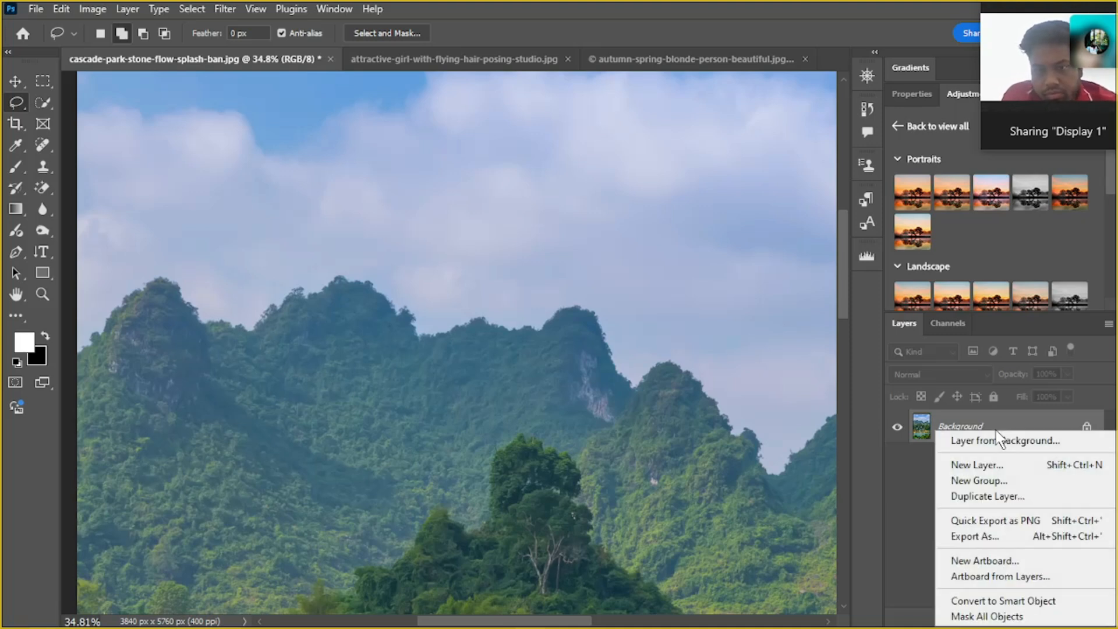
left_click(986, 496)
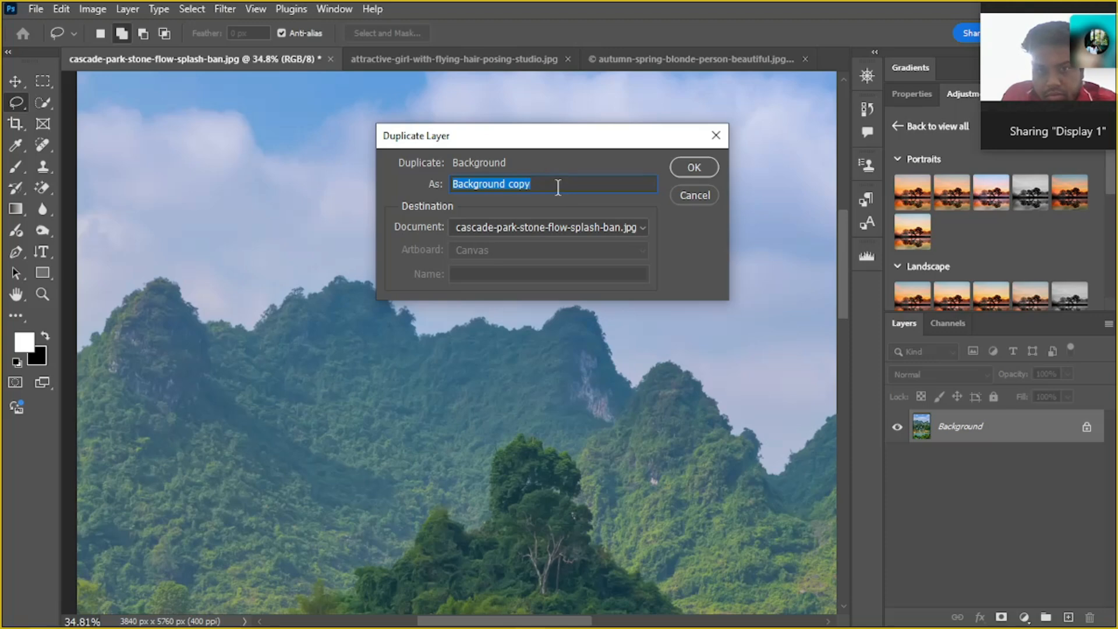
key("BackSpace")
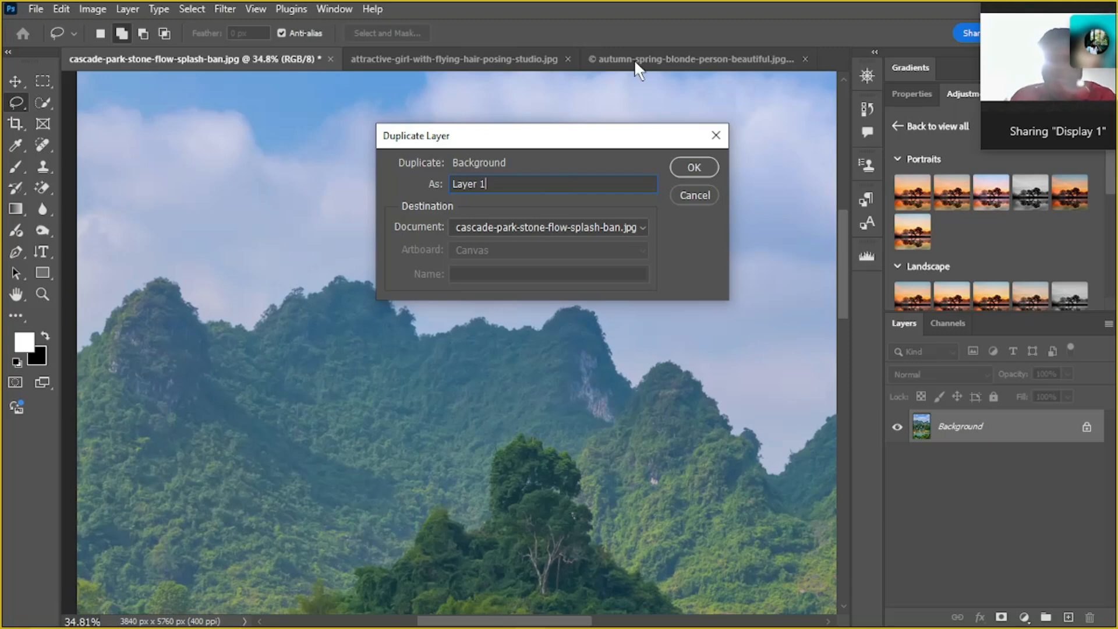
left_click(696, 167)
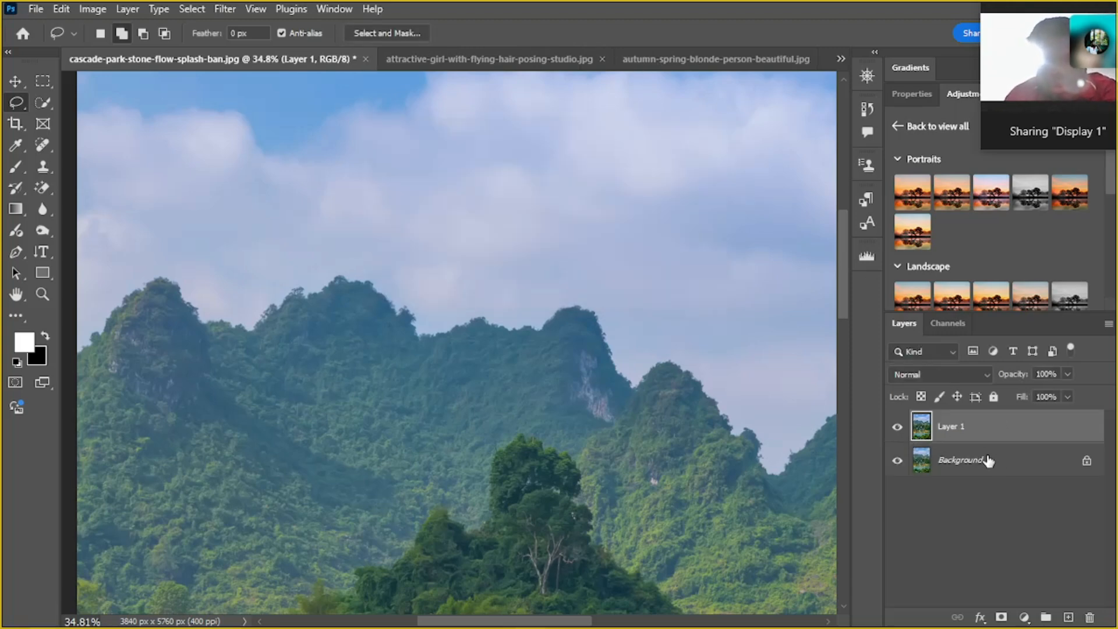
Rename the duplicated layer as "layer" and make a copy of it
double_click(954, 427)
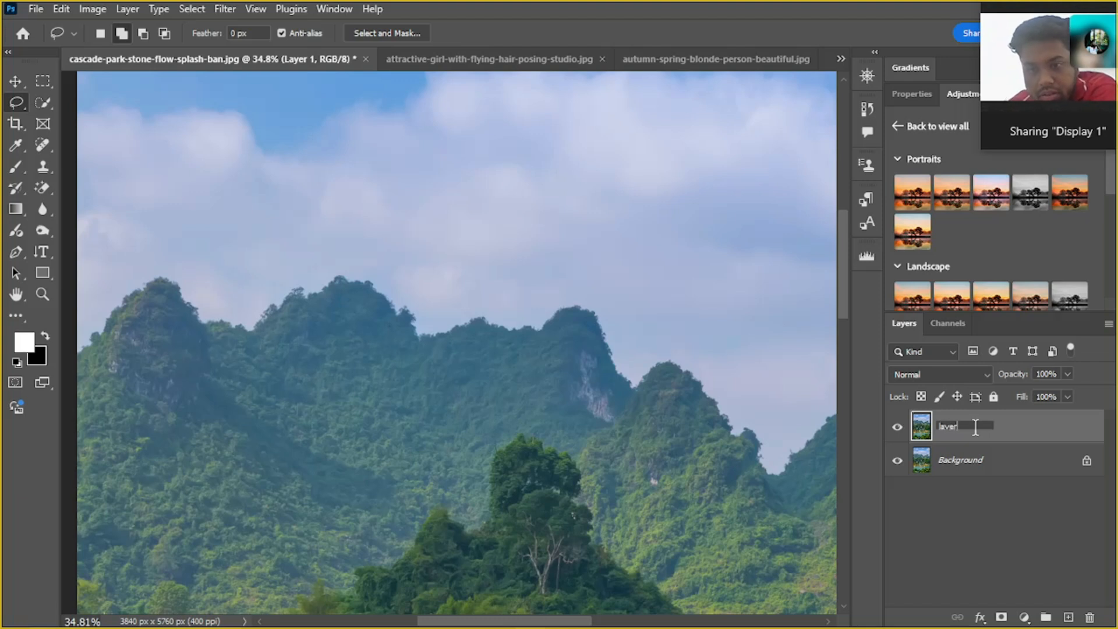
key("Return")
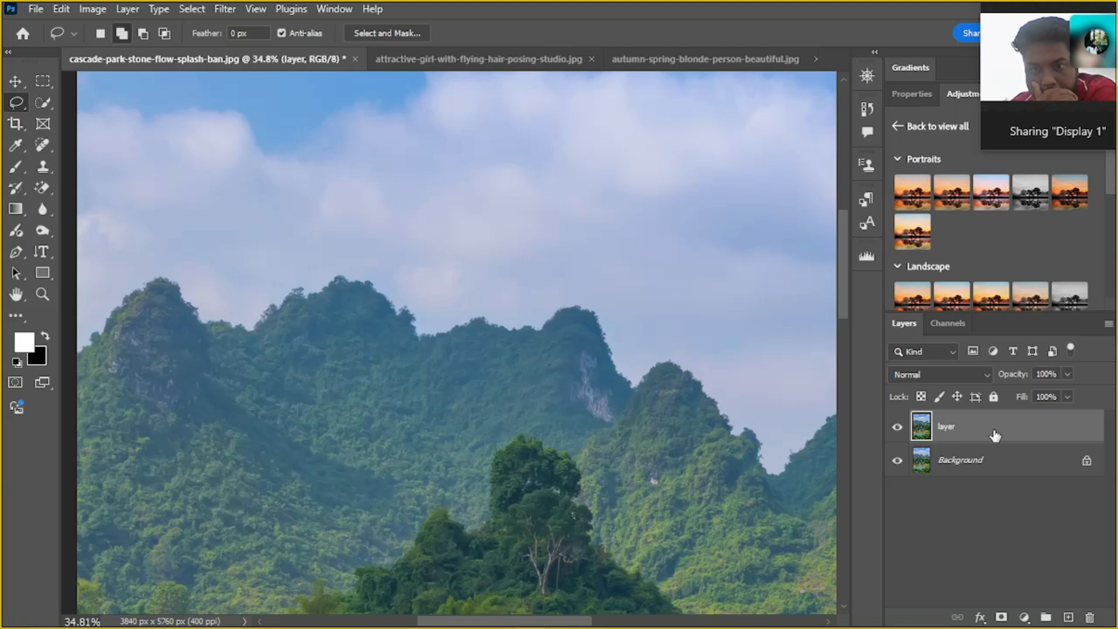
left_click_drag(985, 431, 1069, 619)
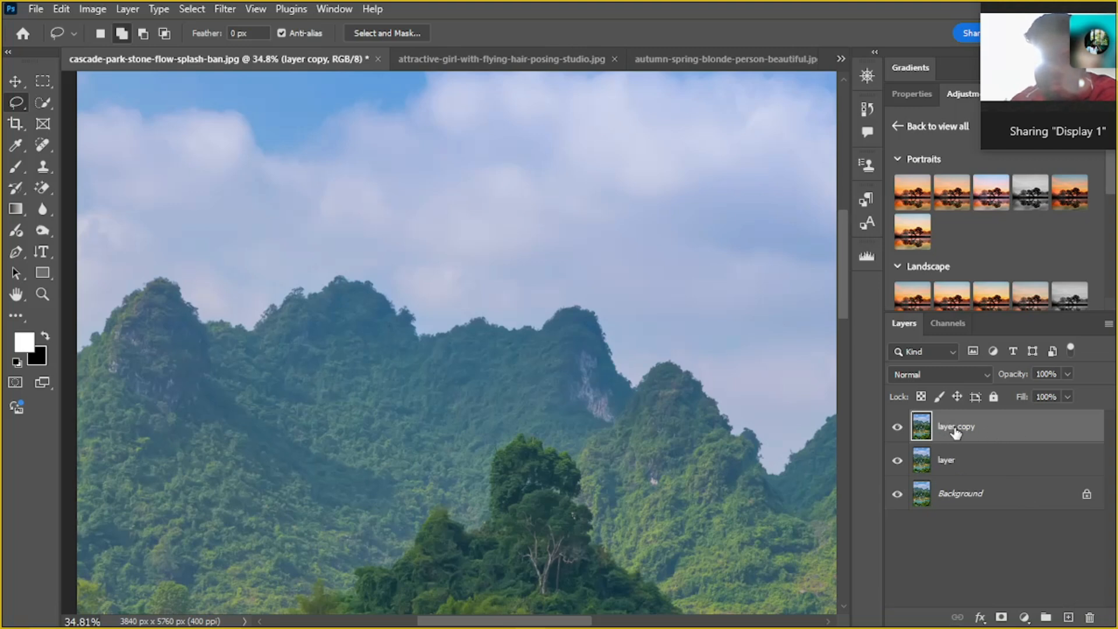
Duplicate the topmost layer once more
left_click(993, 462)
left_click(997, 438)
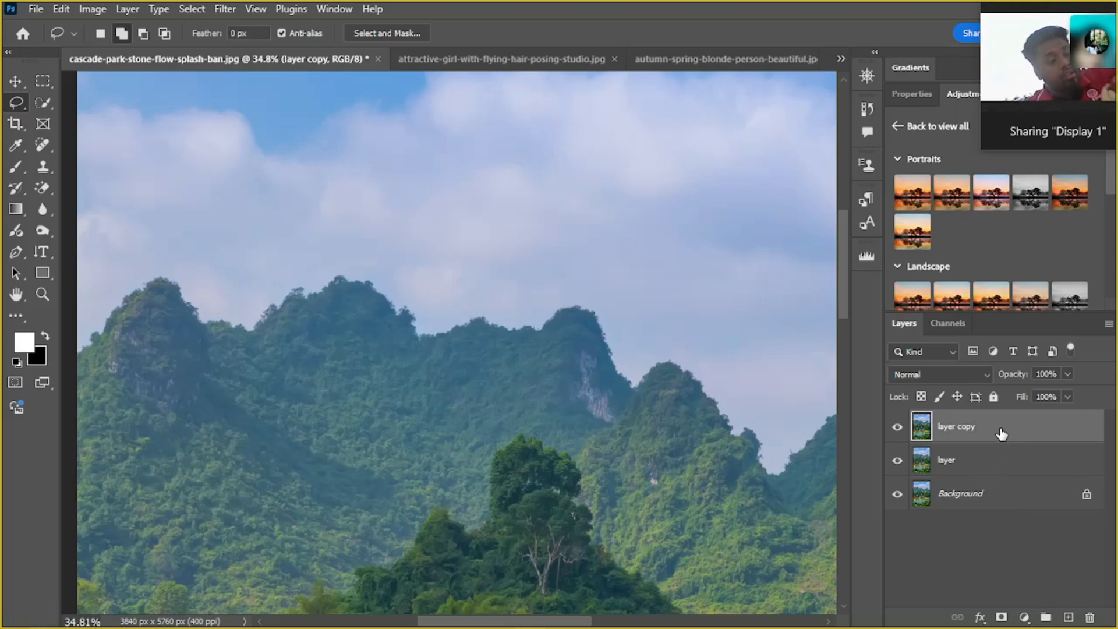
key("ctrl+j")
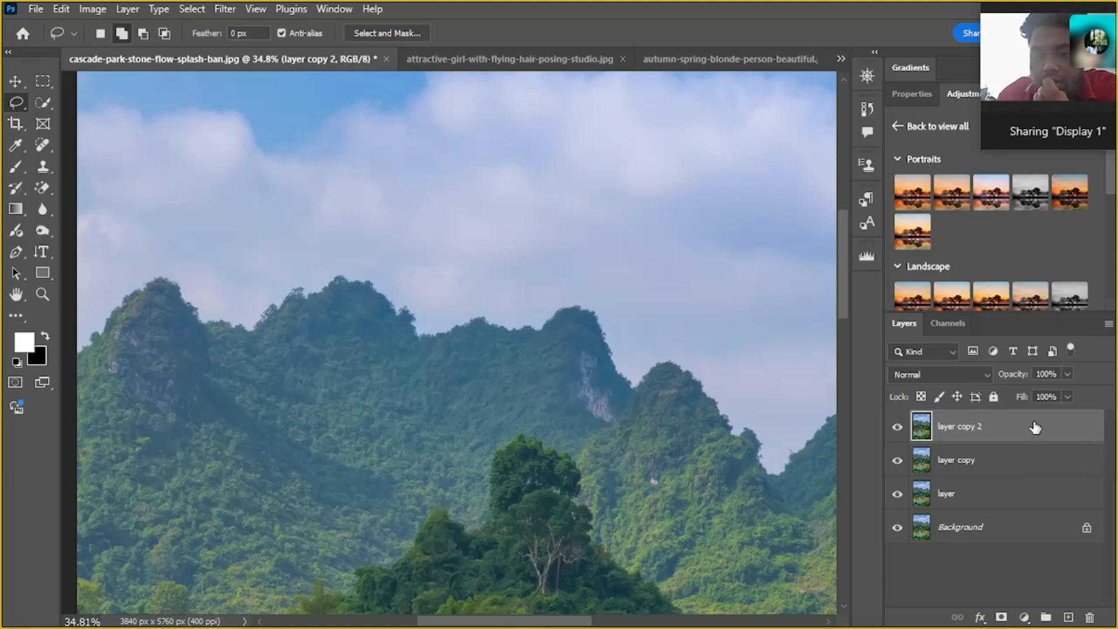
Delete all the duplicated layers above Background
key("Delete")
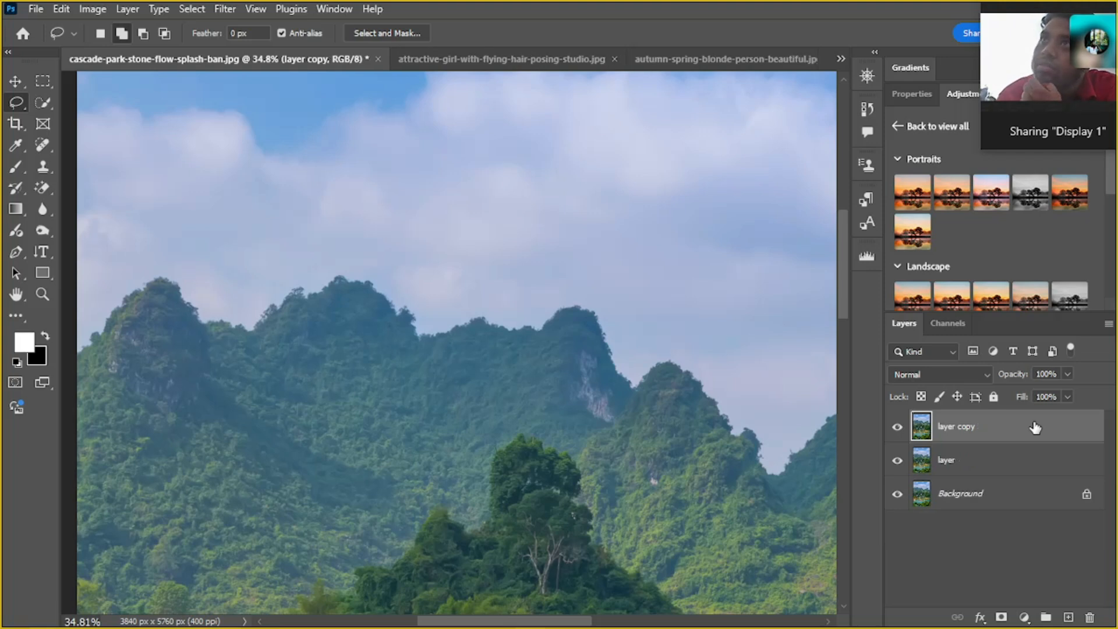
key("Delete")
key("Delete")
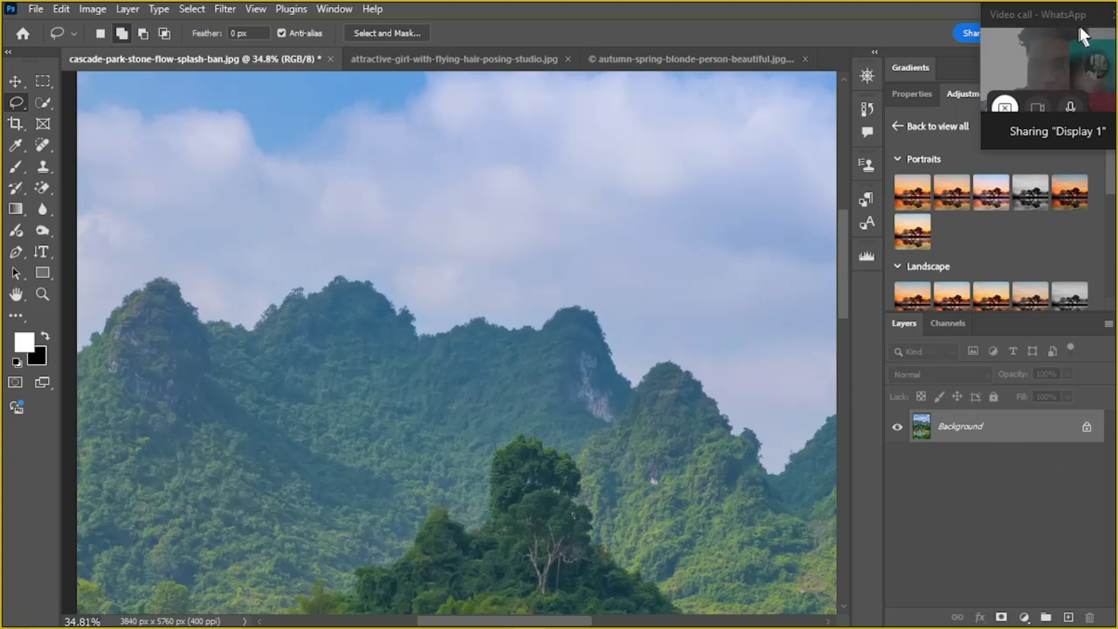
Move the video call window aside and minimize Photoshop and the "For photoshop class" folder to show the desktop
left_click_drag(1054, 9, 921, 26)
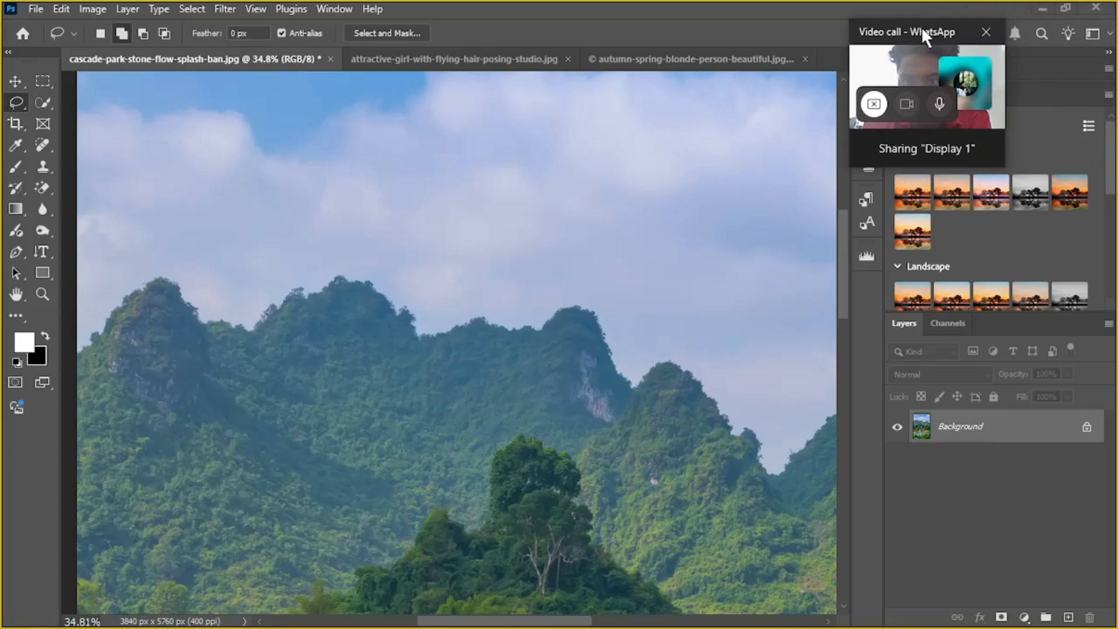
left_click(1042, 8)
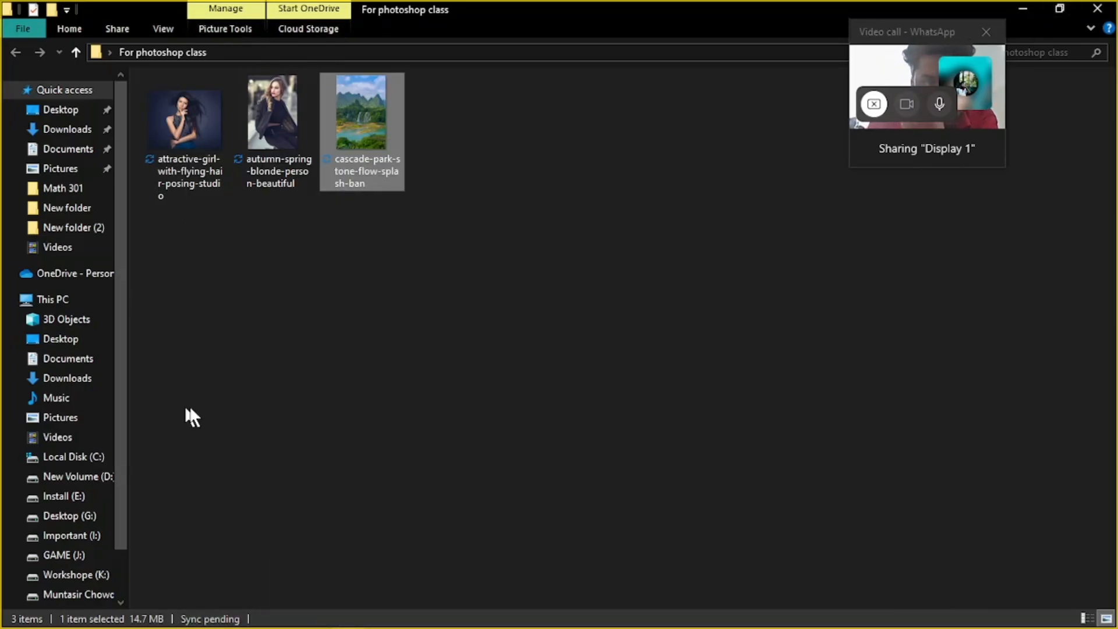
left_click(1026, 9)
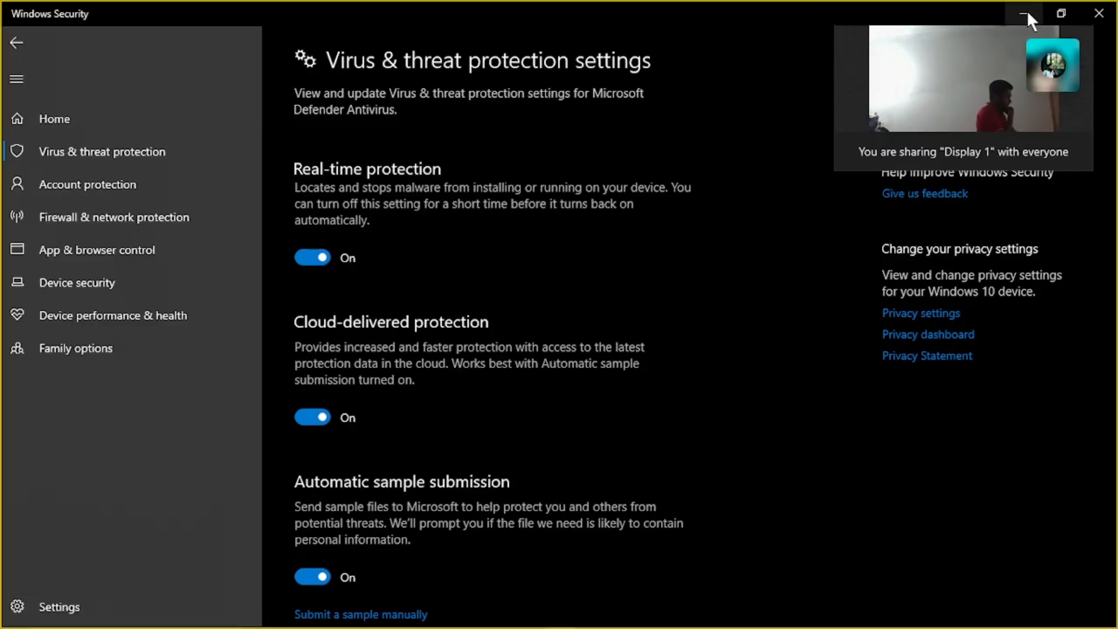
left_click(1028, 12)
right_click(576, 231)
right_click(626, 284)
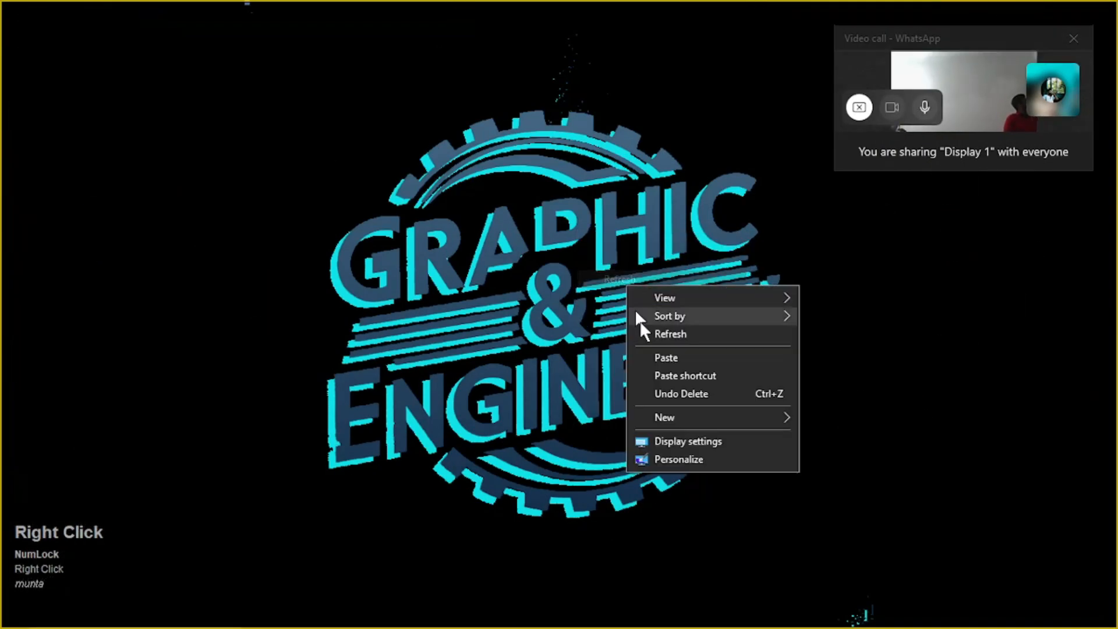
left_click(654, 337)
right_click(655, 340)
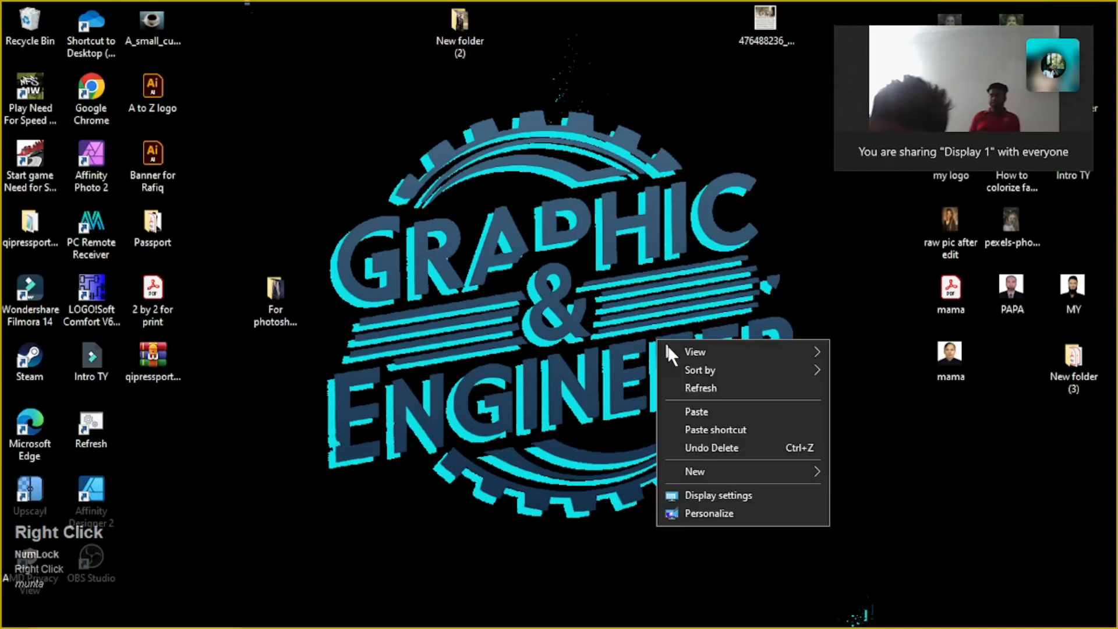
left_click(715, 384)
right_click(586, 273)
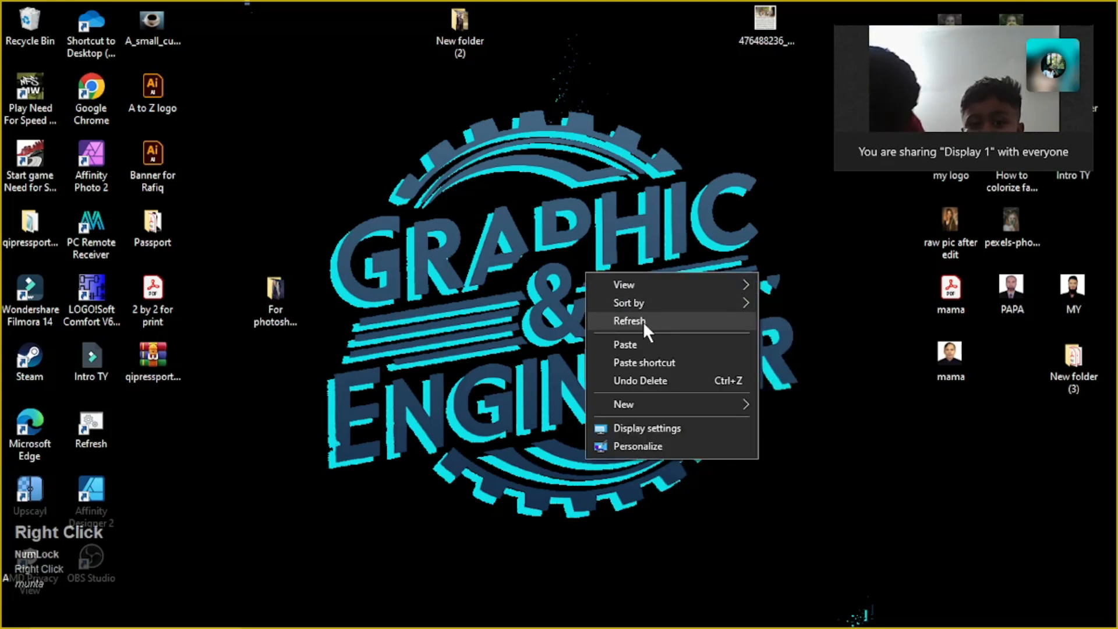
left_click(643, 322)
right_click(643, 321)
left_click(677, 374)
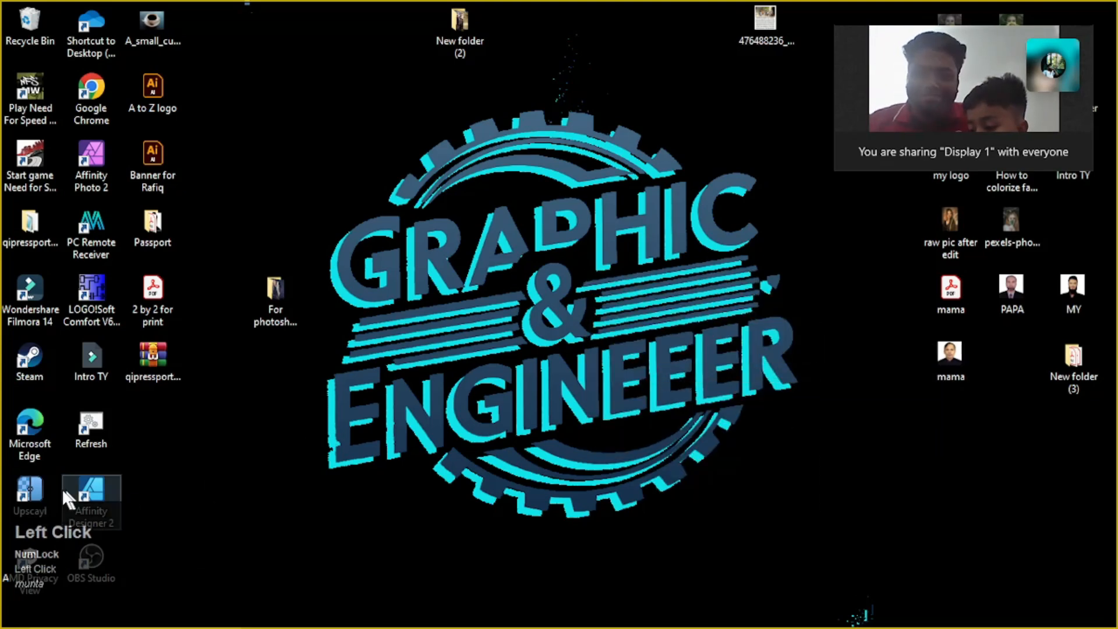
right_click(241, 237)
left_click(343, 290)
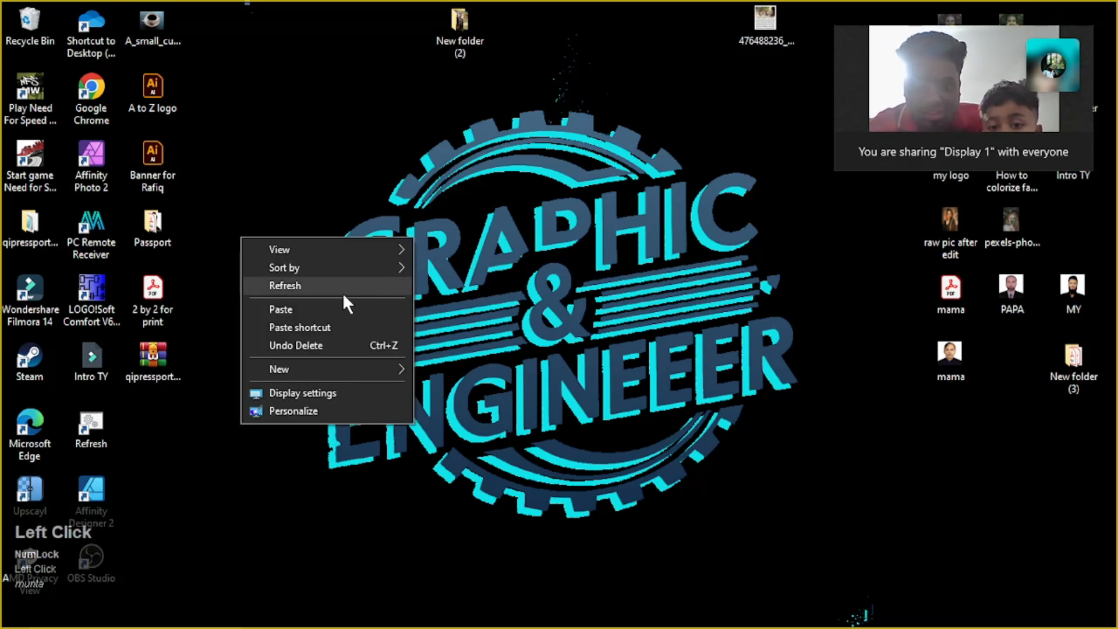
right_click(315, 95)
left_click(374, 155)
right_click(373, 153)
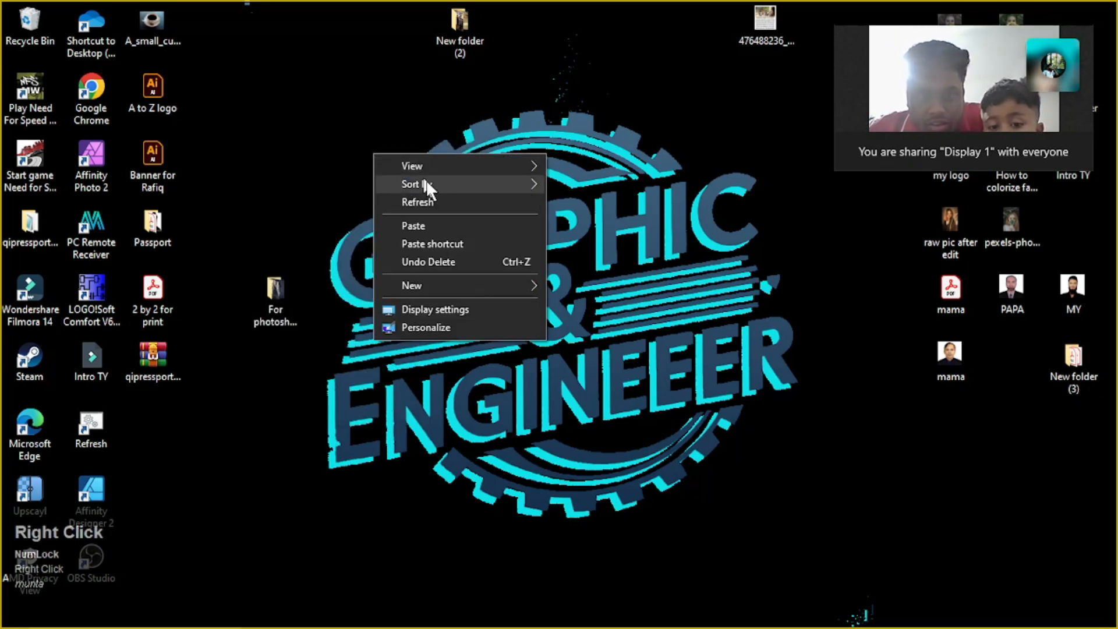
left_click(450, 207)
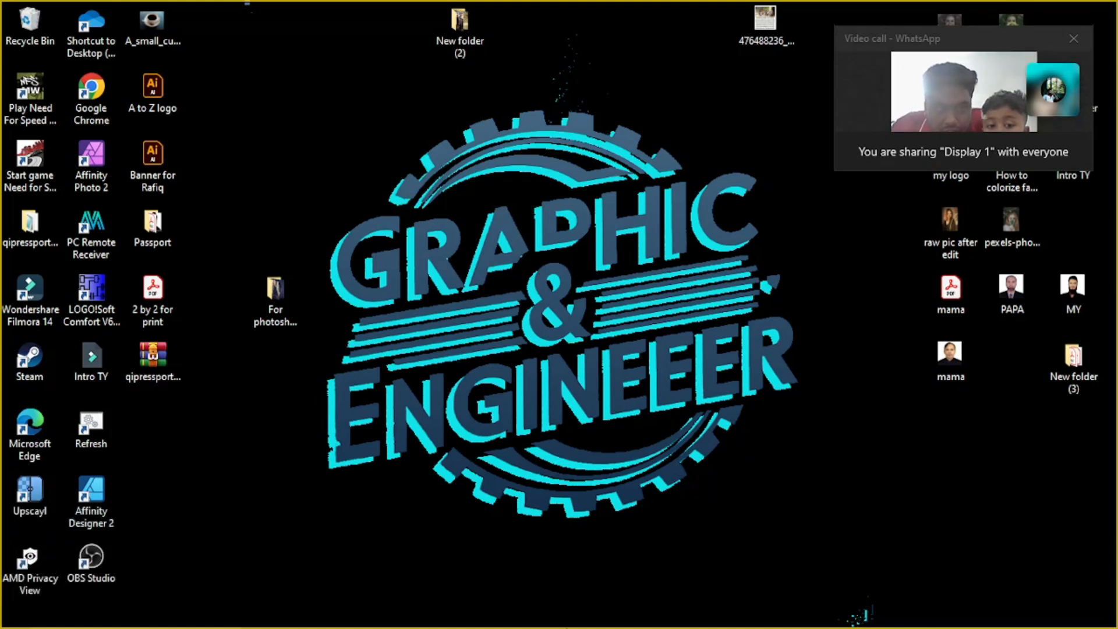
Switch back to Photoshop with the cascade-park-stone-flow-splash-ban.jpg document
mouse_move(531, 620)
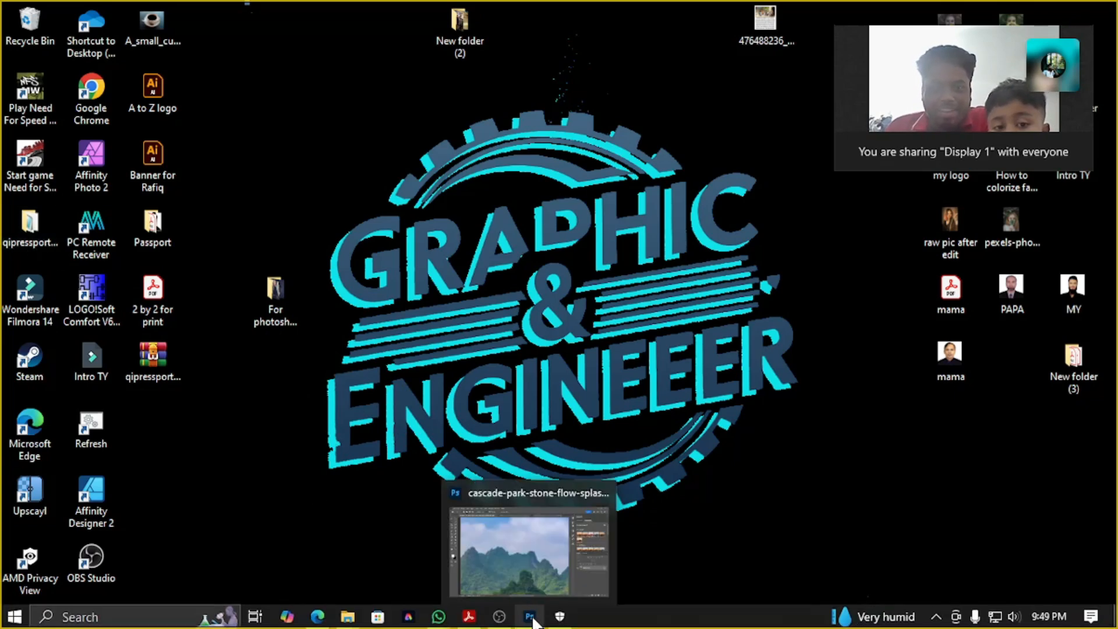
left_click(534, 622)
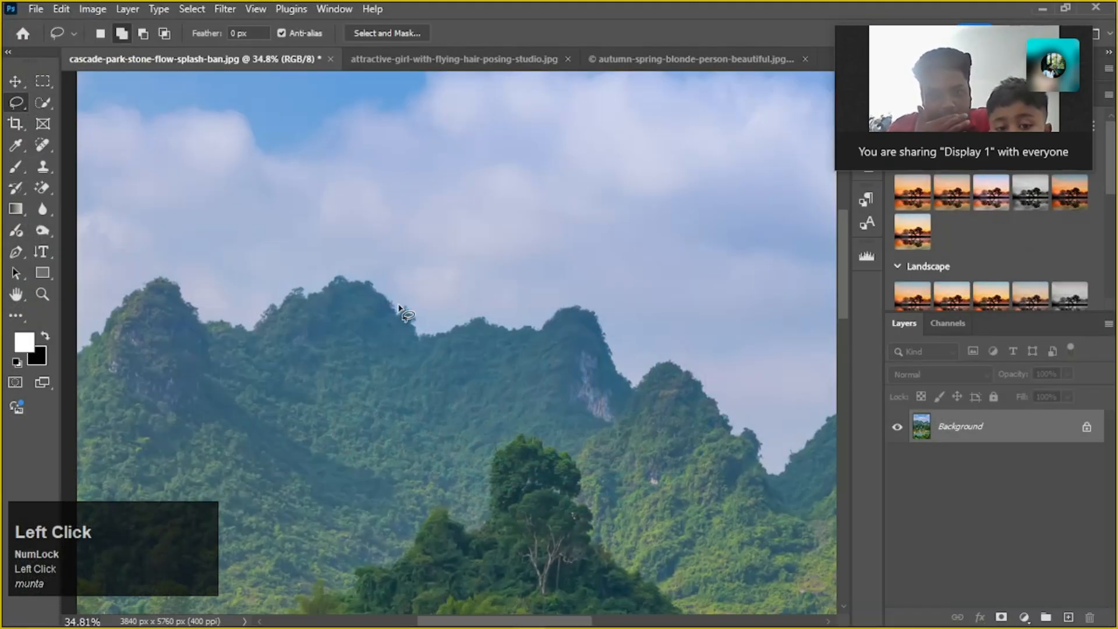
left_click(219, 304)
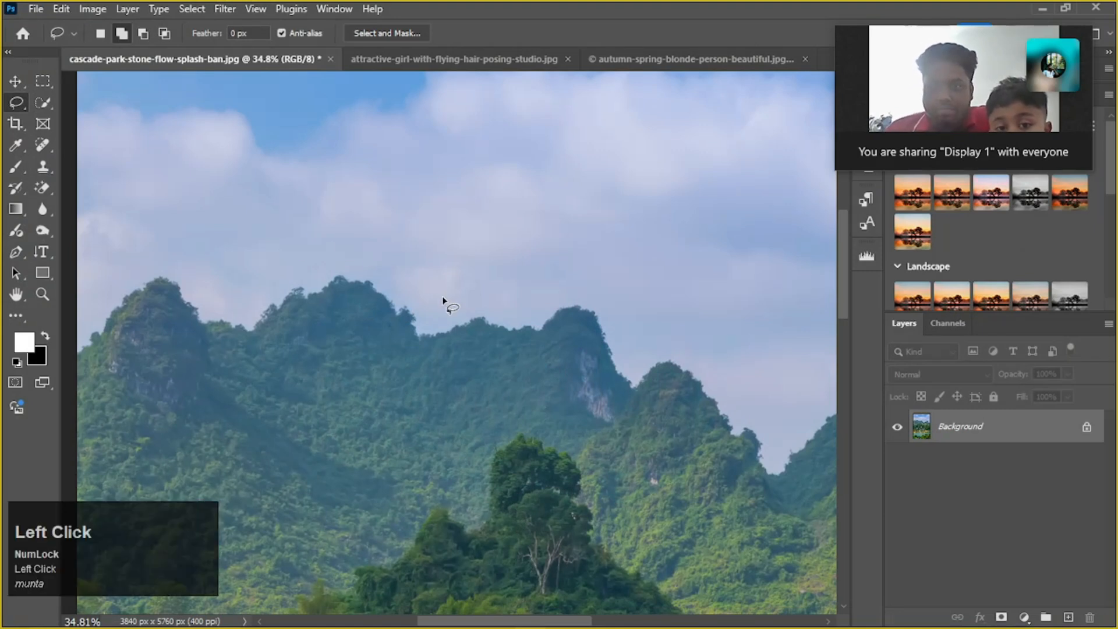
Try freehand Lasso selections across the sky and around the leftmost mountain peak, undoing each one
mouse_move(165, 232)
left_mouse_down()
mouse_move(533, 210)
mouse_move(352, 256)
left_mouse_up()
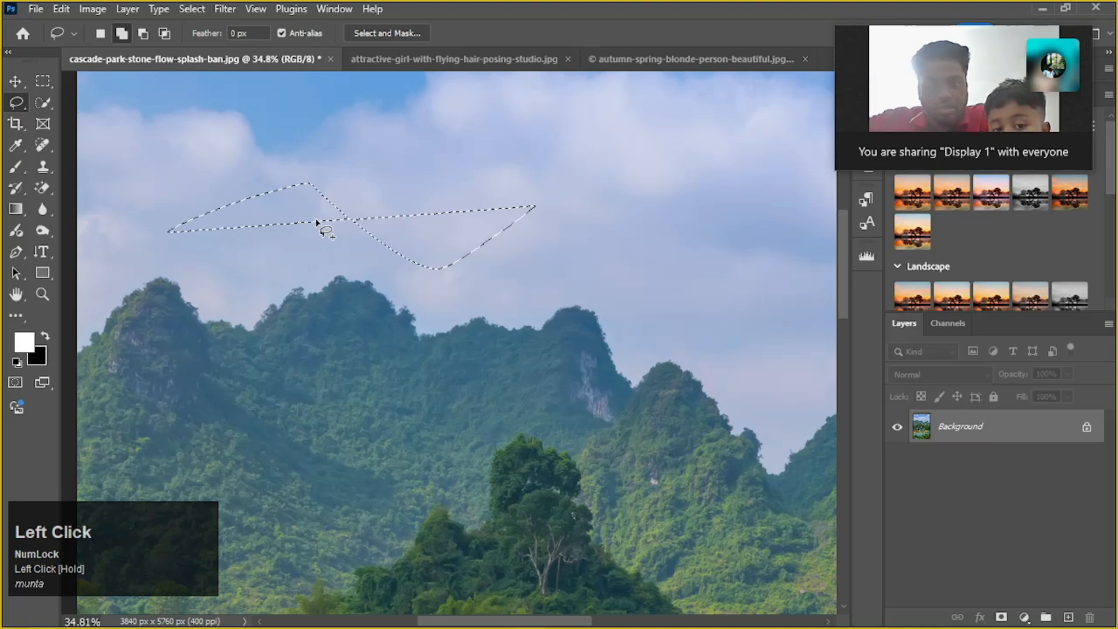
key("ctrl+z")
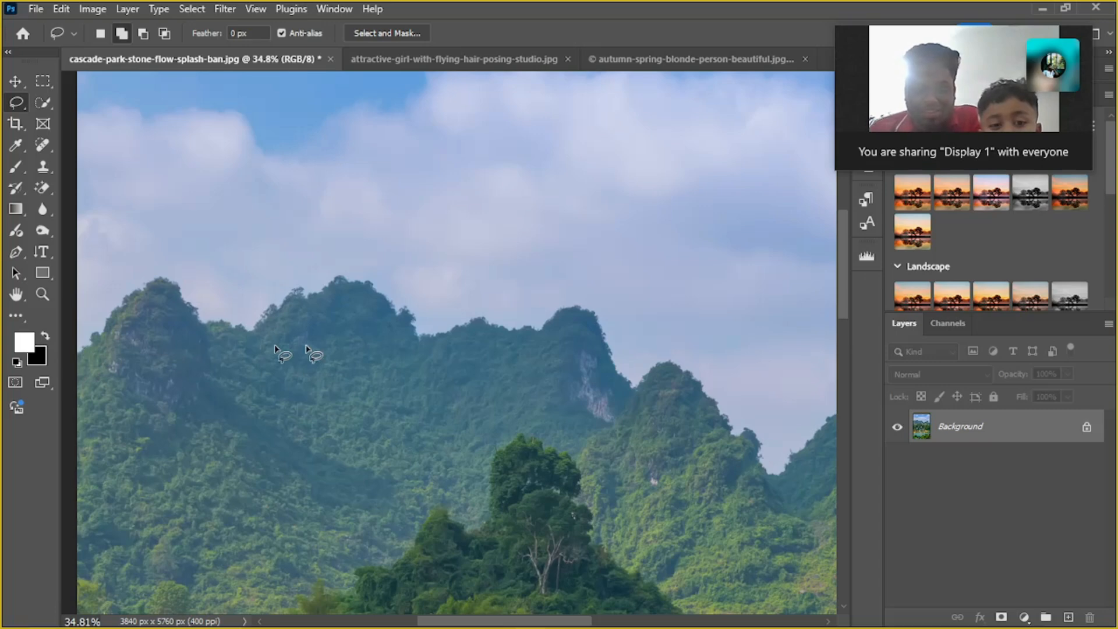
scroll(413, 350, "down", 2)
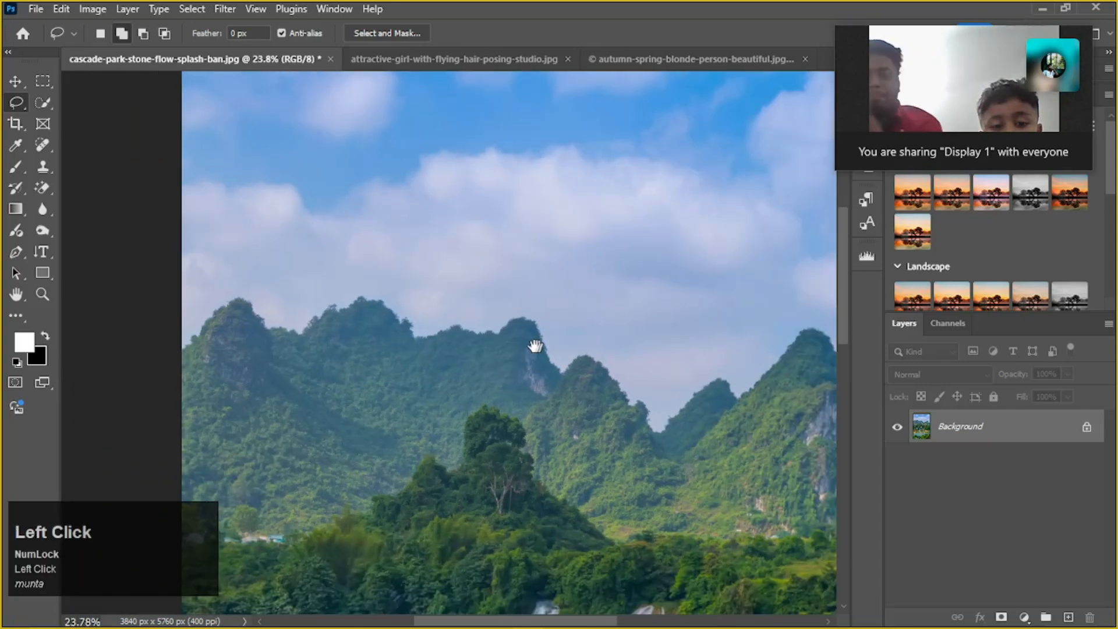
left_click_drag(532, 344, 466, 346)
scroll(466, 346, "down", 1)
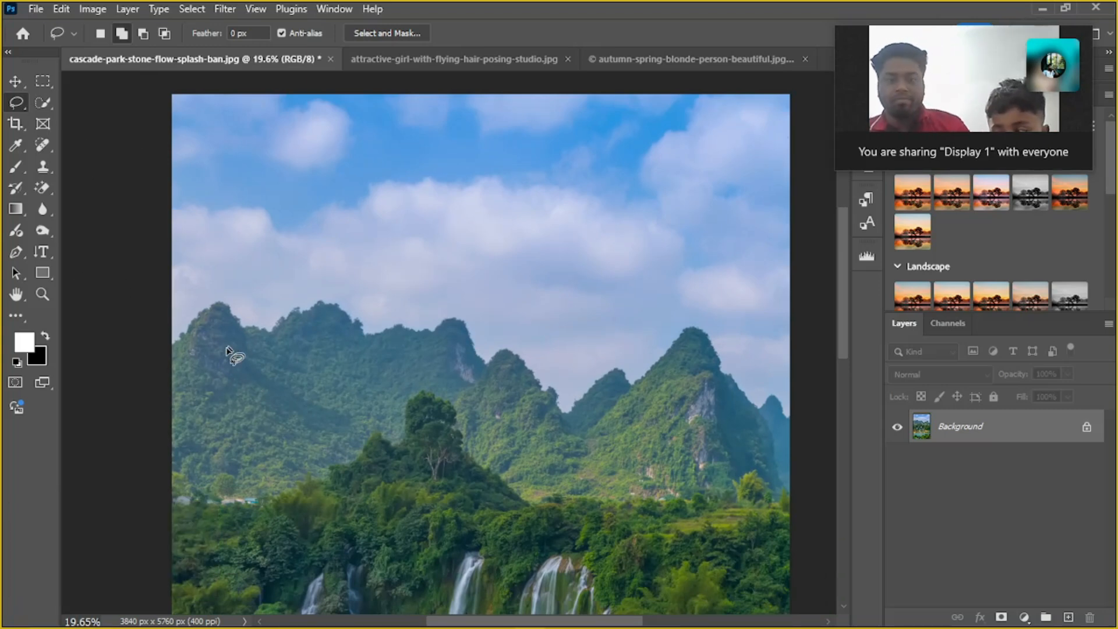
scroll(187, 350, "up", 1)
scroll(186, 350, "down", 1)
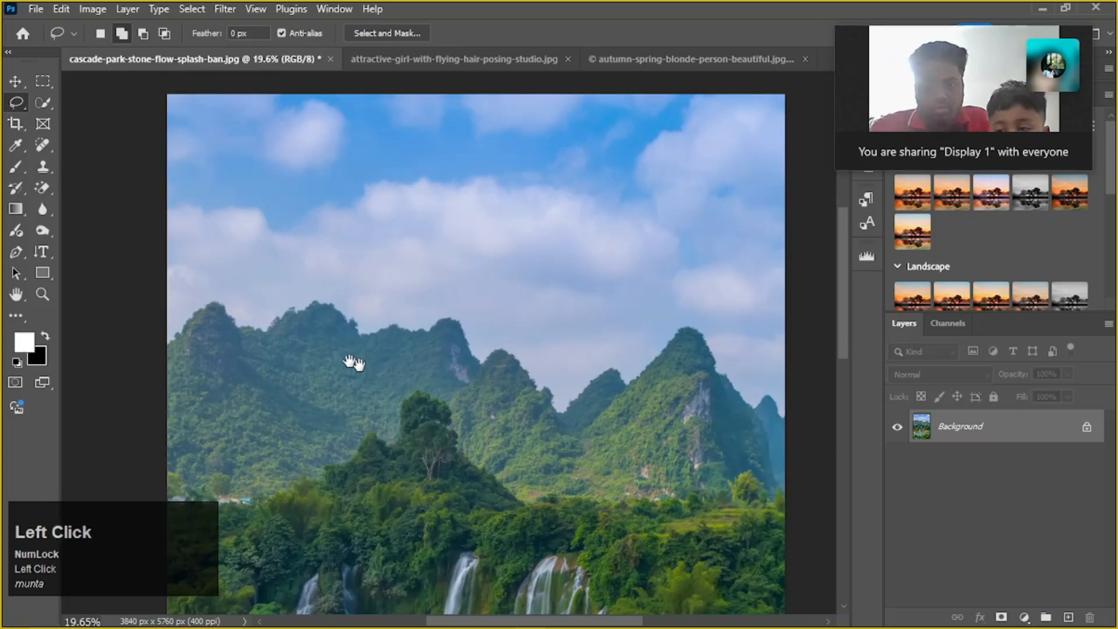
left_click_drag(350, 362, 307, 362)
scroll(242, 357, "up", 2)
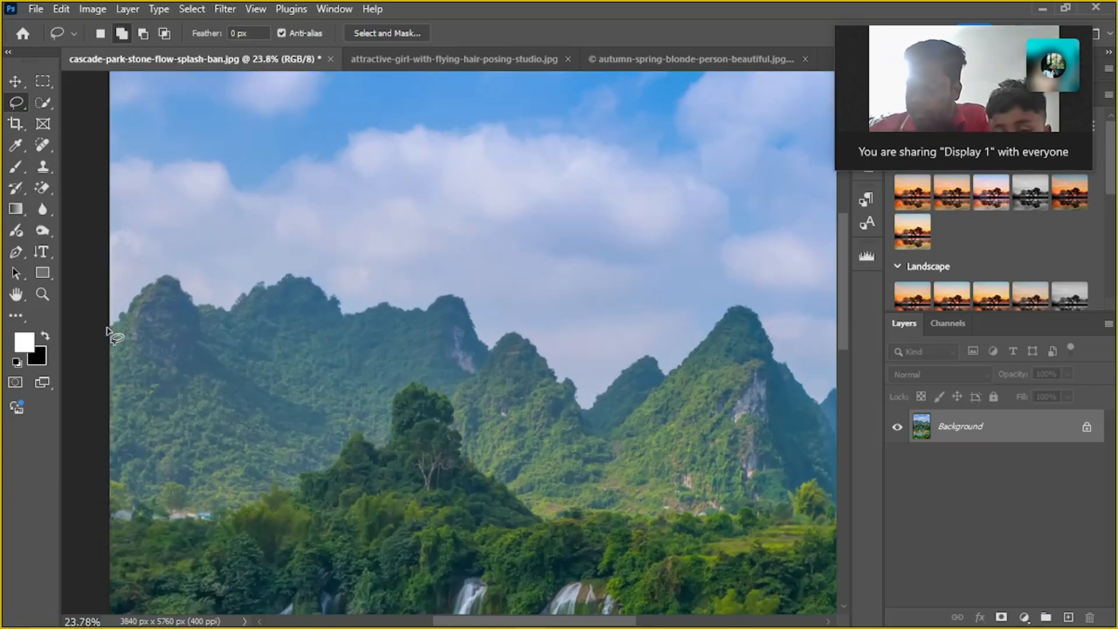
mouse_move(112, 332)
left_mouse_down()
mouse_move(159, 280)
mouse_move(175, 280)
mouse_move(201, 317)
left_mouse_up()
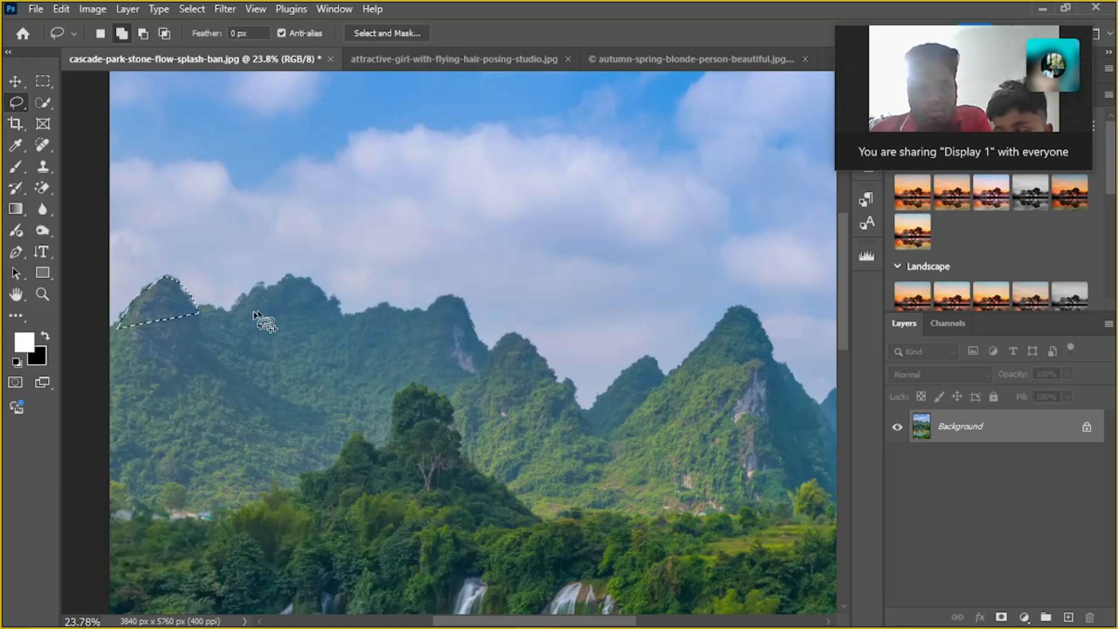
key("ctrl+z")
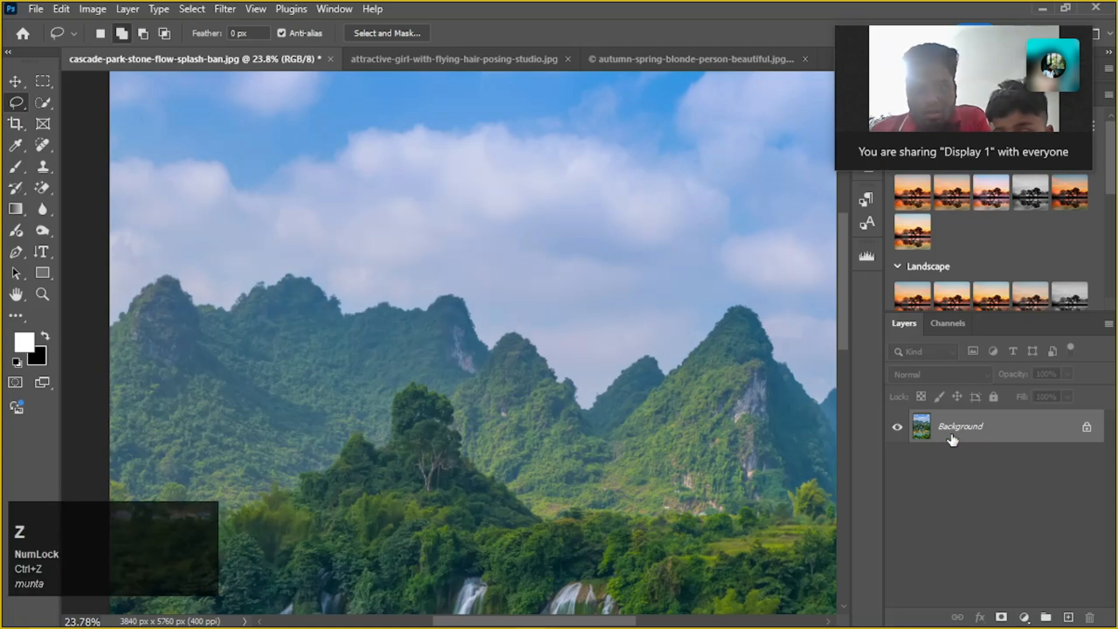
Duplicate the Background layer and hide the original Background
left_click(1021, 436)
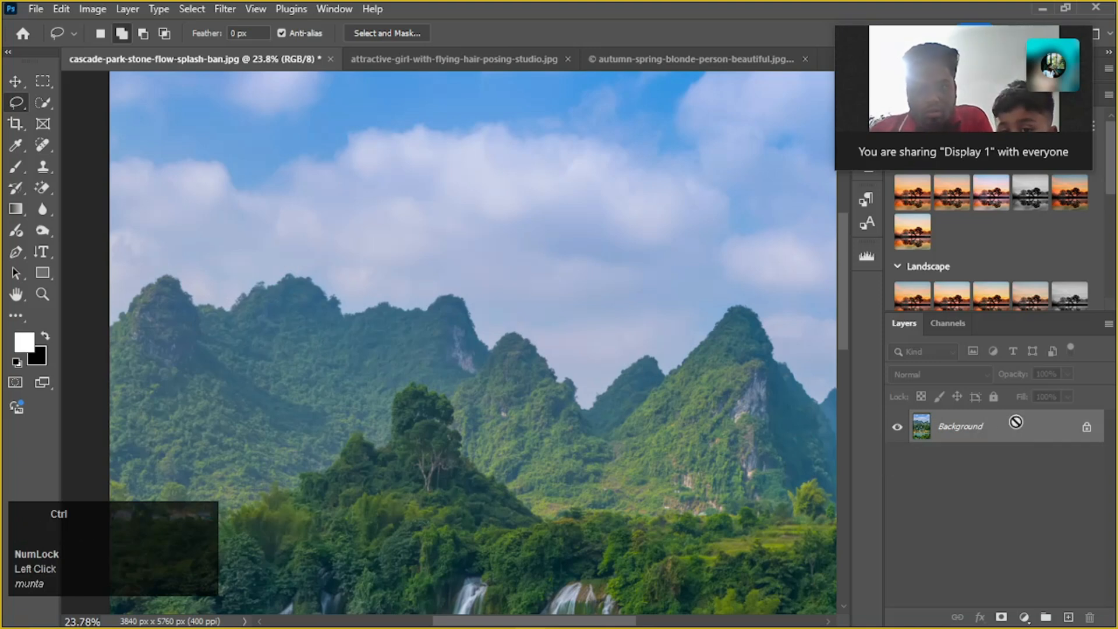
key("ctrl+j")
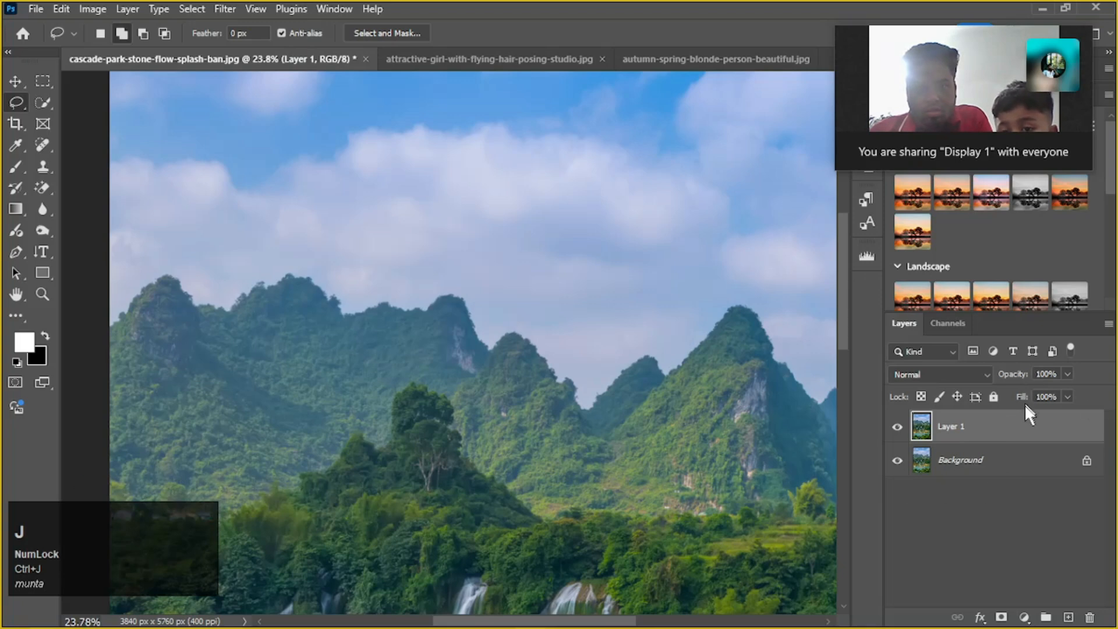
left_click(16, 96)
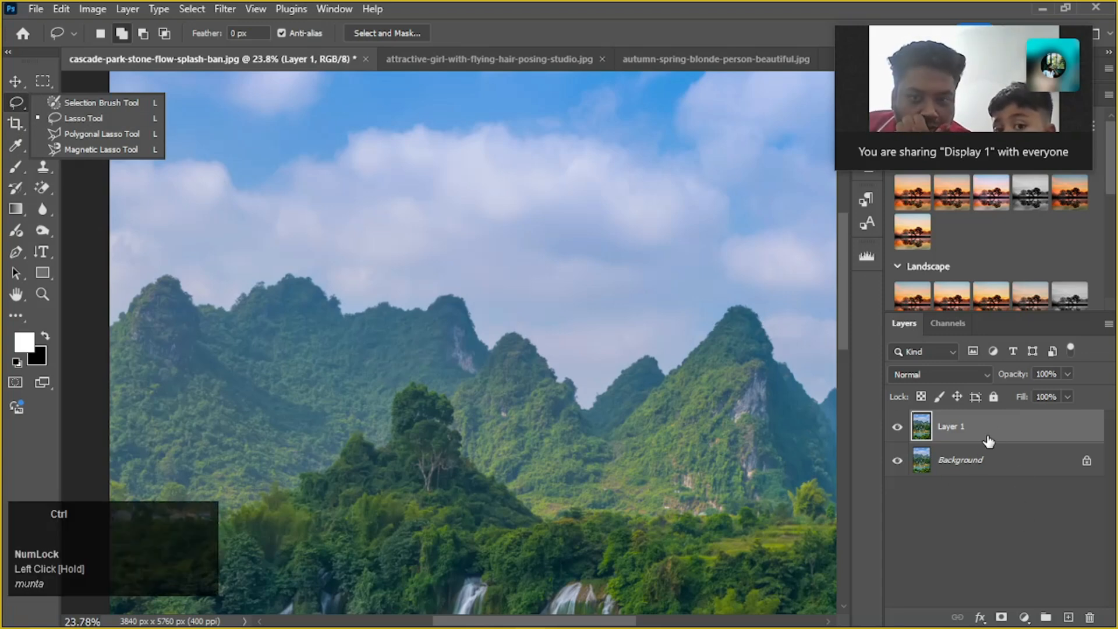
left_click(896, 464, "ctrl")
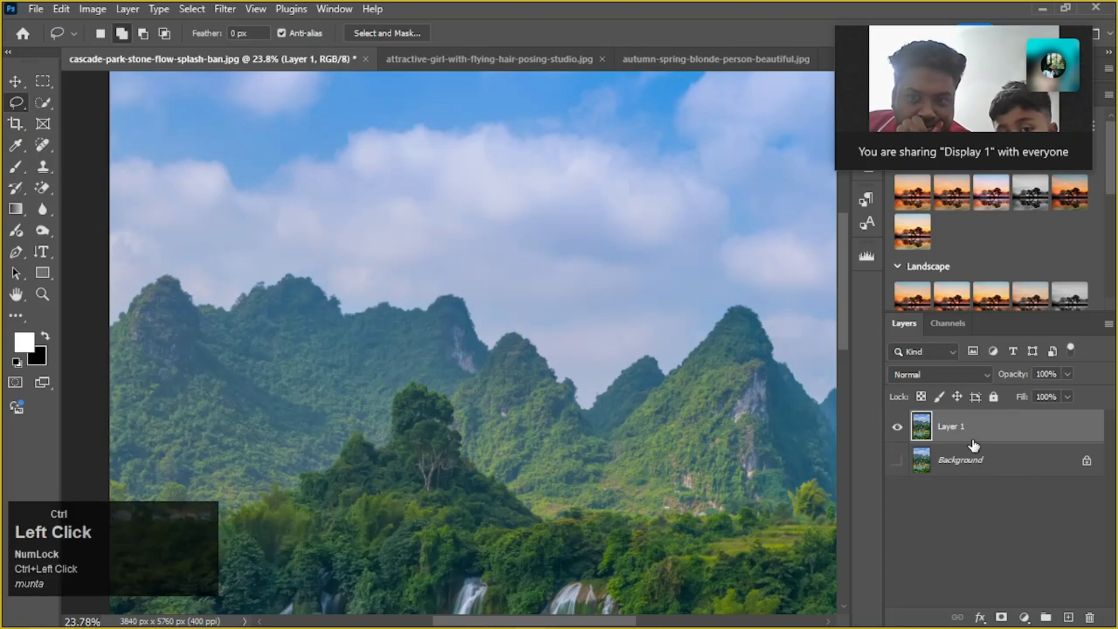
Make two further copies of Layer 1 and select Layer 1 again
key("ctrl+j")
key("ctrl+j")
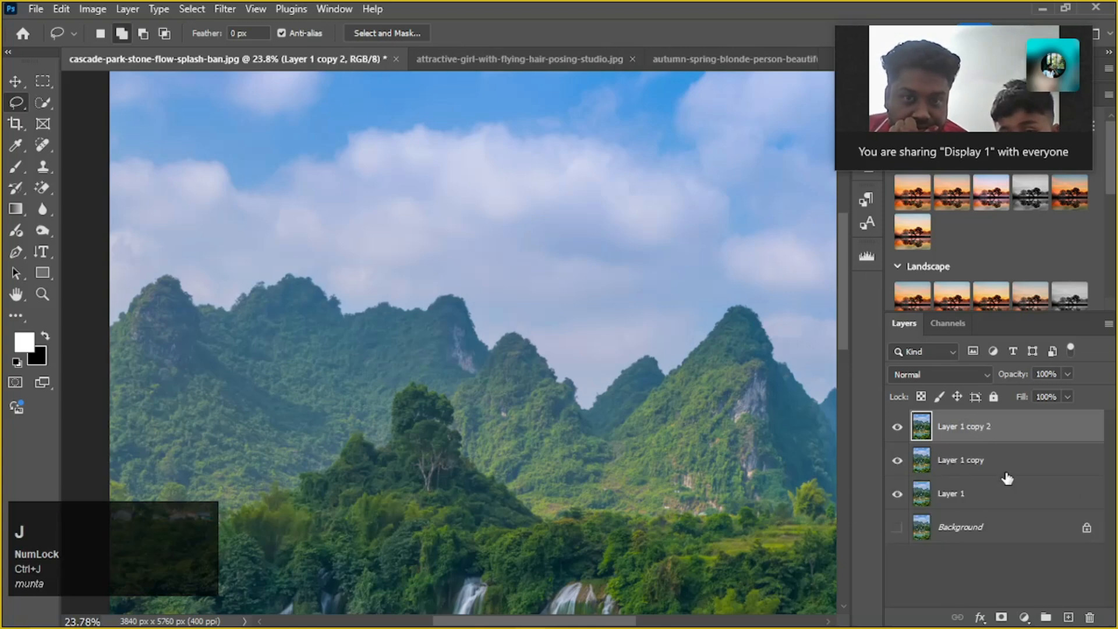
left_click(992, 493)
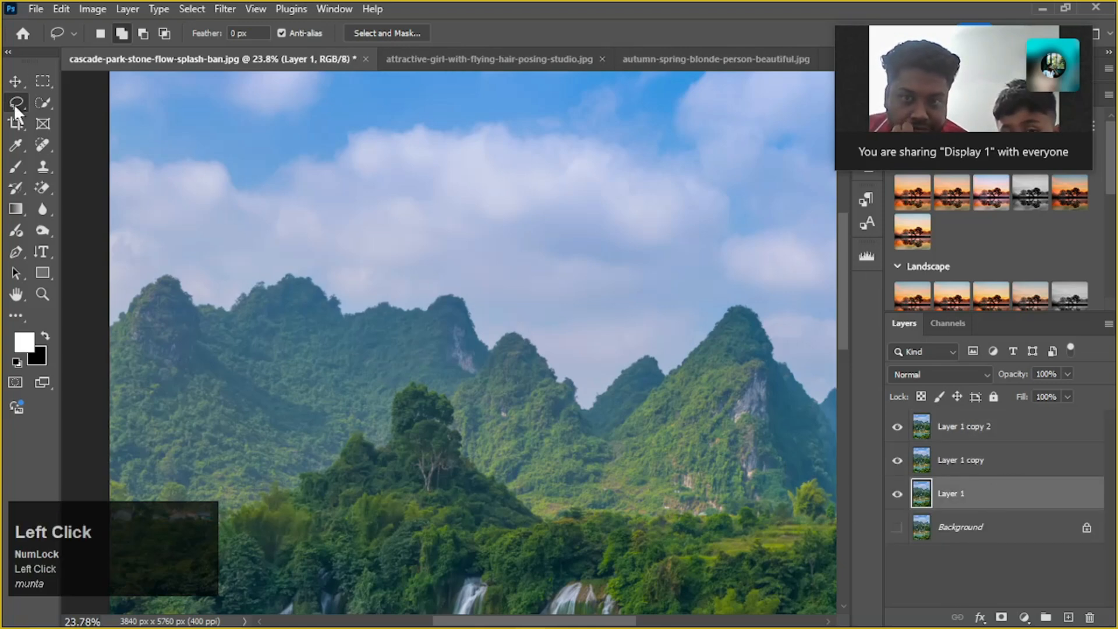
left_click(110, 333)
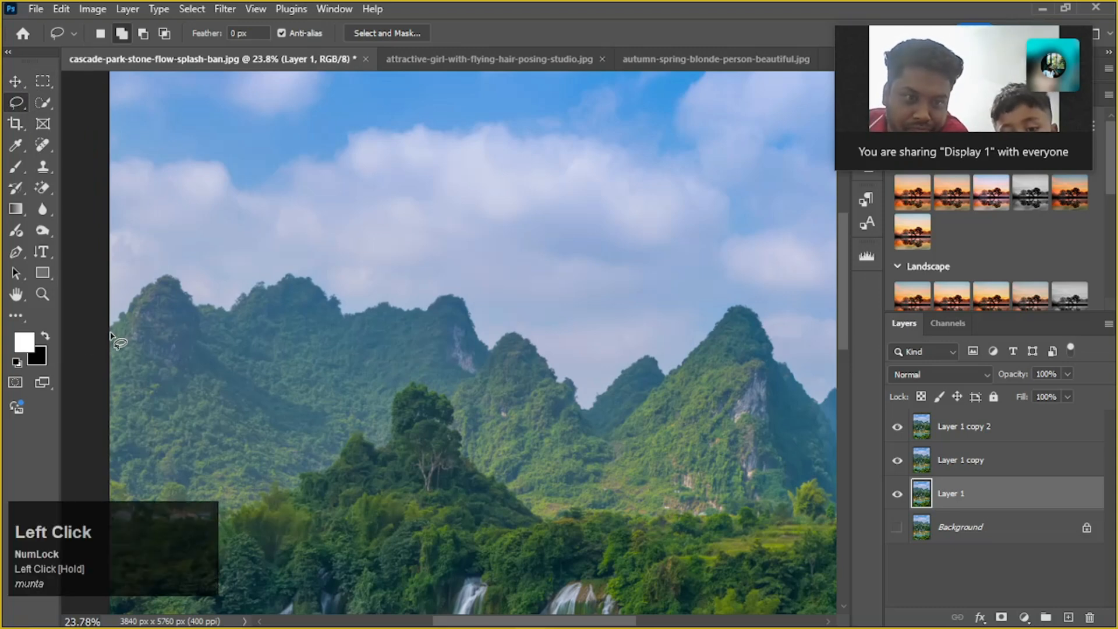
scroll(306, 254, "down", 2)
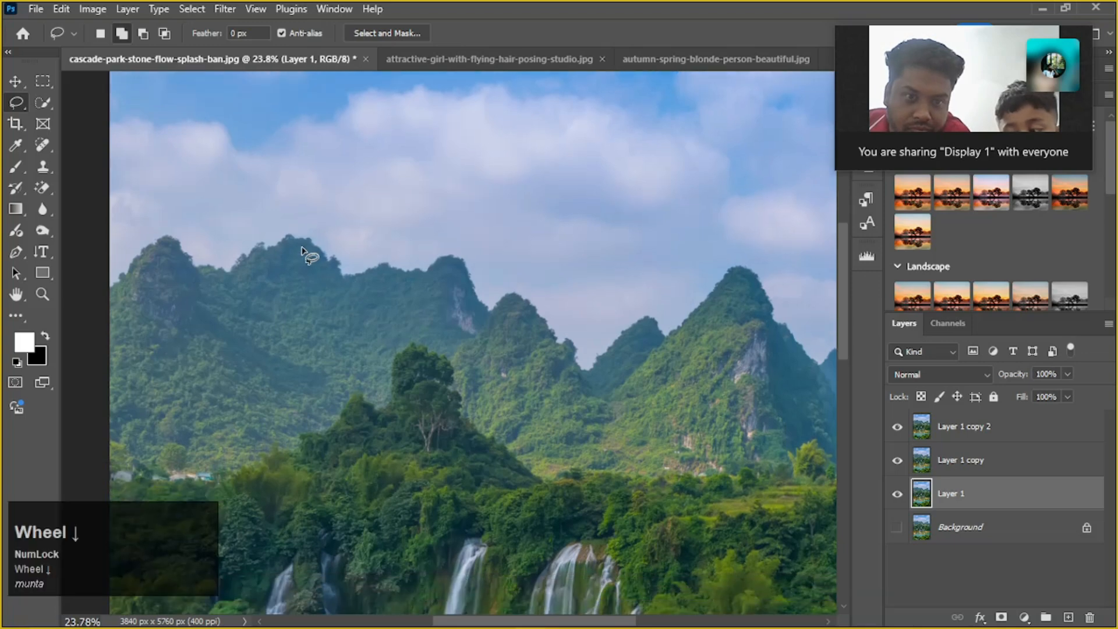
scroll(357, 245, "down", 1, "alt")
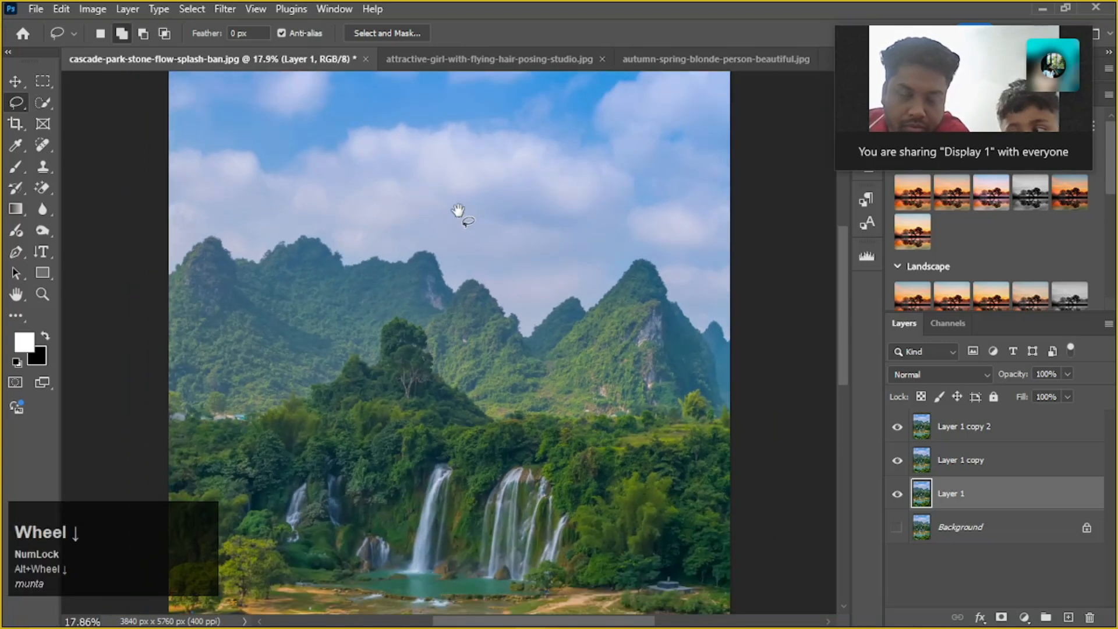
left_click(431, 205)
left_click_drag(431, 205, 425, 241)
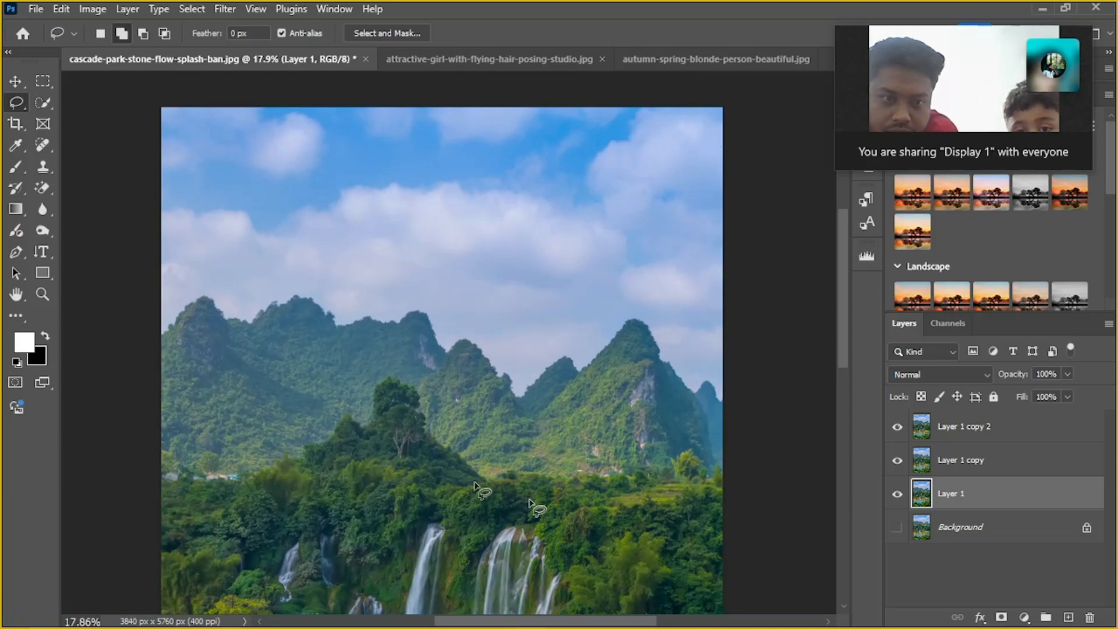
scroll(422, 556, "down", 1, "alt")
Switch to the Edge browser with the Freepik page and move the video call window away from the page controls
mouse_move(450, 615)
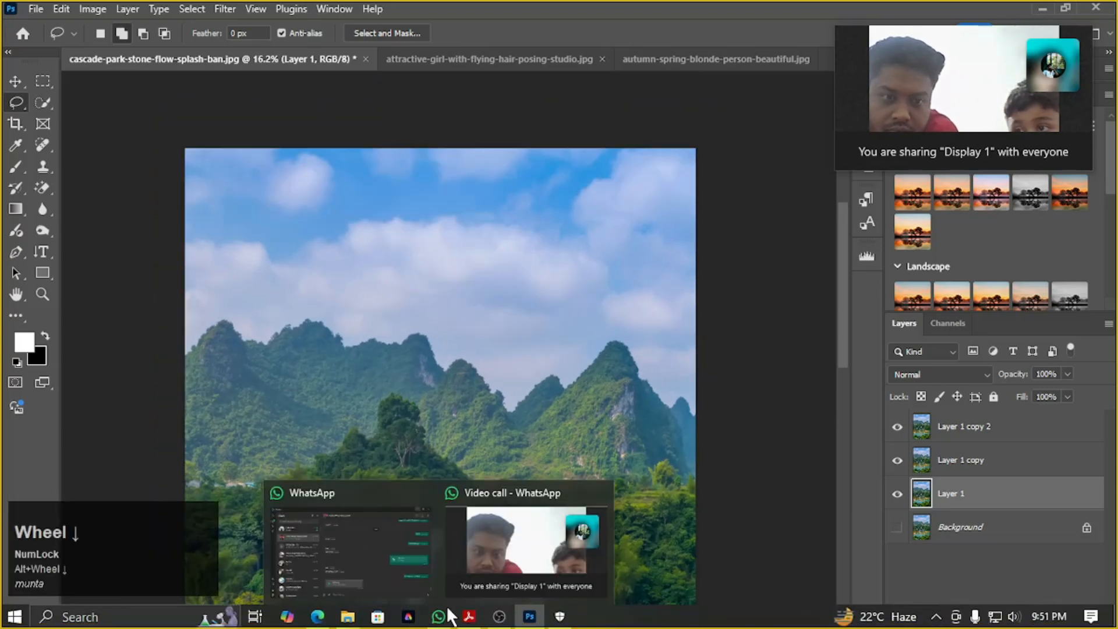
left_click(318, 617)
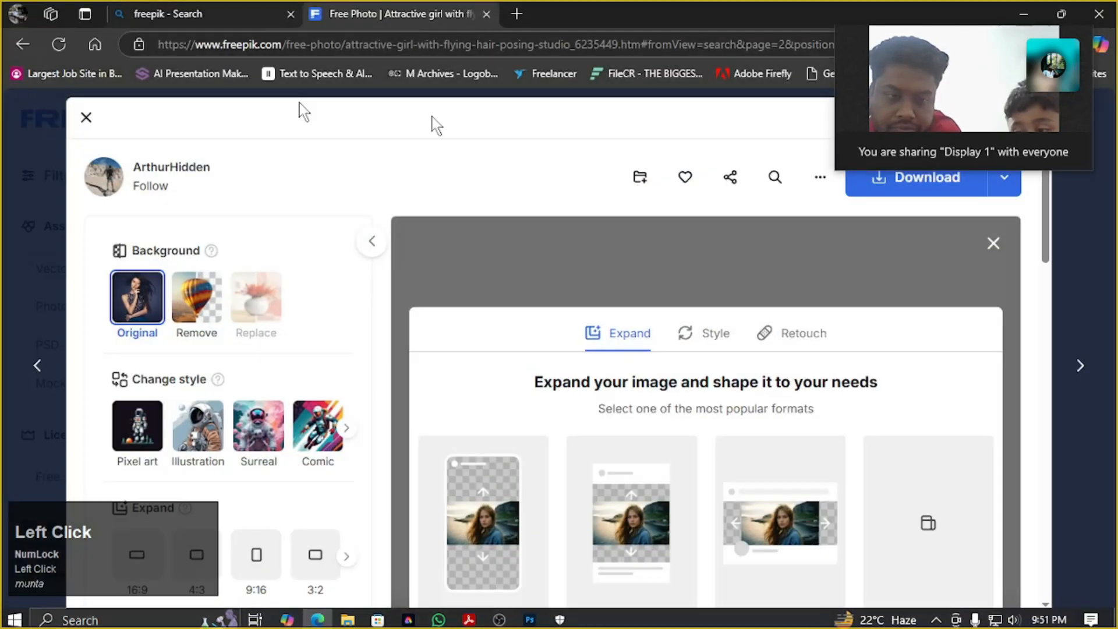
scroll(936, 279, "up", 1)
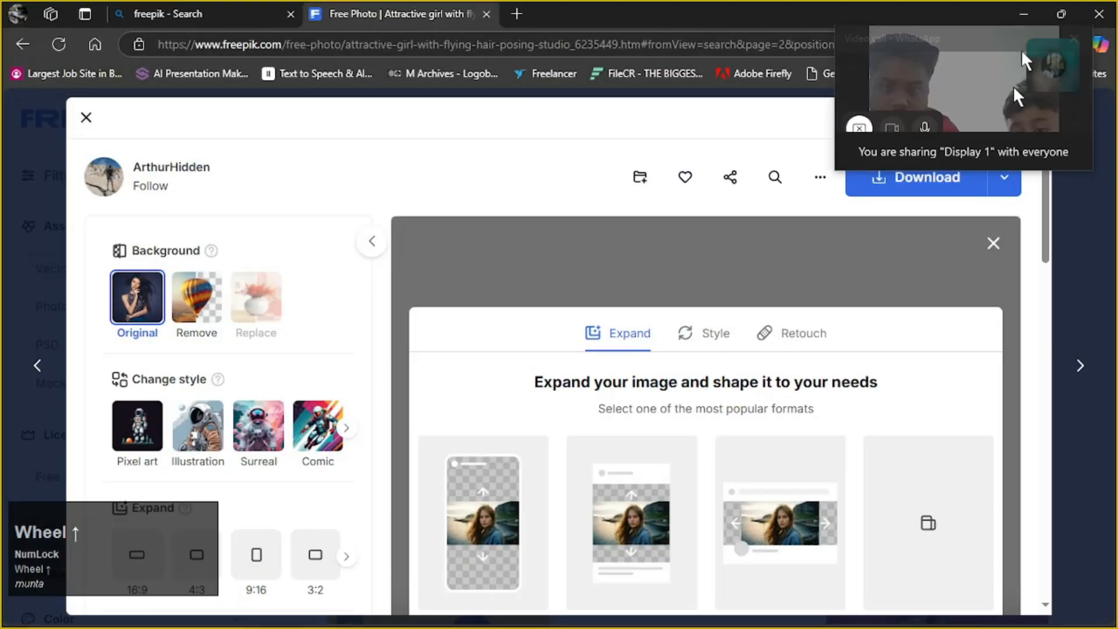
left_click(901, 88)
left_click_drag(902, 82, 971, 81)
left_click_drag(1009, 41, 1044, 159)
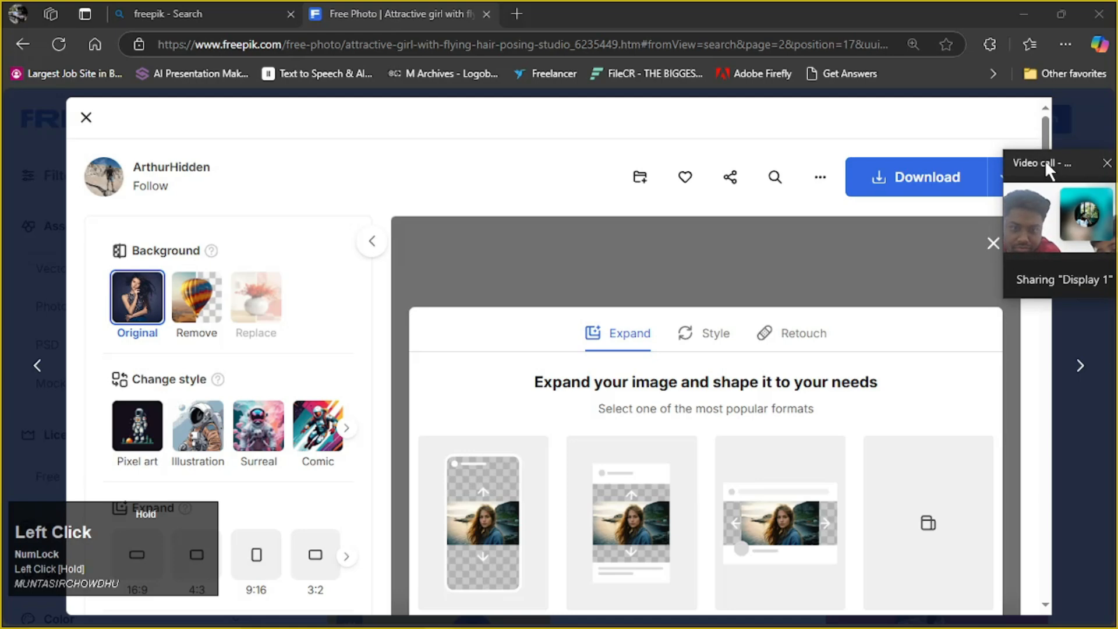
Close the open photo preview and search Freepik for "horizone"
left_click(86, 118)
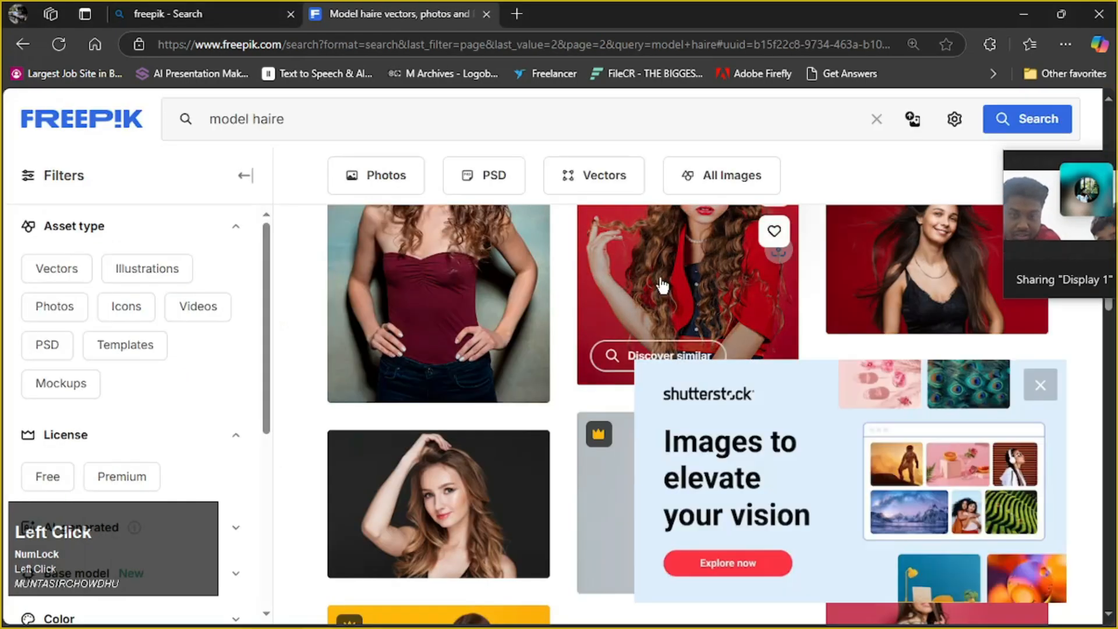
scroll(623, 250, "down", 5)
left_click(407, 119)
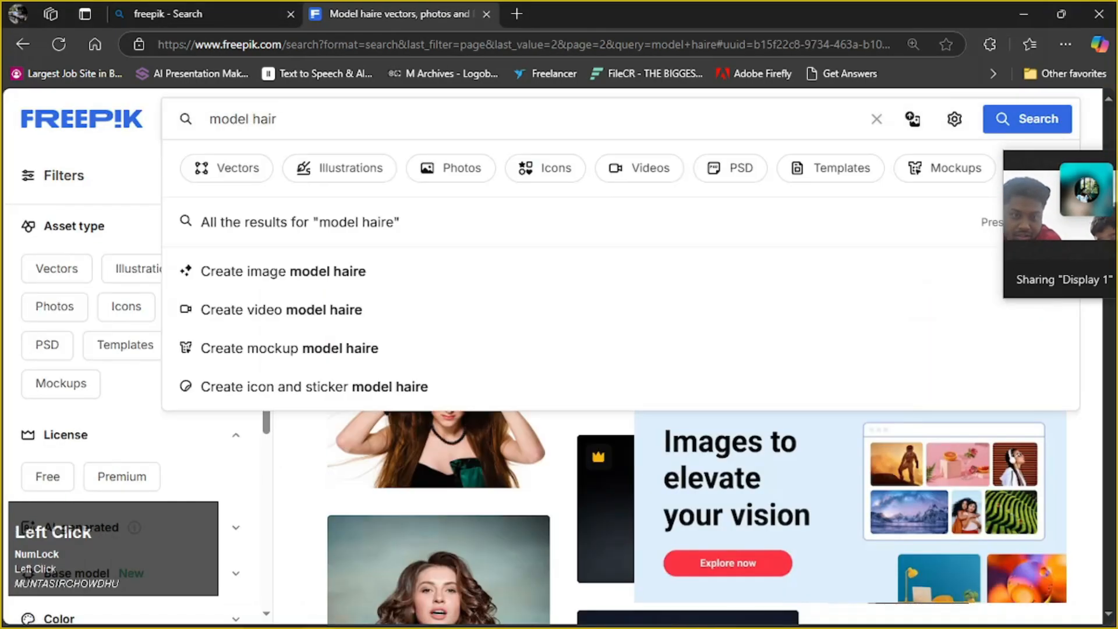
key("BackSpace")
key("BackSpace")
key("BackSpace")
key("BackSpace")
key("BackSpace")
key("BackSpace")
key("BackSpace")
key("BackSpace")
key("BackSpace")
key("BackSpace")
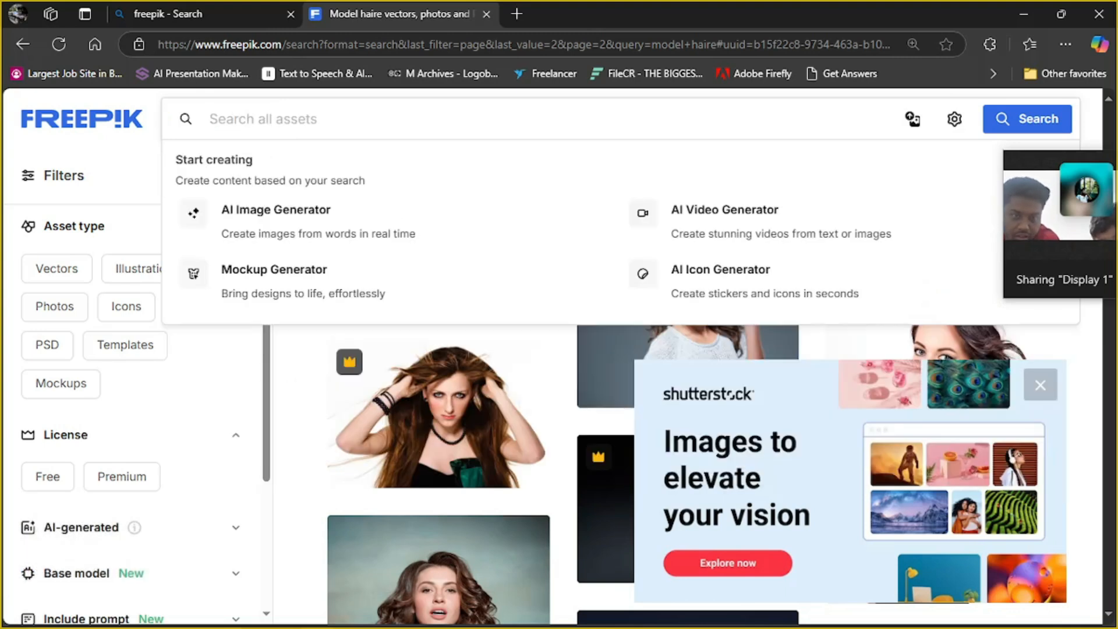
type("hor")
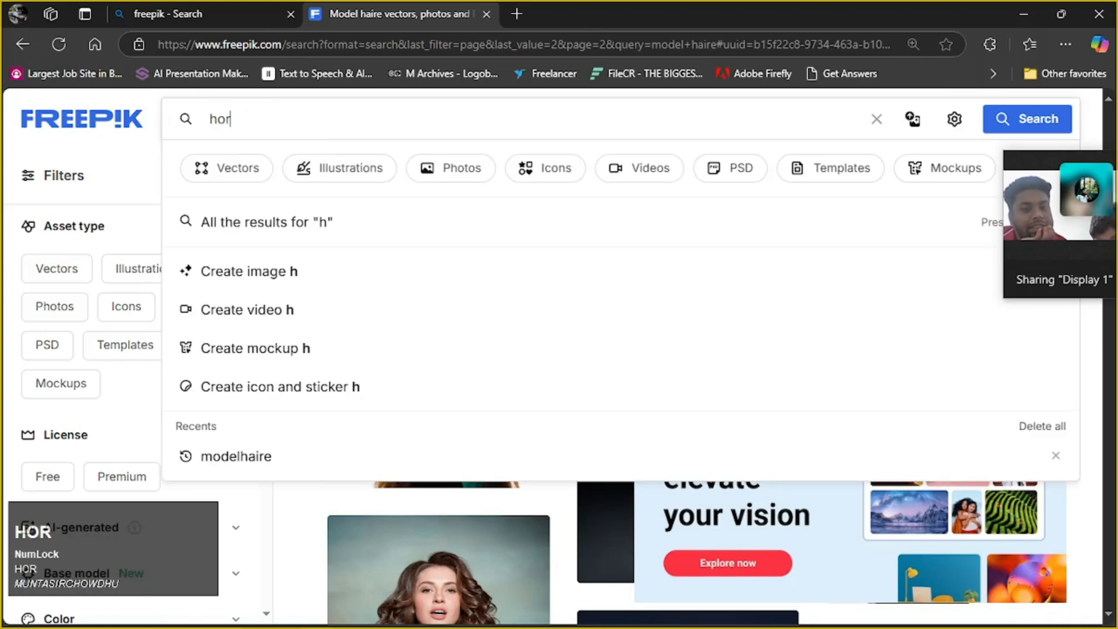
type("izone")
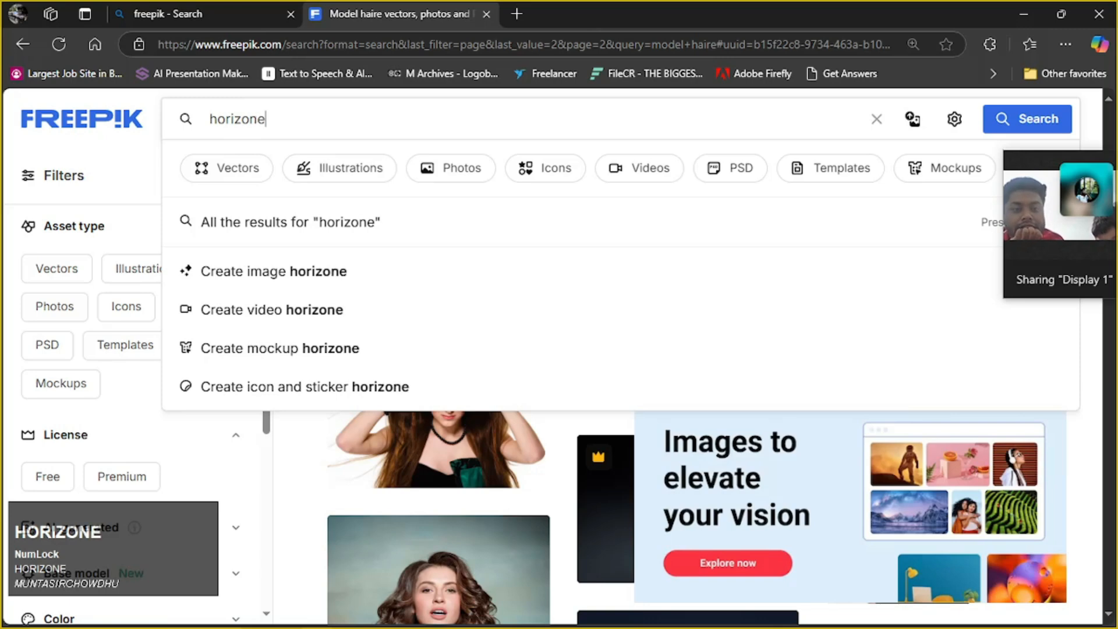
key("Return")
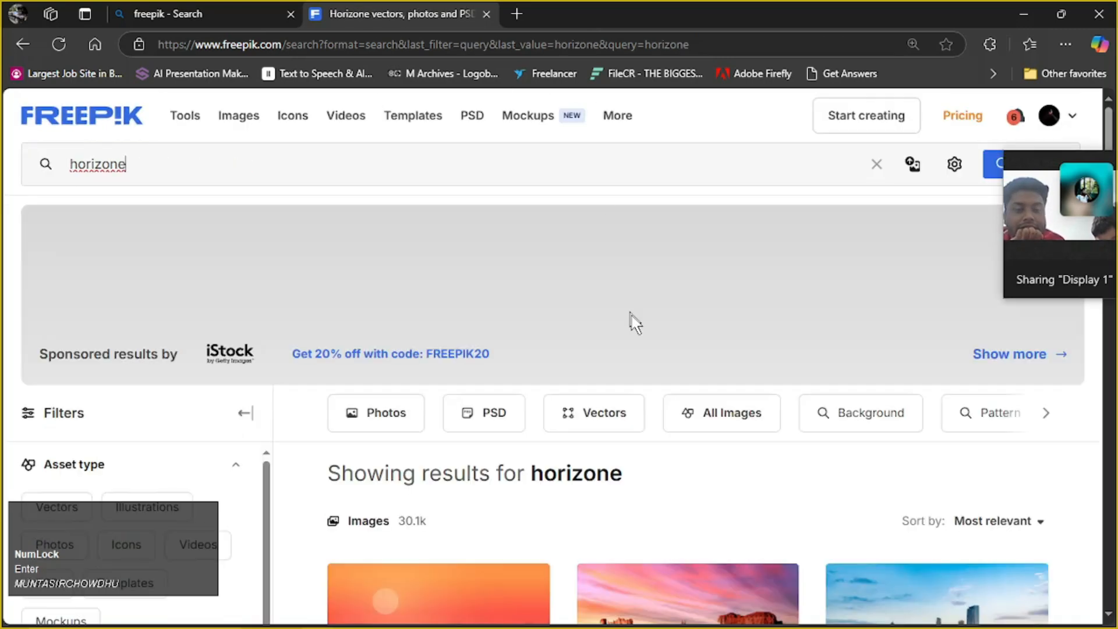
Look through the first page of "horizone" results for a suitable horizon image
scroll(635, 321, "down", 5)
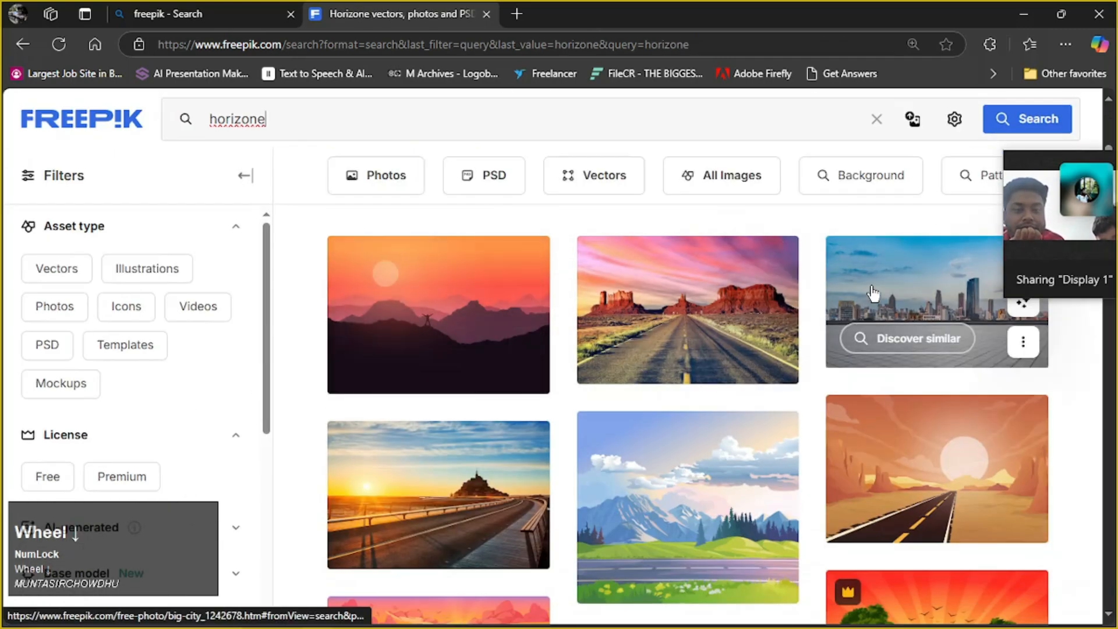
scroll(872, 293, "down", 3)
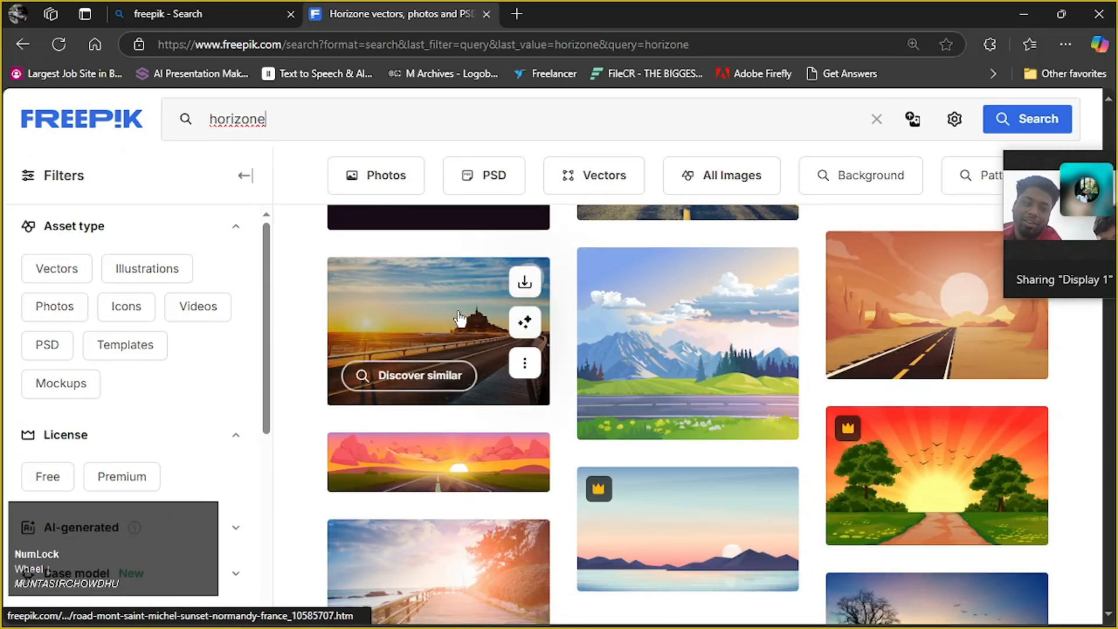
scroll(460, 319, "down", 5)
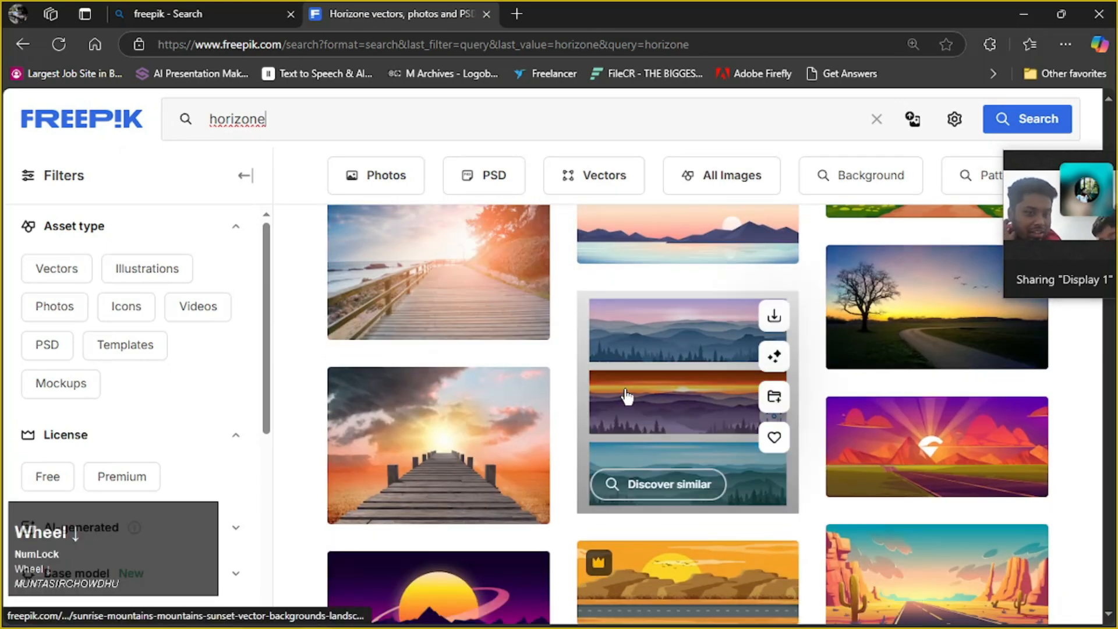
scroll(443, 448, "down", 5)
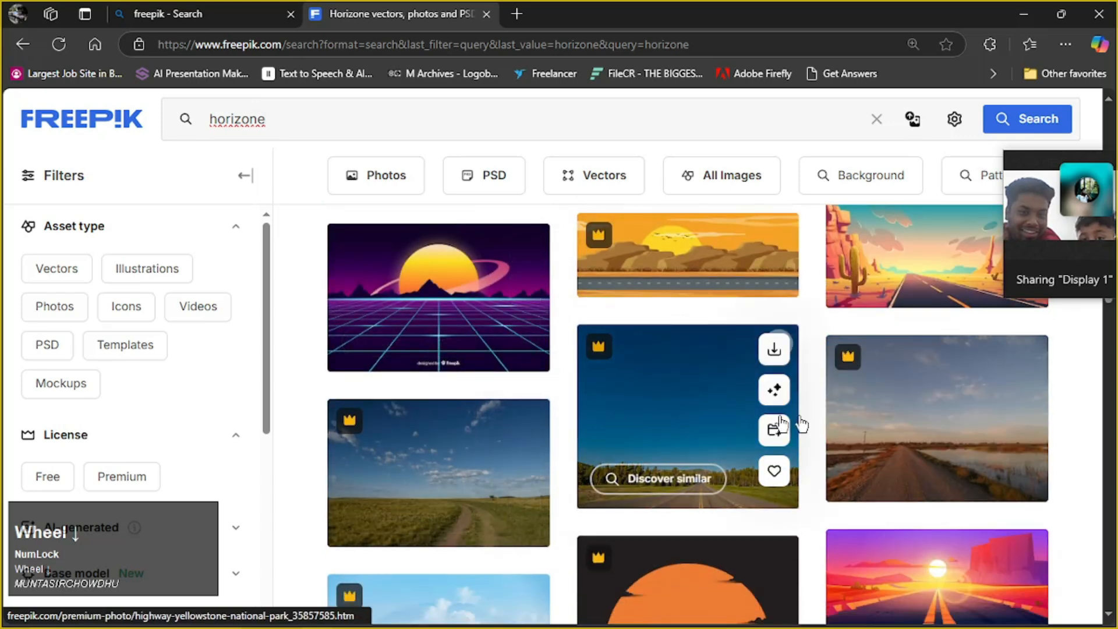
scroll(823, 489, "down", 5)
scroll(607, 449, "down", 5)
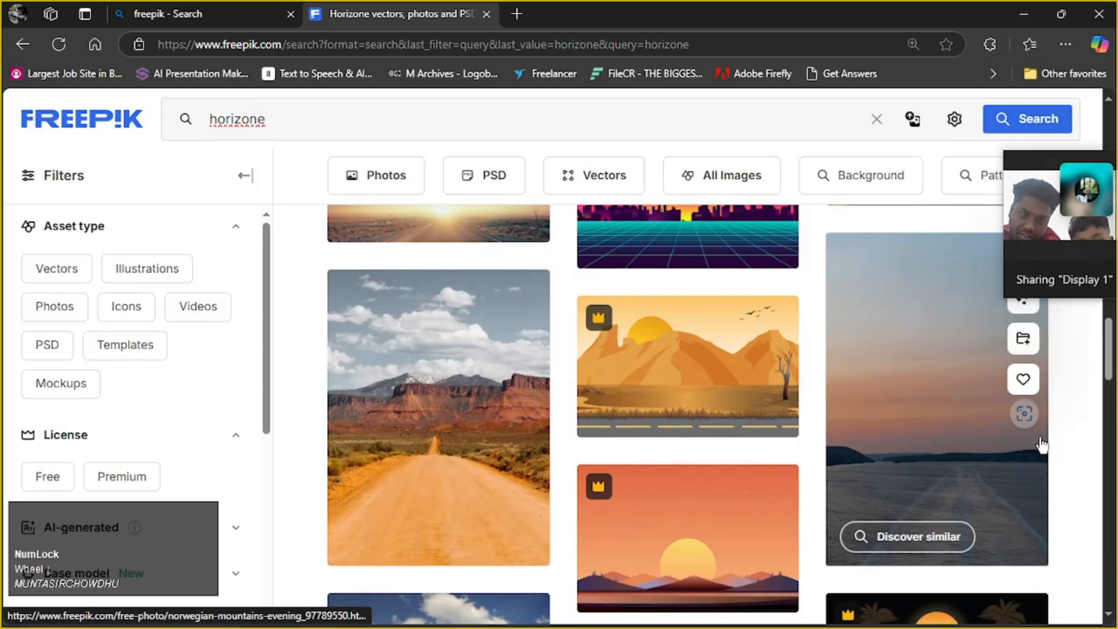
scroll(918, 376, "down", 3)
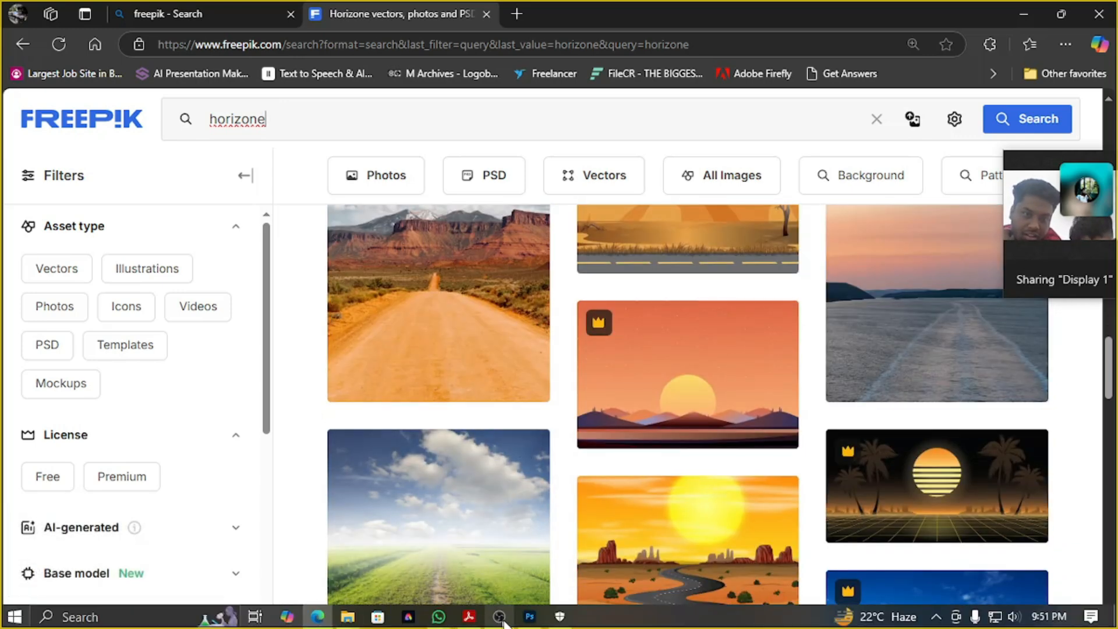
left_click(528, 617)
left_click(528, 617)
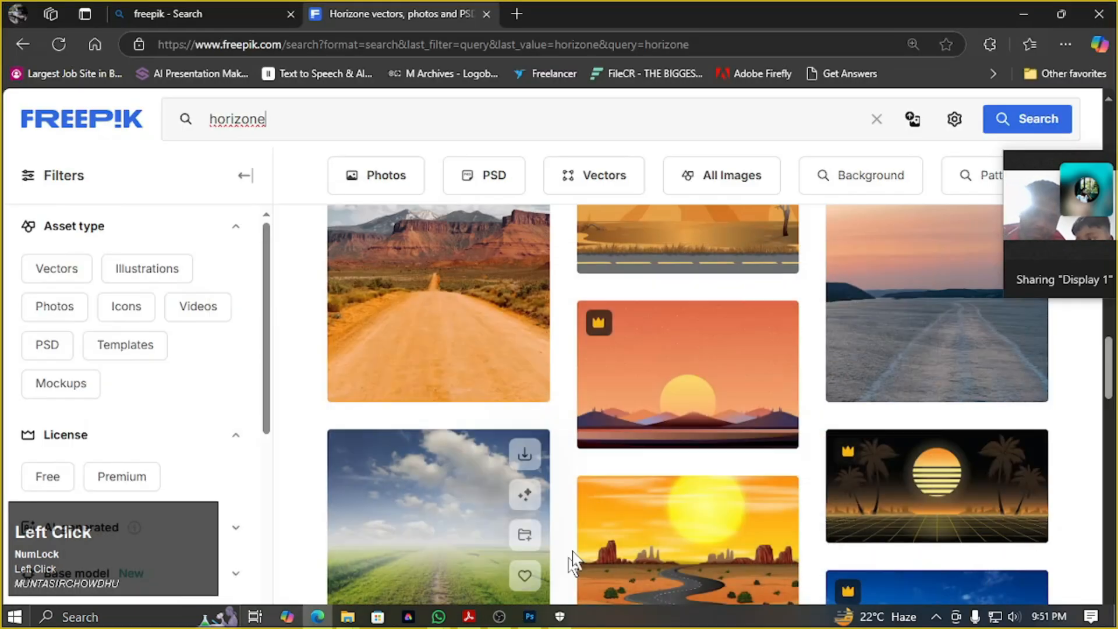
scroll(724, 424, "down", 5)
scroll(531, 388, "up", 2)
scroll(527, 387, "down", 7)
scroll(581, 391, "down", 5)
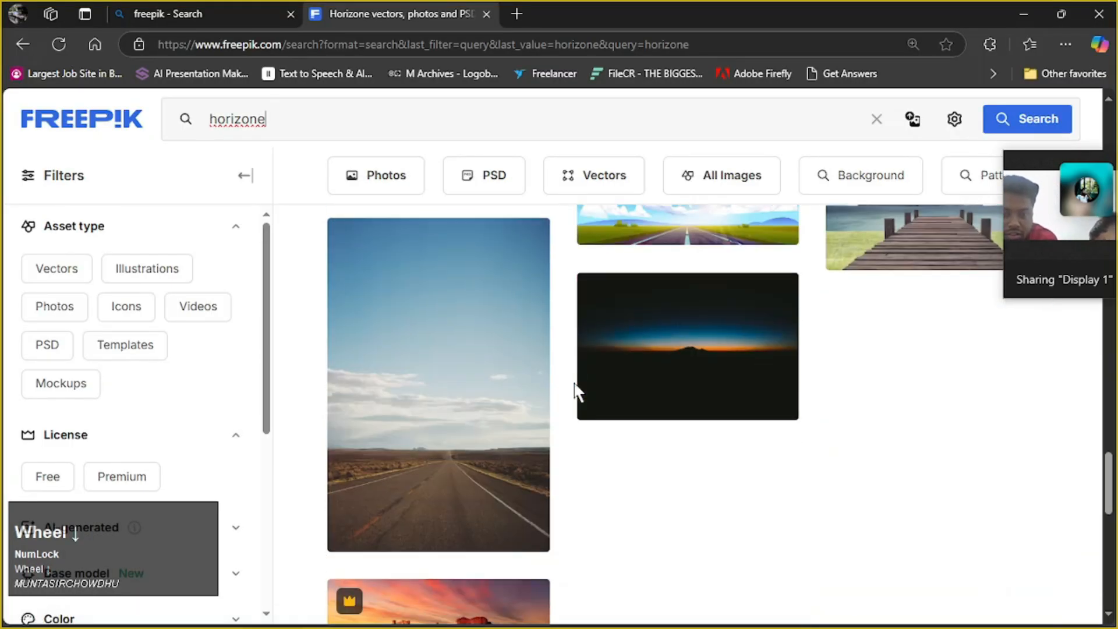
mouse_move(732, 340)
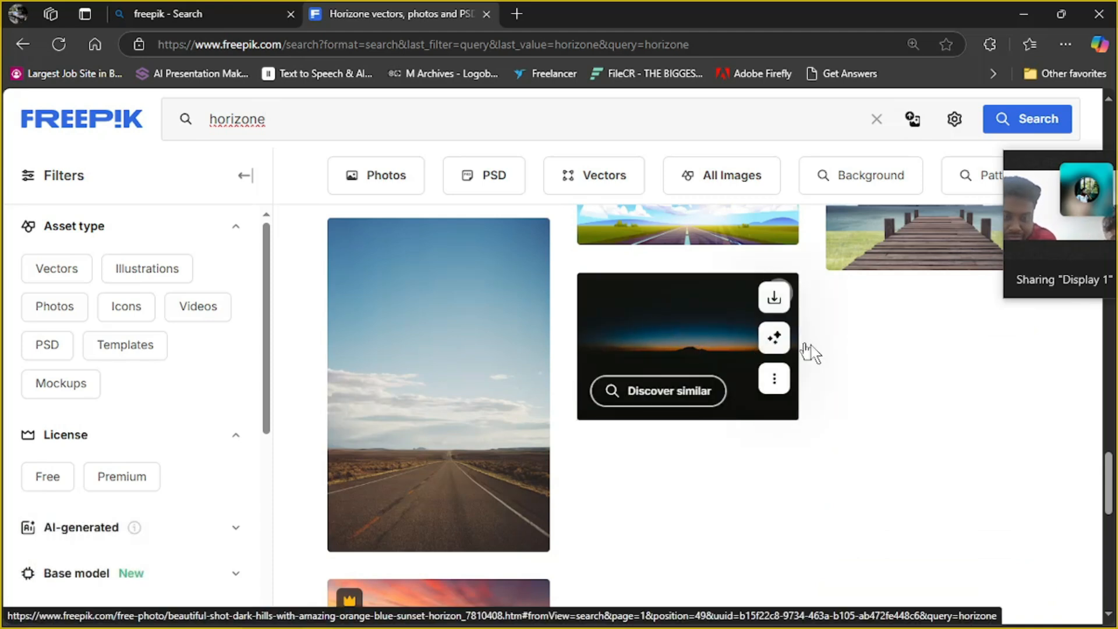
scroll(419, 442, "down", 5)
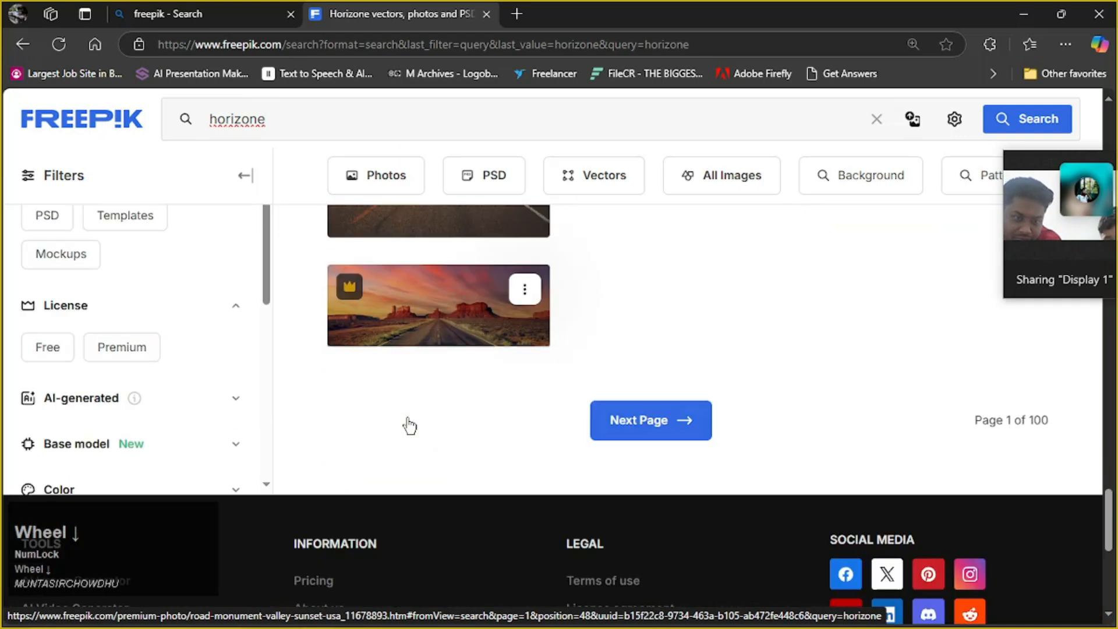
scroll(407, 425, "up", 10)
scroll(499, 410, "down", 8)
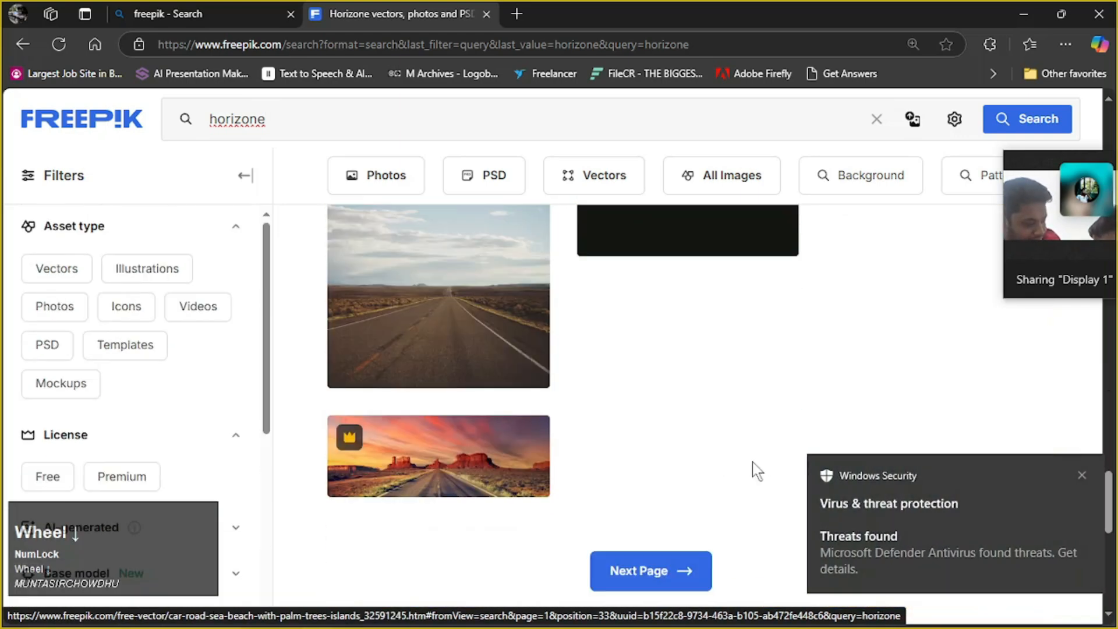
Go to the second page of "horizone" results and filter the images by the Free license
left_click(1082, 477)
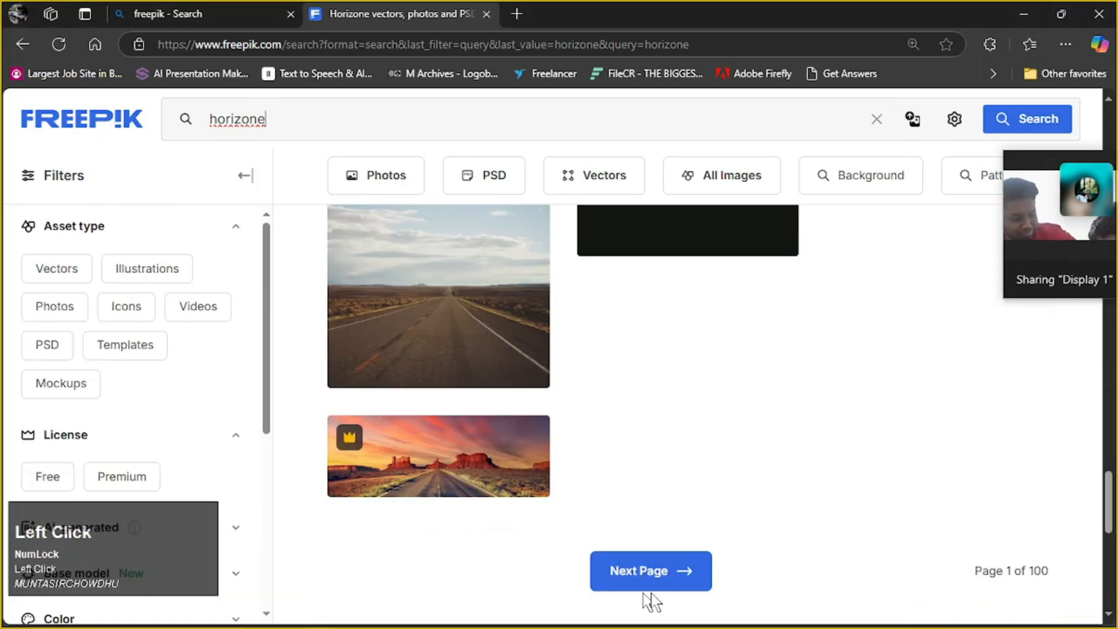
left_click(687, 573)
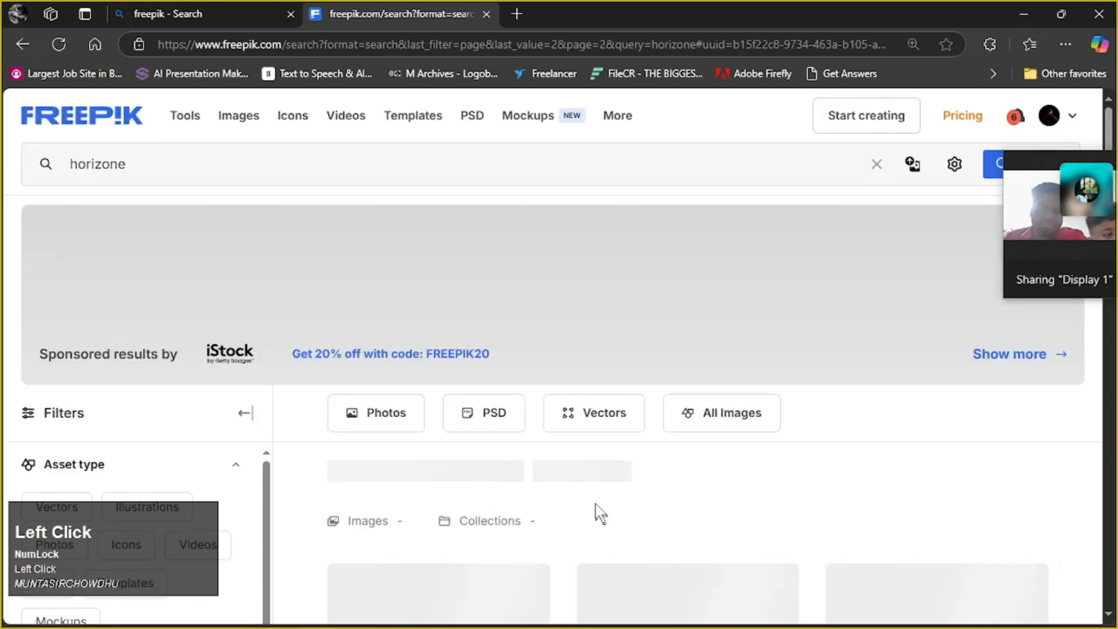
scroll(523, 447, "down", 6)
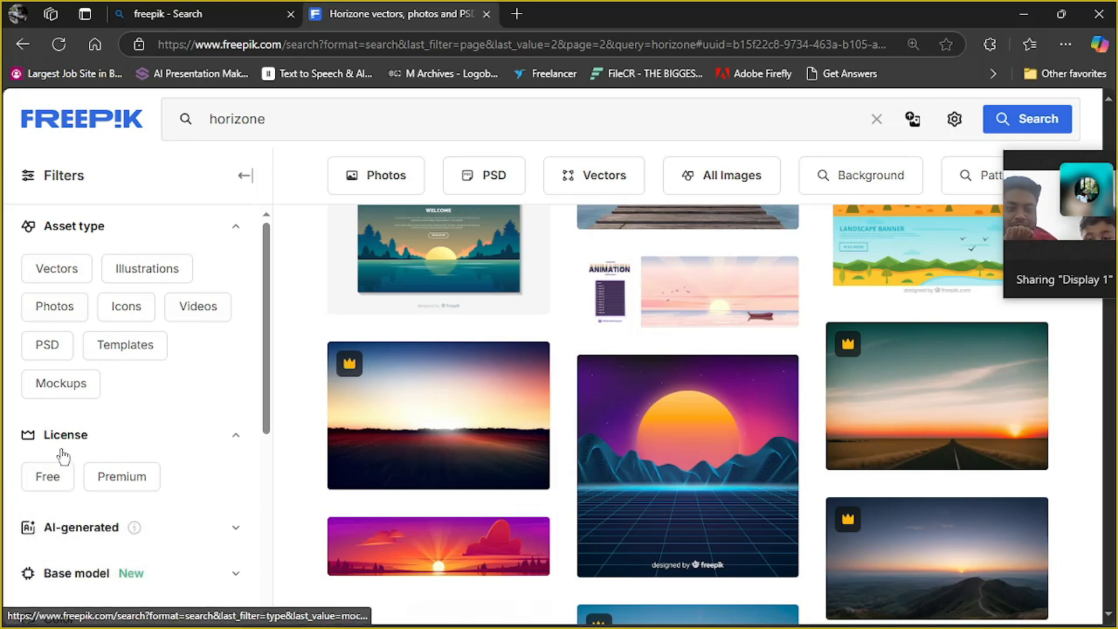
left_click(50, 475)
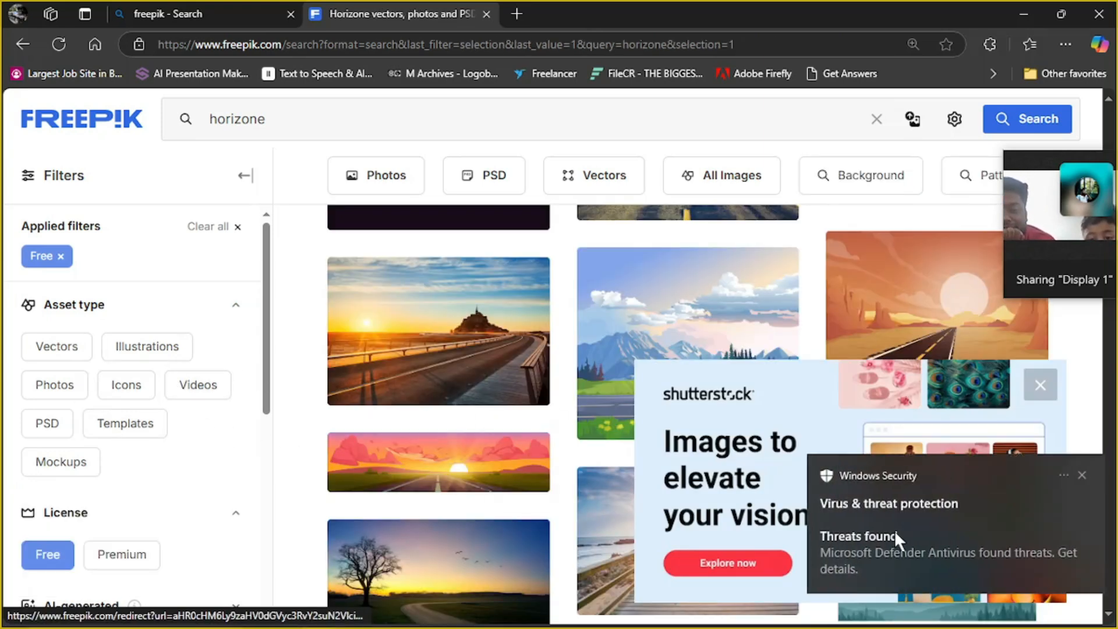
left_click(266, 479)
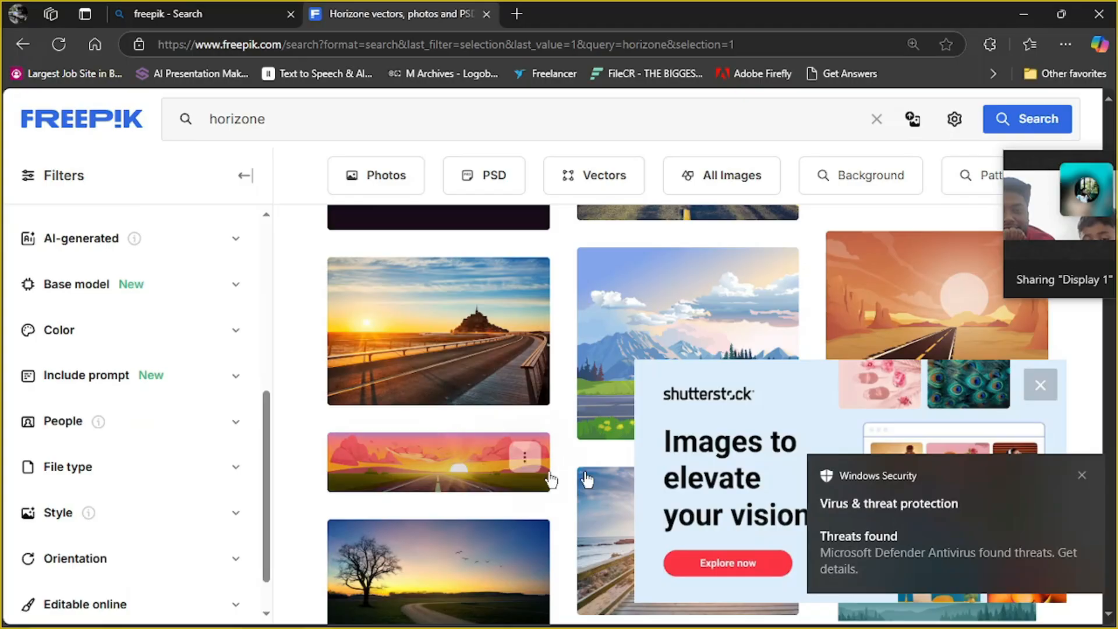
Switch to Windows Security and turn off virus protection in the Virus & threat protection settings
left_click(967, 533)
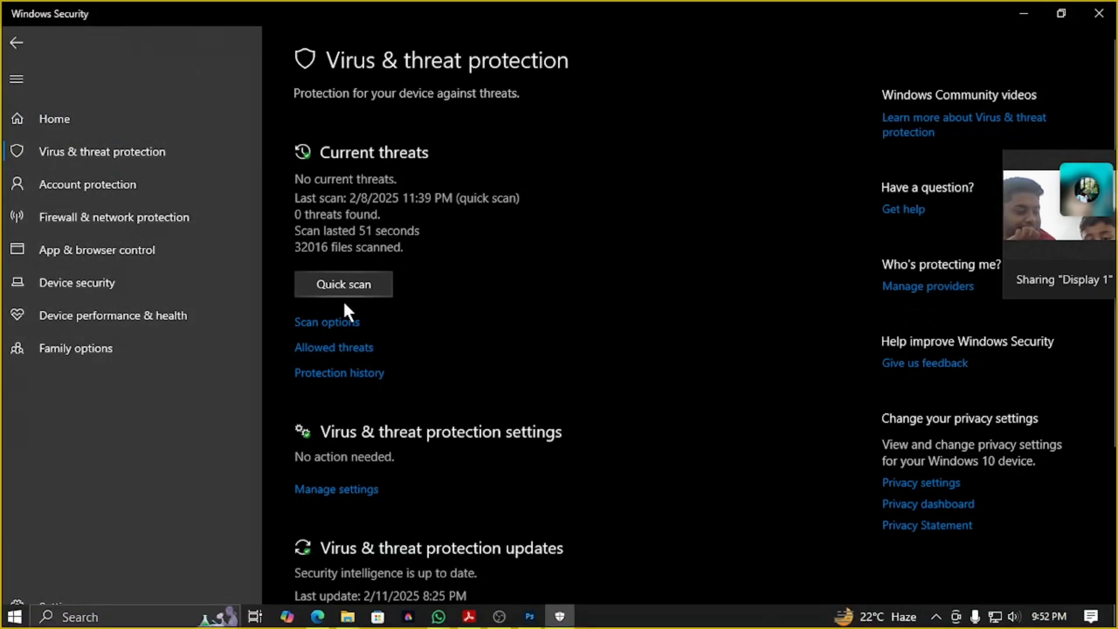
left_click(337, 493)
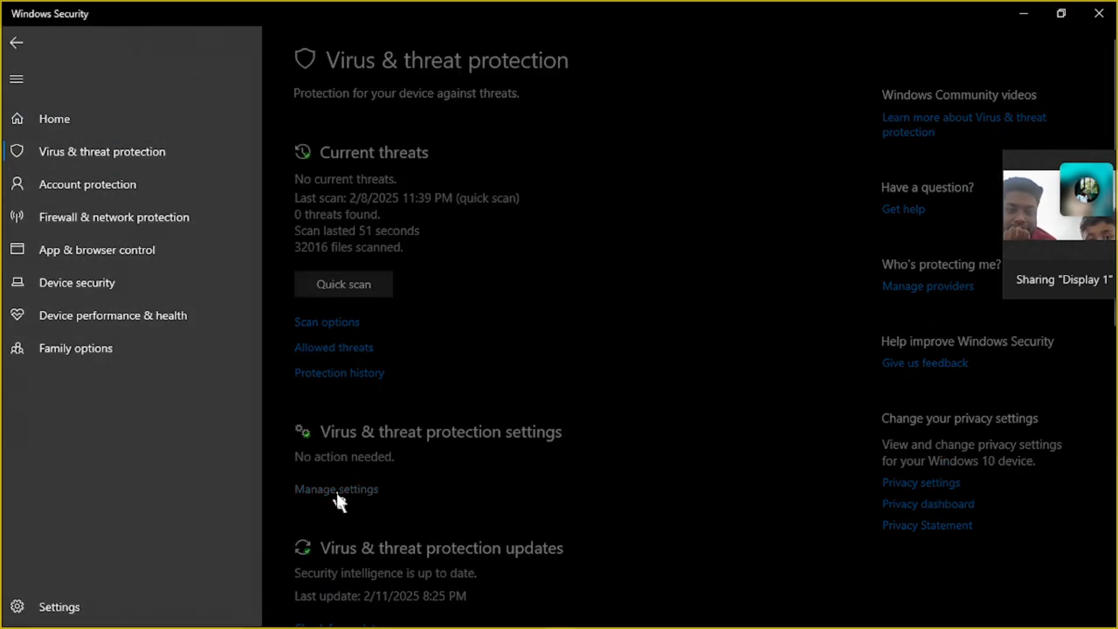
left_click(313, 258)
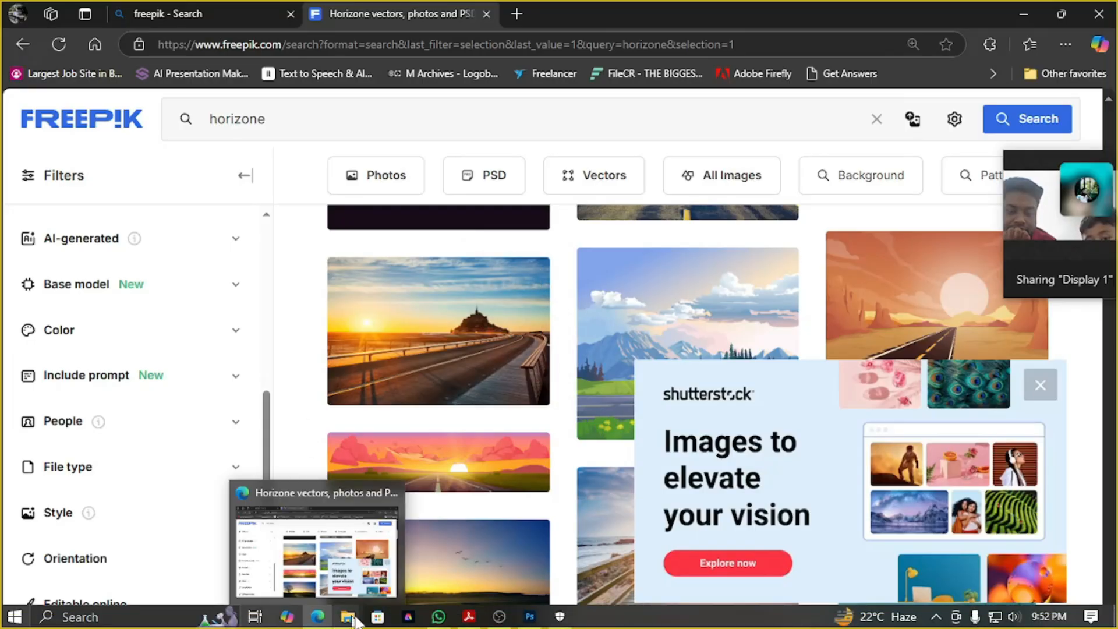
Check the contents of the extracted qipressportable folder on the desktop and delete that folder
mouse_move(532, 622)
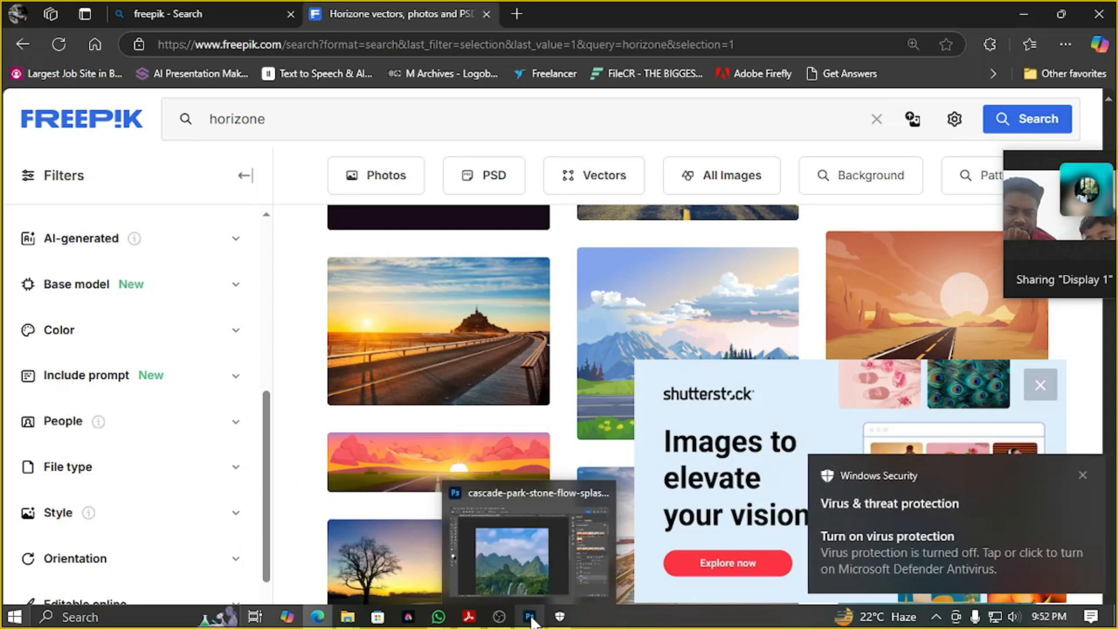
mouse_move(319, 622)
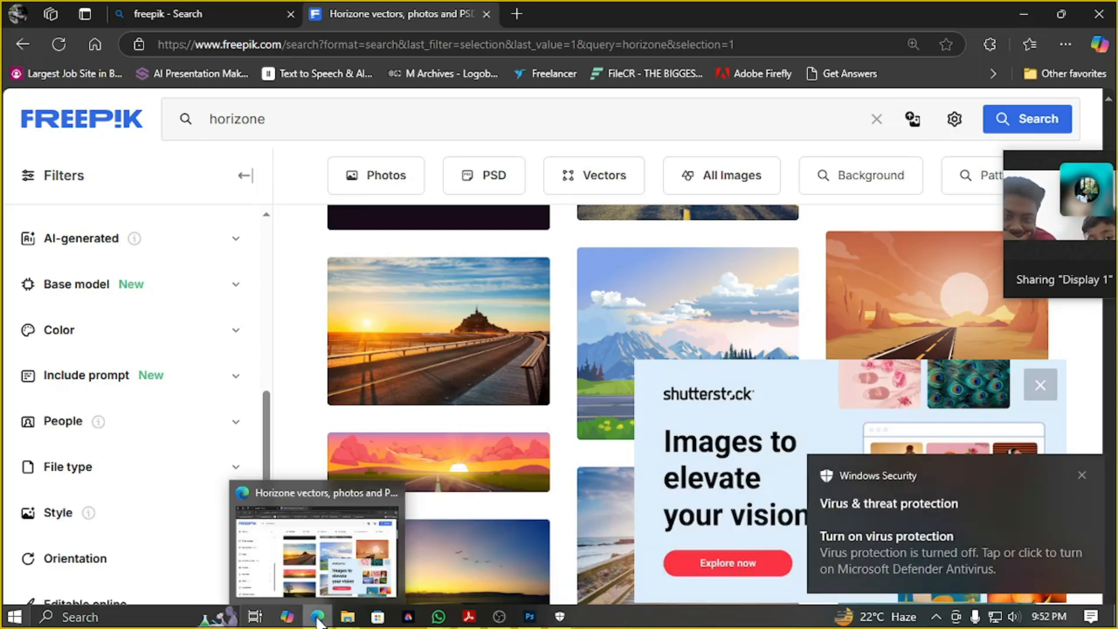
left_click(1020, 14)
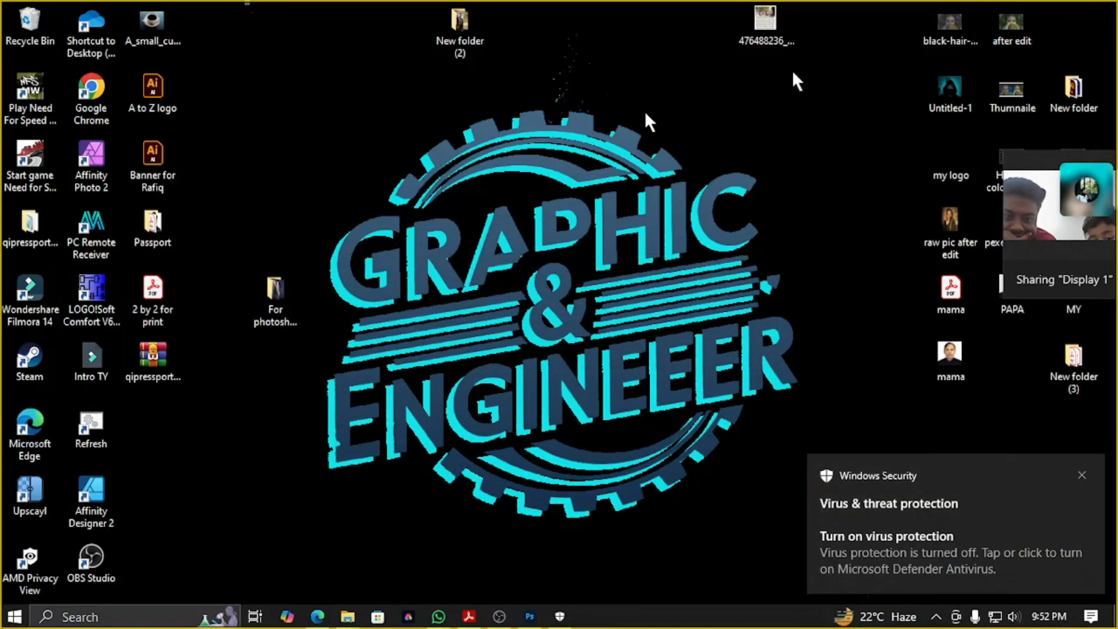
double_click(37, 235)
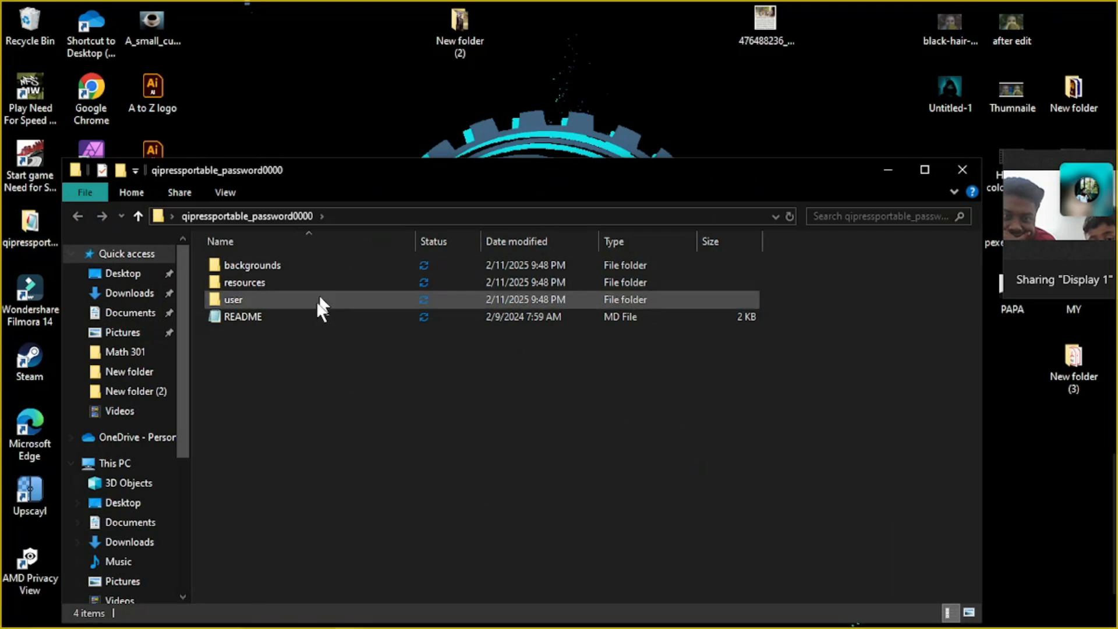
left_click(962, 170)
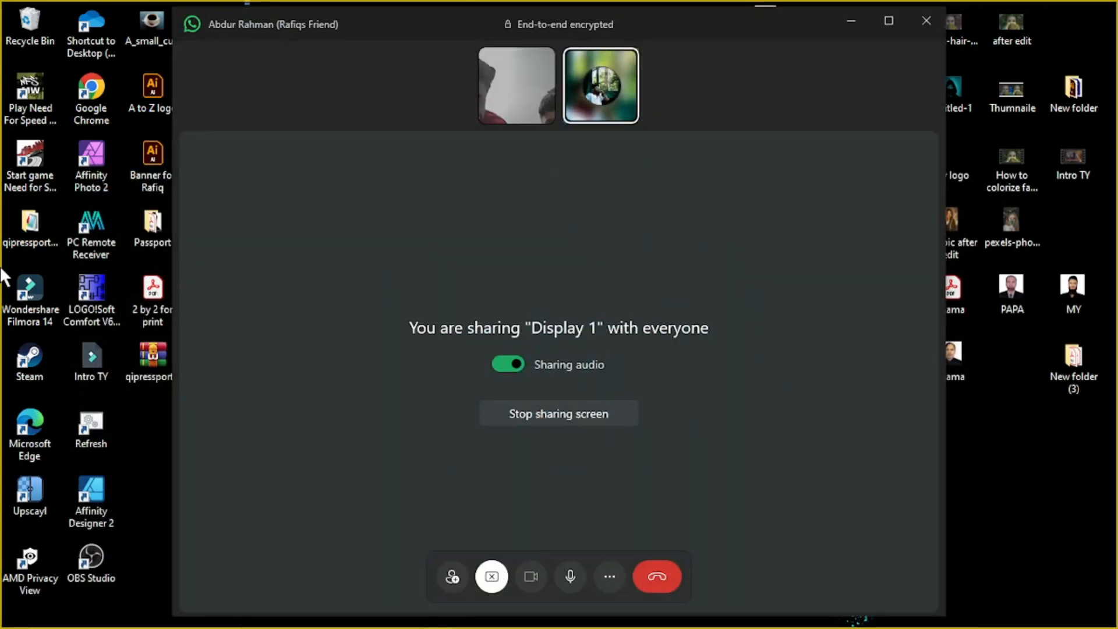
left_click(857, 23)
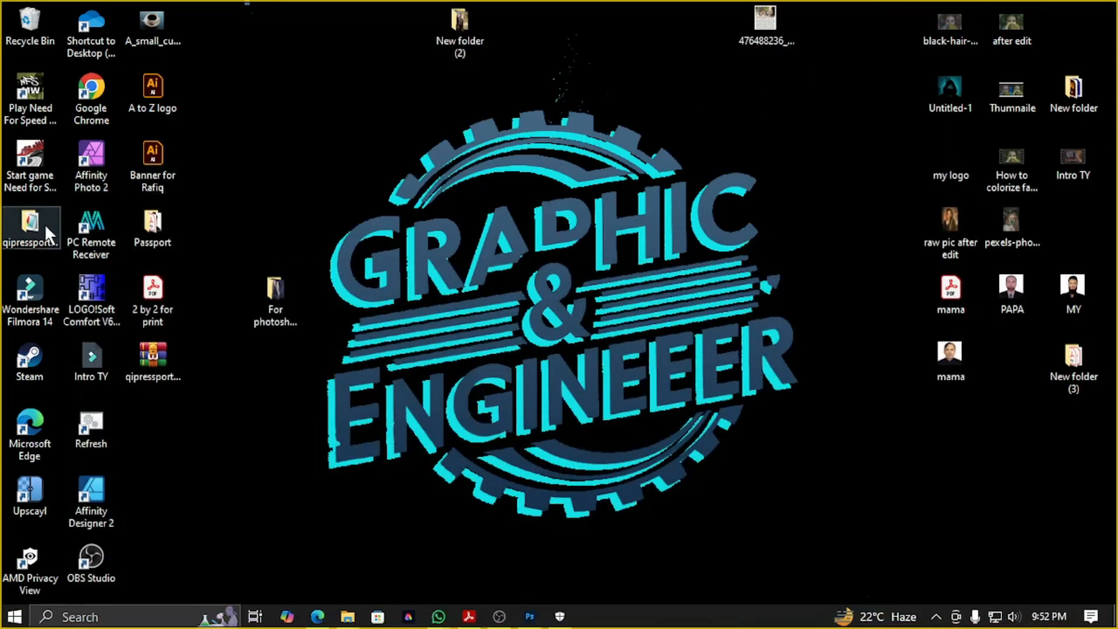
key("Delete")
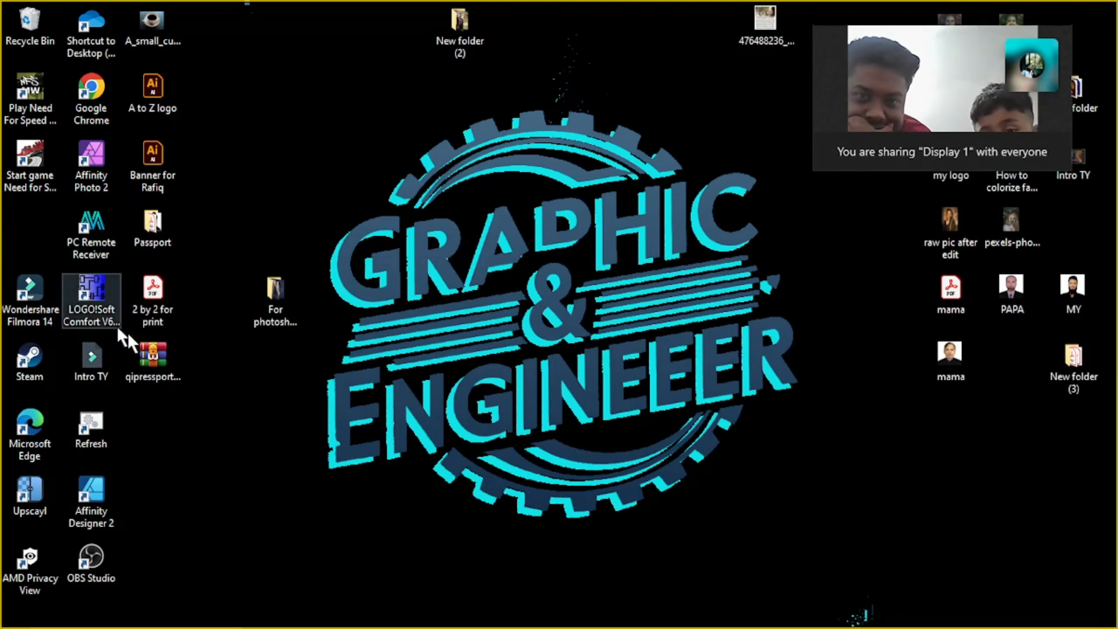
Extract the qipressportable archive with WinRAR into its own folder on the desktop, entering the archive password
right_click(173, 368)
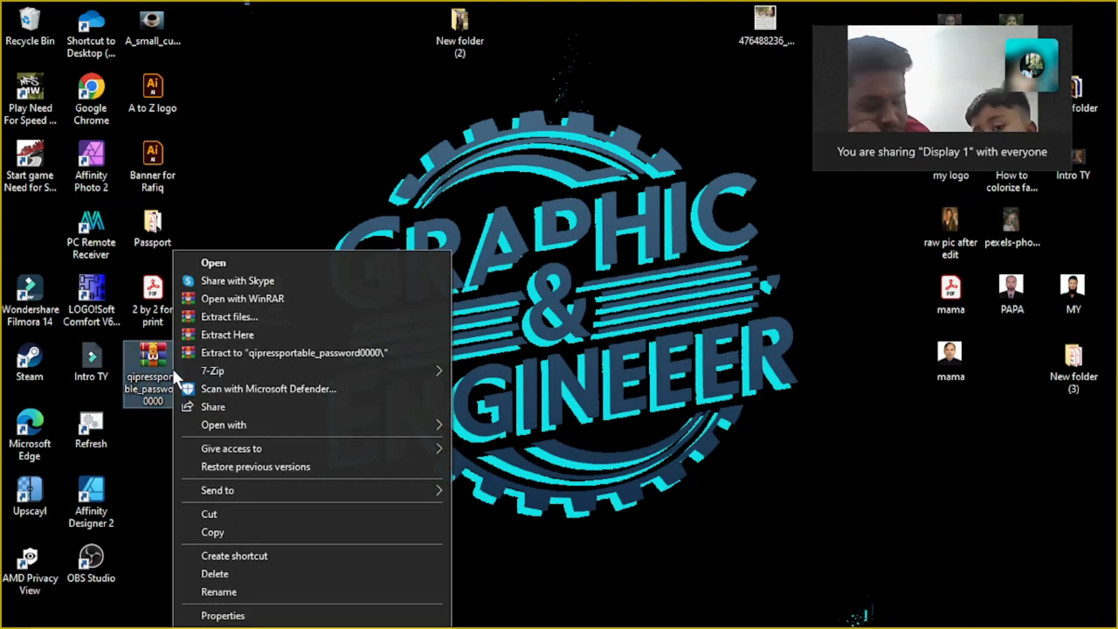
left_click(250, 314)
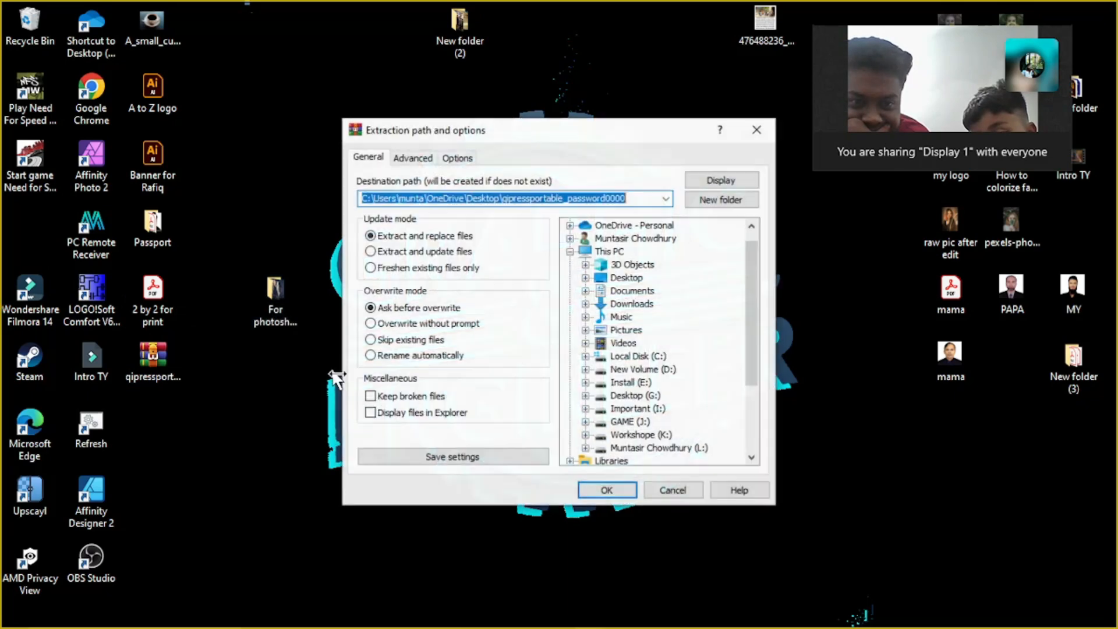
left_click(607, 491)
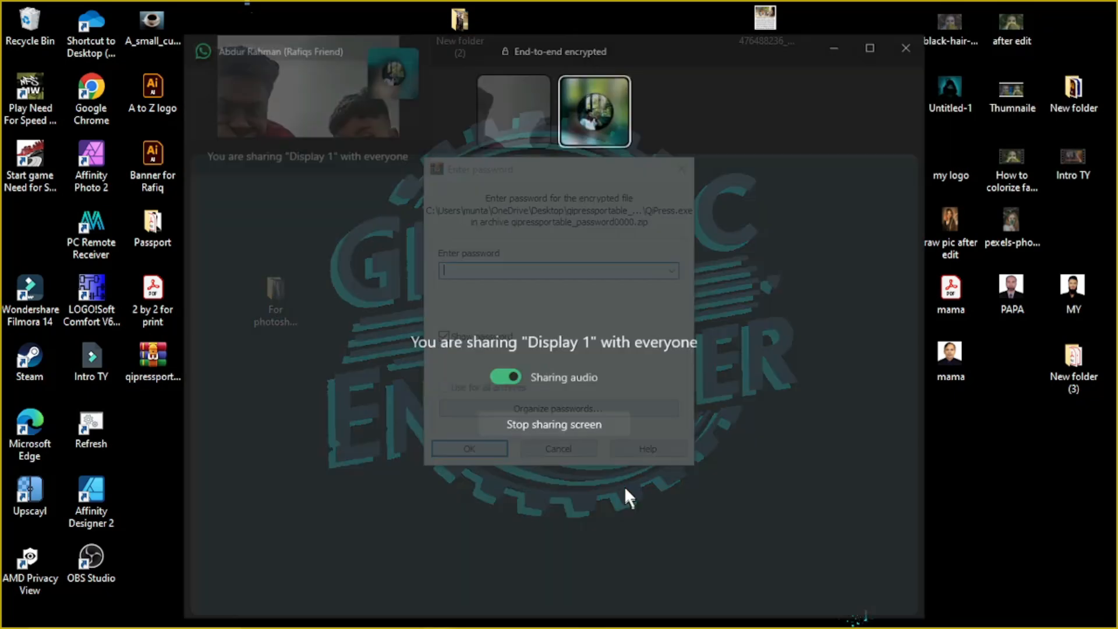
left_click(863, 19)
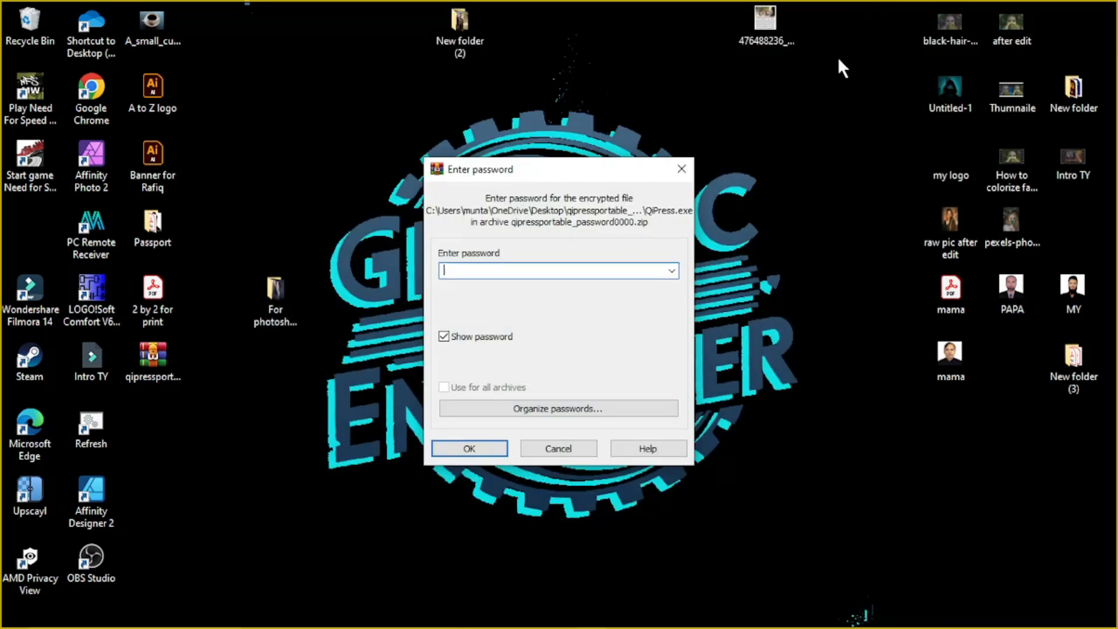
type("0000")
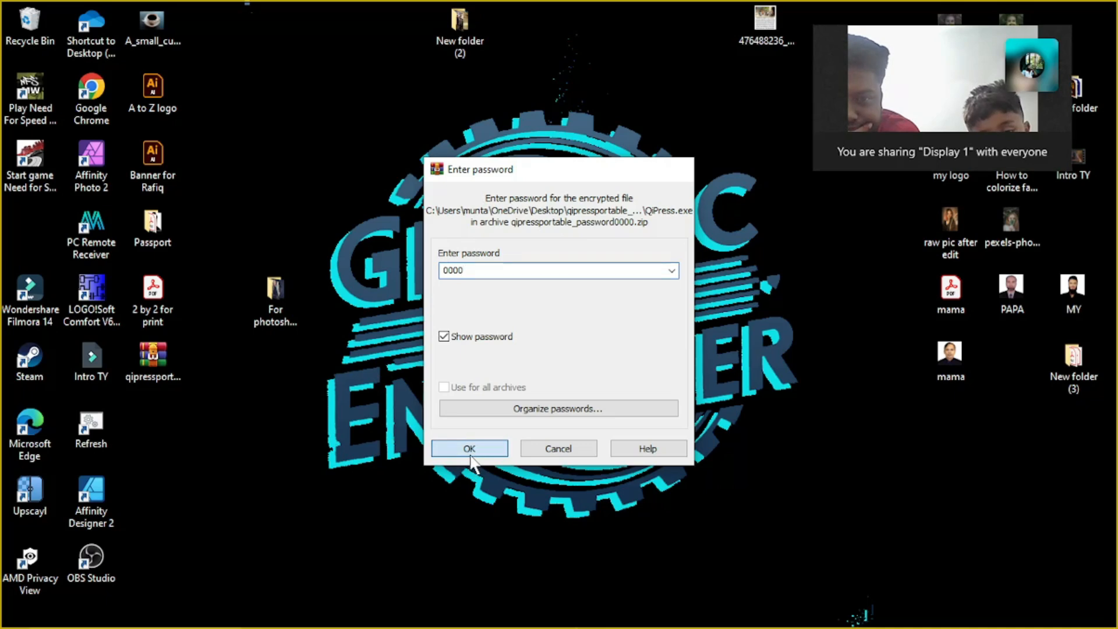
left_click(470, 451)
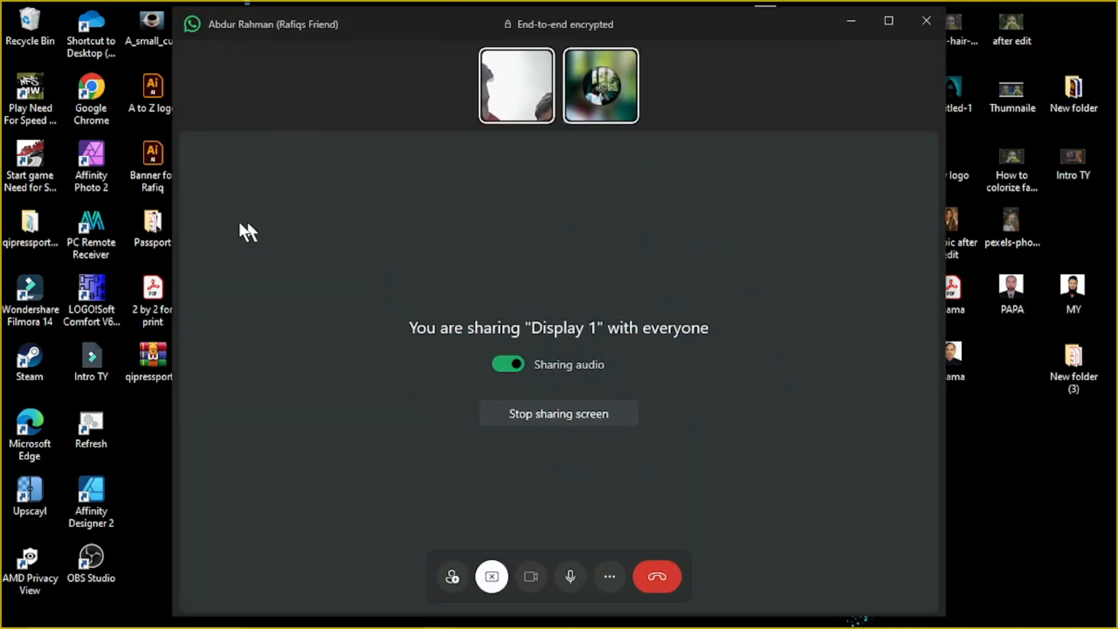
Try to run the QiPress application as administrator from the newly extracted qipressportable folder
double_click(16, 241)
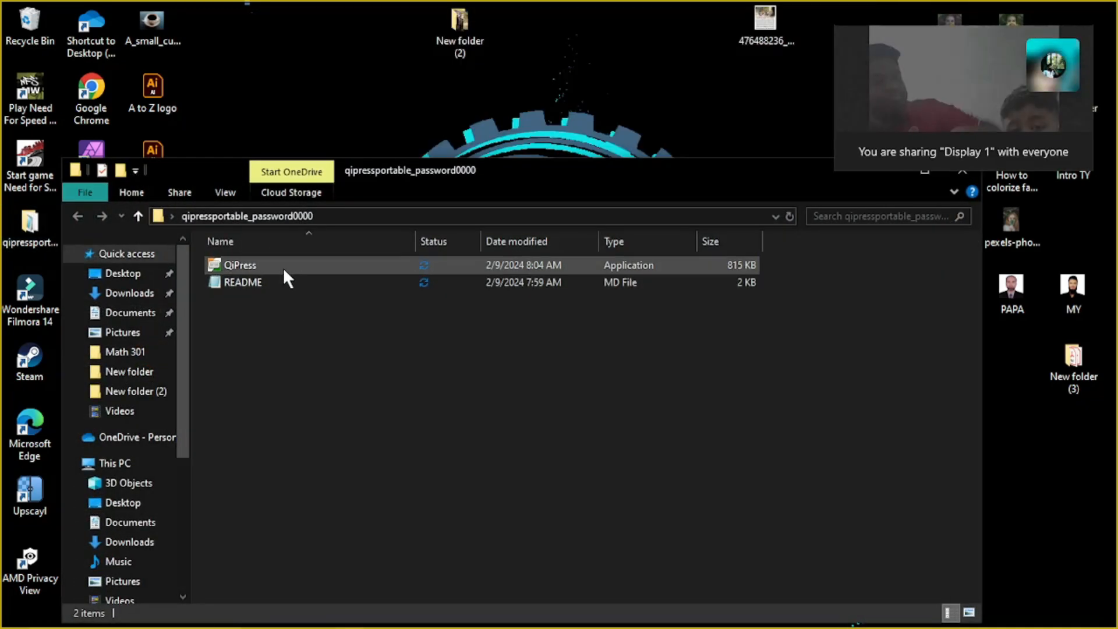
right_click(282, 266)
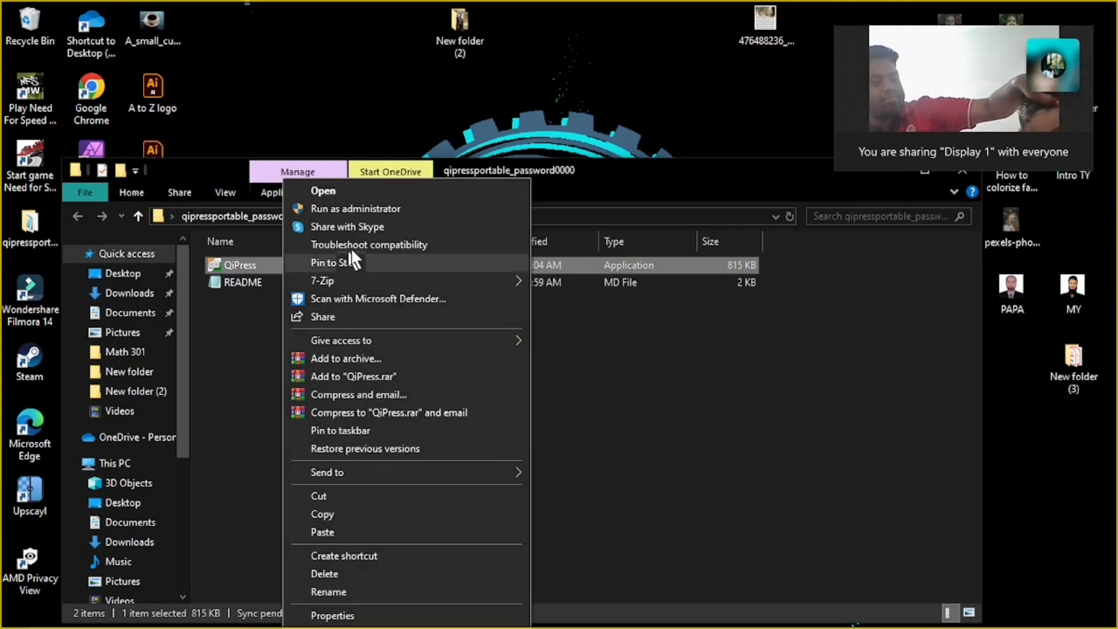
left_click(364, 208)
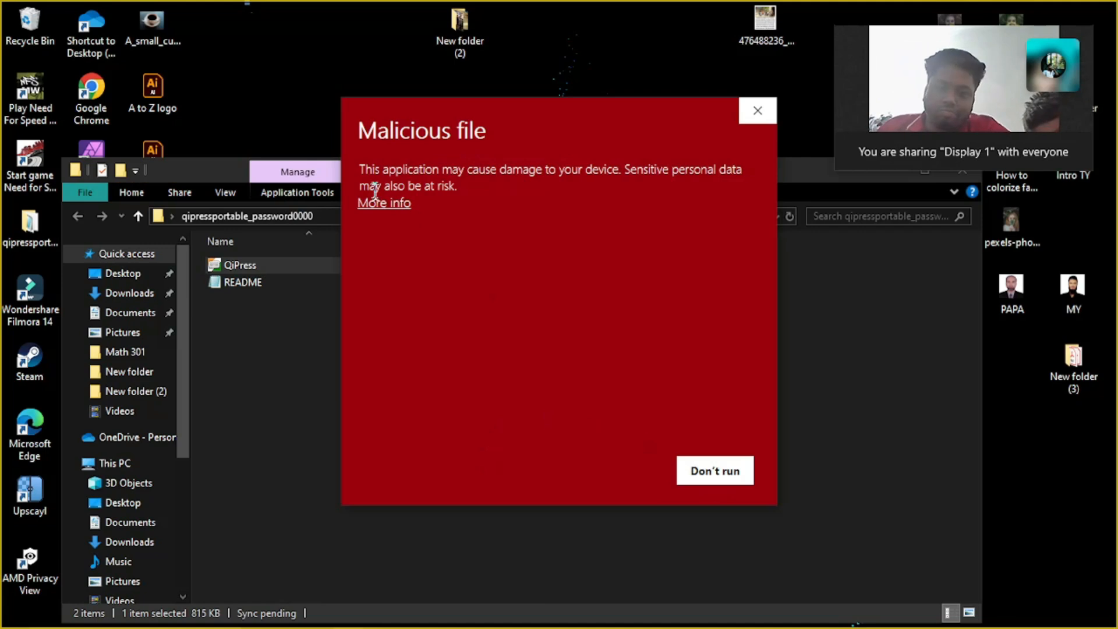
Run QiPress despite the Windows malware warning and accept the QiPress Lite license agreement
left_click(391, 204)
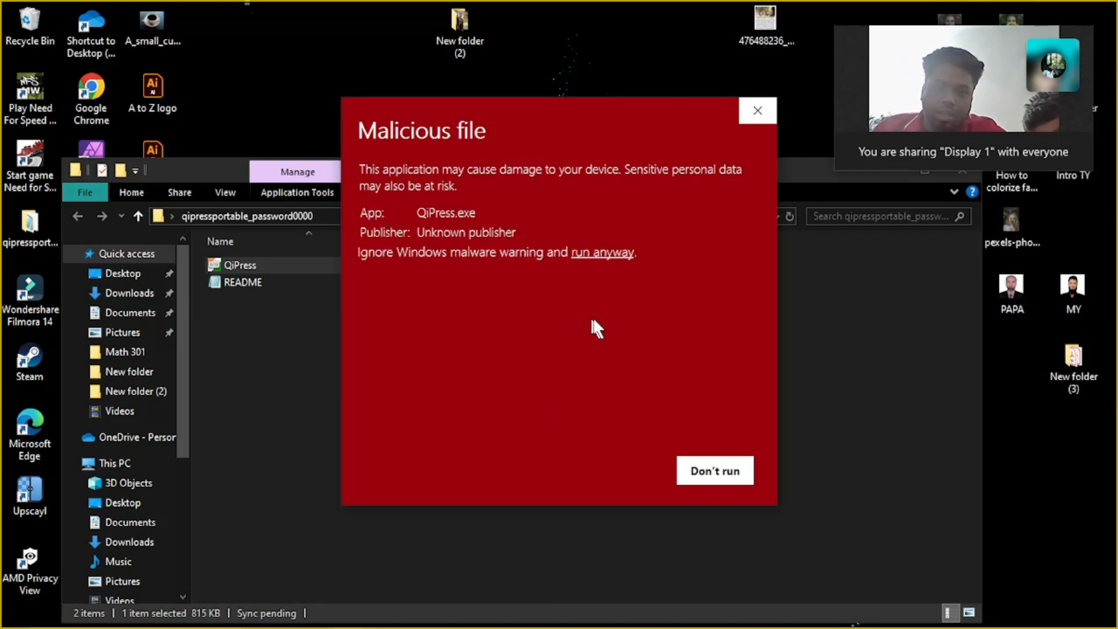
left_click(755, 112)
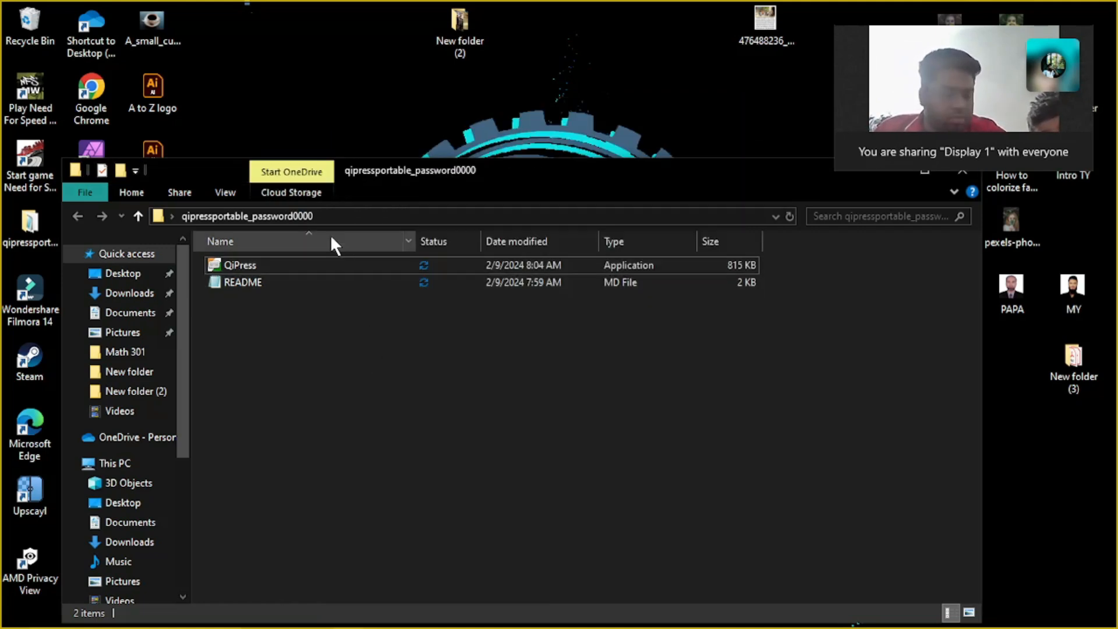
double_click(328, 267)
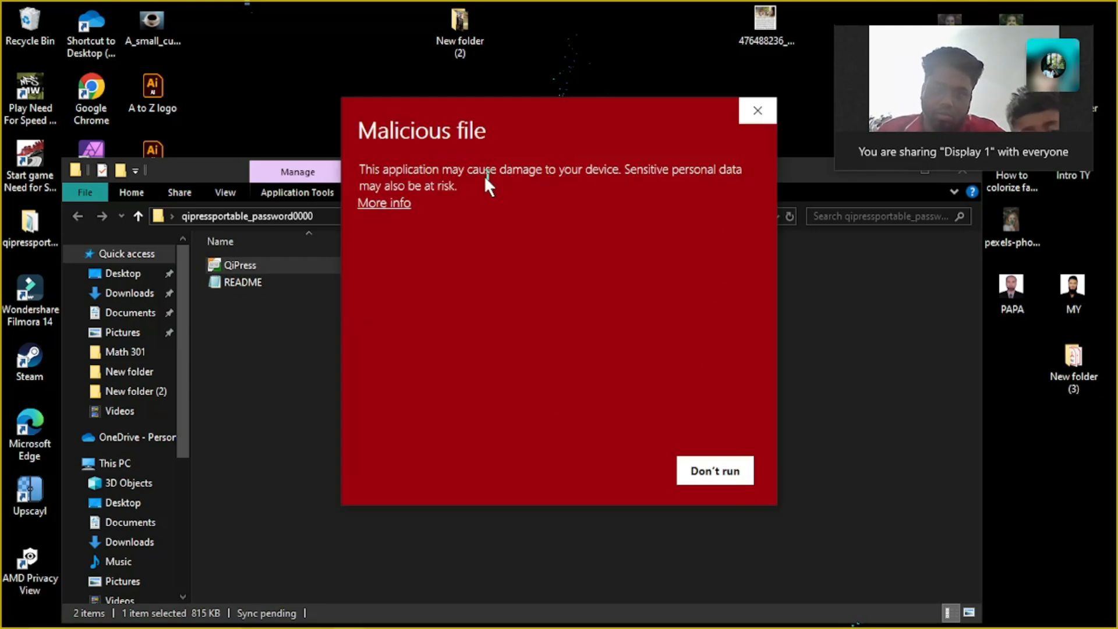
left_click(382, 205)
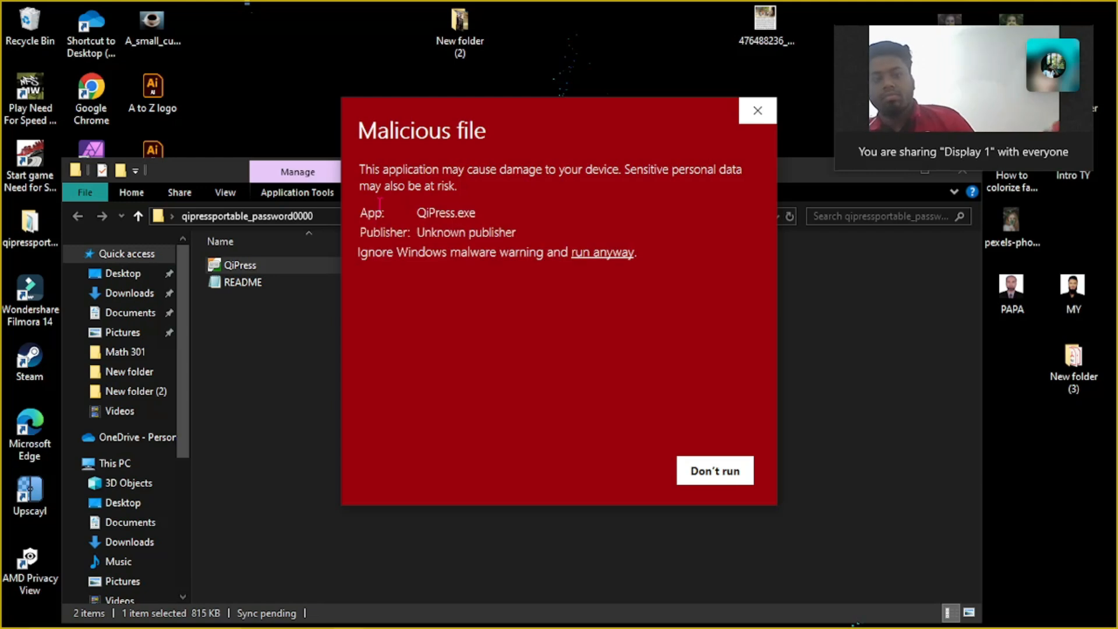
left_click(614, 259)
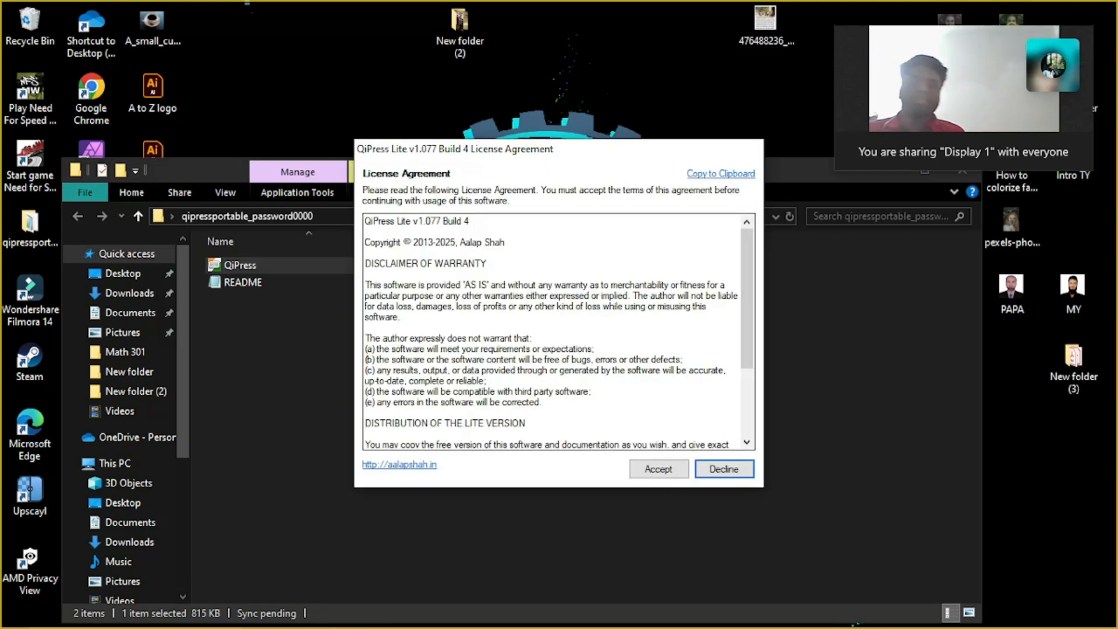
left_click(647, 469)
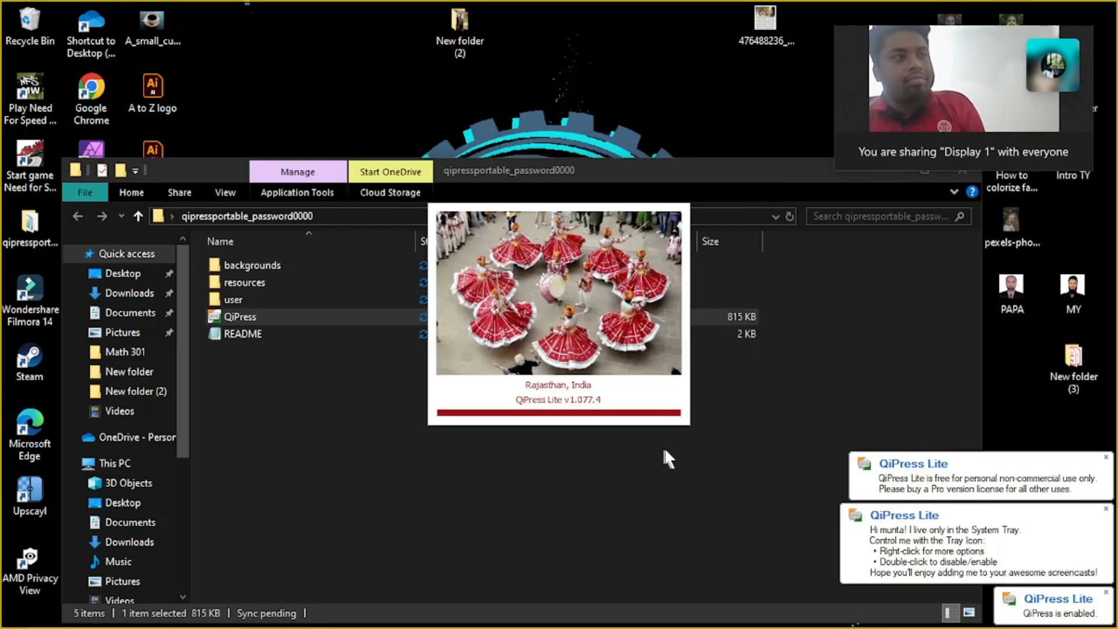
Dismiss the QiPress Lite startup notifications and splash image, and close the qipressportable_password0000 folder window
left_click(1109, 460)
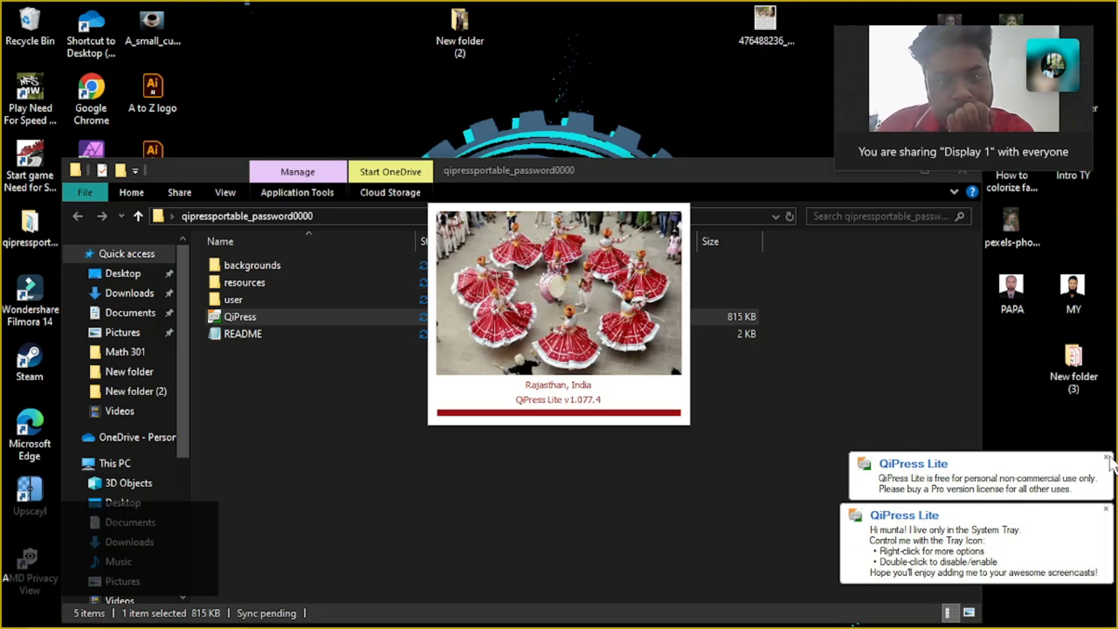
left_click(1102, 511)
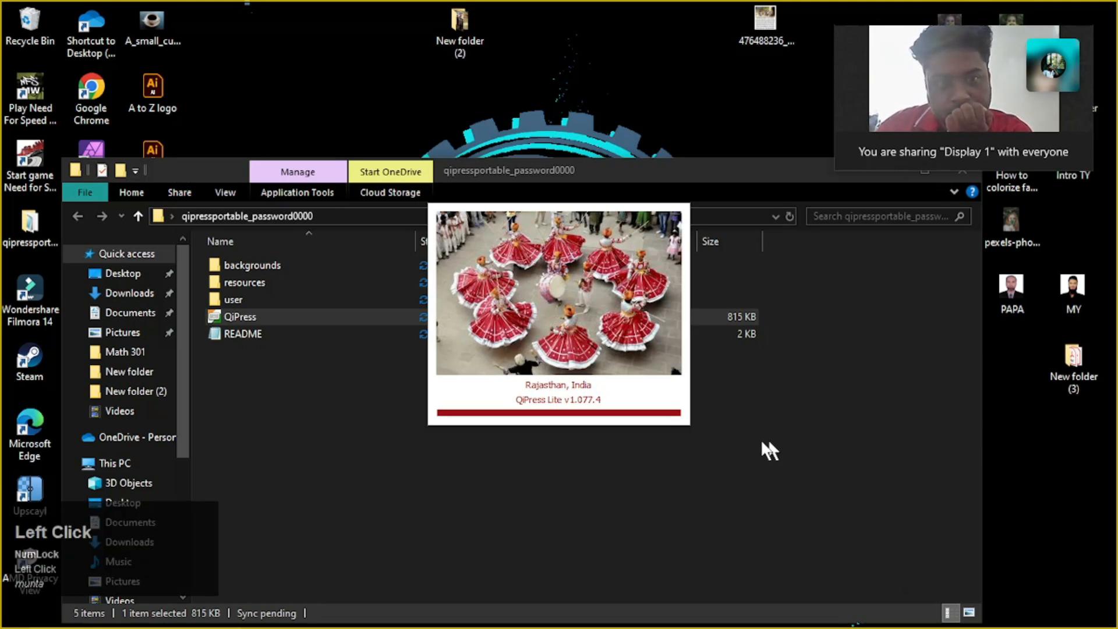
left_click(447, 548)
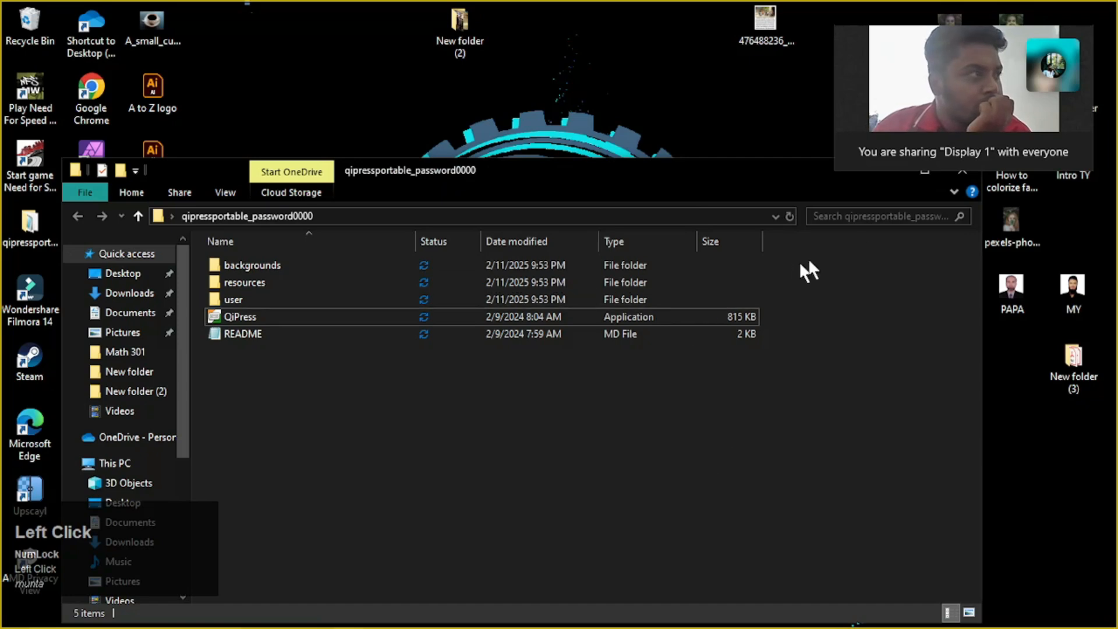
left_click_drag(749, 175, 725, 215)
left_click(936, 211)
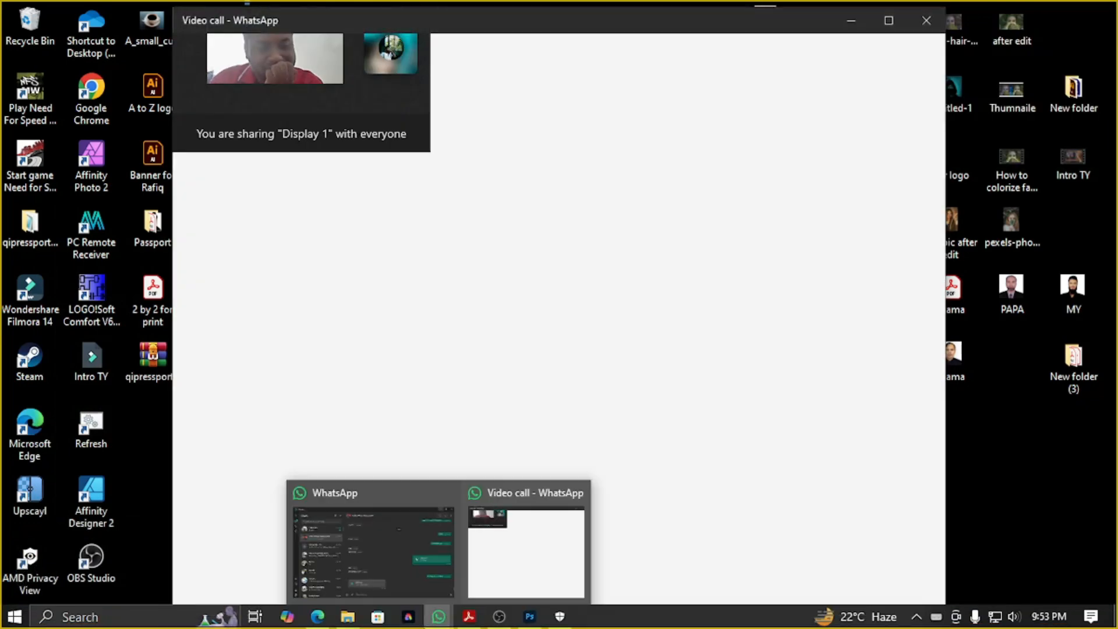
Switch to Microsoft Edge, filter the free Freepik horizone results to Photos and look through them
left_click(527, 548)
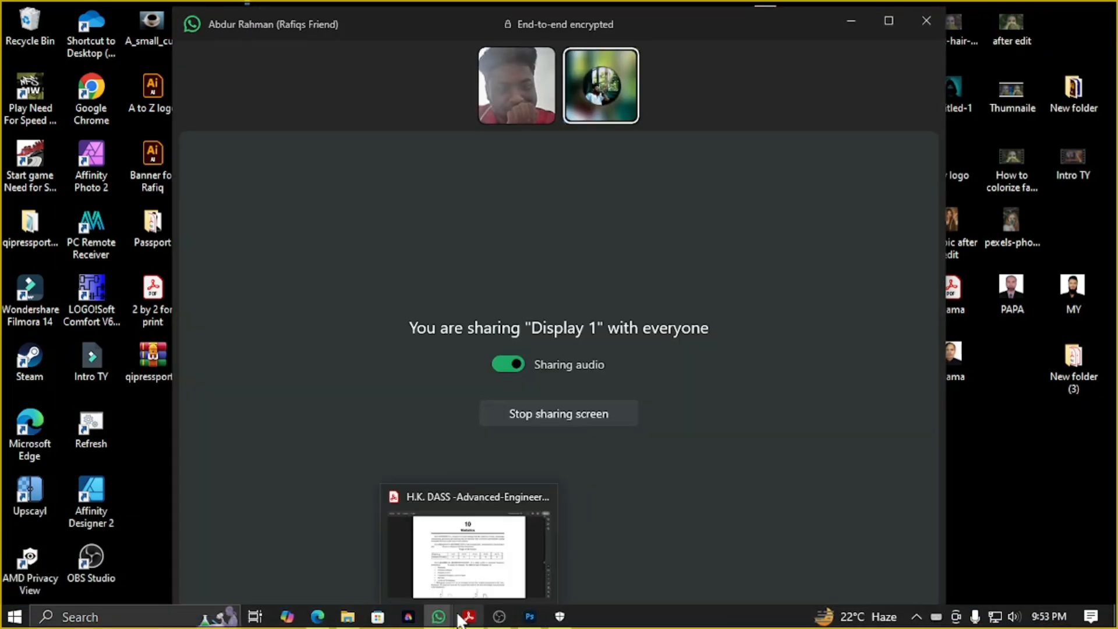
left_click(847, 20)
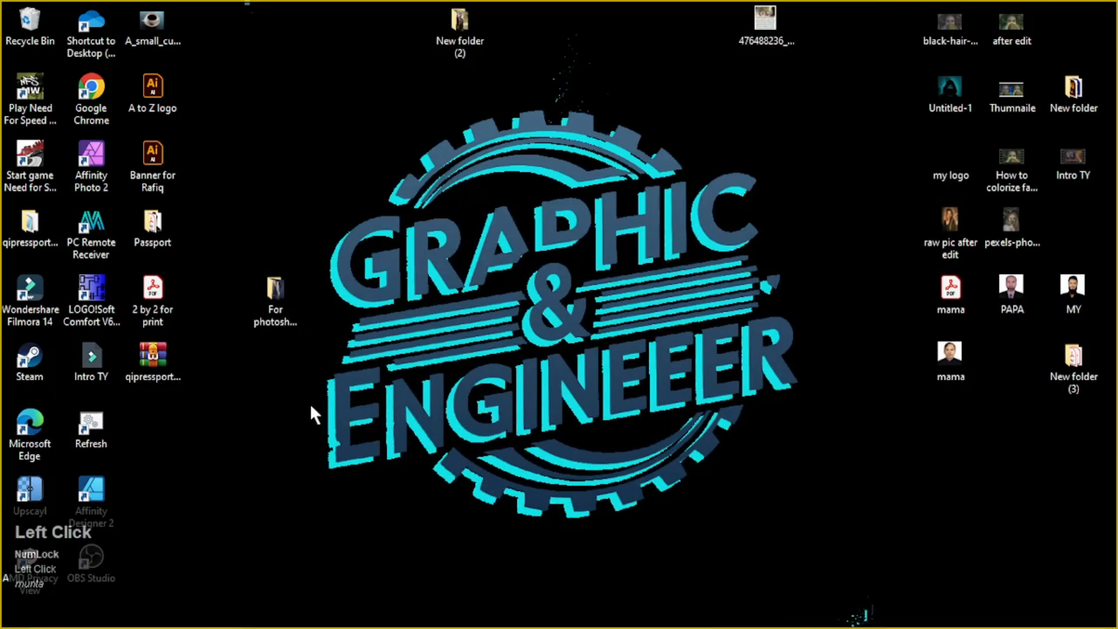
left_click(320, 618)
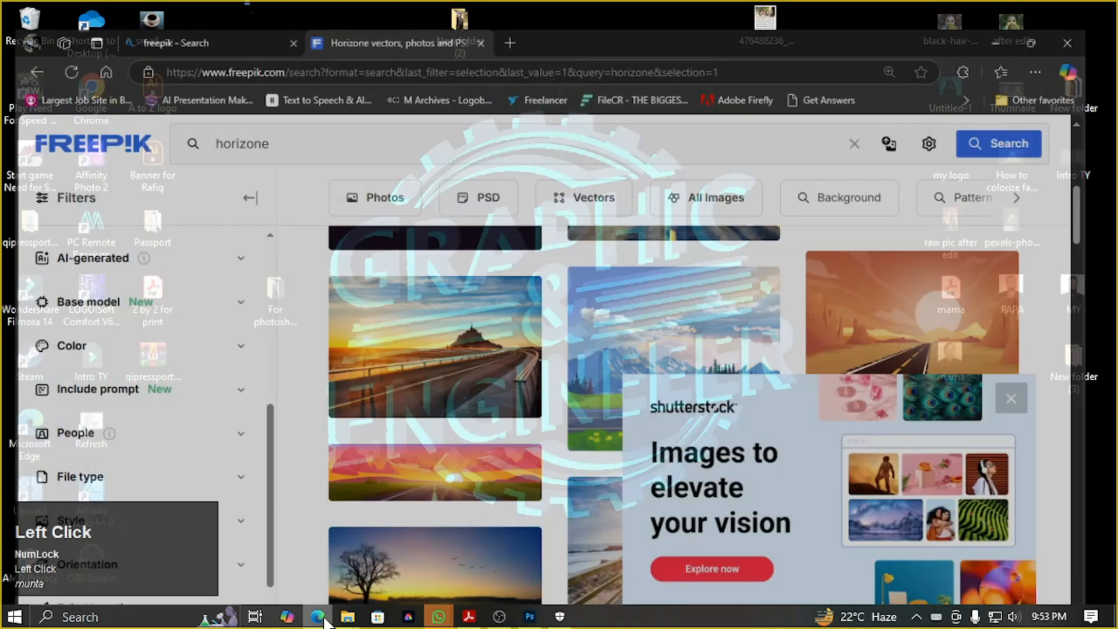
scroll(443, 349, "down", 6)
scroll(5, 355, "up", 2)
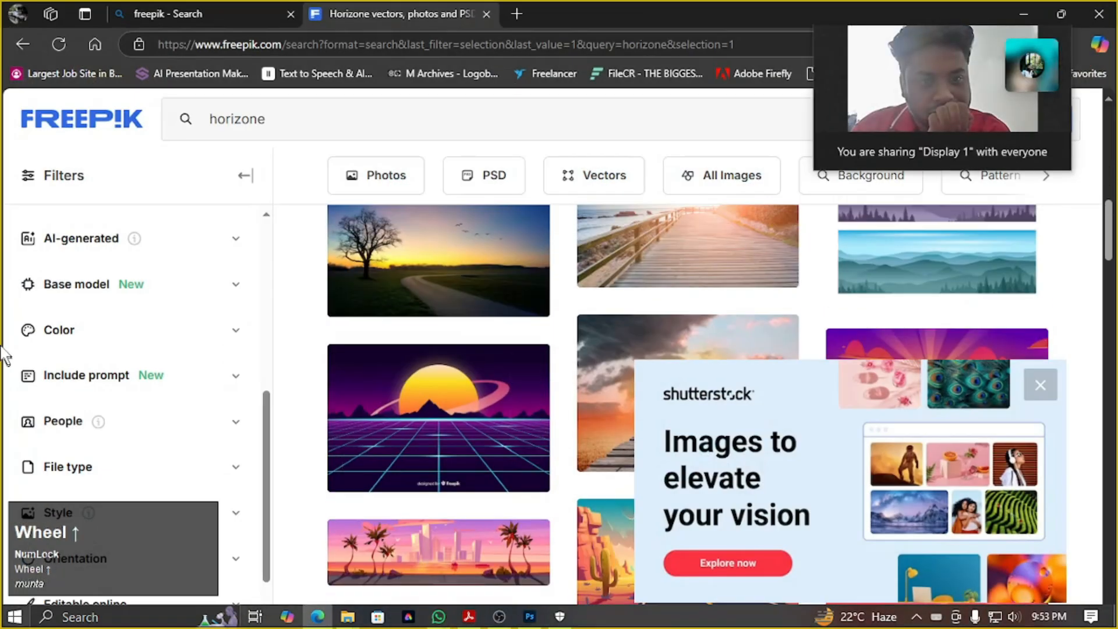
scroll(147, 345, "up", 5)
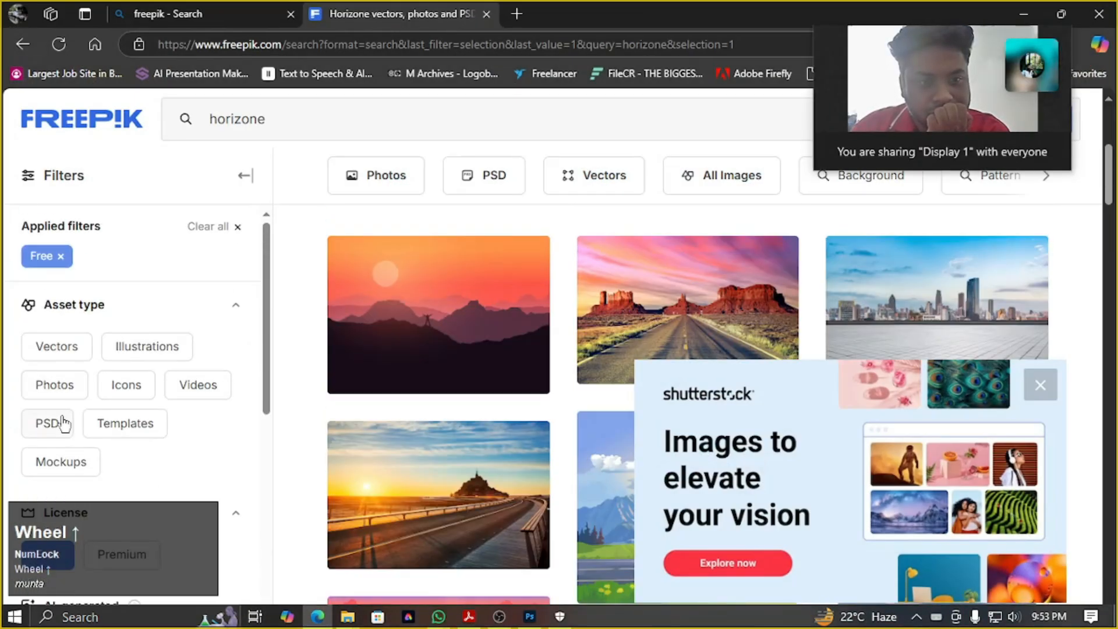
left_click(64, 393)
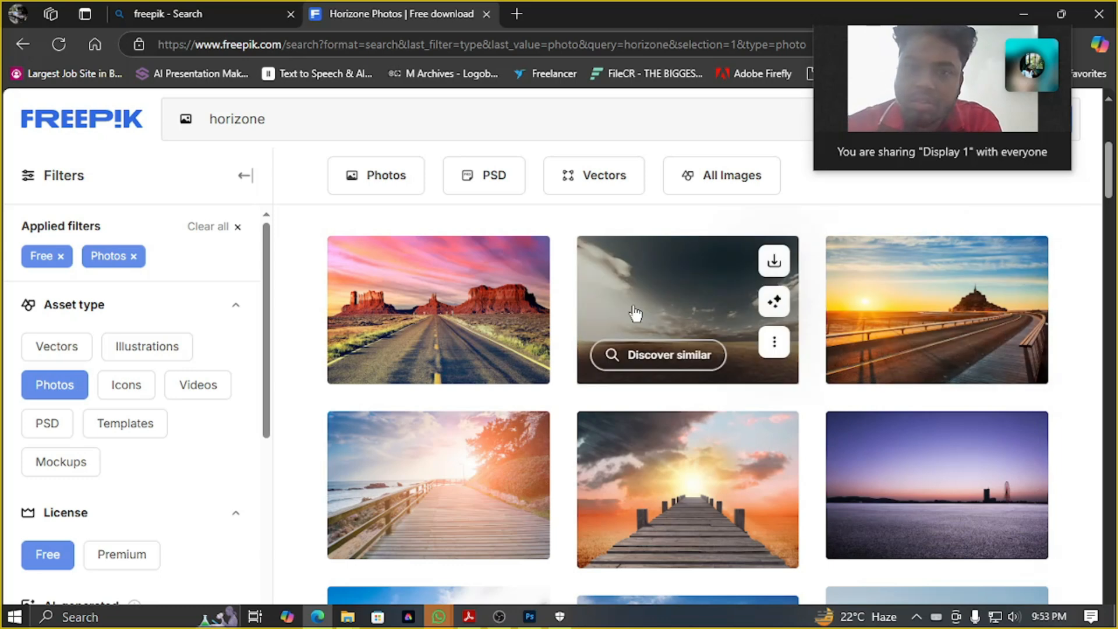
scroll(476, 310, "down", 5)
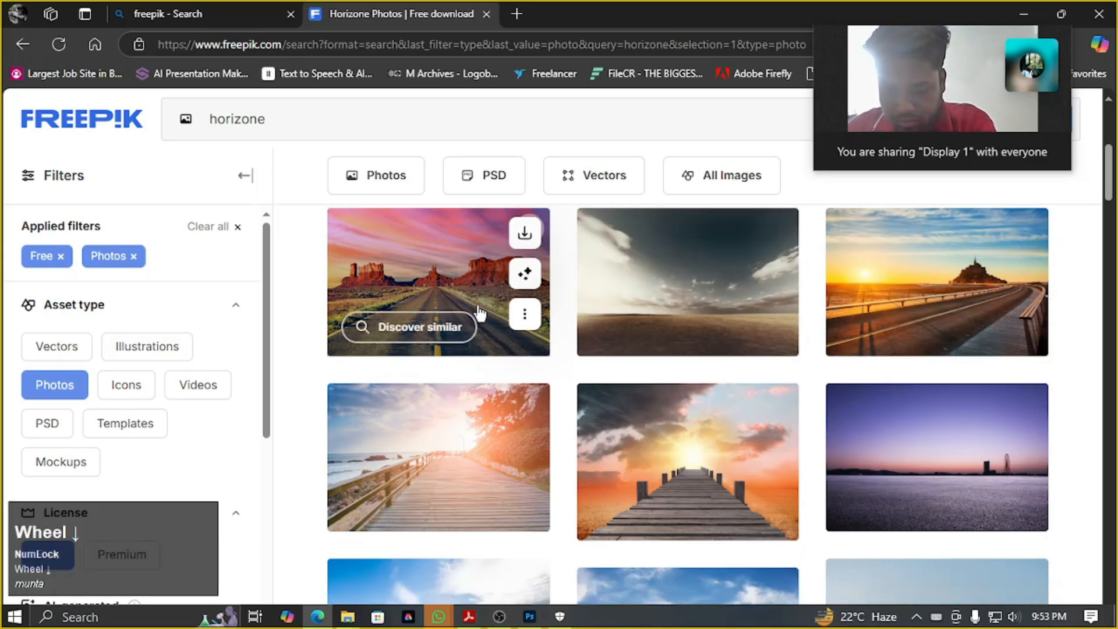
scroll(480, 313, "down", 3)
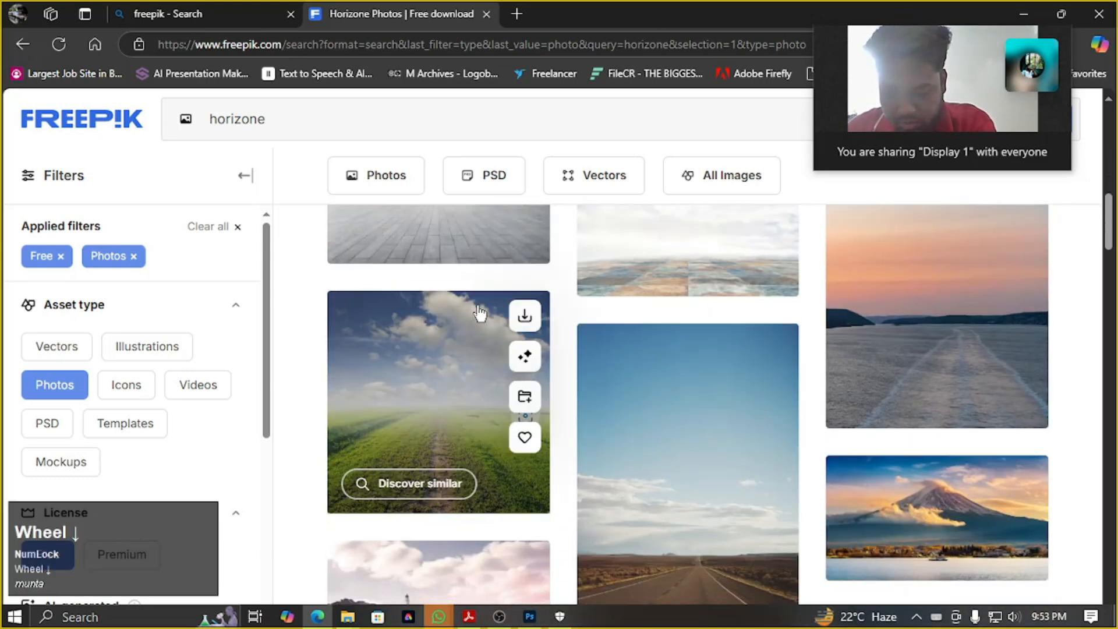
scroll(480, 313, "down", 5)
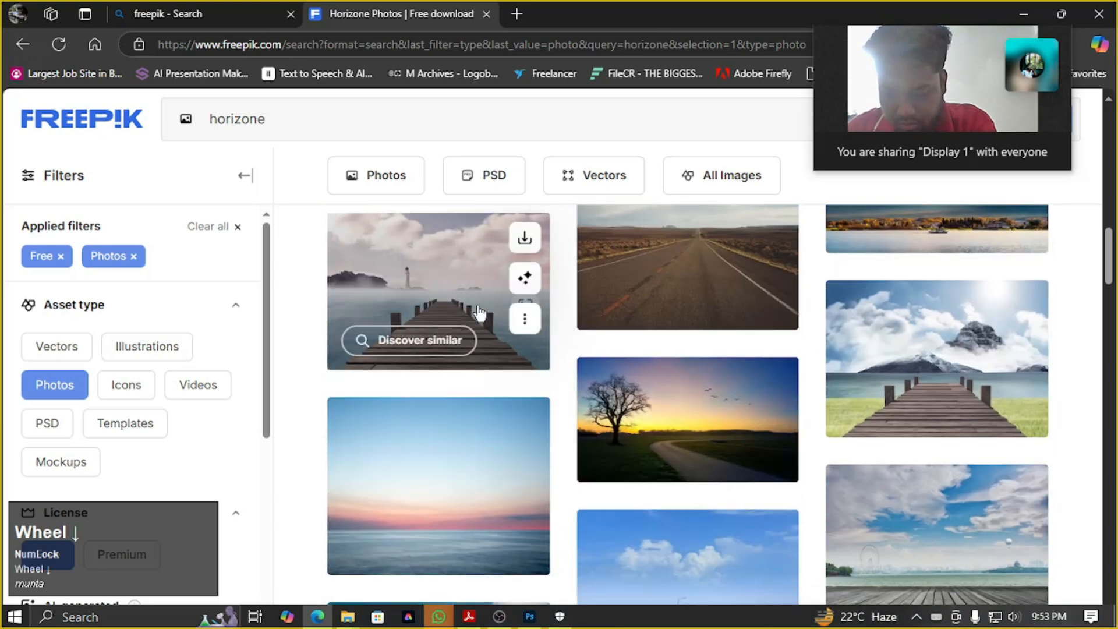
scroll(479, 314, "down", 3)
scroll(480, 315, "up", 3)
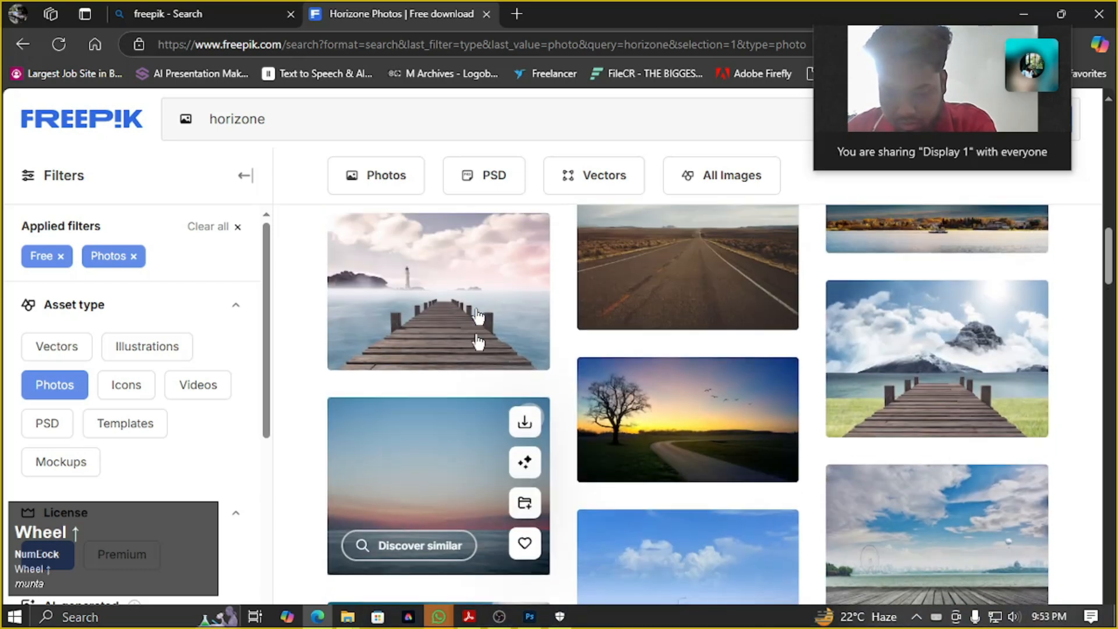
left_click(444, 622)
left_click(463, 564)
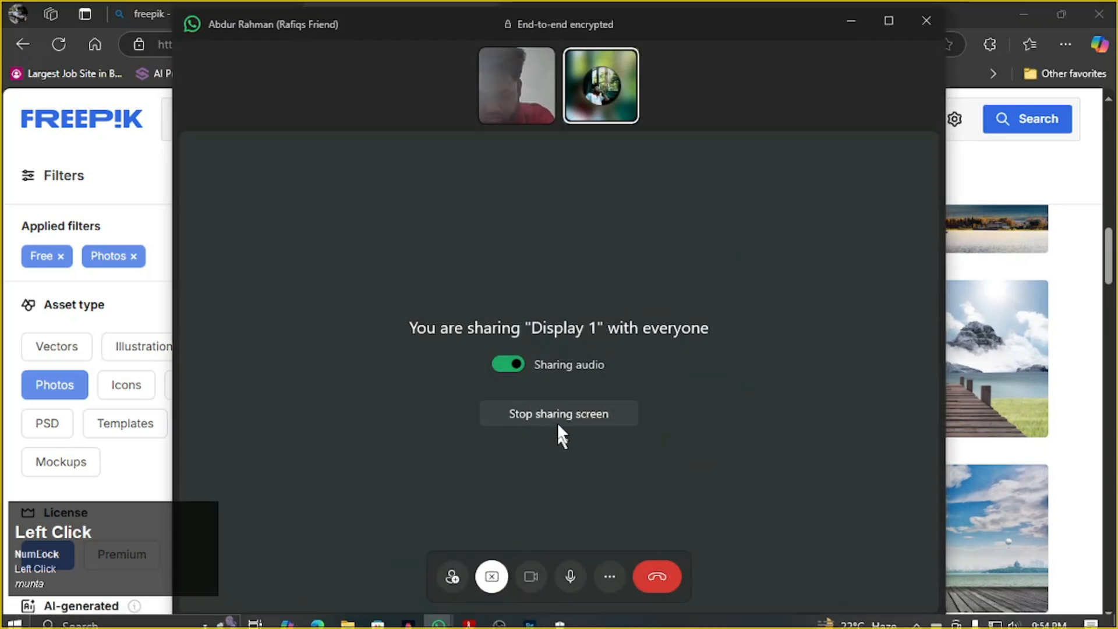
left_click(846, 24)
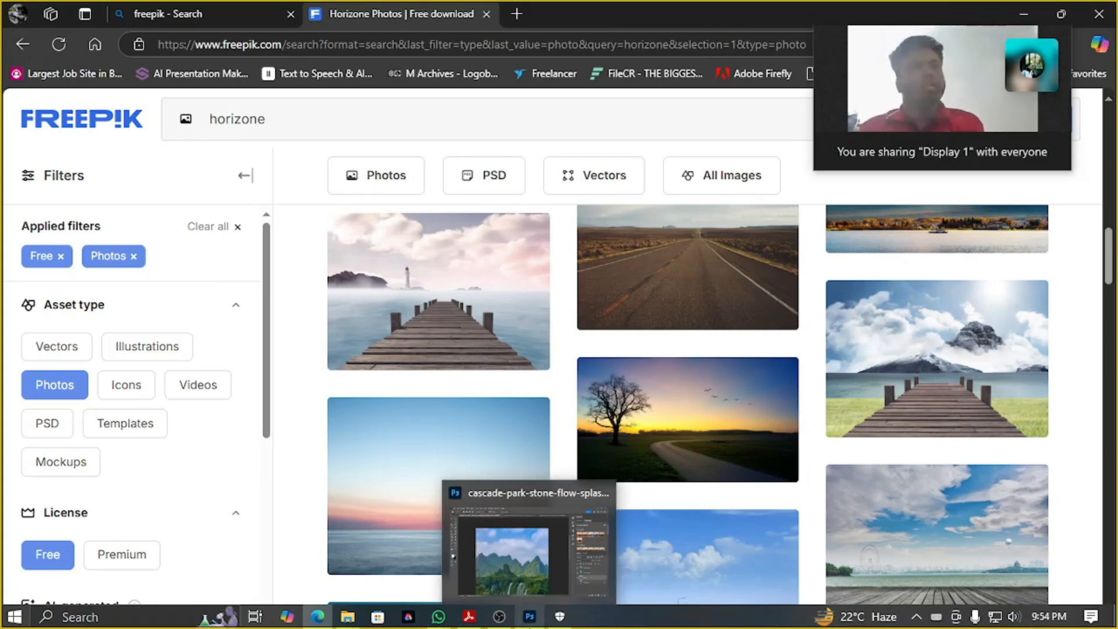
left_click(529, 618)
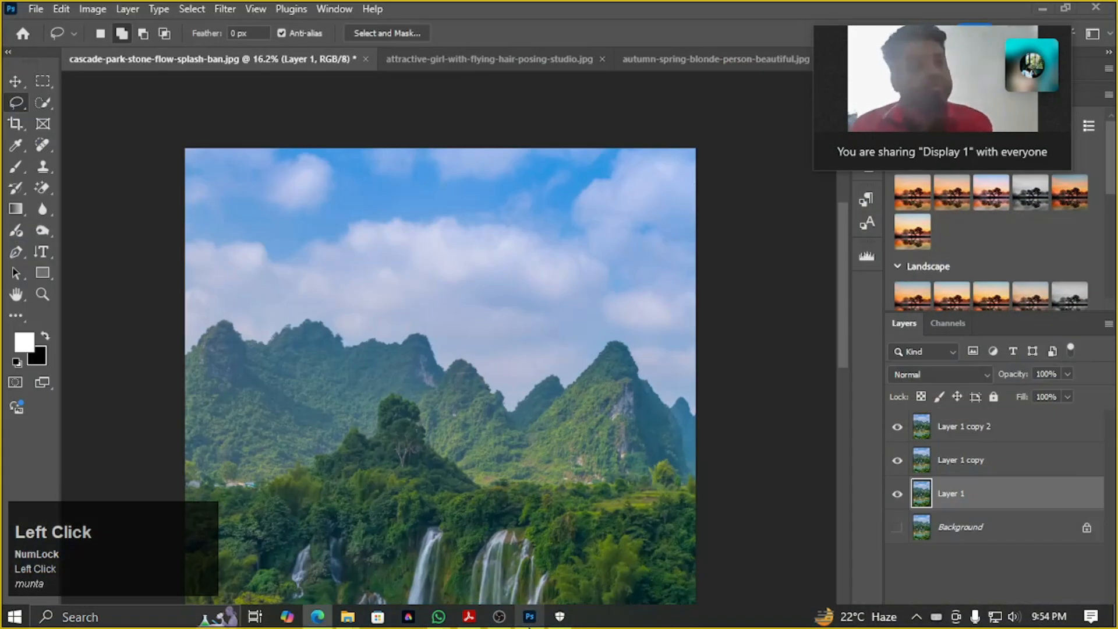
left_click(529, 618)
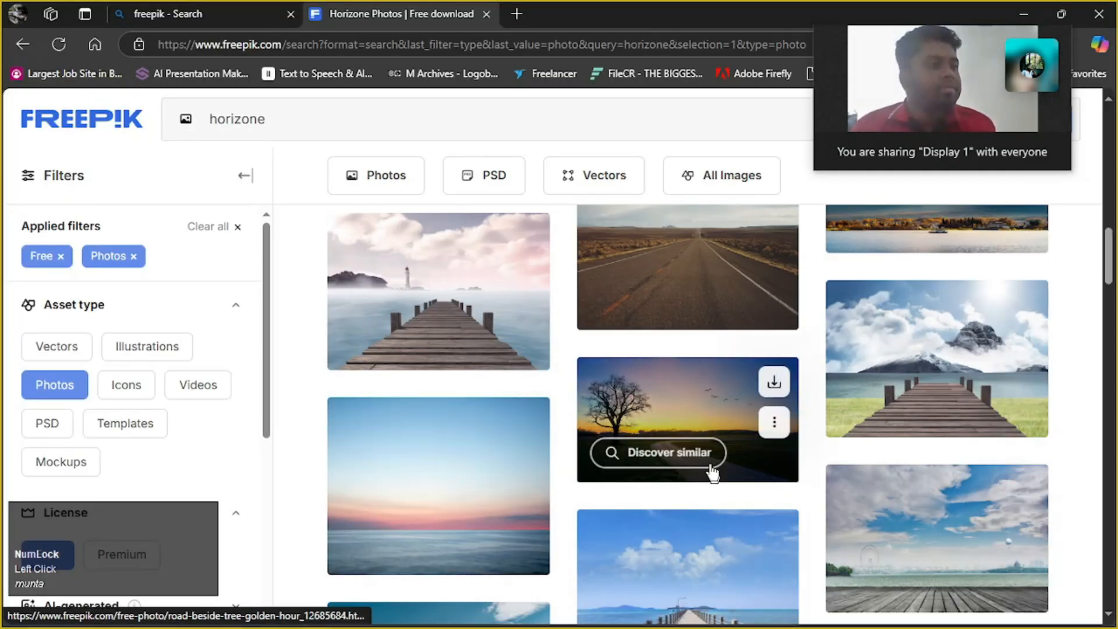
Find the photo of a lonely road with a wheat field at sunset among the free results and download it
scroll(712, 470, "down", 5)
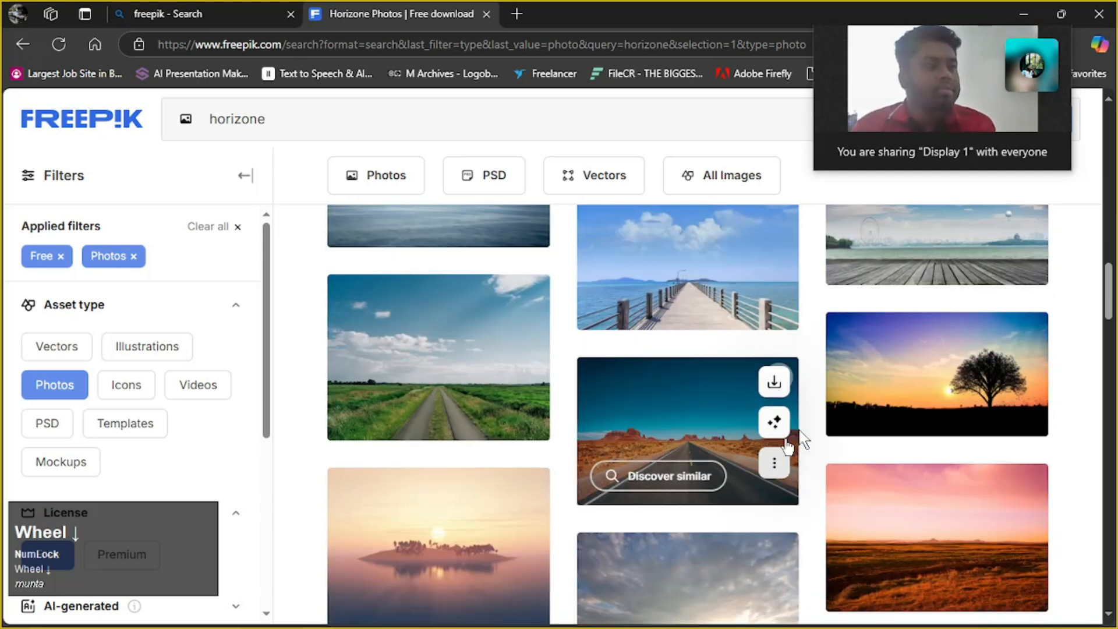
scroll(958, 412, "down", 3)
scroll(958, 412, "down", 3)
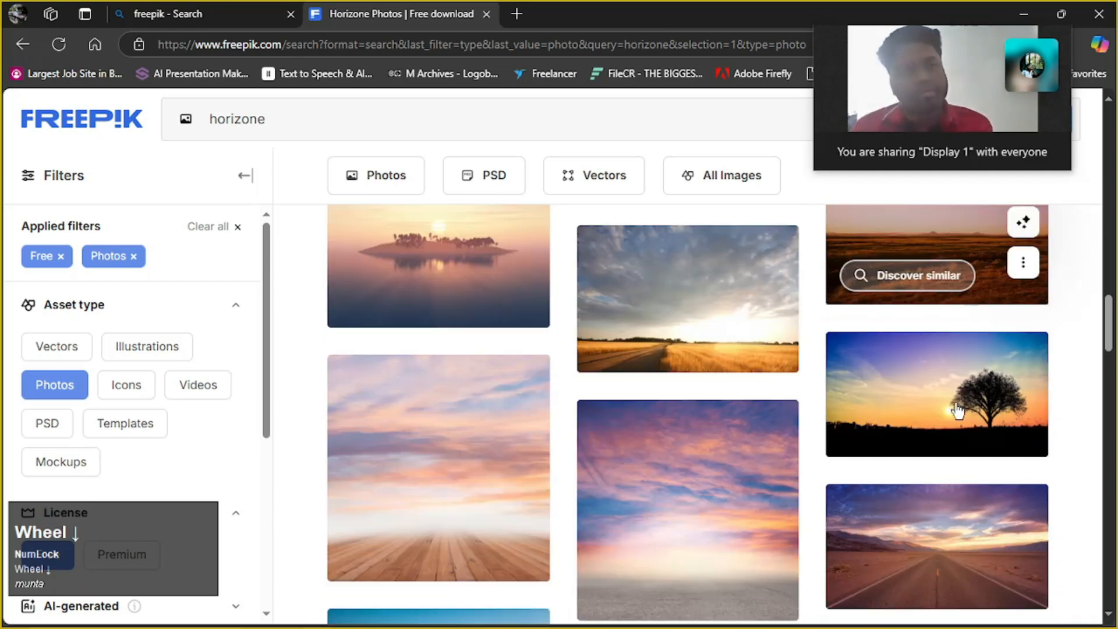
scroll(628, 394, "up", 3)
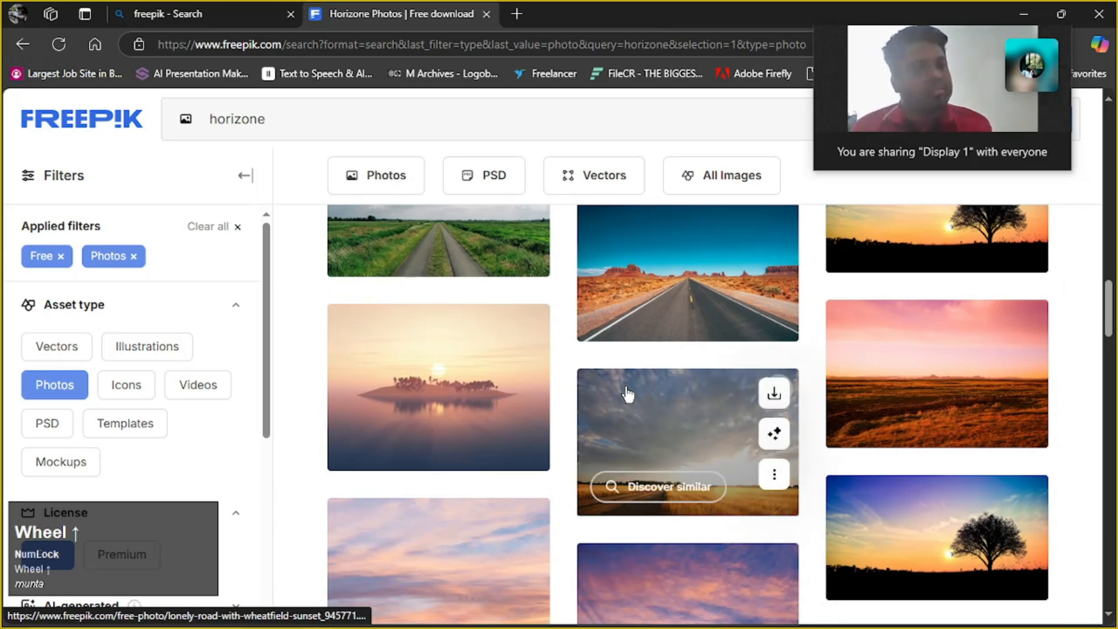
scroll(628, 394, "down", 3)
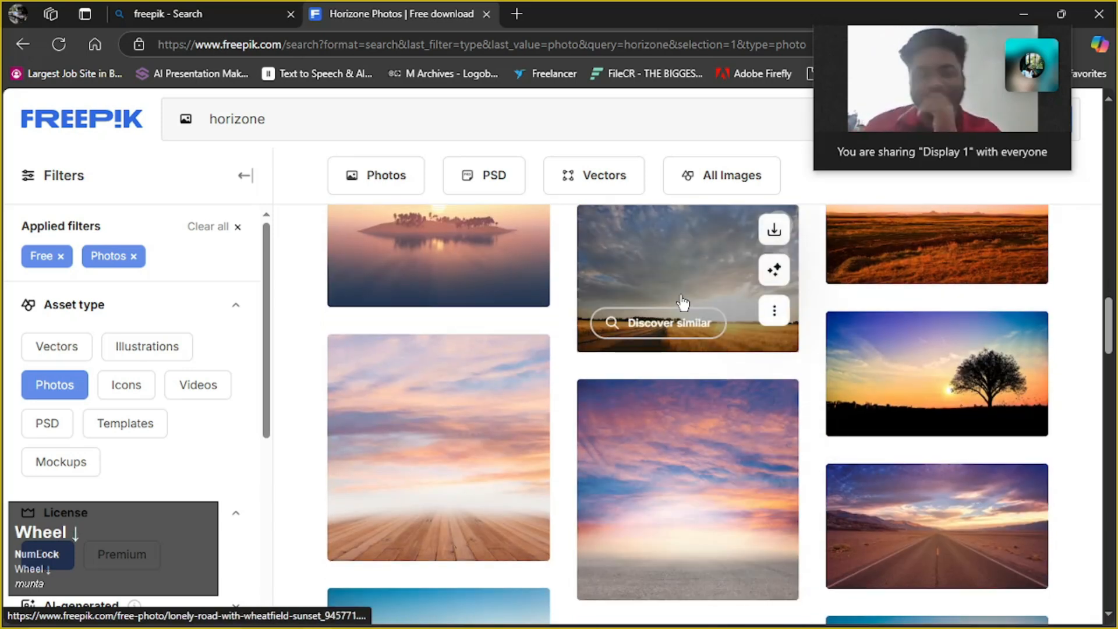
left_click(774, 229)
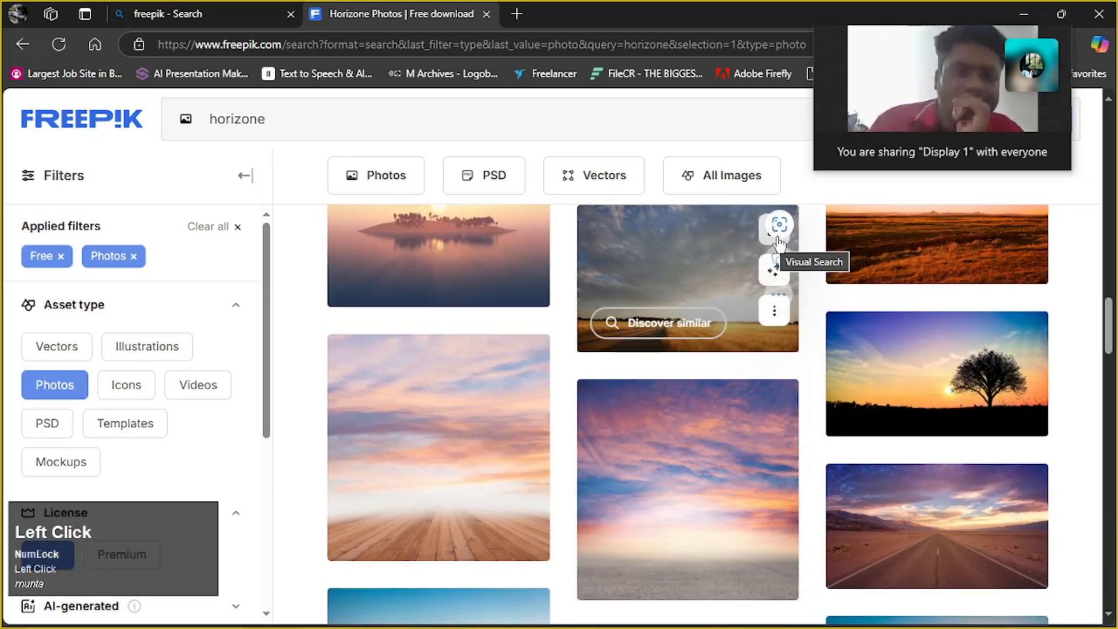
scroll(681, 280, "up", 3)
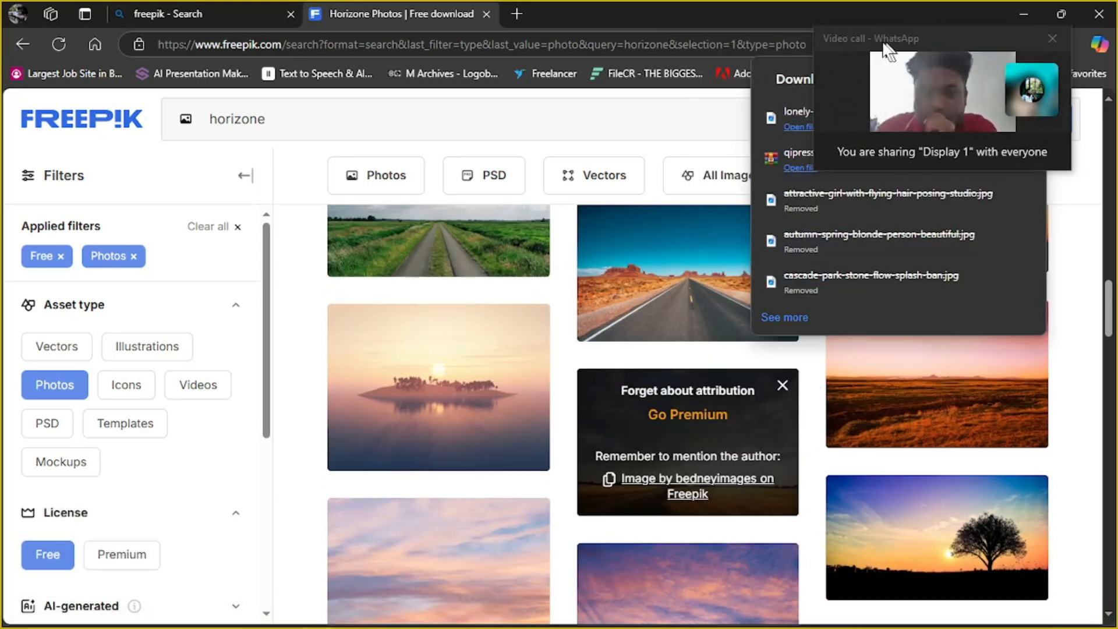
Move the video call window off the downloads list, show lonely-road-with-wheatfield-sunset.jpg in its folder and preview it maximized
left_click_drag(809, 70, 30, 20)
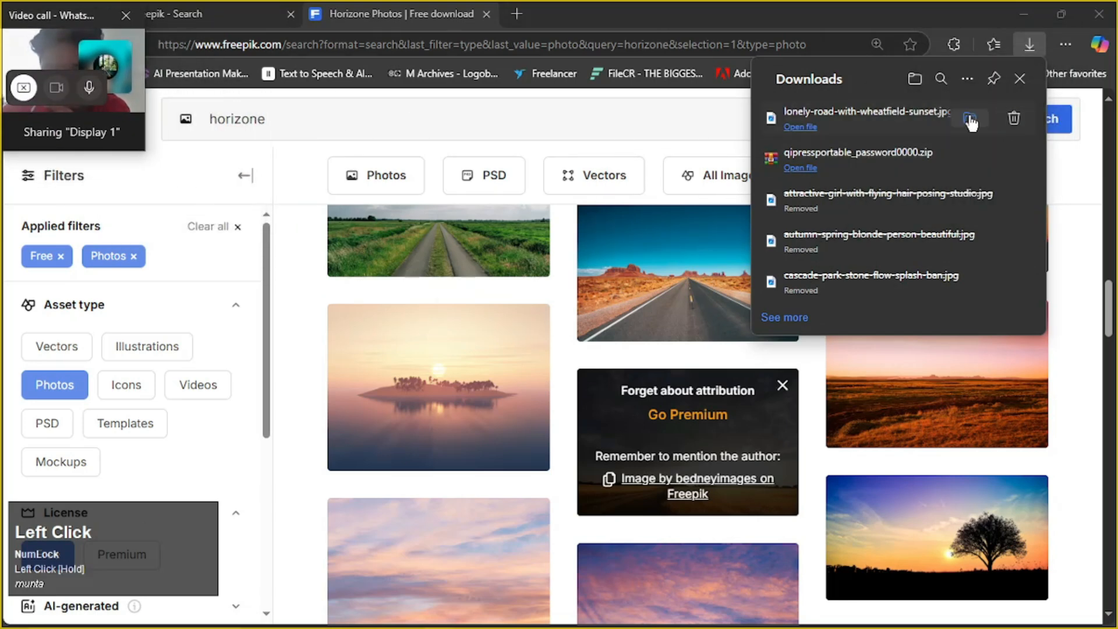
left_click(971, 119)
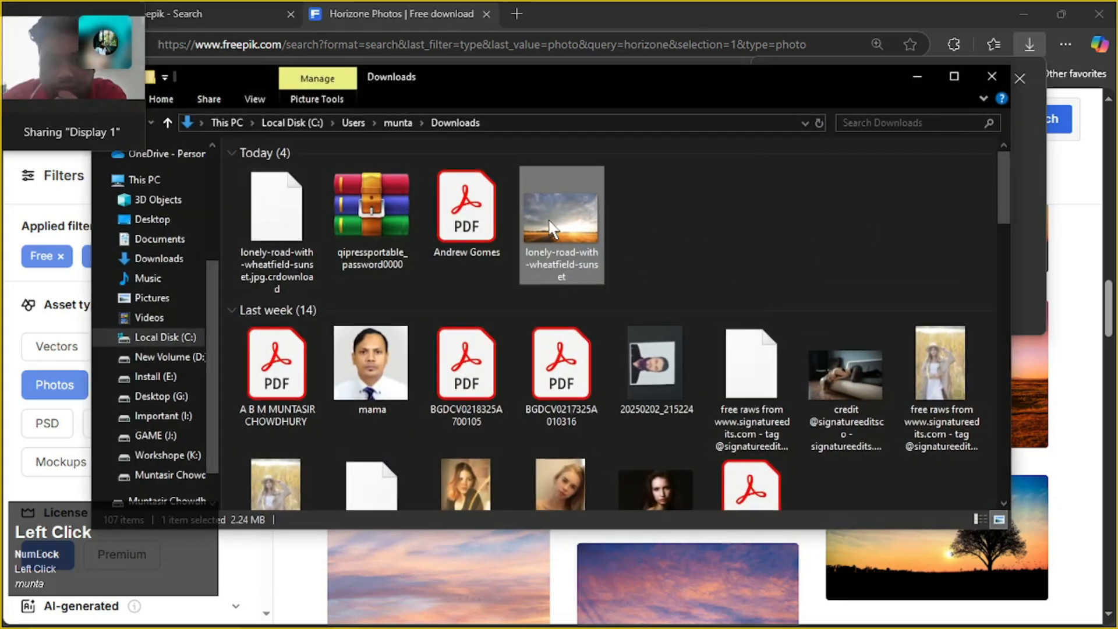
double_click(551, 228)
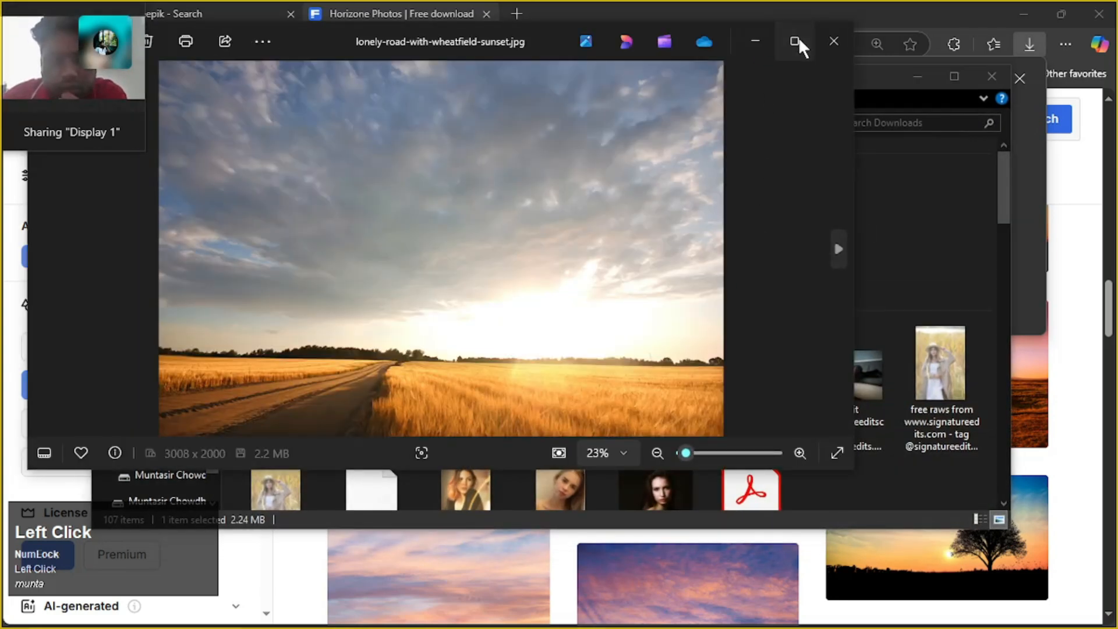
left_click(796, 40)
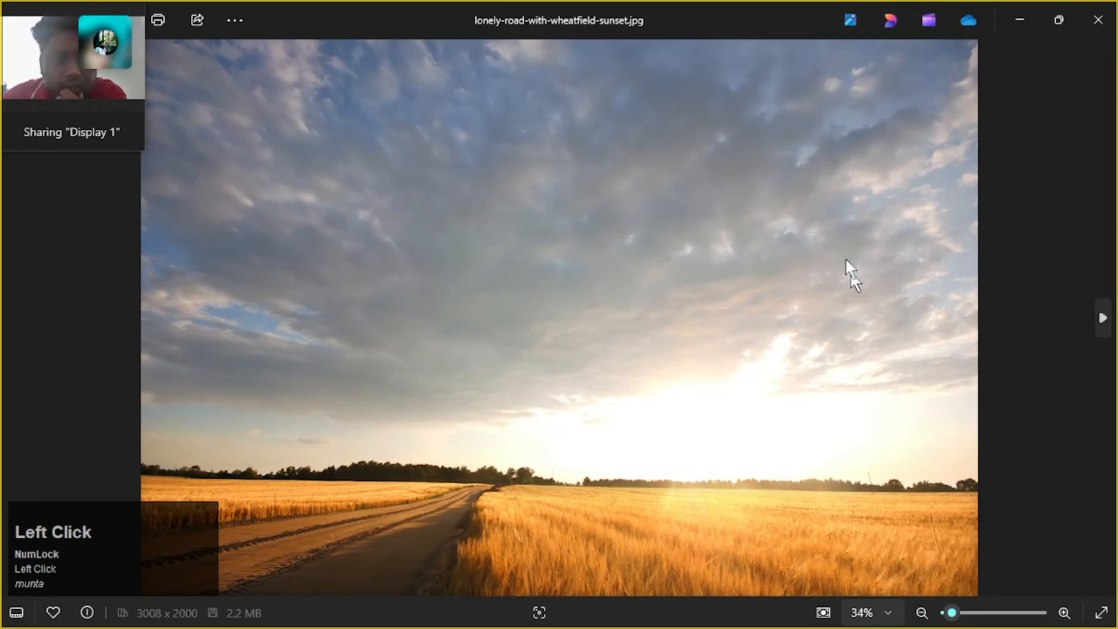
left_click(1091, 21)
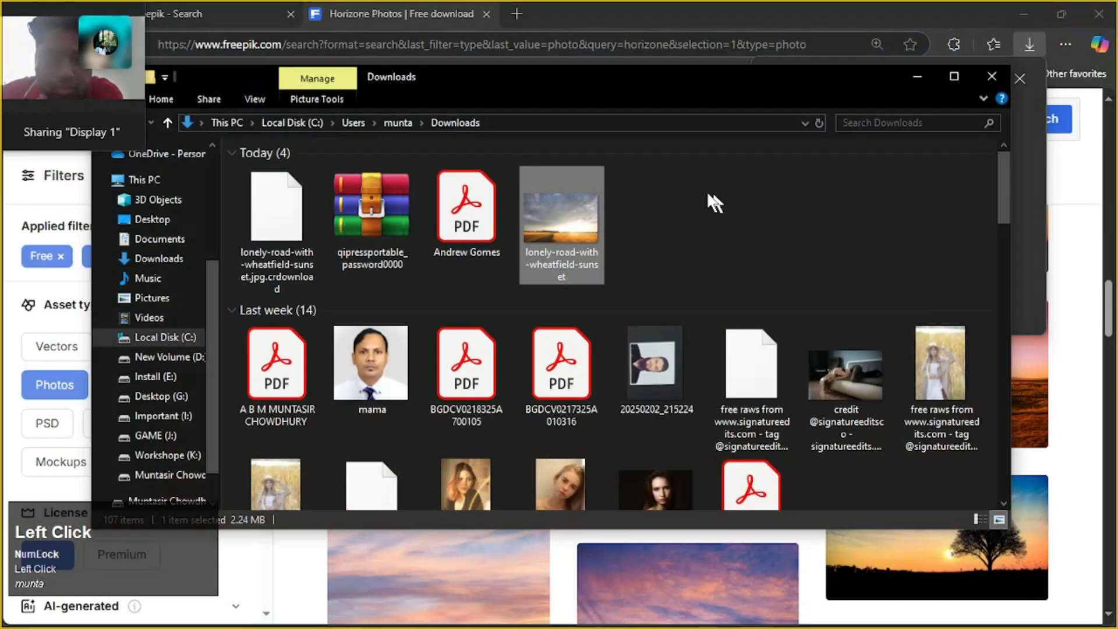
Open the downloaded lonely-road-with-wheatfield-sunset image in Adobe Photoshop 2025 and move the video call window off the tools
right_click(569, 218)
mouse_move(649, 351)
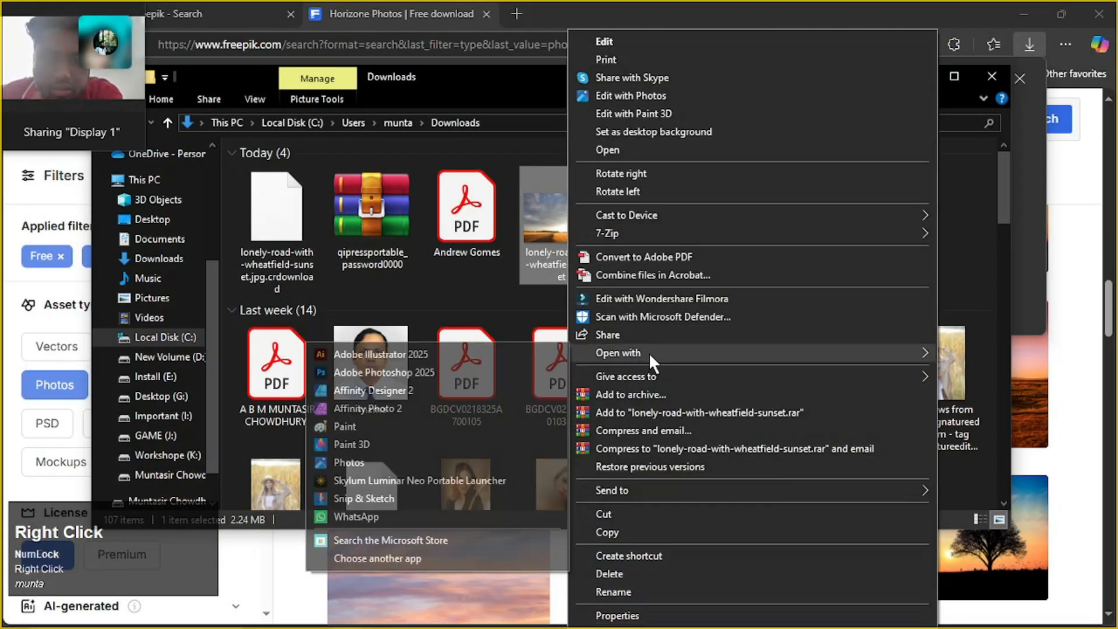
left_click(449, 373)
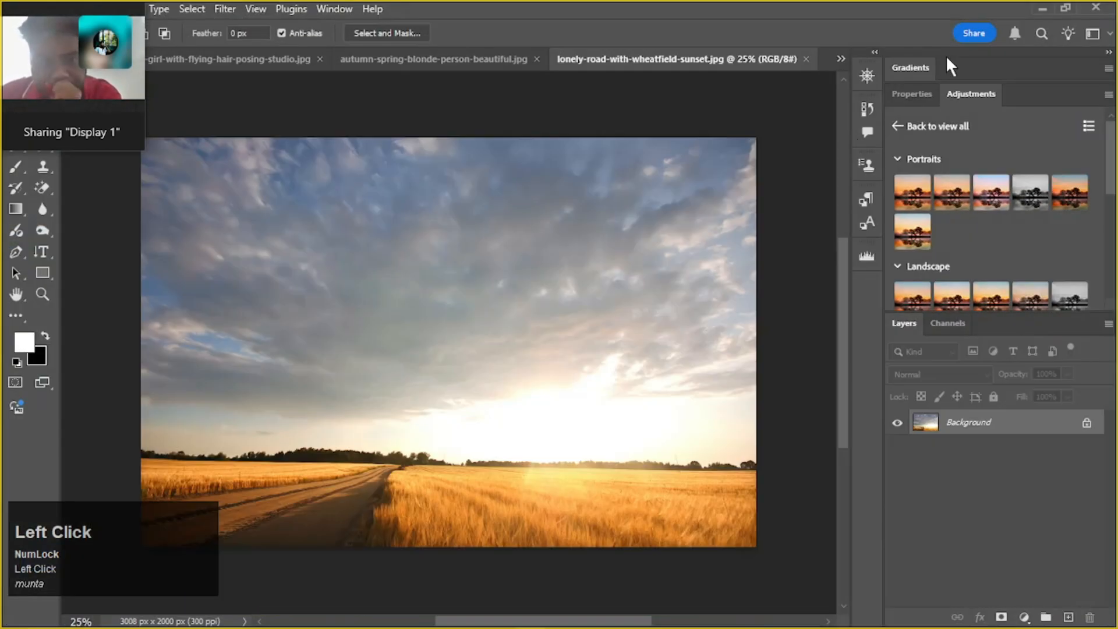
left_click_drag(59, 19, 1037, 30)
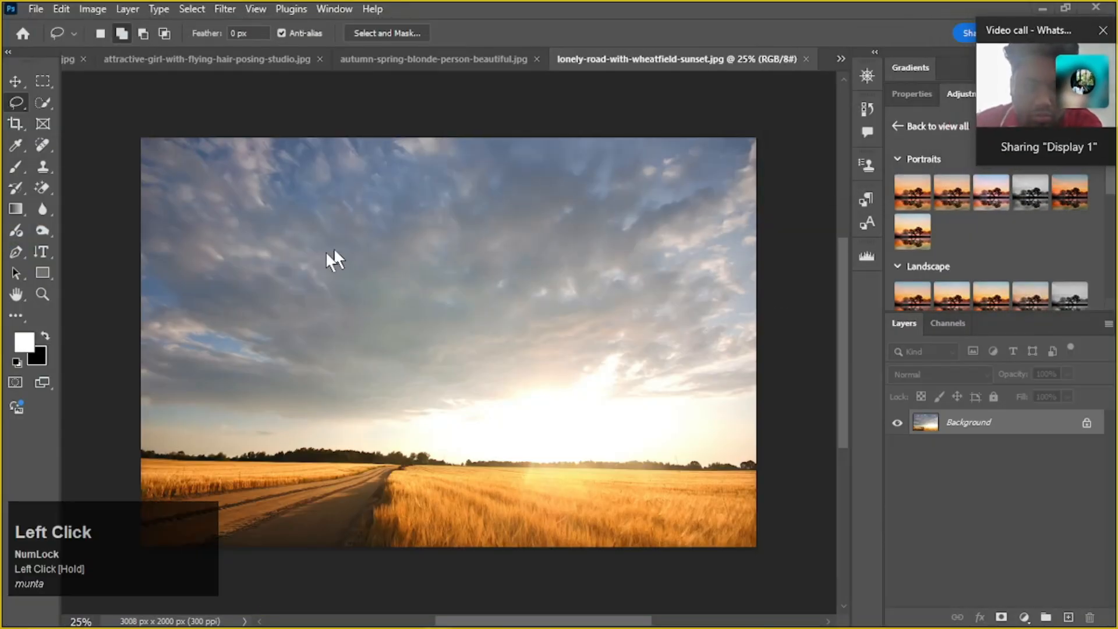
left_click_drag(398, 267, 475, 304)
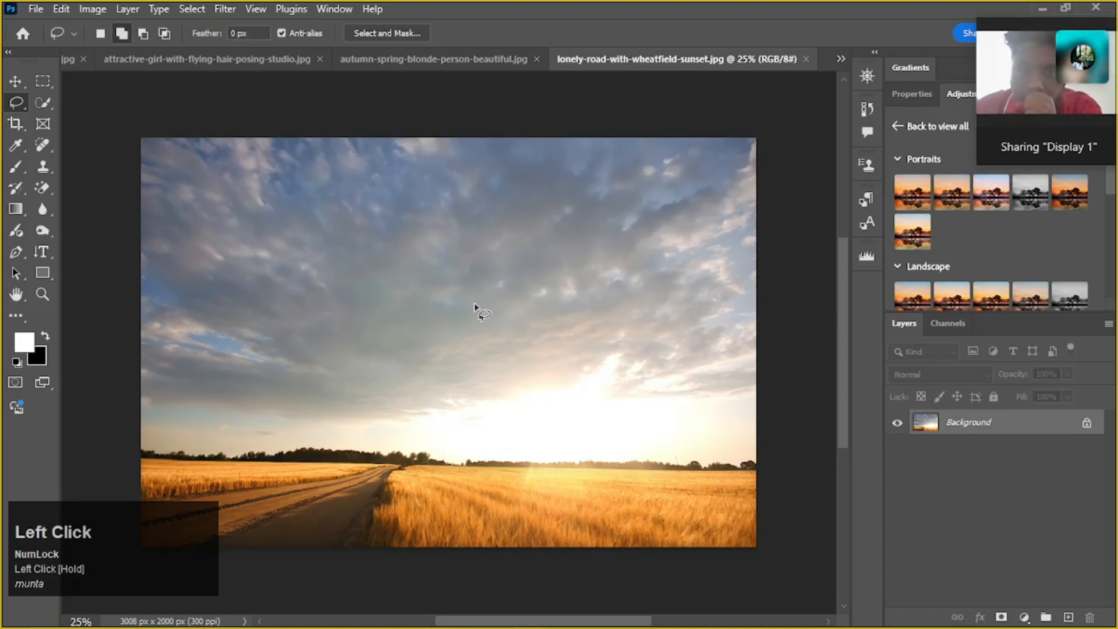
Convert the sunset photo's Background to a normal layer and move the photo into the cascade-park-stone-flow-splash-ban.jpg document
key("v")
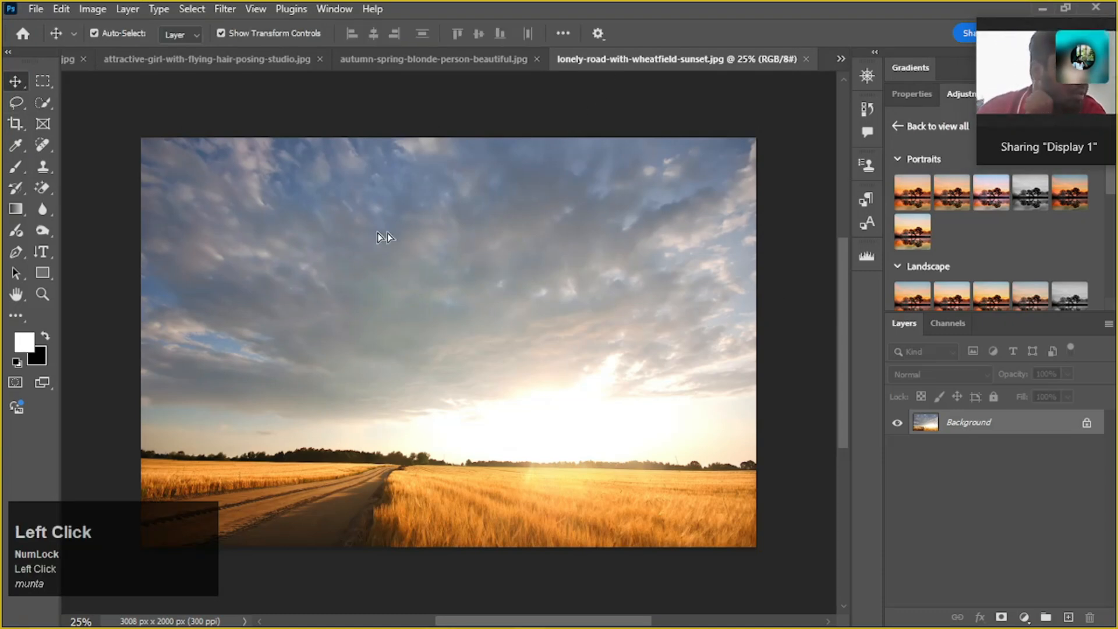
left_click_drag(381, 237, 327, 243)
left_click(532, 293)
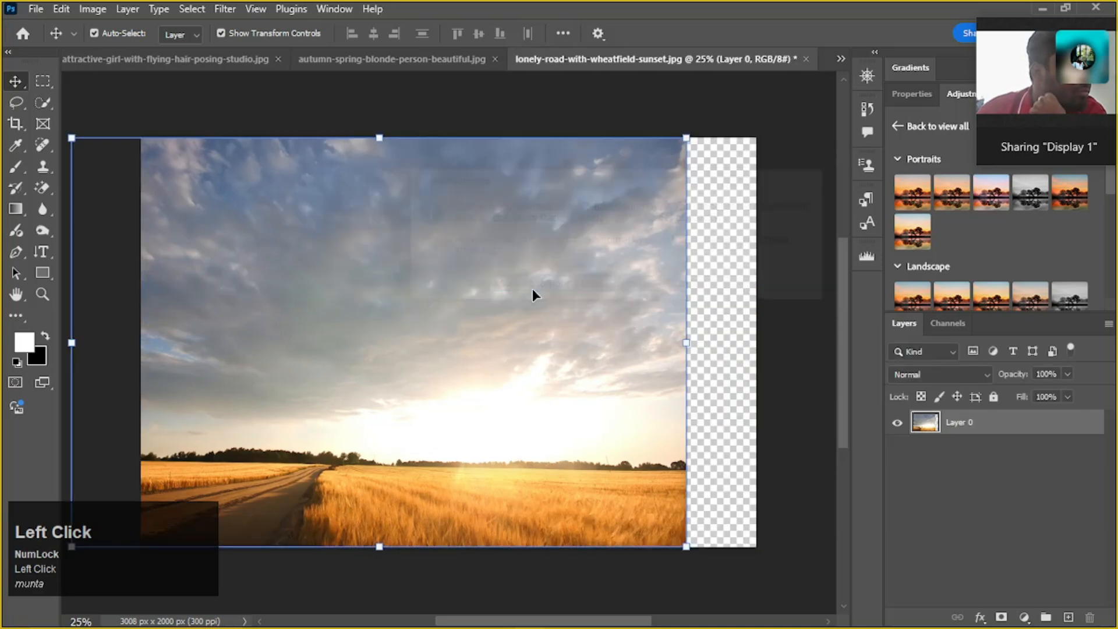
left_click_drag(454, 250, 129, 72)
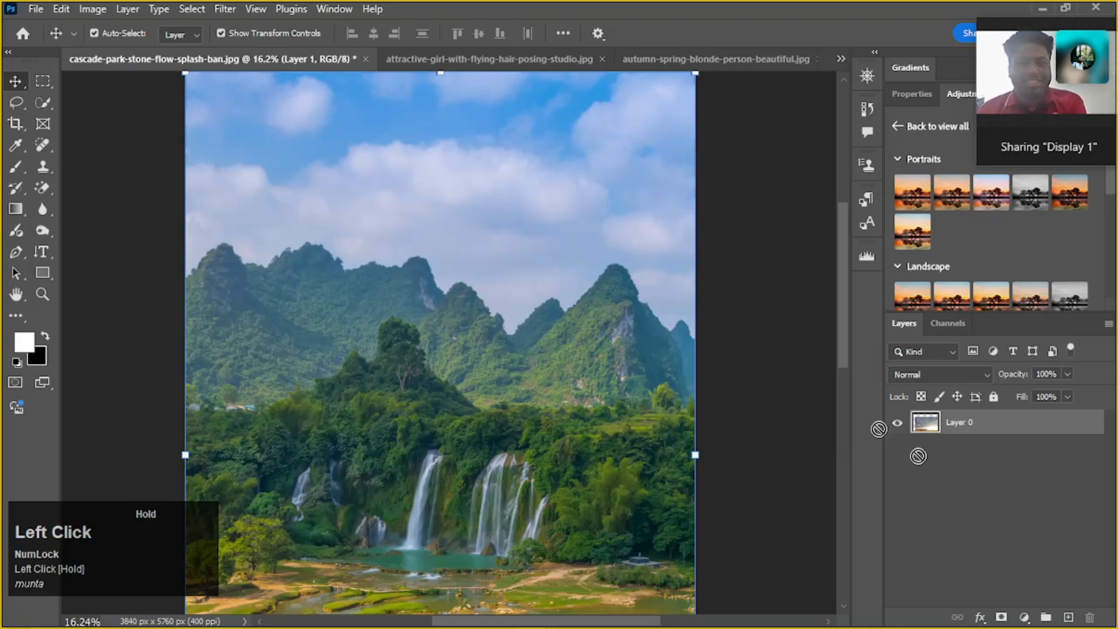
left_click_drag(397, 138, 397, 139)
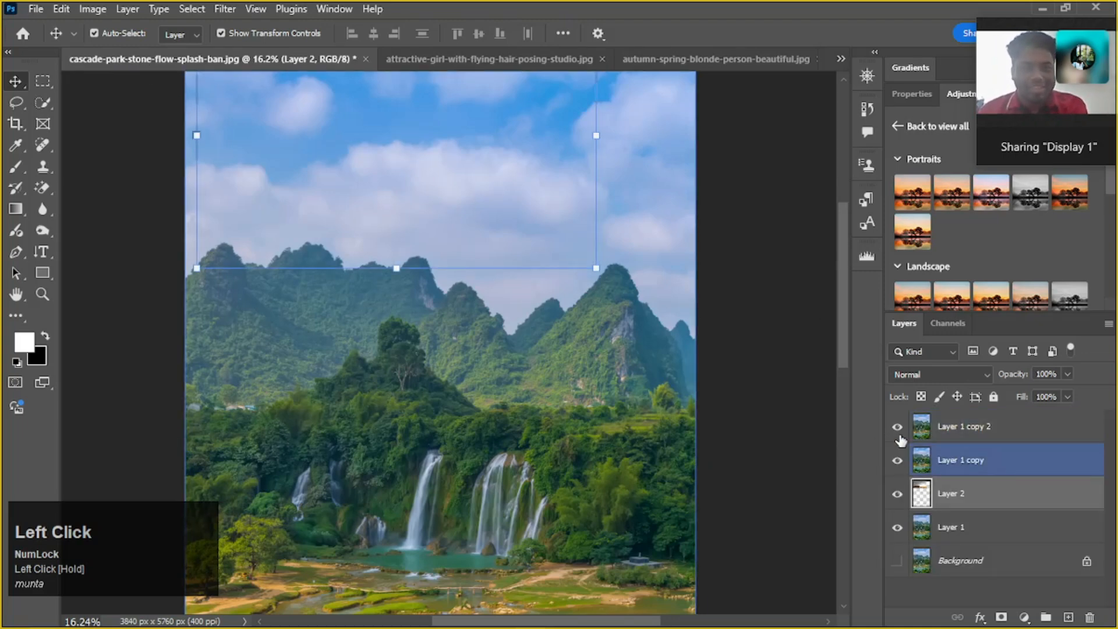
Place Layer 2 at the top of the layer stack and scale the sunset photo to about 138% to span the canvas width
left_click_drag(976, 481, 966, 415)
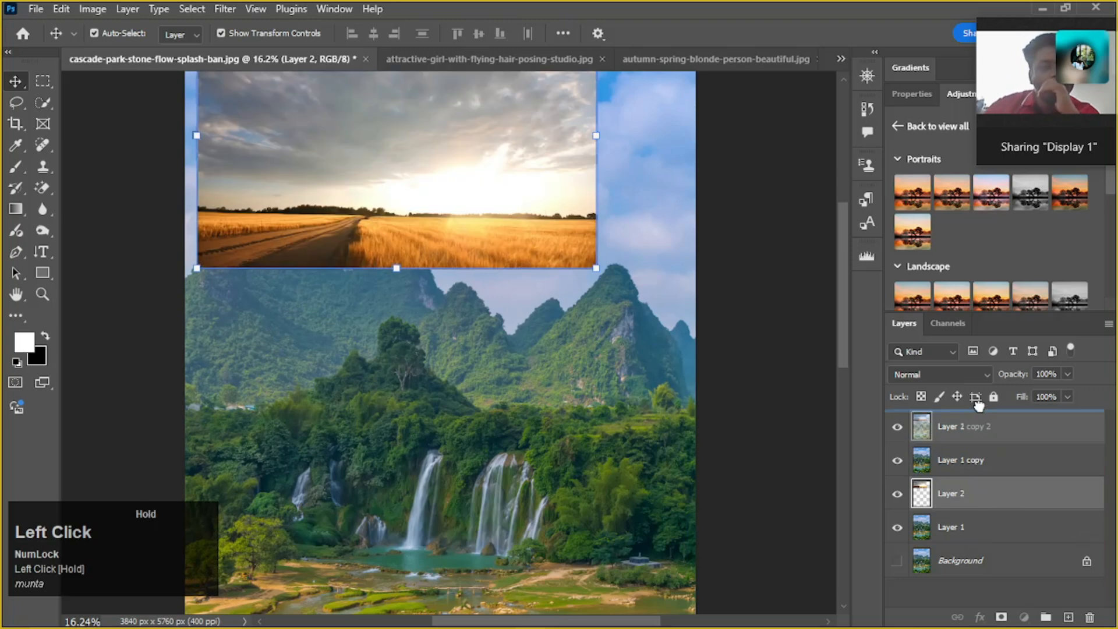
left_click(961, 460)
scroll(531, 341, "up", 1)
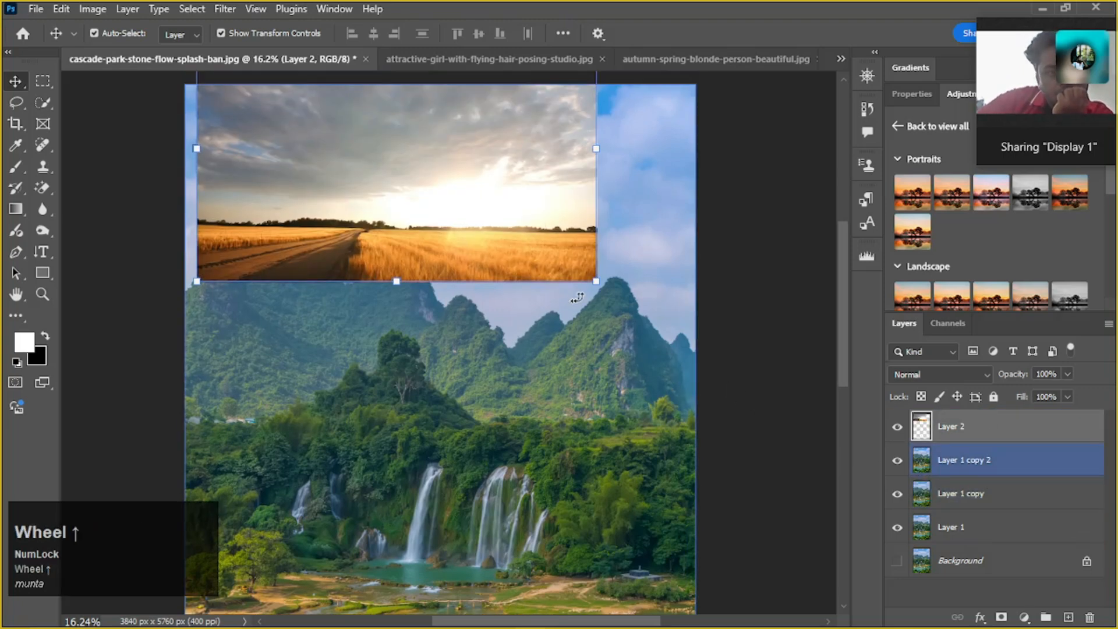
left_click_drag(598, 283, 722, 366)
left_click_drag(555, 349, 520, 352)
left_click_drag(689, 366, 712, 385)
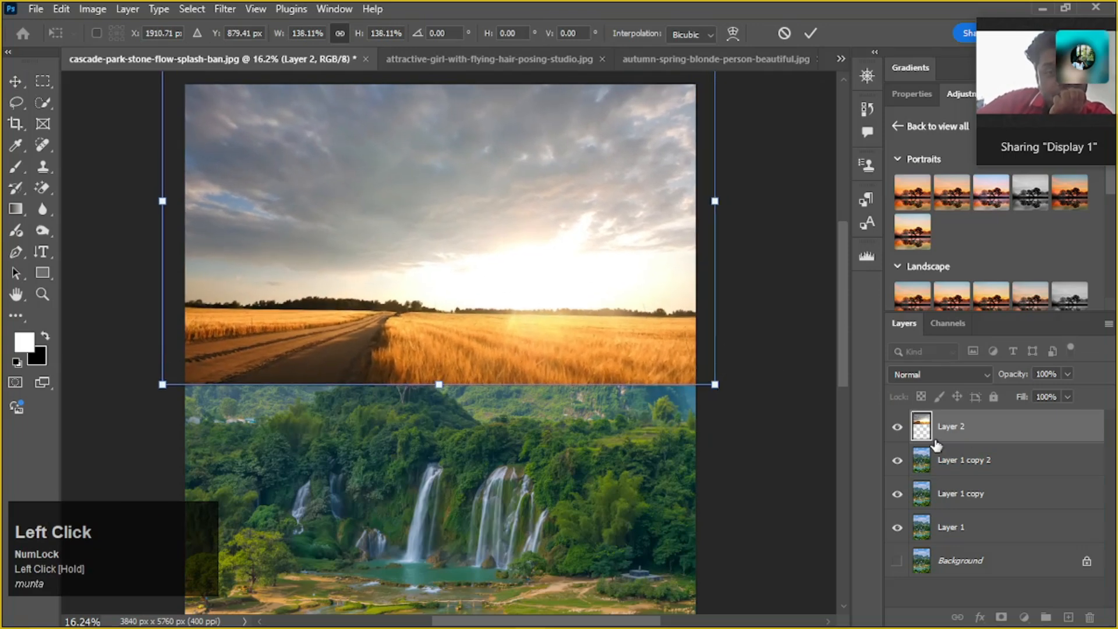
Apply the scaling, toggle the visibility of Layer 2 and the Layer 1 copies to compare them, and leave Layer 2 hidden
left_click(899, 428)
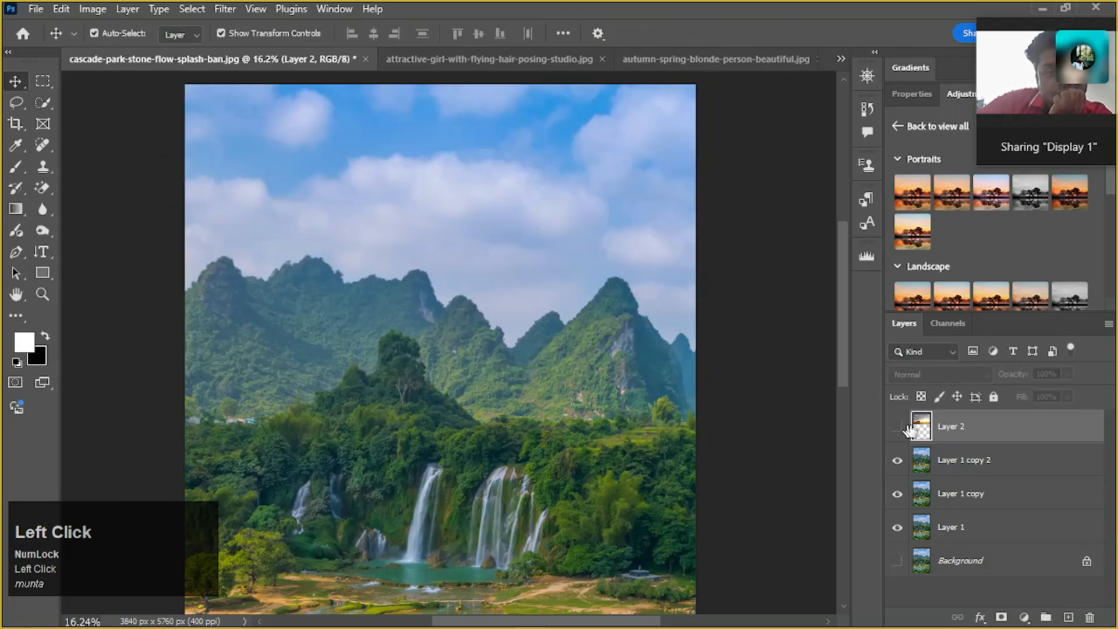
left_click(945, 466)
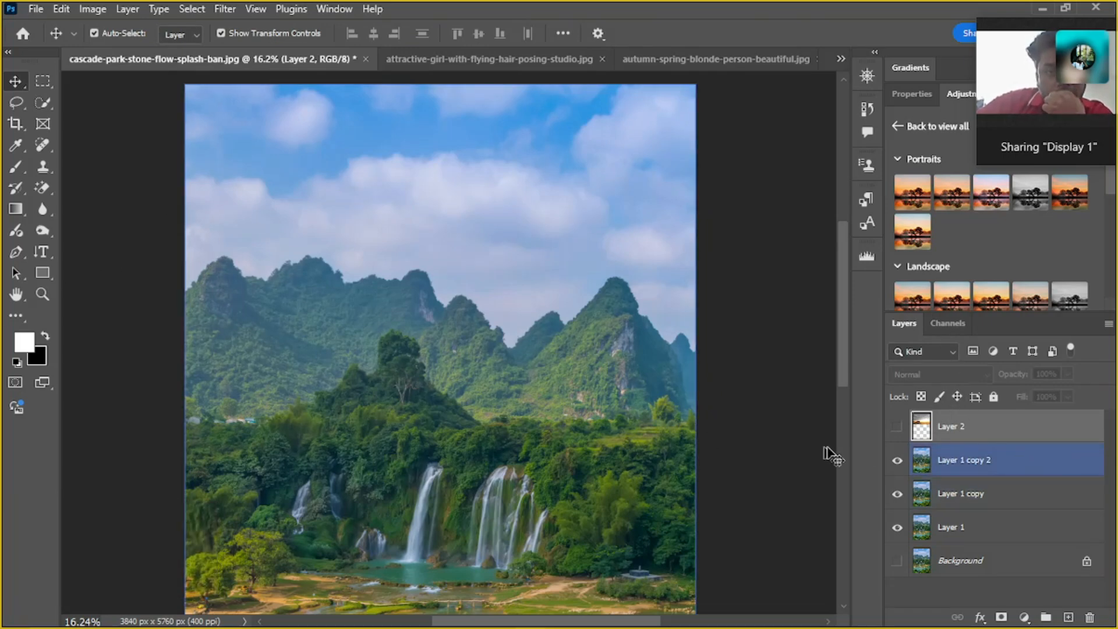
left_click(972, 527)
left_click(904, 492)
left_click(897, 494)
left_click(897, 461)
left_click(898, 461)
left_click(897, 494)
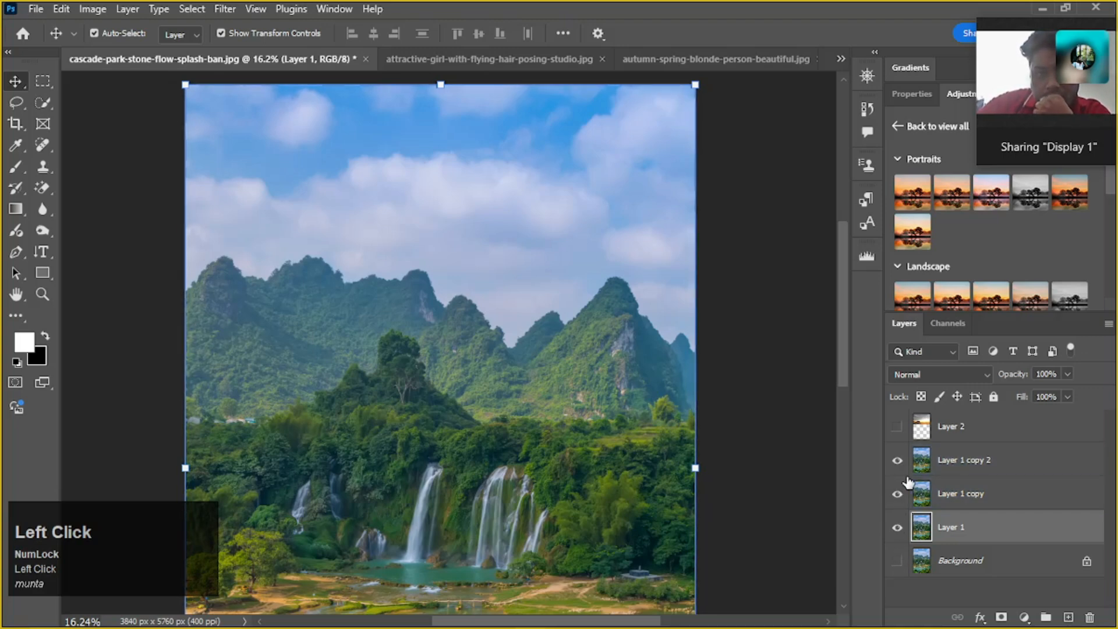
left_click(903, 430)
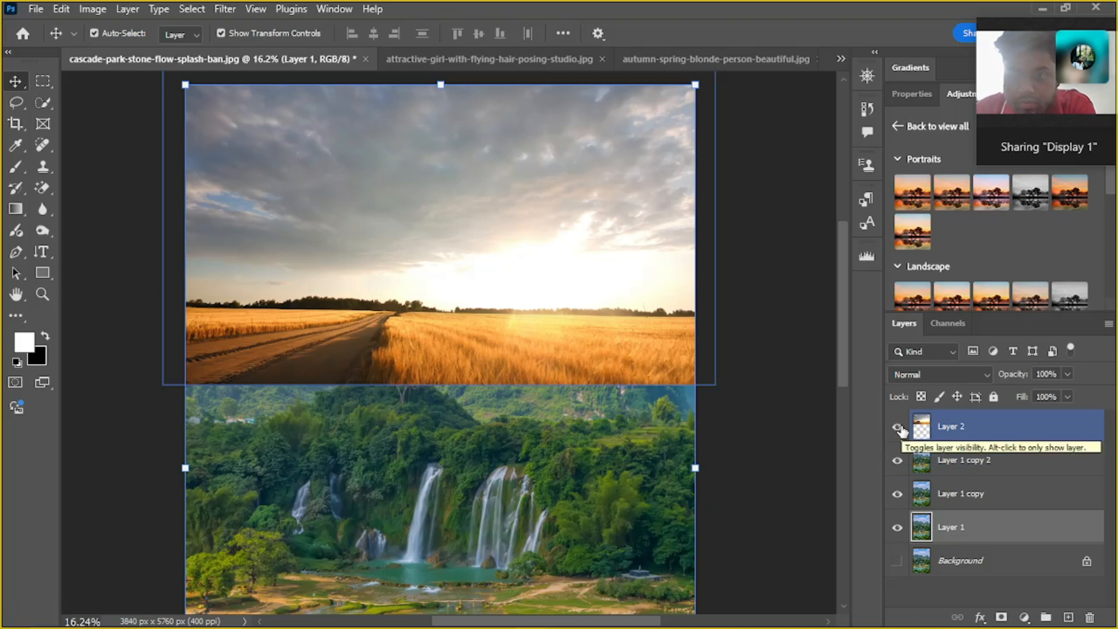
left_click(898, 428)
Move Layer 2 directly beneath Layer 1, and hide Layer 1 copy 2 and Layer 1 copy
left_click_drag(969, 431, 983, 549)
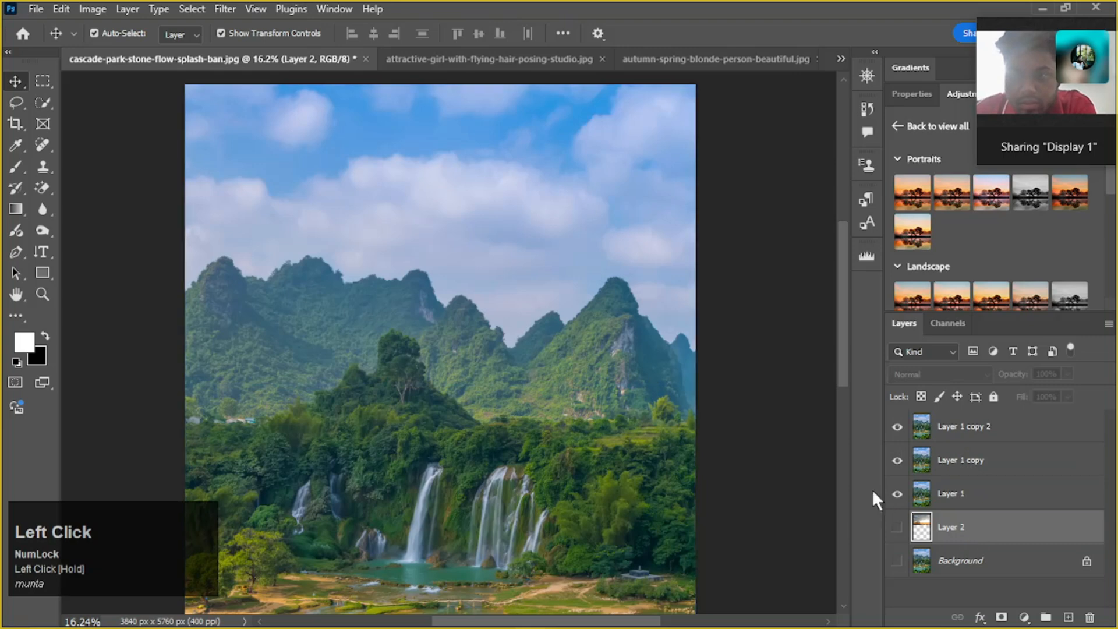
left_click_drag(897, 427, 897, 461)
left_click(951, 495)
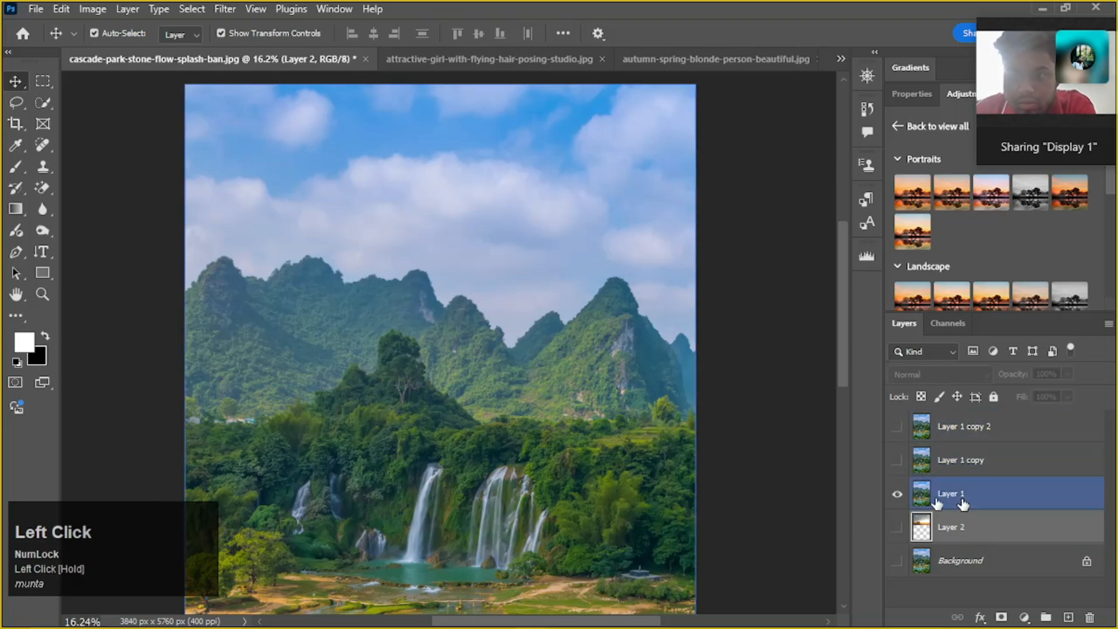
Trace the mountain ridgeline across the full width of the waterfall photo with the Lasso tool in add-to-selection mode
left_click(16, 104)
scroll(195, 304, "up", 4)
key("space")
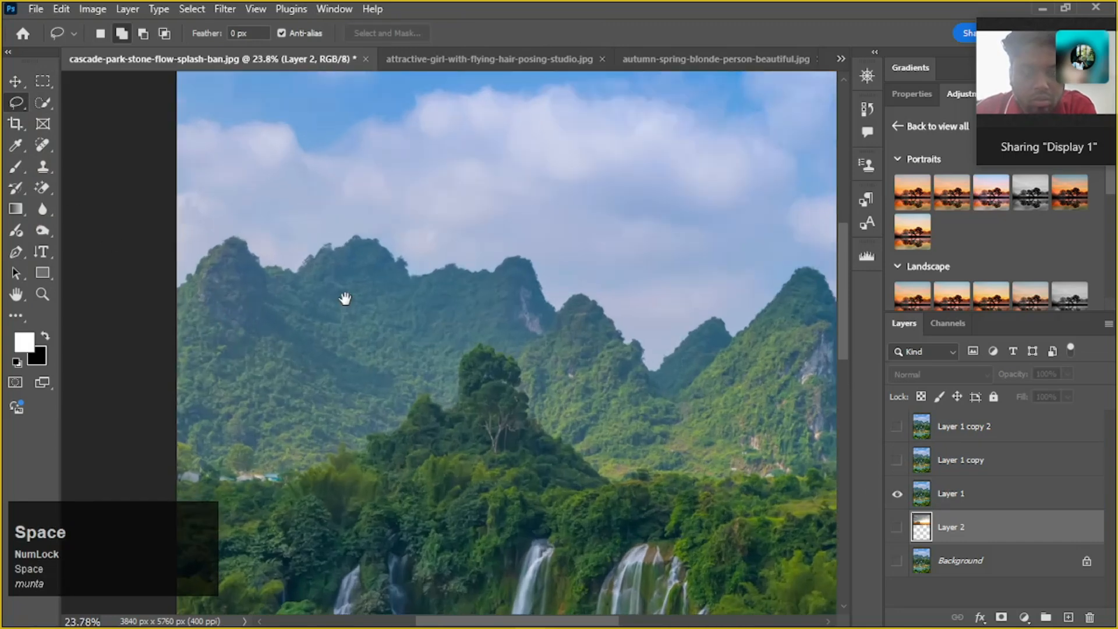
left_click_drag(345, 299, 260, 294)
scroll(260, 295, "down", 1)
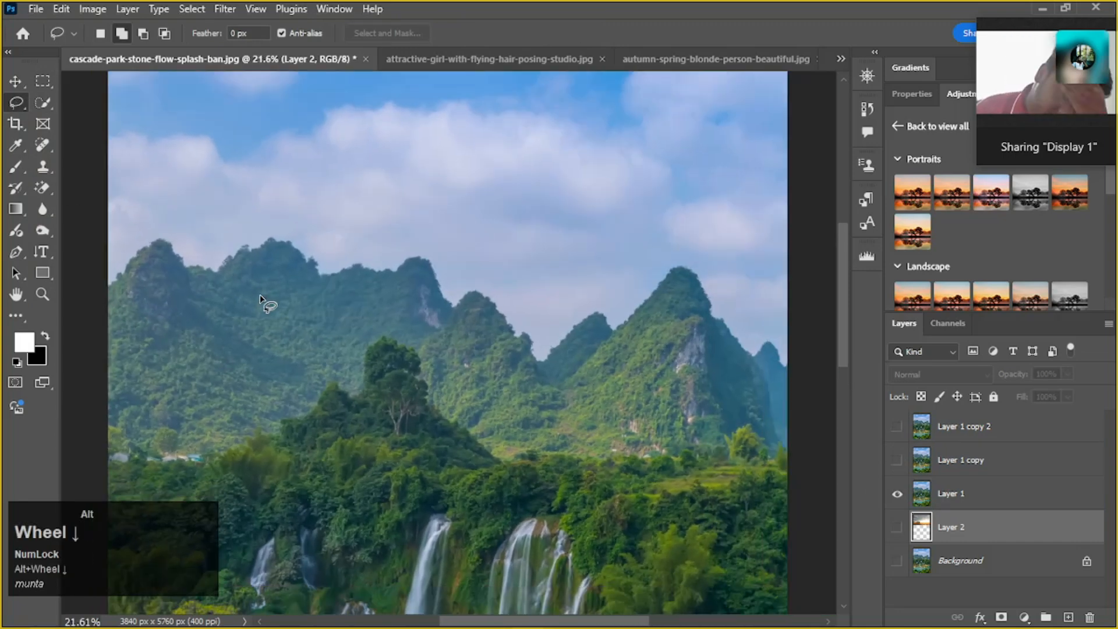
left_click(122, 34)
left_click_drag(110, 291, 113, 284)
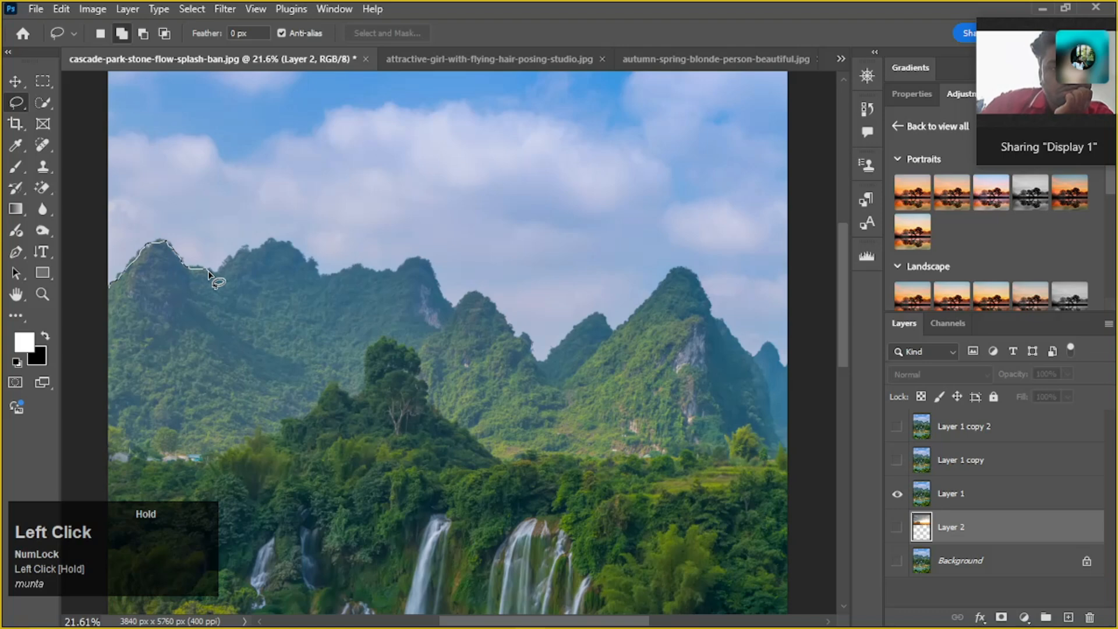
left_click_drag(228, 260, 245, 248)
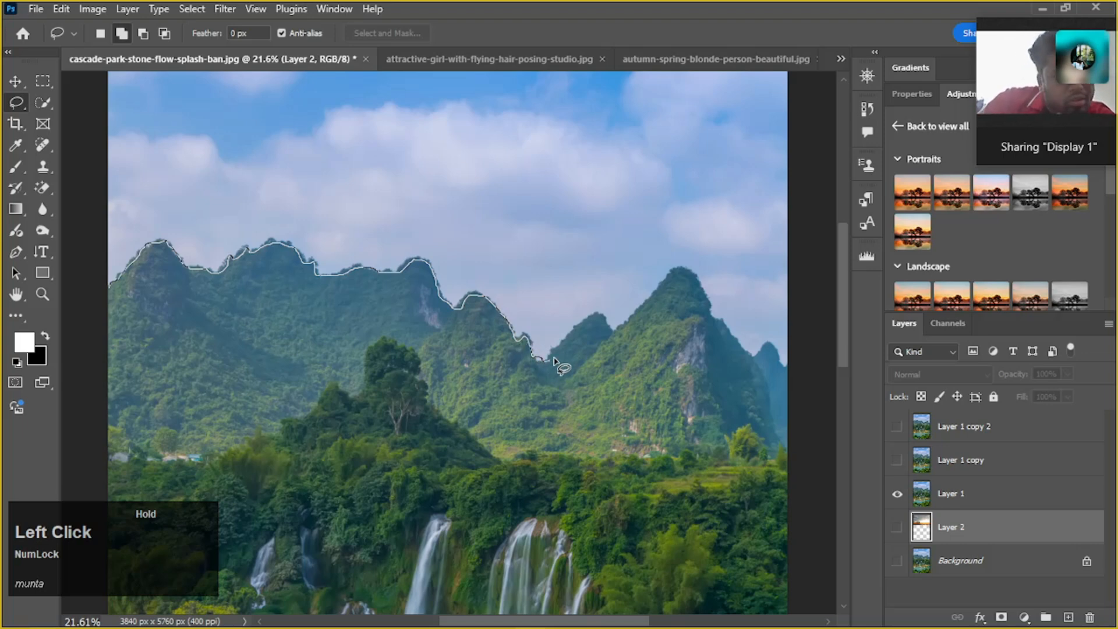
left_click_drag(563, 346, 580, 334)
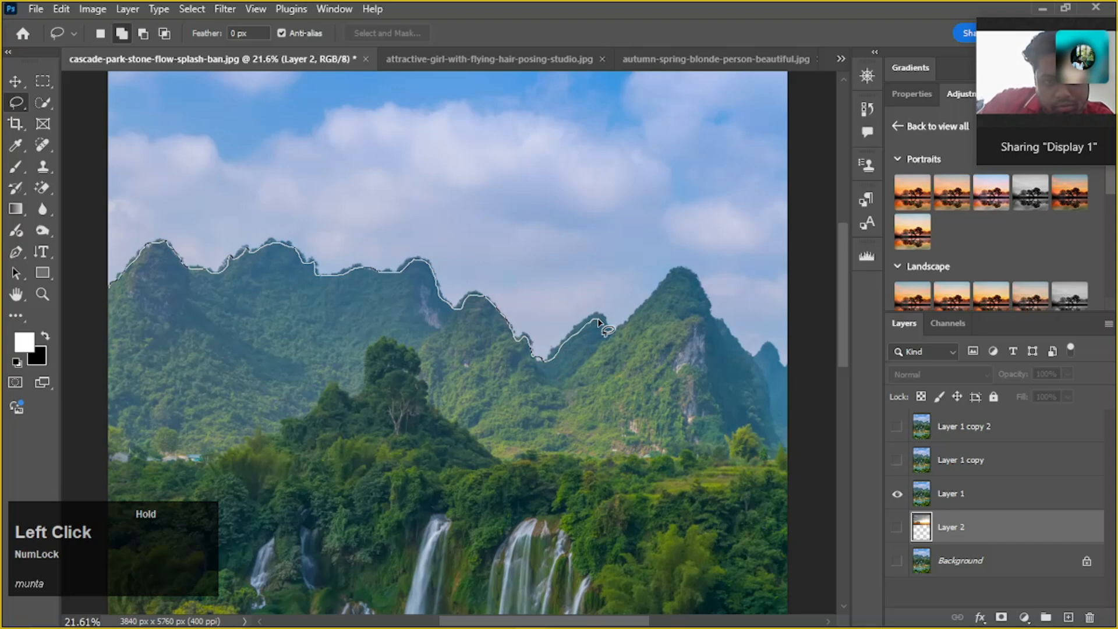
left_click_drag(629, 320, 664, 286)
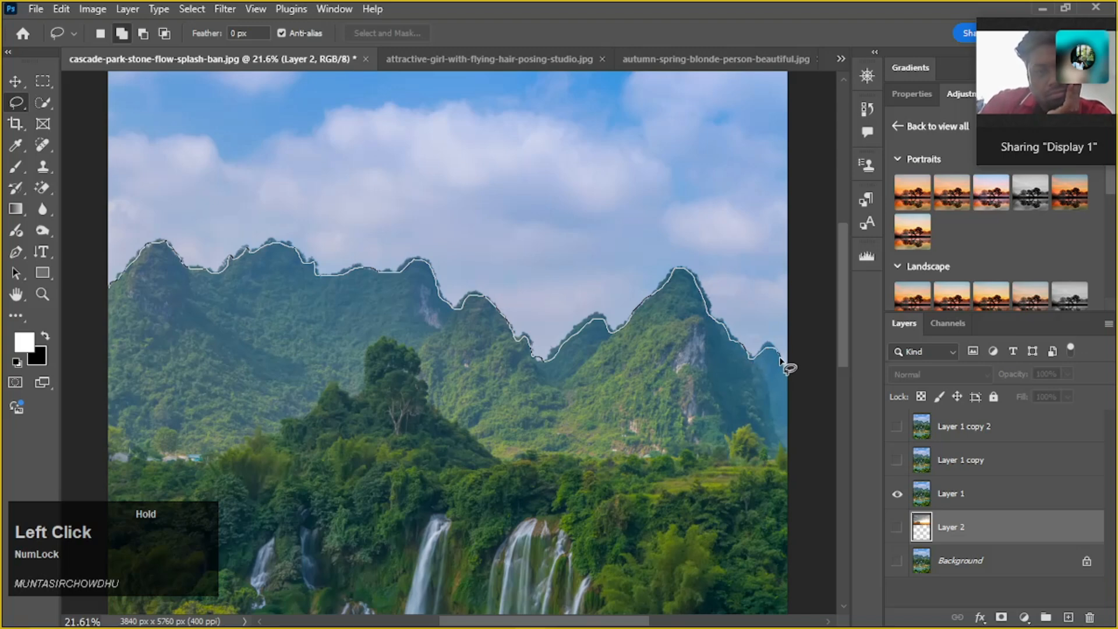
Close the lasso outline around the sky and add the missed strips along the photo's upper and right edges to the selection
mouse_move(787, 371)
left_mouse_down()
mouse_move(784, 85)
mouse_move(817, 225)
mouse_move(814, 258)
mouse_move(788, 267)
mouse_move(796, 40)
mouse_move(367, 28)
mouse_move(267, 11)
mouse_move(51, 26)
left_mouse_up()
mouse_move(51, 146)
left_mouse_down()
mouse_move(69, 285)
mouse_move(233, 344)
left_mouse_up()
scroll(233, 344, "up", 3)
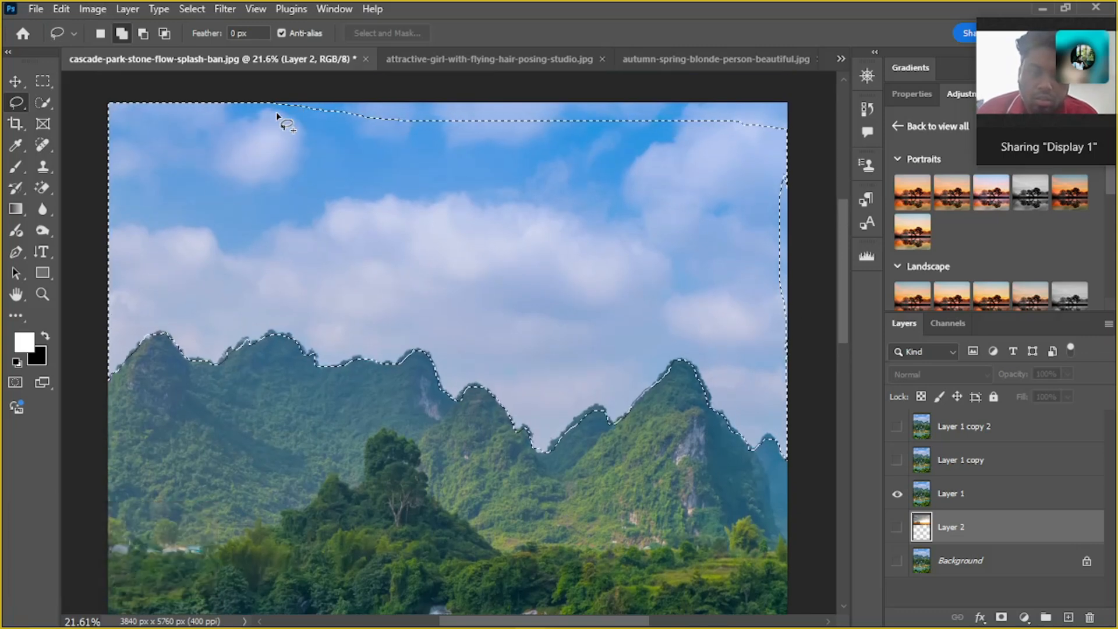
mouse_move(258, 158)
left_mouse_down()
mouse_move(245, 84)
mouse_move(281, 68)
mouse_move(366, 86)
mouse_move(809, 90)
mouse_move(835, 350)
mouse_move(718, 352)
mouse_move(667, 320)
mouse_move(553, 294)
mouse_move(256, 163)
left_mouse_up()
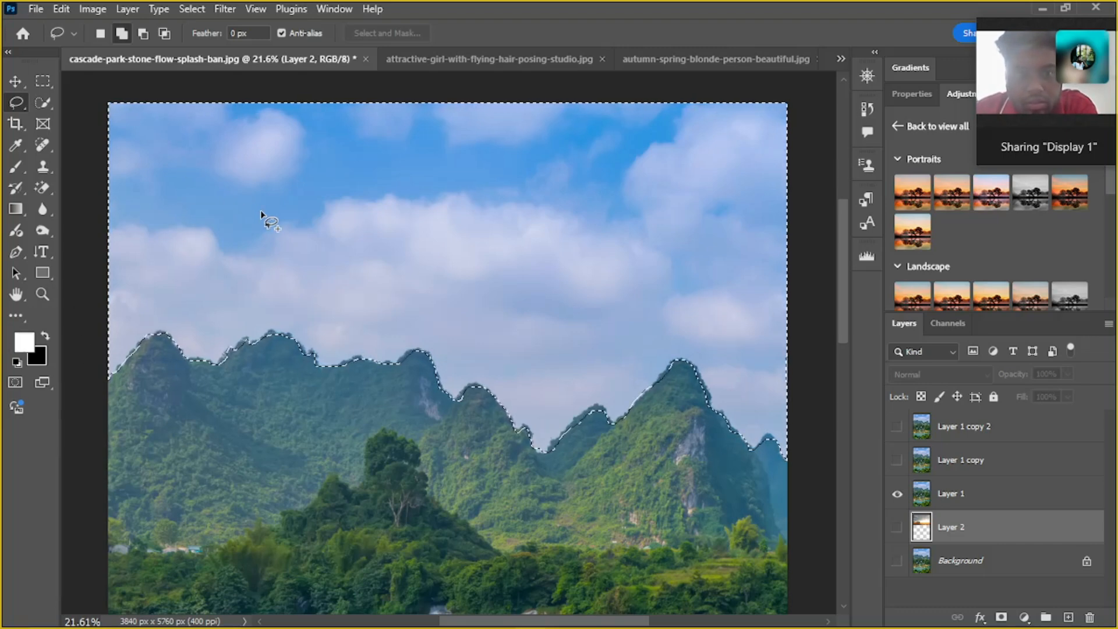
Invert the sky selection to select the mountains and waterfalls instead
scroll(267, 217, "down", 1)
scroll(280, 245, "down", 3)
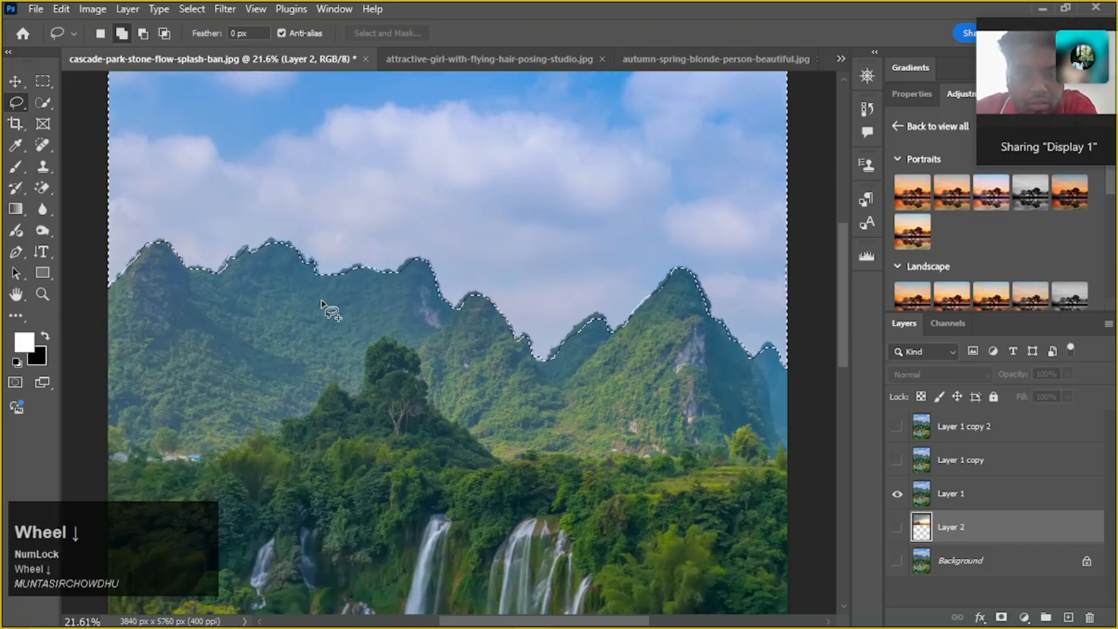
scroll(321, 300, "down", 2, "alt")
scroll(321, 300, "down", 1, "alt")
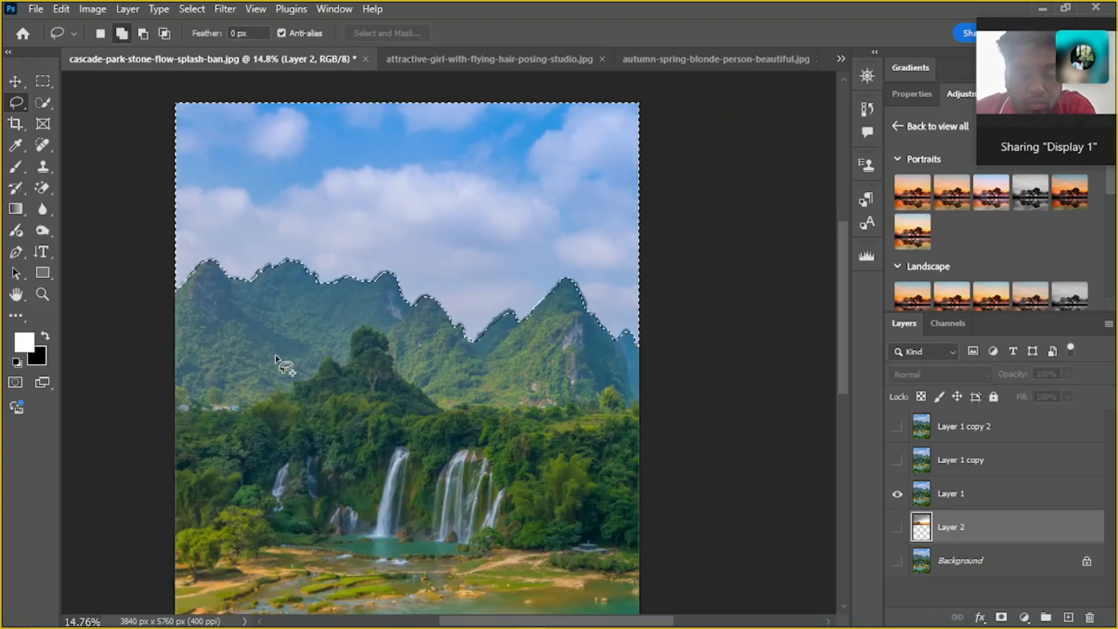
key("ctrl+shift+i")
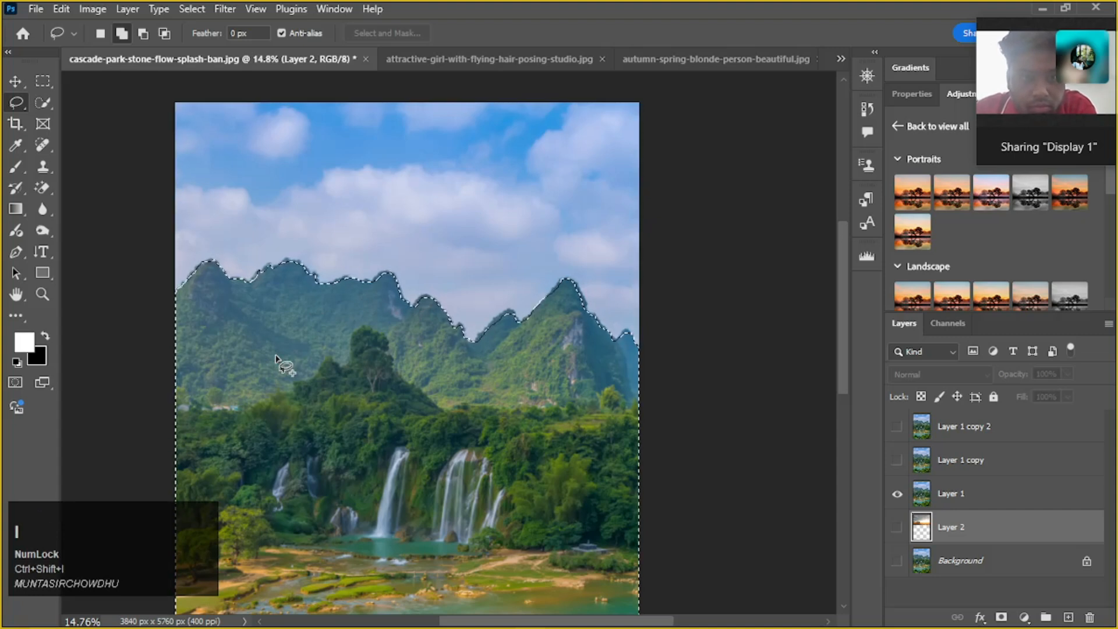
scroll(556, 432, "down", 1)
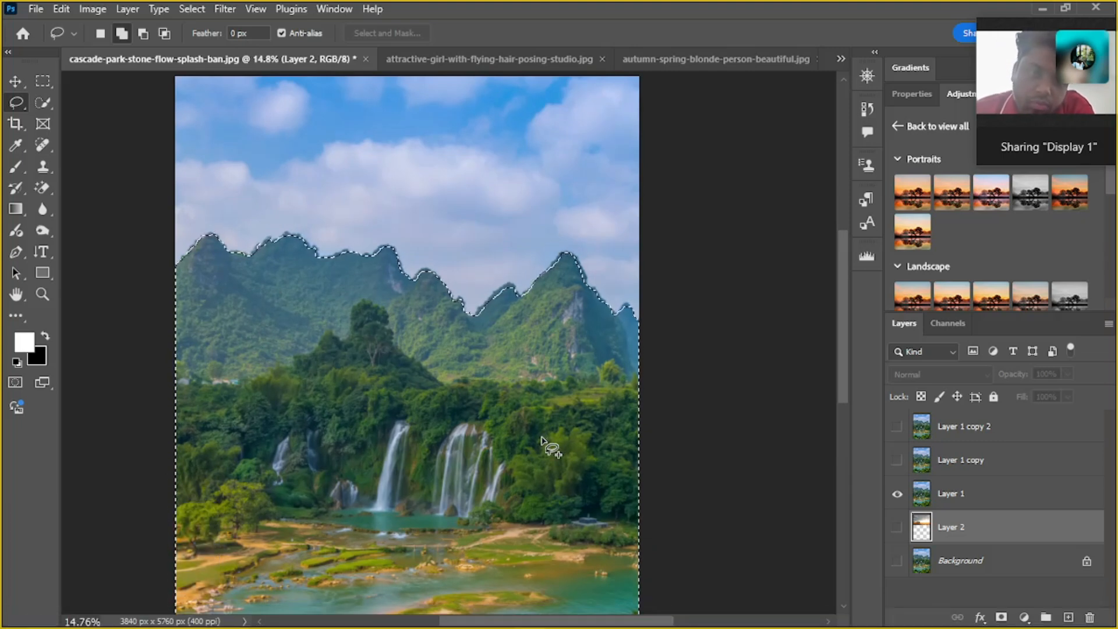
scroll(466, 408, "up", 2)
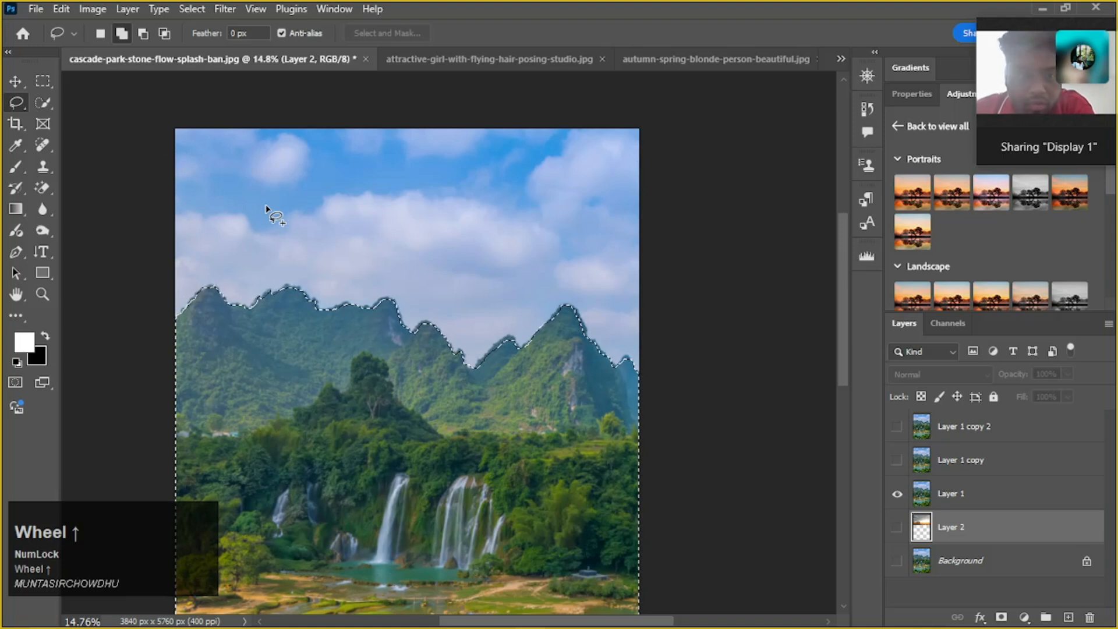
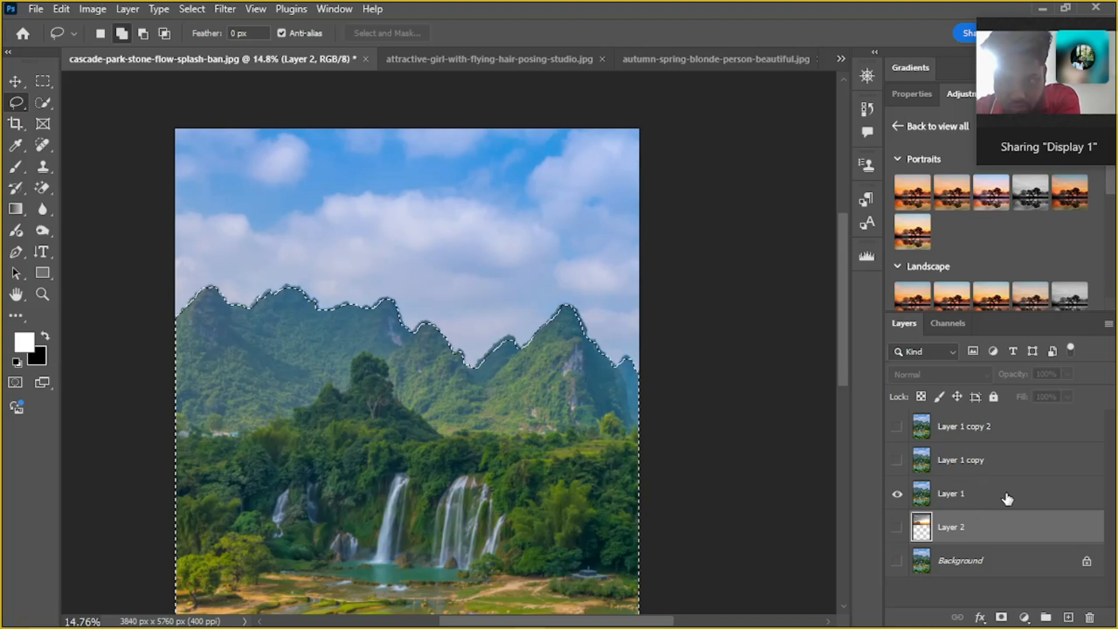
Copy the selected mountains and waterfalls from Layer 1 onto a new layer and hide Layer 1
left_click(1010, 504)
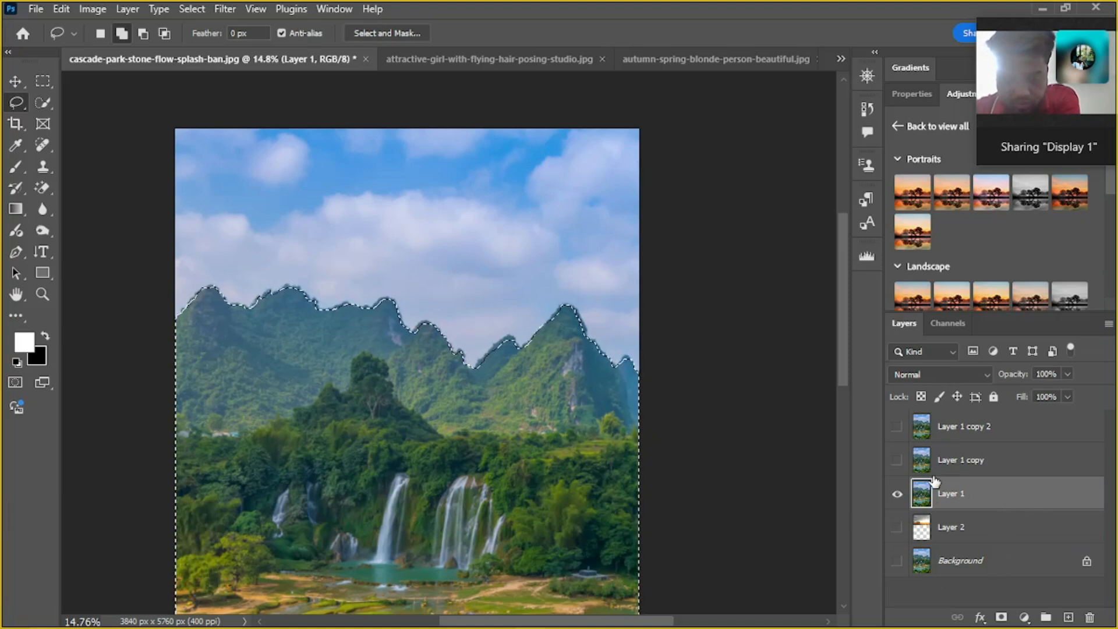
left_click(1009, 498, "ctrl")
key("ctrl+j")
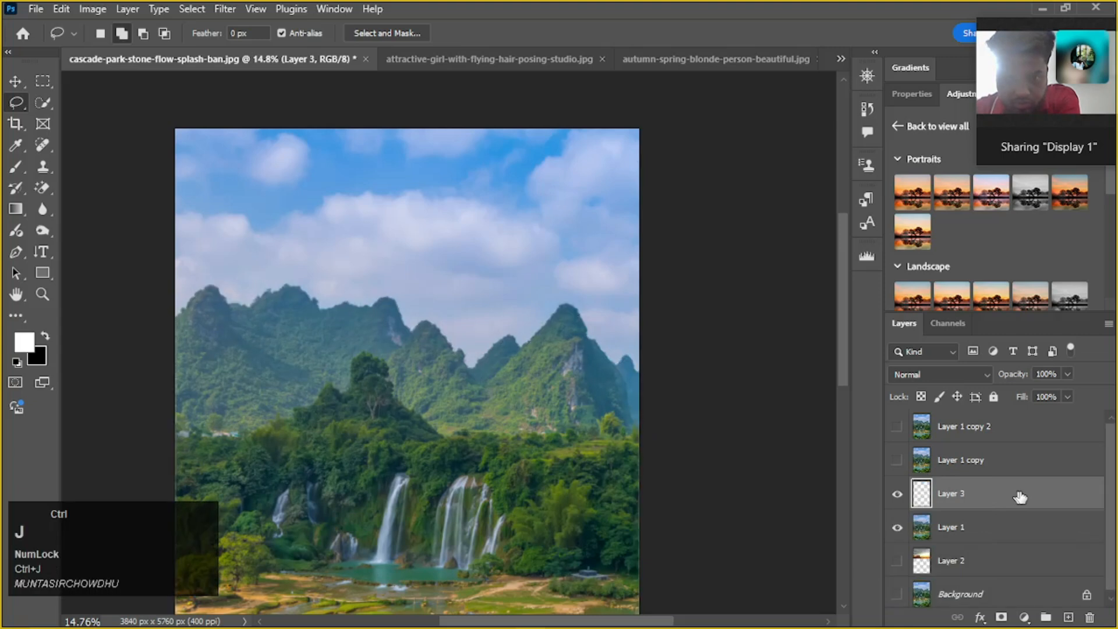
left_click(897, 528)
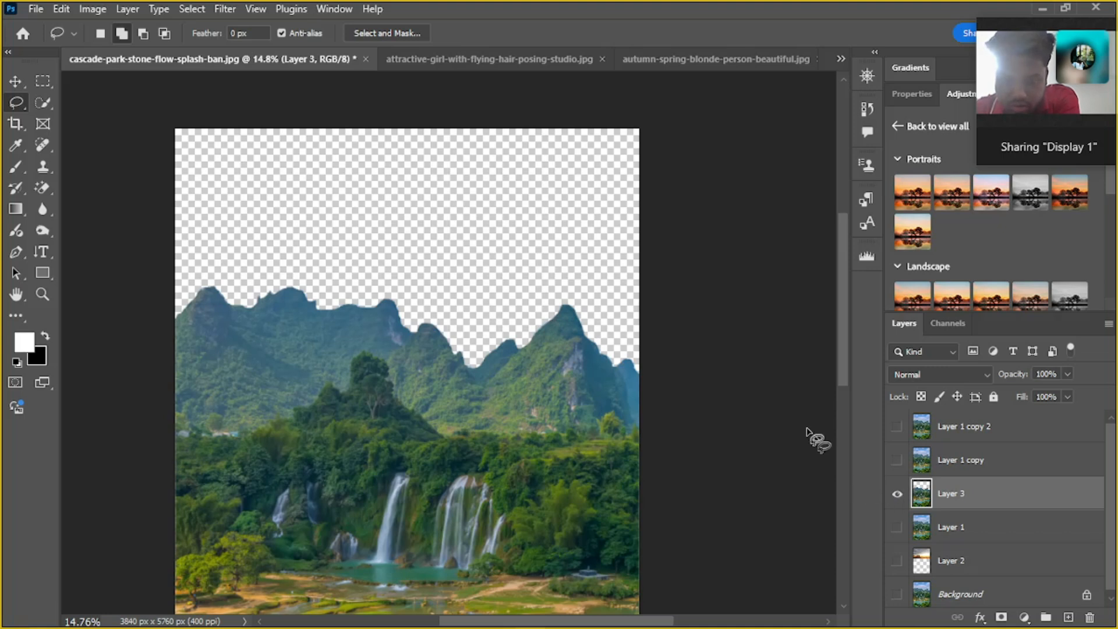
scroll(489, 277, "up", 2)
scroll(442, 272, "up", 2)
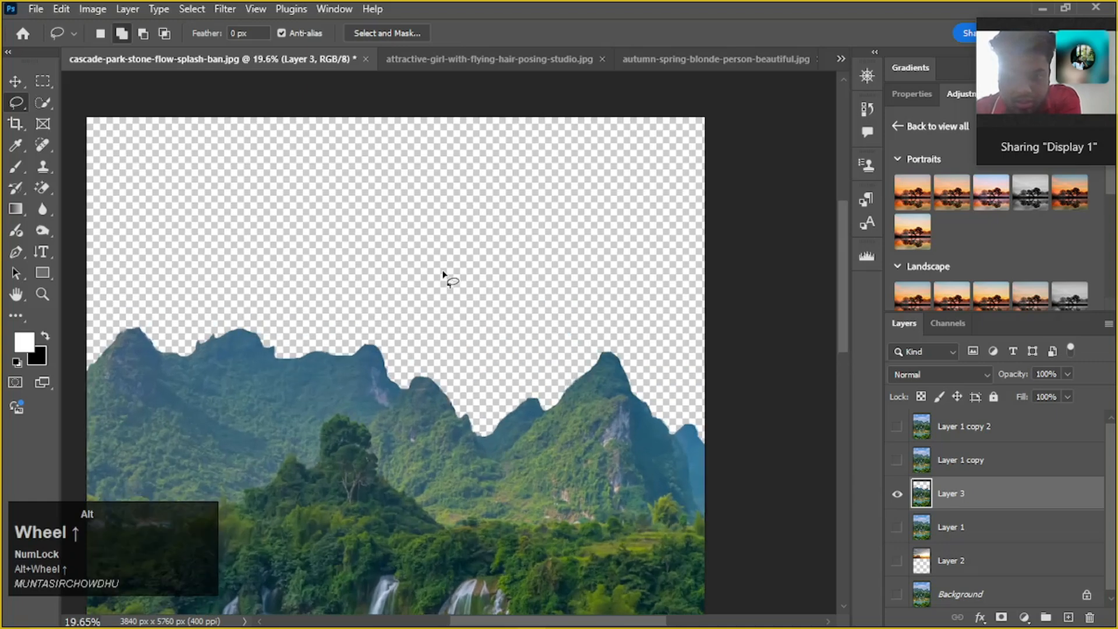
Compare the mountain cutout on Layer 3 with the full photo on Layer 1 by toggling their visibility, leaving both shown
left_click(896, 529)
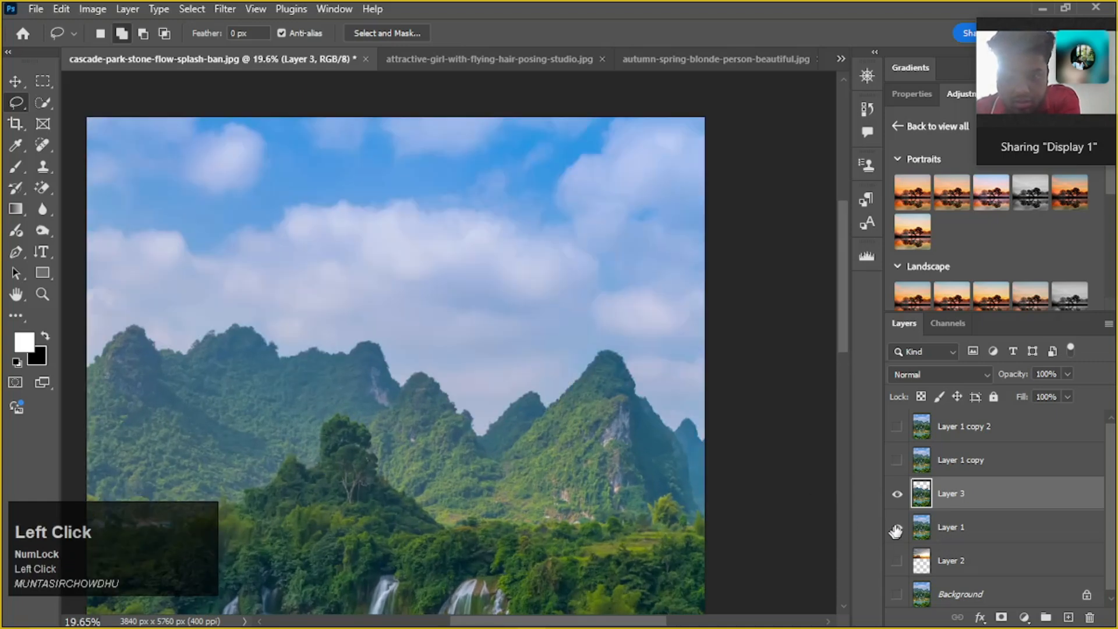
left_click(898, 493)
scroll(945, 502, "up", 1)
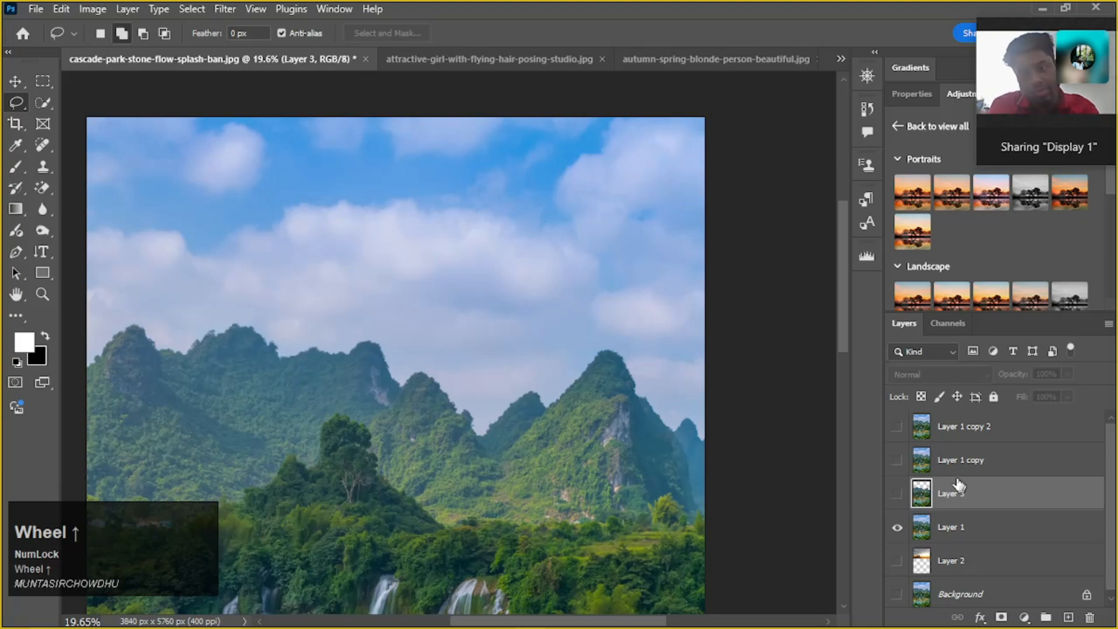
left_click(967, 529)
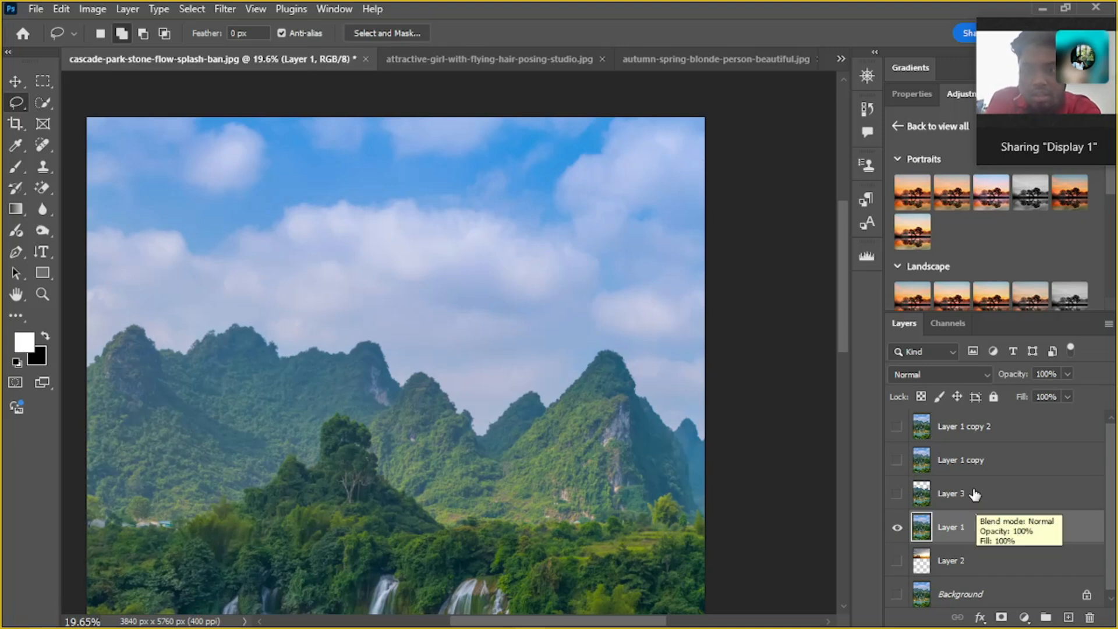
left_click(924, 498)
left_click(899, 494)
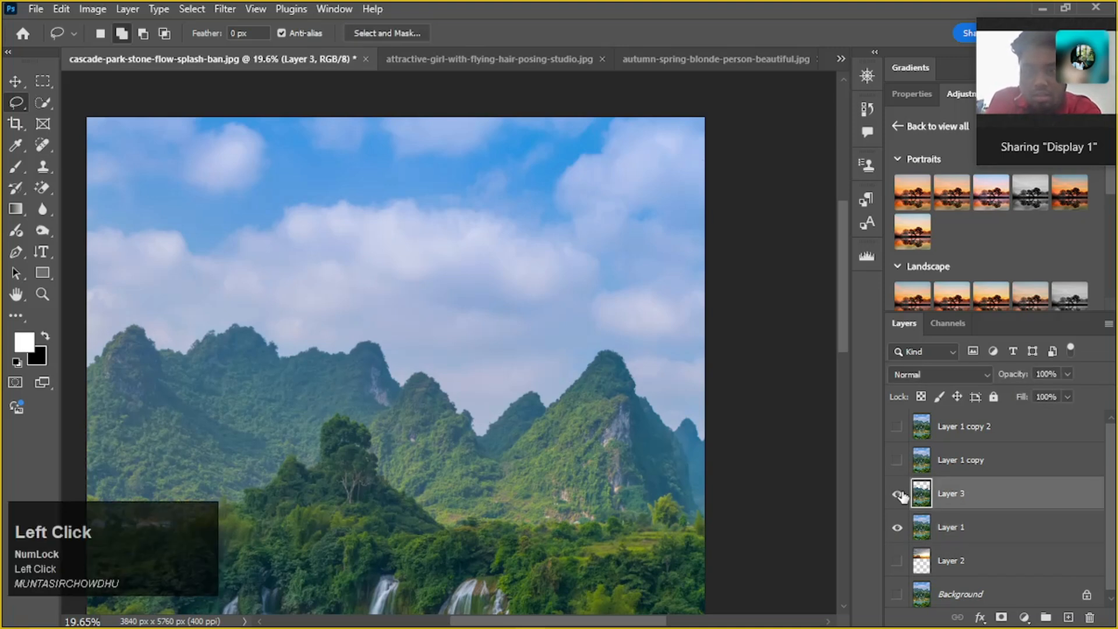
scroll(1007, 517, "down", 1)
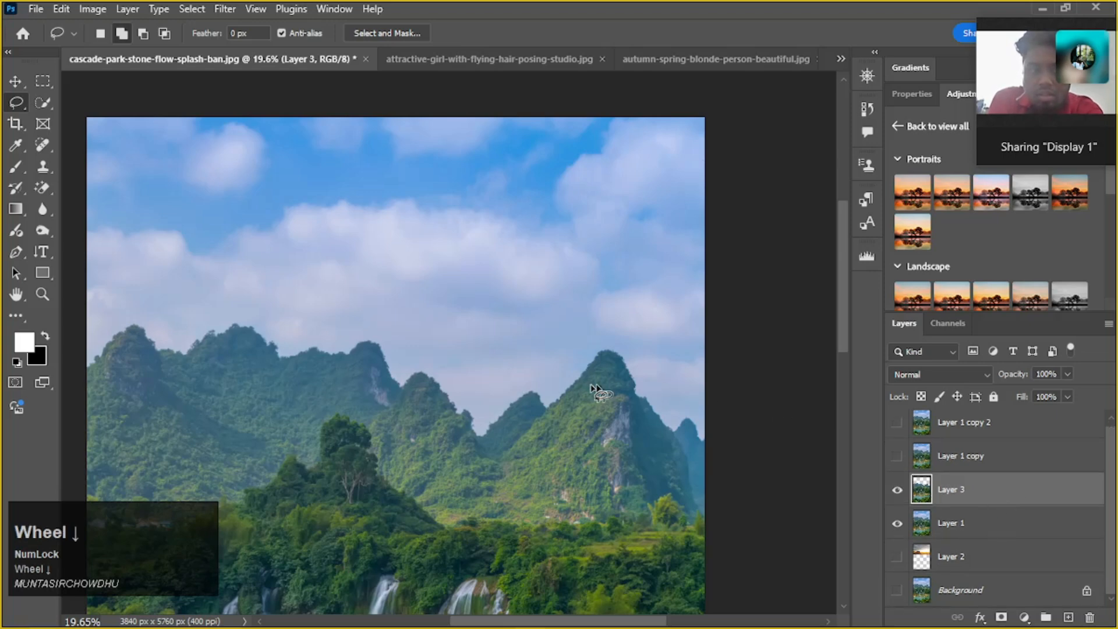
scroll(582, 389, "down", 2, "alt")
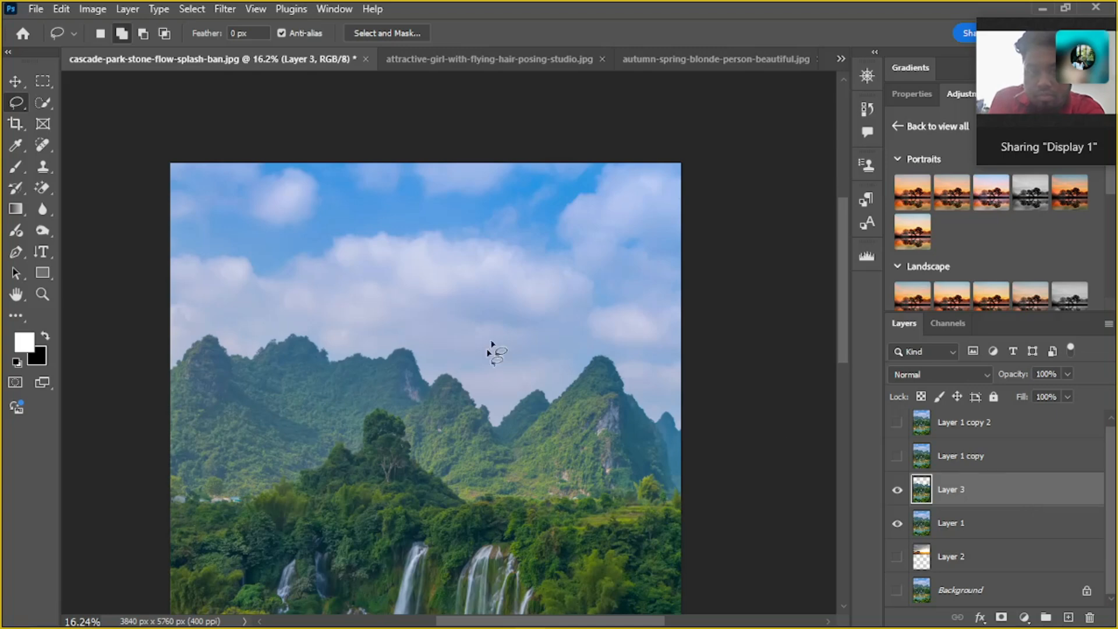
Switch to WhatsApp and send the cascade-park-stone-flow-splash-ban photo from the For photoshop class folder in the current call contact's chat
mouse_move(426, 599)
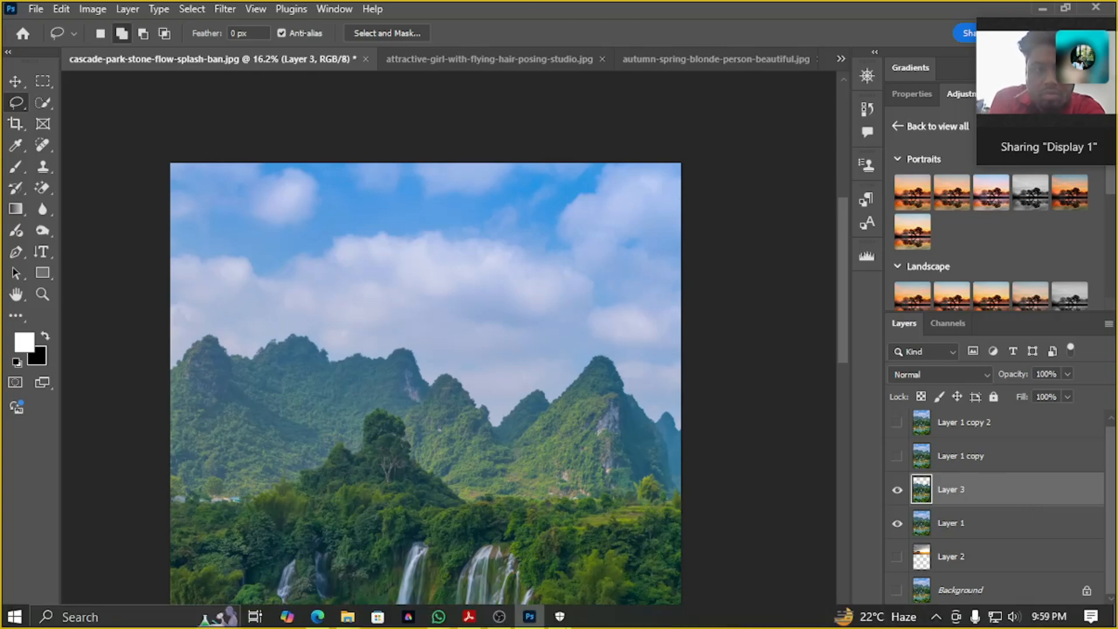
left_click(317, 619)
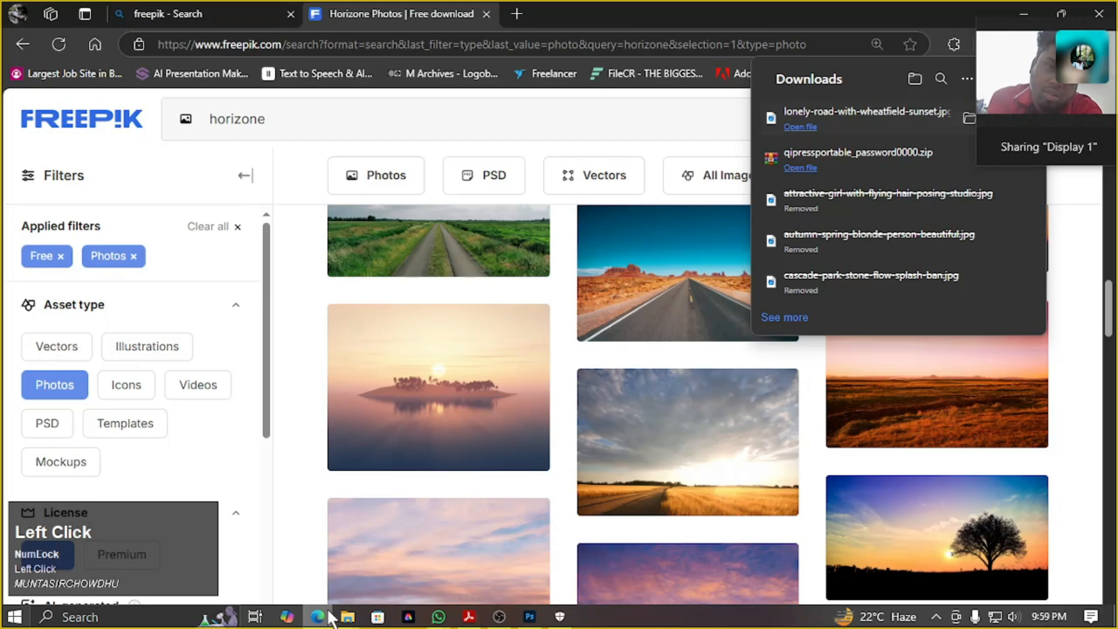
left_click(1020, 13)
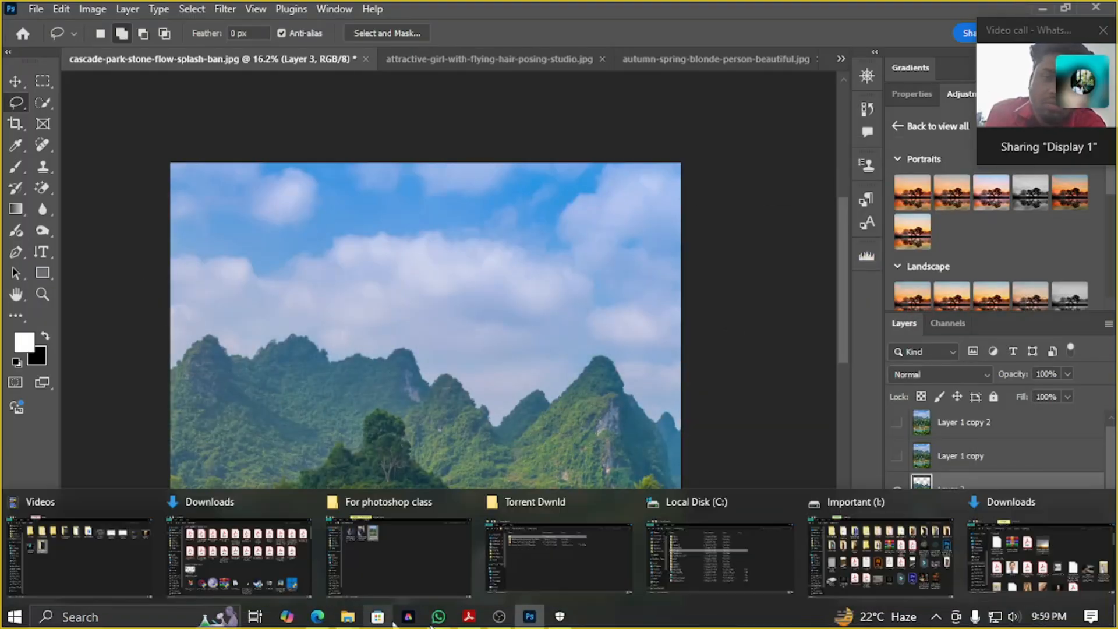
left_click(439, 616)
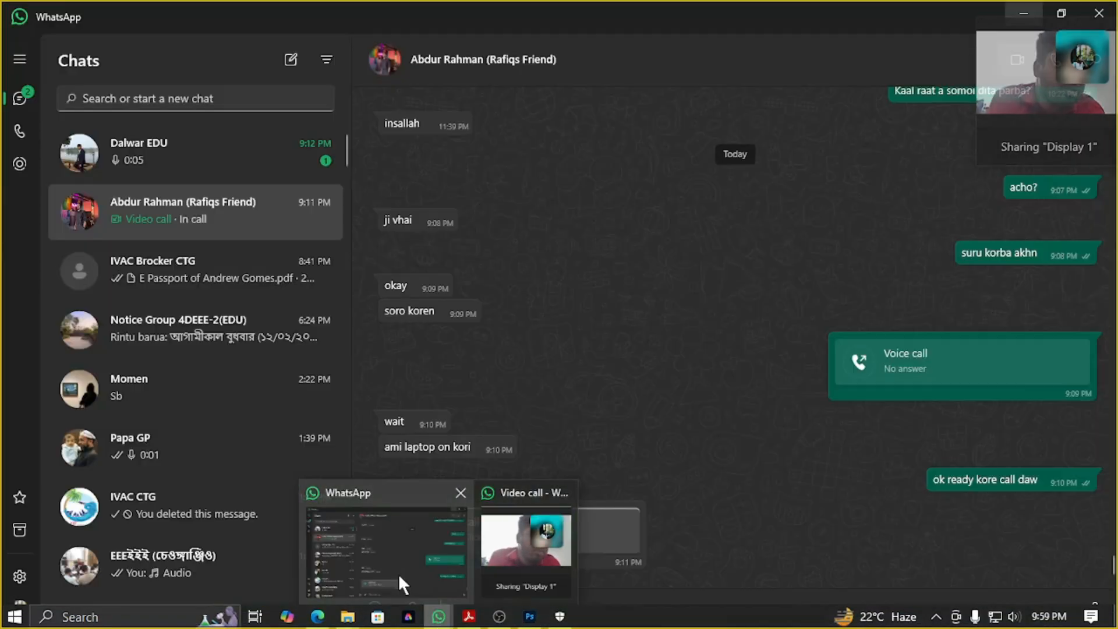
left_click(426, 564)
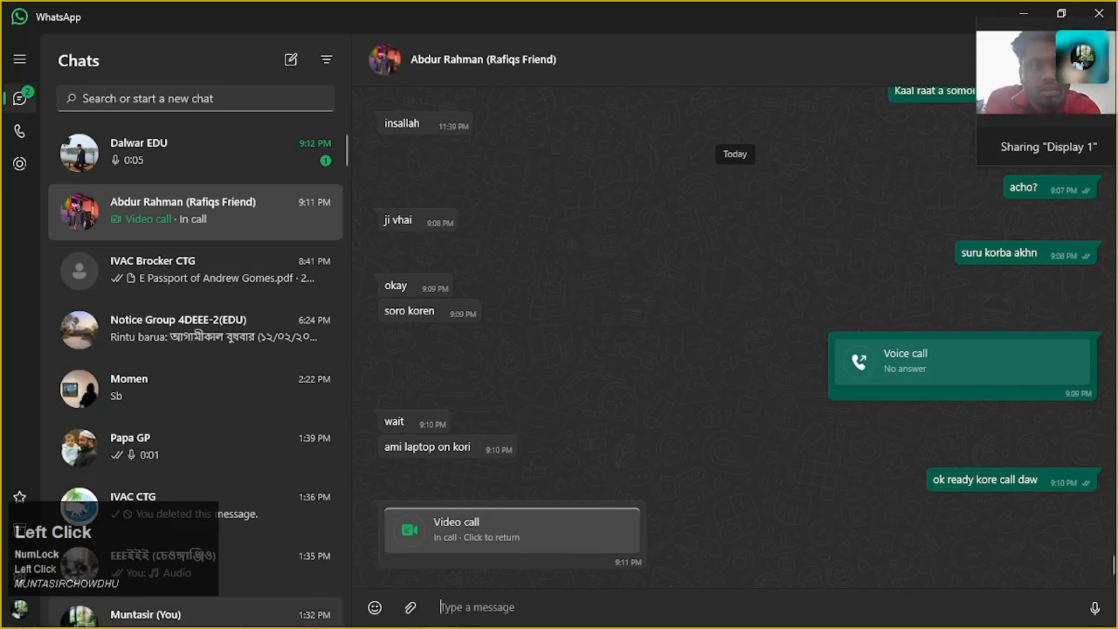
mouse_move(347, 616)
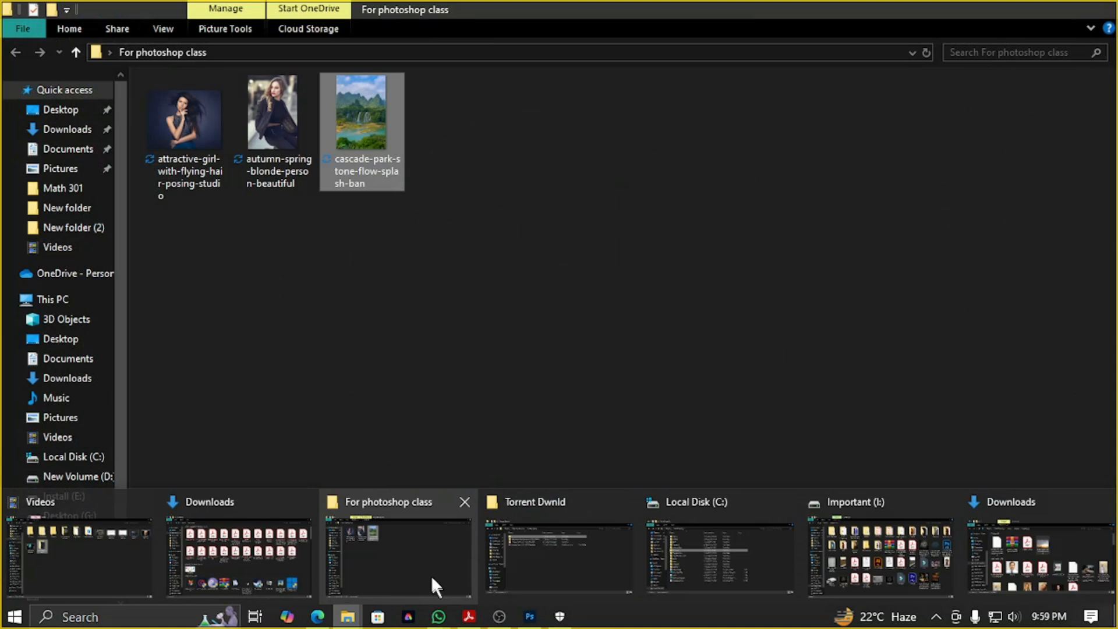
left_click(422, 571)
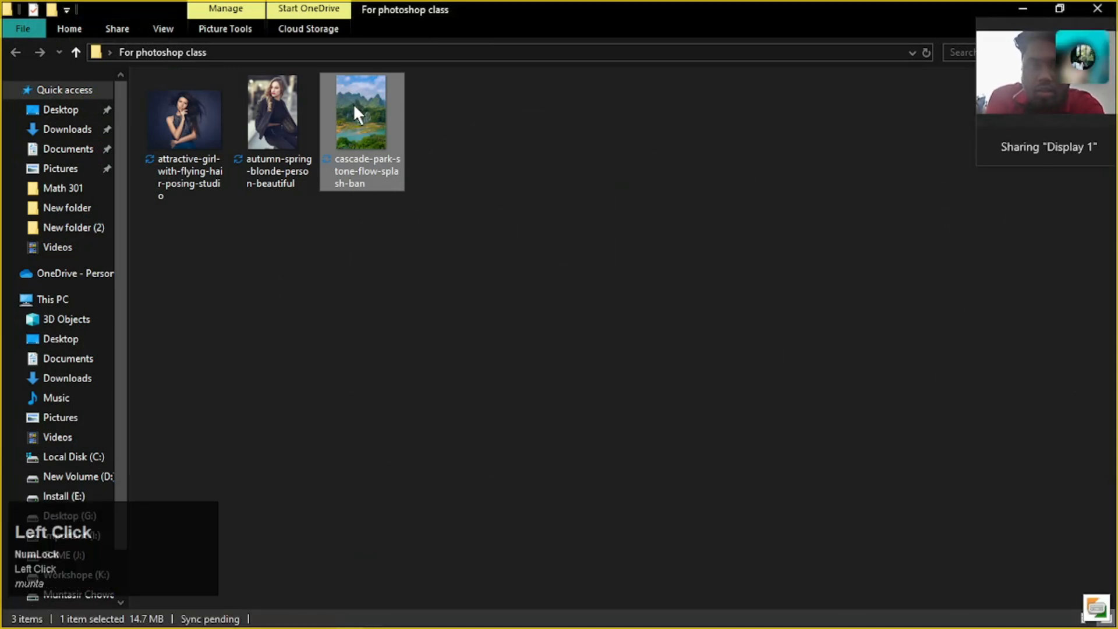
left_click_drag(353, 103, 698, 427)
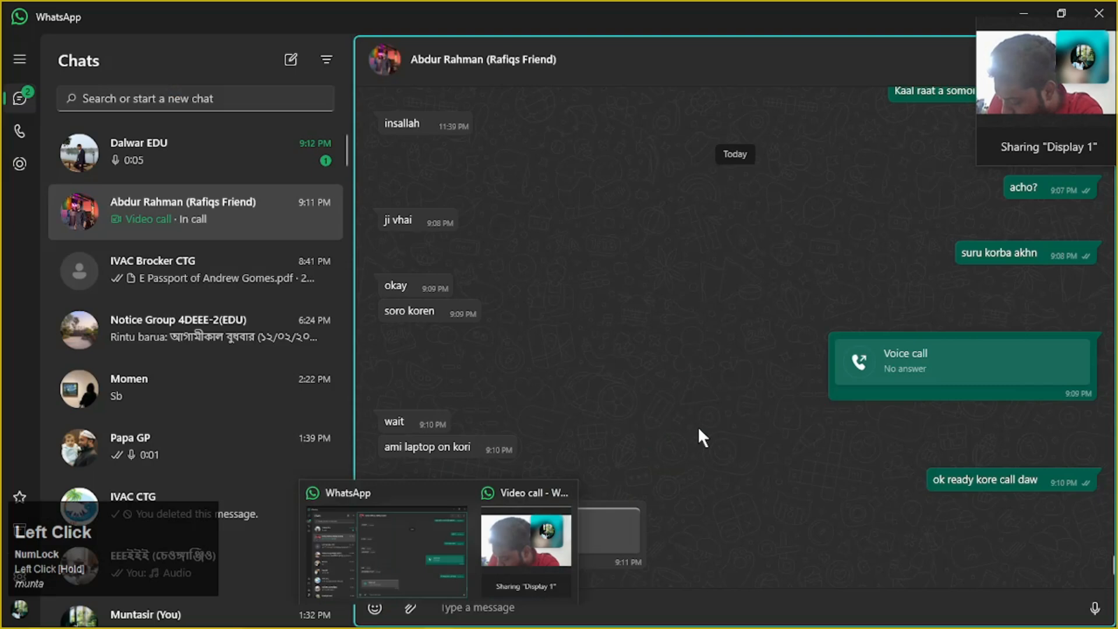
left_click(791, 597)
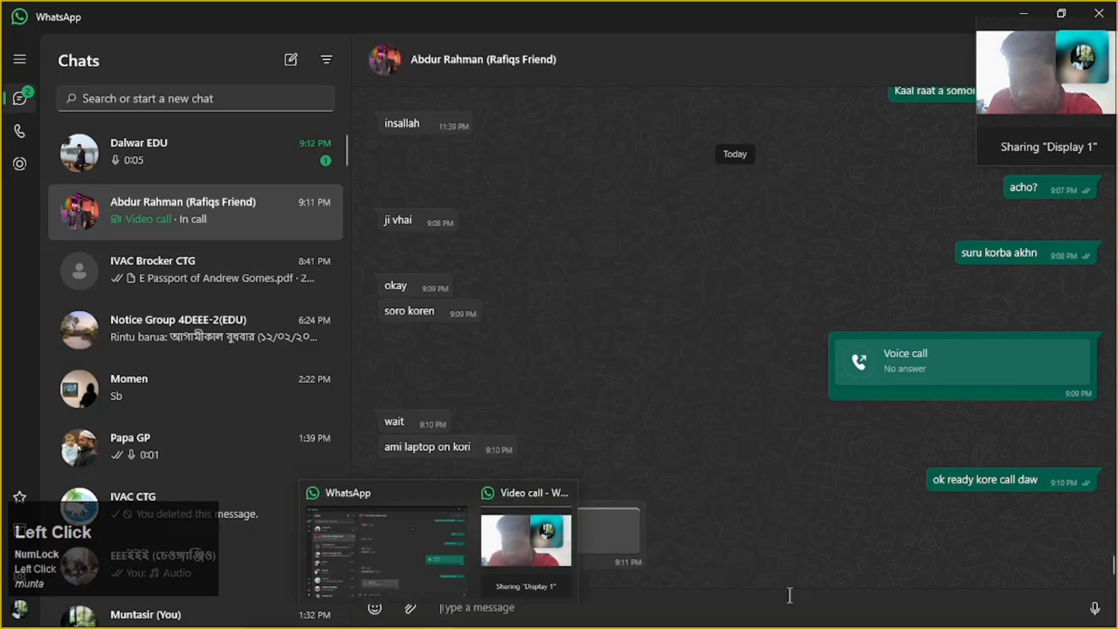
Send the downloaded wheatfield sunset photo in the same WhatsApp chat and return to Photoshop
left_click(1028, 10)
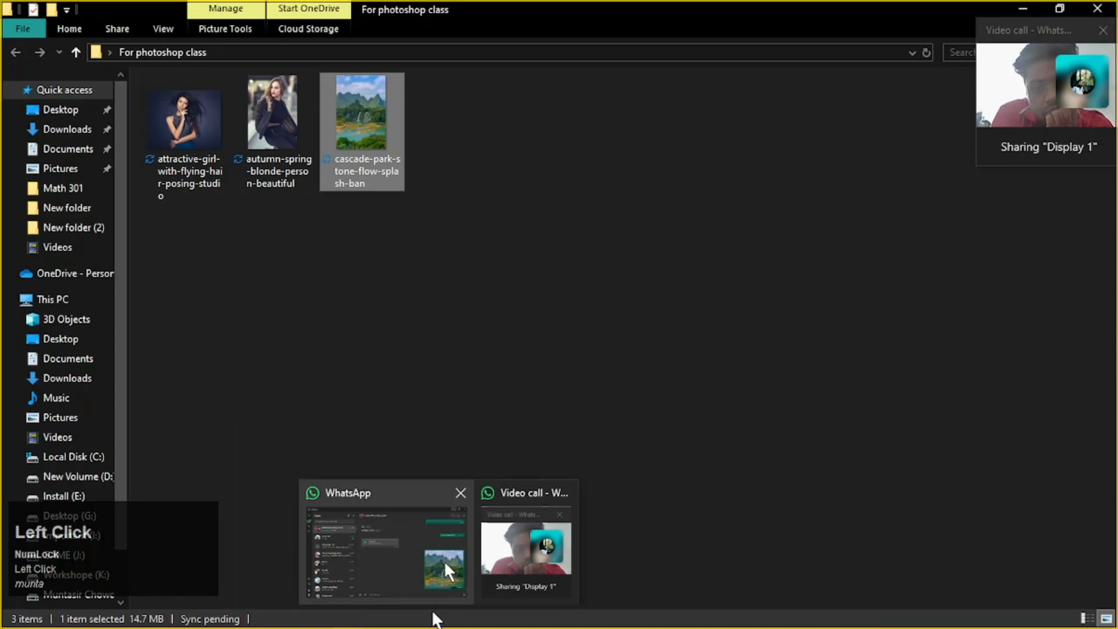
mouse_move(348, 616)
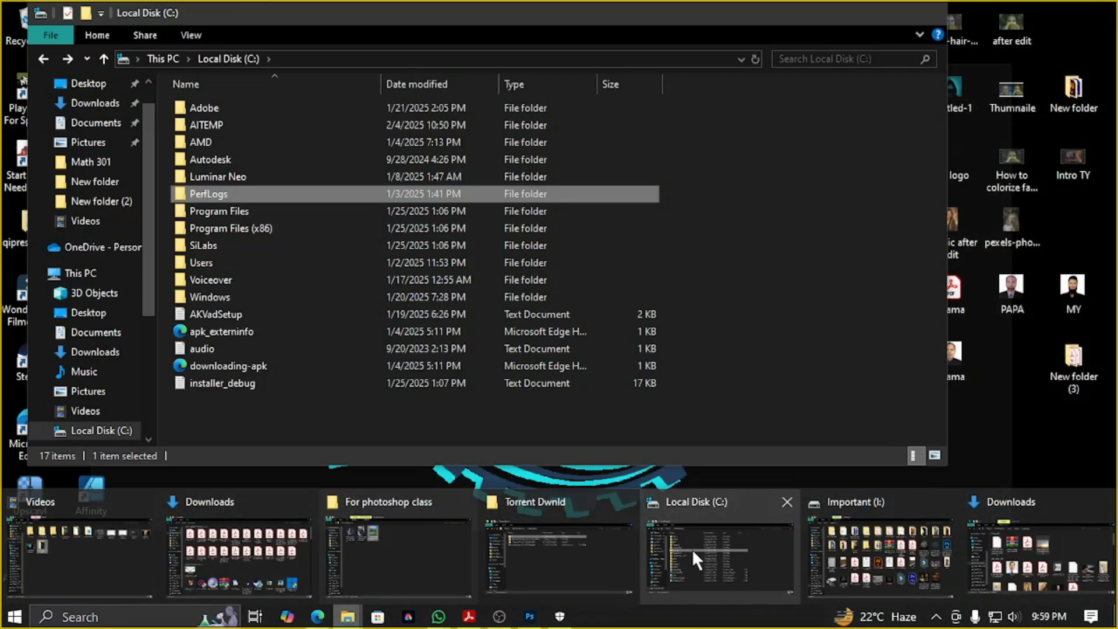
left_click(362, 544)
key("super+e")
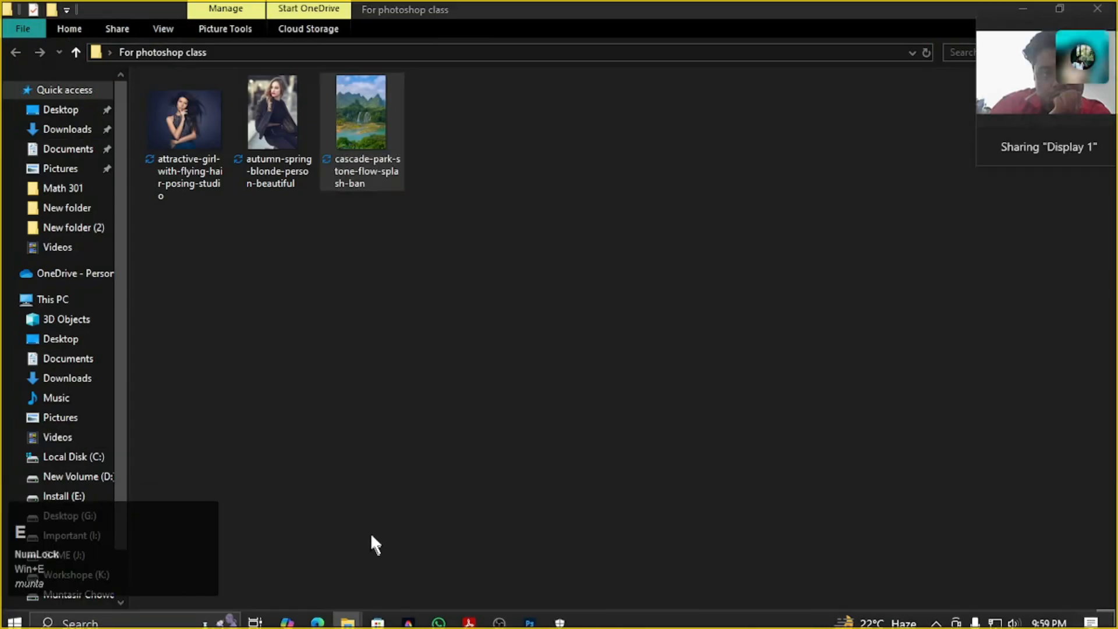
left_click_drag(281, 418, 496, 462)
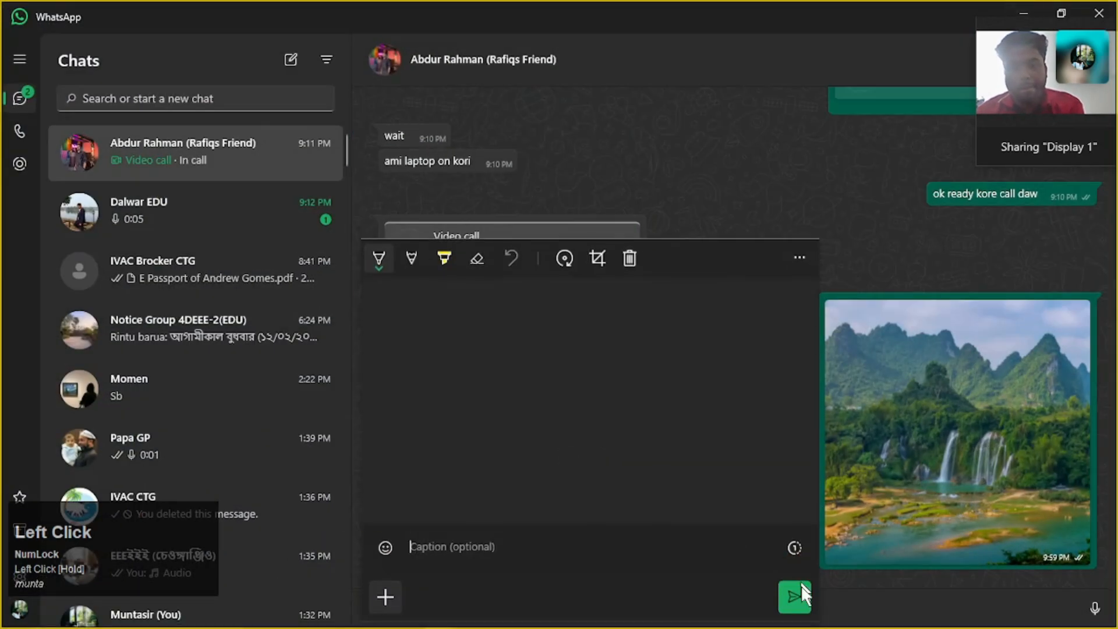
left_click(793, 595)
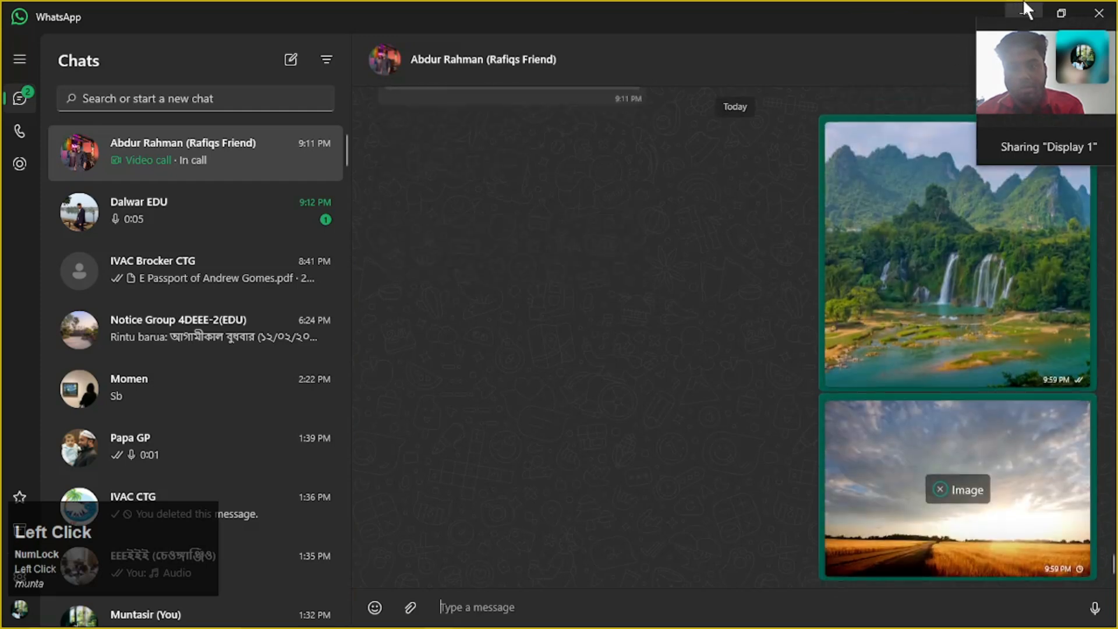
left_click(1023, 13)
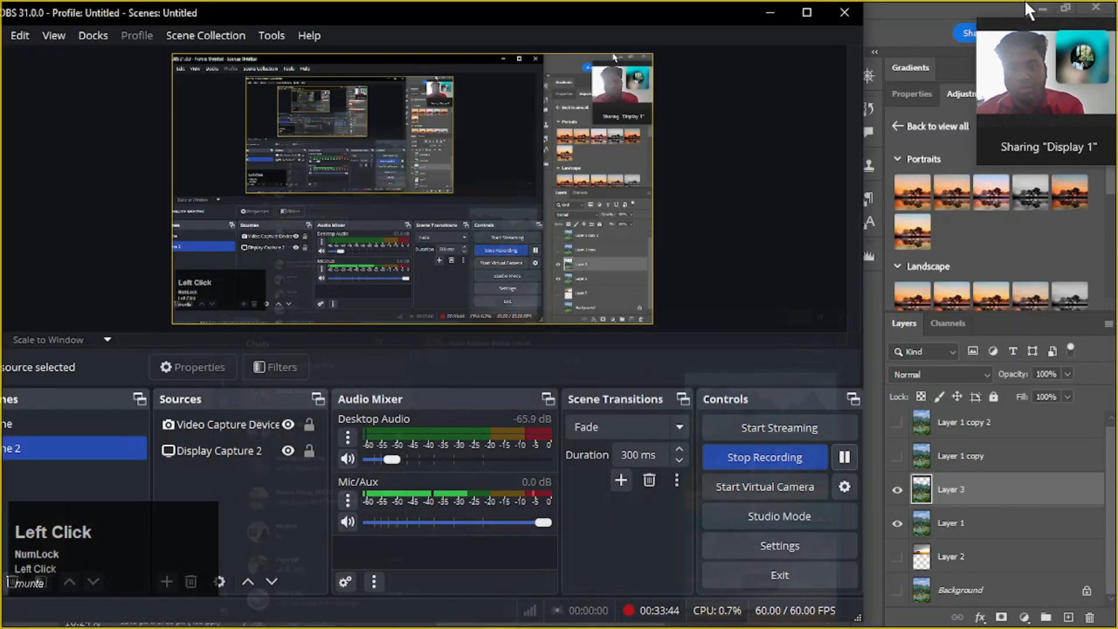
left_click(770, 12)
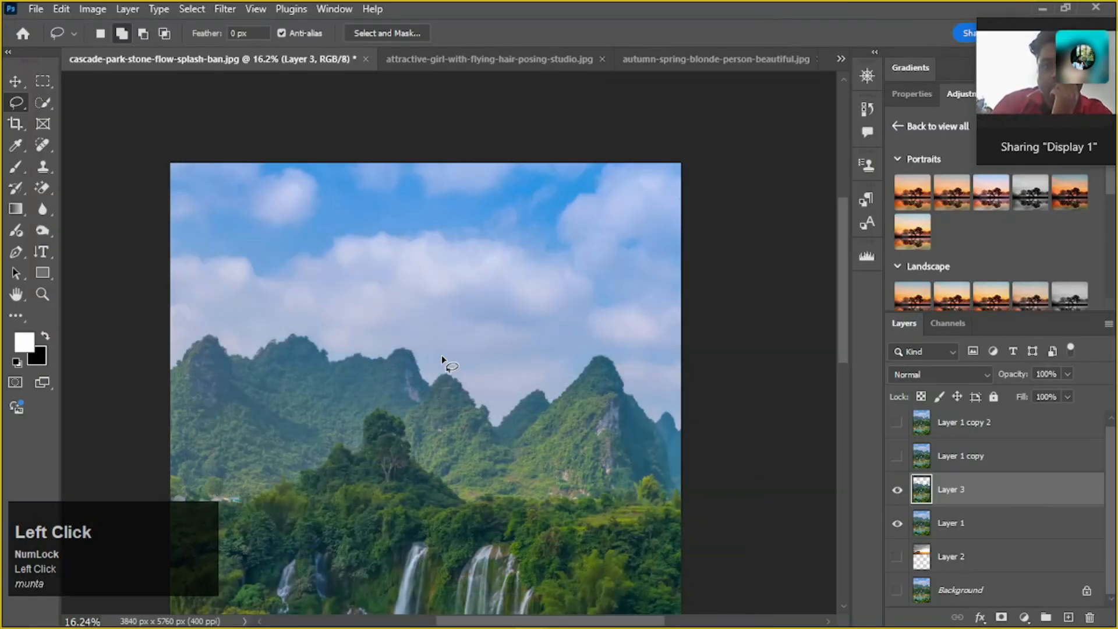
Undo the mountain layer copy to bring back the selection on the photo, and invert it to select the sky
scroll(267, 370, "down", 3)
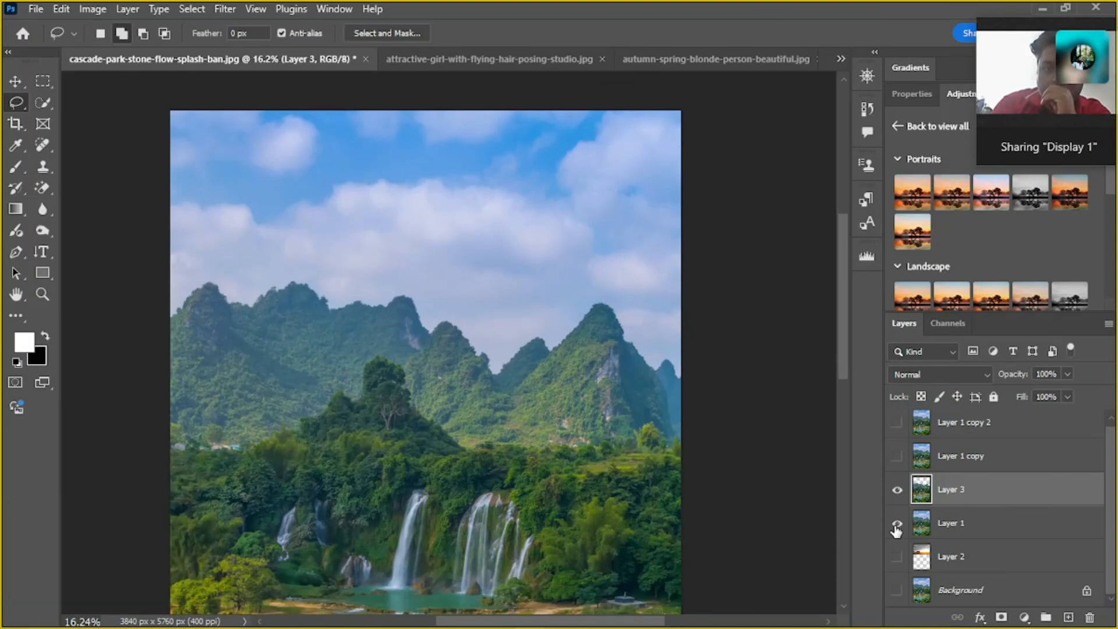
key("ctrl+z")
key("ctrl+z")
key("ctrl+z")
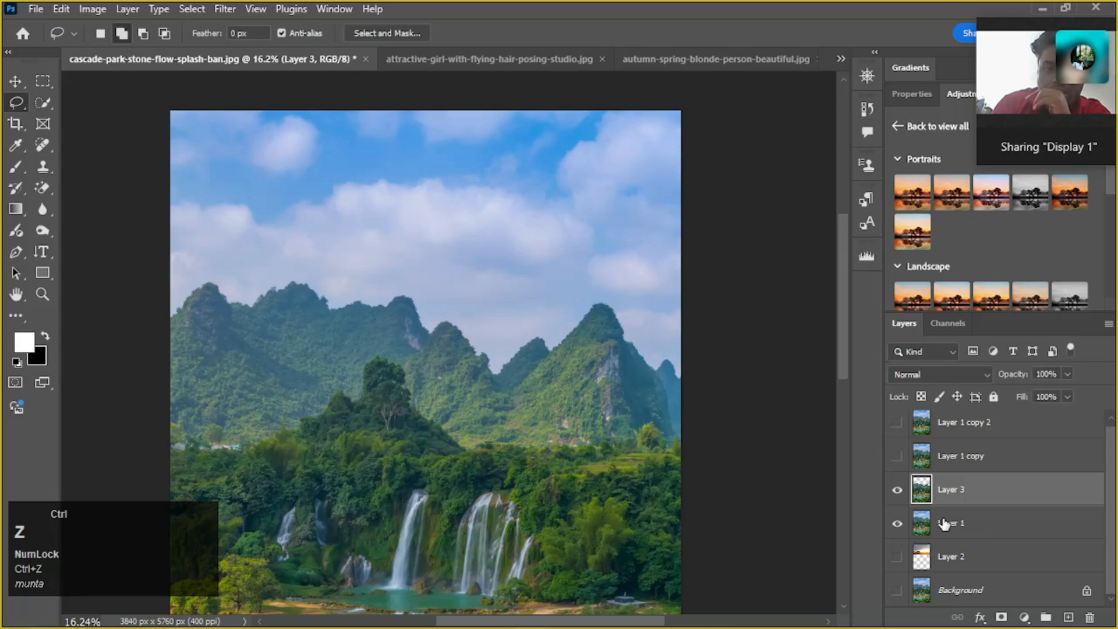
key("ctrl+z")
key("ctrl+z")
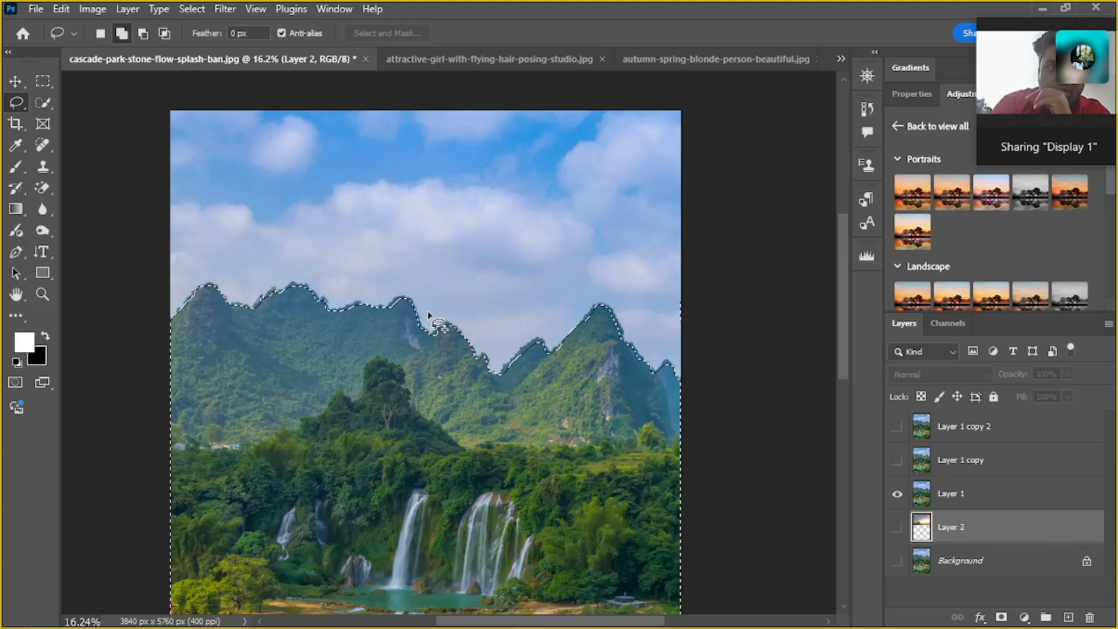
key("ctrl+shift+i")
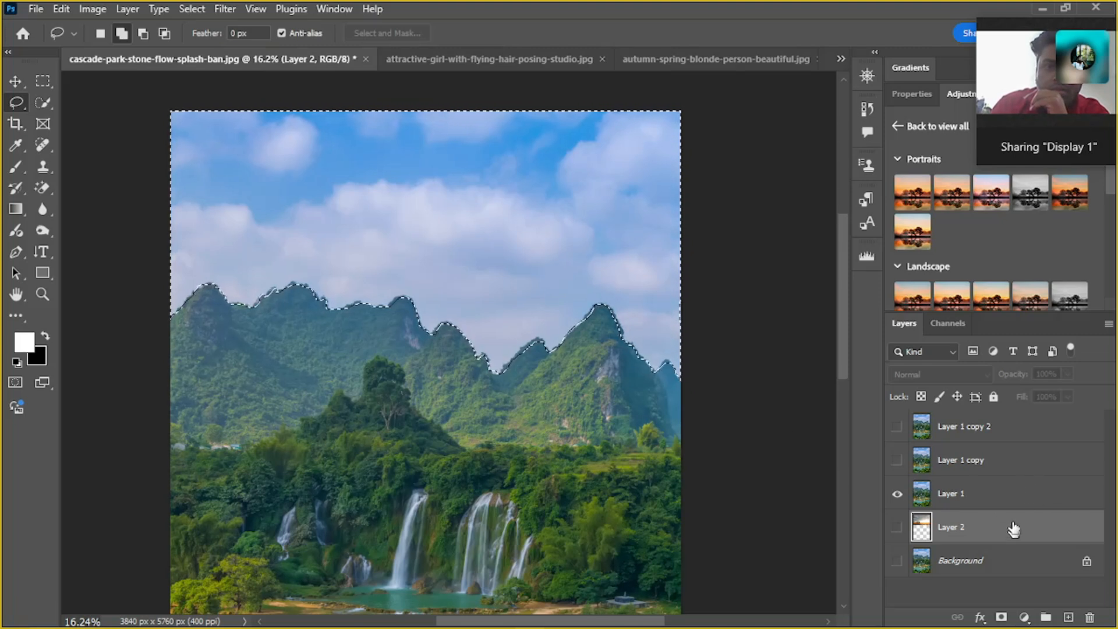
Try deleting the selected sky from Layer 1, and undo the deletion
left_click(1017, 495)
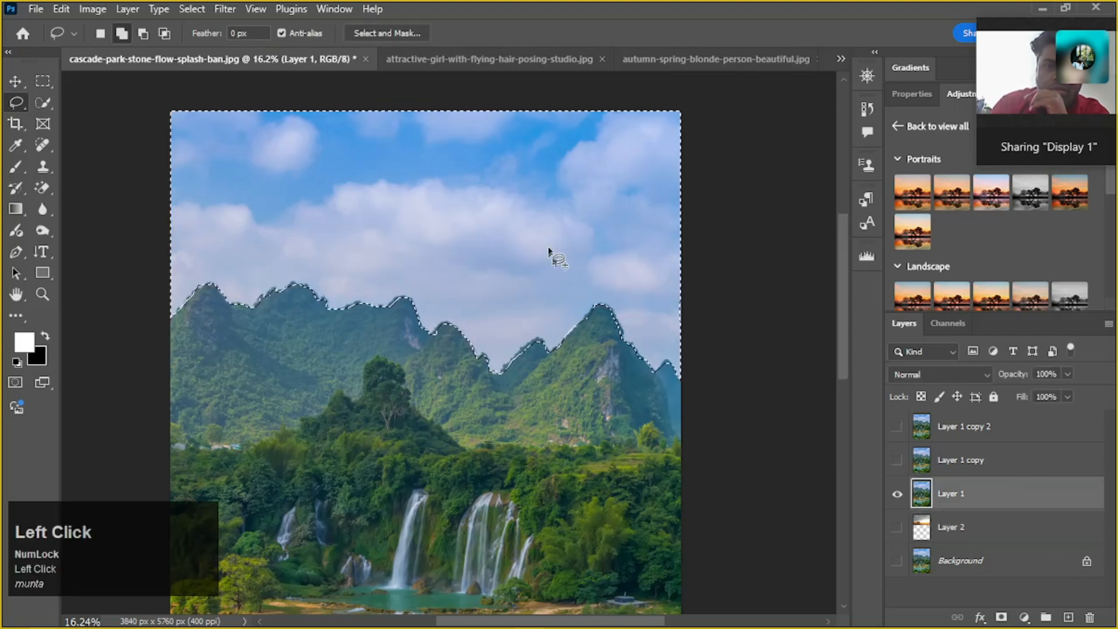
key("Delete")
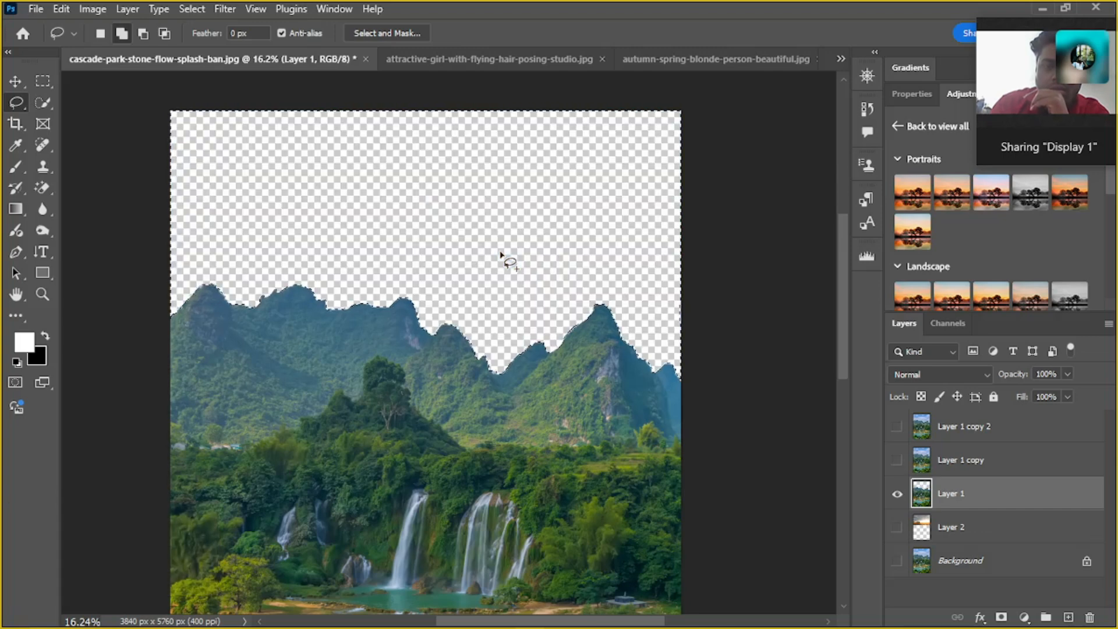
key("ctrl+z")
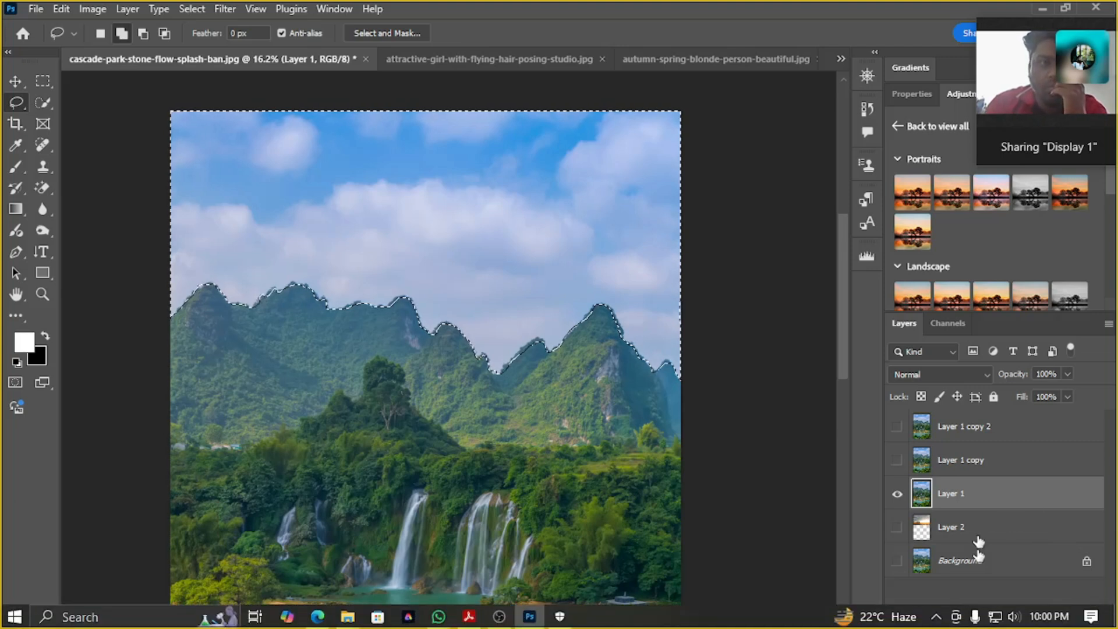
Make Layer 2, the sunset photo layer, the active layer while keeping the sky selection
left_click(1009, 535)
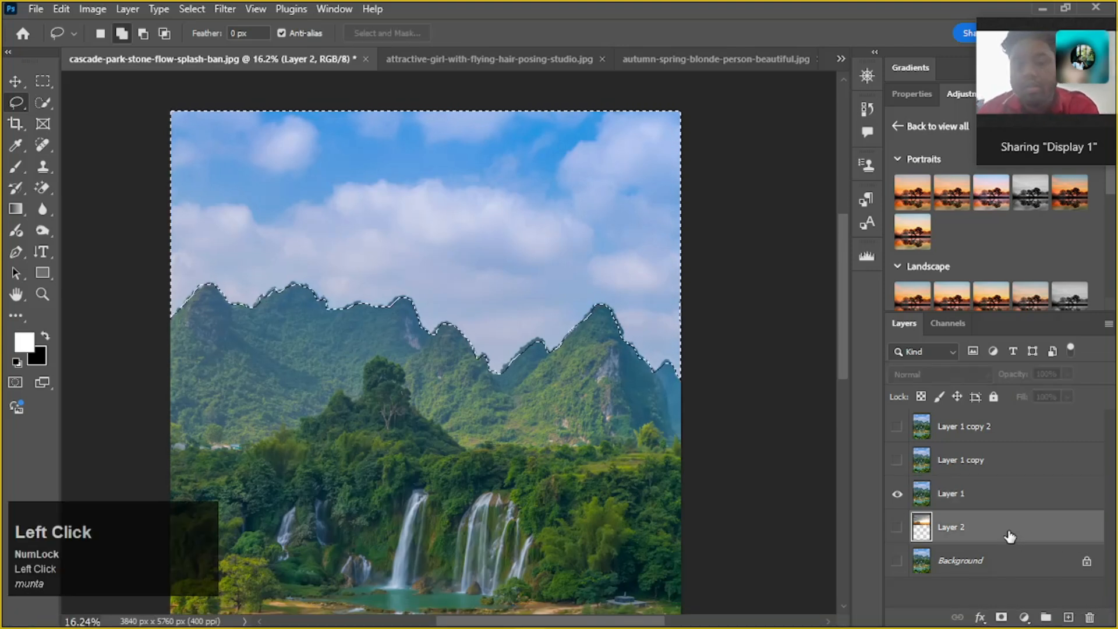
left_click(511, 250)
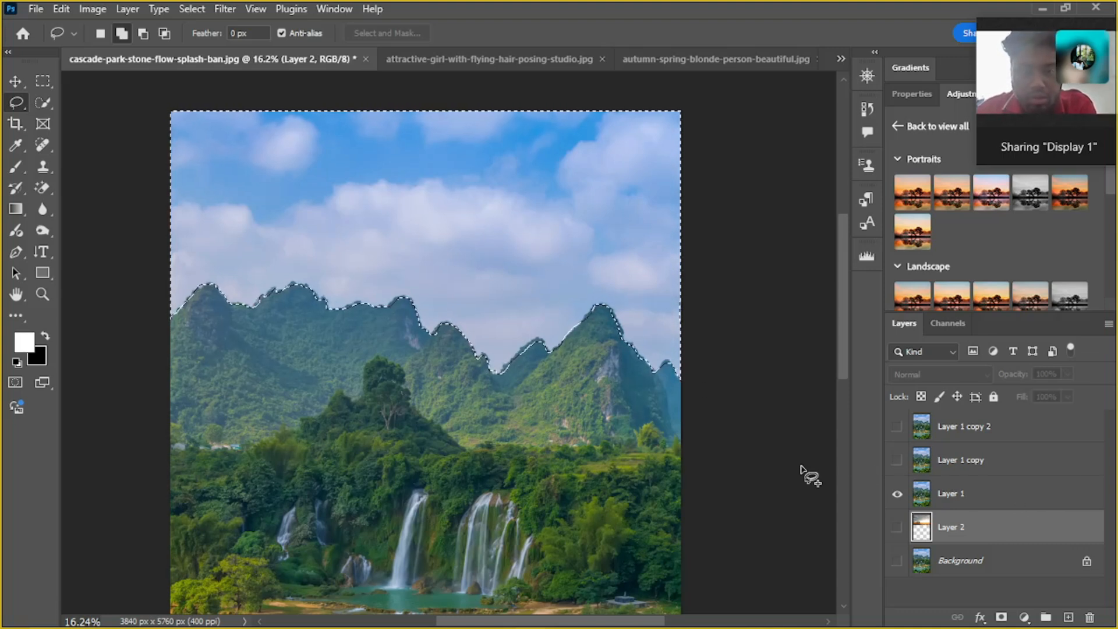
Make Layer 1 active, try deleting the selected sky from it, and undo the deletion
left_click(988, 495)
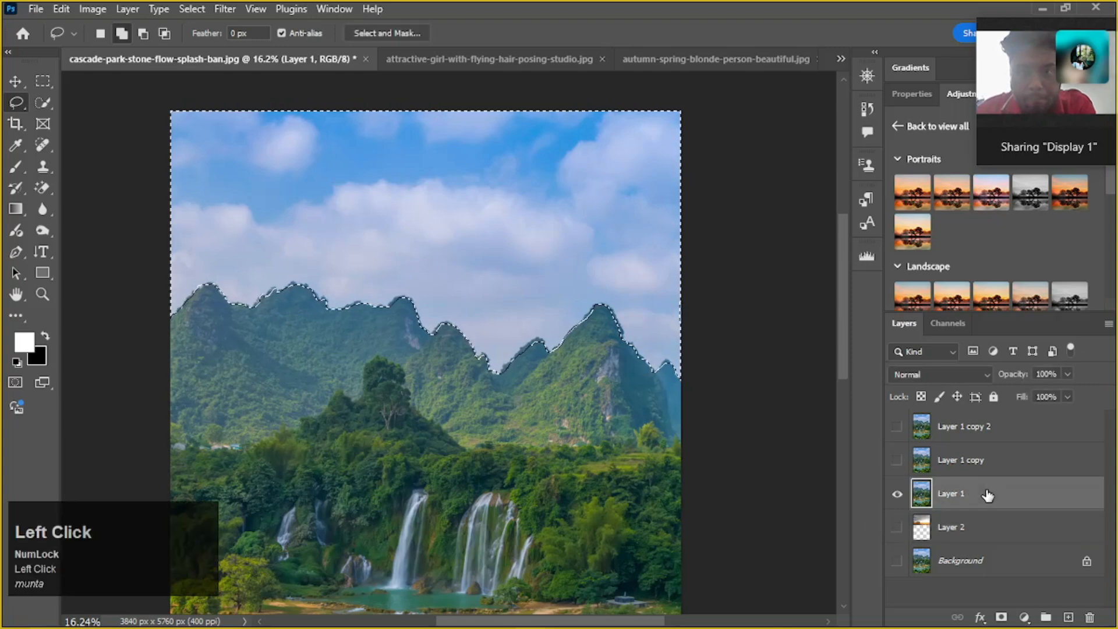
key("Delete")
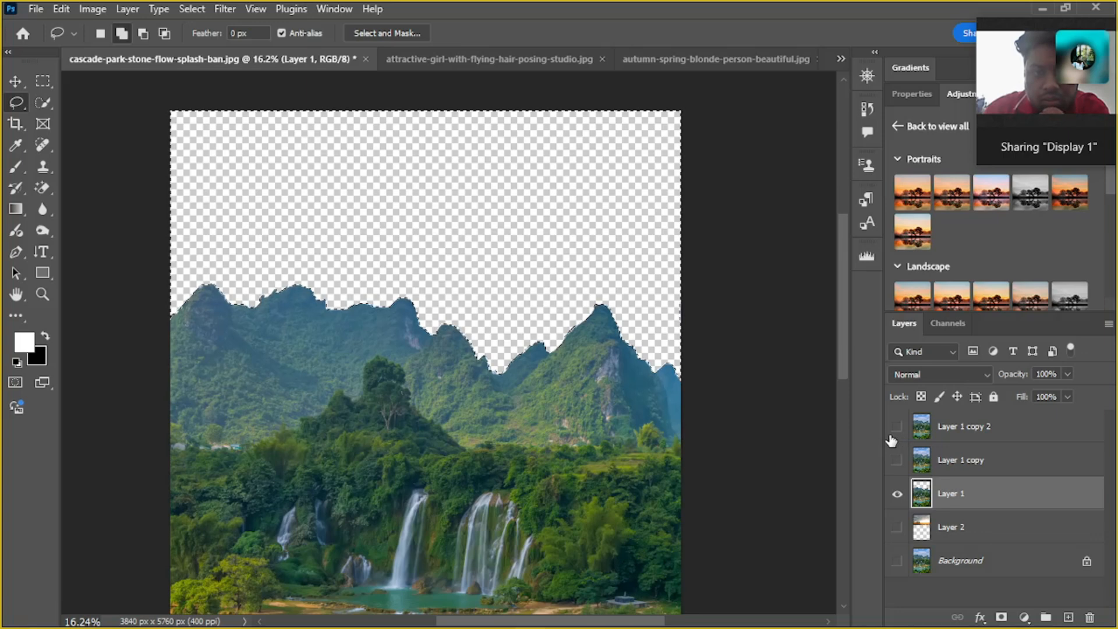
key("ctrl")
key("ctrl+z")
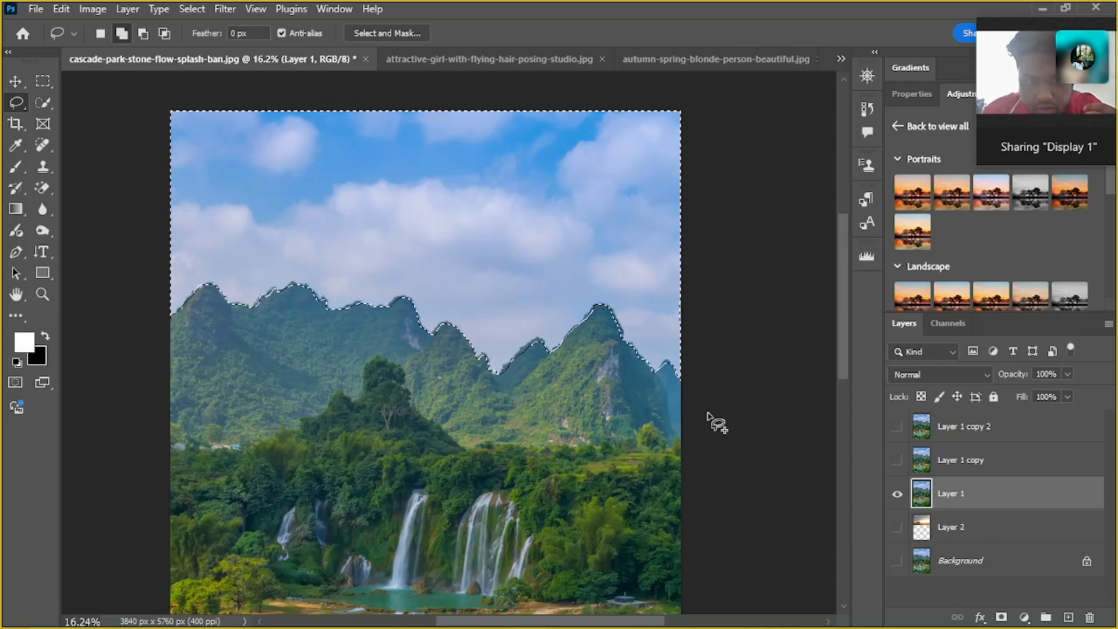
Invert the selection to cover the mountains and waterfall, and copy that area of Layer 1 to a new layer
key("ctrl+shift+i")
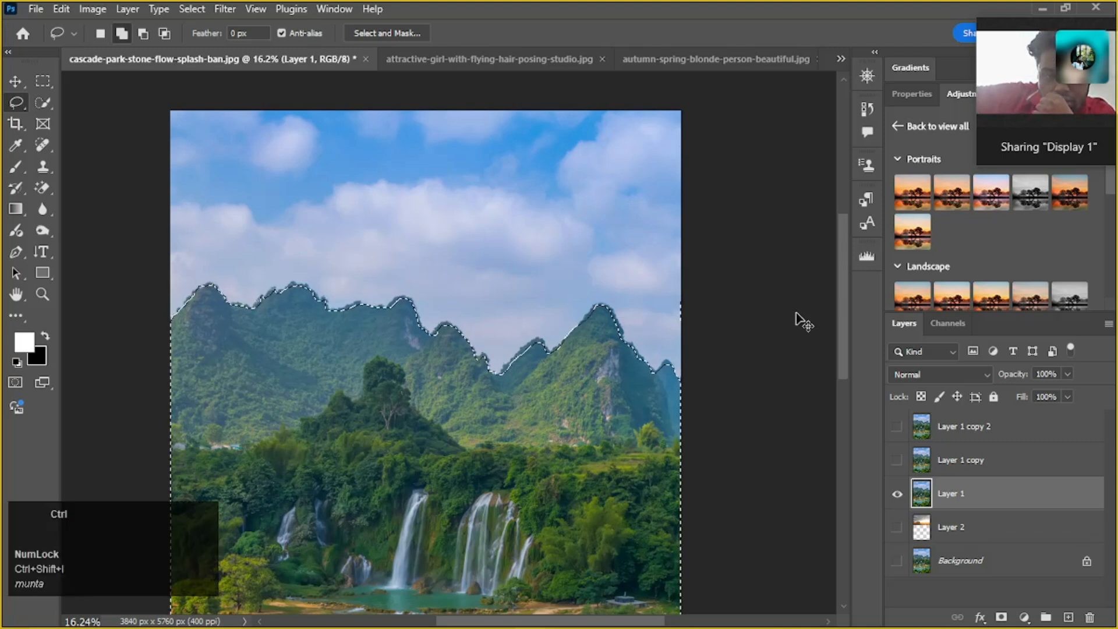
key("ctrl+j")
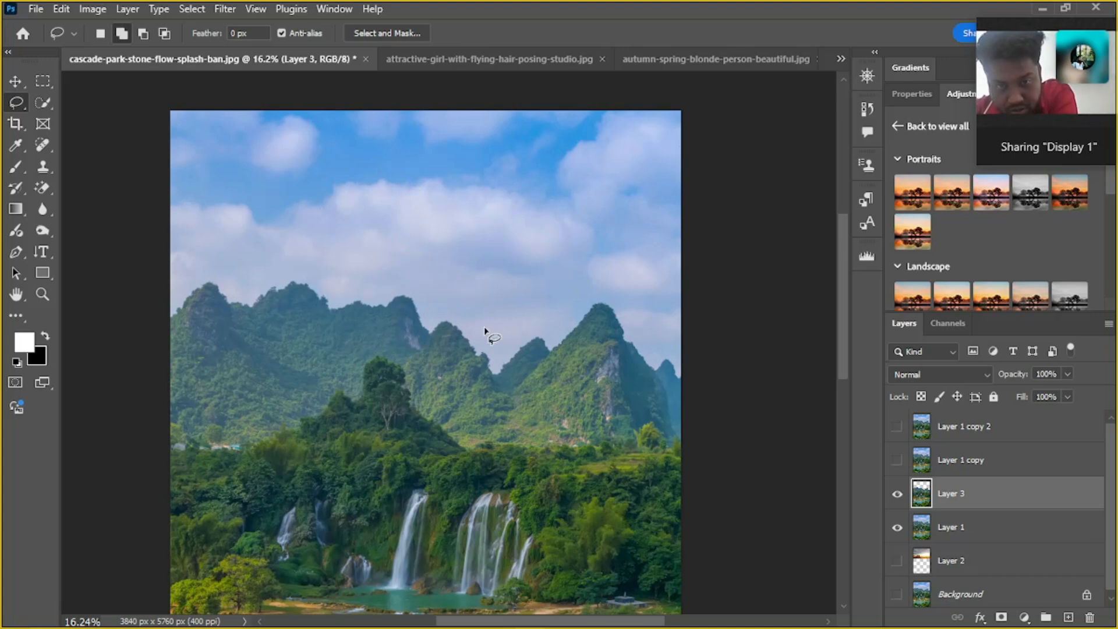
scroll(486, 335, "down", 2)
scroll(489, 343, "up", 2)
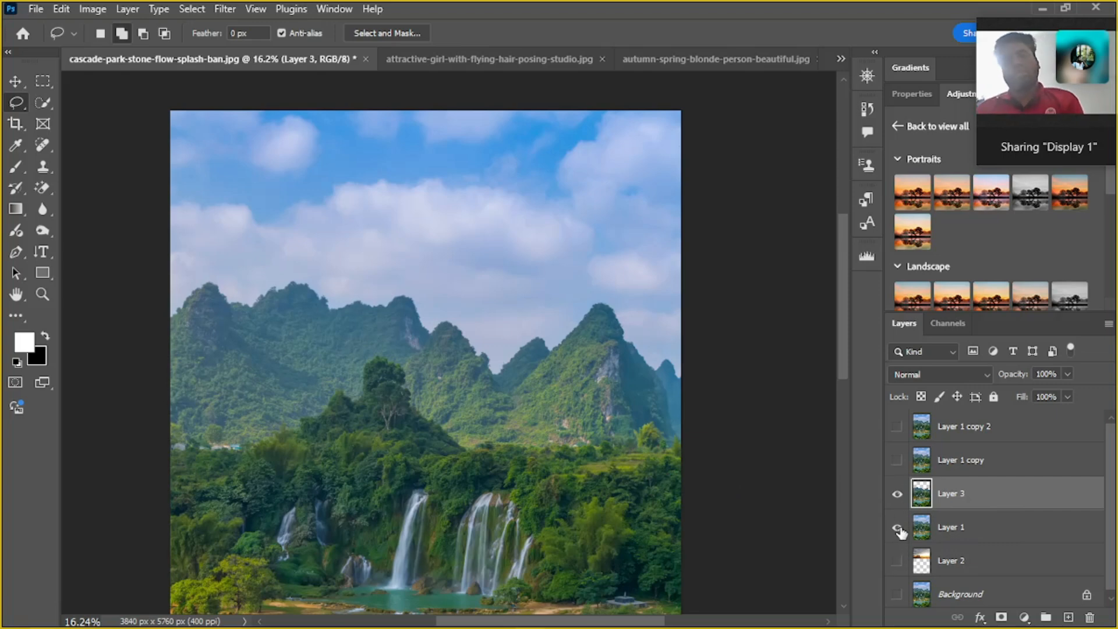
Keep Layer 3 active and hide Layer 1 so only the mountain cut-out shows
left_click(990, 531)
left_click(995, 495)
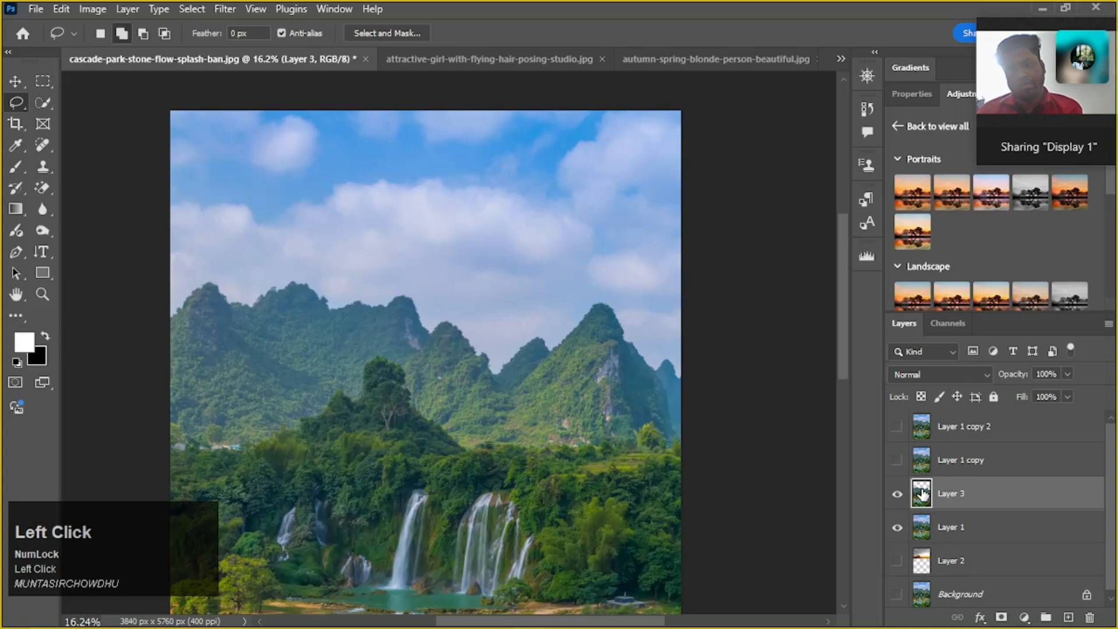
left_click(896, 531)
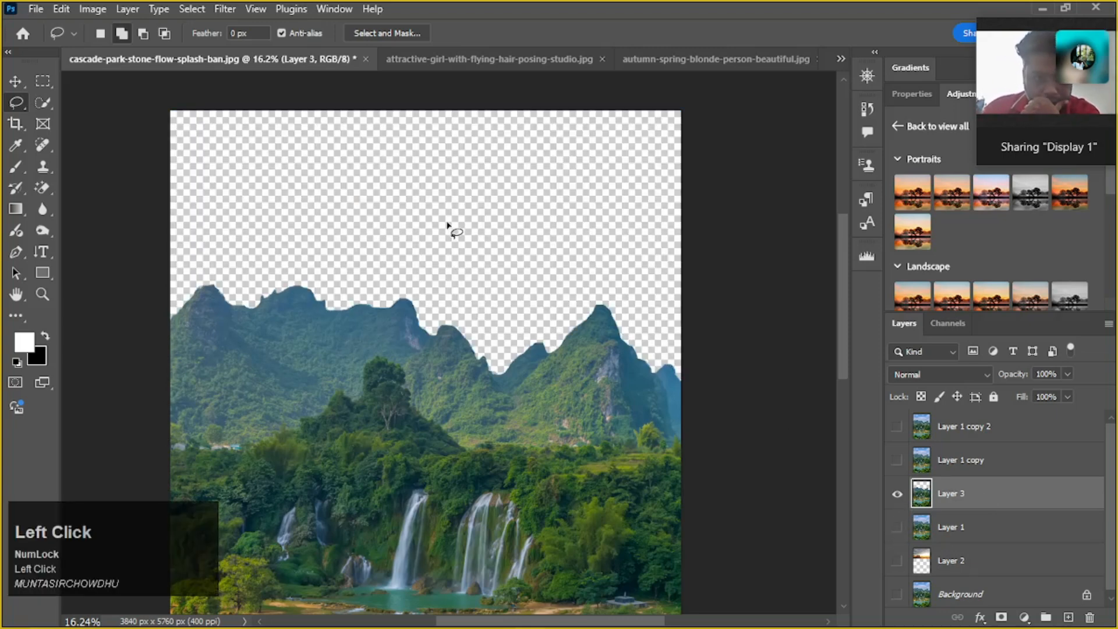
Examine the cut-out's edge closely along the whole mountain ridge for leftover sky patches
scroll(198, 306, "up", 1)
scroll(196, 300, "up", 8)
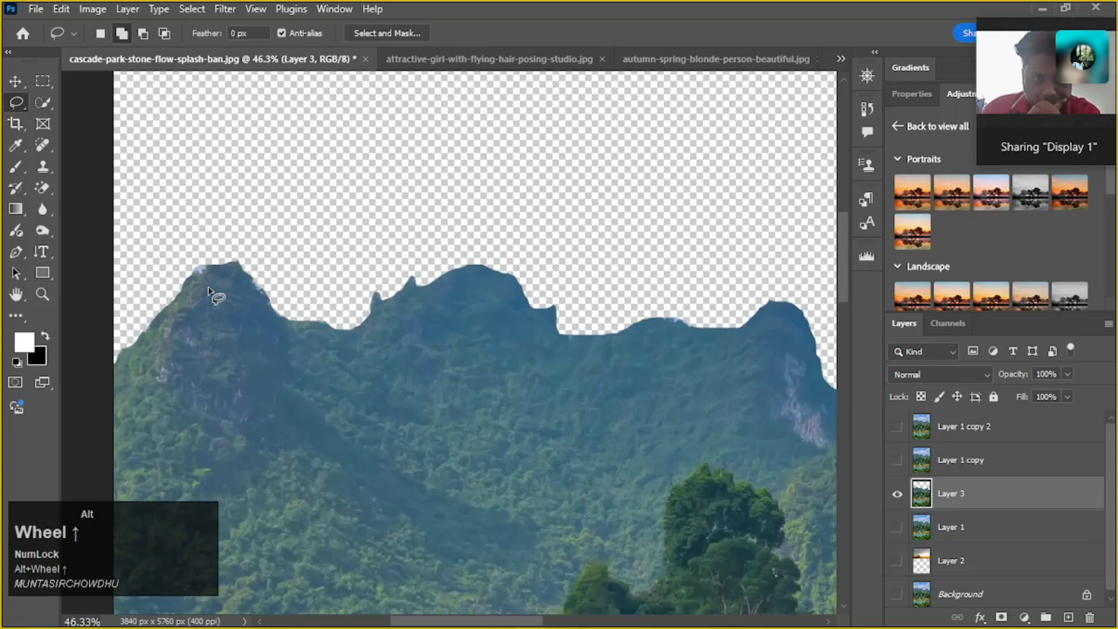
scroll(213, 307, "up", 3)
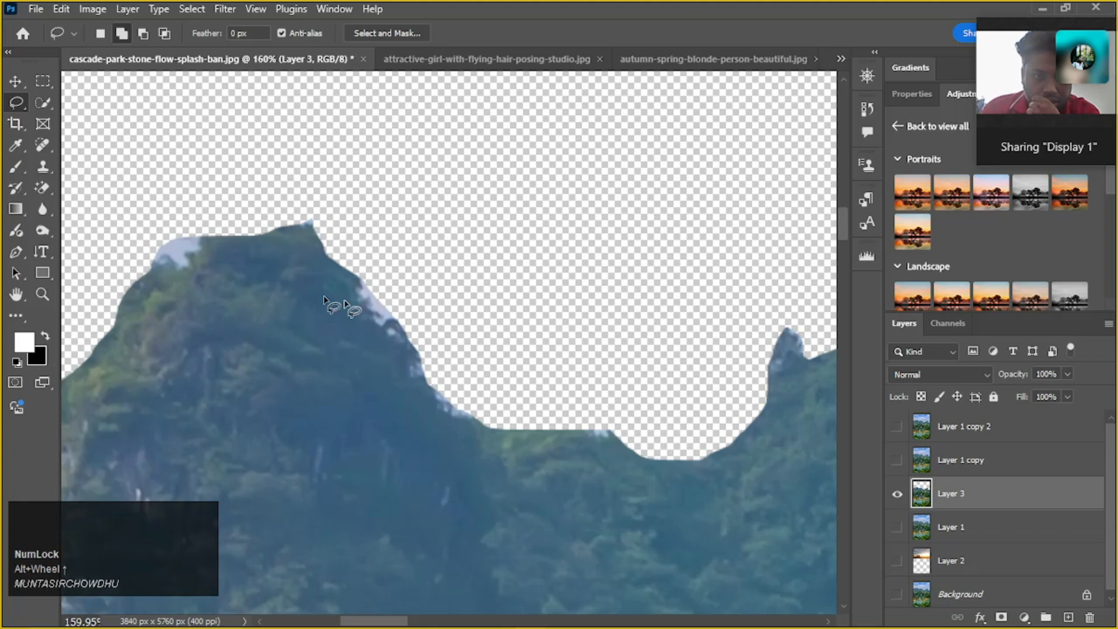
scroll(532, 366, "down", 3)
key("space")
left_click_drag(674, 399, 566, 430)
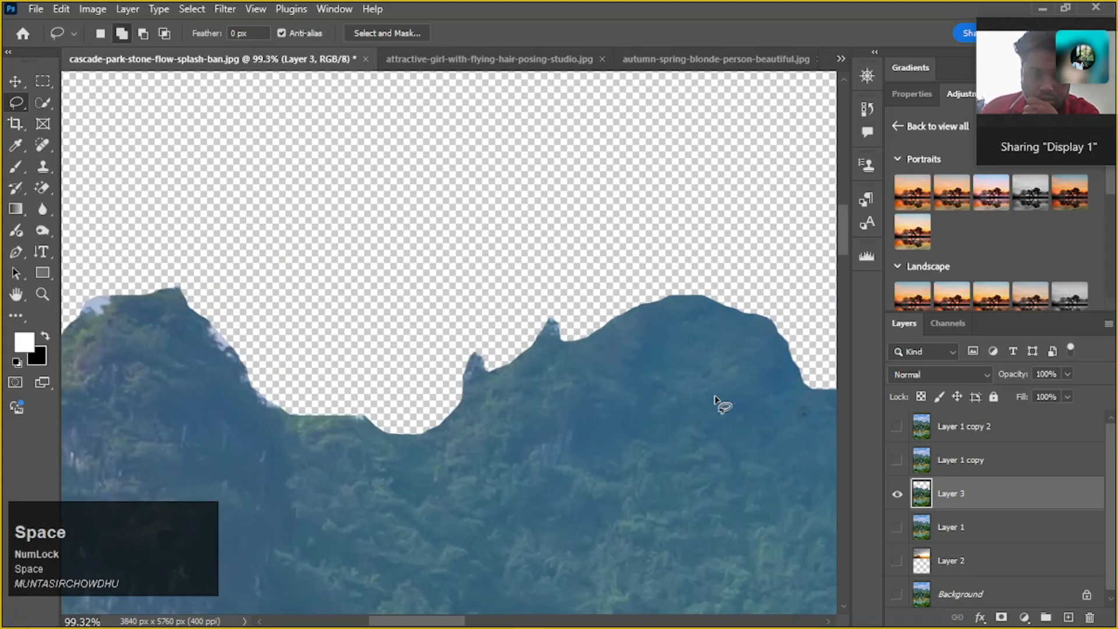
key("space")
left_click_drag(692, 379, 499, 349)
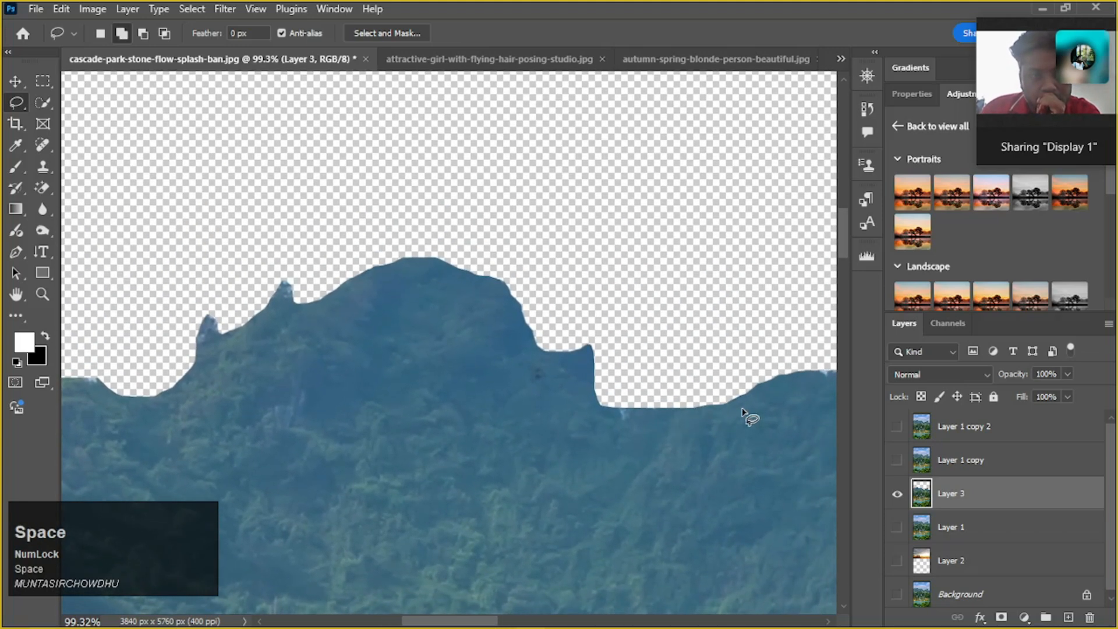
scroll(744, 417, "down", 1)
left_click_drag(691, 396, 578, 399)
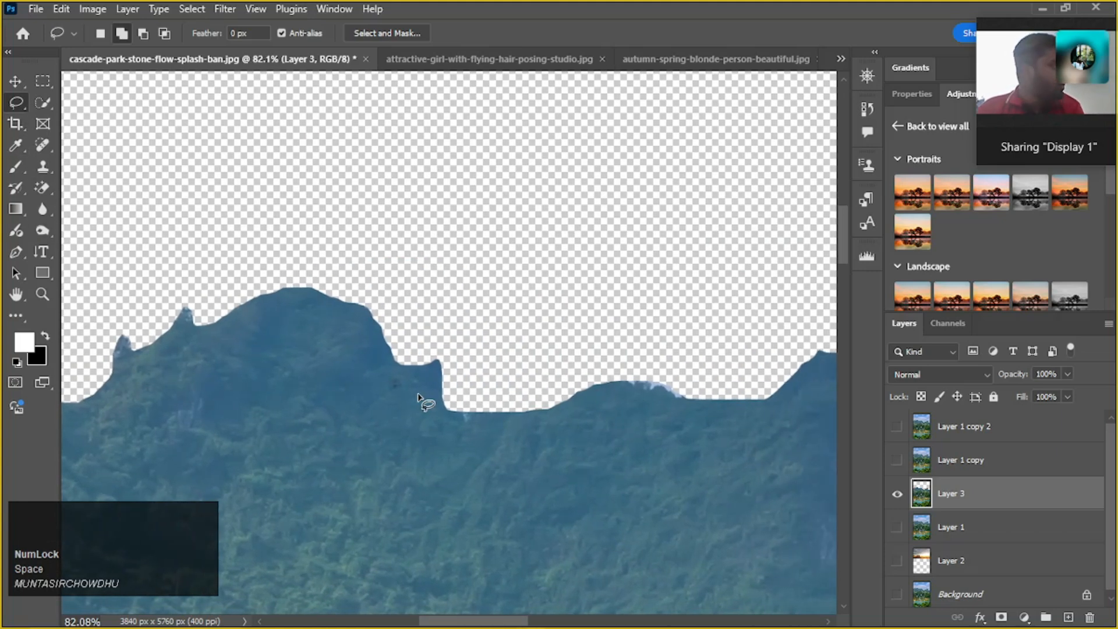
scroll(650, 419, "down", 1)
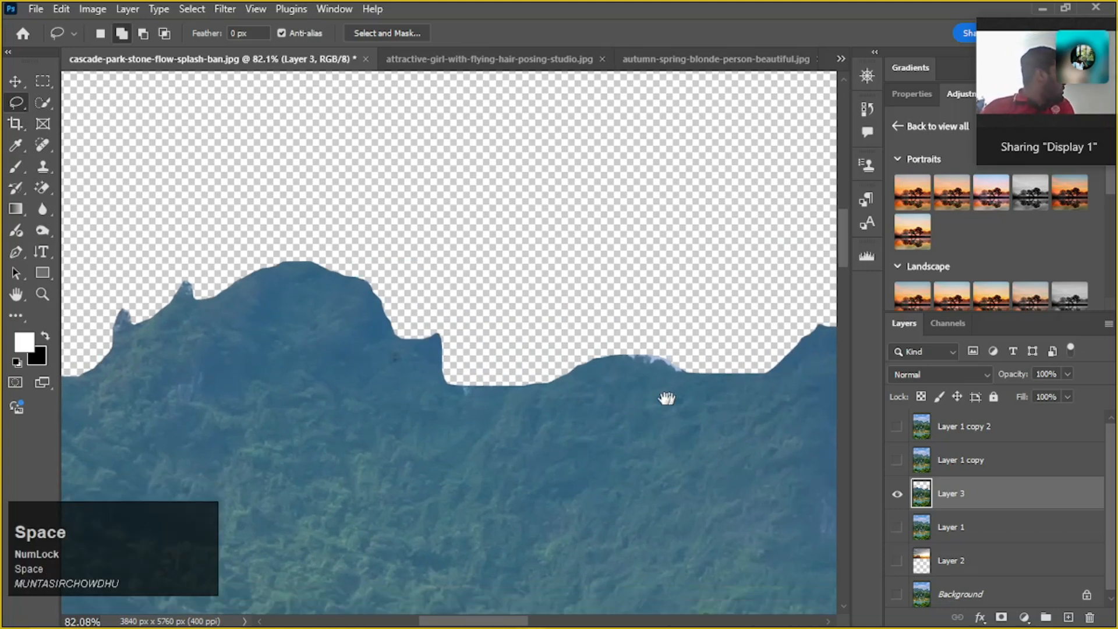
left_click_drag(664, 394, 457, 427)
scroll(561, 431, "down", 2)
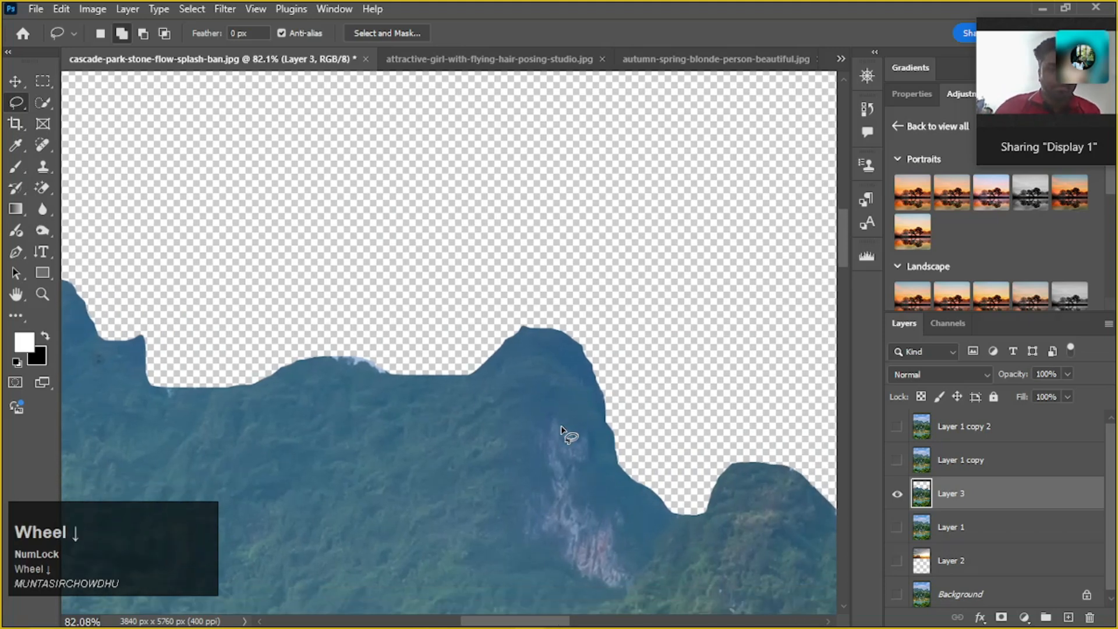
left_click_drag(651, 442, 375, 392)
left_click_drag(564, 469, 426, 327)
left_click_drag(604, 469, 585, 422)
scroll(568, 411, "up", 5)
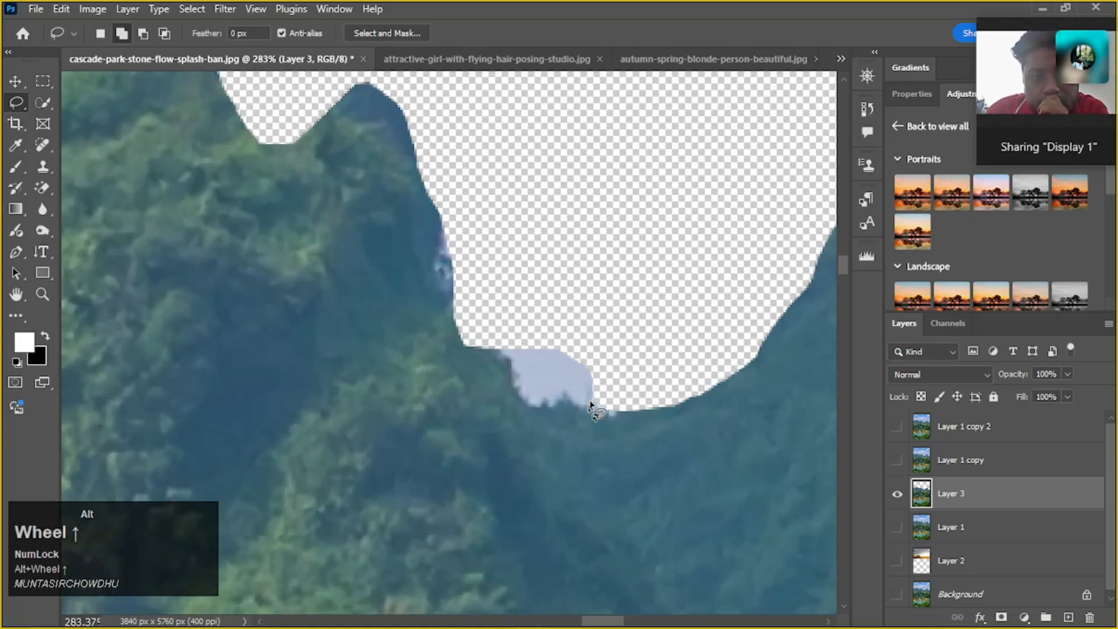
scroll(591, 405, "down", 4)
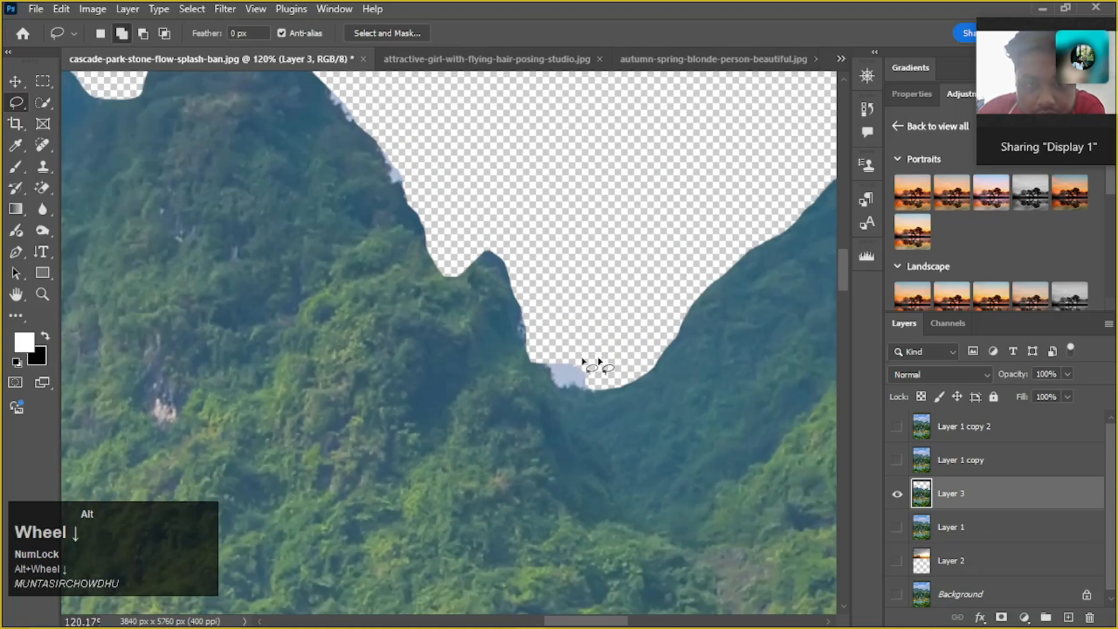
scroll(599, 370, "down", 1)
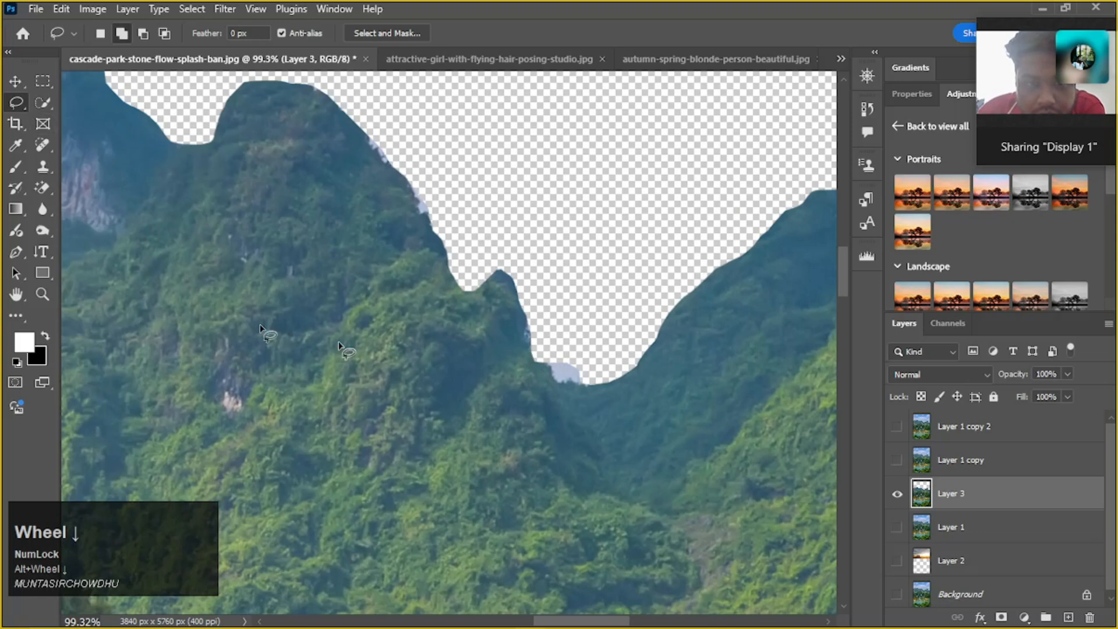
key("space")
left_click_drag(355, 336, 489, 381)
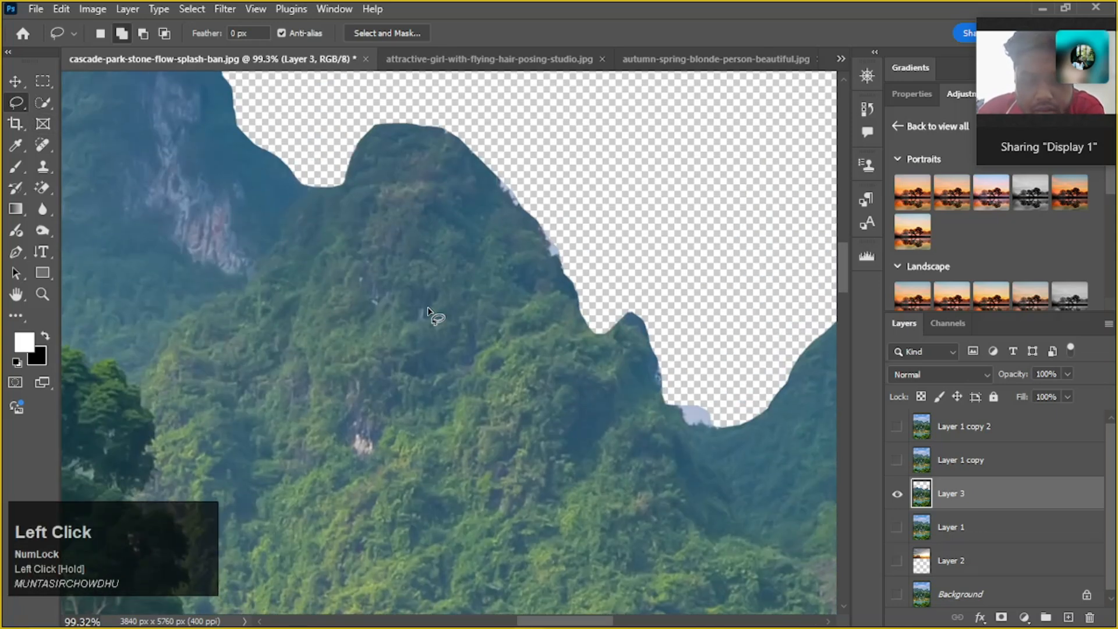
scroll(602, 318, "down", 4)
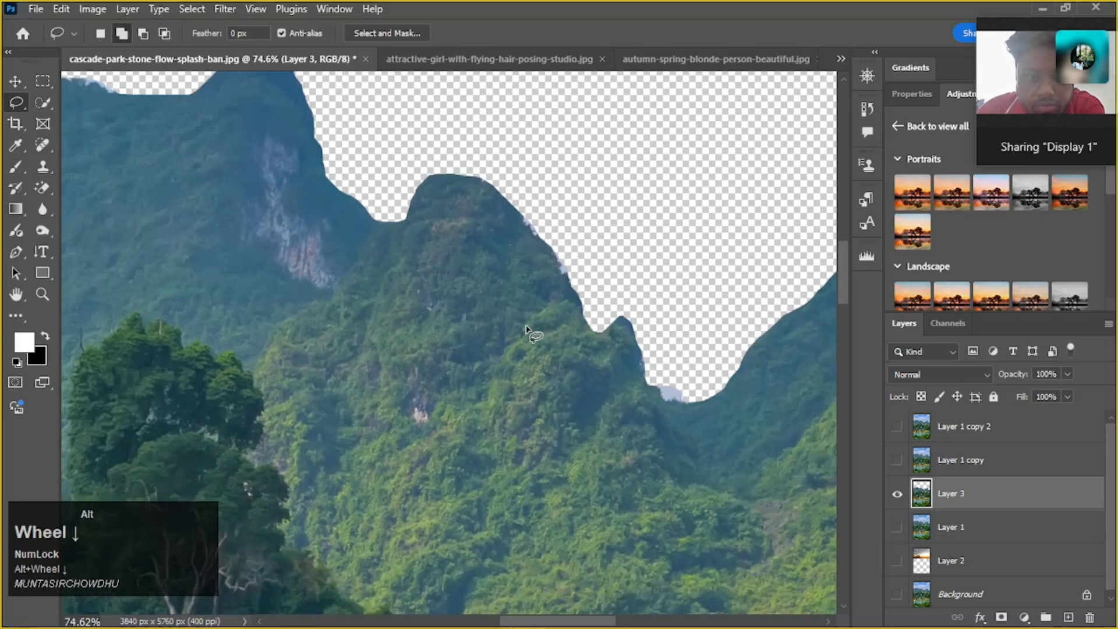
scroll(523, 326, "down", 6)
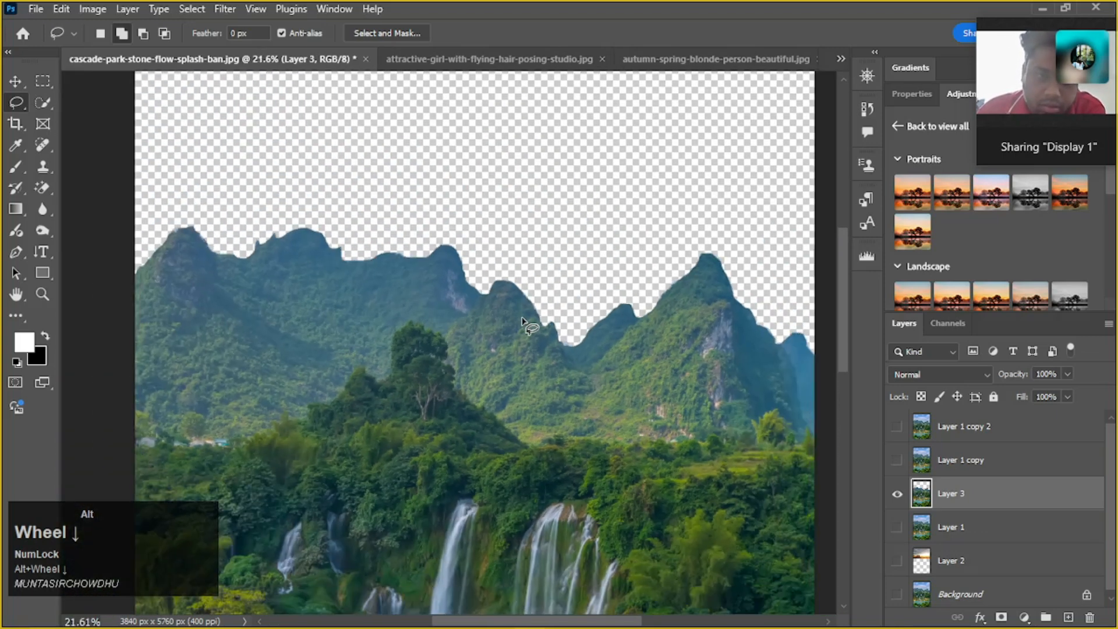
left_click_drag(532, 289, 552, 392)
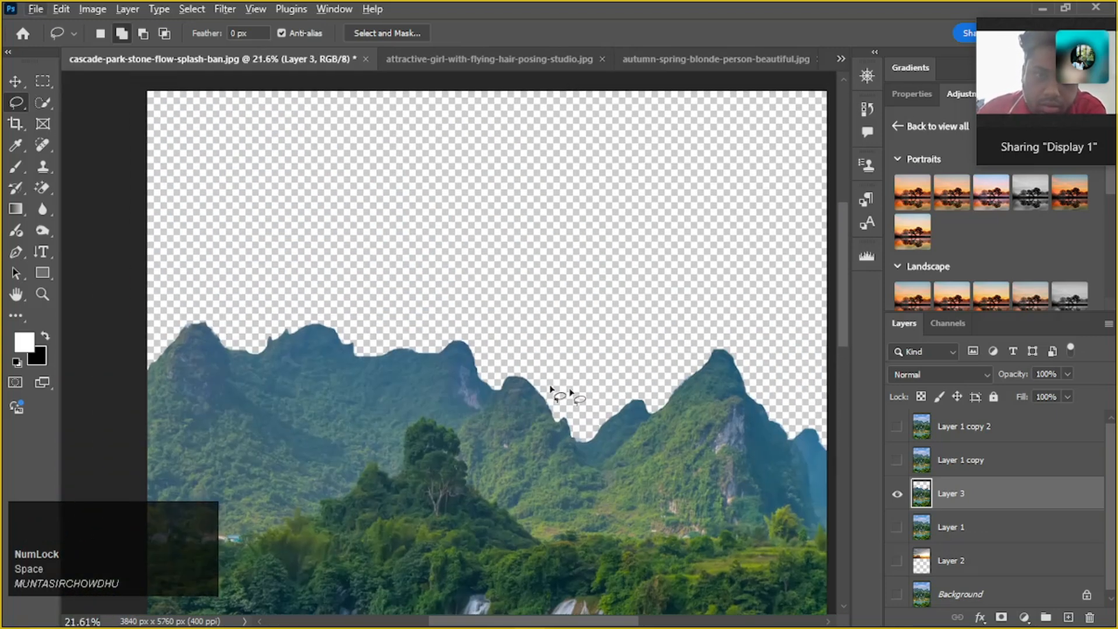
Show Layer 2 to preview the sunset sky behind the mountain cut-out
left_click(897, 561)
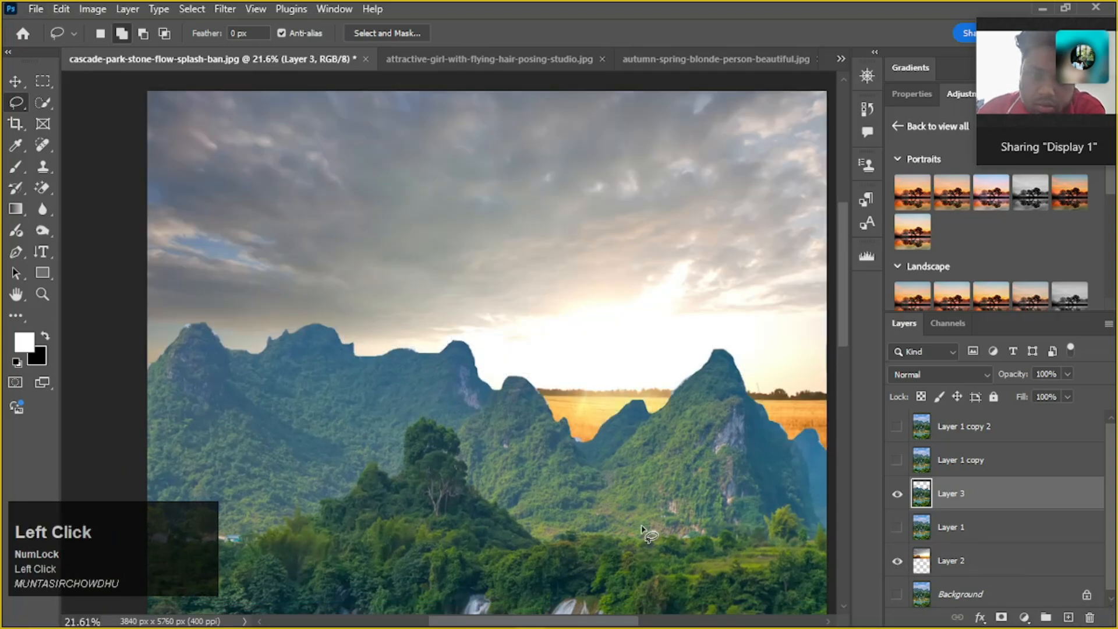
scroll(638, 519, "down", 2)
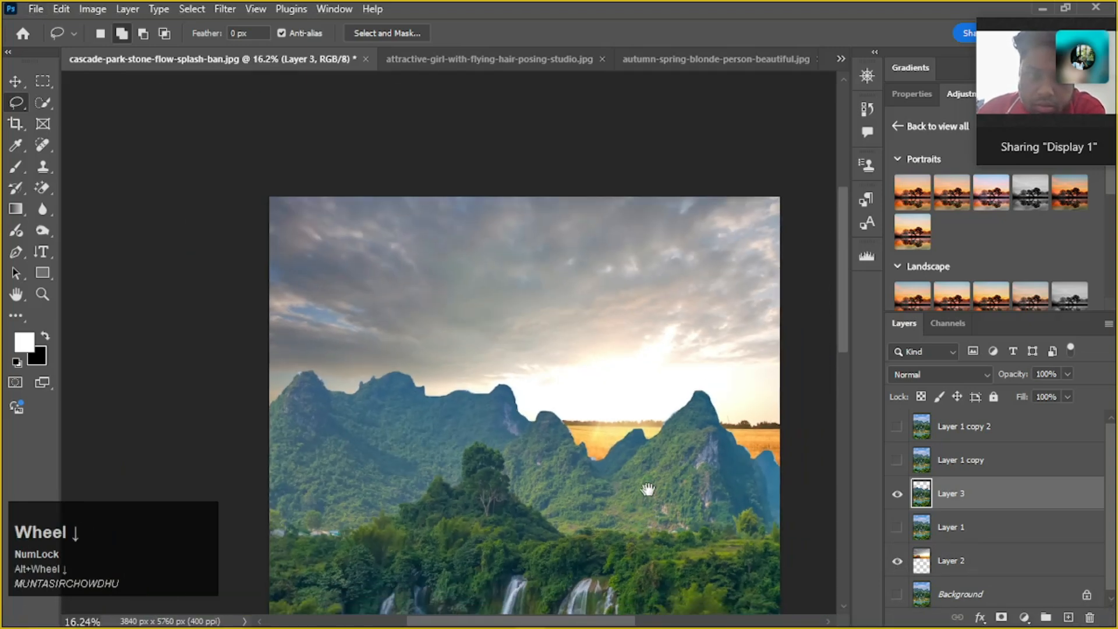
left_click_drag(648, 489, 589, 429)
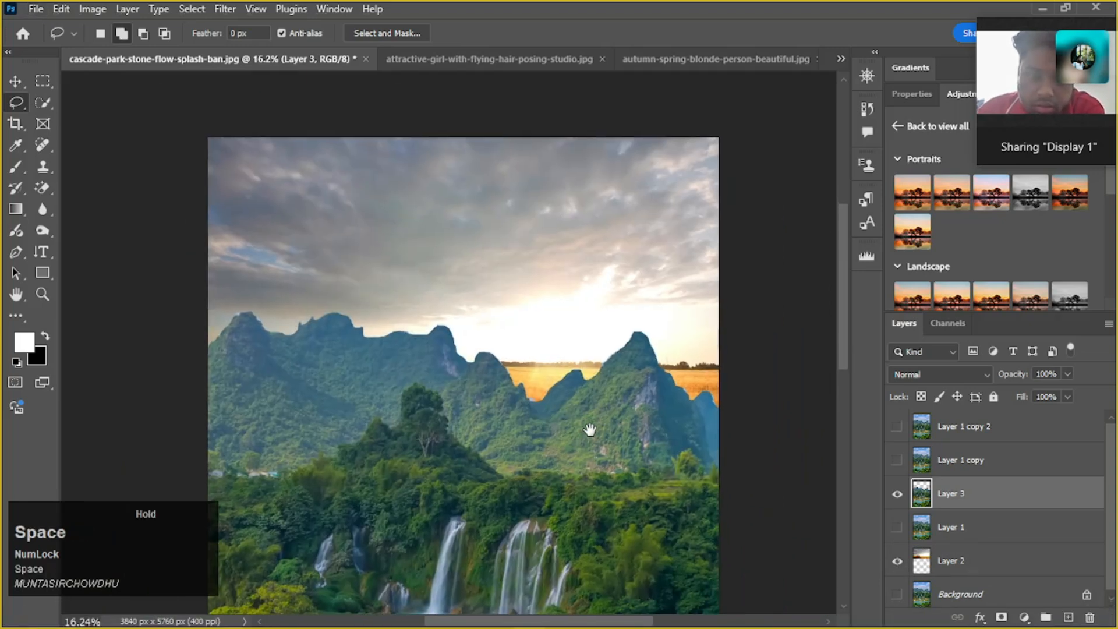
Make the sunset photo layer, Layer 2, active and hide it
left_click(968, 565)
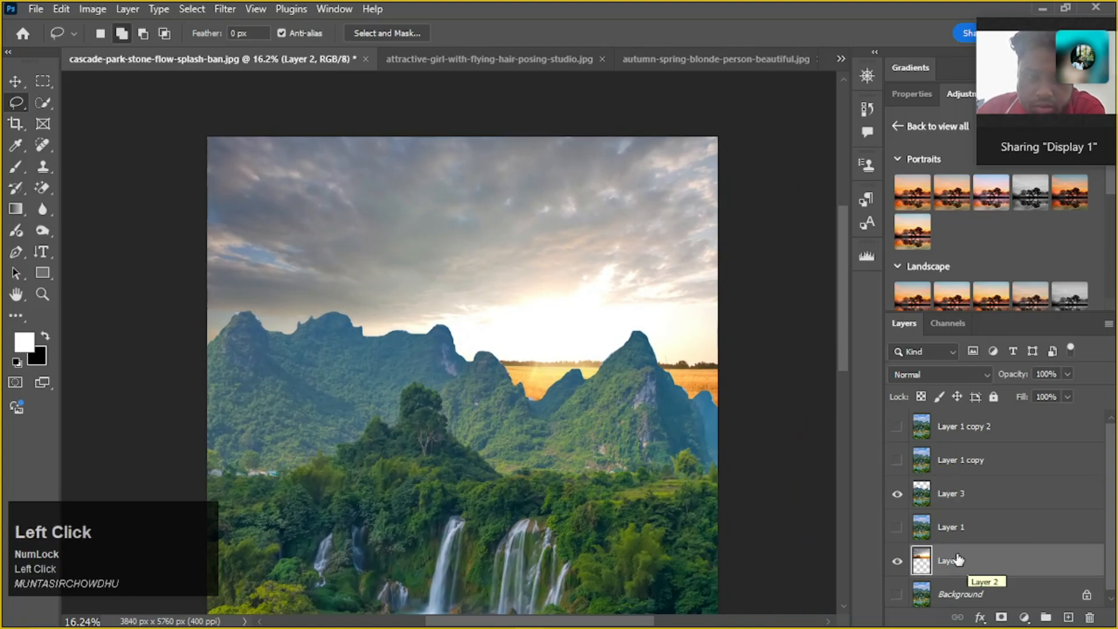
scroll(959, 560, "down", 1)
scroll(958, 559, "down", 1)
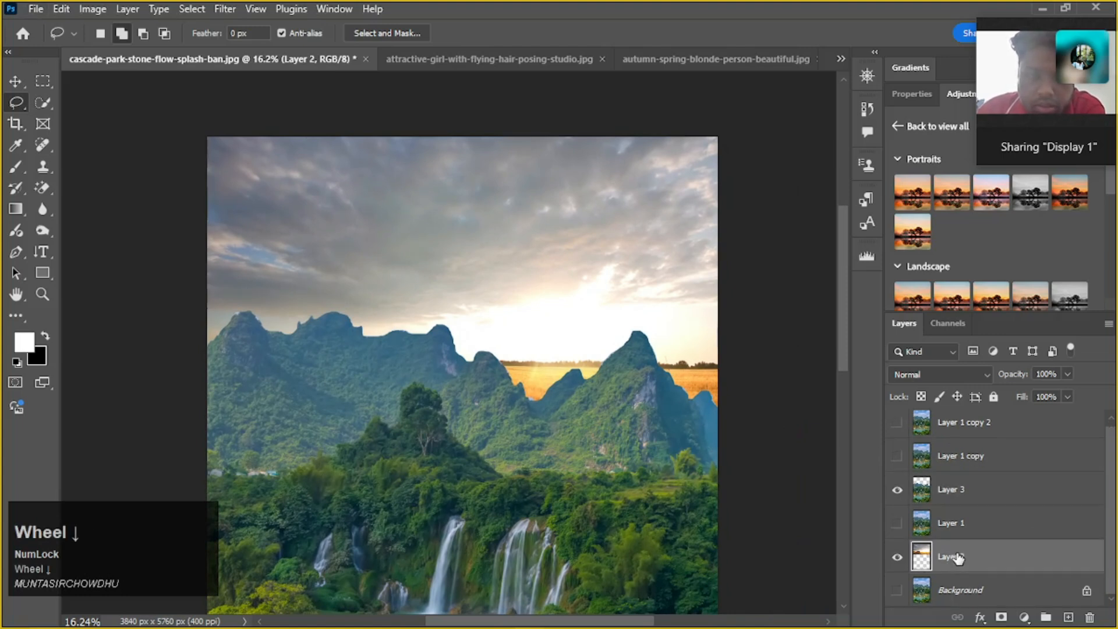
left_click(898, 557)
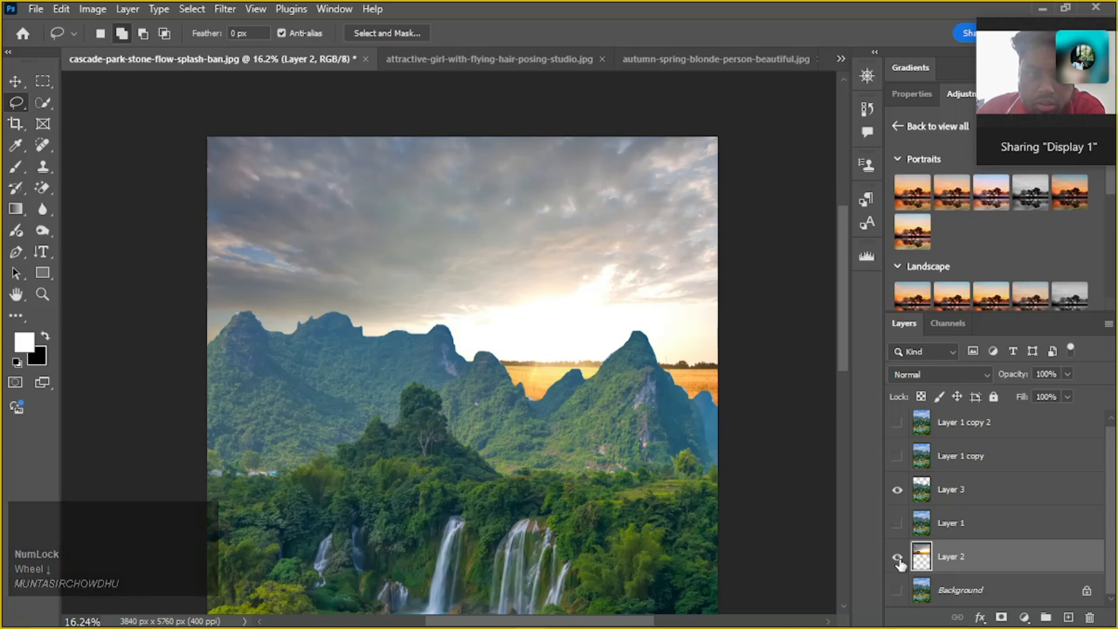
scroll(992, 572, "down", 1)
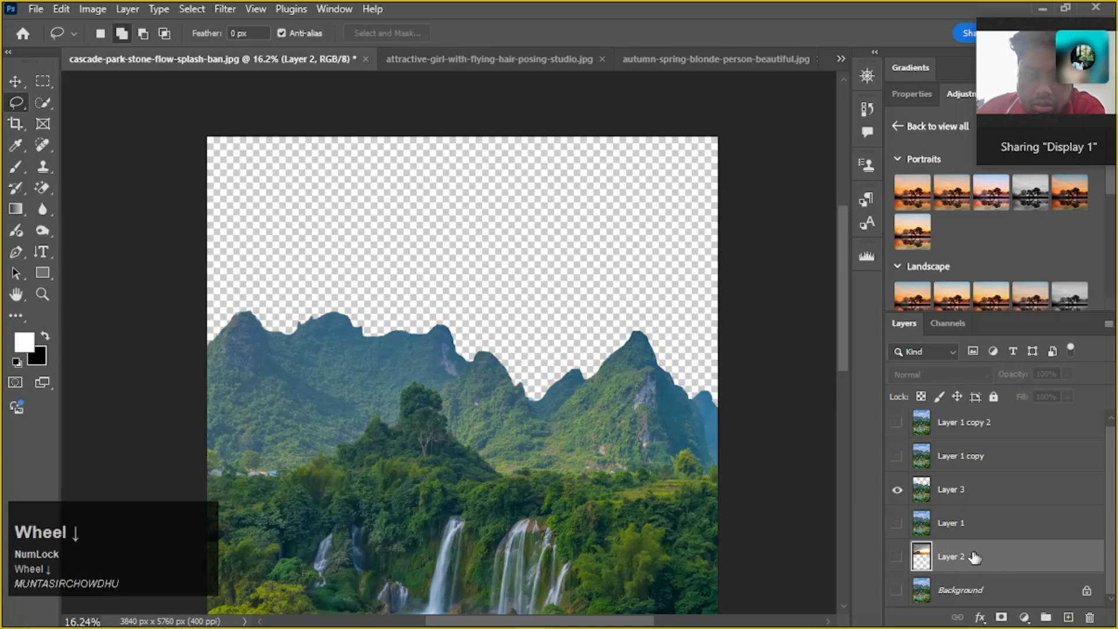
Hide Layer 3, view the sunset photo on Layer 2 by itself, and hide Layer 2 again
left_click(895, 499)
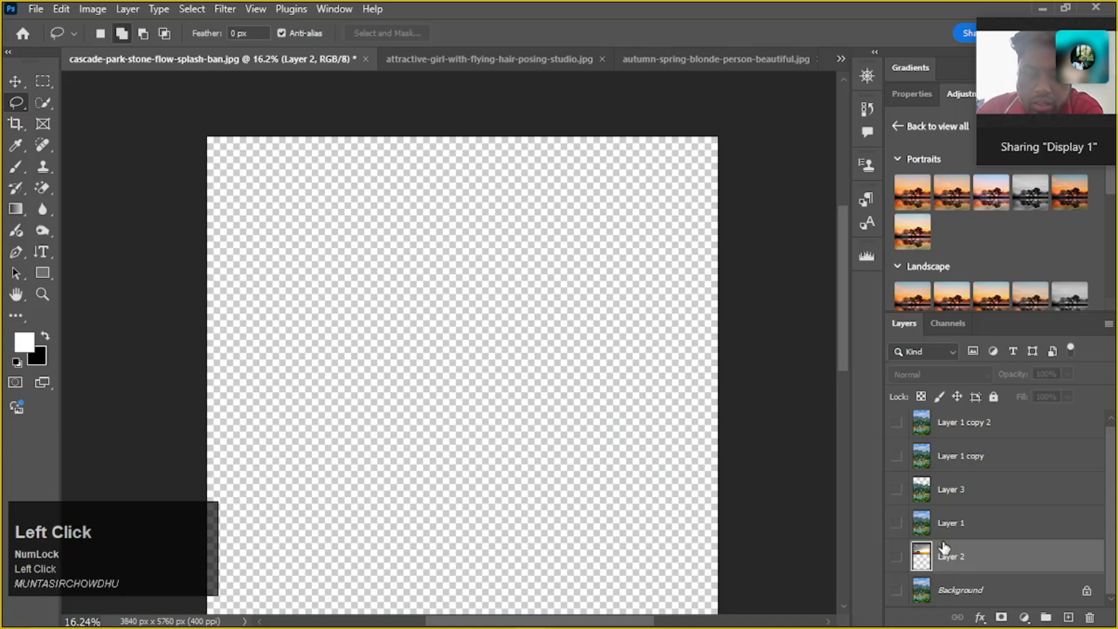
left_click(897, 558)
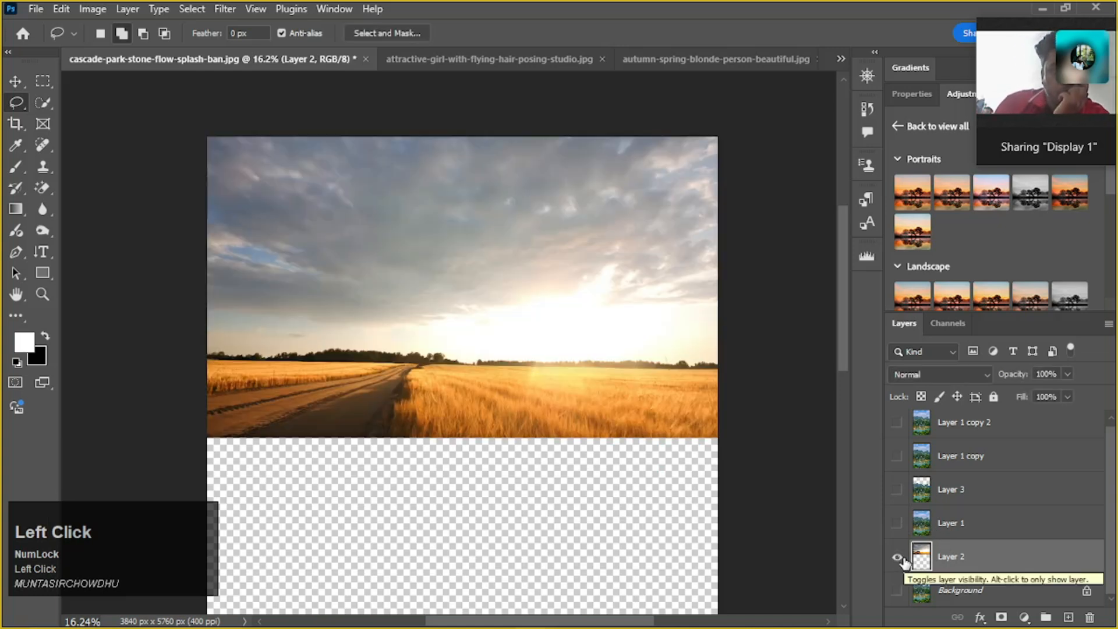
left_click(900, 559)
View the mountain cut-out on Layer 3 by itself, and hide it again
scroll(617, 462, "down", 2)
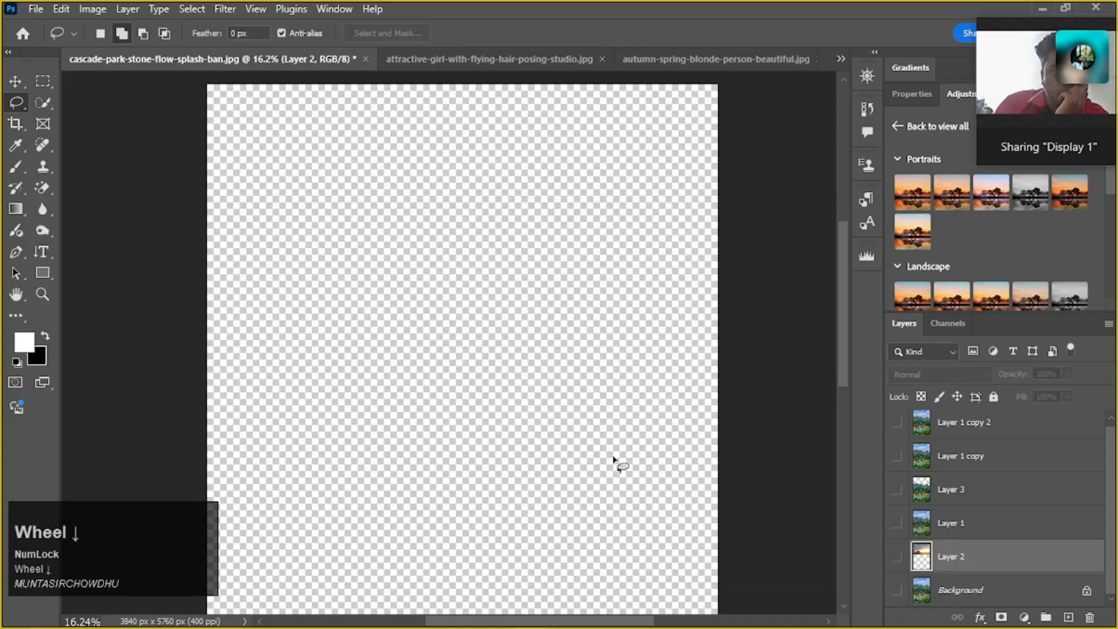
scroll(617, 462, "down", 2, "alt")
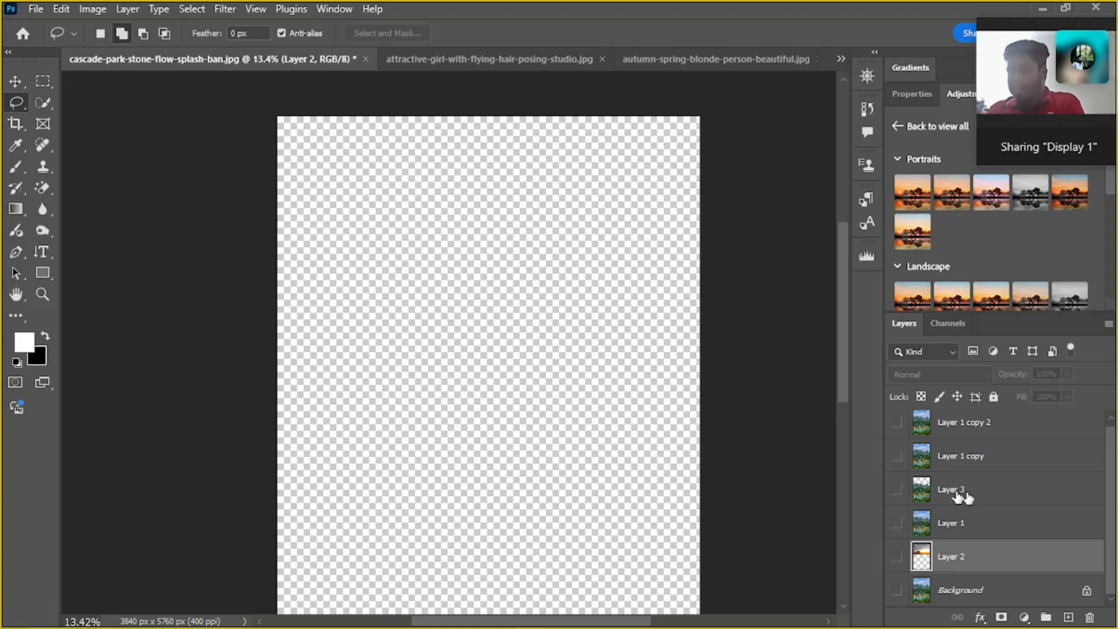
left_click(898, 490)
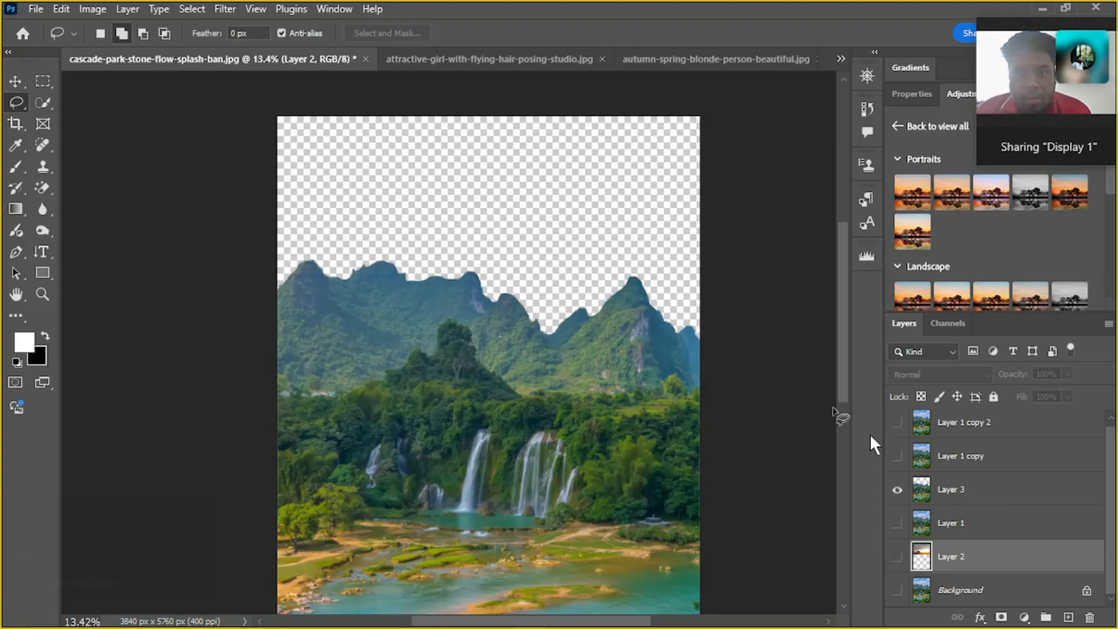
left_click(897, 490)
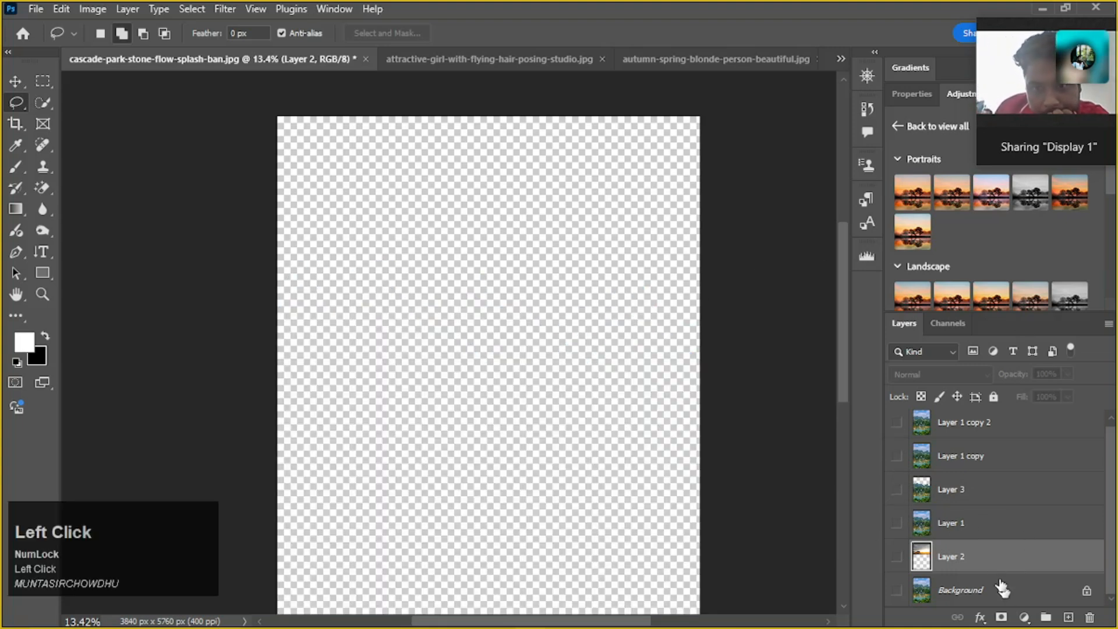
Show Layer 2 and Layer 3, and move the sunset photo down until its wheat field is hidden behind the mountains
left_click_drag(989, 562, 955, 560)
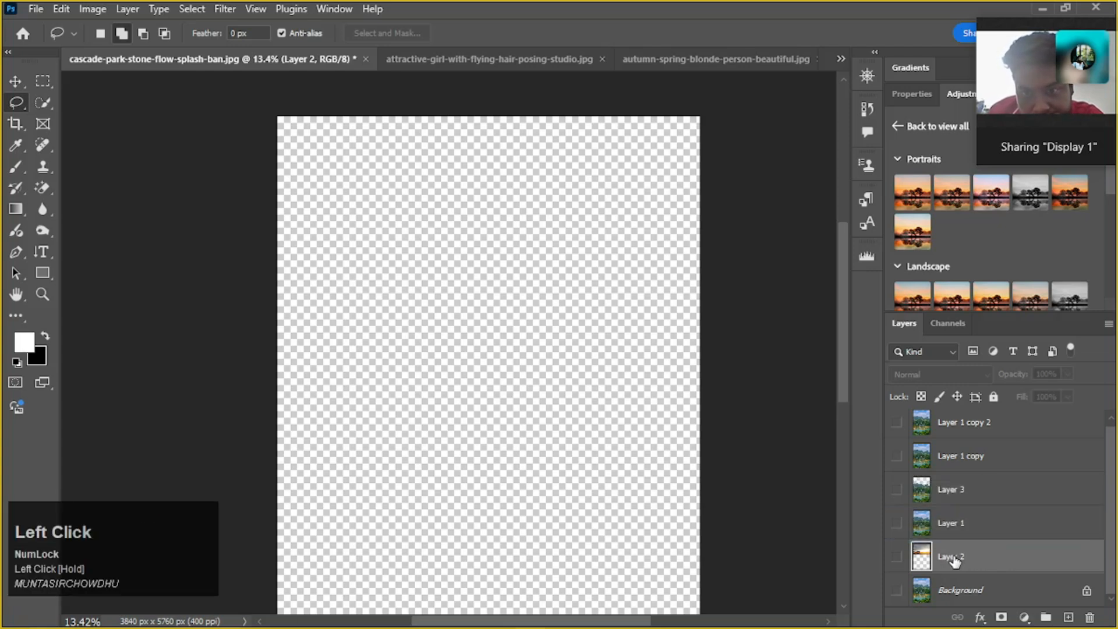
left_click(897, 561)
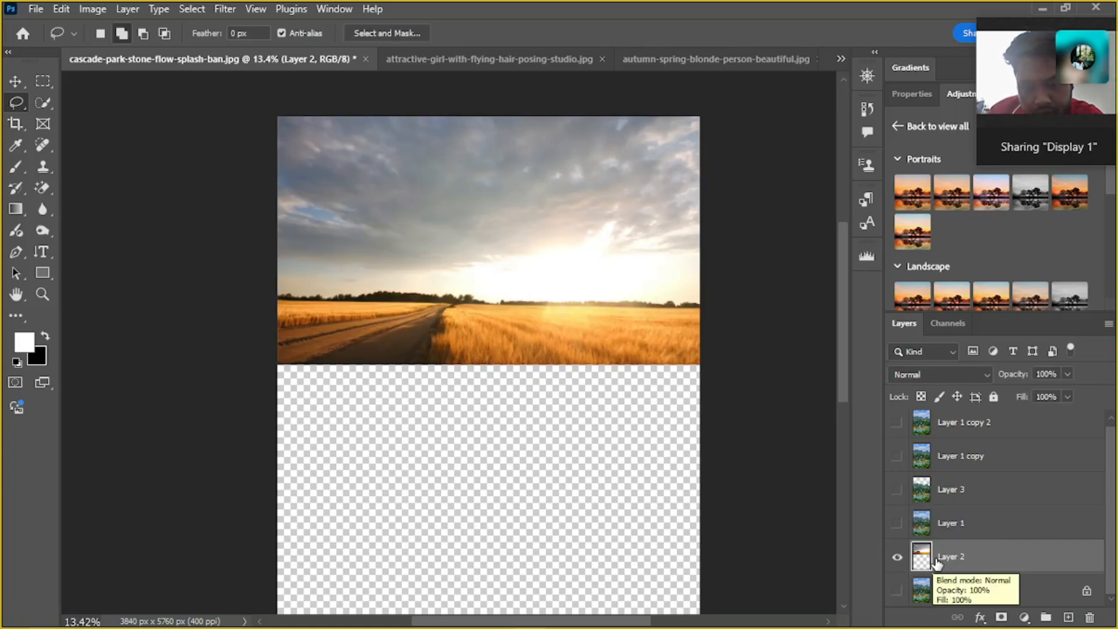
left_click(897, 490)
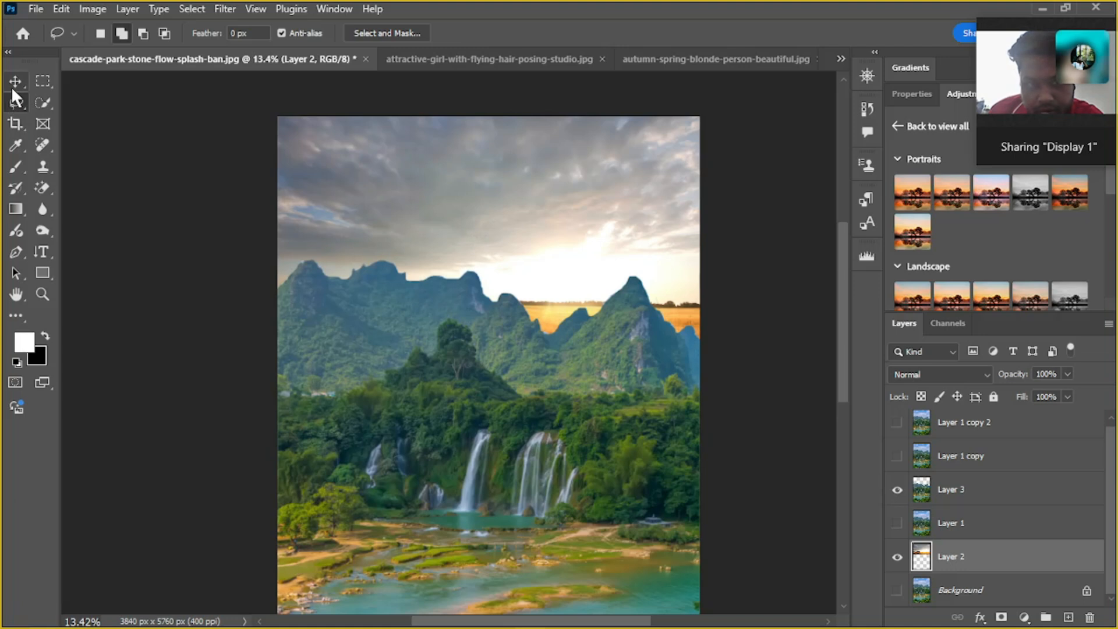
key("v")
mouse_move(465, 246)
left_mouse_down()
mouse_move(475, 415)
mouse_move(483, 244)
left_mouse_up()
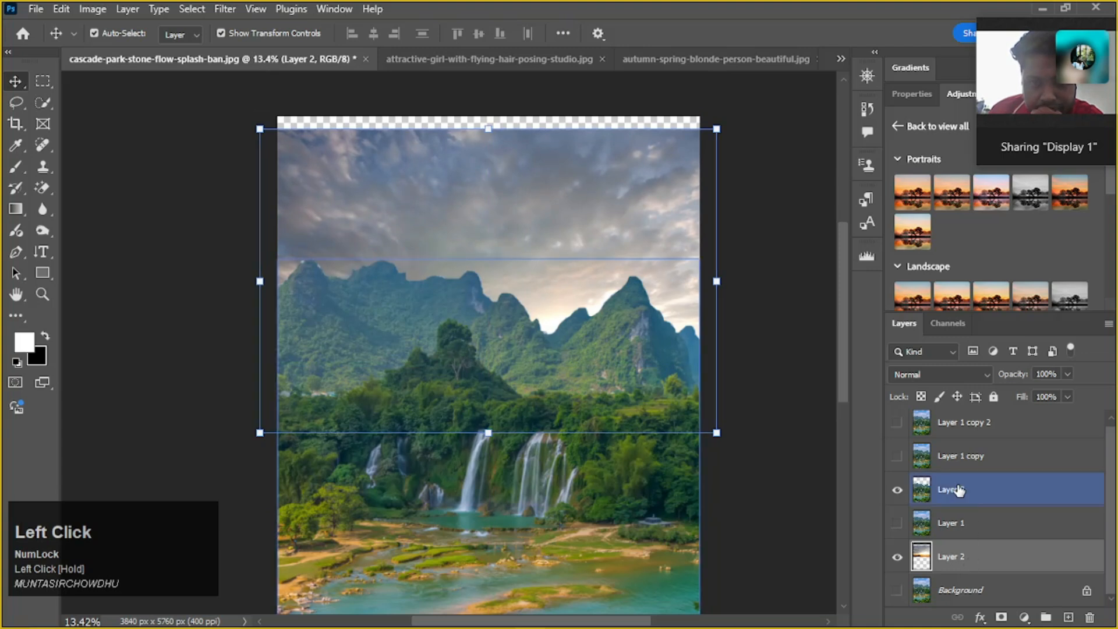
Reposition the sunset photo over the canvas's upper edge with Layer 2 stacked above Layer 3, and return it beneath Layer 3
left_click_drag(970, 561, 972, 473)
left_click_drag(499, 333, 491, 304)
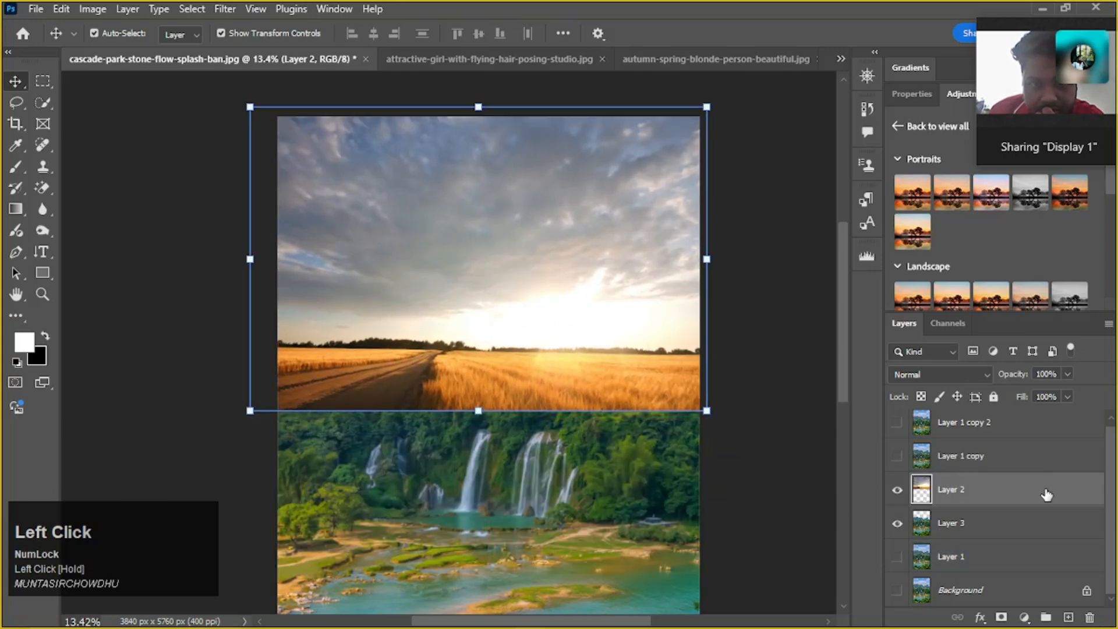
left_click_drag(1032, 496, 1034, 529)
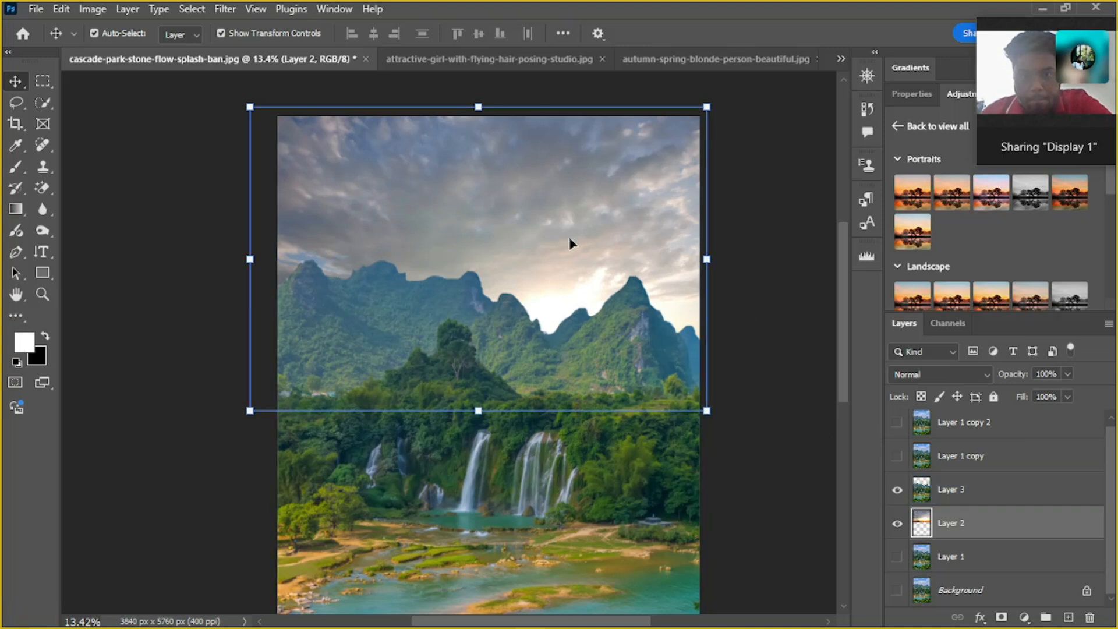
Examine how the mountain ridge blends with the sunset sky across the composite, up close and from further out
left_click(756, 290)
left_click(554, 255)
left_click(563, 356)
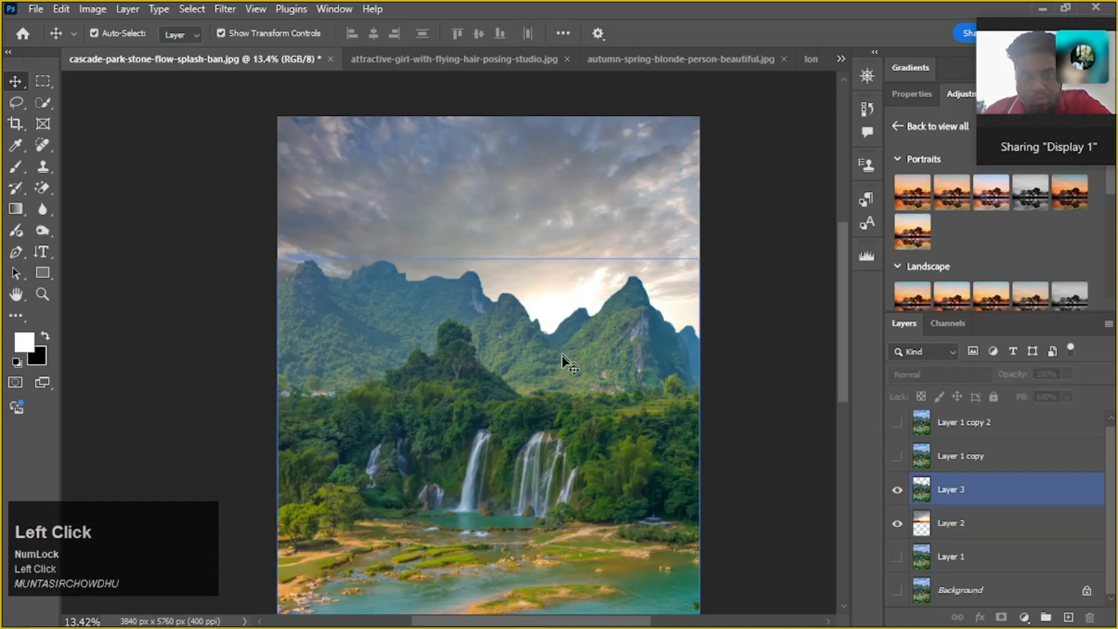
scroll(432, 285, "up", 4)
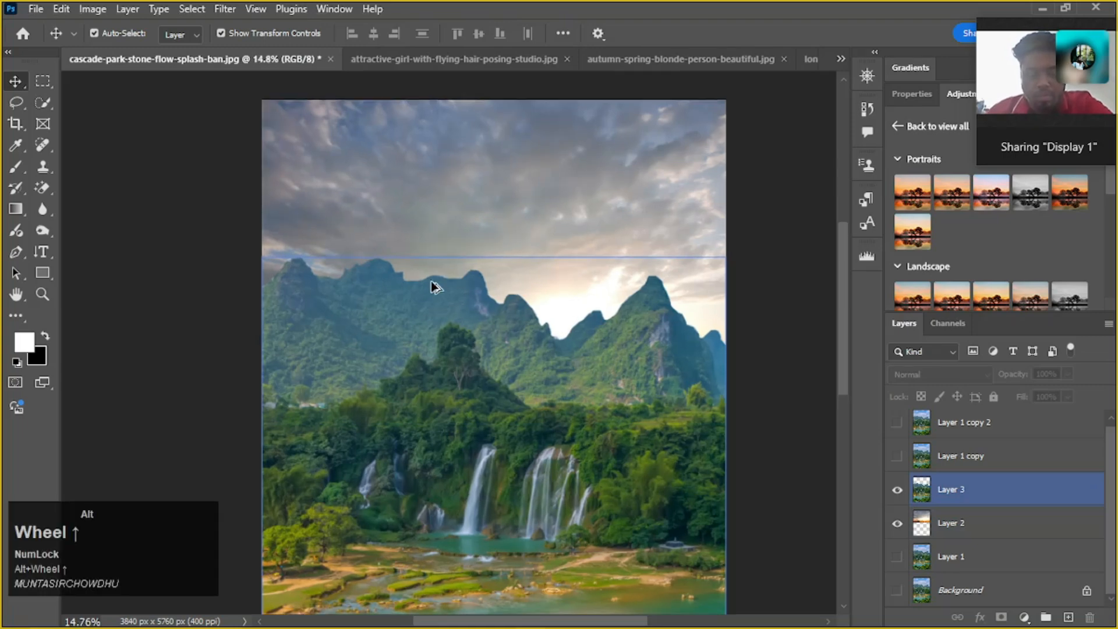
scroll(428, 281, "up", 1)
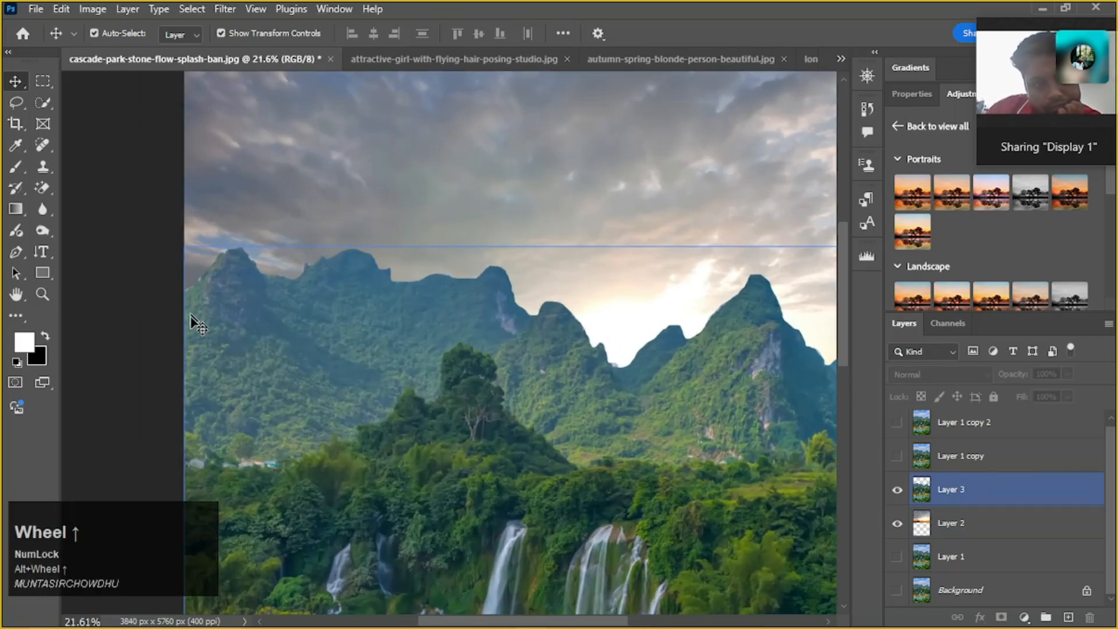
scroll(678, 415, "down", 1)
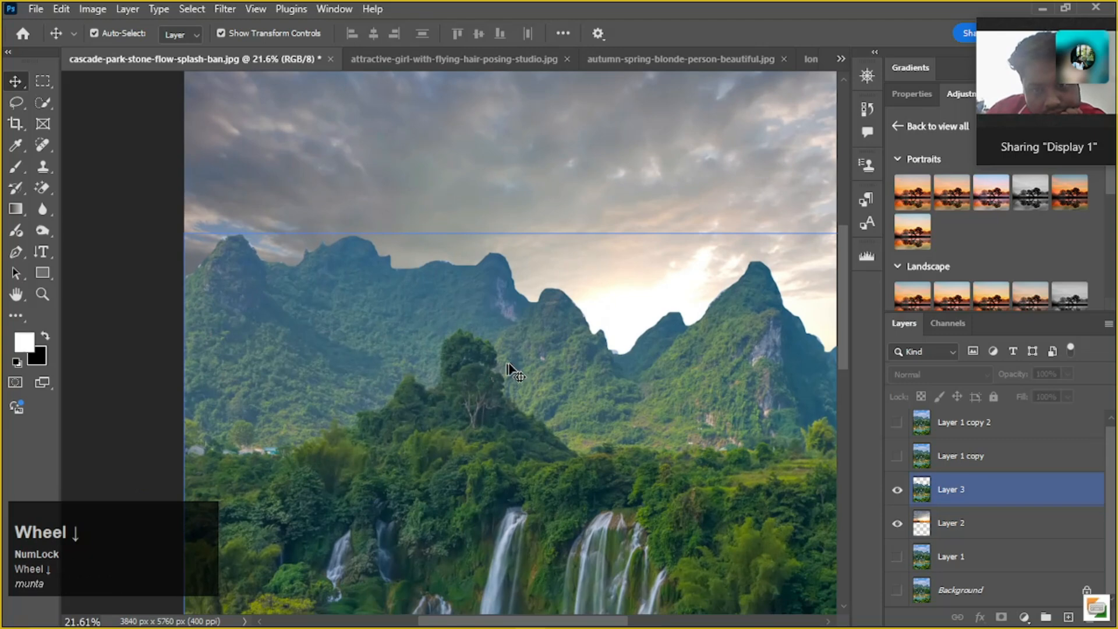
left_click(70, 270)
left_click(457, 257)
left_click(464, 257)
scroll(464, 257, "up", 3)
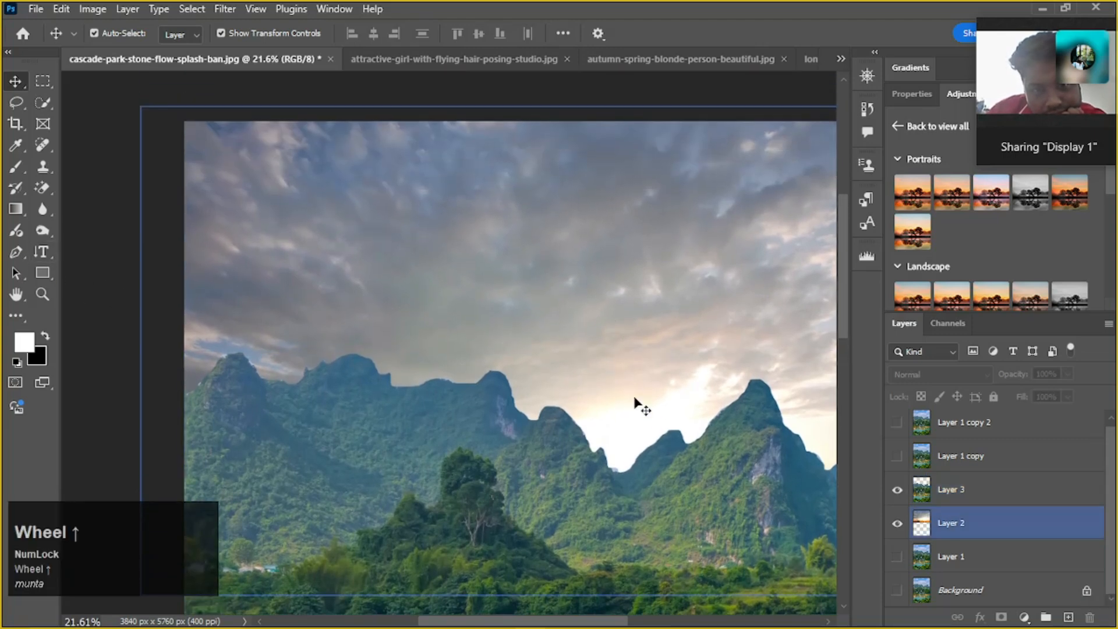
scroll(652, 401, "down", 1, "alt")
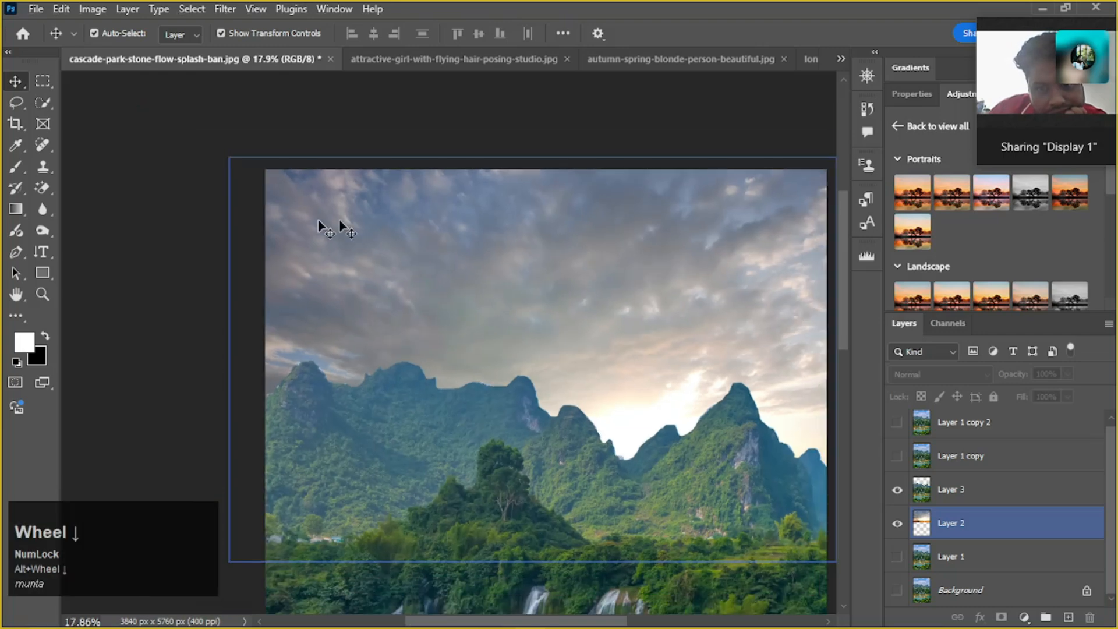
scroll(361, 264, "down", 1, "alt")
left_click_drag(389, 262, 364, 252)
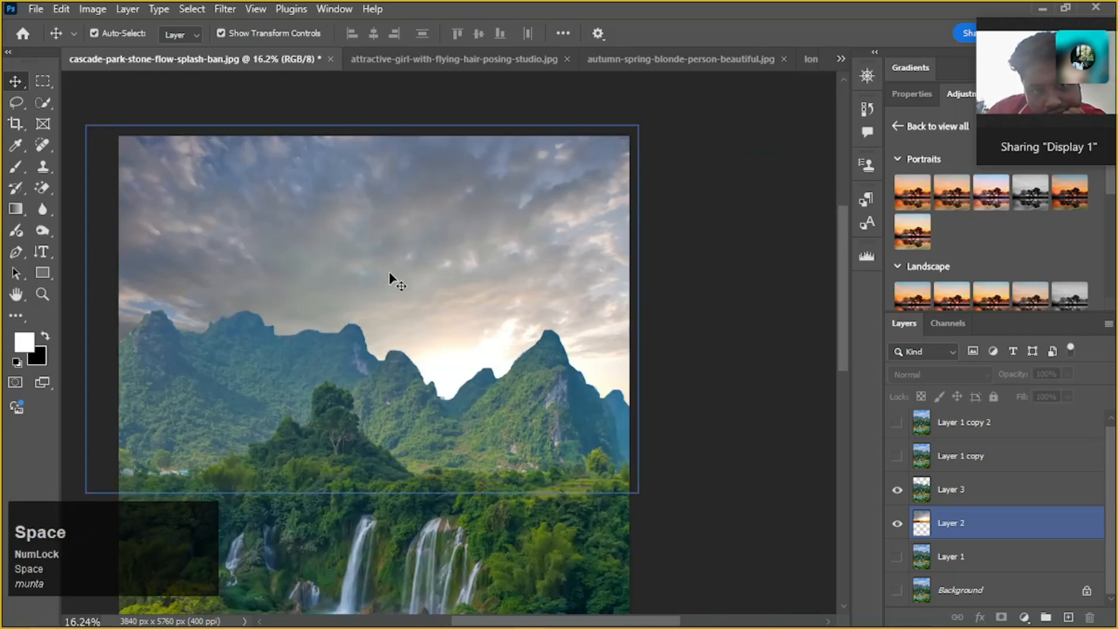
Make the sunset photo layer, Layer 2, active and hide it to view the mountain cut-out alone
left_click(999, 536)
scroll(640, 475, "down", 3, "alt")
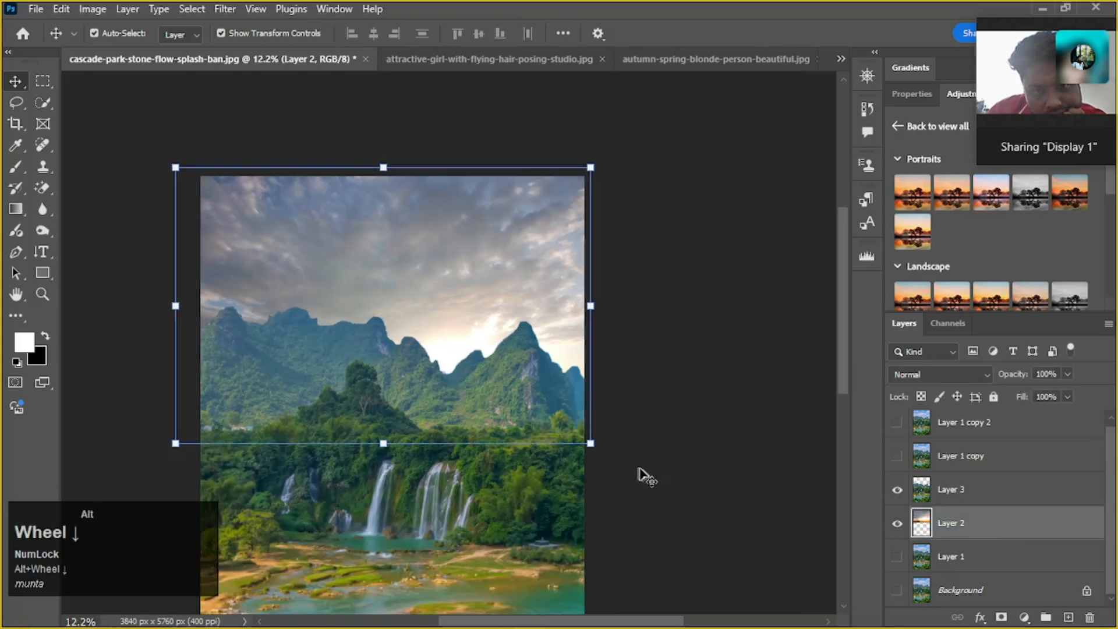
left_click(897, 523)
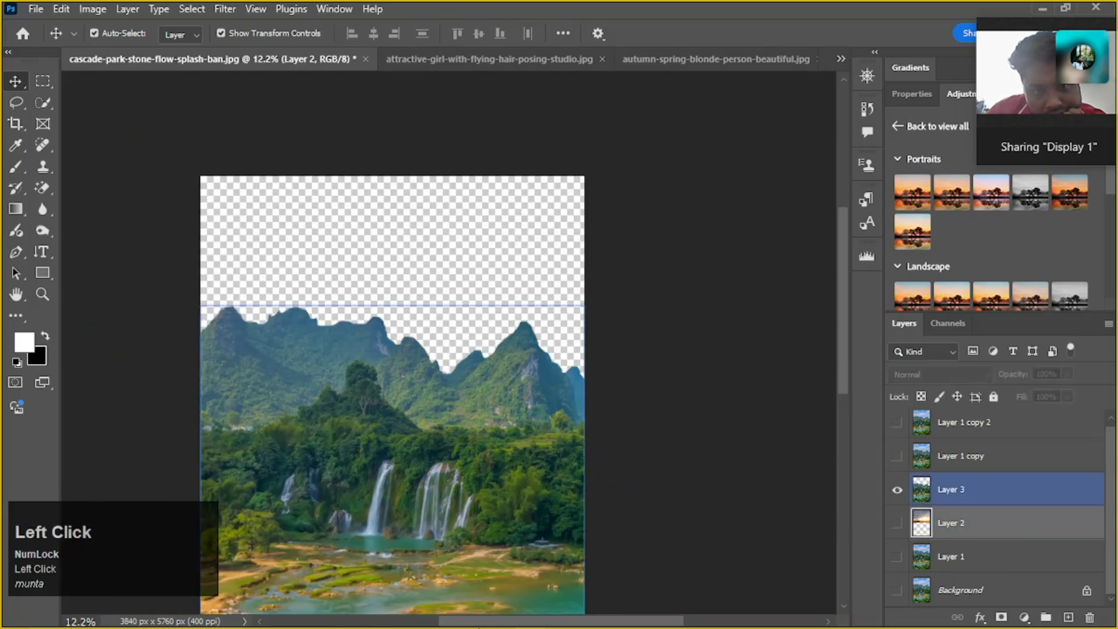
left_click_drag(391, 524, 518, 498)
scroll(508, 427, "down", 1, "alt")
left_click_drag(508, 428, 475, 363)
Switch to Freepik in the web browser and look through the "horizone" photo results for another sky
mouse_move(443, 606)
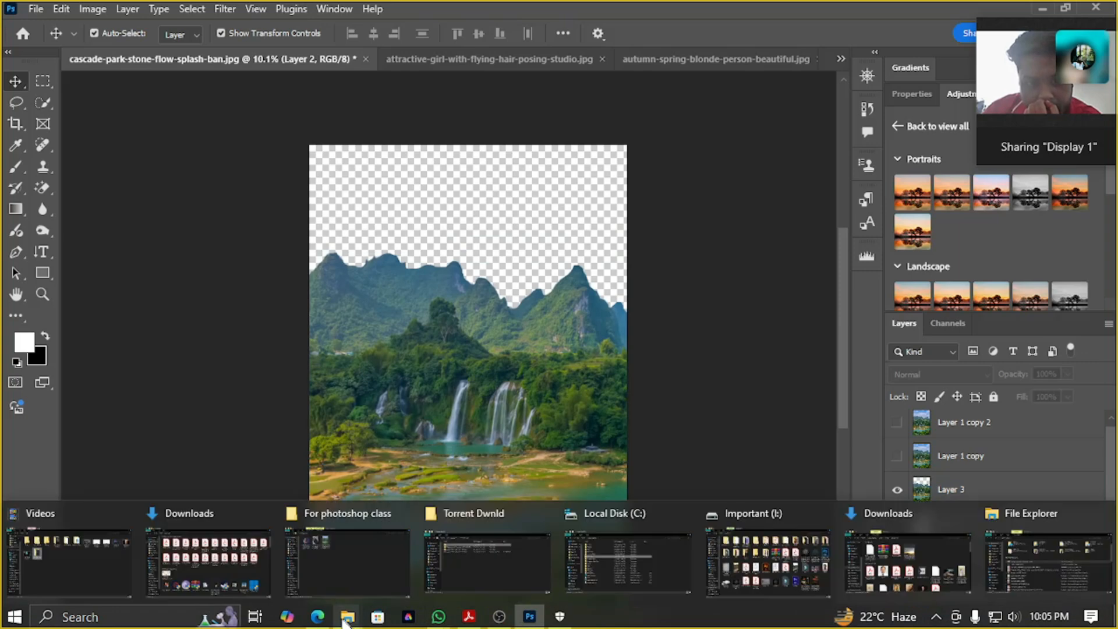
left_click(318, 619)
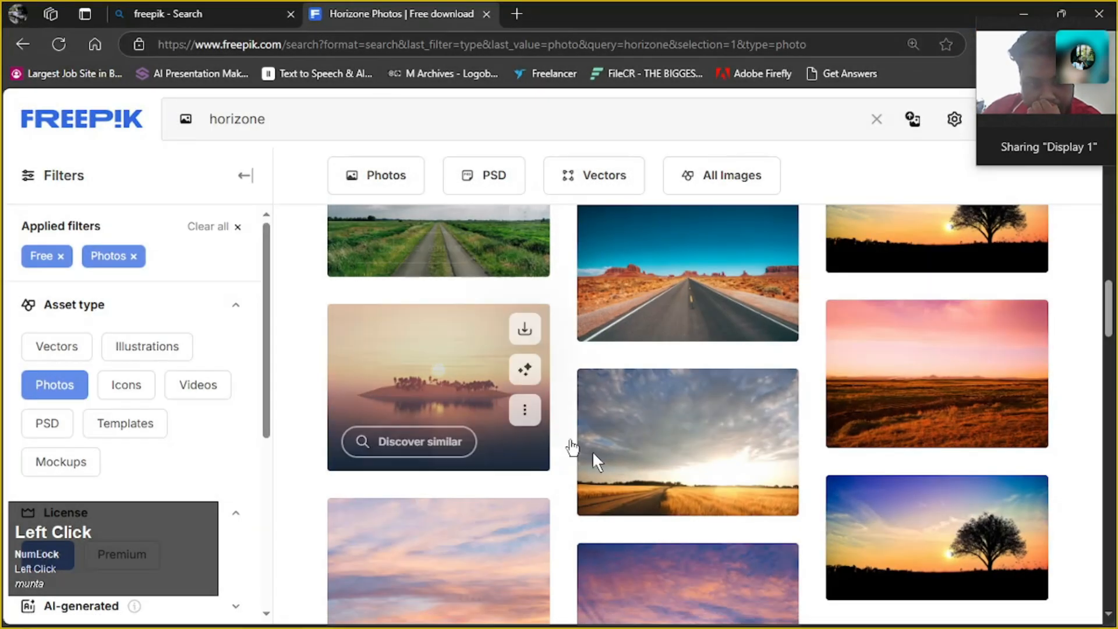
scroll(699, 466, "down", 1)
scroll(697, 465, "up", 5)
scroll(698, 466, "down", 3)
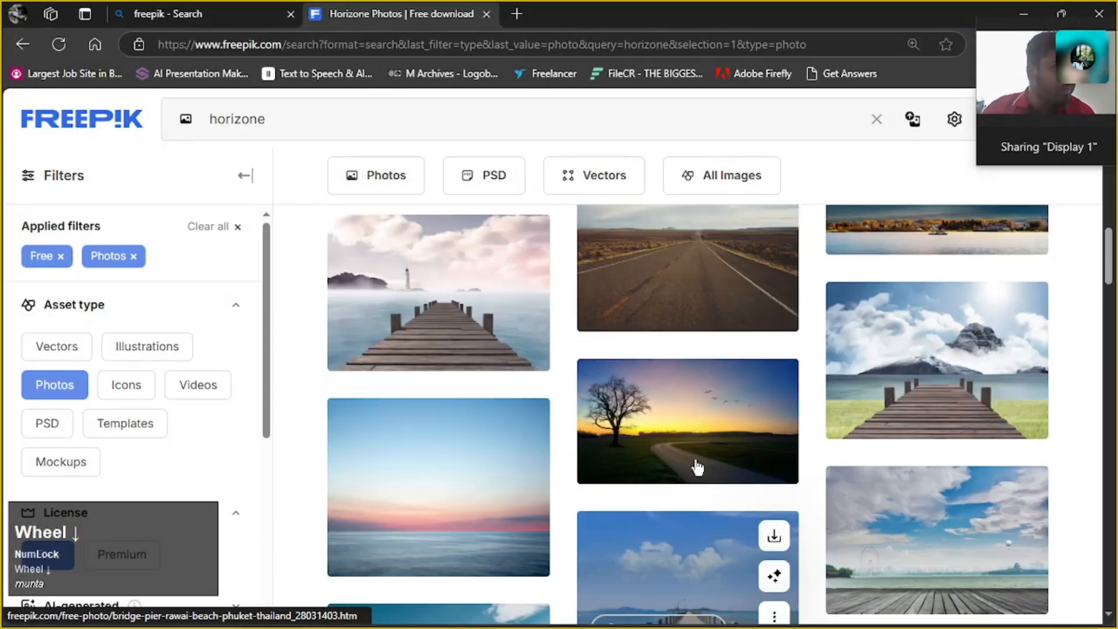
scroll(696, 464, "down", 5)
Replace the Freepik photo search with "after sun set" and run it
left_click(444, 118)
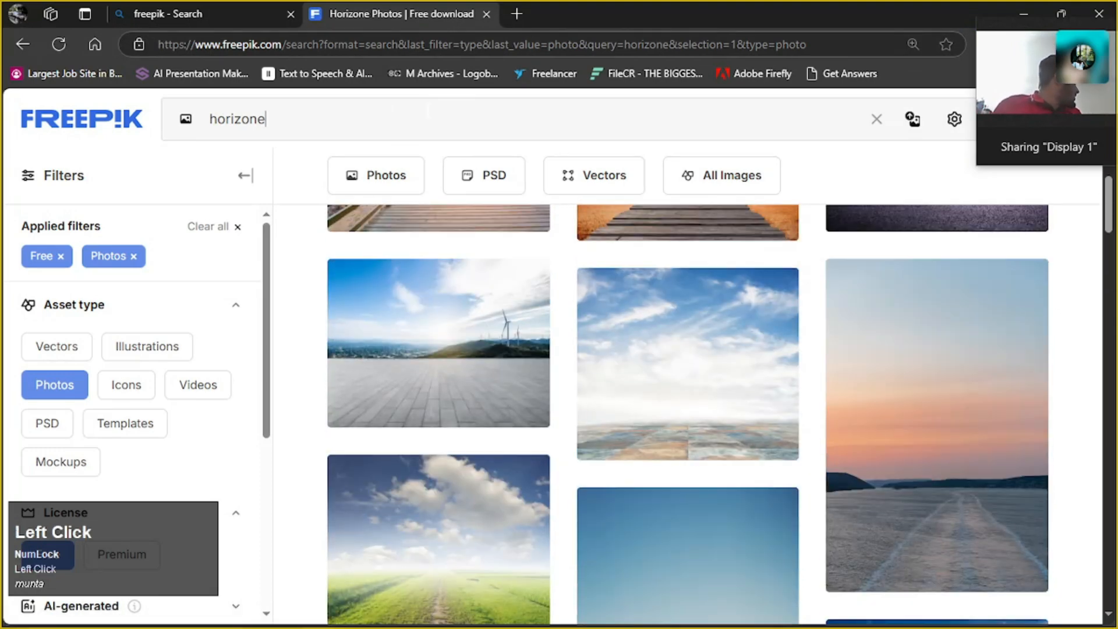
key("BackSpace")
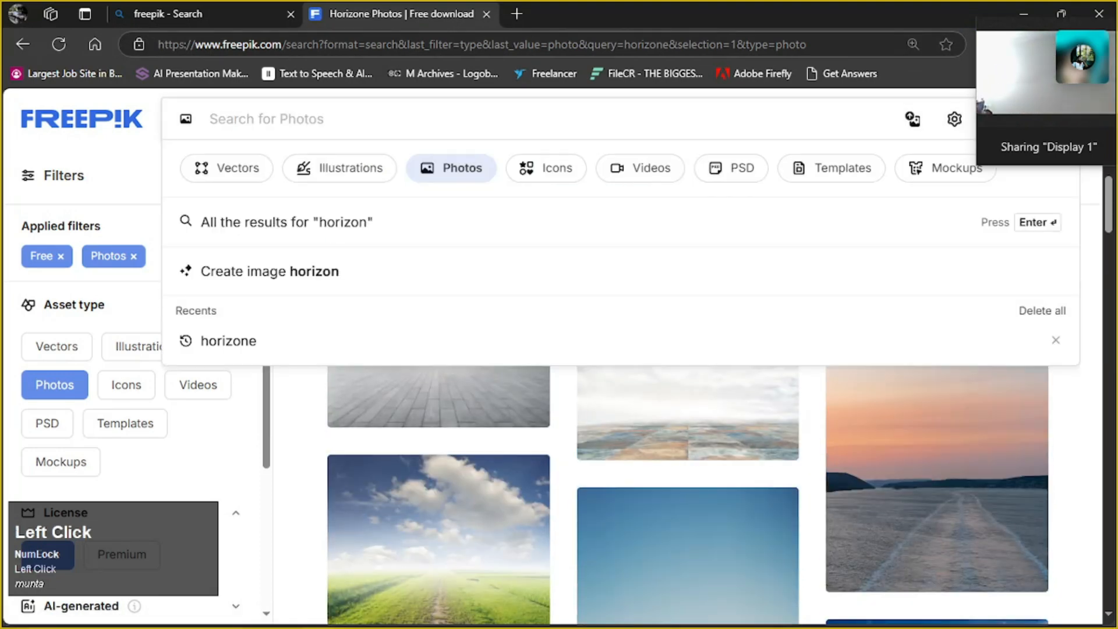
type("nign")
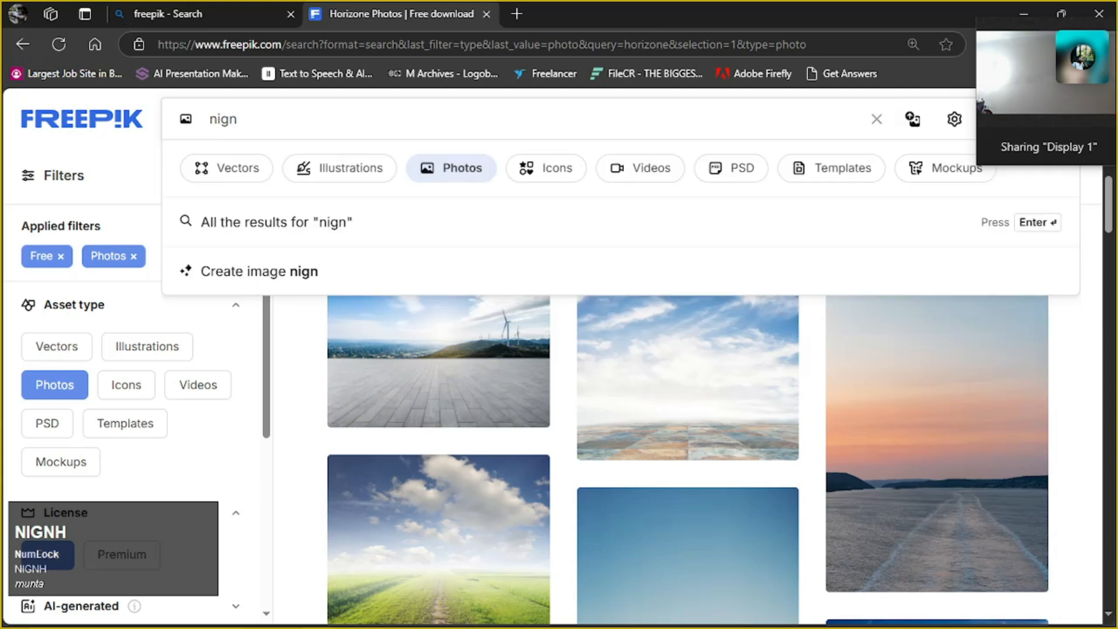
key("BackSpace")
key("BackSpace")
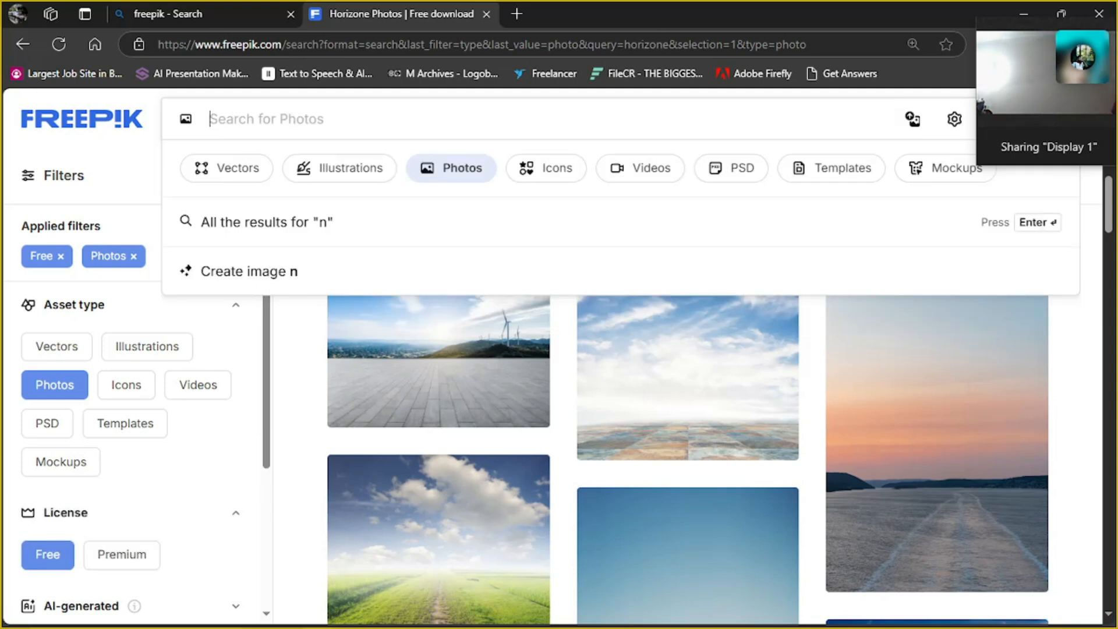
type("af")
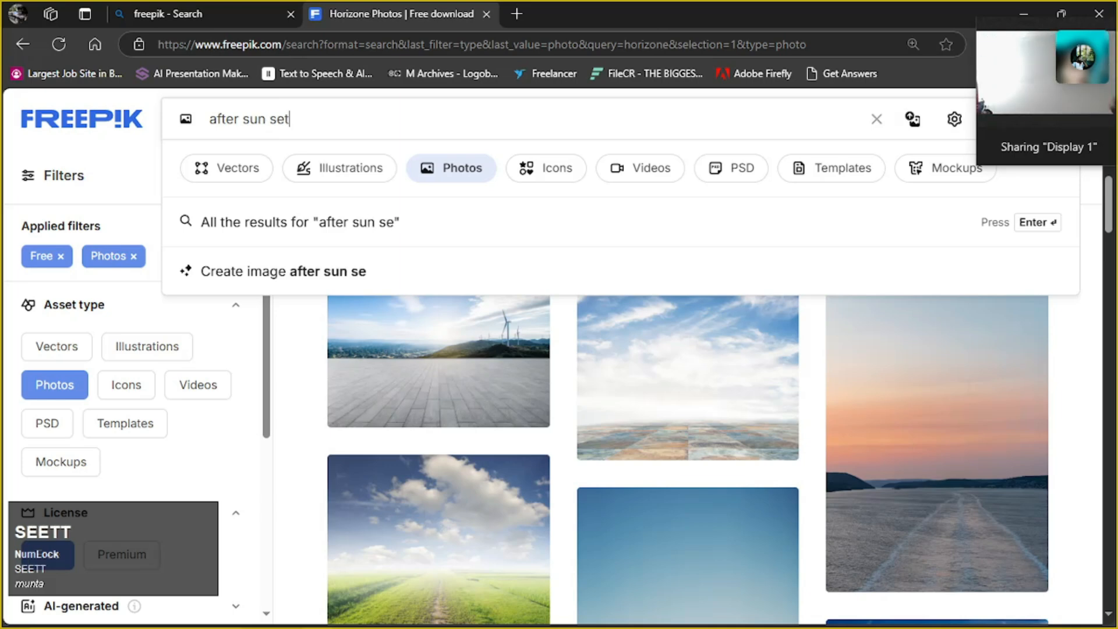
type("ter sun set")
key("Return")
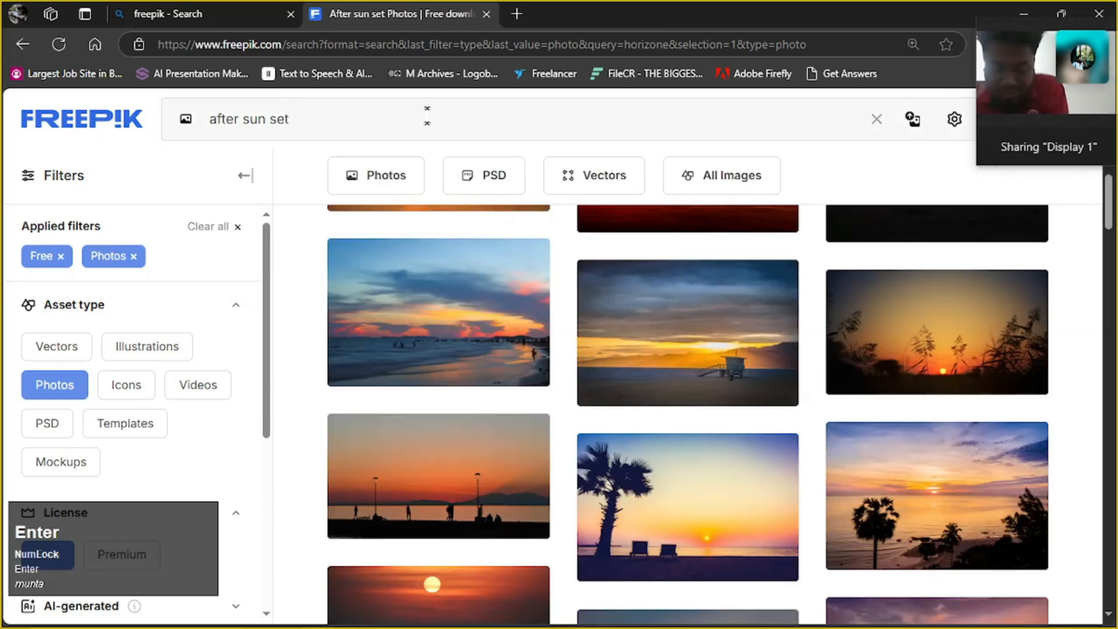
Look through the "after sun set" photo results for a sky suited to the waterfall scene
scroll(652, 373, "down", 3)
scroll(648, 367, "down", 3)
scroll(650, 373, "up", 3)
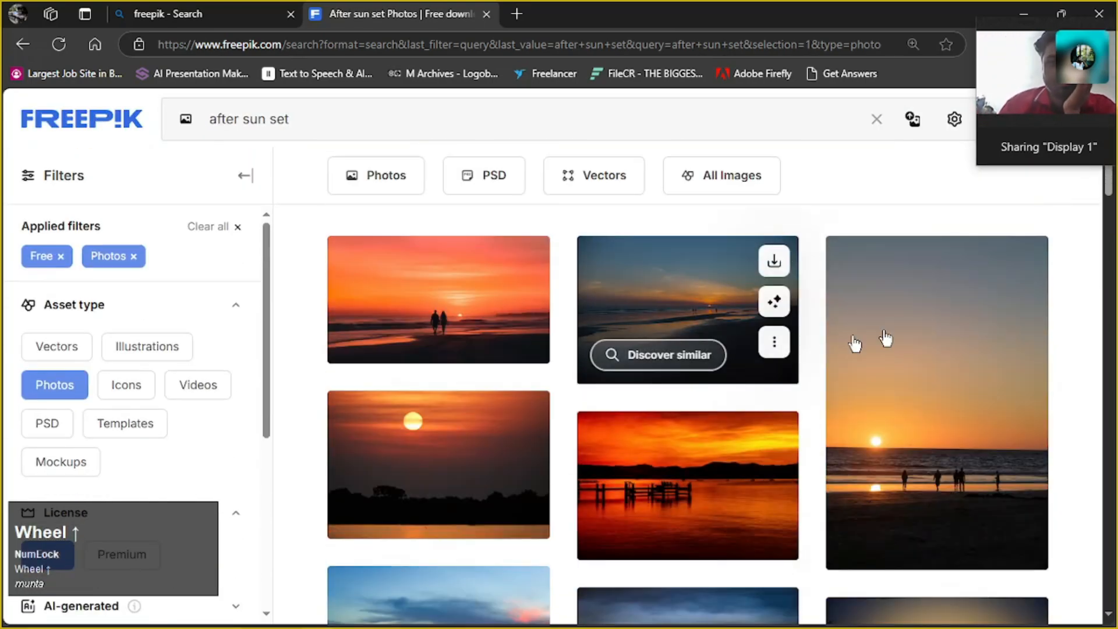
scroll(907, 327, "down", 5)
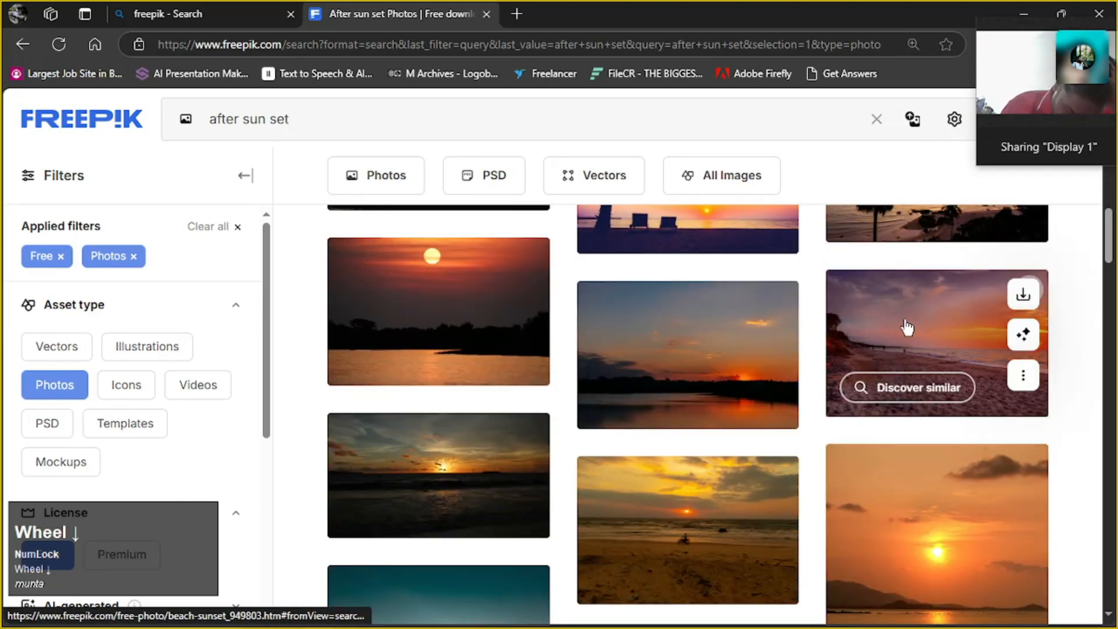
scroll(685, 343, "down", 10)
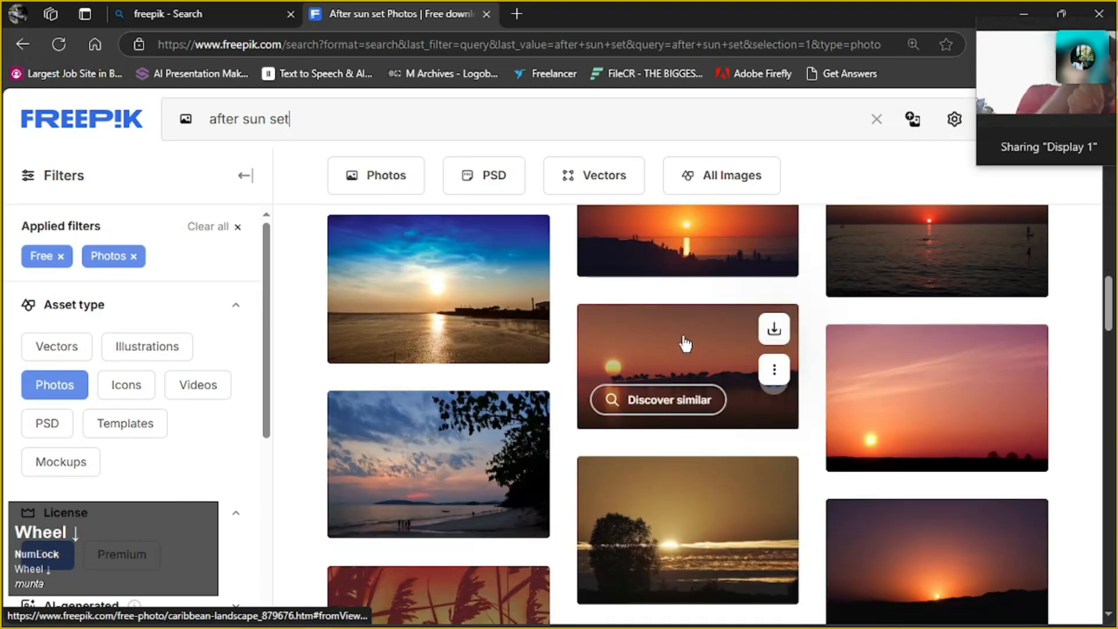
scroll(686, 344, "down", 5)
scroll(685, 343, "down", 5)
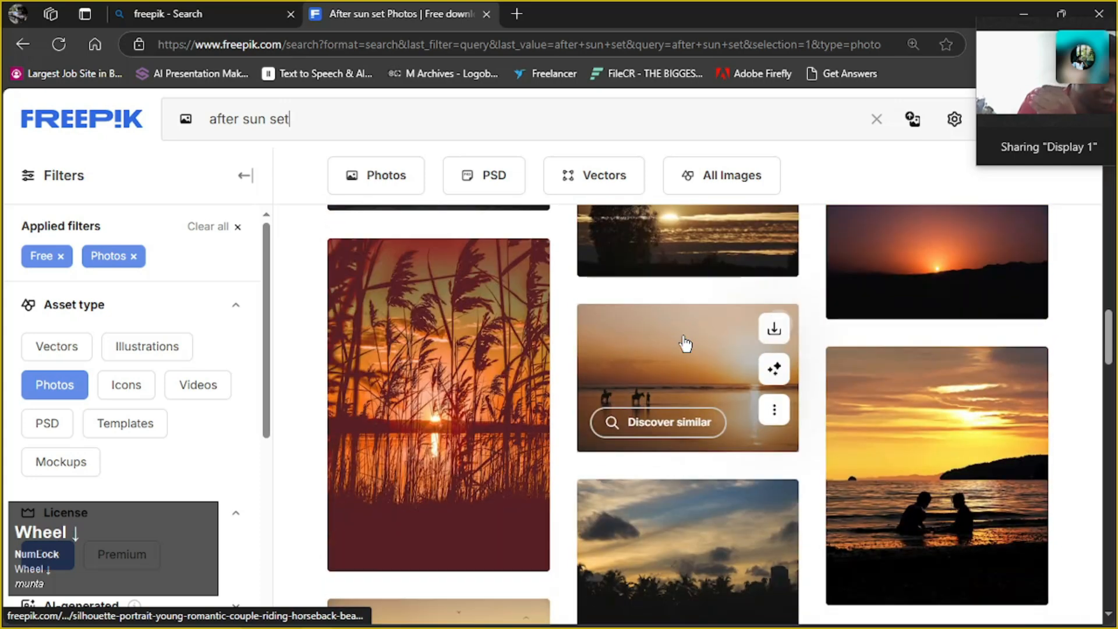
scroll(685, 344, "down", 5)
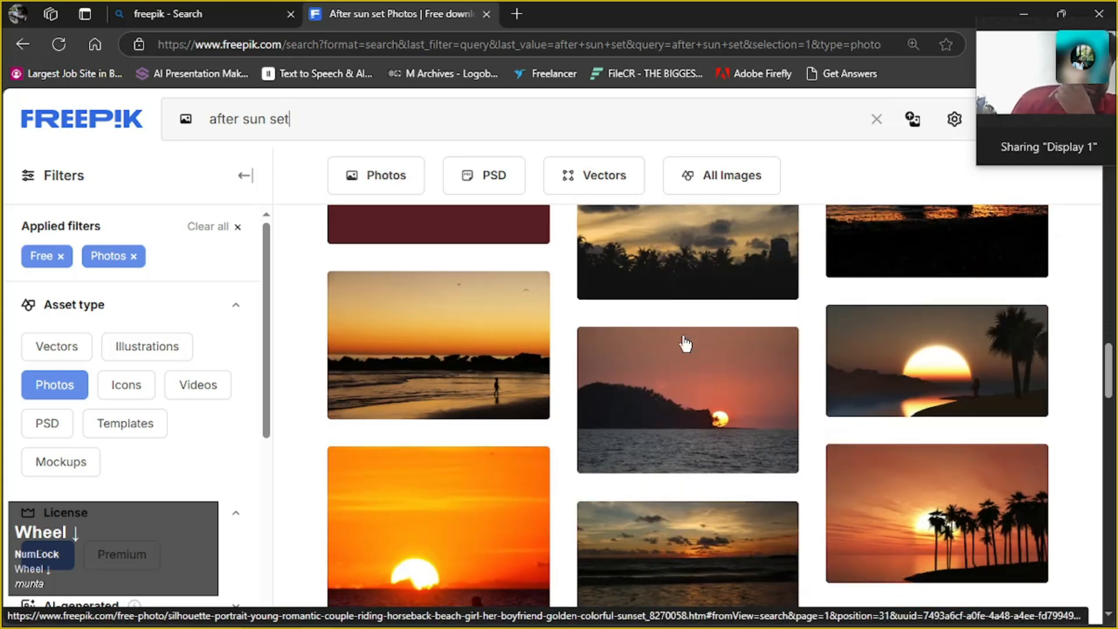
scroll(685, 343, "down", 10)
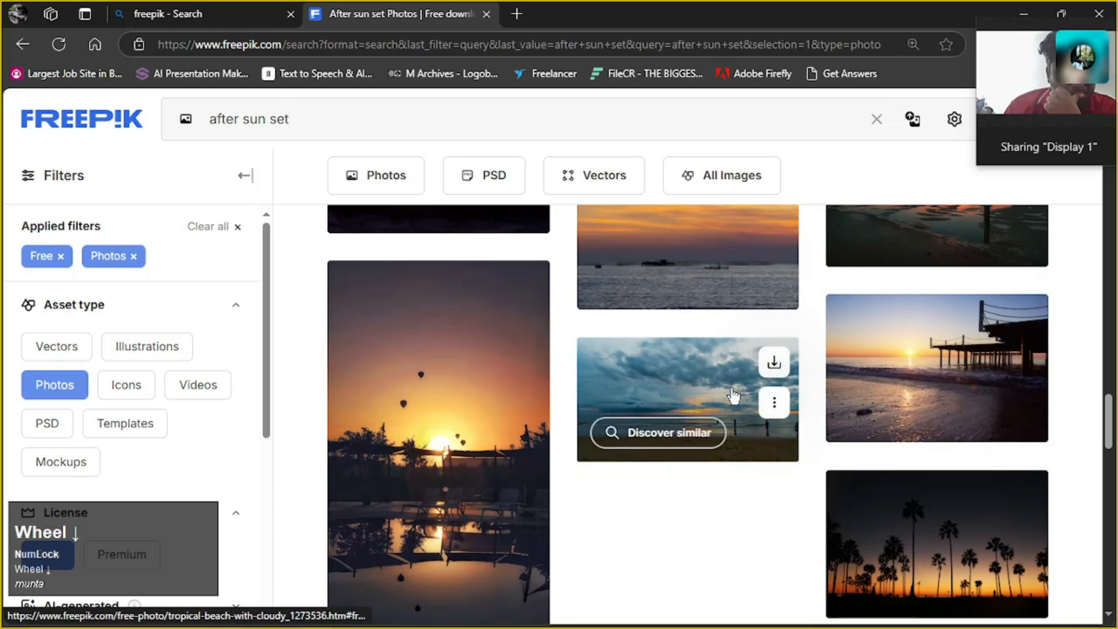
scroll(724, 320, "up", 3)
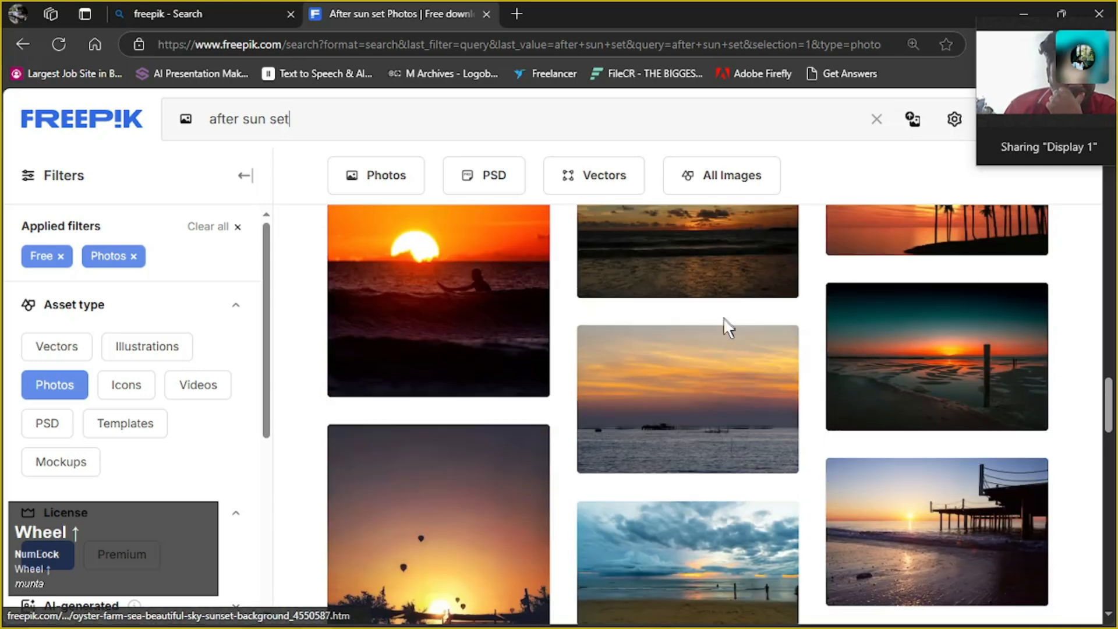
Open the oyster farm sea sunset photo, download it, and move the video call window clear of the downloads list
left_click(702, 379)
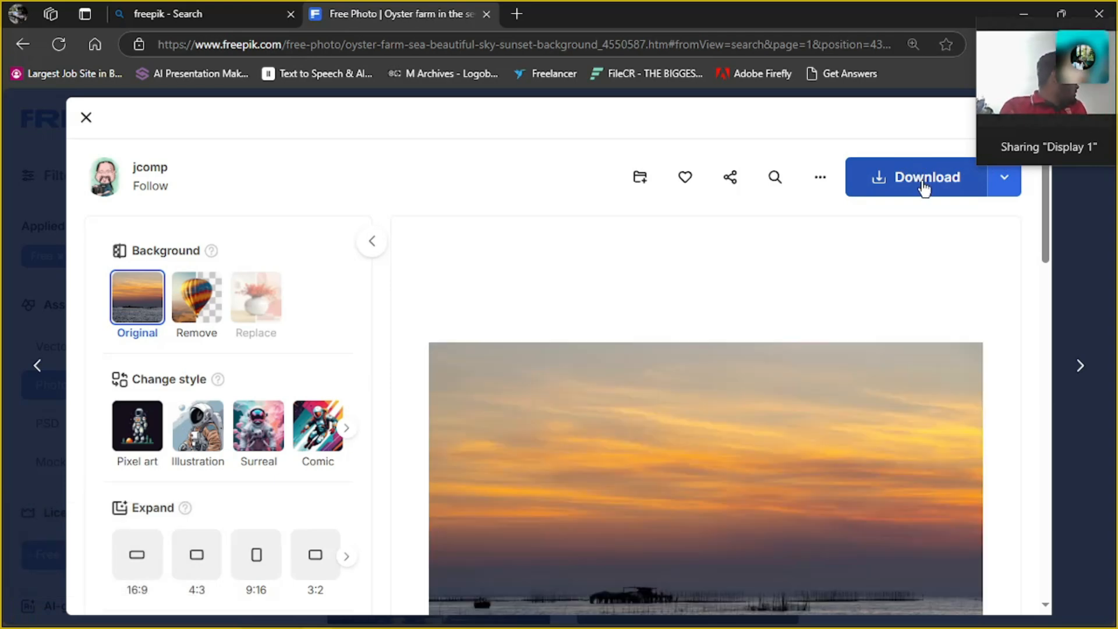
scroll(848, 323, "down", 3)
scroll(847, 323, "up", 3)
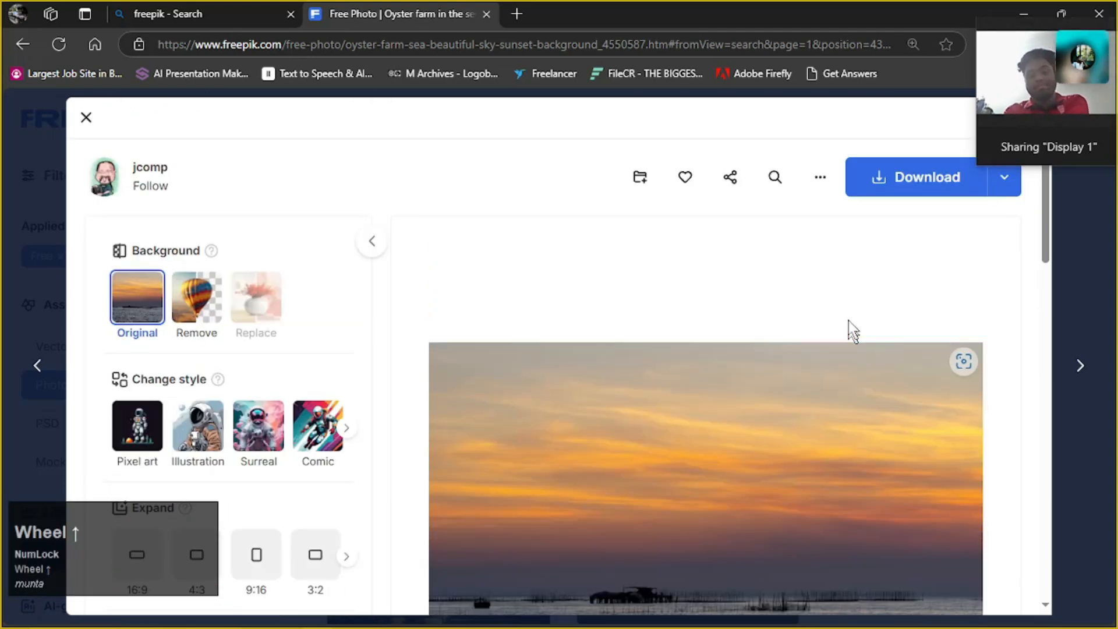
left_click(905, 183)
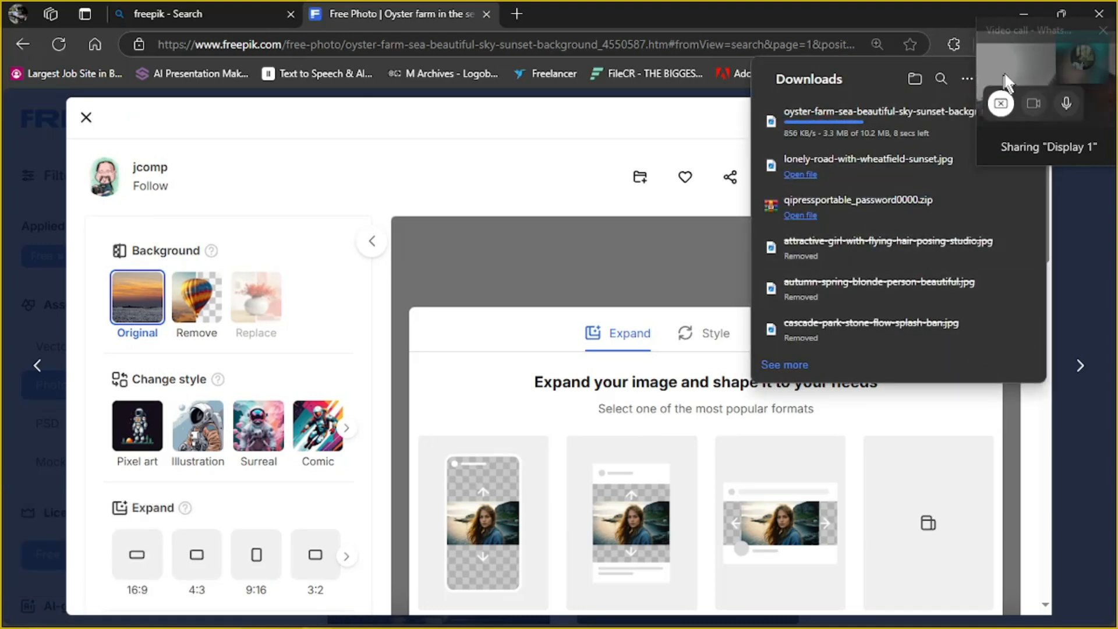
left_click_drag(1032, 31, 57, 74)
mouse_move(993, 162)
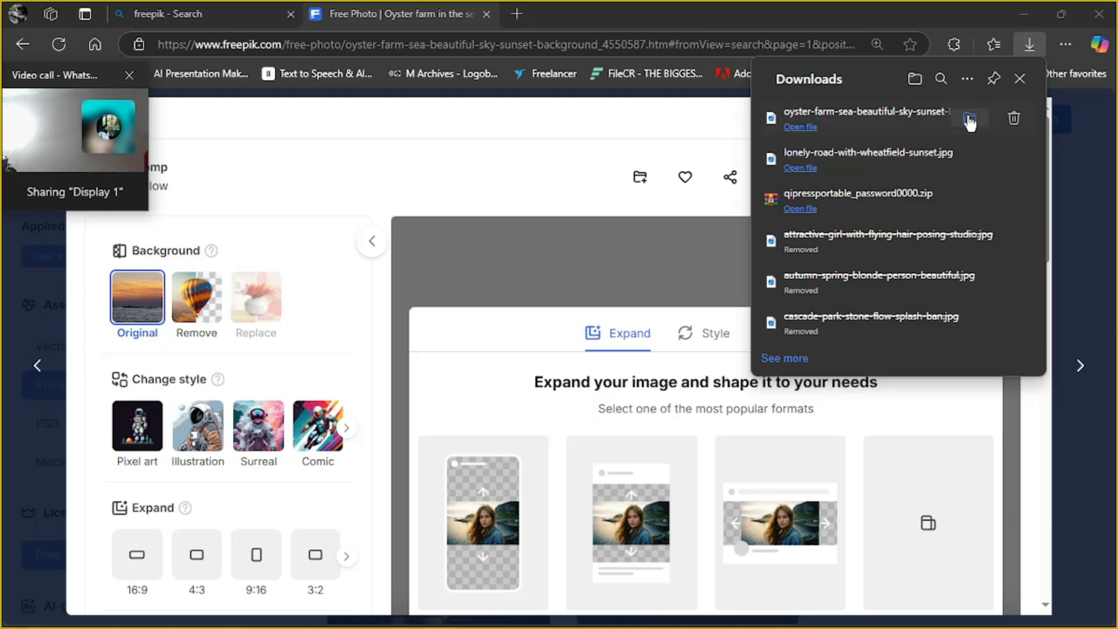
Show the downloaded oyster farm sunset photo in its folder and open it in Photoshop as a separate document, keeping the video call window off the tools
left_click(970, 119)
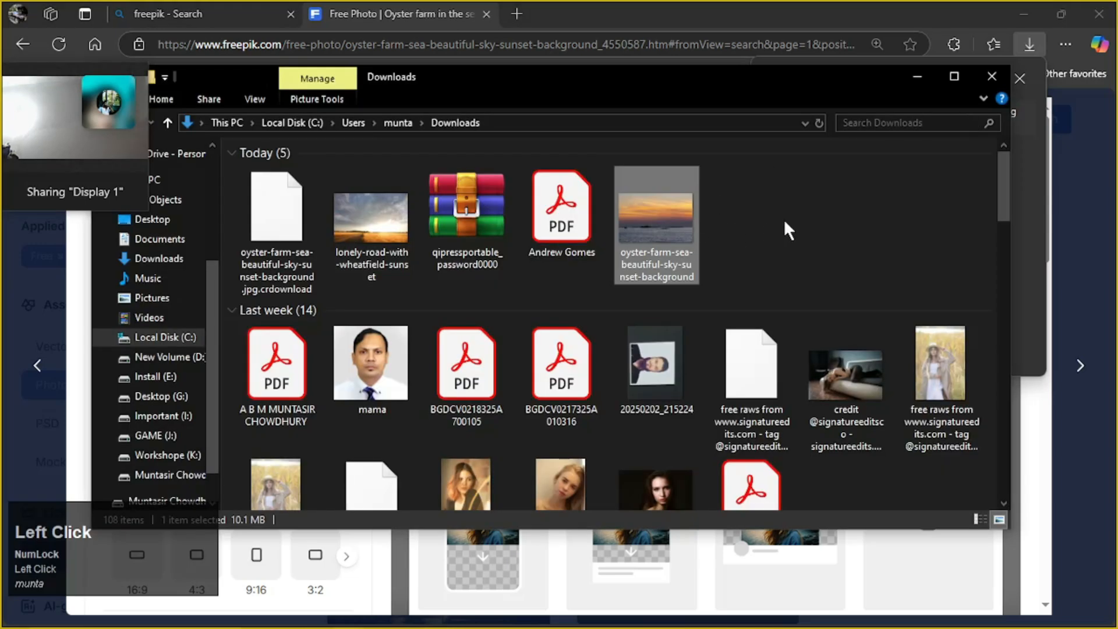
left_click_drag(654, 209, 935, 527)
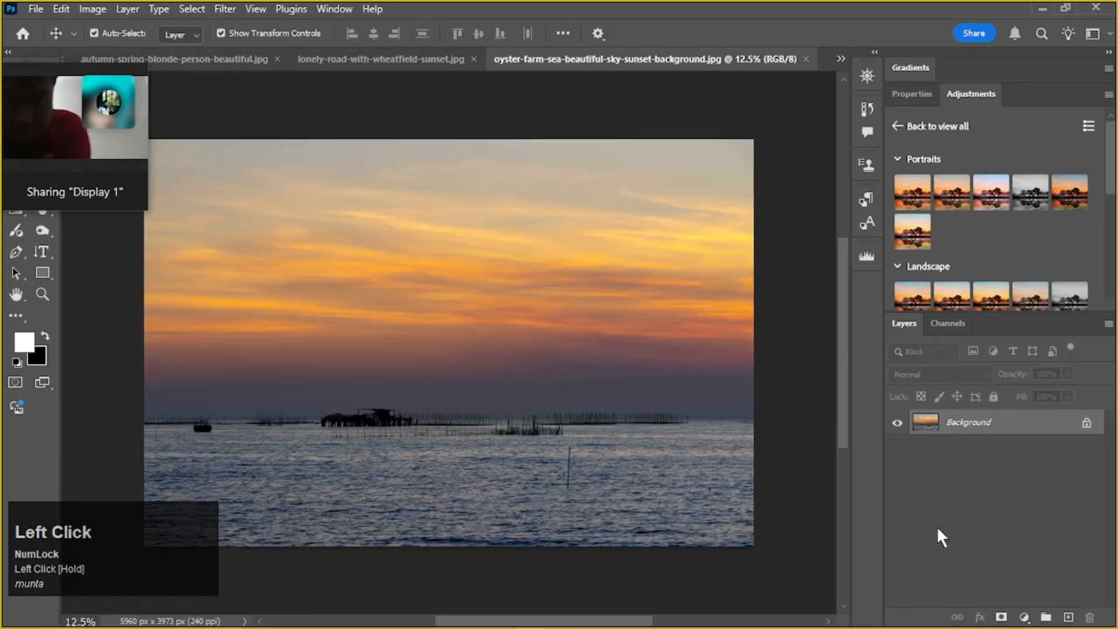
mouse_move(141, 75)
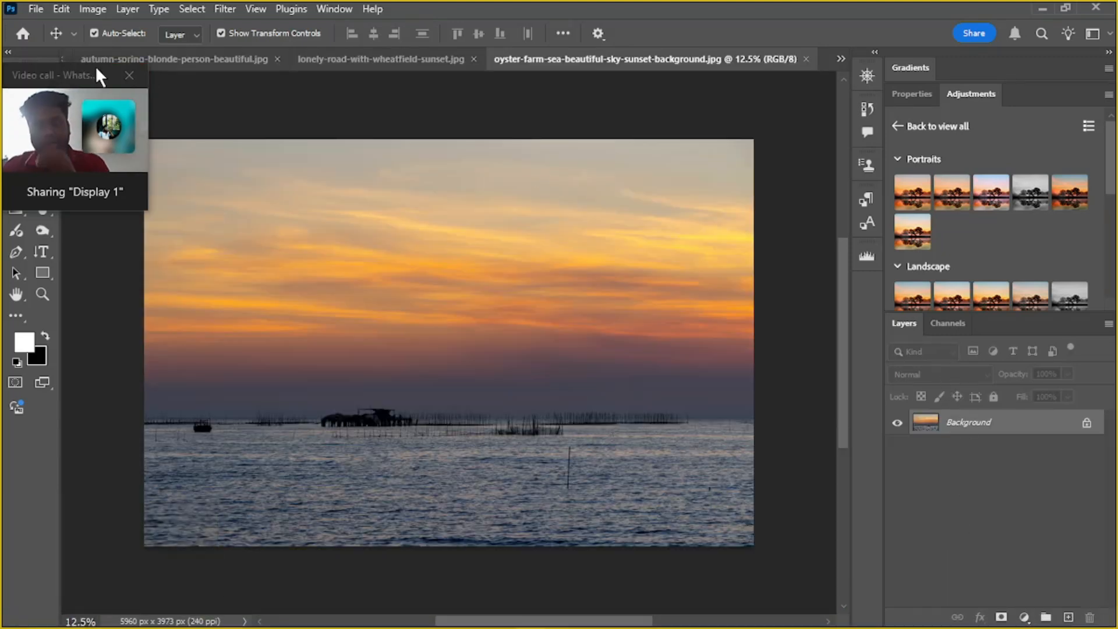
left_click_drag(79, 82, 1041, 26)
Try to move the oyster farm sunset image into the waterfall document with the Move tool
left_click_drag(664, 60, 262, 63)
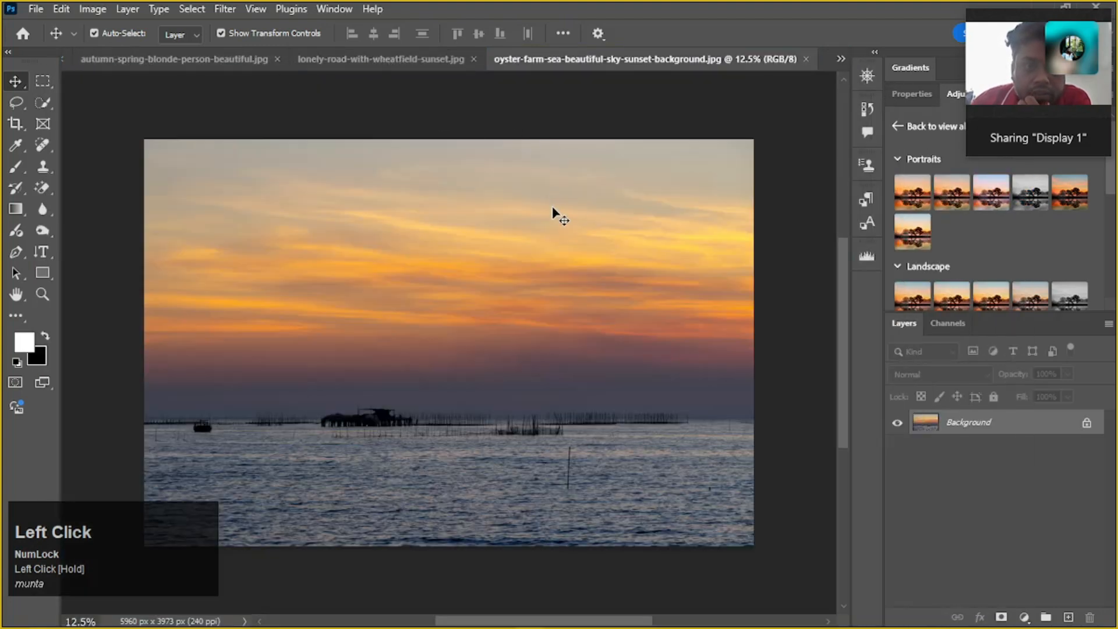
left_click_drag(553, 217, 69, 55)
left_click(530, 291)
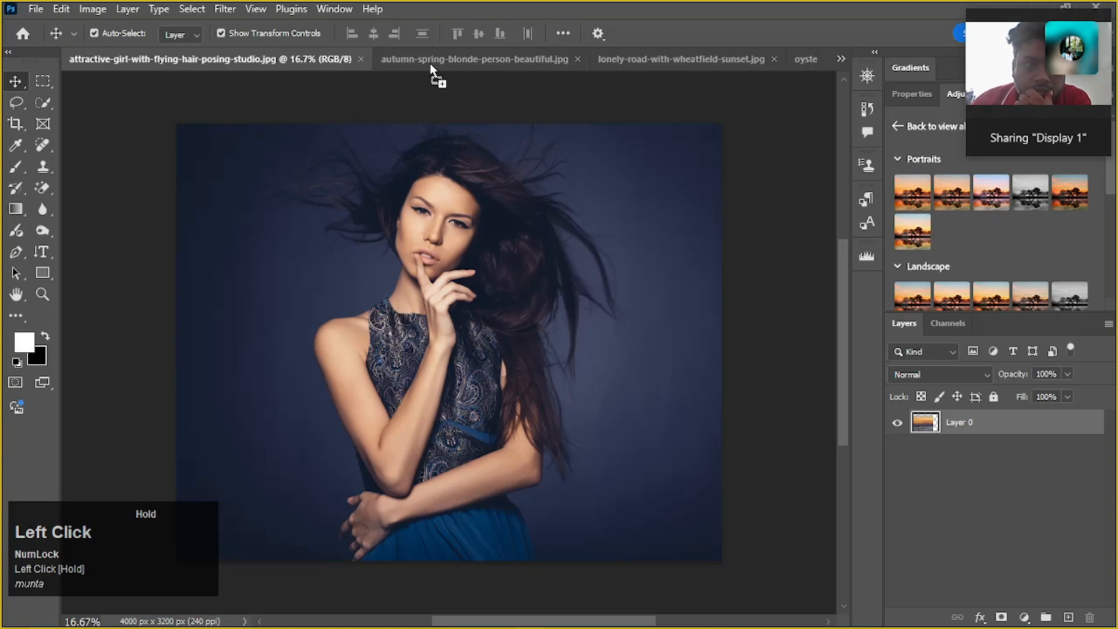
left_click_drag(431, 69, 431, 65)
left_click_drag(666, 58, 543, 294)
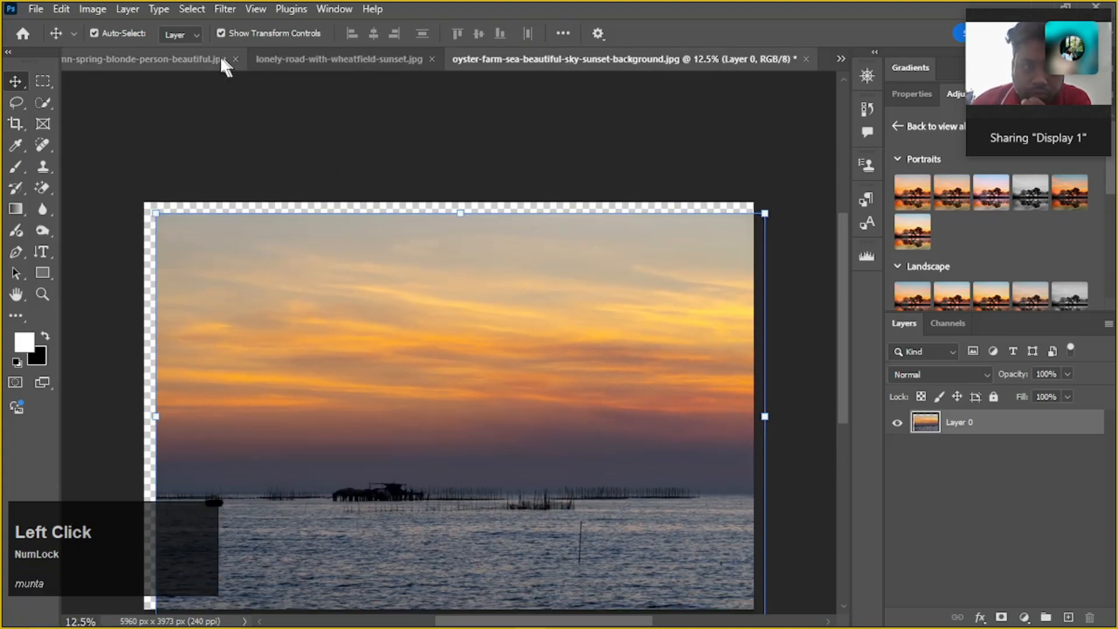
Switch to the cascade-park-stone-flow-splash-ban.jpg document and back to the oyster farm sunset document
left_click(845, 54)
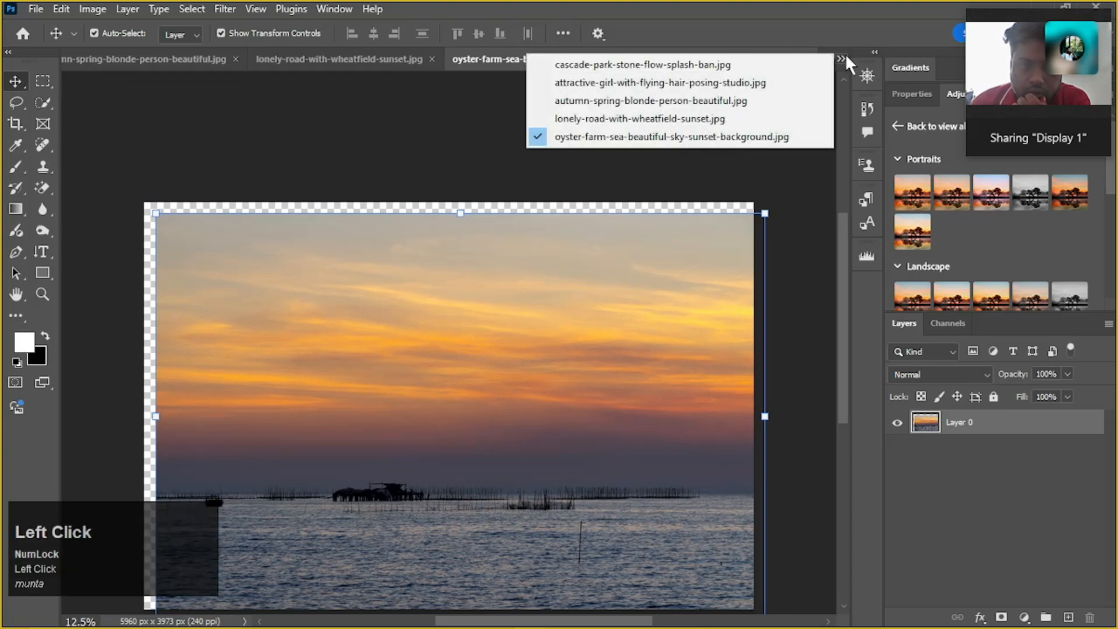
left_click(708, 64)
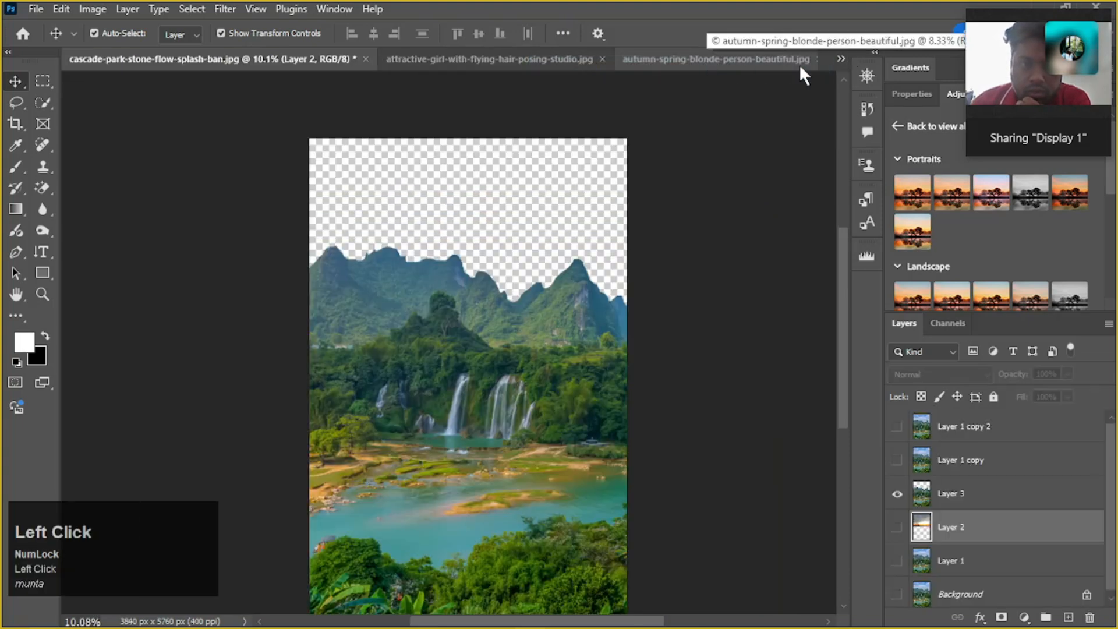
left_click(840, 57)
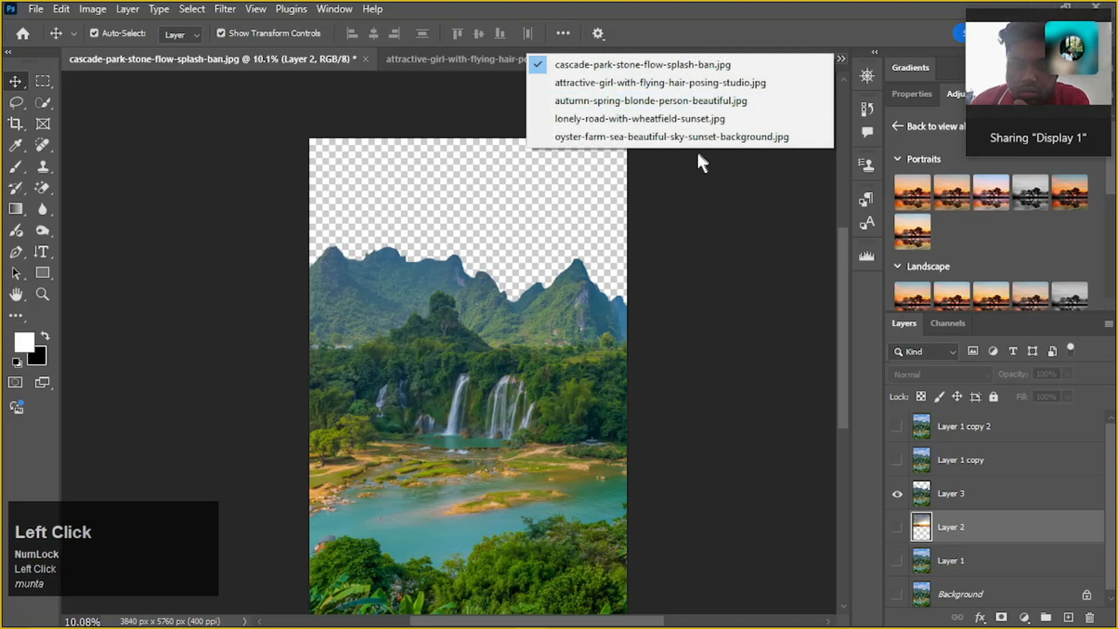
left_click(293, 66)
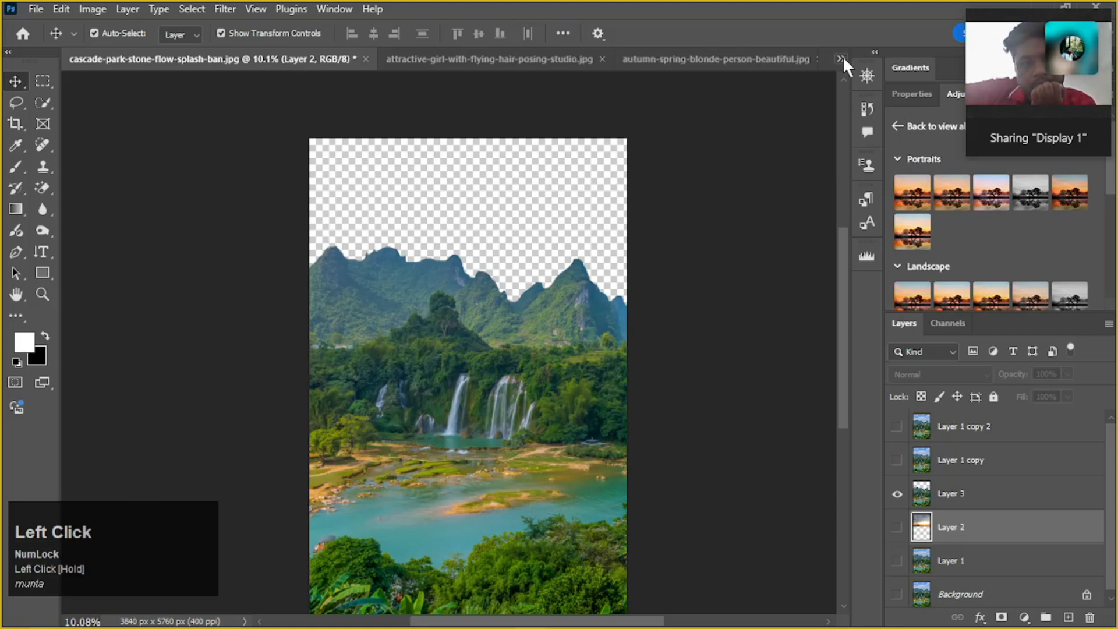
left_click(454, 345)
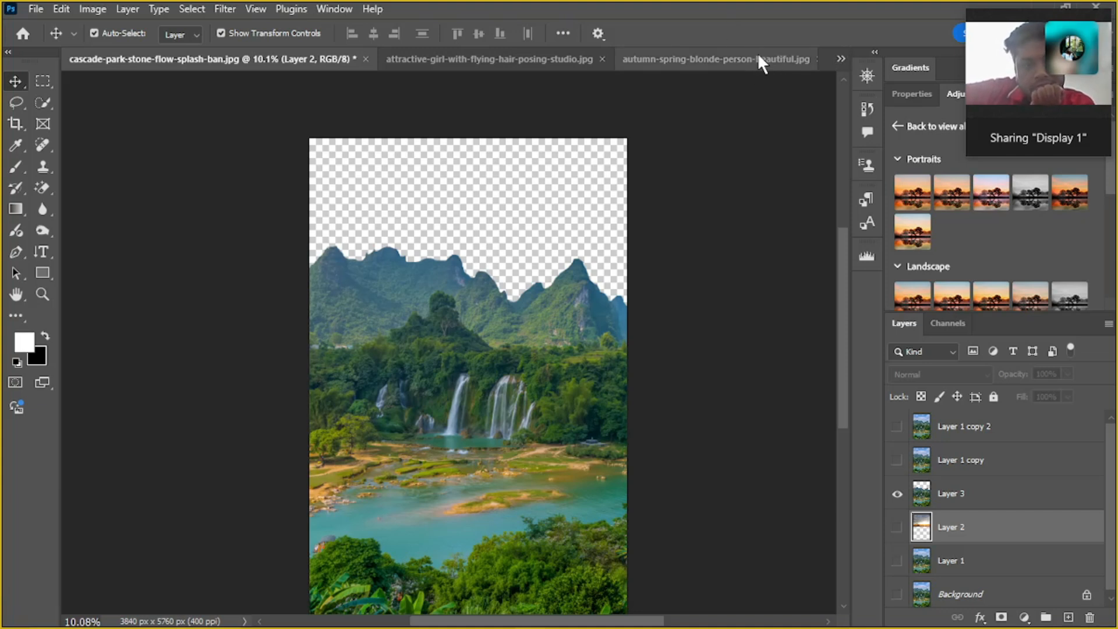
left_click(840, 59)
left_click(719, 136)
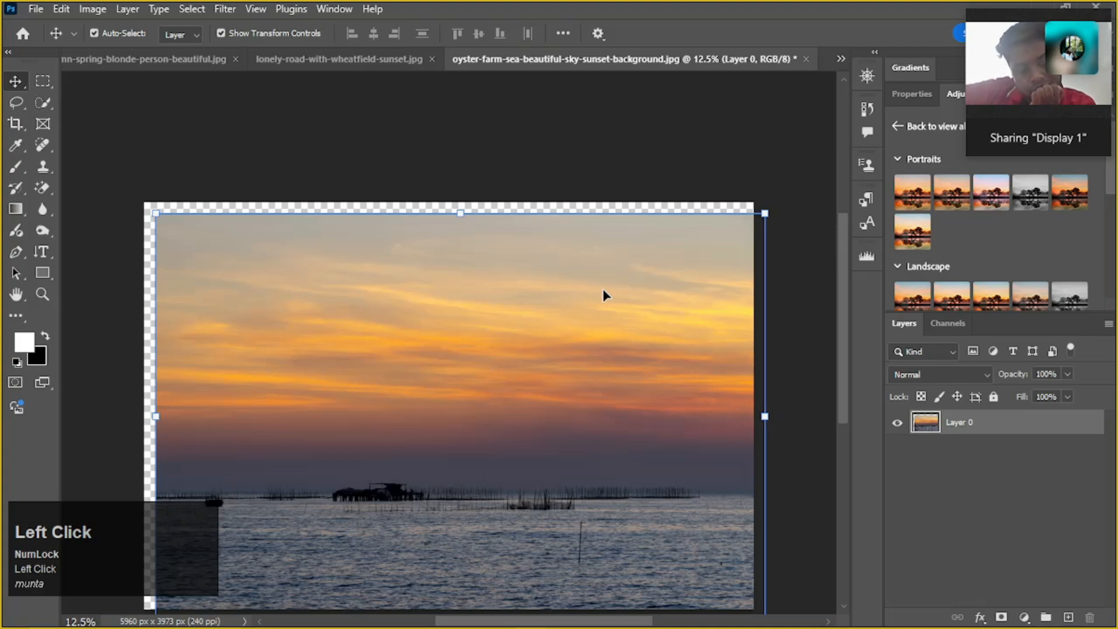
Close the oyster farm sunset document without saving and return to the waterfall document
left_click(657, 257)
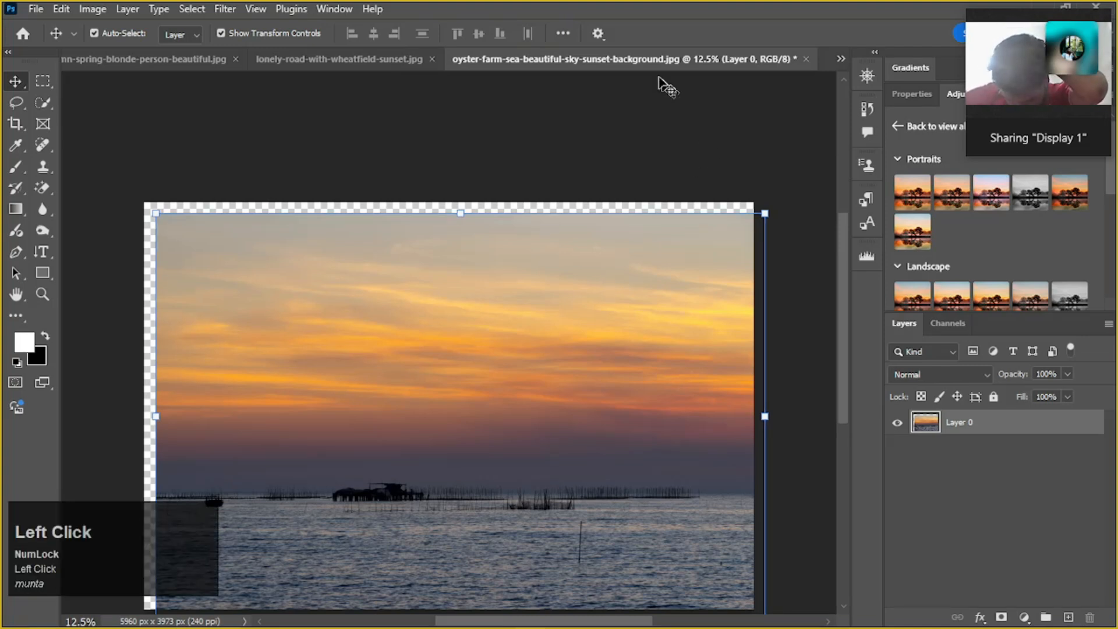
left_click(806, 59)
left_click(553, 249)
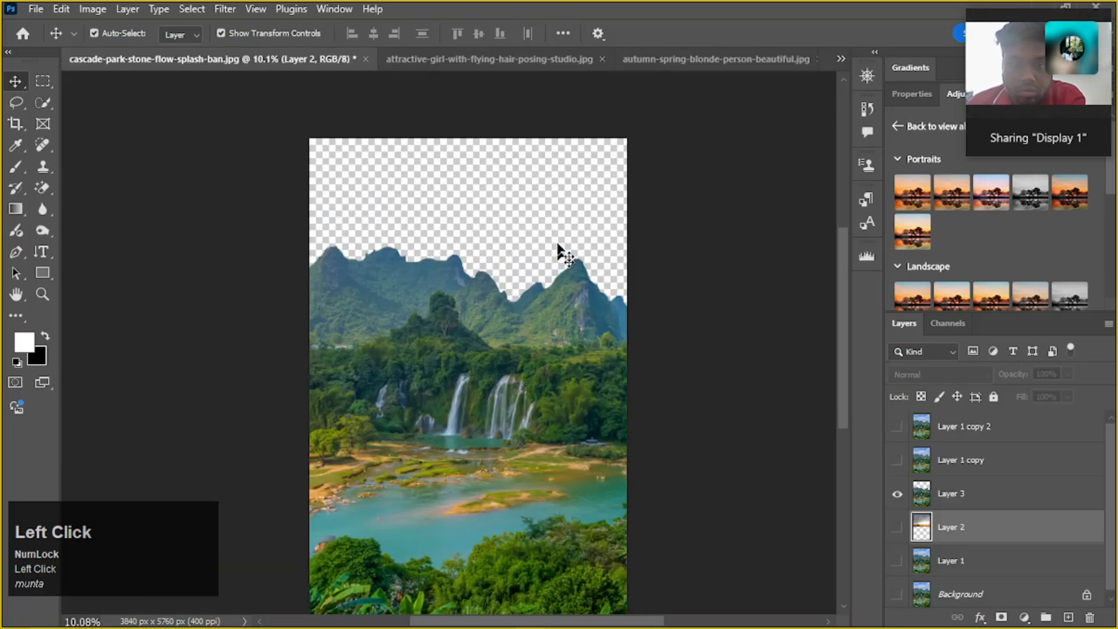
Close the unneeded File Explorer windows and bring up the Downloads folder containing the oyster farm sunset photo
mouse_move(423, 610)
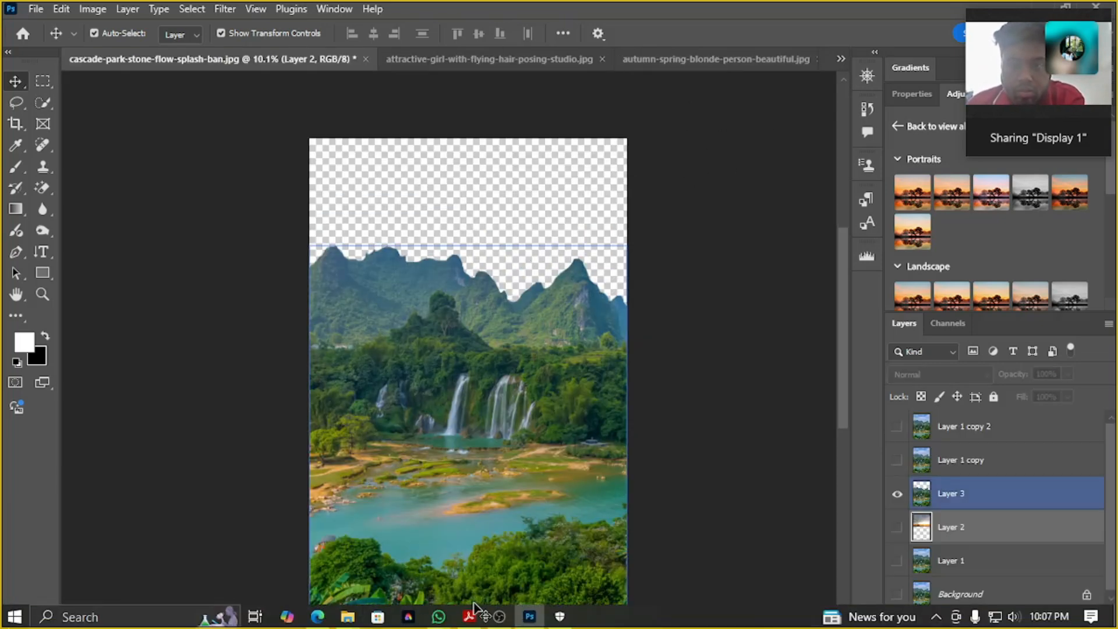
mouse_move(353, 621)
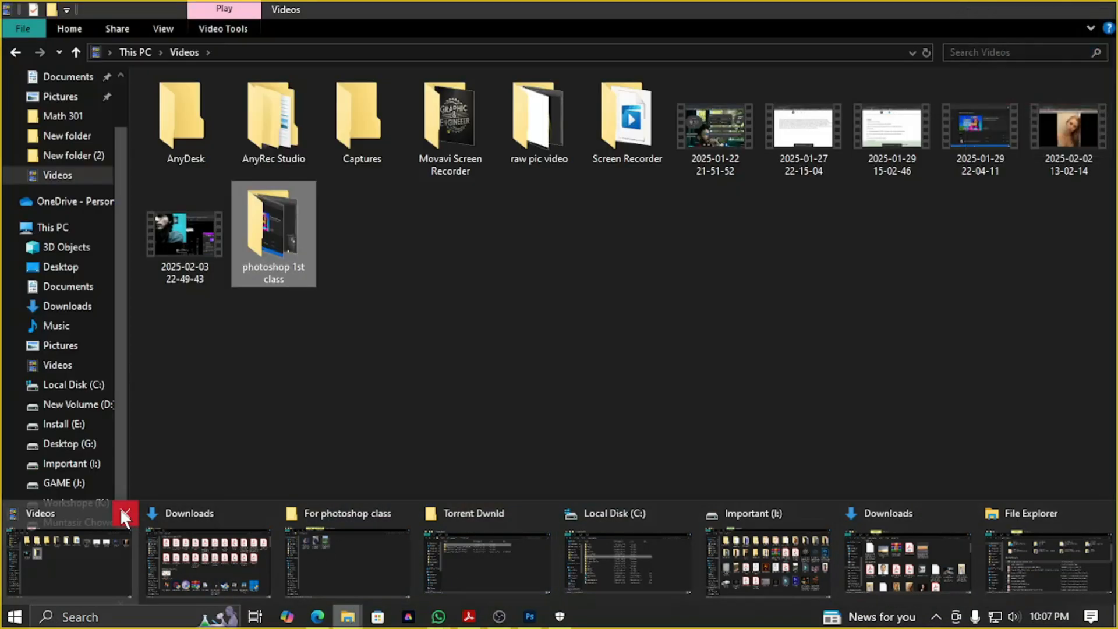
left_click(122, 511)
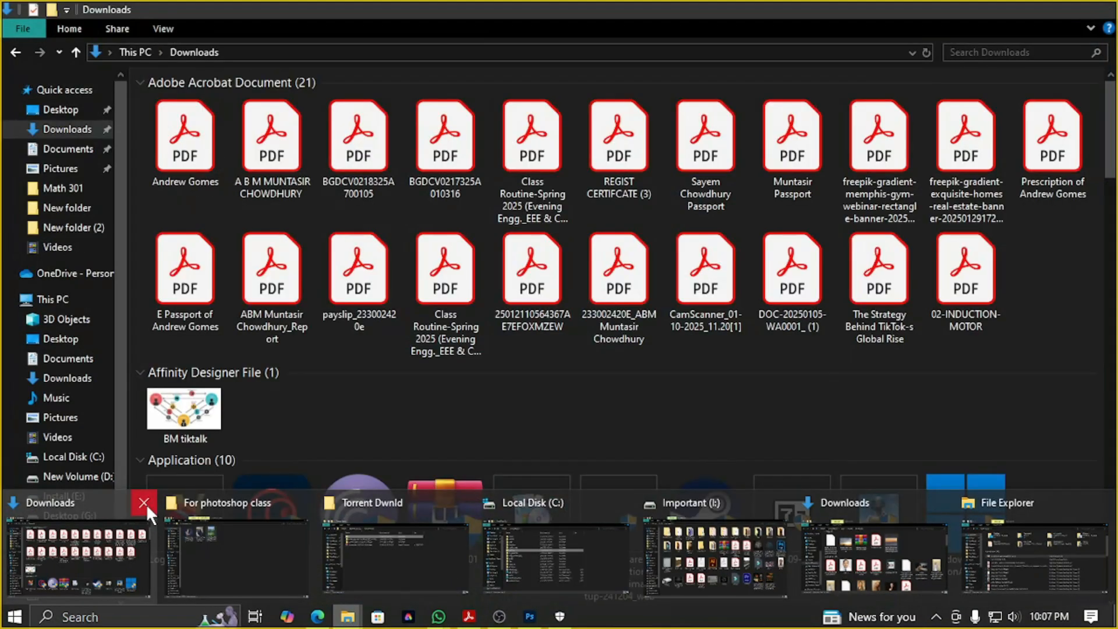
left_click(145, 504)
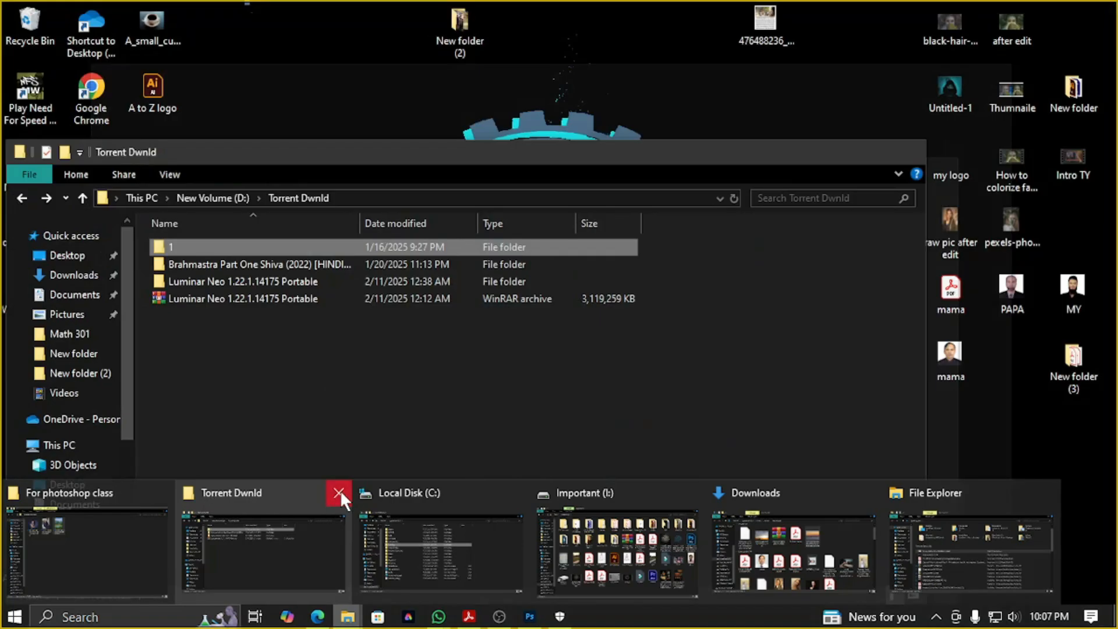
left_click(340, 490)
left_click(340, 491)
left_click(339, 491)
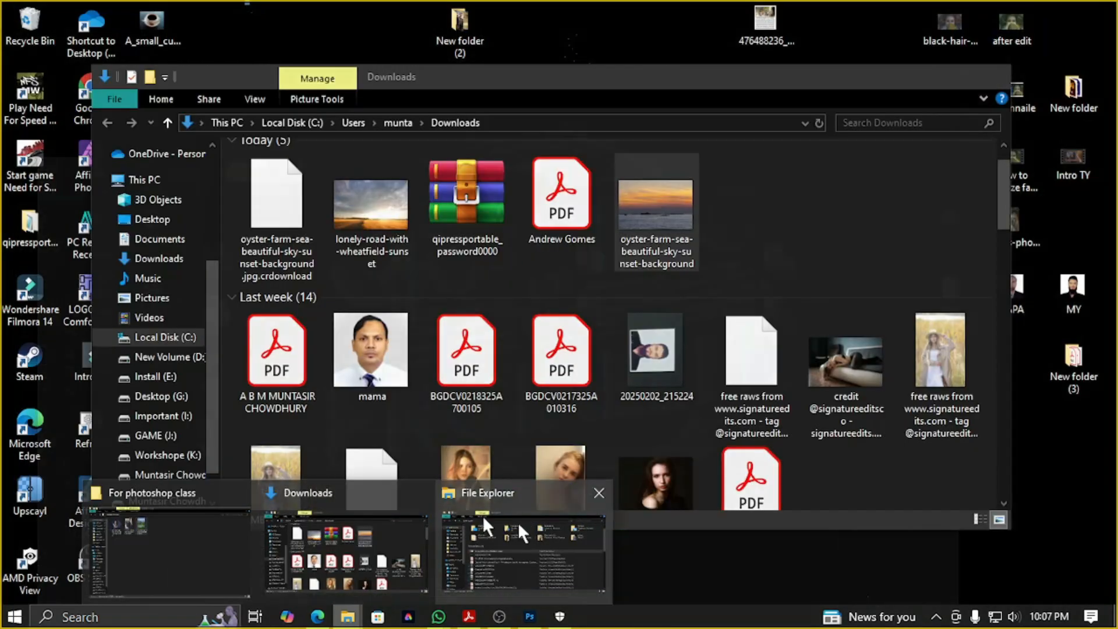
left_click(597, 491)
left_click(461, 526)
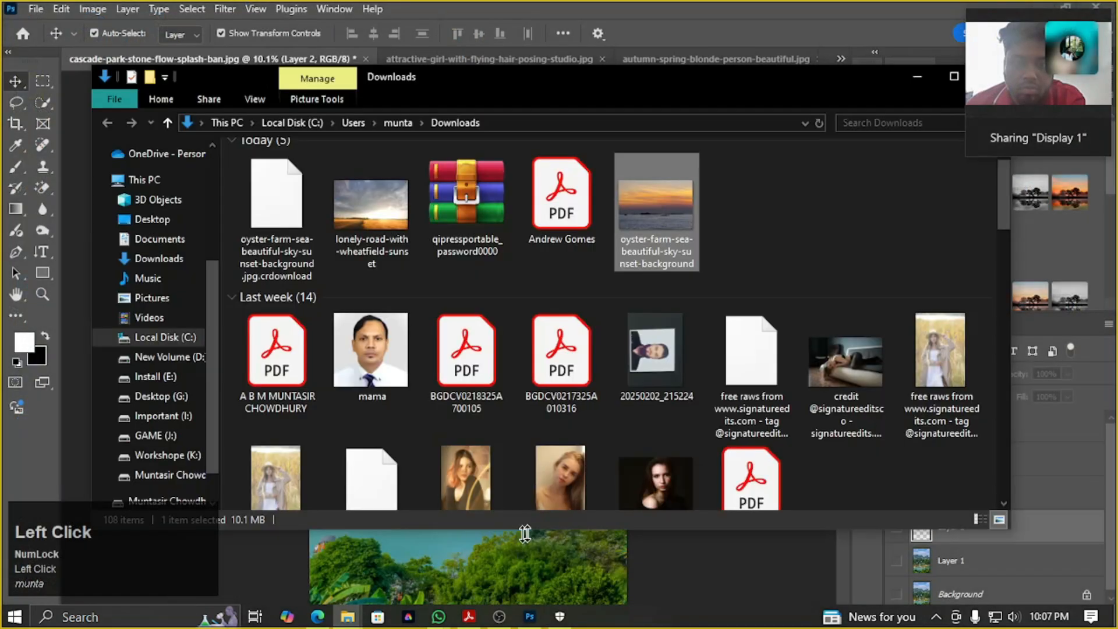
Place the oyster farm sunset photo below Layer 3 in the waterfall document, hide Layer 3, and align the photo with the canvas's upper edge
left_click_drag(665, 203, 532, 579)
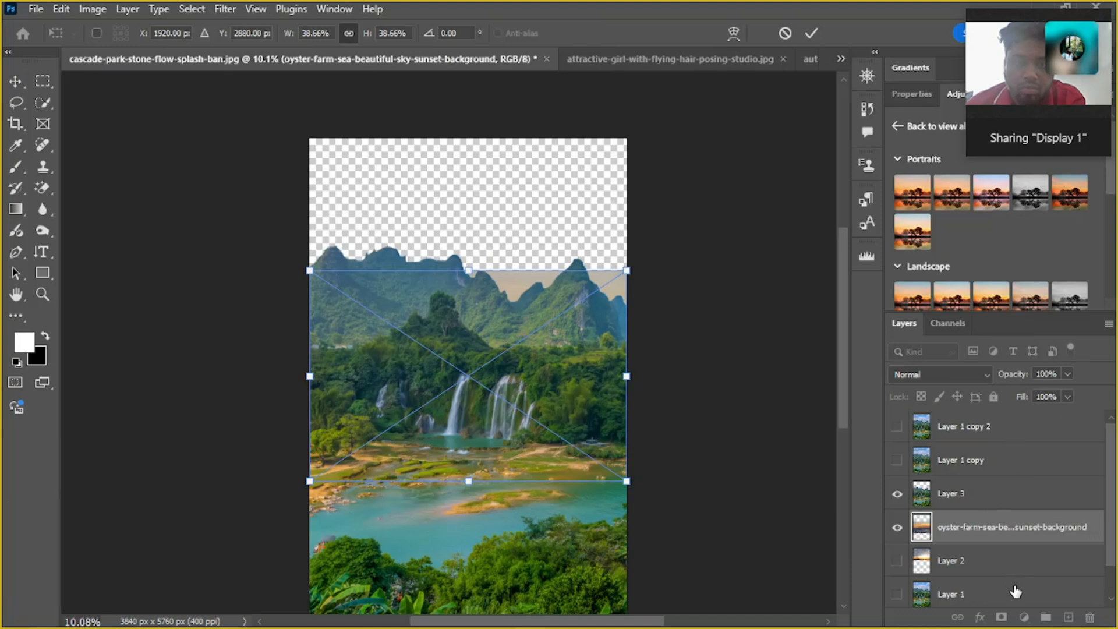
left_click(899, 495)
left_click_drag(564, 374, 544, 242)
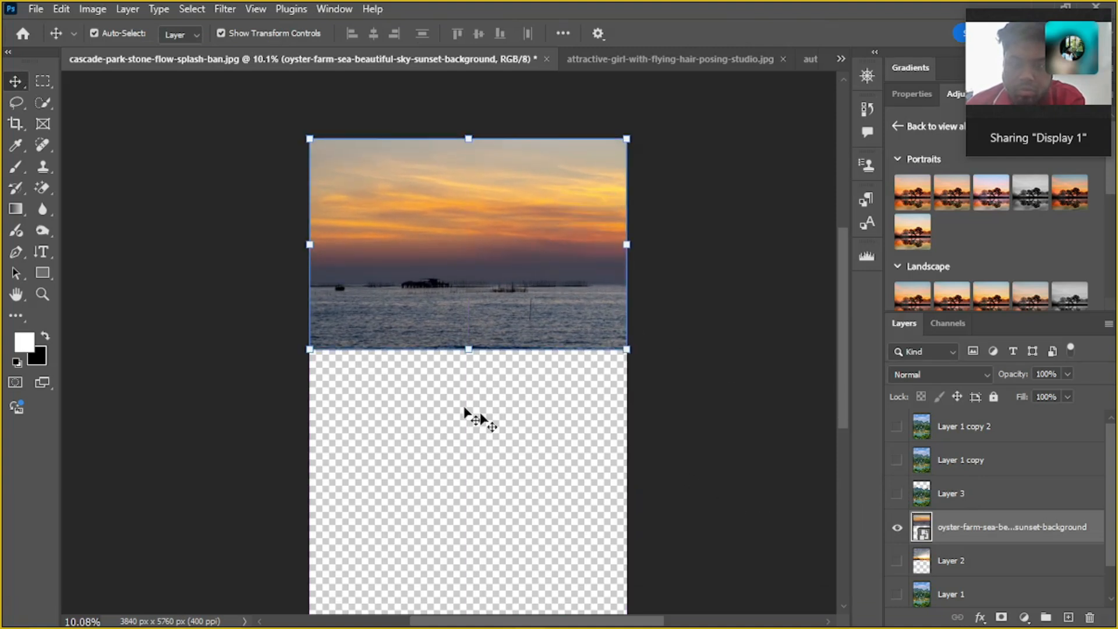
mouse_move(544, 282)
left_mouse_down()
mouse_move(589, 339)
mouse_move(558, 269)
left_mouse_up()
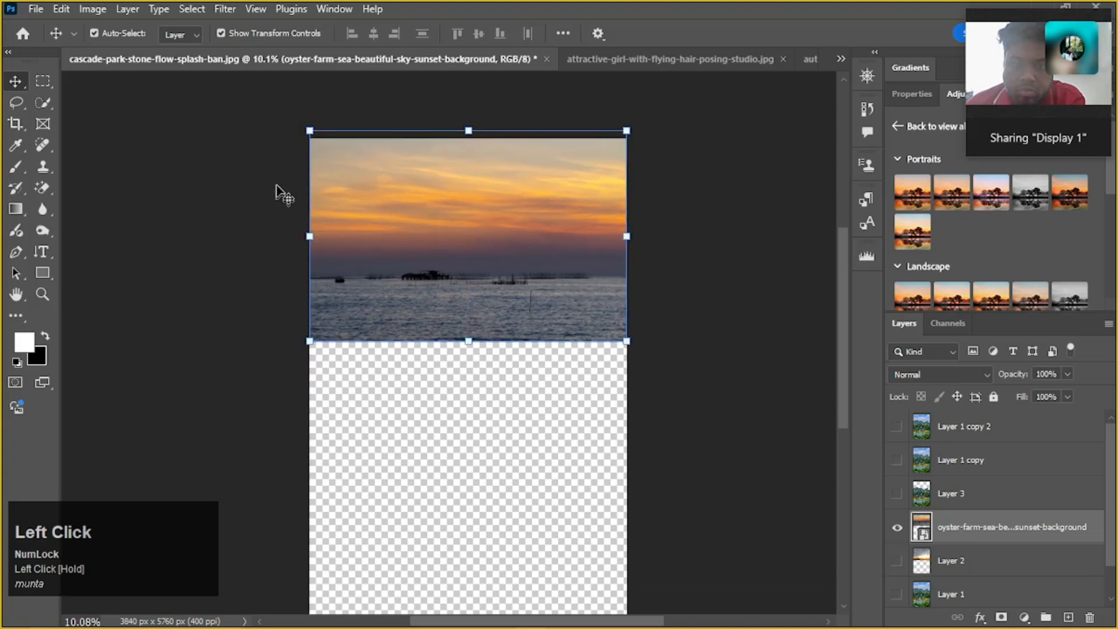
left_click(723, 383)
left_click(391, 240)
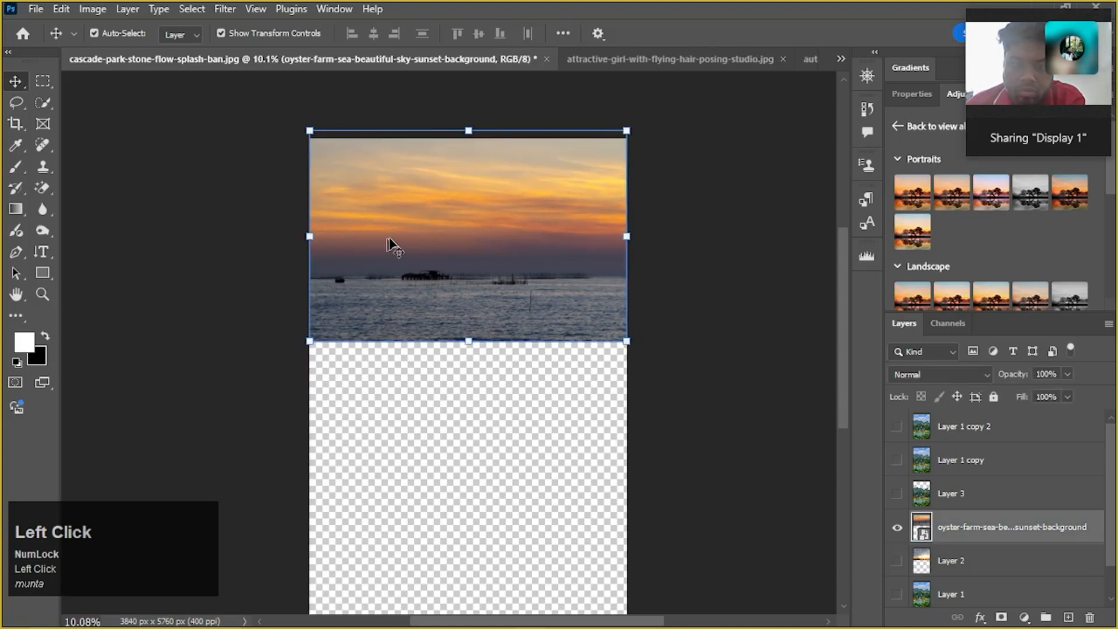
left_click_drag(524, 267, 523, 275)
mouse_move(520, 258)
left_mouse_down()
mouse_move(517, 287)
mouse_move(517, 270)
left_mouse_up()
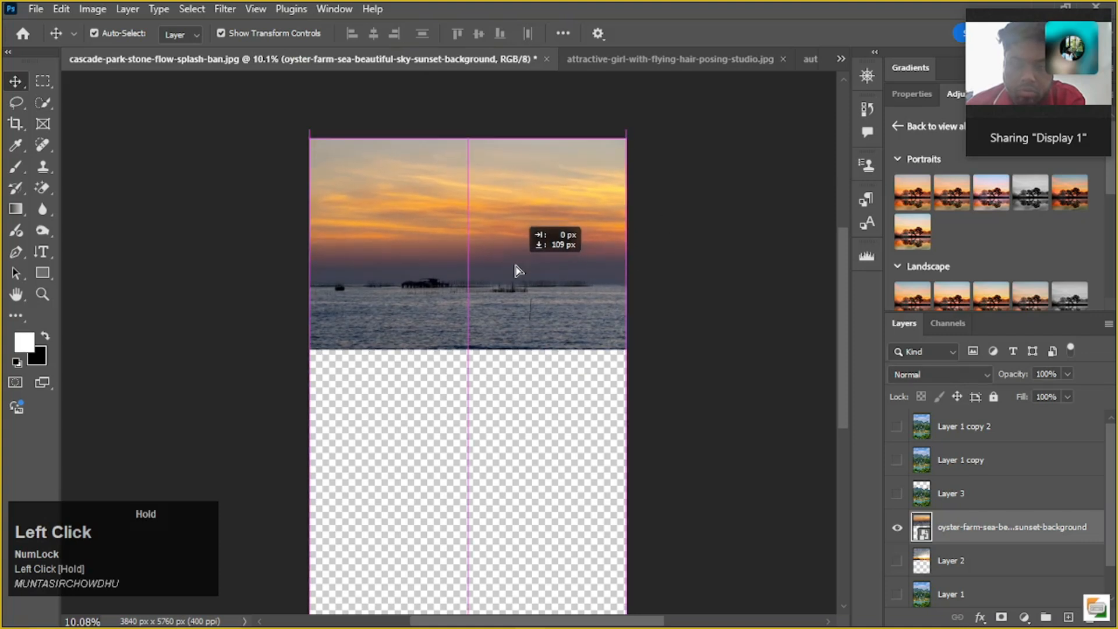
key("ctrl+t")
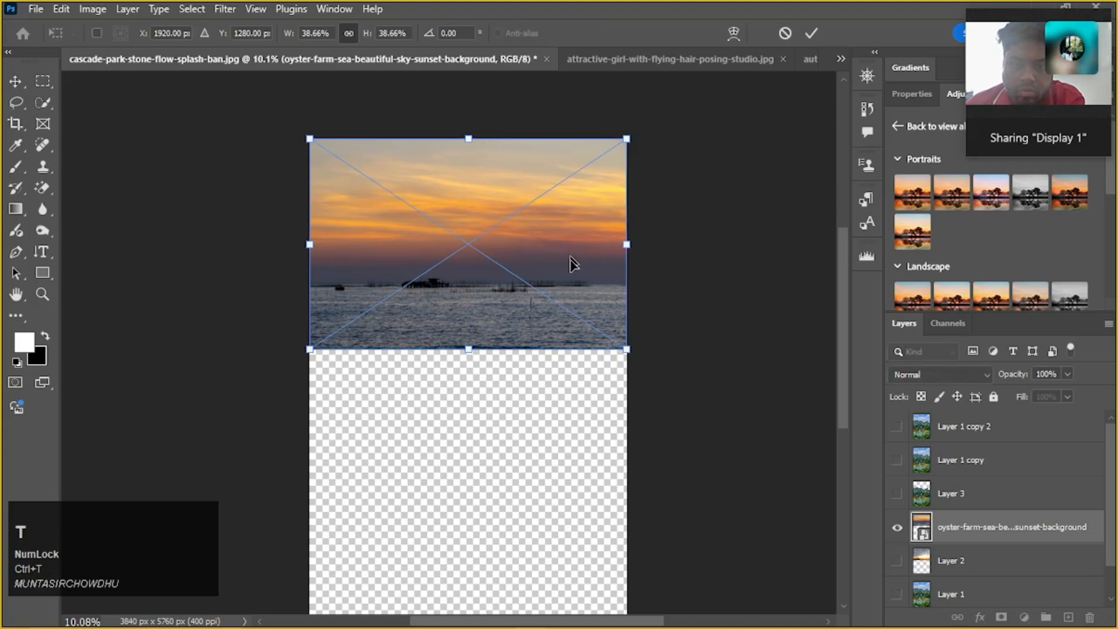
left_click(815, 32)
left_click(504, 437)
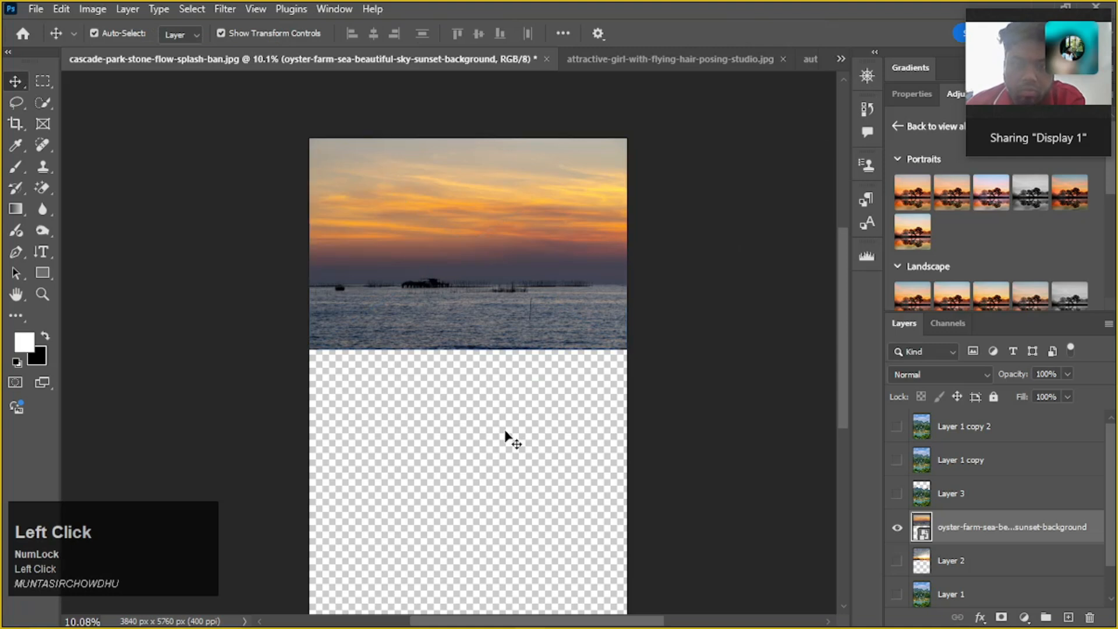
Enlarge the oyster farm sunset layer to about 56% with Free Transform and show Layer 3 again
left_click(498, 271)
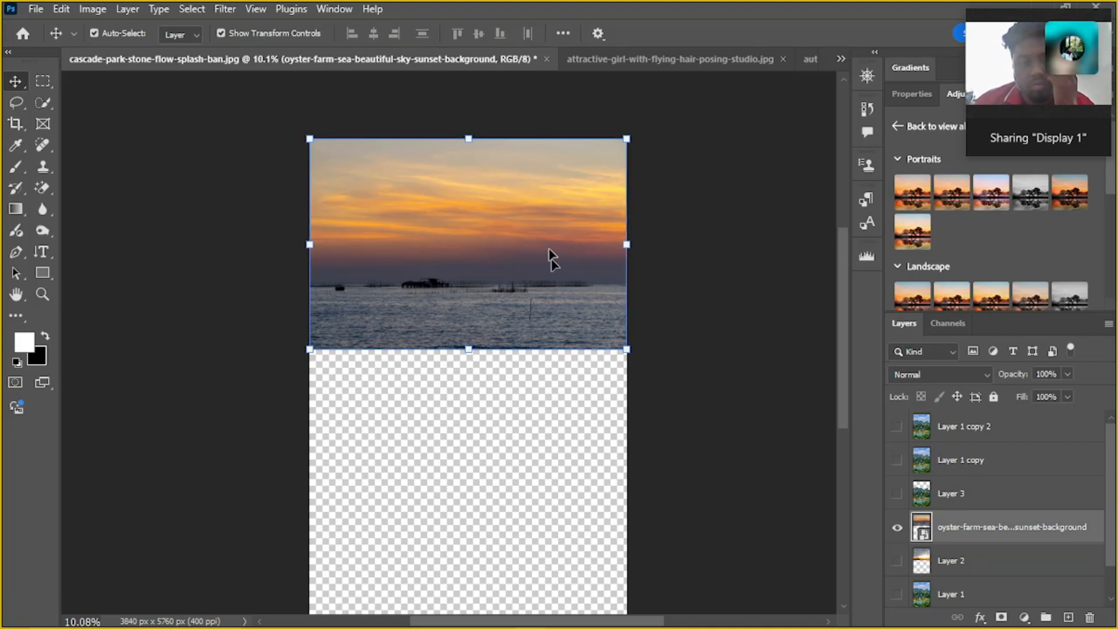
key("ctrl+t")
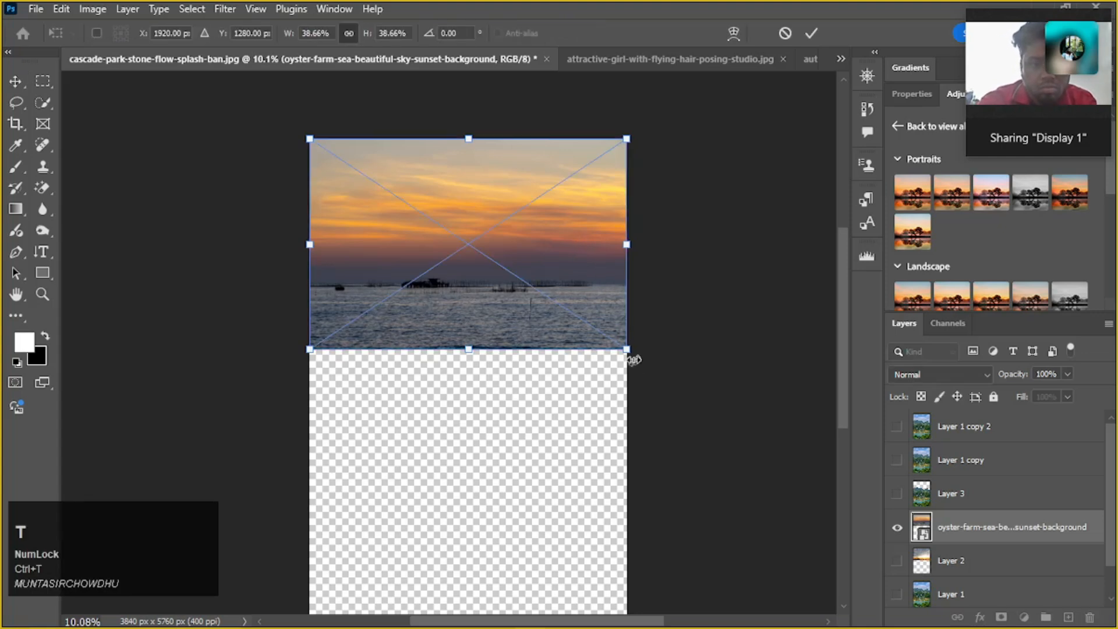
left_click_drag(626, 349, 696, 420)
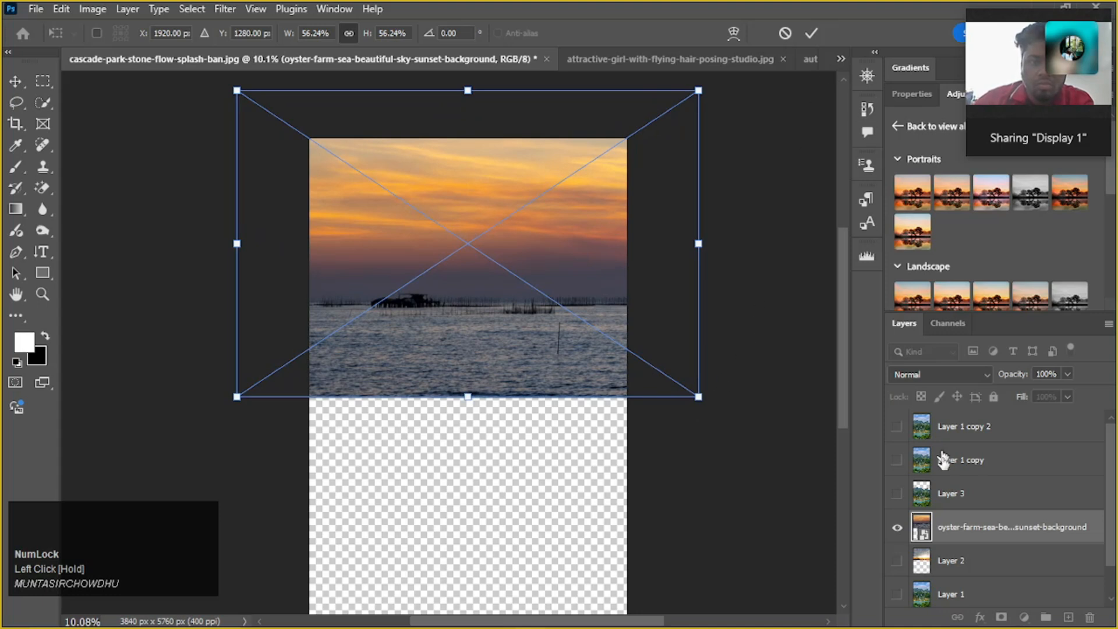
left_click(897, 493)
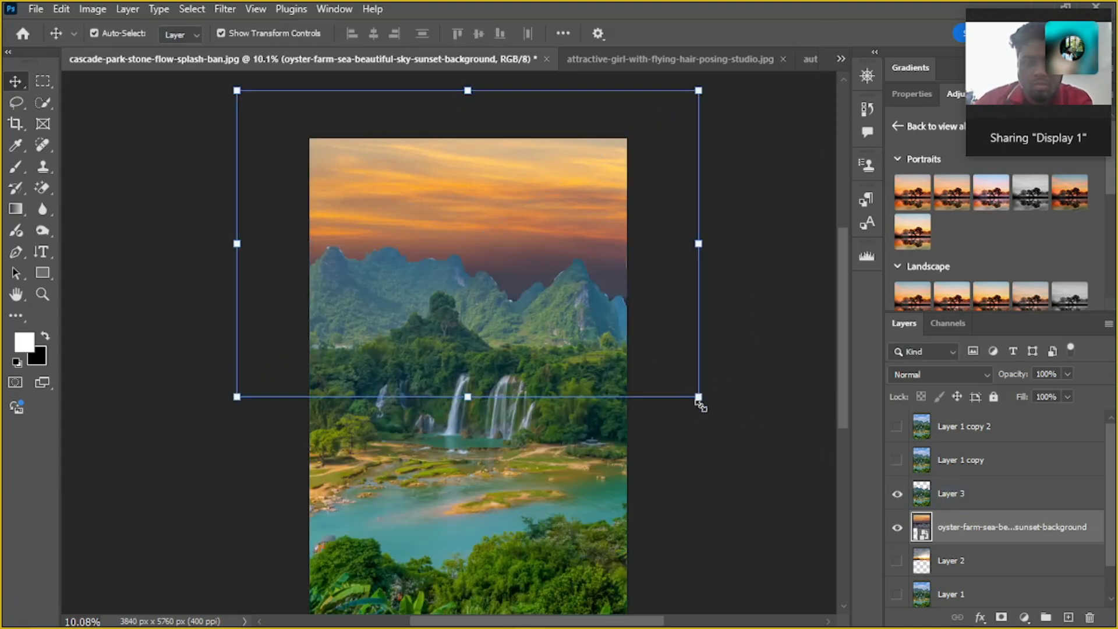
Scale the sunset layer to about 57% and shift it slightly so the orange clouds fill the sky behind the mountains, applying the transform
mouse_move(698, 399)
left_mouse_down()
mouse_move(671, 377)
mouse_move(703, 401)
left_mouse_up()
mouse_move(537, 197)
left_mouse_down()
mouse_move(557, 201)
mouse_move(545, 204)
left_mouse_up()
left_click(811, 35)
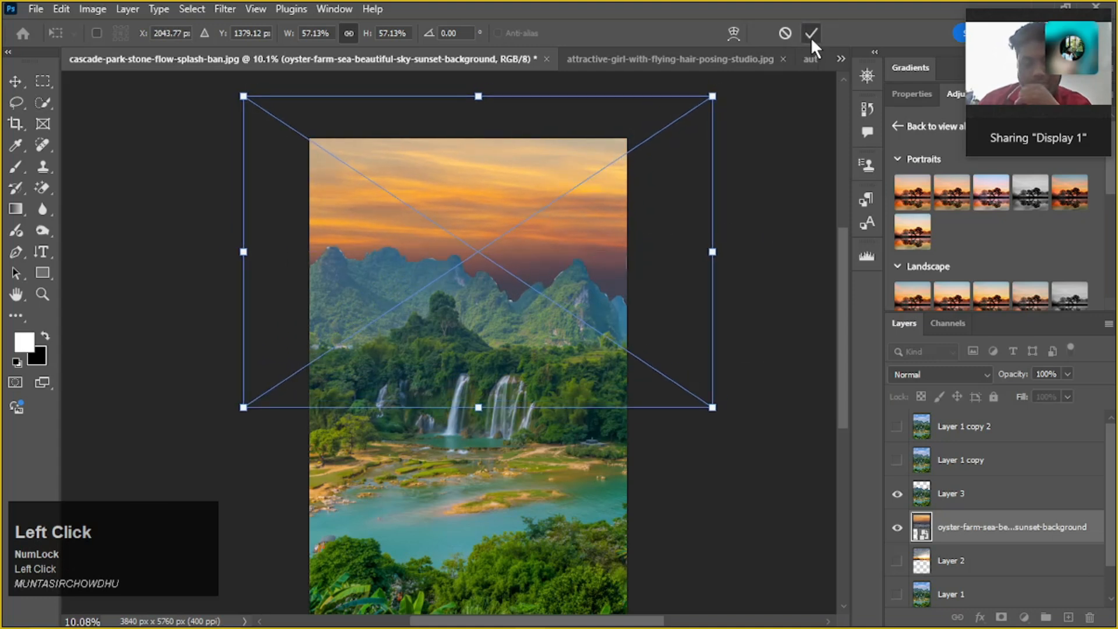
left_click(813, 236)
left_click(567, 292)
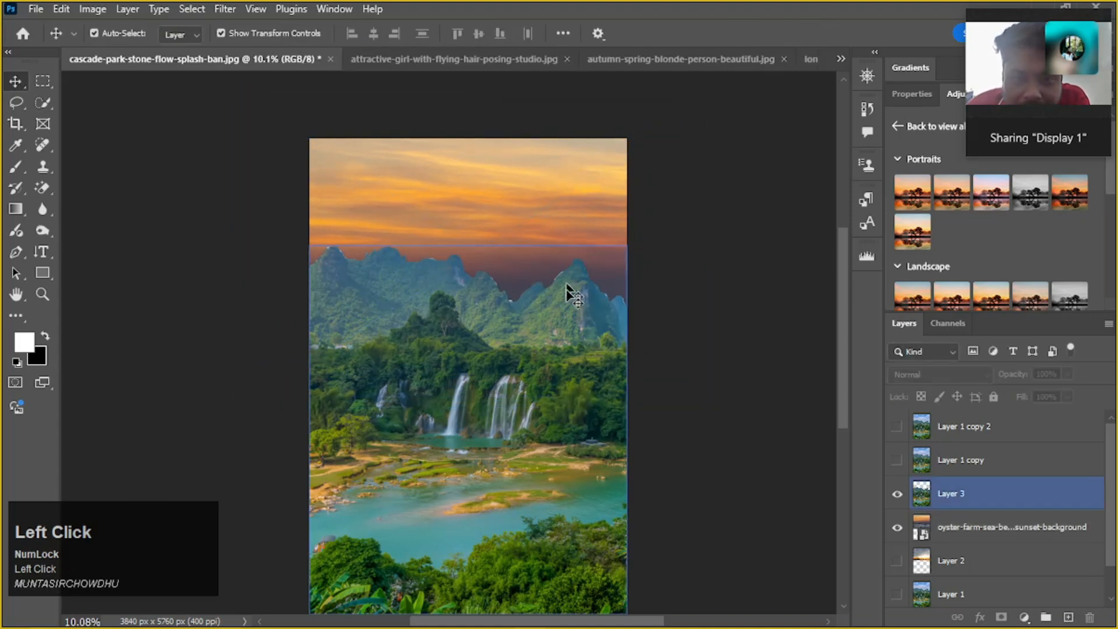
scroll(333, 328, "up", 2, "alt")
left_click(719, 264)
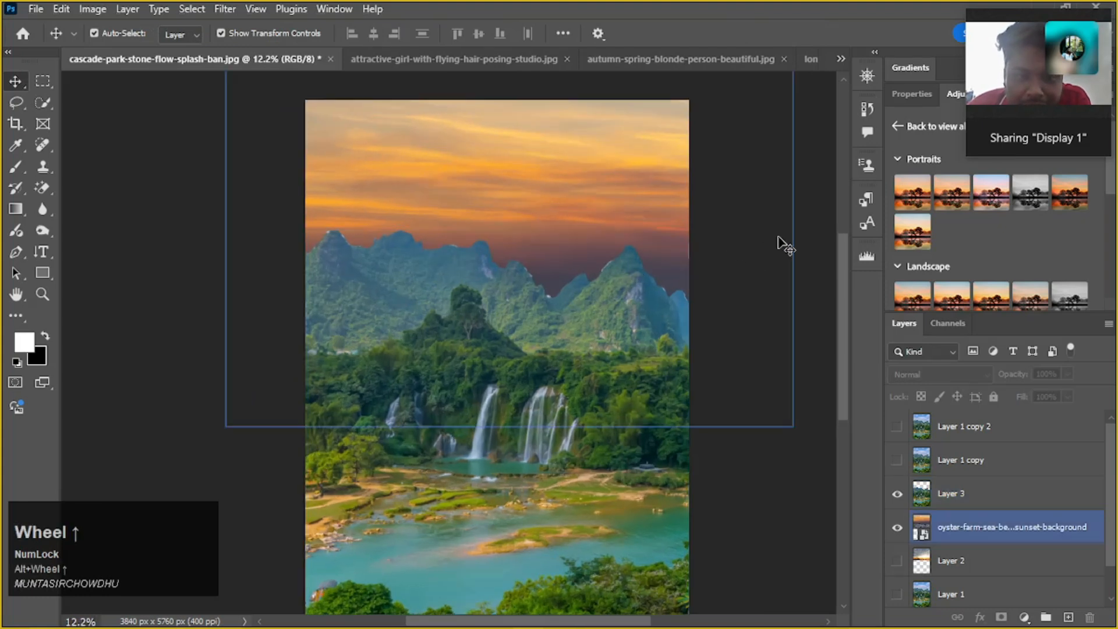
scroll(714, 250, "down", 3, "alt")
left_click(714, 438)
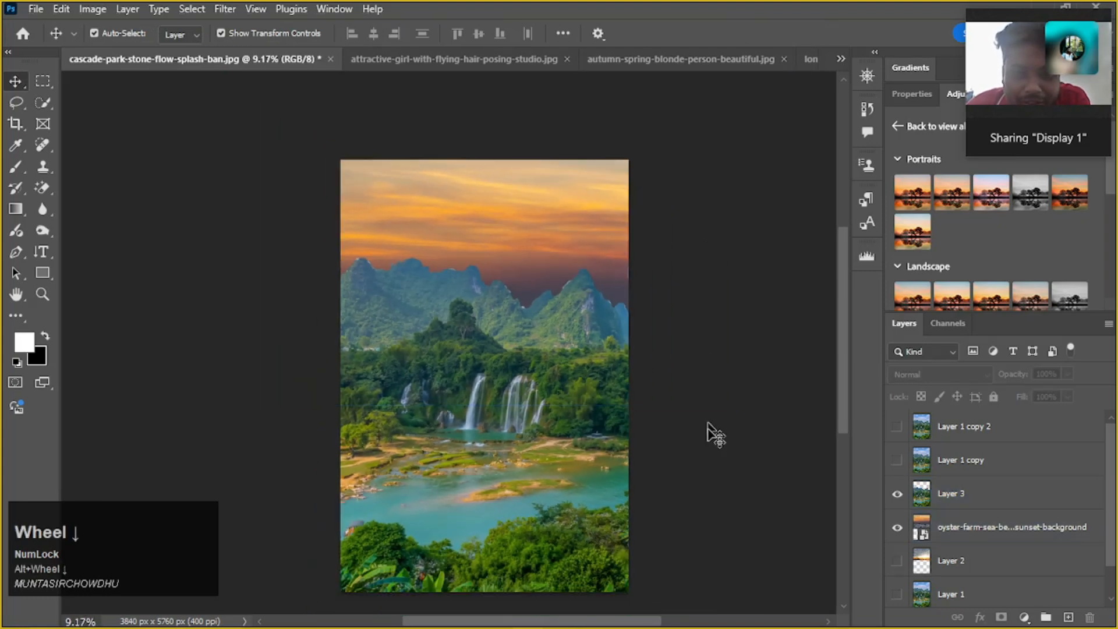
Try darkening Layer 3 with a Curves adjustment, lowering the RGB curve to output 91 at input 183, and cancel the adjustment
left_click(582, 373)
scroll(580, 368, "up", 2, "alt")
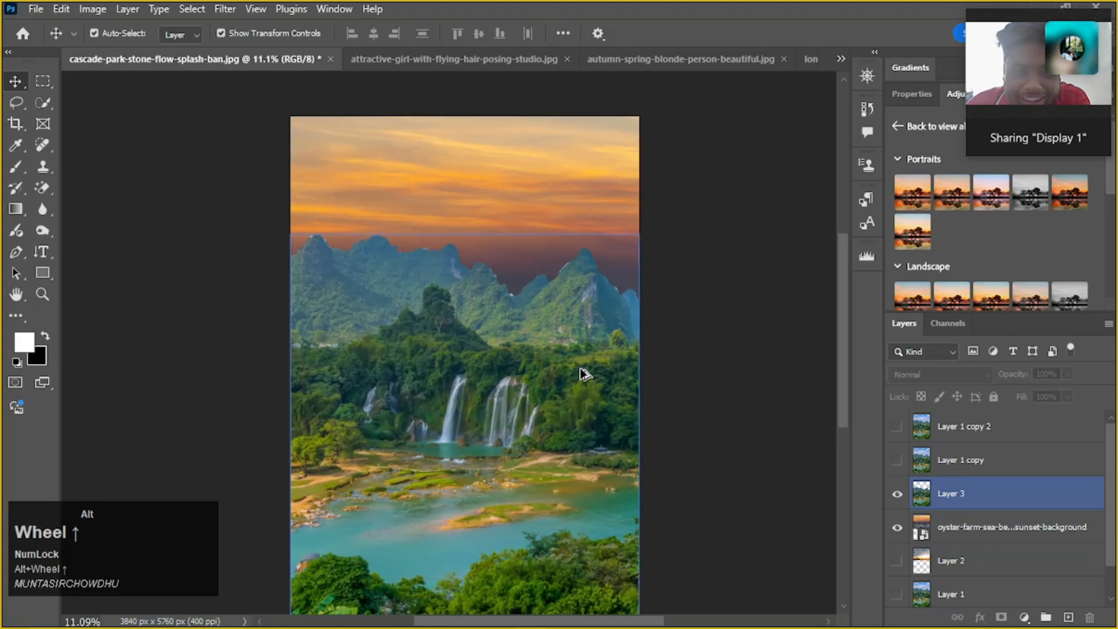
left_click(407, 318)
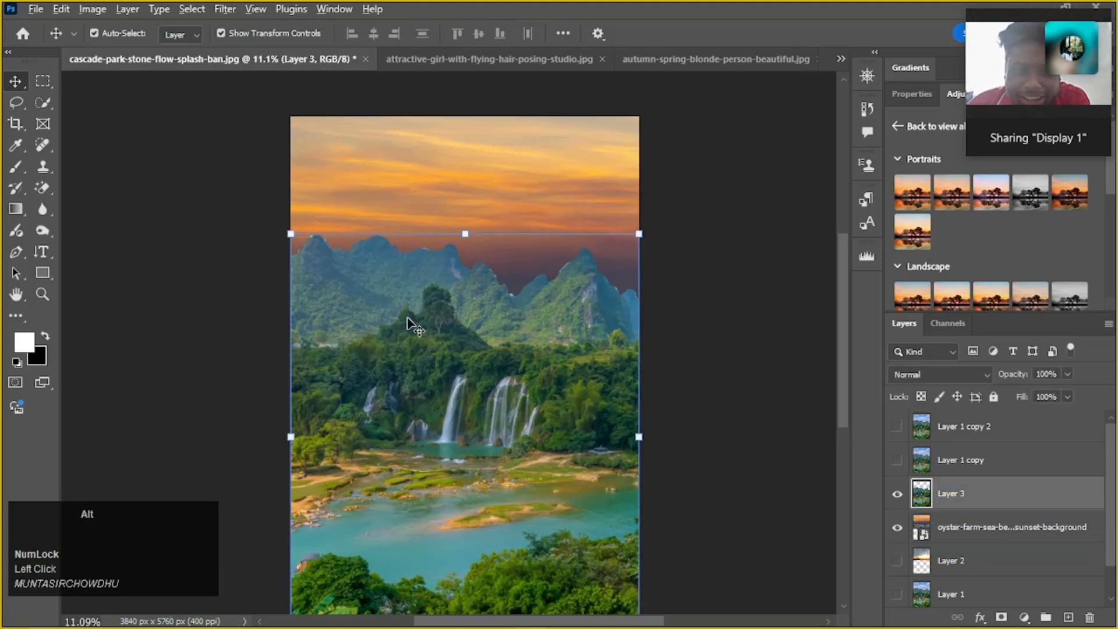
scroll(407, 317, "down", 2, "alt")
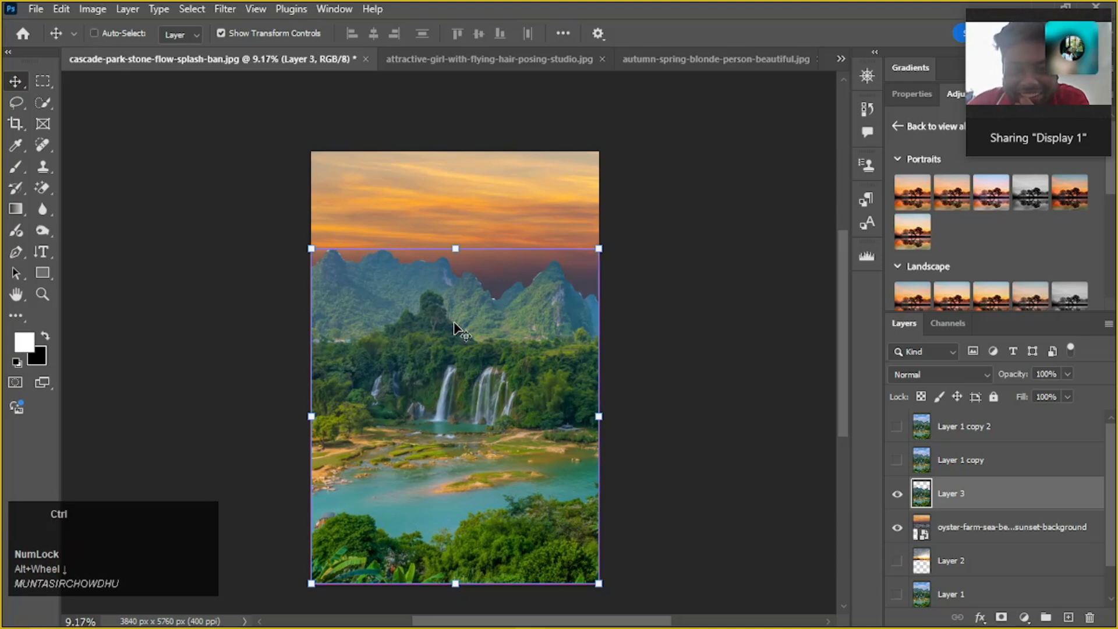
key("ctrl+m")
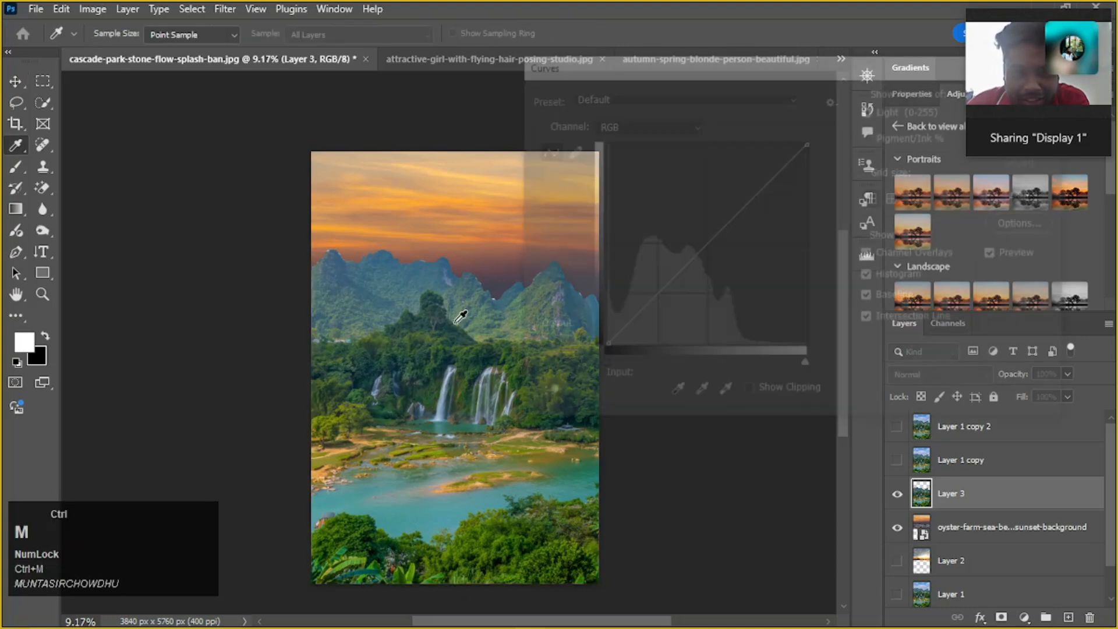
left_click_drag(716, 250, 738, 269)
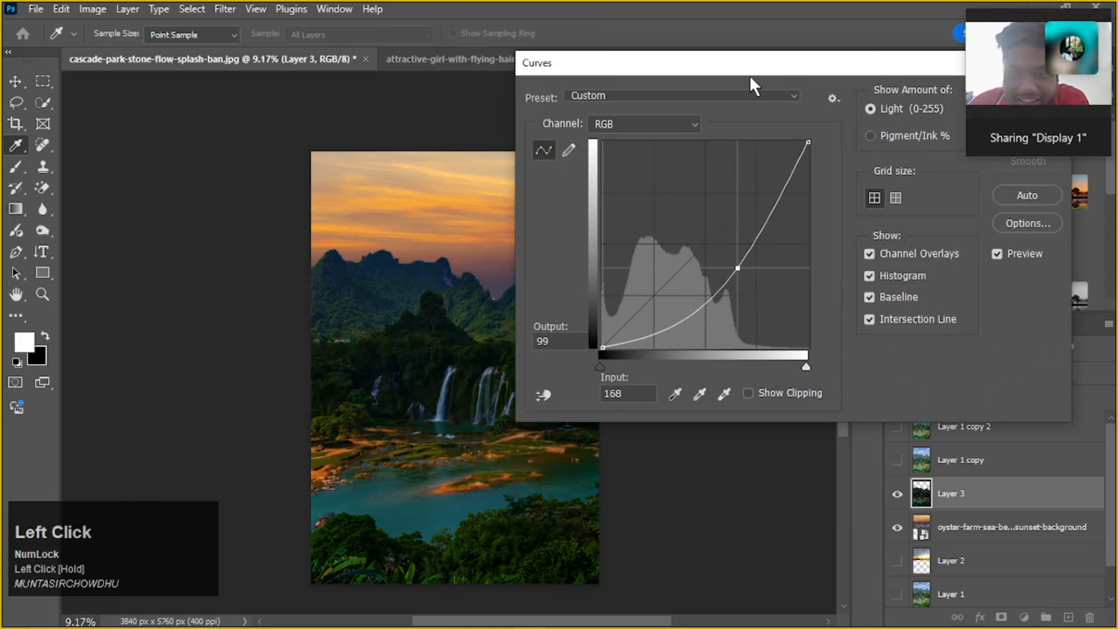
left_click_drag(748, 75, 884, 159)
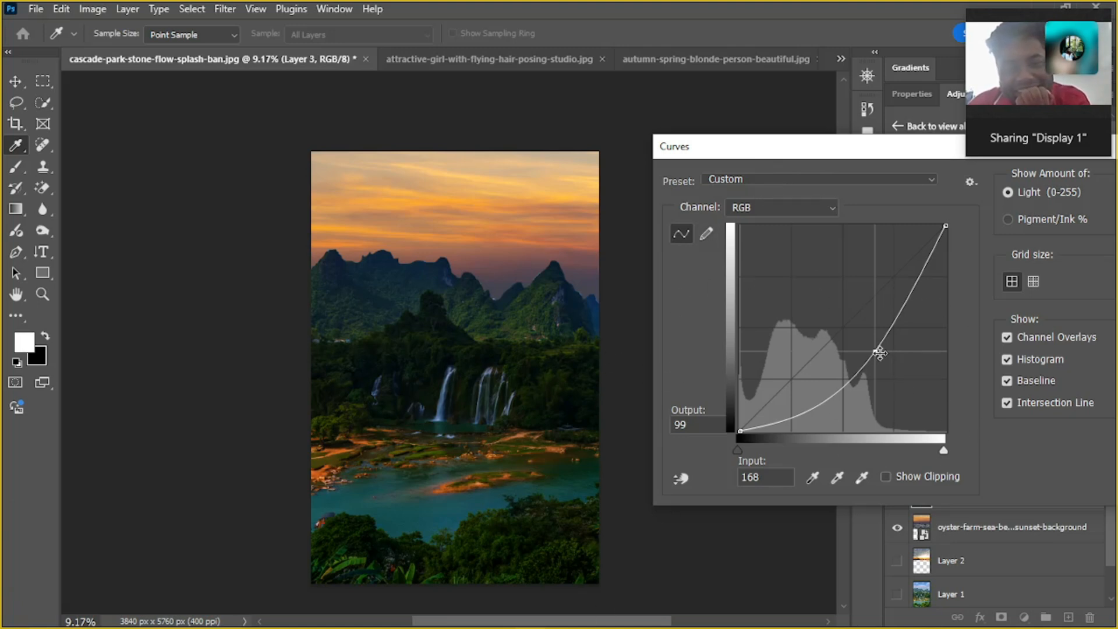
left_click_drag(879, 352, 891, 360)
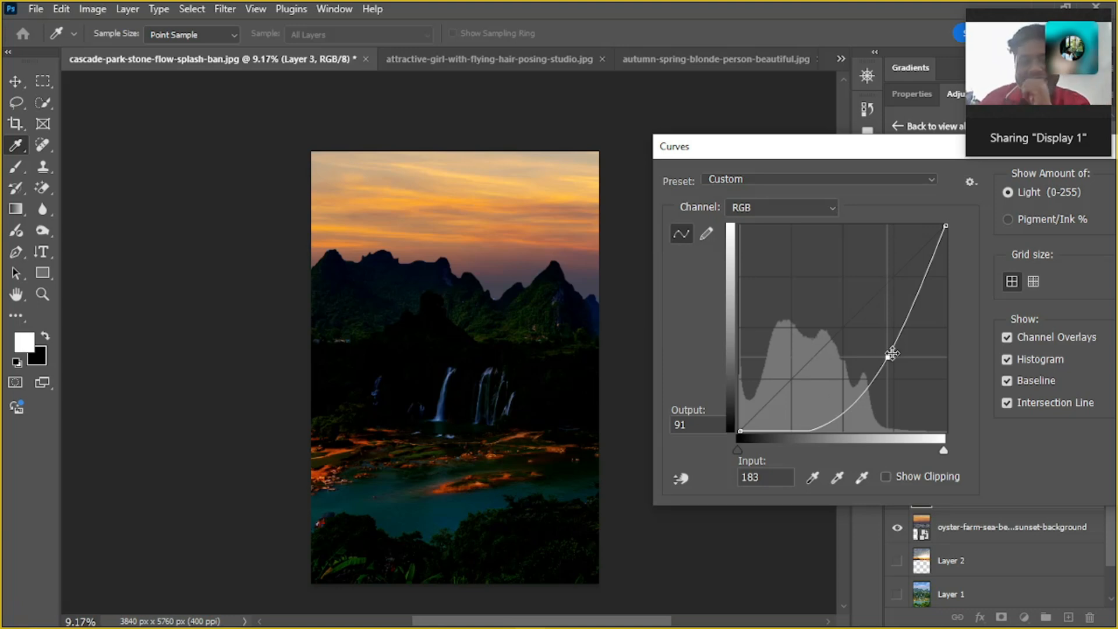
left_click_drag(885, 359, 852, 320)
left_click_drag(868, 148, 585, 171)
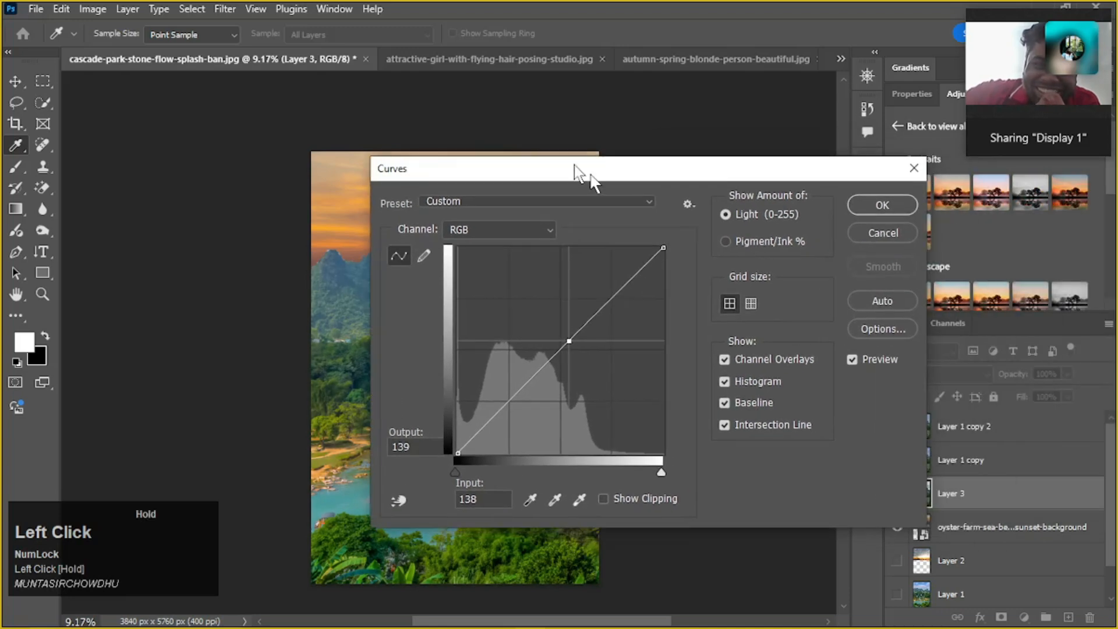
left_click(885, 233)
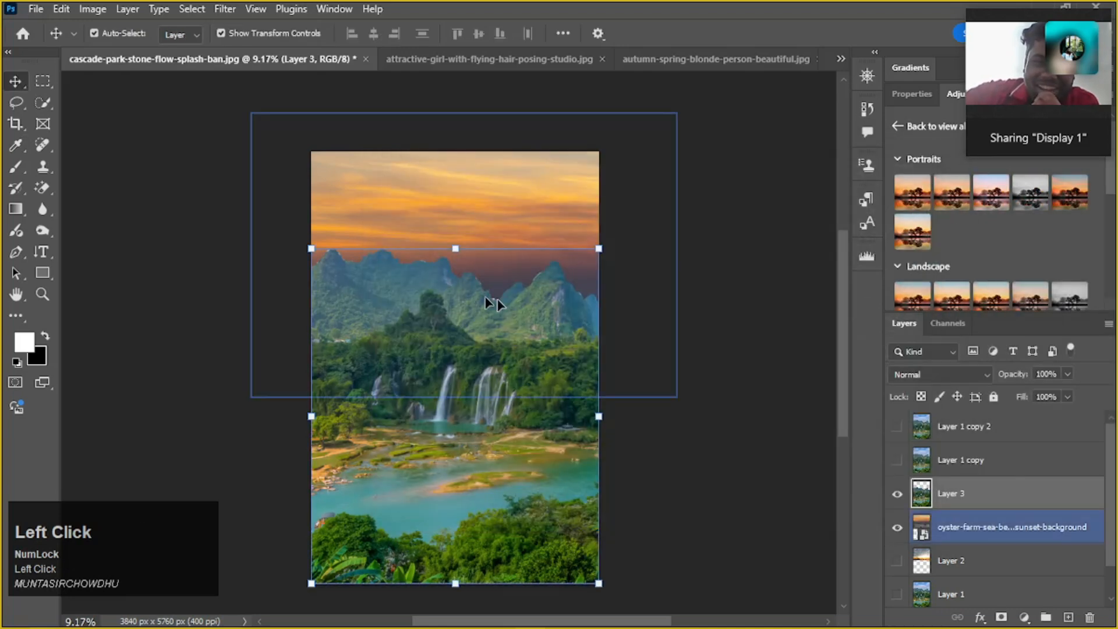
Compare the two replacement skies by showing Layer 2 in place of the oyster farm sunset, and restore the oyster farm sunset's visibility
left_click(749, 332)
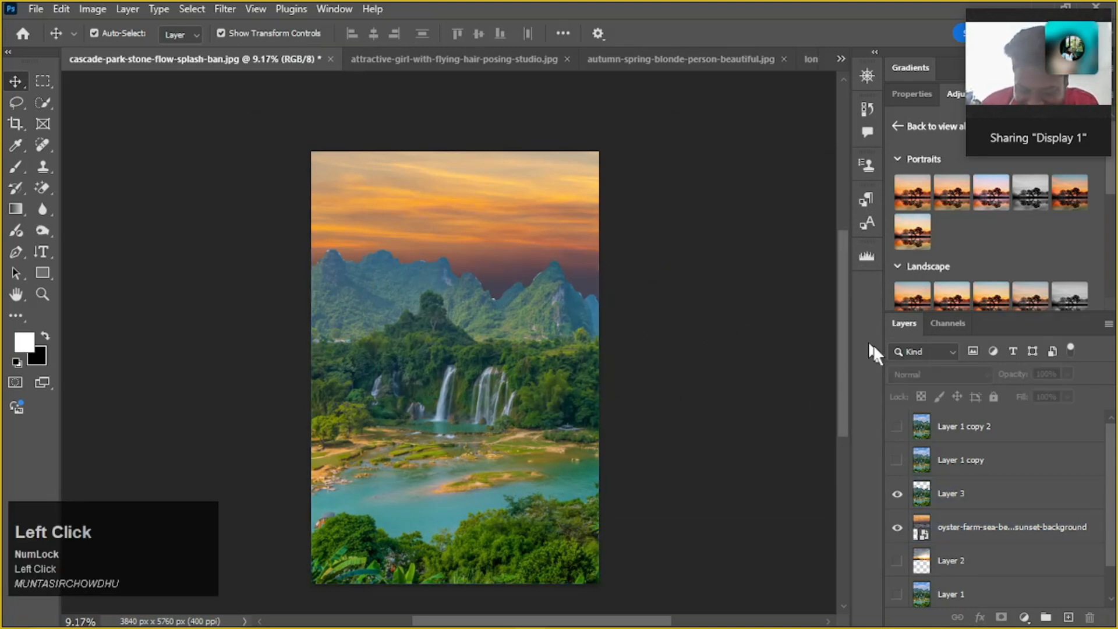
scroll(910, 550, "down", 1)
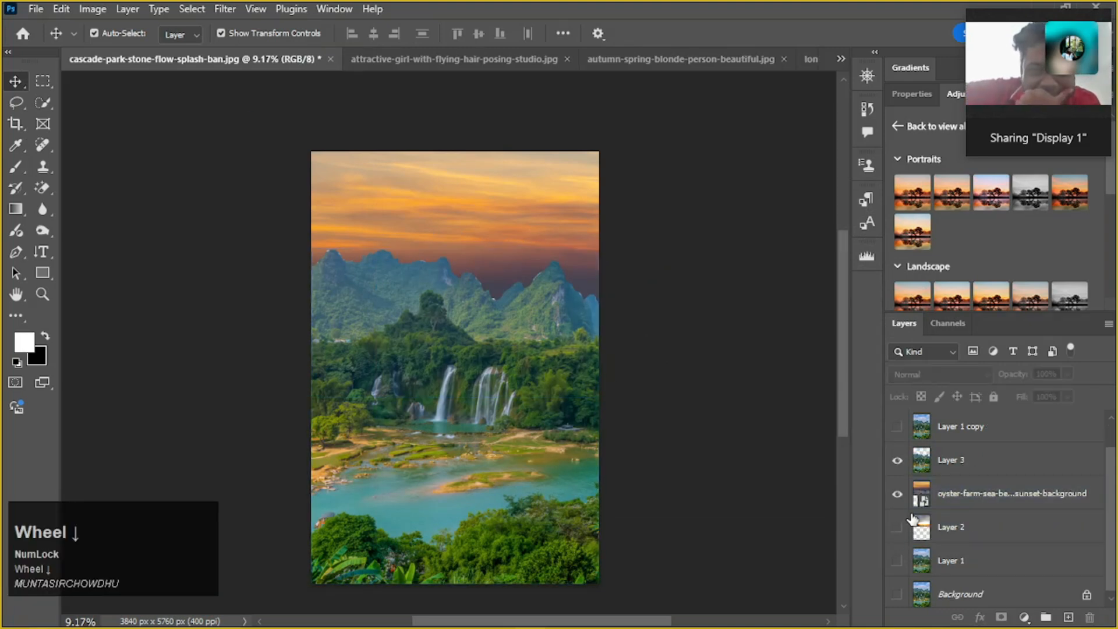
left_click(897, 527)
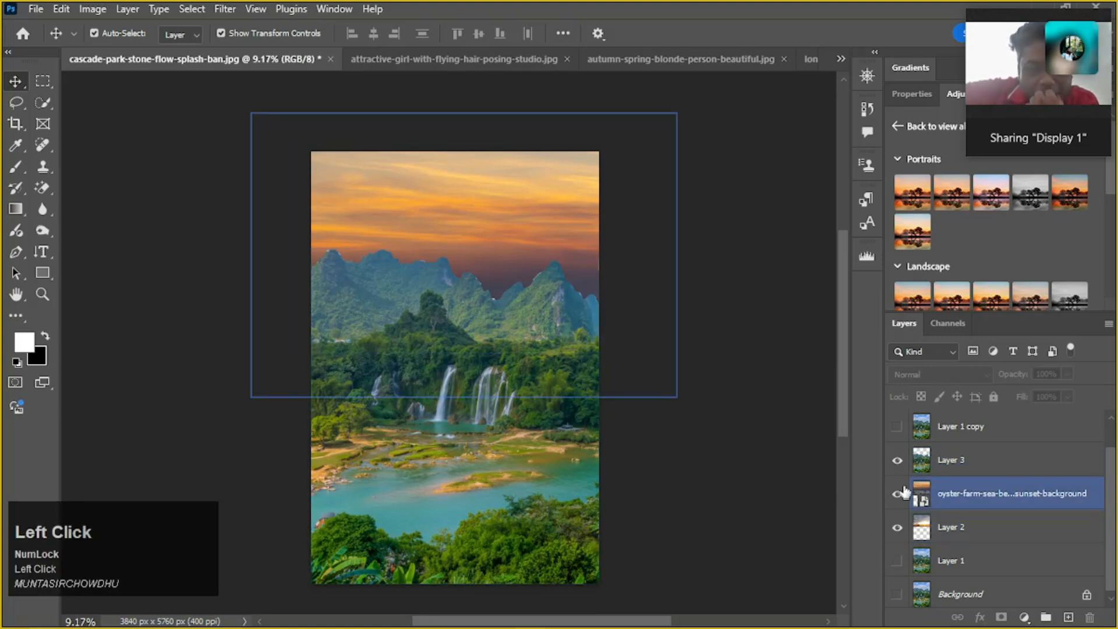
left_click(897, 494)
left_click(513, 280)
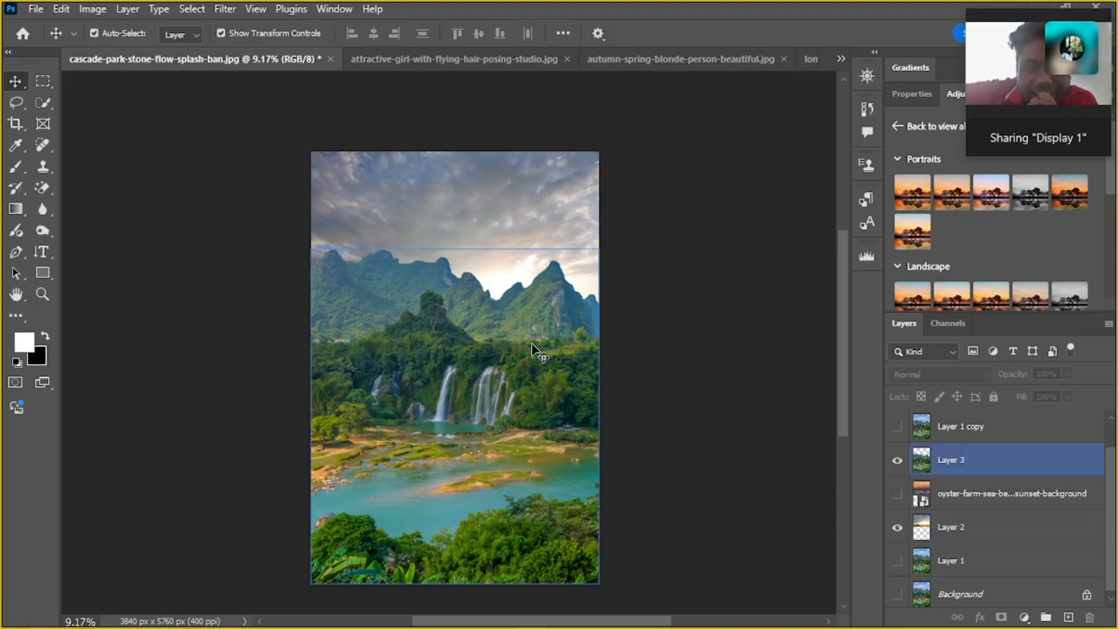
left_click(897, 494)
left_click(897, 531)
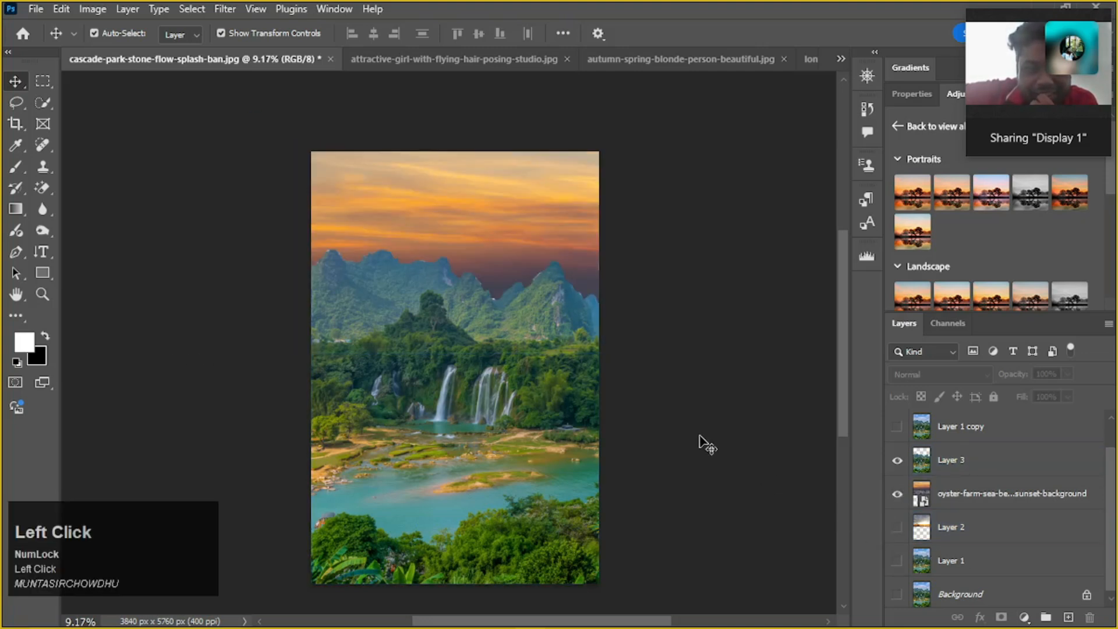
left_click(345, 245)
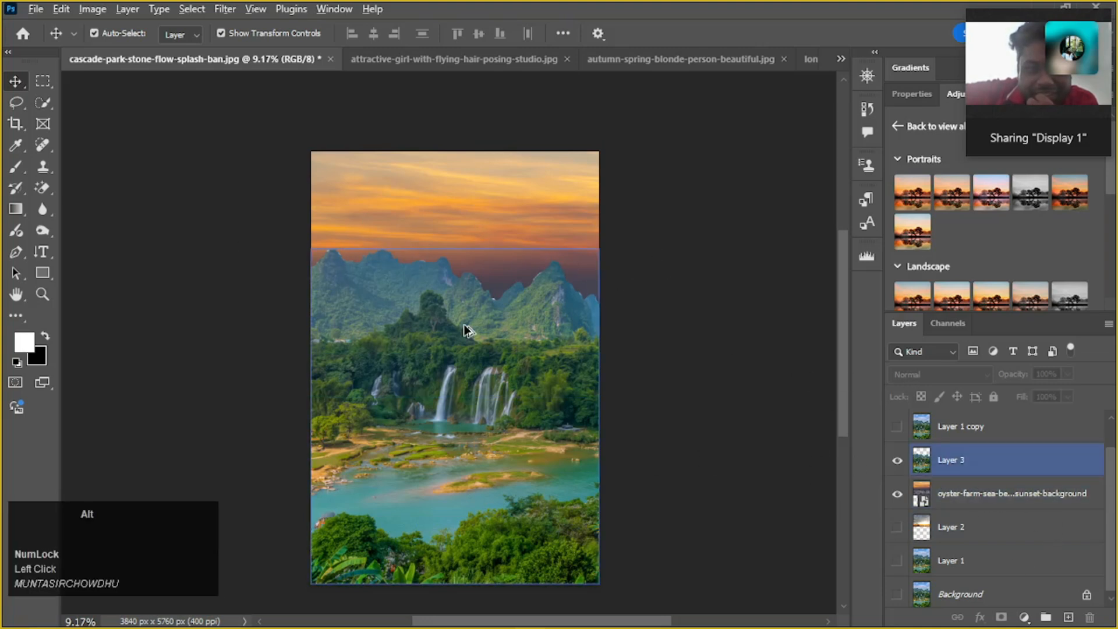
scroll(467, 327, "up", 4, "alt")
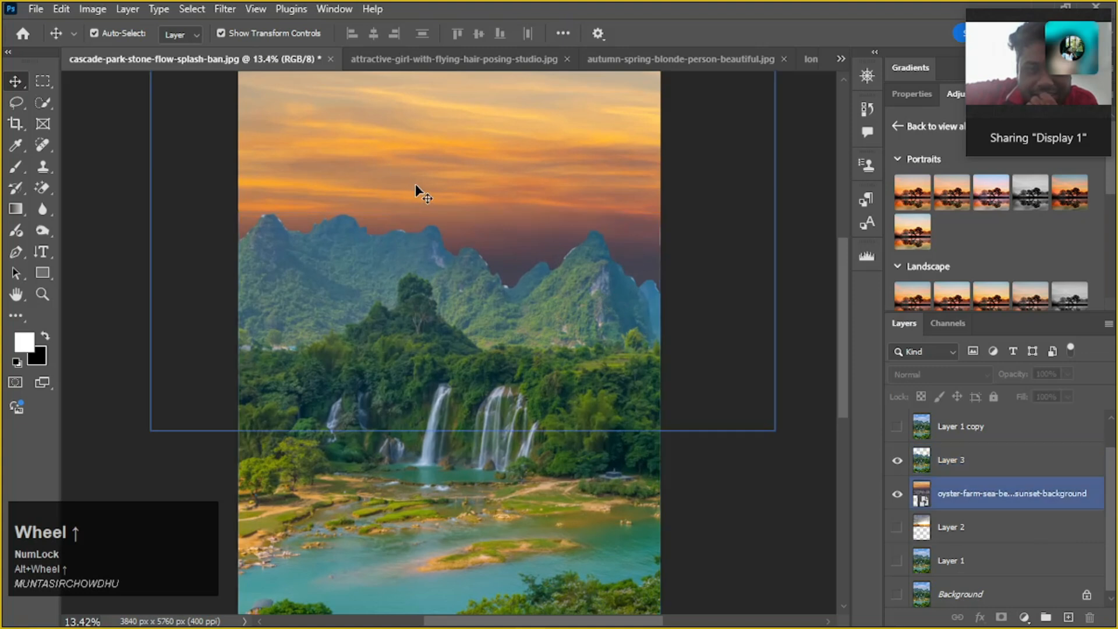
scroll(415, 184, "down", 1)
scroll(462, 320, "up", 2)
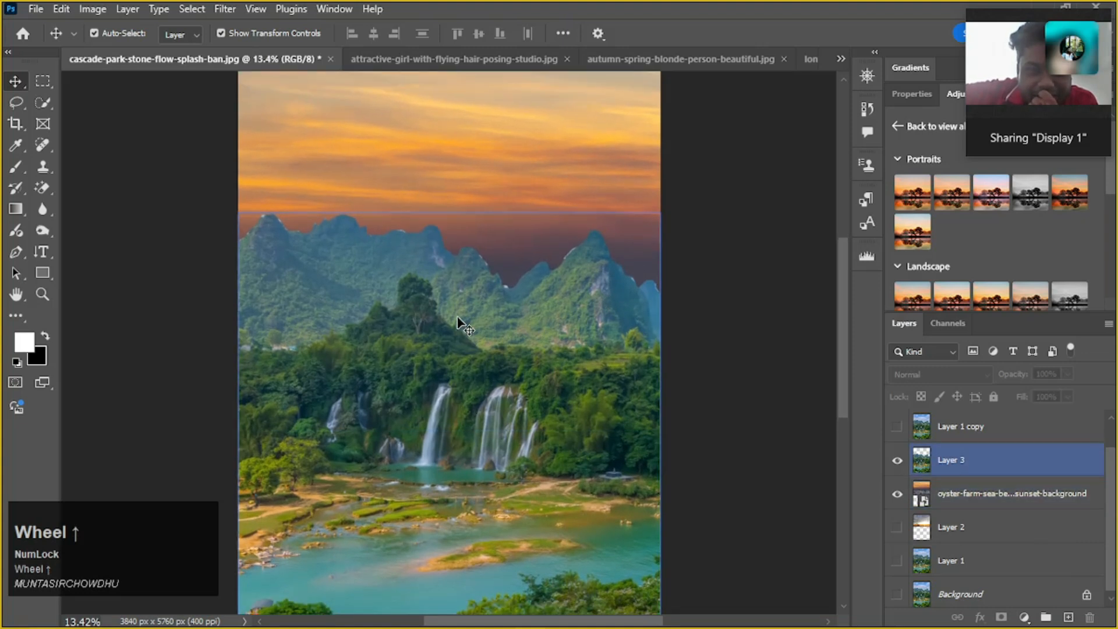
scroll(631, 267, "down", 1, "alt")
left_click(467, 324)
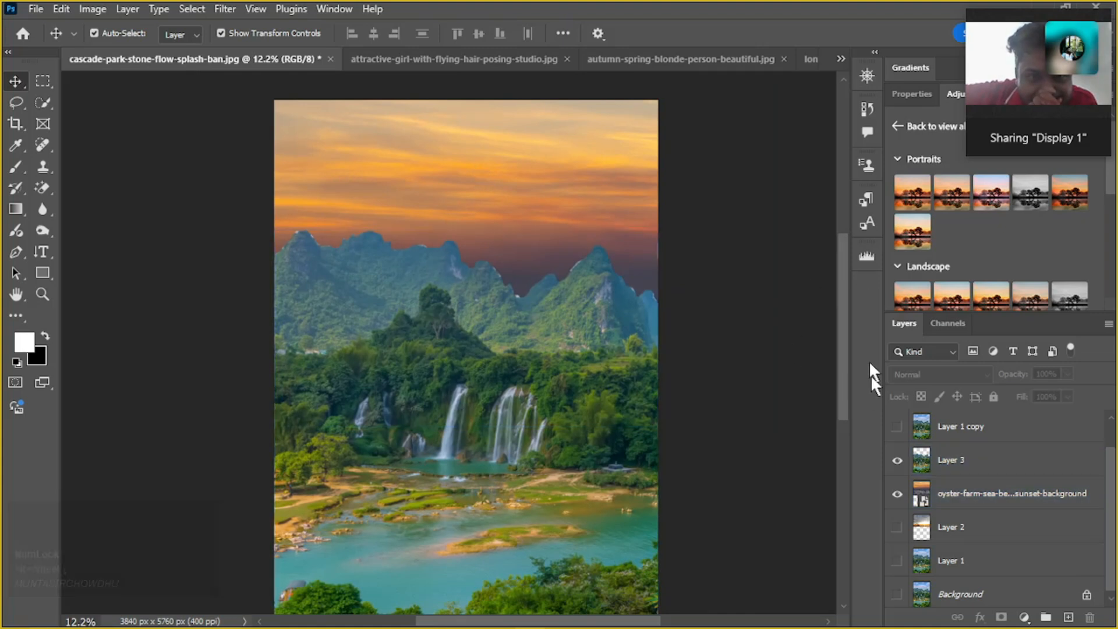
scroll(749, 297, "down", 1, "alt")
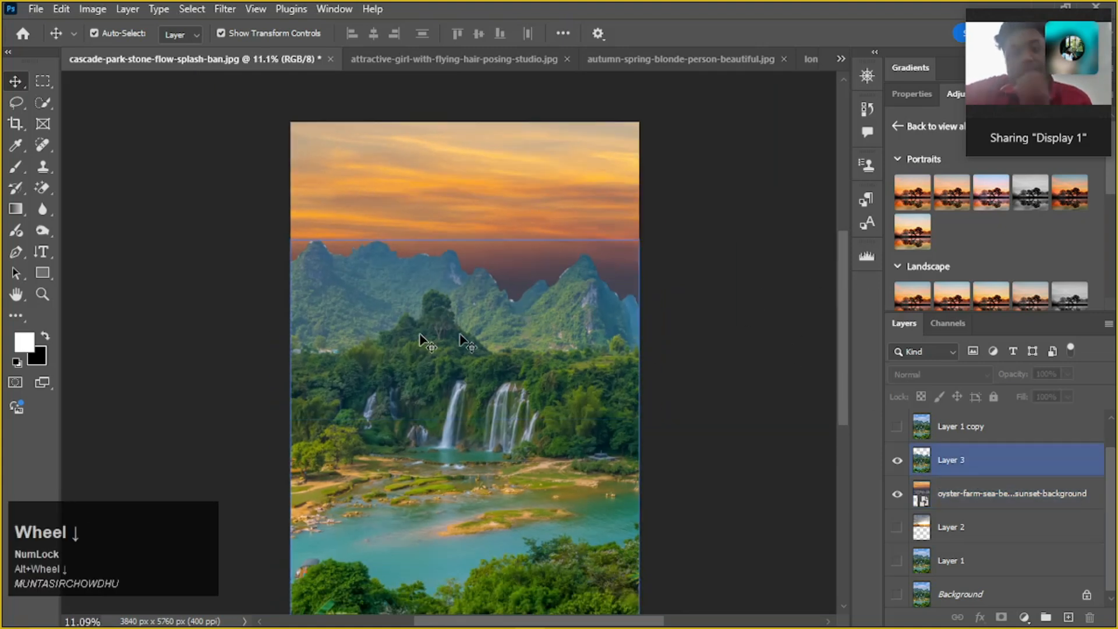
scroll(430, 407, "down", 1, "alt")
scroll(429, 406, "down", 1, "alt")
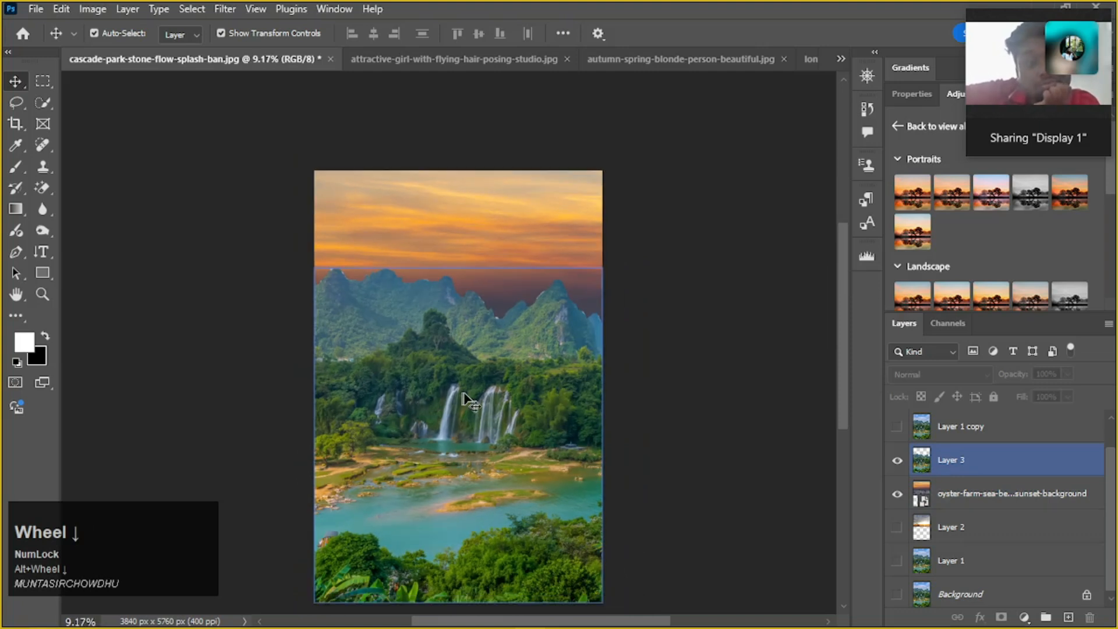
scroll(471, 402, "down", 2)
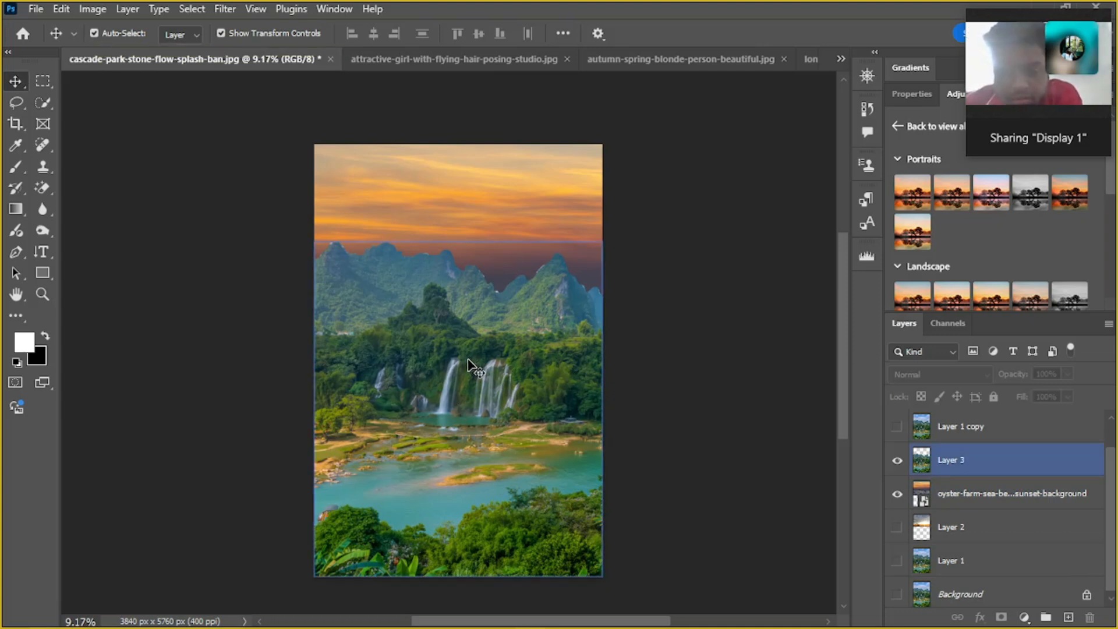
Pick Layer 3 and the oyster farm sunset layer directly on the canvas, and turn off Auto-Select for the Move tool
left_click(464, 394)
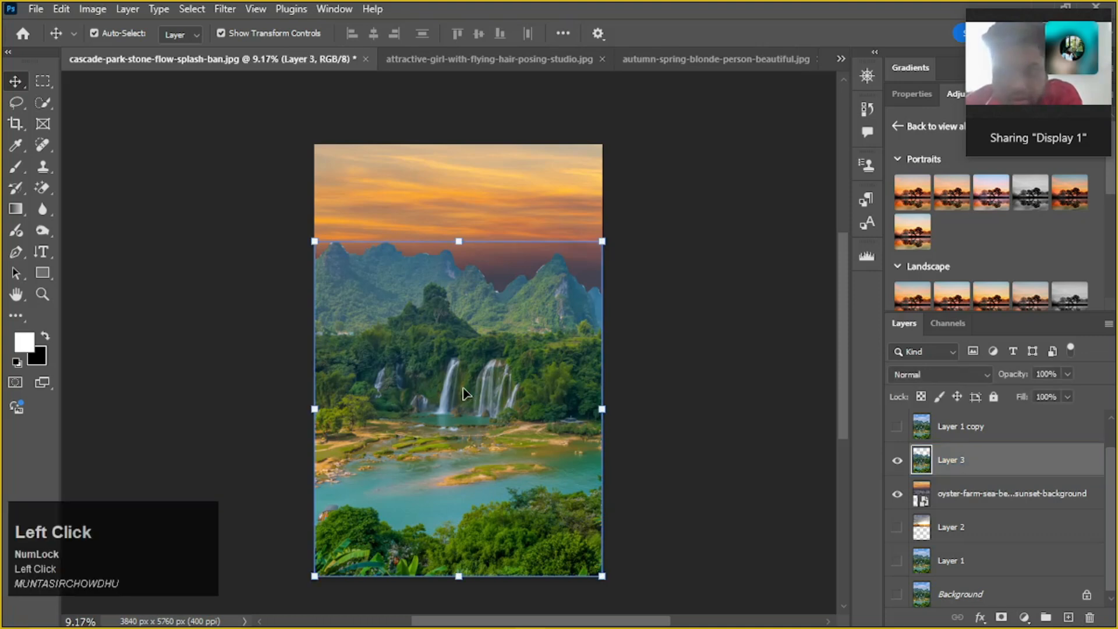
left_click(469, 339)
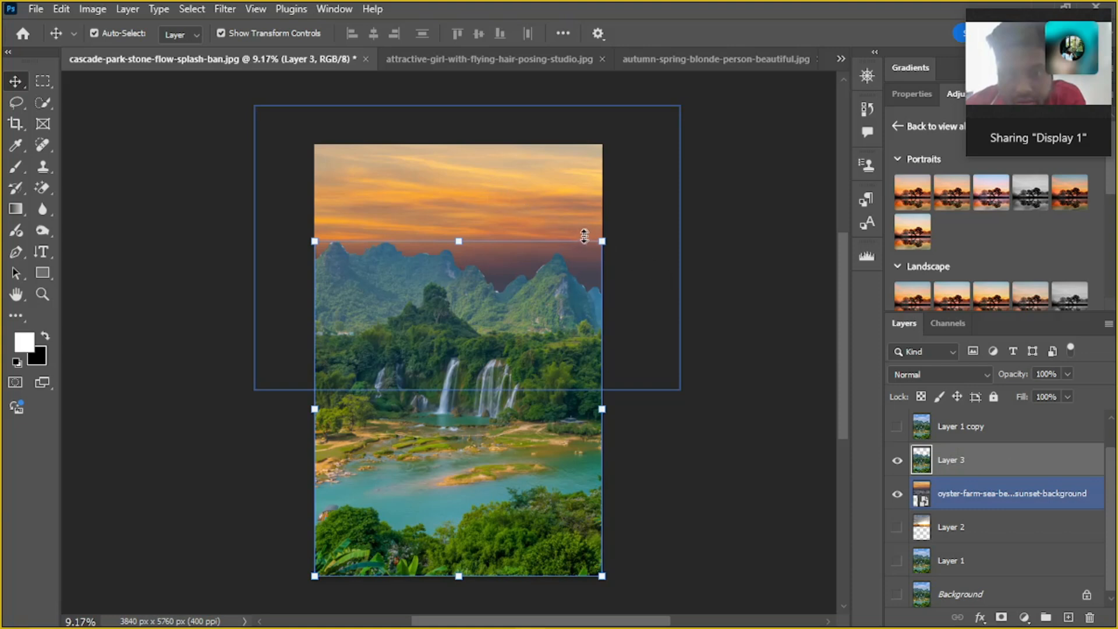
left_click(524, 217)
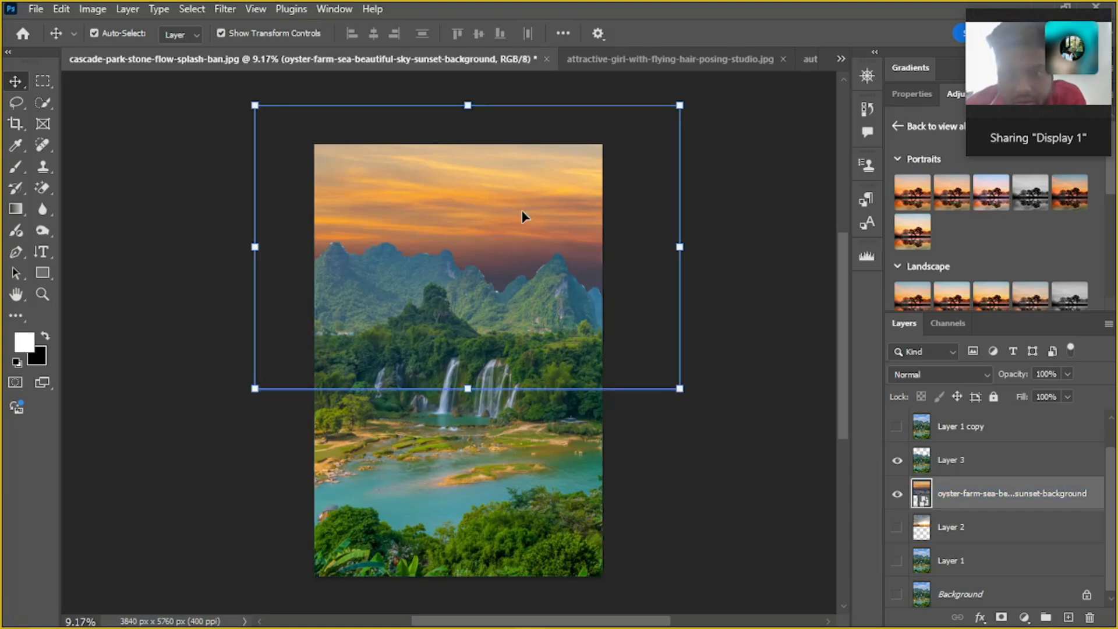
left_click(94, 33)
left_click(95, 33)
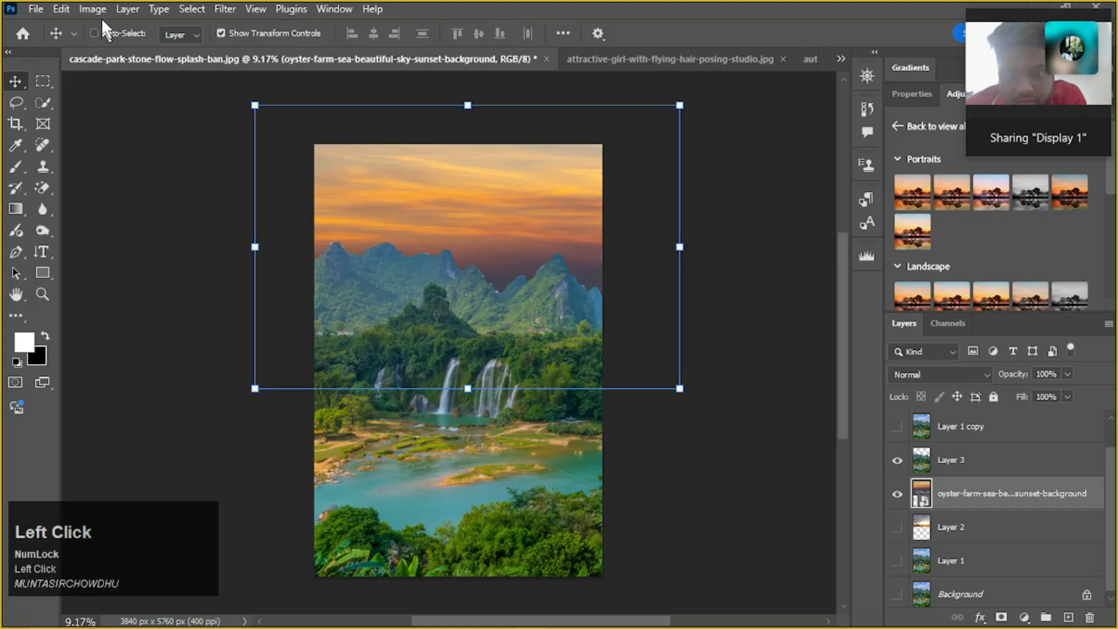
Try picking content on the canvas with Auto-Select off, and choose the oyster farm sunset layer and Layer 3 from the layer stack instead
left_click(424, 166)
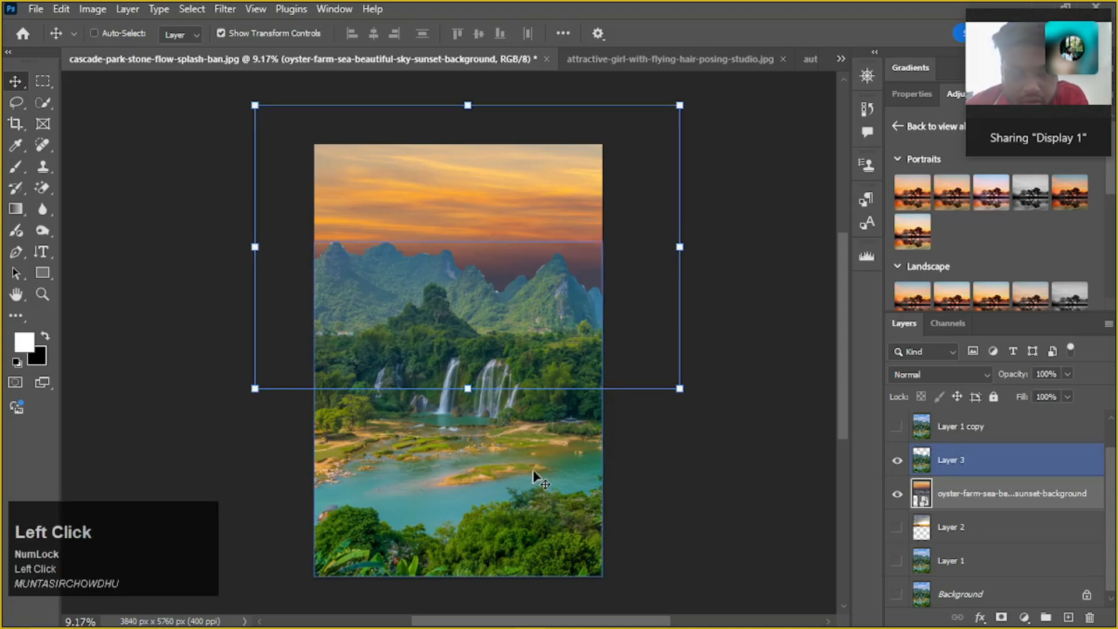
left_click(506, 454)
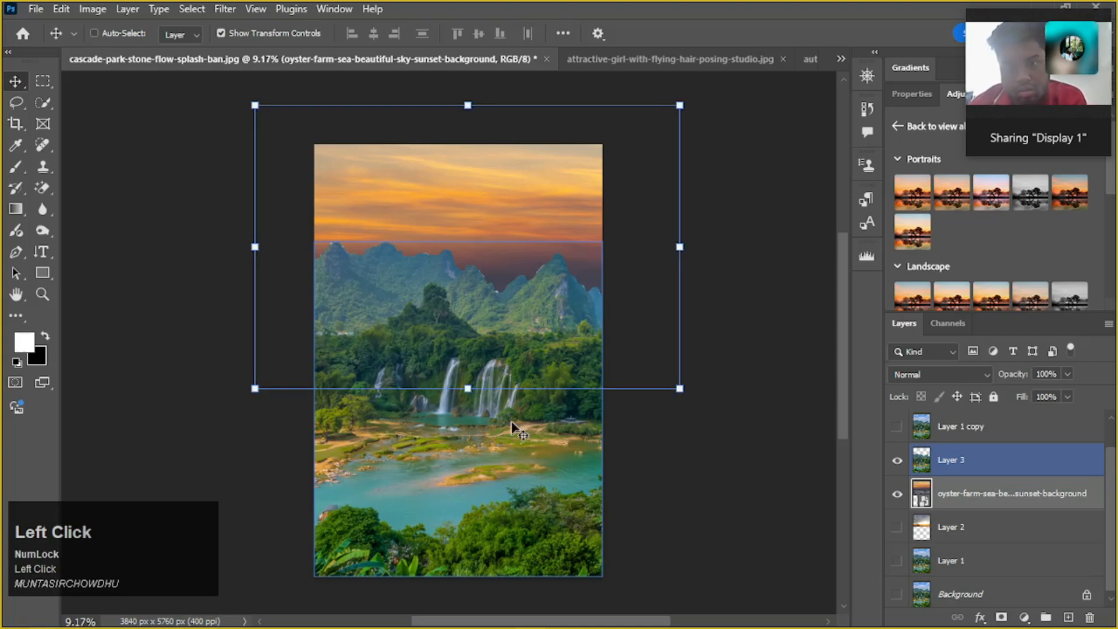
left_click(1046, 501)
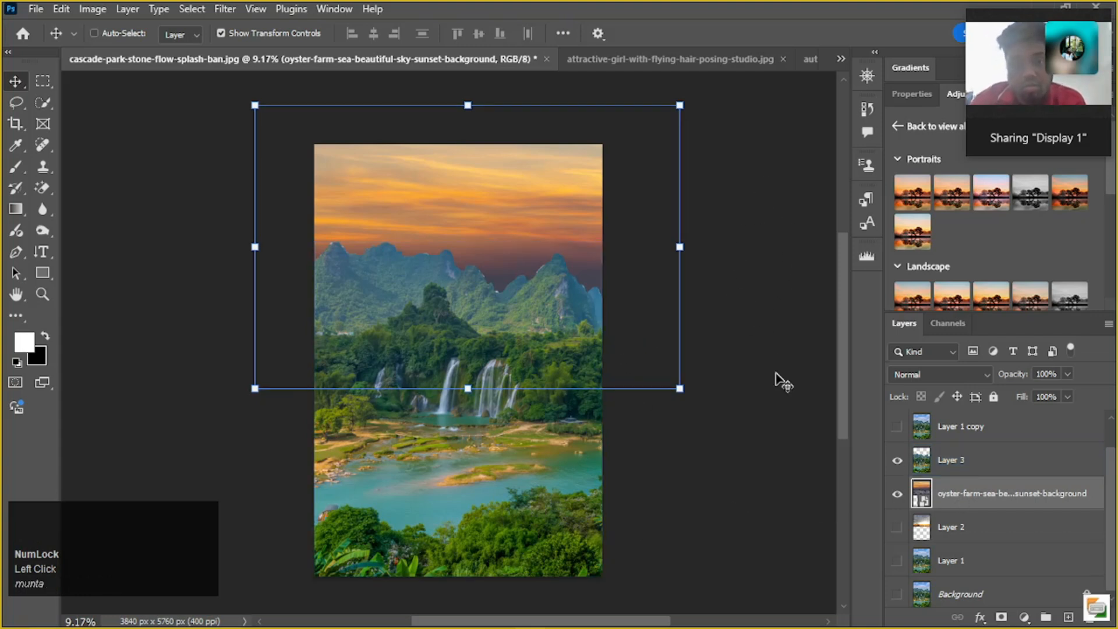
scroll(729, 295, "up", 3)
key("ctrl+Return")
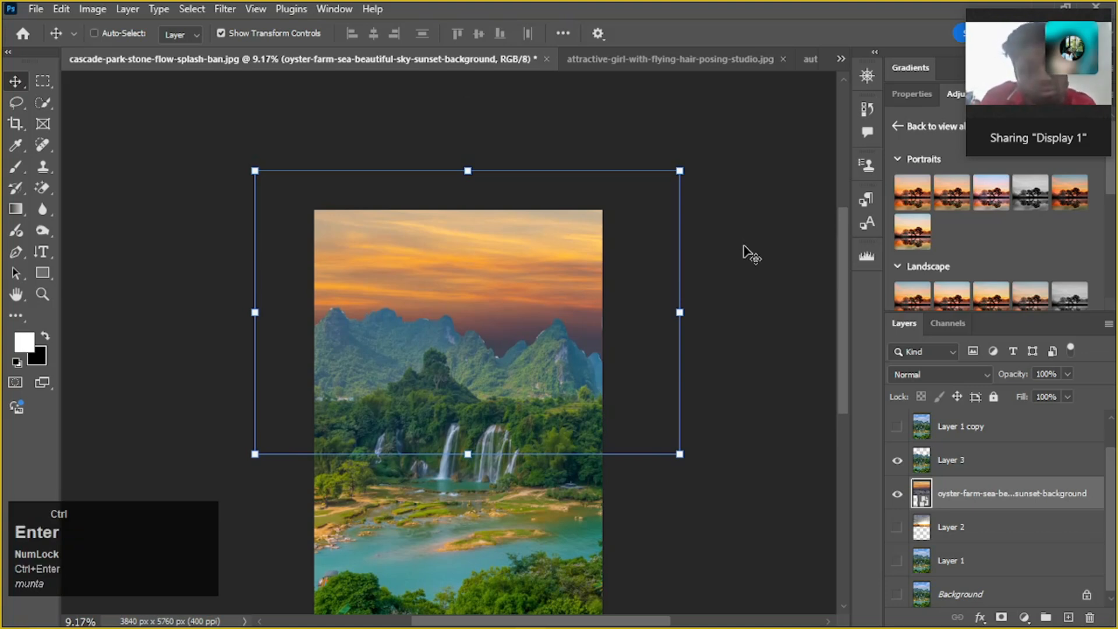
left_click(984, 460)
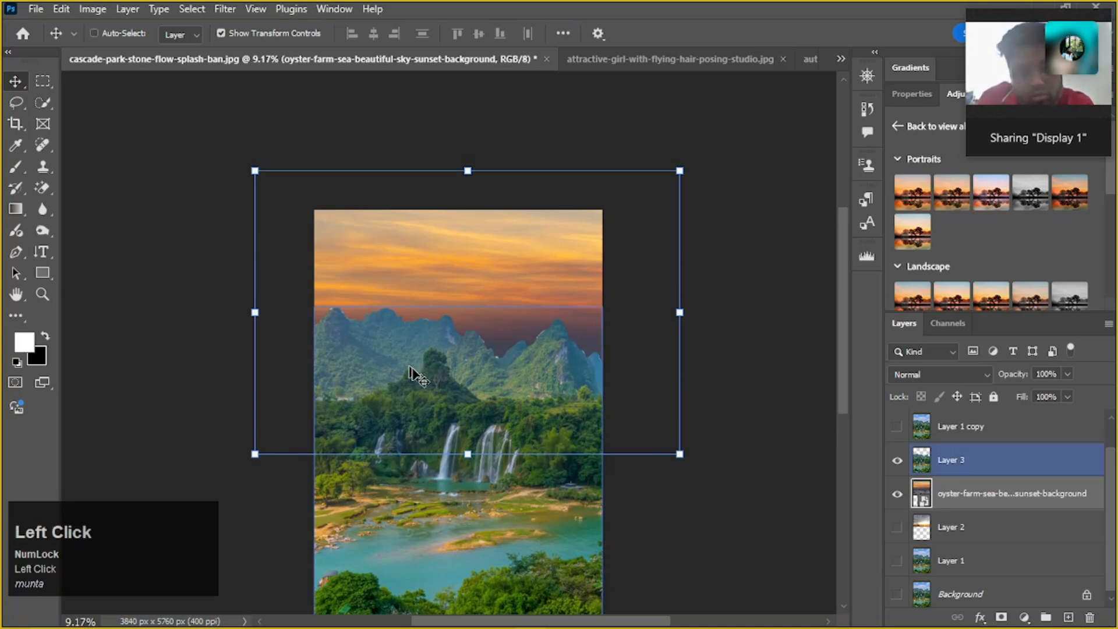
left_click(978, 494)
left_click(955, 460)
Scale the oyster farm sunset layer to 55.65% with Free Transform, shift it horizontally to X about 2022 px, and apply the transform
scroll(573, 516, "down", 1)
scroll(573, 516, "down", 2)
scroll(559, 408, "up", 2)
left_click_drag(467, 157, 264, 165)
scroll(955, 492, "down", 1)
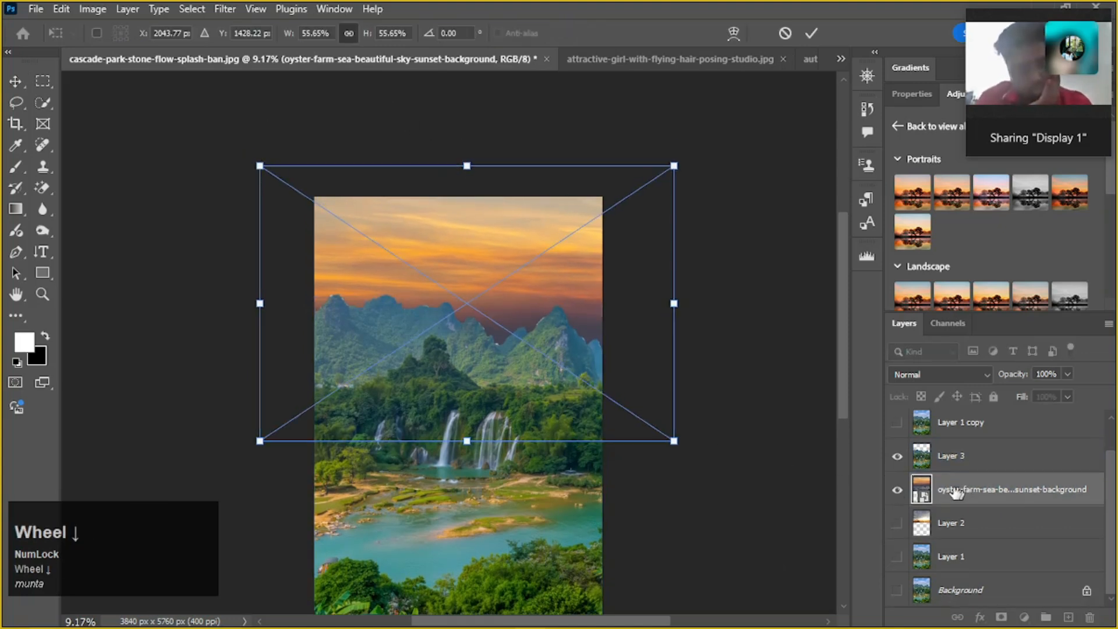
left_click_drag(474, 256, 460, 231)
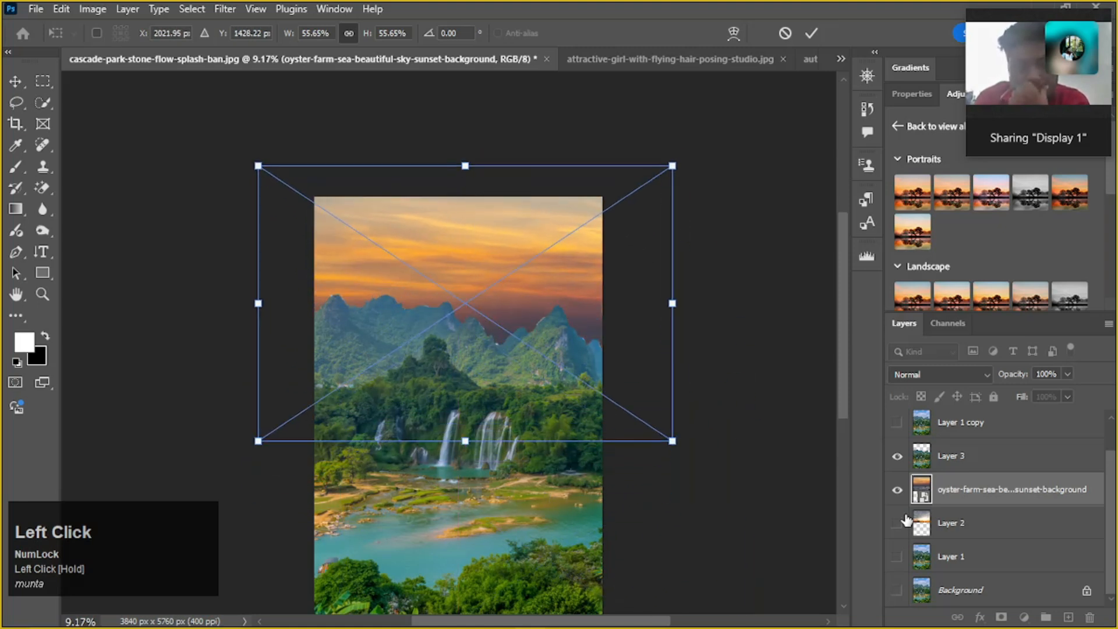
left_click(898, 489)
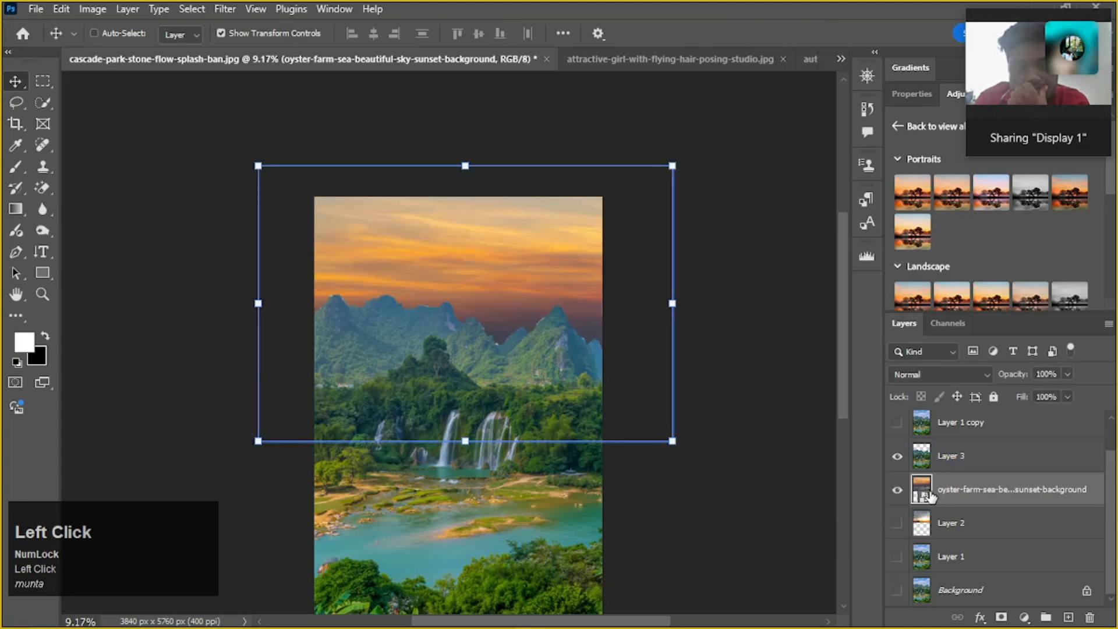
Duplicate the oyster farm sunset layer as an independent smart object using New Smart Object via Copy
right_click(967, 491)
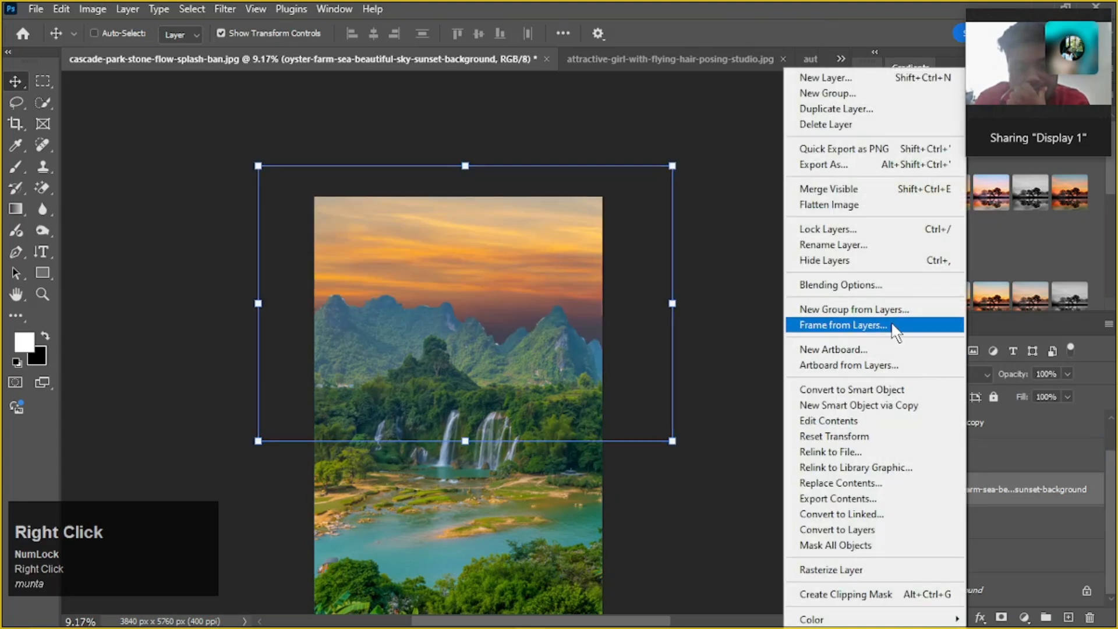
left_click(859, 408)
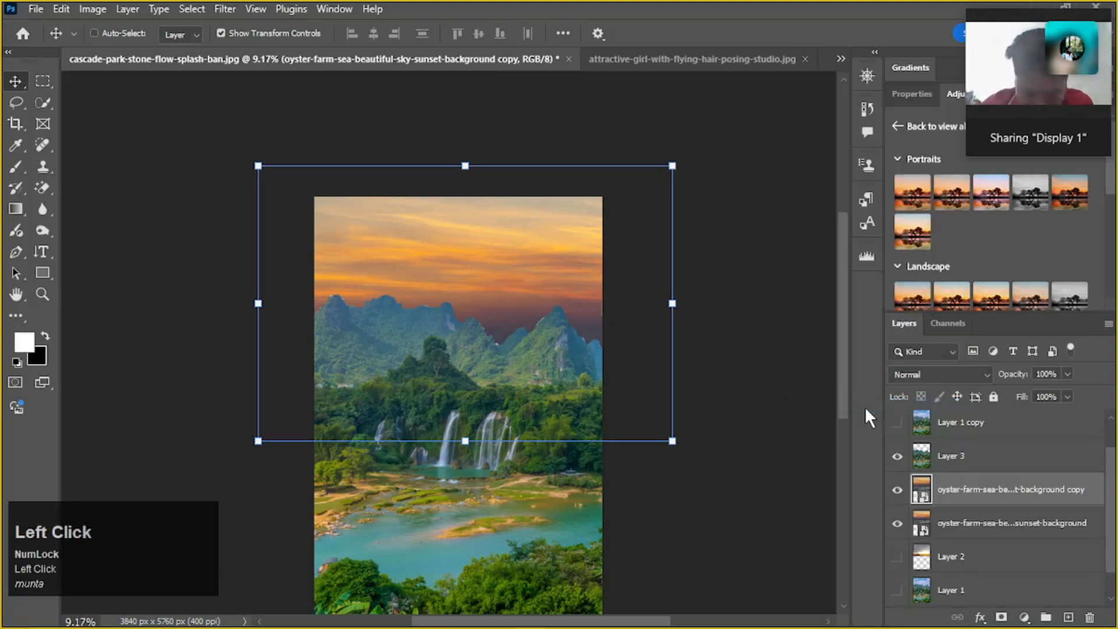
Undo the smart object copy and rasterize the oyster farm sunset layer
key("ctrl+z")
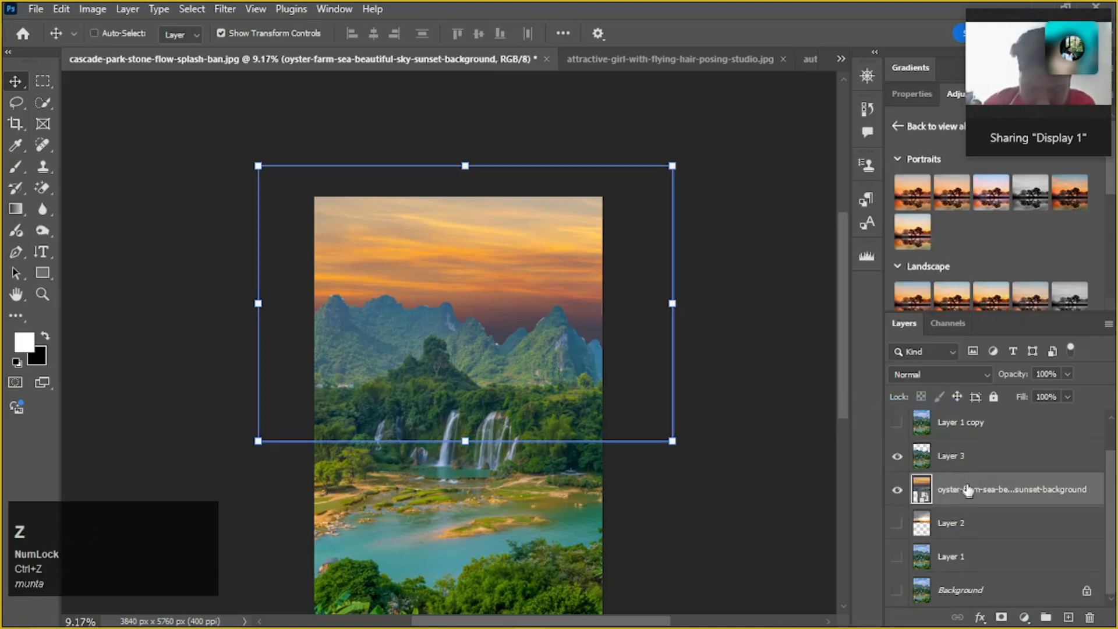
right_click(968, 491)
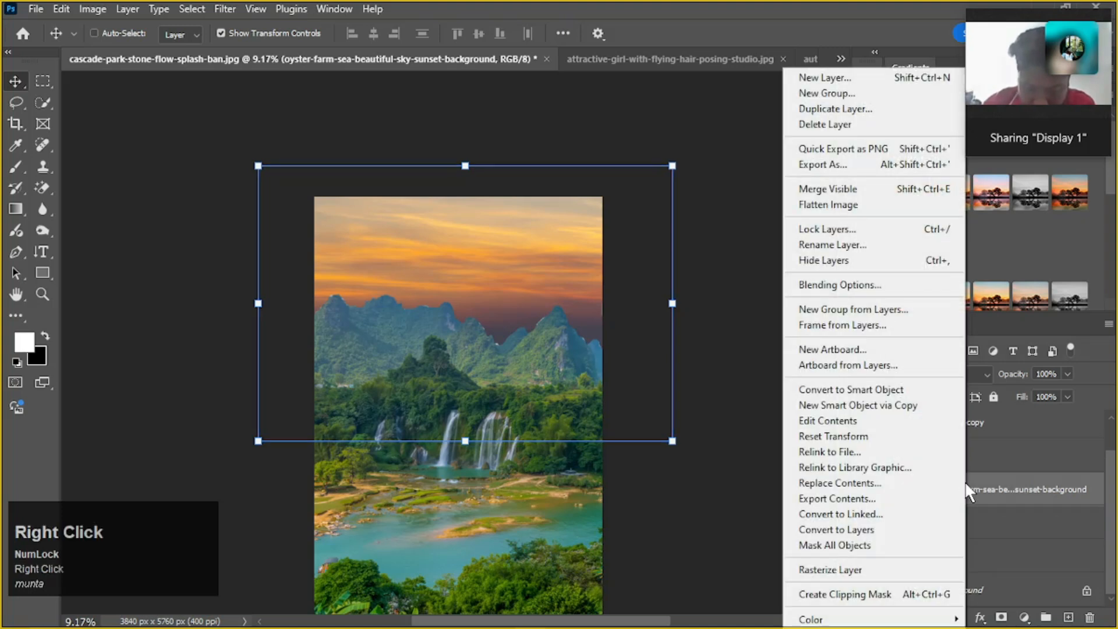
left_click(861, 566)
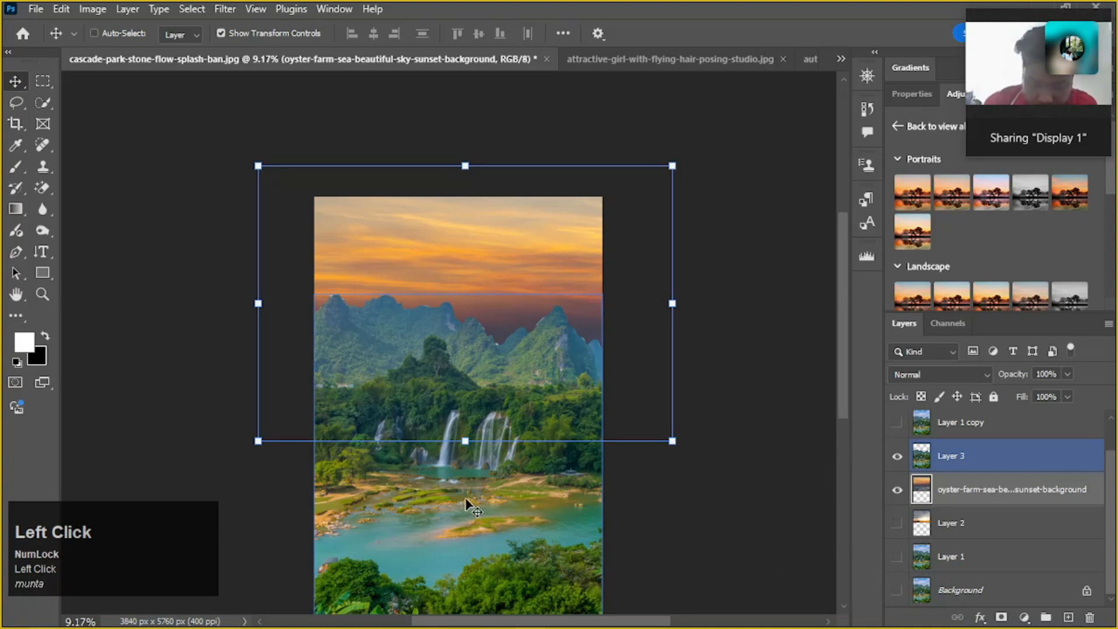
Turn on Auto-Select for the Move tool, pick Layer 3 directly on the canvas, and deselect all layers
scroll(470, 506, "down", 2)
left_click(94, 35)
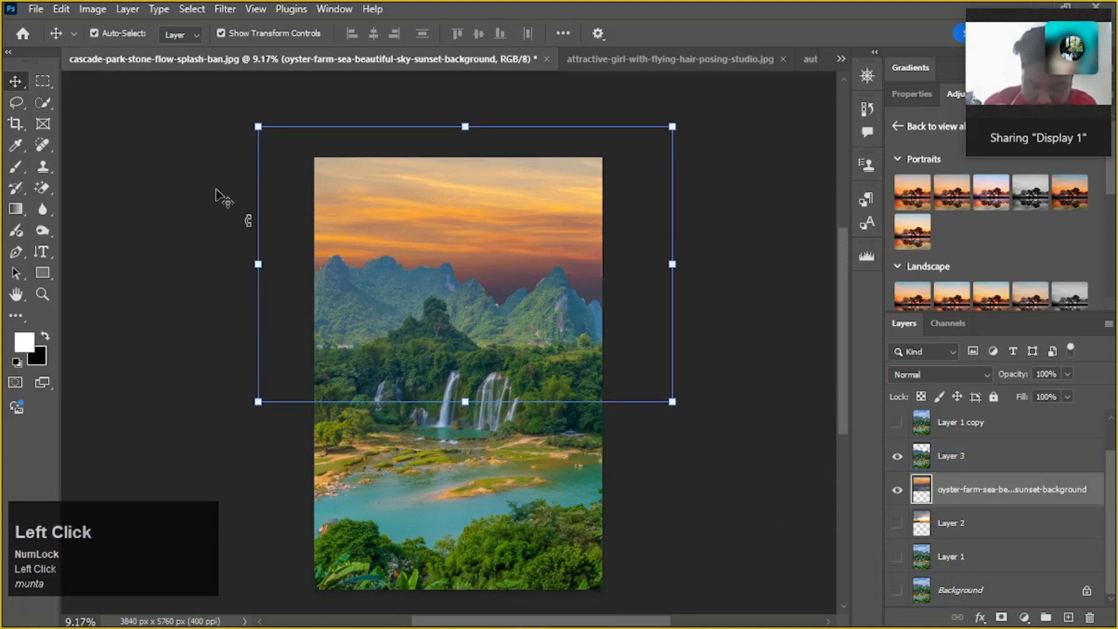
left_click(469, 454)
left_click(741, 326)
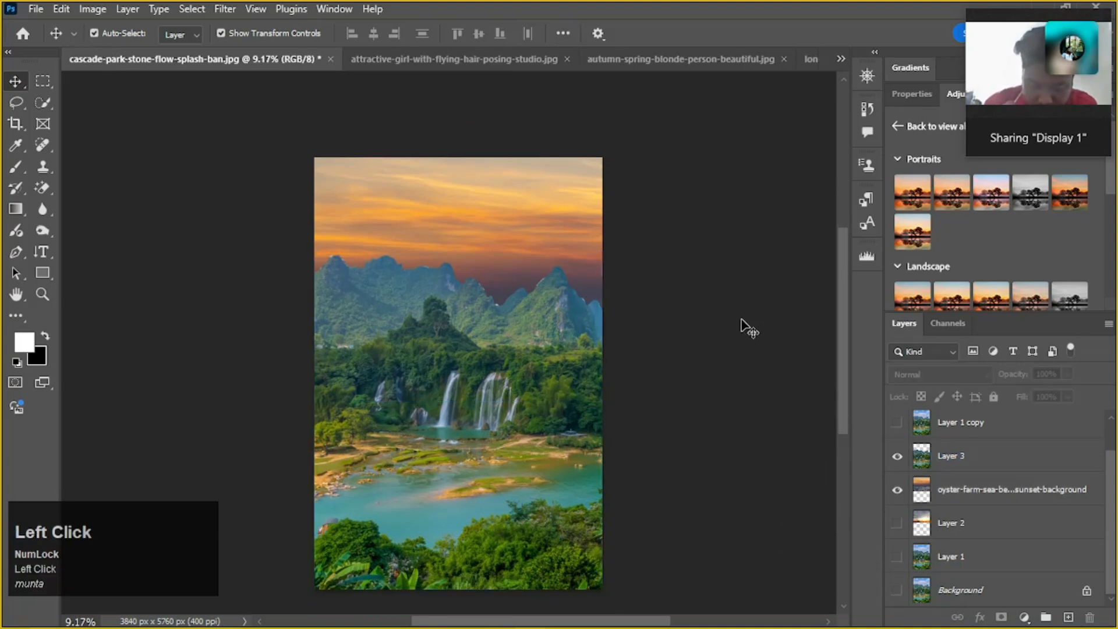
Turn off Auto-Select and try using the Move tool on the sunset sky with no layer selected, dismissing any message
left_click(94, 32)
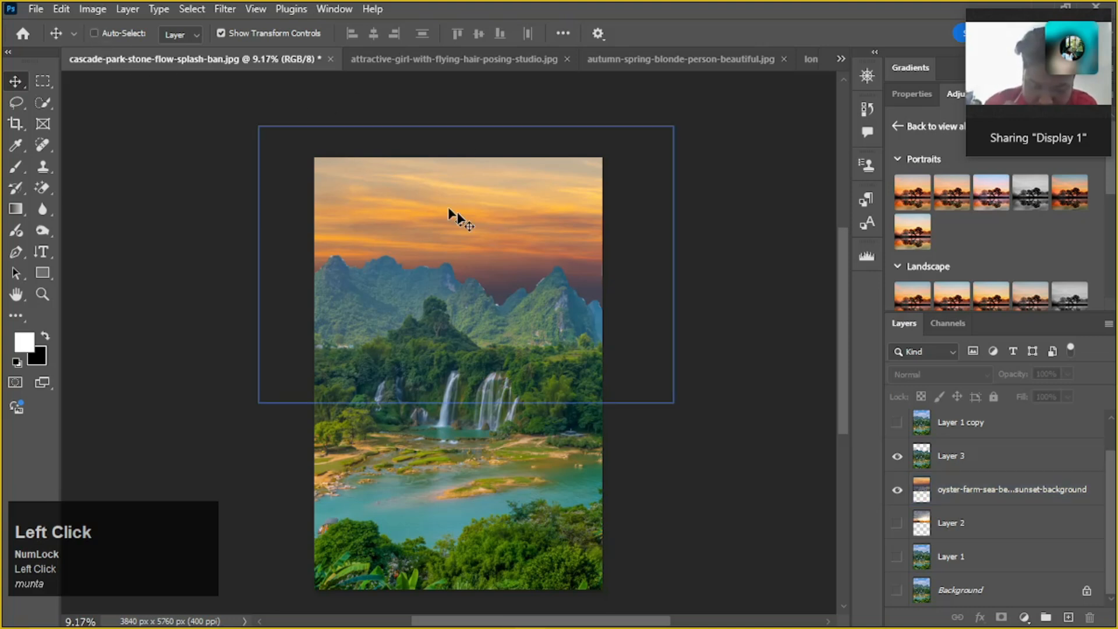
left_click(454, 217)
left_click(543, 247)
left_click(533, 256)
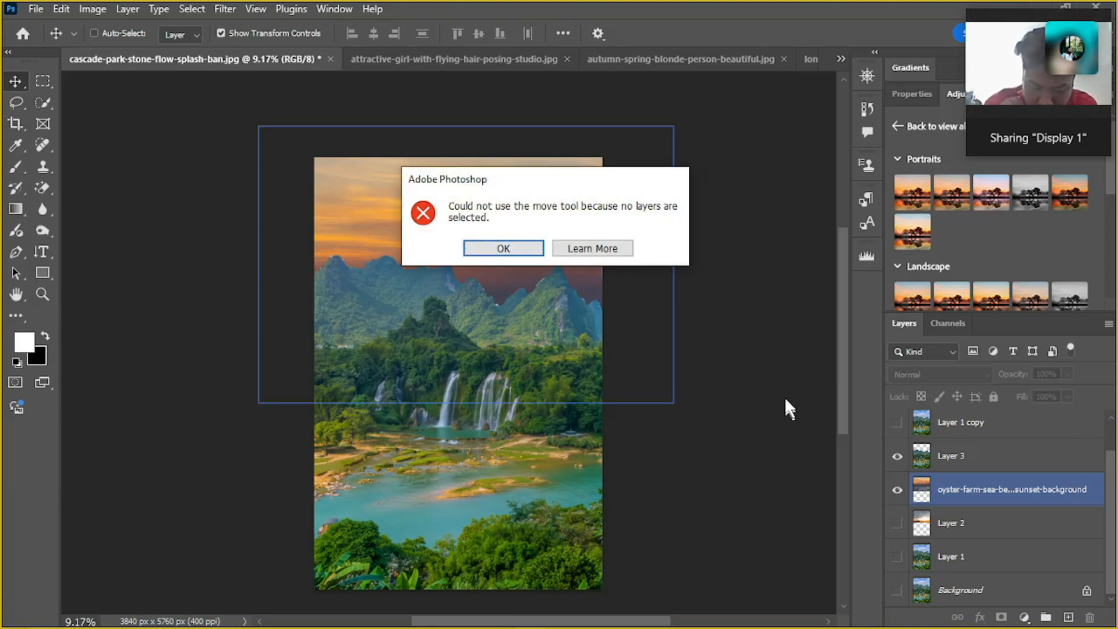
left_click(426, 496)
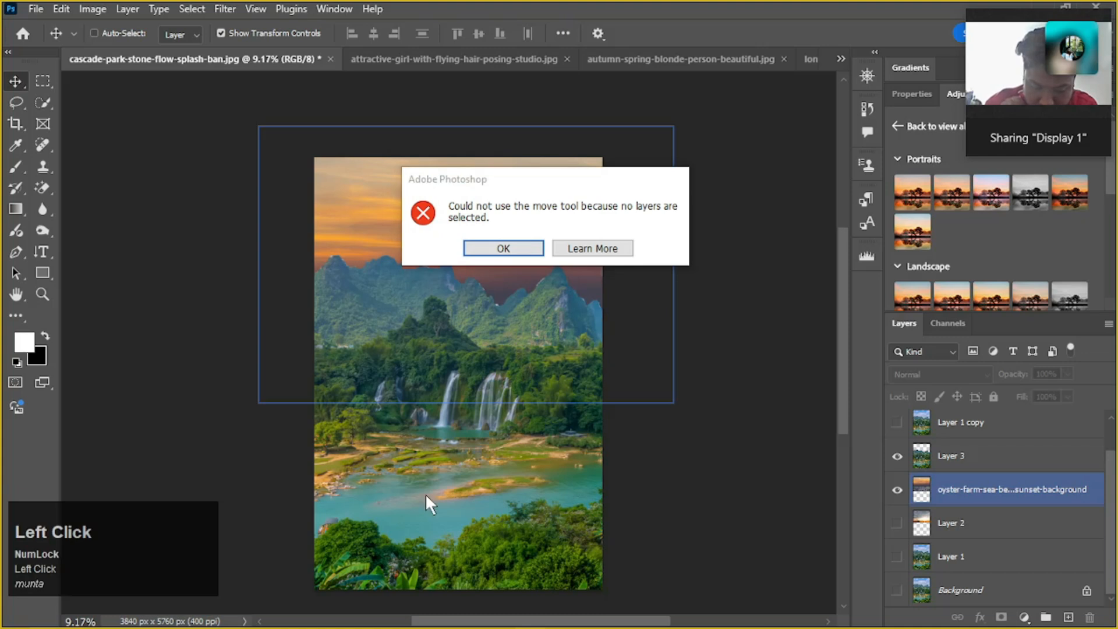
left_click(502, 249)
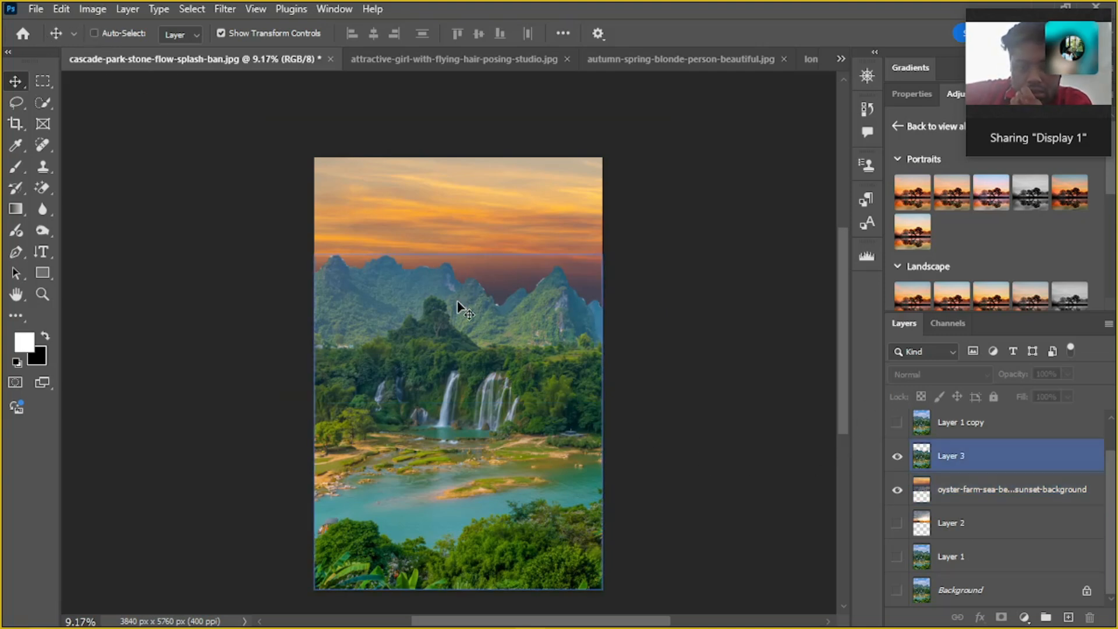
left_click(444, 256)
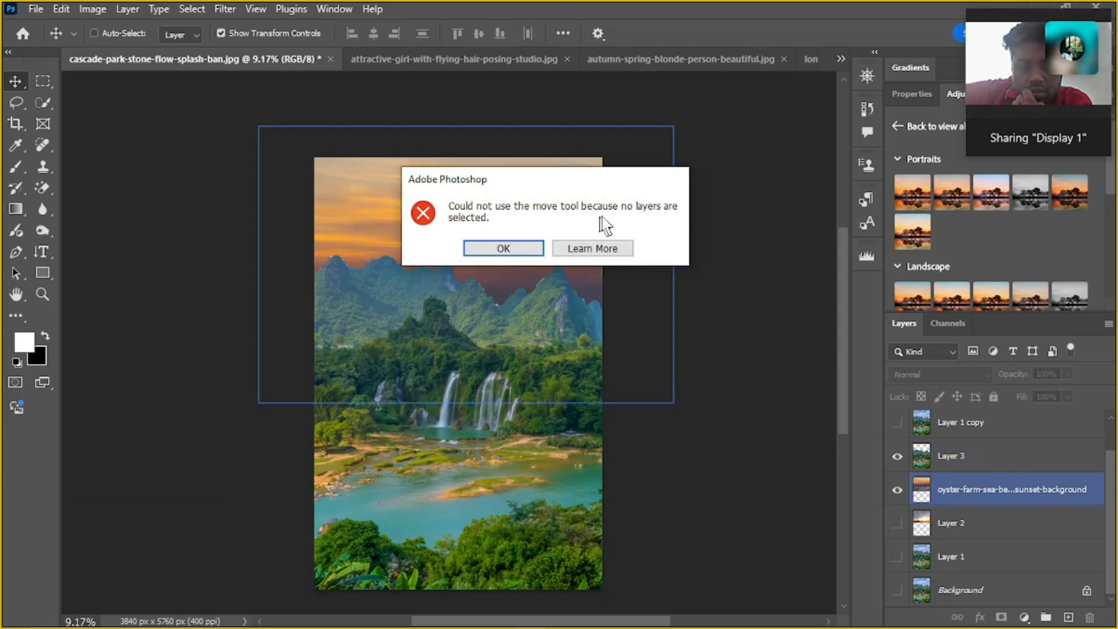
left_click(512, 247)
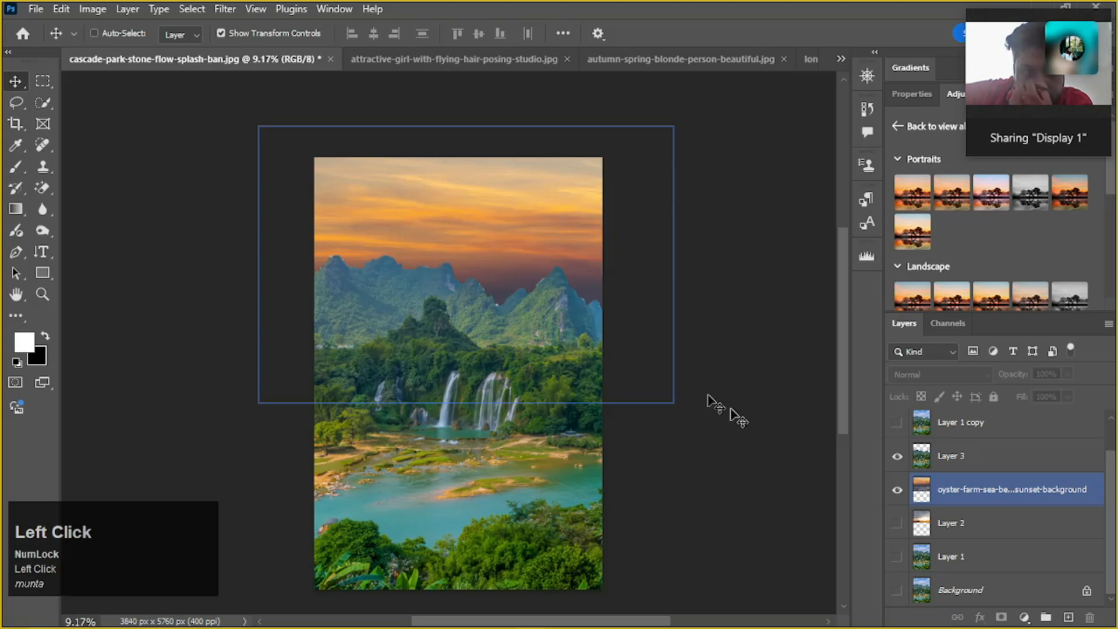
Select the oyster farm sunset layer, Layer 3, and the sunset layer again from the layer stack
left_click(1000, 492)
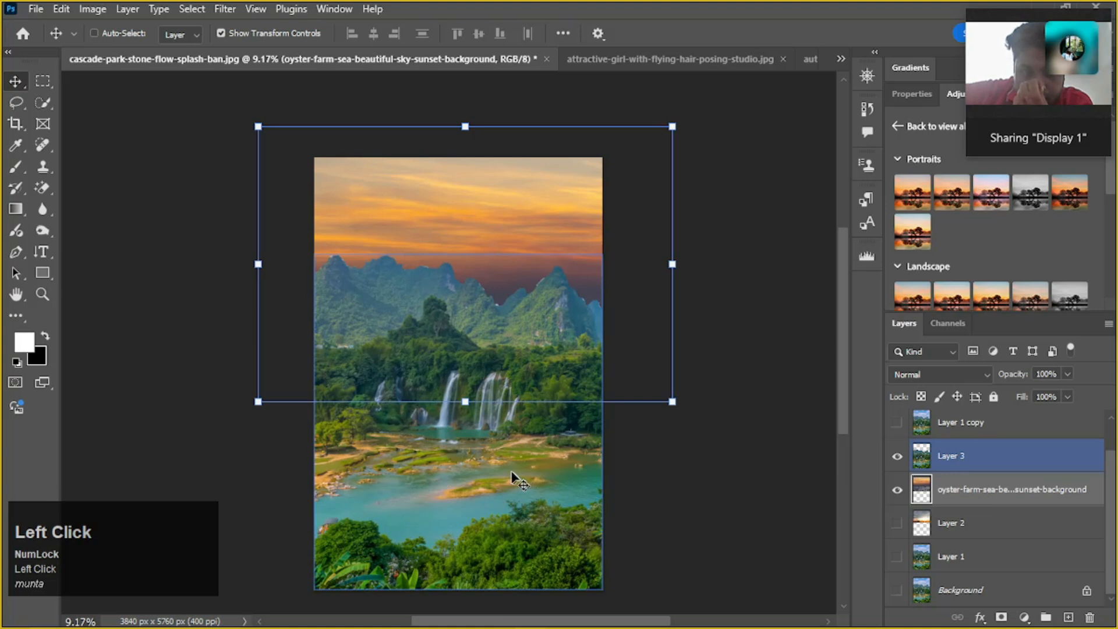
left_click(988, 463)
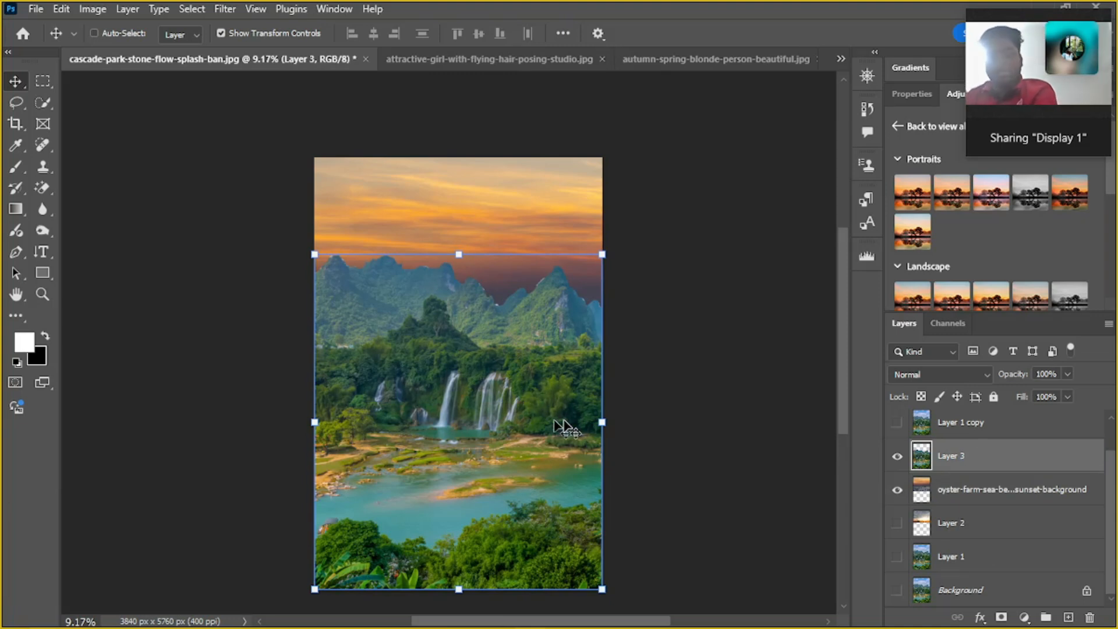
left_click(998, 507)
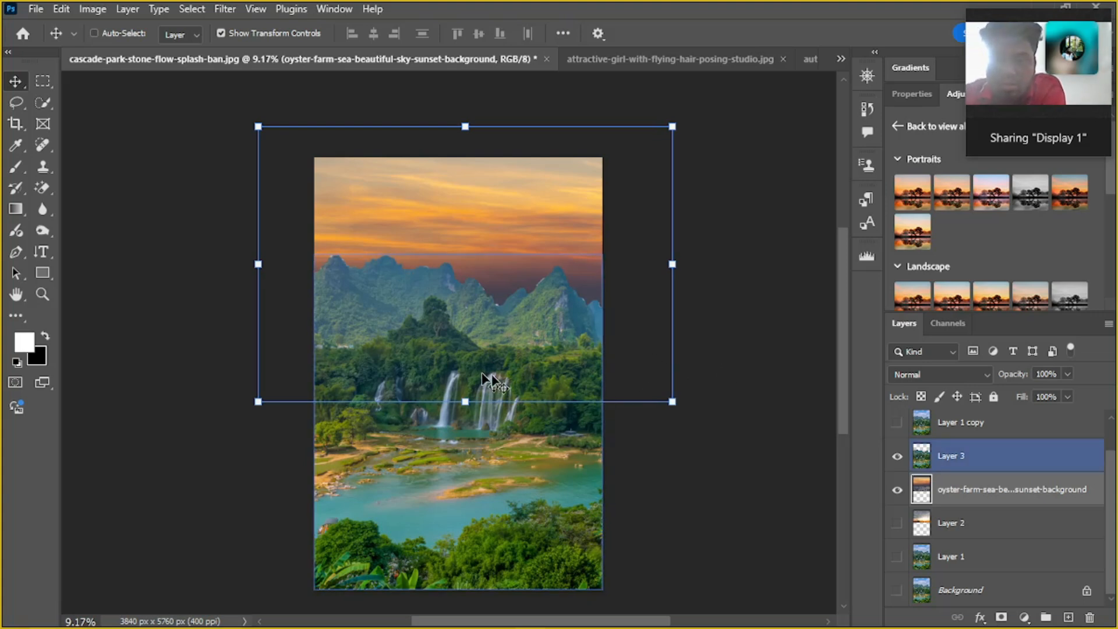
Turn Auto-Select back on and pick Layer 3 on the canvas through the river area
left_click(94, 33)
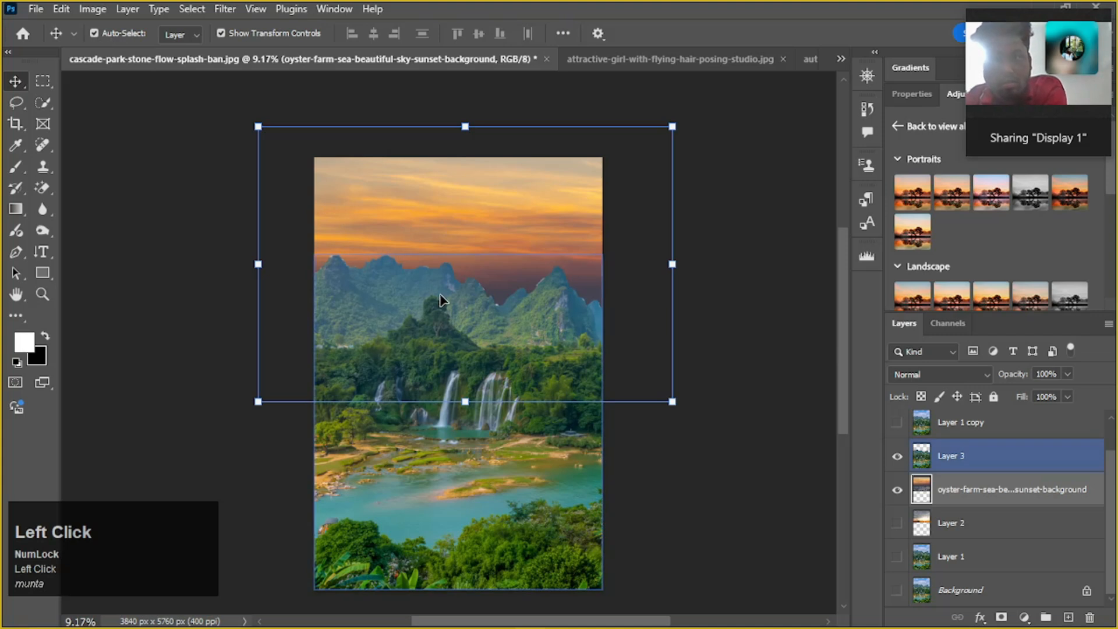
scroll(441, 297, "up", 1, "alt")
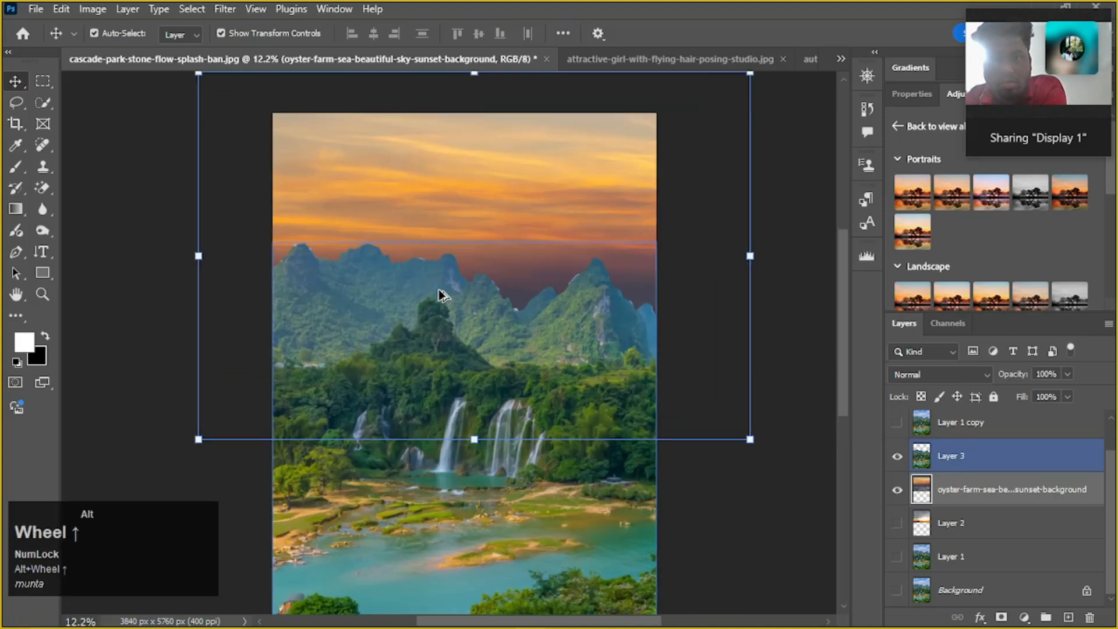
scroll(439, 295, "up", 1, "alt")
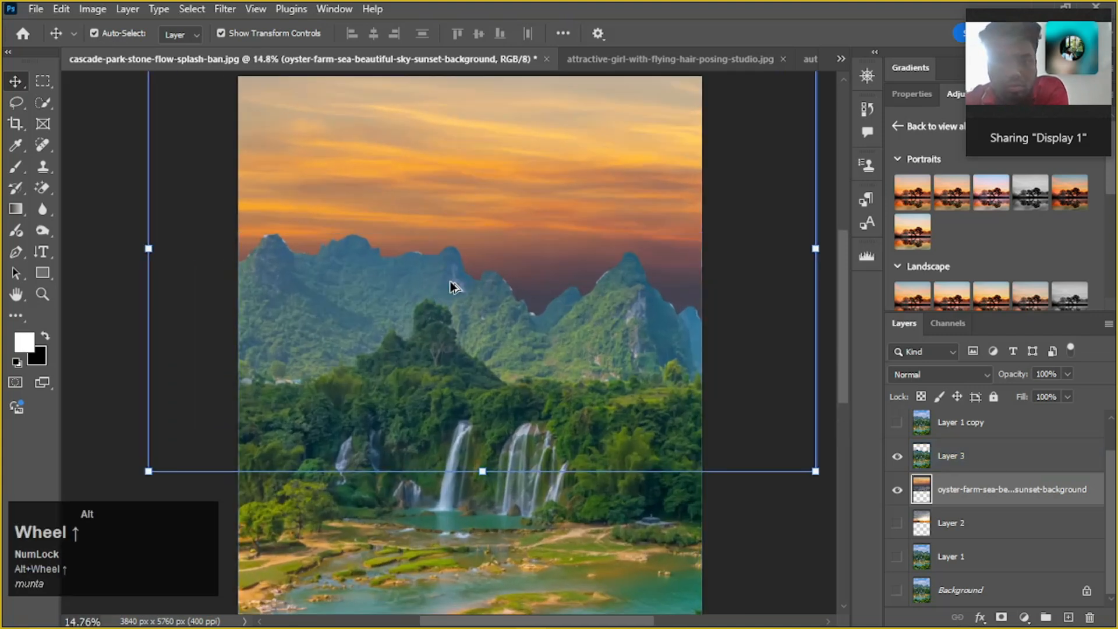
scroll(443, 286, "down", 1, "alt")
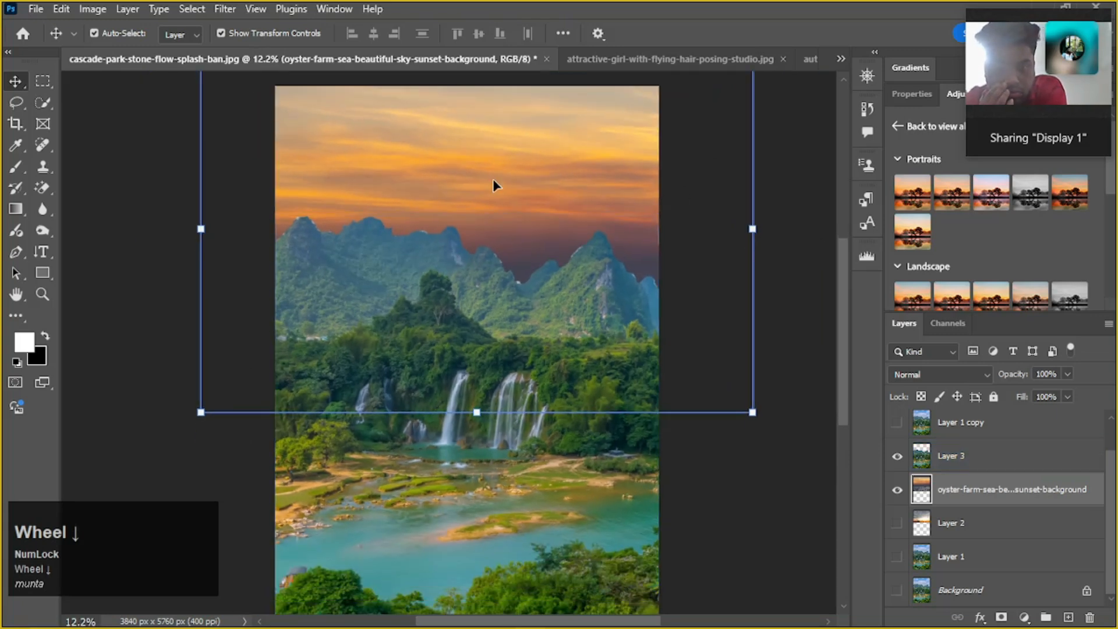
scroll(504, 256, "down", 3)
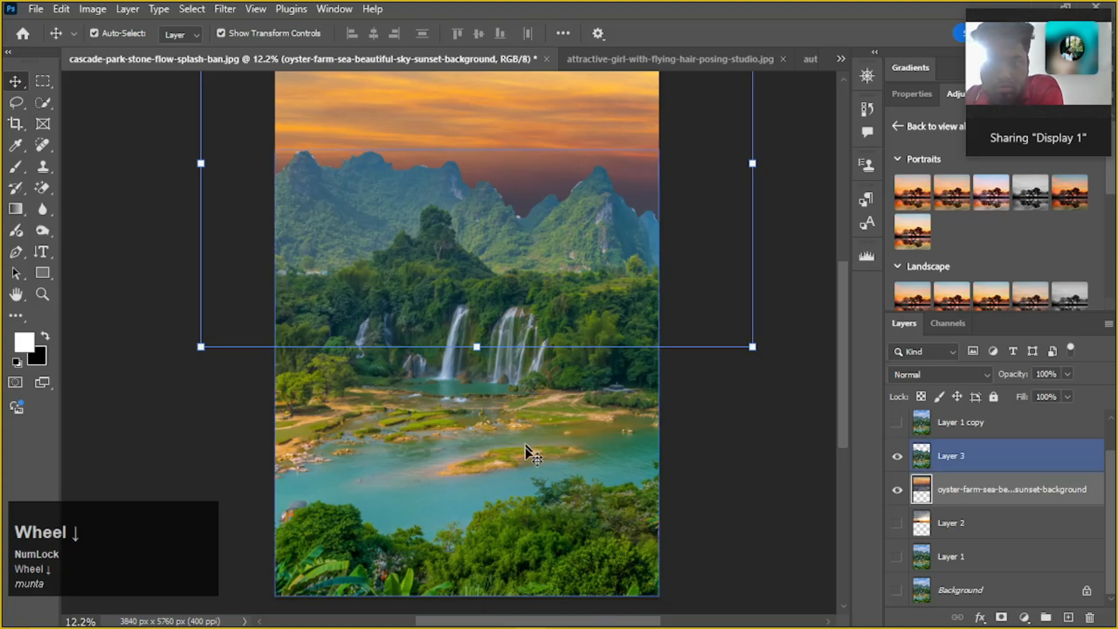
left_click(551, 459)
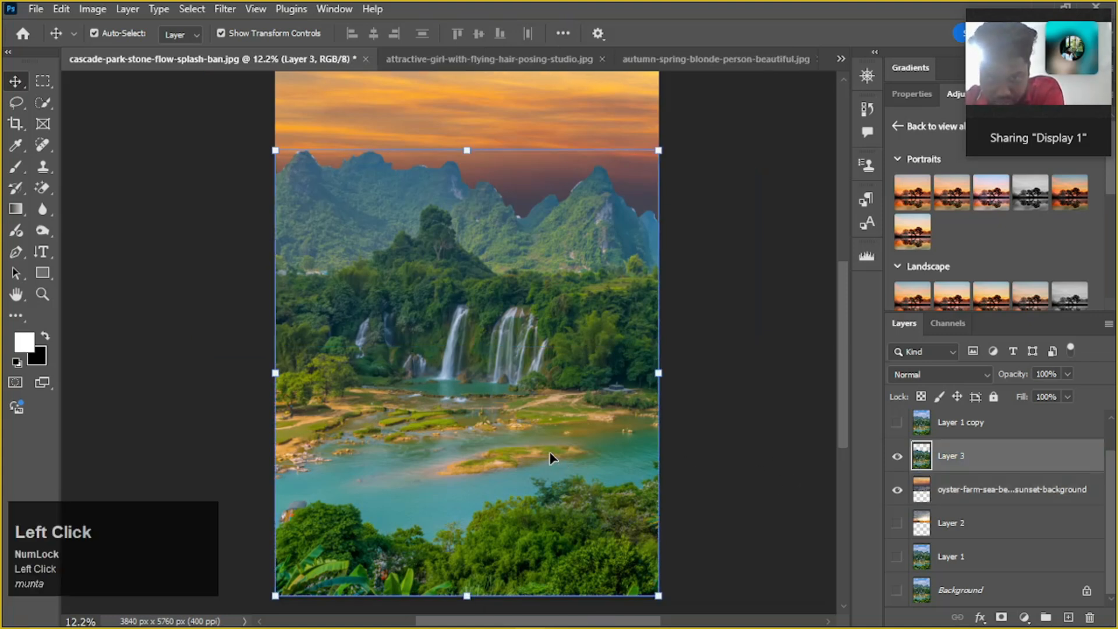
scroll(539, 242, "up", 2)
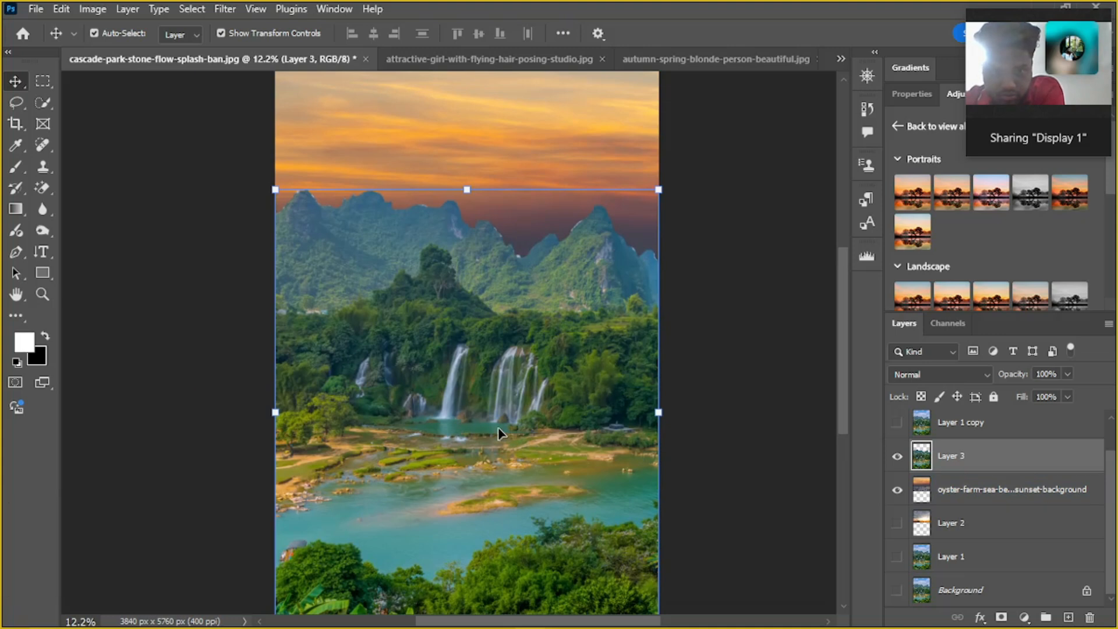
scroll(499, 431, "down", 2, "alt")
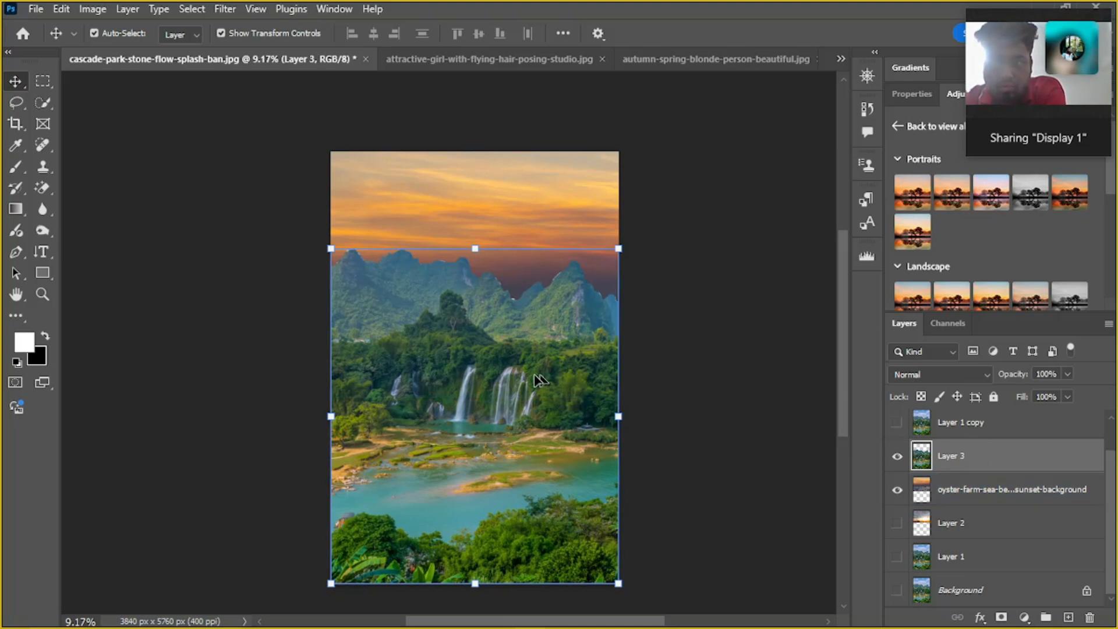
Darken Layer 3 with a Curves adjustment by pulling the middle of the RGB curve down, and apply it
key("ctrl+m")
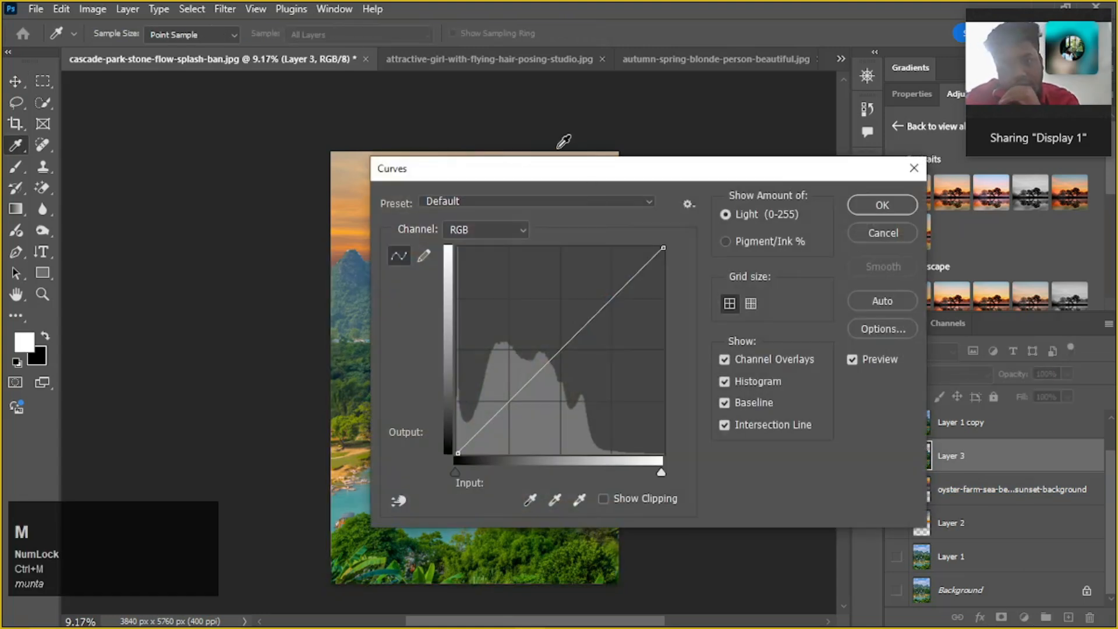
left_click_drag(599, 175, 239, 59)
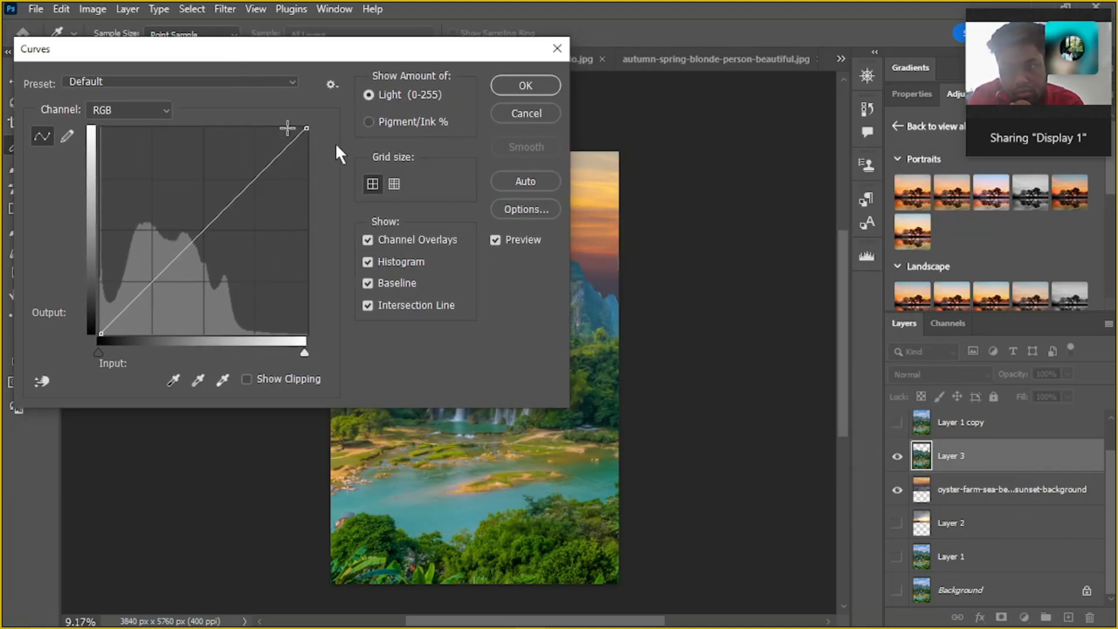
left_click_drag(210, 233, 231, 261)
left_click(527, 85)
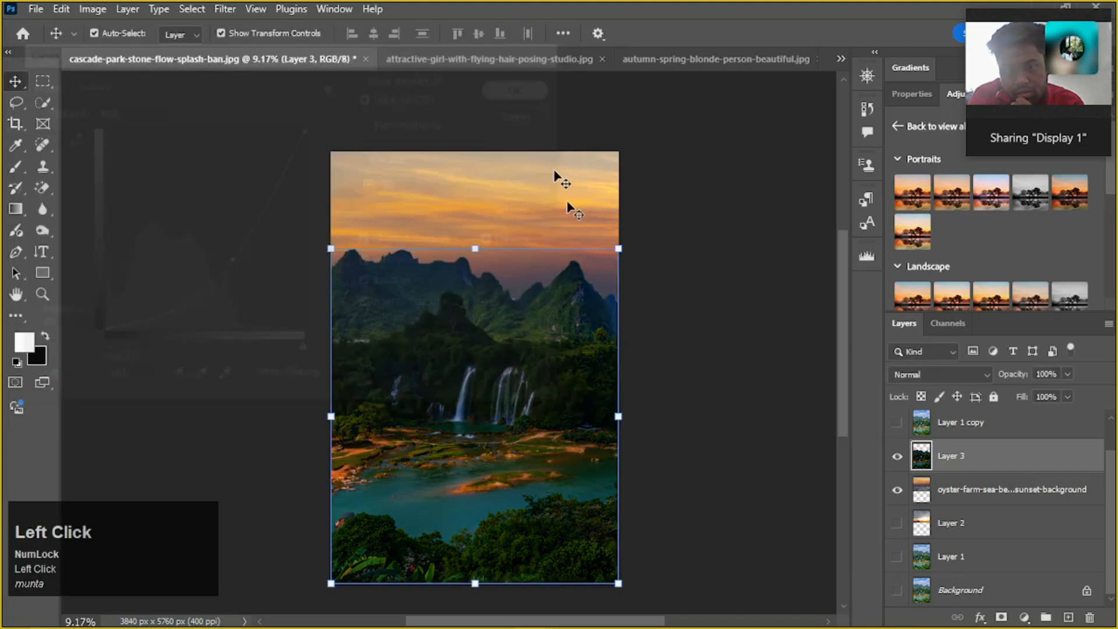
Compare the darkened landscape with the original by toggling the visibility of Layer 3 and Layer 1 copy
left_click(968, 491)
scroll(903, 488, "up", 1)
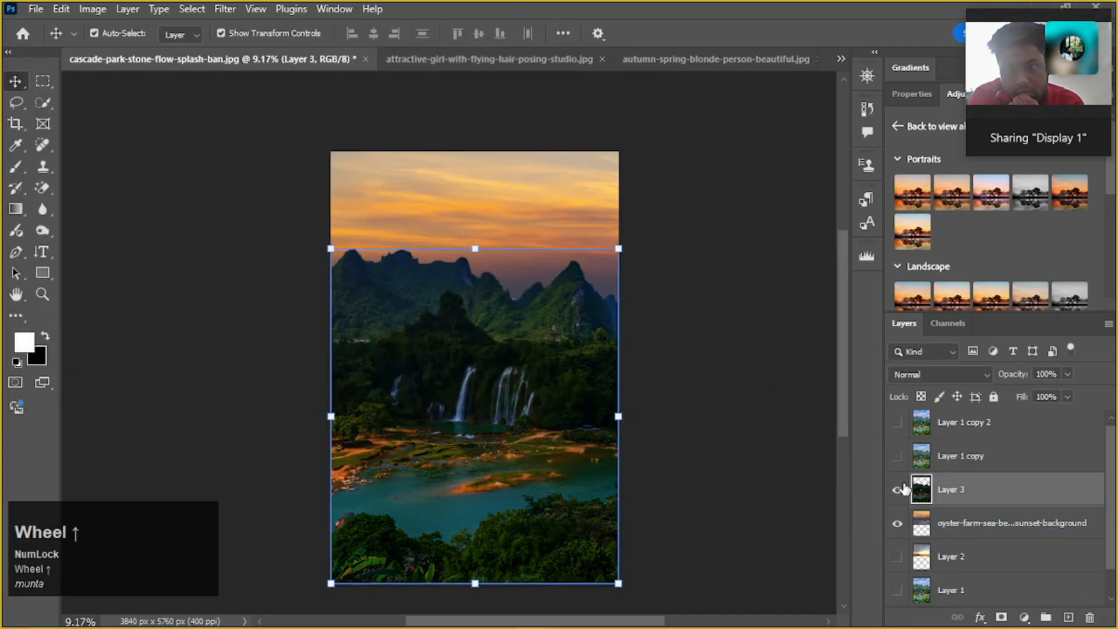
left_click(896, 492)
left_click(896, 492)
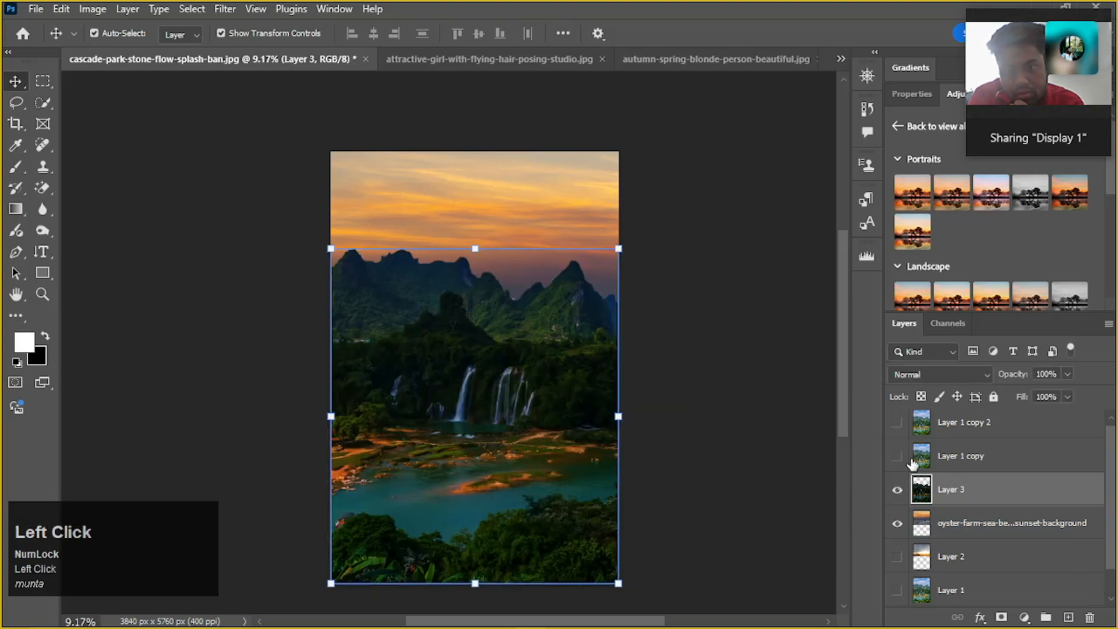
left_click(900, 458)
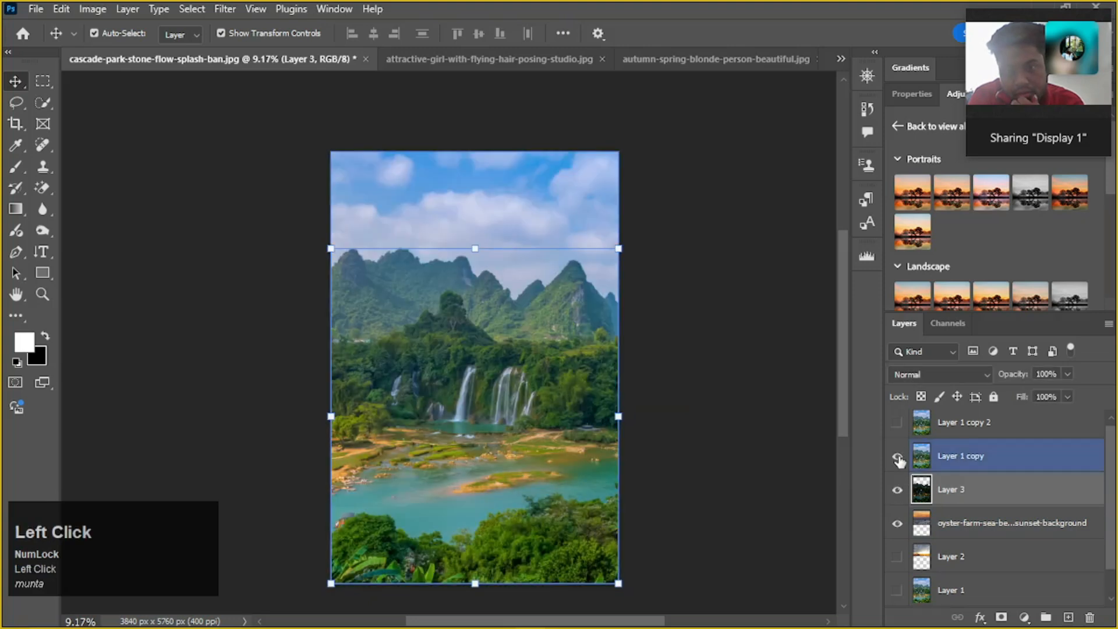
left_click(899, 485)
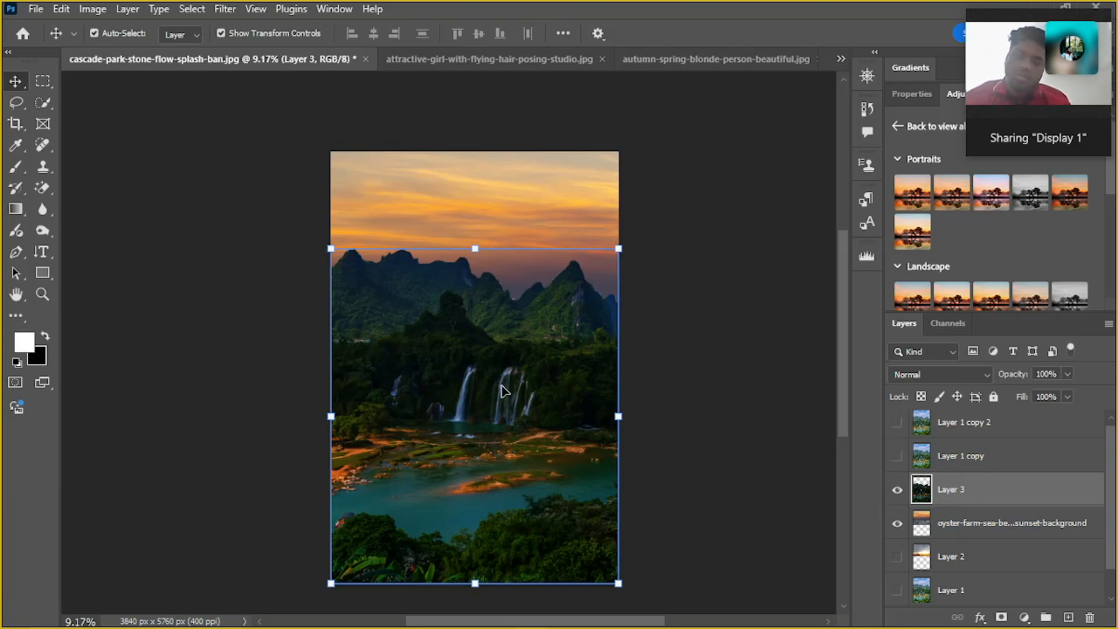
key("super")
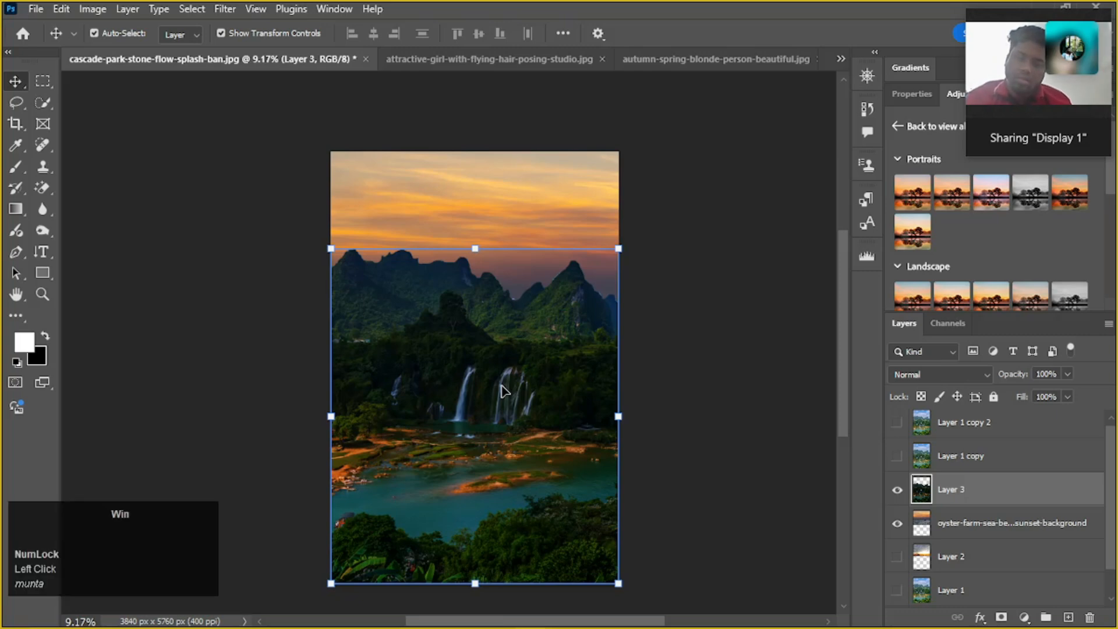
key("ctrl+m")
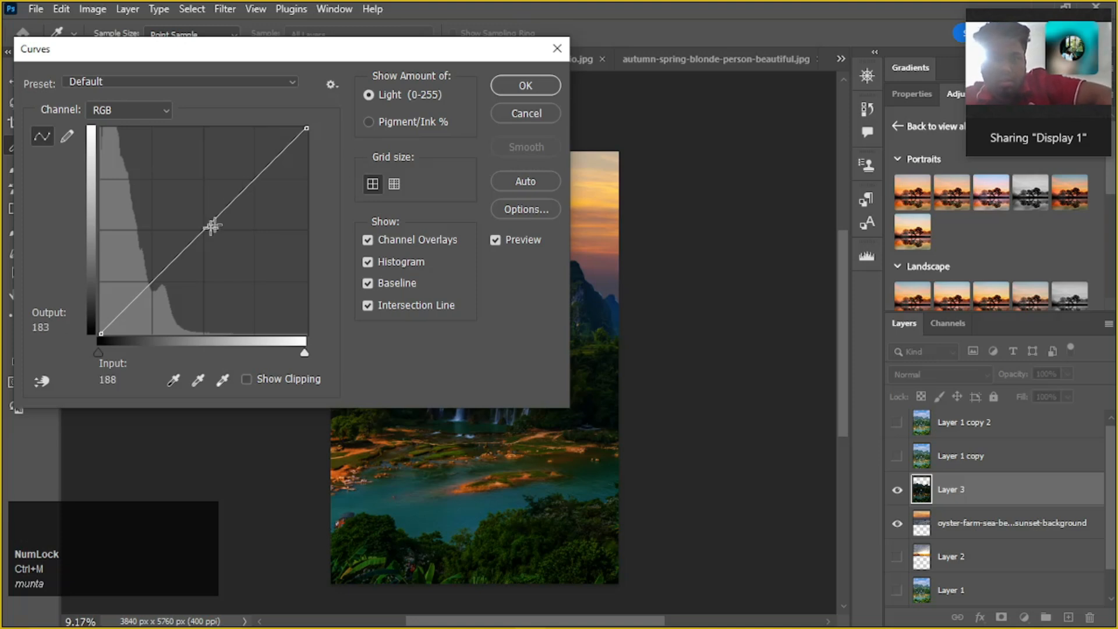
left_click_drag(202, 237, 175, 195)
left_click_drag(318, 49, 80, 77)
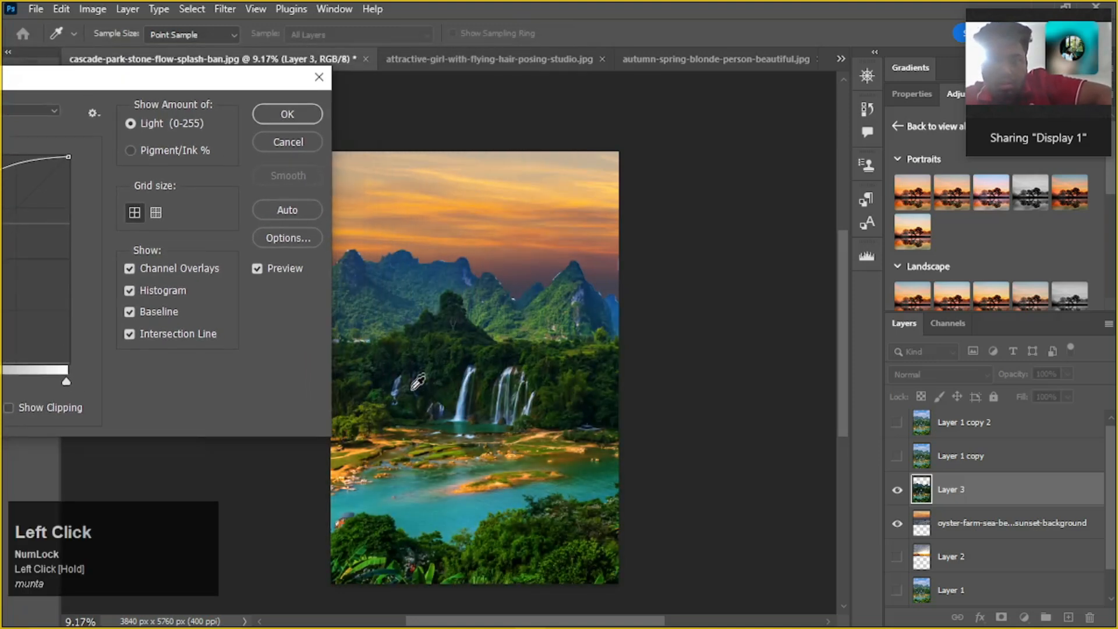
left_click_drag(174, 82, 94, 89)
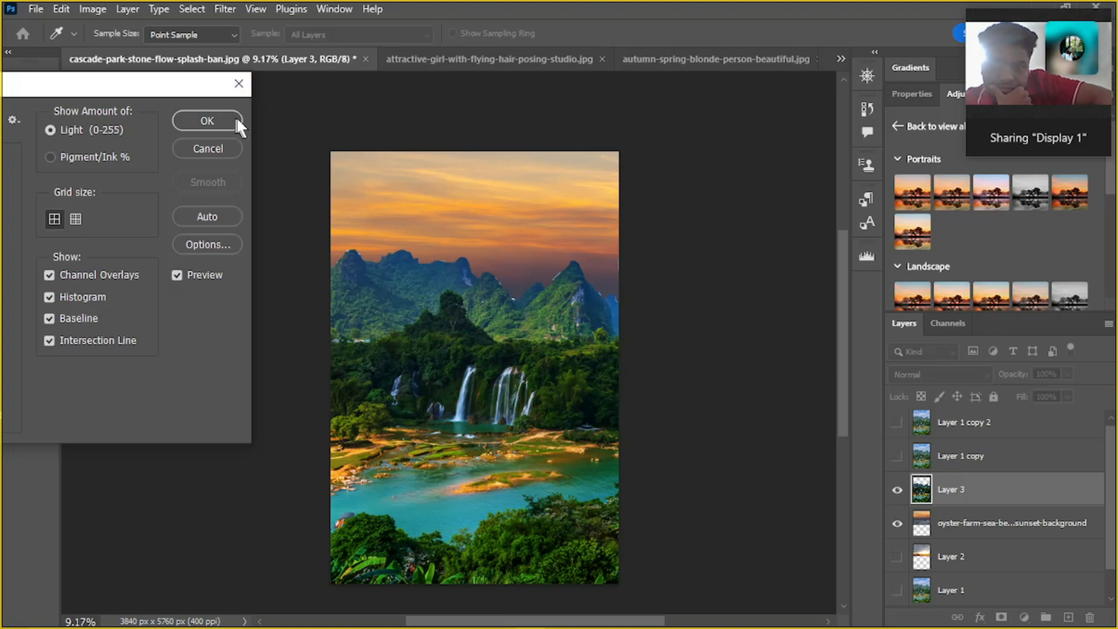
left_click_drag(158, 88, 539, 120)
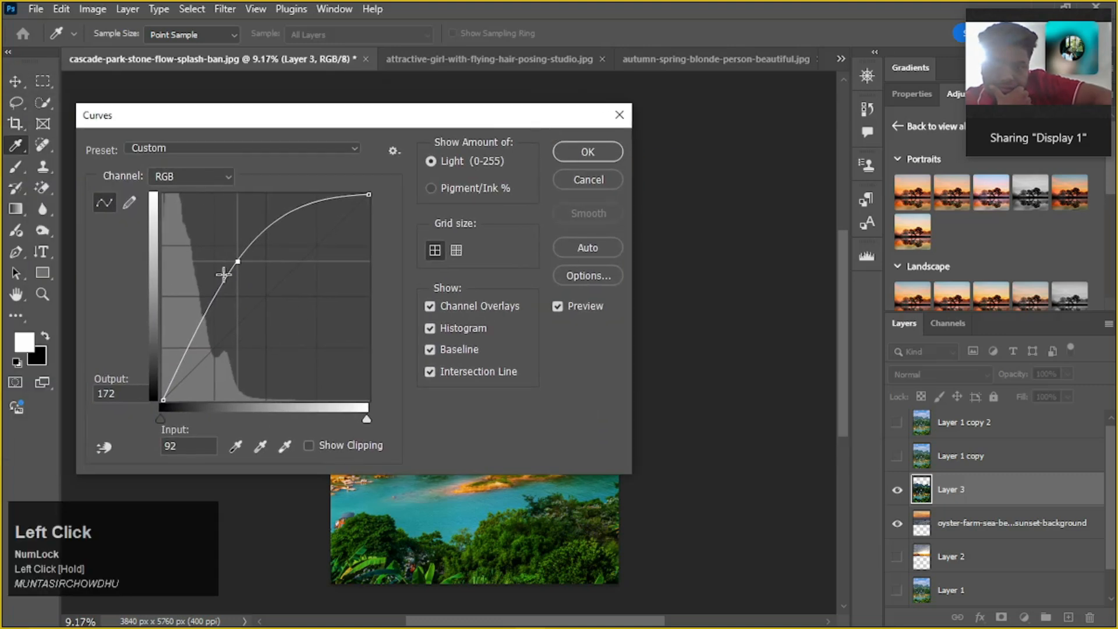
mouse_move(241, 263)
left_mouse_down()
mouse_move(264, 292)
mouse_move(240, 268)
left_mouse_up()
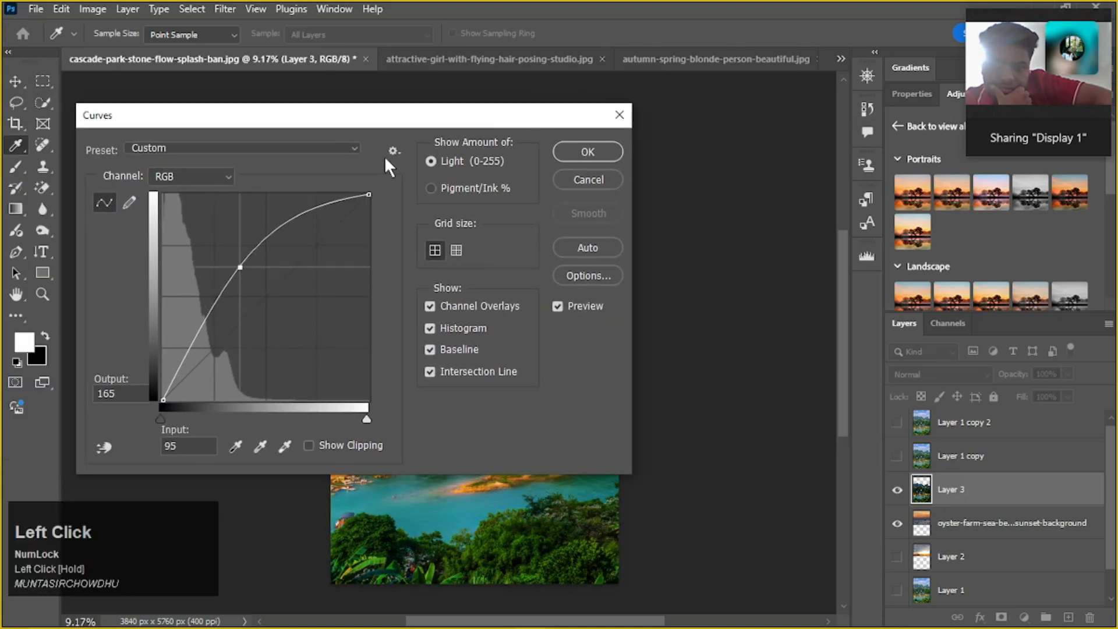
left_click_drag(380, 123, 61, 41)
left_click(288, 103)
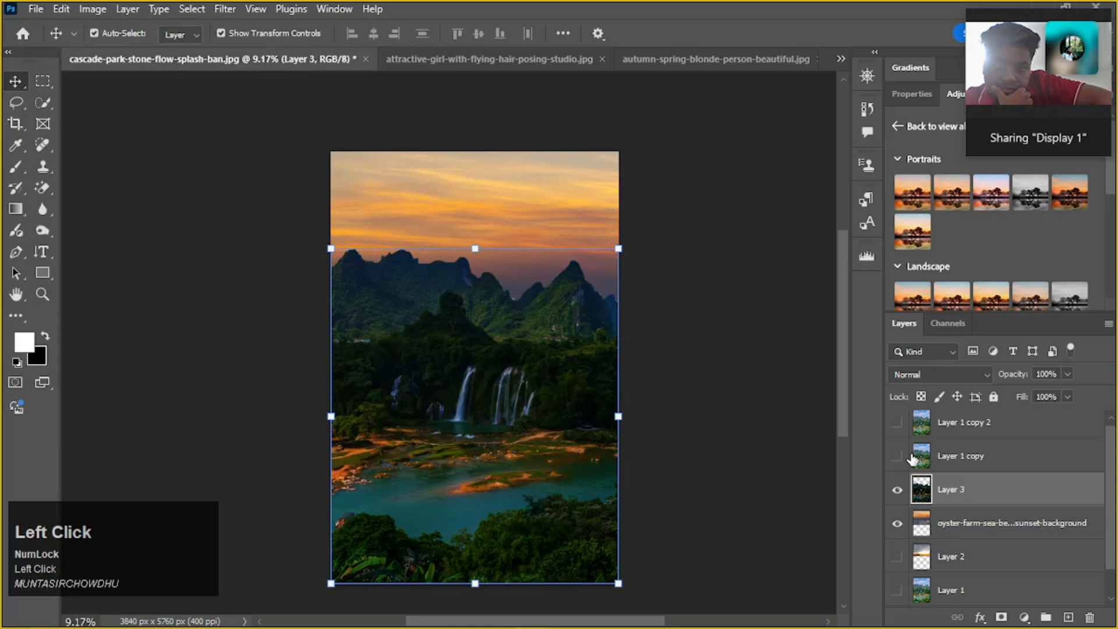
Try to brighten the darkened Layer 3 by raising the middle of its RGB curve, and compare it with Layer 1 copy
left_click(962, 497)
key("ctrl+m")
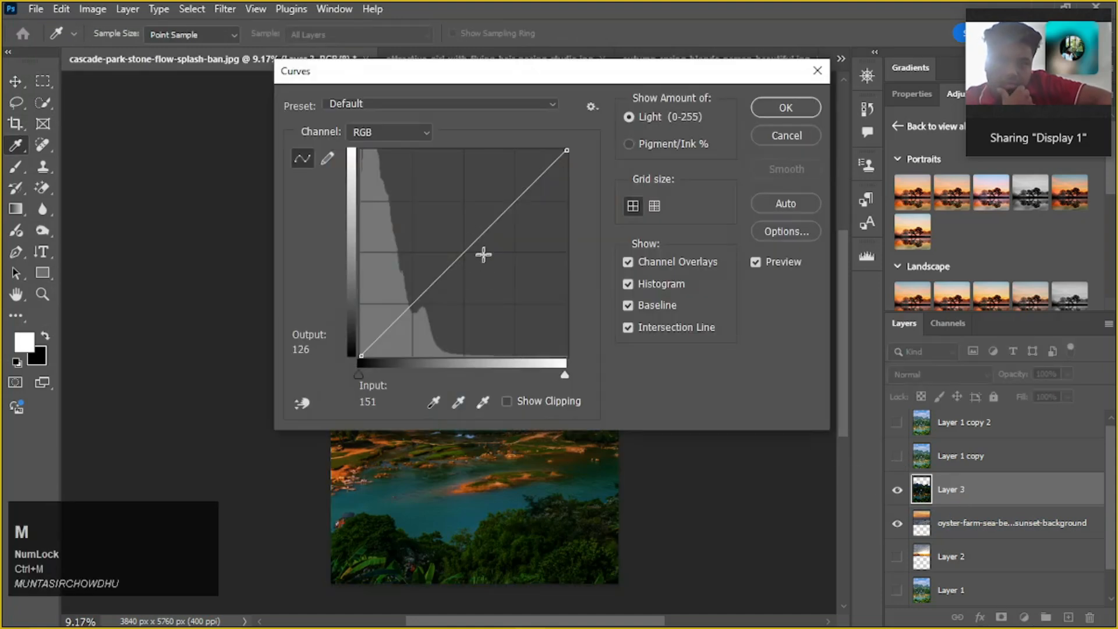
left_click_drag(463, 255, 418, 222)
left_click(791, 108)
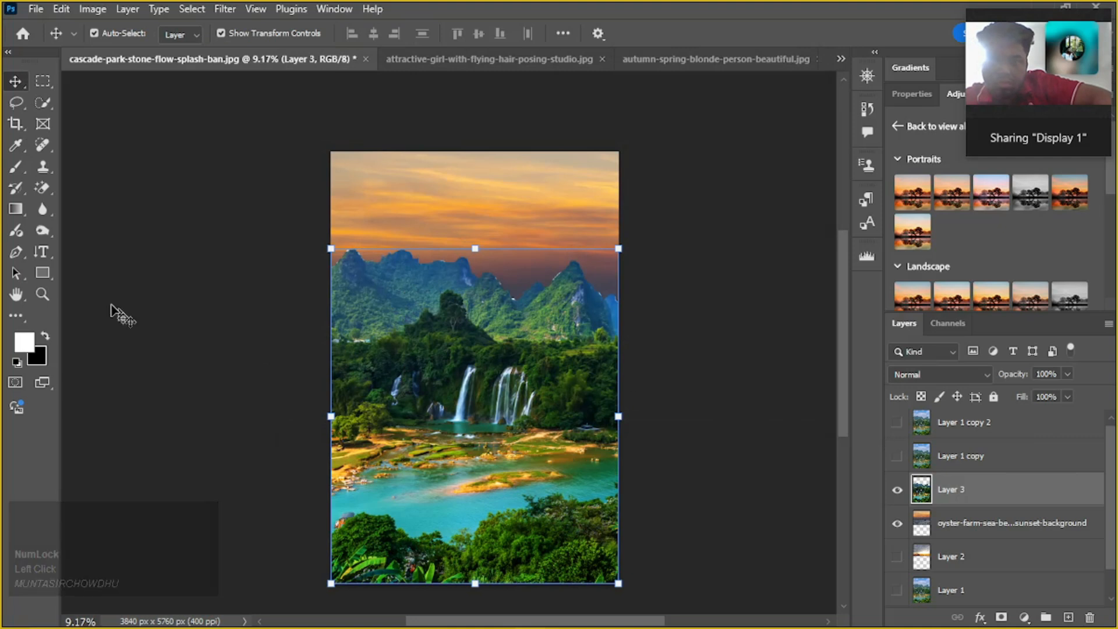
left_click(896, 456)
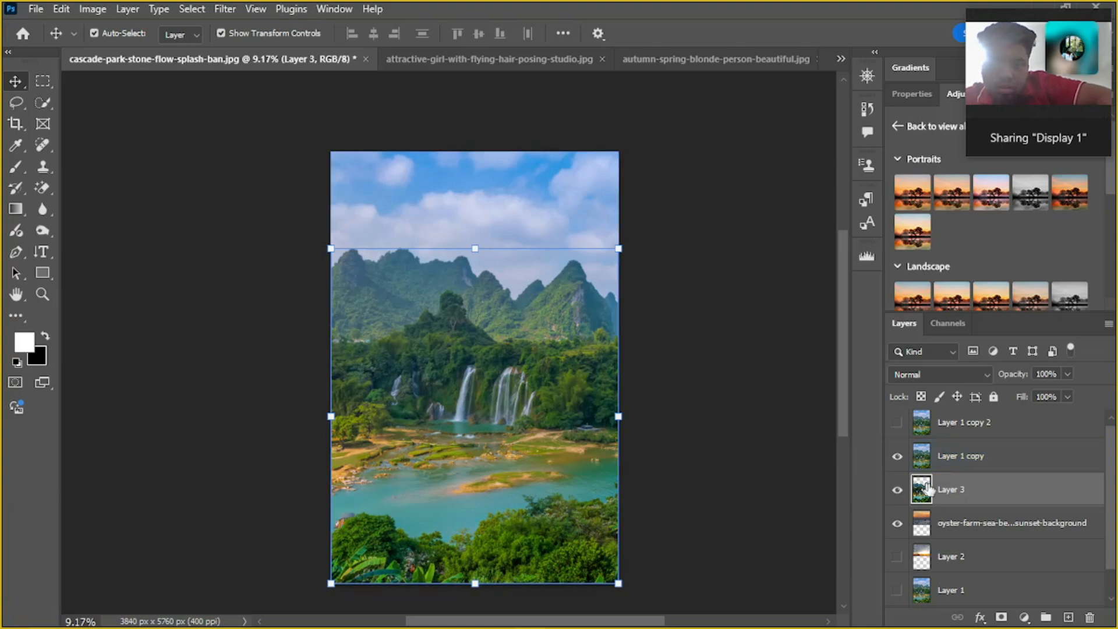
left_click(896, 456)
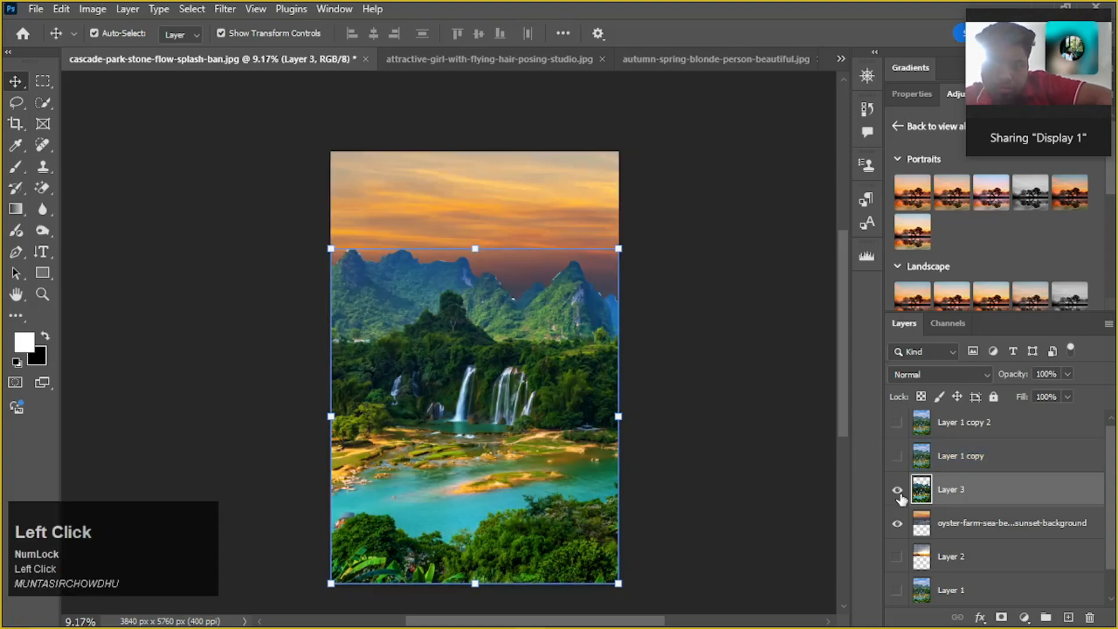
Undo the Curves brightening of Layer 3 and keep Layer 1 copy hidden
key("ctrl")
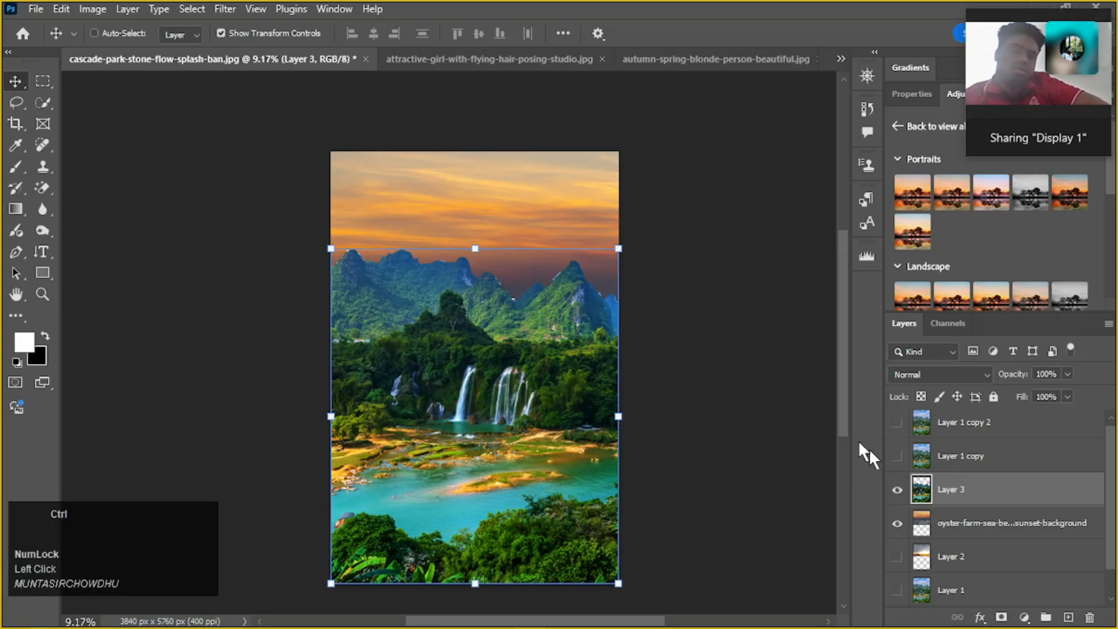
key("ctrl+z")
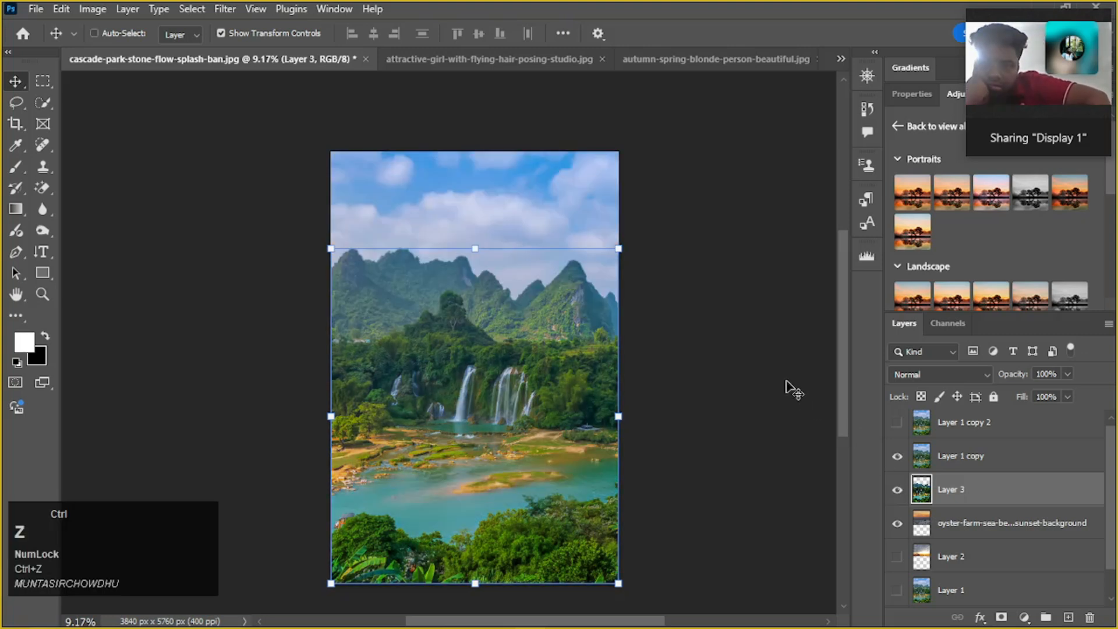
key("ctrl+z")
key("ctrl+z")
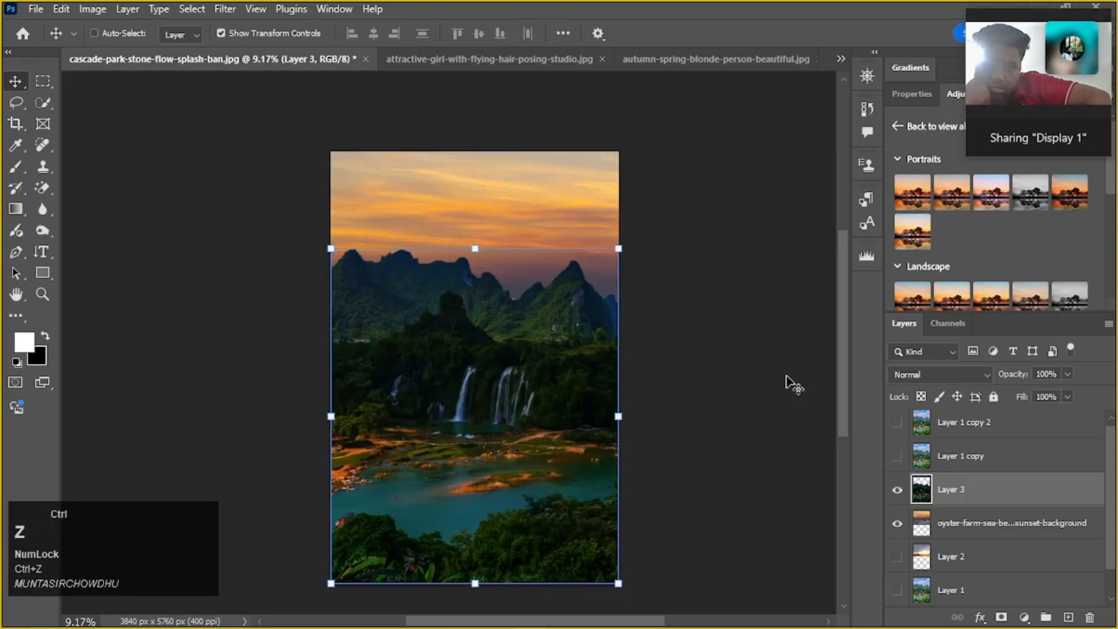
key("ctrl+z")
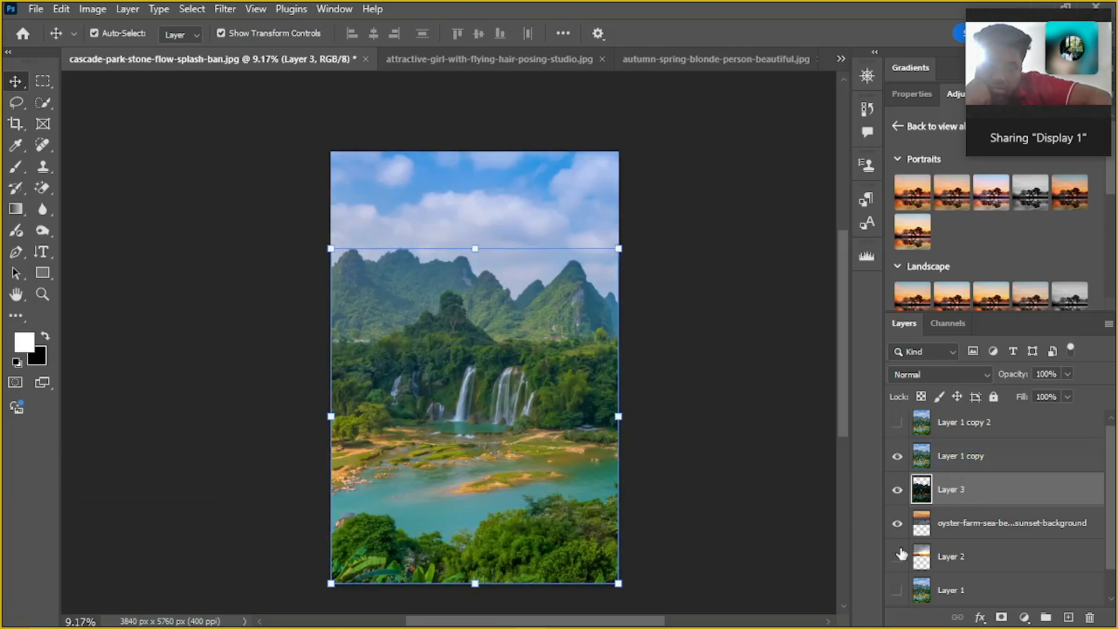
left_click(928, 522)
left_click(910, 460)
left_click(892, 456)
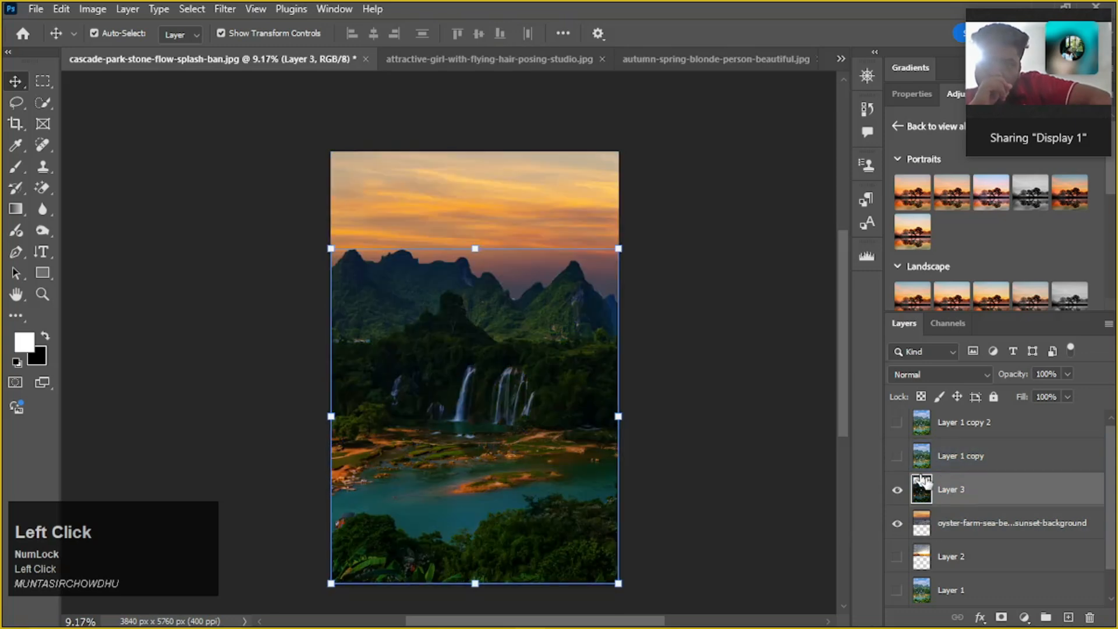
Undo the earlier Curves darkening of Layer 3
key("ctrl")
key("ctrl+z")
key("ctrl+z")
key("ctrl+z")
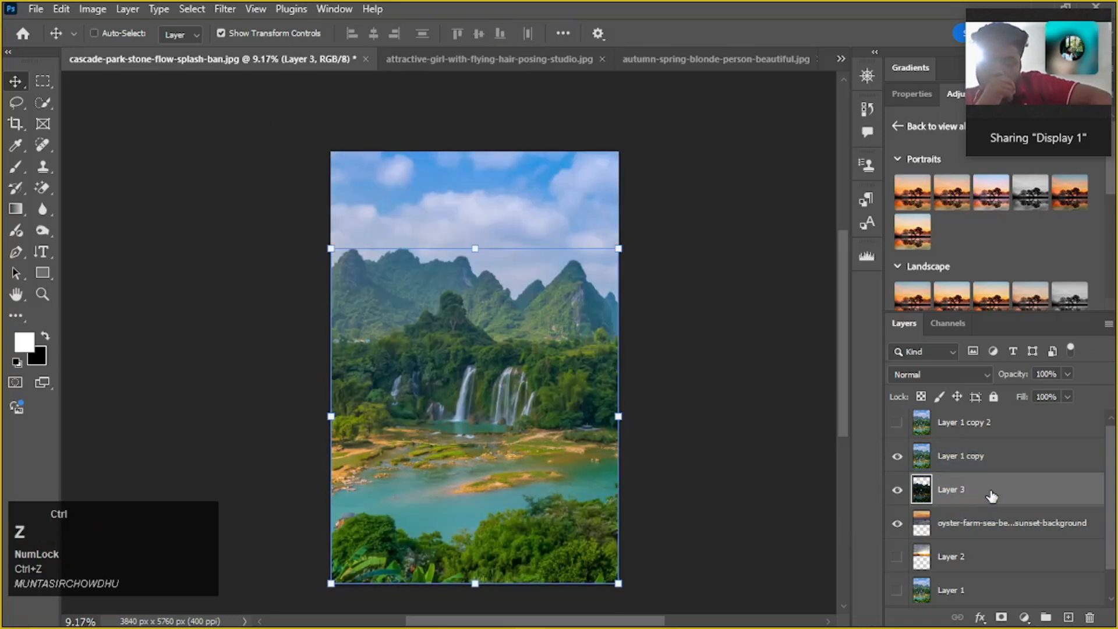
key("ctrl+z")
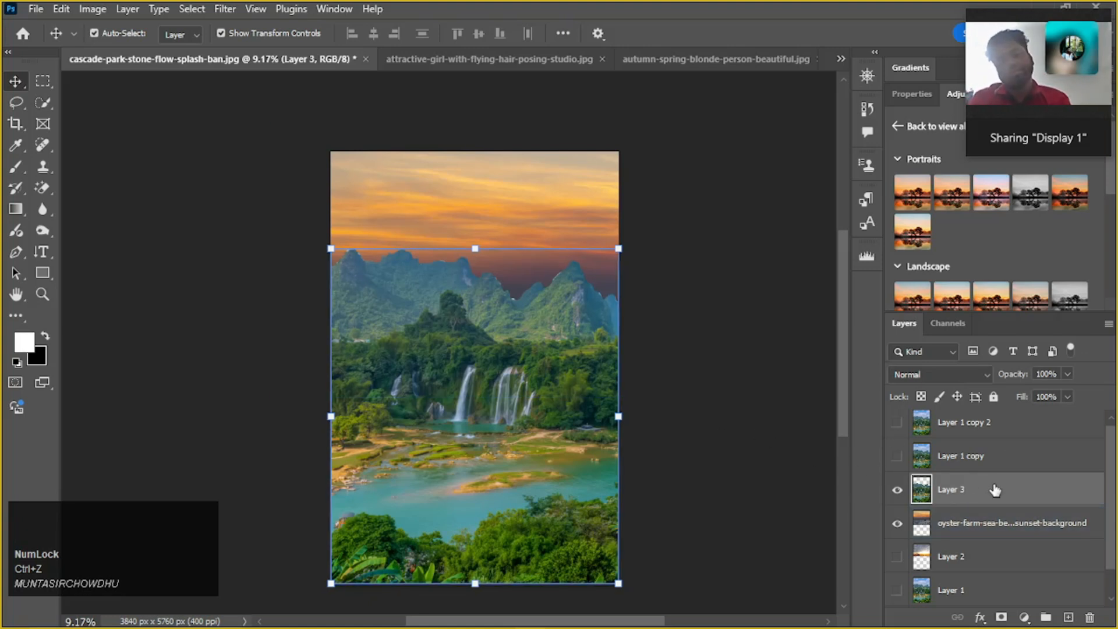
left_click(1007, 501)
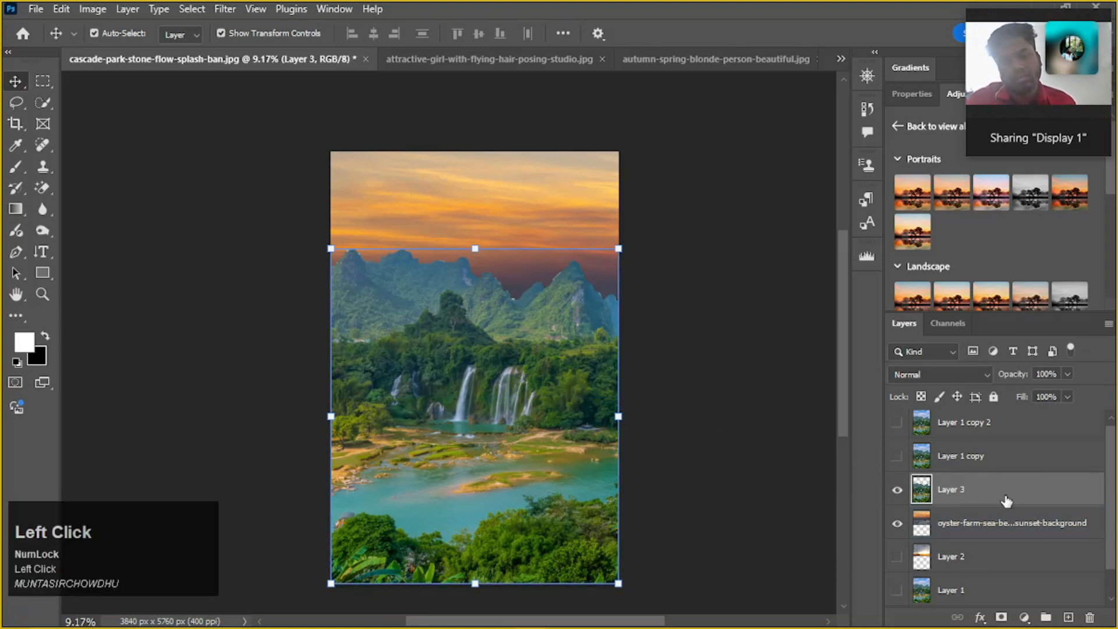
left_click(982, 618)
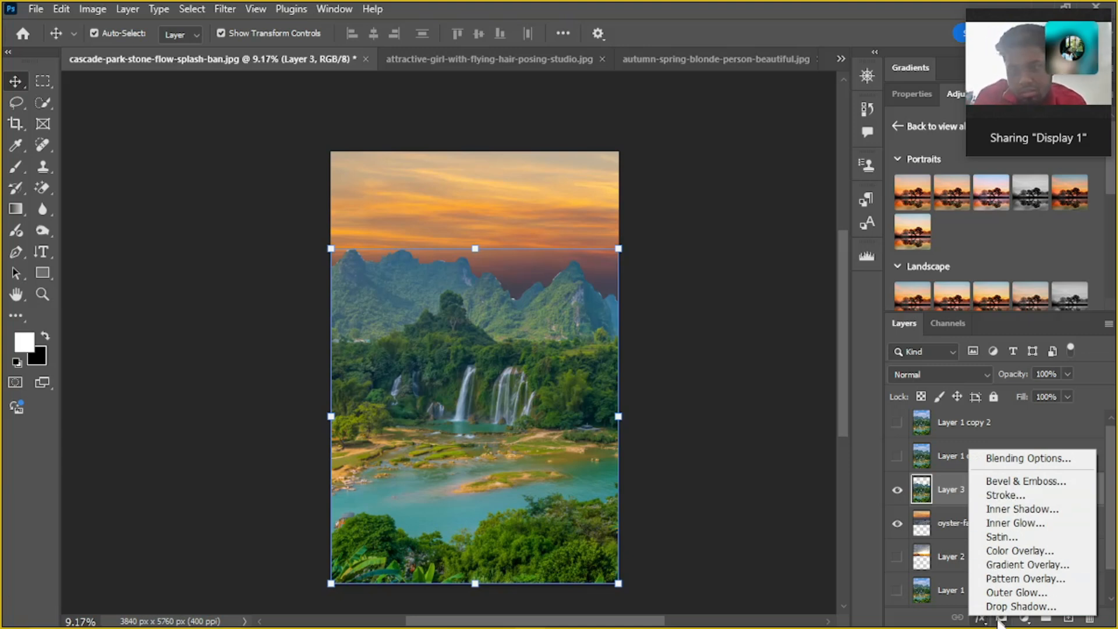
left_click(983, 621)
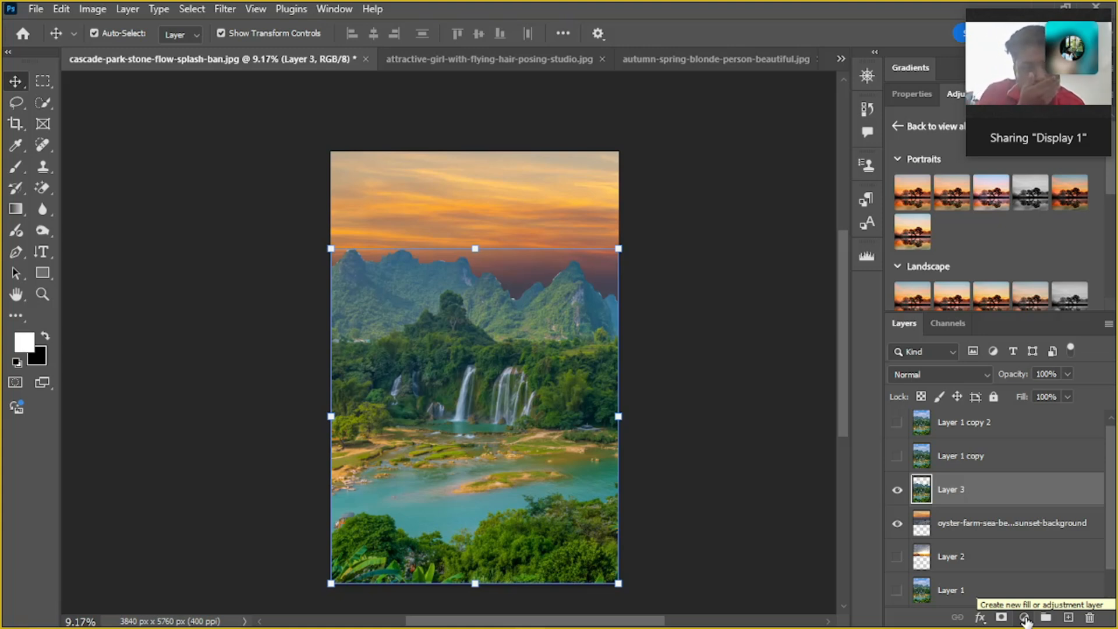
Add a Curves adjustment layer above Layer 3 and enlarge the area showing its curve
mouse_move(1031, 58)
left_click_drag(1012, 26, 763, 23)
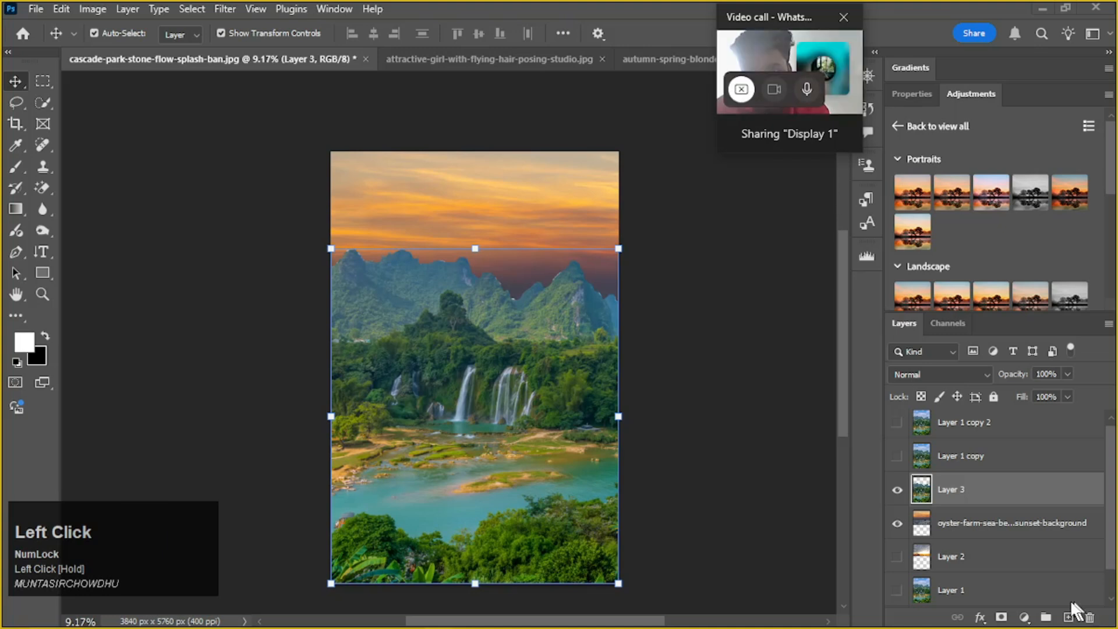
left_click(1025, 618)
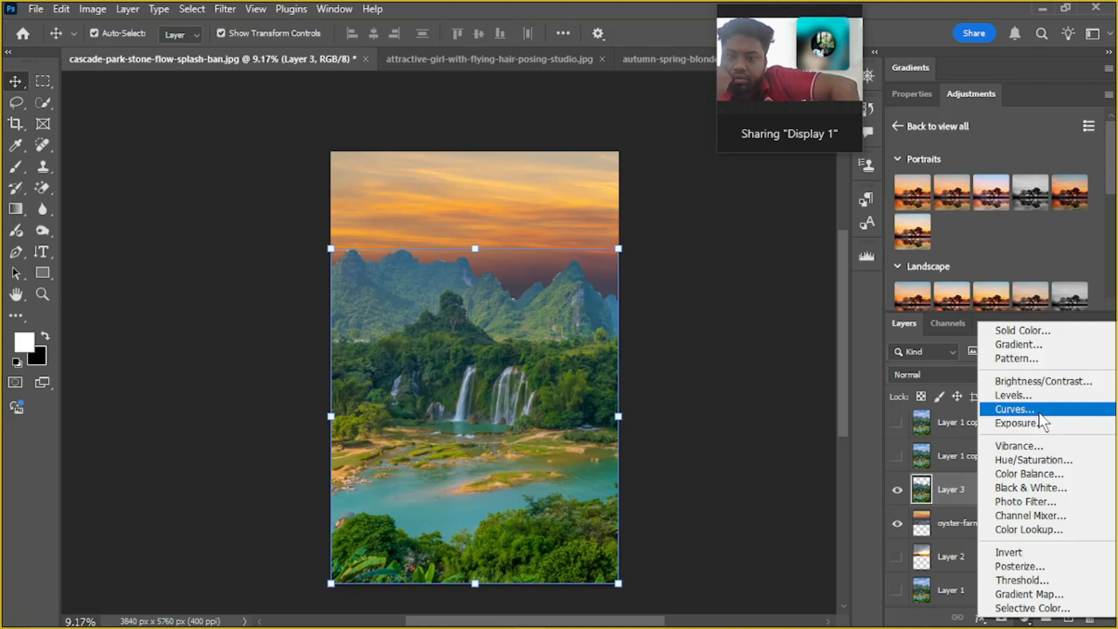
left_click(1040, 415)
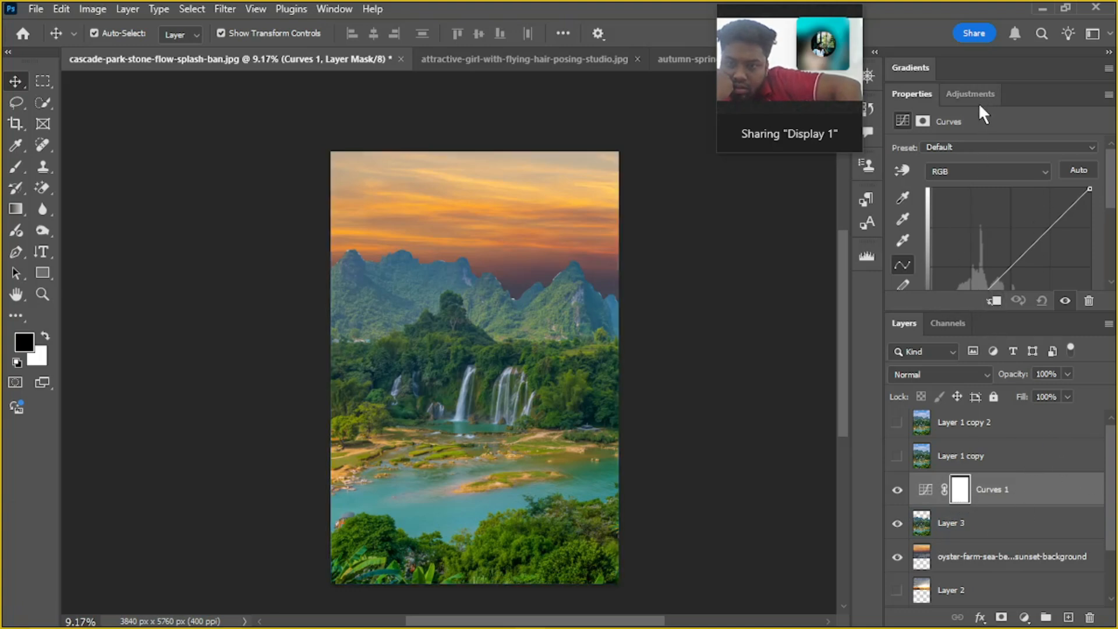
left_click_drag(920, 311, 916, 398)
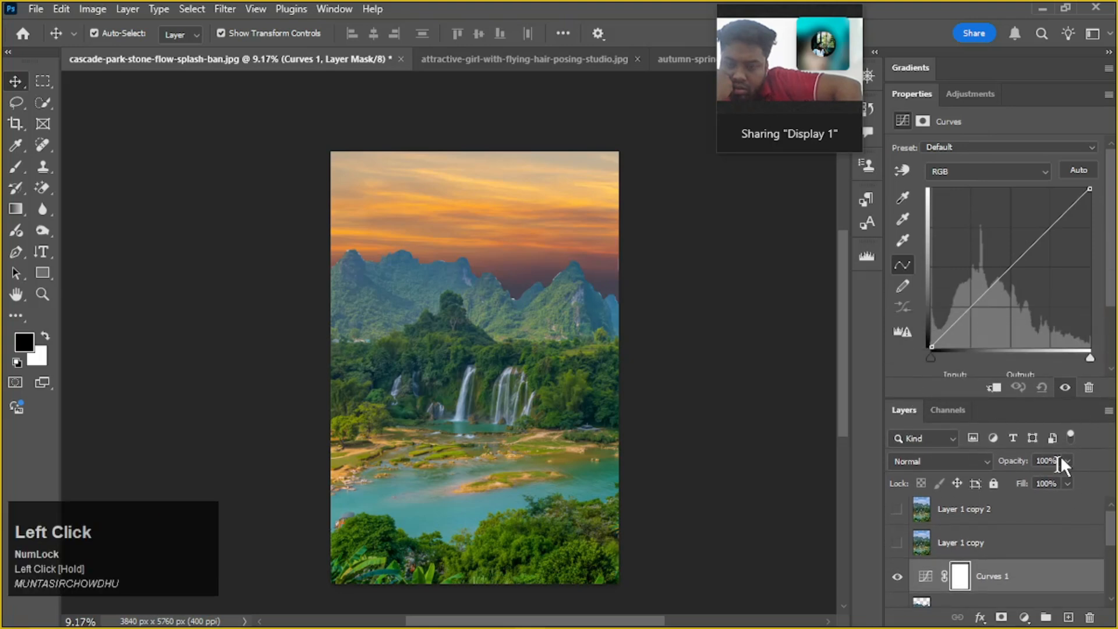
Darken the whole image by pulling the middle of the adjustment layer's RGB curve down
left_click_drag(1011, 267, 1036, 273)
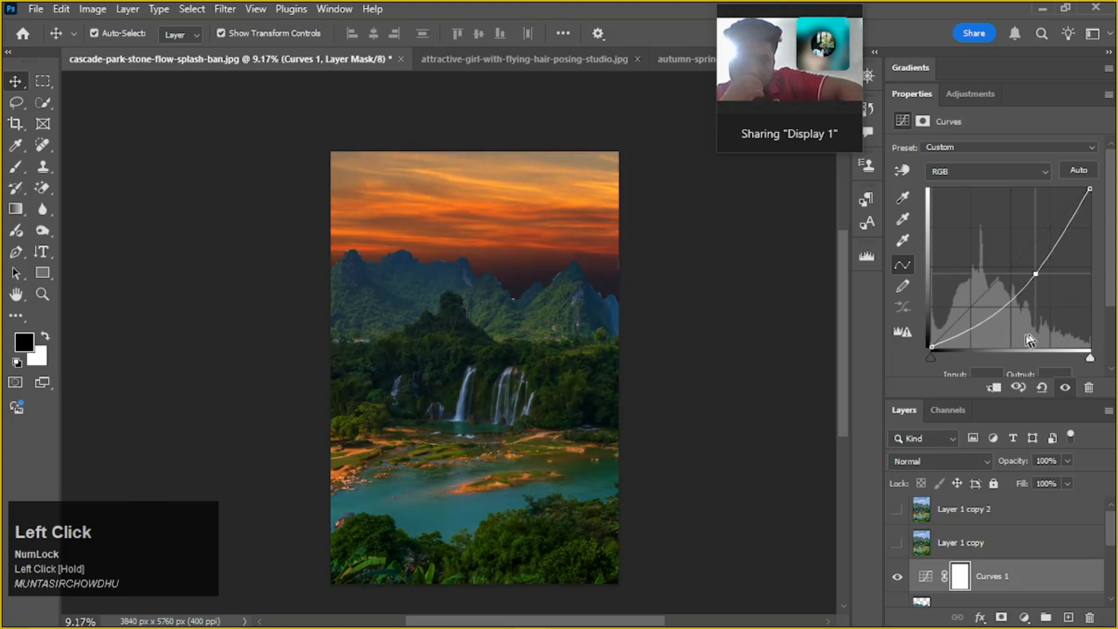
scroll(1028, 340, "down", 1)
left_click(900, 352)
scroll(964, 429, "down", 2)
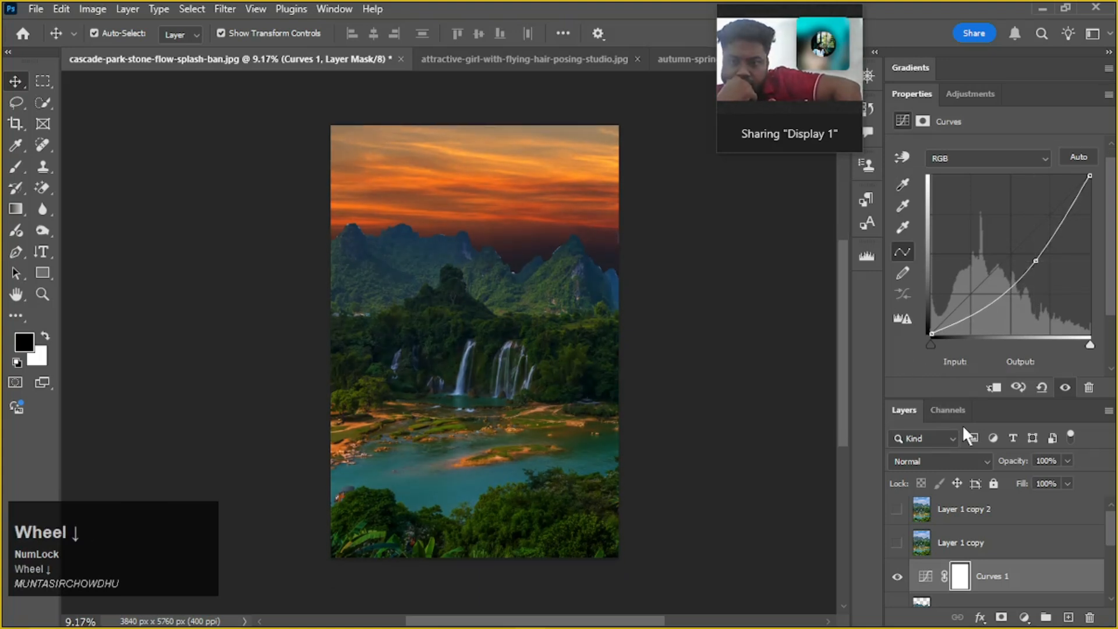
scroll(962, 424, "down", 2)
Switch to Layer 1 copy, reselect the Curves 1 adjustment layer, and bring its RGB curve back to a nearly straight diagonal
left_click(1025, 542)
scroll(1026, 537, "down", 2)
scroll(1022, 539, "down", 1)
scroll(1013, 562, "up", 3)
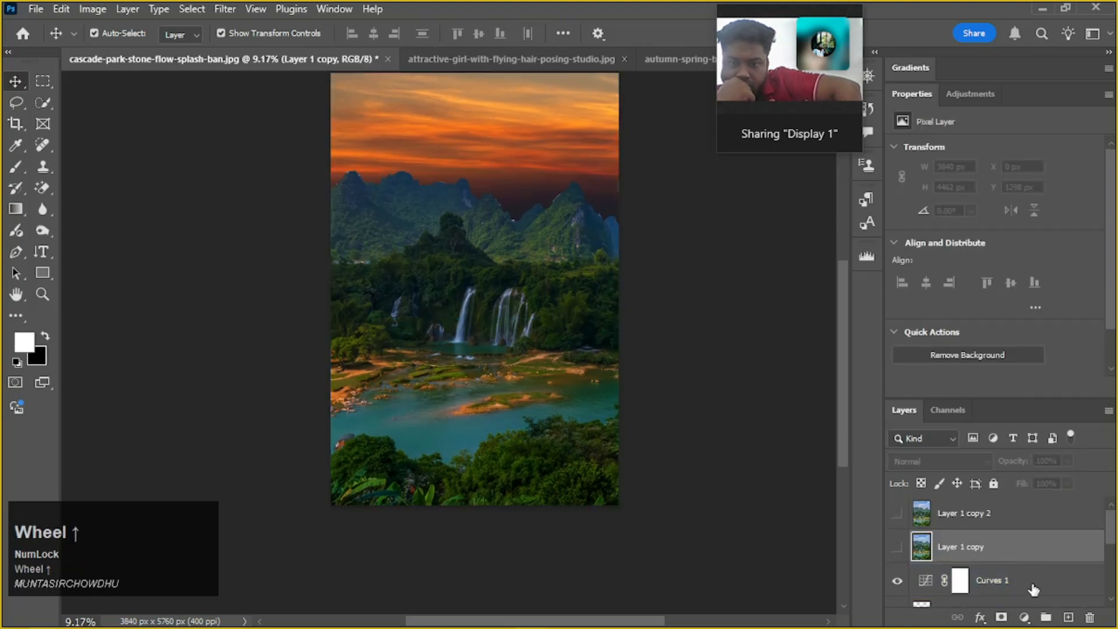
left_click(1045, 583)
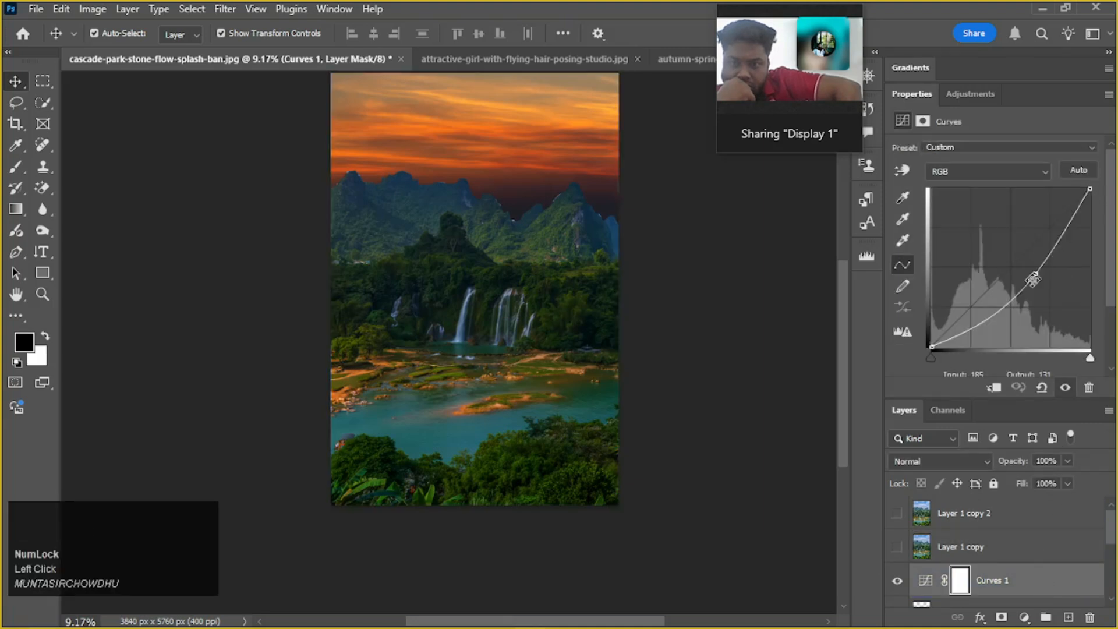
left_click_drag(1038, 279, 1016, 266)
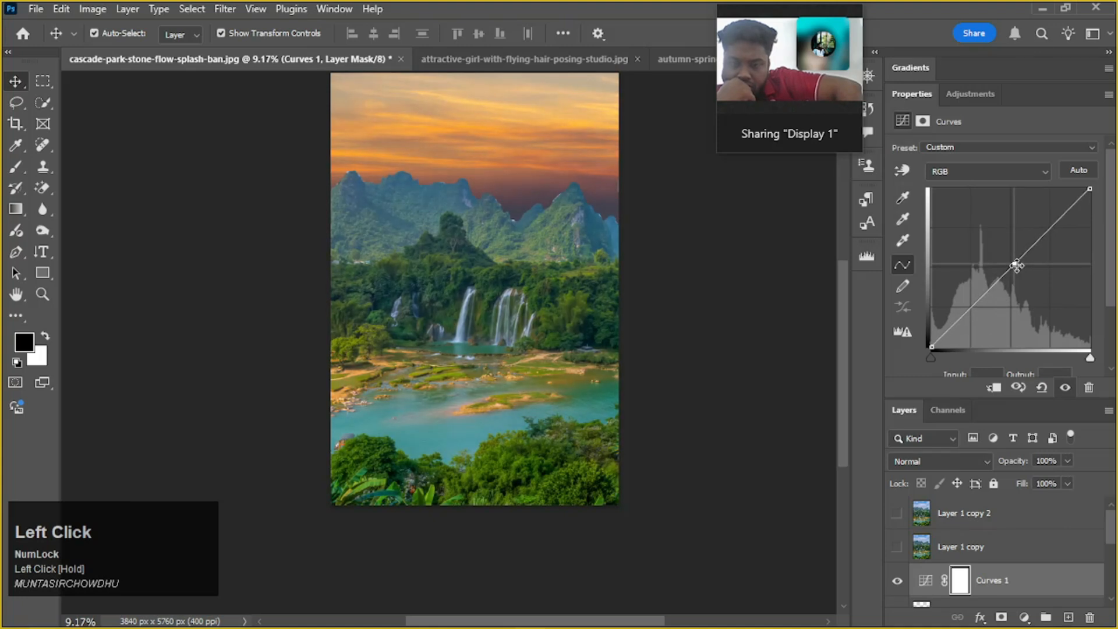
scroll(1026, 260, "down", 1)
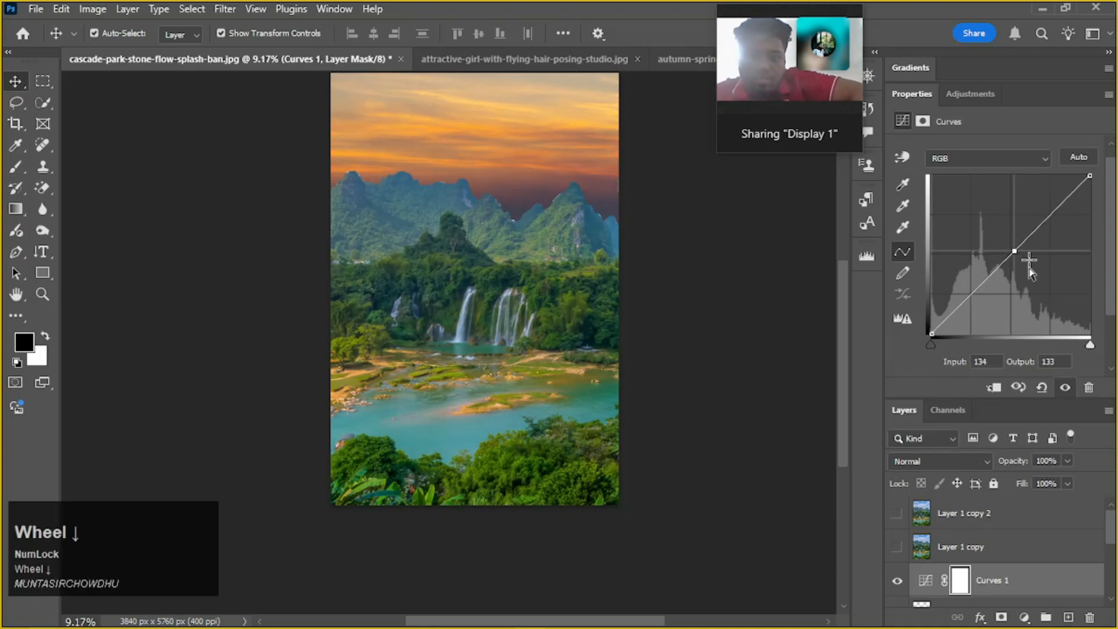
Darken the image again by moving the Curves 1 RGB point to input 155, output 109
left_click(1018, 254)
left_click_drag(1018, 254, 1028, 266)
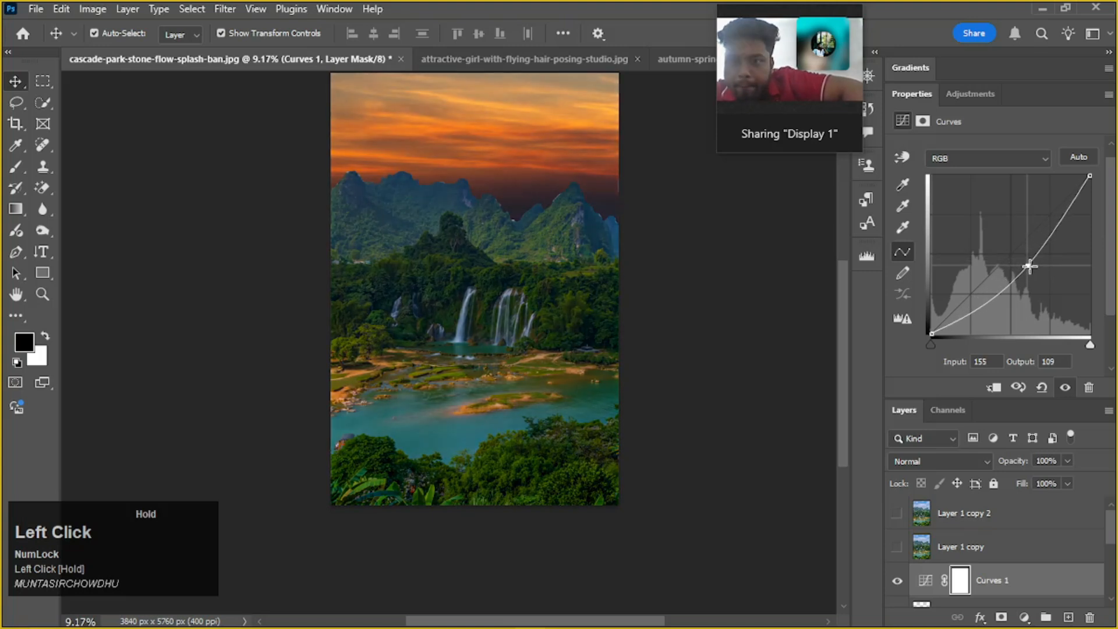
scroll(752, 400, "down", 1)
scroll(752, 401, "up", 1)
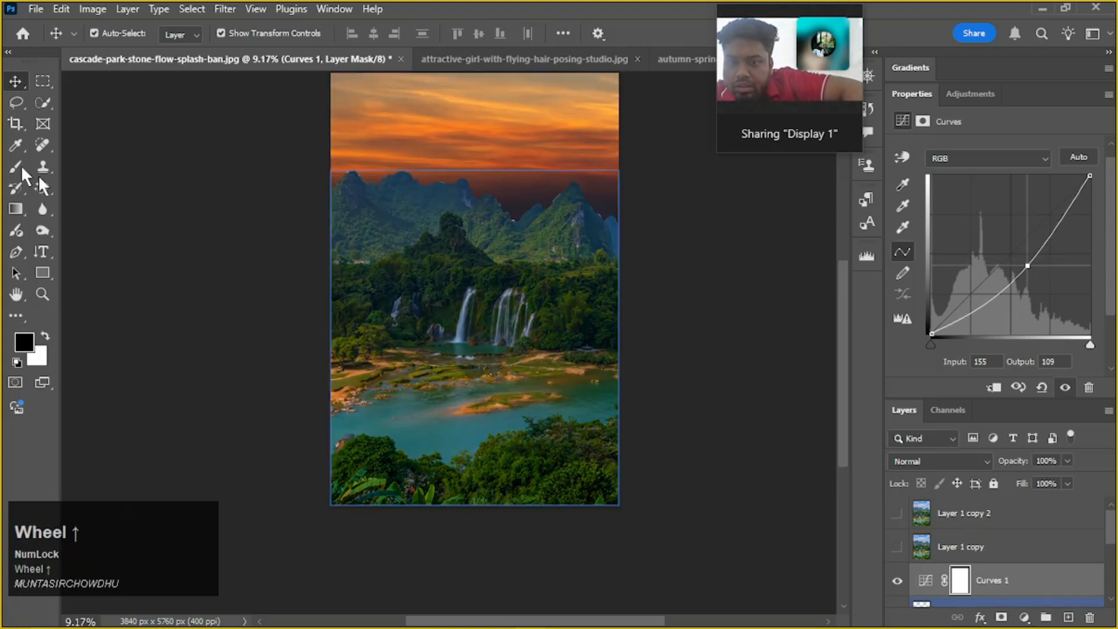
Activate the Lasso Tool and select Layer 1 copy in the layer stack
left_click(18, 103)
left_click_drag(18, 103, 18, 105)
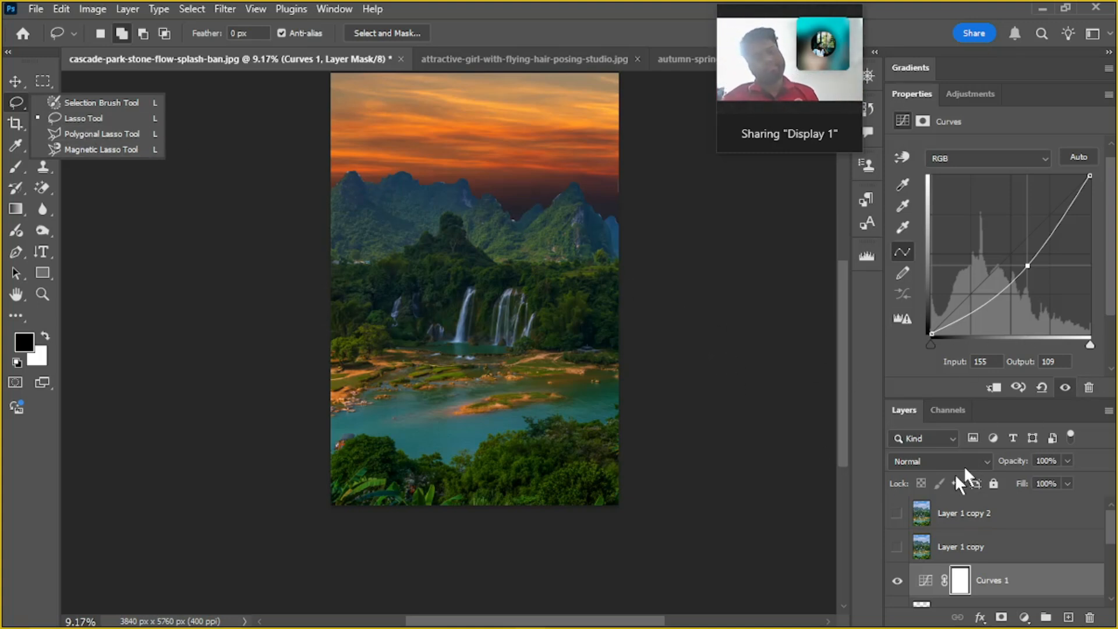
left_click(935, 546)
scroll(879, 554, "down", 1)
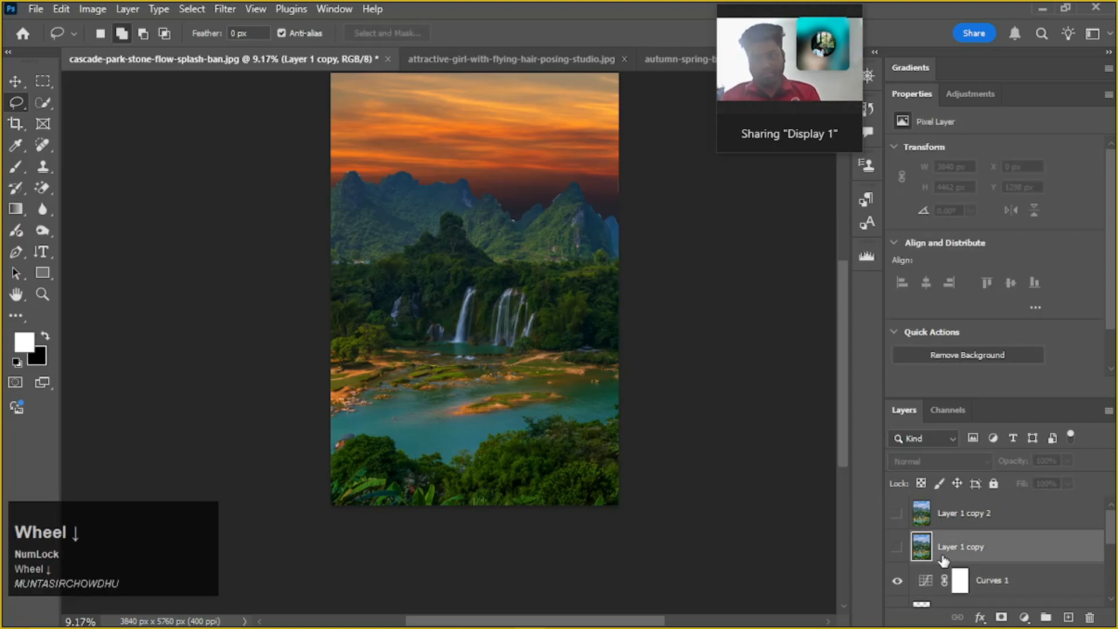
Hide the Curves 1 adjustment layer and switch to the Polygonal Lasso Tool
left_click(897, 581)
scroll(900, 586, "down", 2)
scroll(897, 576, "up", 1)
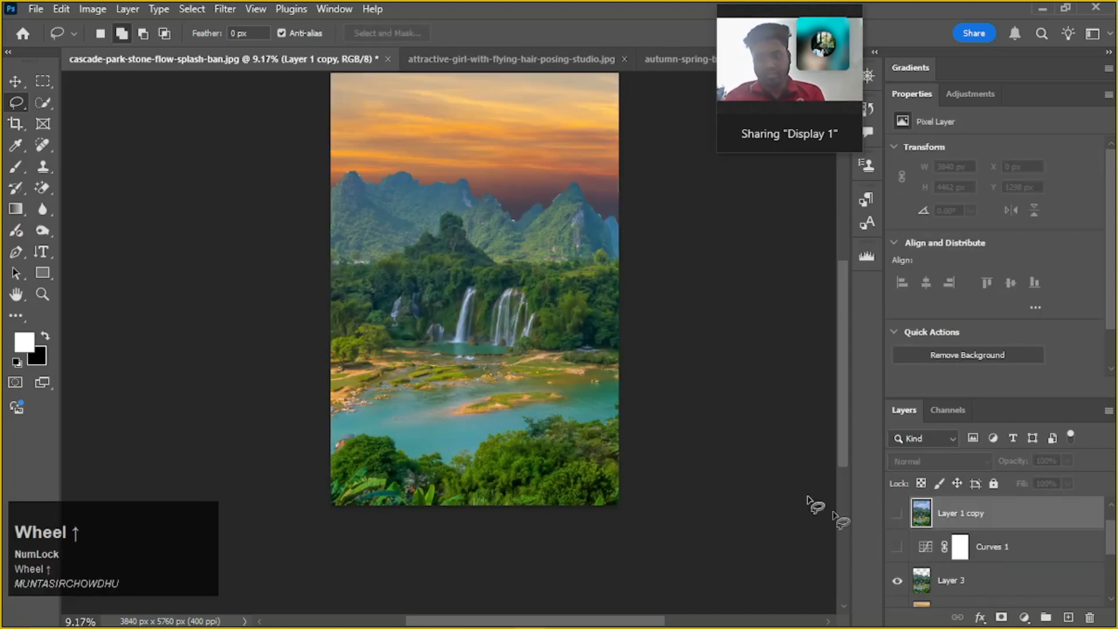
left_click(17, 103)
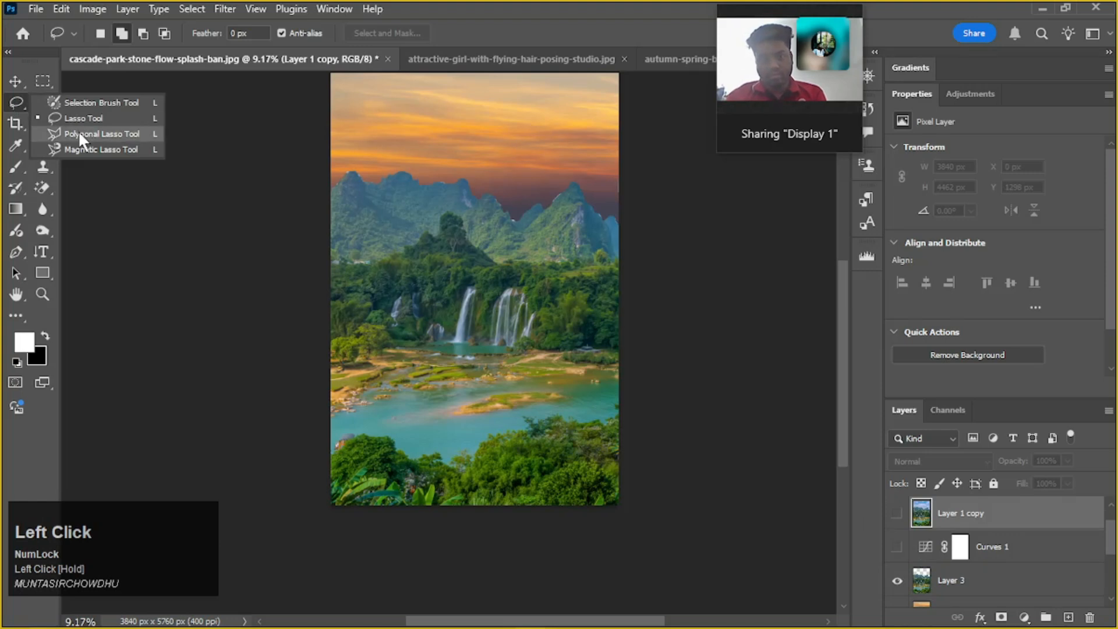
left_click(82, 137)
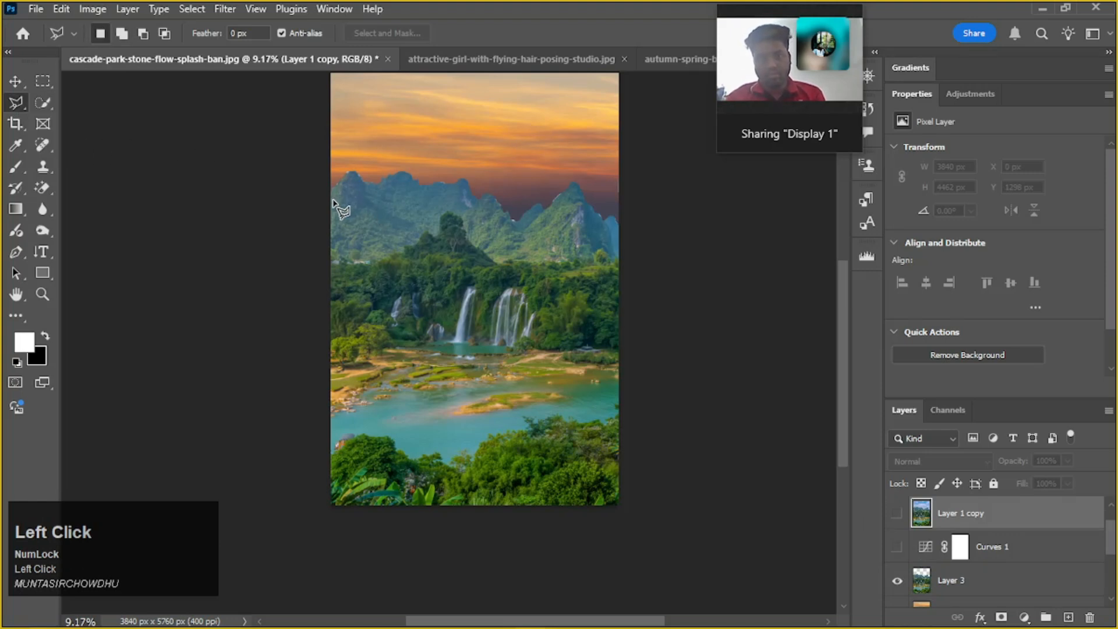
left_click(344, 180)
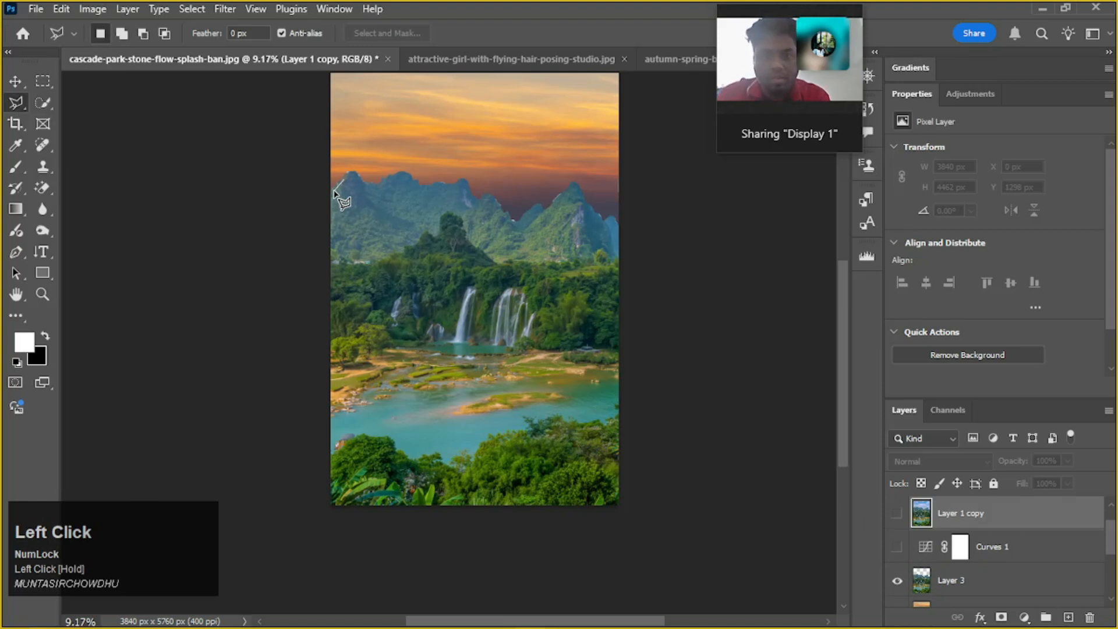
scroll(336, 190, "up", 4)
key("space")
left_click_drag(341, 162, 341, 316)
key("ctrl+z")
key("ctrl+z")
key("ctrl+z")
Enlarge the layer list, select Layer 3, and hide both Layer 3 and the sunset background layer
scroll(279, 282, "up", 1)
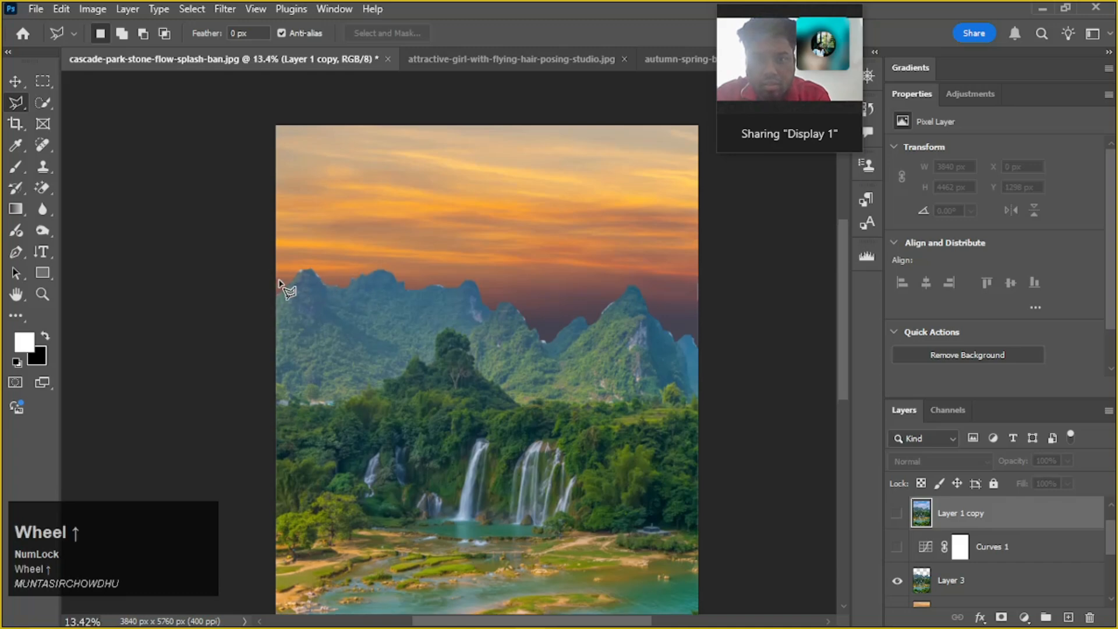
scroll(280, 285, "up", 4, "alt")
key("space")
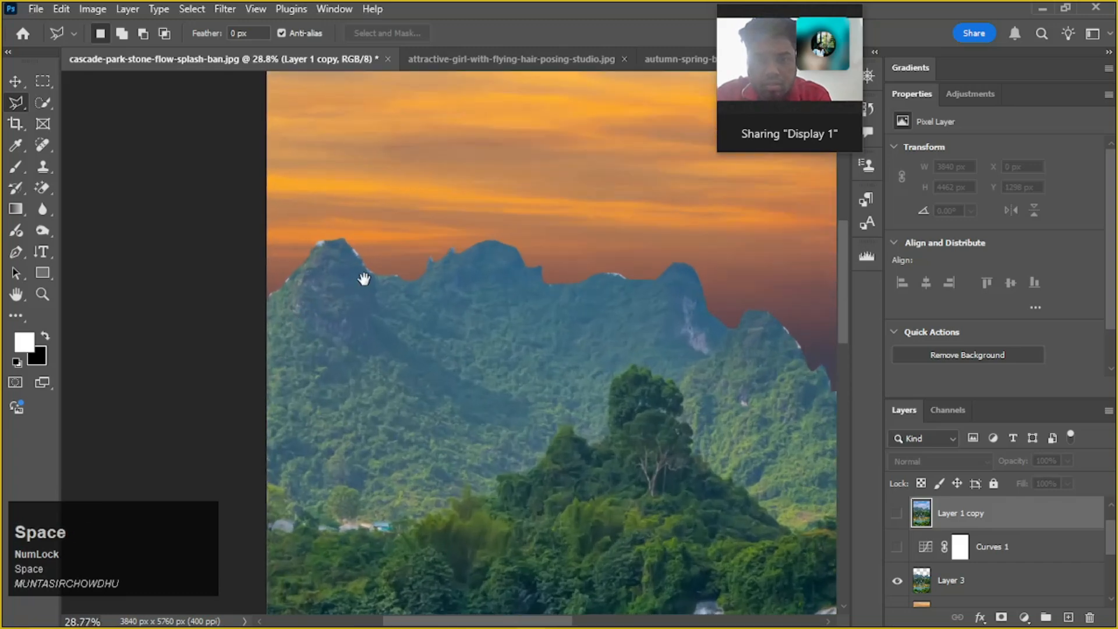
left_click_drag(365, 279, 339, 278)
scroll(897, 520, "down", 1)
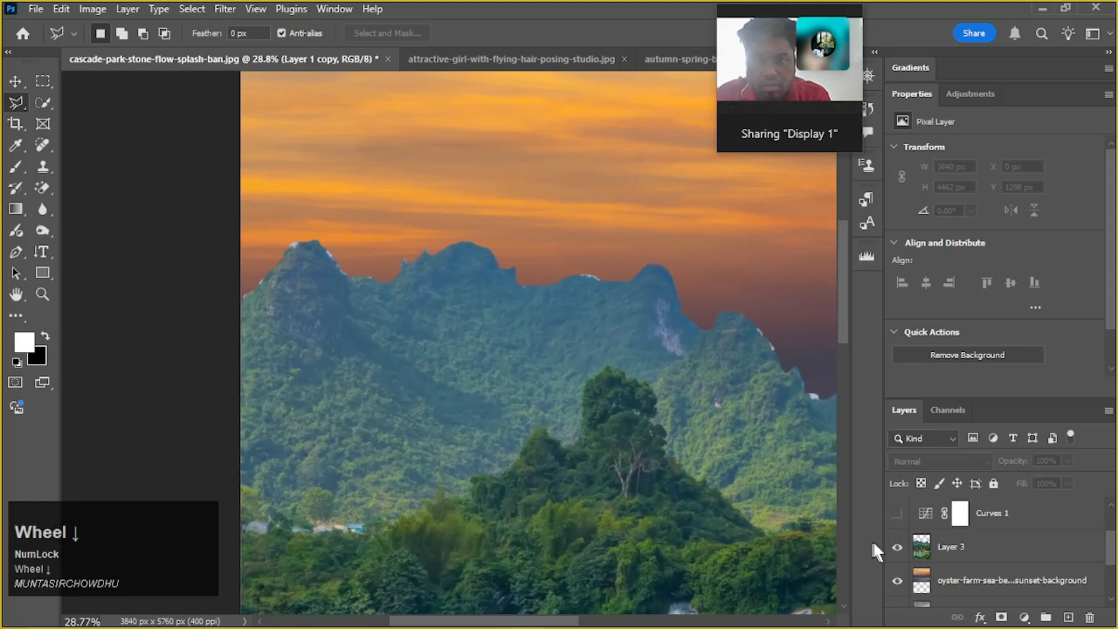
scroll(876, 541, "down", 1)
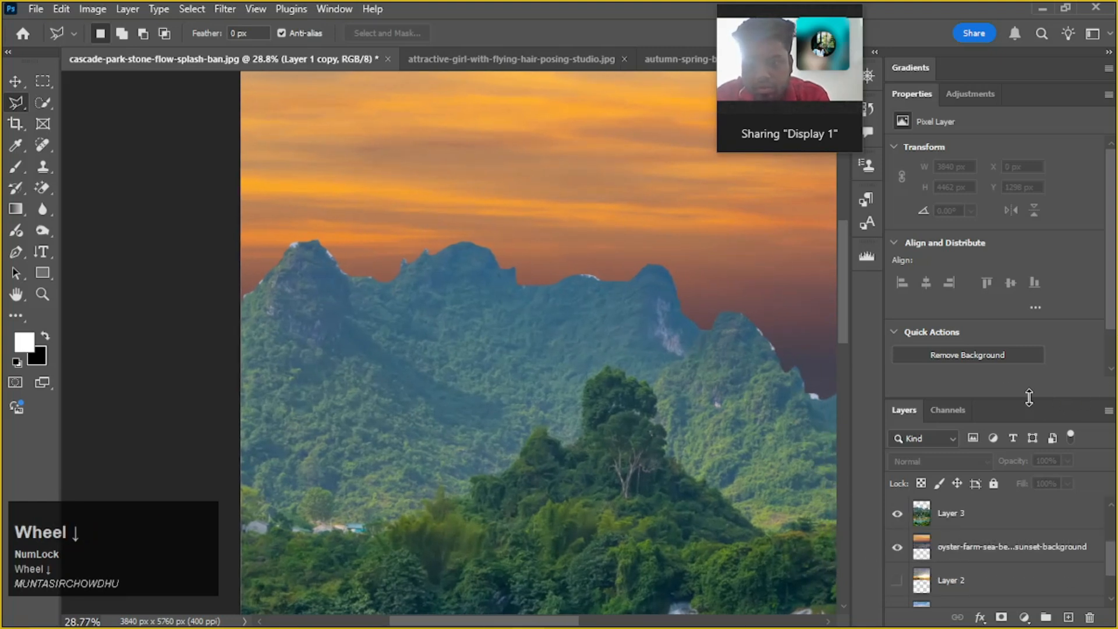
left_click_drag(1029, 398, 1013, 219)
scroll(985, 542, "up", 1)
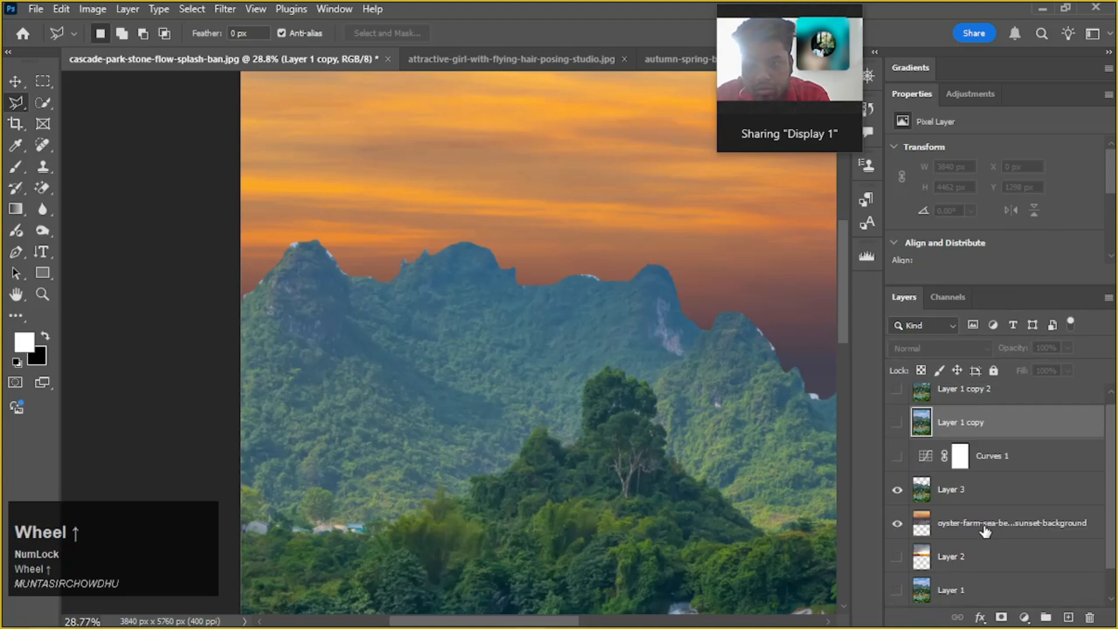
left_click(977, 495)
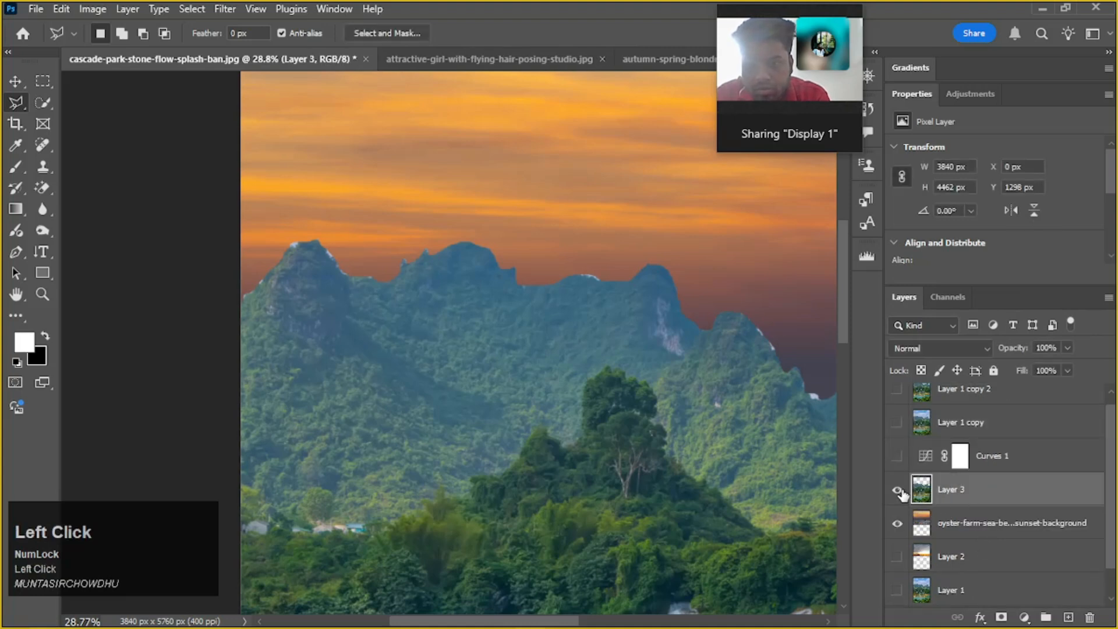
left_click(898, 490)
left_click(898, 523)
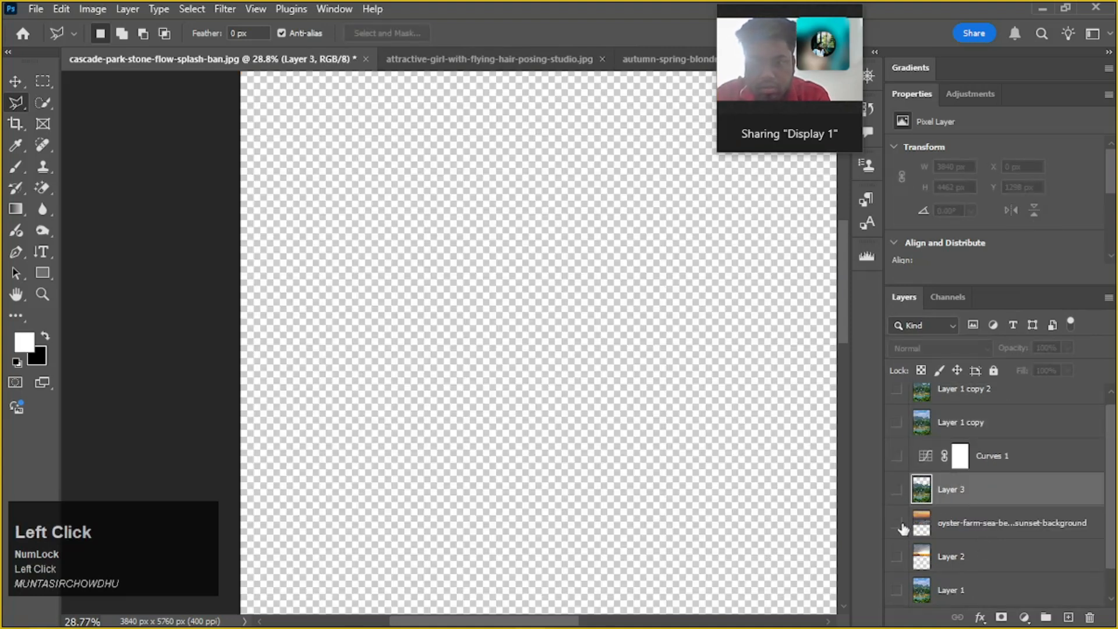
Select Layer 1 copy and make it visible, keeping the Polygonal Lasso Tool active
scroll(958, 554, "down", 1)
scroll(958, 554, "up", 2)
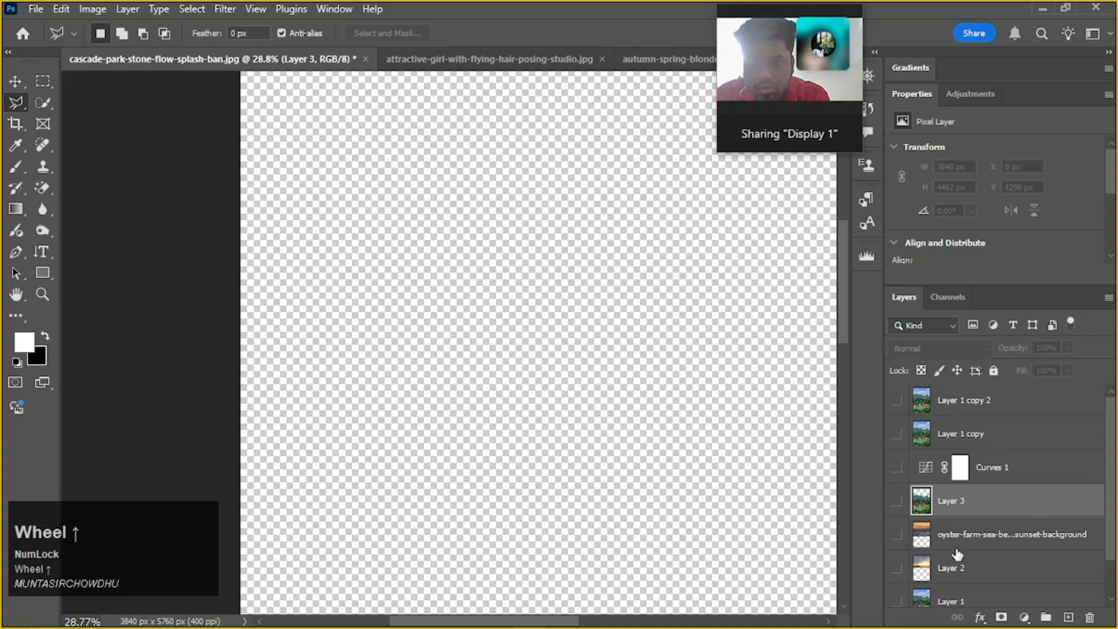
left_click(1016, 431)
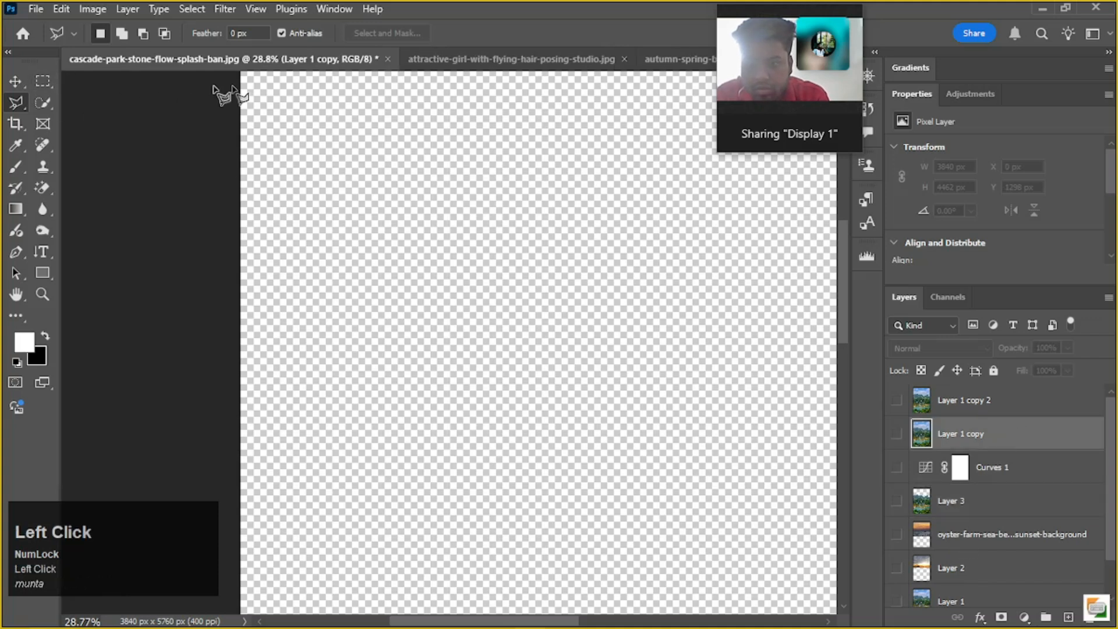
left_click(22, 98)
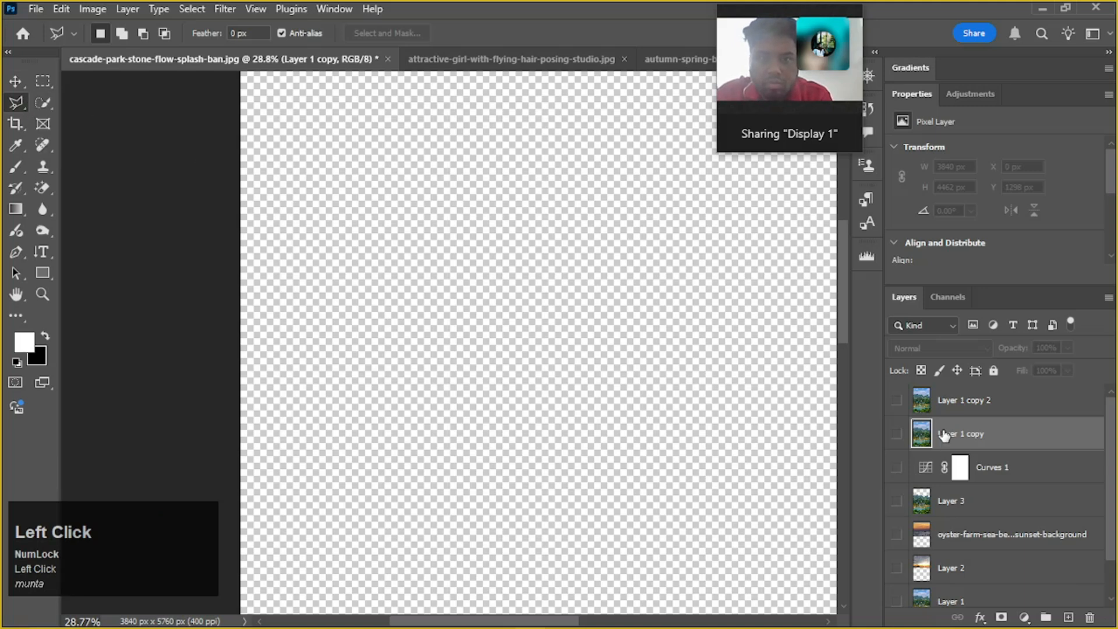
left_click(897, 434)
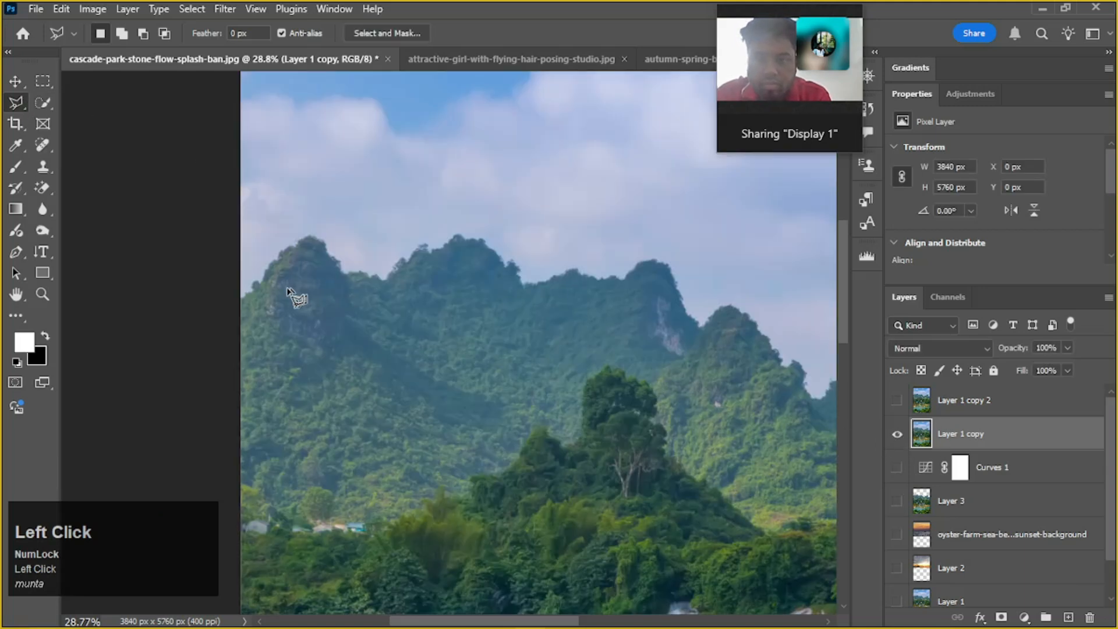
Trace a polygonal lasso outline roughly along the mountain ridge from the photo's left edge to just beyond its right edge
left_click(243, 301)
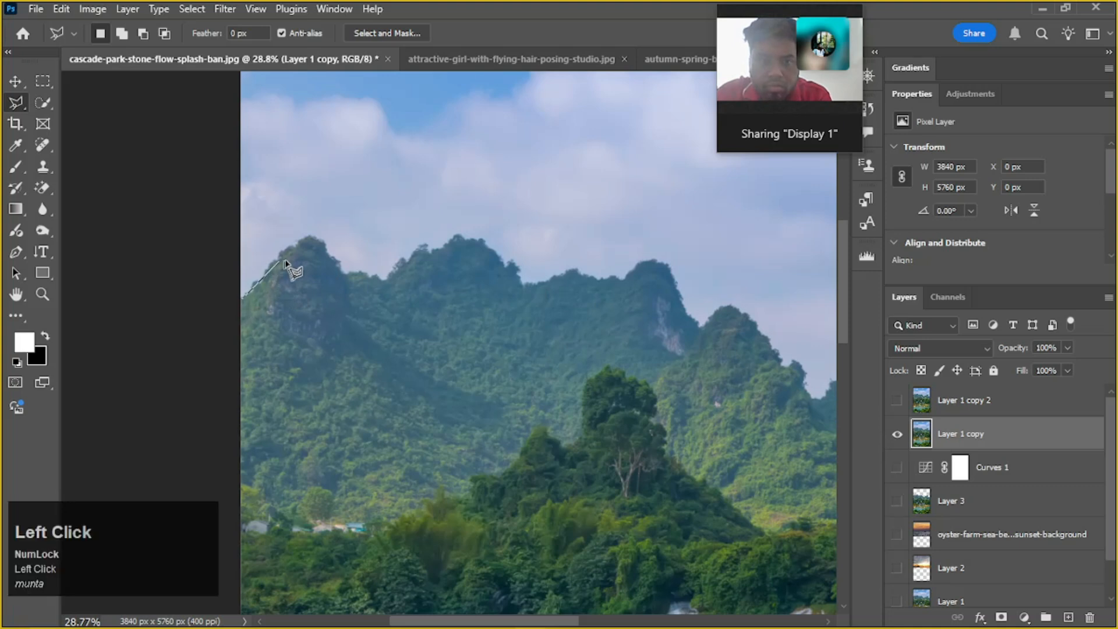
left_click(306, 242)
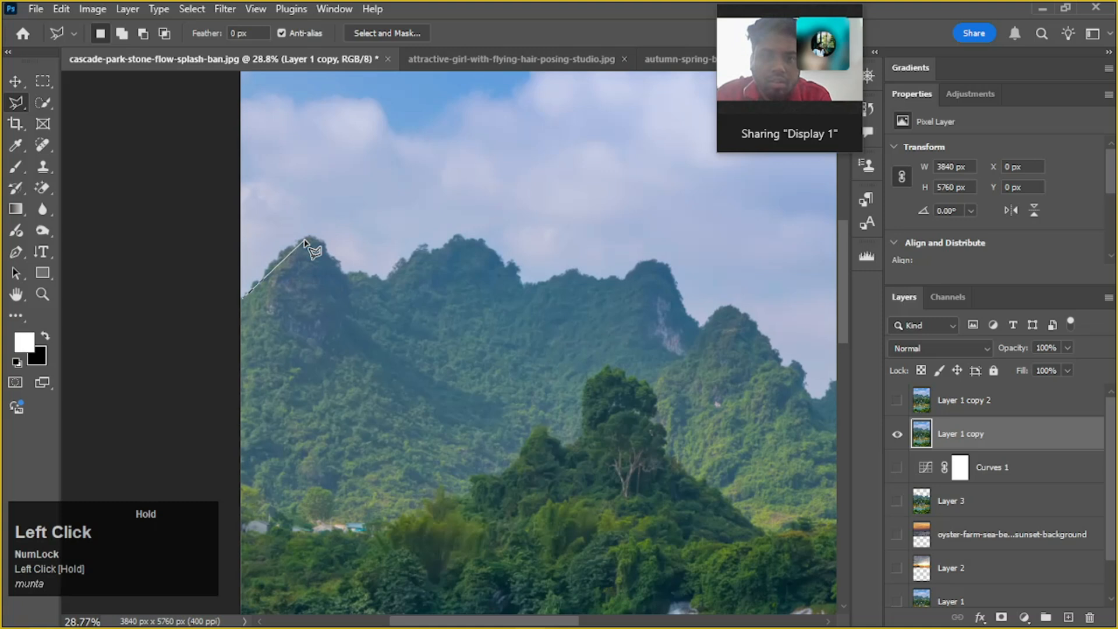
left_click(342, 272)
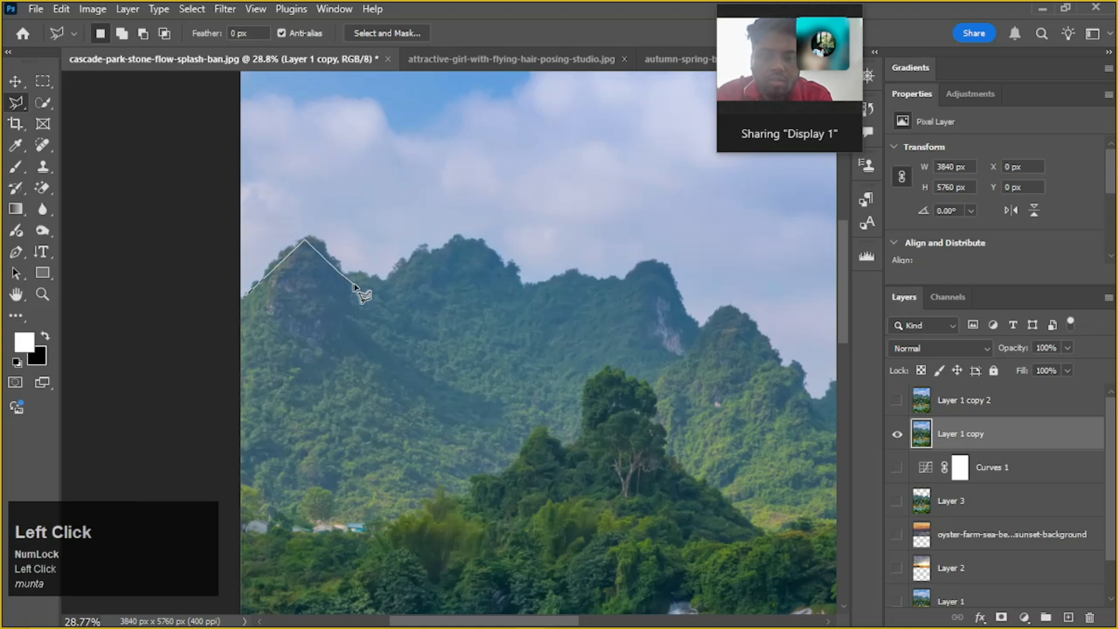
left_click(388, 284)
left_click(401, 261)
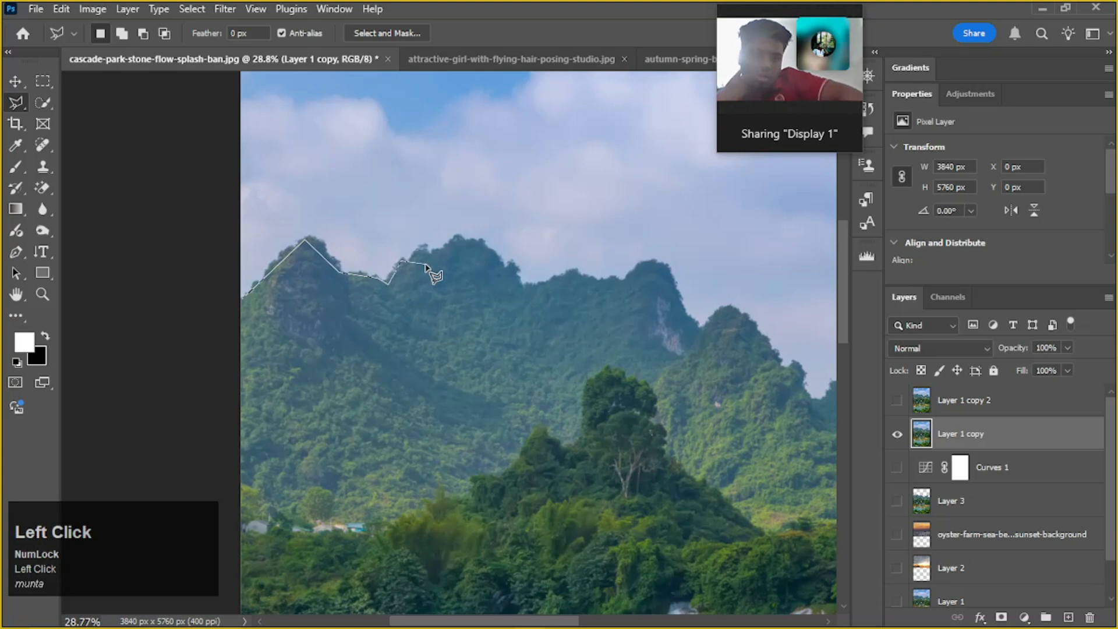
left_click(483, 248)
scroll(489, 279, "down", 2, "alt")
left_click(486, 311)
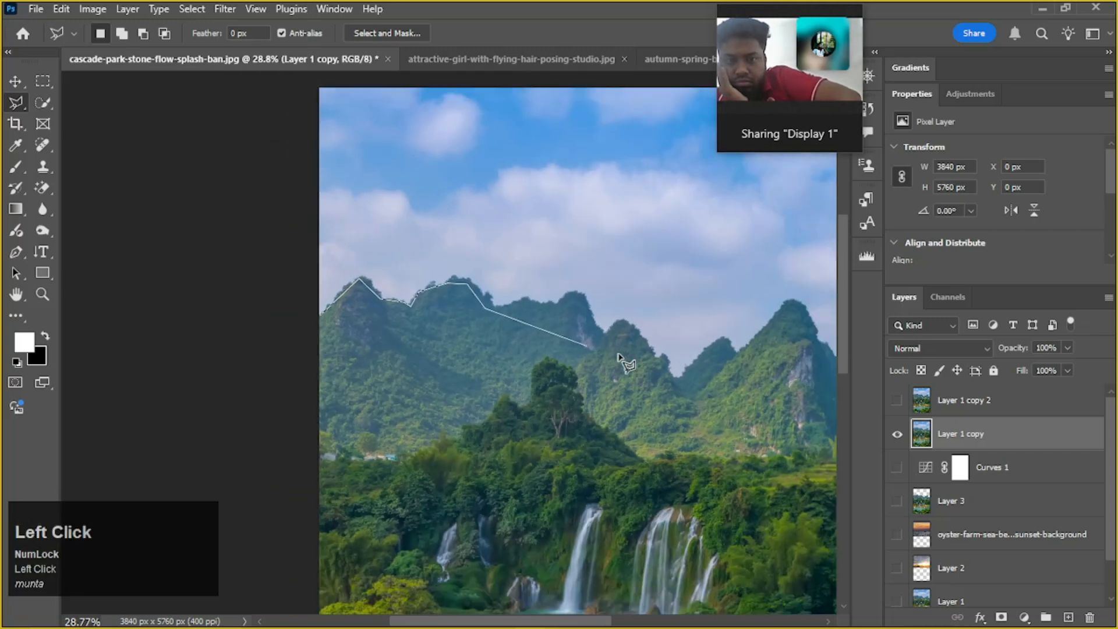
scroll(743, 407, "down", 2, "alt")
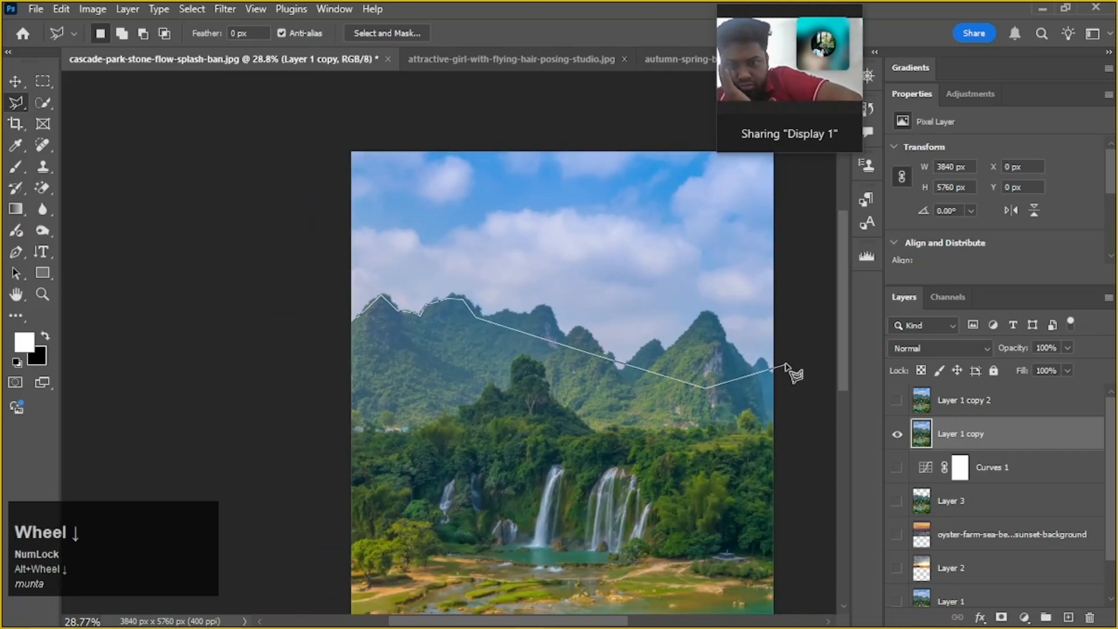
left_click(792, 365)
Continue the lasso outline outside the canvas around the sky and close it at the ridge's starting point to select the sky
scroll(791, 207, "up", 1)
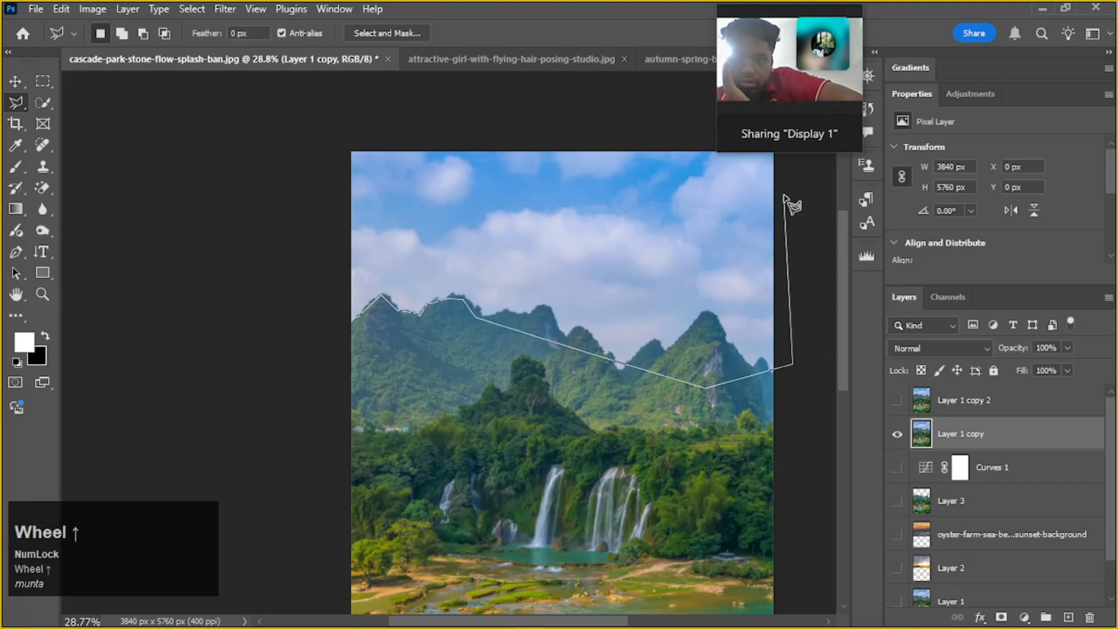
left_click(781, 318)
key("space")
left_click(790, 168)
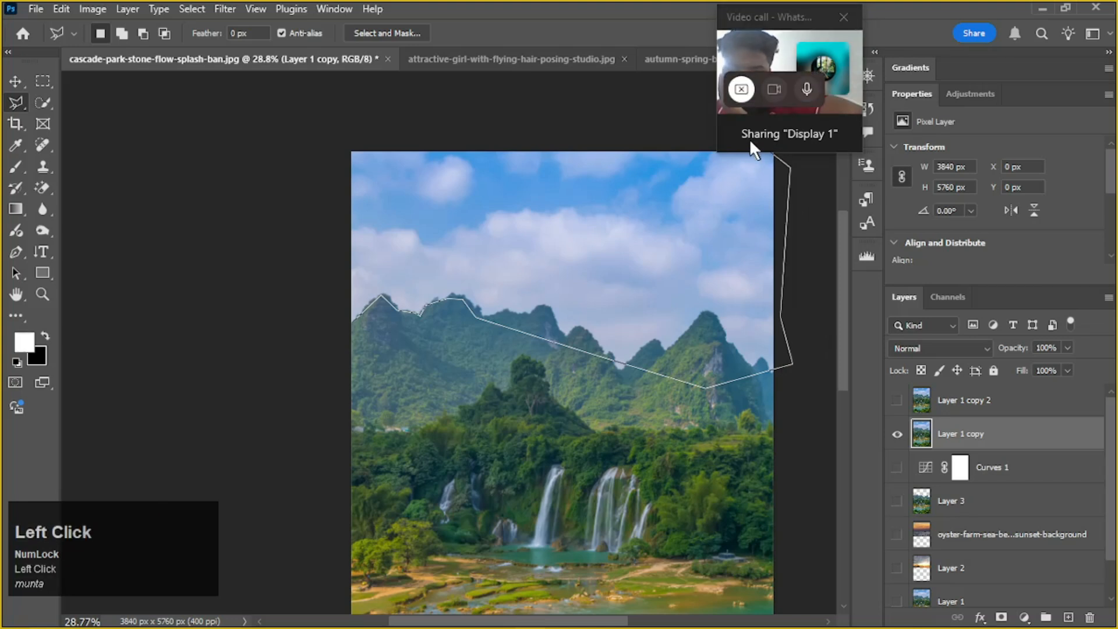
left_click(677, 133)
left_click(420, 113)
left_click(282, 128)
left_click(278, 265)
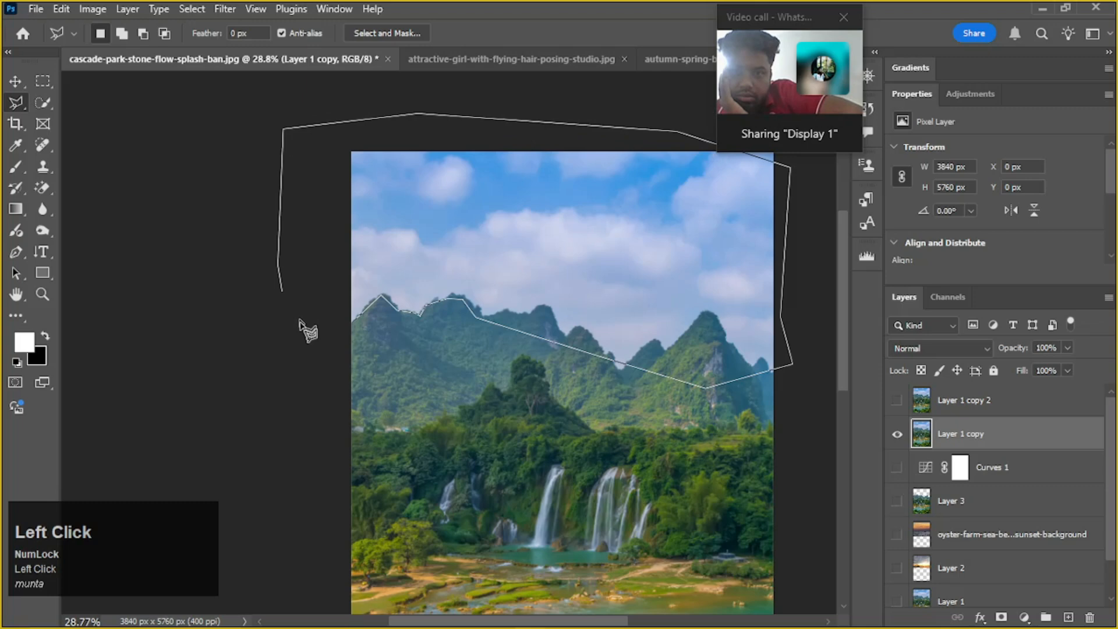
scroll(354, 326, "up", 5)
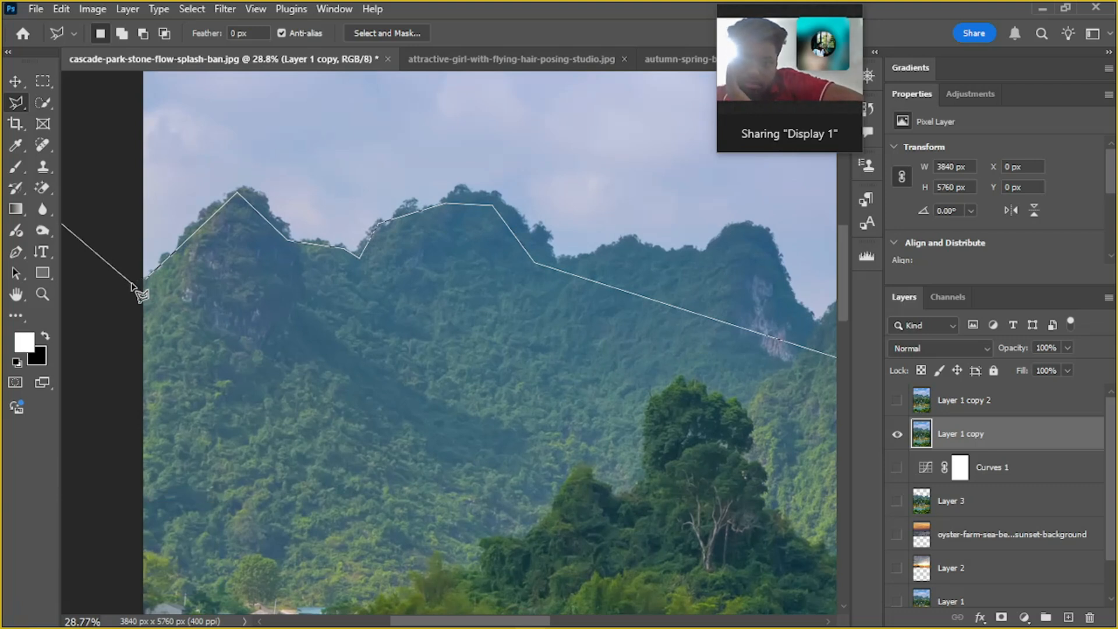
left_click(146, 279)
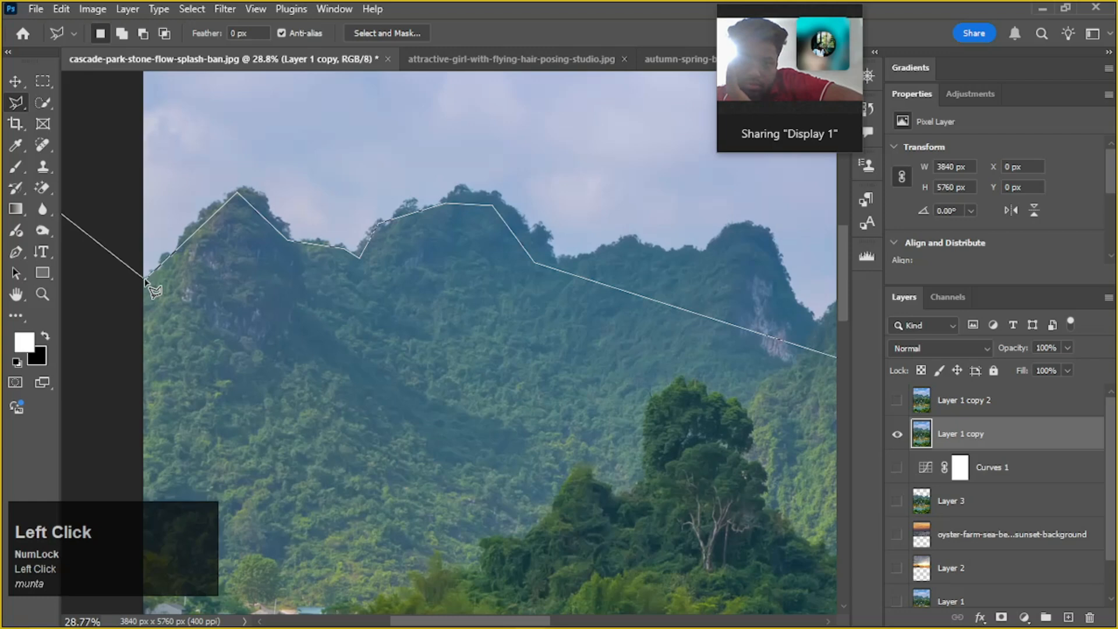
scroll(212, 291, "down", 1)
scroll(213, 295, "down", 5)
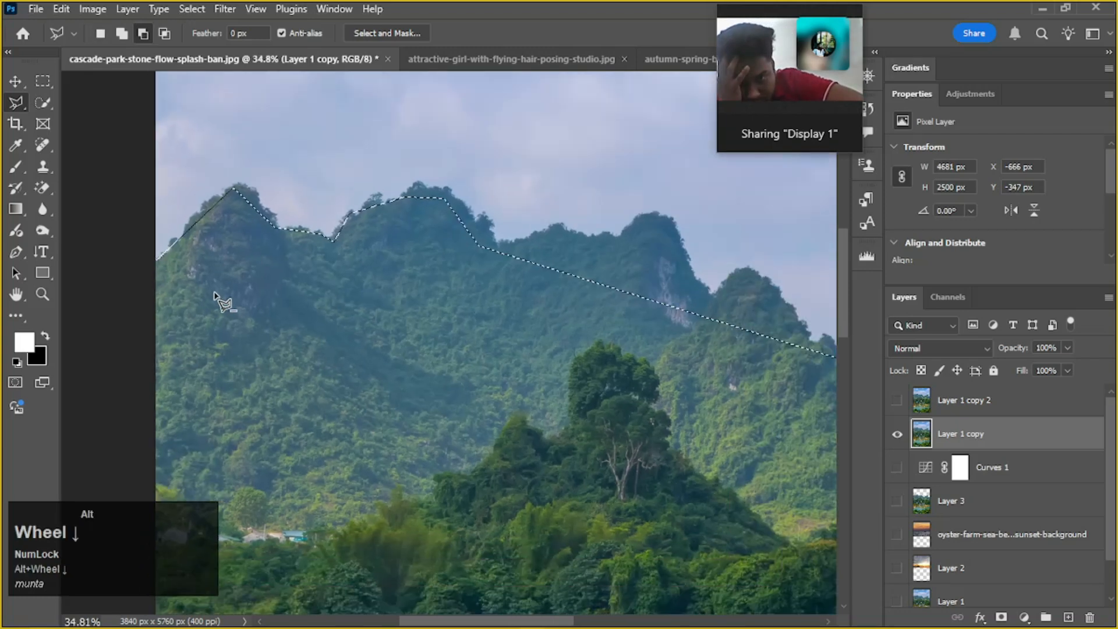
scroll(218, 300, "up", 3)
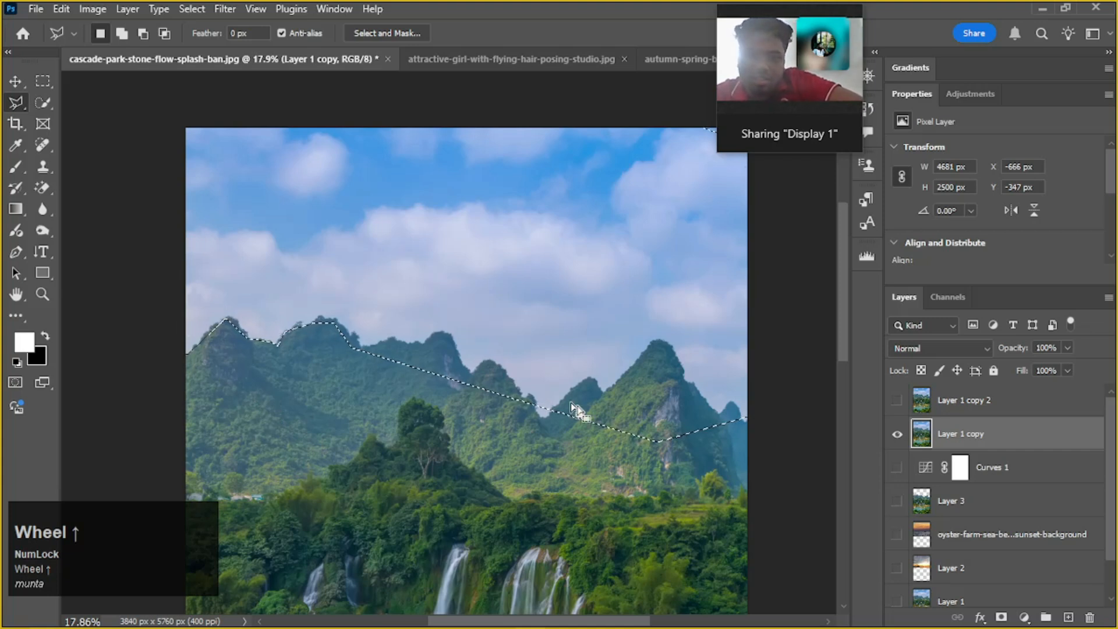
scroll(757, 335, "up", 2)
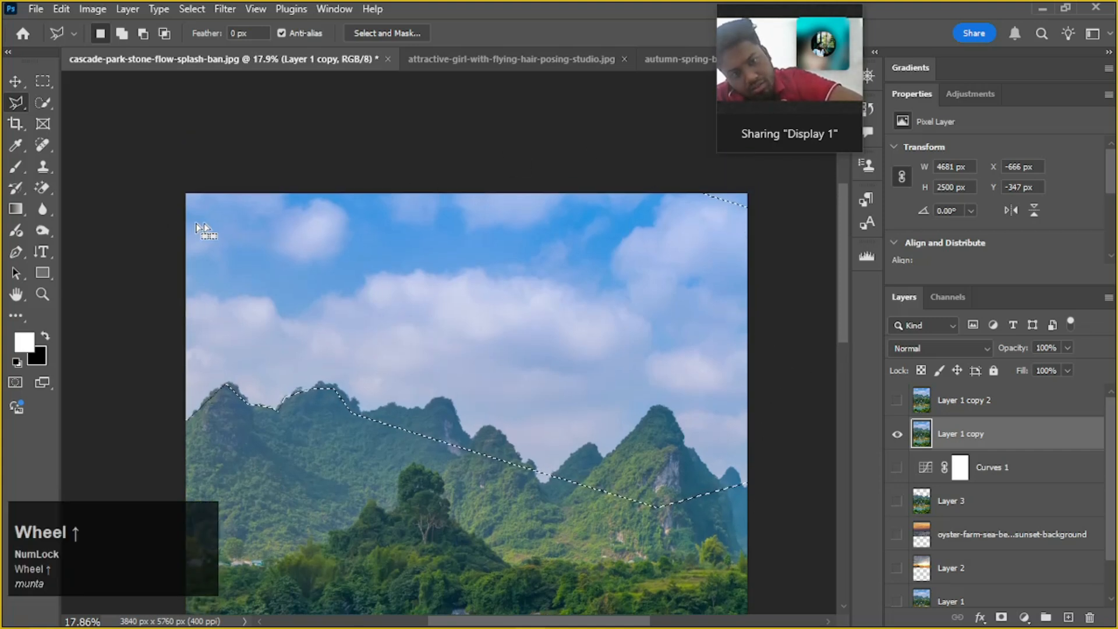
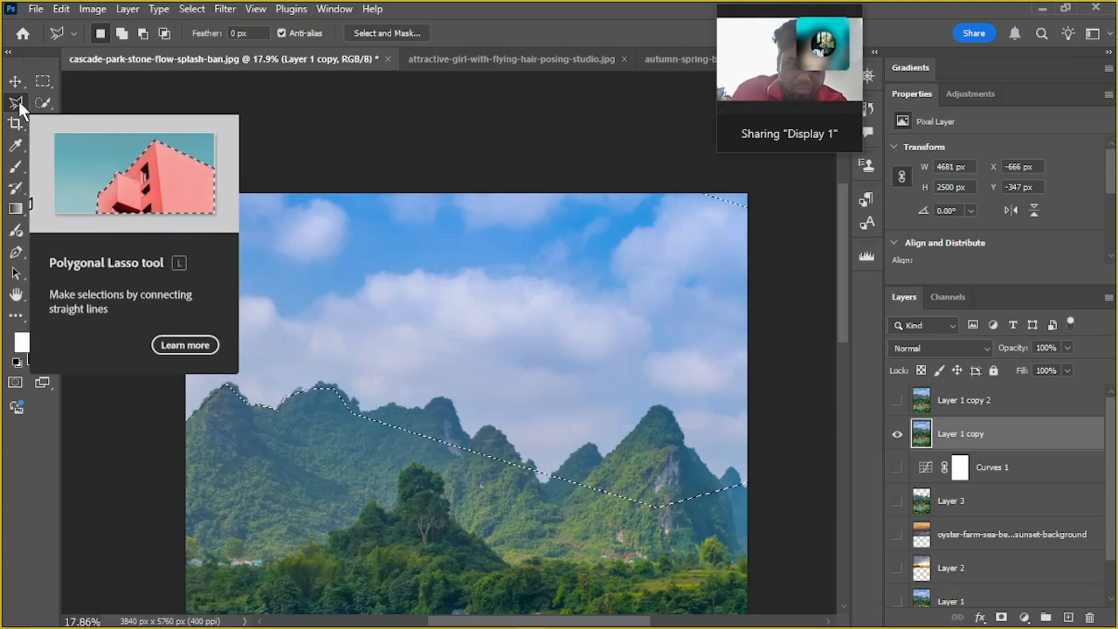
Undo the polygonal lasso selection of the sky, keeping Layer 1 copy selected and visible
left_click(19, 100)
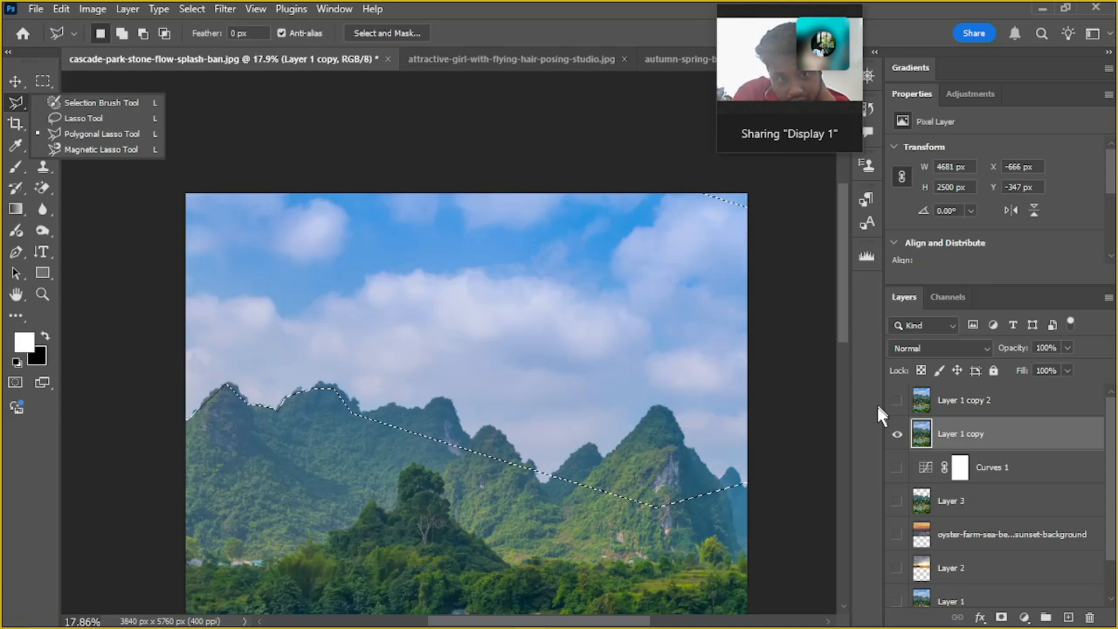
left_click(899, 438)
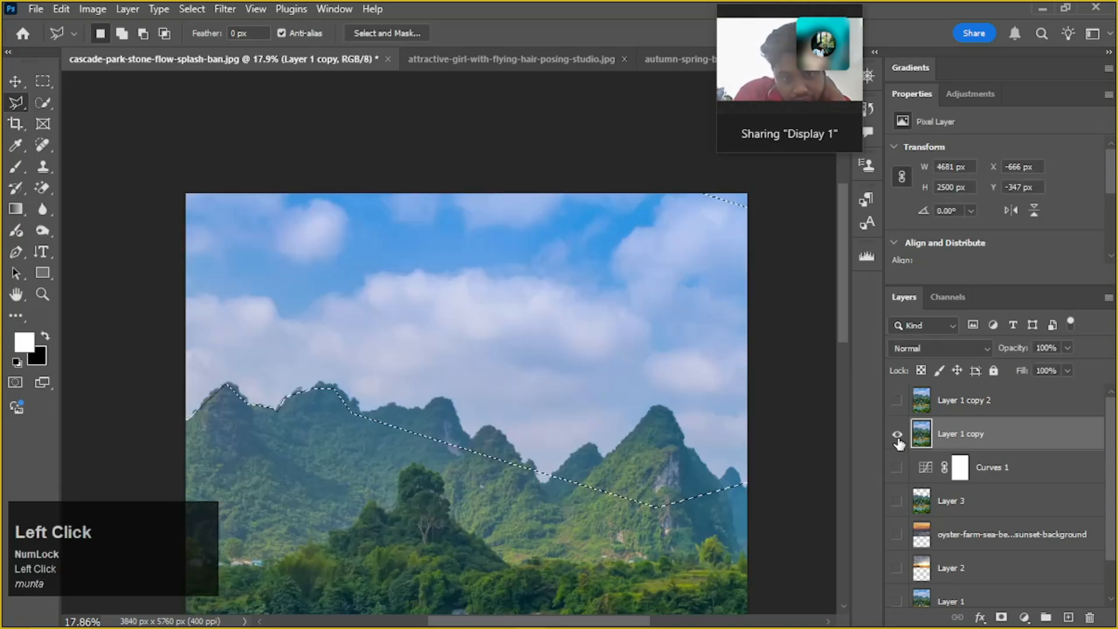
left_click(898, 436)
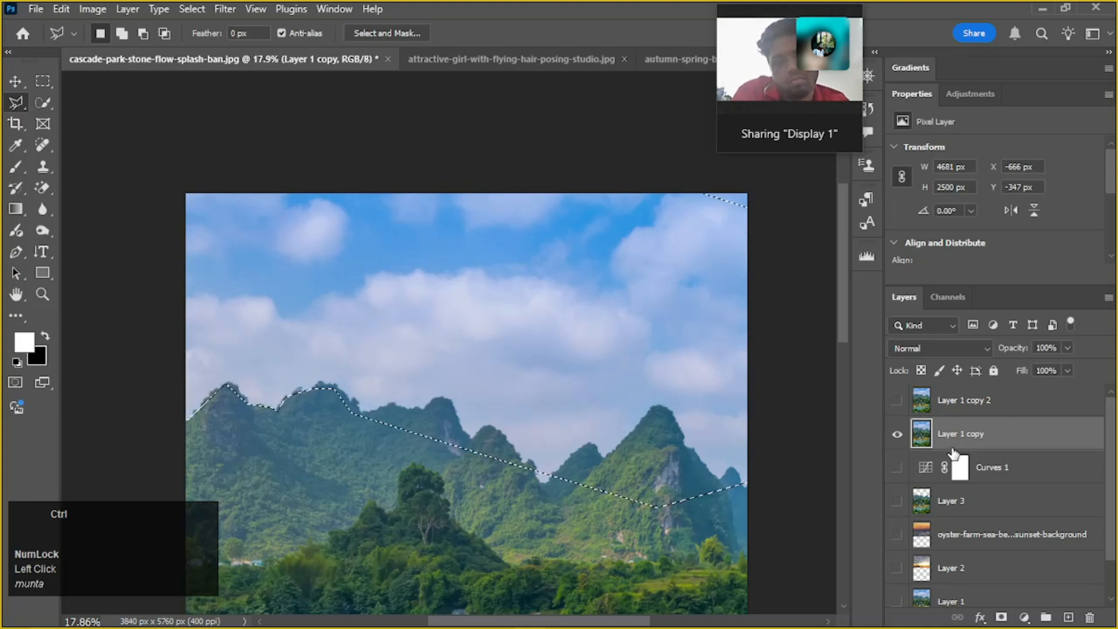
key("ctrl+z")
key("ctrl+z")
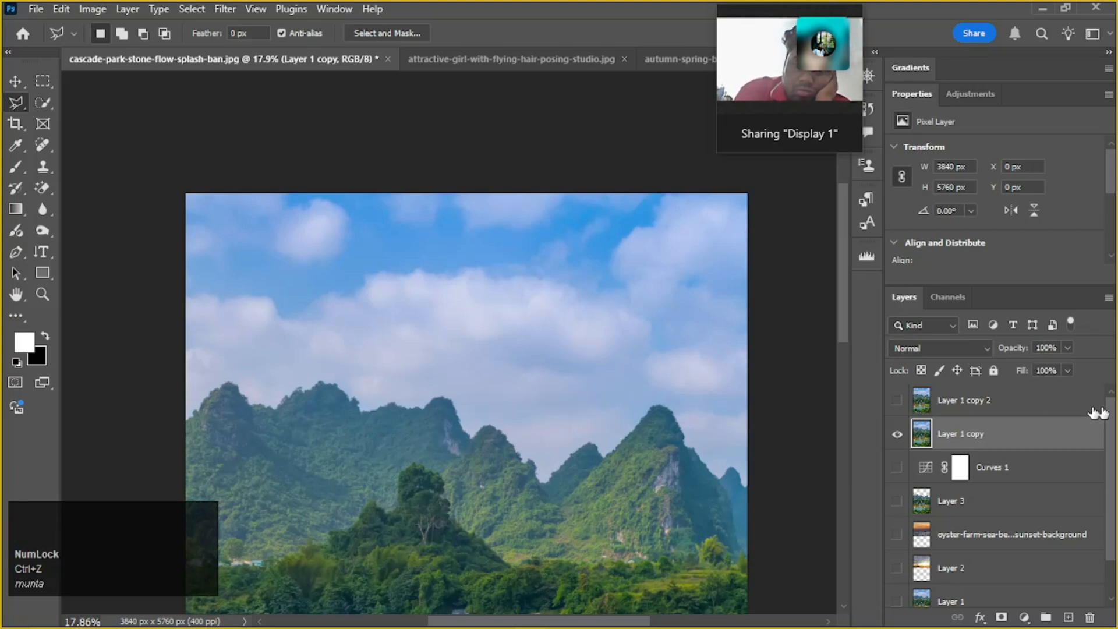
scroll(1098, 413, "up", 1)
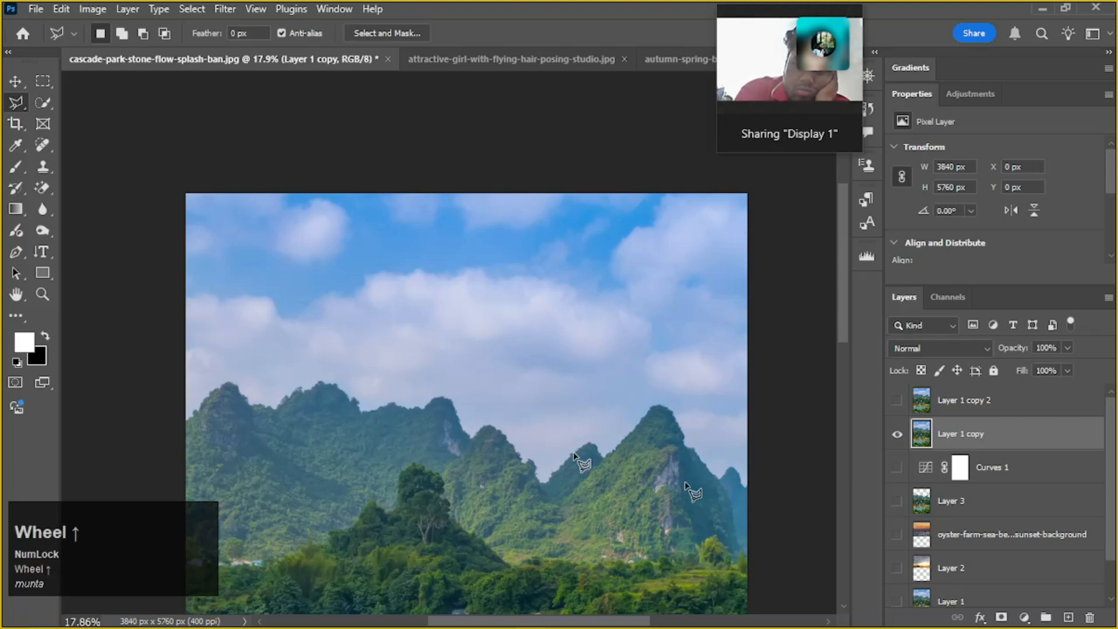
Draw a freehand selection with the Lasso Tool around the leftmost mountain peak and its slope
left_click(16, 104)
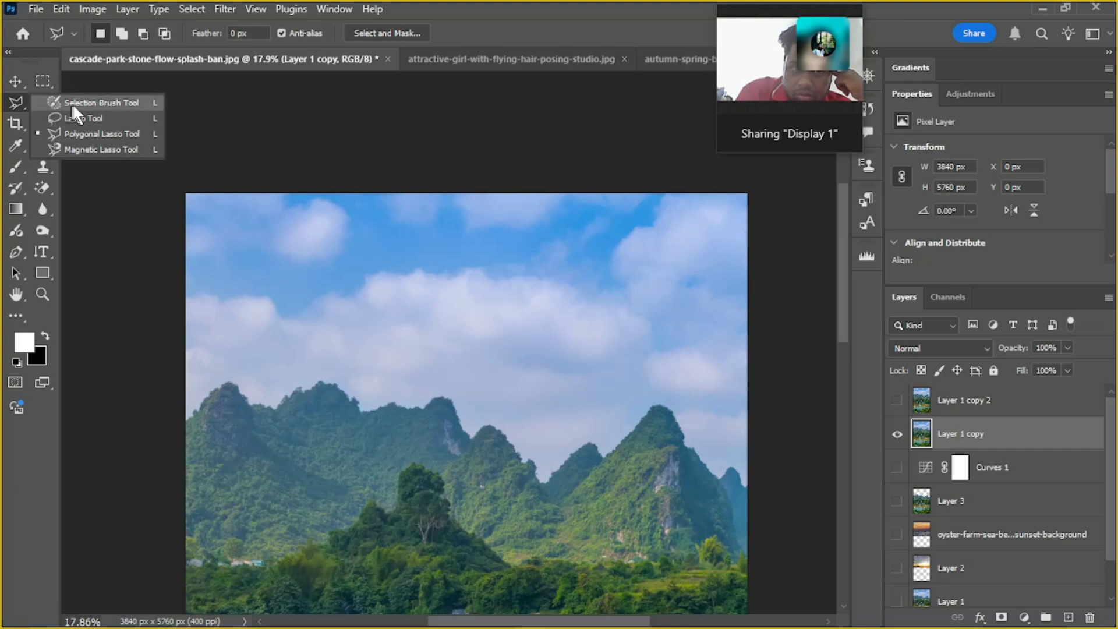
left_click(89, 117)
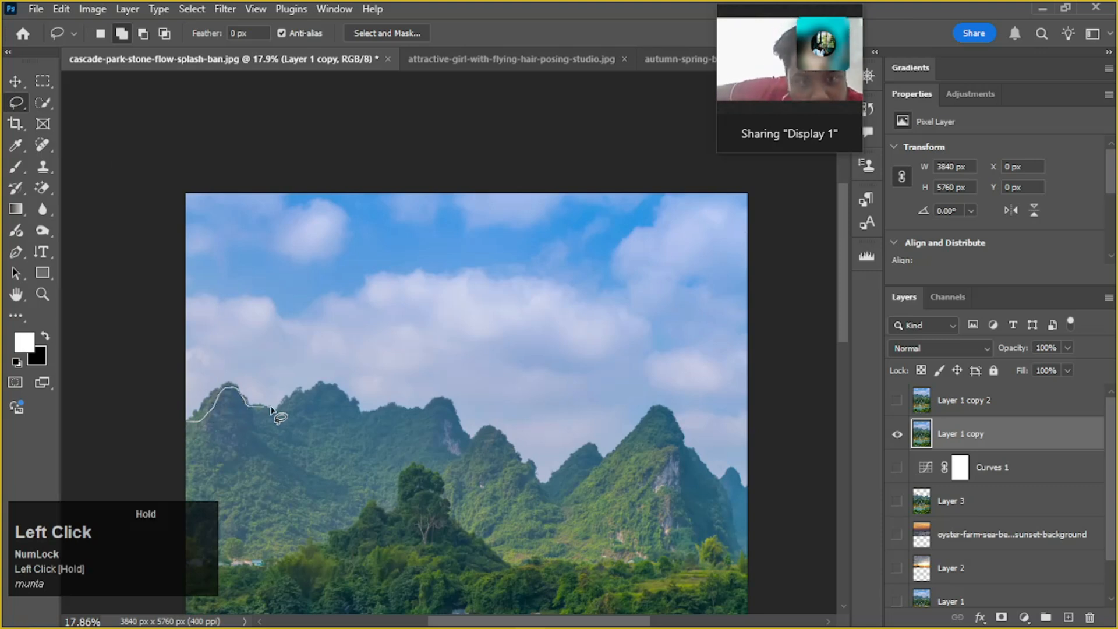
left_click_drag(192, 425, 191, 424)
Switch to the Selection Brush Tool and subtract a round spot from the selection on the leftmost peak's left slope
scroll(268, 425, "up", 2, "alt")
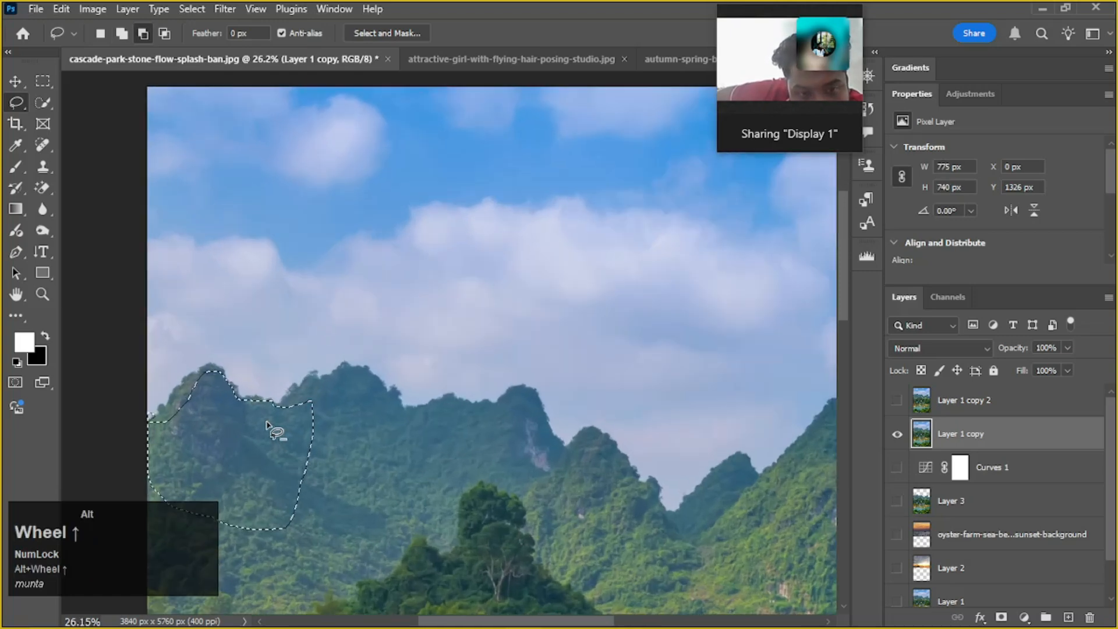
scroll(268, 425, "up", 1, "alt")
left_click_drag(265, 364, 323, 278)
left_click_drag(18, 103, 82, 104)
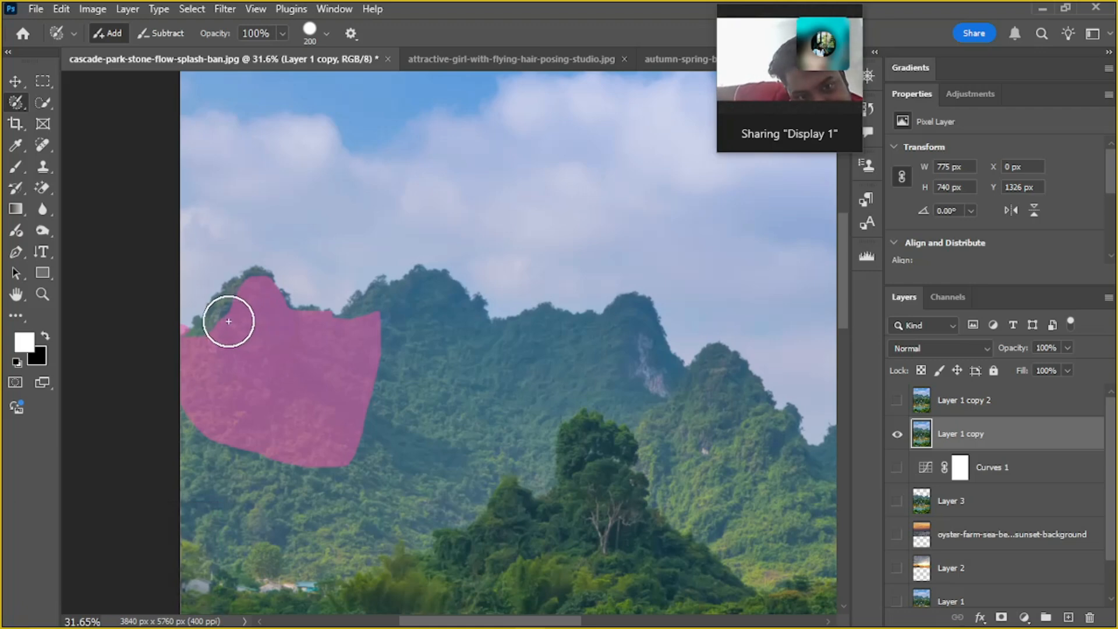
scroll(221, 343, "up", 3)
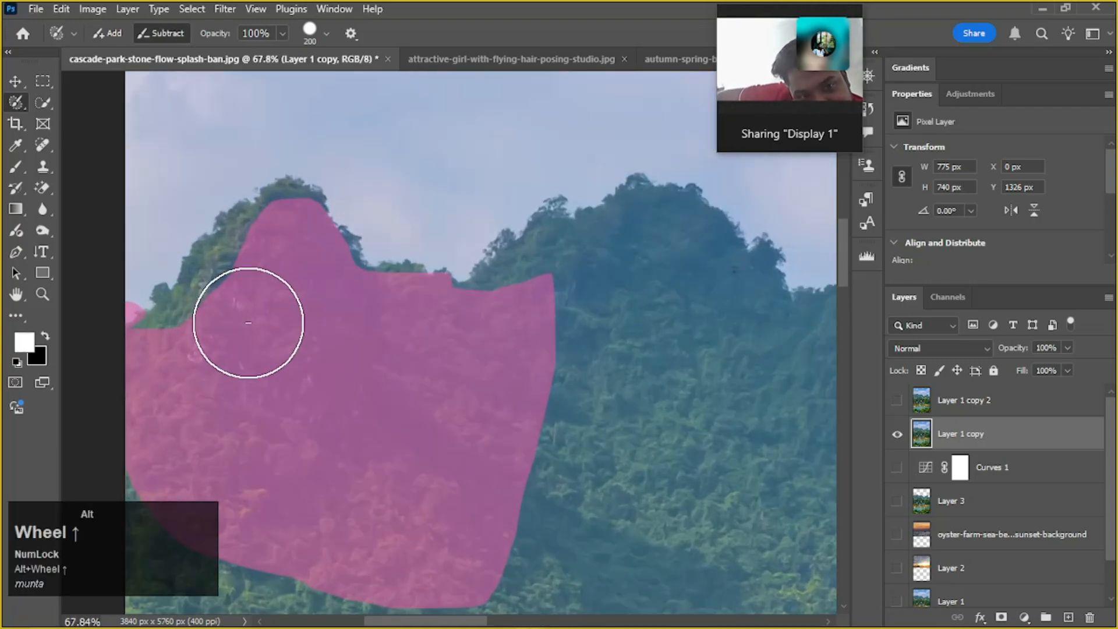
left_click_drag(245, 300, 297, 323)
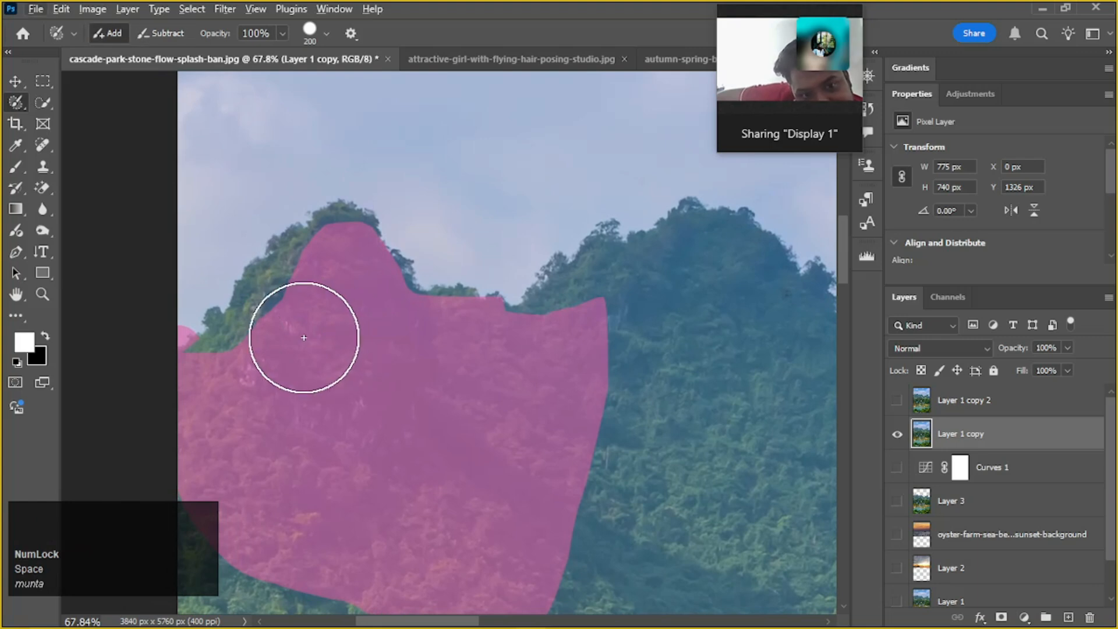
scroll(304, 337, "up", 1)
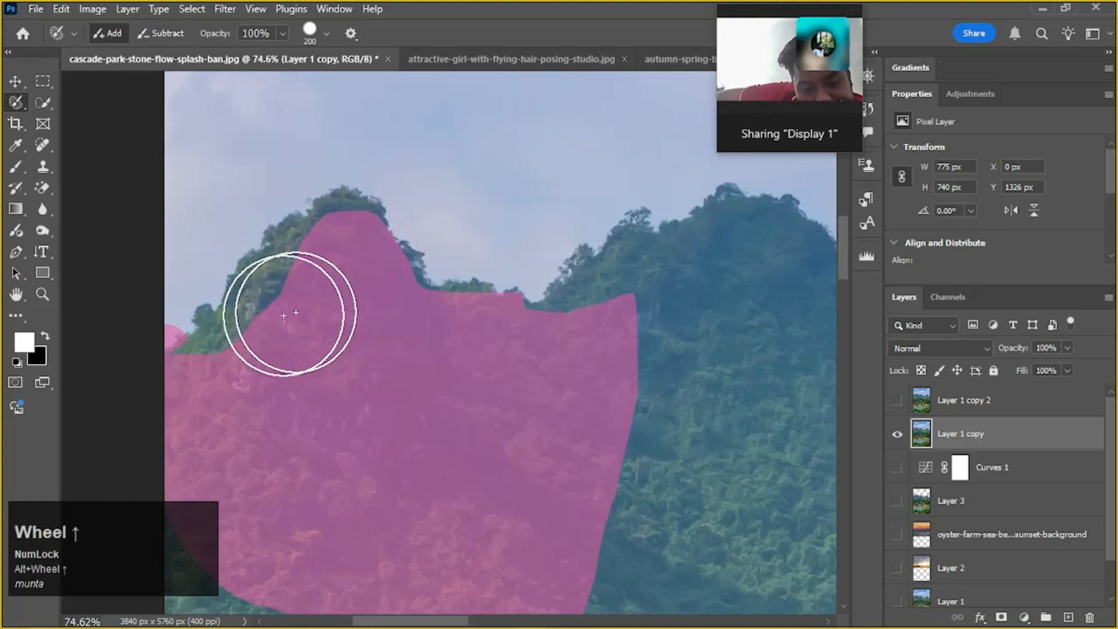
key("alt")
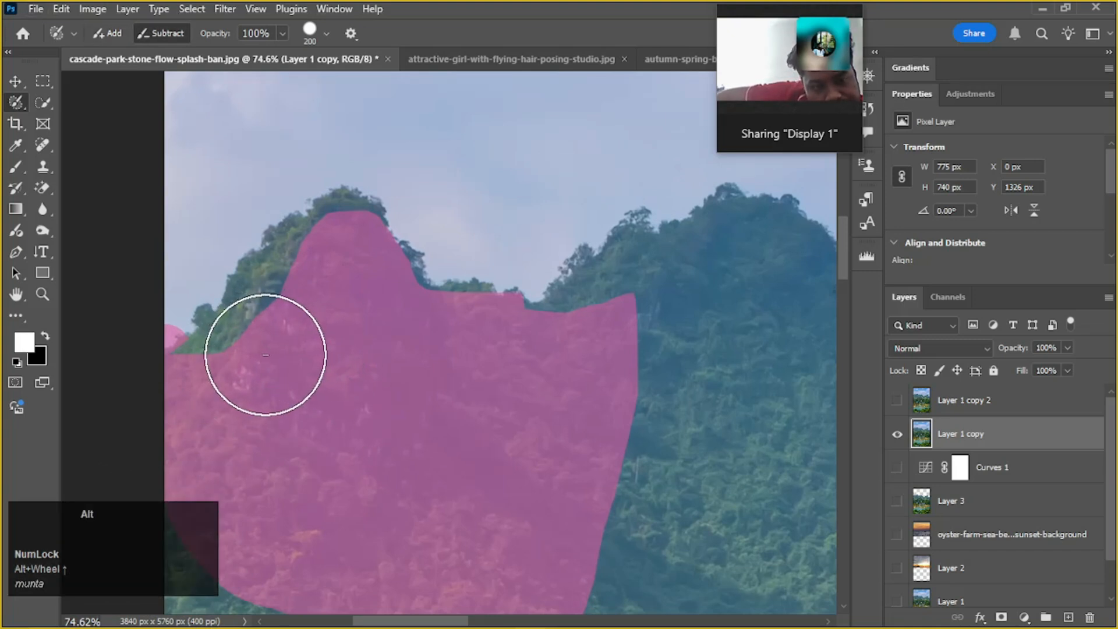
left_click(284, 347, "alt")
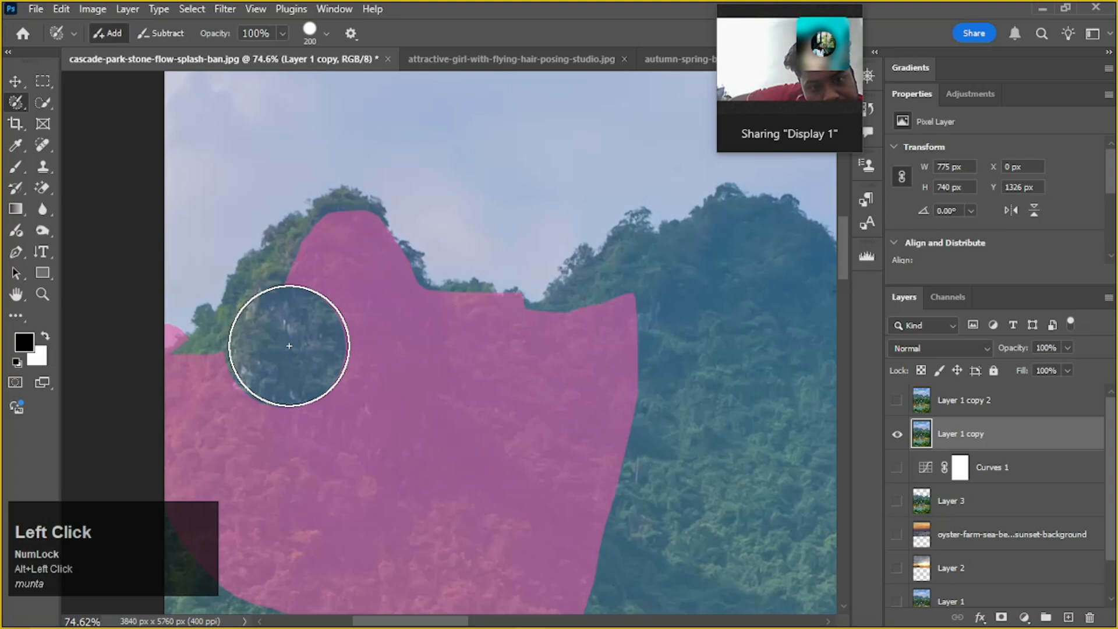
Paint the subtracted spot back in and extend the selection up the peak's left slope with the 200 px Selection Brush
left_click(288, 345)
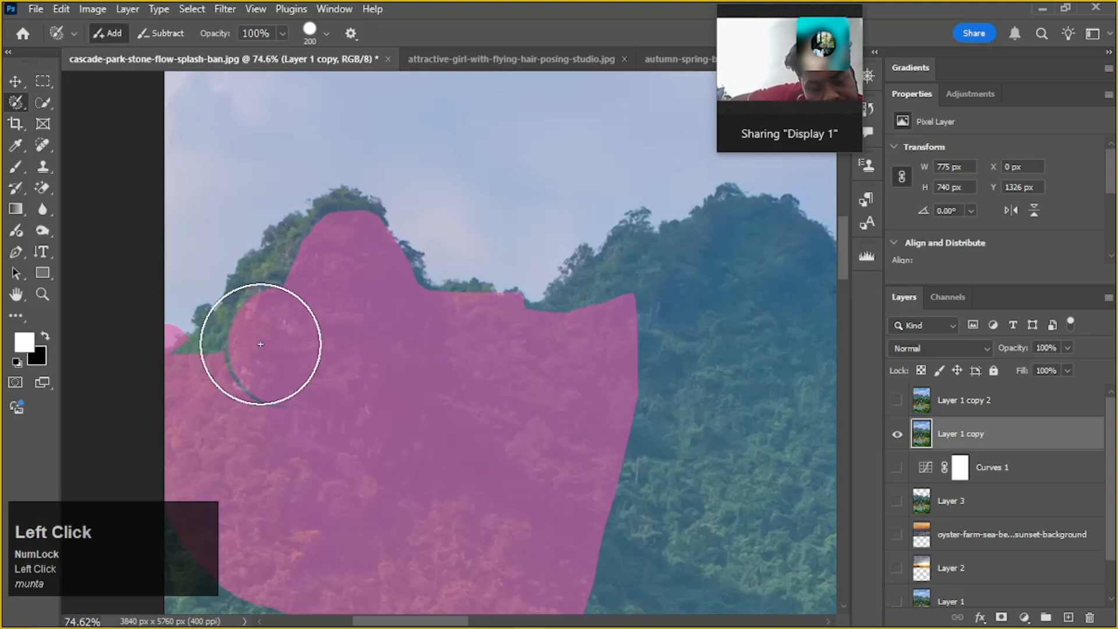
left_click(260, 344)
mouse_move(261, 345)
left_mouse_down()
mouse_move(305, 315)
mouse_move(302, 300)
left_mouse_up()
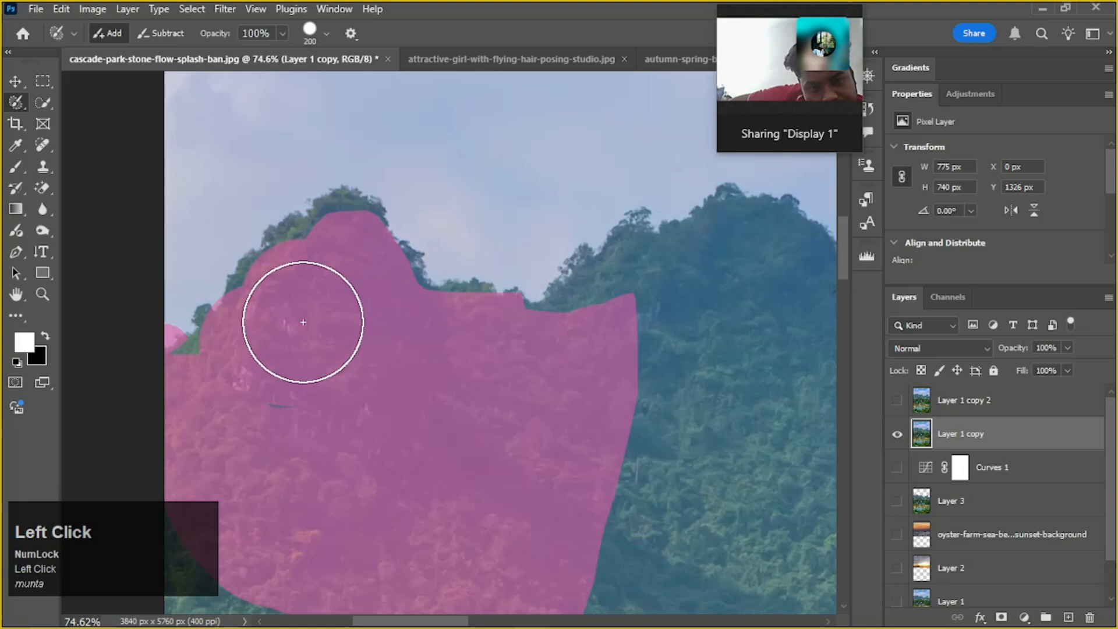
Reduce the Selection Brush to 70 px and paint the small leftover gap and the notch near the photo's left edge into the selection
key("bracketleft")
key("bracketleft")
key("bracketleft")
key("bracketleft")
key("bracketleft")
key("bracketleft")
key("bracketleft")
key("bracketleft")
key("bracketleft")
key("bracketleft")
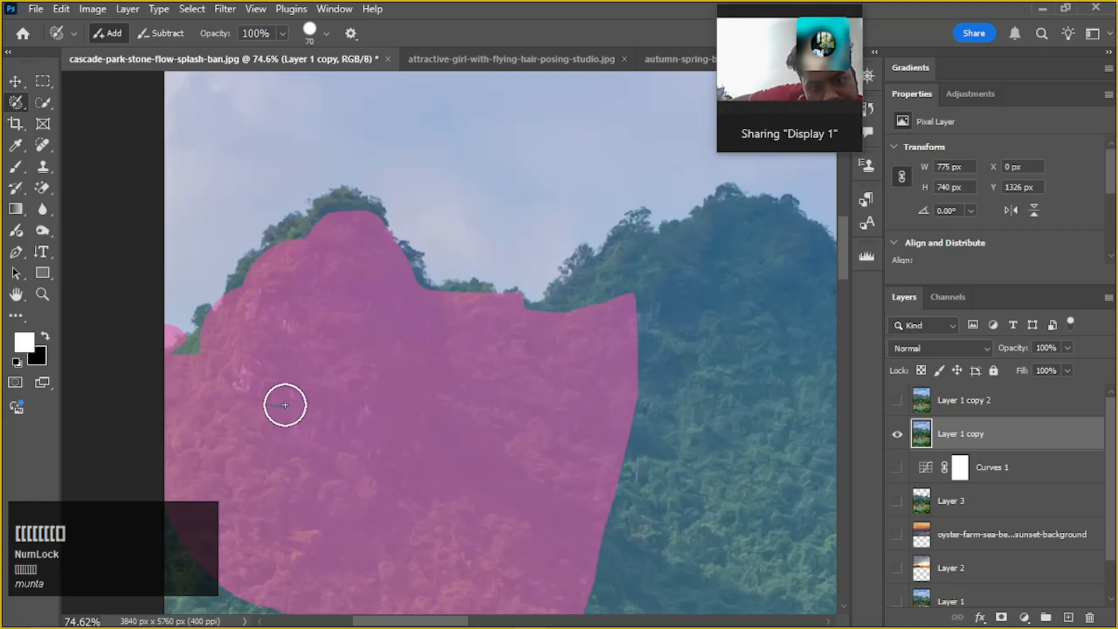
left_click_drag(285, 405, 297, 403)
left_click_drag(202, 343, 227, 315)
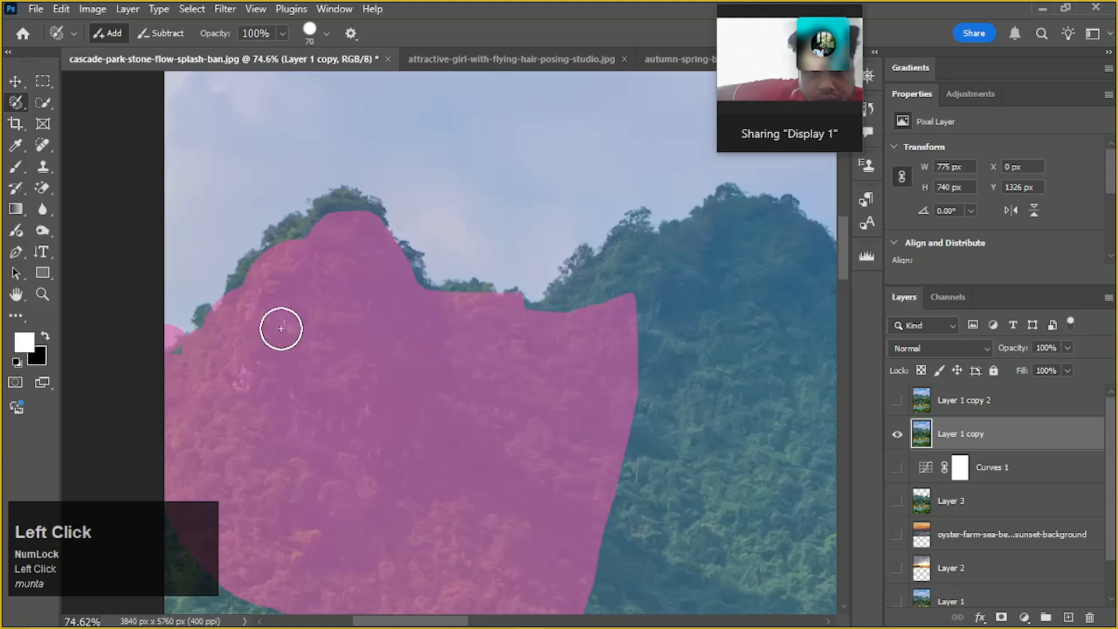
Inspect the selection around the leftmost peak, switching to the Lasso Tool to show it as an outline
scroll(311, 335, "down", 2, "alt")
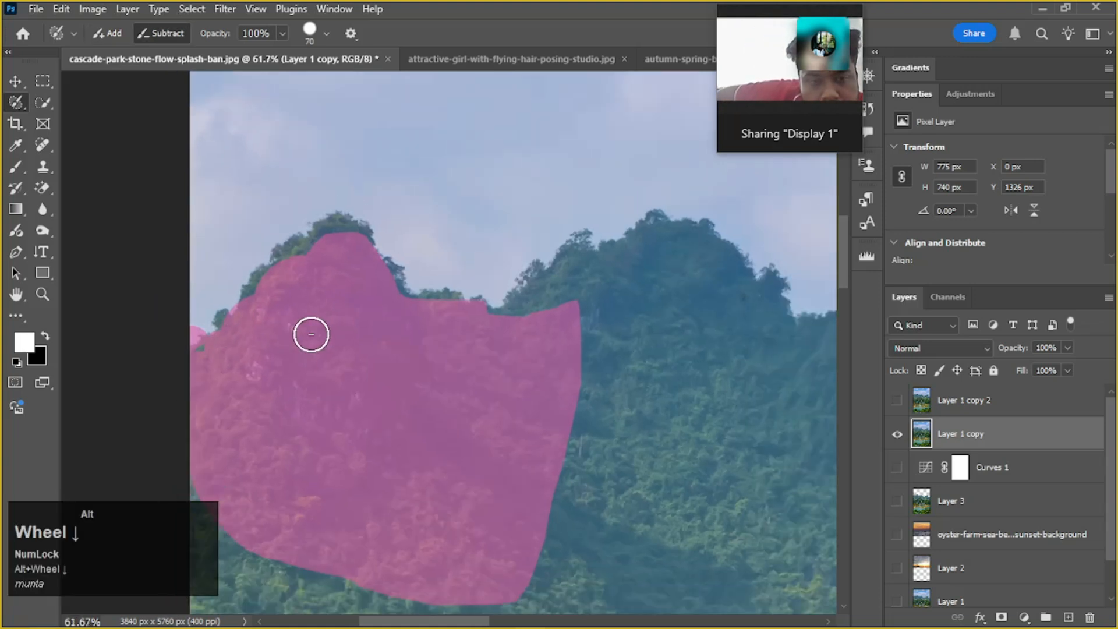
scroll(311, 334, "up", 1, "alt")
scroll(311, 335, "down", 2, "alt")
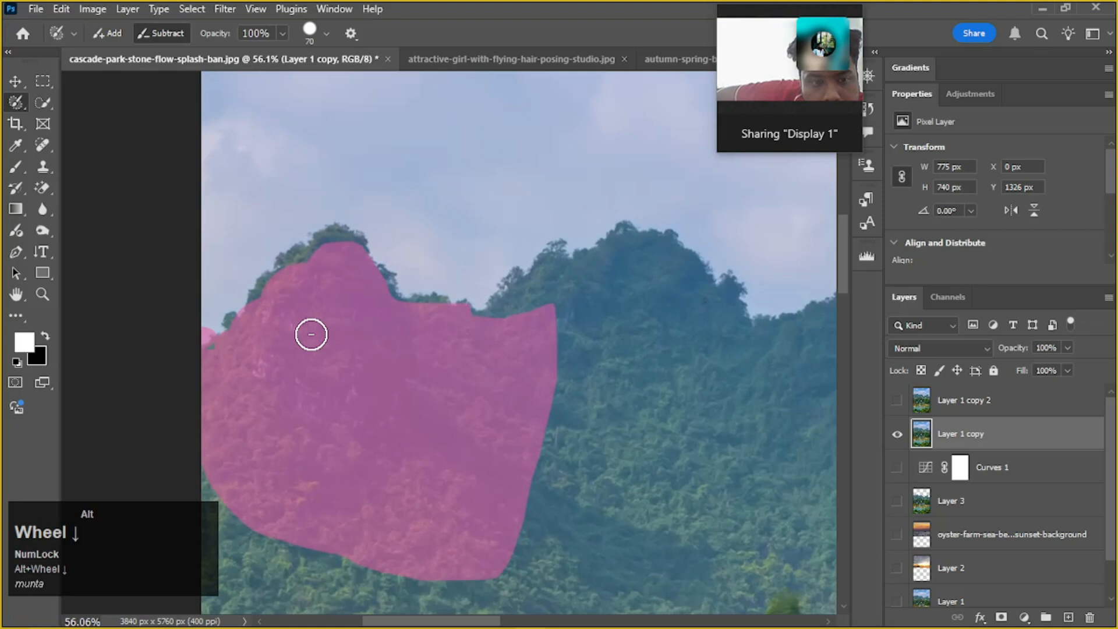
scroll(311, 334, "down", 1)
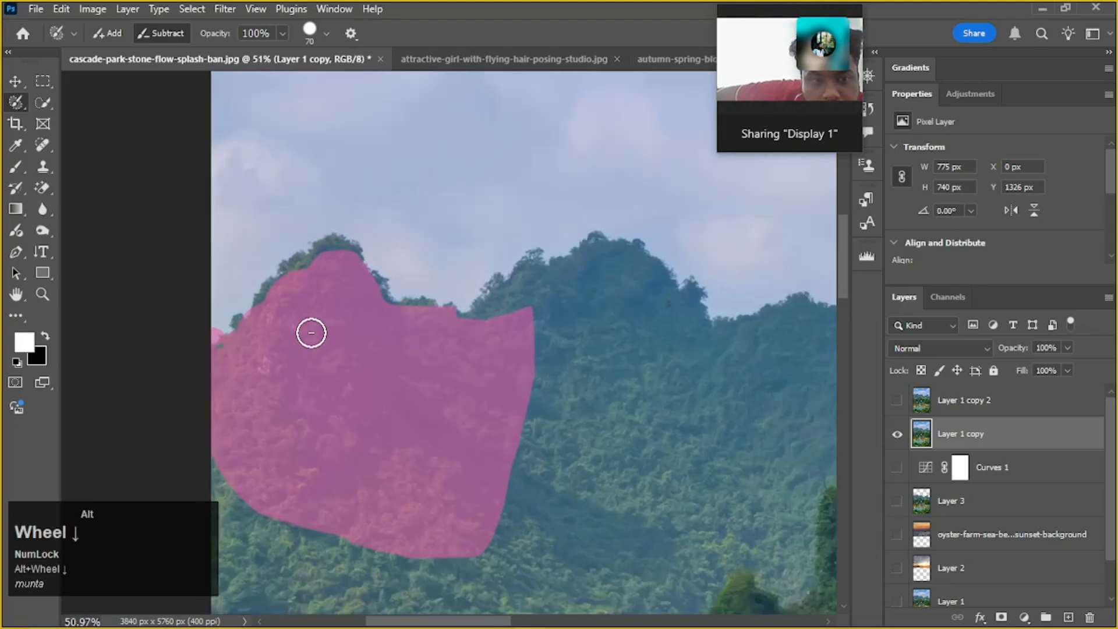
scroll(311, 332, "up", 5, "alt")
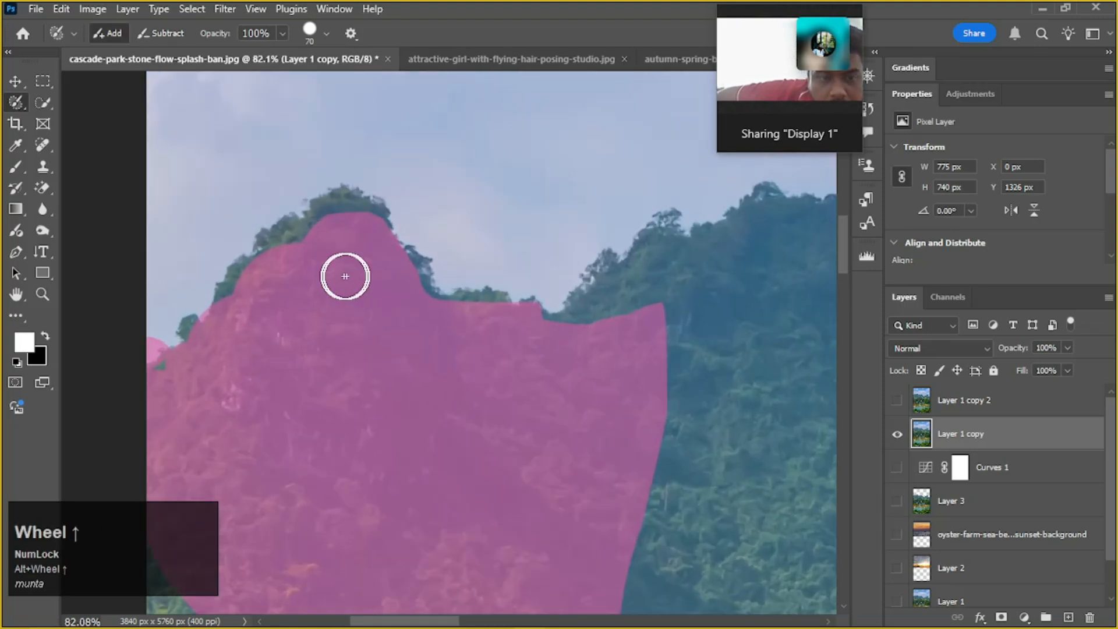
key("space")
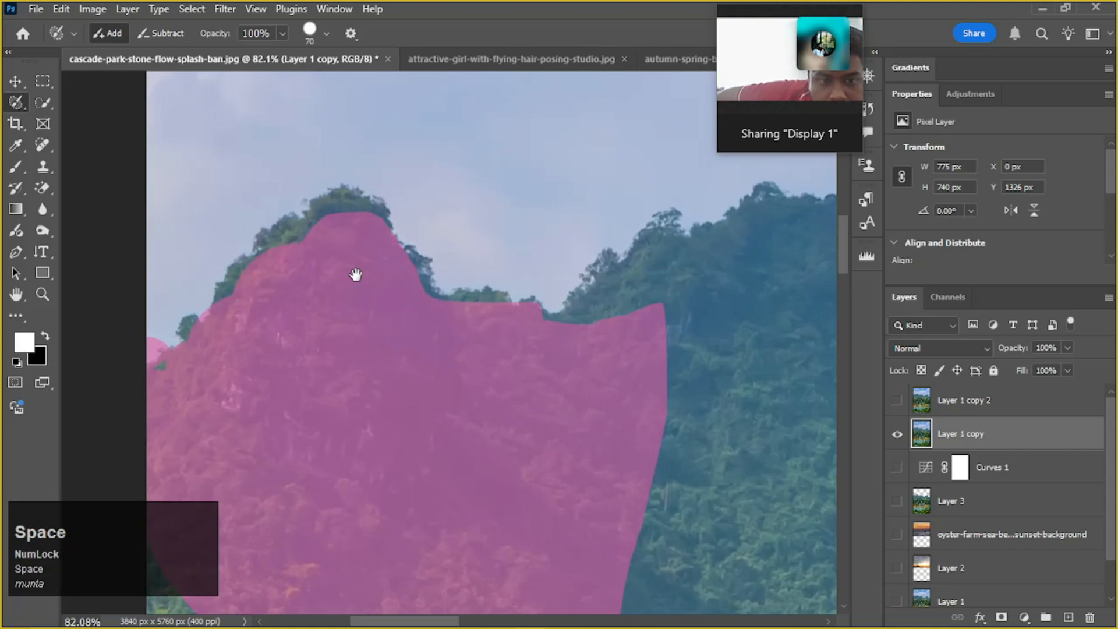
left_click_drag(355, 275, 351, 320)
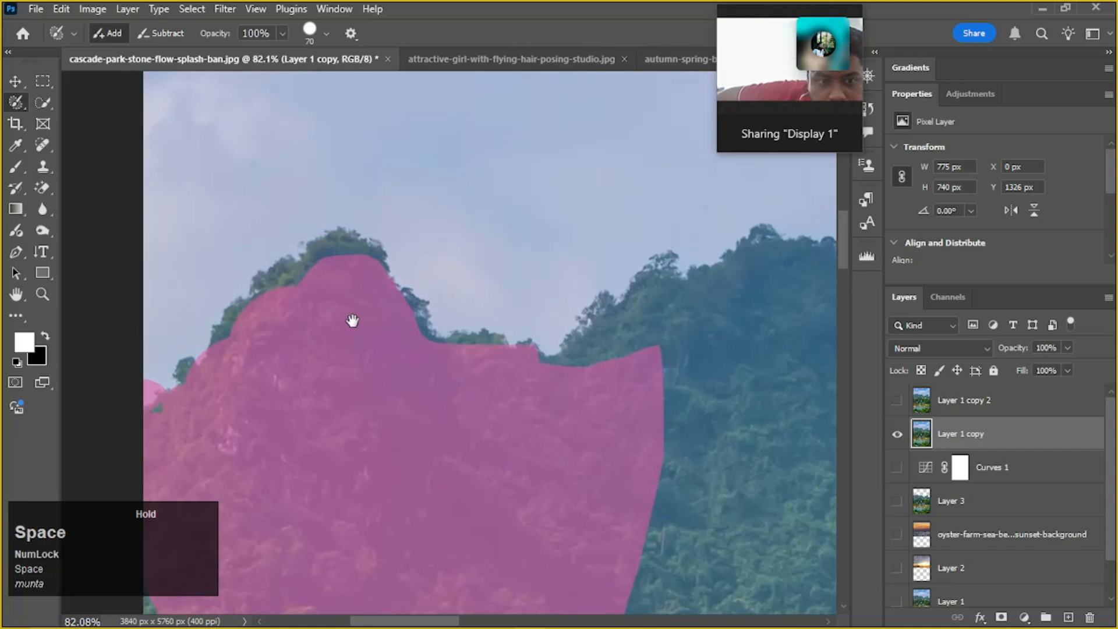
left_click(21, 99)
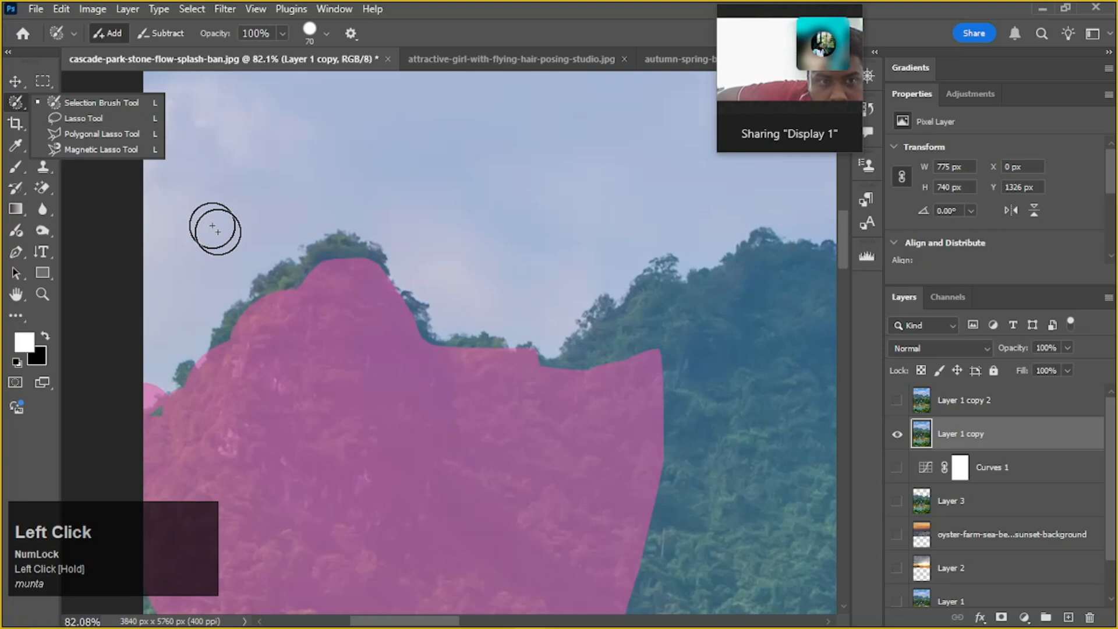
left_click(103, 119)
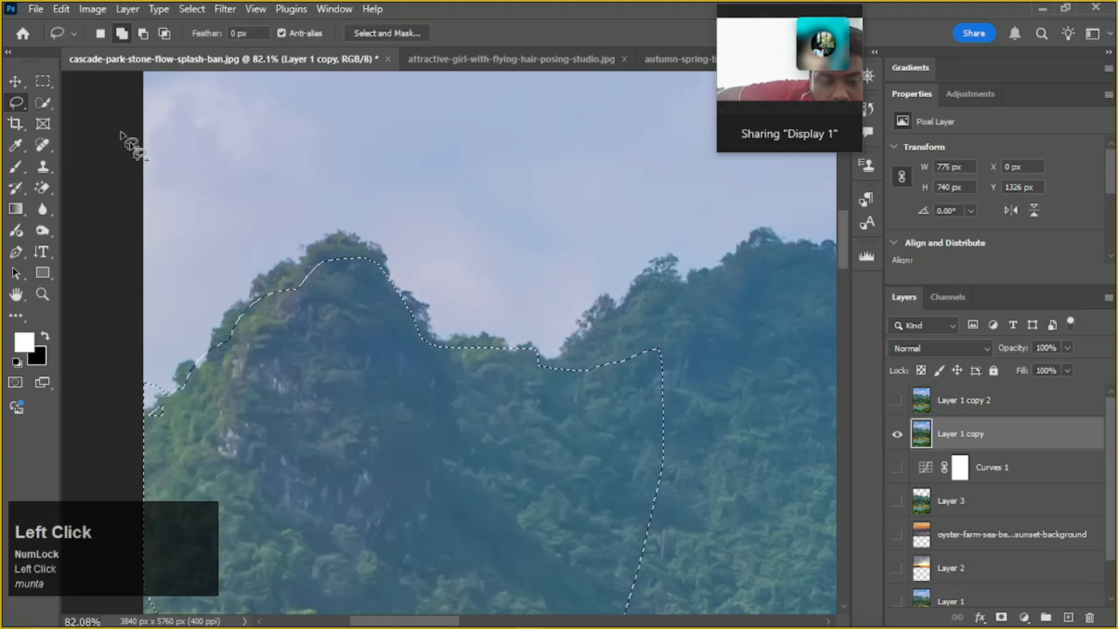
scroll(284, 347, "down", 2, "alt")
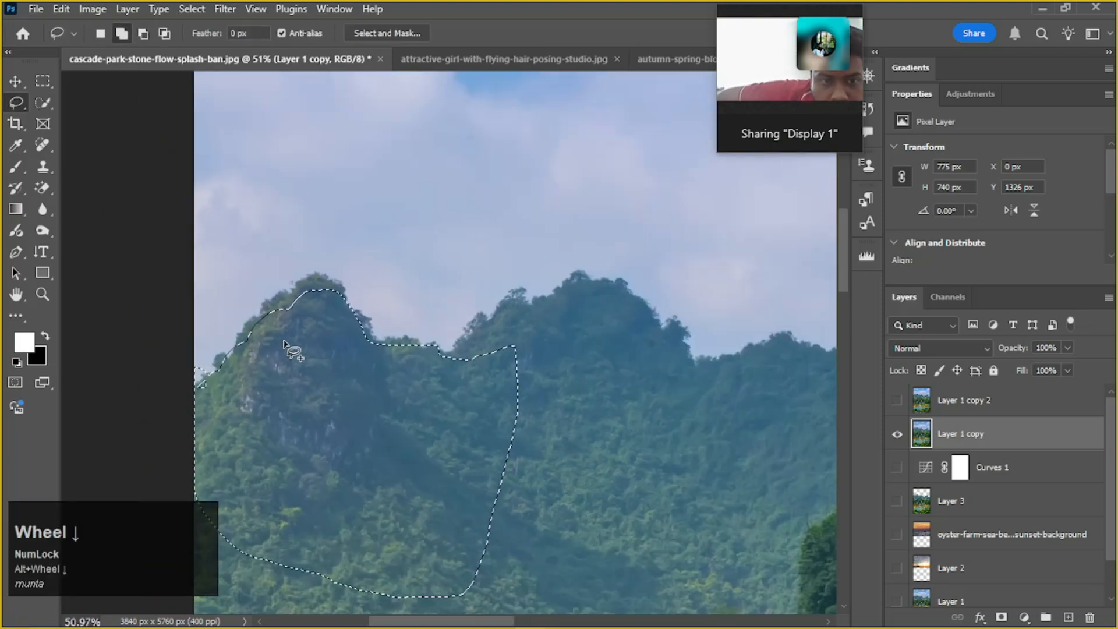
left_click_drag(339, 422, 364, 350)
scroll(372, 354, "down", 3, "alt")
left_click_drag(445, 367, 378, 361)
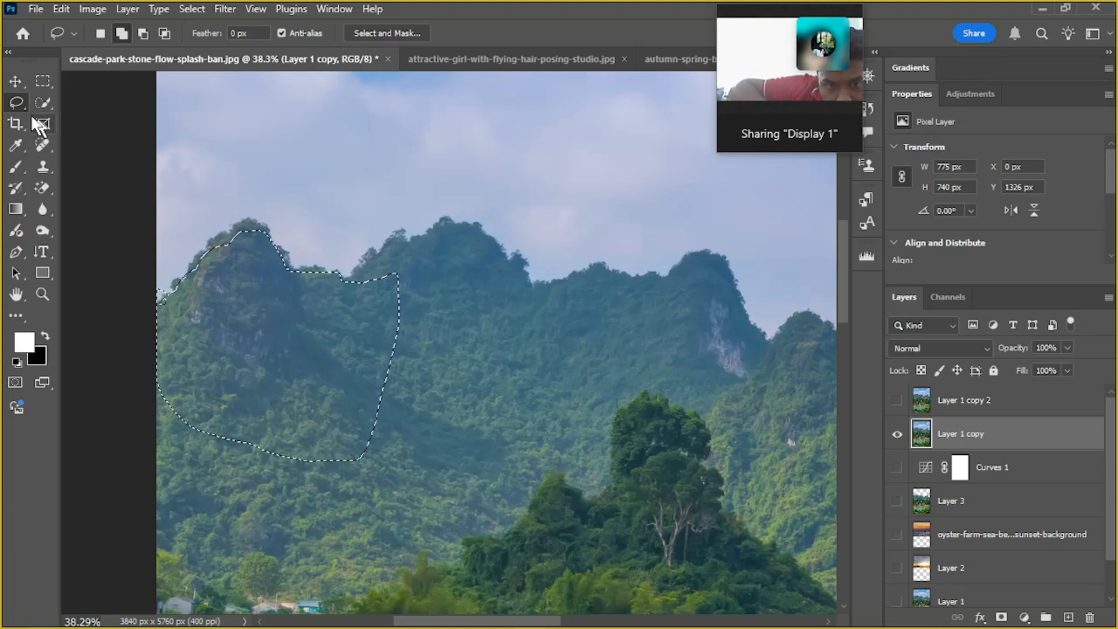
Subtract a round spot from the selection on the peak's upper left slope with the Selection Brush Tool, and return to the Lasso Tool
left_click_drag(13, 102, 62, 102)
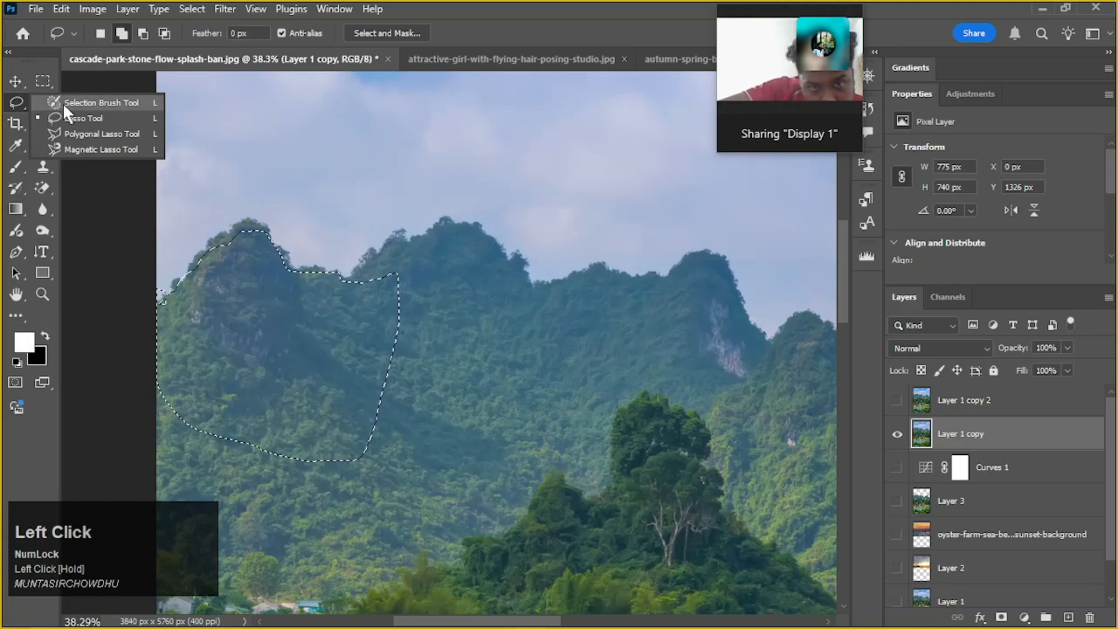
left_click(109, 99)
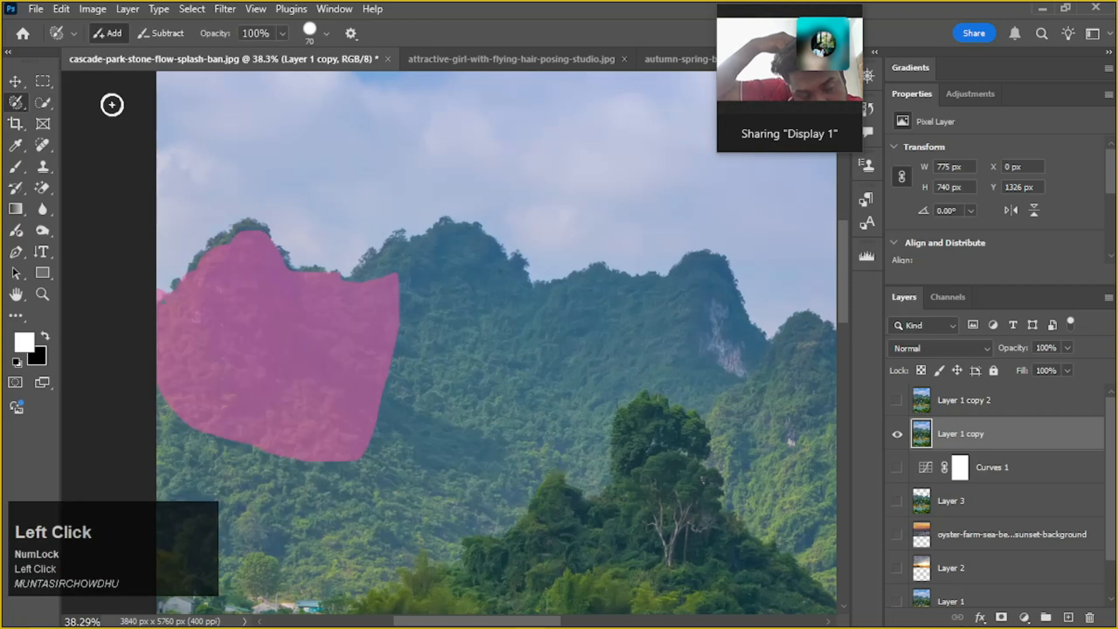
scroll(249, 298, "up", 6)
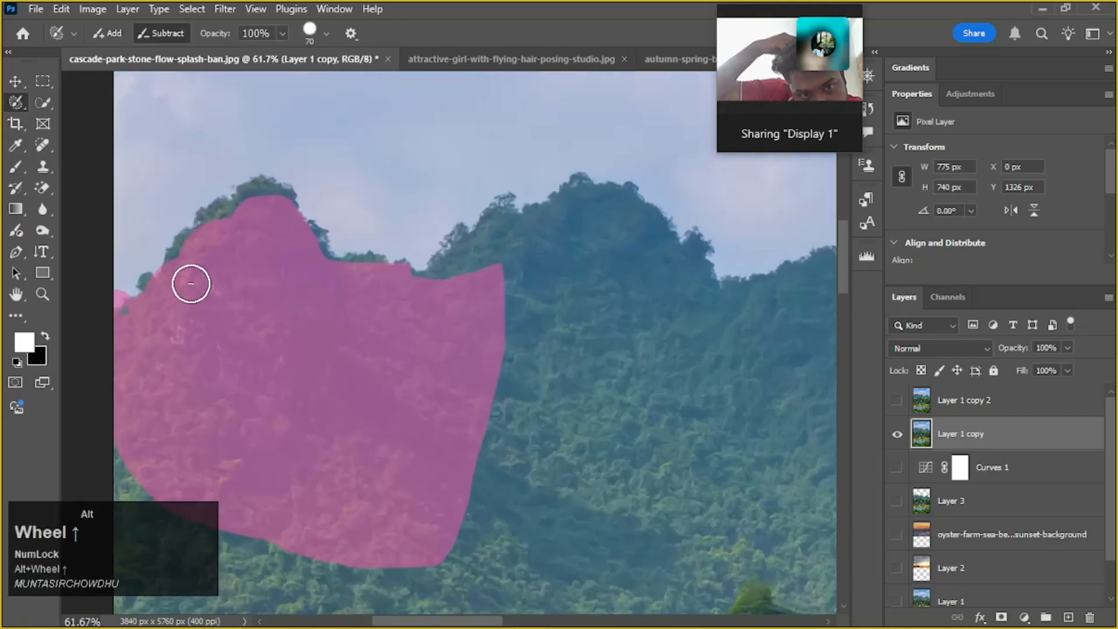
left_click_drag(232, 335, 300, 327)
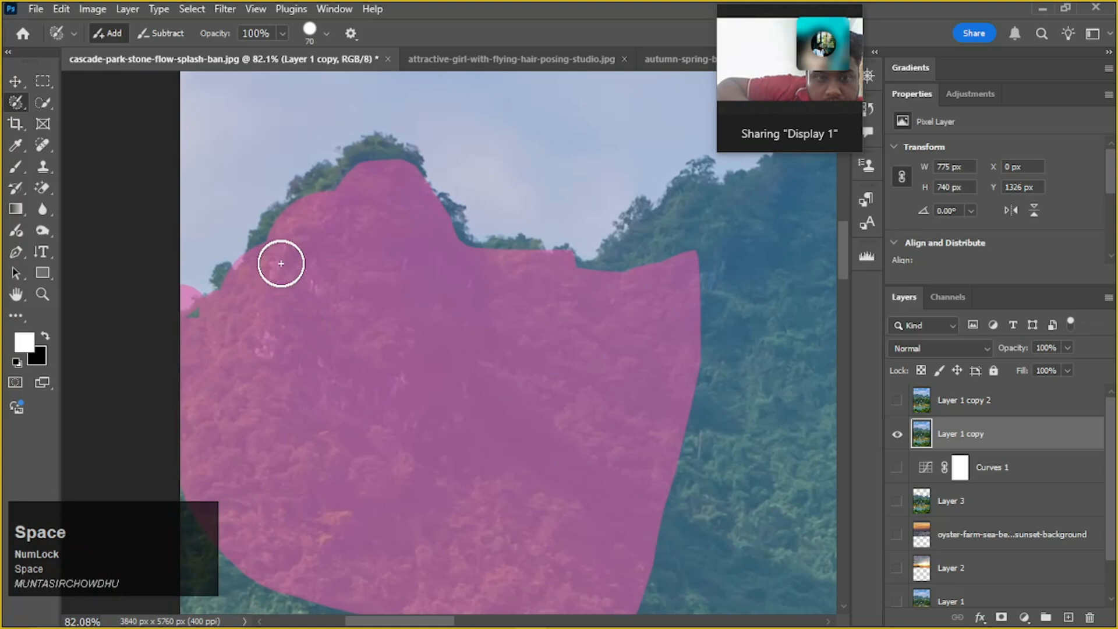
scroll(291, 239, "up", 2)
scroll(291, 238, "up", 2)
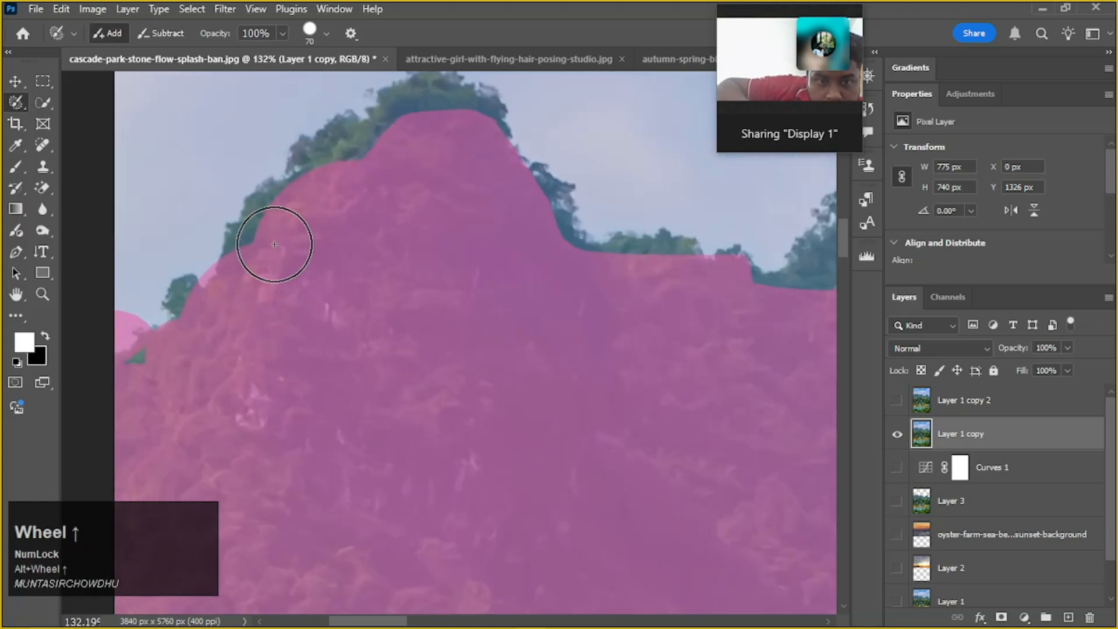
left_click(282, 245, "alt")
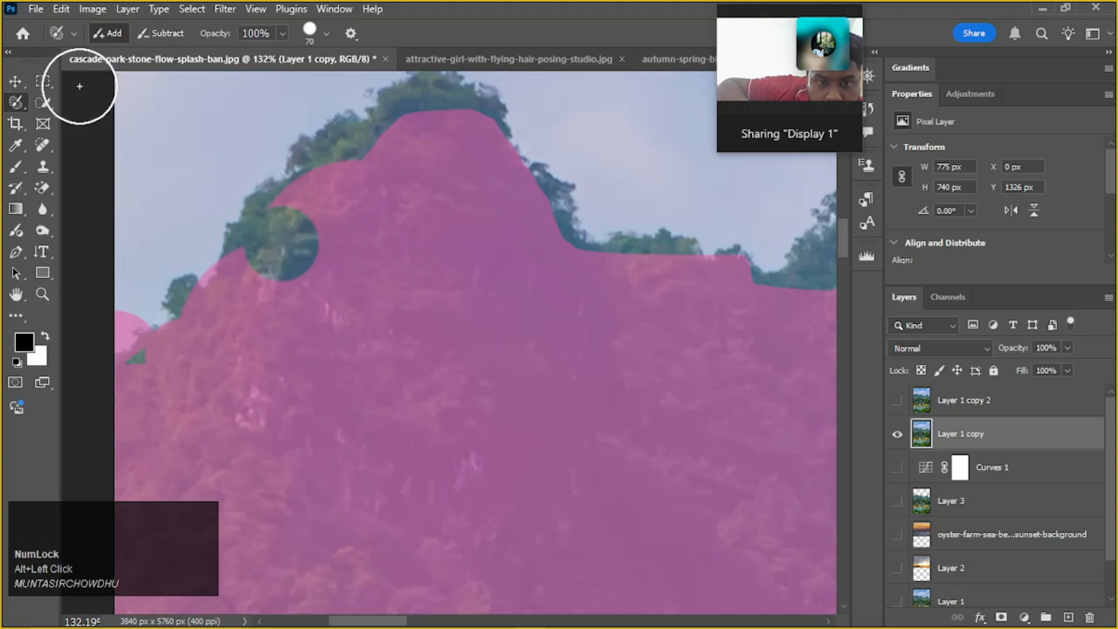
left_click(17, 100)
left_click_drag(21, 100, 68, 111)
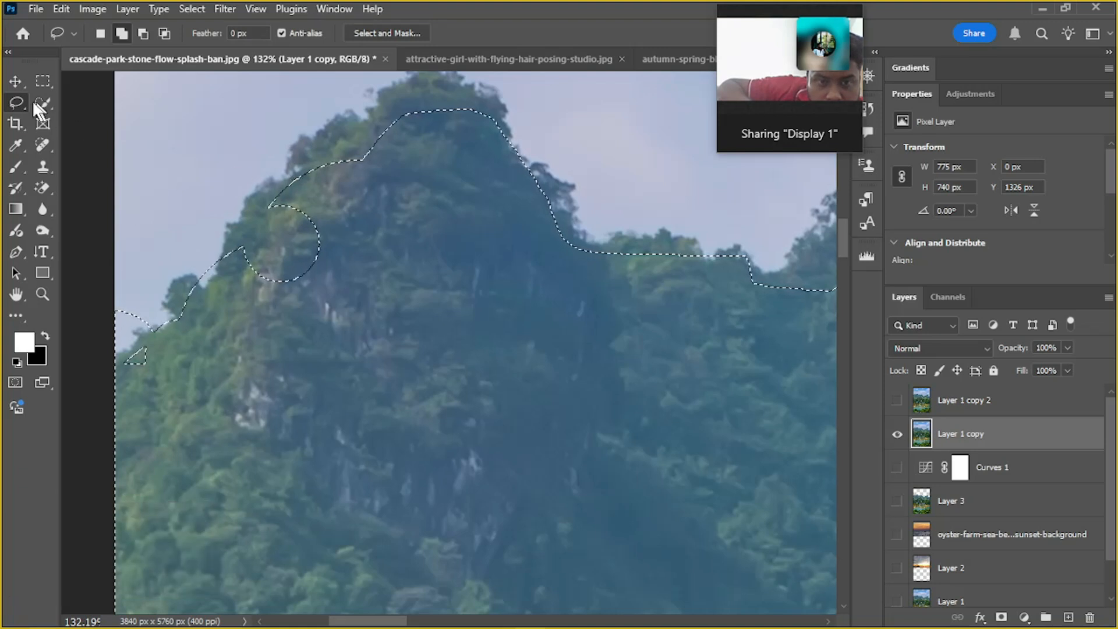
Paint the subtracted spot on the leftmost peak's upper left slope back into the selection with the 70 px Selection Brush
left_click_drag(15, 96, 51, 107)
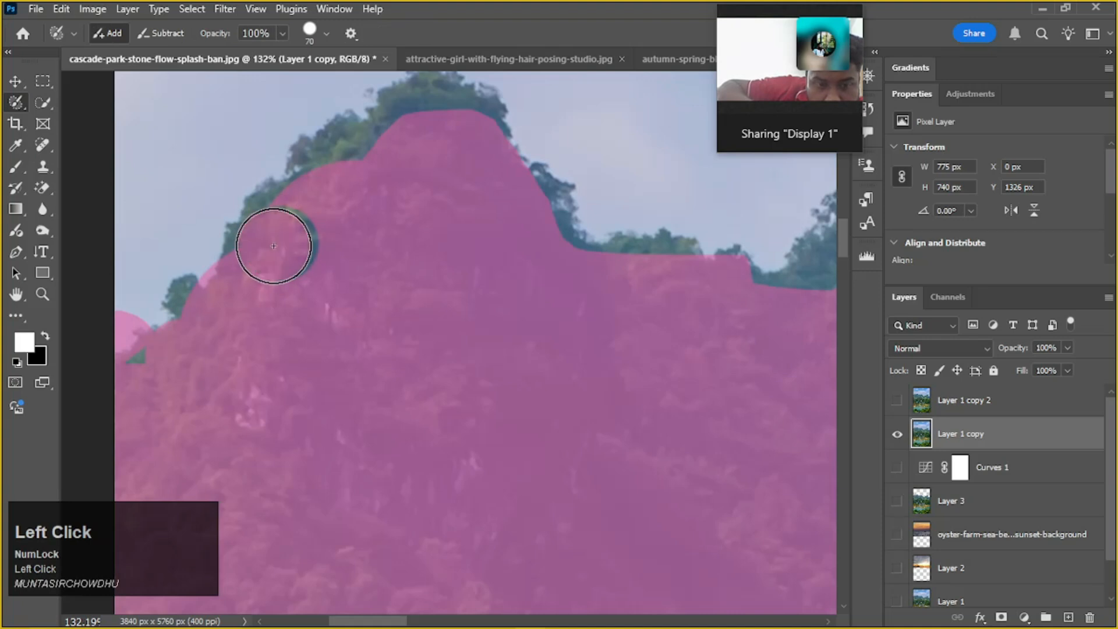
mouse_move(272, 235)
left_mouse_down()
mouse_move(307, 251)
mouse_move(331, 182)
mouse_move(380, 167)
left_mouse_up()
left_click_drag(378, 212, 342, 272)
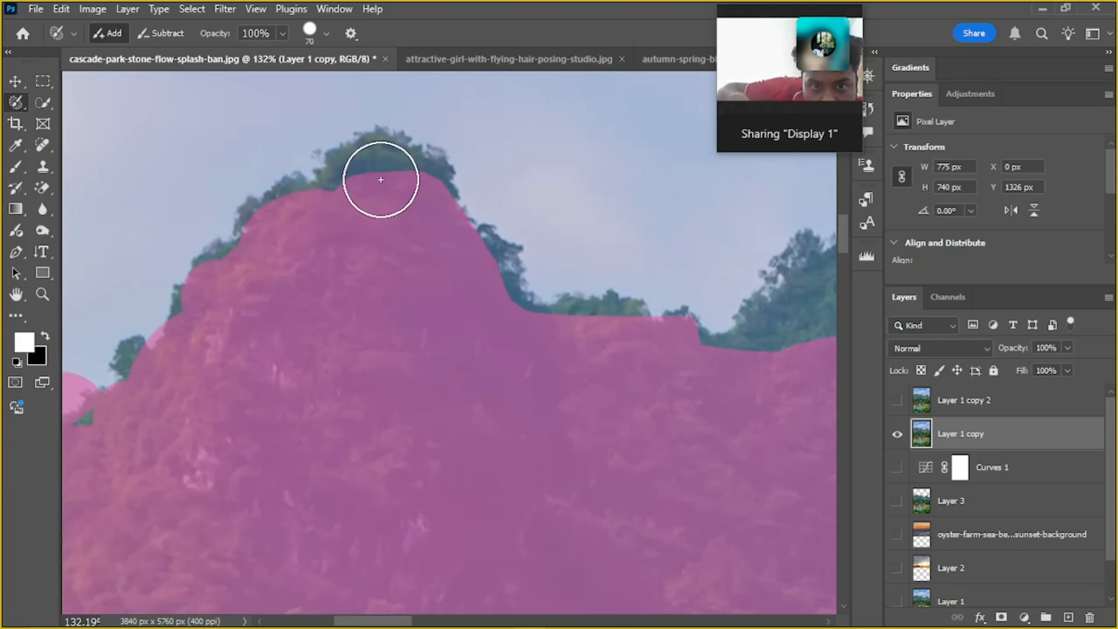
Switch the Selection Brush back and forth between Subtract and Add modes, ending in Add
key("alt")
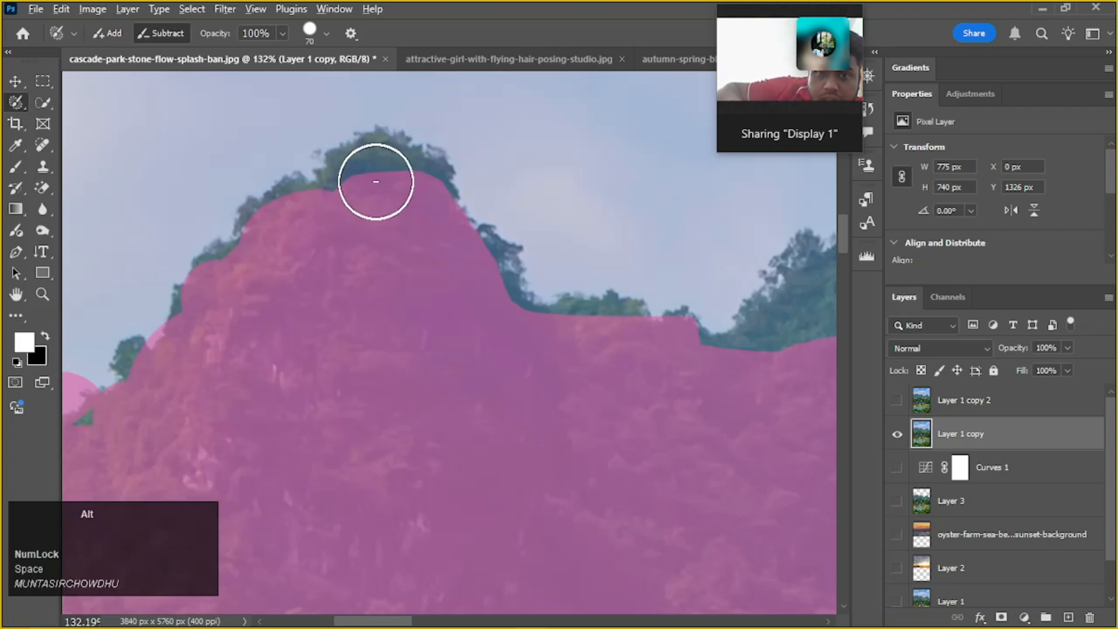
key("alt")
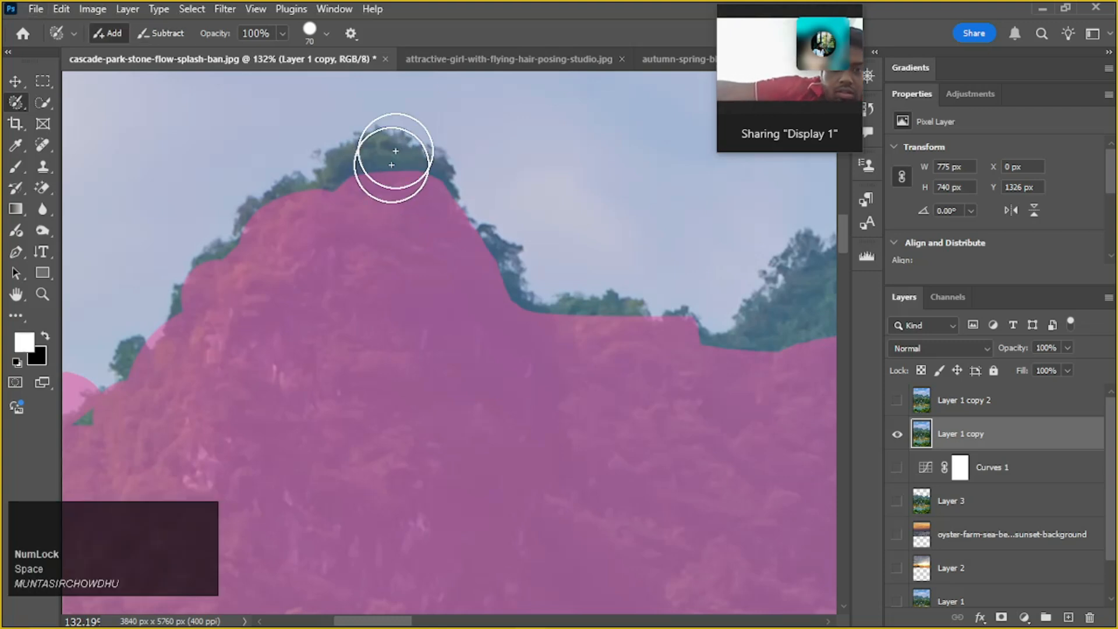
key("alt")
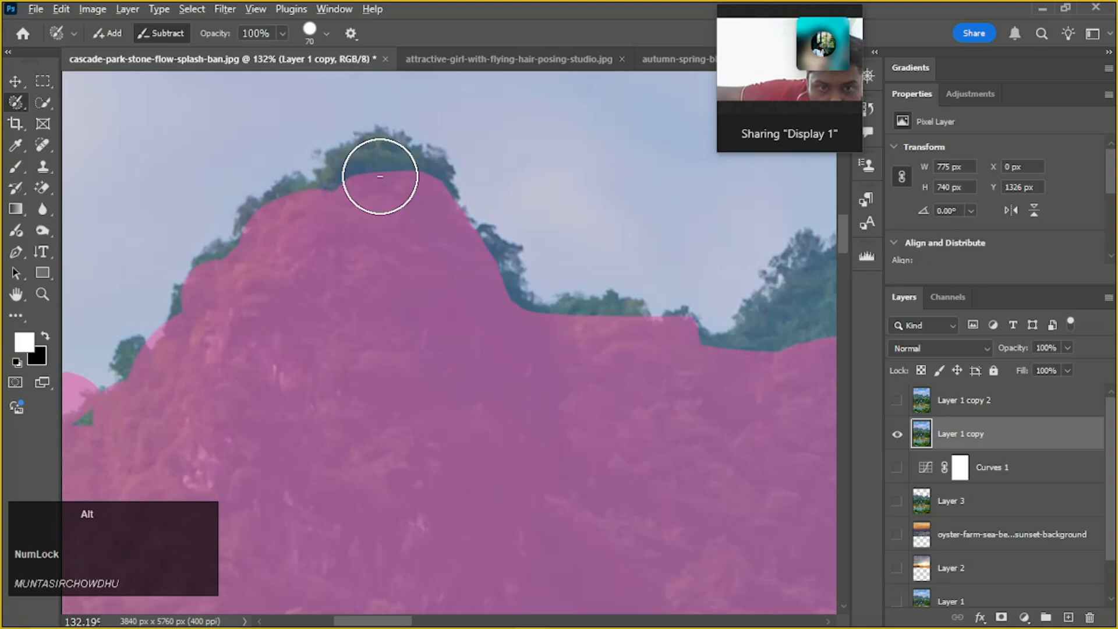
key("alt")
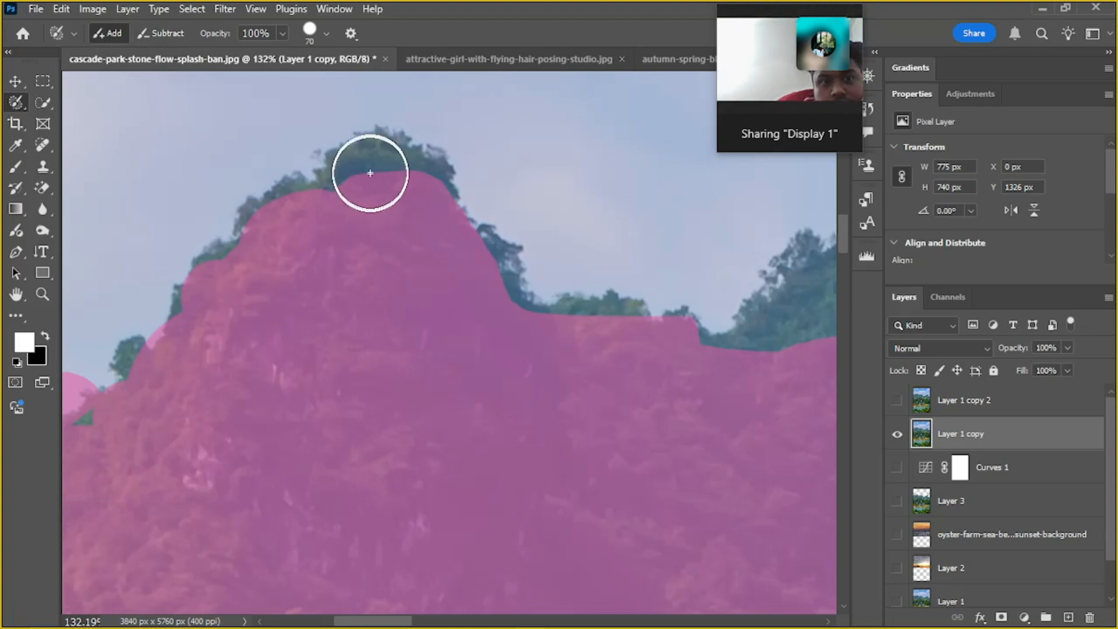
left_click(153, 26)
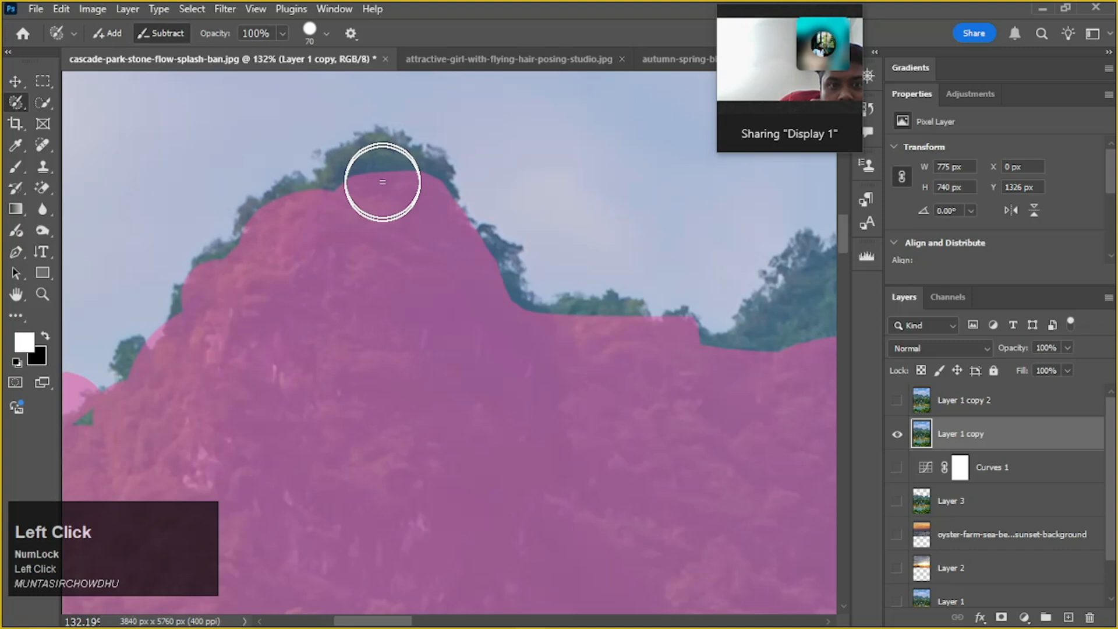
key("alt")
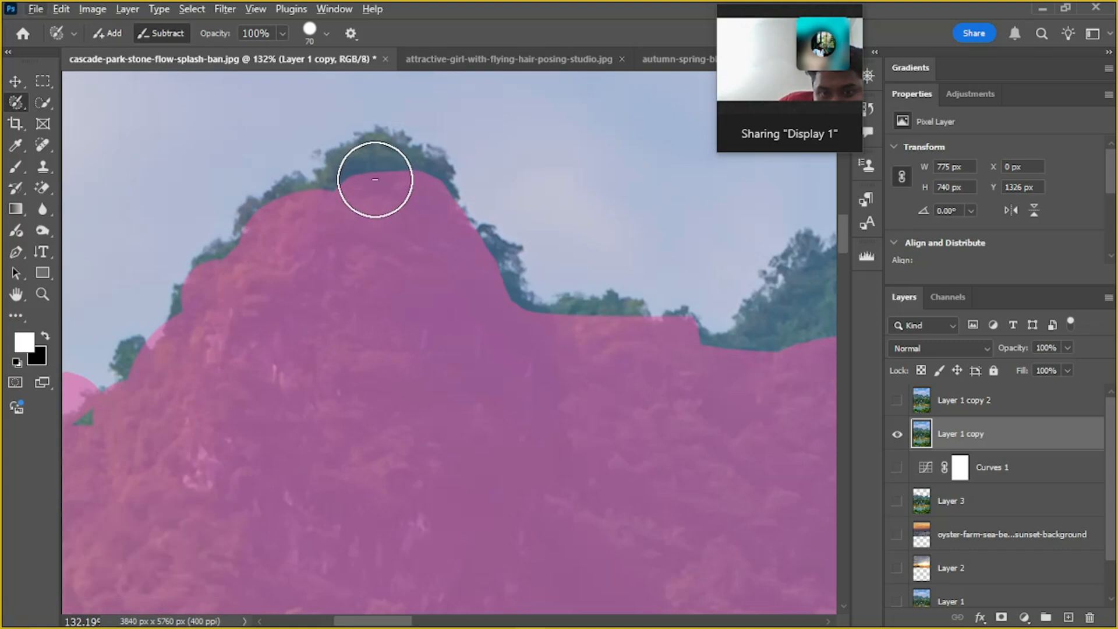
key("alt")
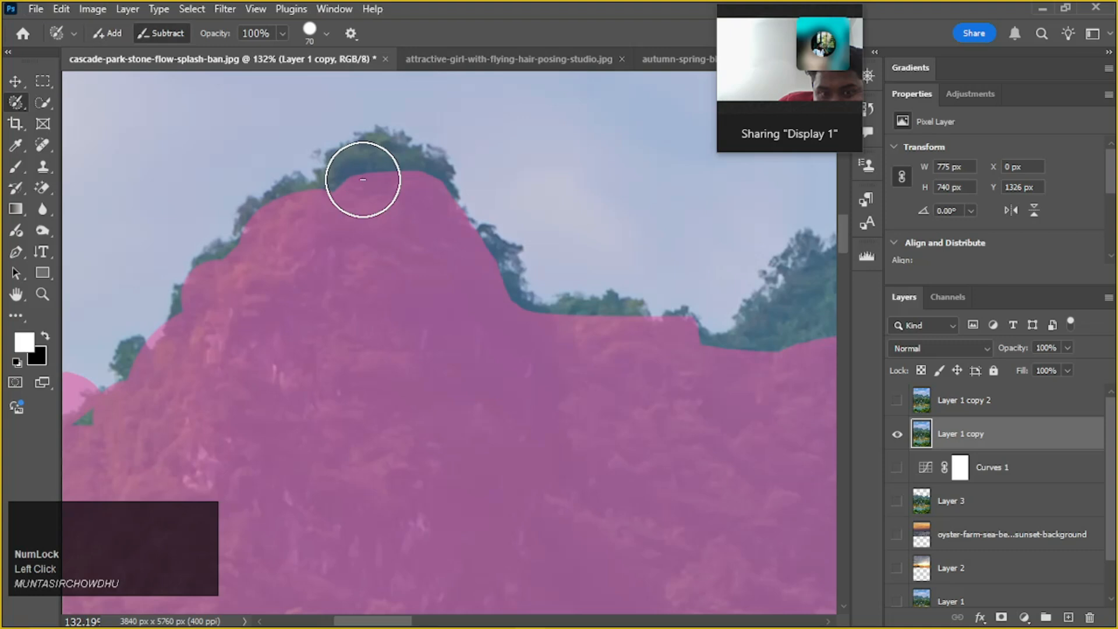
left_click(110, 31)
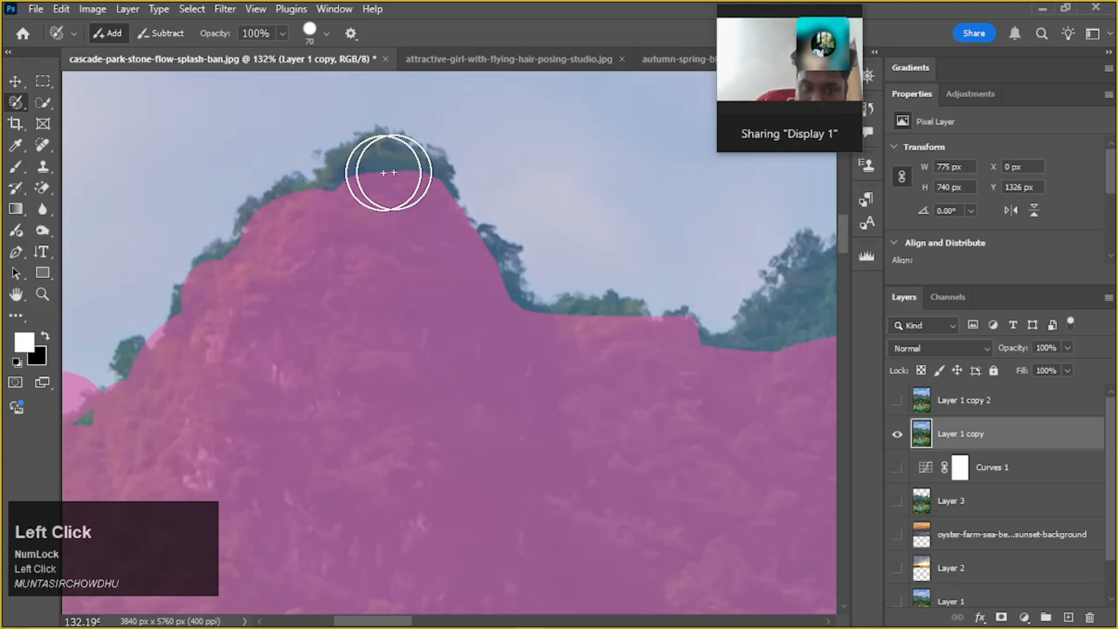
key("alt")
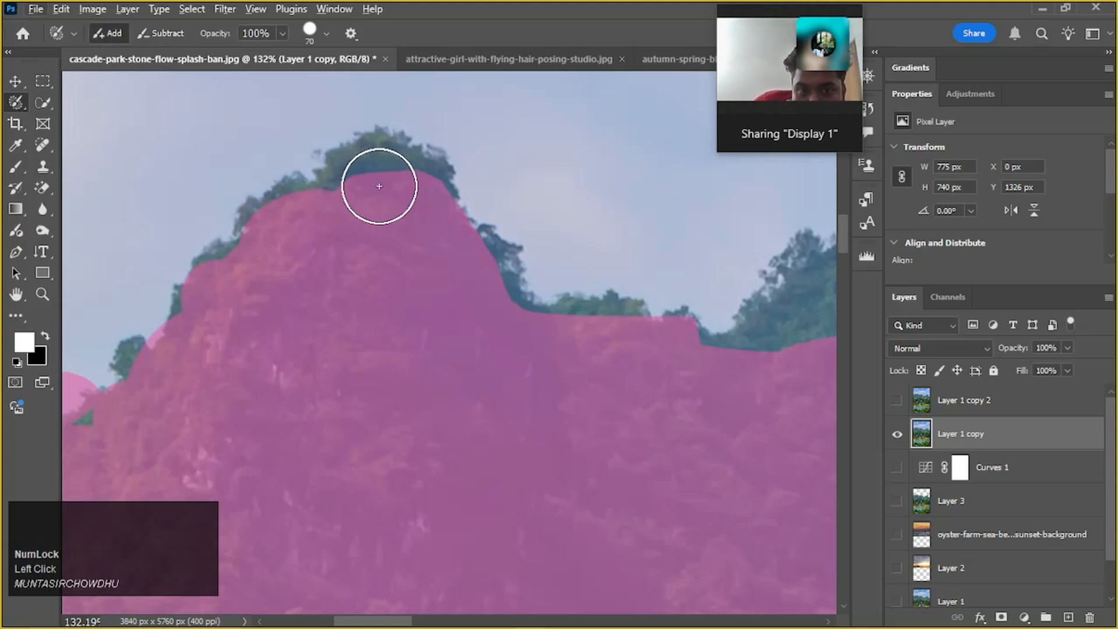
Extend the selection over the leftmost peak's top and along the ridge of the second peak with the 70 px Selection Brush
left_click(377, 181)
mouse_move(402, 178)
left_mouse_down()
mouse_move(433, 226)
mouse_move(369, 192)
mouse_move(307, 226)
left_mouse_up()
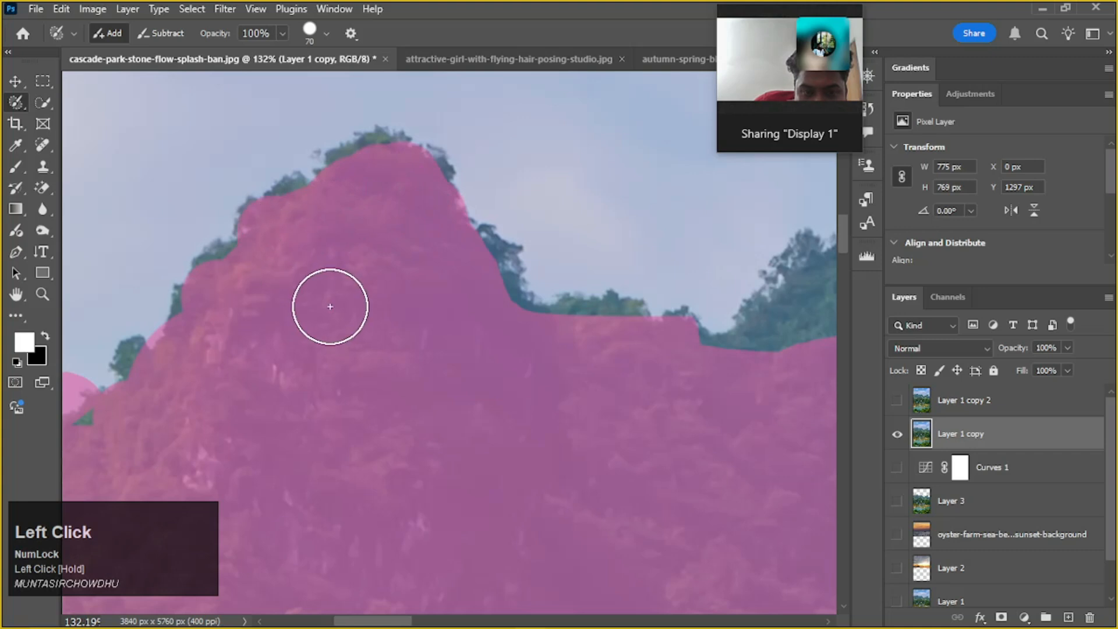
scroll(329, 305, "down", 6)
left_click_drag(522, 392, 405, 408)
left_click_drag(487, 418, 377, 474)
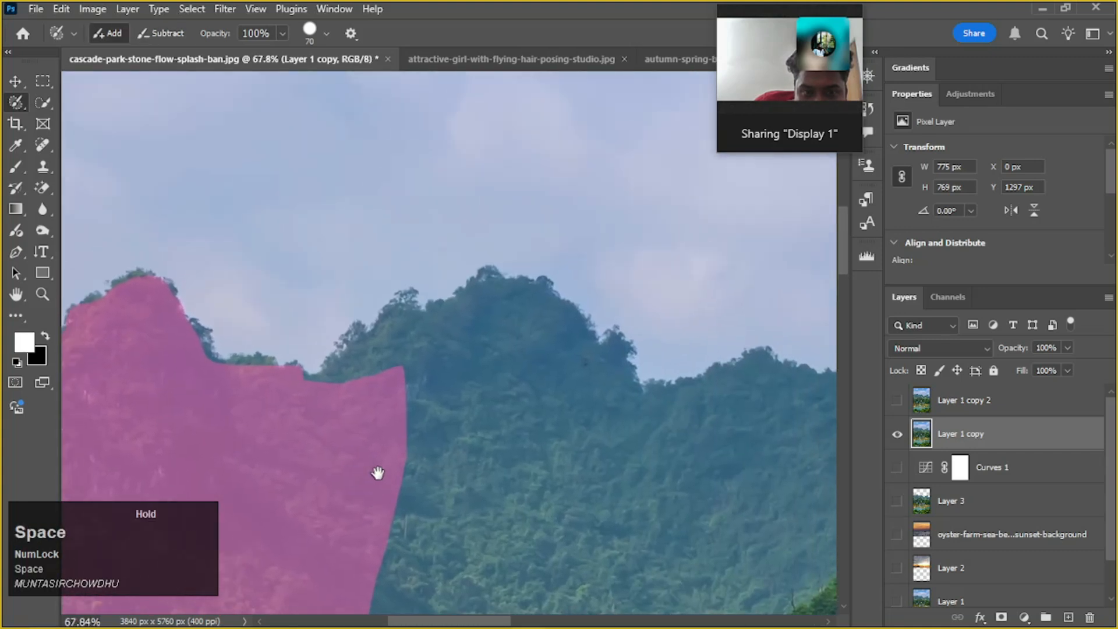
left_click_drag(337, 401, 420, 398)
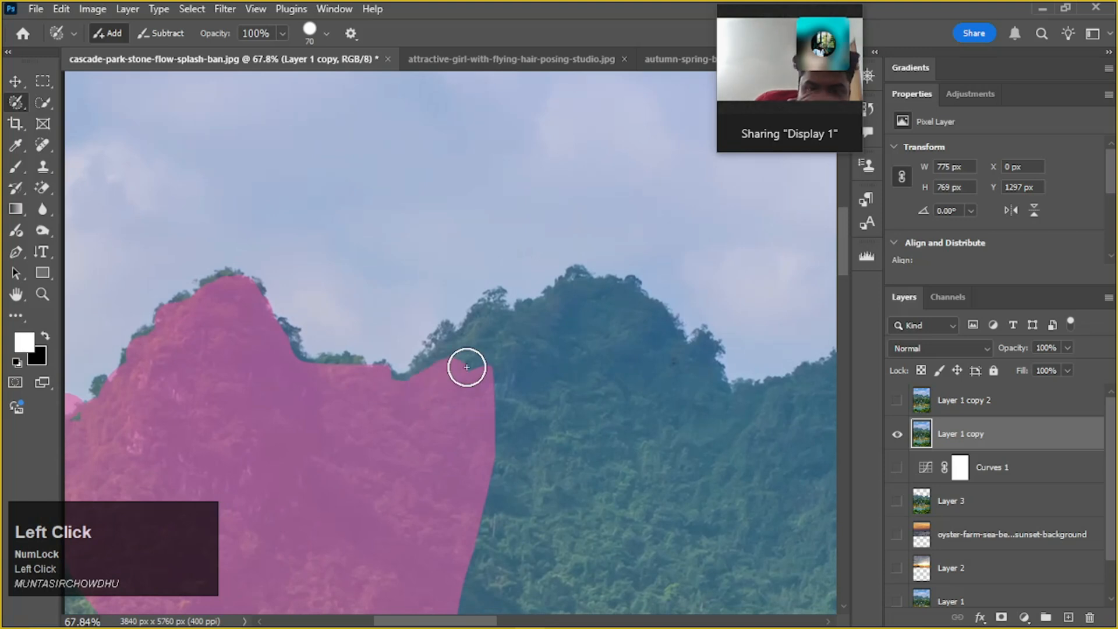
left_click_drag(467, 366, 421, 376)
left_click_drag(483, 332, 593, 316)
left_click_drag(555, 368, 353, 387)
mouse_move(355, 338)
left_mouse_down()
mouse_move(415, 316)
mouse_move(461, 369)
left_mouse_up()
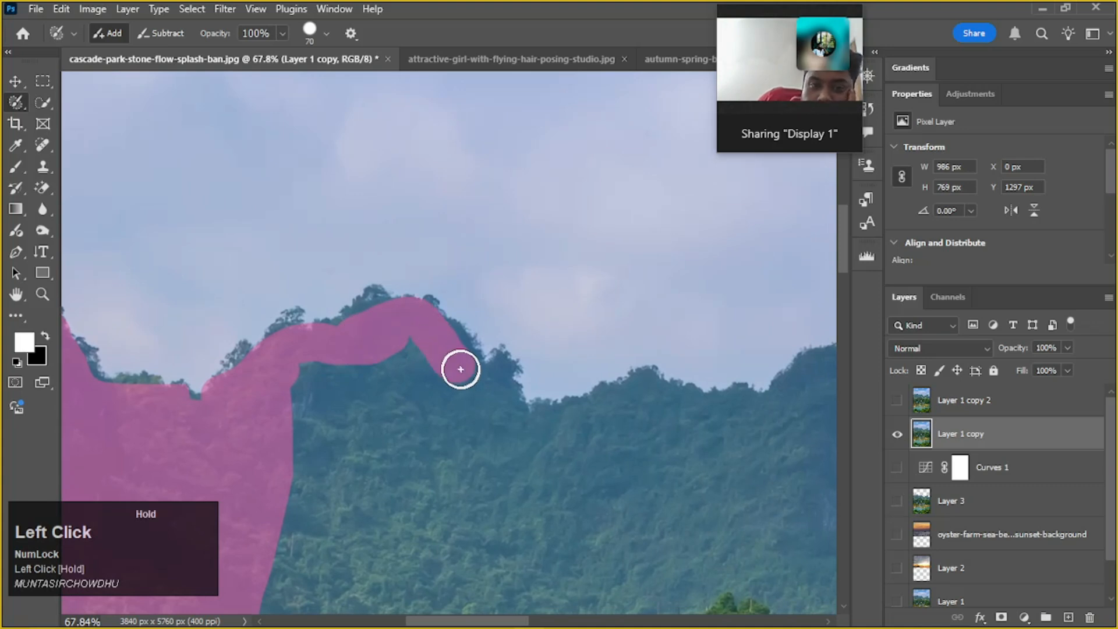
Continue painting the selection along the mountain ridgeline, through the valley and over the tall right peak, to the photo's right edge
right_click(490, 407)
mouse_move(499, 404)
left_mouse_down()
mouse_move(376, 377)
mouse_move(359, 355)
mouse_move(449, 339)
left_mouse_up()
mouse_move(551, 341)
left_mouse_down()
mouse_move(592, 349)
mouse_move(667, 315)
mouse_move(576, 328)
mouse_move(536, 319)
mouse_move(545, 292)
mouse_move(571, 293)
mouse_move(590, 353)
left_mouse_up()
mouse_move(613, 398)
left_mouse_down()
mouse_move(636, 442)
mouse_move(598, 440)
mouse_move(561, 399)
mouse_move(607, 387)
mouse_move(630, 348)
mouse_move(704, 406)
mouse_move(696, 432)
mouse_move(577, 363)
mouse_move(575, 330)
mouse_move(613, 368)
mouse_move(650, 452)
mouse_move(508, 482)
mouse_move(486, 462)
mouse_move(507, 415)
mouse_move(494, 431)
mouse_move(502, 423)
mouse_move(514, 439)
mouse_move(524, 489)
mouse_move(561, 501)
mouse_move(599, 487)
mouse_move(648, 452)
mouse_move(710, 373)
mouse_move(616, 459)
mouse_move(653, 416)
mouse_move(720, 366)
mouse_move(658, 359)
mouse_move(635, 339)
mouse_move(645, 304)
mouse_move(627, 303)
mouse_move(624, 318)
mouse_move(660, 363)
mouse_move(478, 420)
mouse_move(444, 416)
left_mouse_up()
mouse_move(444, 376)
left_mouse_down()
mouse_move(508, 403)
mouse_move(582, 309)
mouse_move(522, 385)
mouse_move(515, 373)
mouse_move(573, 335)
mouse_move(551, 345)
mouse_move(643, 256)
mouse_move(686, 197)
left_mouse_up()
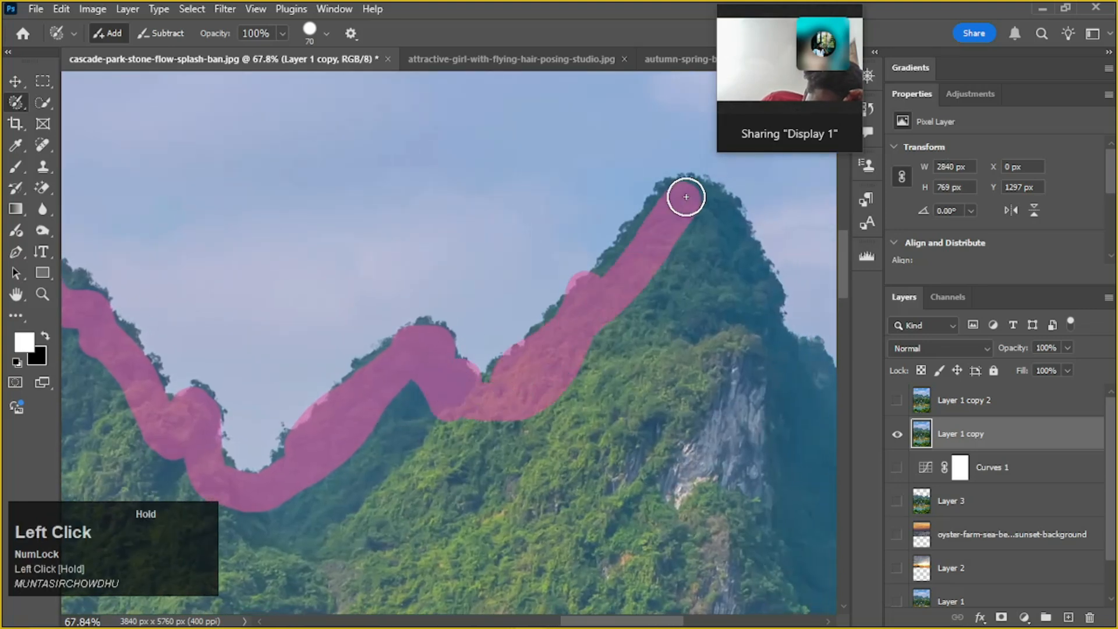
mouse_move(640, 241)
left_mouse_down()
mouse_move(589, 284)
mouse_move(499, 295)
mouse_move(552, 257)
mouse_move(572, 314)
mouse_move(574, 291)
left_mouse_up()
scroll(523, 295, "down", 3)
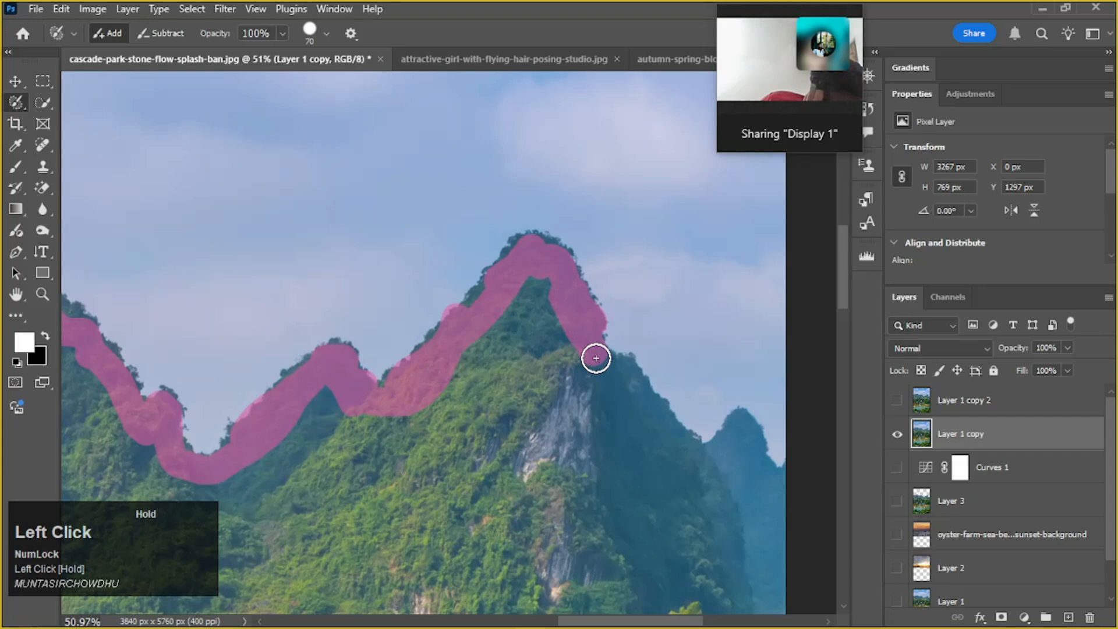
mouse_move(619, 374)
left_mouse_down()
mouse_move(669, 428)
mouse_move(721, 461)
mouse_move(754, 441)
mouse_move(741, 426)
mouse_move(746, 453)
mouse_move(786, 466)
left_mouse_up()
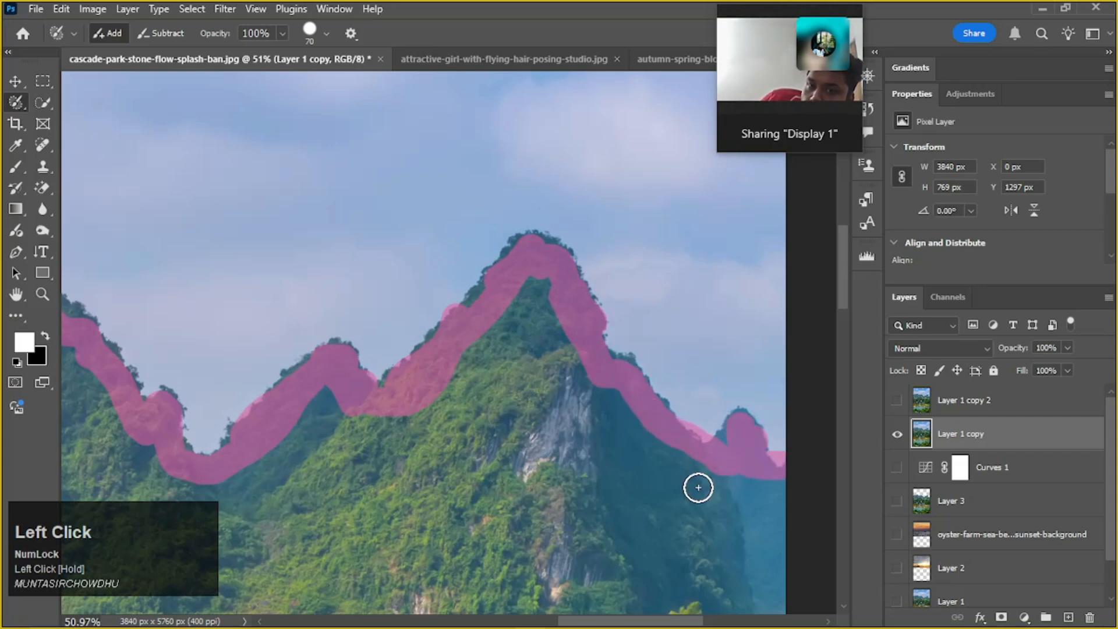
Enlarge the Selection Brush to 2600 px and paint the lower slopes, waterfalls, river and foreground trees into the selection
scroll(698, 488, "down", 5)
left_click_drag(532, 517, 573, 409)
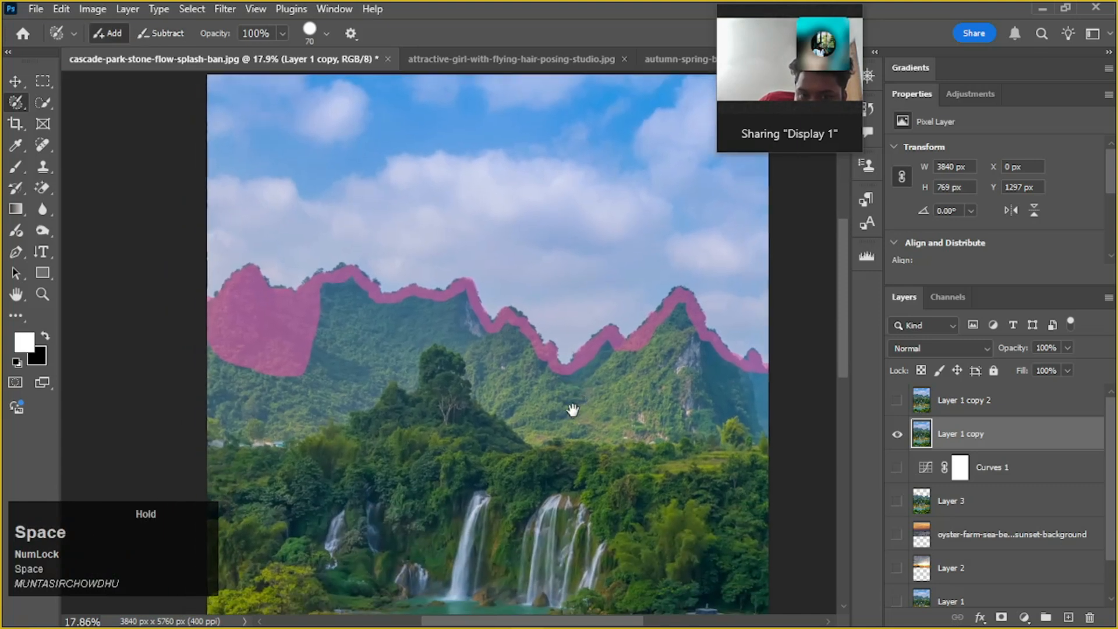
scroll(572, 414, "down", 1)
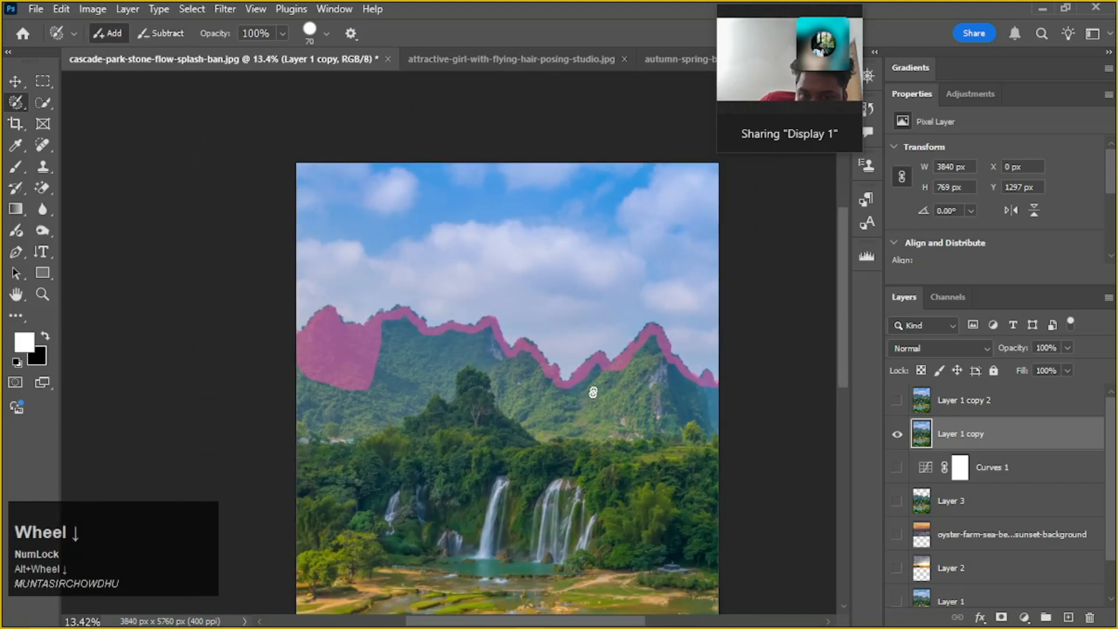
scroll(593, 392, "down", 2)
left_click_drag(594, 474, 523, 323)
scroll(572, 391, "down", 1)
scroll(426, 320, "up", 1)
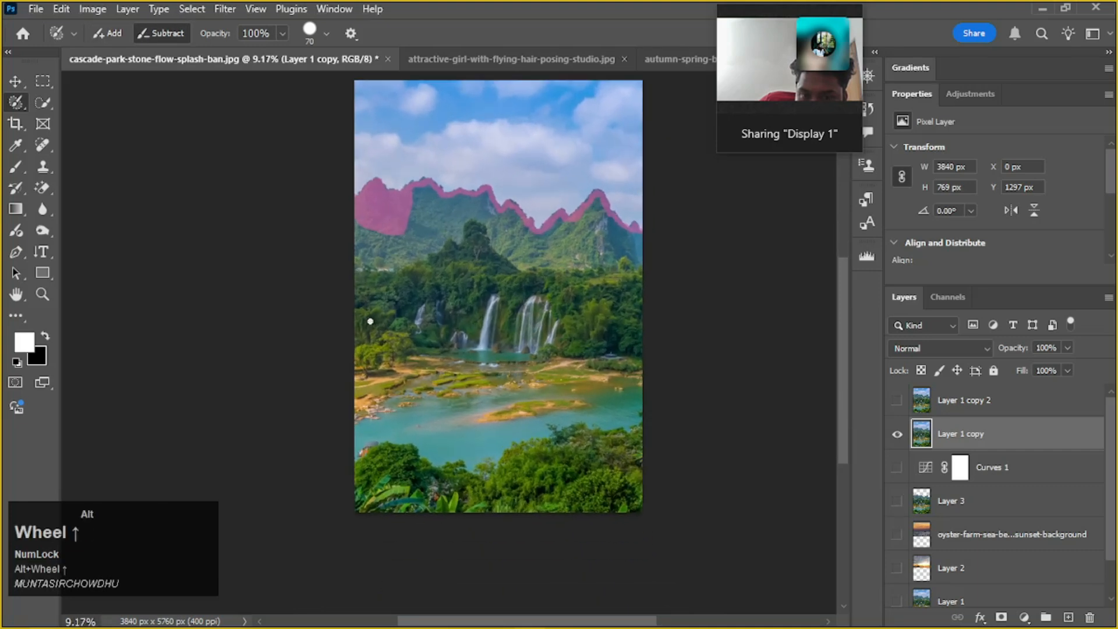
key("bracketright")
key("bracketright")
key("bracketright")
key("bracketright")
key("bracketright")
key("bracketright")
key("bracketright")
key("bracketright")
key("bracketright")
key("bracketright")
key("bracketright")
key("bracketright")
key("bracketright")
key("bracketright")
mouse_move(358, 317)
left_mouse_down()
mouse_move(635, 384)
mouse_move(435, 488)
mouse_move(305, 473)
mouse_move(572, 456)
mouse_move(603, 325)
mouse_move(487, 333)
mouse_move(424, 310)
mouse_move(590, 333)
mouse_move(534, 350)
left_mouse_up()
Reduce the Selection Brush to 150 px and subtract the patch of sky selected in the valley between the peaks
scroll(553, 280, "up", 1, "alt")
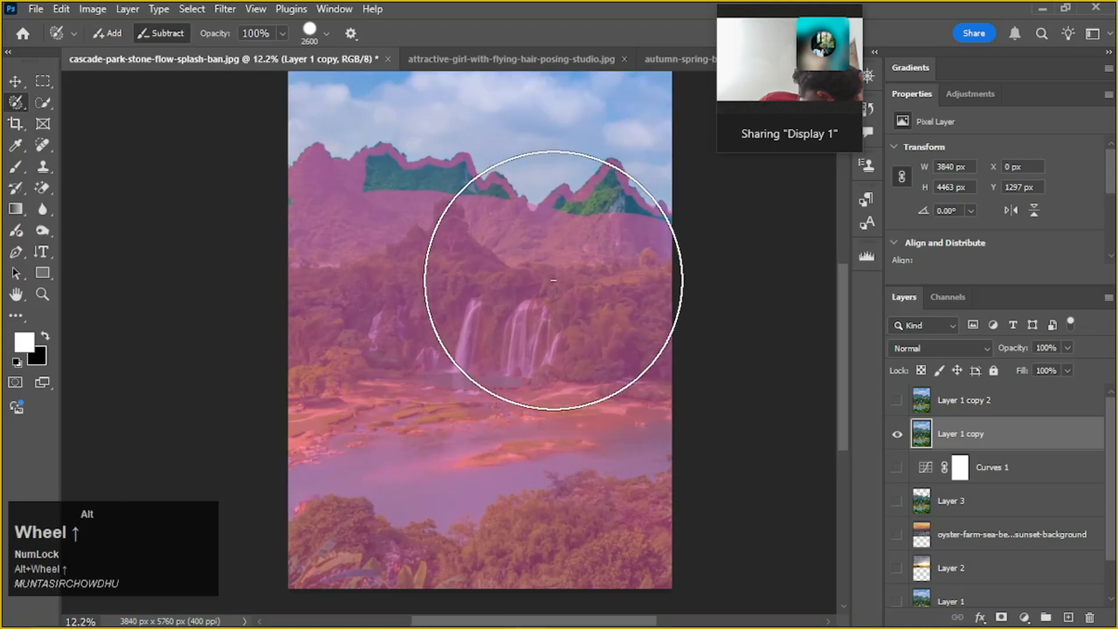
scroll(553, 280, "up", 3, "alt")
key("space")
left_click_drag(512, 239, 460, 389)
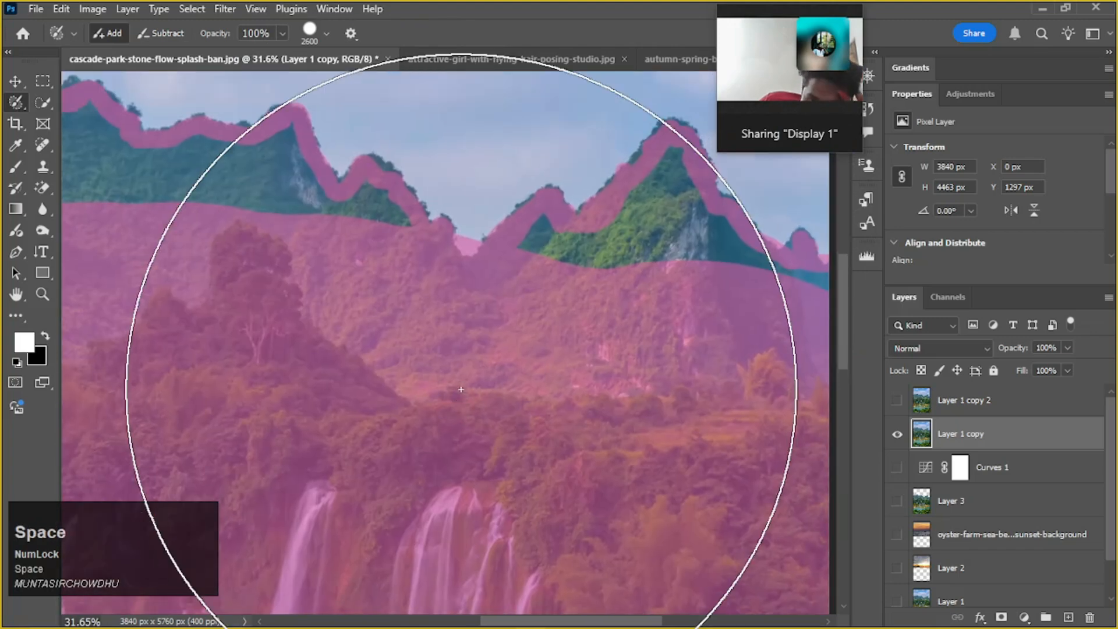
key("bracketleft")
key("bracketleft")
key("bracketleft")
key("bracketleft")
key("bracketleft")
key("bracketleft")
key("bracketleft")
key("bracketleft")
key("bracketleft")
key("bracketleft")
key("bracketleft")
key("bracketleft")
key("bracketleft")
key("bracketleft")
key("bracketleft")
key("bracketleft")
key("bracketleft")
key("bracketleft")
key("bracketleft")
key("bracketleft")
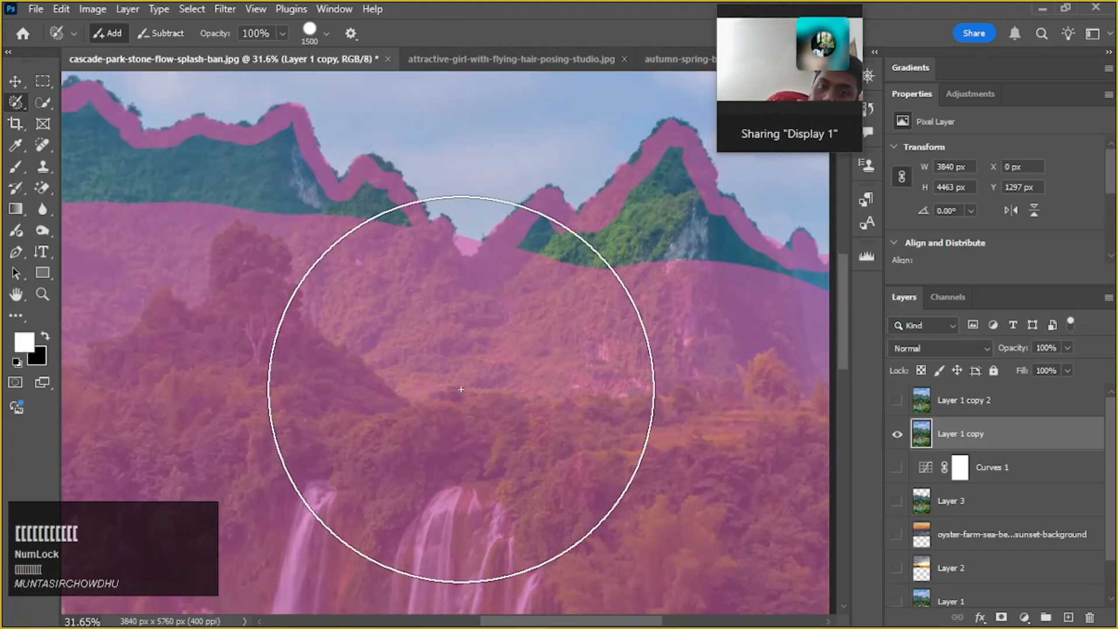
scroll(473, 226, "up", 2, "alt")
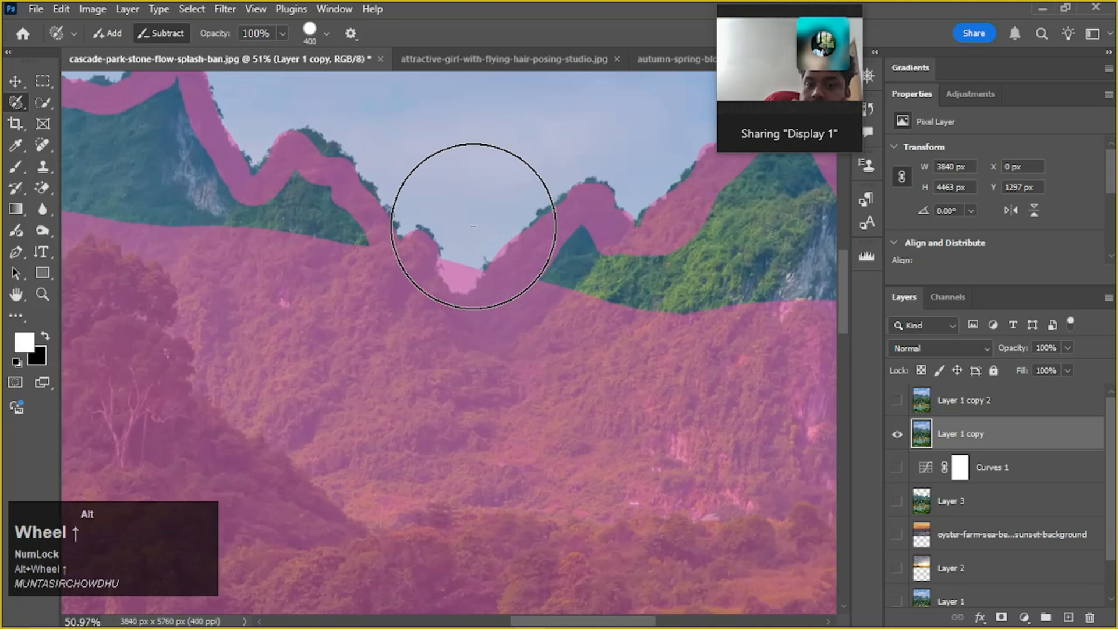
key("bracketleft")
key("bracketleft")
key("bracketleft")
key("bracketleft")
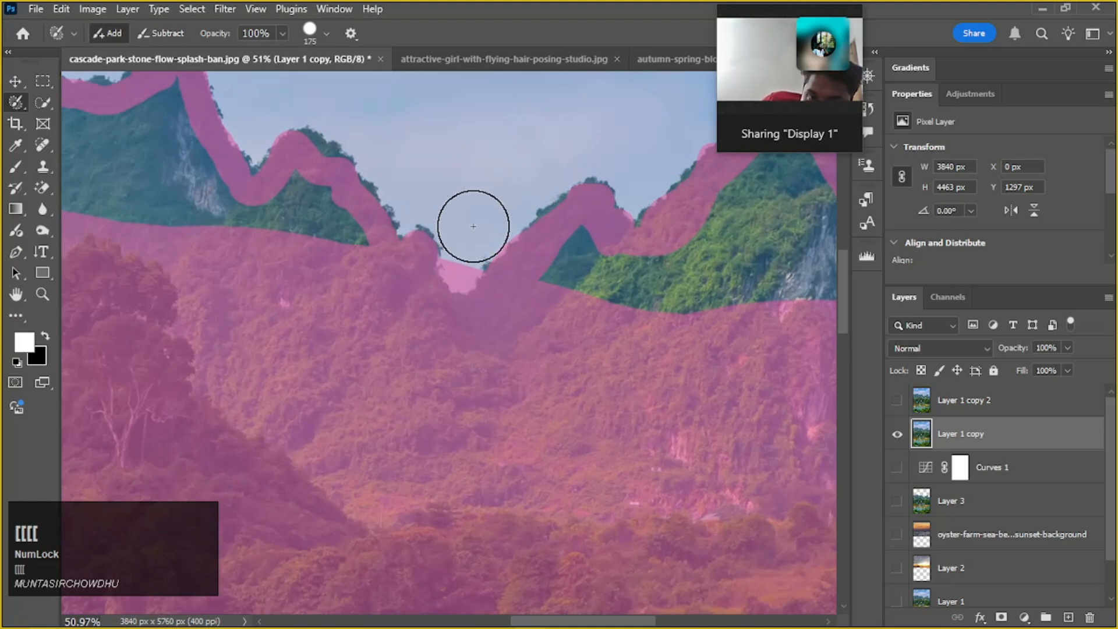
left_click(457, 258, "alt")
key("x")
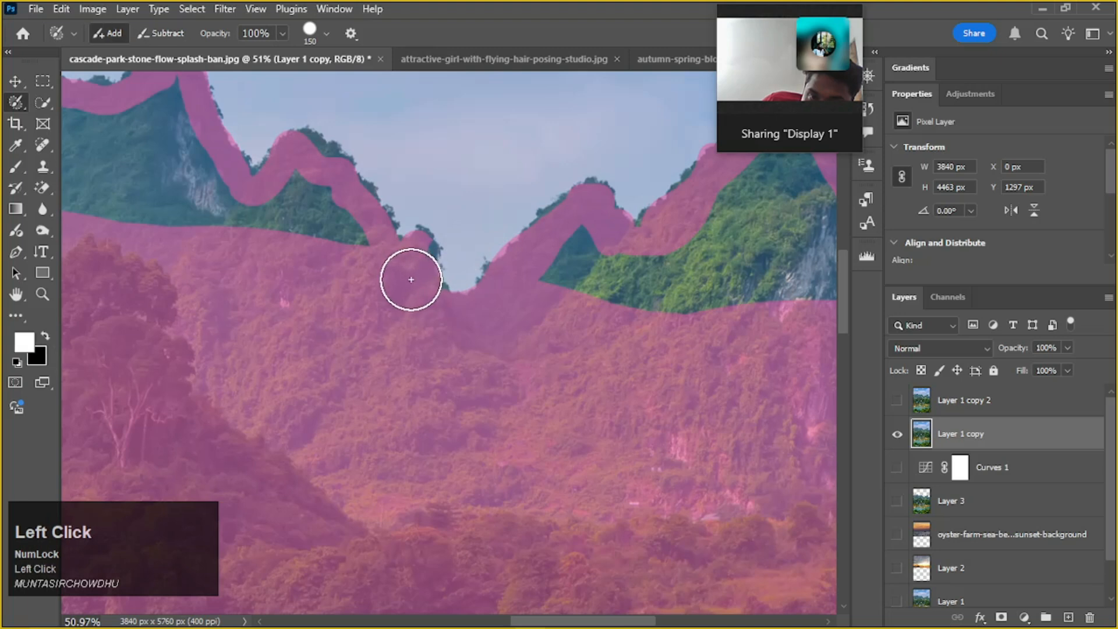
Add the gap in the small peak beside the valley, and straight strokes across the tall right peak's lower slope to the photo's edge
mouse_move(424, 320)
left_mouse_down()
mouse_move(603, 342)
mouse_move(565, 292)
mouse_move(548, 304)
mouse_move(575, 257)
left_mouse_up()
key("space")
left_click_drag(585, 346, 426, 405)
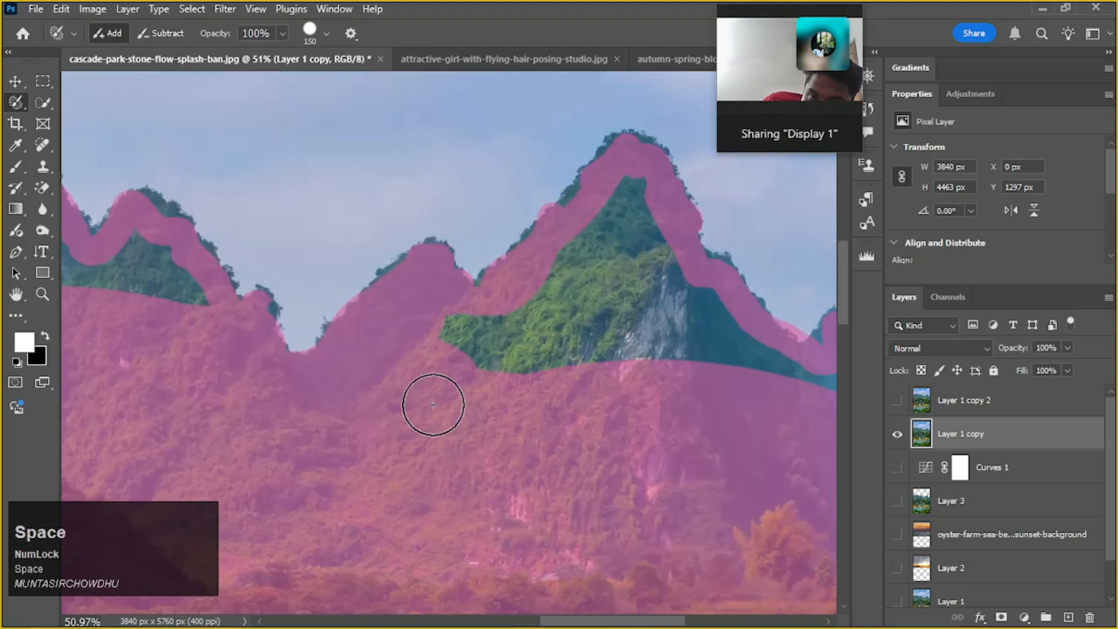
left_click(454, 336)
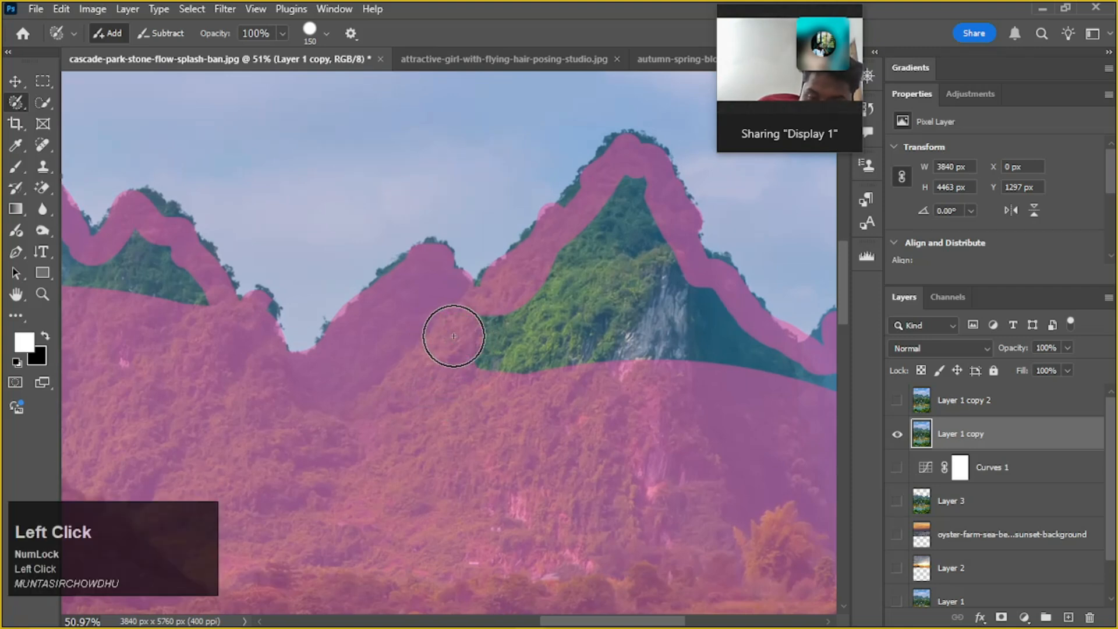
key("shift")
left_click(773, 356, "shift")
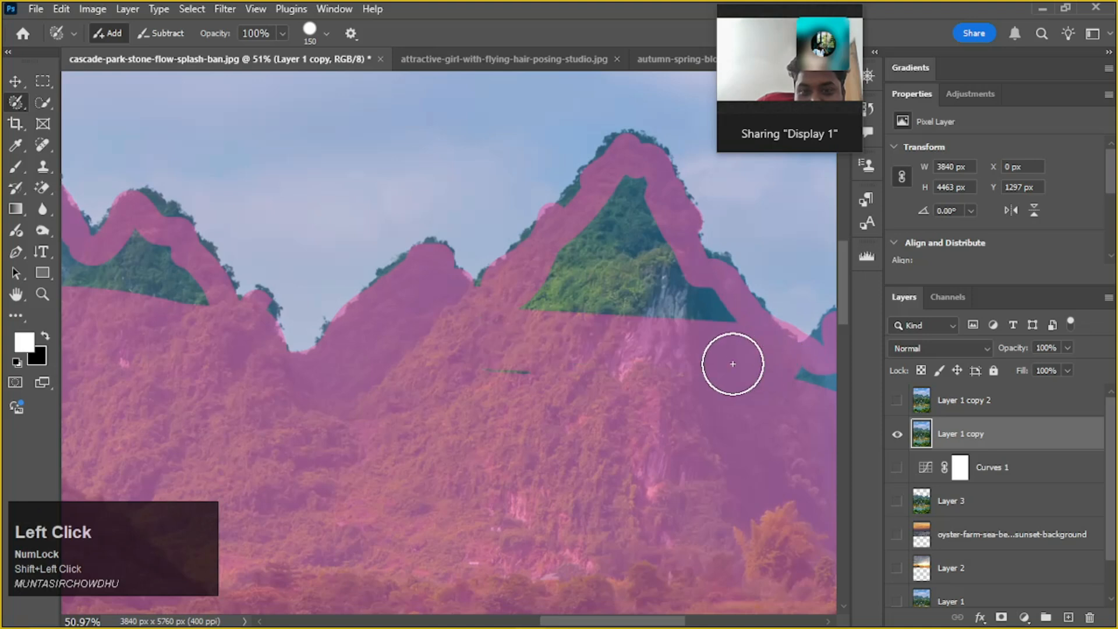
scroll(728, 368, "down", 2)
left_click_drag(721, 382, 582, 390)
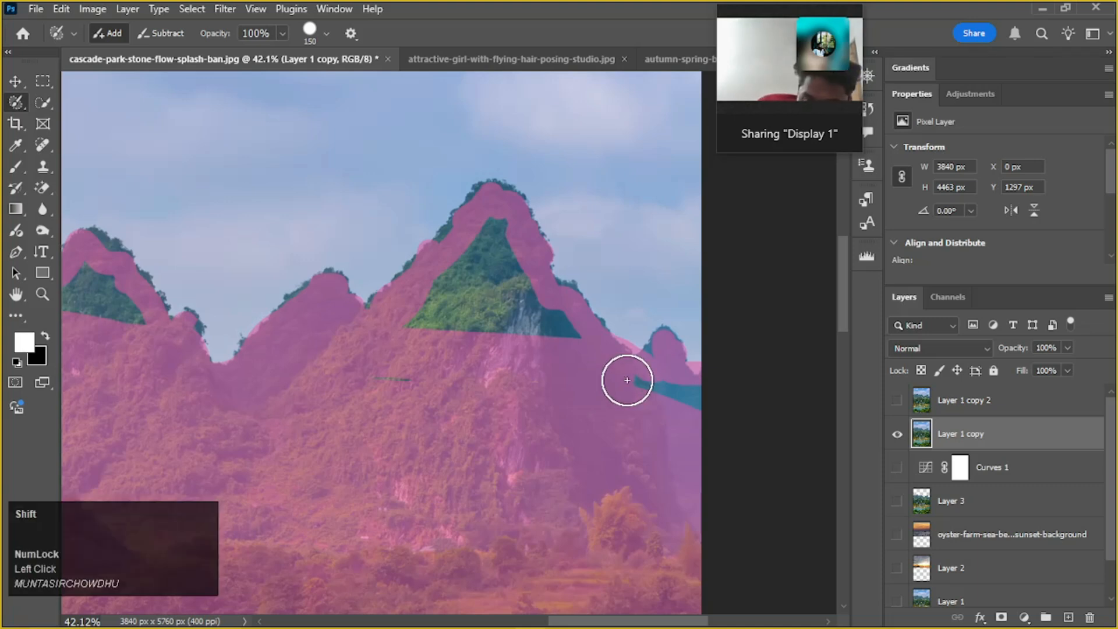
left_click(702, 400, "shift")
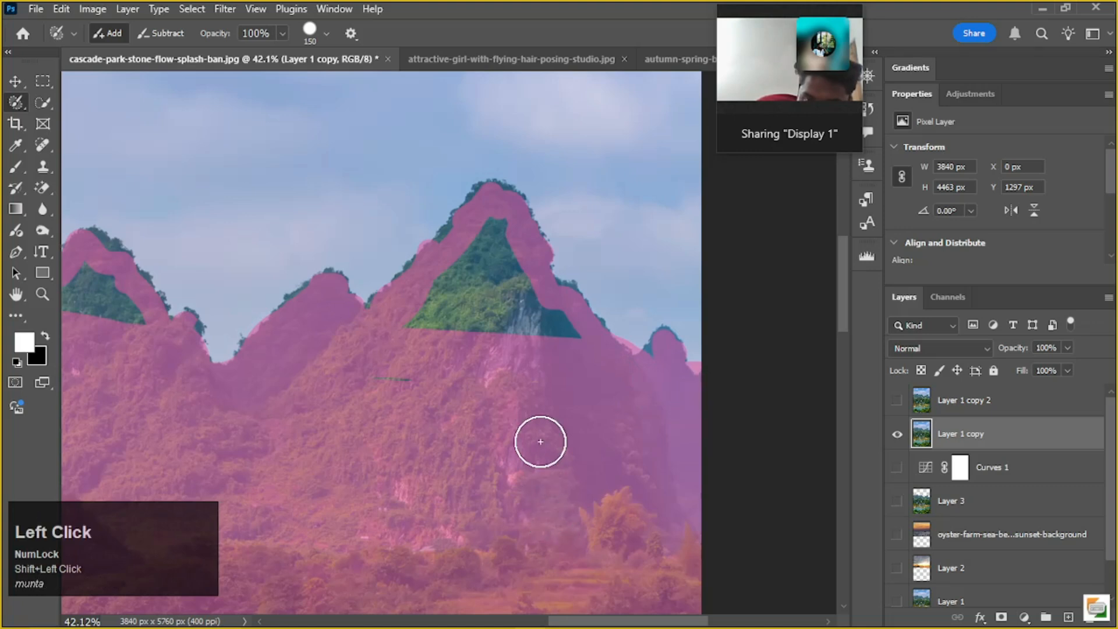
Fill the unselected triangle inside the tall right peak with connected straight Selection Brush strokes
left_click(566, 345)
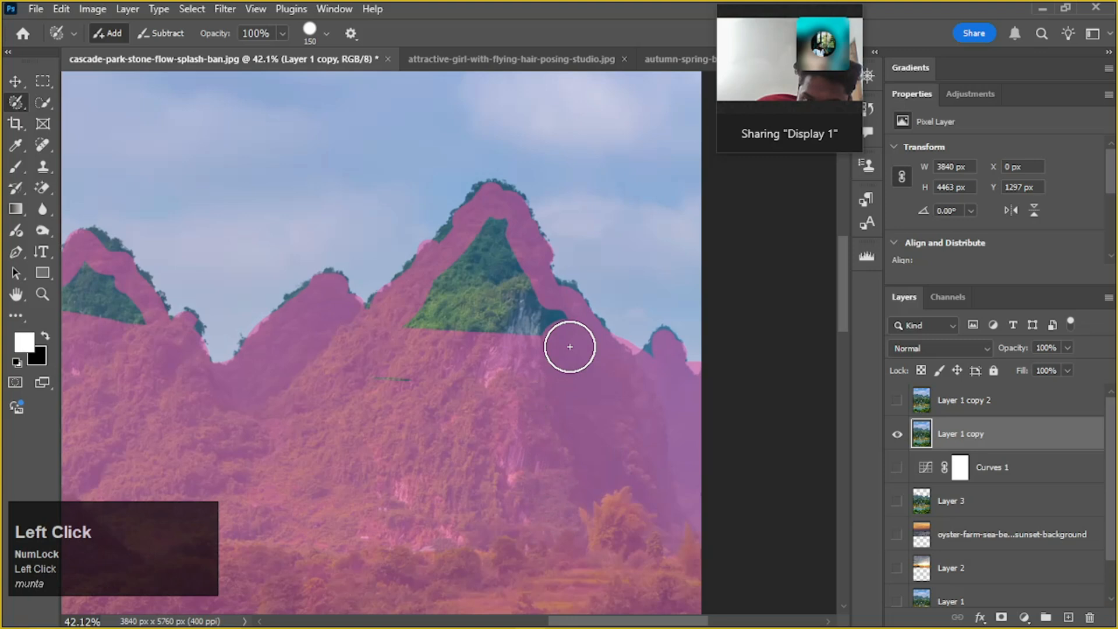
left_click(486, 234)
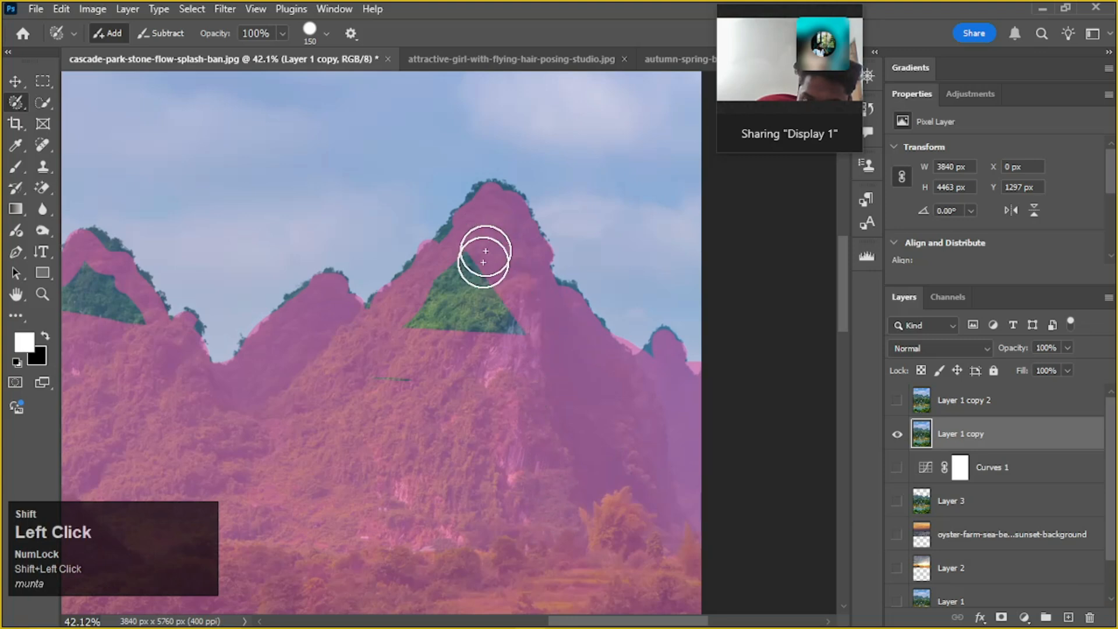
left_click(458, 270, "shift")
left_click(504, 325, "shift")
mouse_move(404, 324)
left_mouse_down()
mouse_move(442, 315)
mouse_move(445, 300)
mouse_move(391, 409)
mouse_move(537, 413)
left_mouse_up()
key("space")
key("space")
left_click_drag(212, 333, 507, 425)
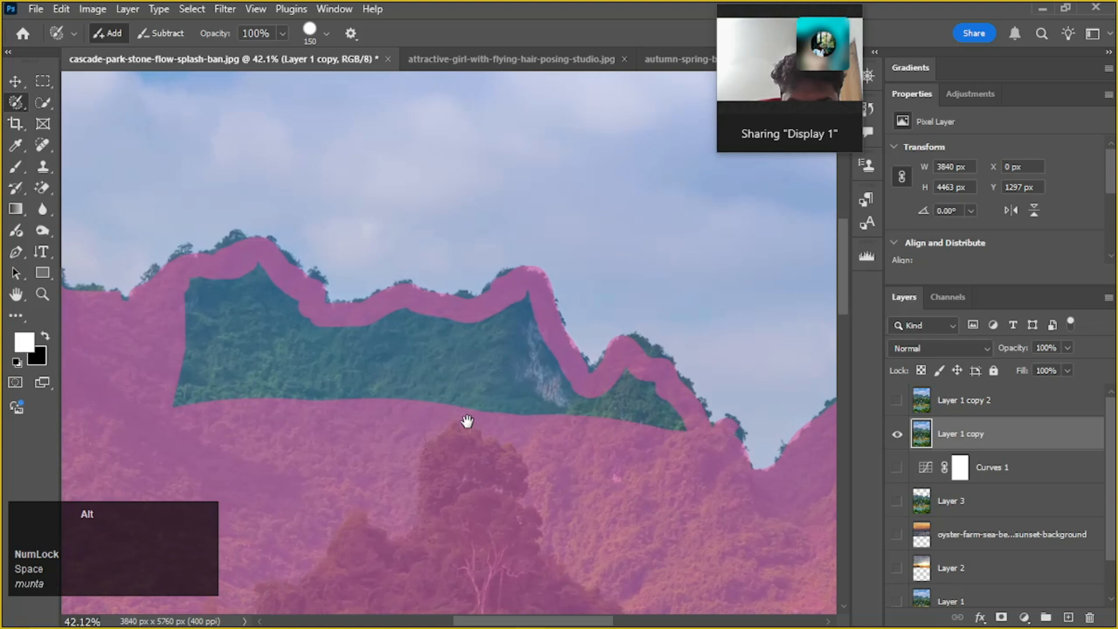
Enlarge the Selection Brush to 300 px and fill the unselected areas inside the left mountain range and the peak beside it
scroll(547, 422, "down", 1, "alt")
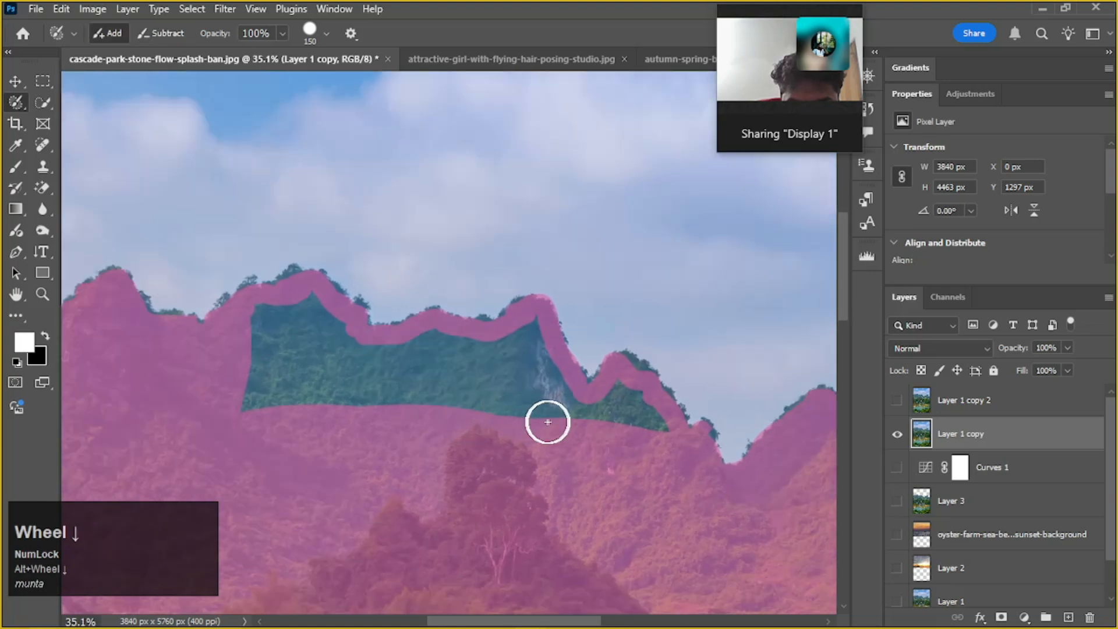
key("bracketright")
key("bracketright")
key("bracketright")
key("bracketright")
left_click(626, 419)
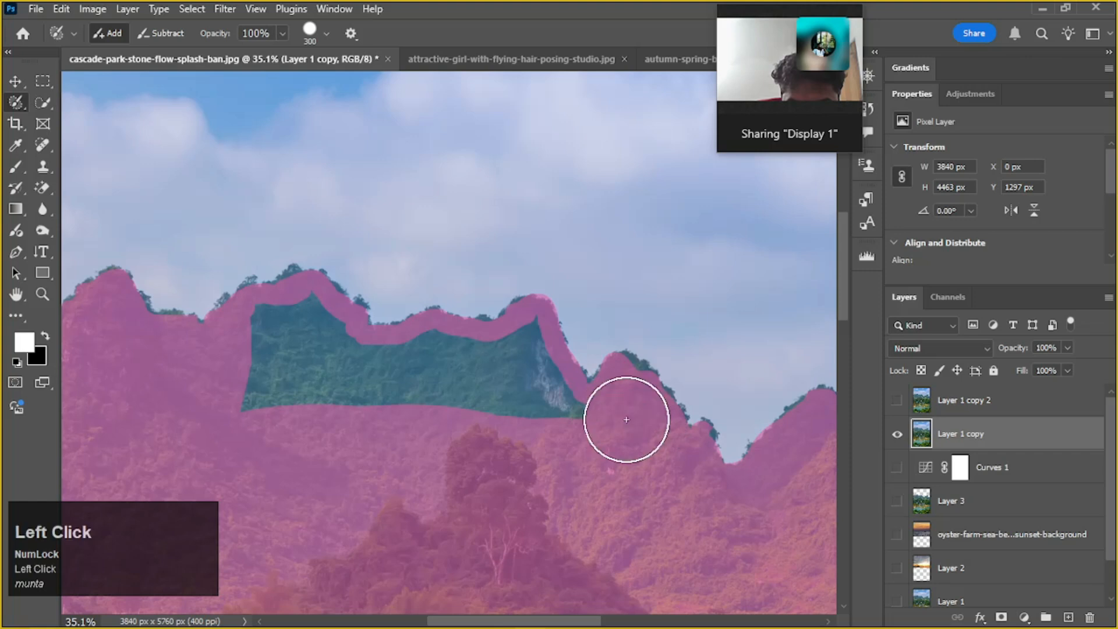
left_click(248, 375, "shift")
mouse_move(531, 393)
left_mouse_down()
mouse_move(516, 363)
mouse_move(327, 357)
mouse_move(284, 337)
mouse_move(312, 328)
mouse_move(454, 374)
mouse_move(386, 357)
left_mouse_up()
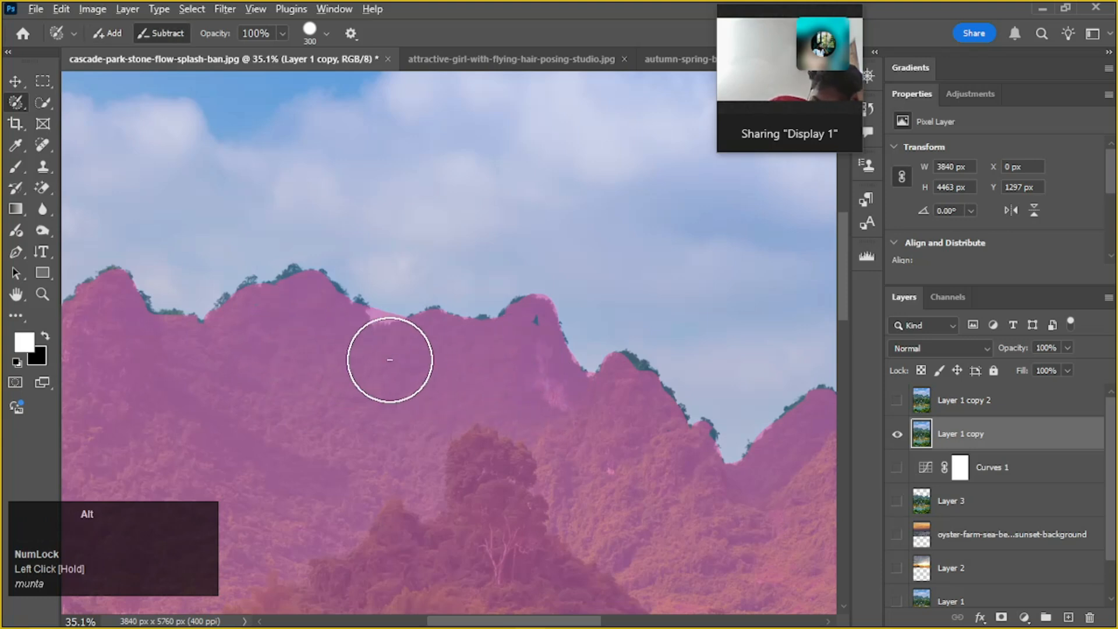
Reduce the Selection Brush to 125 px and subtract the sliver of sky in the dip along the left range's ridge
scroll(418, 328, "up", 3, "alt")
scroll(418, 327, "up", 1, "alt")
key("bracketleft")
key("bracketleft")
key("bracketleft")
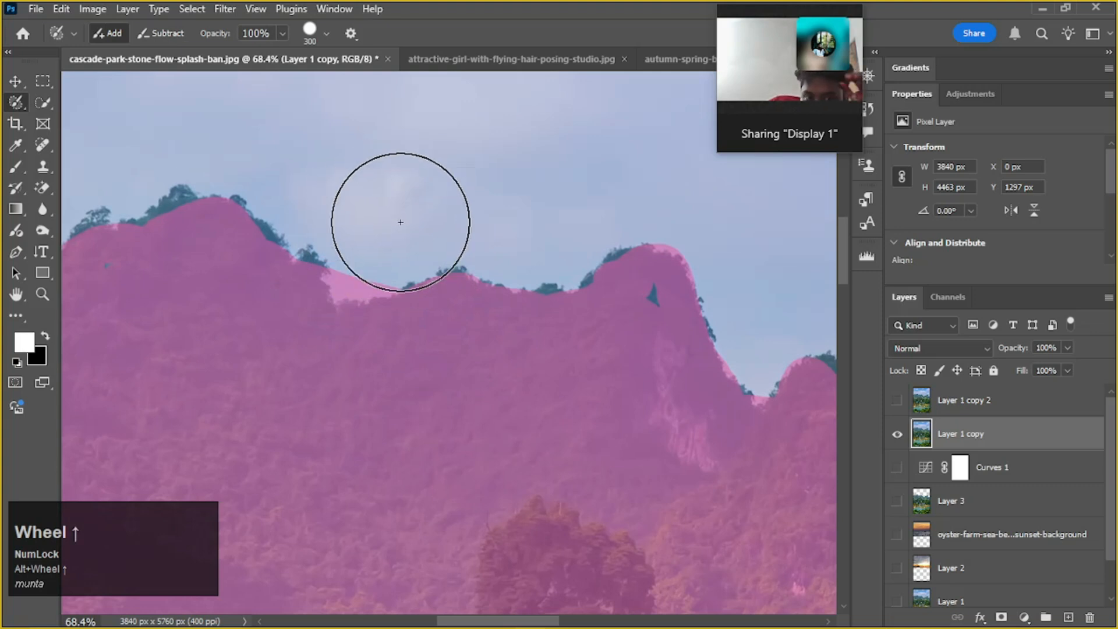
key("bracketleft")
key("bracketleft")
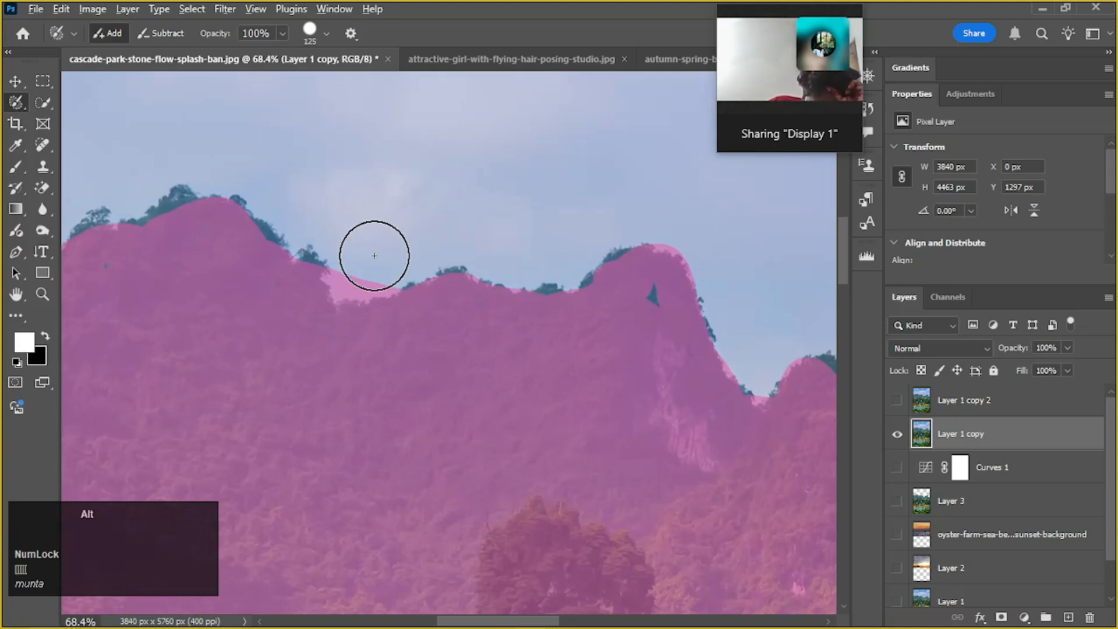
left_click_drag(372, 253, 351, 258, "alt")
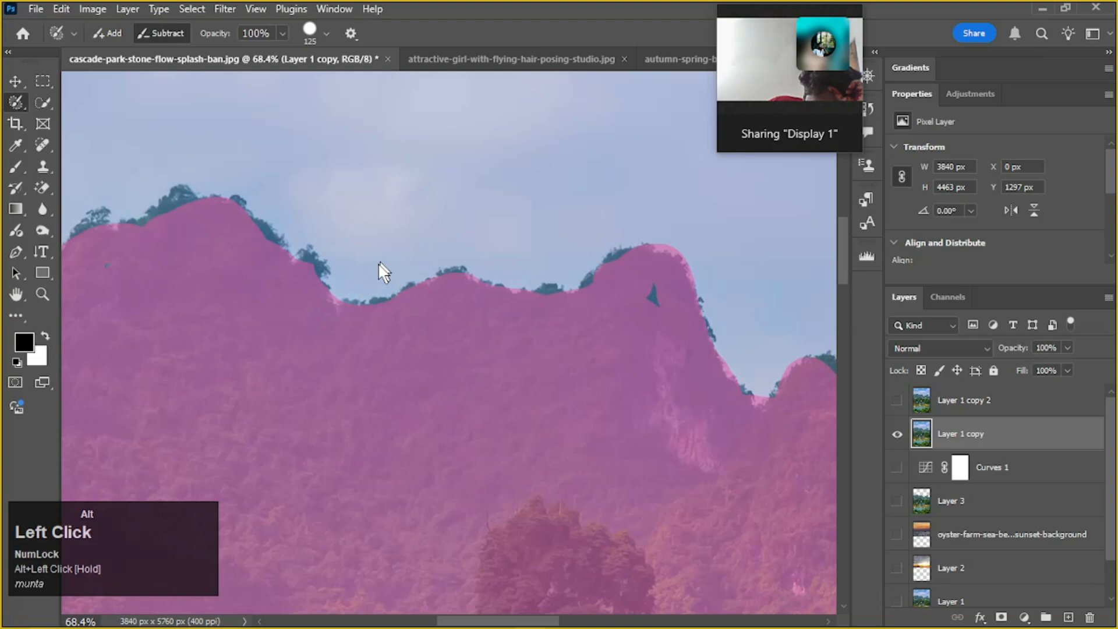
Return the Selection Brush to Add mode and paint over the small remaining gap in the left range's rightmost summit
scroll(405, 329, "down", 7, "alt")
mouse_move(418, 432)
left_mouse_down()
mouse_move(564, 321)
mouse_move(581, 321)
left_mouse_up()
key("x")
left_click_drag(600, 370, 387, 392)
scroll(467, 389, "down", 2, "alt")
scroll(383, 384, "down", 6, "alt")
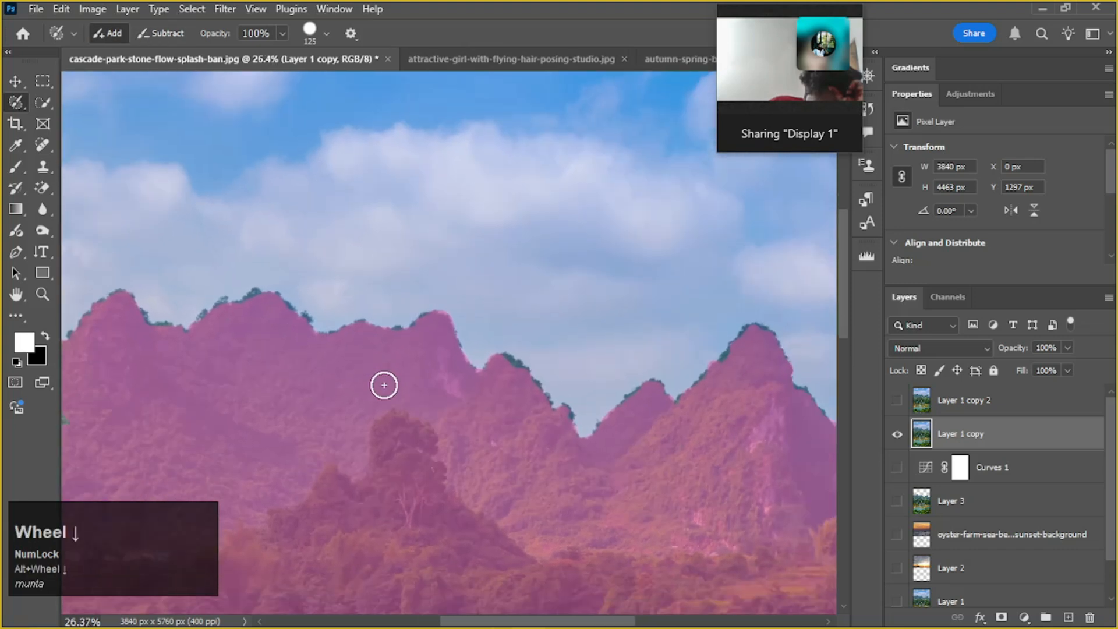
scroll(407, 437, "down", 3)
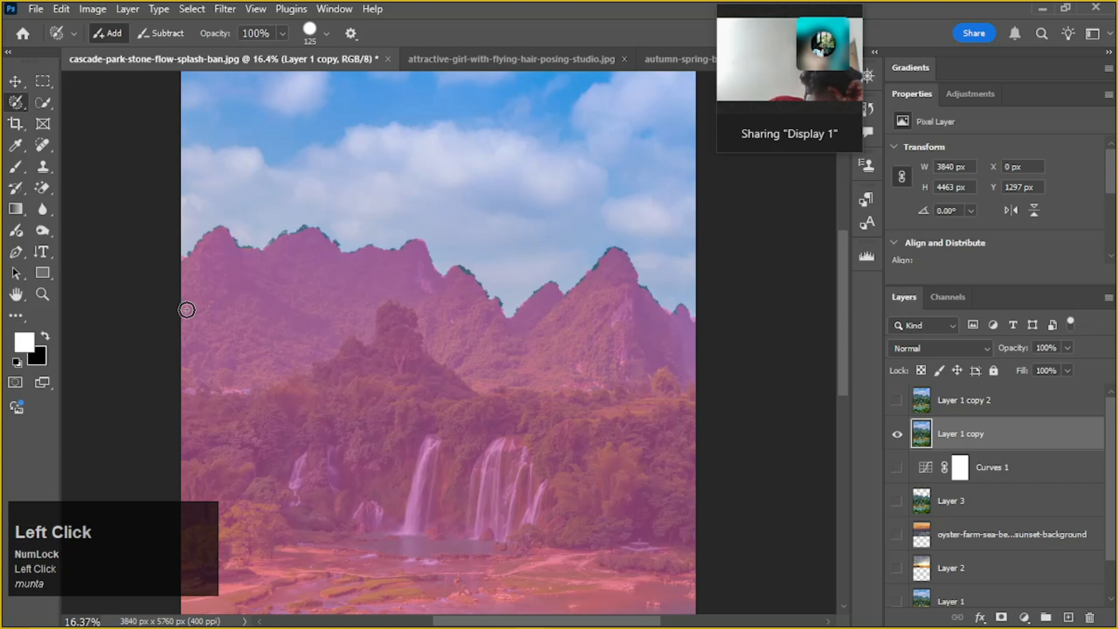
Alternate between the Selection Brush and the Rectangular Marquee tool to compare the selection's colour overlay with its dashed outline
left_click(16, 96)
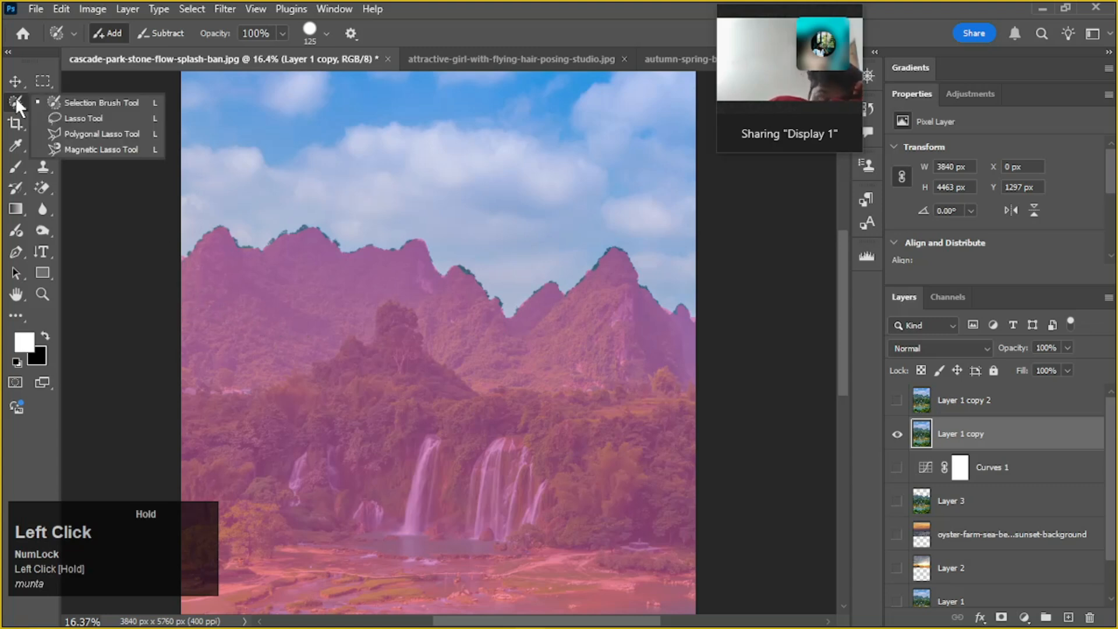
left_click(39, 78)
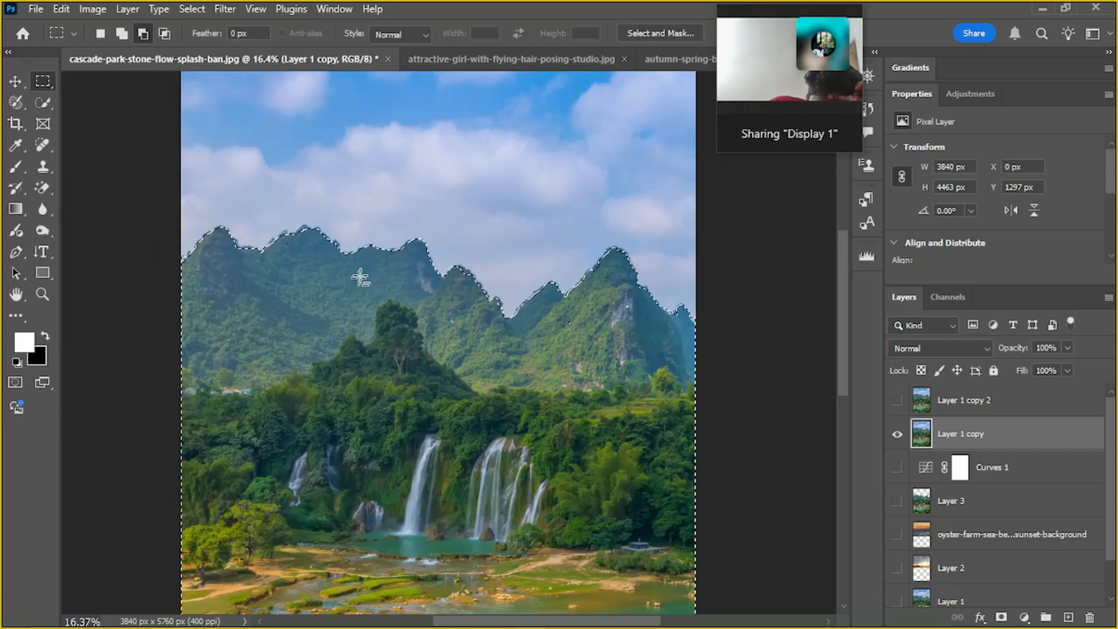
scroll(364, 271, "up", 2)
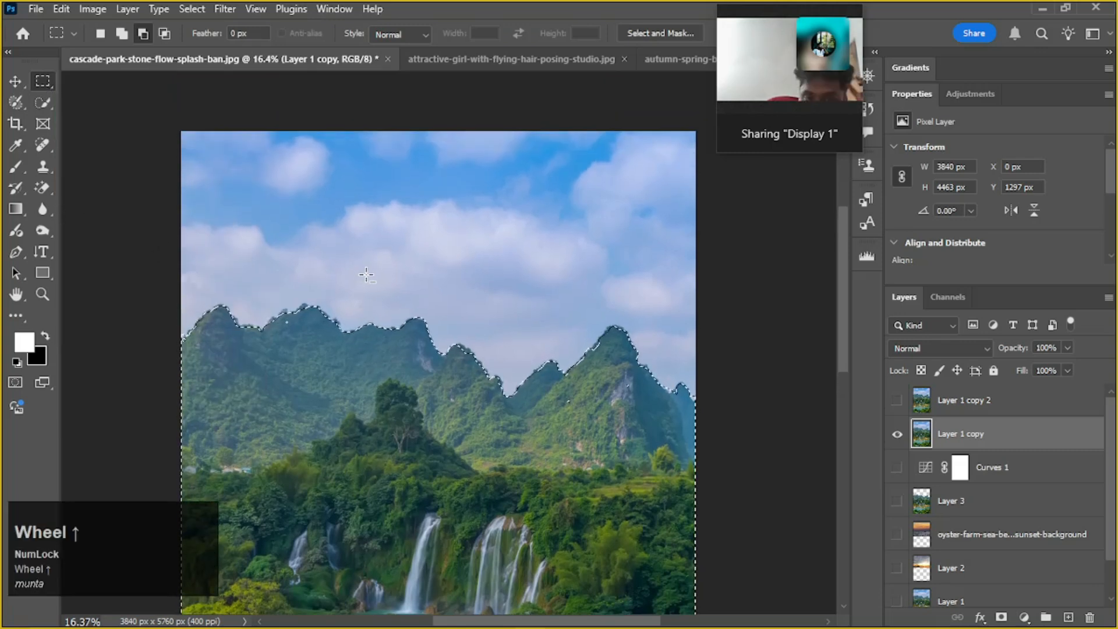
left_click(10, 100)
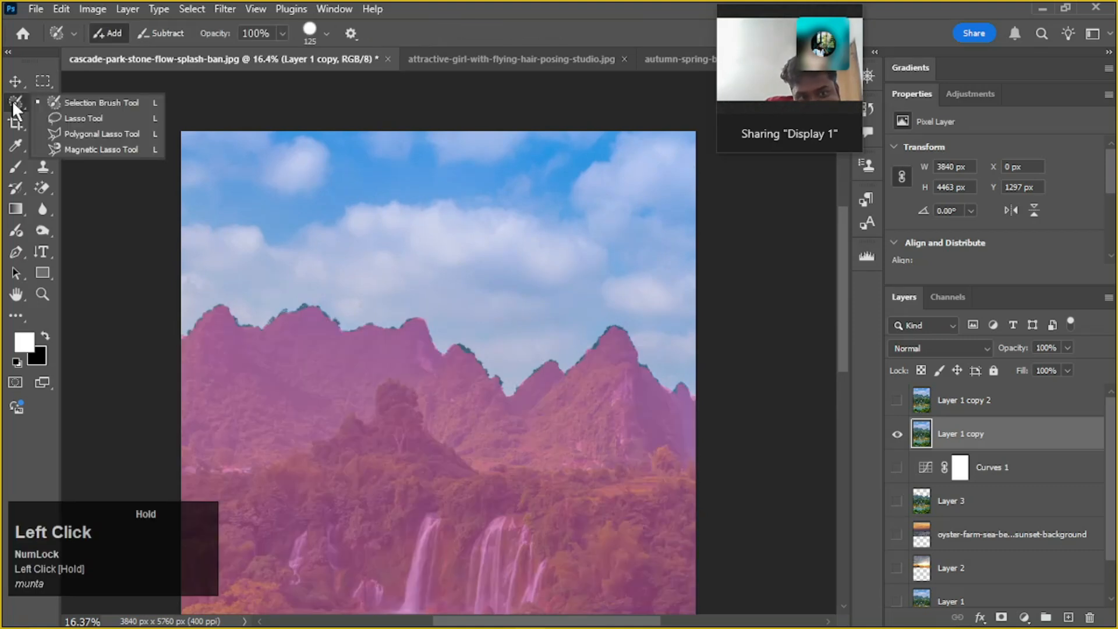
left_click(13, 100)
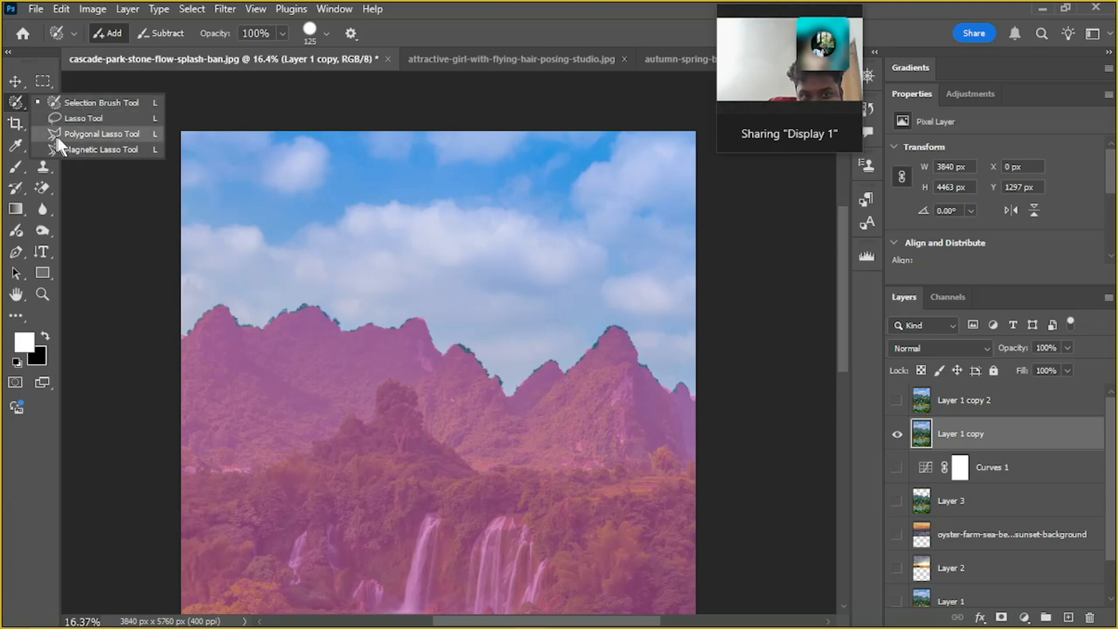
left_click(18, 101)
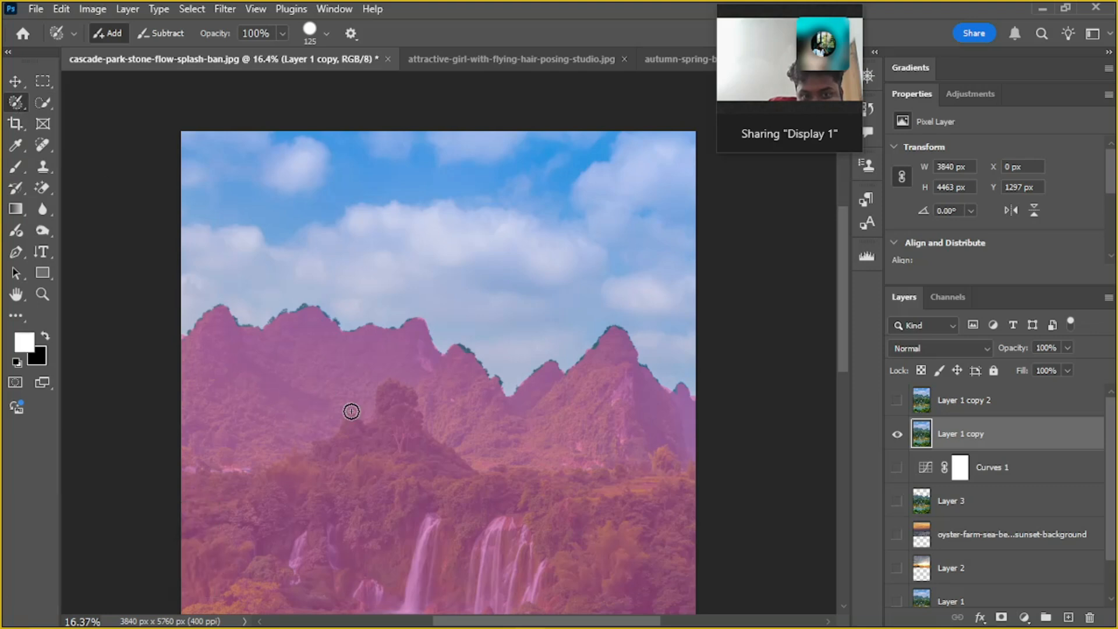
left_click(42, 81)
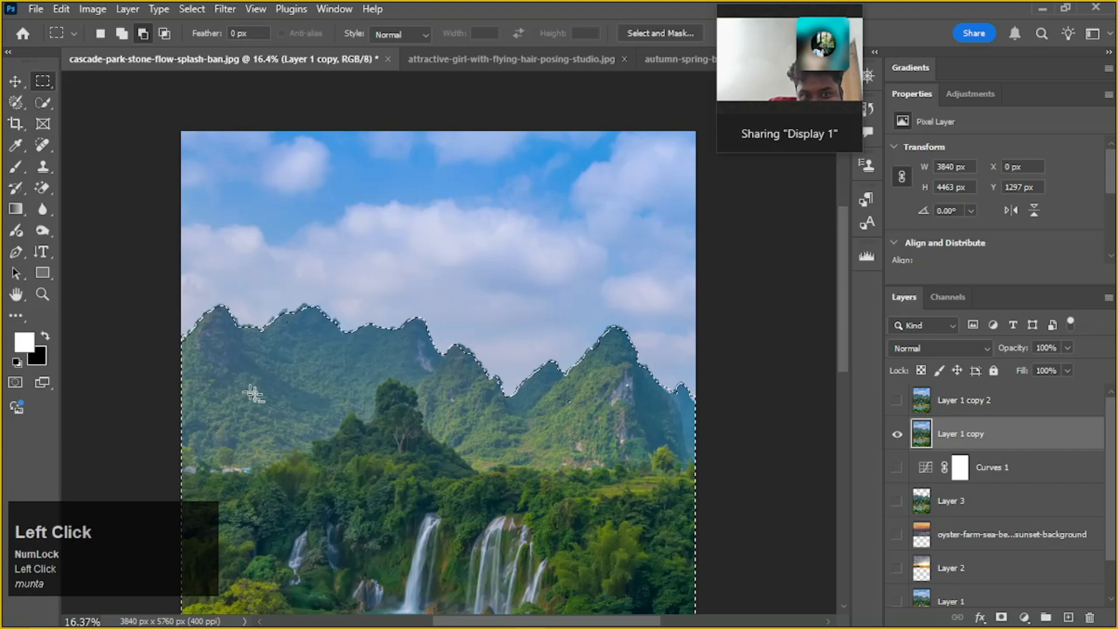
Deselect the painted landscape selection
scroll(267, 357, "down", 1, "alt")
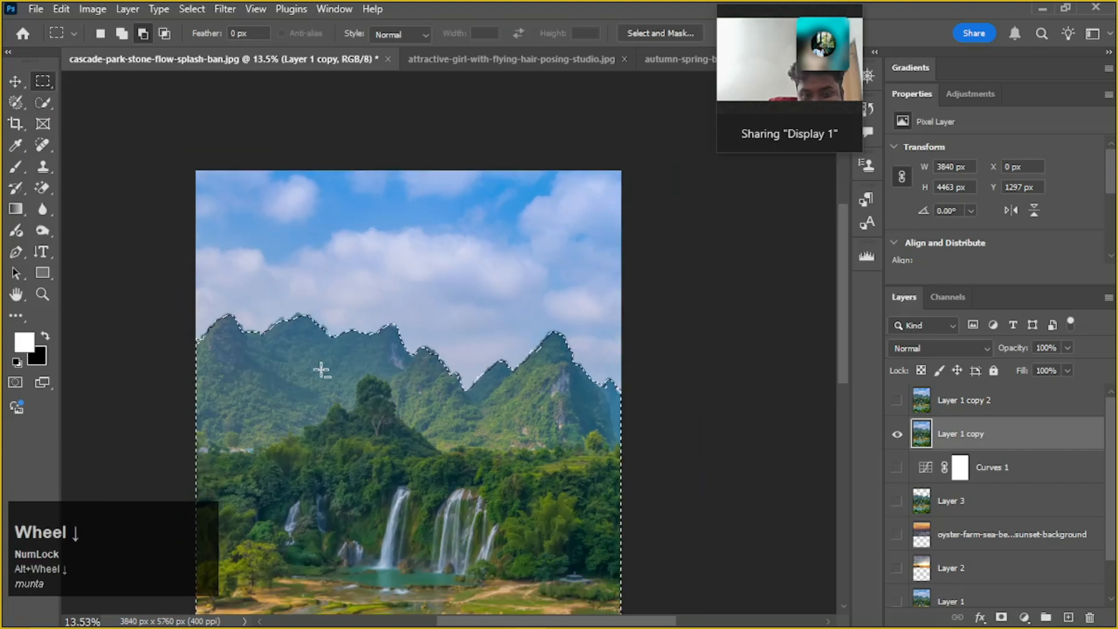
scroll(321, 371, "down", 1)
key("ctrl+d")
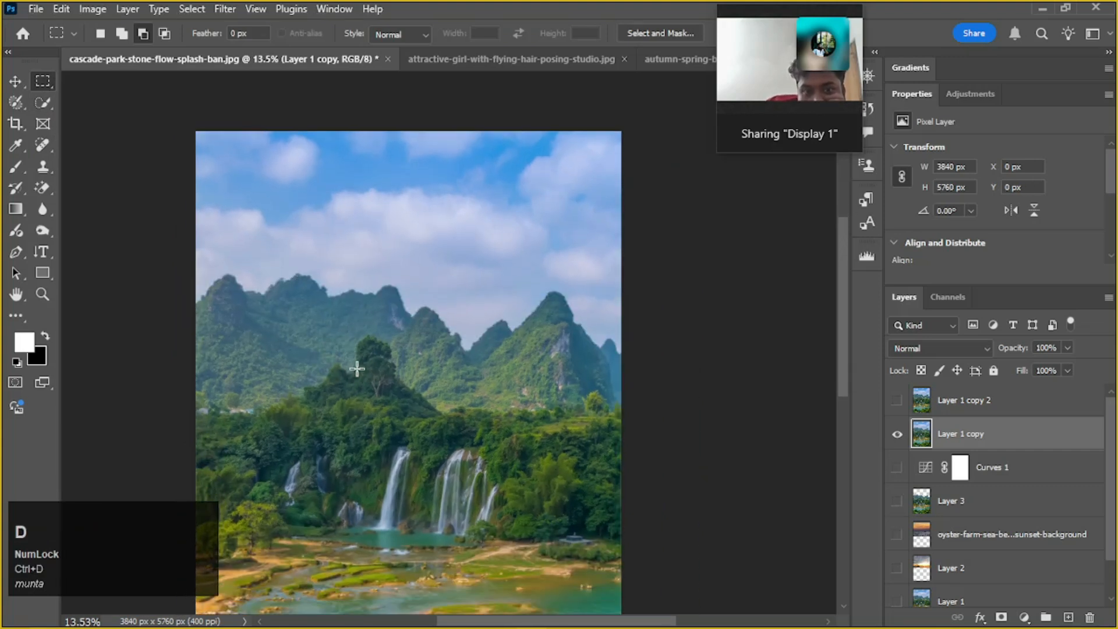
Restore the default black foreground and white background colours
scroll(362, 374, "up", 1)
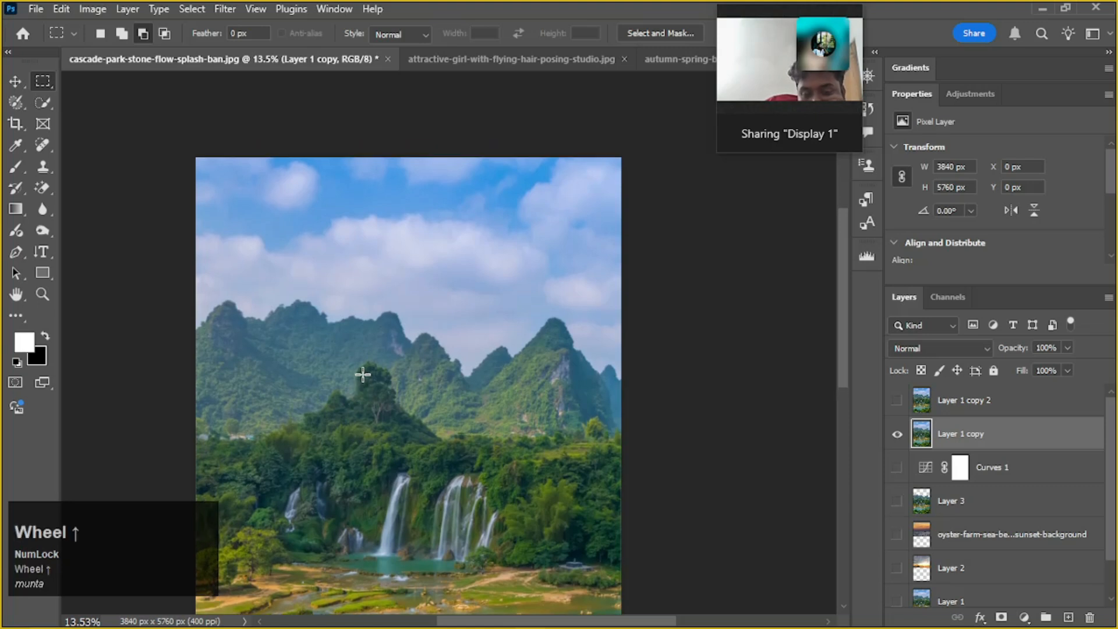
scroll(336, 373, "up", 2, "alt")
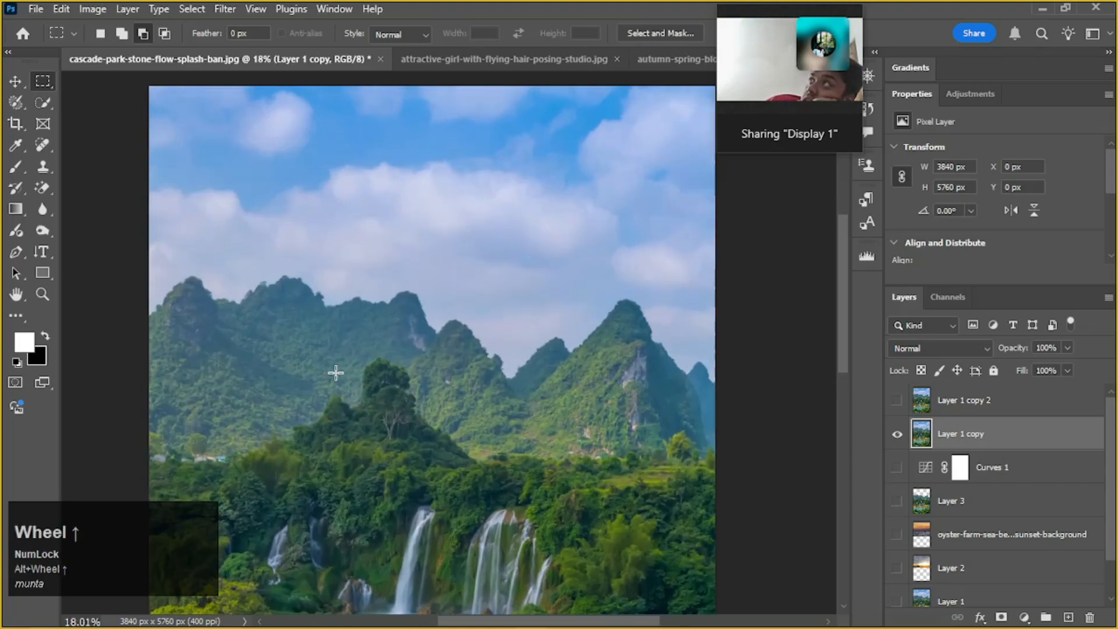
scroll(348, 372, "down", 1, "alt")
left_click_drag(392, 363, 332, 349)
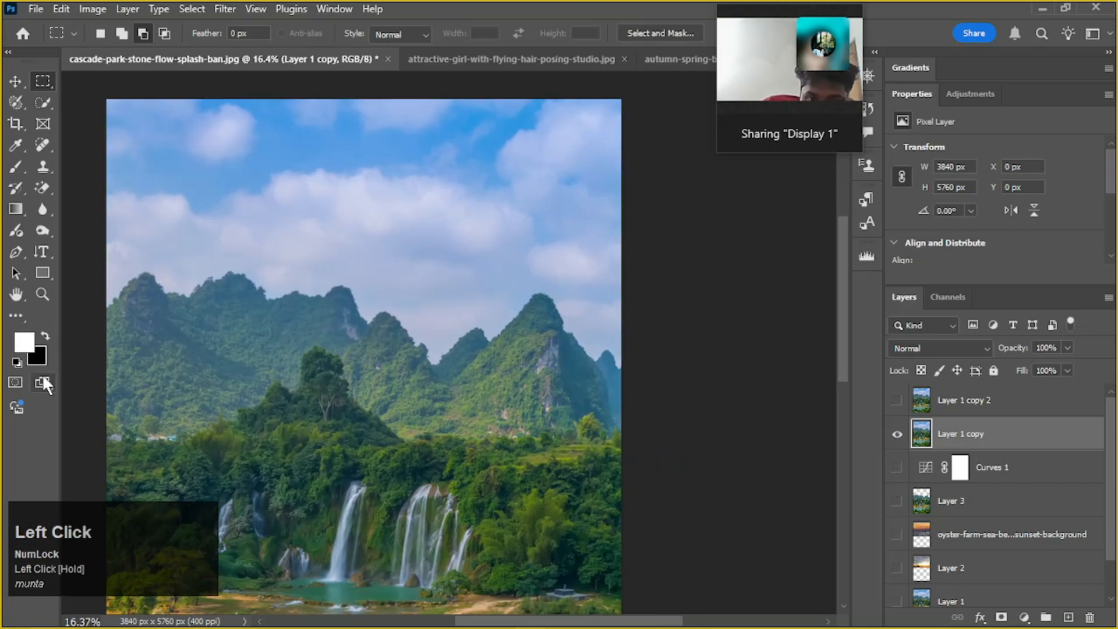
left_click(44, 336)
key("d")
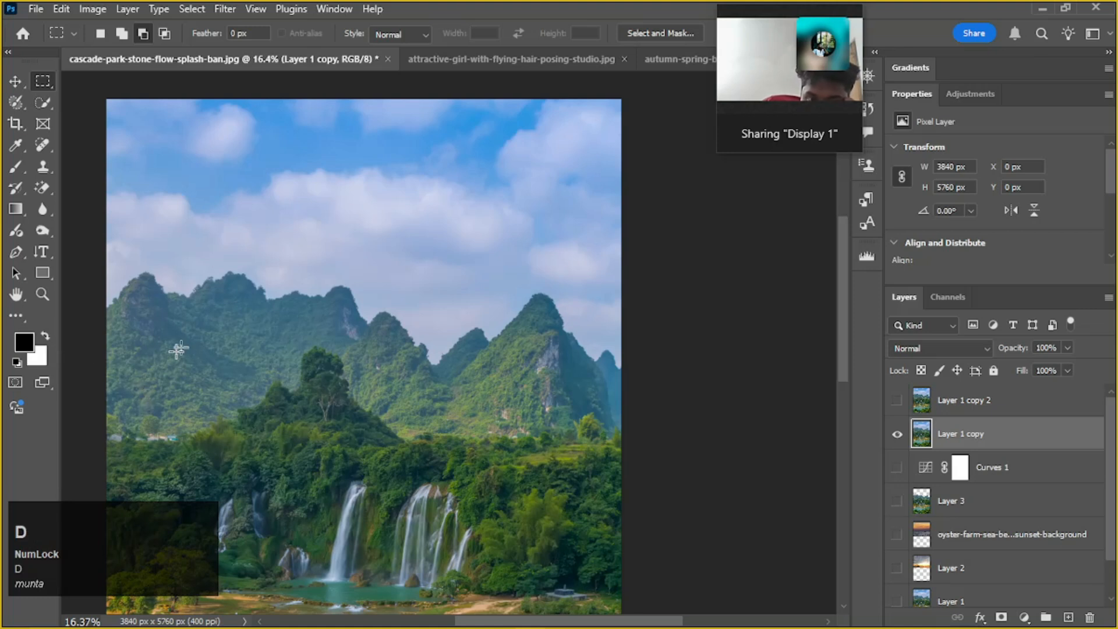
Draw a rectangular marquee about 1564 by 874 px around the wooded hill, and deselect it
left_click_drag(161, 333, 371, 449)
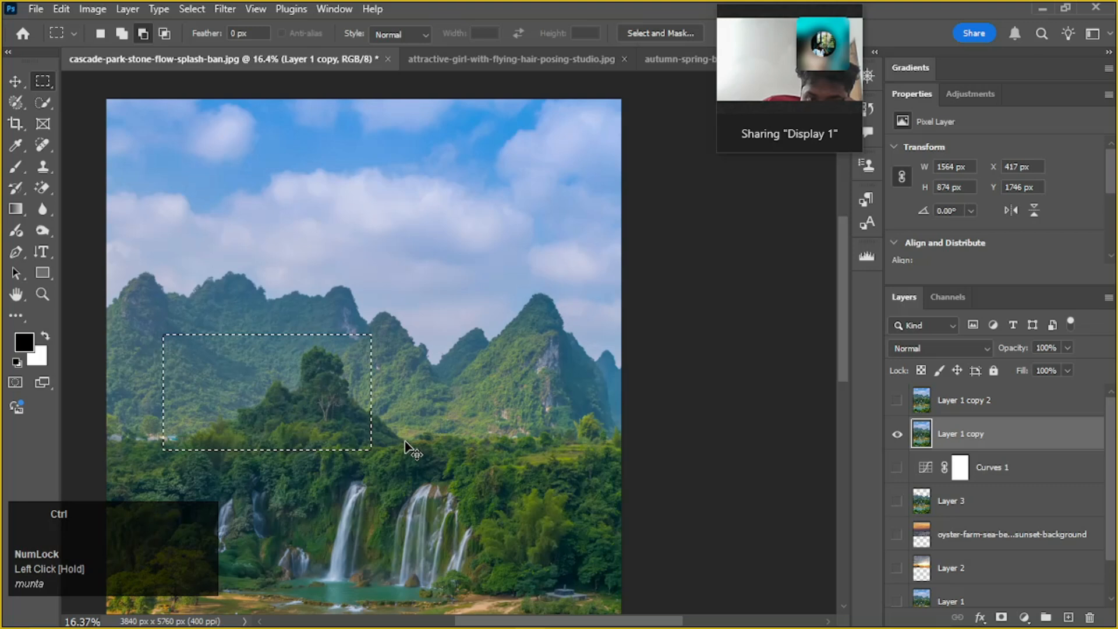
key("ctrl+d")
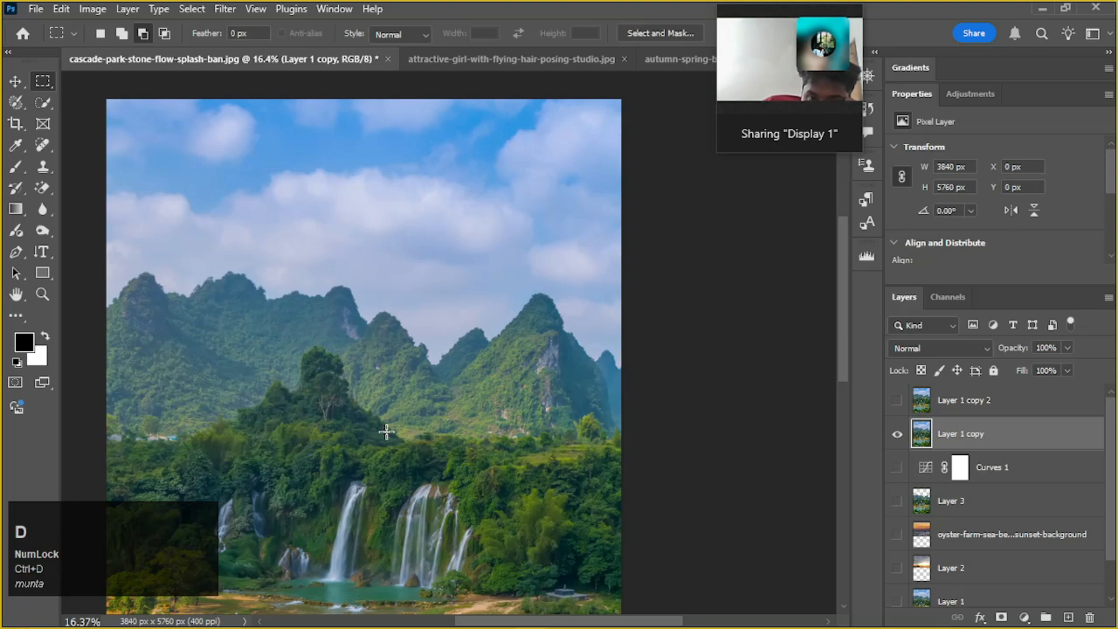
Trace the mountain ridge with the Magnetic Lasso from the photo's left edge to the left range's rightmost summit
left_click(23, 103)
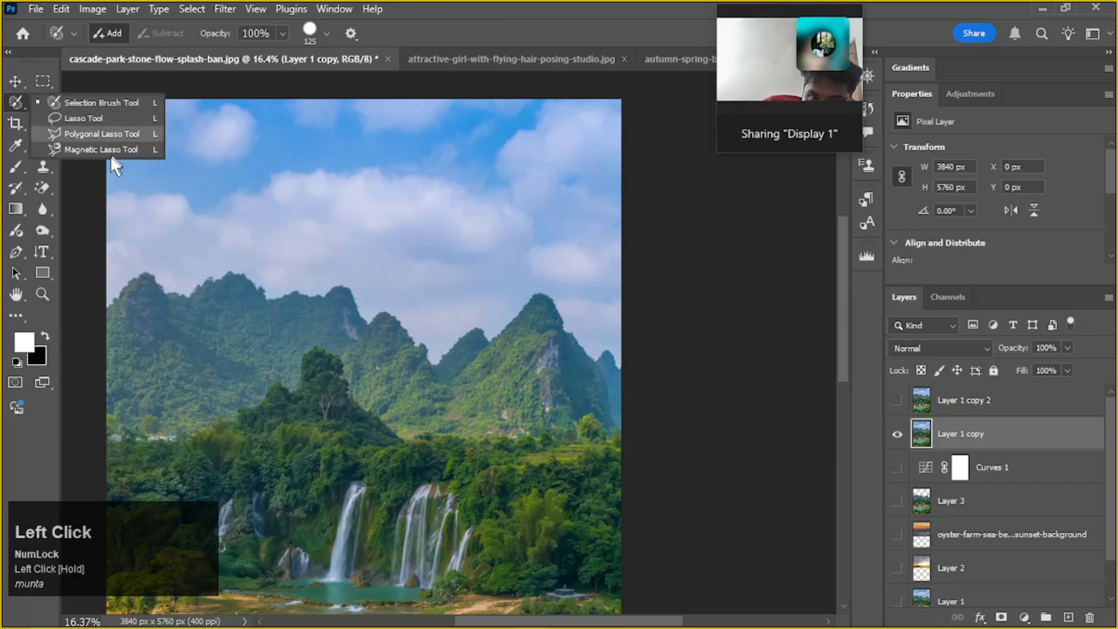
left_click(95, 150)
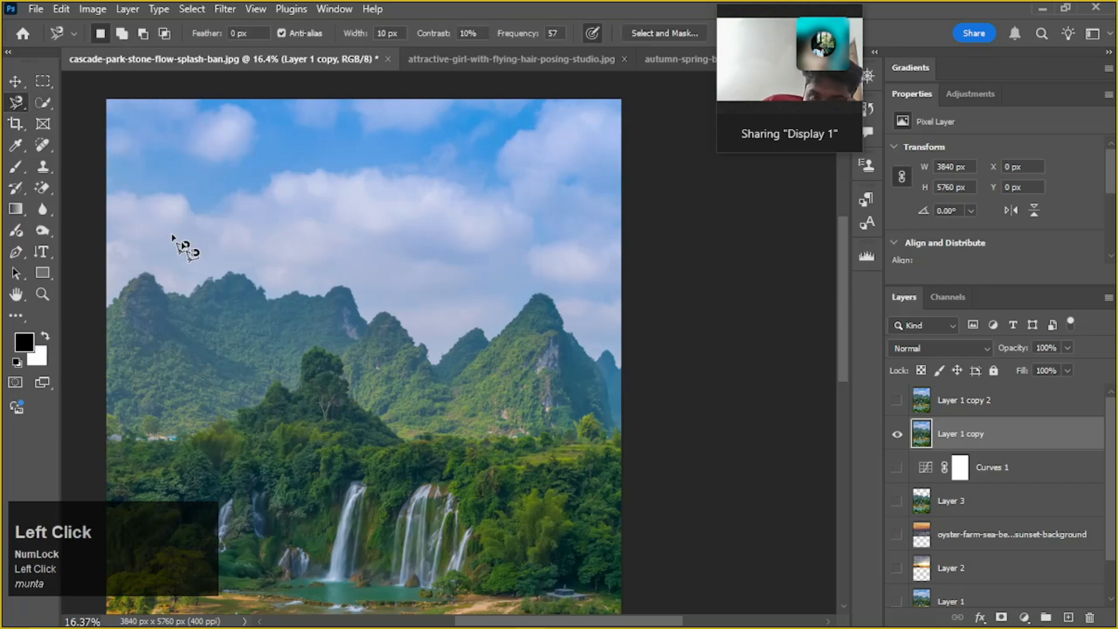
scroll(115, 322, "up", 5, "alt")
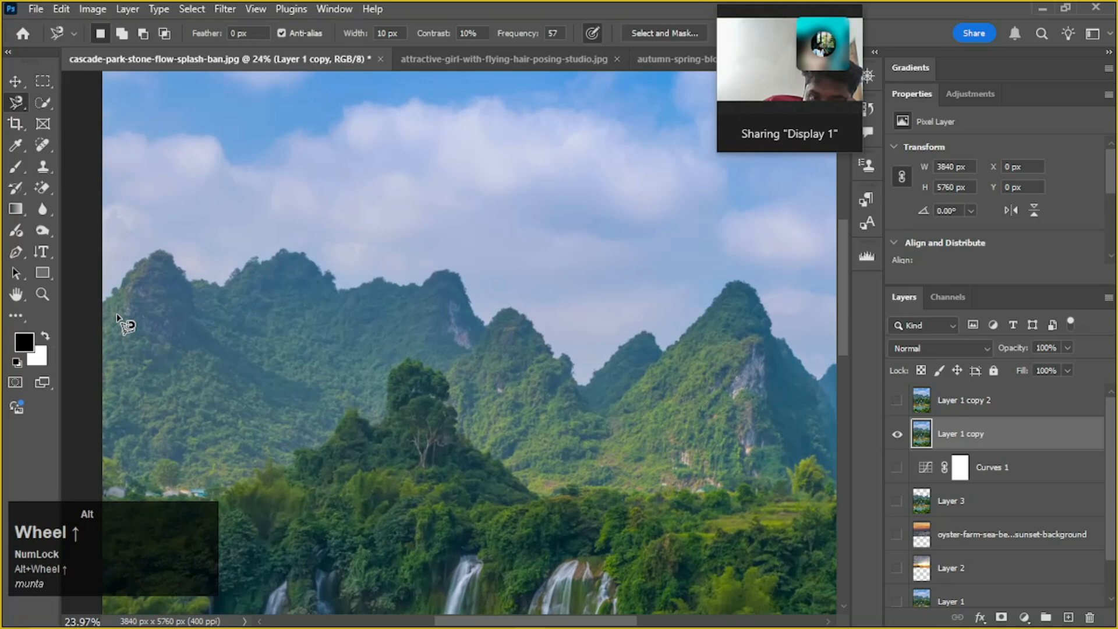
scroll(114, 322, "up", 1, "alt")
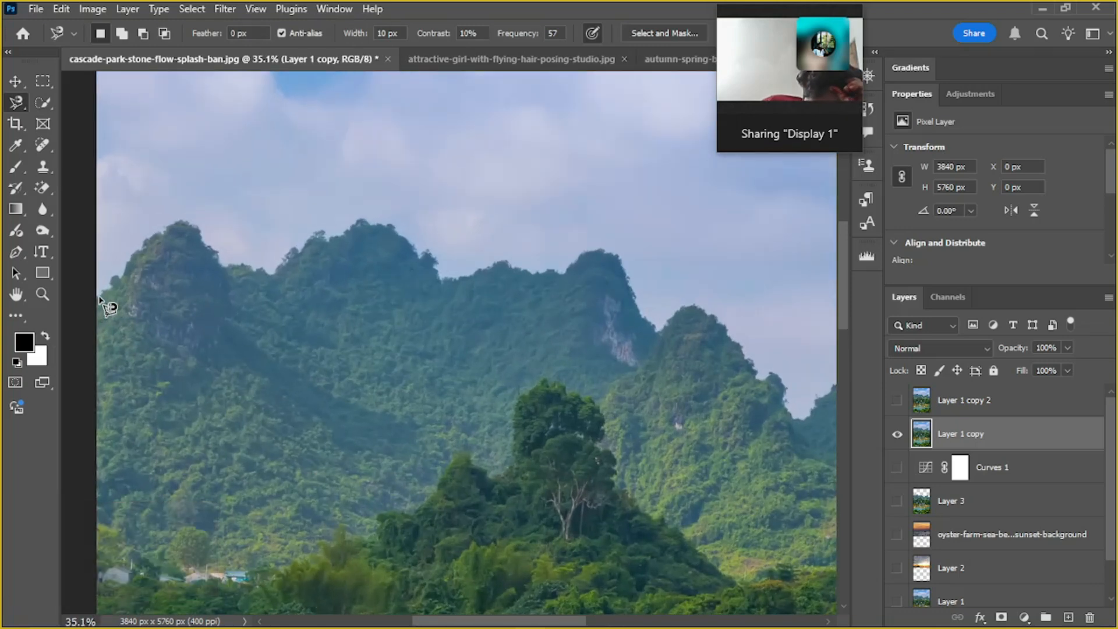
left_click(100, 295)
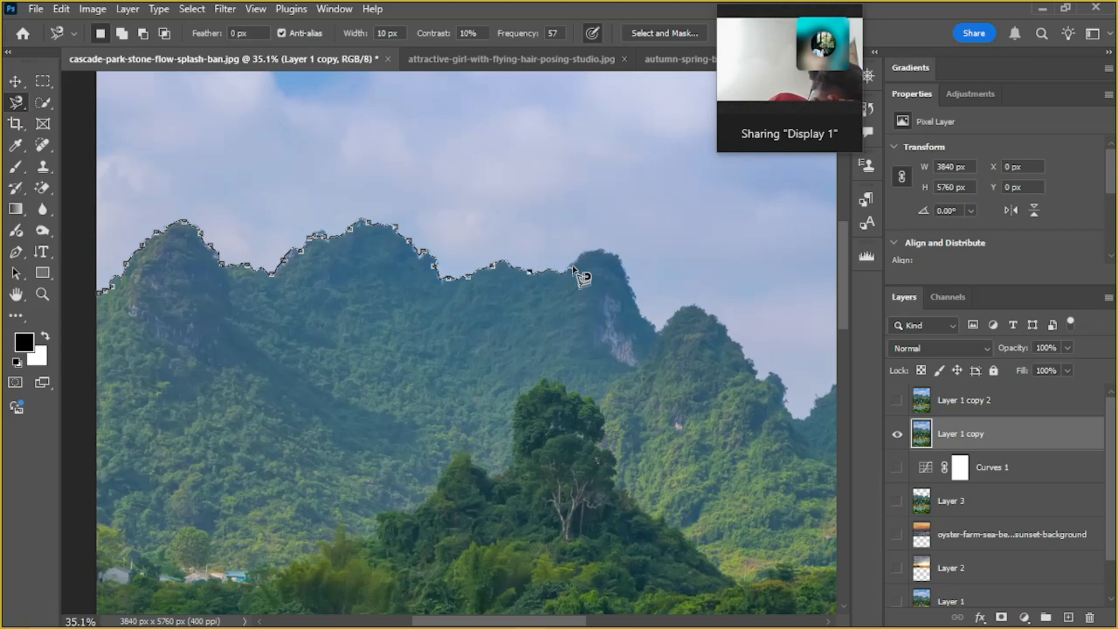
Try to remove the stray Magnetic Lasso anchors around the left range's rightmost summit
key("space")
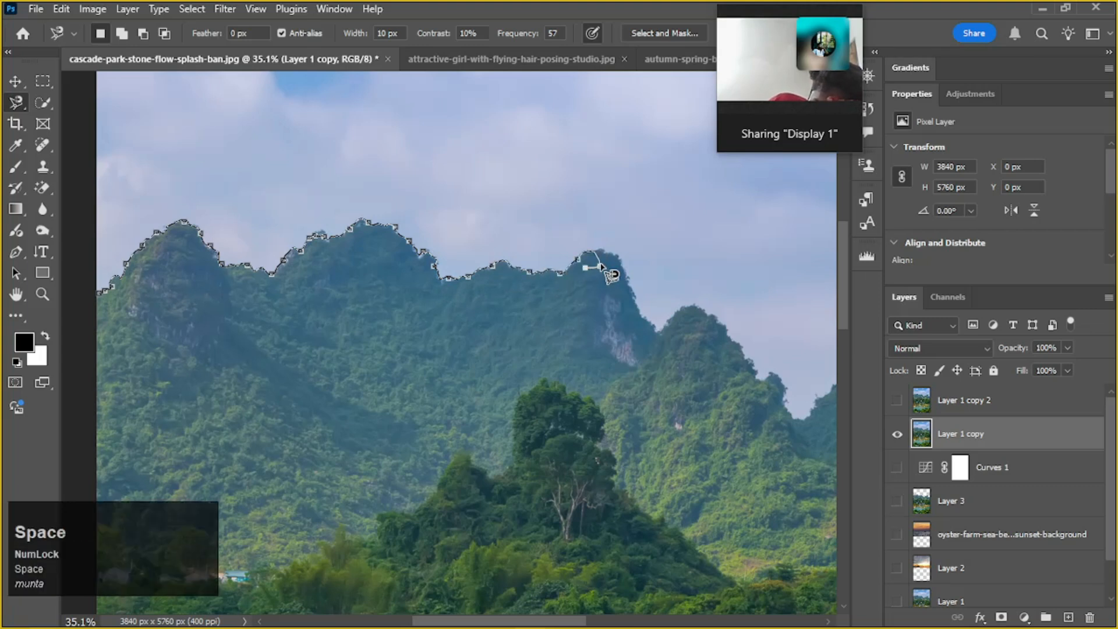
key("ctrl+z")
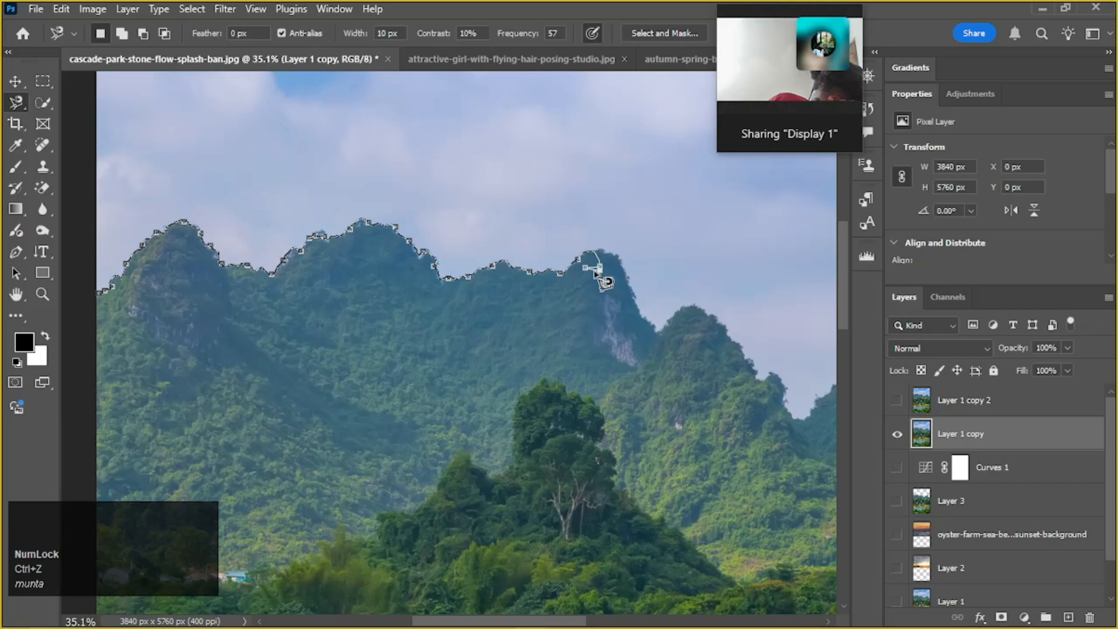
scroll(616, 277, "up", 2)
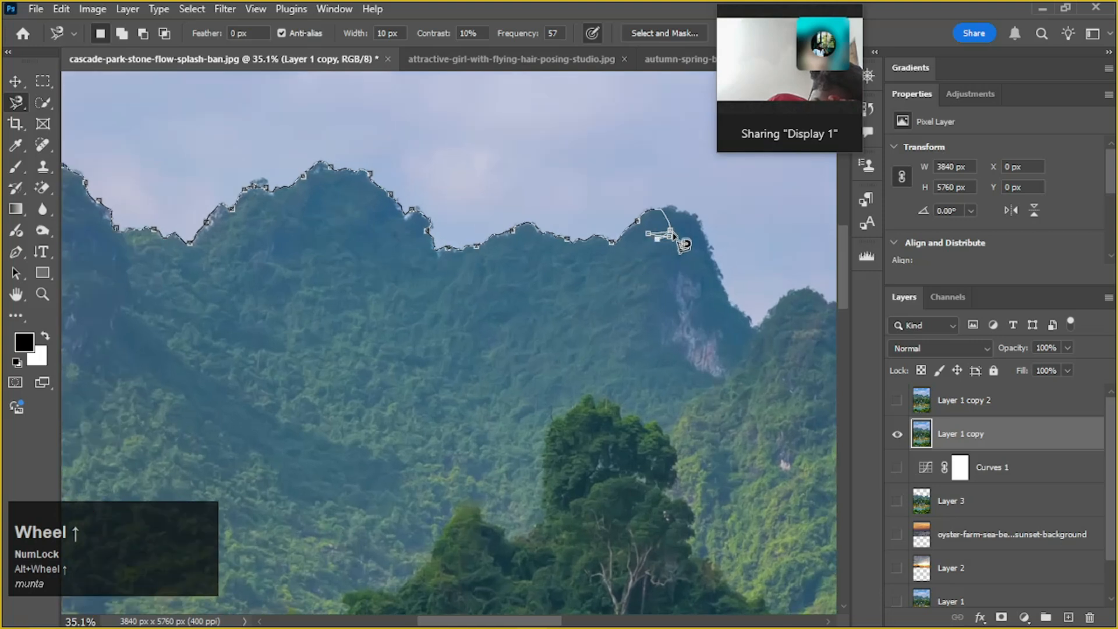
left_click(660, 240)
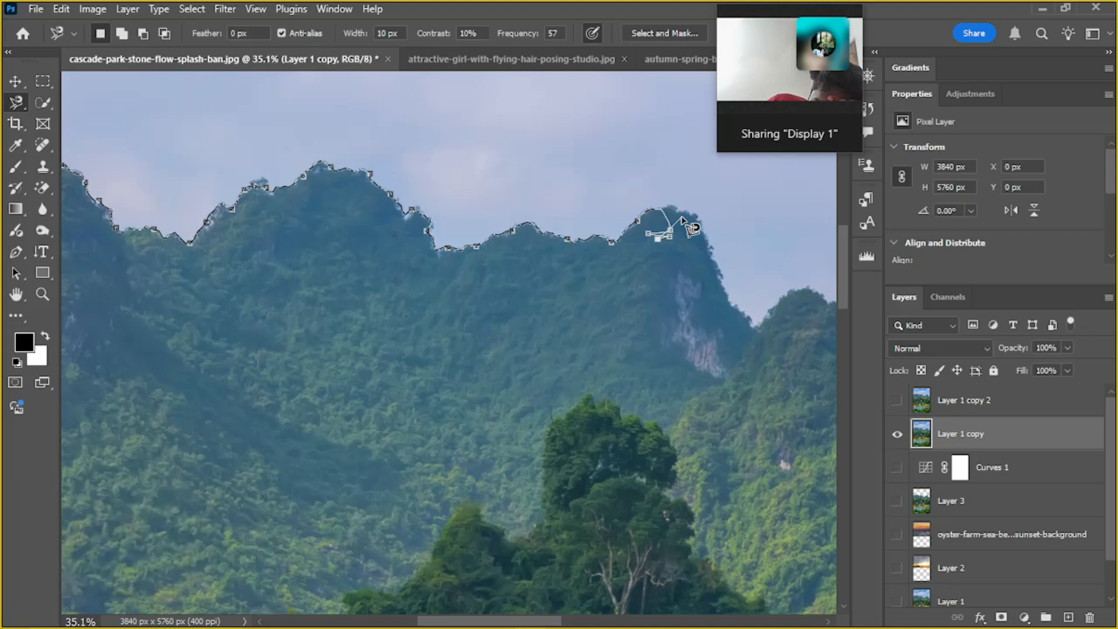
key("ctrl+z")
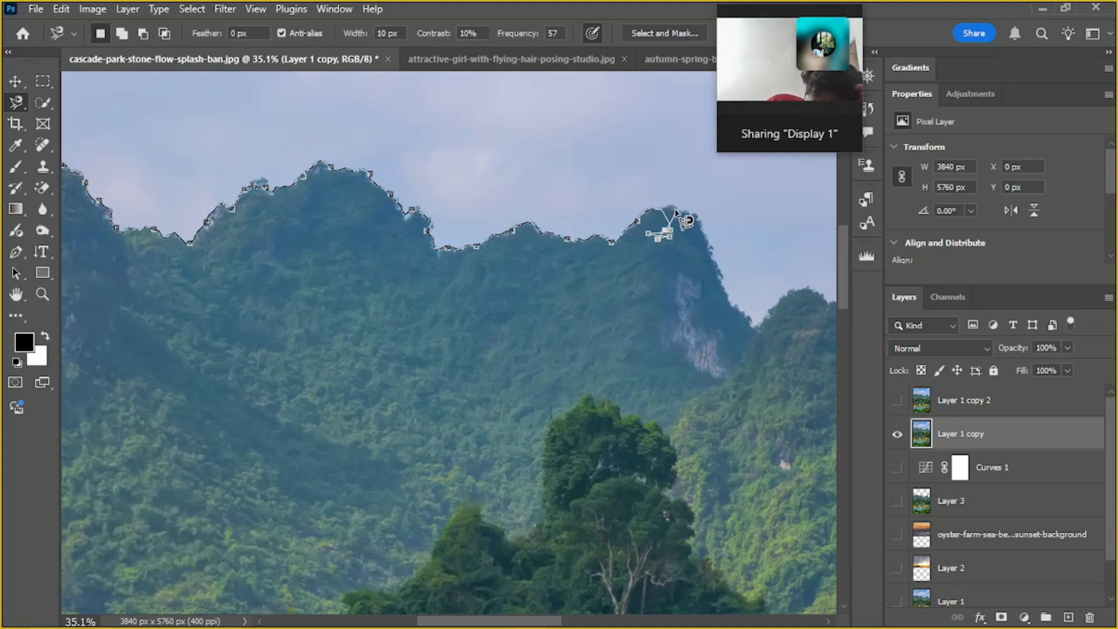
left_click(676, 211)
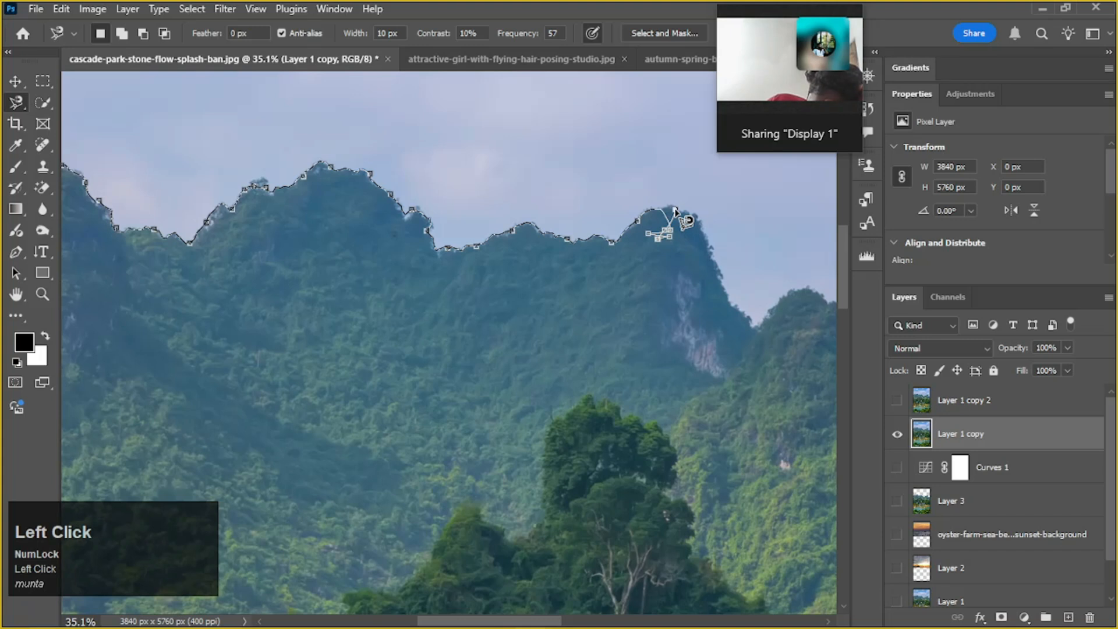
key("ctrl")
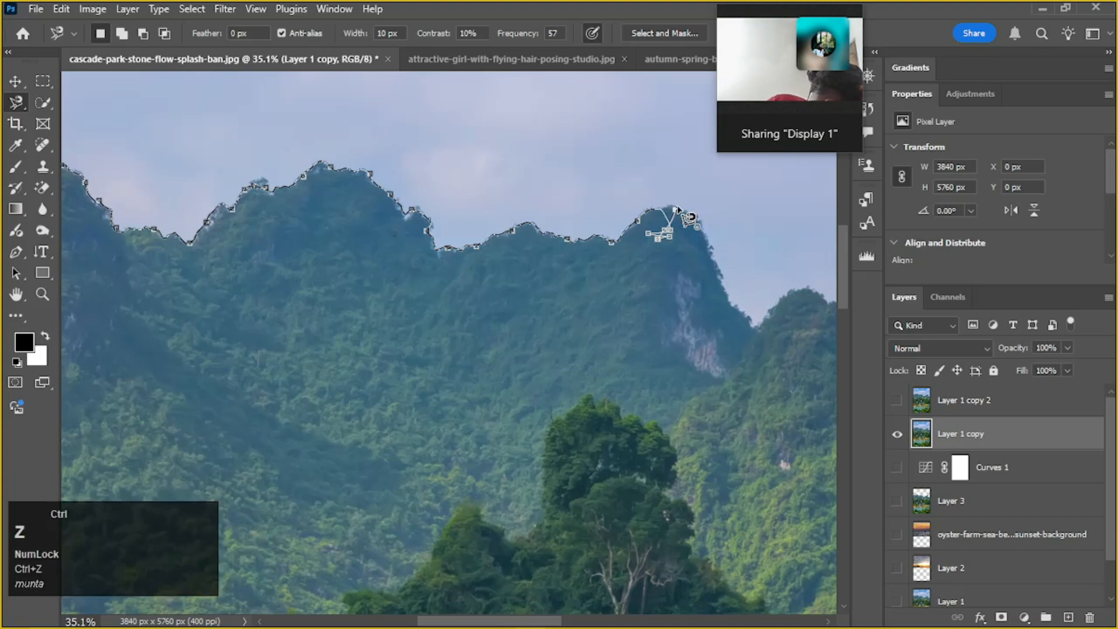
scroll(674, 211, "up", 2)
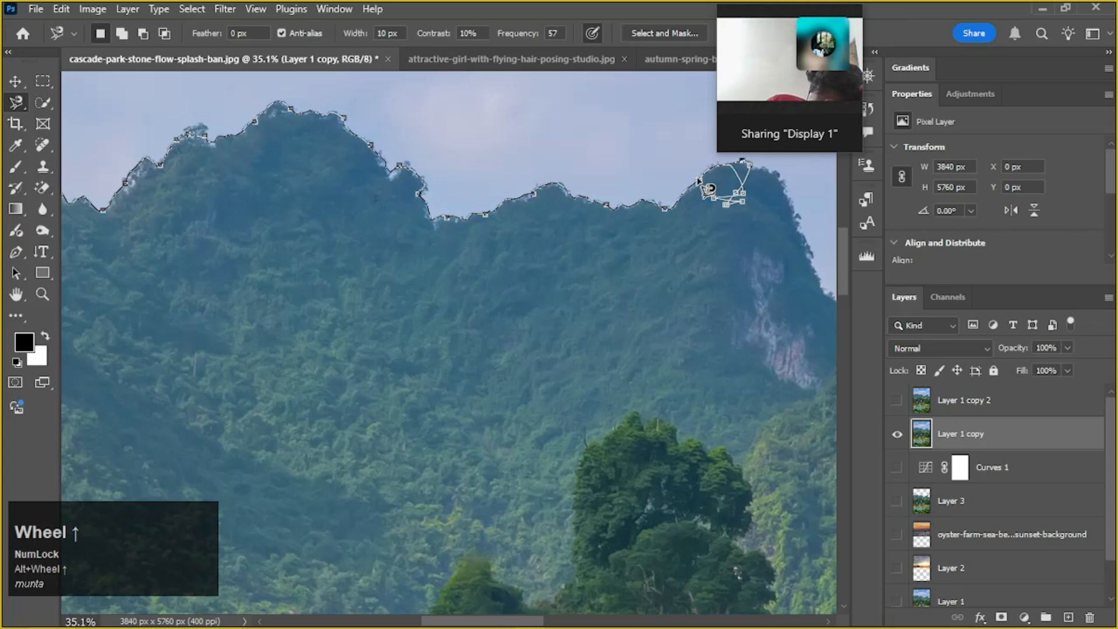
left_click(694, 188)
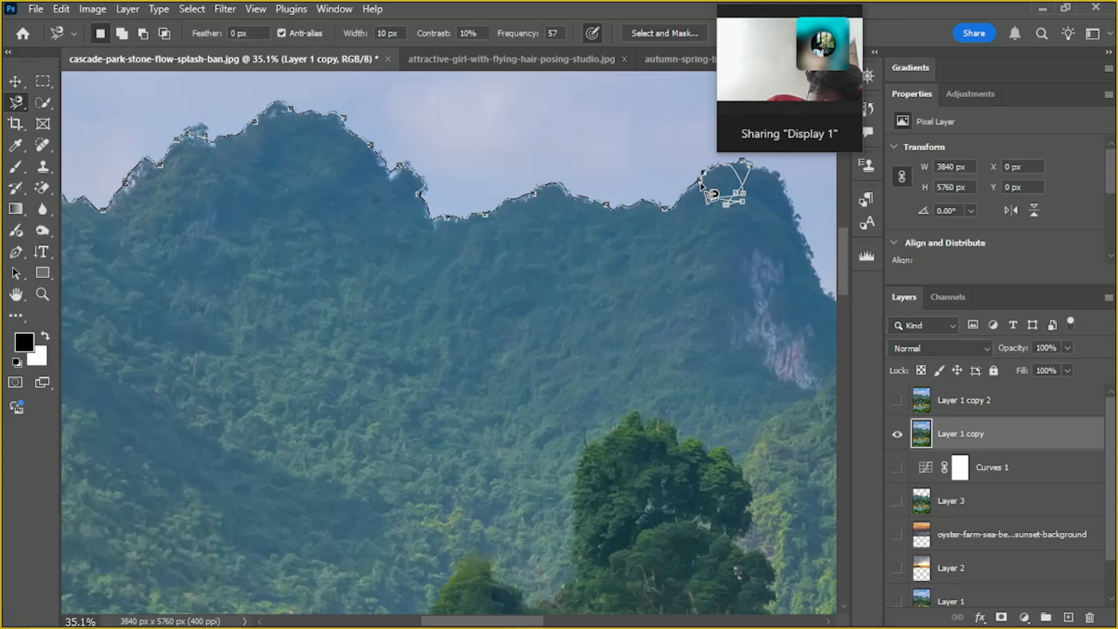
scroll(693, 182, "down", 3)
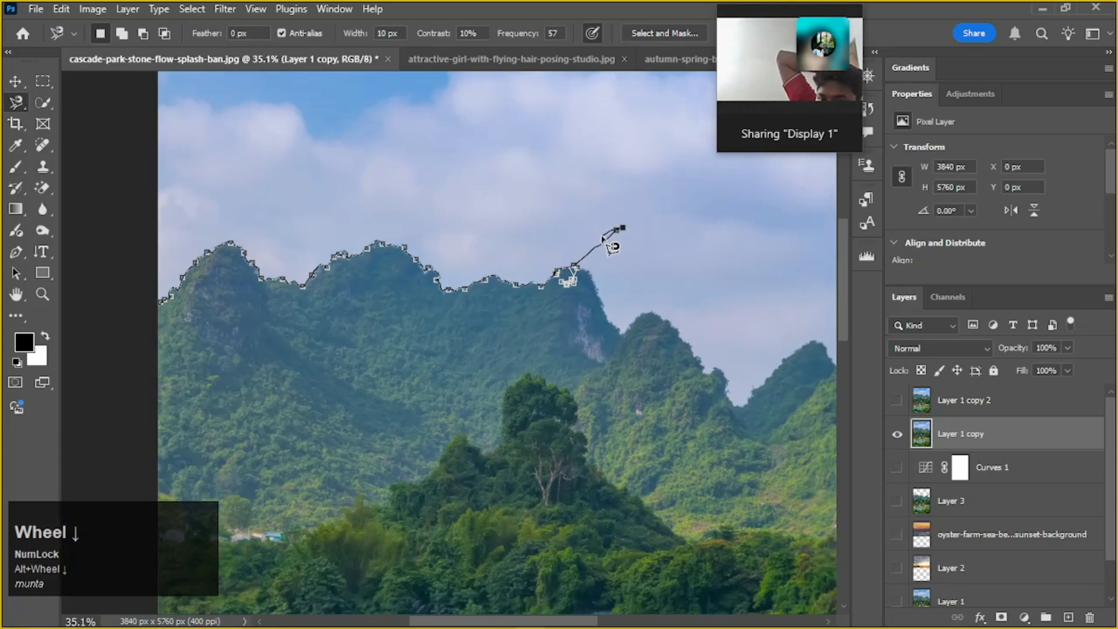
Continue the Magnetic Lasso trace from that summit along the remaining peaks to the photo's right edge
left_click(633, 237)
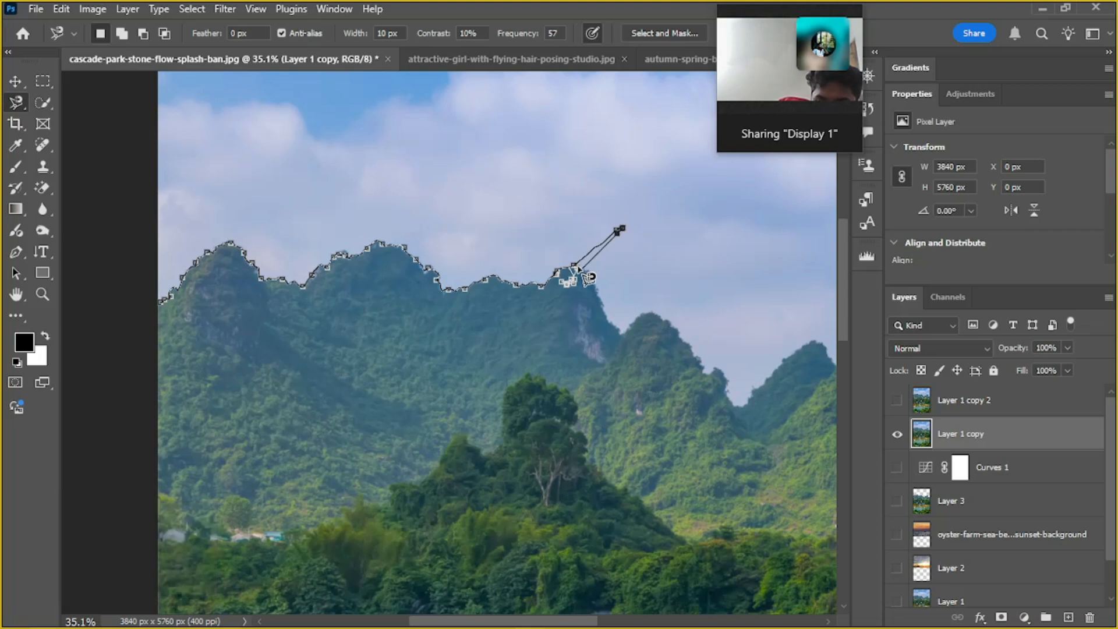
left_click(591, 278)
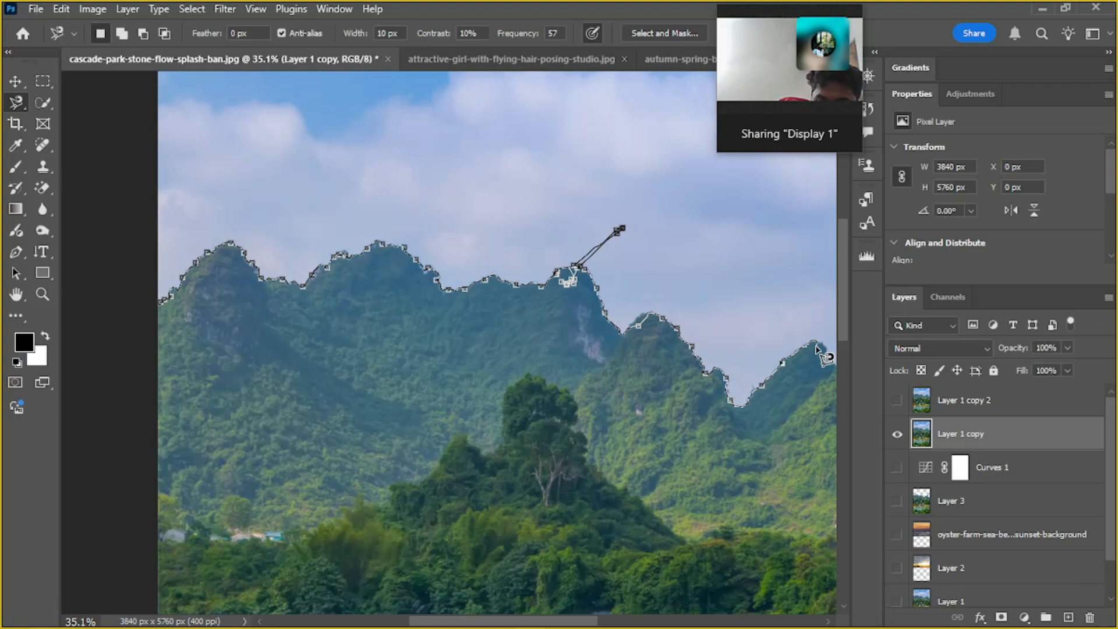
key("space")
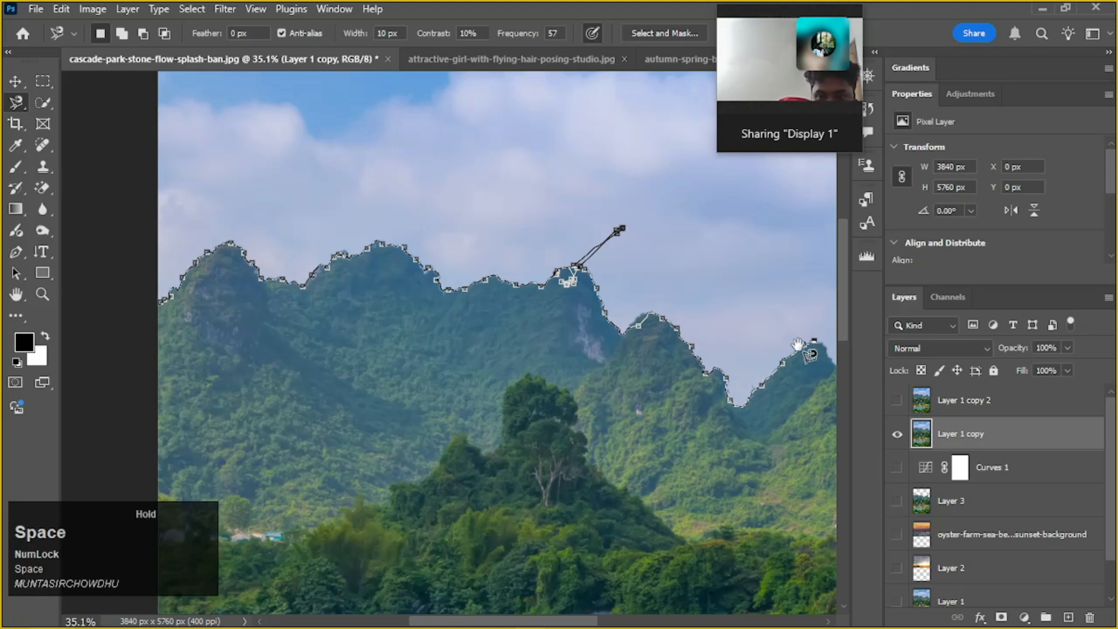
left_click_drag(804, 341, 795, 345)
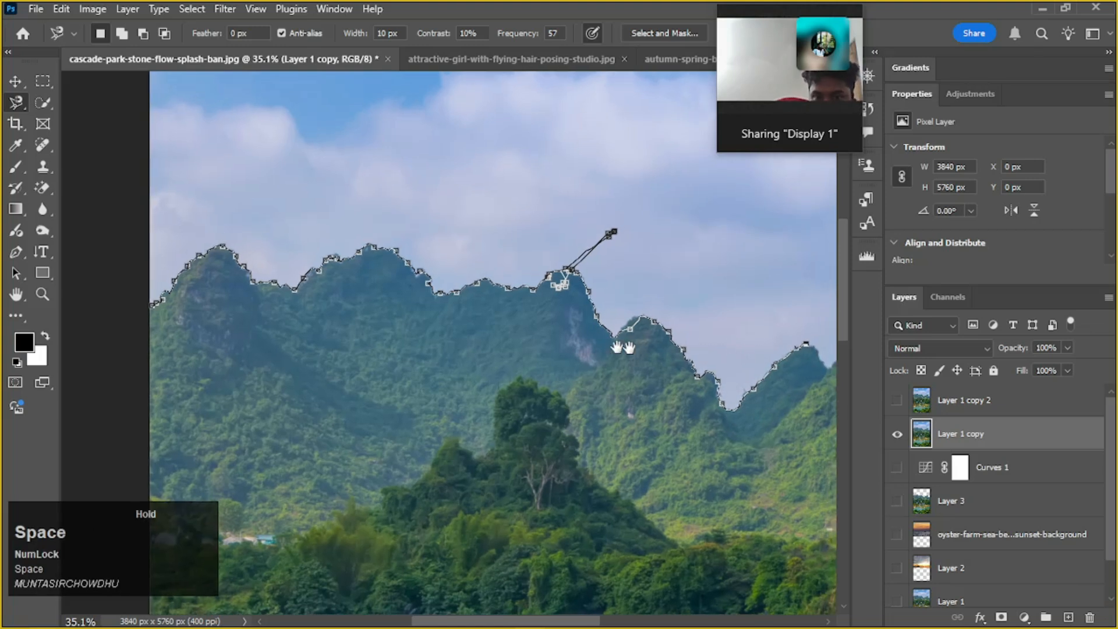
left_click_drag(504, 333, 125, 334)
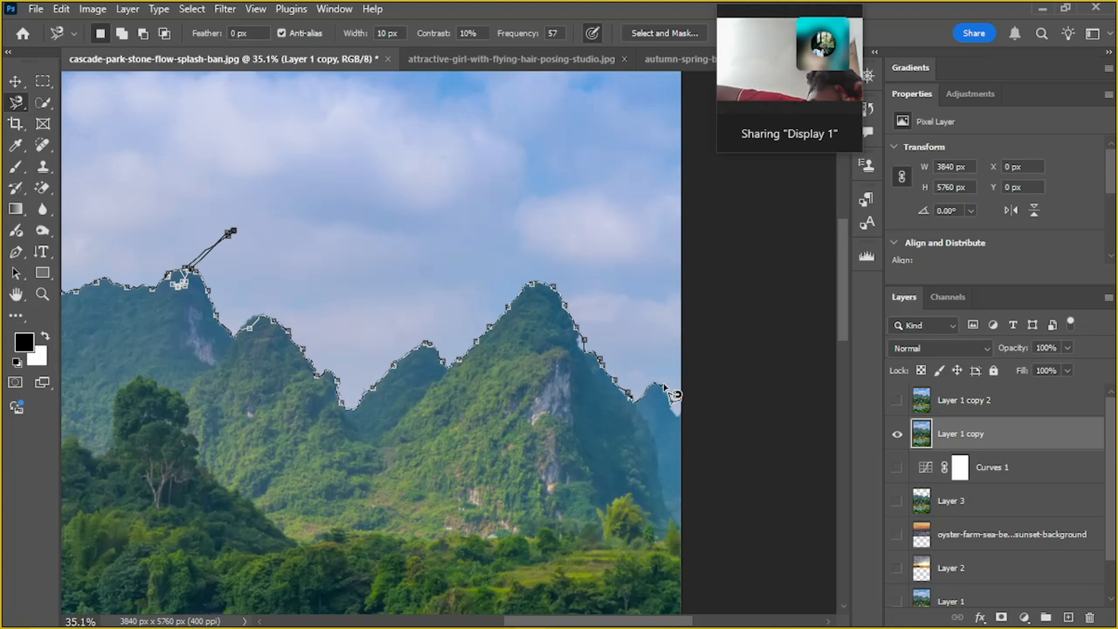
Extend the Magnetic Lasso trace upward along the photo's right edge, alongside the sky
key("space")
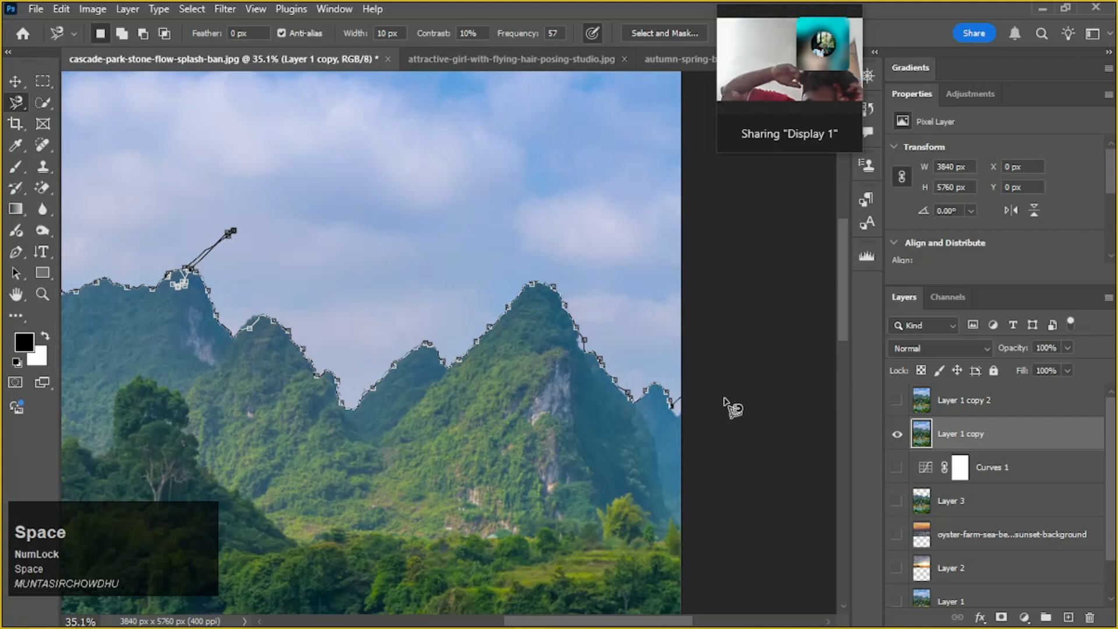
scroll(725, 411, "down", 1)
key("space")
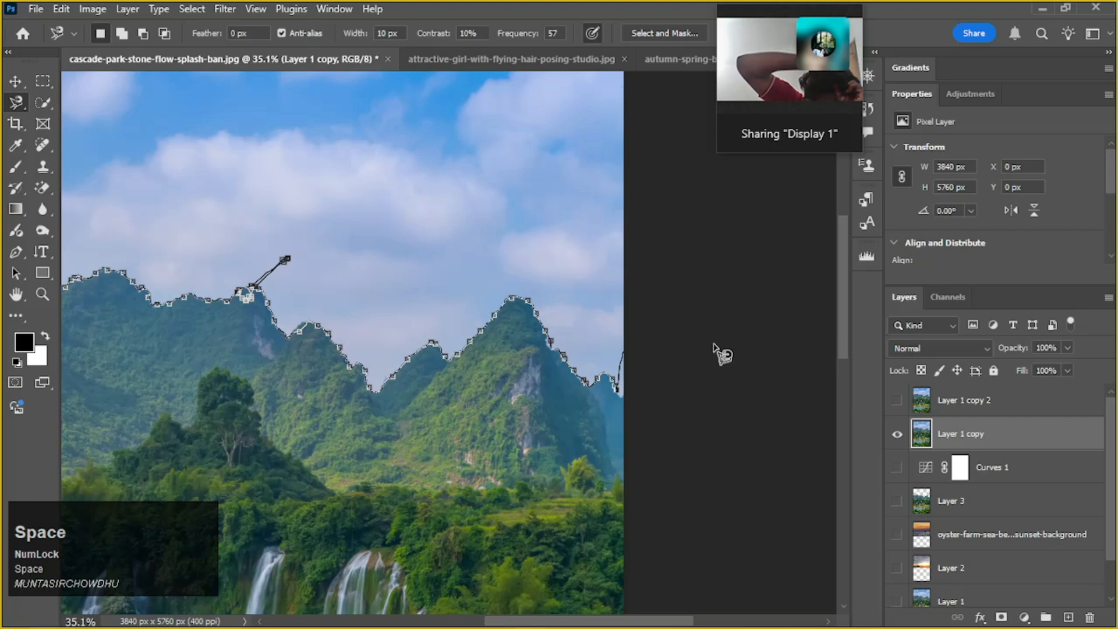
scroll(656, 175, "up", 1)
left_click(652, 118)
key("space")
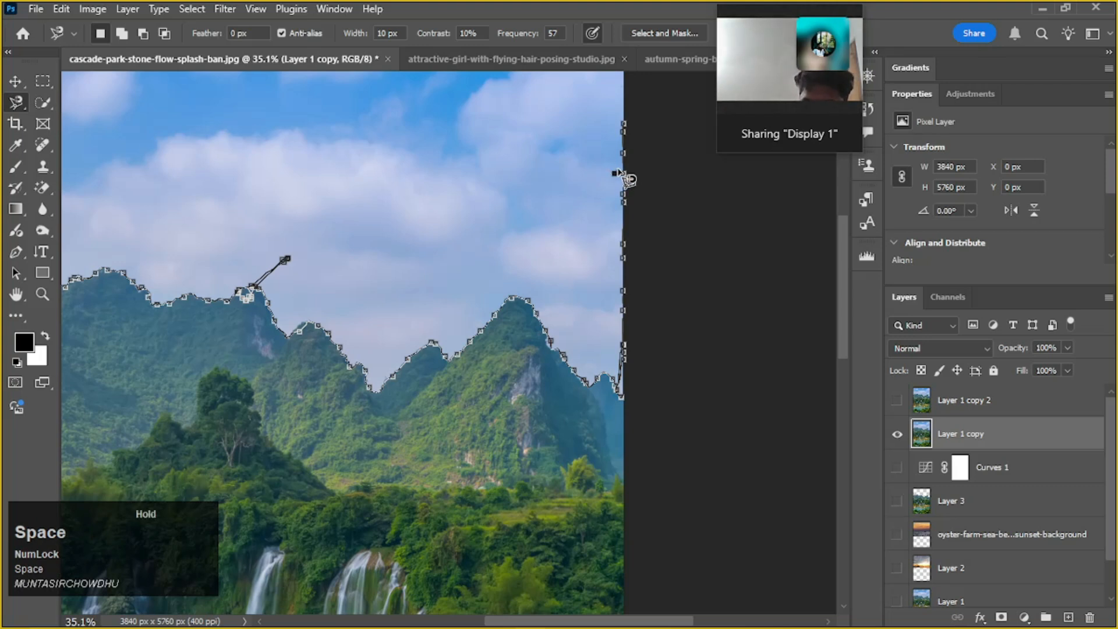
scroll(629, 174, "up", 1)
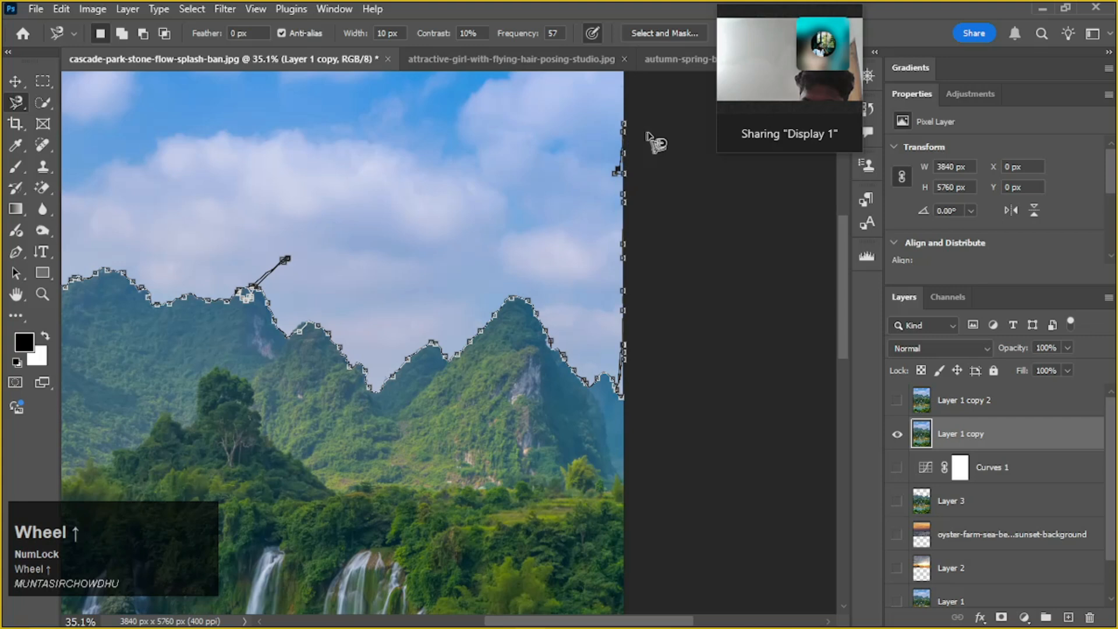
key("space")
scroll(645, 172, "up", 1)
left_click(847, 285)
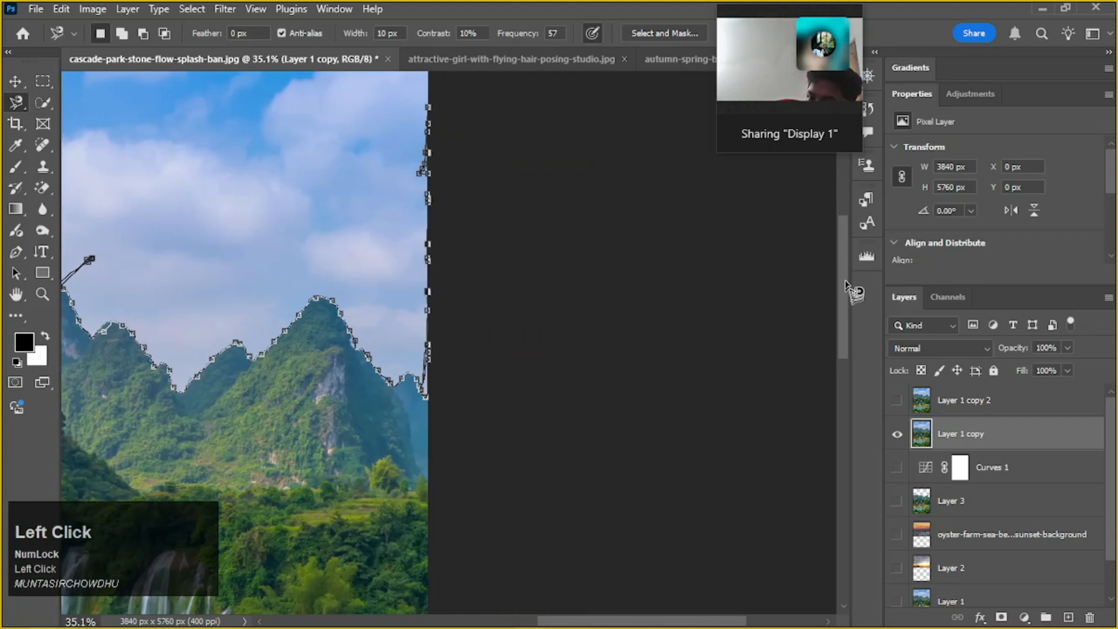
left_click(846, 223)
left_click(839, 214)
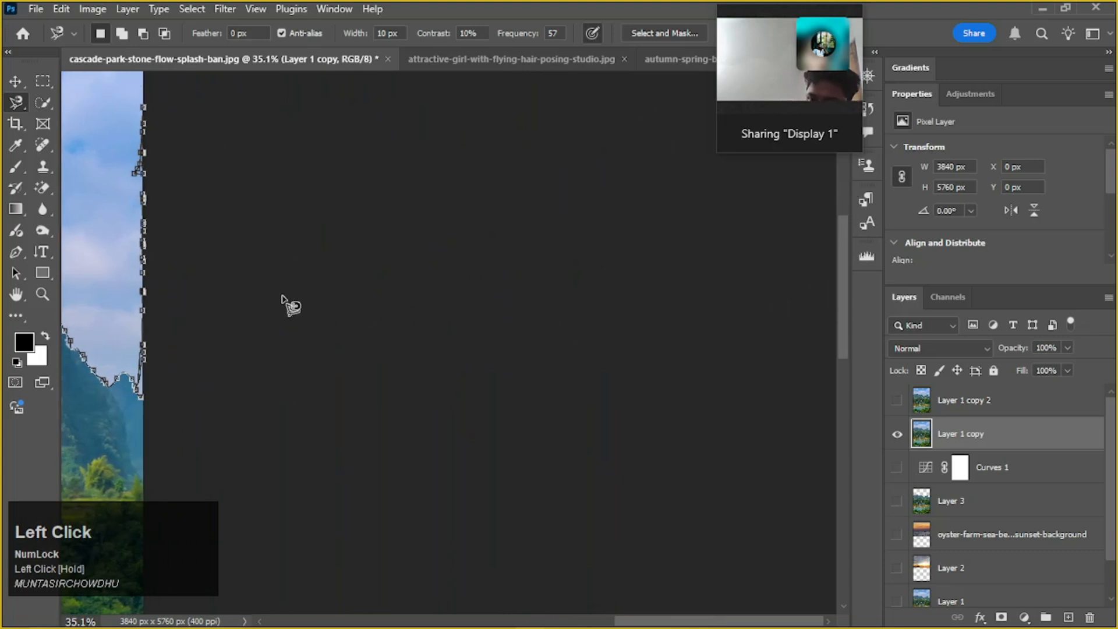
Carry the trace around the photo's top and left edges and close it into a sky selection about 3839 by 2013 px
scroll(249, 304, "down", 3)
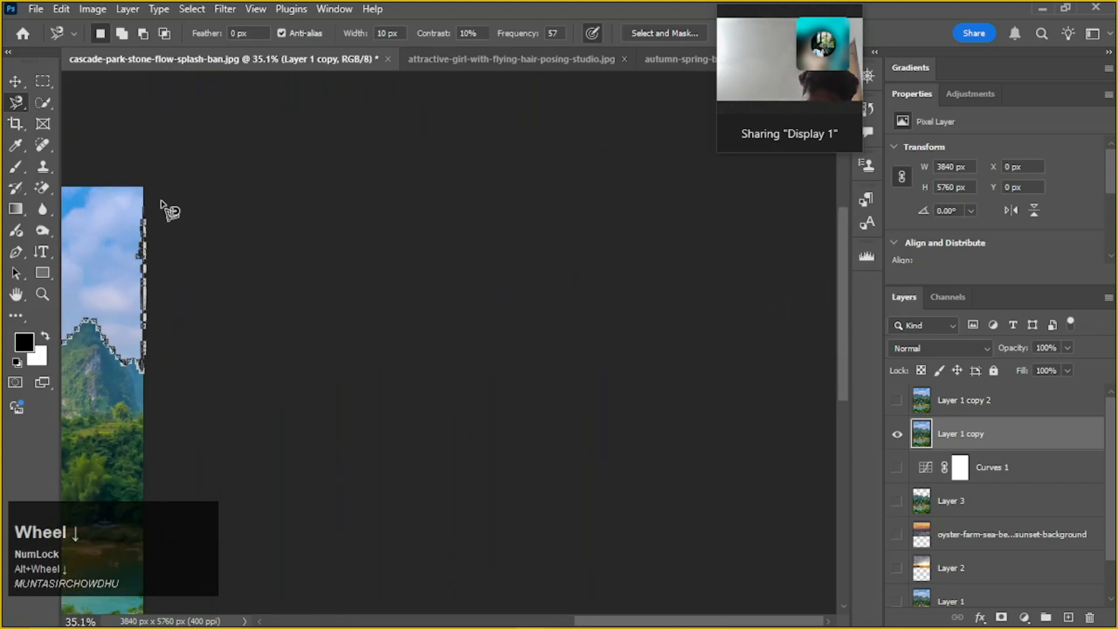
key("space")
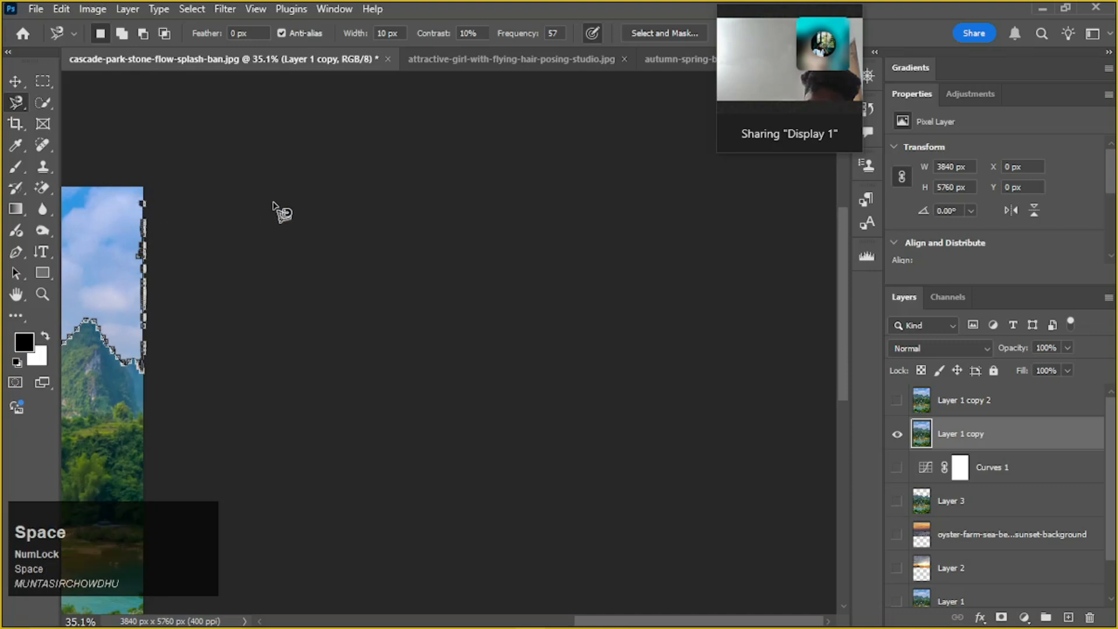
left_click_drag(245, 202, 598, 231)
key("space")
left_click_drag(644, 343, 235, 337)
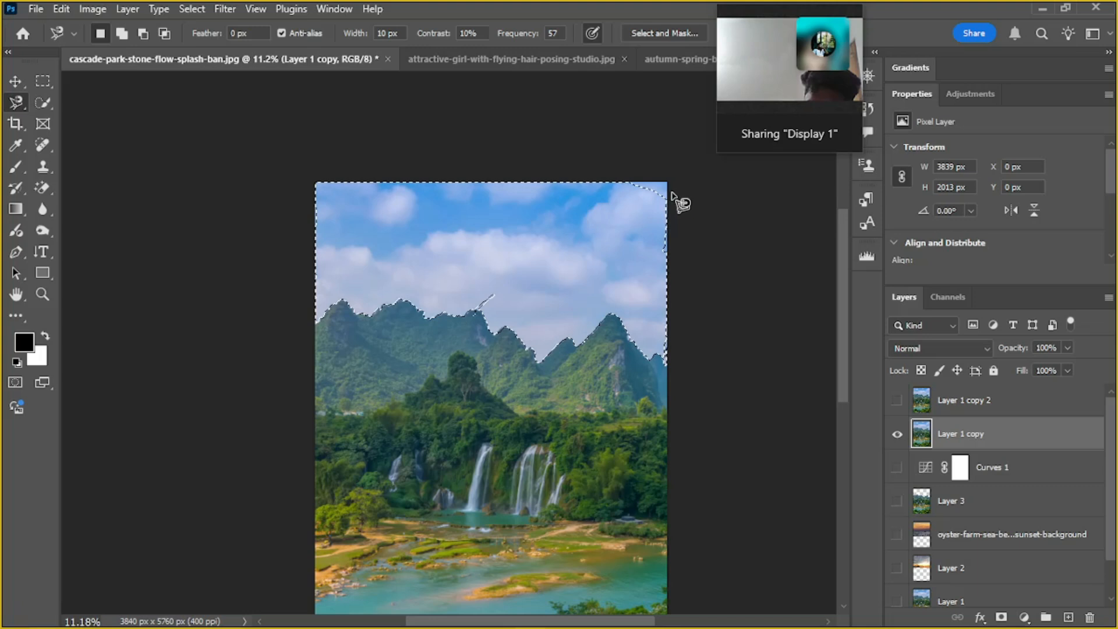
key("alt")
scroll(672, 204, "up", 2)
key("space")
left_click_drag(670, 220, 620, 254)
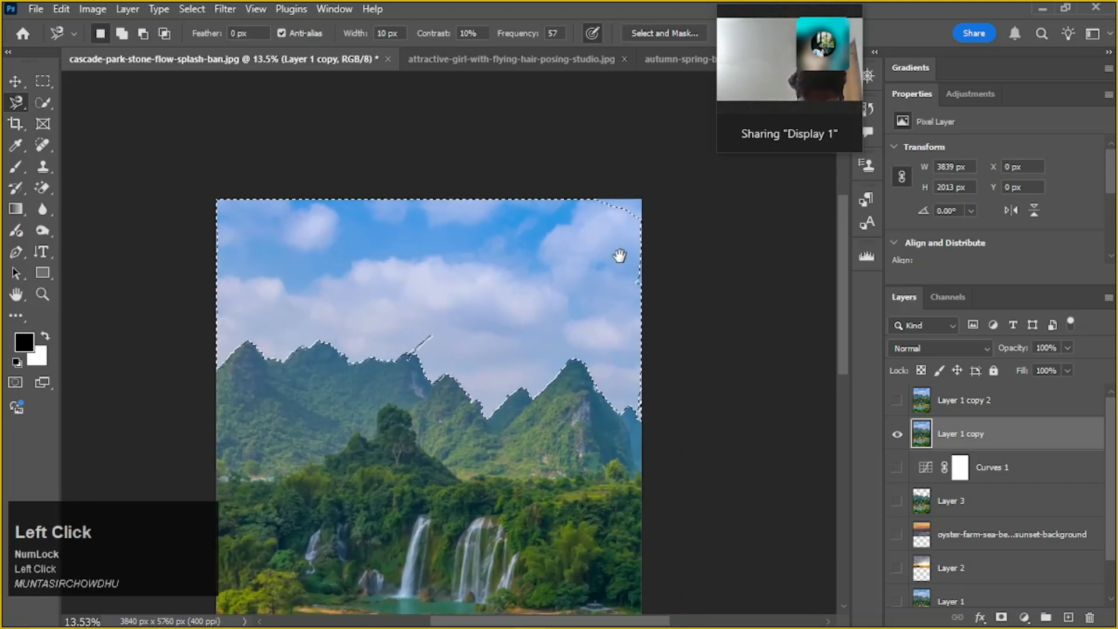
mouse_move(636, 195)
left_mouse_down()
mouse_move(565, 194)
mouse_move(587, 231)
mouse_move(692, 199)
mouse_move(647, 188)
left_mouse_up()
key("ctrl+z")
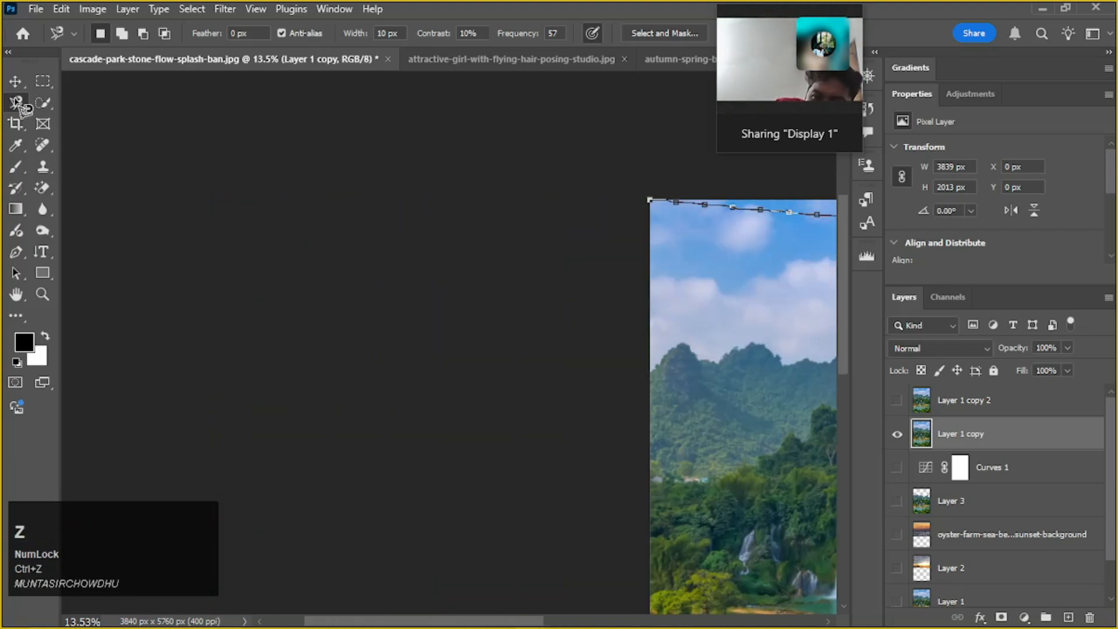
scroll(768, 220, "down", 2)
key("v")
key("v")
key("v")
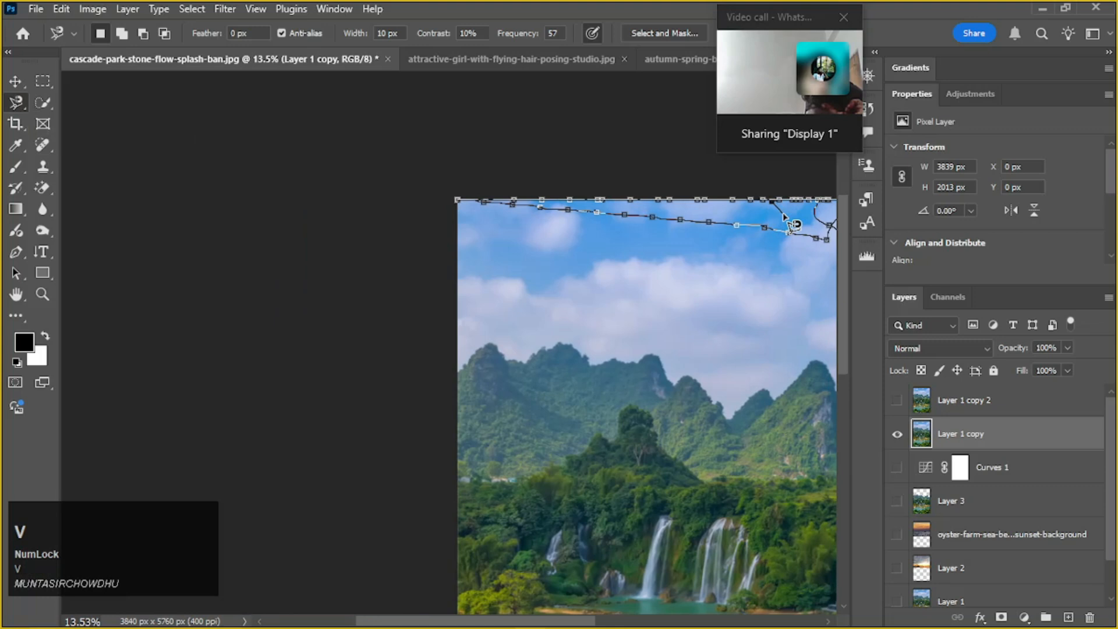
key("ctrl+v")
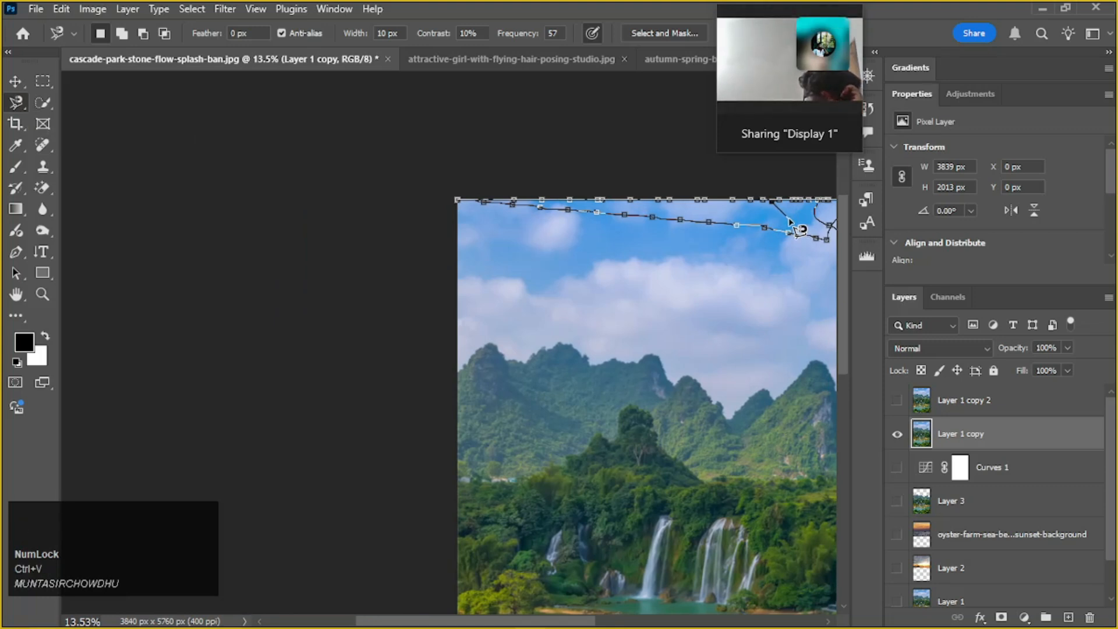
key("Return")
key("space")
left_click_drag(785, 217, 548, 261)
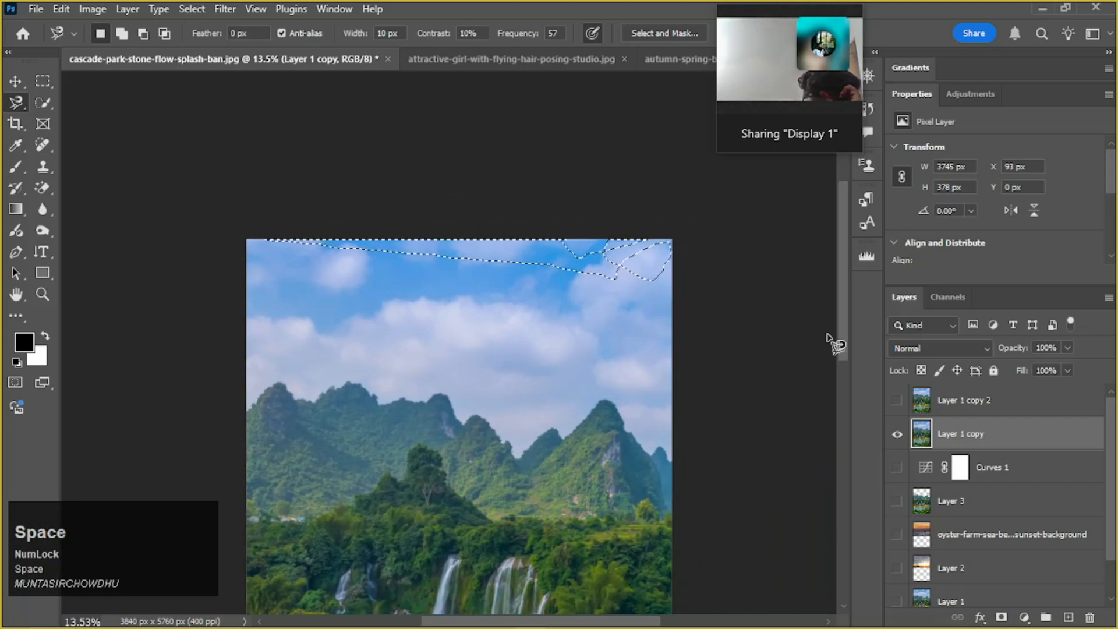
key("ctrl+z")
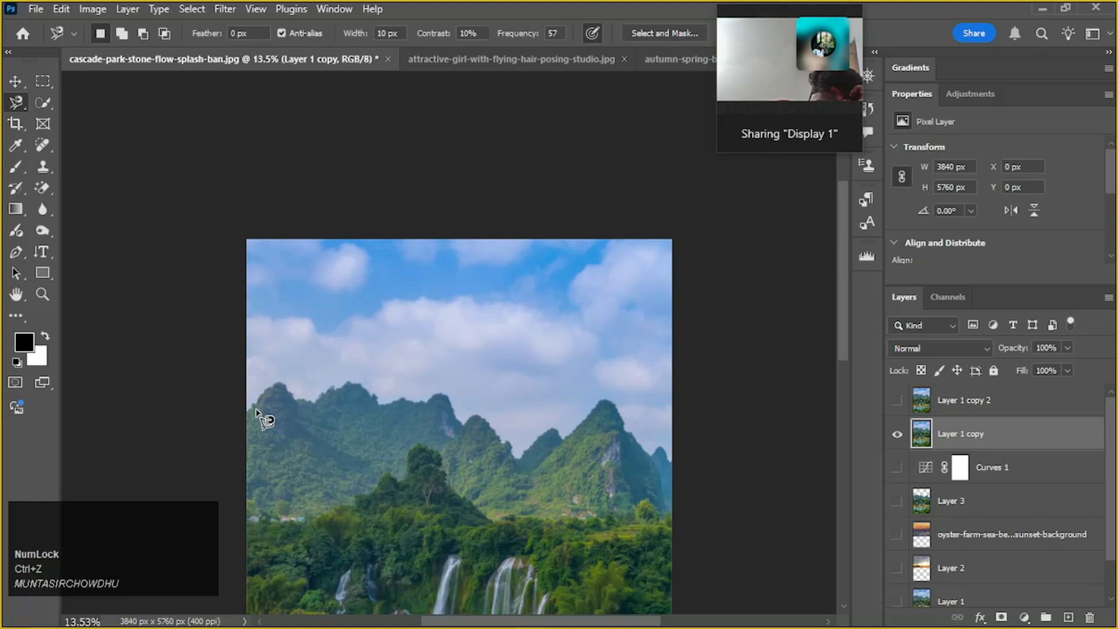
Trace the ridge and the sky's outer edges with the Magnetic Lasso into a selection about 3838 by 1984 px, and undo it
mouse_move(251, 412)
left_mouse_down()
mouse_move(284, 386)
mouse_move(318, 402)
mouse_move(365, 382)
mouse_move(400, 401)
mouse_move(437, 399)
left_mouse_up()
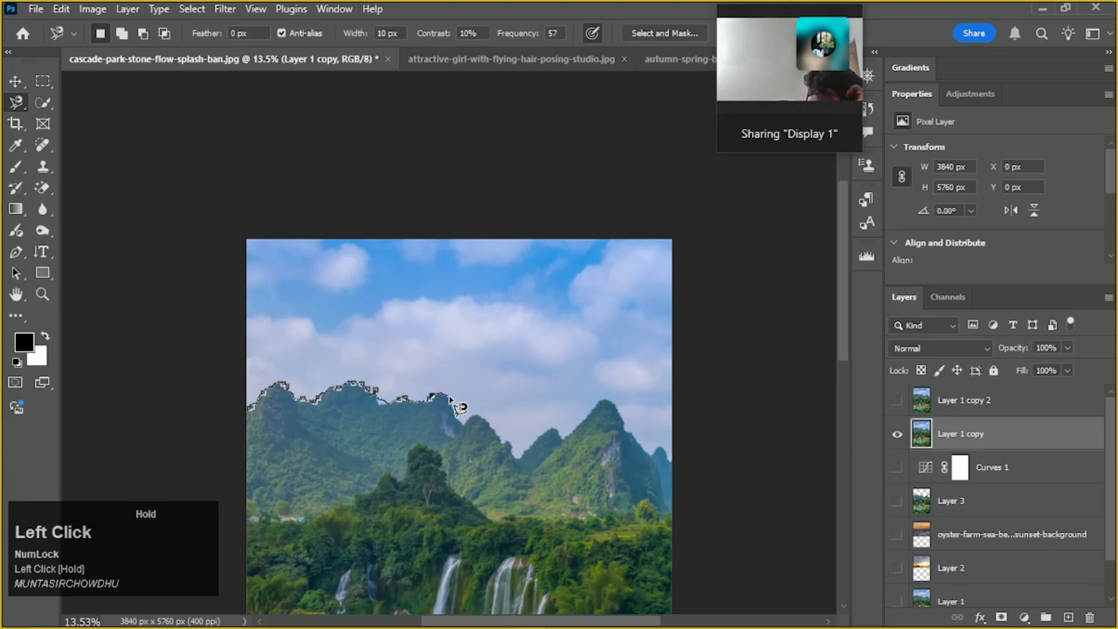
mouse_move(499, 423)
left_mouse_down()
mouse_move(518, 458)
mouse_move(616, 402)
mouse_move(636, 436)
mouse_move(674, 463)
mouse_move(684, 280)
mouse_move(664, 222)
mouse_move(601, 200)
mouse_move(194, 210)
mouse_move(193, 404)
left_mouse_up()
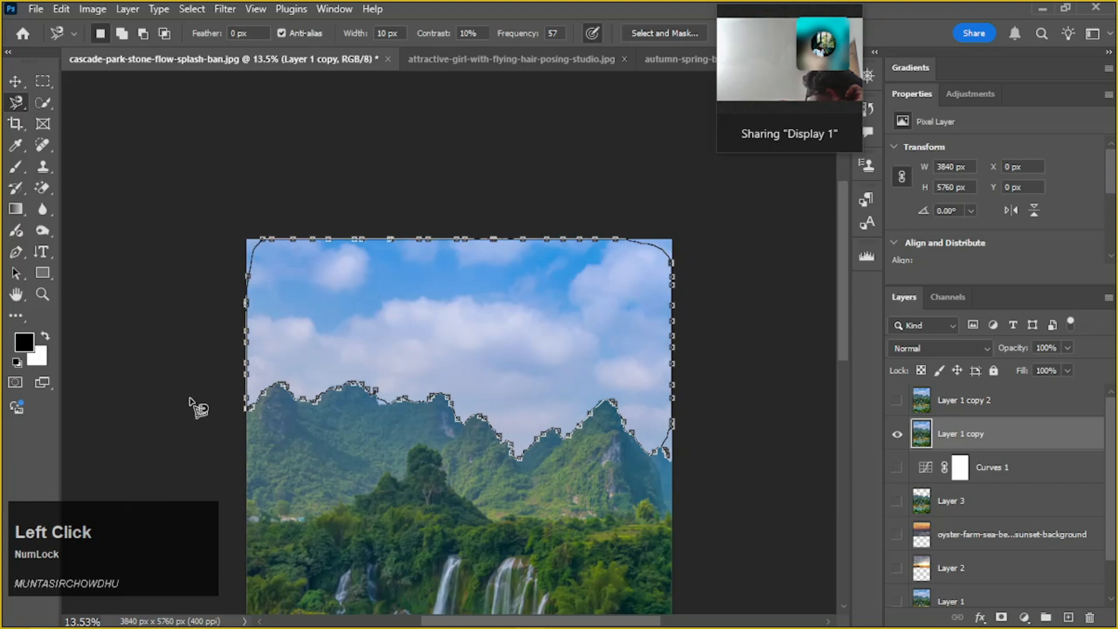
key("ctrl+Return")
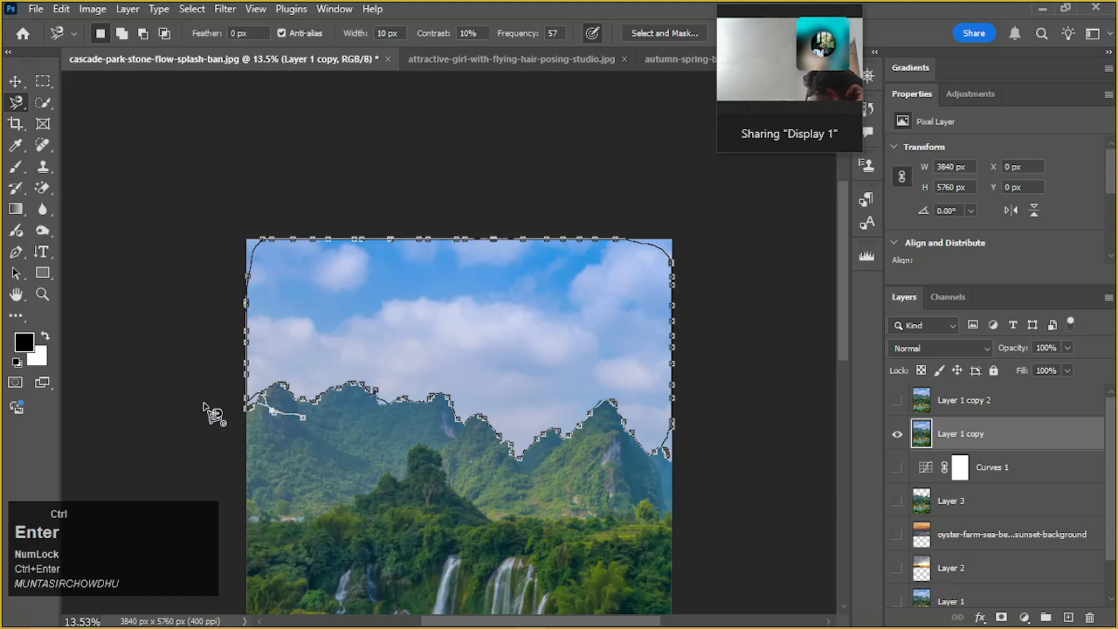
key("ctrl+Return")
left_click(249, 410)
key("ctrl+z")
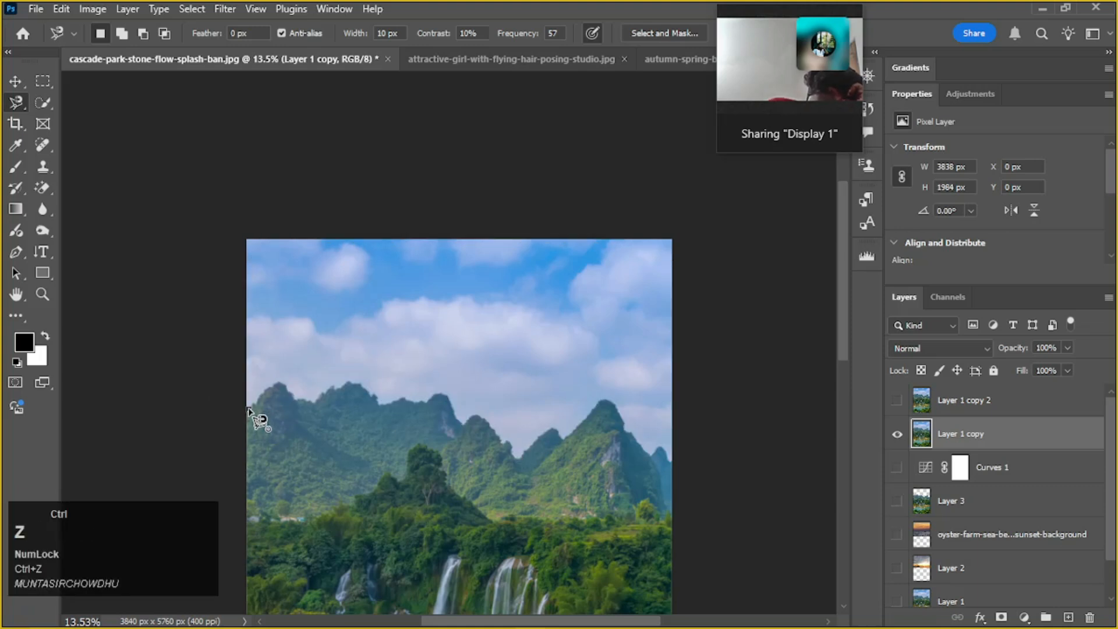
left_click(249, 411)
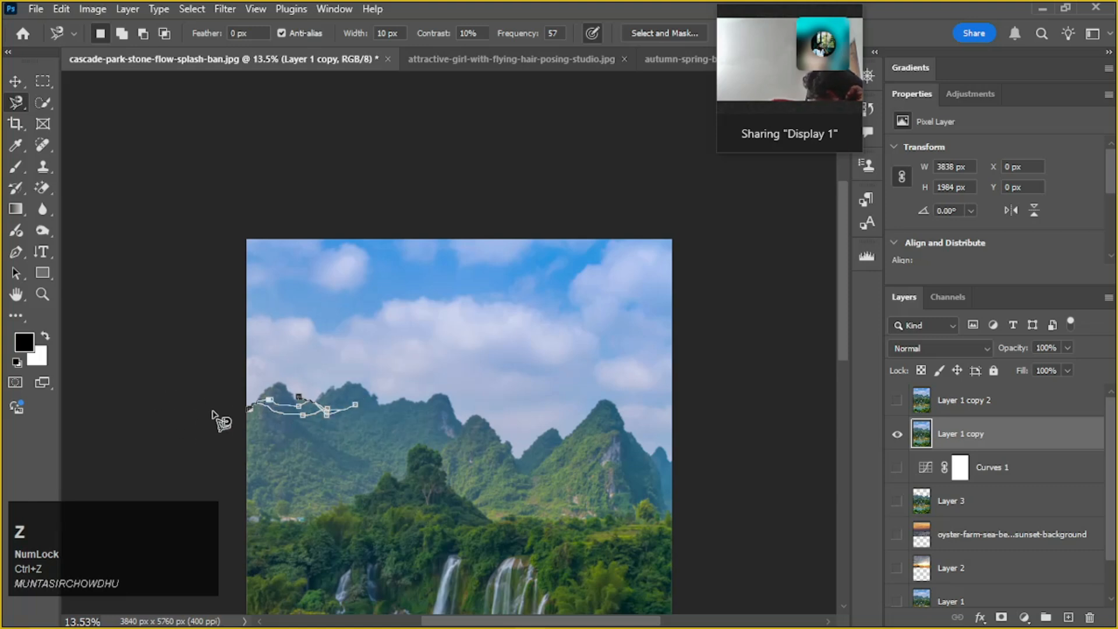
key("Return")
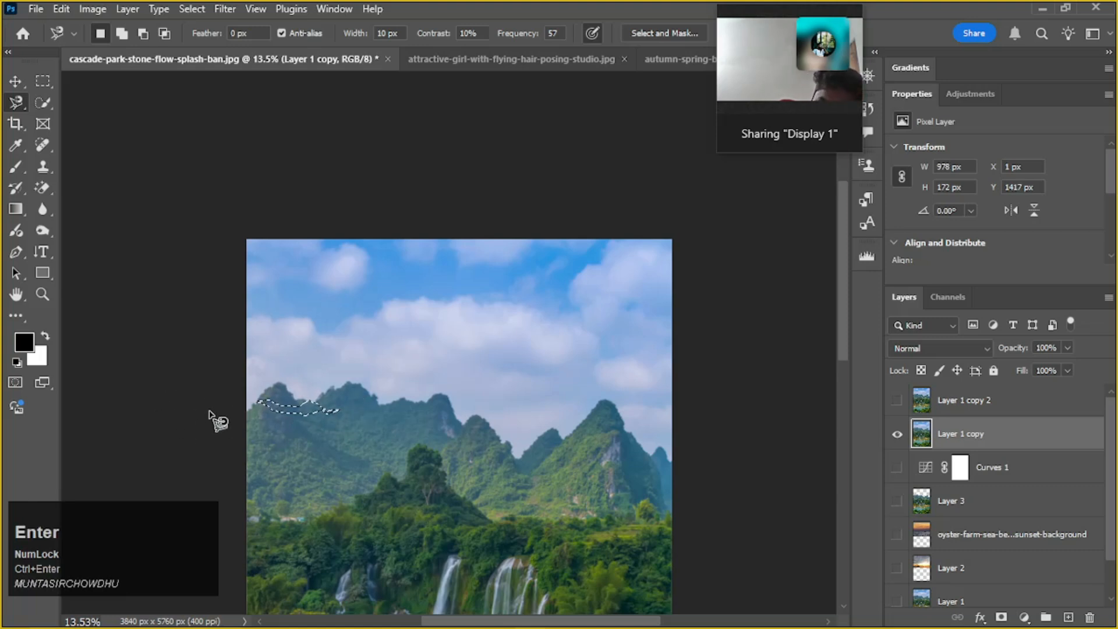
key("ctrl+z")
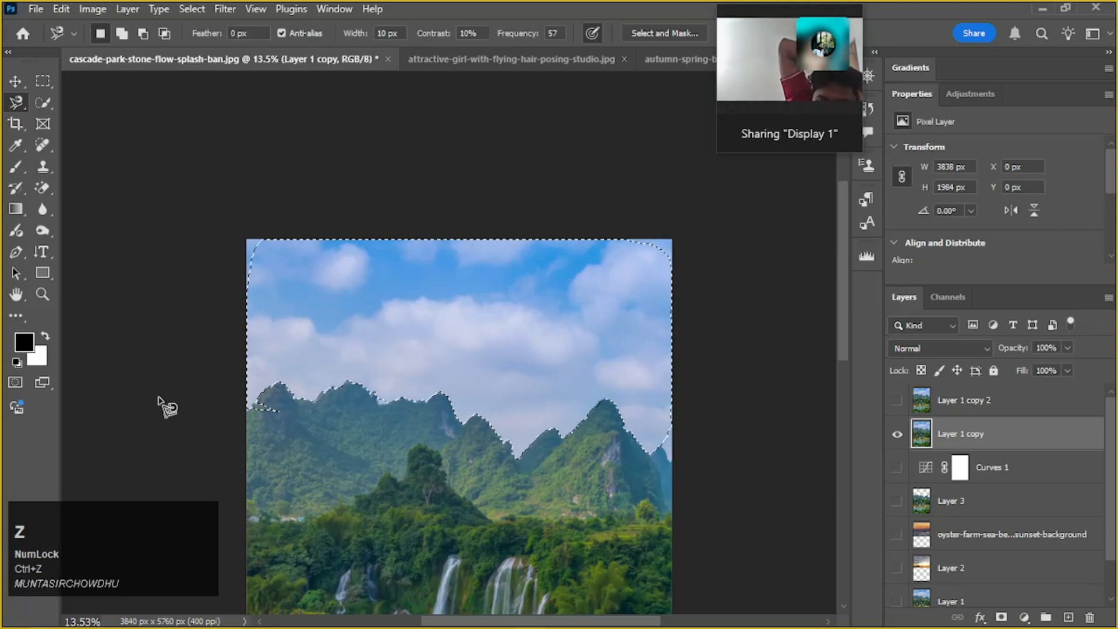
scroll(670, 330, "up", 1, "alt")
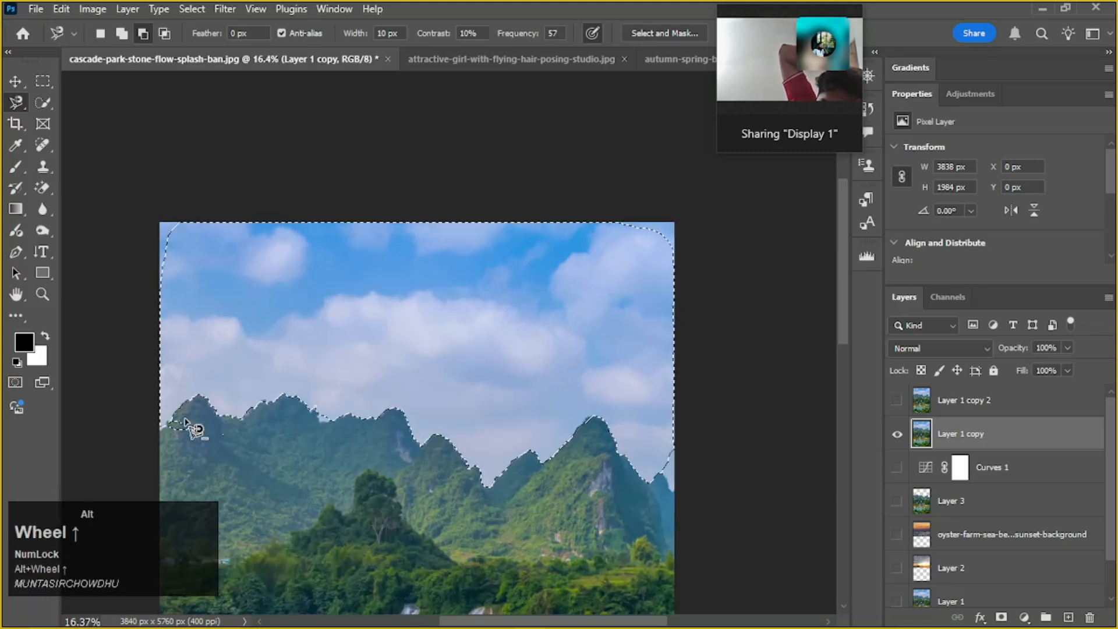
scroll(192, 428, "down", 2, "alt")
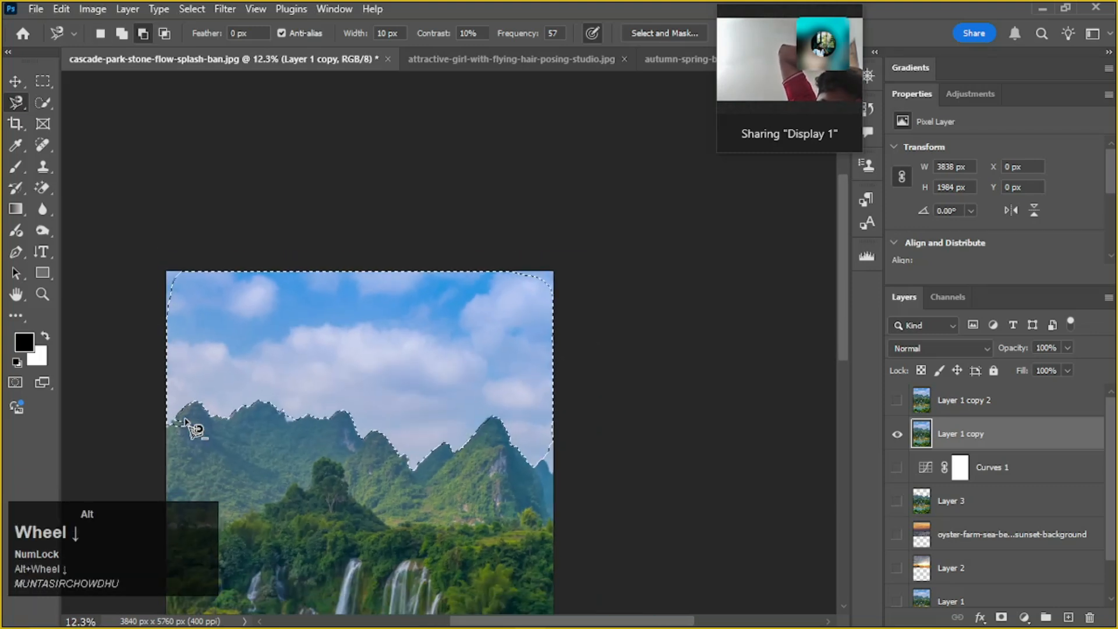
left_click(14, 100)
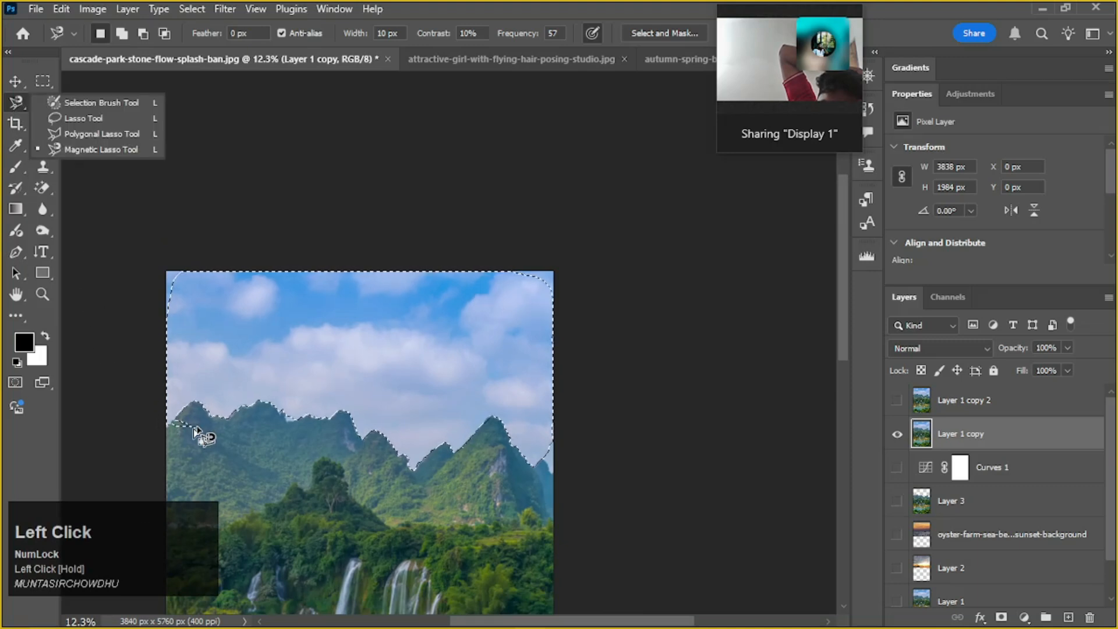
scroll(195, 431, "up", 2)
scroll(192, 445, "down", 3)
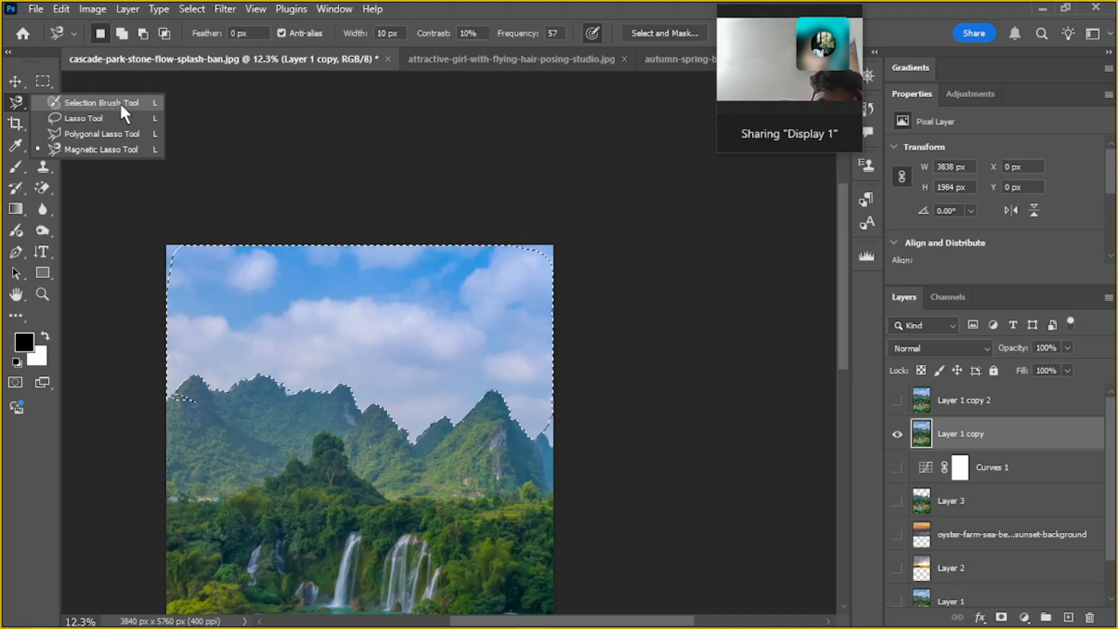
Trace along the photo's top edge with the Magnetic Lasso and close a selection about 296 by 226 px at its upper-left corner
left_click(213, 181)
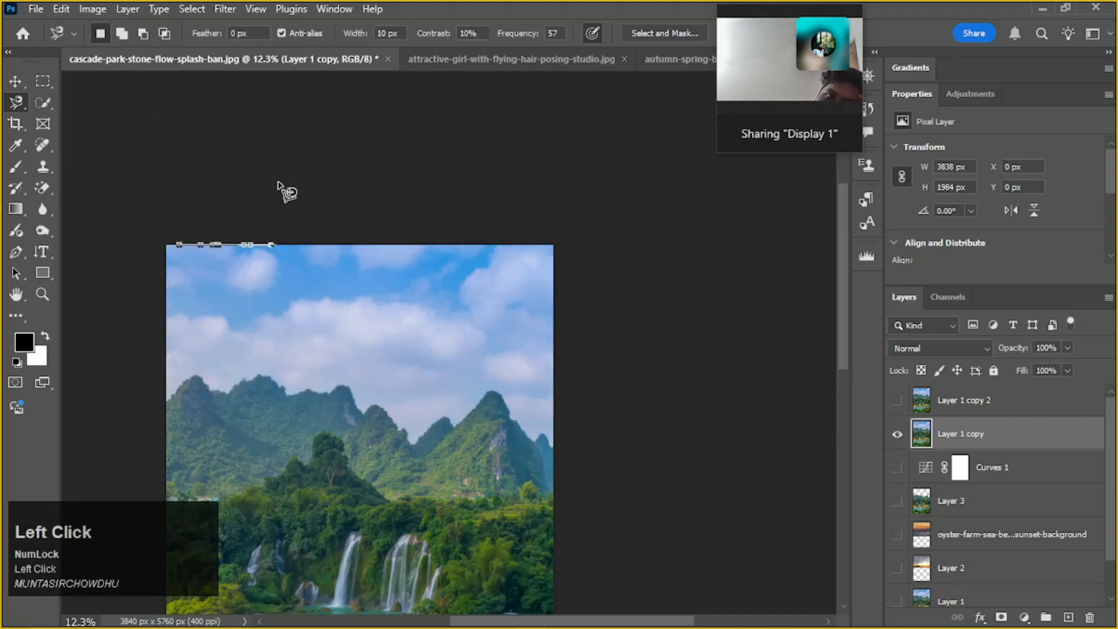
key("space")
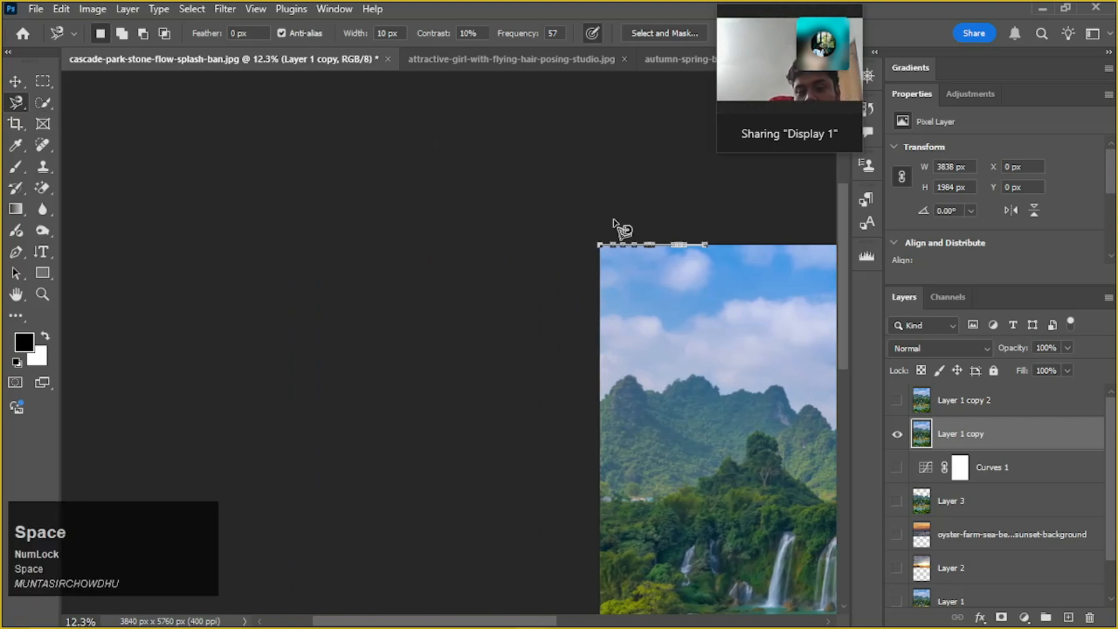
key("space")
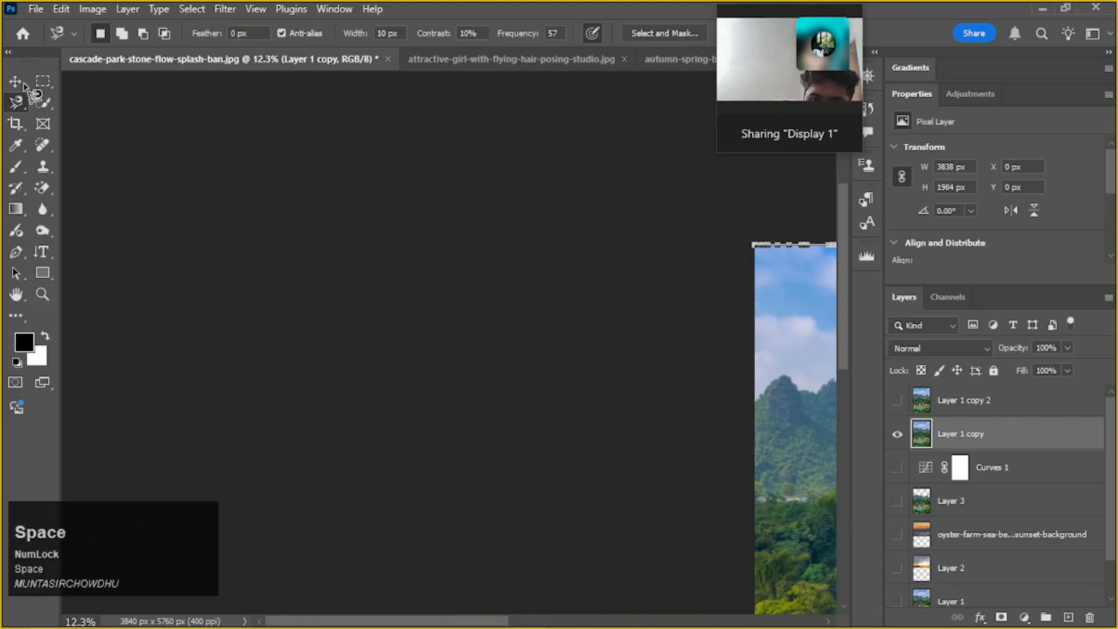
key("ctrl+Return")
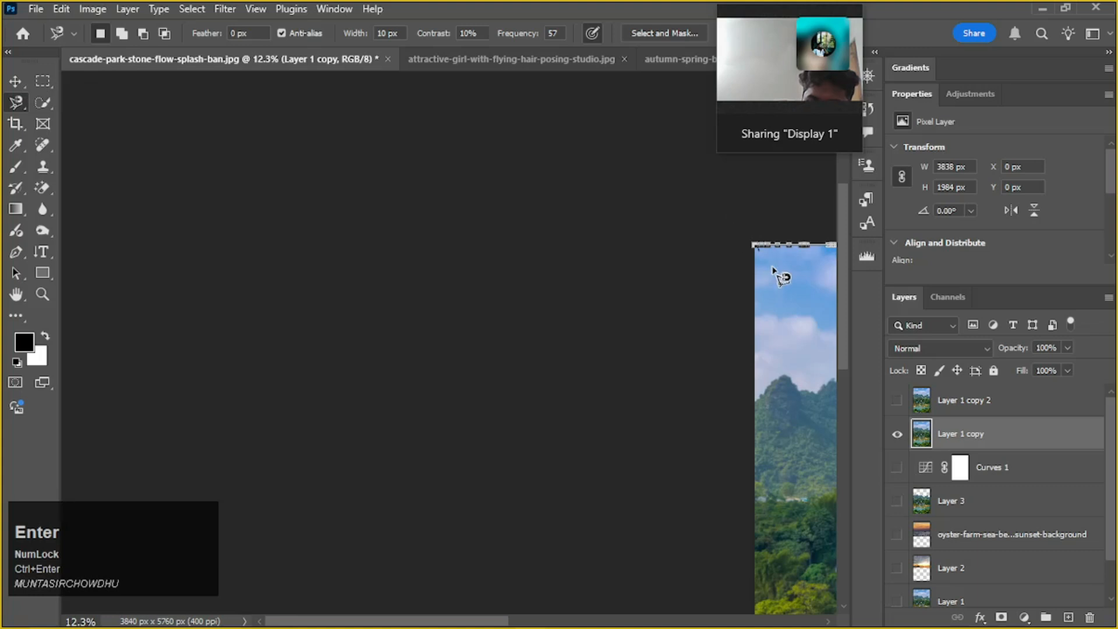
left_click(756, 248)
key("ctrl+Return")
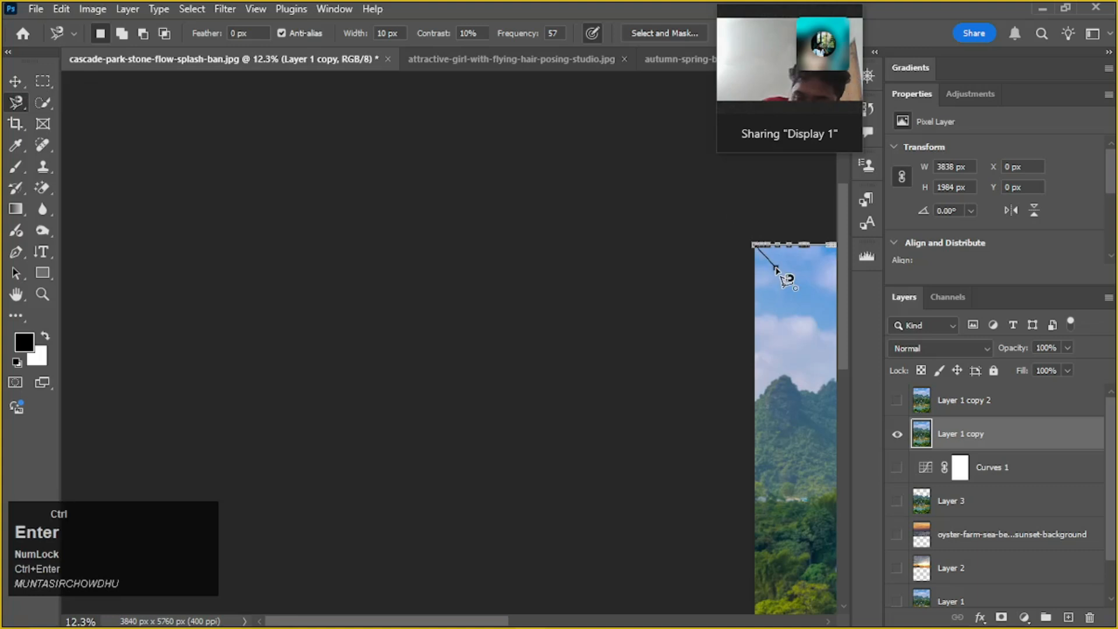
key("alt+Return")
key("ctrl")
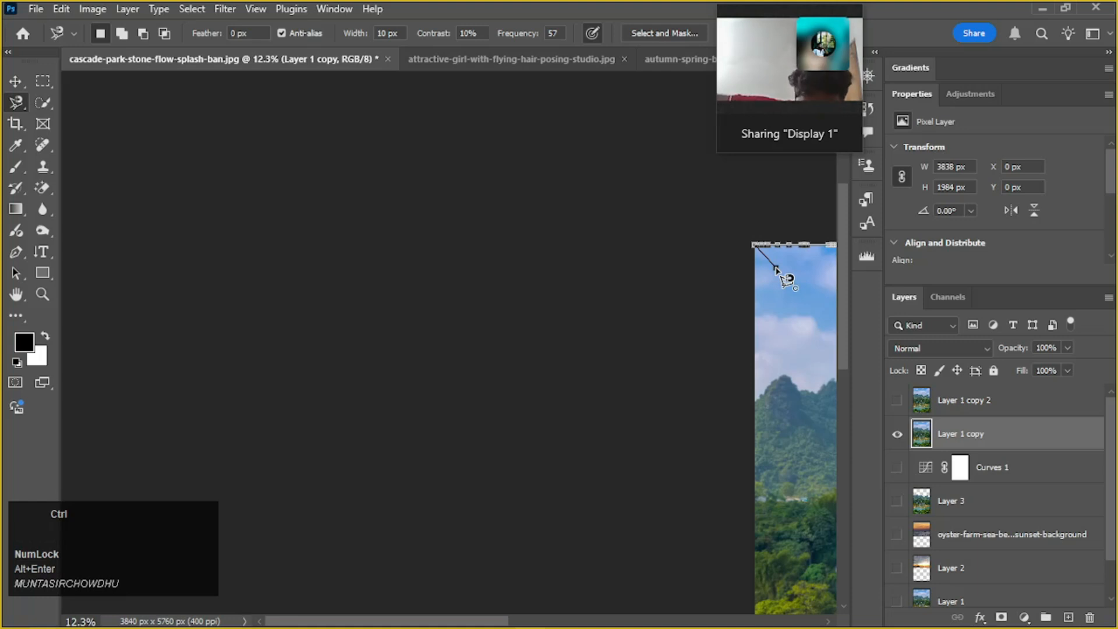
key("Return")
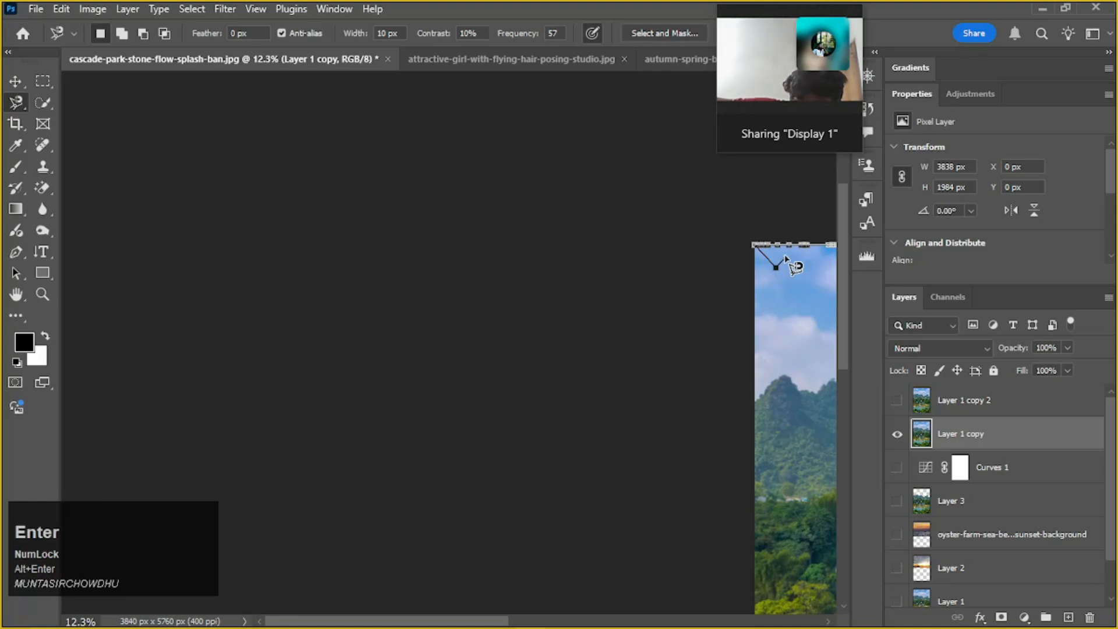
left_click(786, 248)
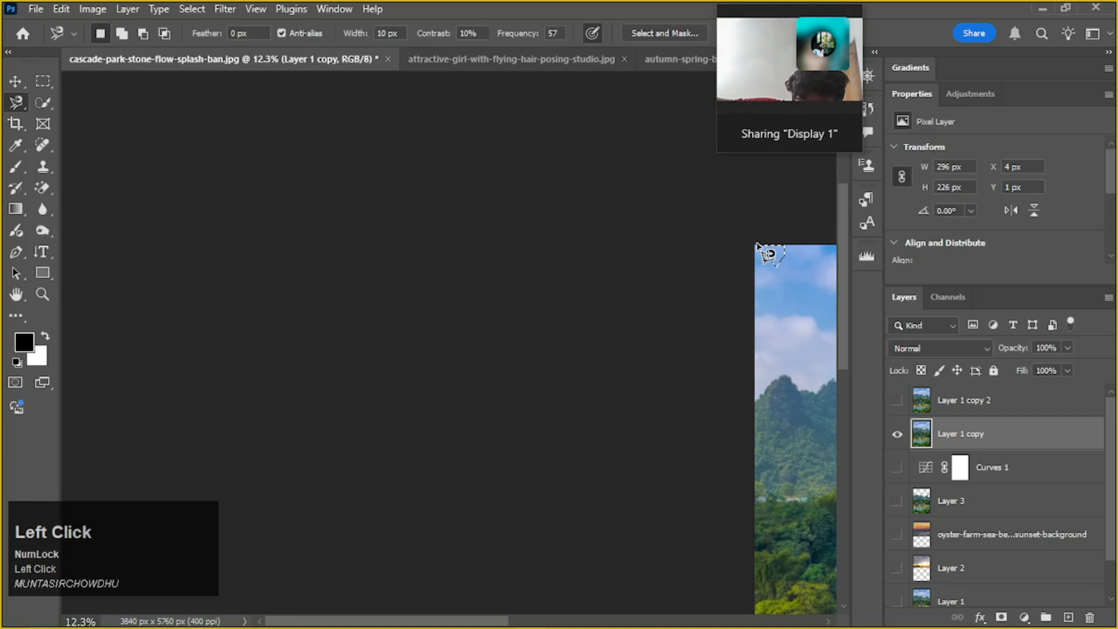
Switch to the Move tool, then clear the corner selection and deselect the active layer
left_click(10, 80)
left_click_drag(612, 317, 287, 306)
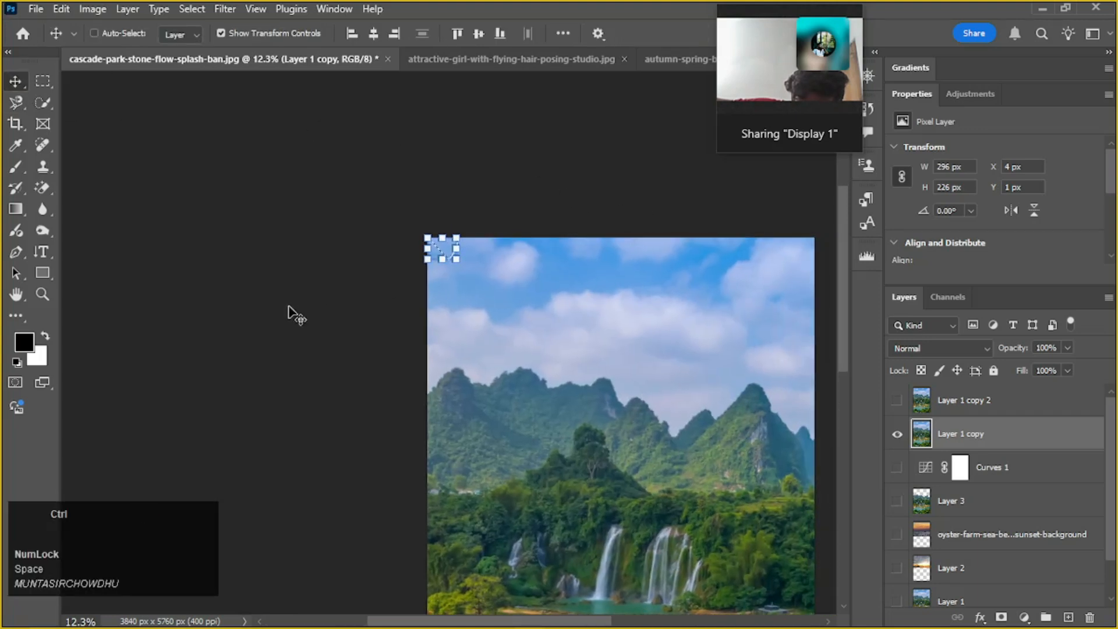
key("ctrl+d")
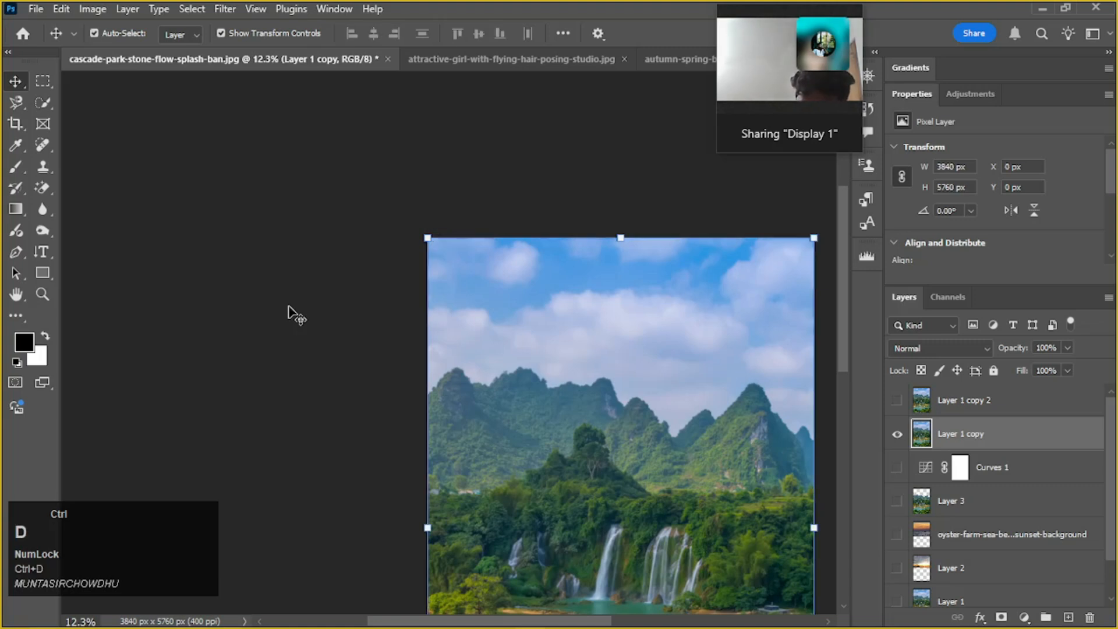
left_click(153, 208)
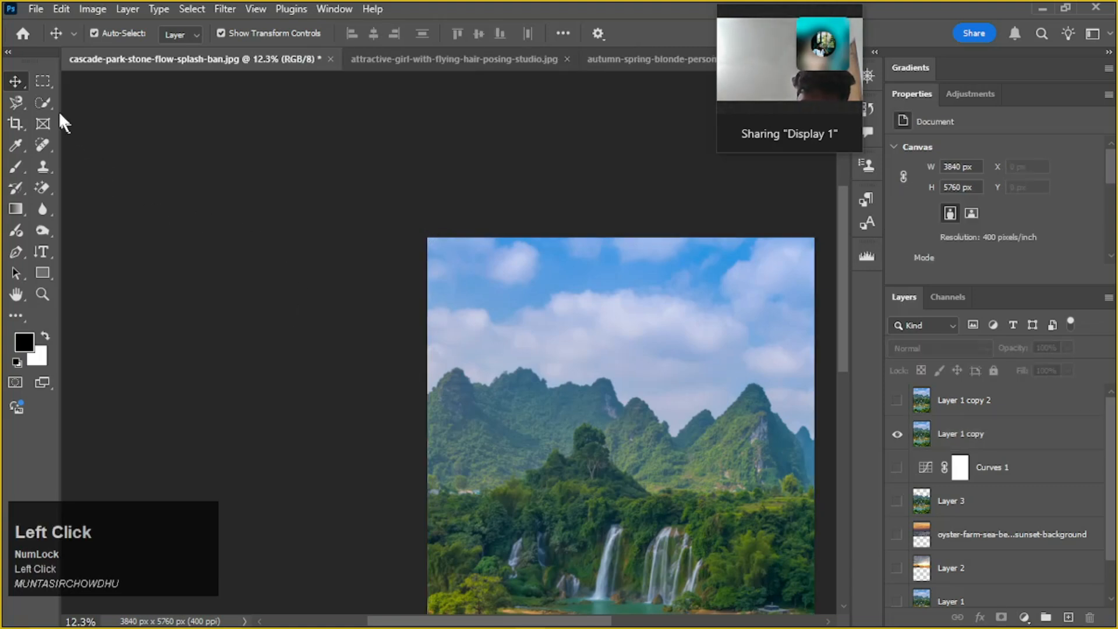
Activate the Quick Selection tool and review its companion Object Selection and Magic Wand tools
left_click(12, 100)
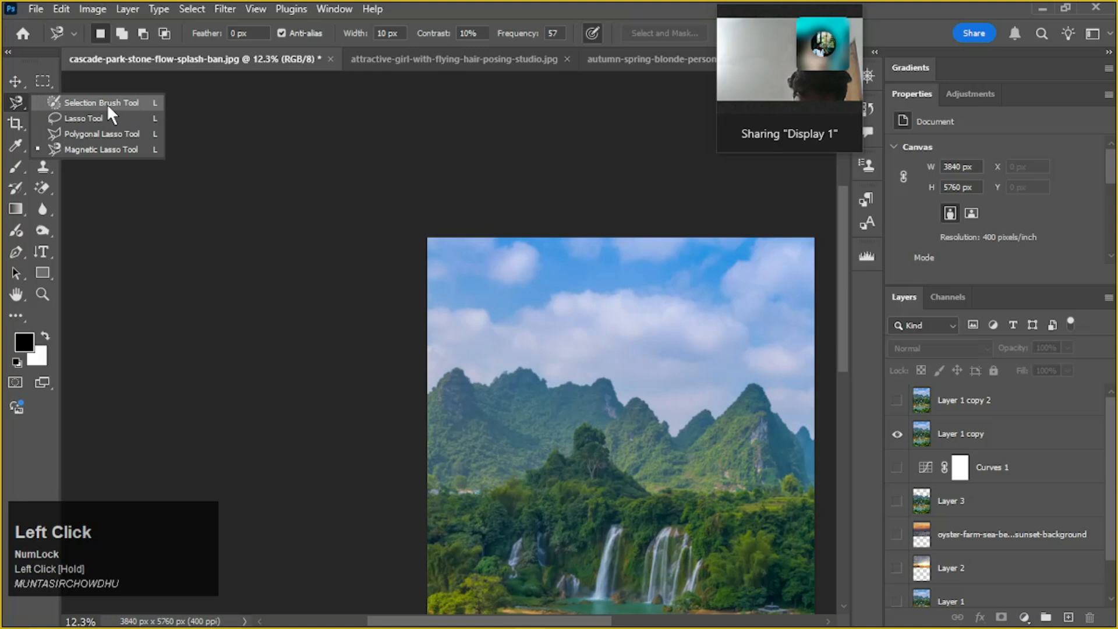
left_click(15, 82)
left_click(44, 102)
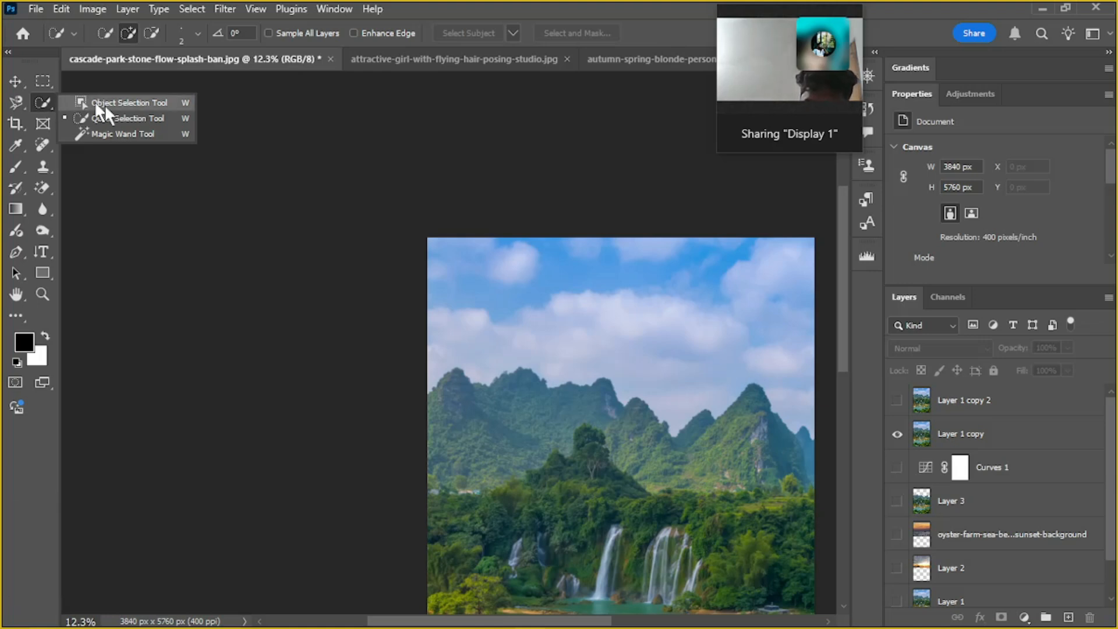
scroll(582, 280, "down", 5)
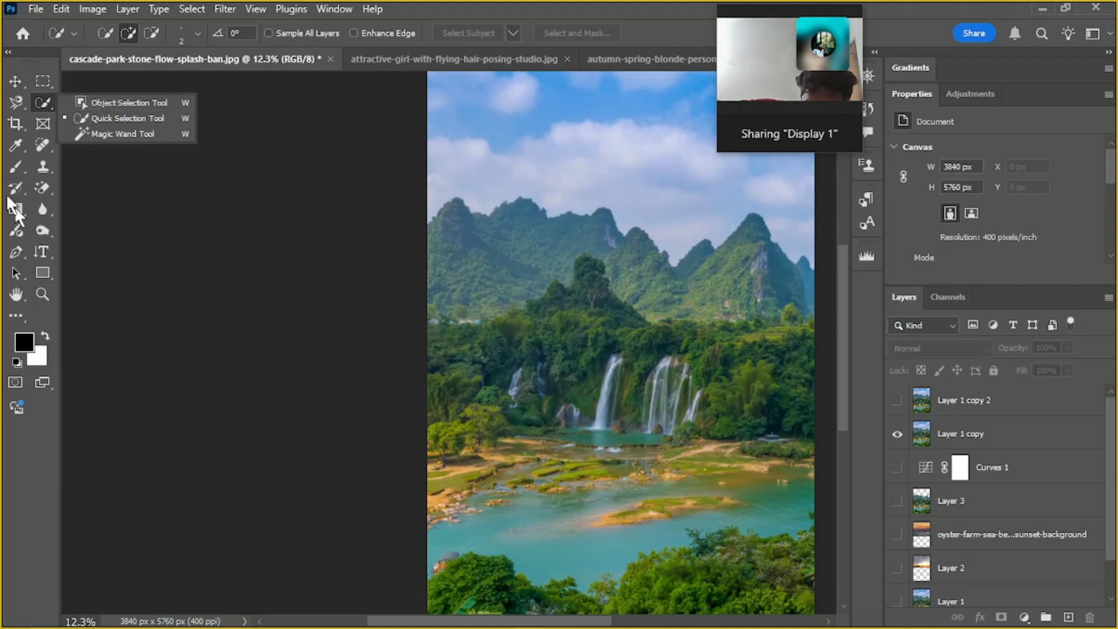
left_click(137, 211)
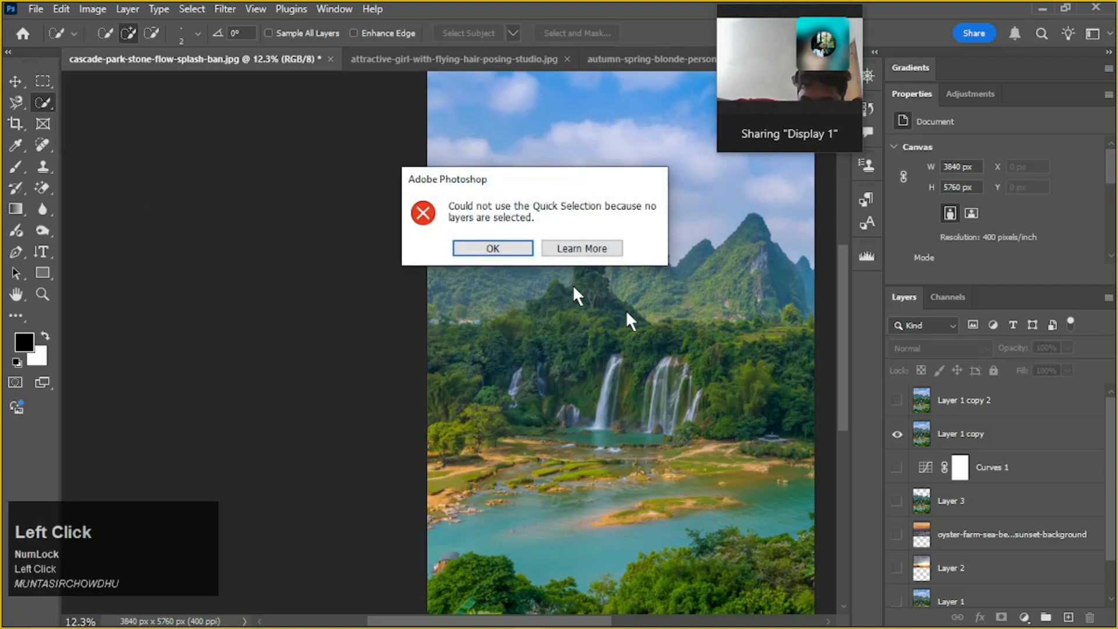
left_click(494, 249)
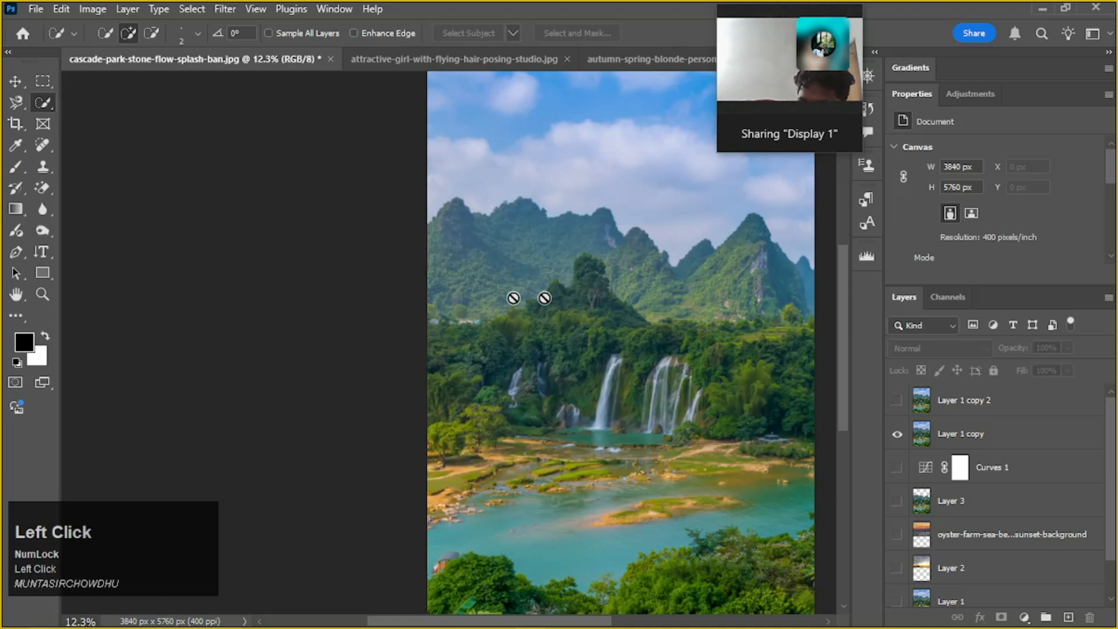
left_click(48, 103)
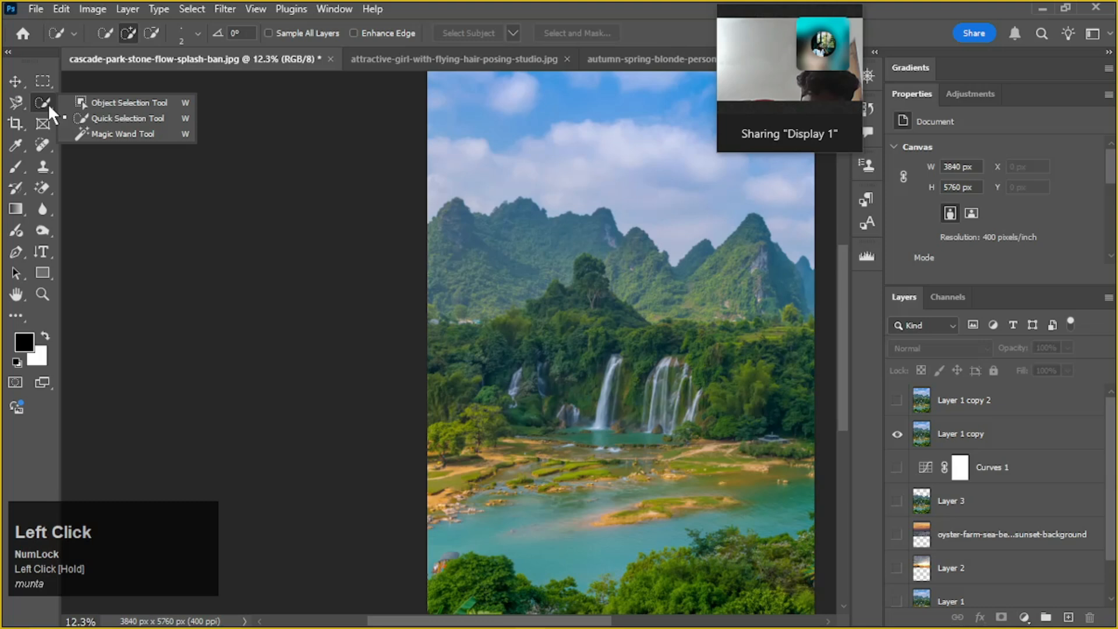
left_click(48, 103)
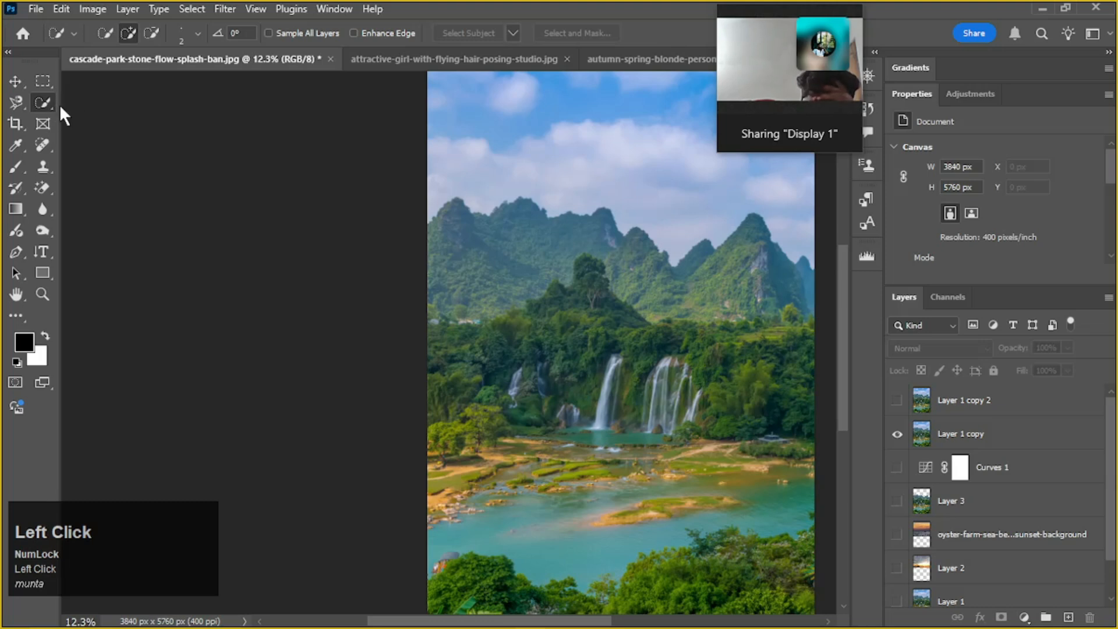
mouse_move(47, 100)
left_mouse_down()
mouse_move(103, 106)
mouse_move(108, 118)
left_mouse_up()
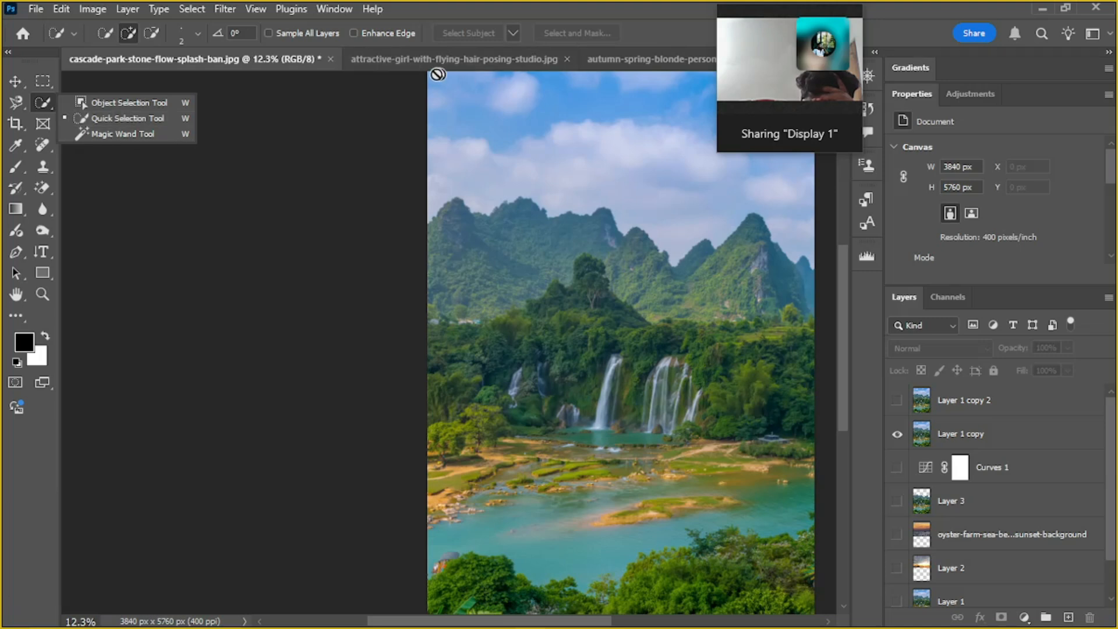
Look at the flying-hair studio portrait and the autumn blonde portrait, and return to the waterfall photo
left_click(459, 58)
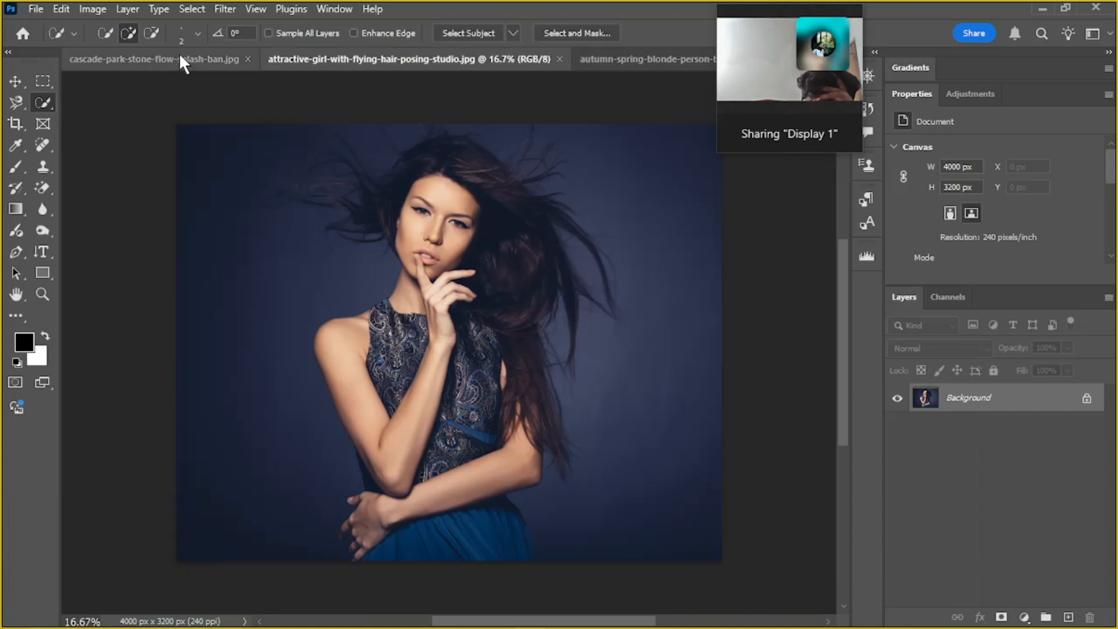
left_click(598, 57)
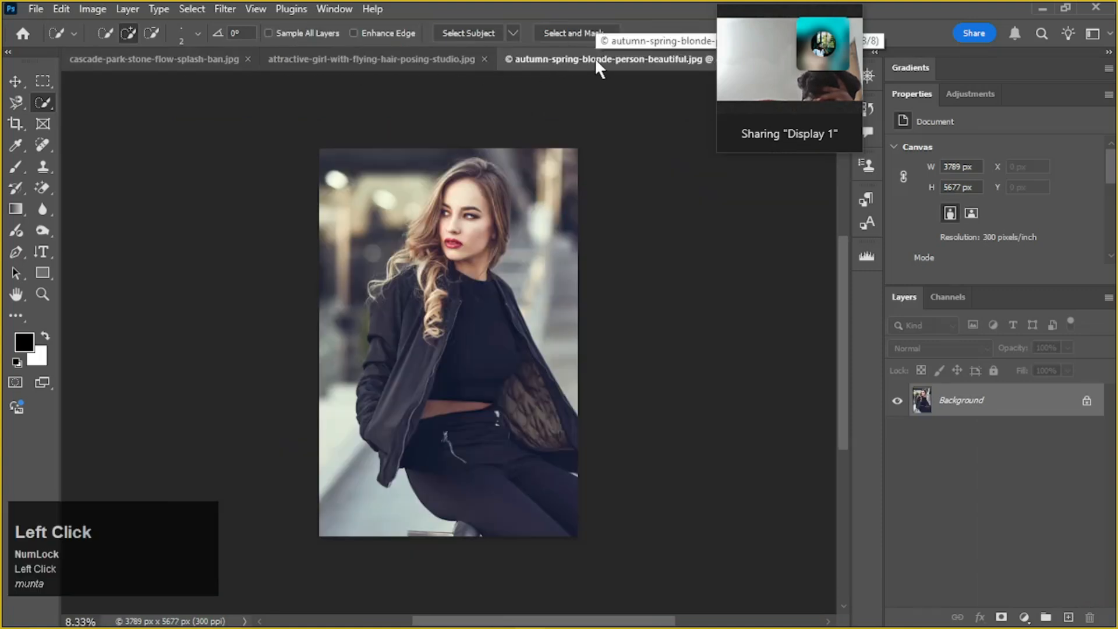
left_click(127, 56)
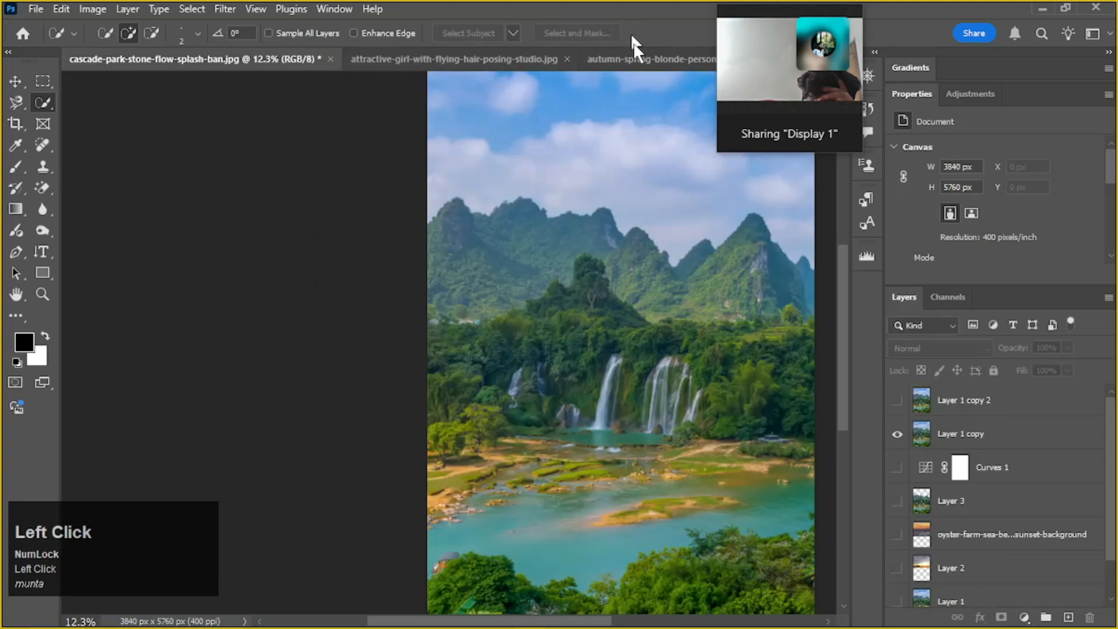
left_click(630, 57)
left_click(178, 61)
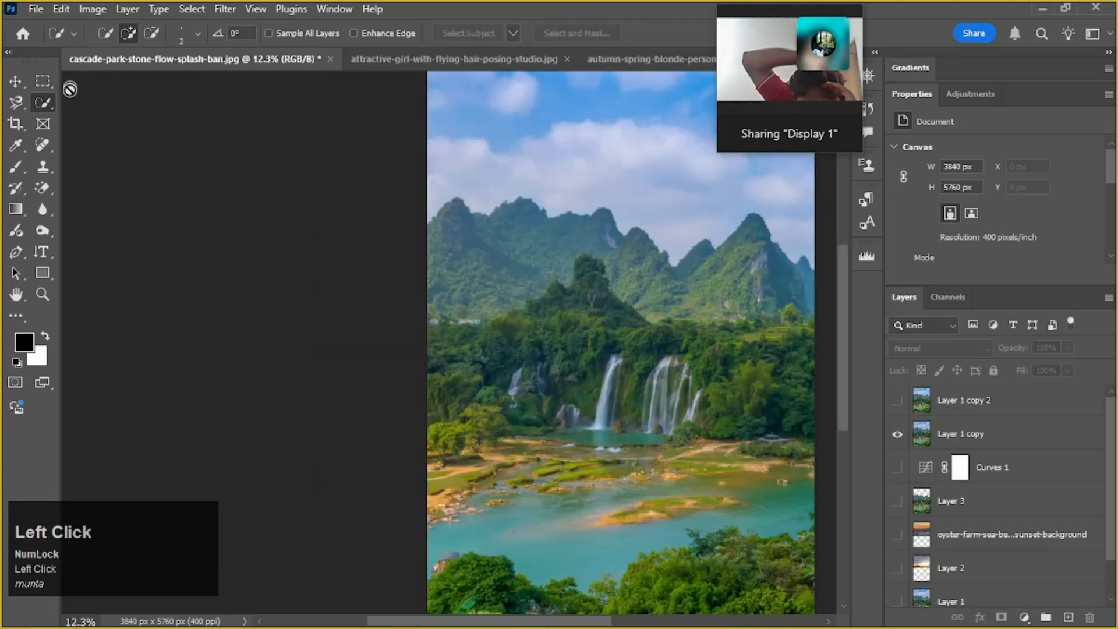
Make Layer 1 copy the active layer for the Quick Selection tool
left_click_drag(663, 284, 502, 292)
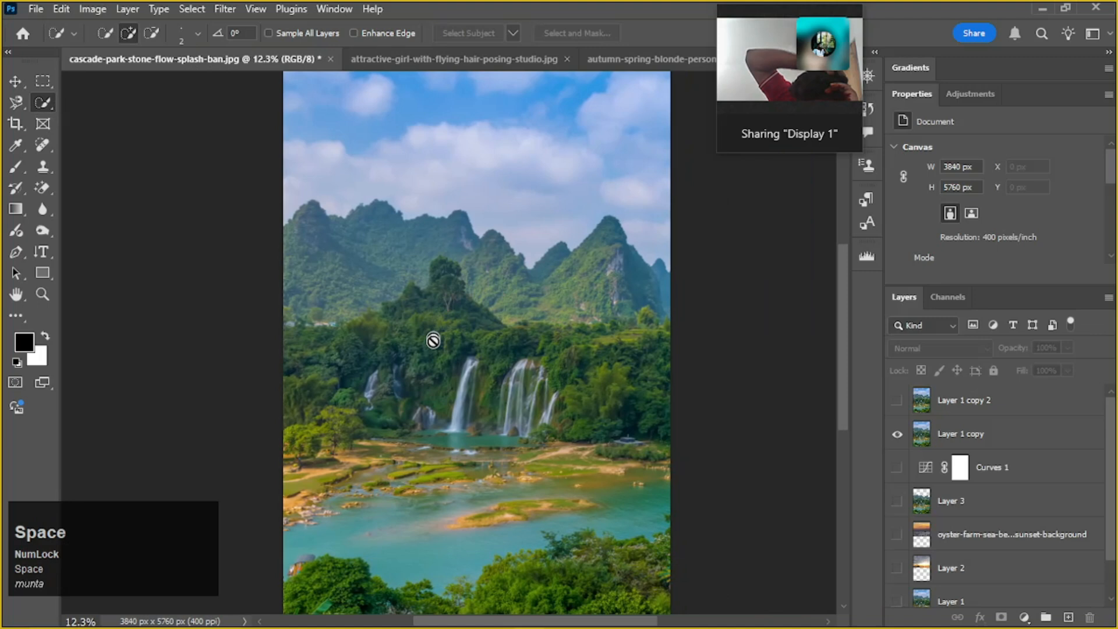
scroll(431, 341, "up", 3, "alt")
scroll(433, 350, "up", 1, "alt")
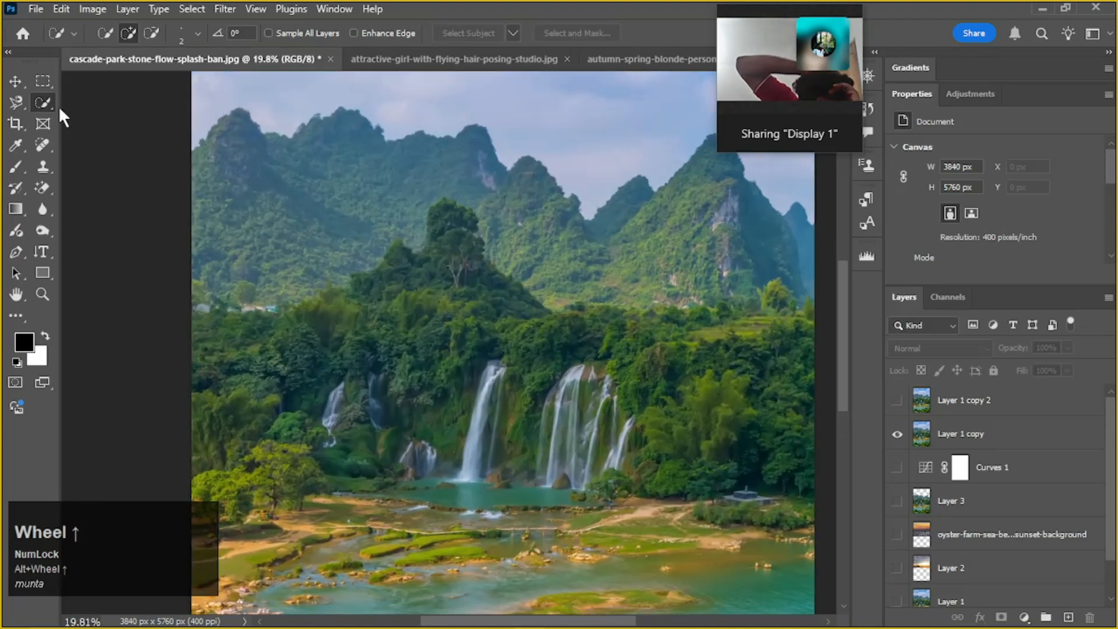
left_click(42, 105)
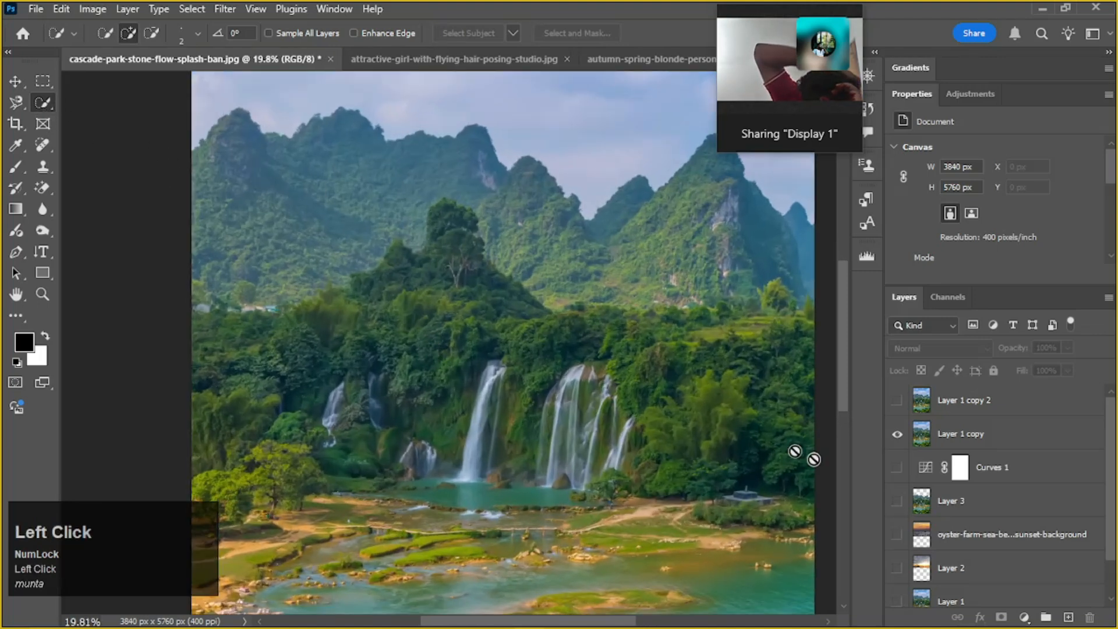
left_click(976, 435)
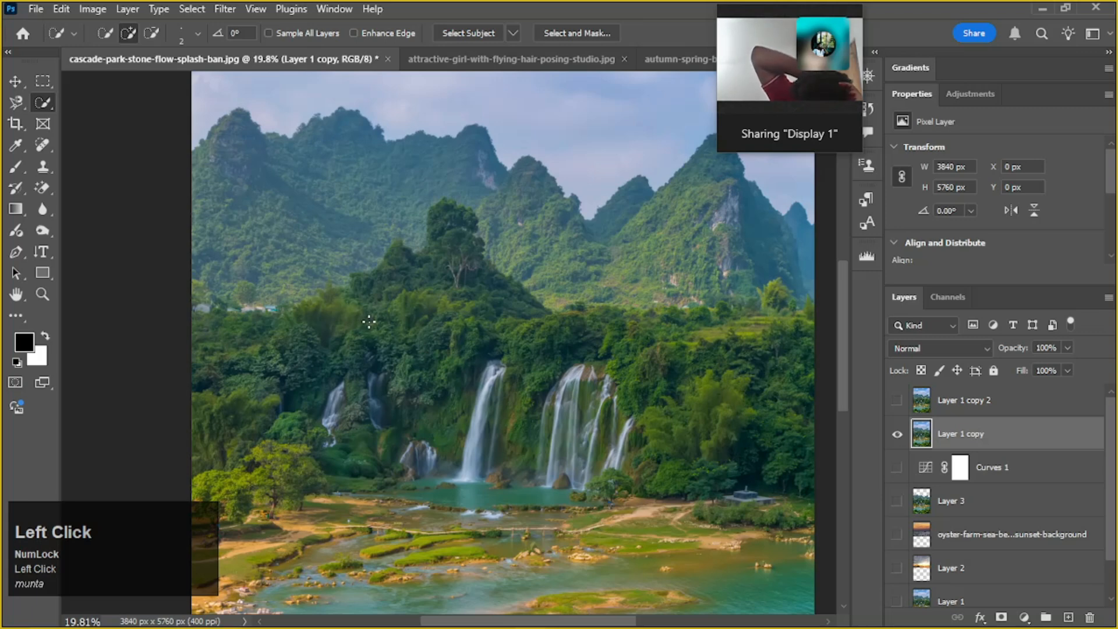
Enlarge the Quick Selection brush to 900 px
key("bracketright")
key("bracketright")
key("bracketright")
key("bracketright")
key("bracketright")
key("bracketright")
key("bracketright")
key("bracketright")
key("bracketright")
key("bracketright")
key("bracketright")
key("bracketright")
key("bracketright")
key("bracketright")
key("bracketright")
key("bracketright")
key("bracketright")
key("bracketright")
key("bracketright")
key("bracketright")
key("bracketright")
key("bracketright")
key("bracketright")
key("bracketright")
key("bracketright")
key("bracketright")
key("bracketright")
key("bracketright")
key("bracketright")
key("bracketright")
key("bracketright")
key("bracketright")
key("bracketright")
key("bracketleft")
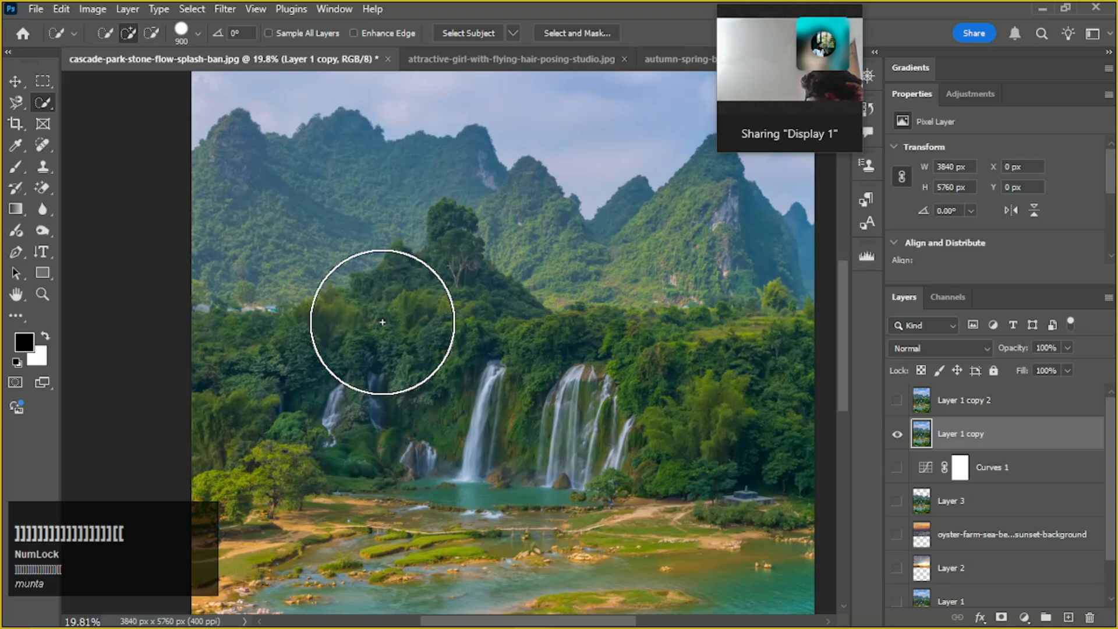
Reduce the Quick Selection brush to 500 px
key("bracketleft")
key("bracketleft")
key("bracketleft")
key("bracketleft")
key("bracketleft")
key("bracketright")
key("bracketleft")
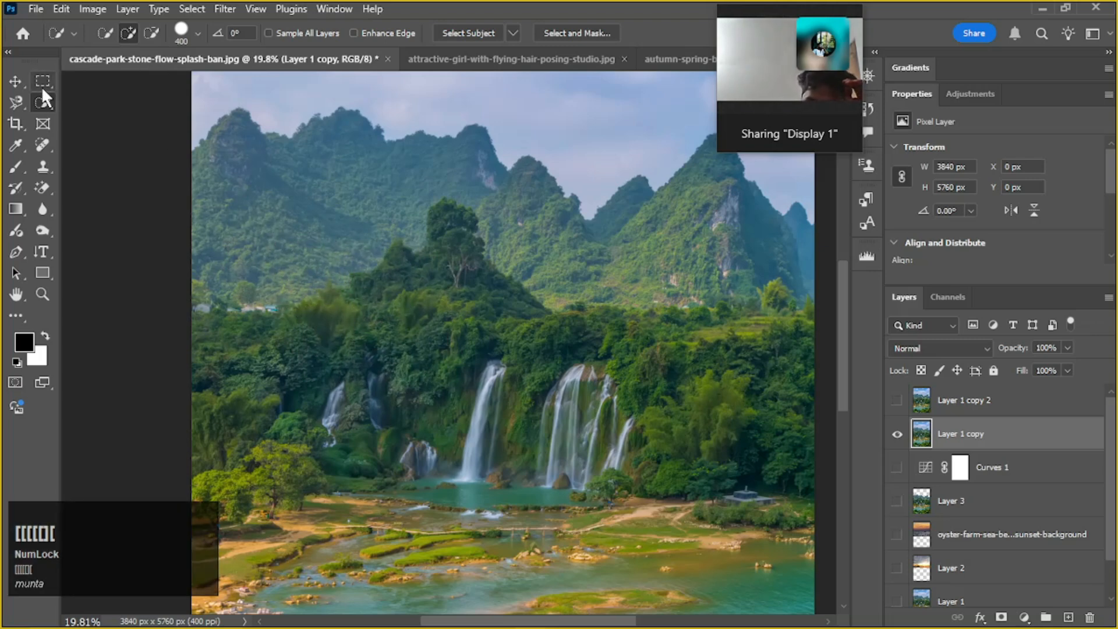
right_click(373, 254)
left_click(344, 230)
right_click(341, 235)
left_click(344, 231)
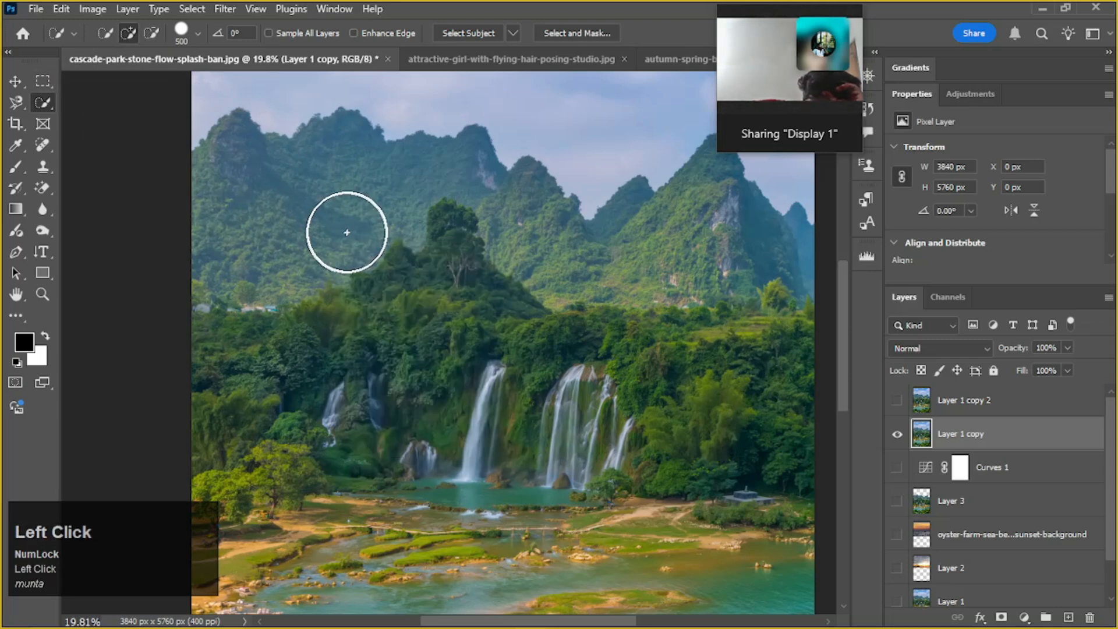
right_click(346, 225, "ctrl+alt+shift")
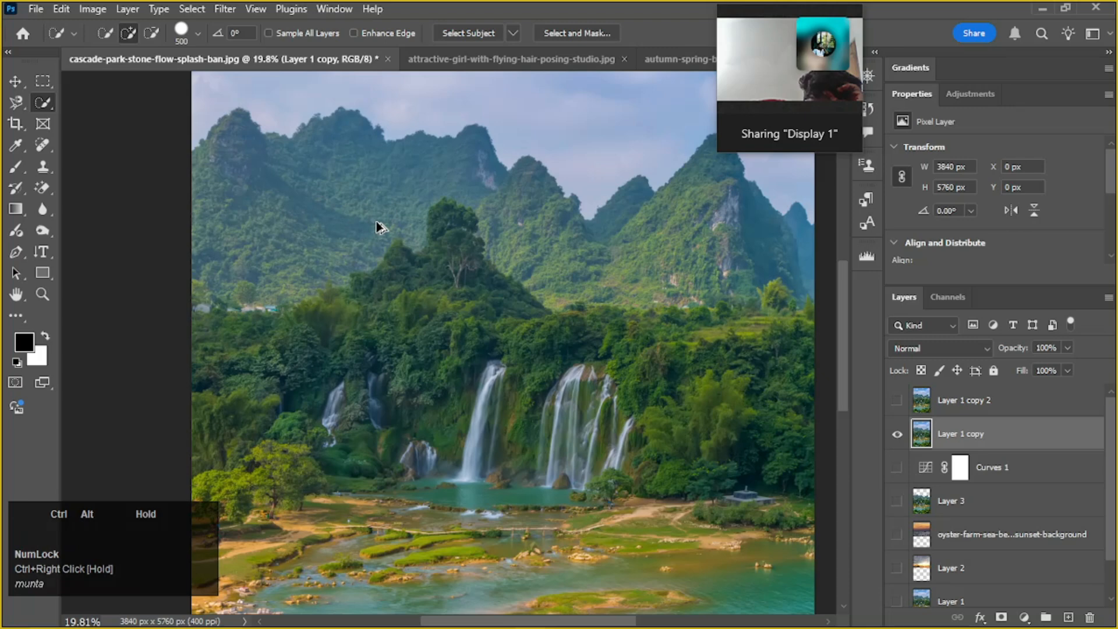
Enlarge the Brush tool's tip to 181 px and return to the Quick Selection tool
left_click(15, 166)
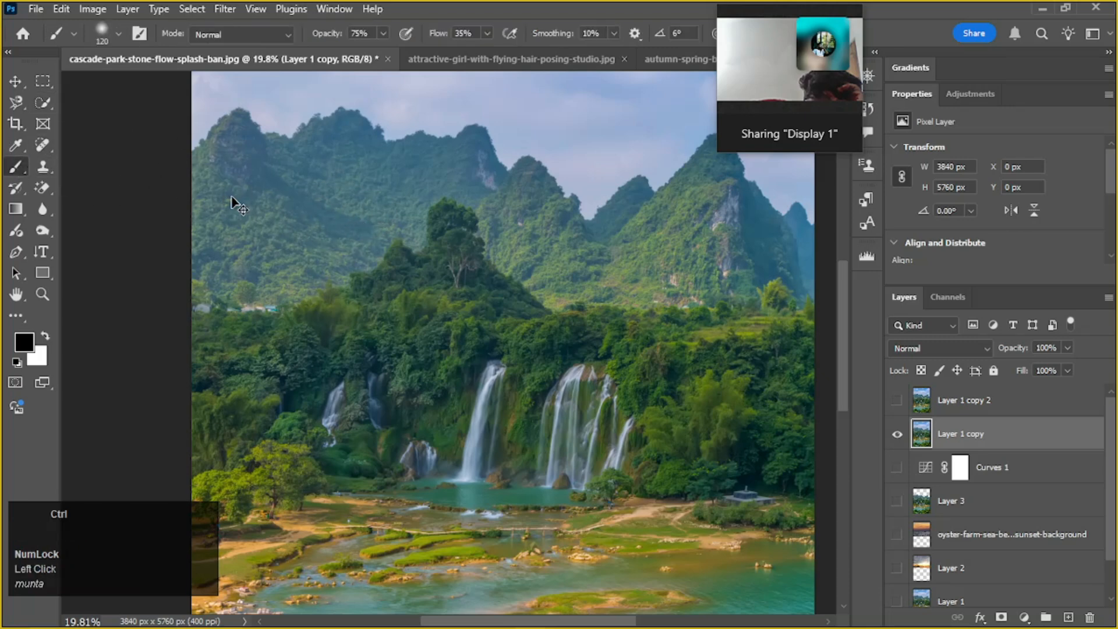
right_click(239, 197, "ctrl+alt")
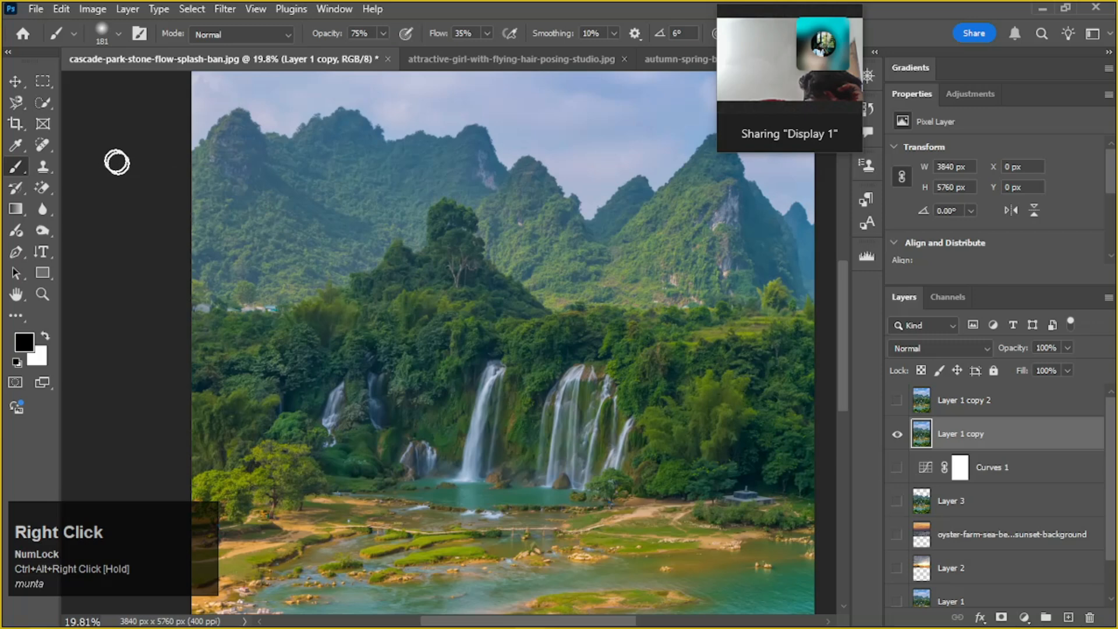
left_click(42, 102)
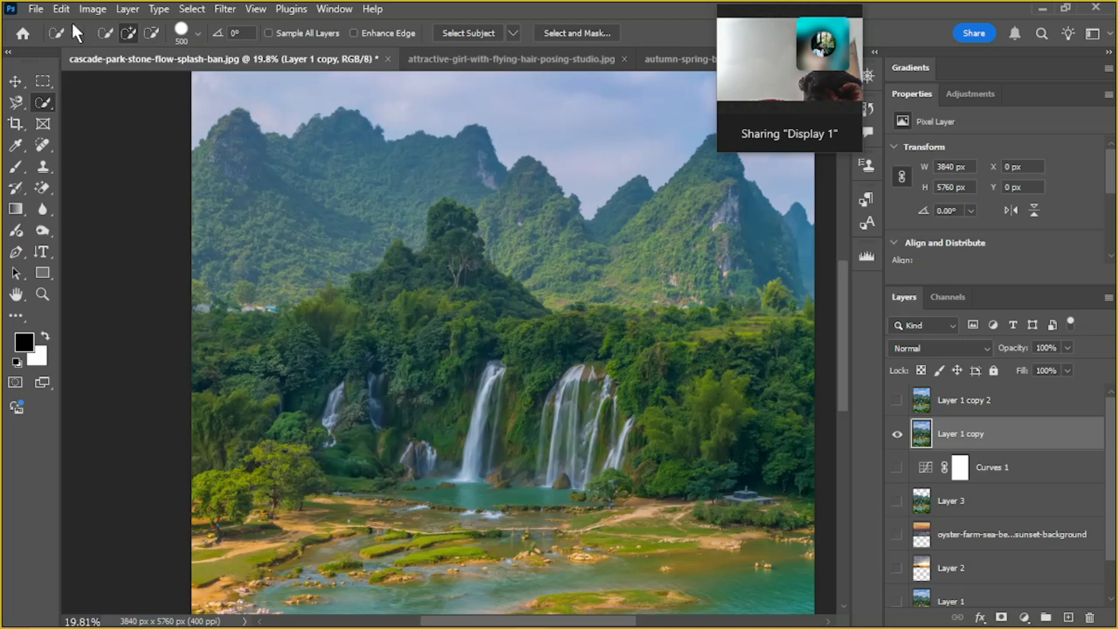
Set the Quick Selection brush to 451 px with 85% hardness and paint a selection over the left-hand mountains
left_click(197, 33)
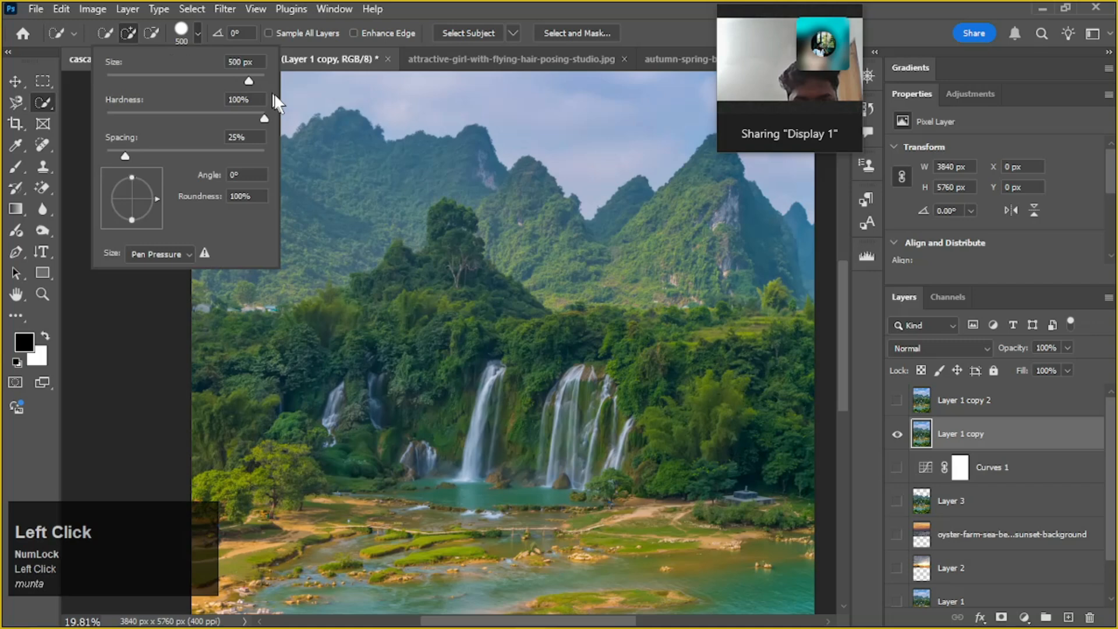
left_click_drag(249, 79, 441, 217)
left_click_drag(263, 81, 244, 80)
left_click_drag(263, 118, 242, 120)
left_click_drag(399, 217, 477, 277)
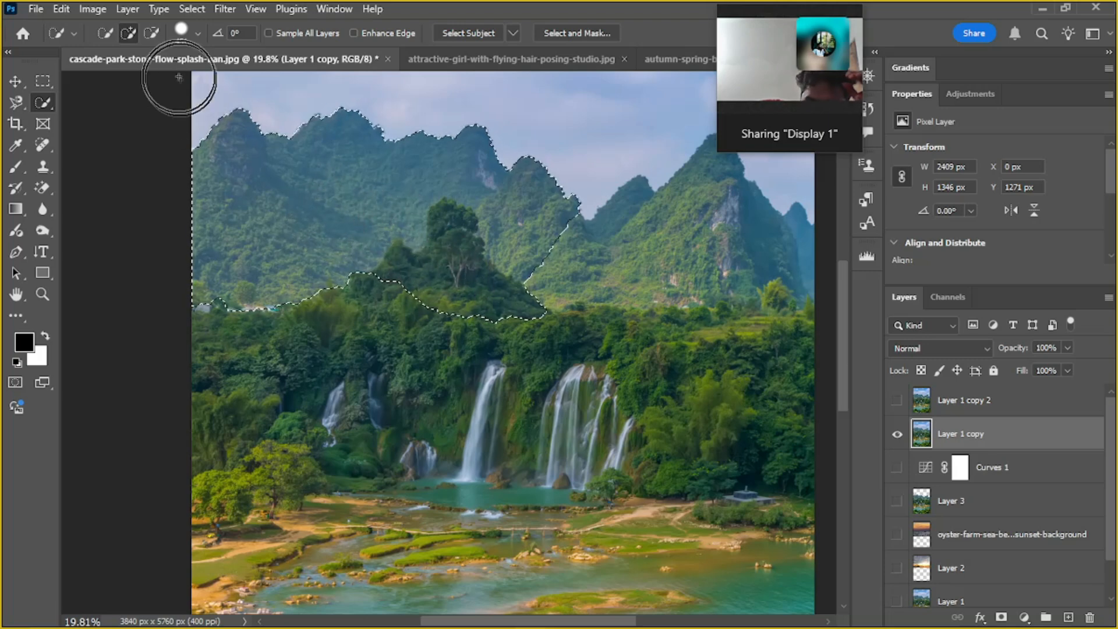
Lower the Quick Selection brush hardness to 78%
left_click(191, 30)
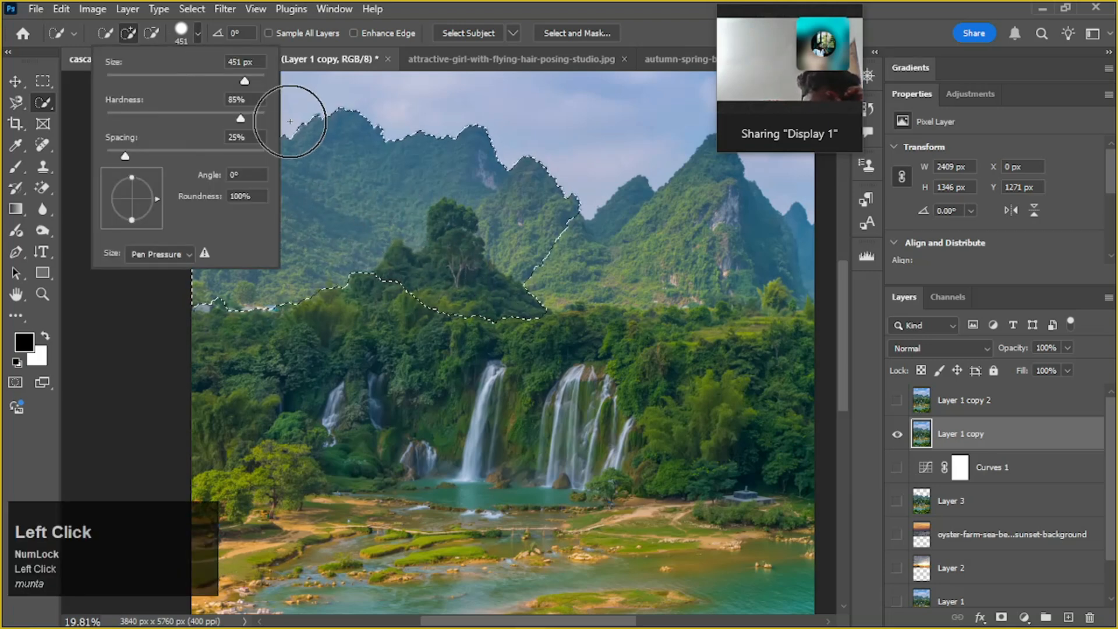
mouse_move(245, 118)
left_mouse_down()
mouse_move(166, 117)
mouse_move(208, 131)
mouse_move(252, 114)
left_mouse_up()
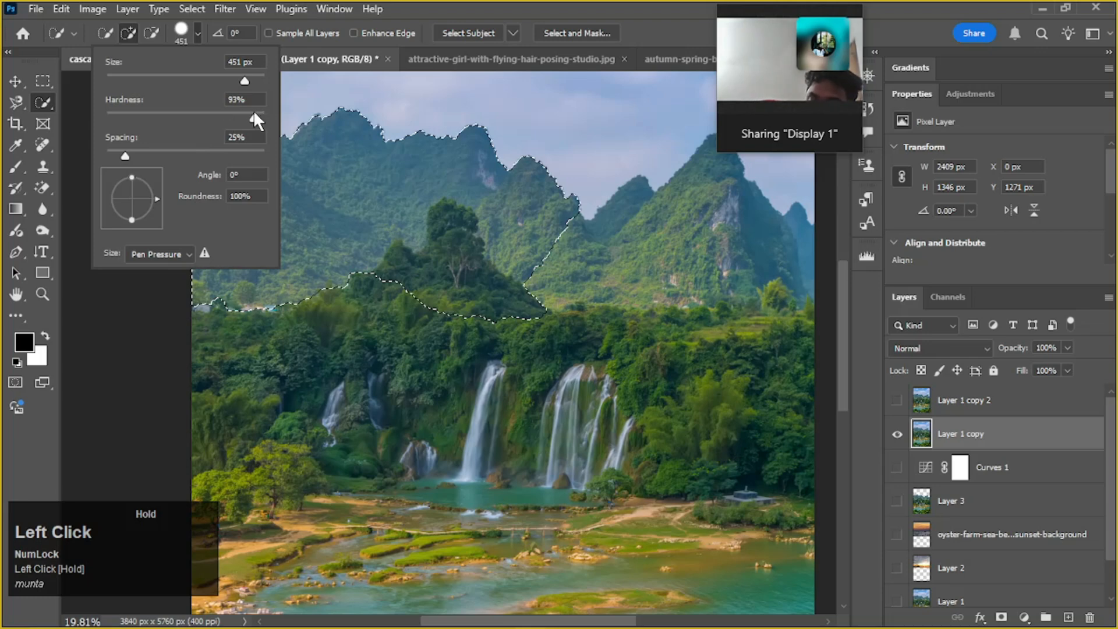
left_click(253, 118)
left_click_drag(254, 116, 229, 115)
scroll(422, 198, "up", 1)
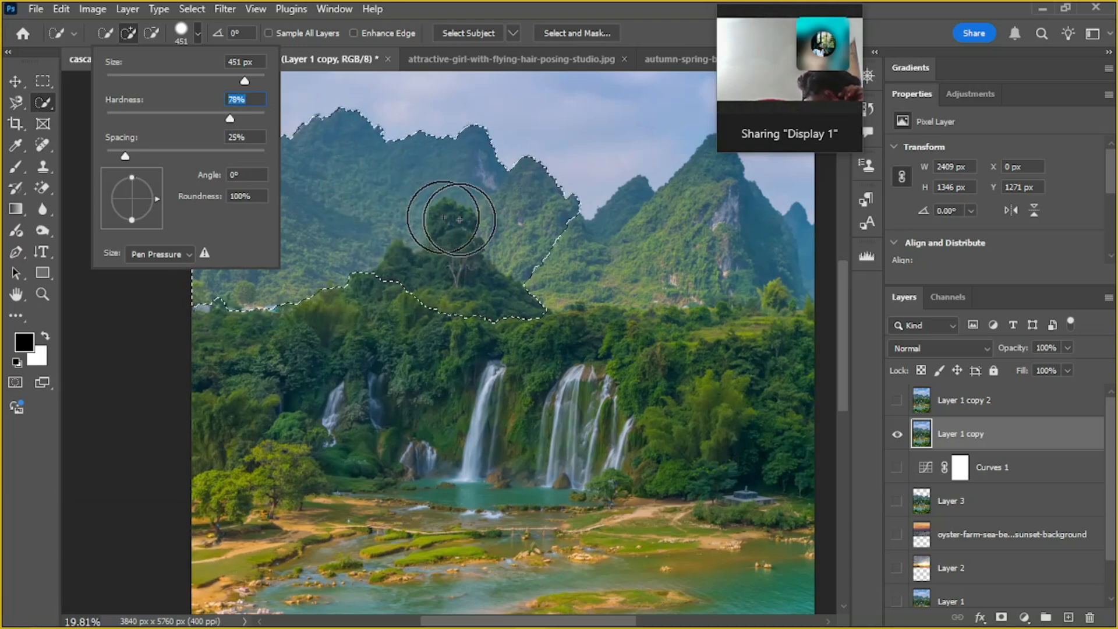
scroll(379, 212, "up", 1)
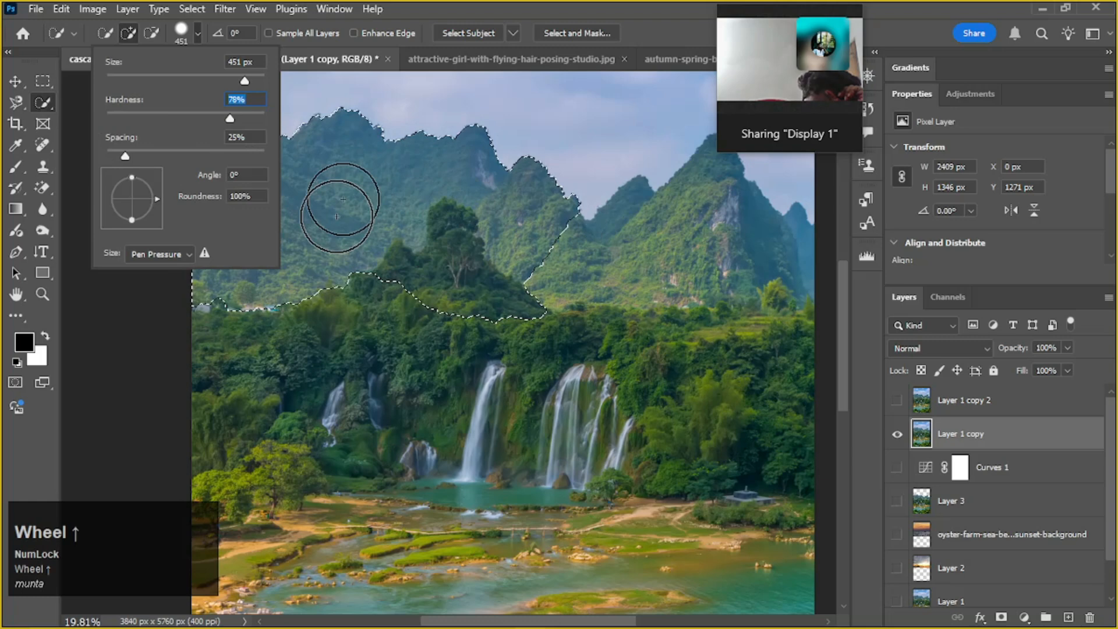
Try scaling the selected mountain area to 98.05% with the Move tool's transform controls, and undo the scaling
left_click(15, 81)
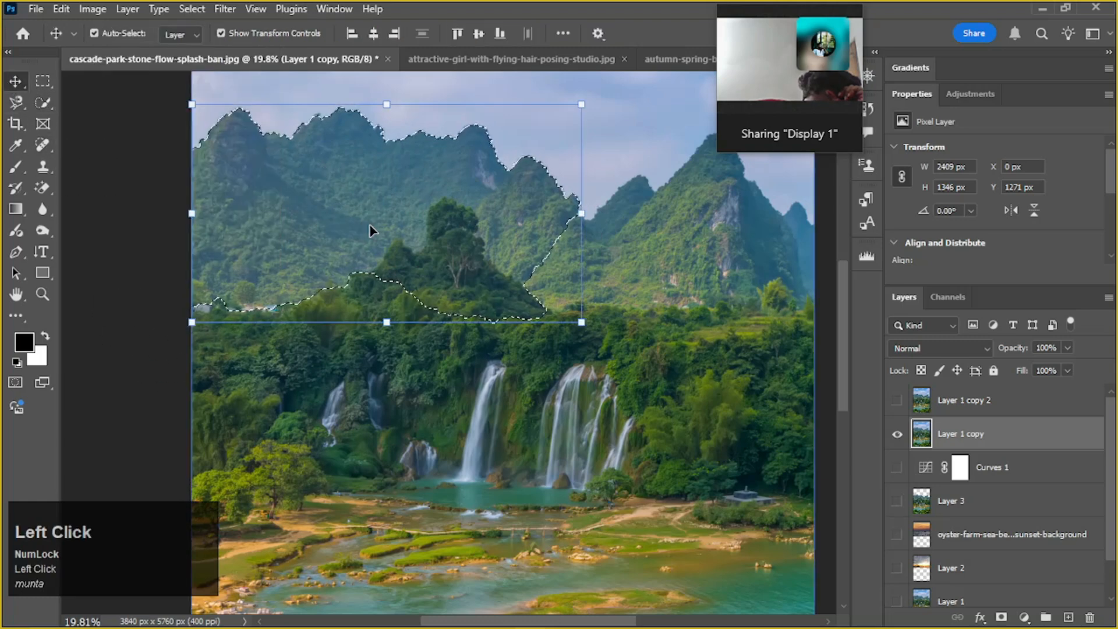
scroll(371, 230, "up", 1)
mouse_move(578, 360)
left_mouse_down()
mouse_move(639, 367)
mouse_move(417, 248)
mouse_move(518, 282)
mouse_move(576, 357)
left_mouse_up()
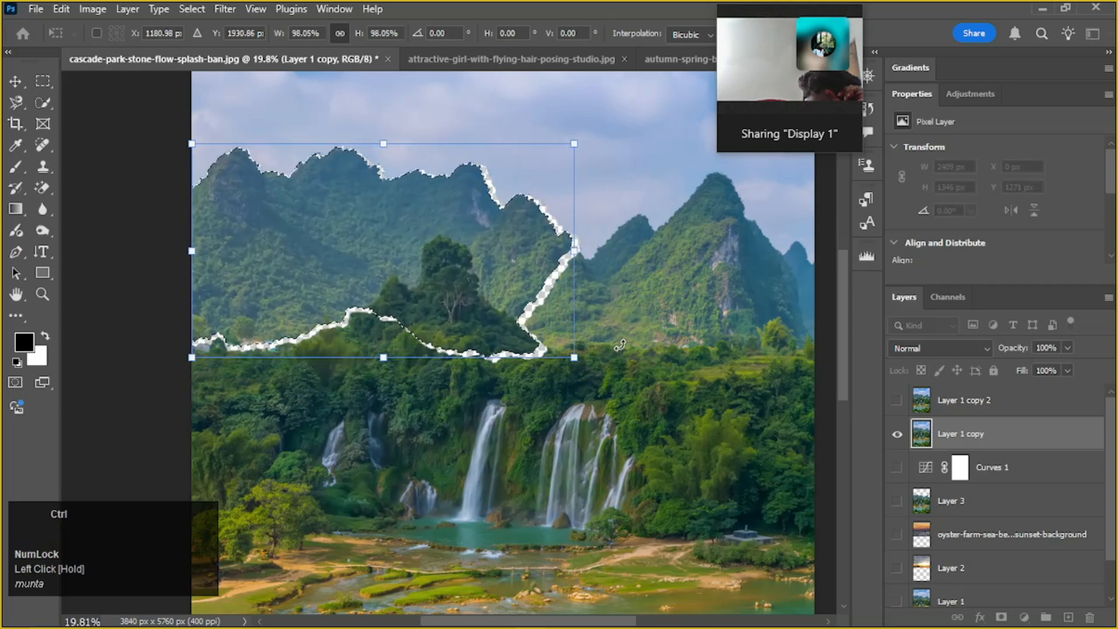
key("ctrl+z")
key("ctrl+d")
key("ctrl+z")
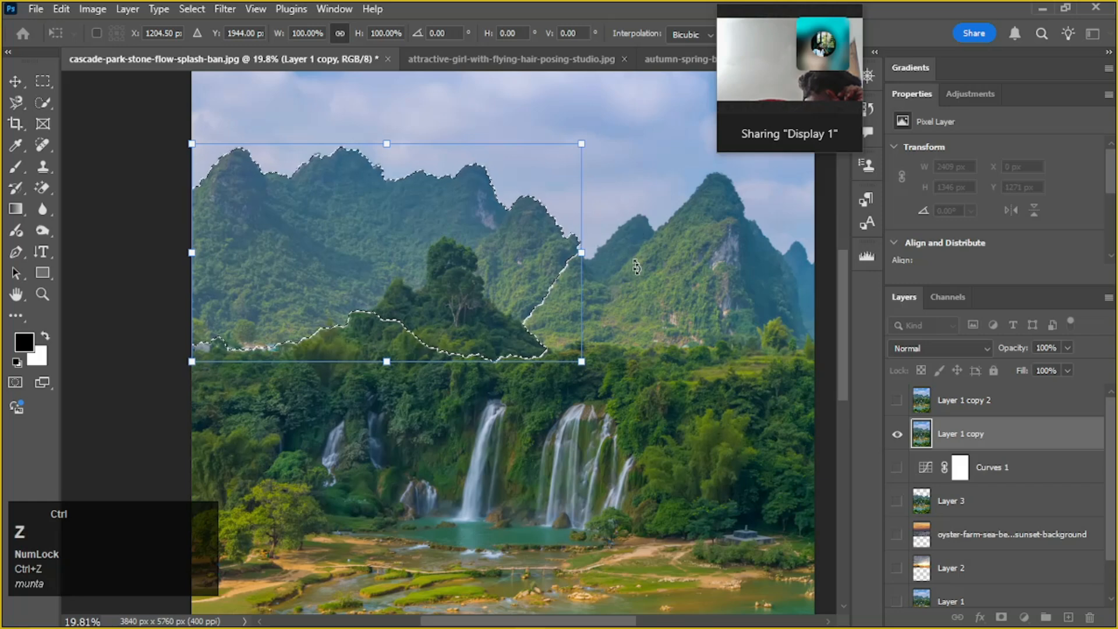
Move the floating video-call window off the transform options and leave the free transform
left_click(99, 106)
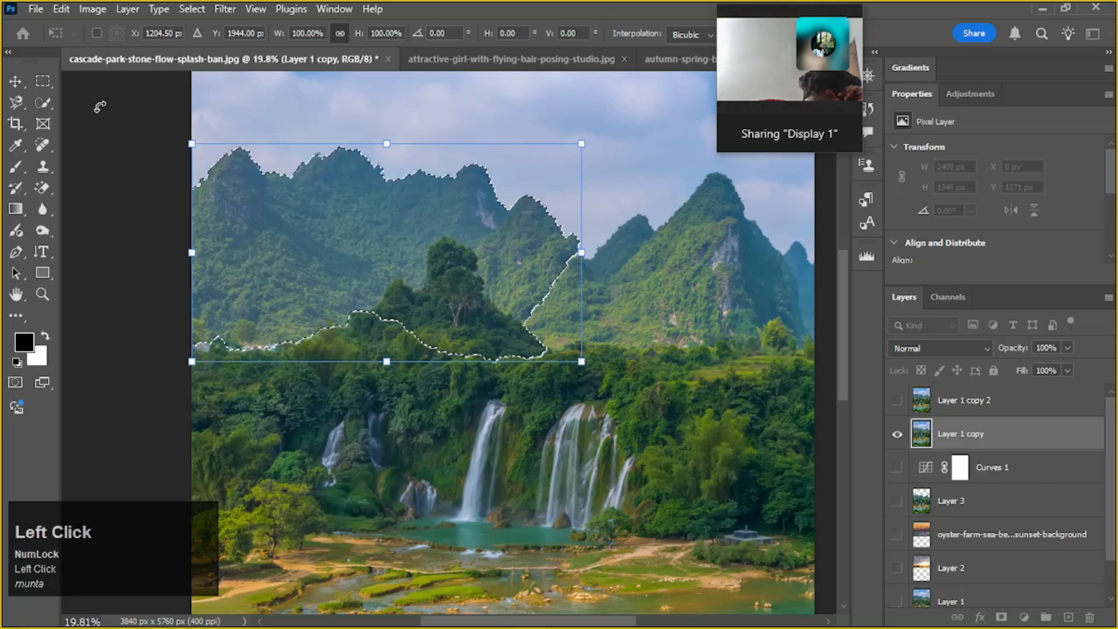
mouse_move(776, 7)
left_click_drag(882, 114, 1048, 58)
left_click(784, 34)
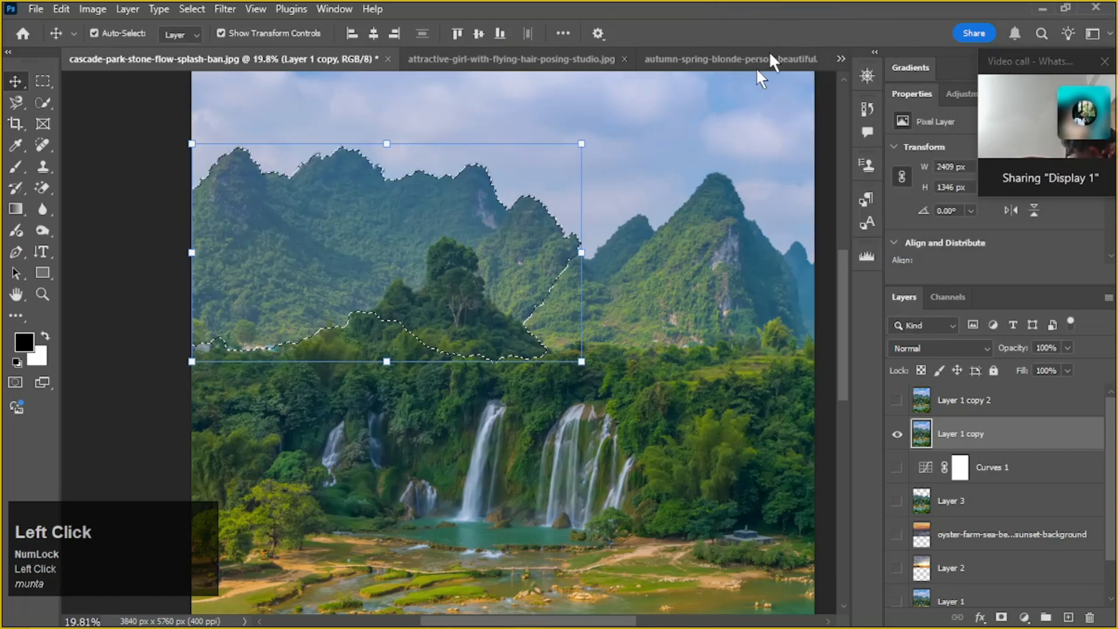
Deselect the mountain area and undo the stray layer move
key("ctrl+d")
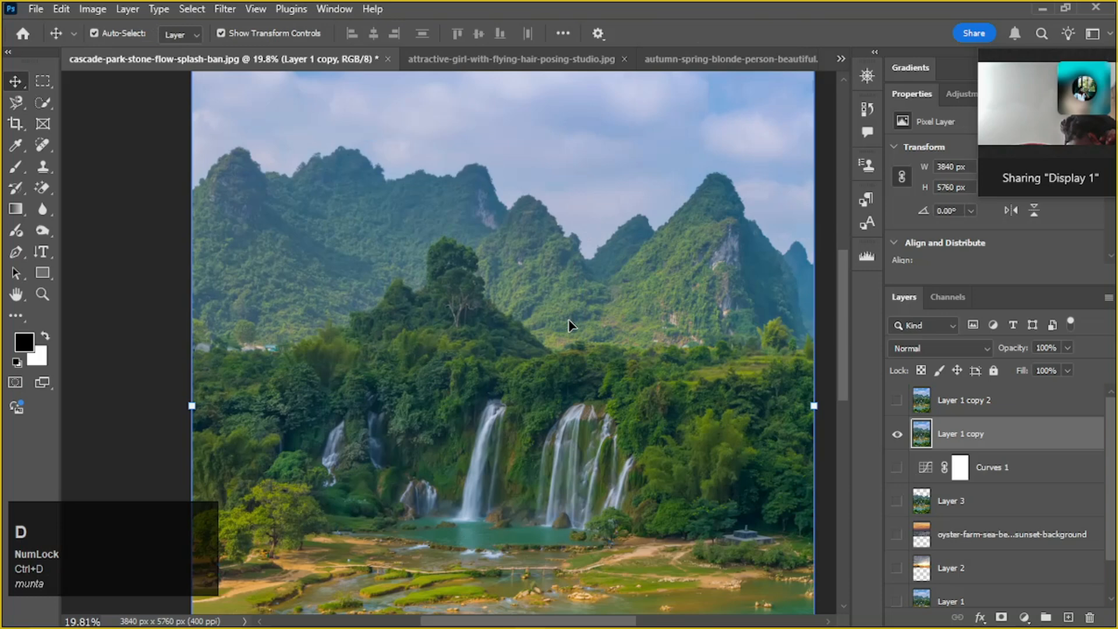
left_click_drag(450, 289, 406, 293)
key("ctrl+z")
Select the entire mountain range with the Quick Selection tool, leaving out the sky and the forested hill in front
left_click(42, 103)
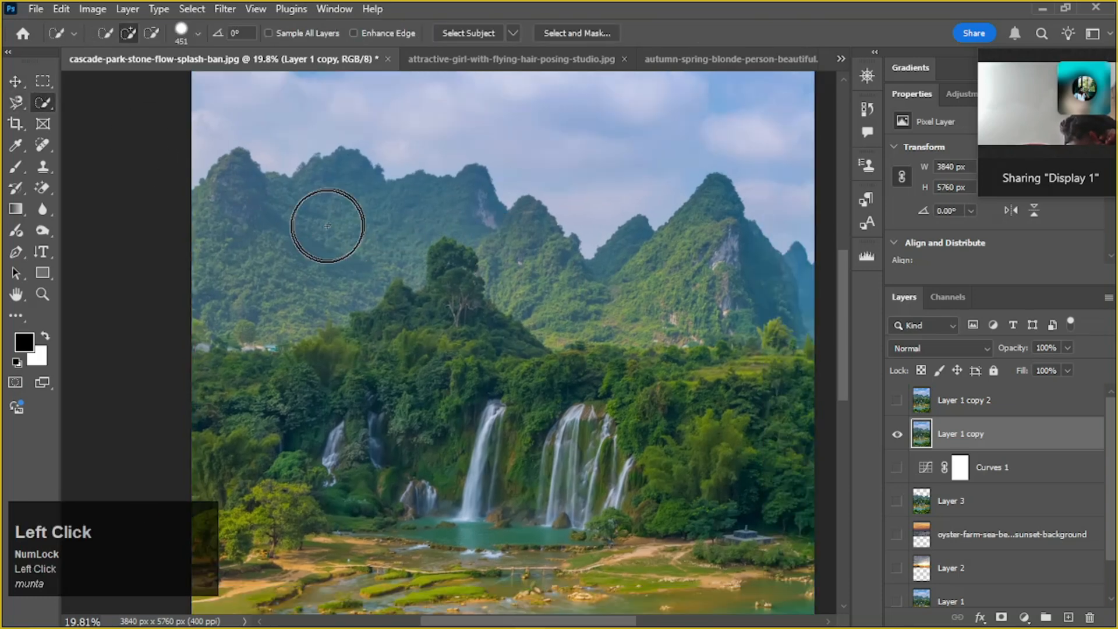
scroll(202, 205, "up", 2)
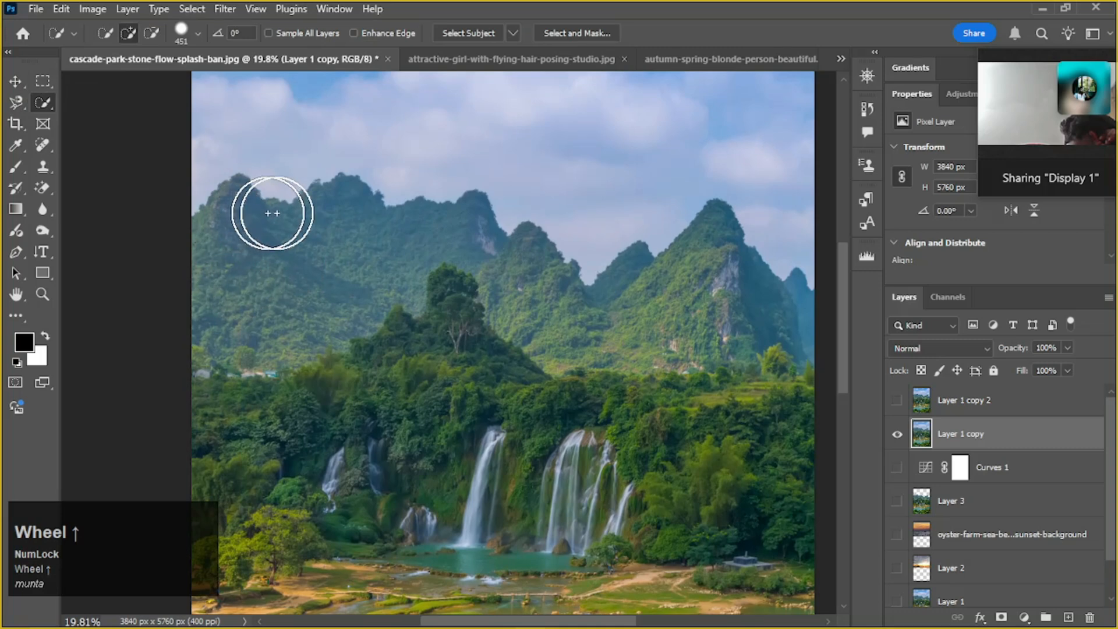
left_click_drag(670, 305, 574, 314)
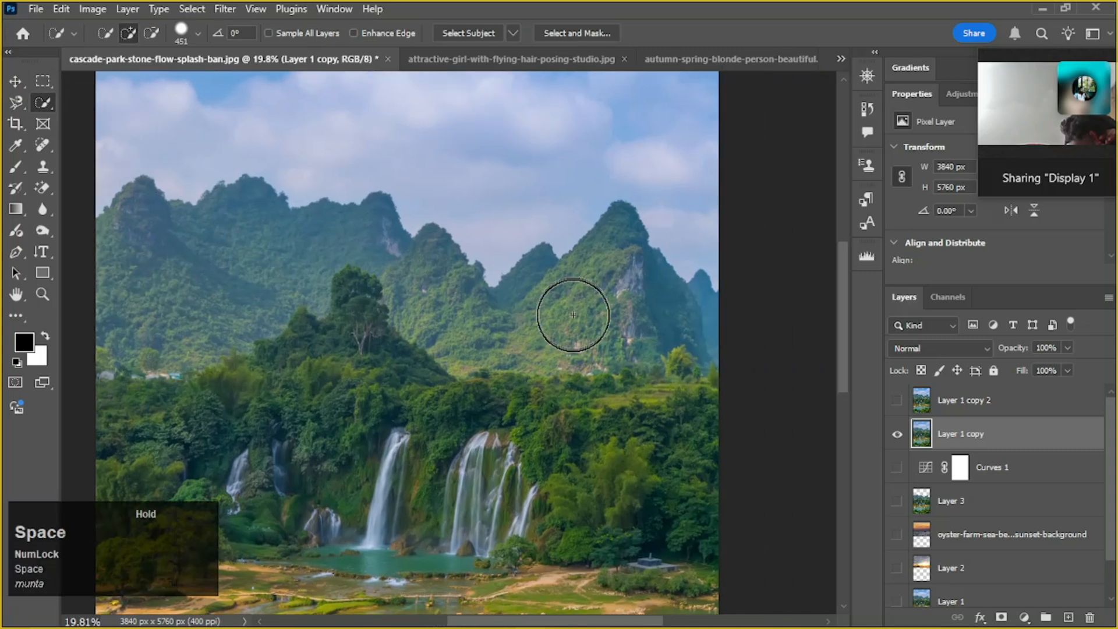
mouse_move(163, 282)
left_mouse_down()
mouse_move(146, 257)
mouse_move(144, 271)
mouse_move(169, 250)
mouse_move(131, 225)
left_mouse_up()
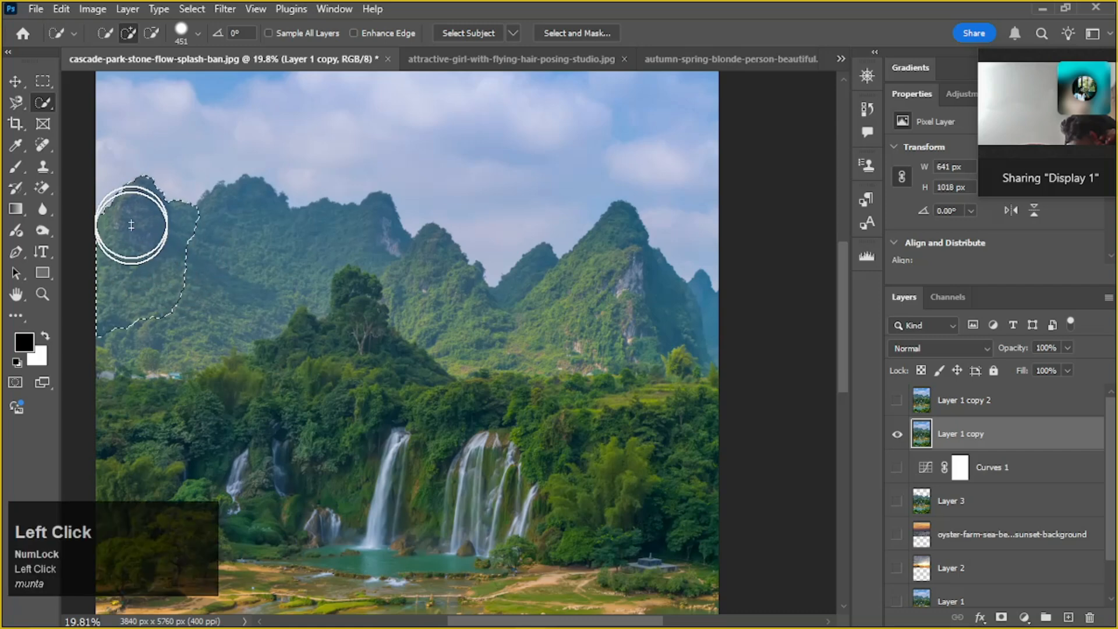
left_click(230, 242)
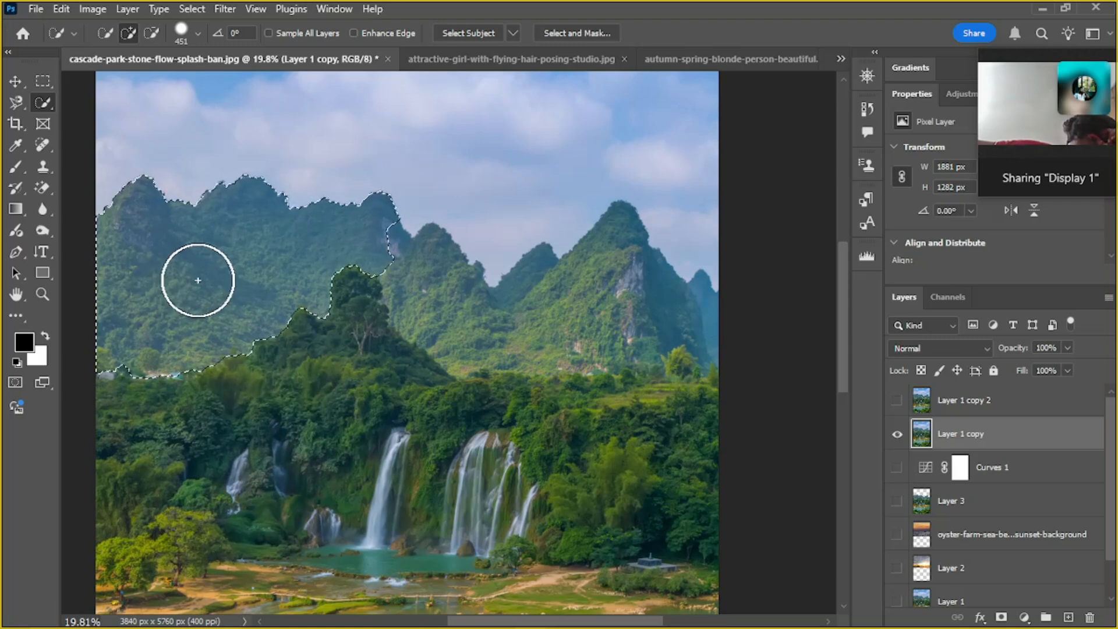
left_click(452, 310)
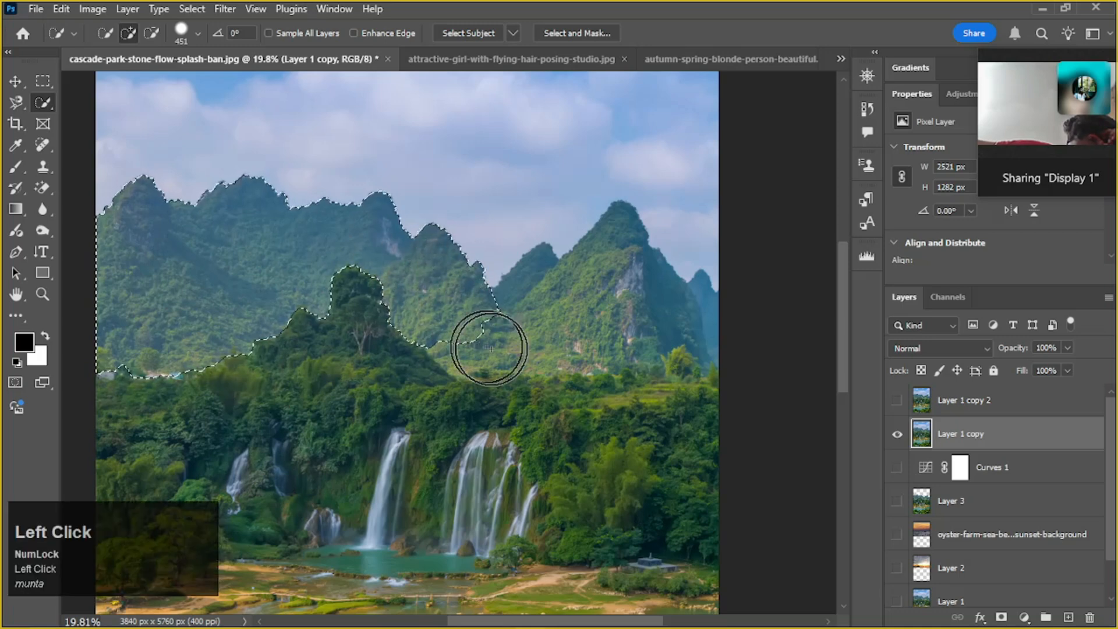
left_click(545, 329)
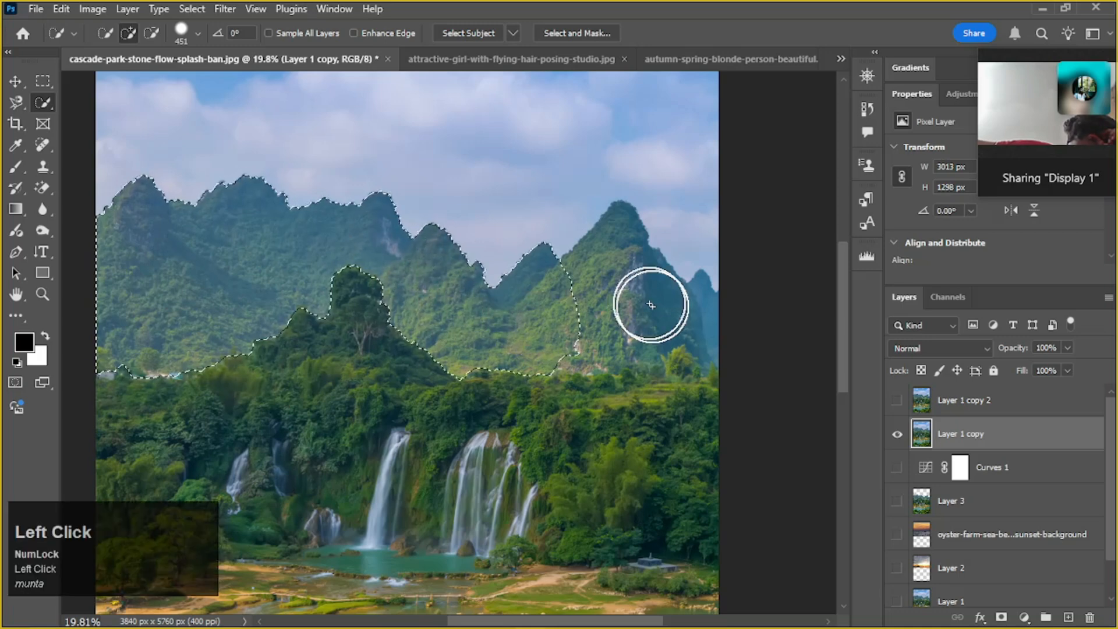
left_click(685, 319)
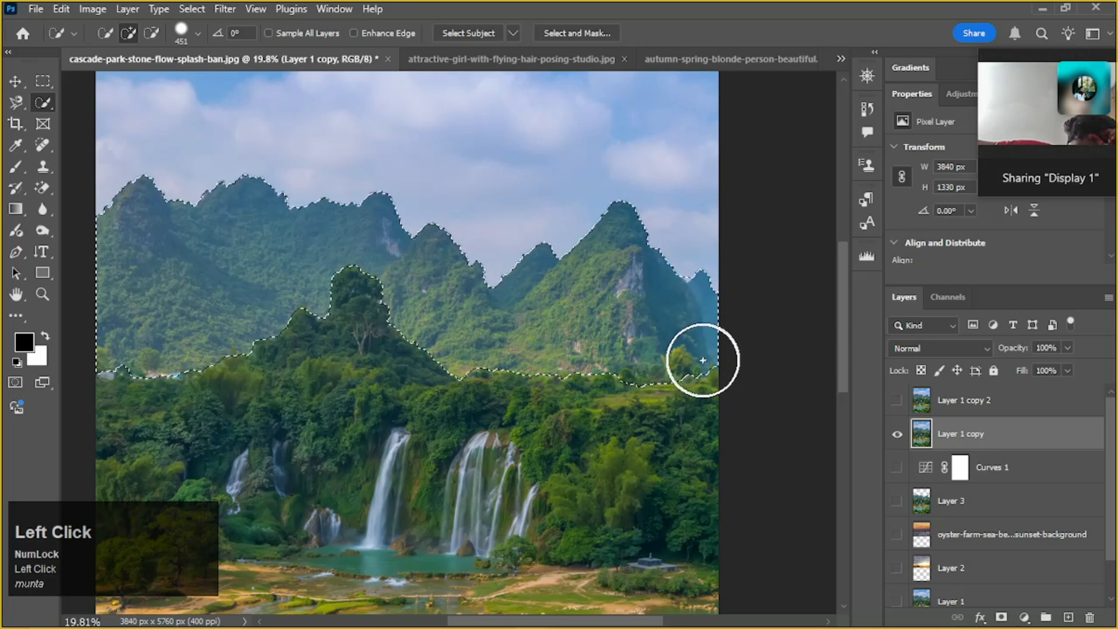
Add a Curves adjustment layer masked to the selected mountain range
scroll(474, 397, "down", 2, "alt")
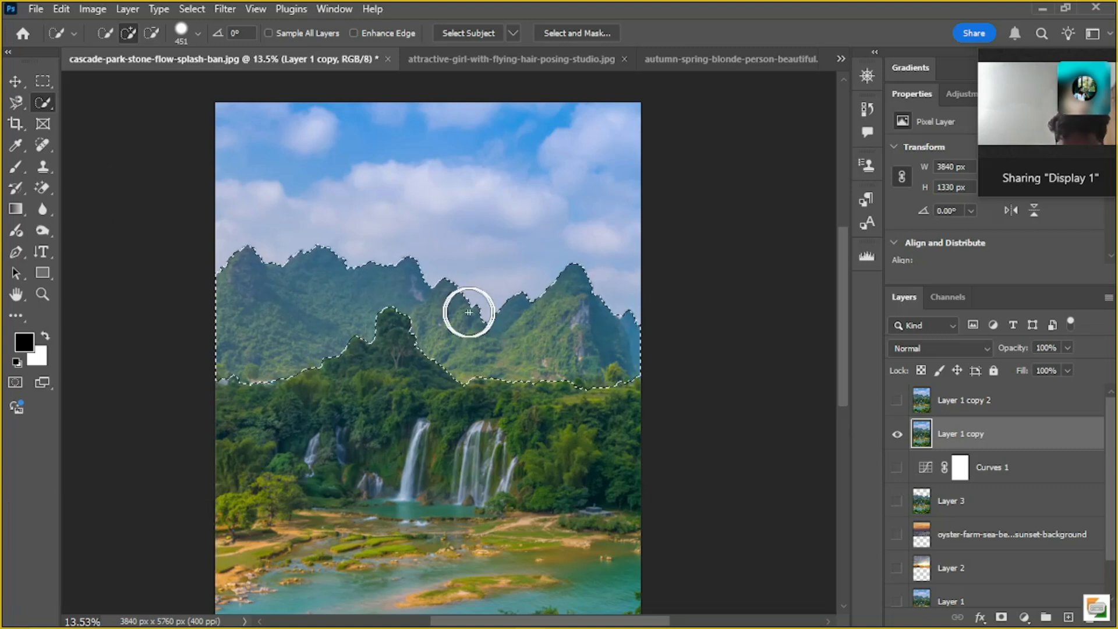
key("ctrl")
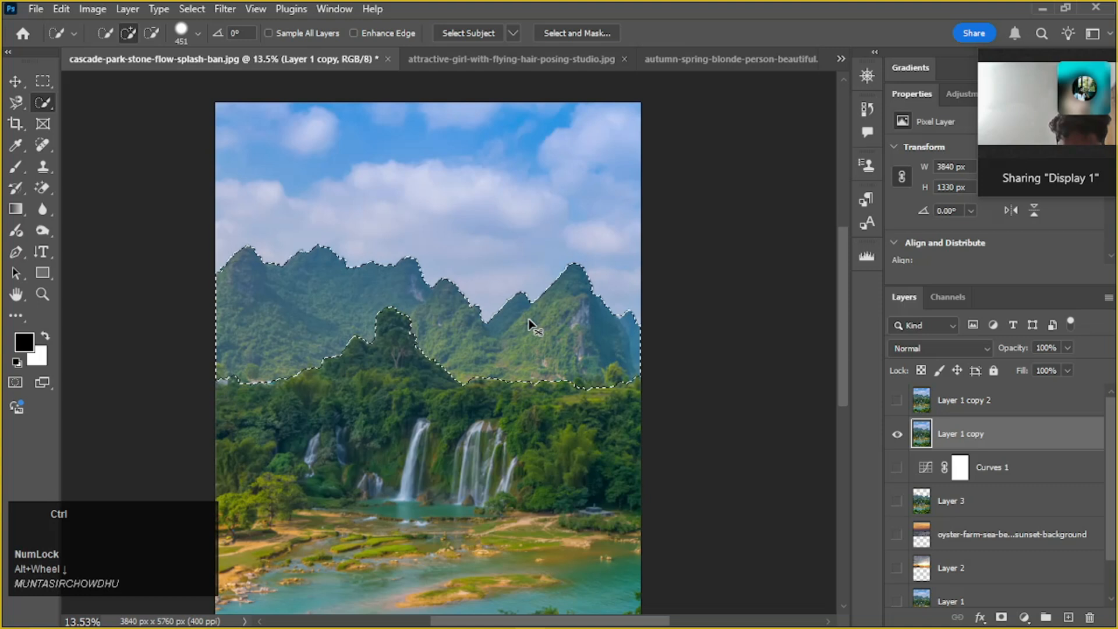
left_click(1023, 619)
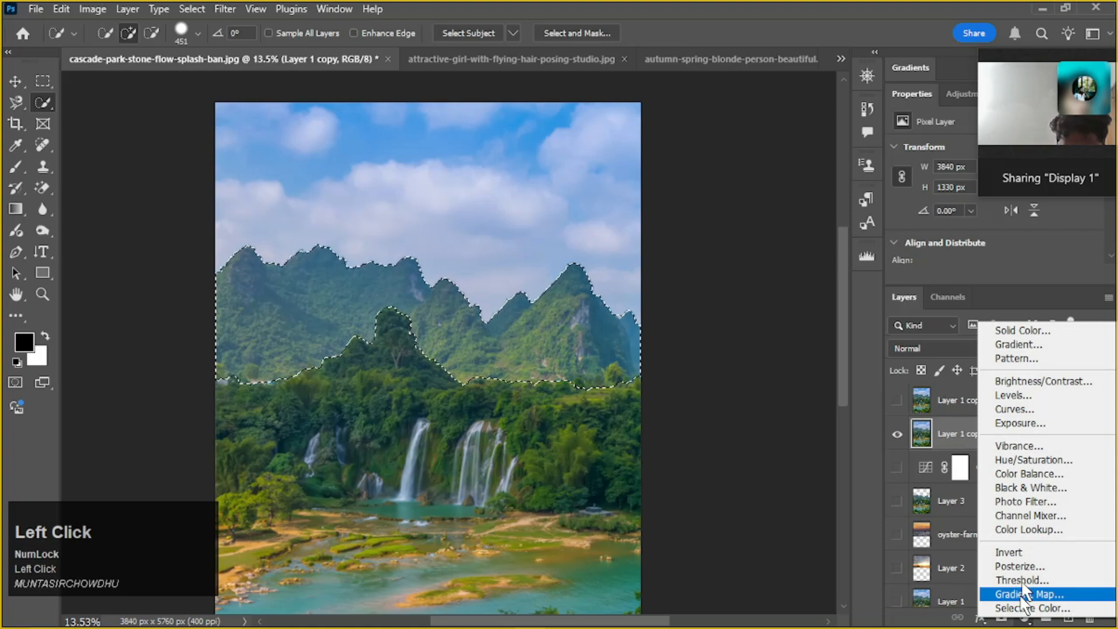
left_click(1027, 413)
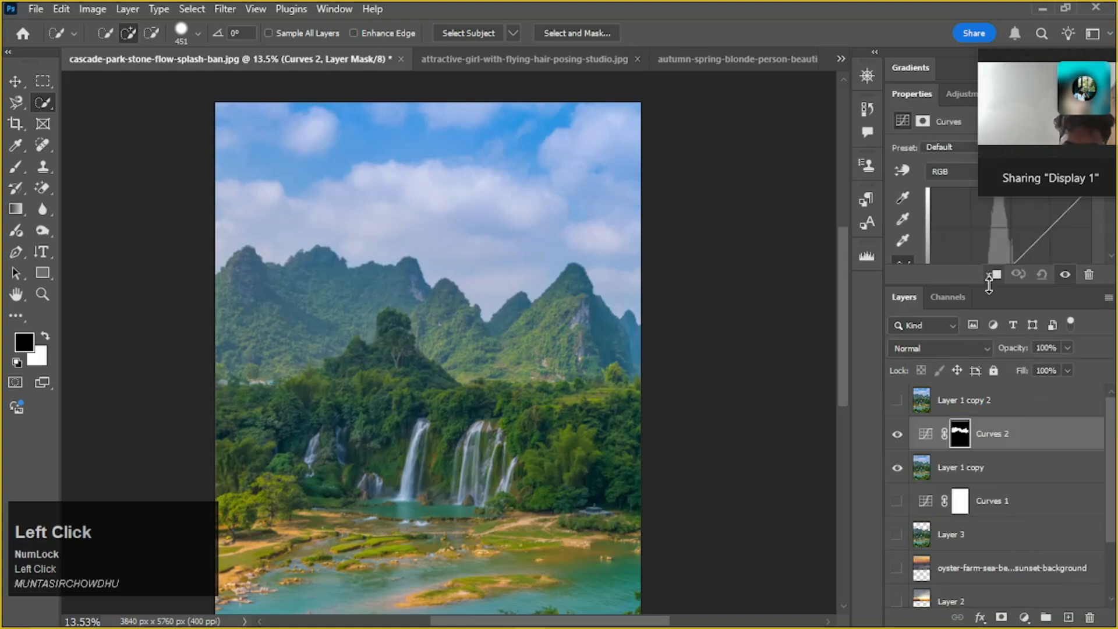
Darken the mountains by pulling the RGB curve's midtones down, and inspect the mask edge around the foreground tree
left_click_drag(982, 286, 983, 392)
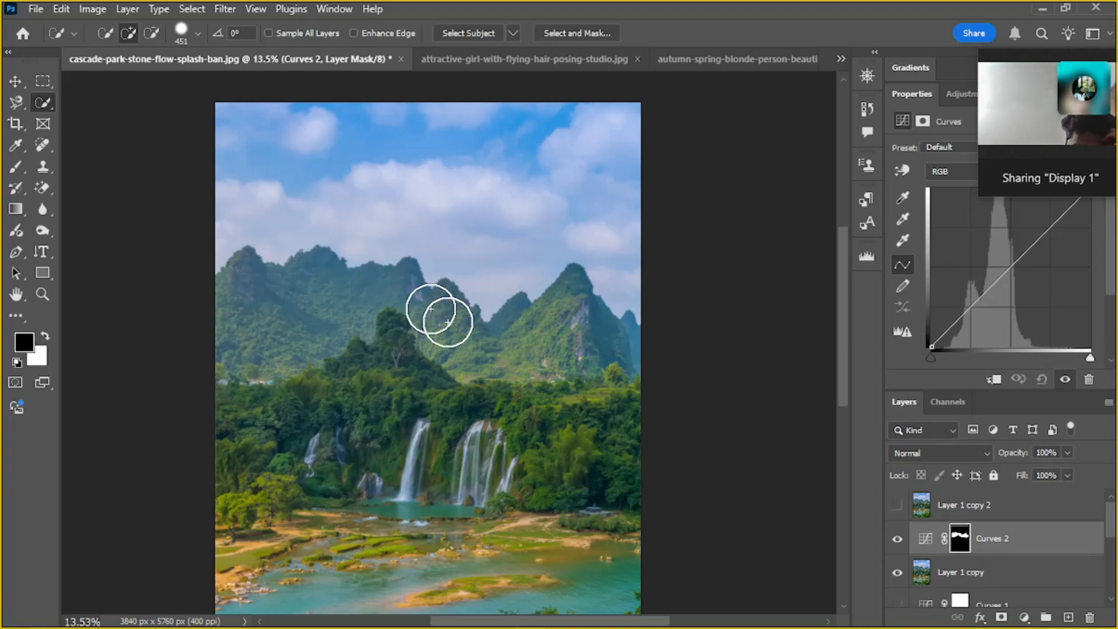
left_click_drag(1015, 257, 1030, 286)
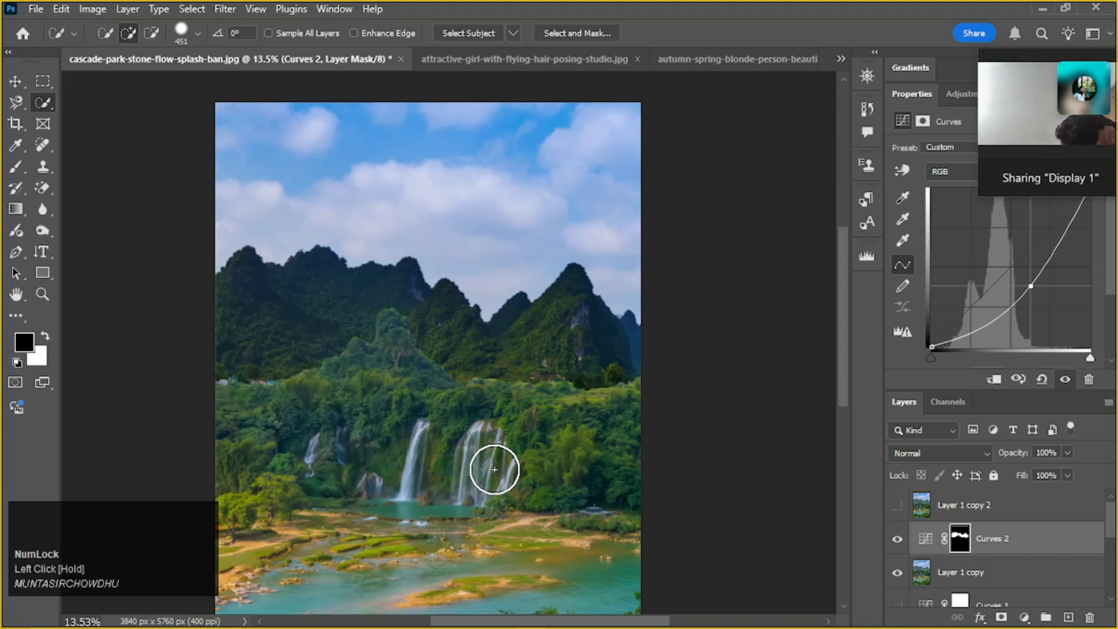
left_click_drag(1025, 286, 1014, 269)
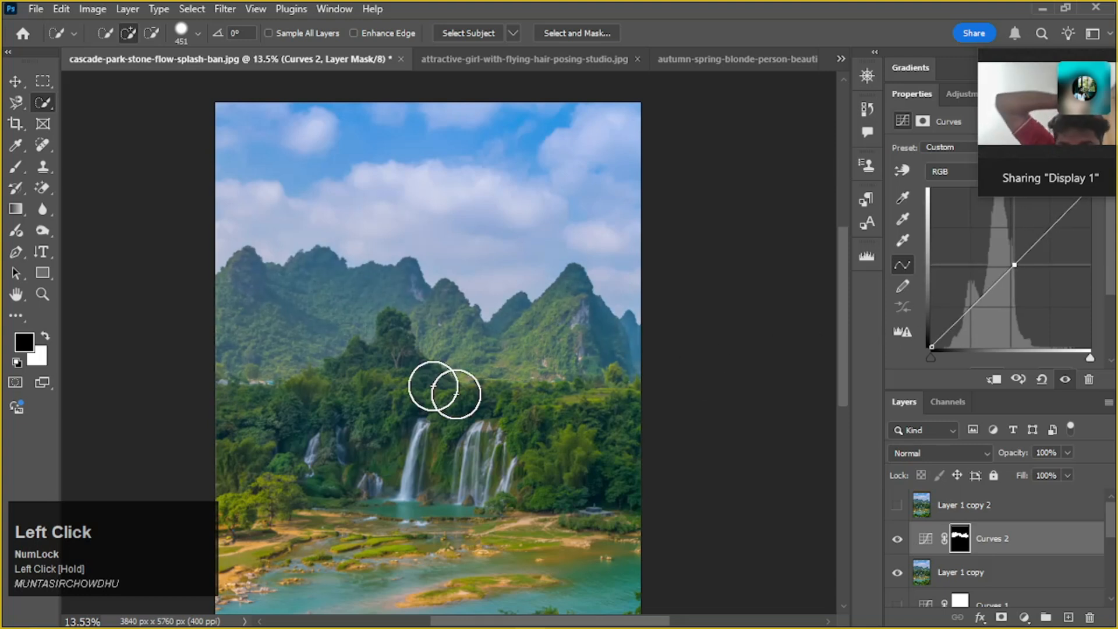
left_click_drag(1014, 263, 1026, 285)
scroll(360, 316, "up", 10)
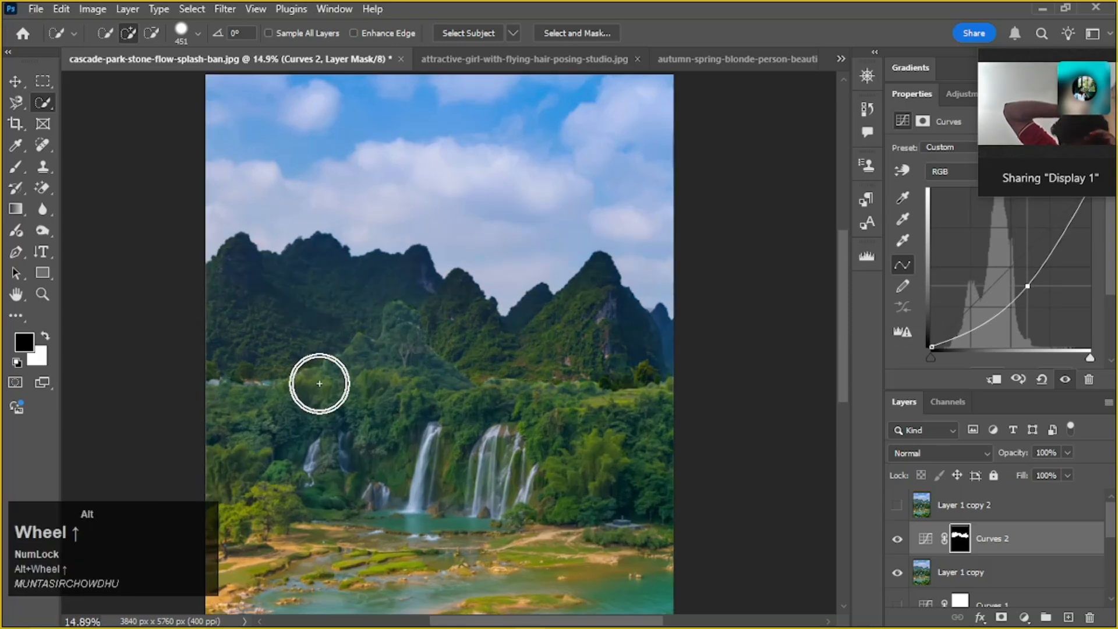
scroll(404, 359, "up", 3)
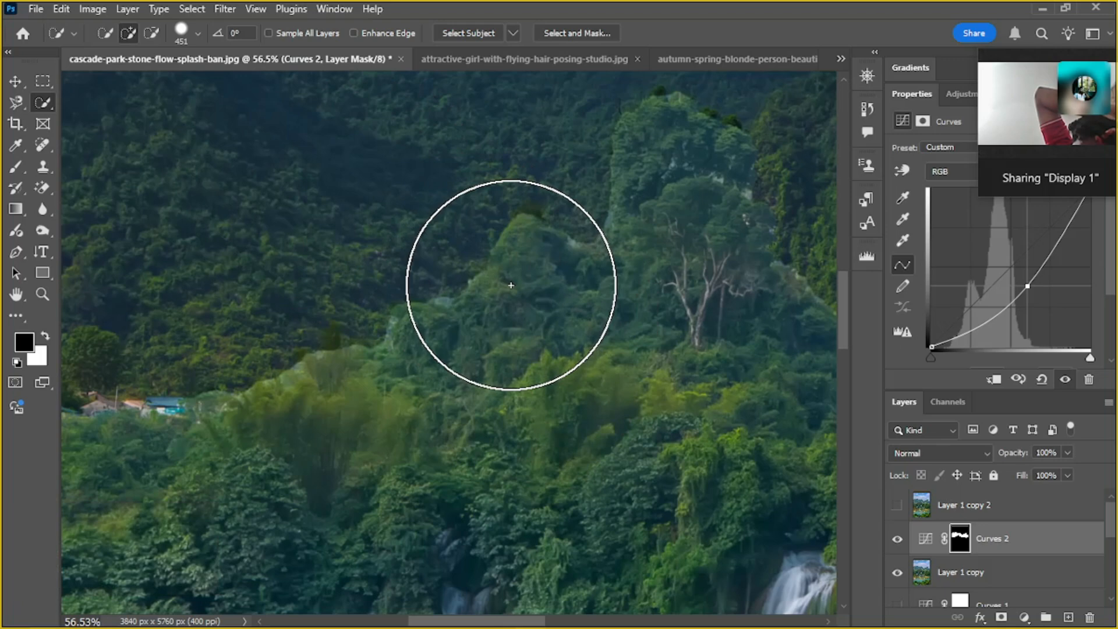
Undo the curve edits and the masked Curves adjustment layer to restore the mountain selection
scroll(501, 267, "down", 3, "alt")
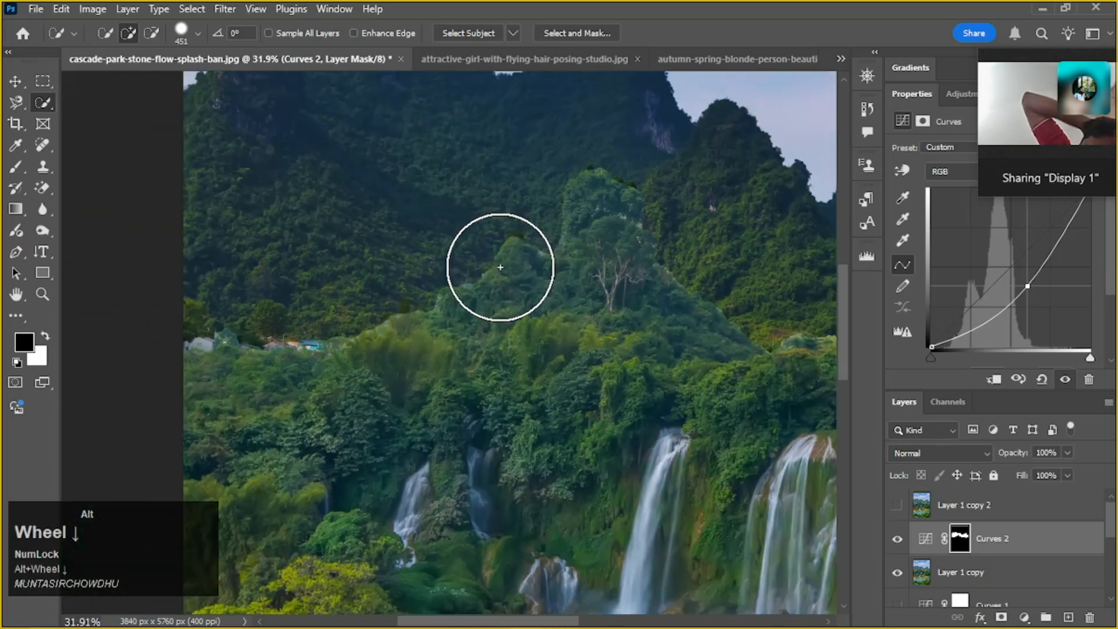
scroll(500, 268, "down", 1, "alt")
scroll(500, 267, "up", 2, "alt")
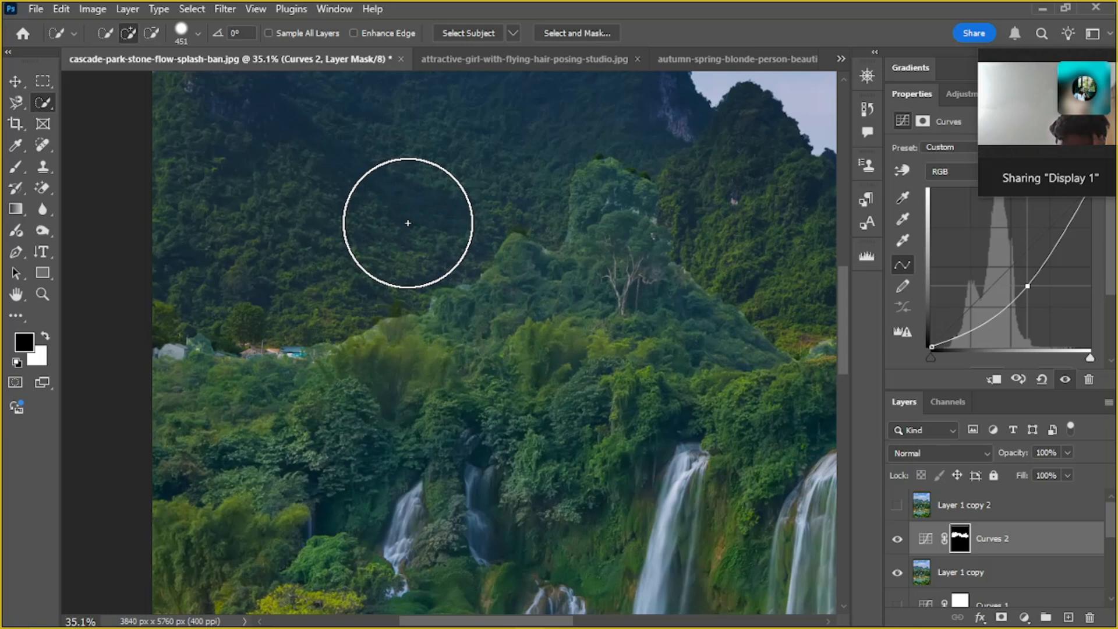
scroll(499, 250, "down", 1, "alt")
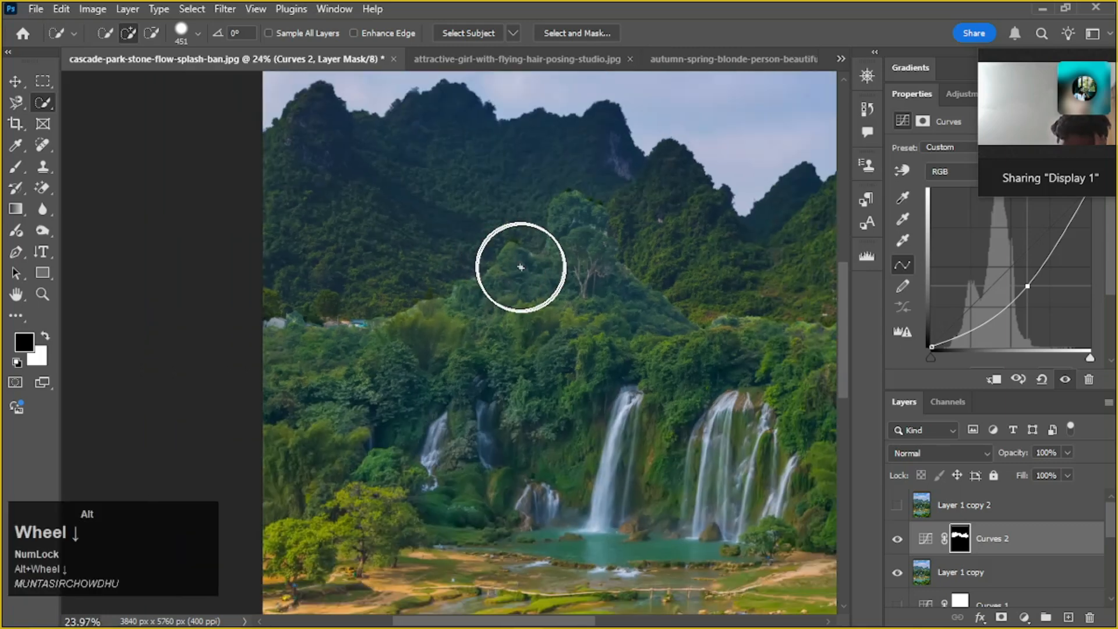
scroll(520, 267, "down", 1, "alt")
left_click_drag(1032, 287, 1009, 268)
key("ctrl+z")
key("ctrl+z")
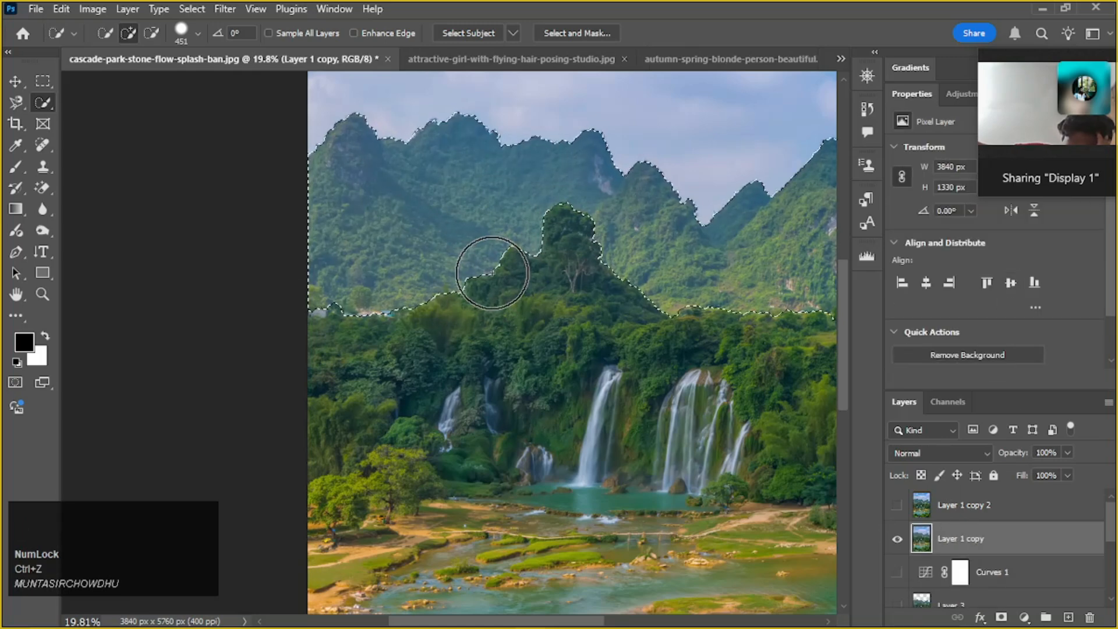
Feather the mountain selection with a radius of 100 pixels
right_click(425, 231)
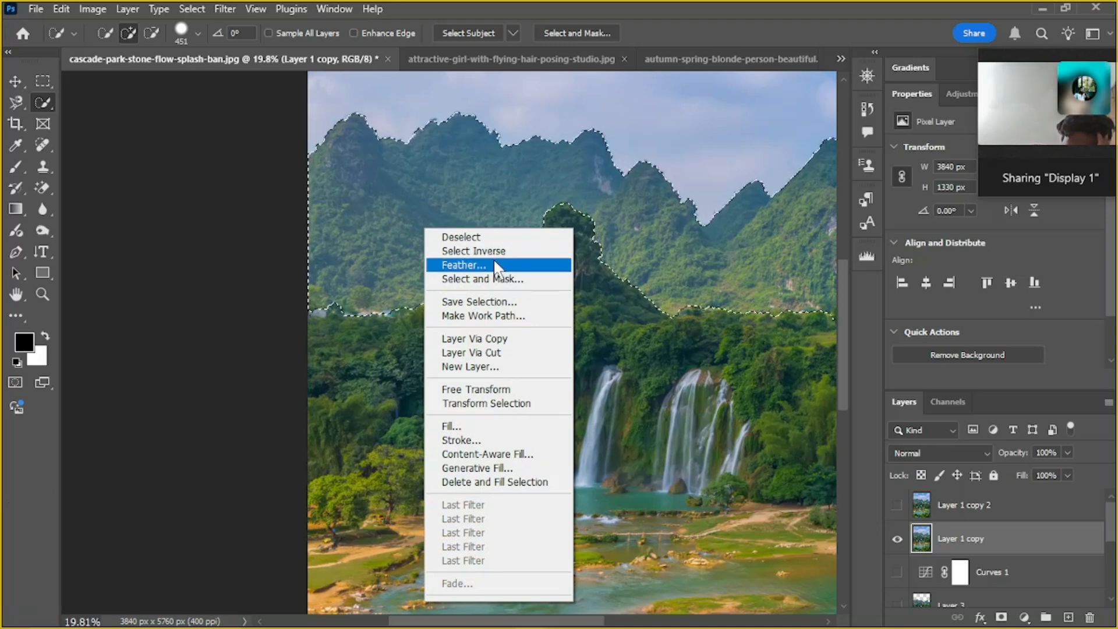
left_click_drag(1040, 56, 1021, 112)
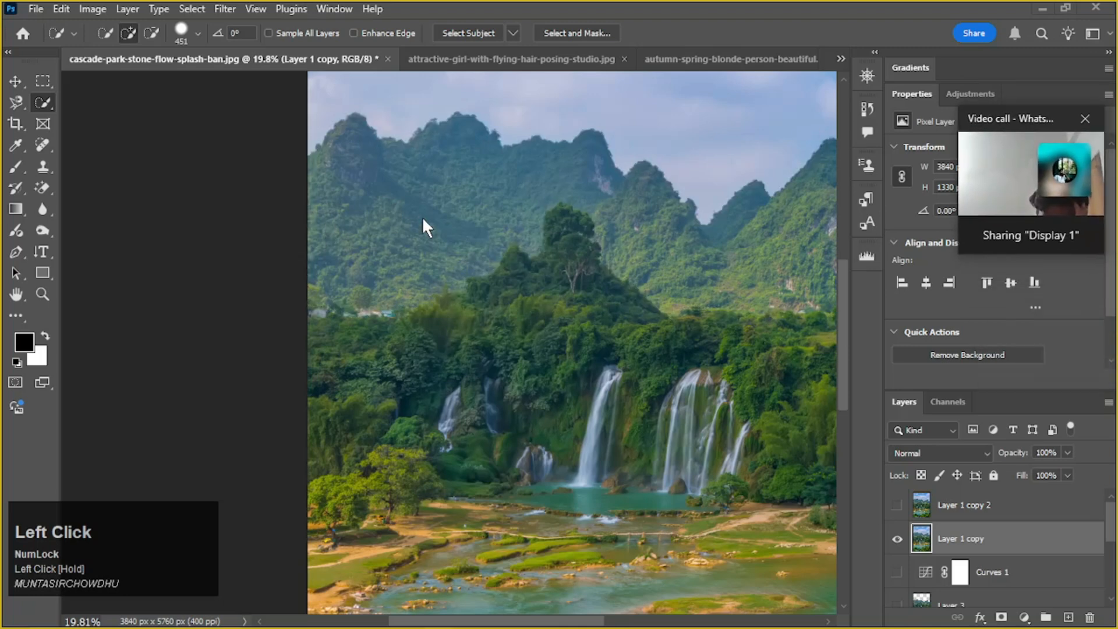
right_click(436, 221)
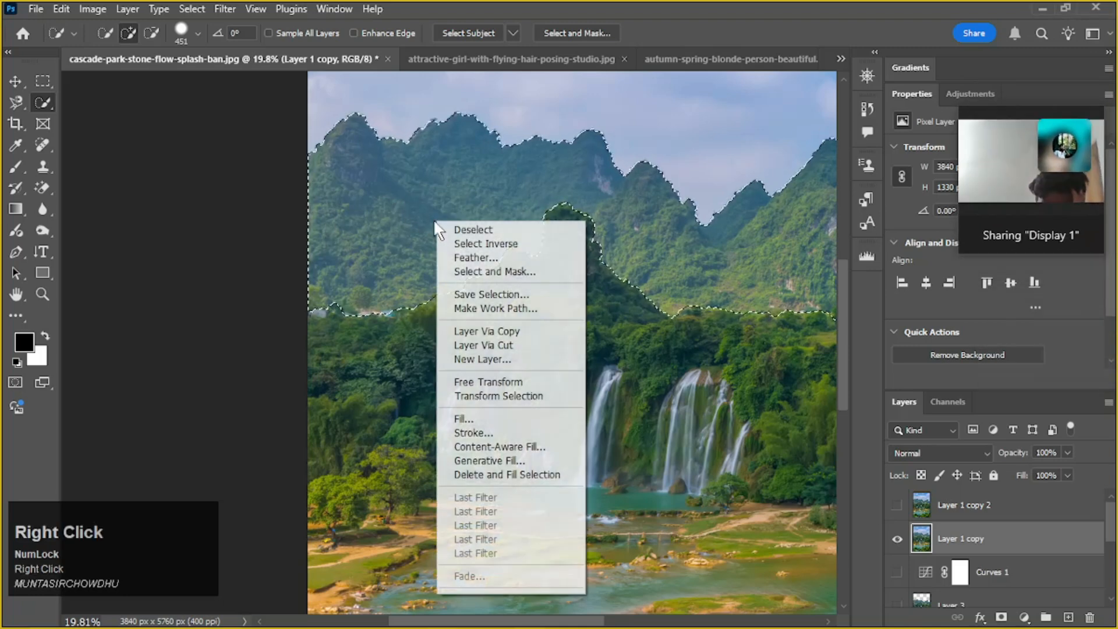
left_click(506, 257)
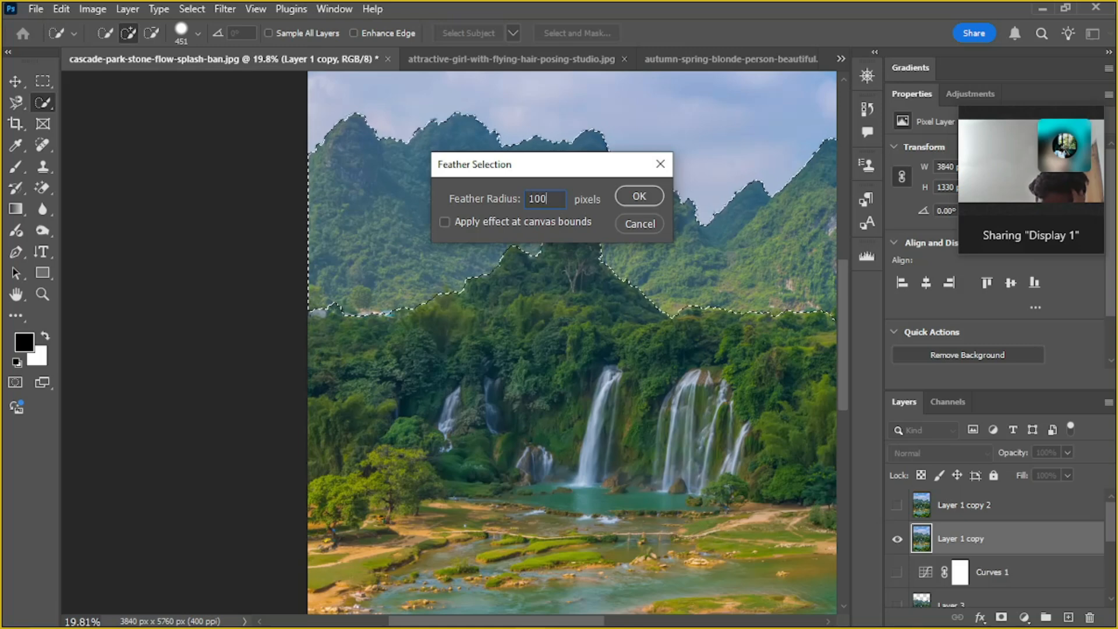
left_click(639, 196)
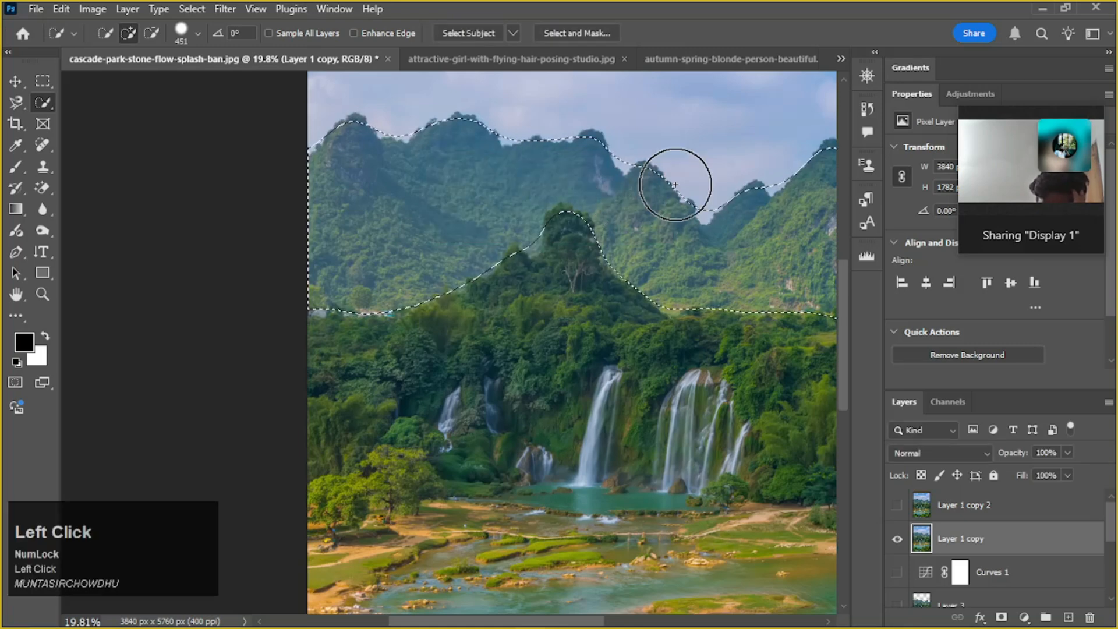
Add a Curves adjustment layer masked to the feathered mountain selection and pull the RGB curve's midtones down
key("space")
left_click_drag(652, 221, 492, 253)
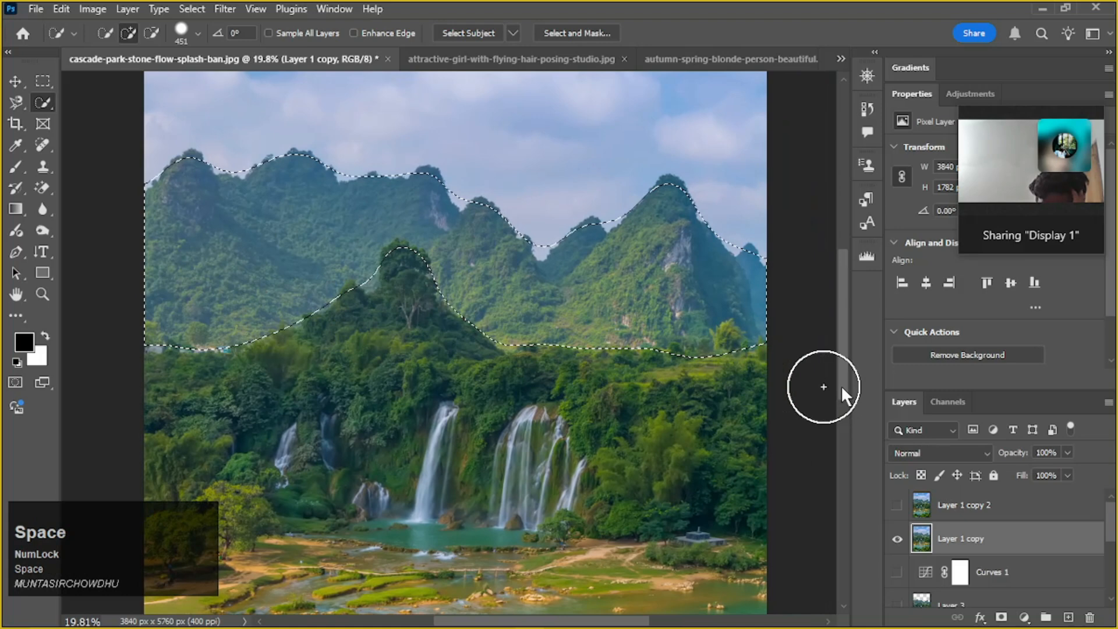
left_click(1026, 613)
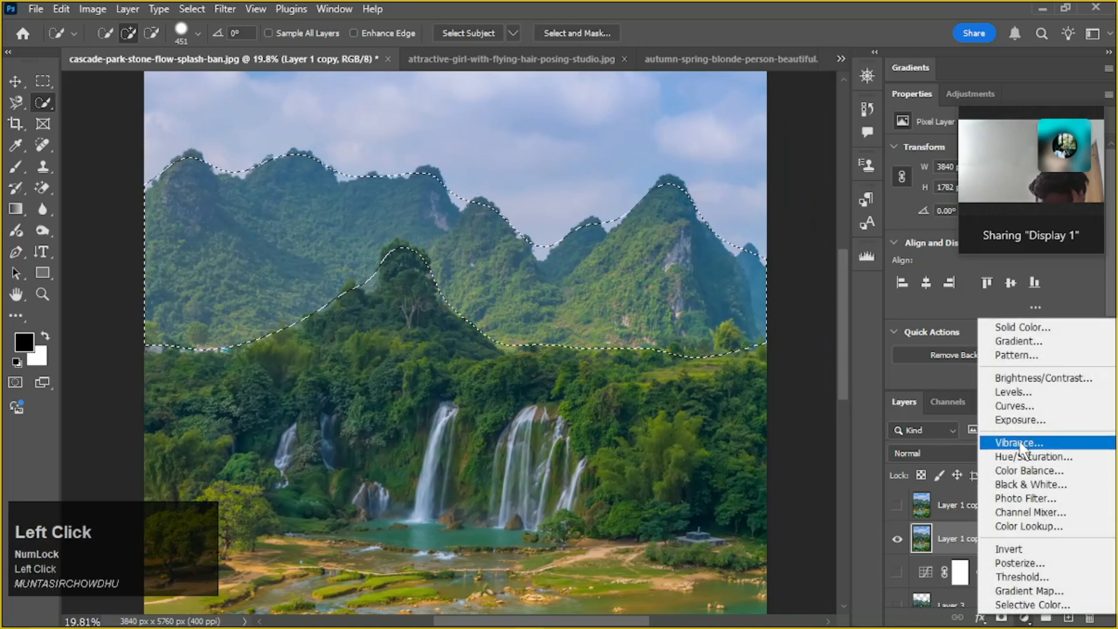
left_click(1020, 407)
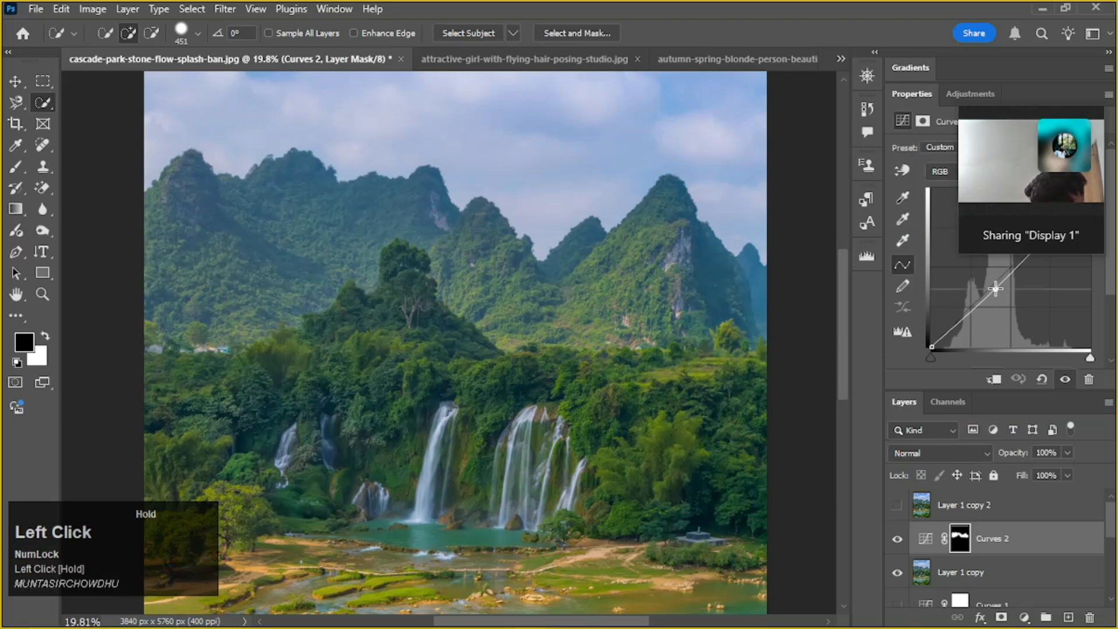
left_click_drag(995, 289, 1001, 291)
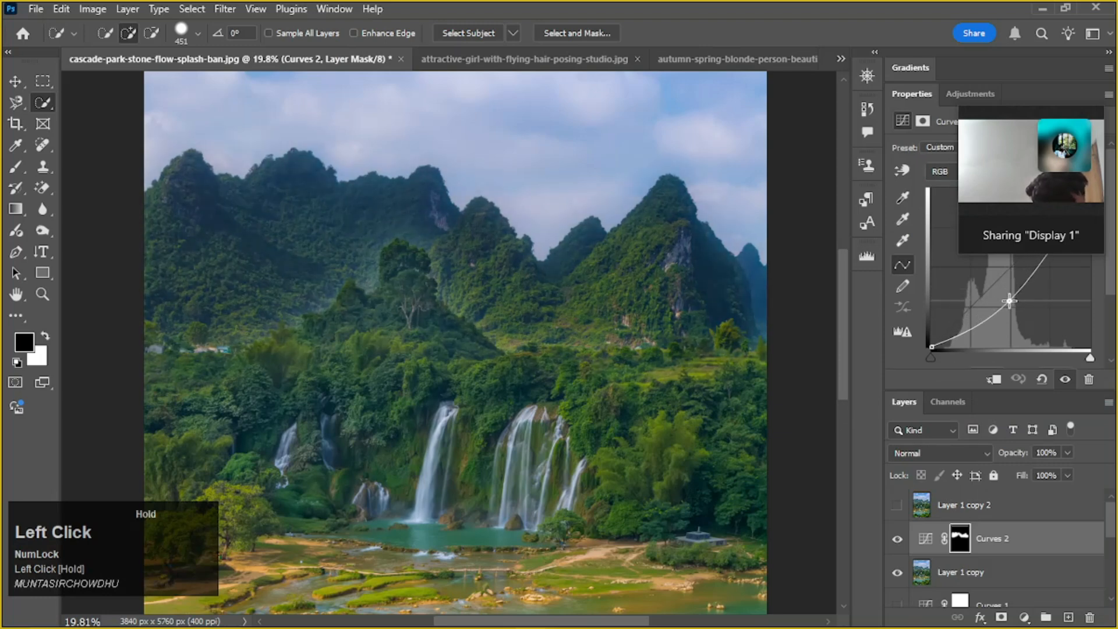
Examine the feathered mask edge around the foreground tree and exaggerate it by pulling the RGB curve down to near black
scroll(414, 312, "up", 8, "alt")
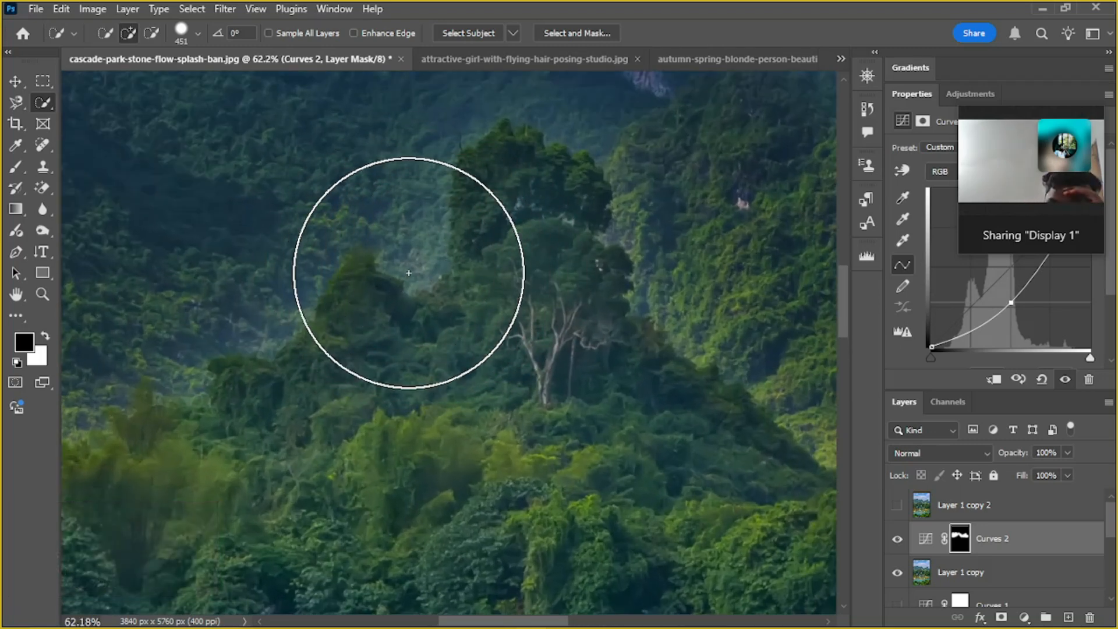
key("space")
left_click_drag(398, 305, 534, 400)
scroll(303, 335, "down", 2, "alt")
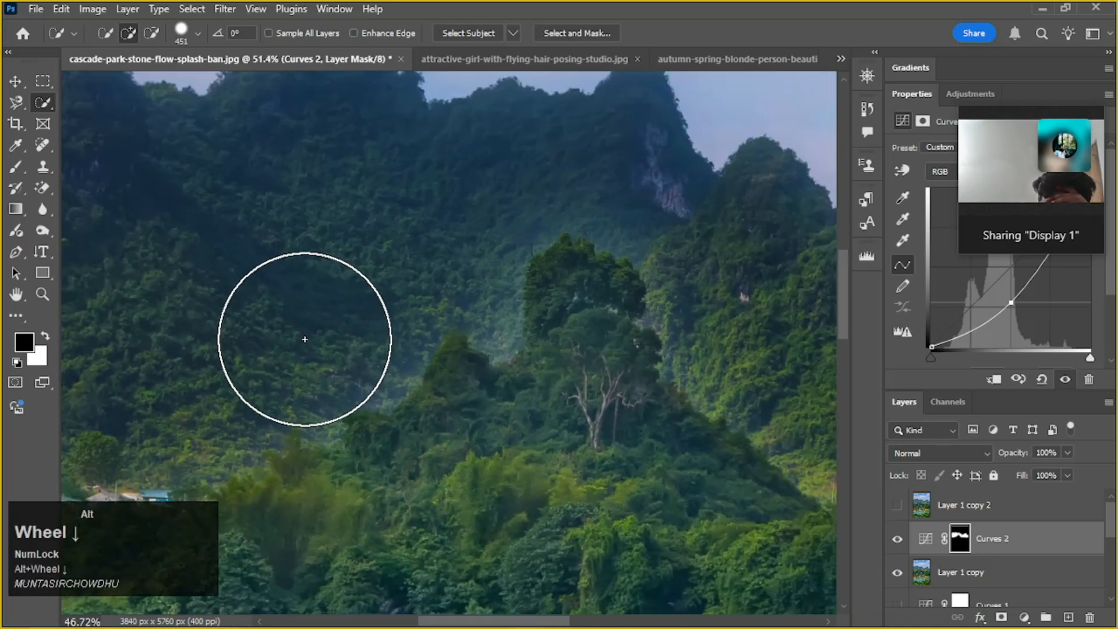
left_click_drag(339, 340, 460, 430)
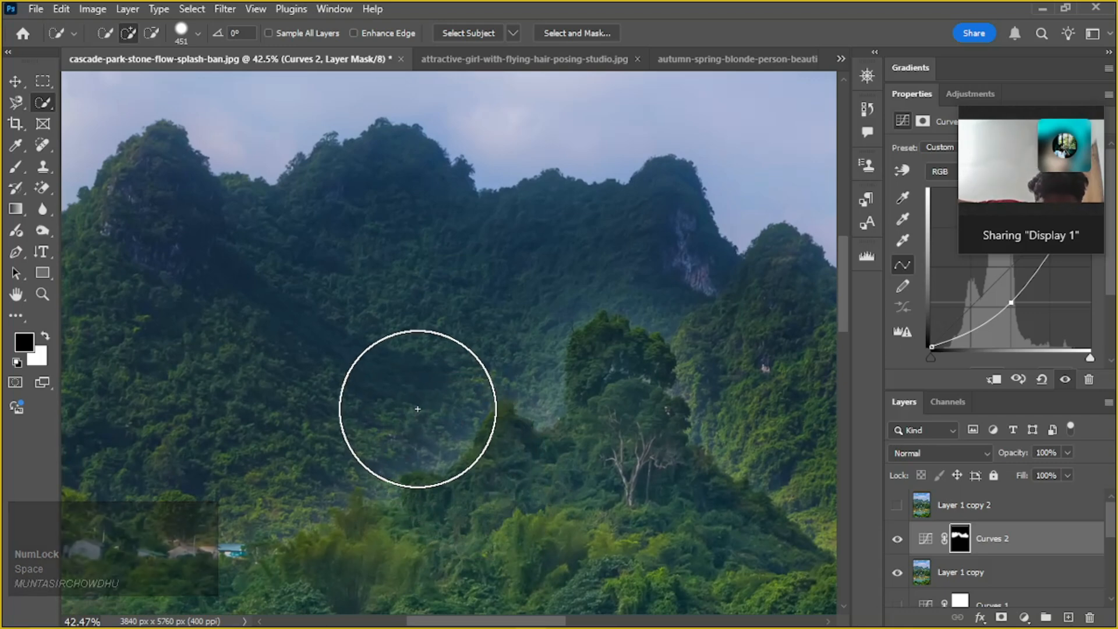
left_click_drag(1011, 302, 1056, 330)
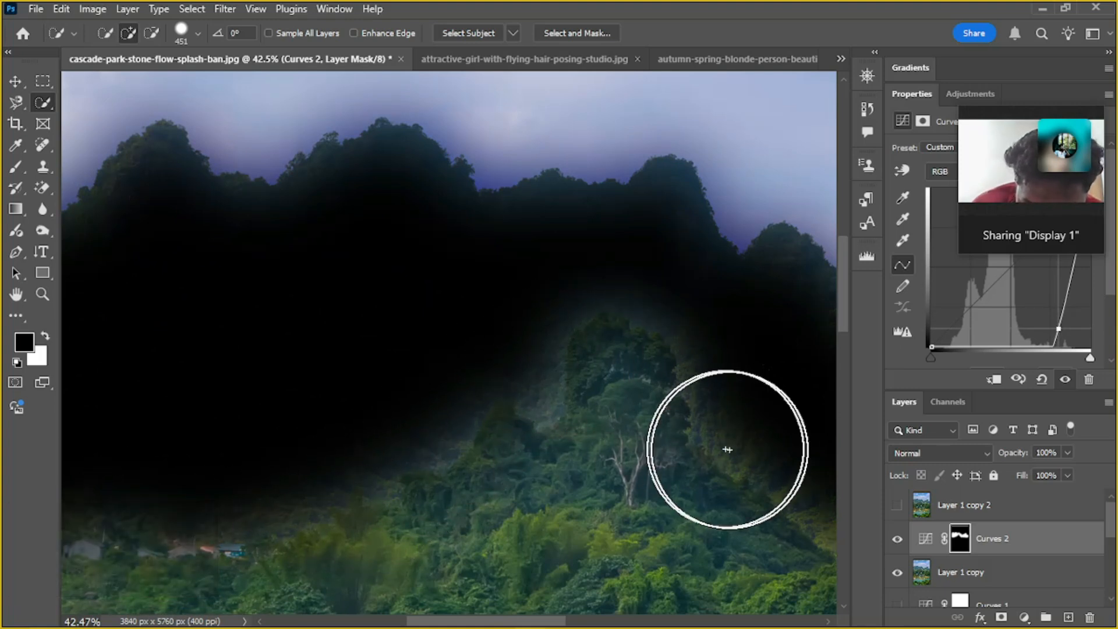
scroll(669, 467, "down", 1)
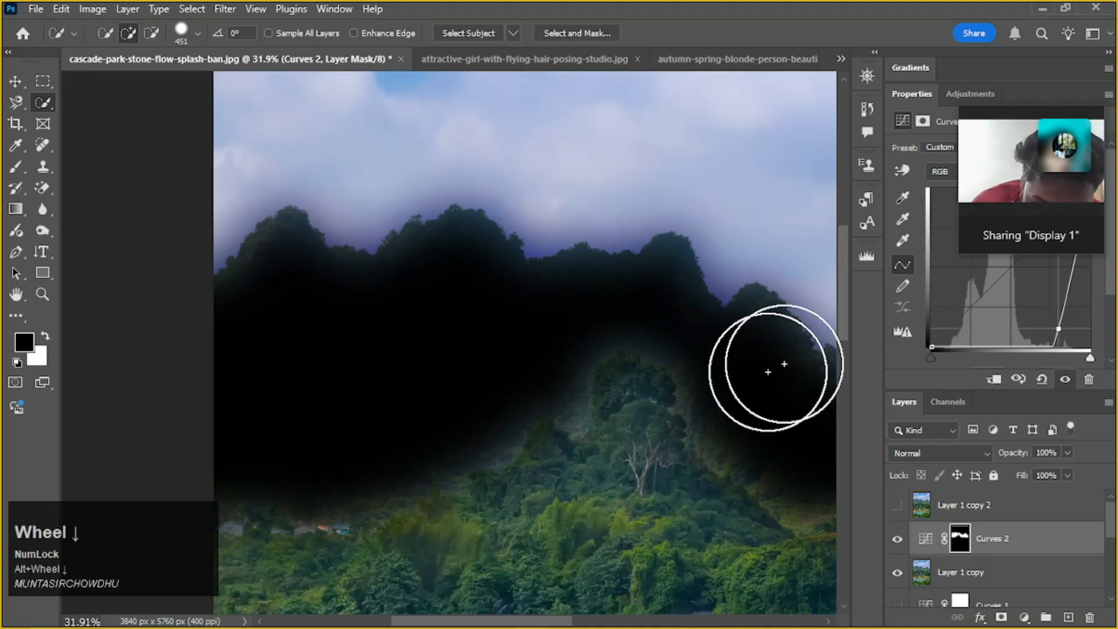
mouse_move(1059, 329)
left_mouse_down()
mouse_move(1016, 291)
mouse_move(1068, 339)
left_mouse_up()
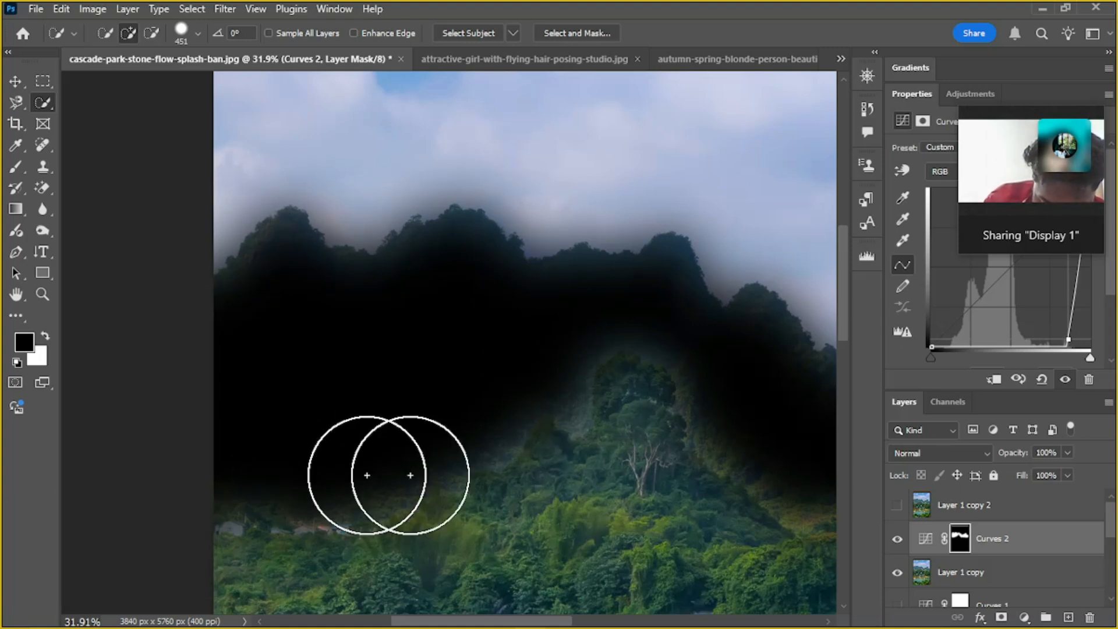
Raise the RGB curve's point again for a moderate darkening of the mountains
left_click_drag(1073, 339, 1010, 308)
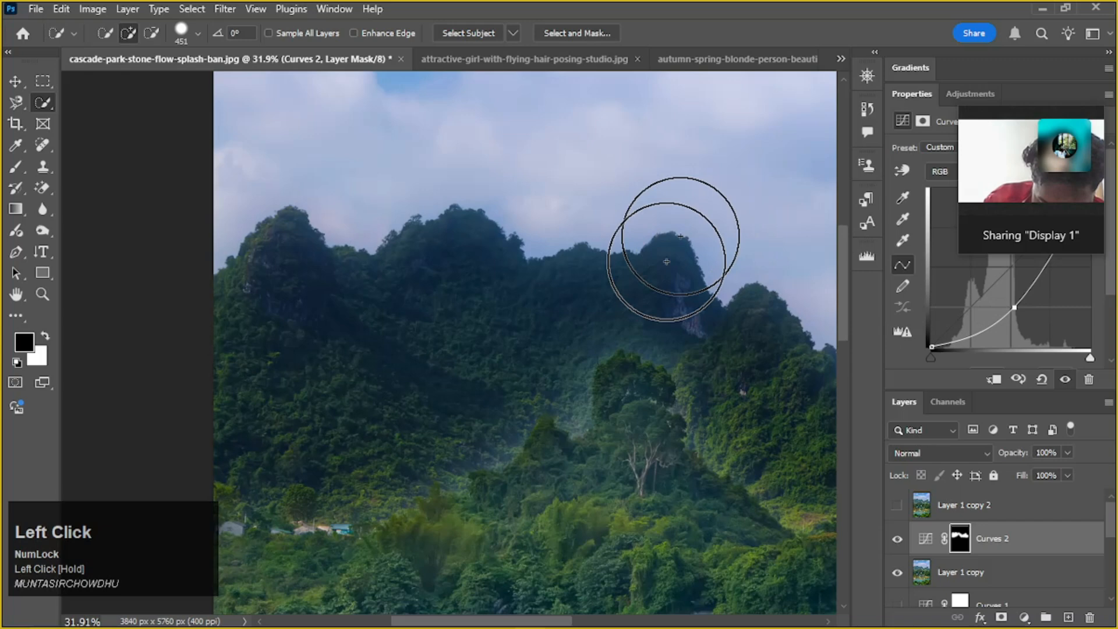
scroll(586, 412, "down", 5)
left_click_drag(773, 436, 546, 396)
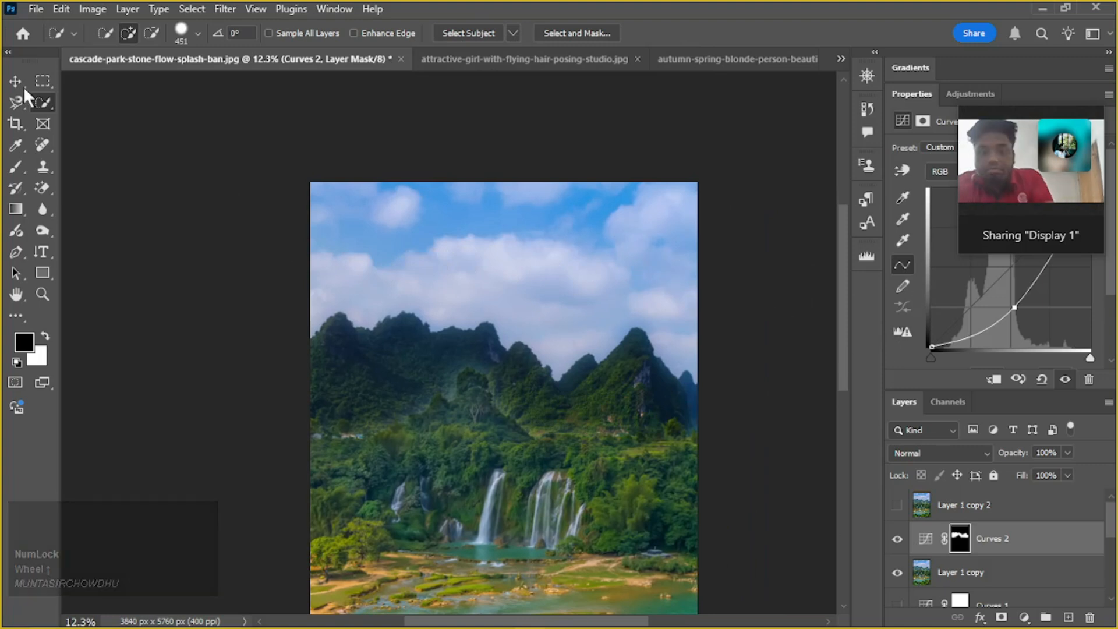
Look over the two open portrait documents and switch to the Freepik page in Edge
left_click(502, 61)
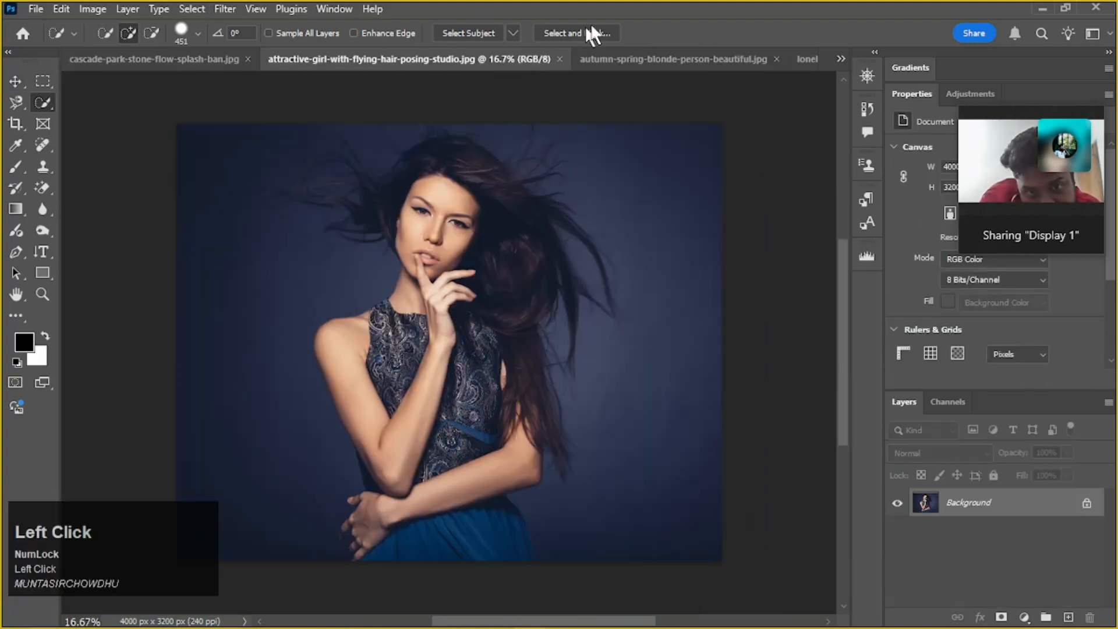
left_click(662, 59)
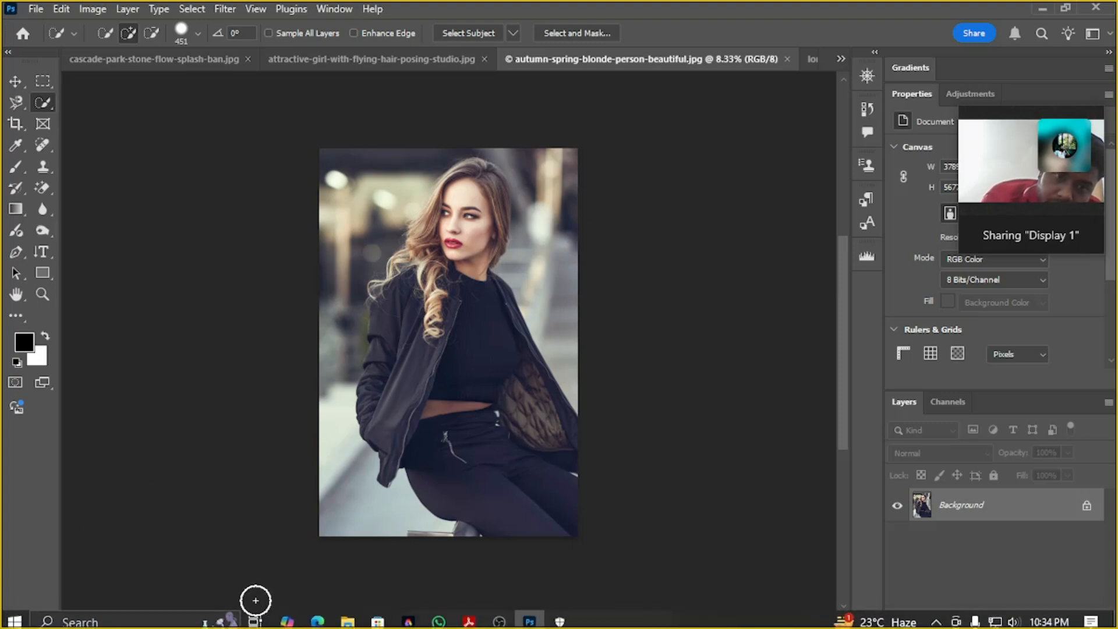
mouse_move(324, 622)
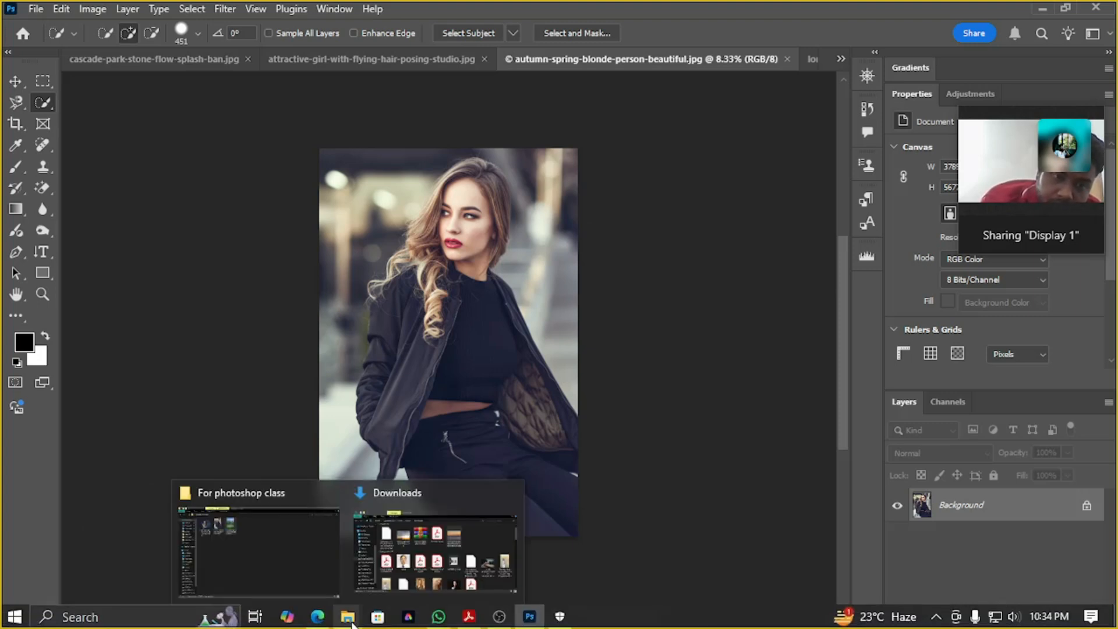
left_click(324, 621)
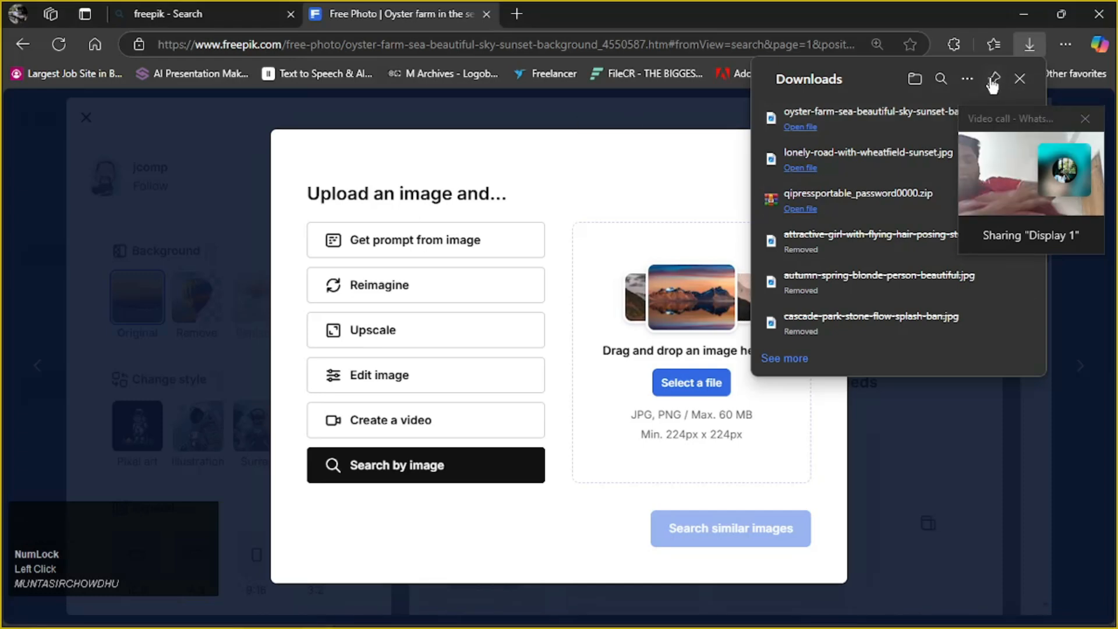
Close the downloads list, the image upload dialog and the oyster farm photo preview
left_click(1020, 80)
left_click(832, 155)
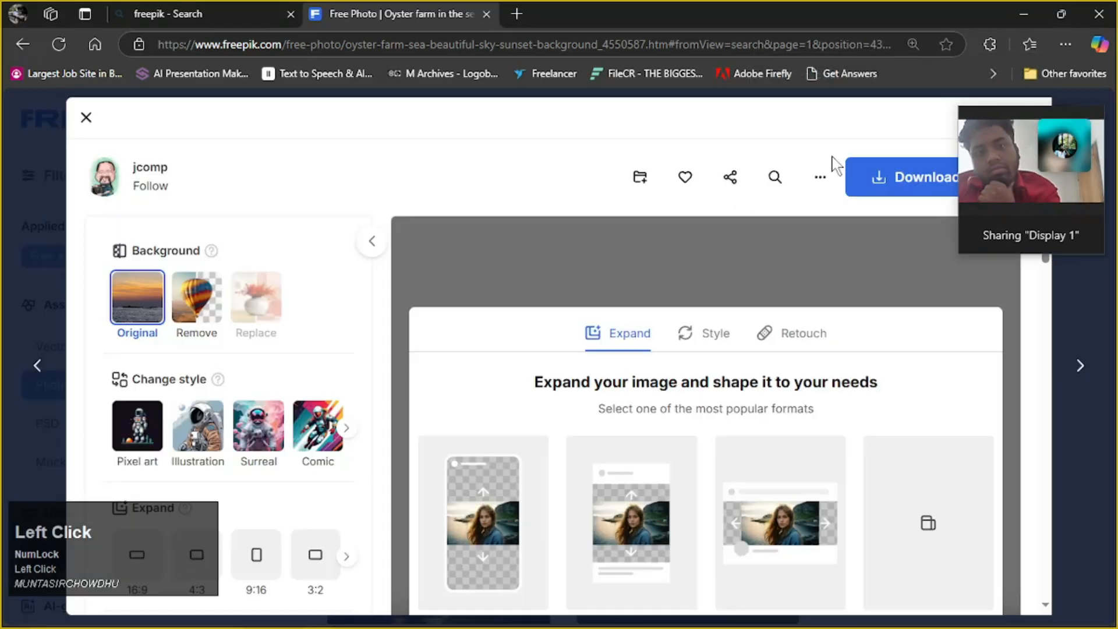
left_click(86, 117)
Replace the "after sun set" query with "backgr" and run the suggested "background event" photo search
scroll(493, 262, "up", 6)
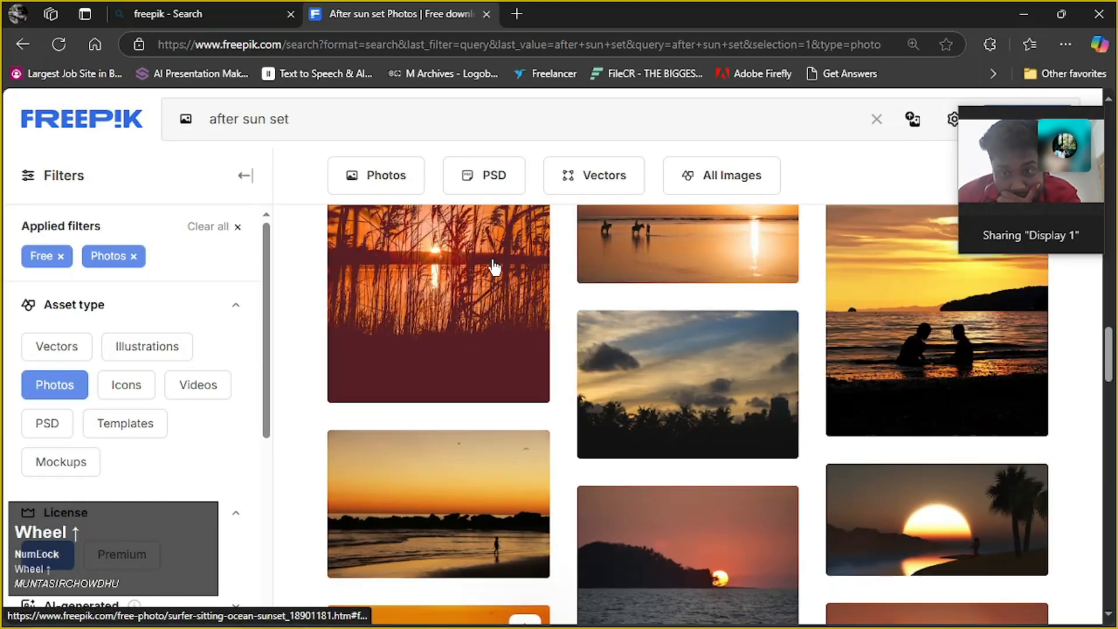
scroll(492, 257, "up", 3)
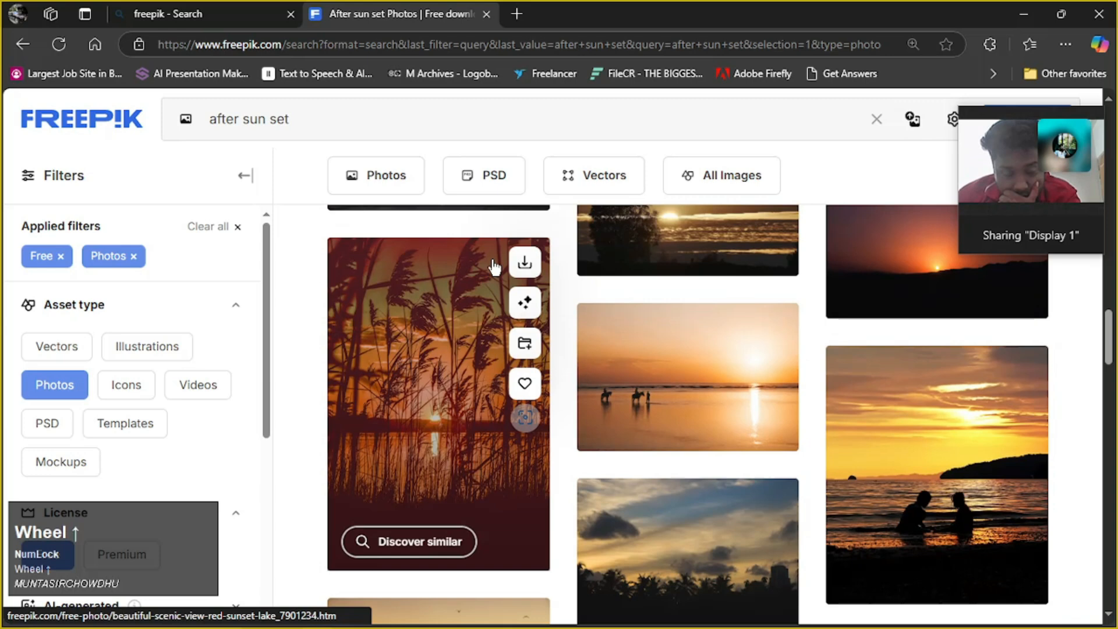
scroll(851, 387, "up", 5)
scroll(815, 372, "up", 3)
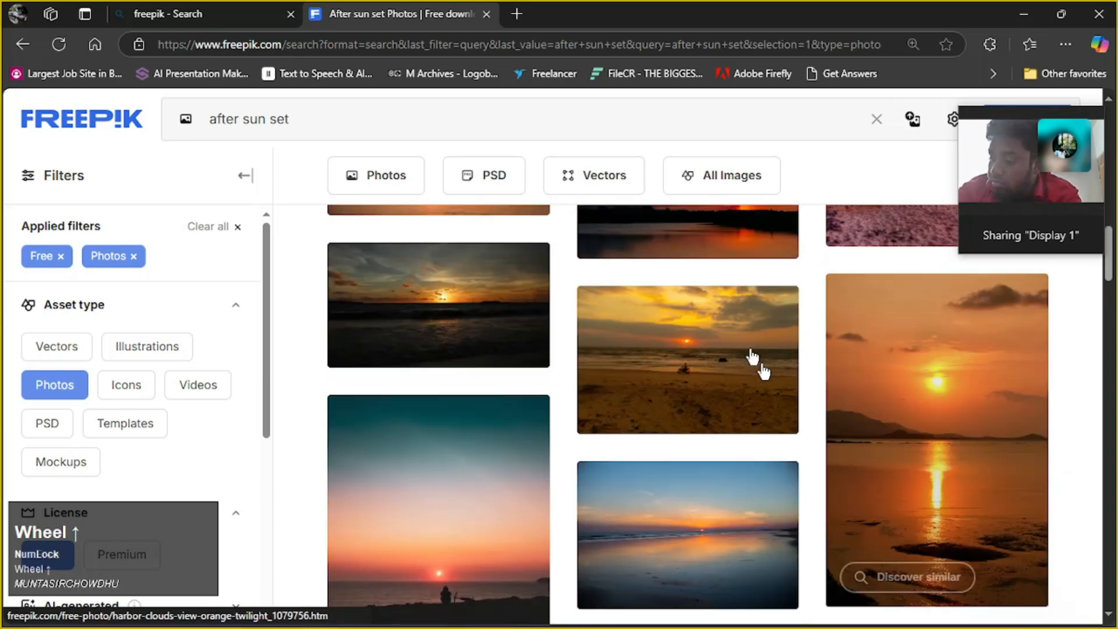
left_click(542, 119)
key("BackSpace")
key("BackSpace")
key("BackSpace")
key("BackSpace")
key("BackSpace")
key("BackSpace")
key("BackSpace")
key("BackSpace")
key("BackSpace")
key("BackSpace")
key("BackSpace")
key("BackSpace")
key("BackSpace")
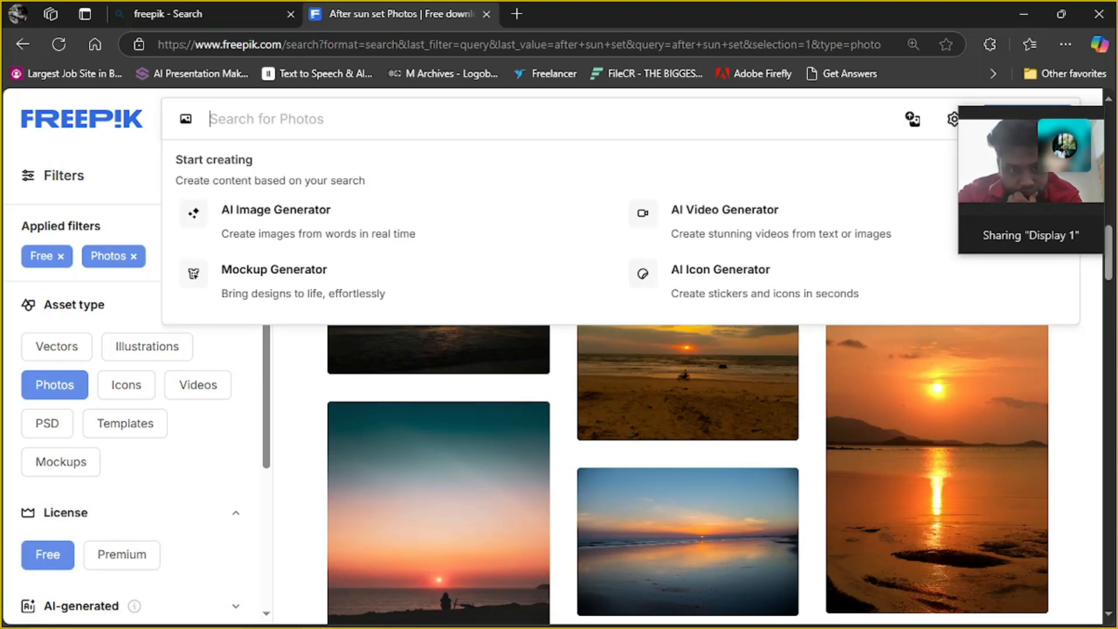
type("f")
key("BackSpace")
type("bac")
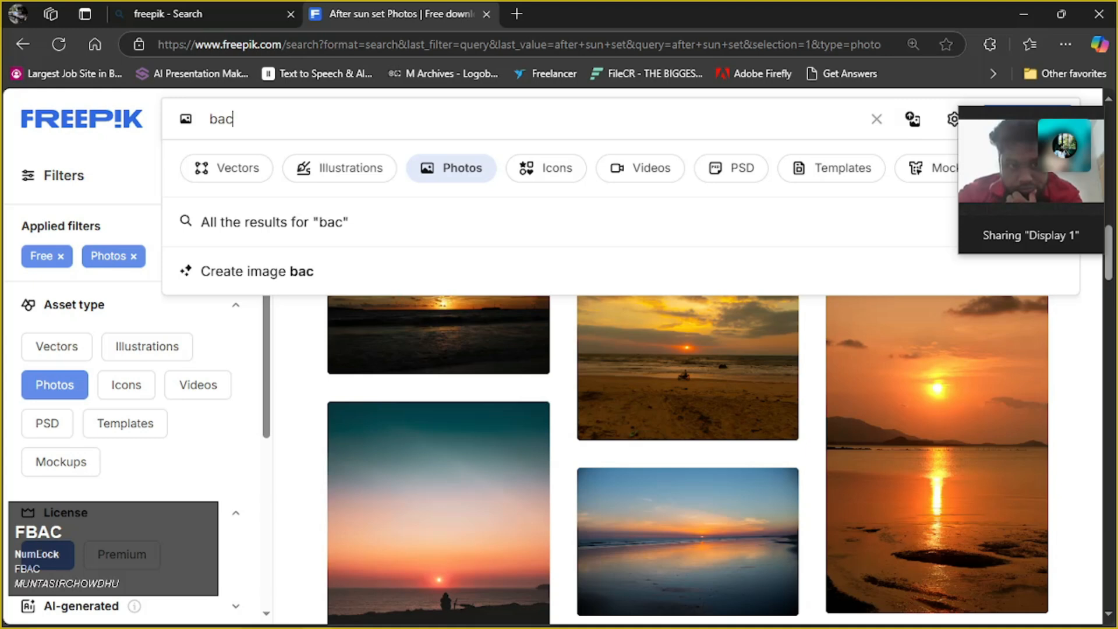
type("kgr")
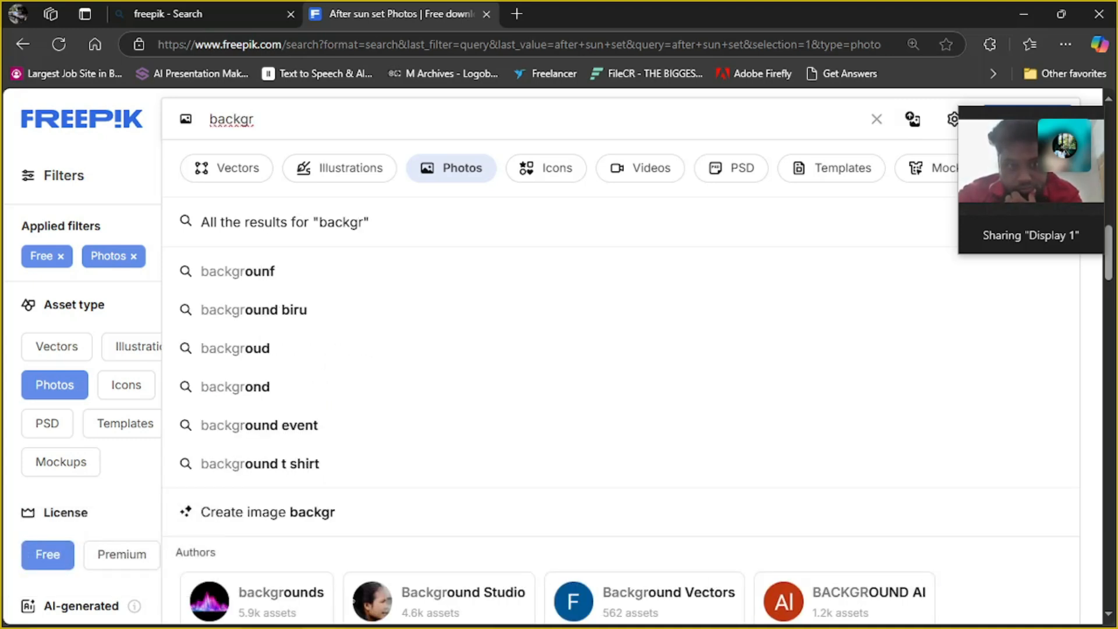
left_click(284, 434)
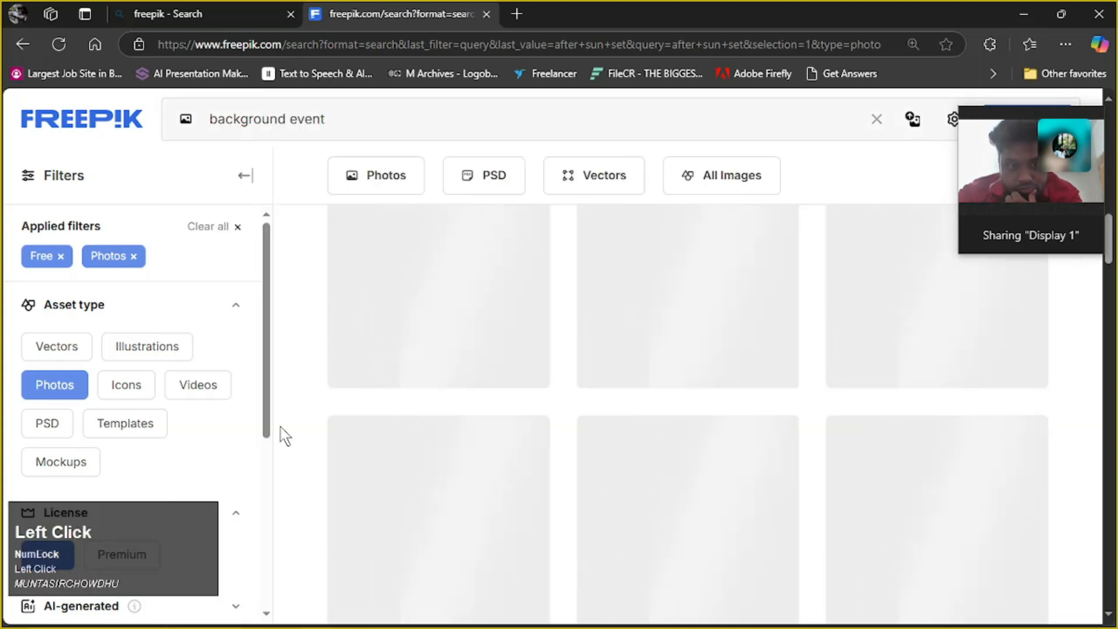
Look through the "background event" photo results for a suitable replacement background
scroll(431, 389, "down", 3)
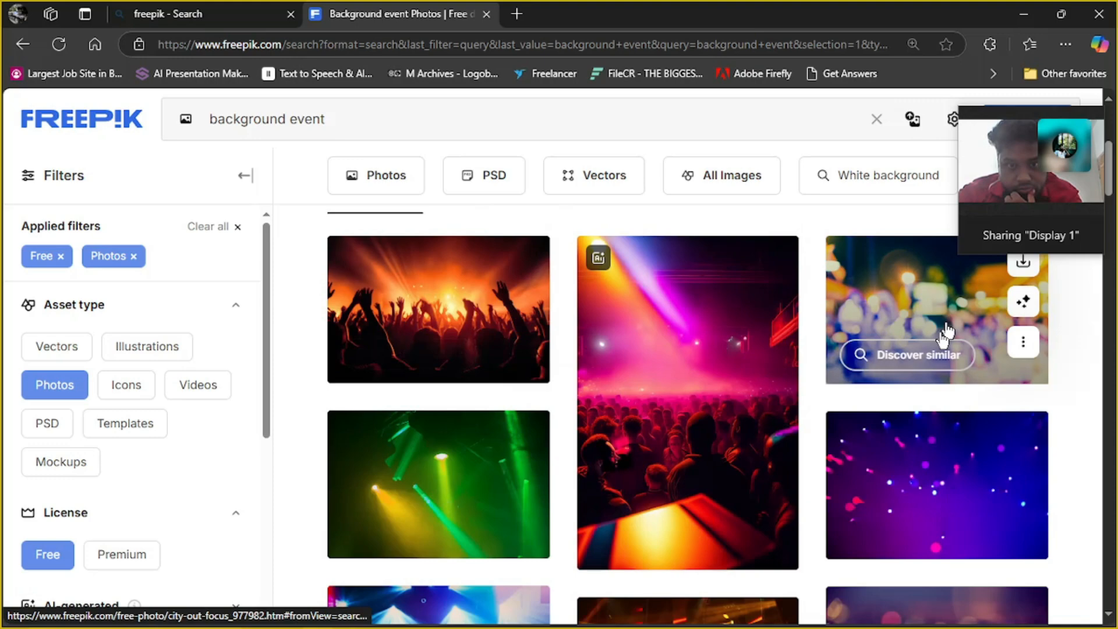
scroll(944, 332, "down", 5)
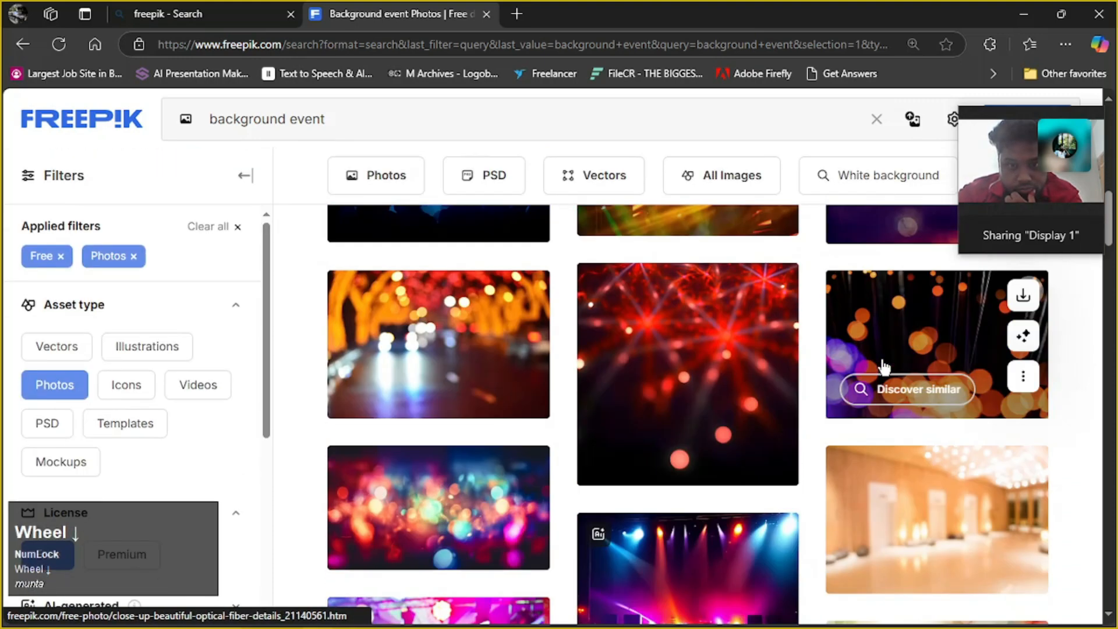
scroll(883, 366, "down", 3)
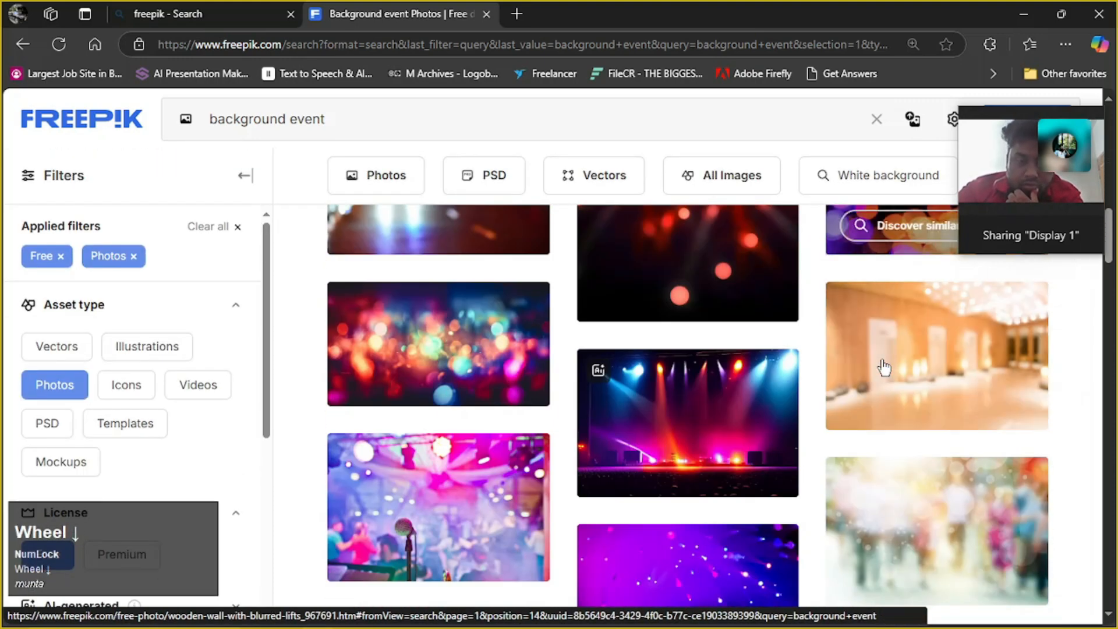
scroll(884, 367, "down", 5)
scroll(884, 367, "up", 6)
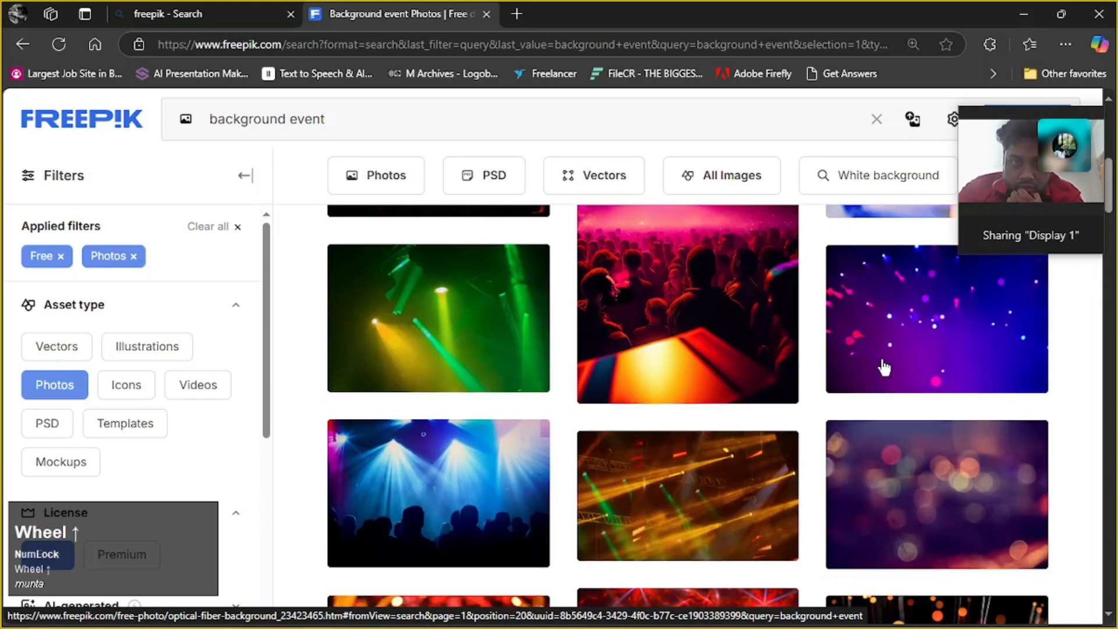
scroll(884, 367, "up", 5)
scroll(988, 414, "down", 3)
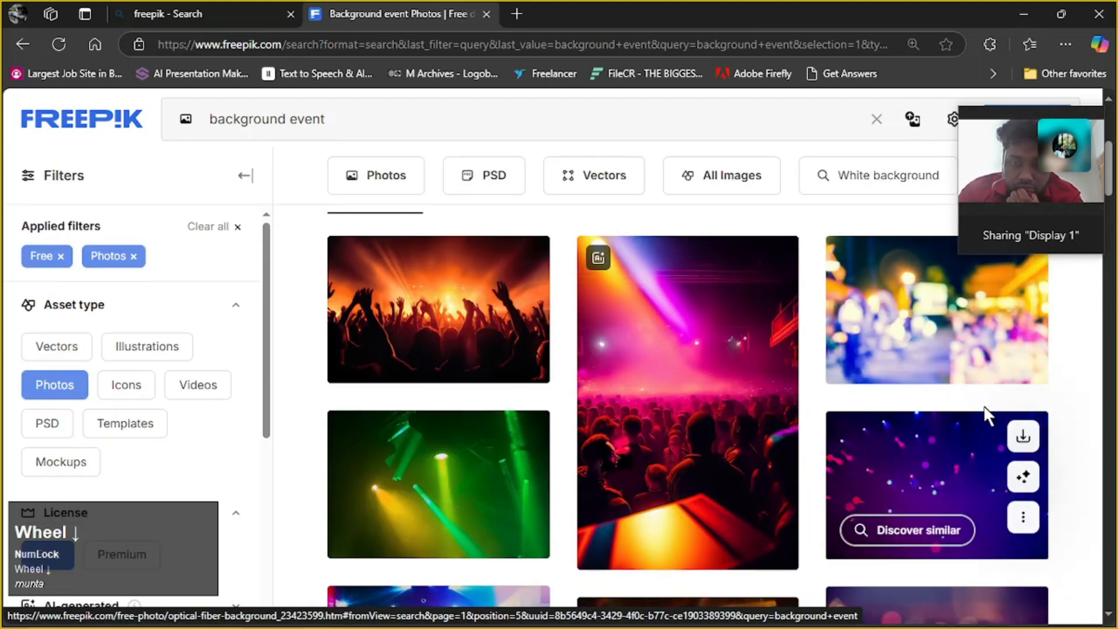
scroll(991, 350, "up", 3)
scroll(897, 426, "down", 5)
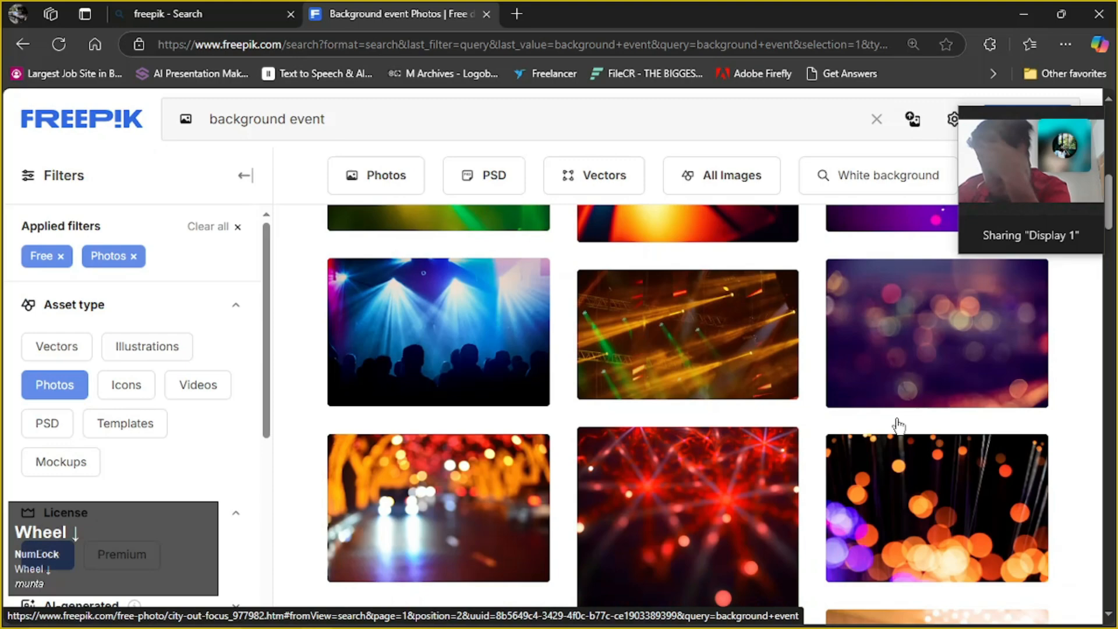
scroll(775, 442, "down", 10)
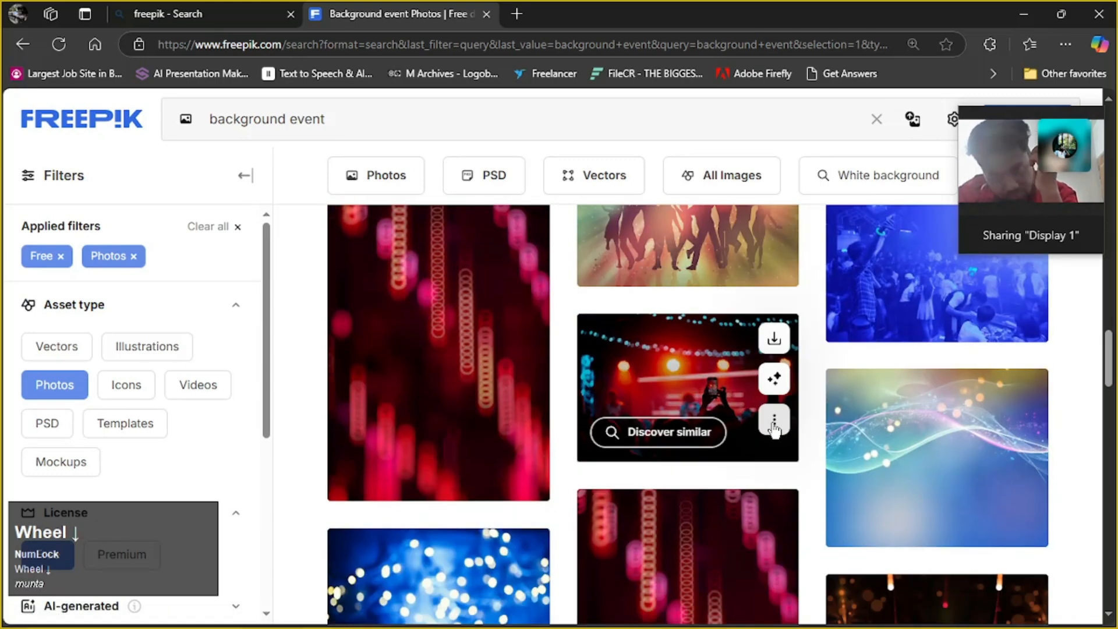
scroll(775, 431, "down", 10)
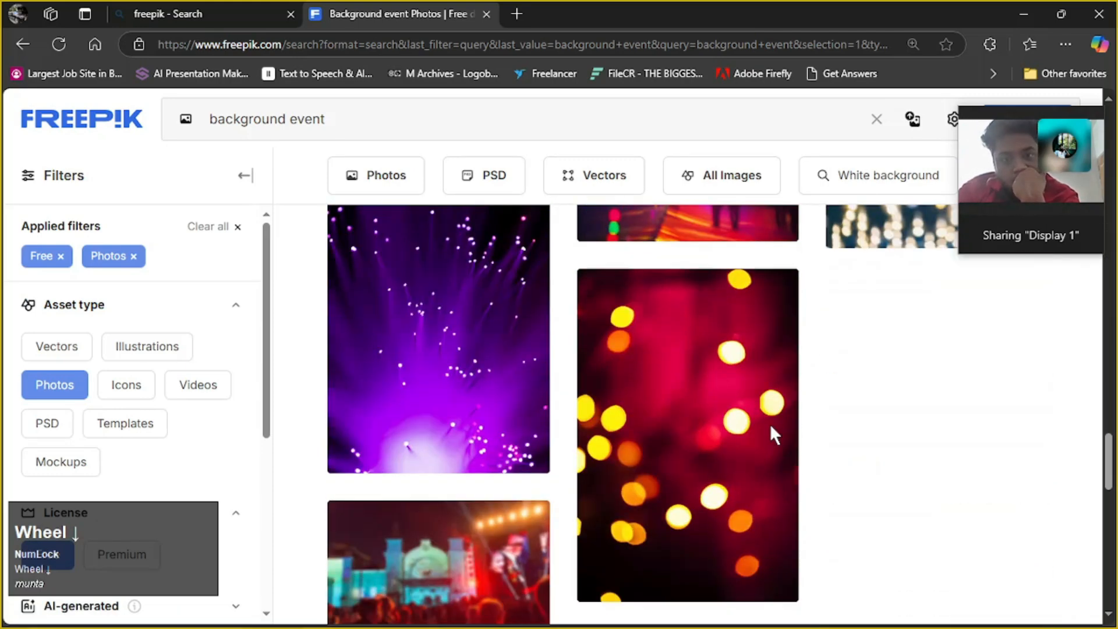
scroll(770, 424, "down", 3)
Change the photo search to "background city"
left_click(354, 118)
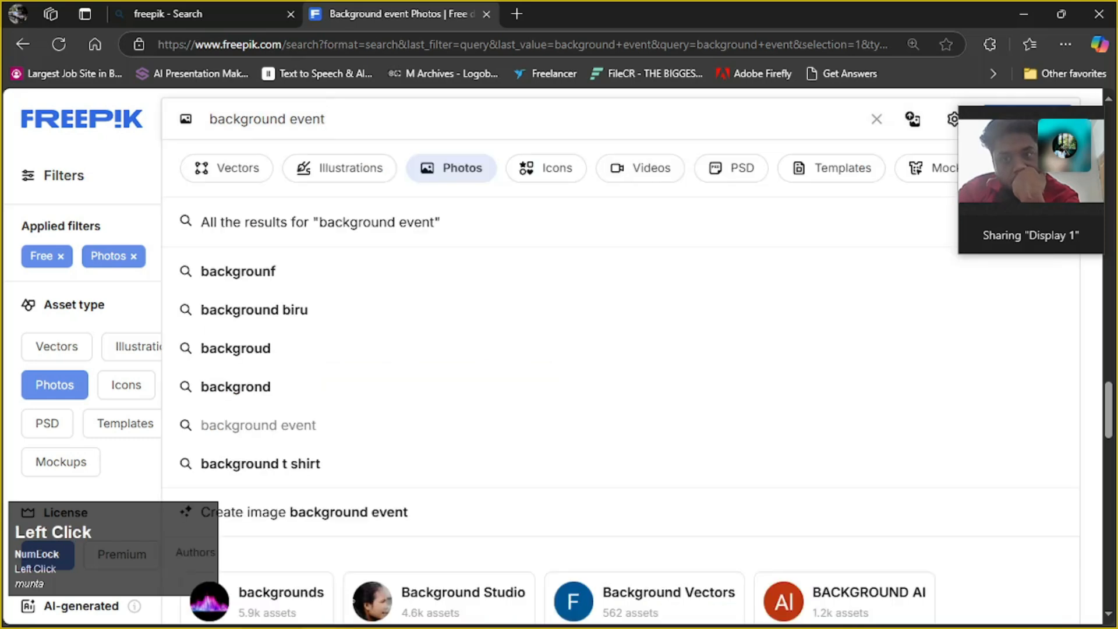
key("BackSpace")
type("city")
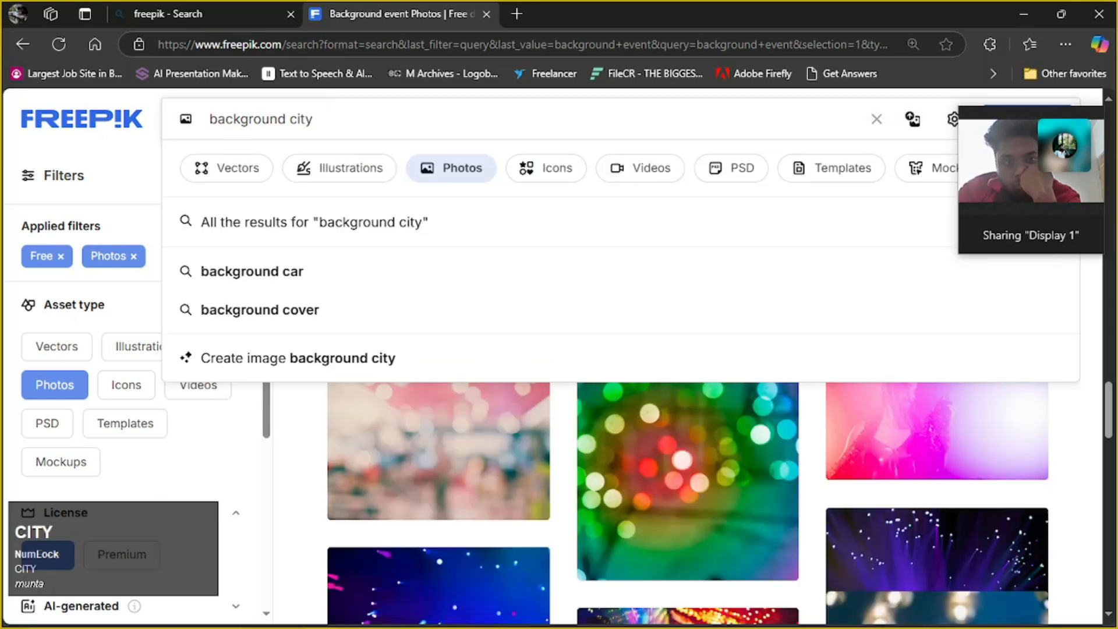
key("Return")
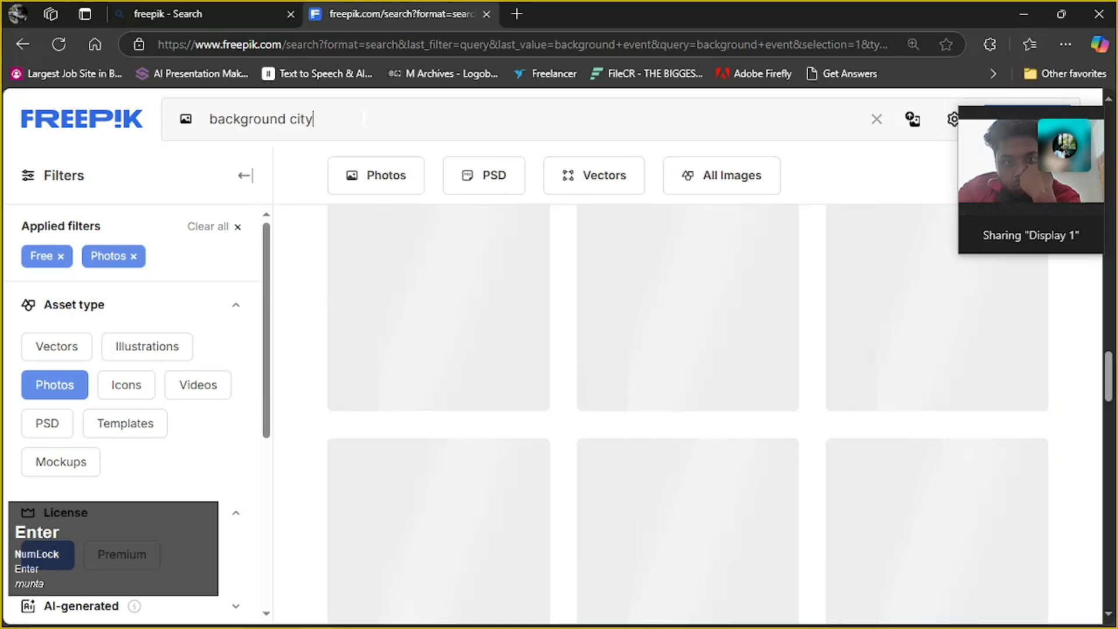
Find the blurred city street photo with the yellow road lines and a low sun, and download it
scroll(537, 411, "down", 3)
scroll(591, 431, "down", 5)
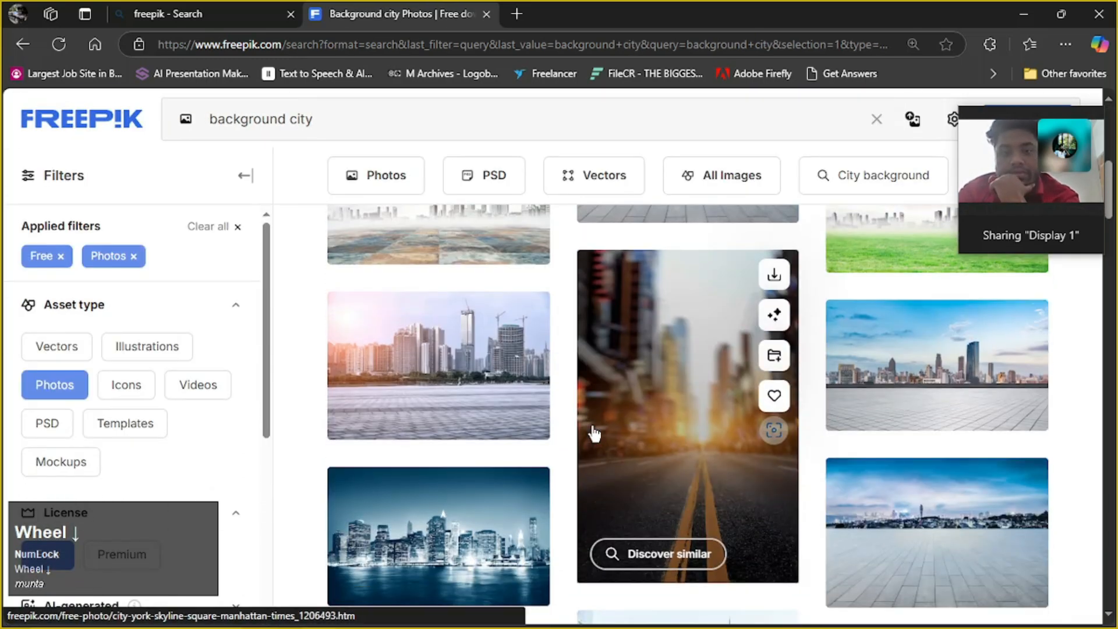
scroll(592, 432, "down", 3)
scroll(592, 433, "up", 3)
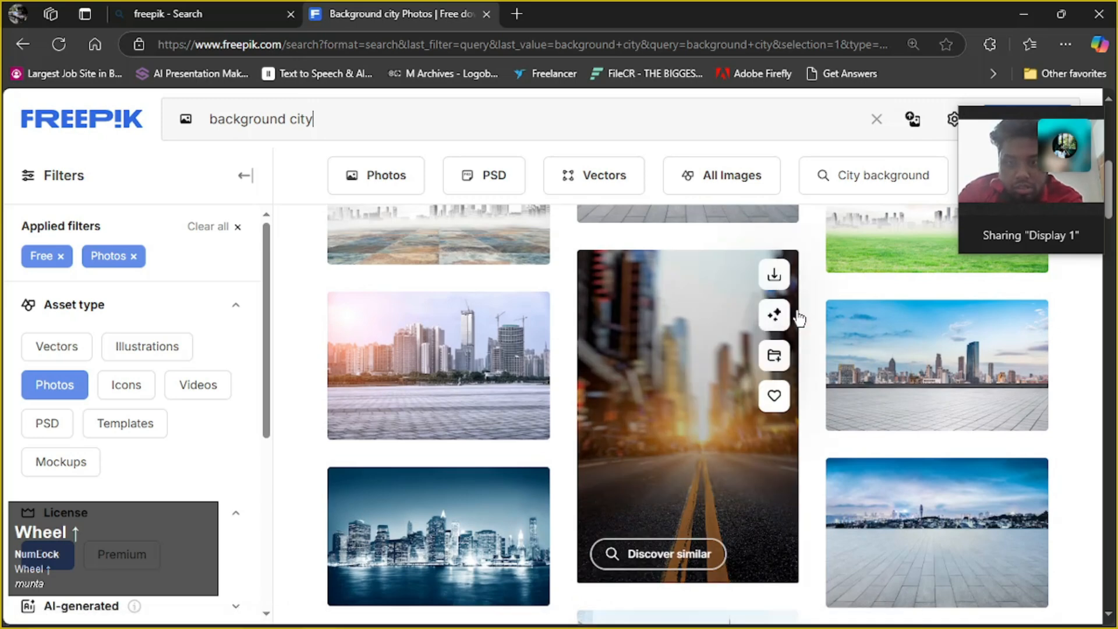
left_click(776, 277)
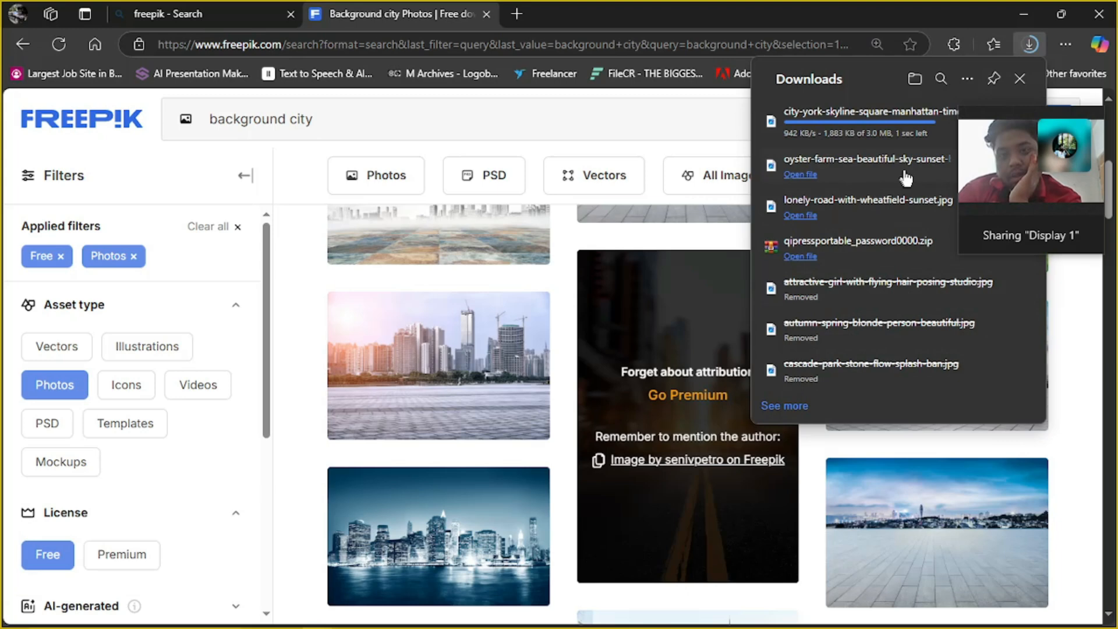
Place the downloaded city street photo into the seated blonde woman's portrait document in Photoshop and scale it to 240.81% over the whole canvas
left_click_drag(1014, 112, 1015, 170)
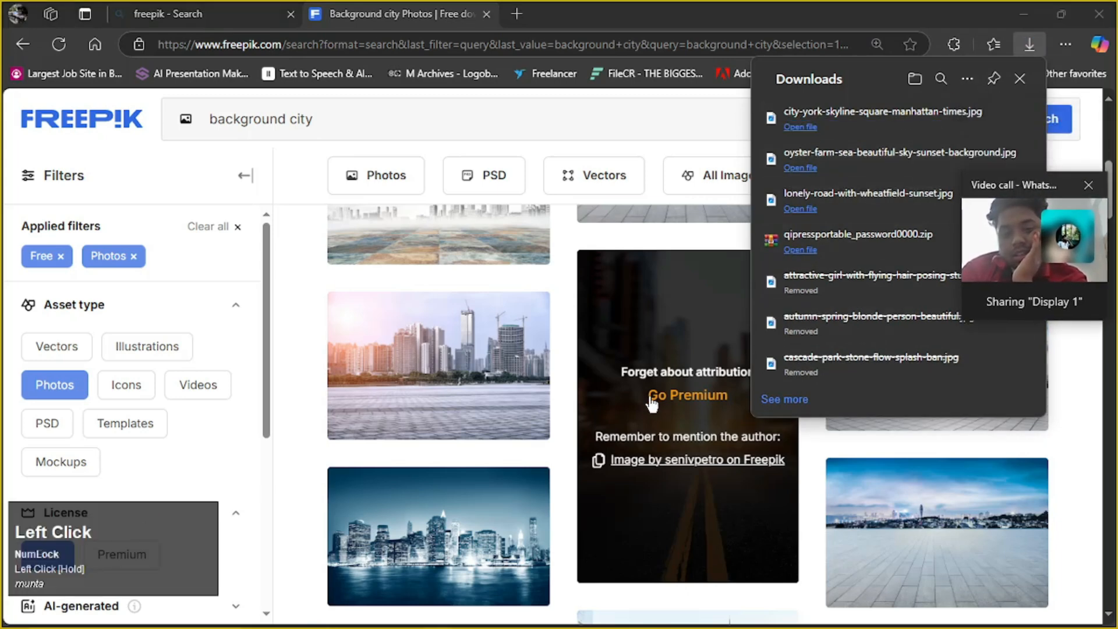
left_click(963, 106)
left_click_drag(760, 209, 505, 417)
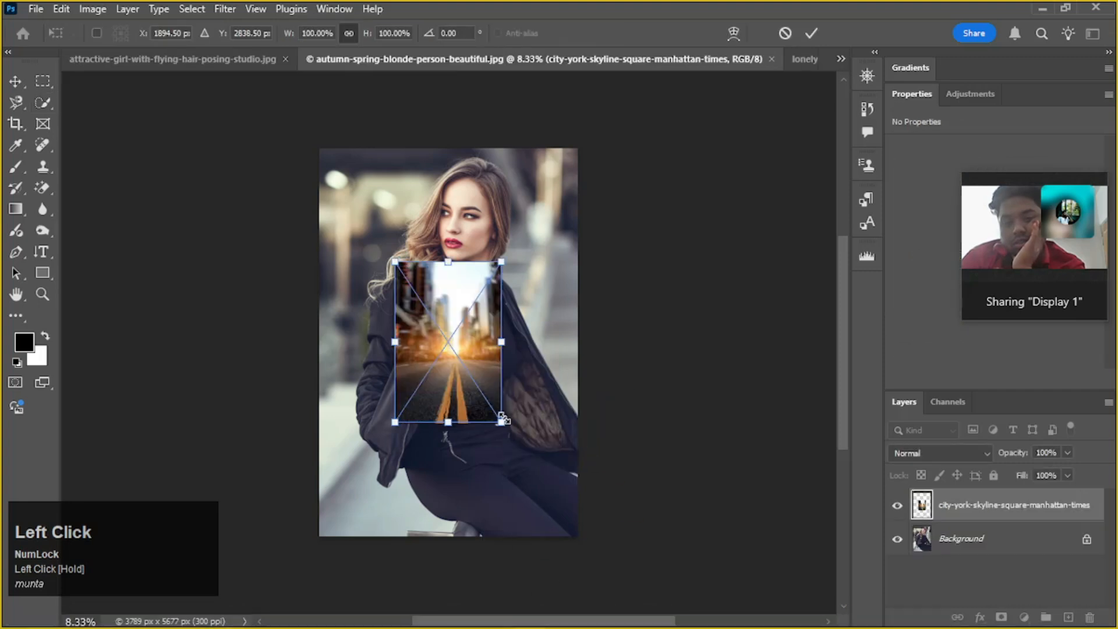
left_click_drag(464, 327, 393, 211)
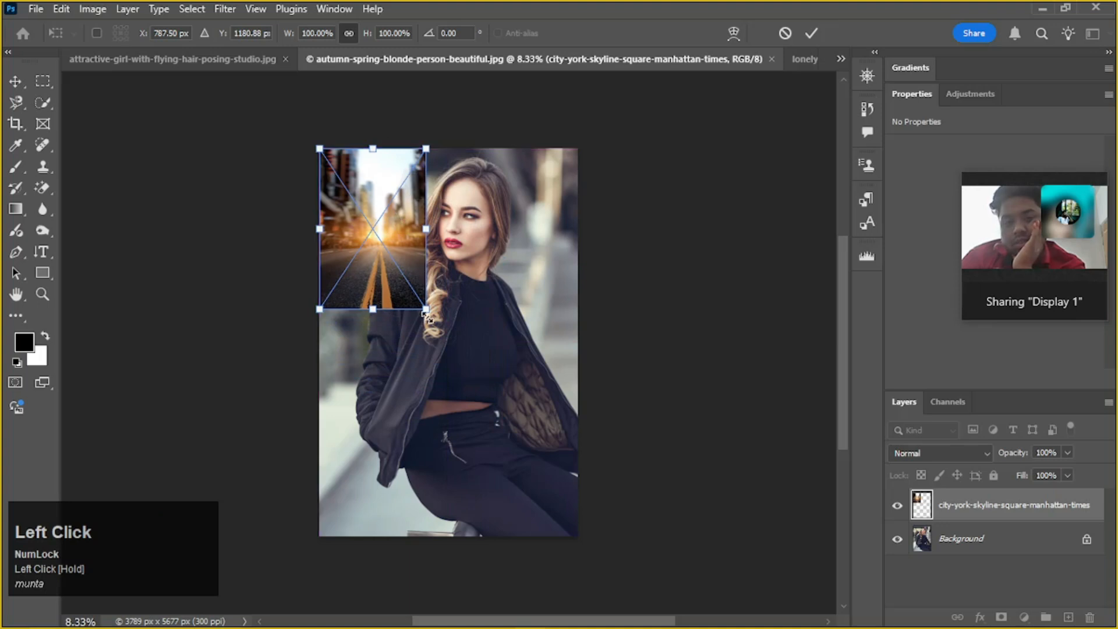
left_click_drag(427, 309, 553, 554)
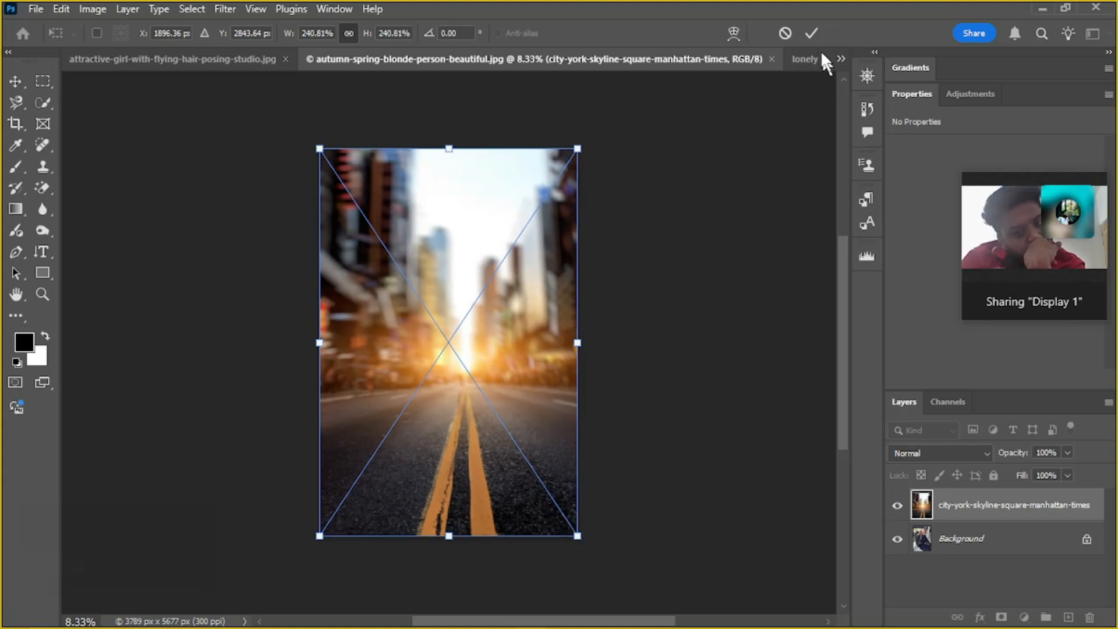
left_click(811, 32)
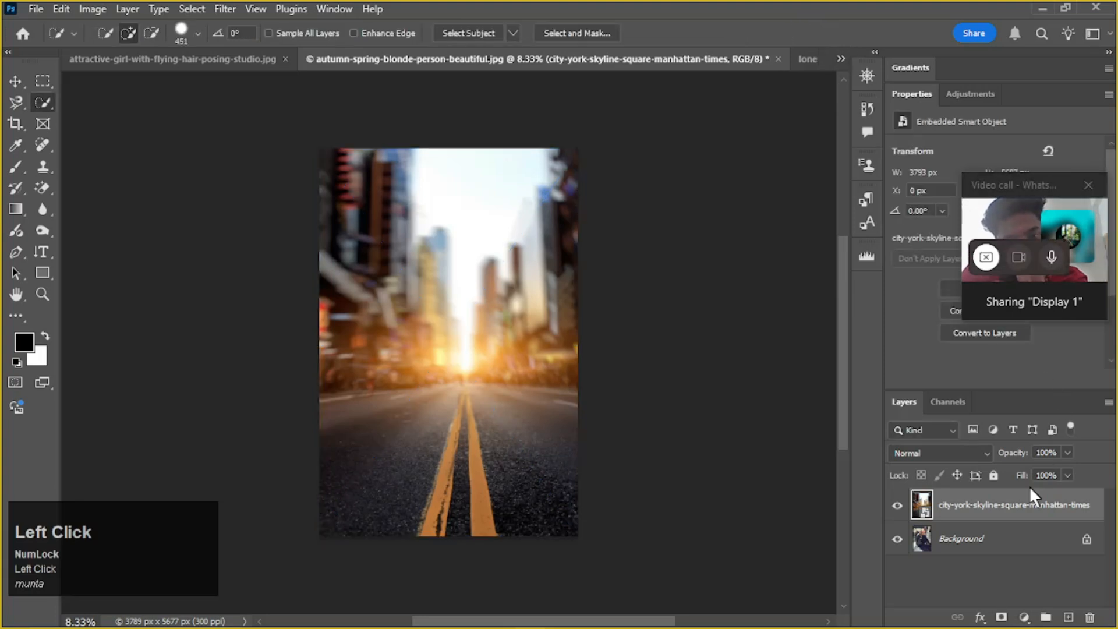
Rasterize the placed city street layer
scroll(934, 520, "up", 1)
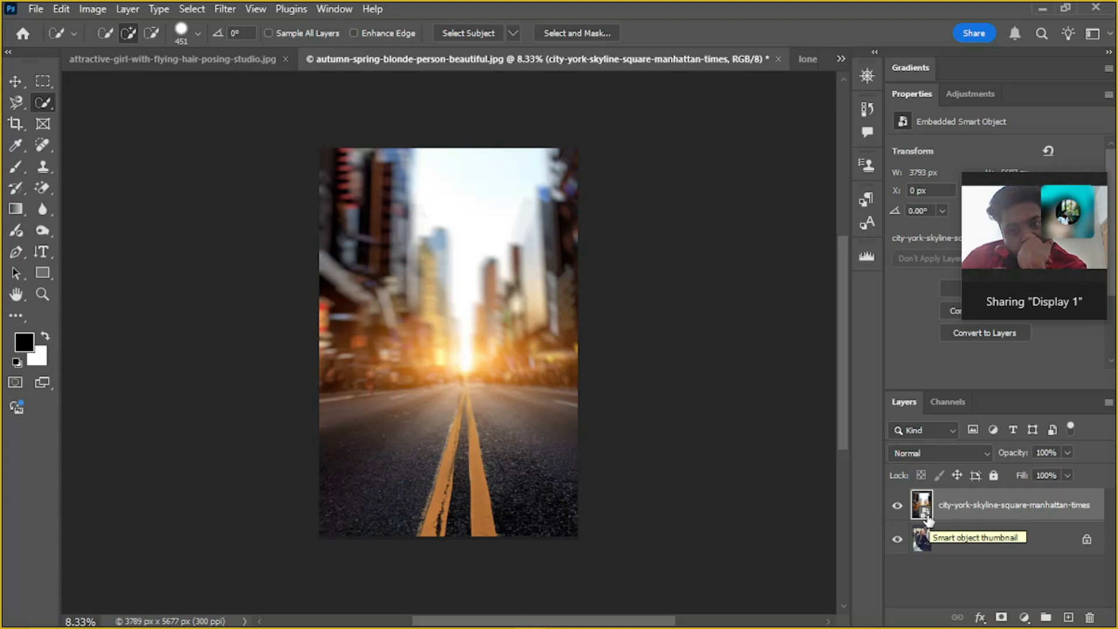
right_click(968, 508)
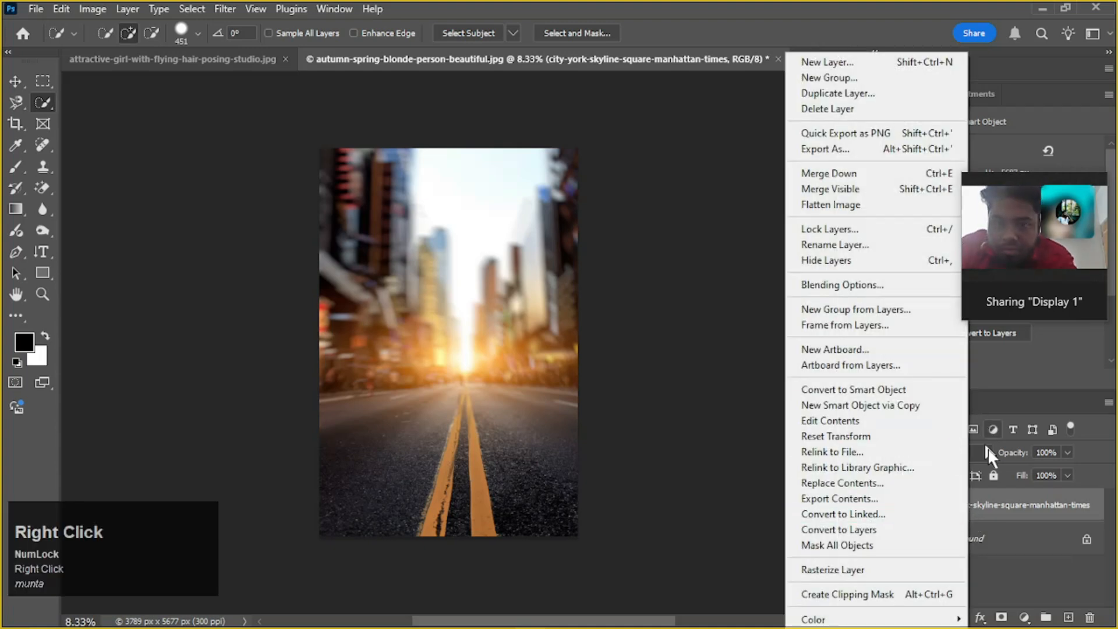
left_click(892, 573)
Unlock the Background portrait as Layer 0 and move it above the city street layer
left_click_drag(984, 504, 1026, 543)
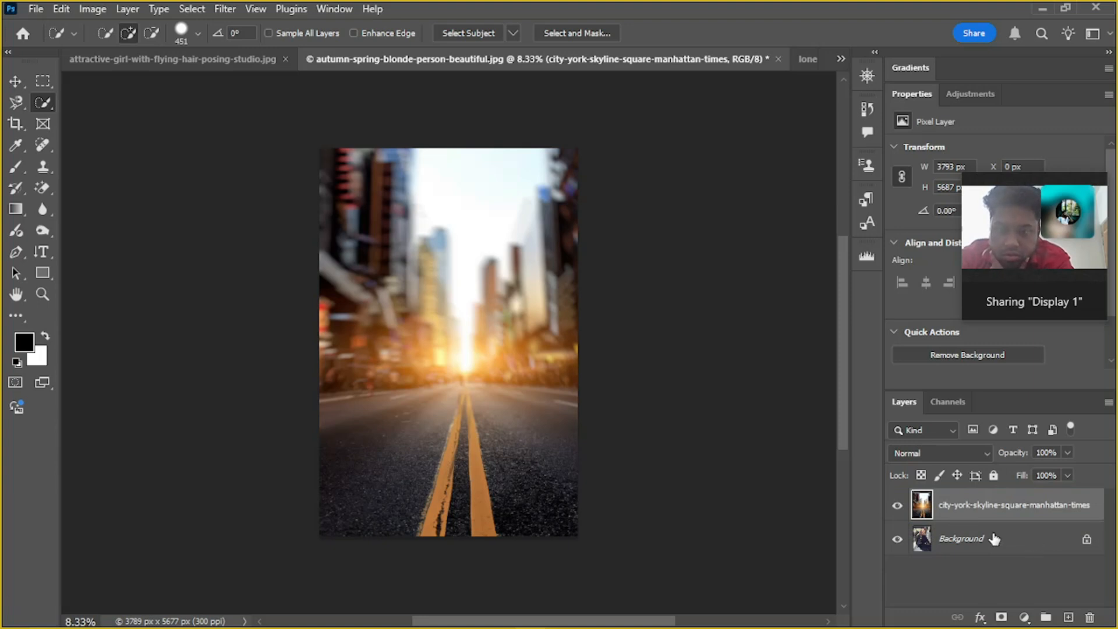
double_click(1046, 543)
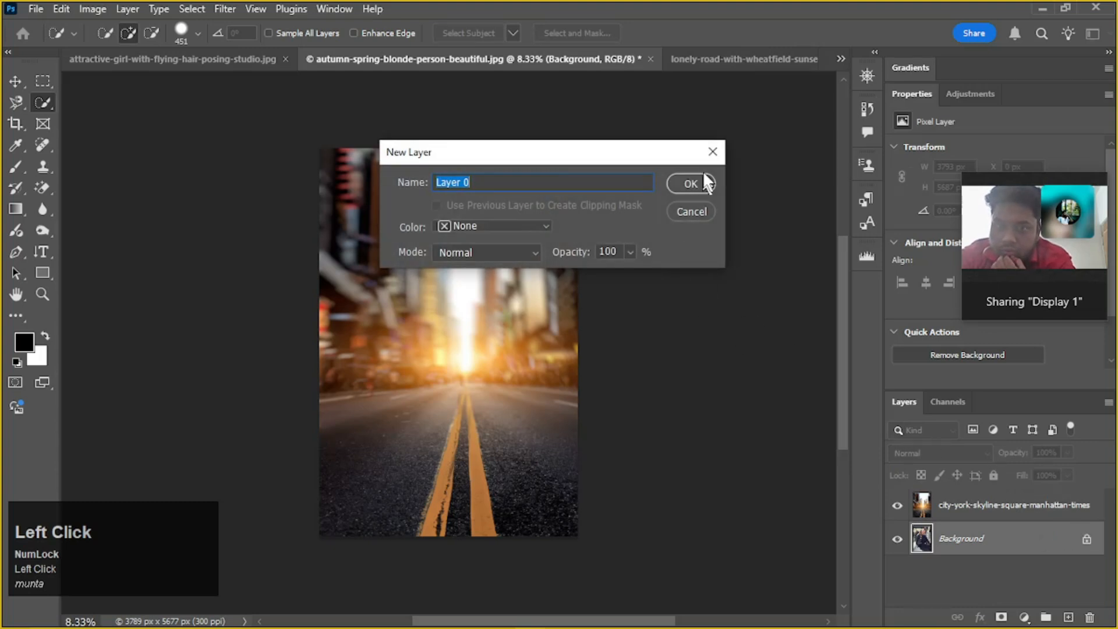
left_click(700, 185)
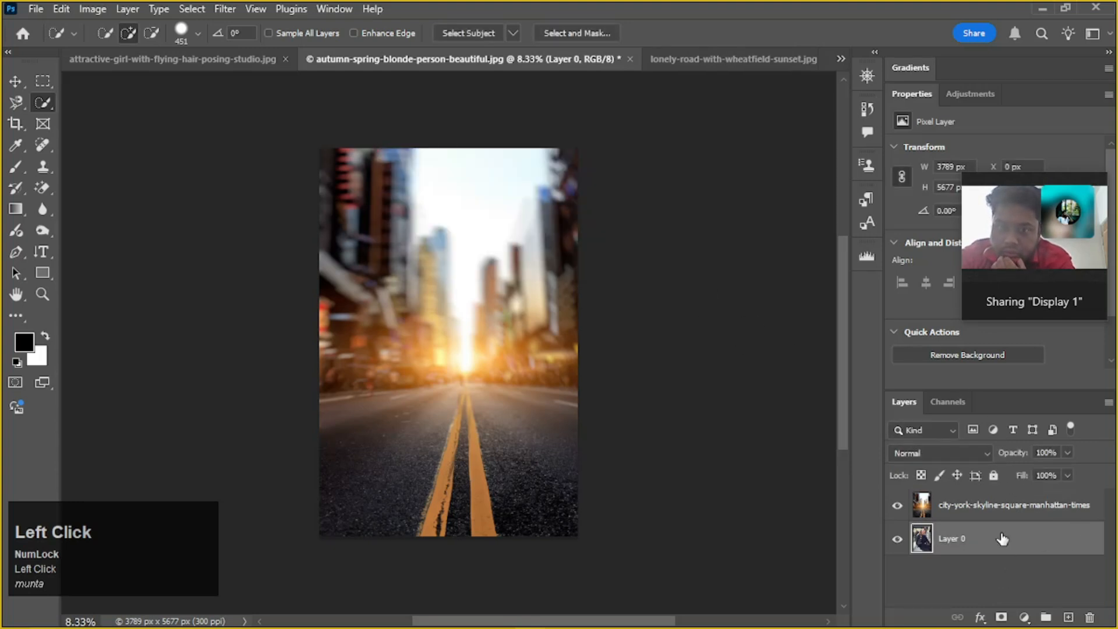
left_click_drag(1002, 539, 989, 488)
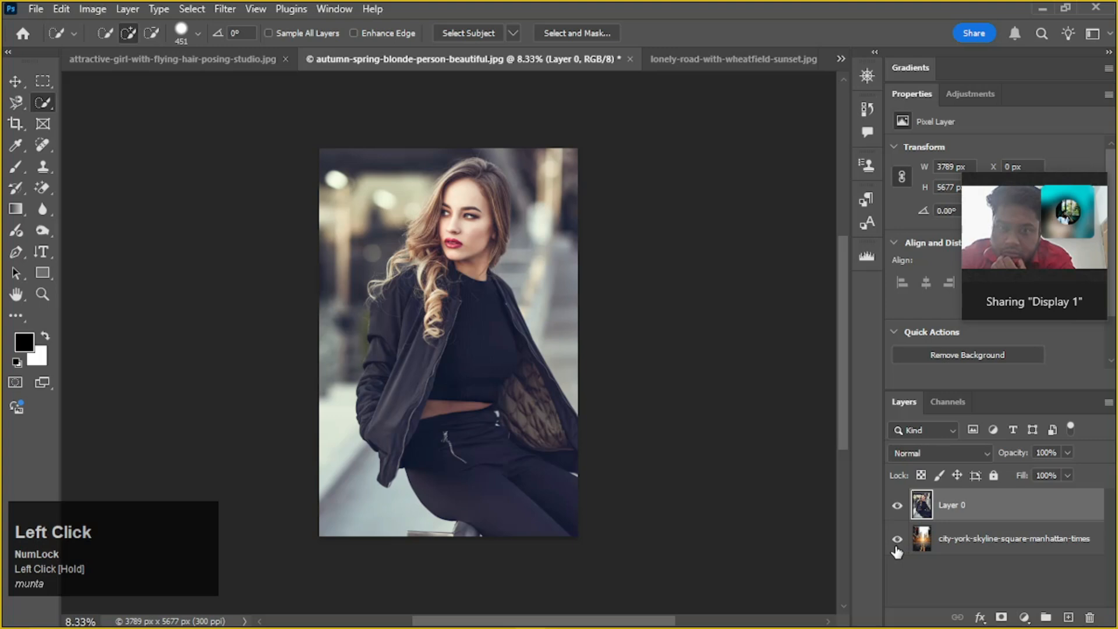
Toggle the portrait layer's visibility and hide the city street layer beneath it
left_click(897, 506)
left_click(898, 506)
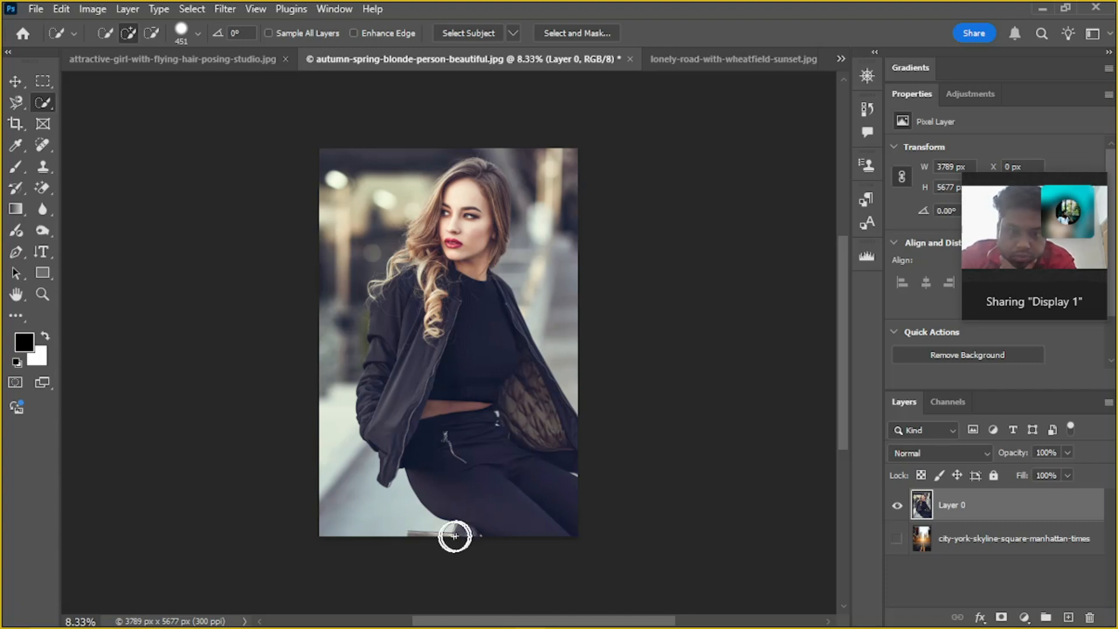
scroll(455, 536, "down", 3)
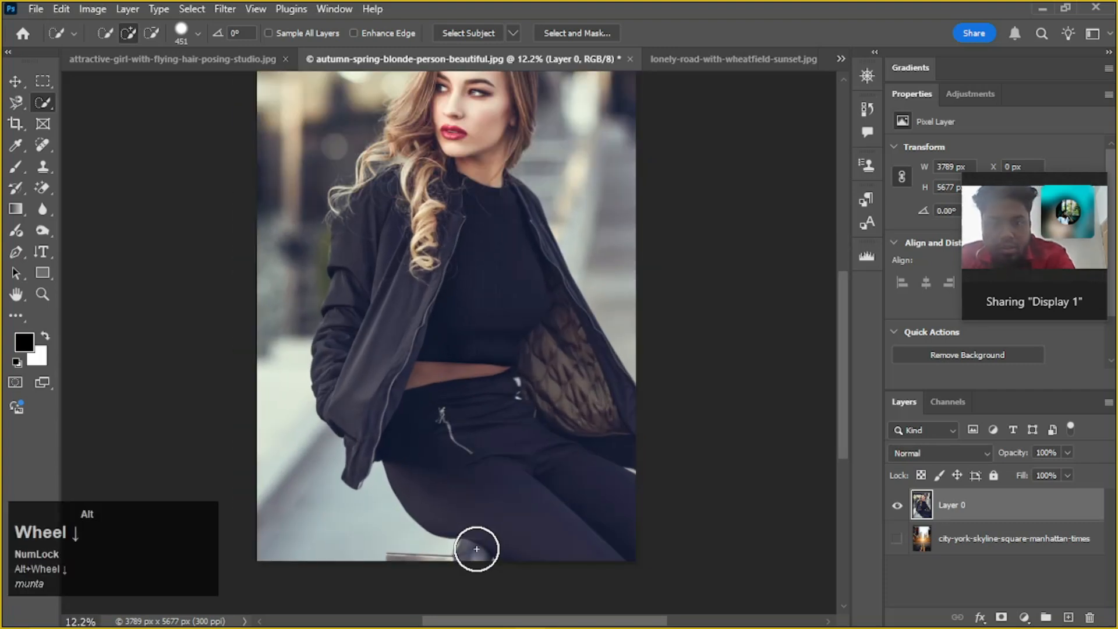
scroll(477, 548, "down", 2)
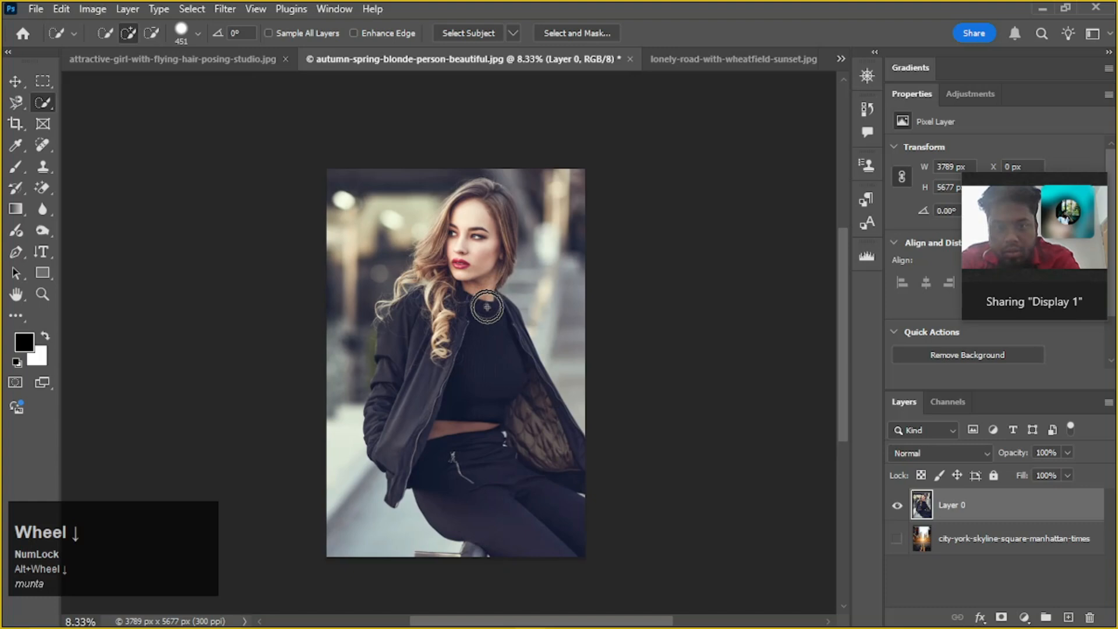
Examine the woman's hair, face and jacket edges against the blurred background in the portrait
key("space")
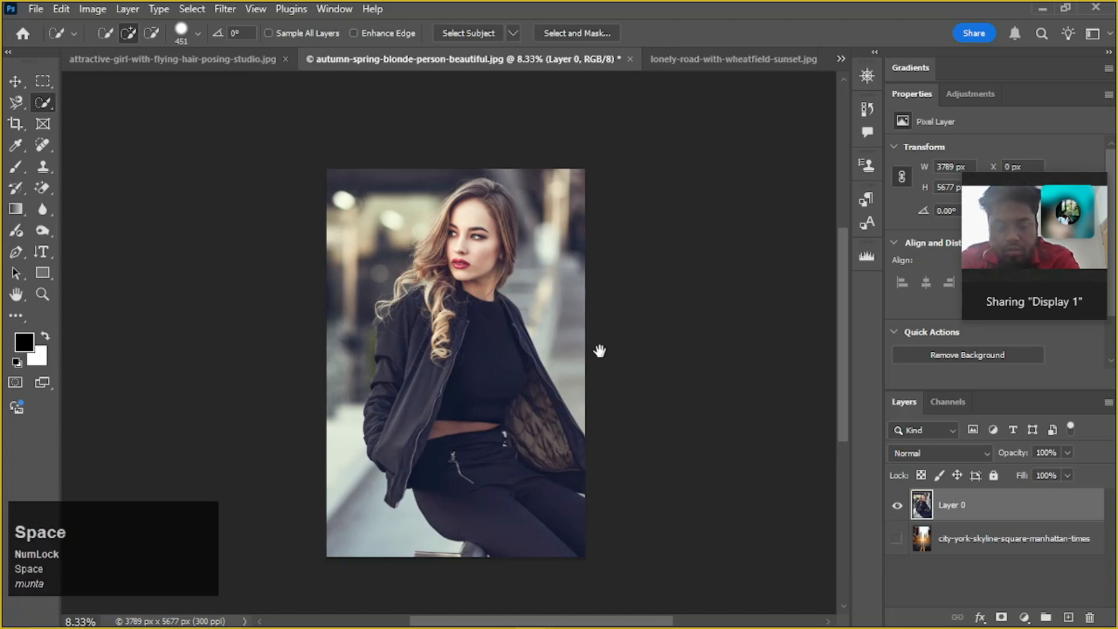
left_click_drag(594, 351, 528, 311)
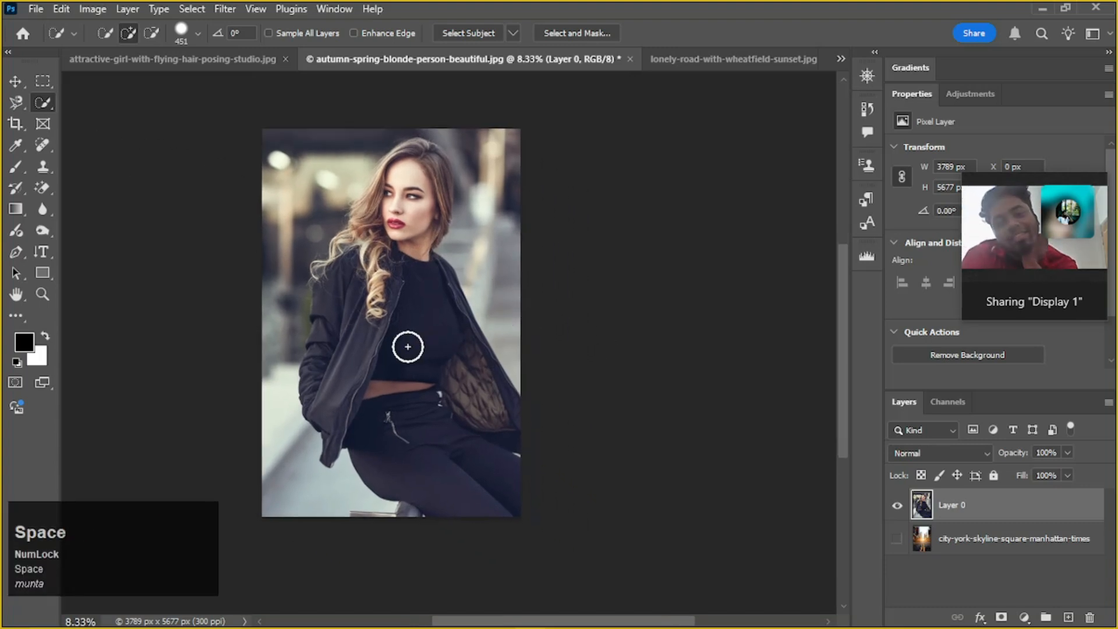
scroll(408, 347, "up", 1)
scroll(384, 229, "up", 6)
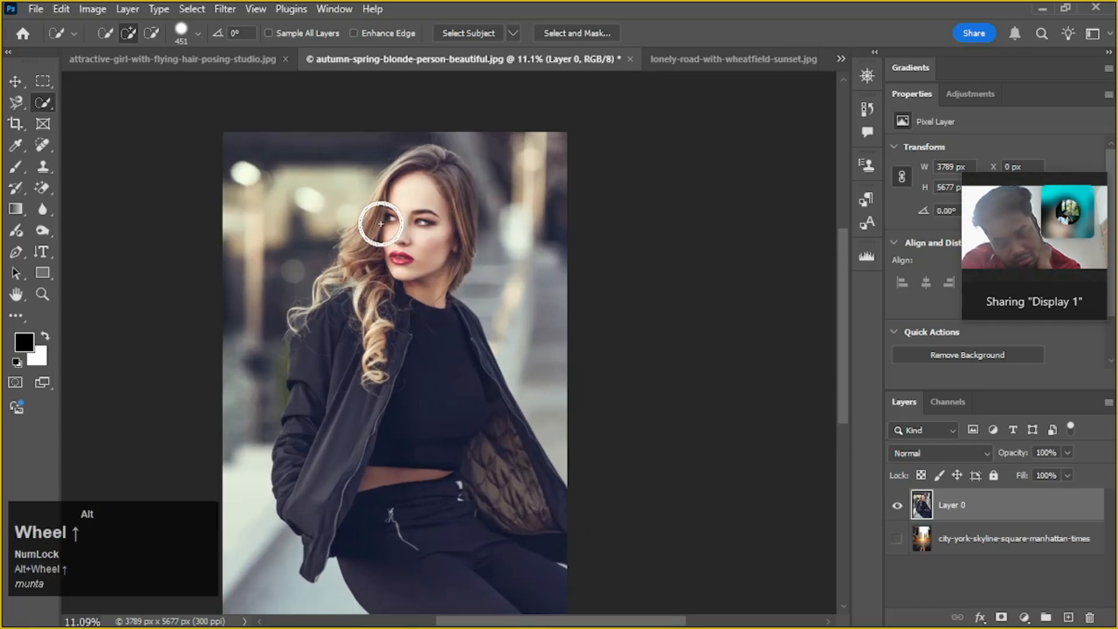
scroll(317, 211, "up", 1)
scroll(335, 212, "up", 1)
scroll(426, 308, "down", 3)
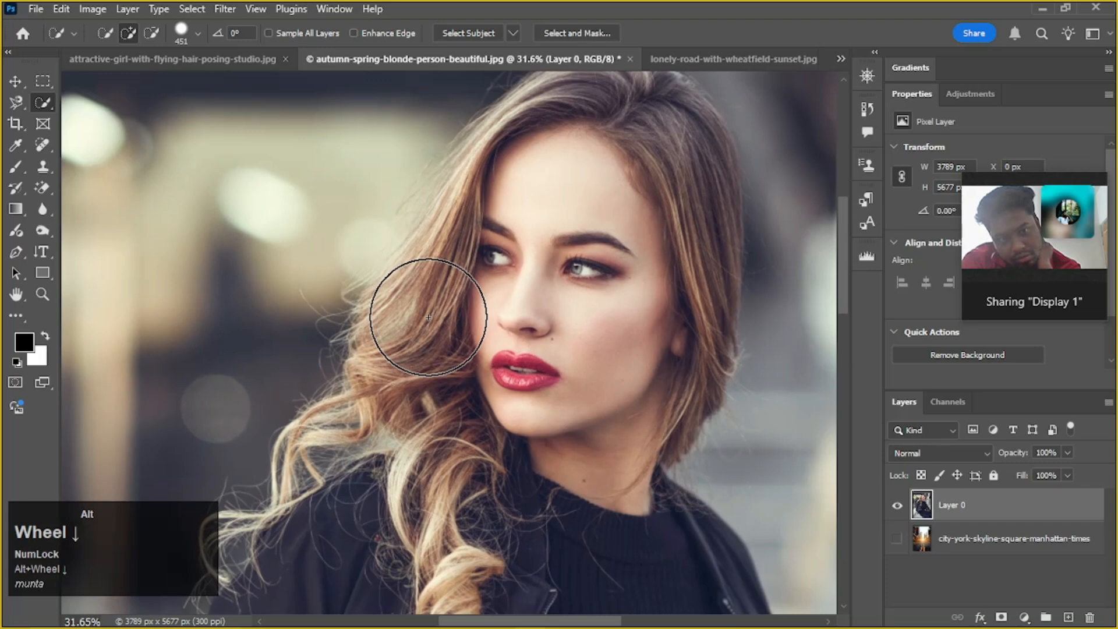
scroll(428, 317, "down", 1)
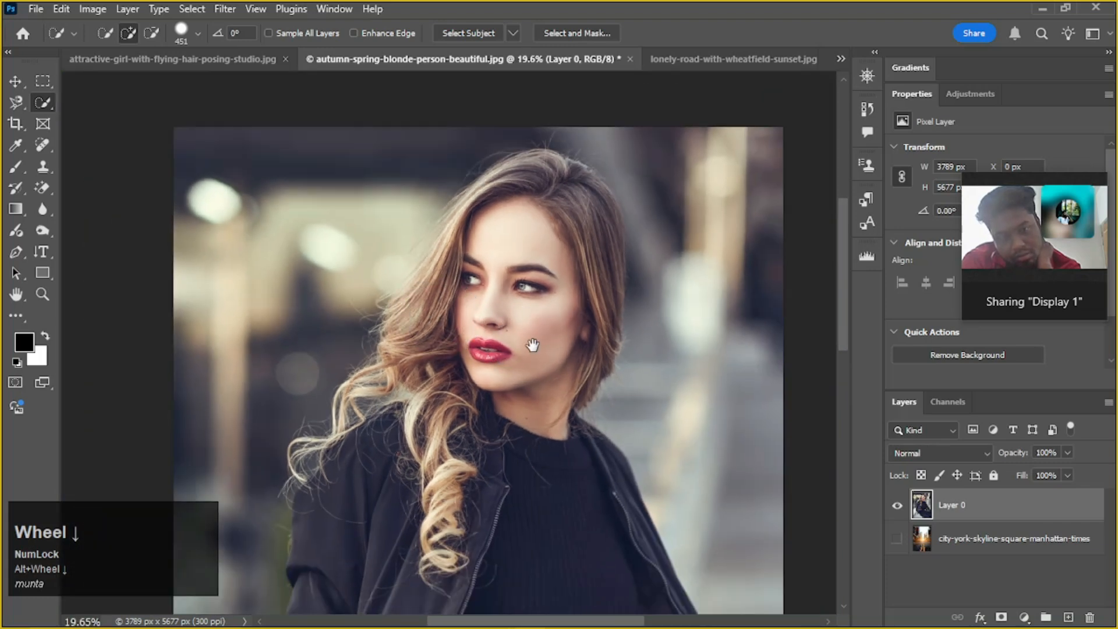
left_click_drag(541, 312, 508, 305)
left_click(41, 102)
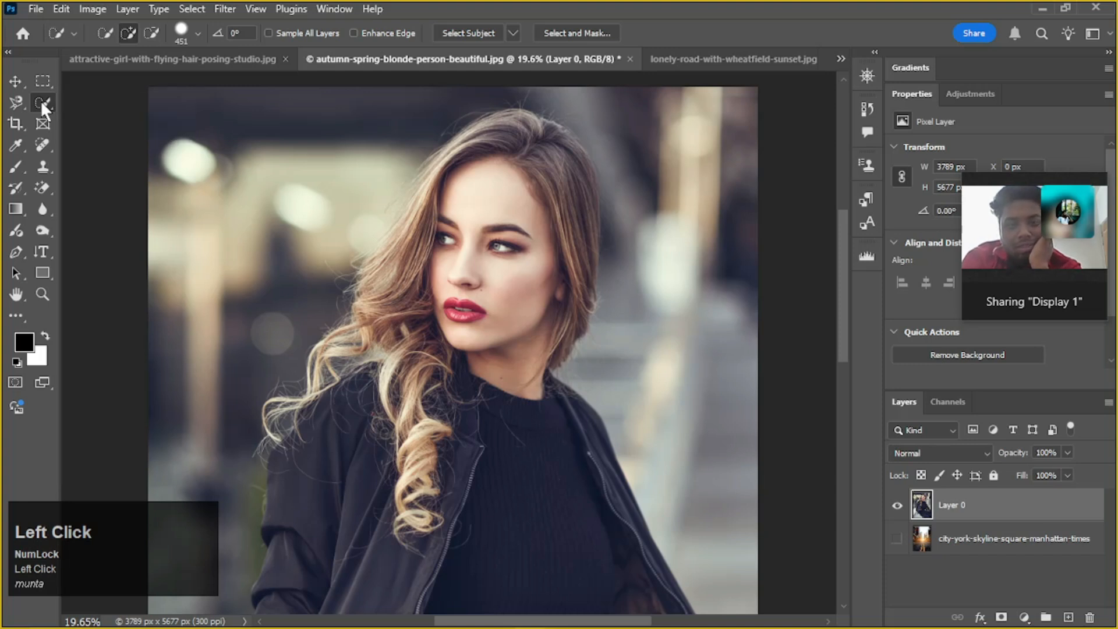
scroll(521, 175, "down", 2)
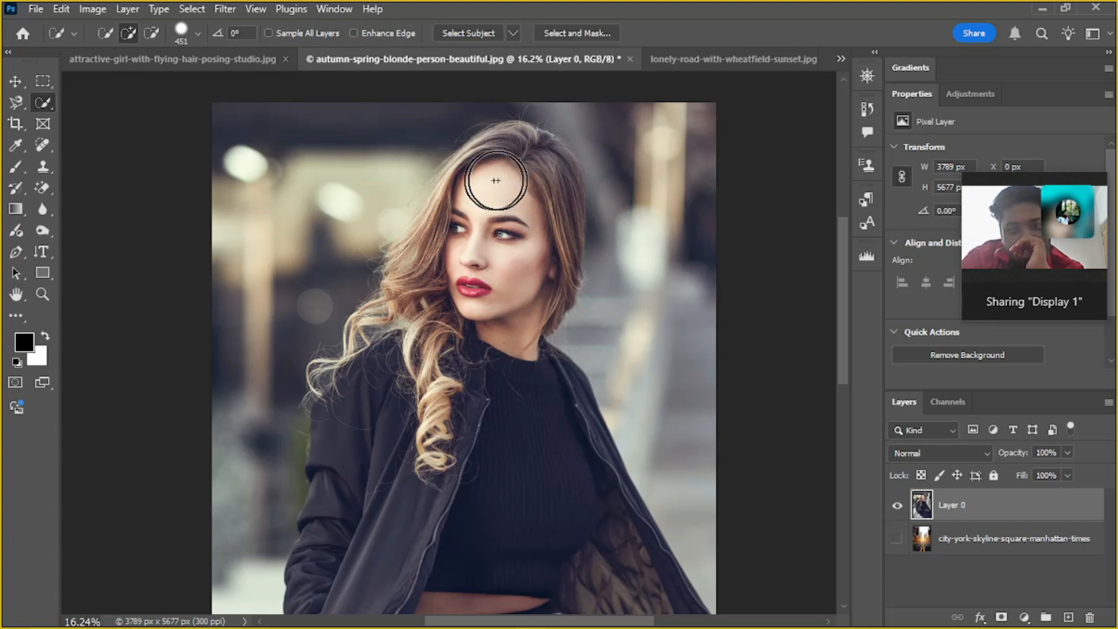
scroll(504, 185, "down", 2)
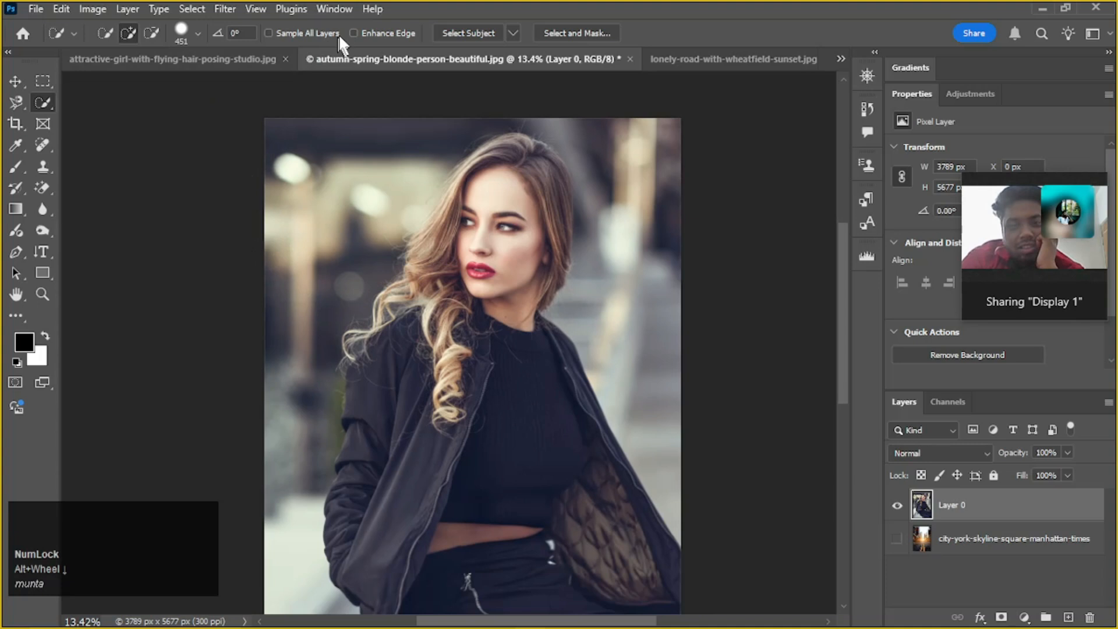
Try the Magic Wand on the pale background beside the woman's hair and on her face, undoing each selection
left_click(40, 101)
mouse_move(40, 101)
left_mouse_down()
mouse_move(117, 112)
mouse_move(38, 97)
left_mouse_up()
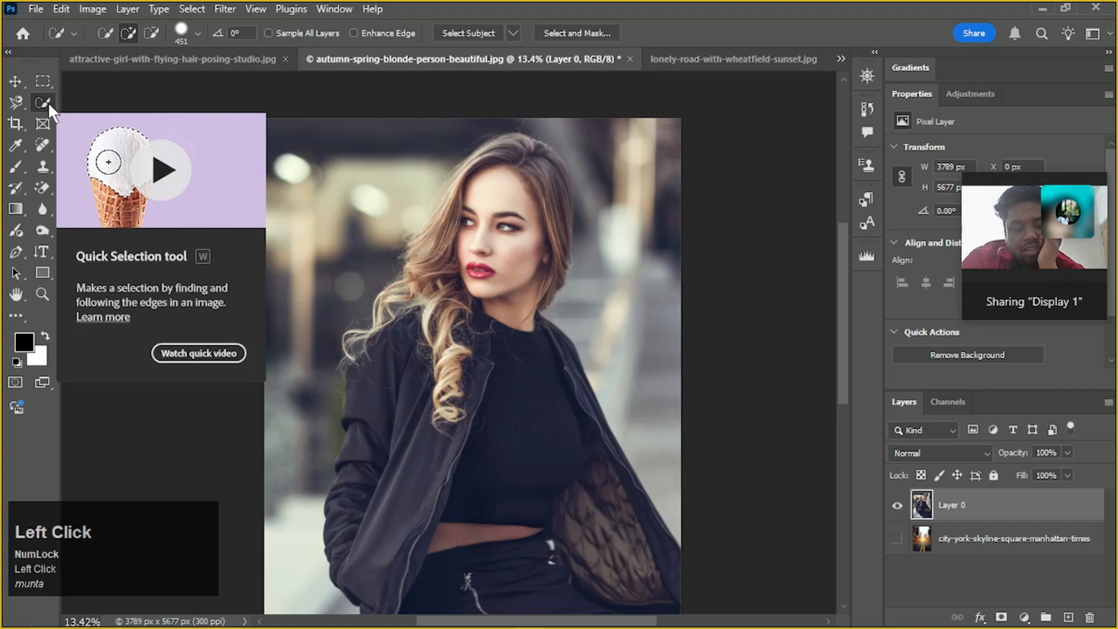
left_click_drag(48, 102, 124, 134)
left_click(395, 221)
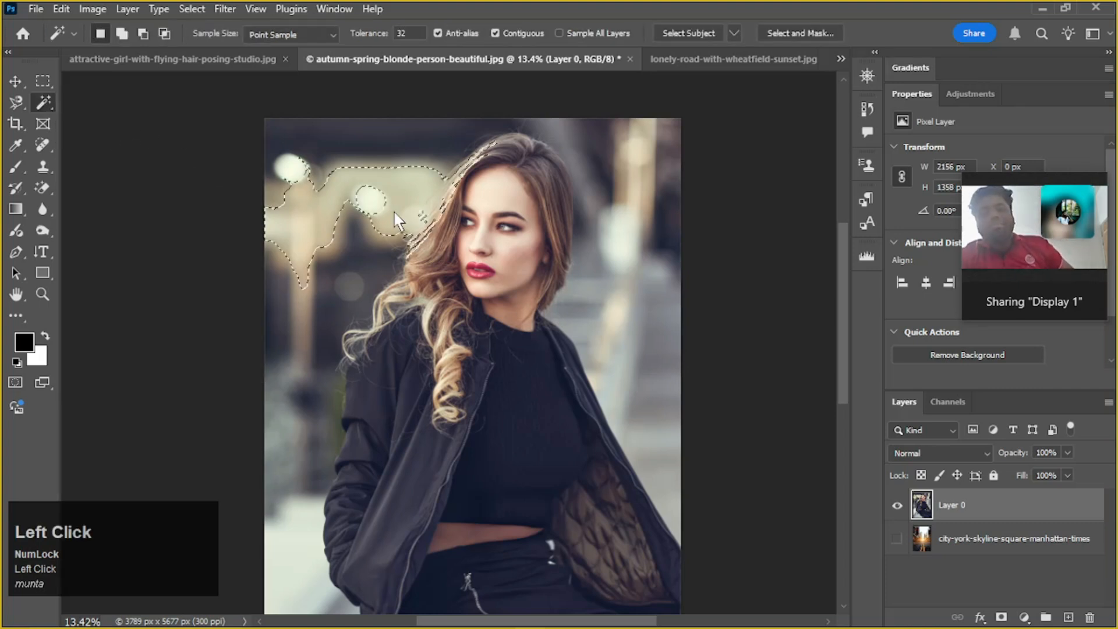
key("ctrl+z")
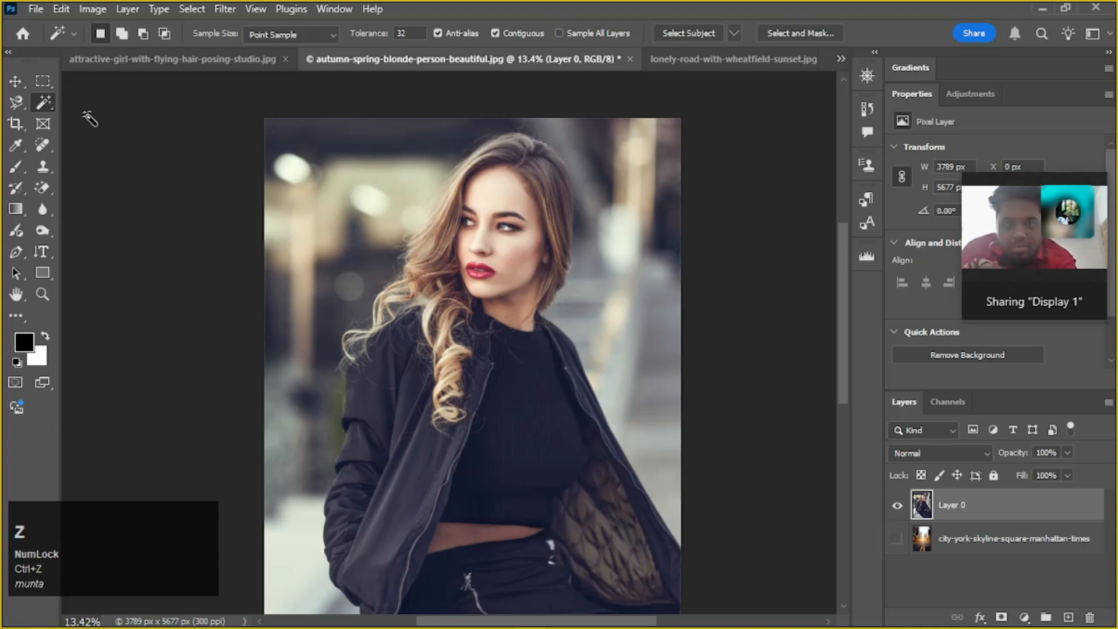
left_click(505, 292)
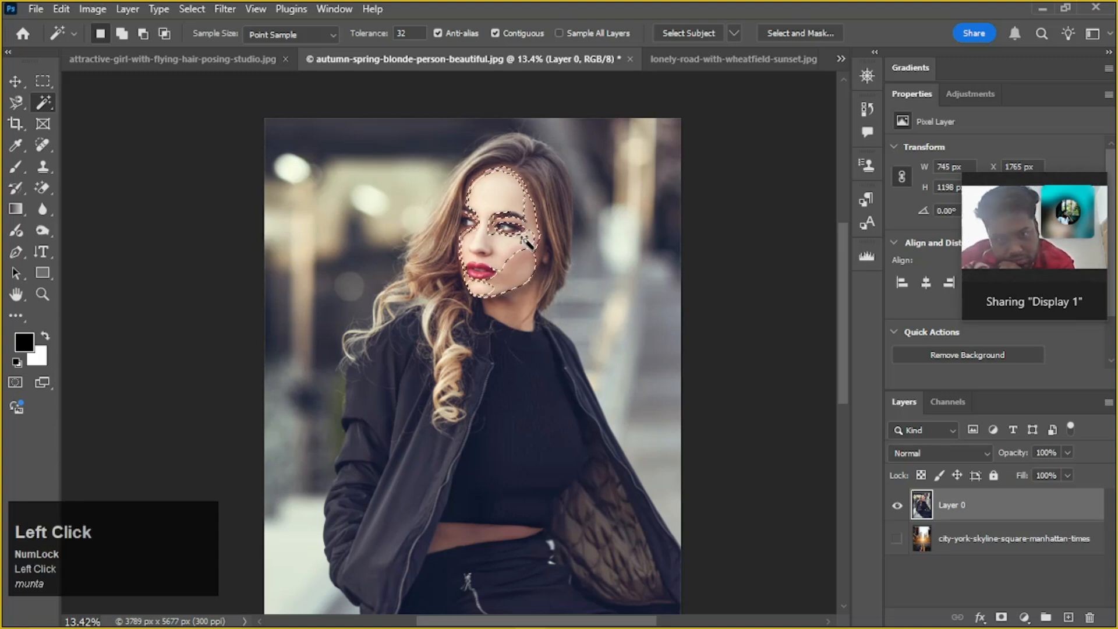
key("ctrl+z")
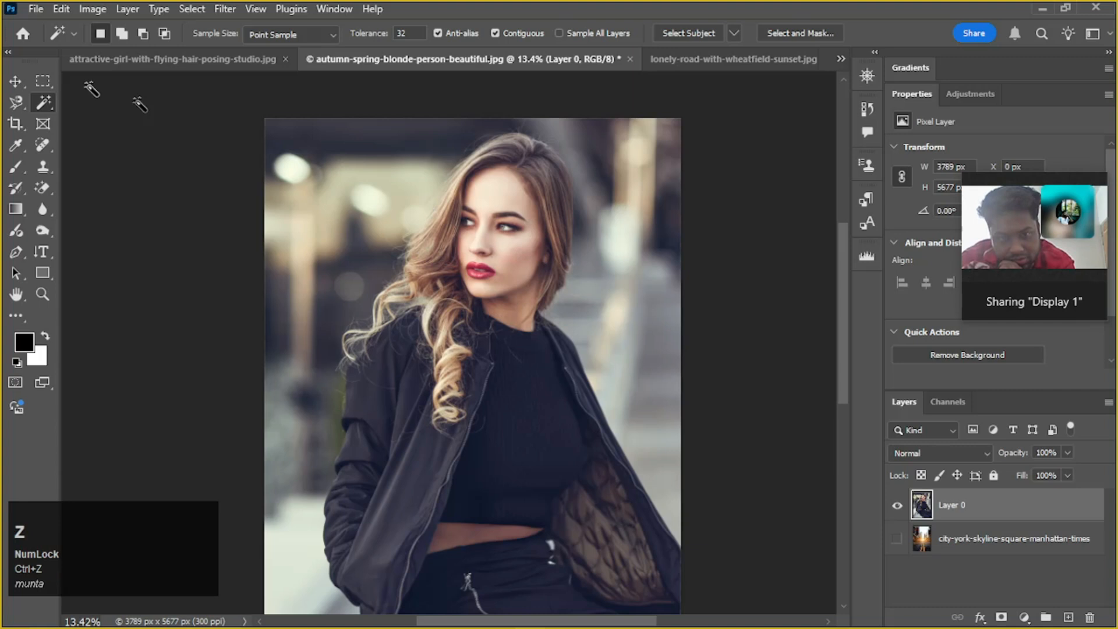
Try a Quick Selection stroke over the jacket's shoulder beside the blonde curls, and clear the selection
left_click(48, 98)
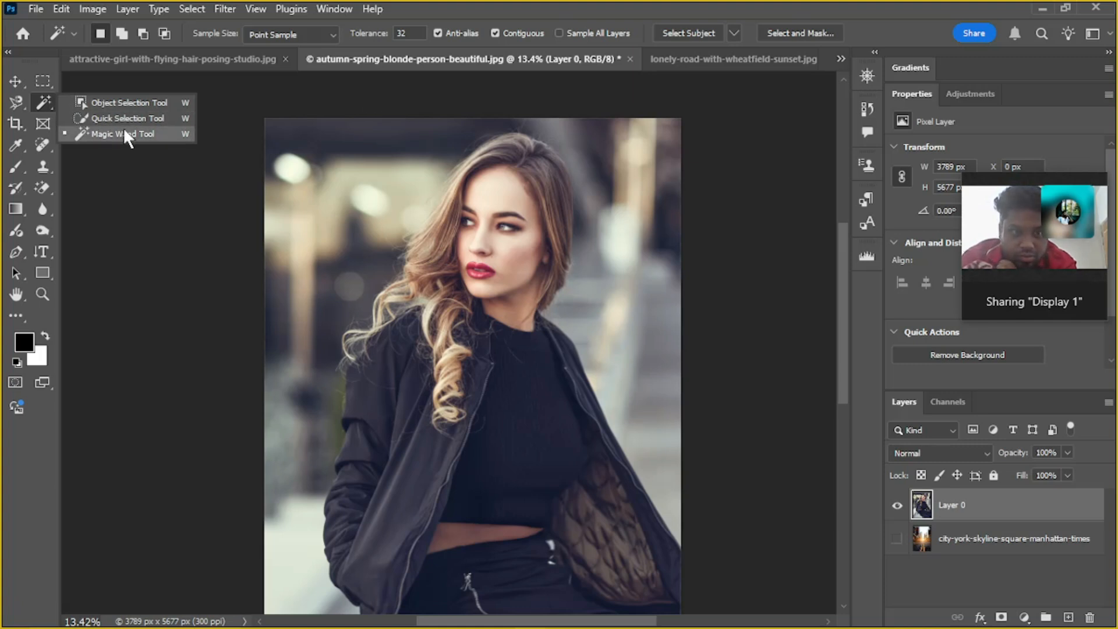
left_click(99, 117)
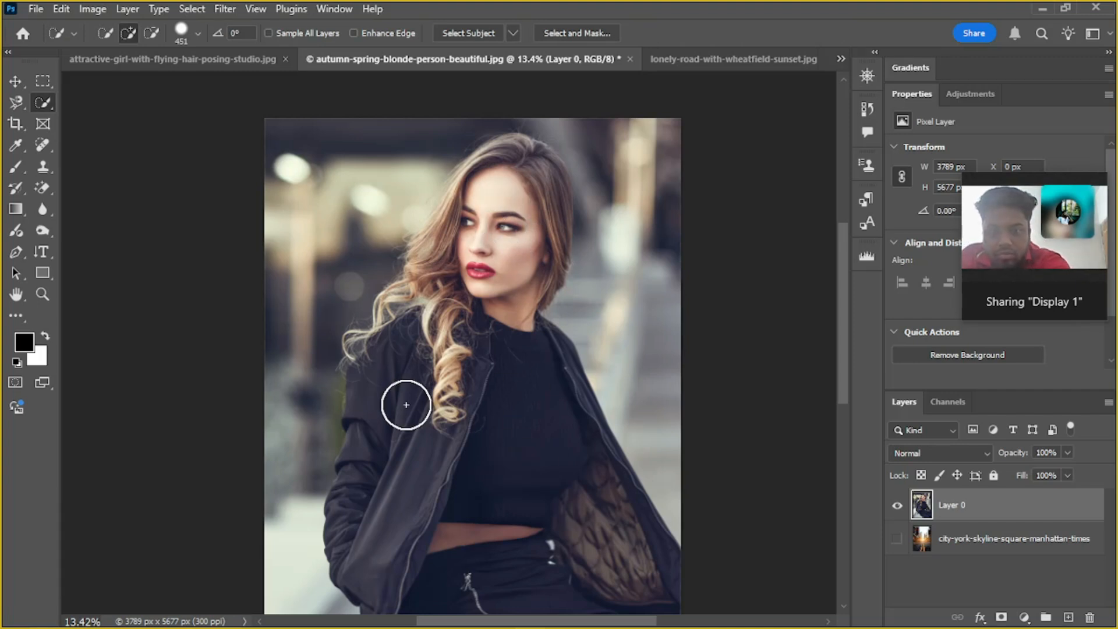
mouse_move(406, 403)
left_mouse_down()
mouse_move(384, 424)
mouse_move(384, 369)
left_mouse_up()
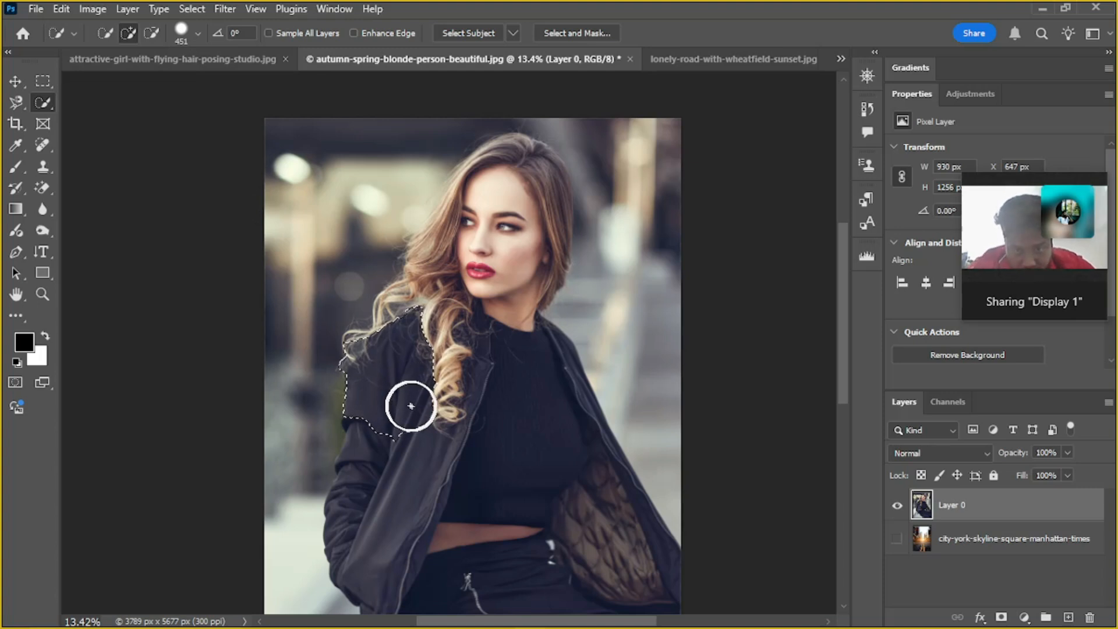
left_click(40, 102)
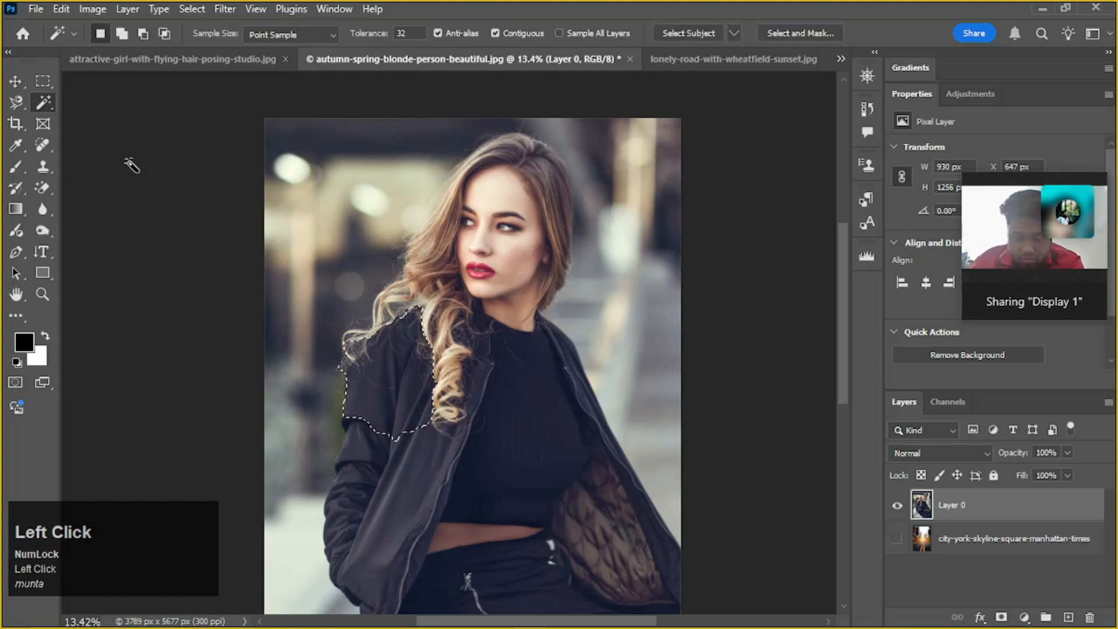
key("ctrl")
key("ctrl+d")
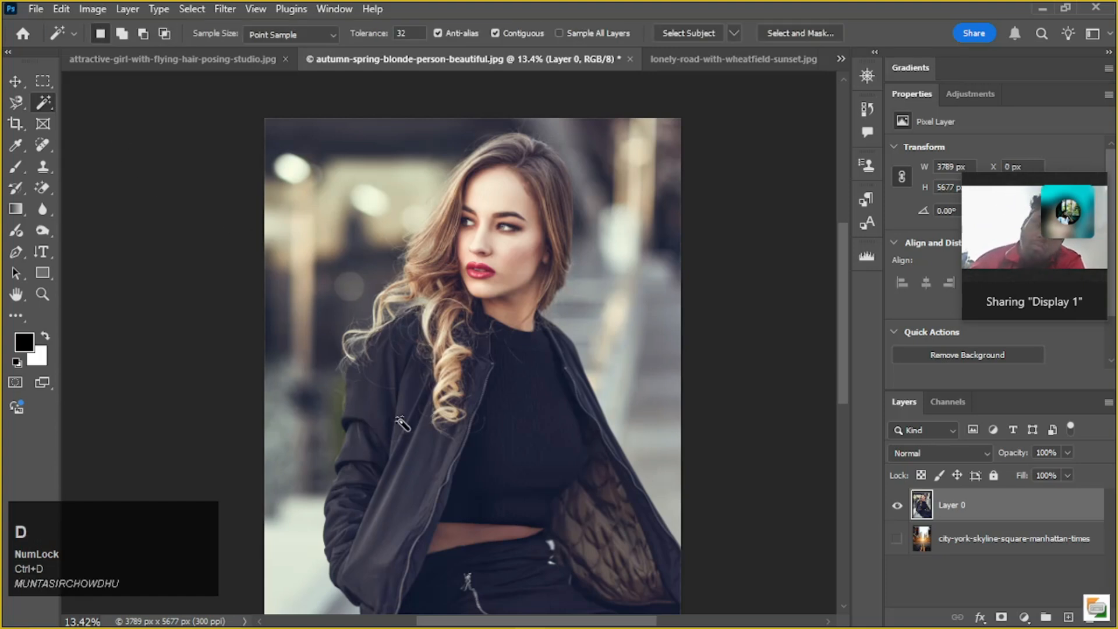
Try the Magic Wand on the same part of the dark jacket, clear the selection and switch to the Move tool
left_click(399, 417)
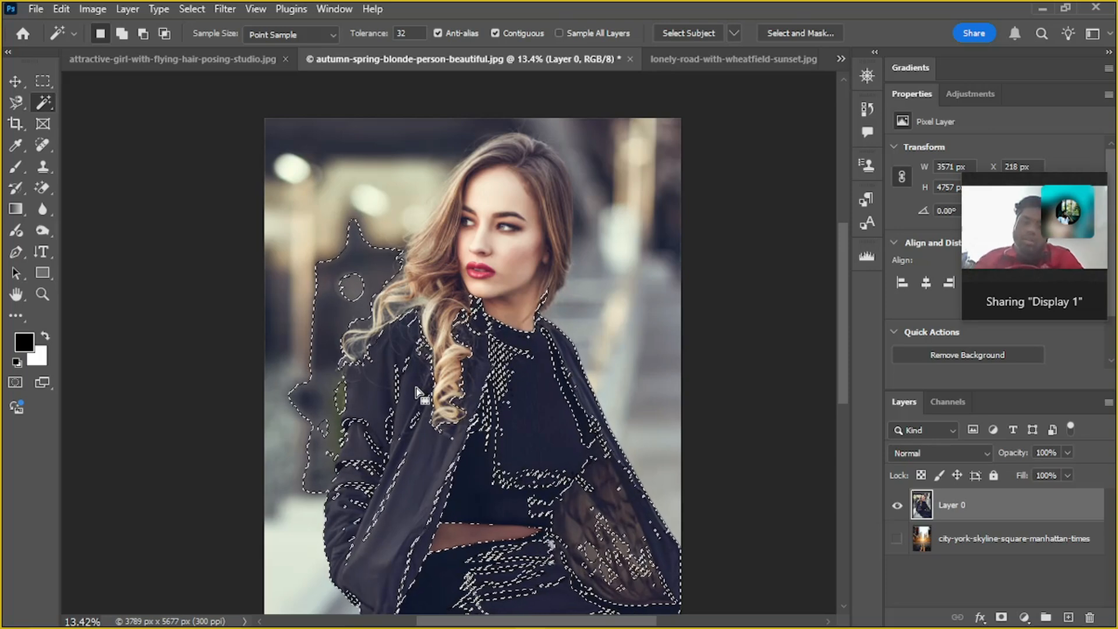
key("ctrl+d")
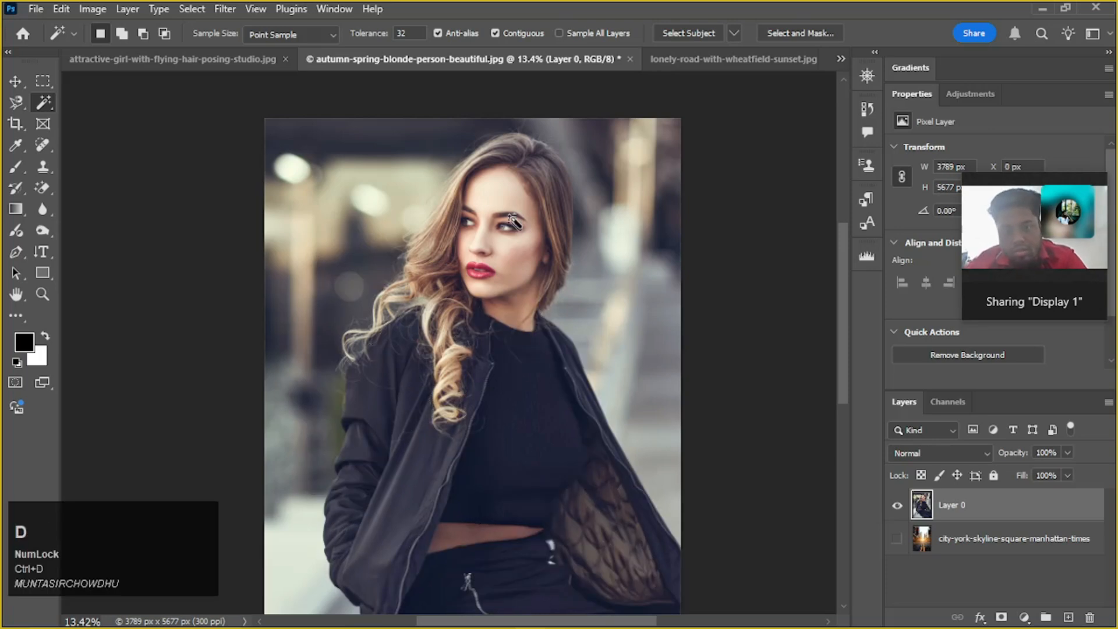
scroll(500, 228, "up", 5, "alt")
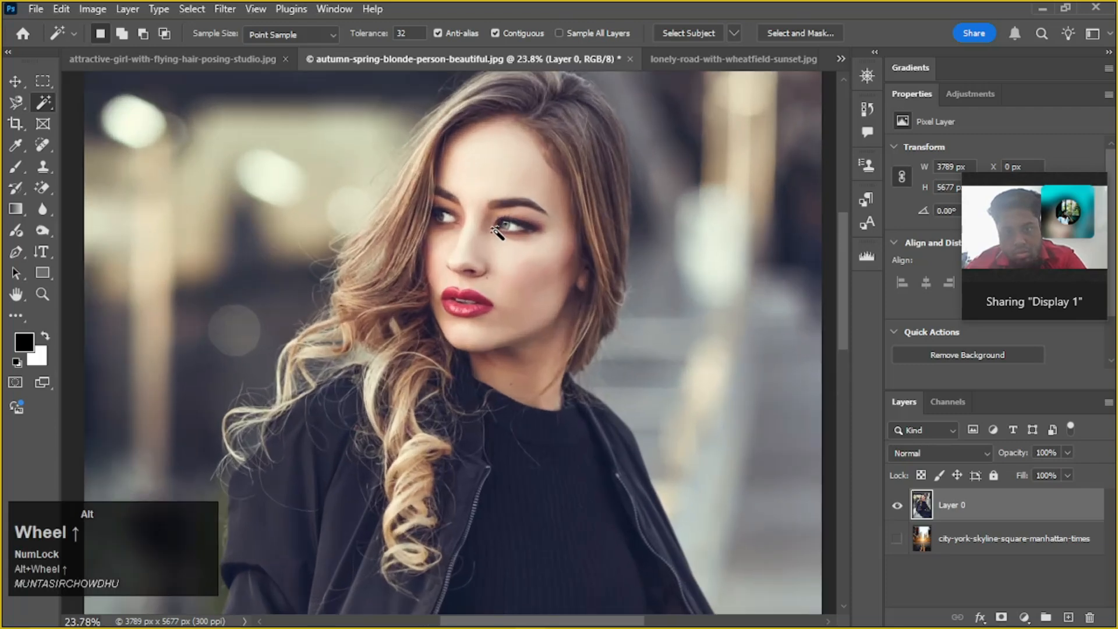
left_click(14, 83)
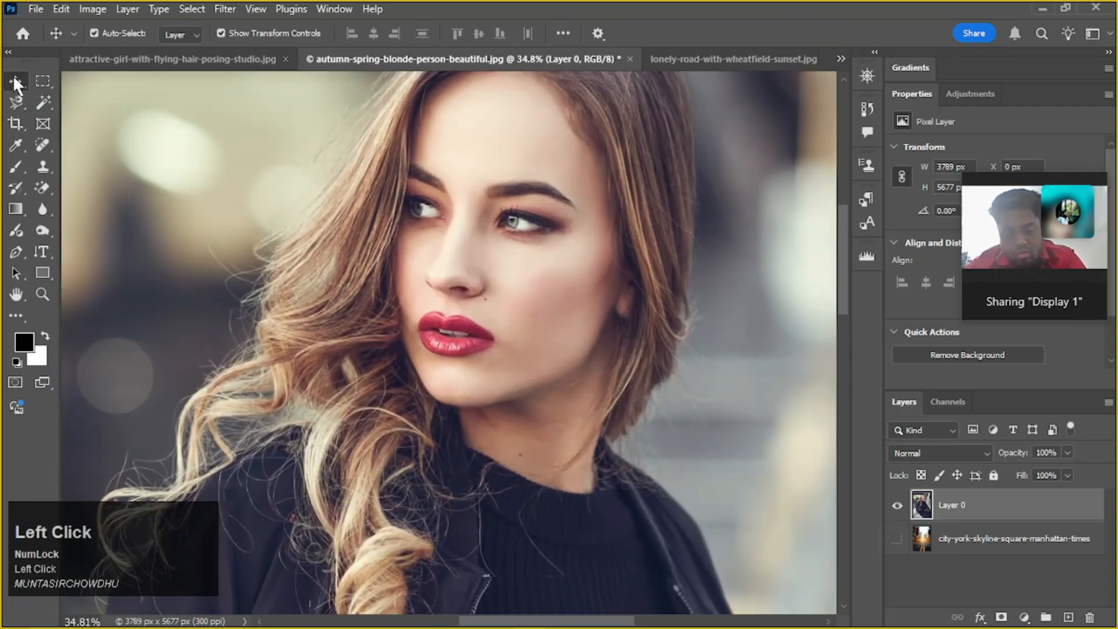
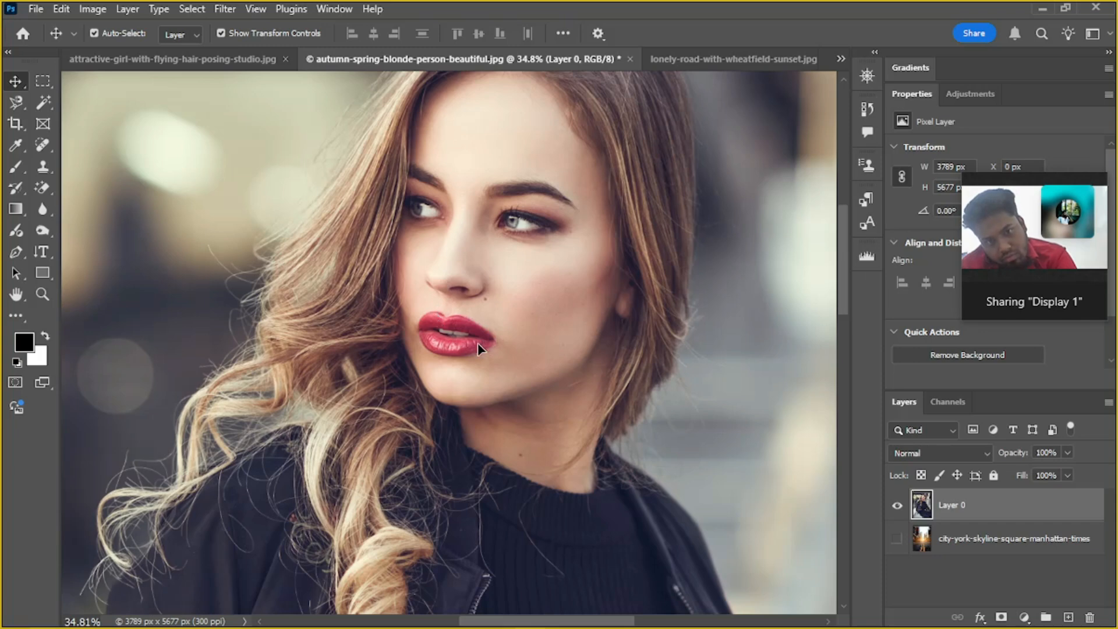
Try selecting the woman's forehead and then her cheek with the Magic Wand at a tolerance of 32
key("space")
left_click_drag(525, 220, 516, 249)
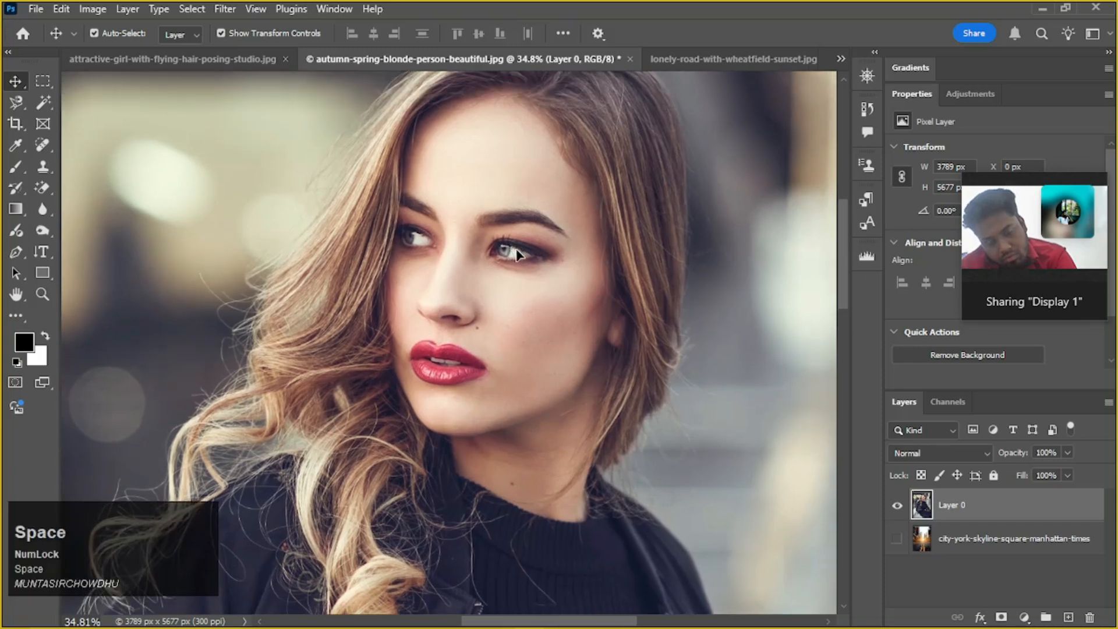
left_click(41, 103)
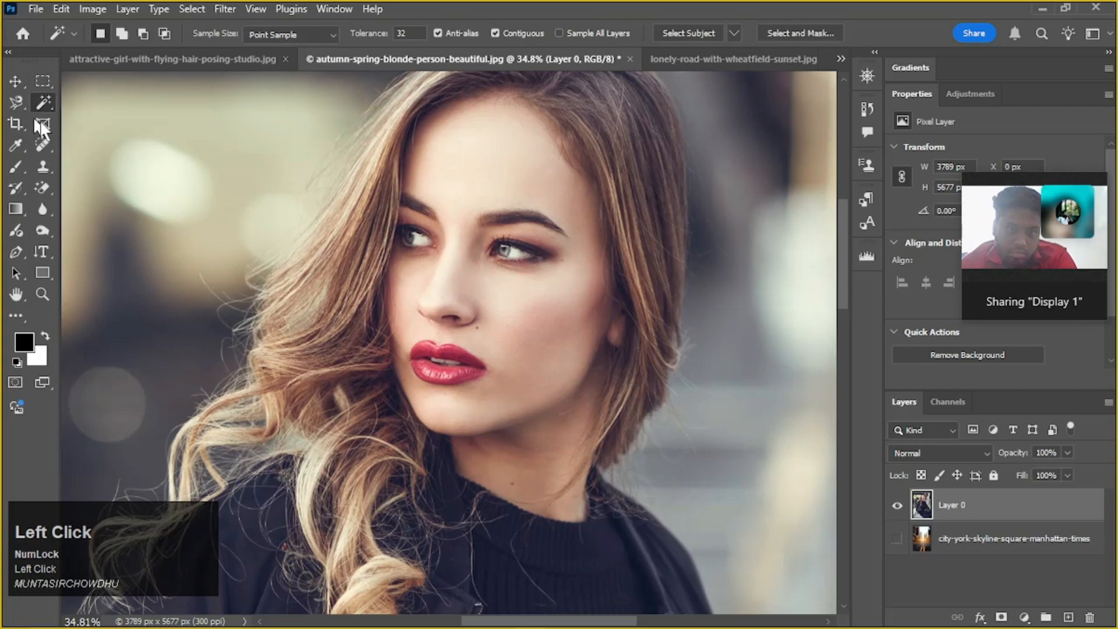
left_click(462, 179)
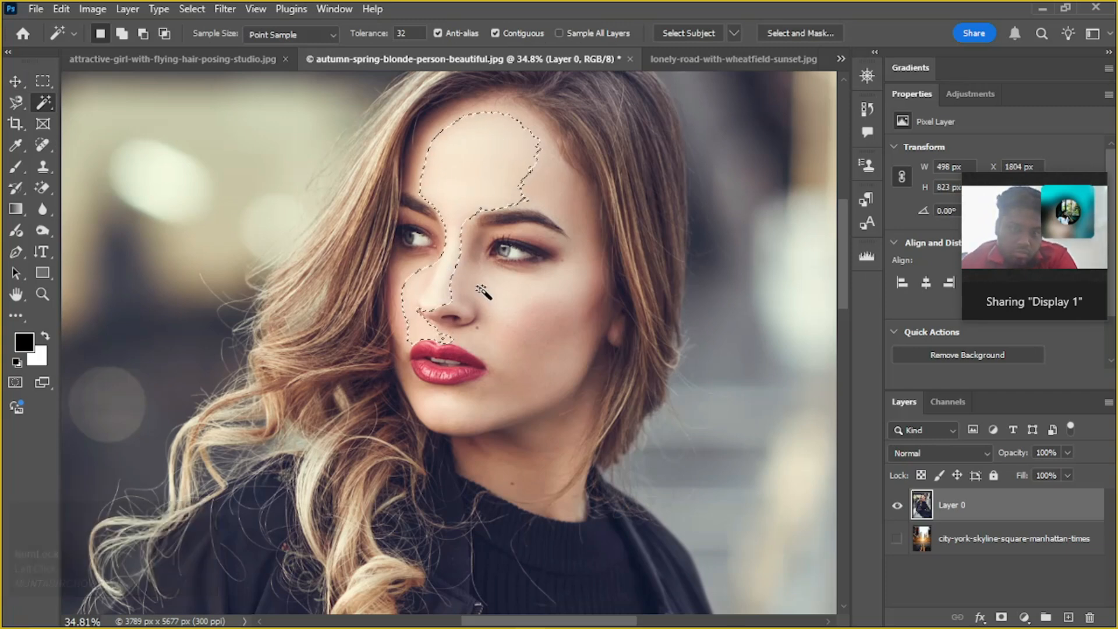
left_click(505, 300)
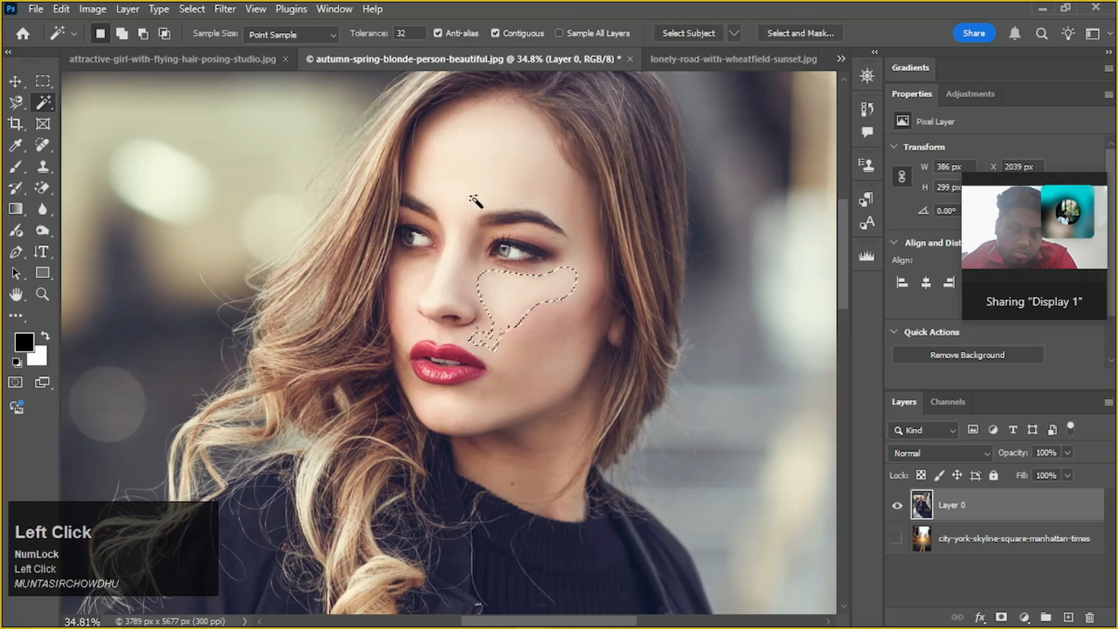
Try adding the forehead and lower-face skin to the Magic Wand selection in add mode, and clear the whole selection
left_click(122, 33)
left_click(487, 181)
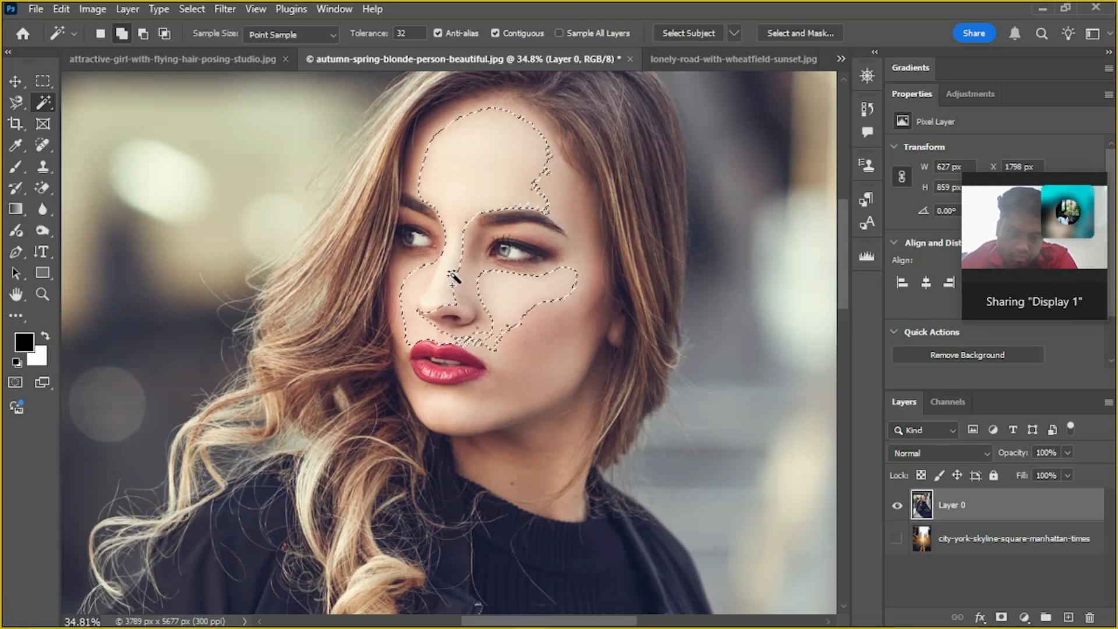
left_click(559, 357)
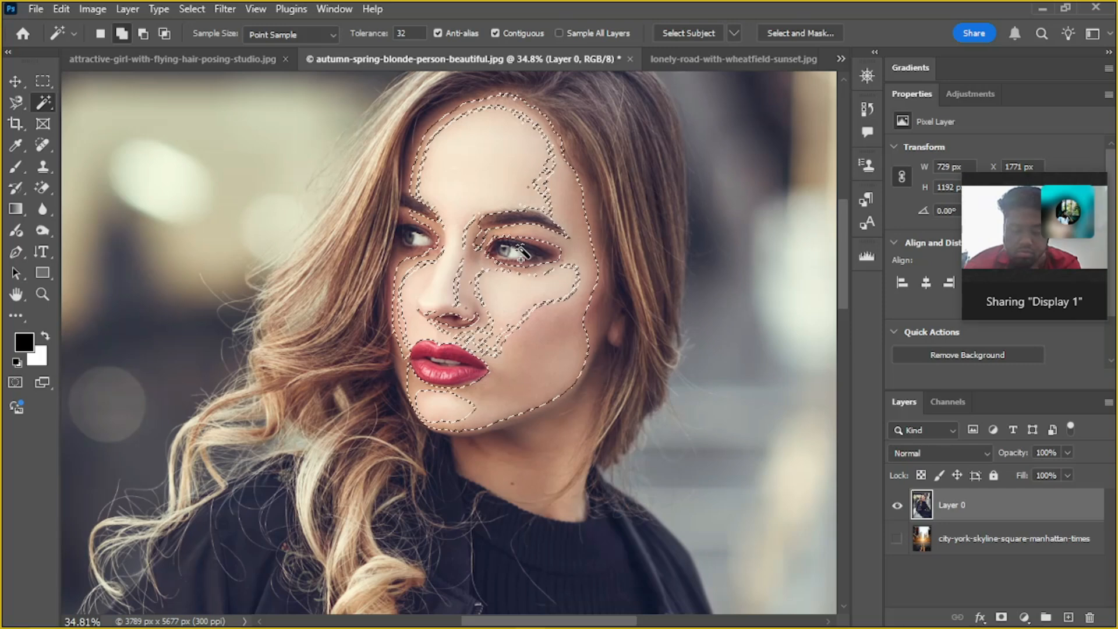
scroll(520, 251, "down", 2)
scroll(520, 251, "down", 1)
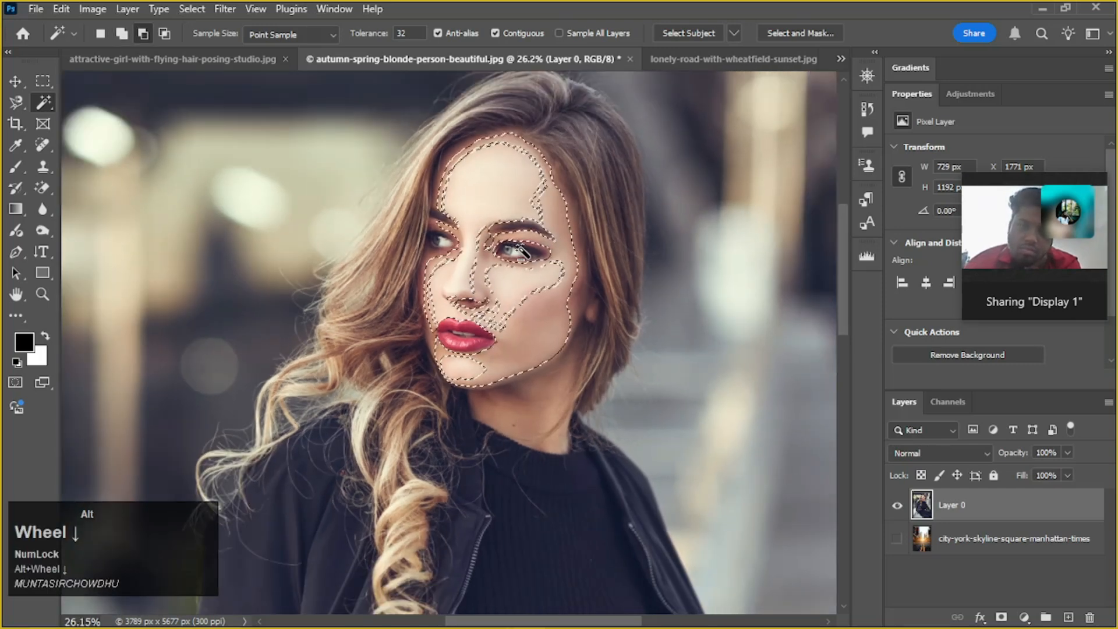
scroll(522, 252, "down", 1)
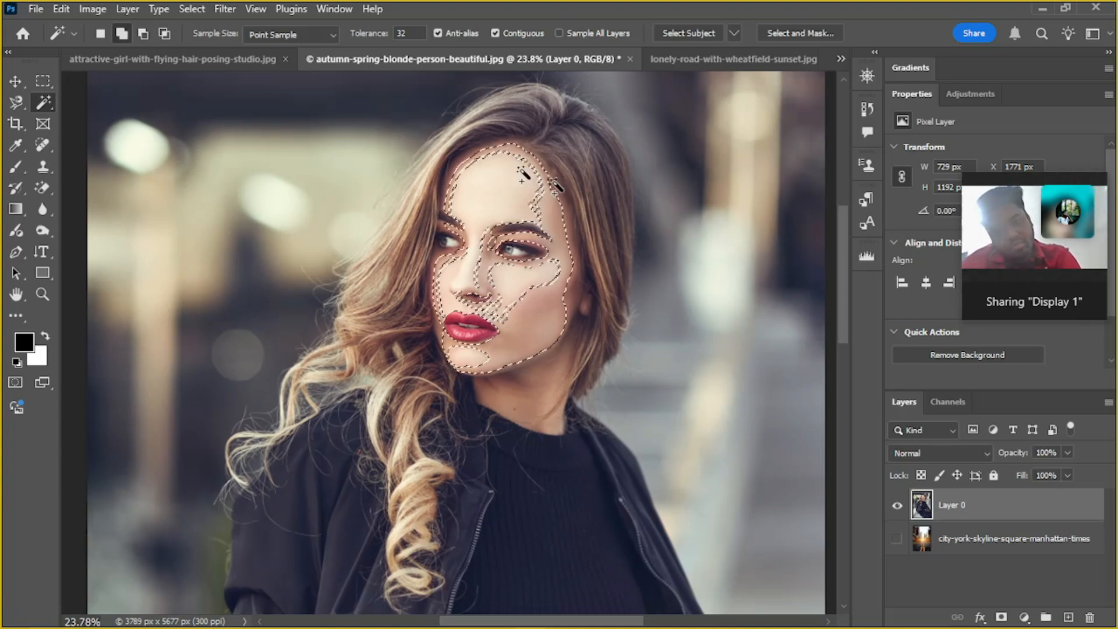
left_click(45, 99)
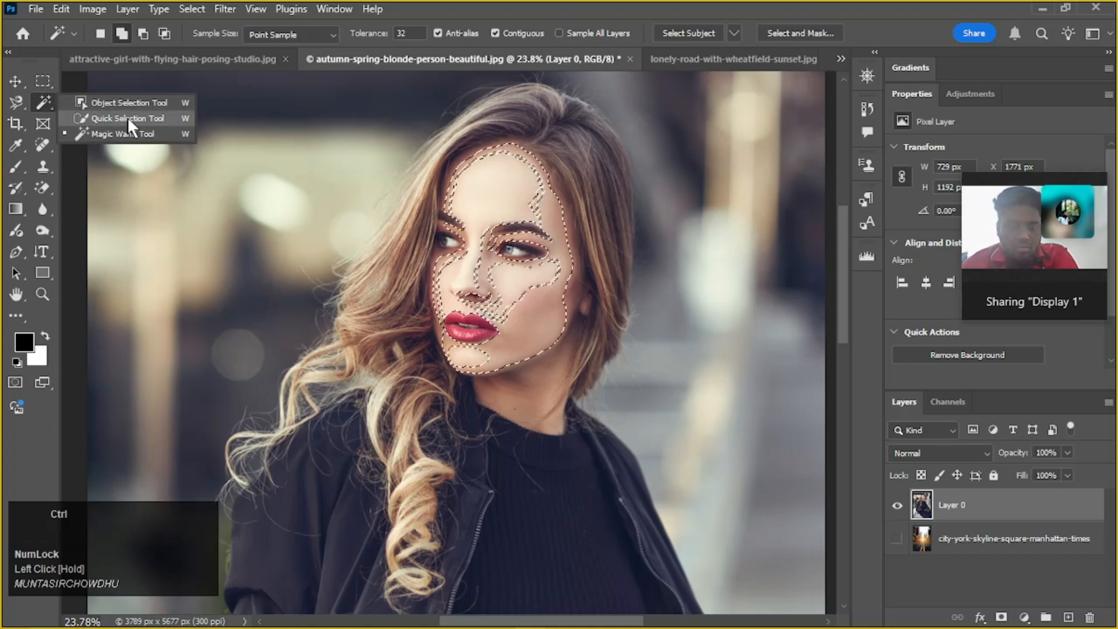
key("ctrl+d")
Select the woman's face, neck and hair down to the long curls on her shoulder with the Quick Selection tool
left_click(42, 105)
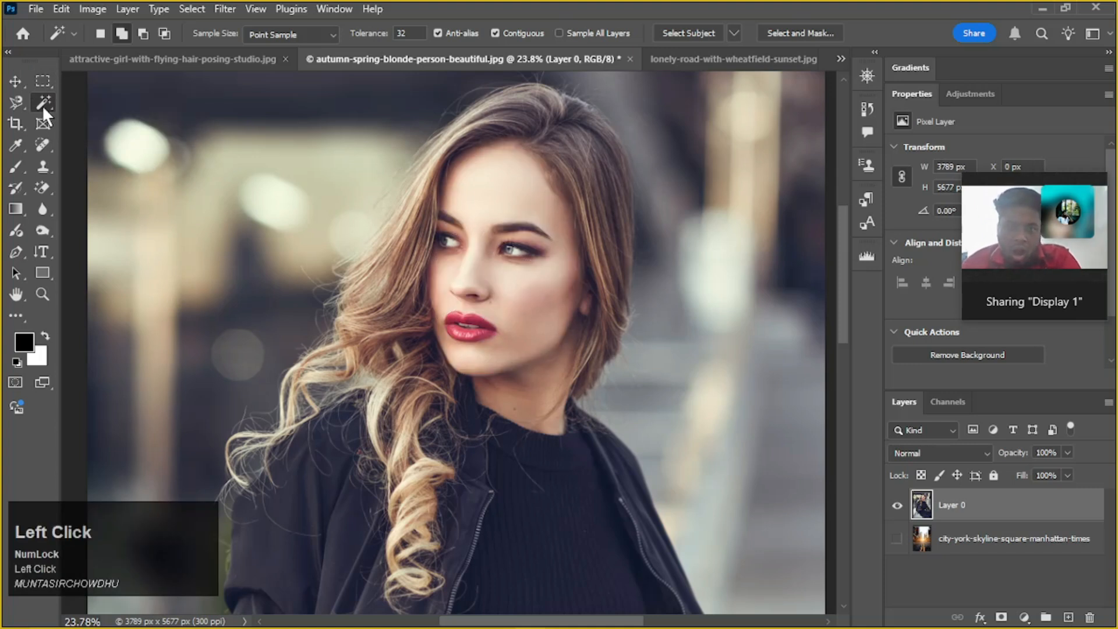
left_click(122, 114)
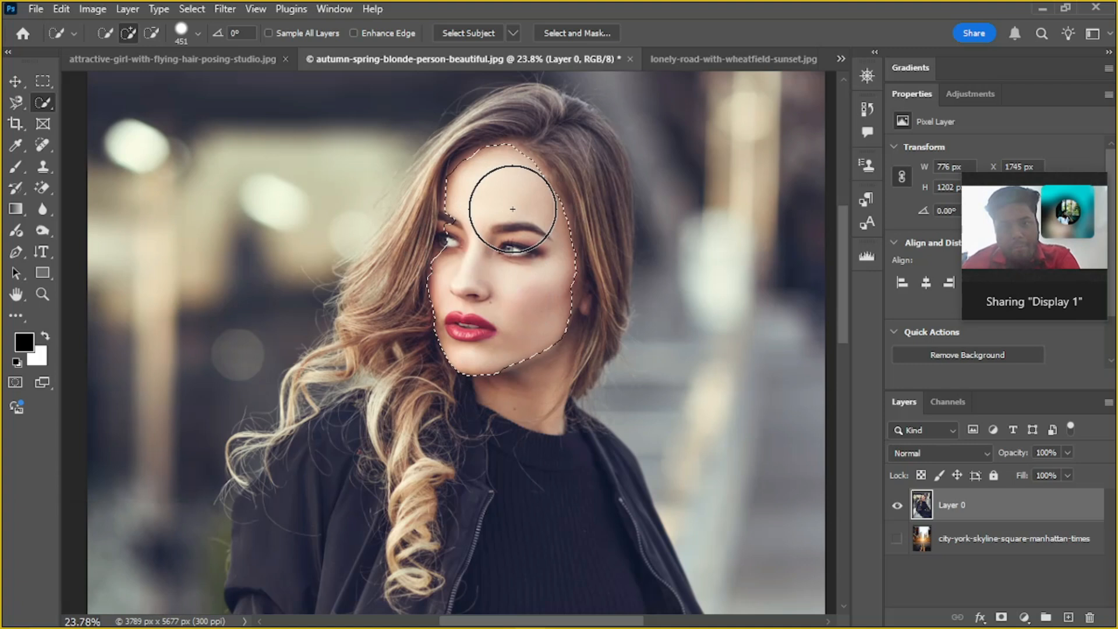
left_click_drag(522, 169, 533, 159)
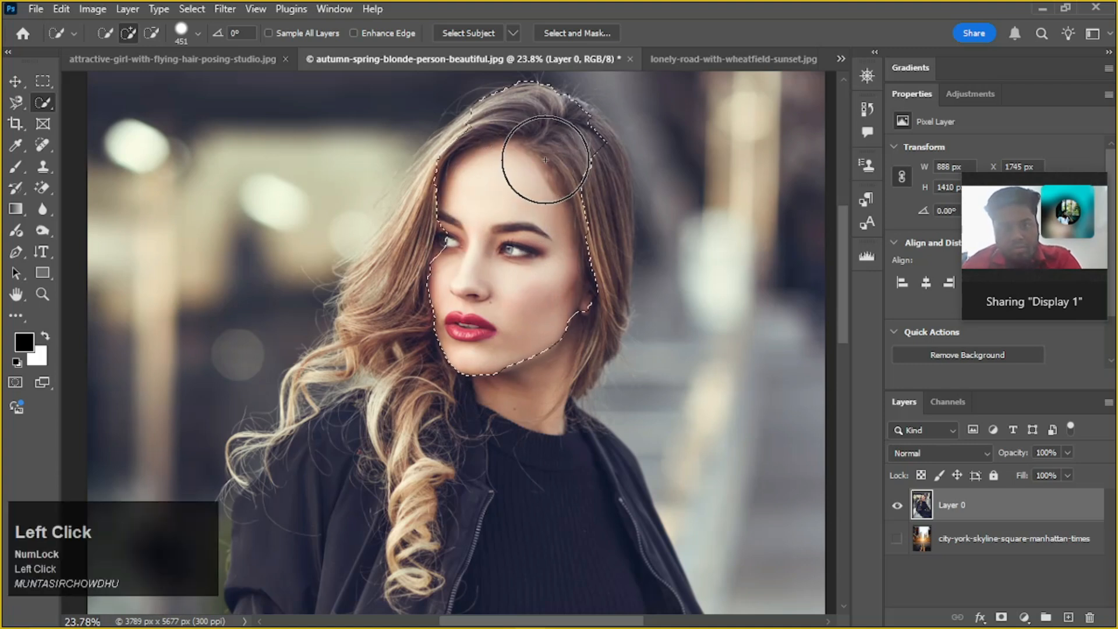
mouse_move(571, 194)
left_mouse_down()
mouse_move(582, 210)
mouse_move(577, 163)
mouse_move(586, 250)
left_mouse_up()
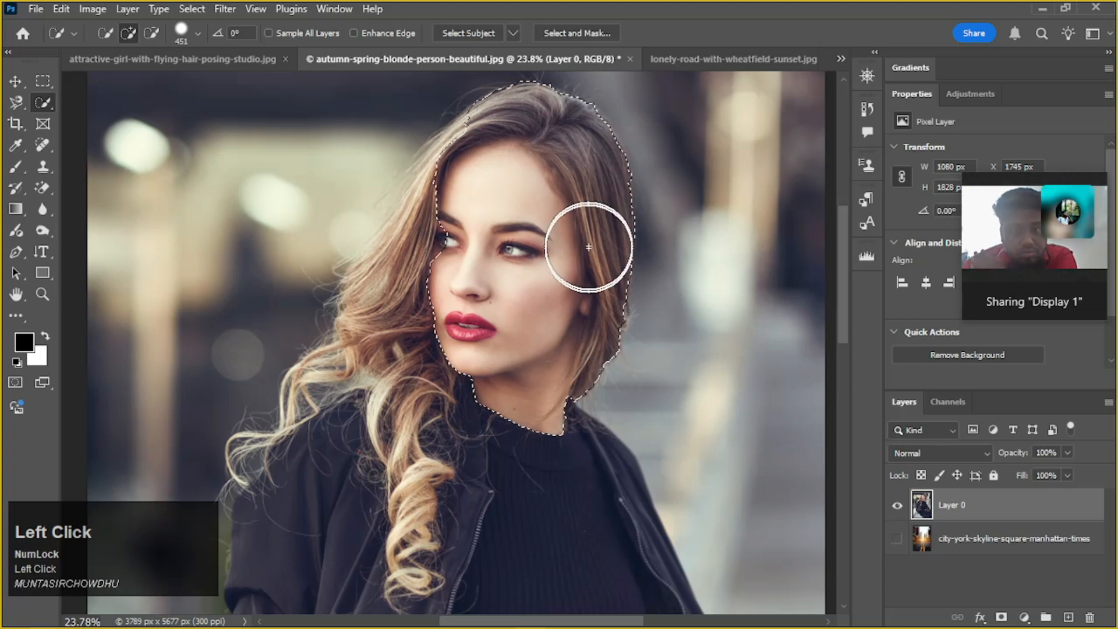
scroll(529, 292, "down", 1, "alt")
mouse_move(486, 264)
left_mouse_down()
mouse_move(454, 265)
mouse_move(404, 355)
mouse_move(407, 466)
mouse_move(418, 442)
left_mouse_up()
scroll(419, 443, "up", 5, "alt")
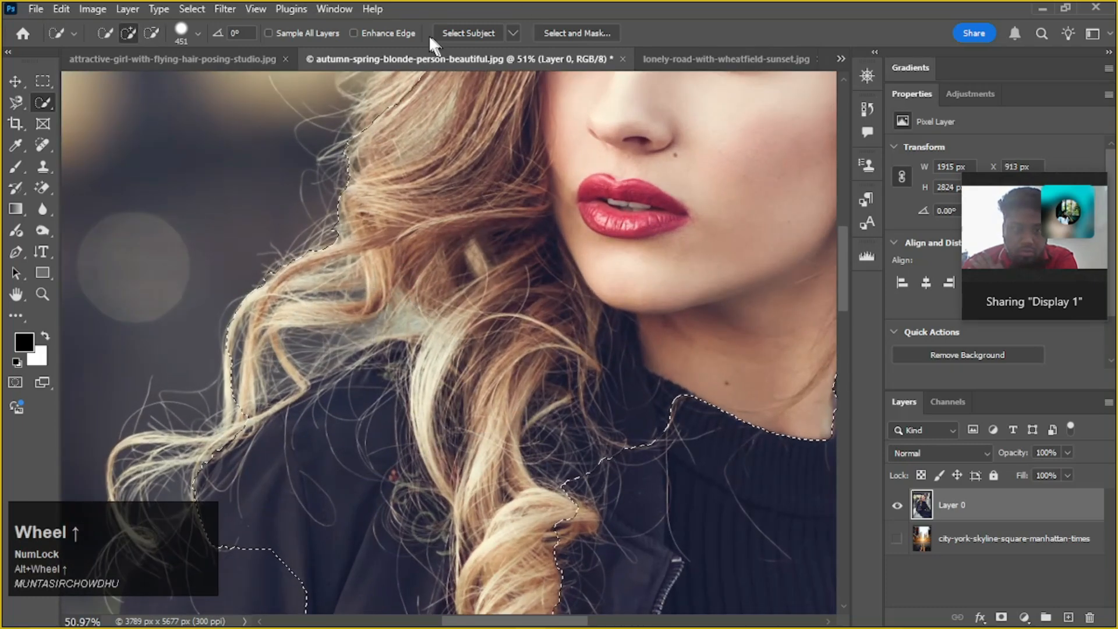
Extend the quick selection over the woman's jacket, torso and legs down to the lower edge of the photo
scroll(491, 261, "down", 2, "alt")
scroll(496, 339, "down", 10, "alt")
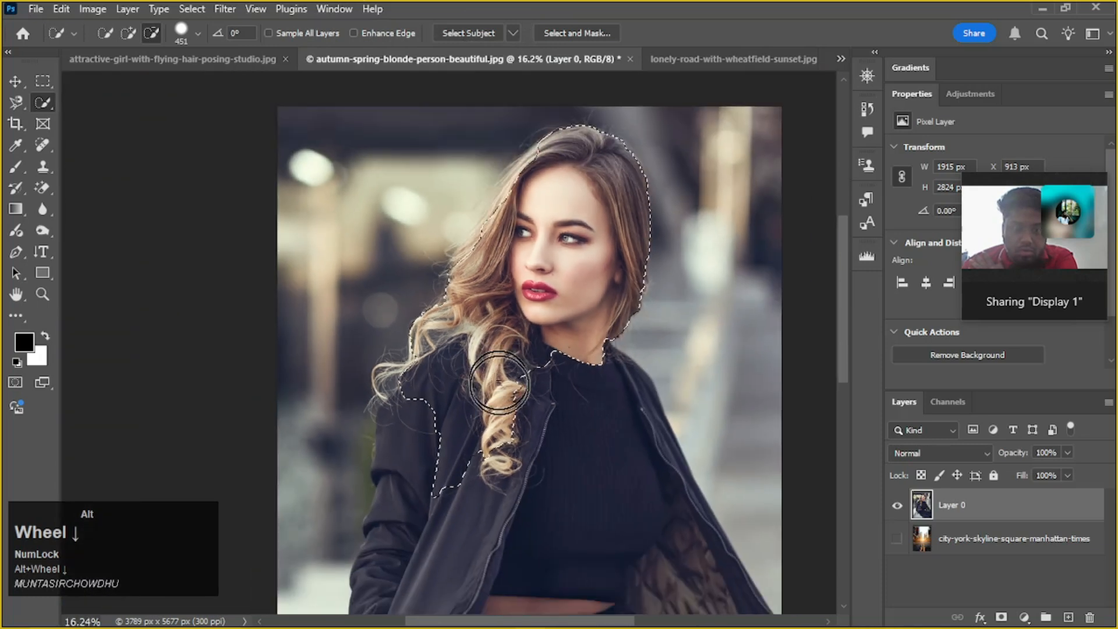
left_click(500, 382)
key("space")
mouse_move(520, 445)
left_mouse_down()
mouse_move(472, 305)
mouse_move(536, 429)
mouse_move(559, 530)
mouse_move(536, 280)
left_mouse_up()
scroll(489, 379, "down", 2, "alt")
key("space")
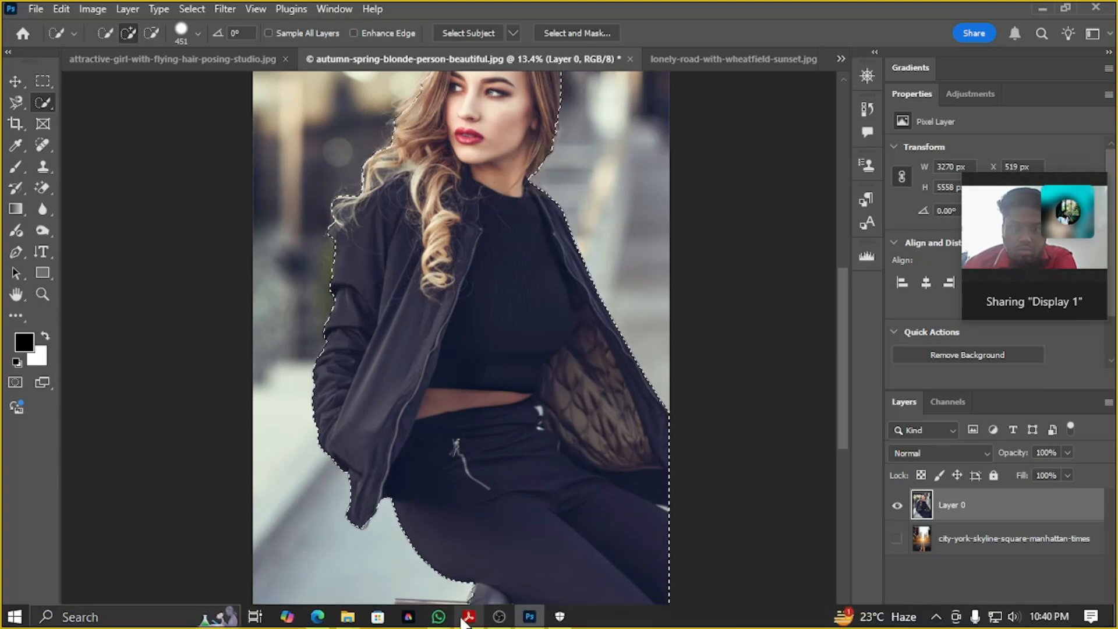
scroll(517, 544, "down", 3)
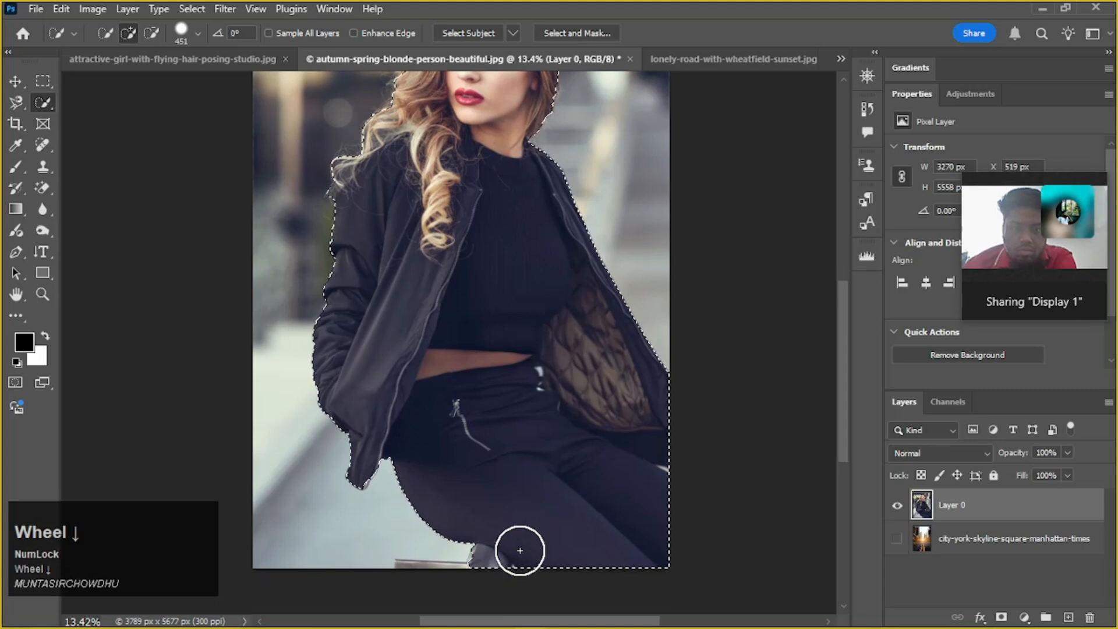
Add the narrow strip of bench beside the boot at the photo's lower edge to the selection
scroll(463, 533, "up", 3, "alt")
scroll(461, 542, "down", 2)
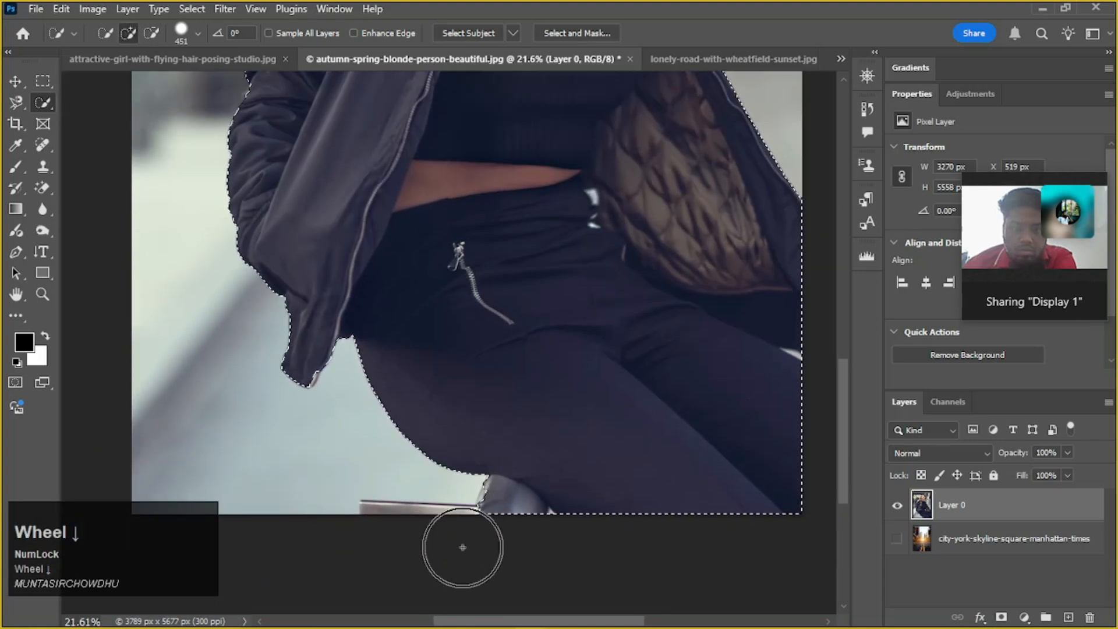
scroll(454, 560, "up", 1, "alt")
scroll(452, 560, "up", 1, "alt")
scroll(452, 560, "down", 1)
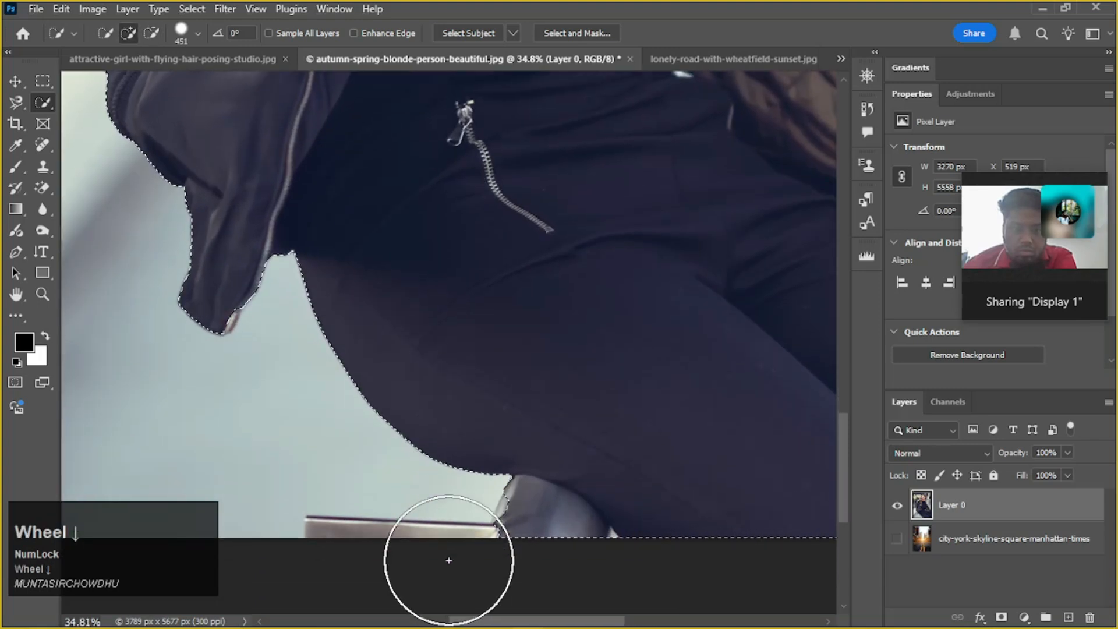
left_click(424, 588)
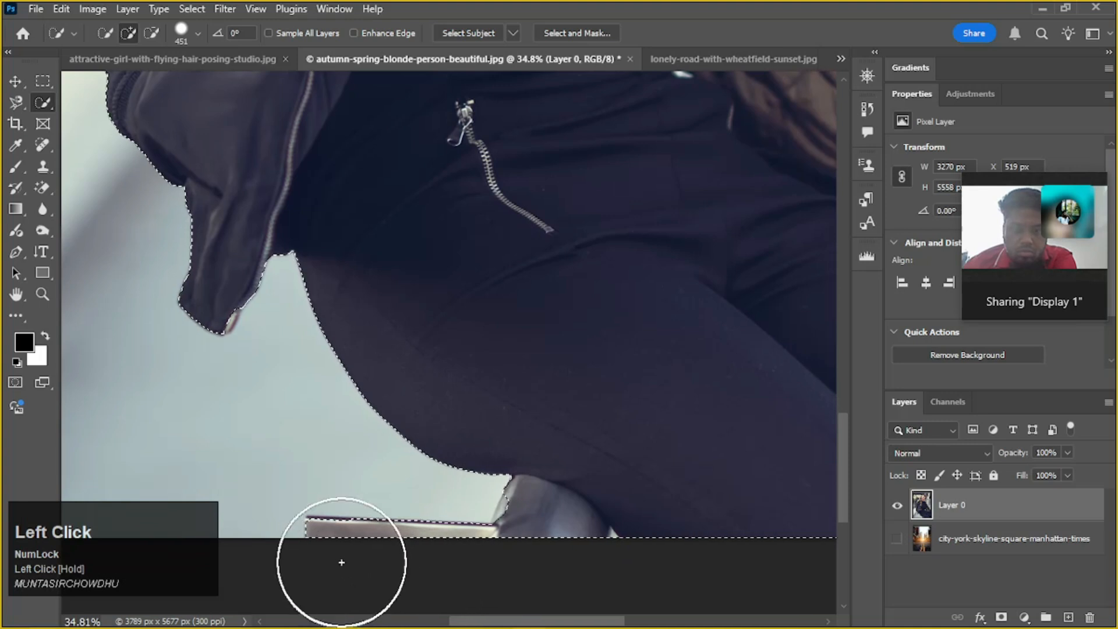
scroll(442, 527, "down", 3, "alt")
scroll(443, 527, "down", 1, "alt")
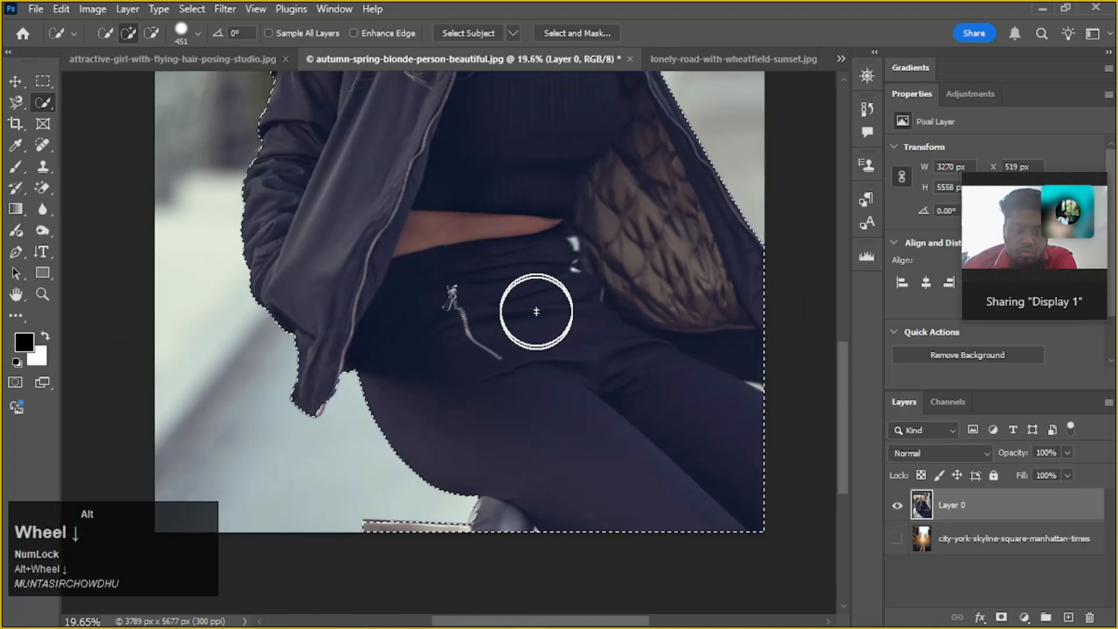
Reduce the selection brush to 125 px and subtract the background gap between the loose curls and the jacket shoulder
scroll(516, 295, "up", 5)
scroll(413, 236, "up", 2)
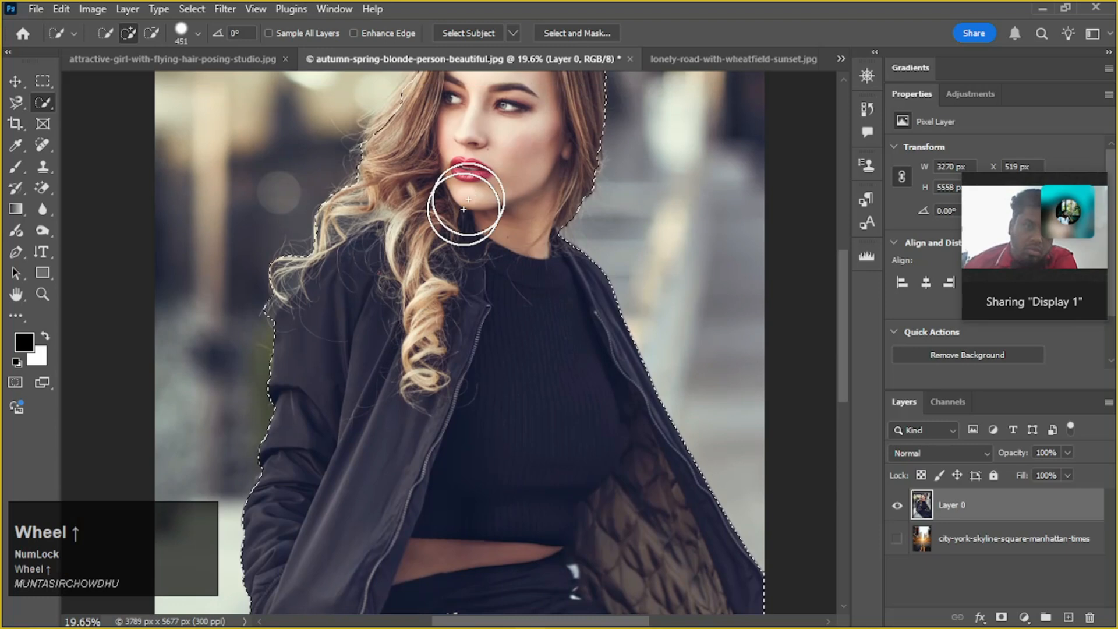
scroll(352, 236, "up", 6, "alt")
key("space")
left_click_drag(496, 214, 496, 326)
key("alt")
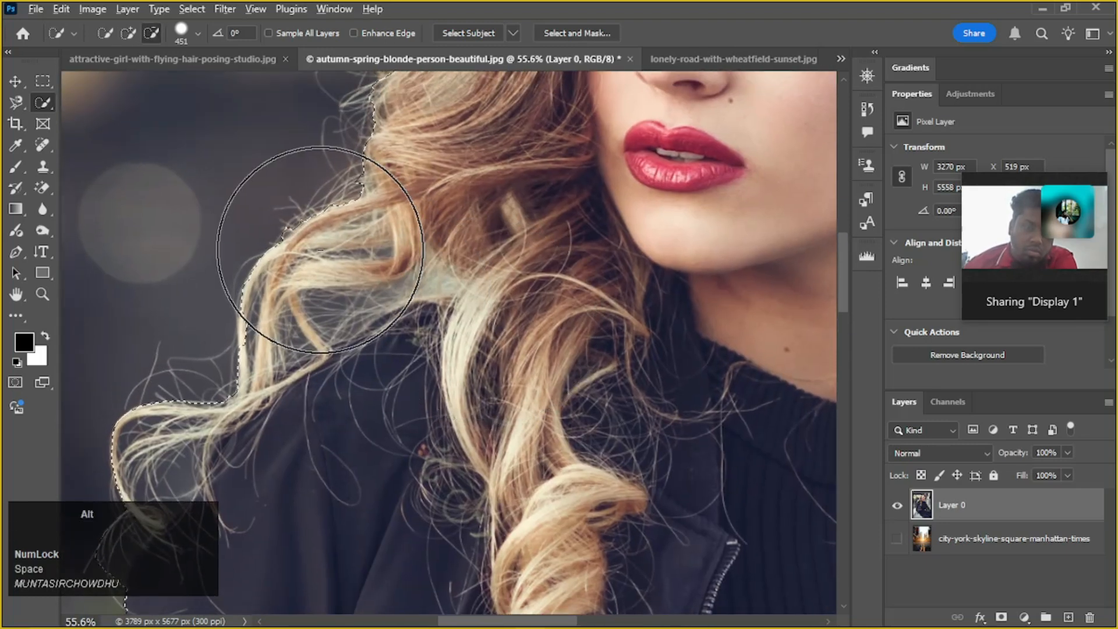
key("bracketleft")
key("bracketleft")
key("bracketleft")
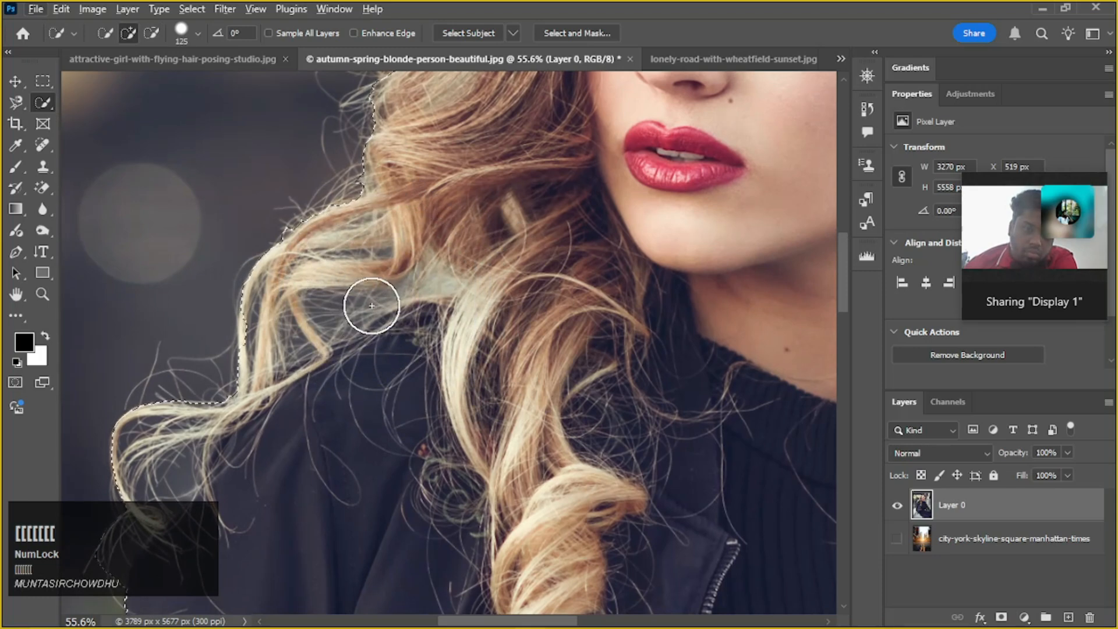
mouse_move(419, 280)
left_mouse_down()
mouse_move(319, 295)
mouse_move(279, 343)
left_mouse_up()
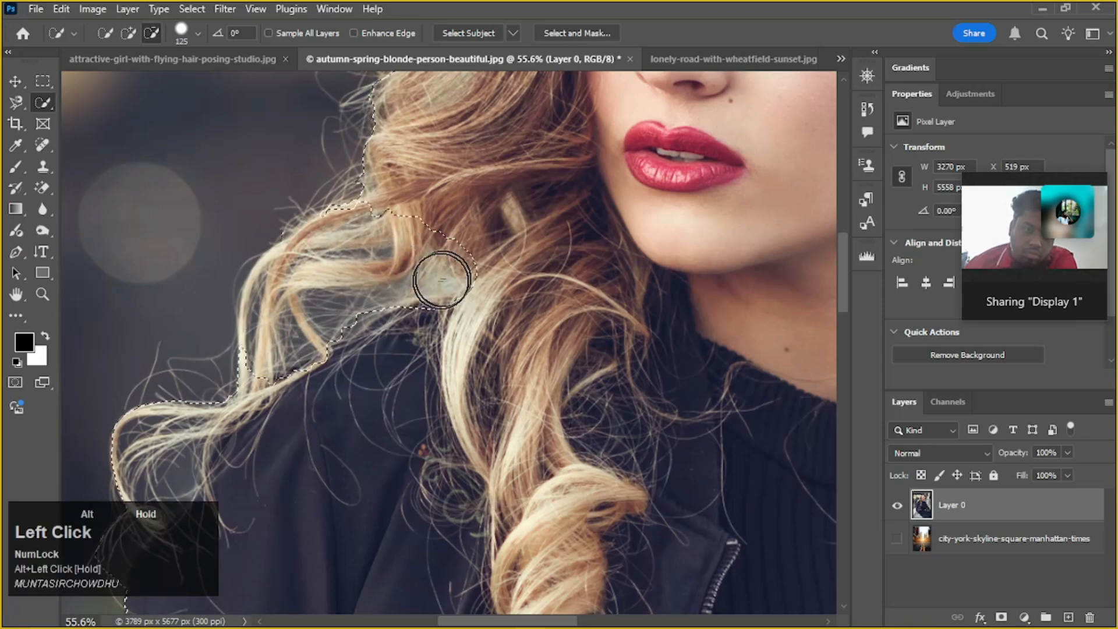
Enable Enhance Edge and add the hair strands around the gap above the shoulder back to the selection
left_click(354, 33)
mouse_move(379, 105)
left_mouse_down()
mouse_move(434, 209)
mouse_move(396, 253)
mouse_move(504, 249)
left_mouse_up()
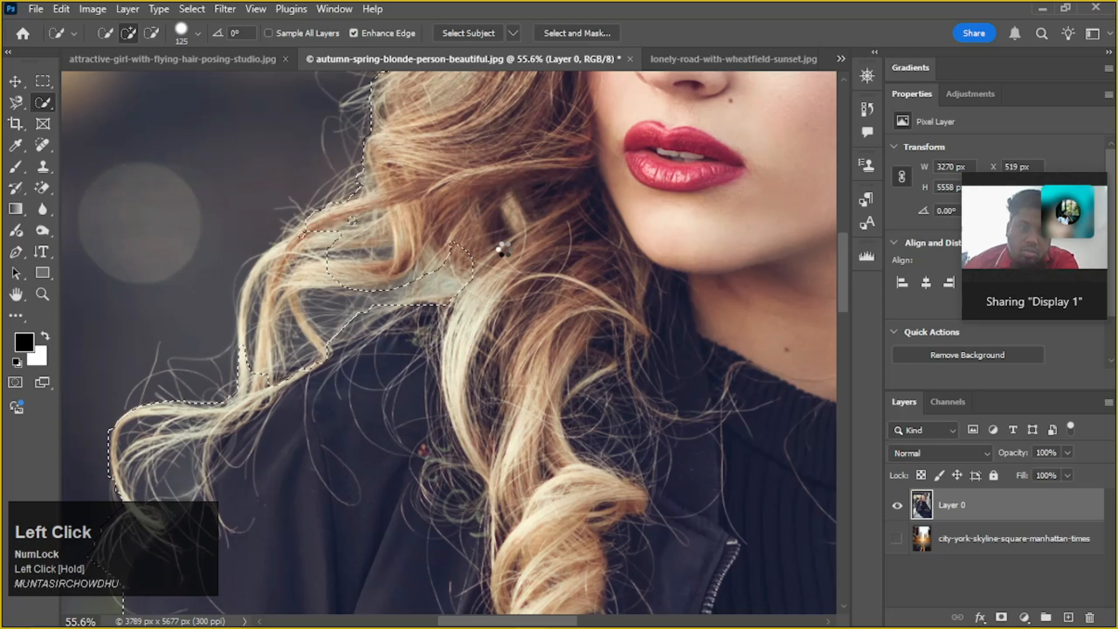
mouse_move(372, 252)
left_mouse_down()
mouse_move(292, 296)
mouse_move(270, 295)
mouse_move(272, 344)
left_mouse_up()
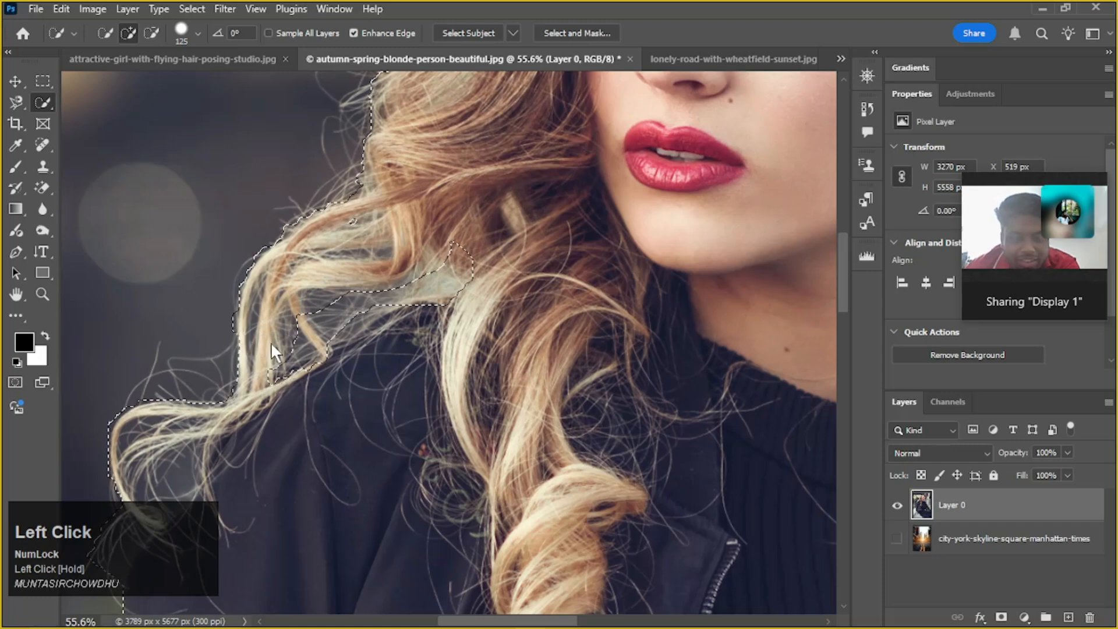
Extend the selection over the outer hair edge beside the woman's forehead and eye
scroll(362, 345, "down", 3)
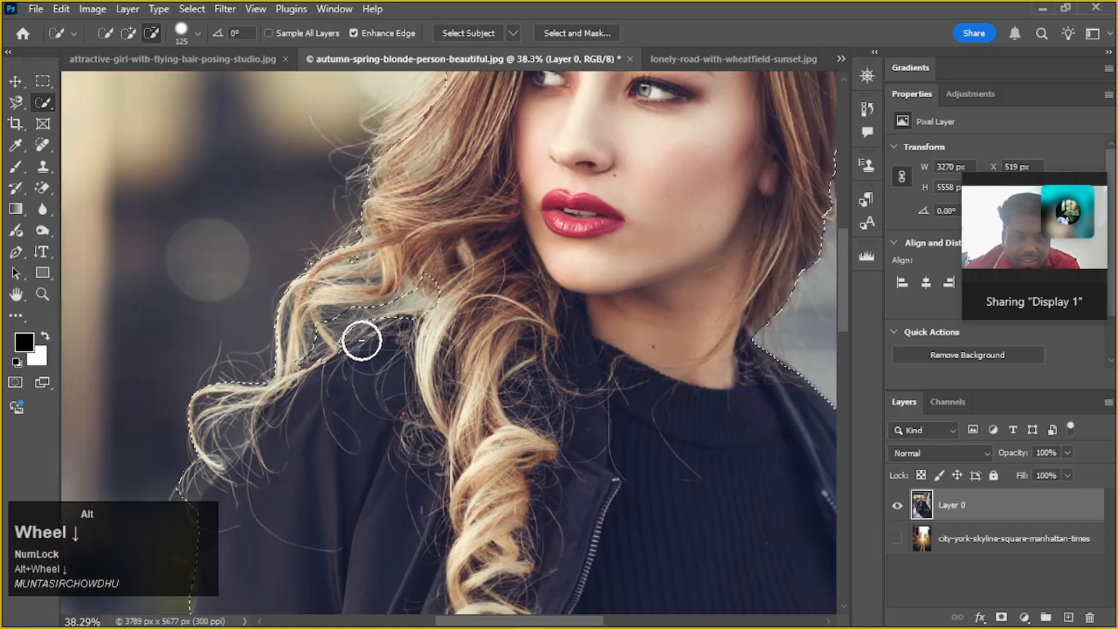
scroll(444, 299, "up", 1)
scroll(437, 282, "up", 2)
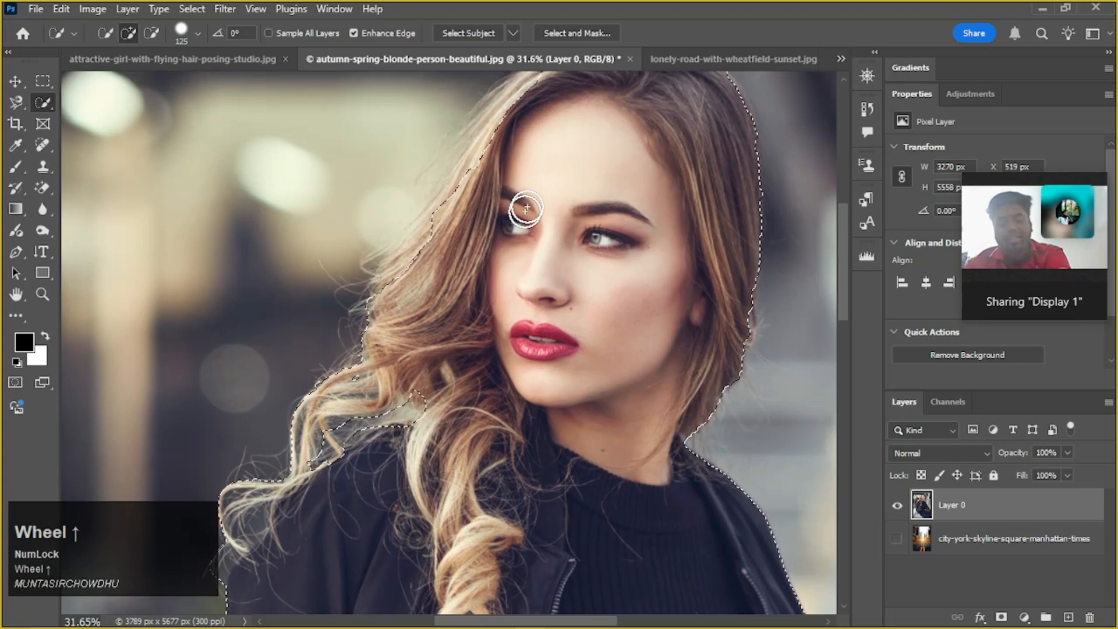
mouse_move(522, 106)
left_mouse_down()
mouse_move(494, 117)
mouse_move(484, 165)
left_mouse_up()
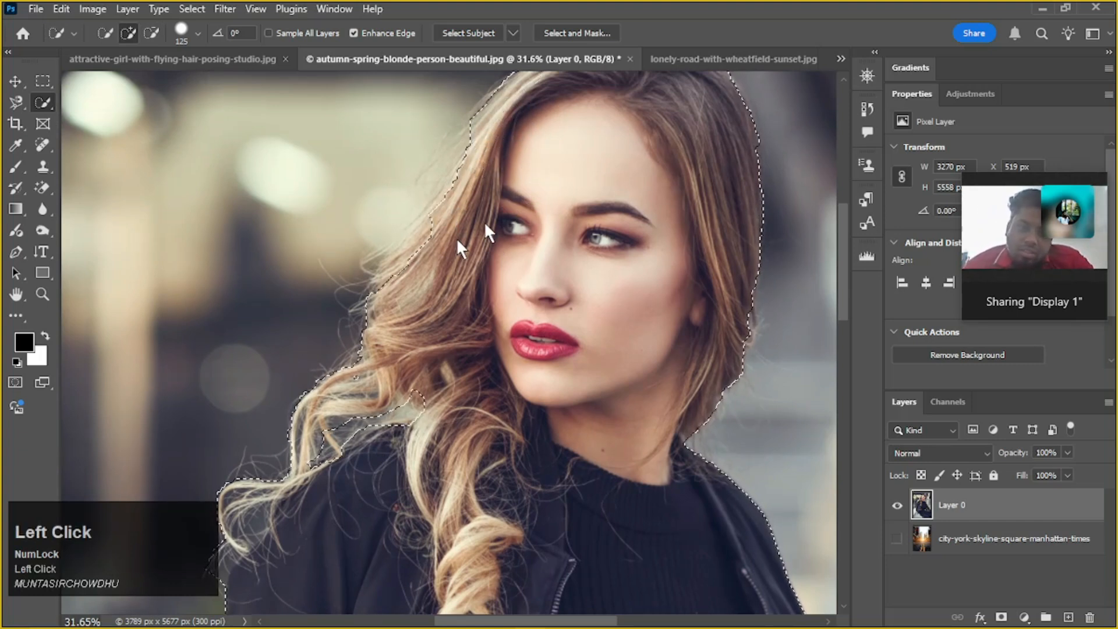
Set the selection brush hardness to 32% and add the outer hair beside the cheek to the selection
left_click(181, 33)
left_click_drag(164, 113, 164, 112)
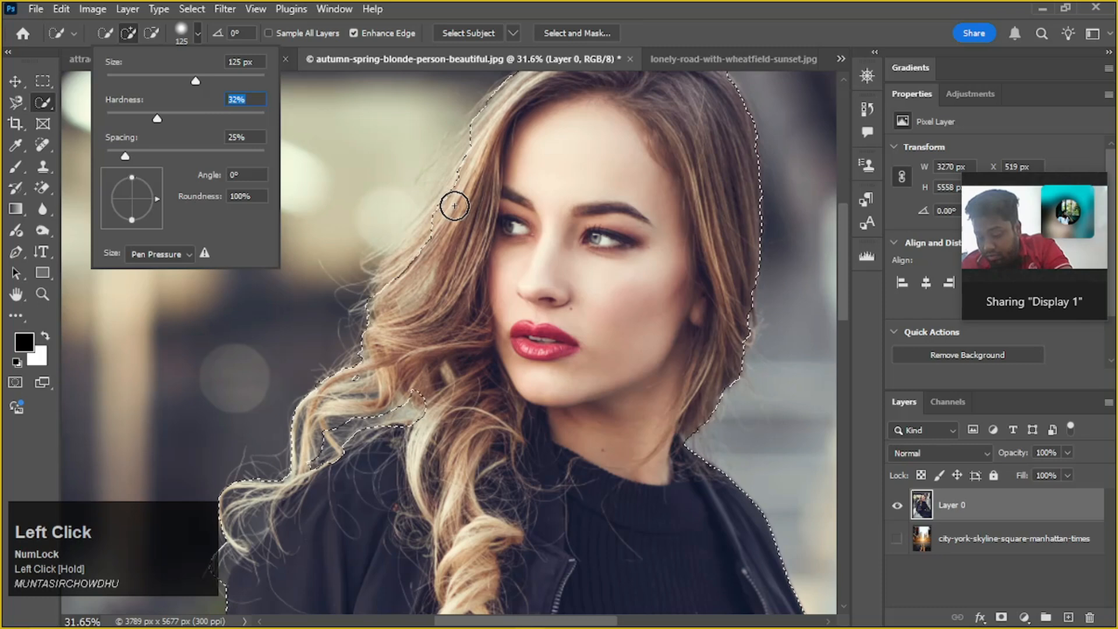
left_click(422, 248)
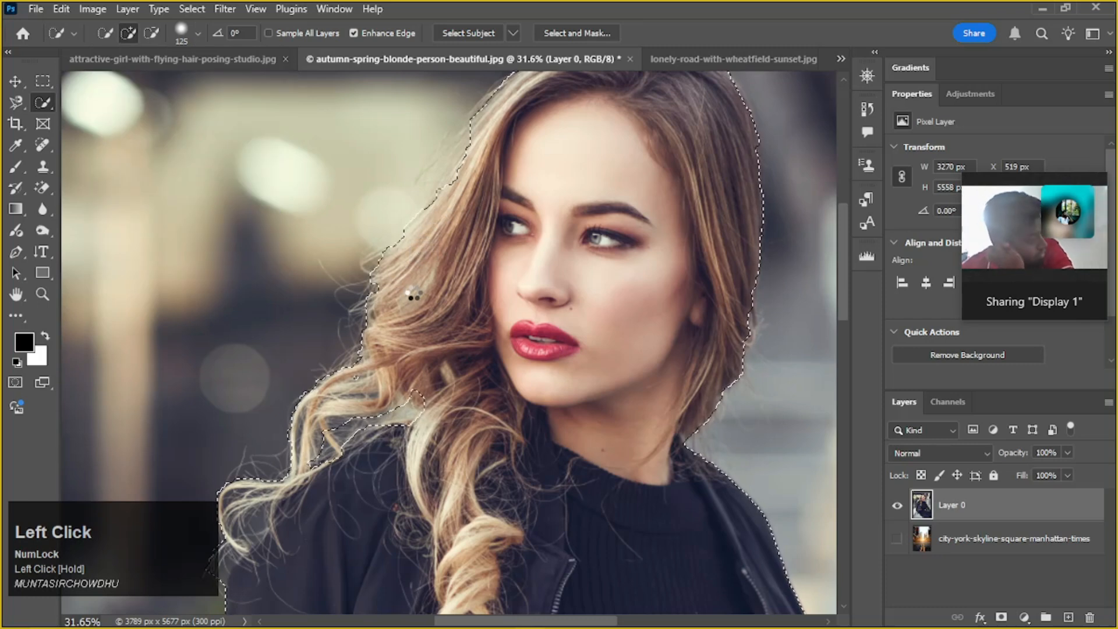
scroll(417, 282, "down", 3)
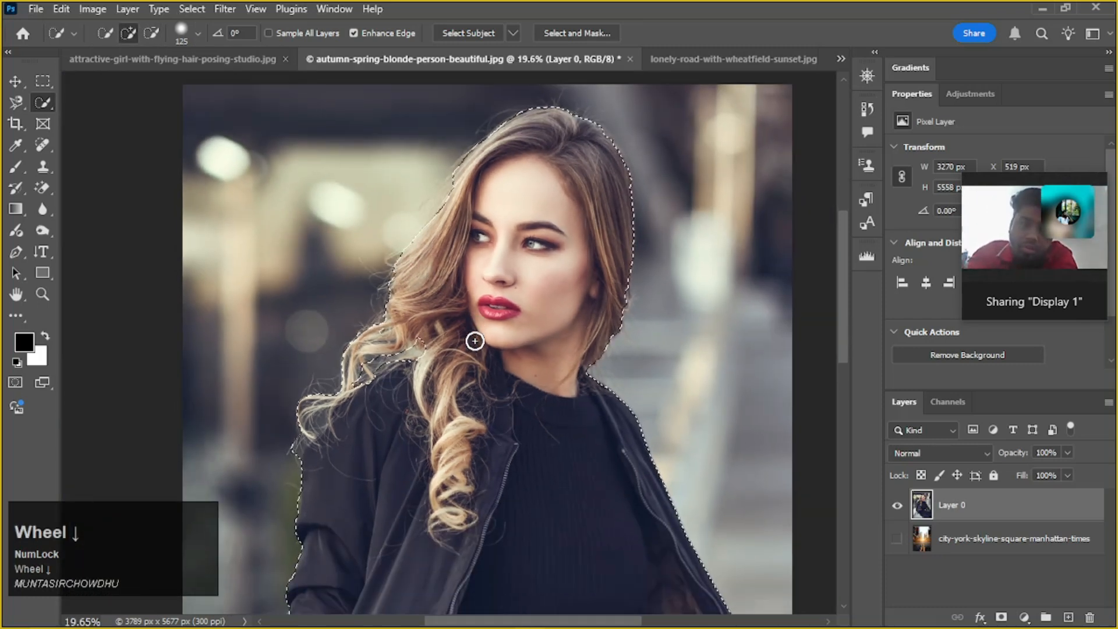
scroll(474, 340, "down", 1)
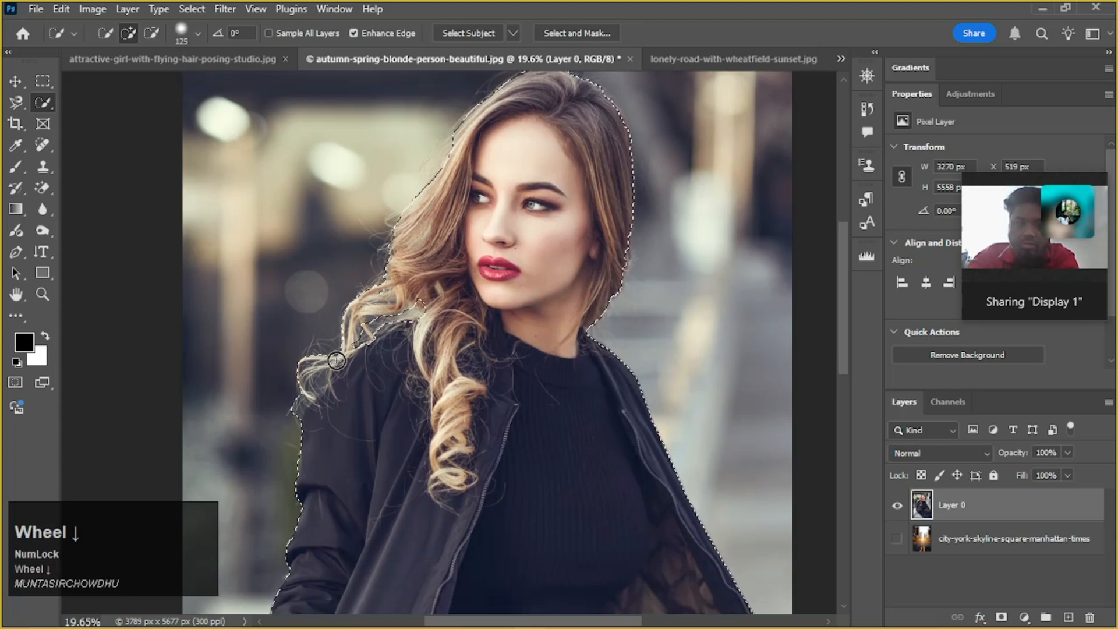
scroll(466, 424, "down", 1)
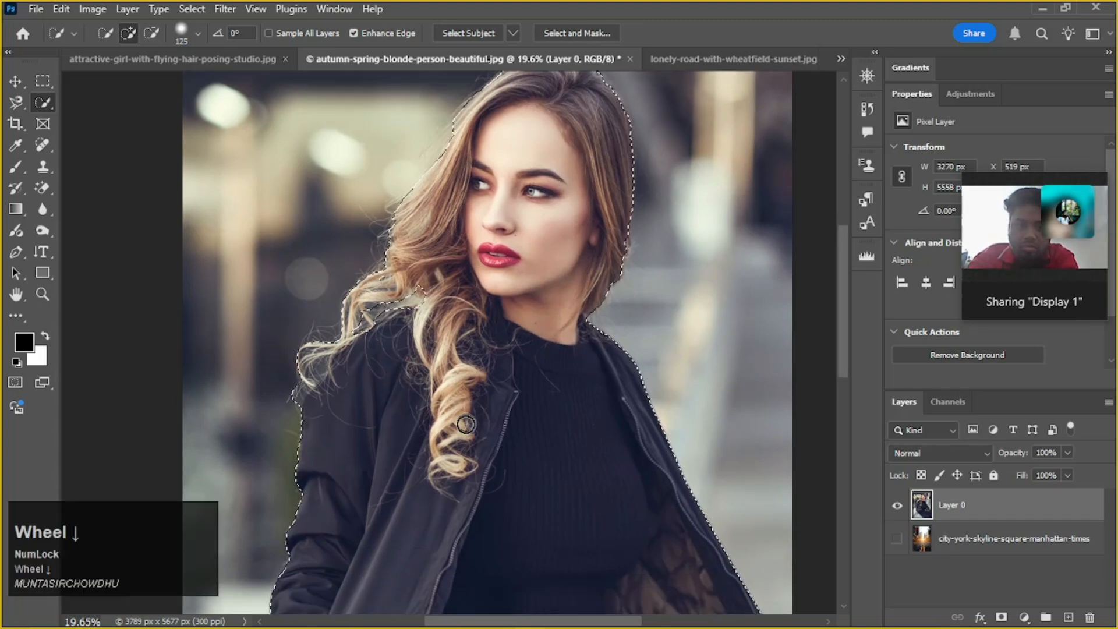
Copy the selected woman onto a new layer of her own
scroll(472, 427, "down", 2)
scroll(502, 422, "down", 3)
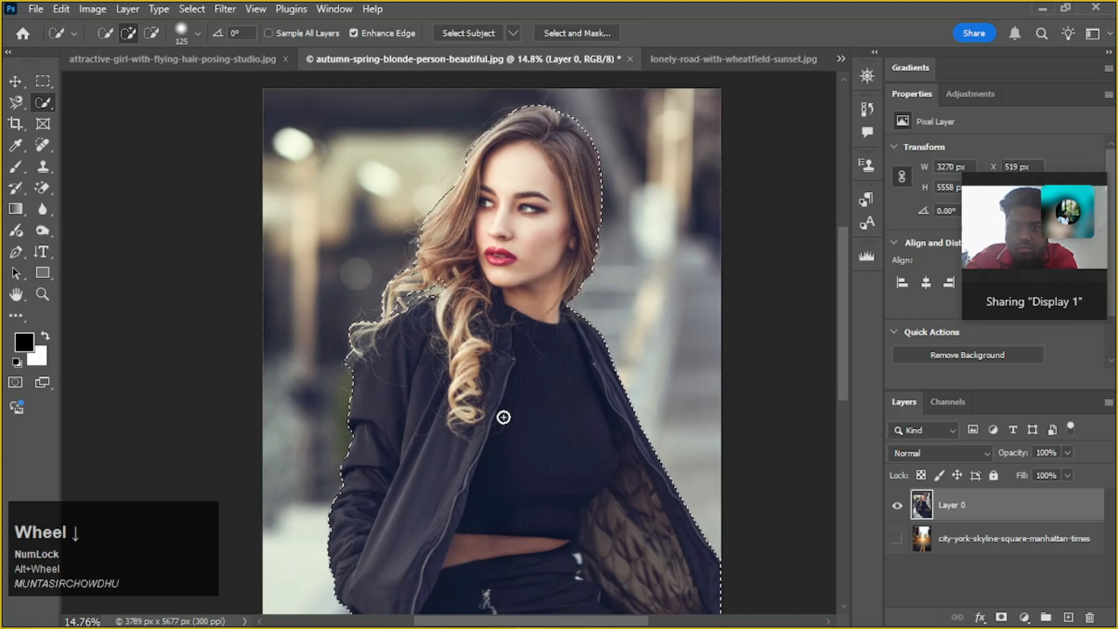
scroll(504, 417, "down", 3)
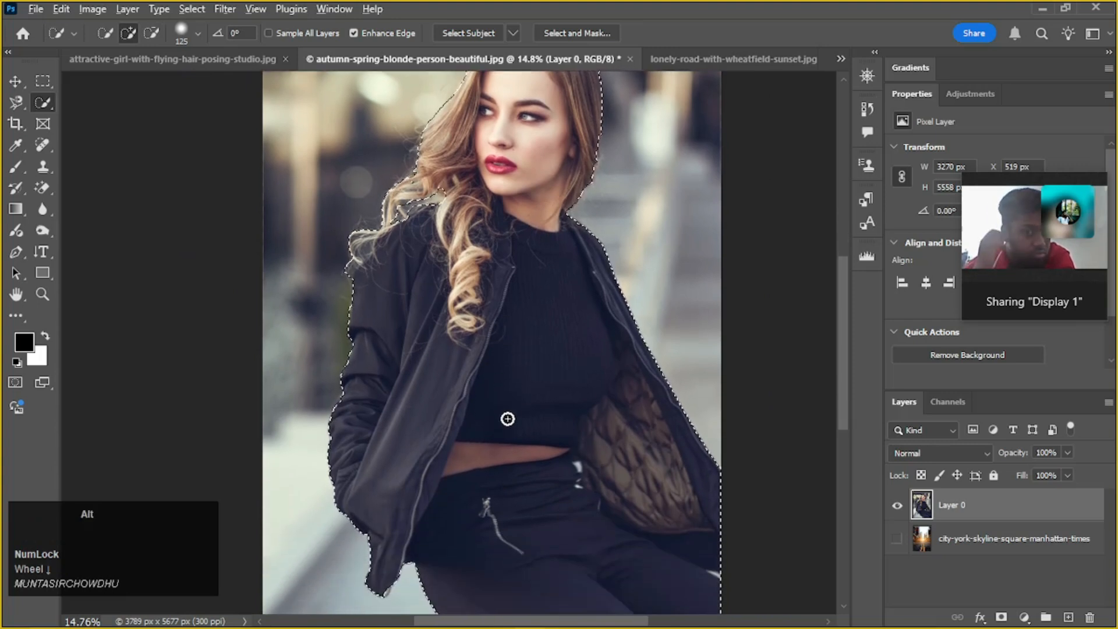
scroll(508, 418, "down", 3)
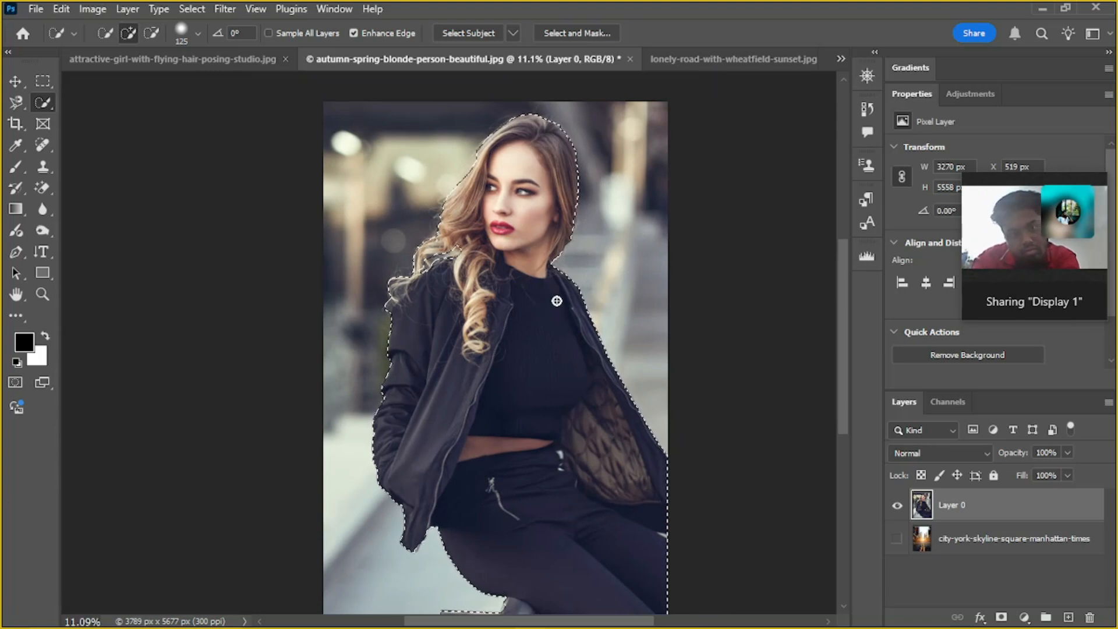
key("ctrl+j")
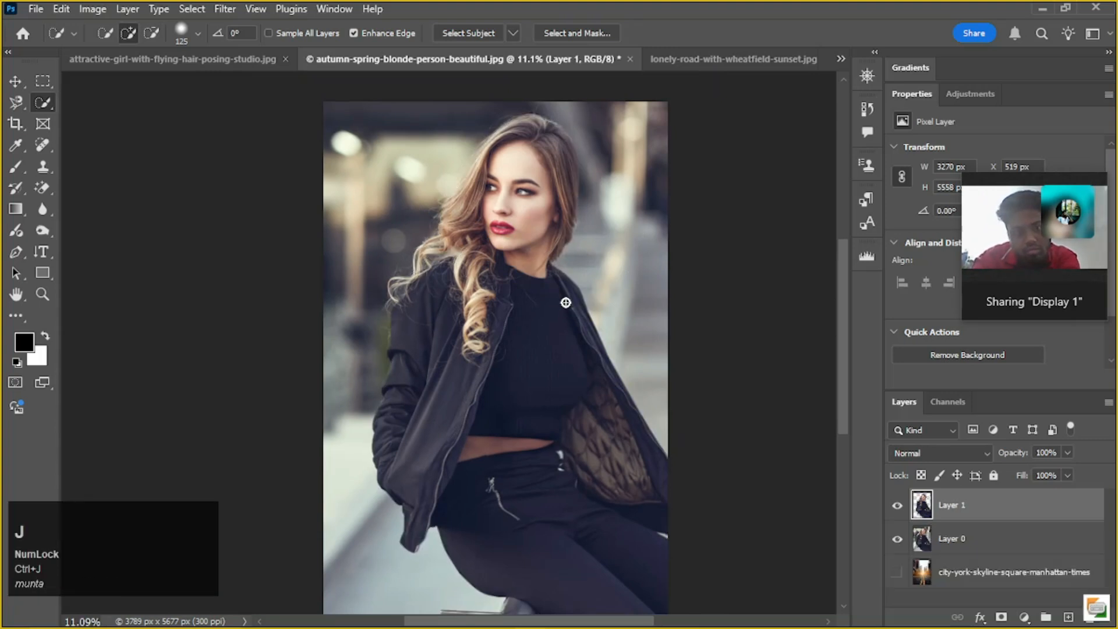
Hide the original portrait in Layer 0 and show the city-york-skyline-square-manhattan-times layer behind the cut-out
left_click(897, 539)
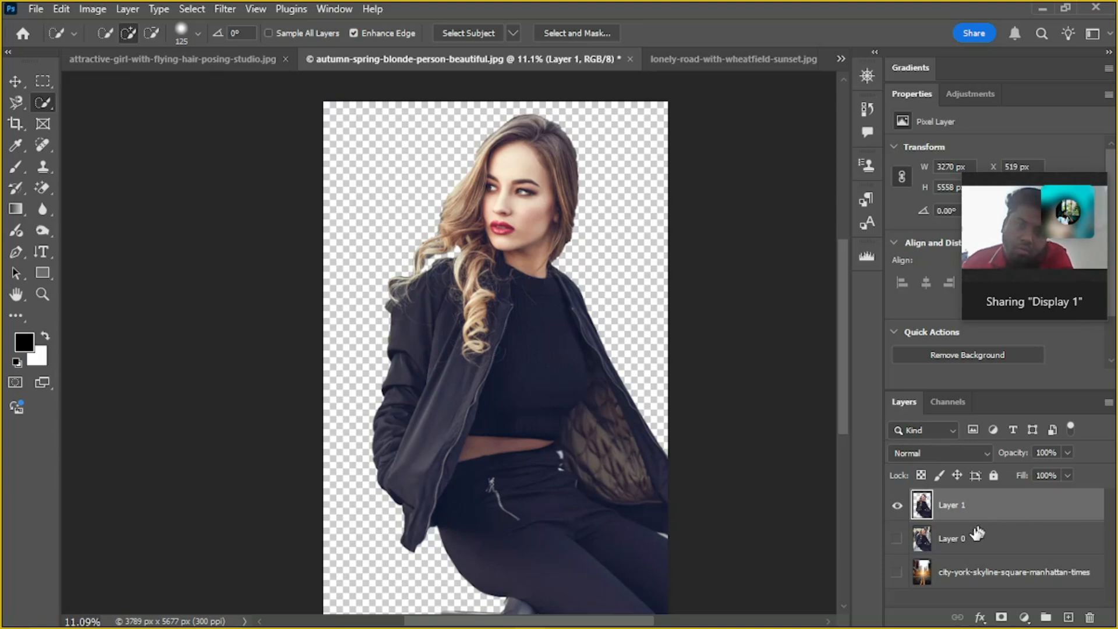
left_click(897, 573)
scroll(658, 514, "down", 1)
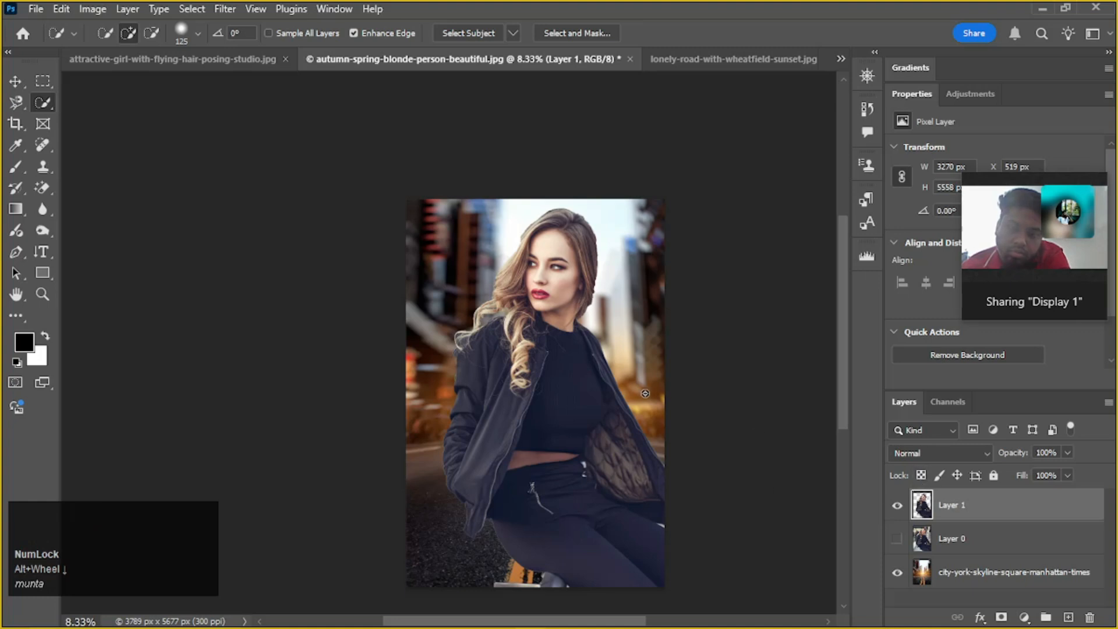
Scale the cut-out woman to about 81% and place her in the lower right of the street scene
left_click(9, 83)
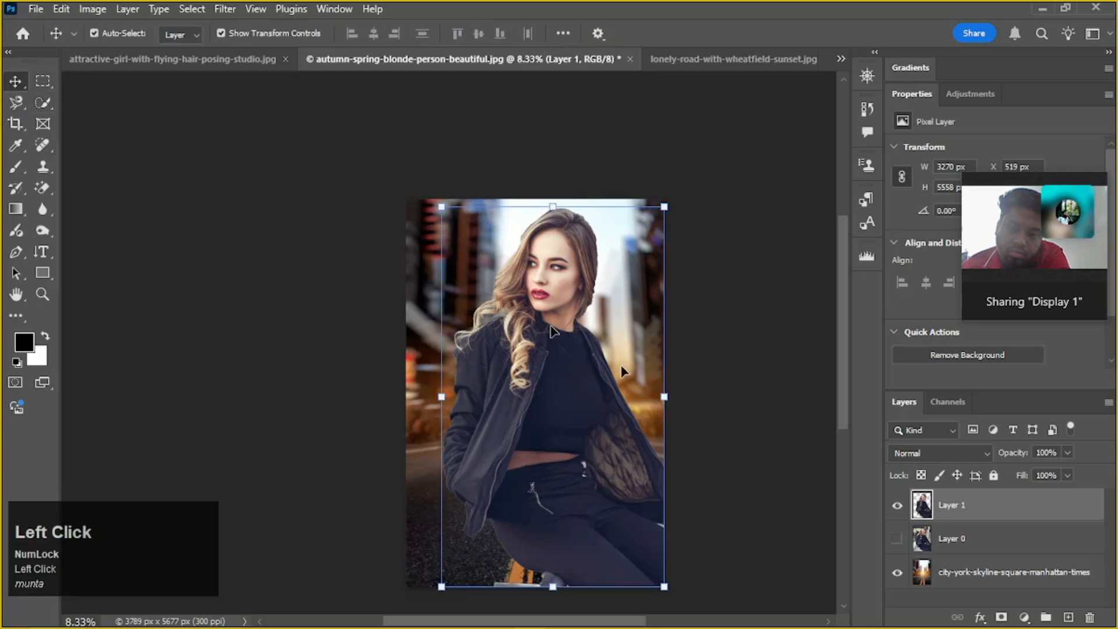
left_click(497, 284)
left_click_drag(438, 207, 476, 272)
left_click_drag(594, 452, 586, 481)
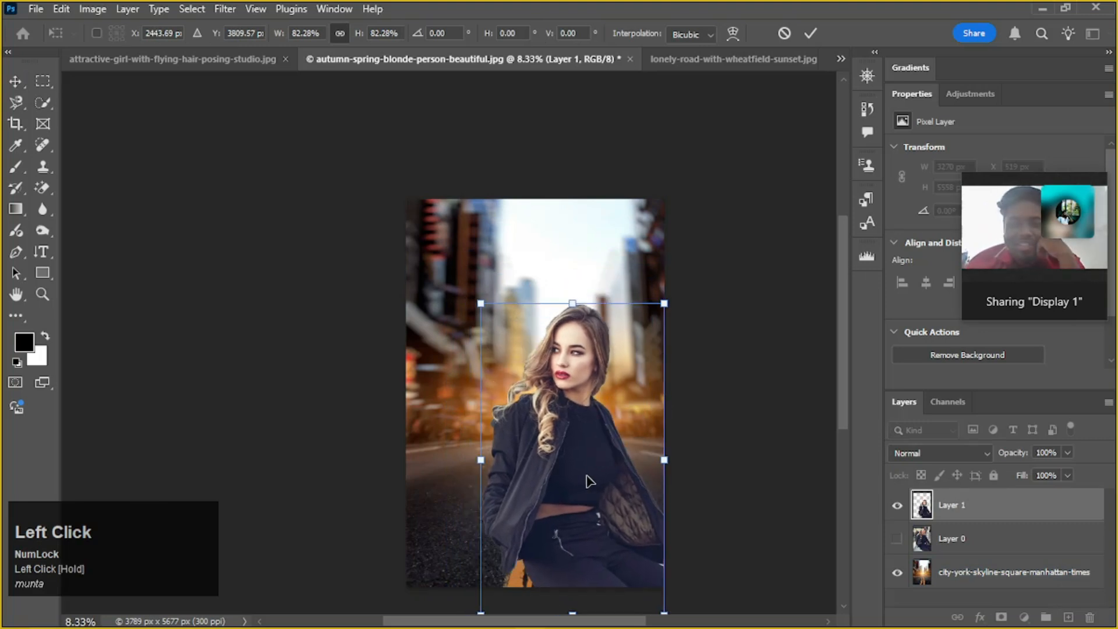
mouse_move(597, 425)
left_mouse_down()
mouse_move(582, 423)
mouse_move(596, 414)
left_mouse_up()
left_click_drag(473, 288, 476, 292)
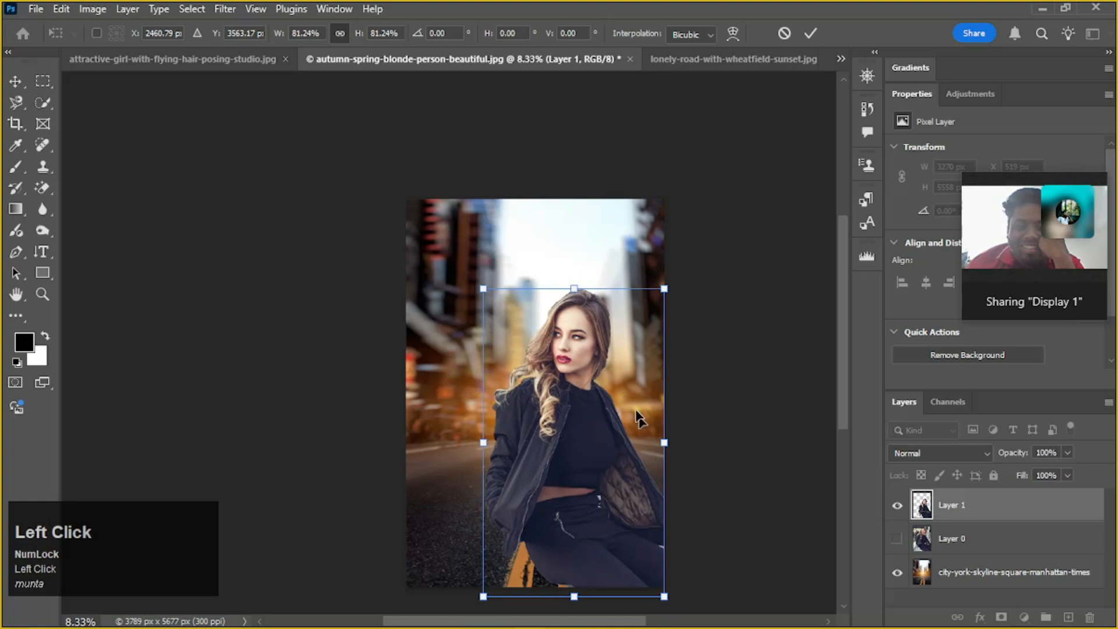
left_click(810, 34)
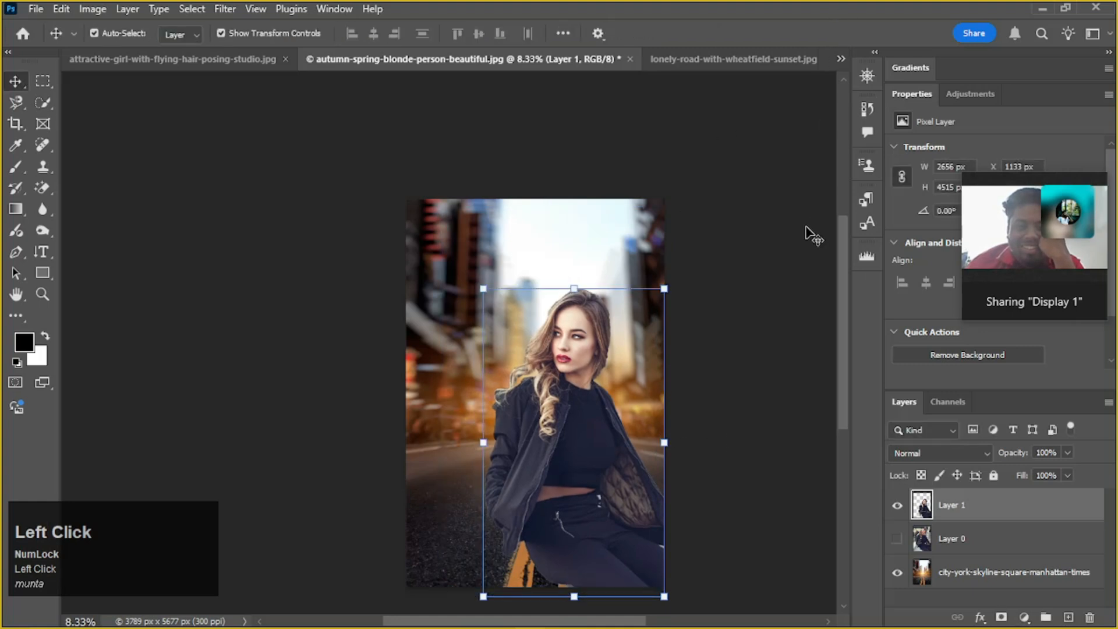
left_click(749, 317)
scroll(727, 335, "up", 1)
scroll(728, 335, "down", 1)
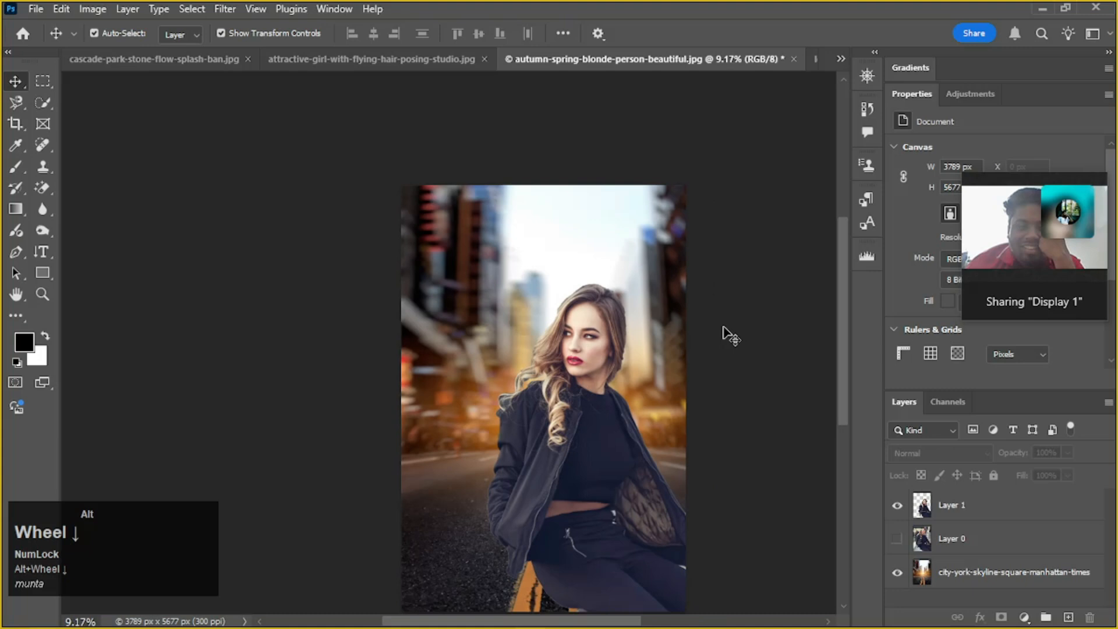
Darken the cut-out woman's layer with Curves by pulling the midpoint of the RGB curve down
left_click(646, 434)
scroll(641, 440, "up", 1)
scroll(641, 440, "down", 2)
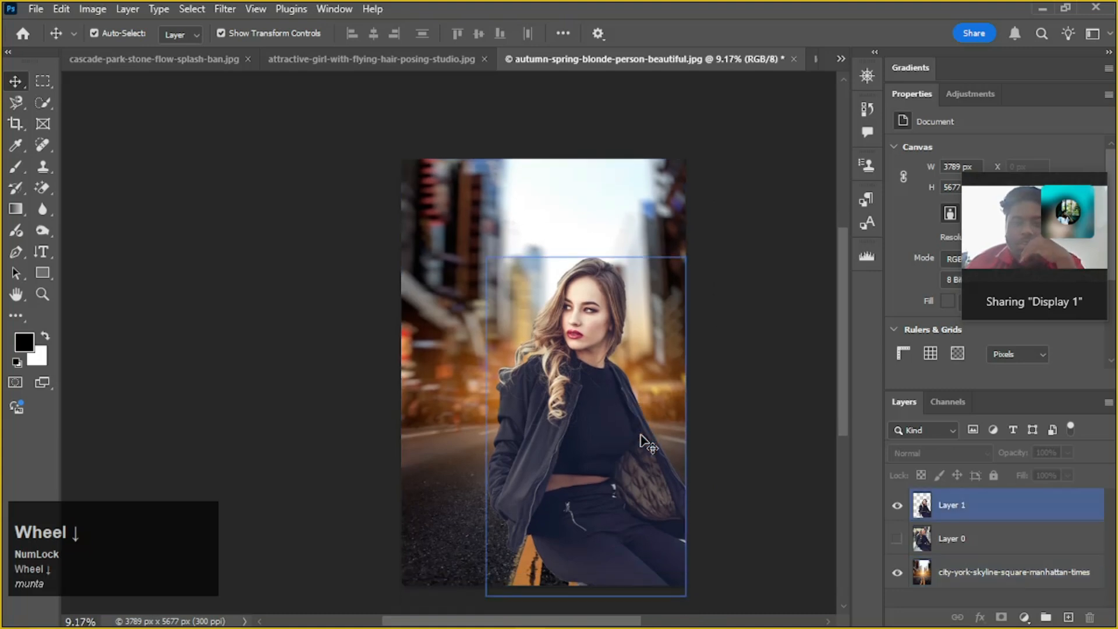
left_click(641, 438)
key("ctrl+m")
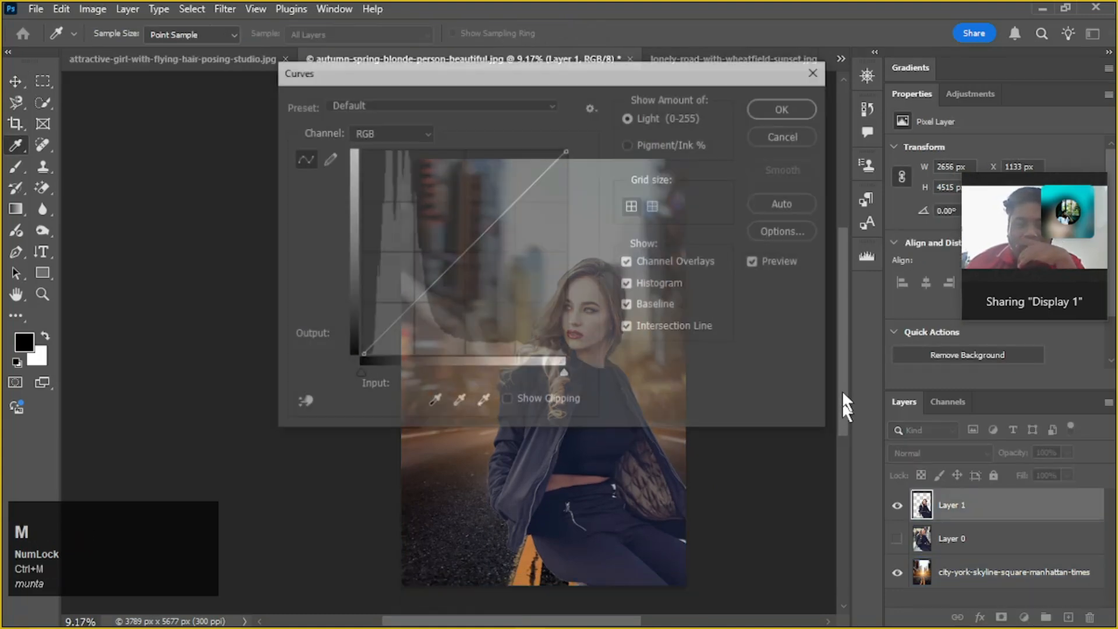
left_click_drag(543, 67, 147, 16)
left_click_drag(73, 204, 88, 218)
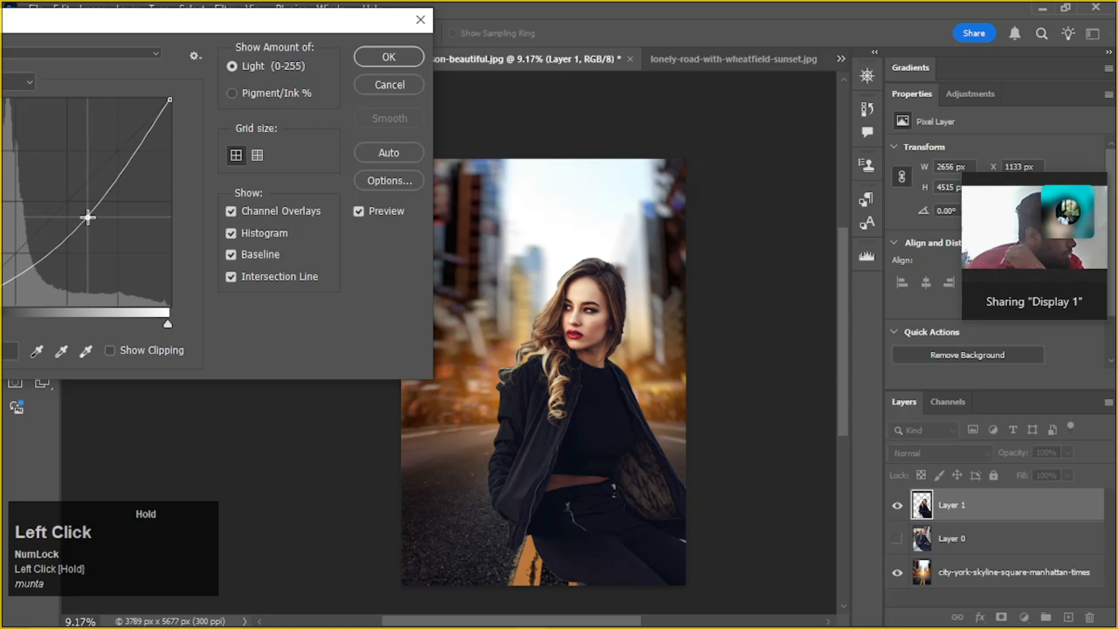
left_click_drag(242, 20, 124, 28)
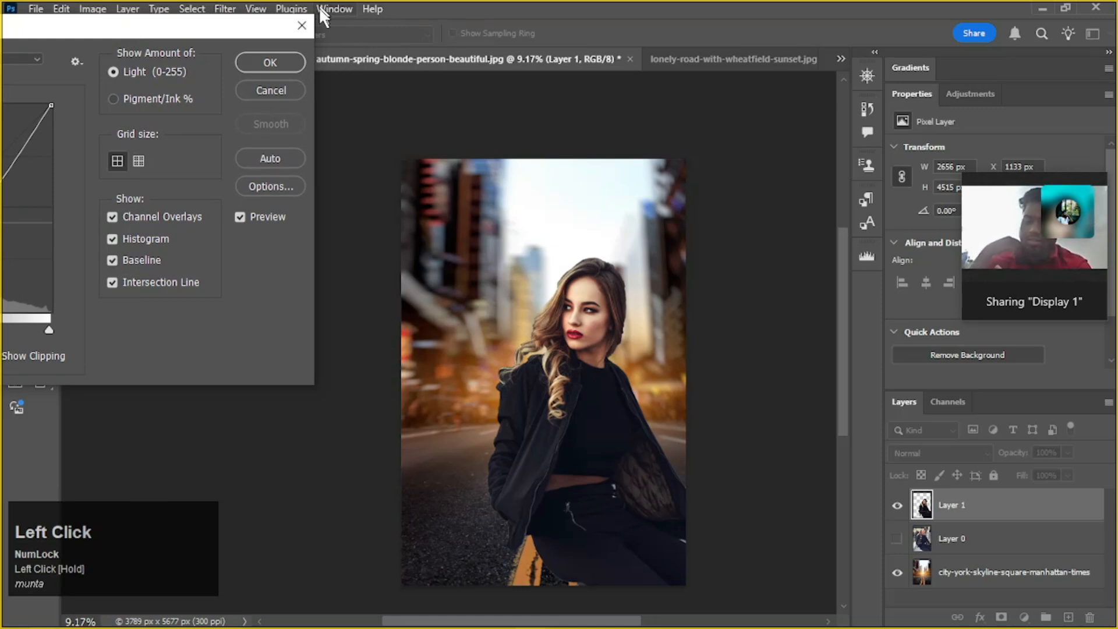
left_click(287, 61)
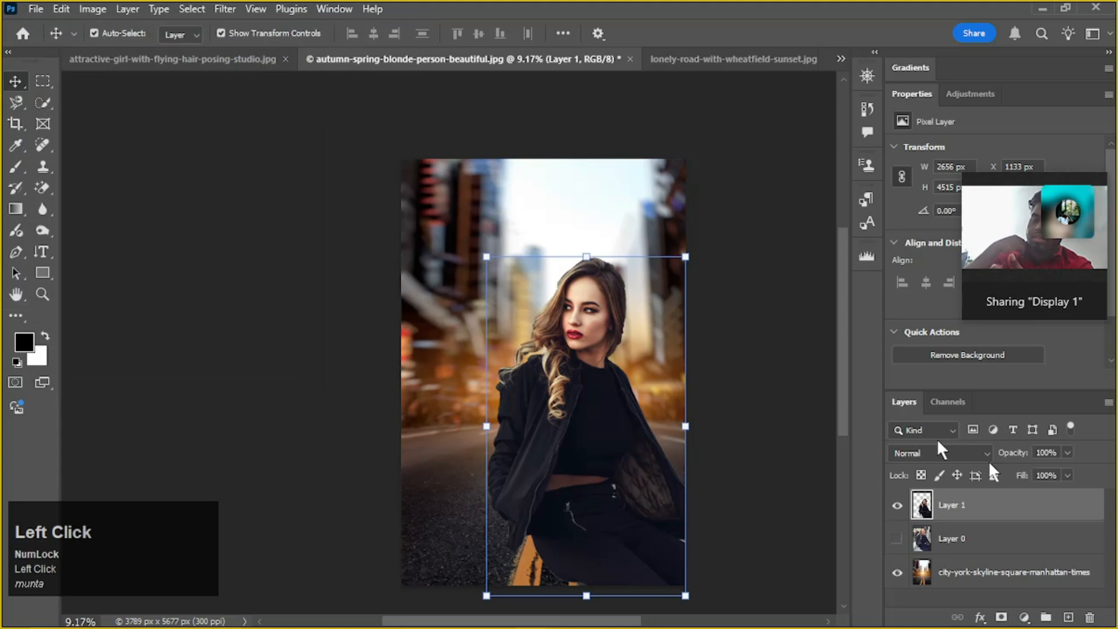
Brighten the city skyline layer with Curves by raising the RGB curve to output 133 at input 101
left_click(1020, 573)
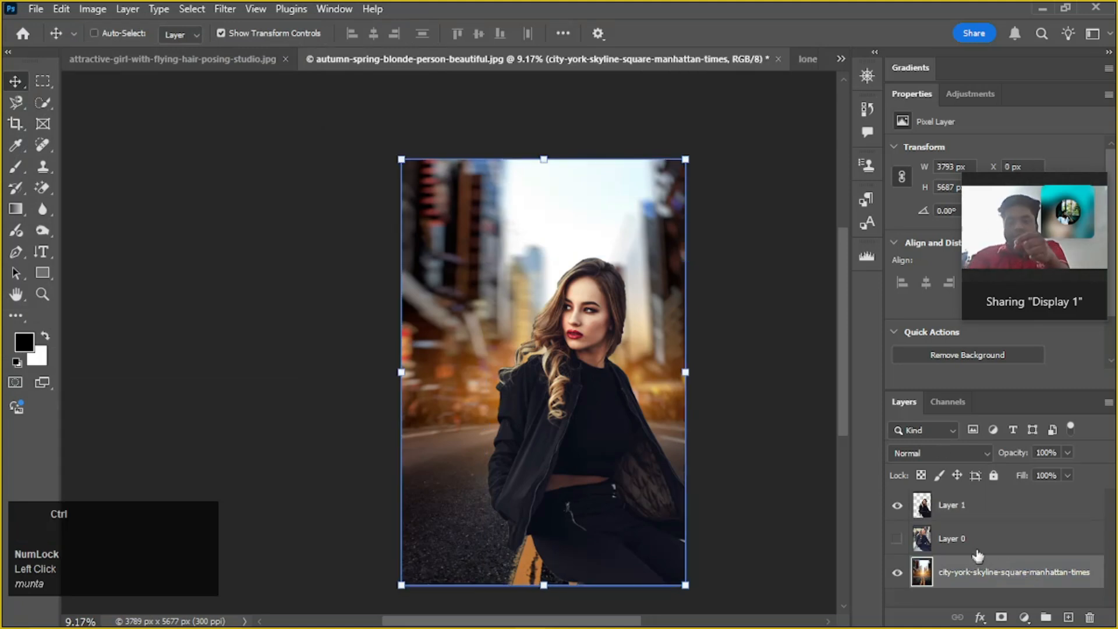
key("ctrl+m")
left_click_drag(567, 77, 1046, 191)
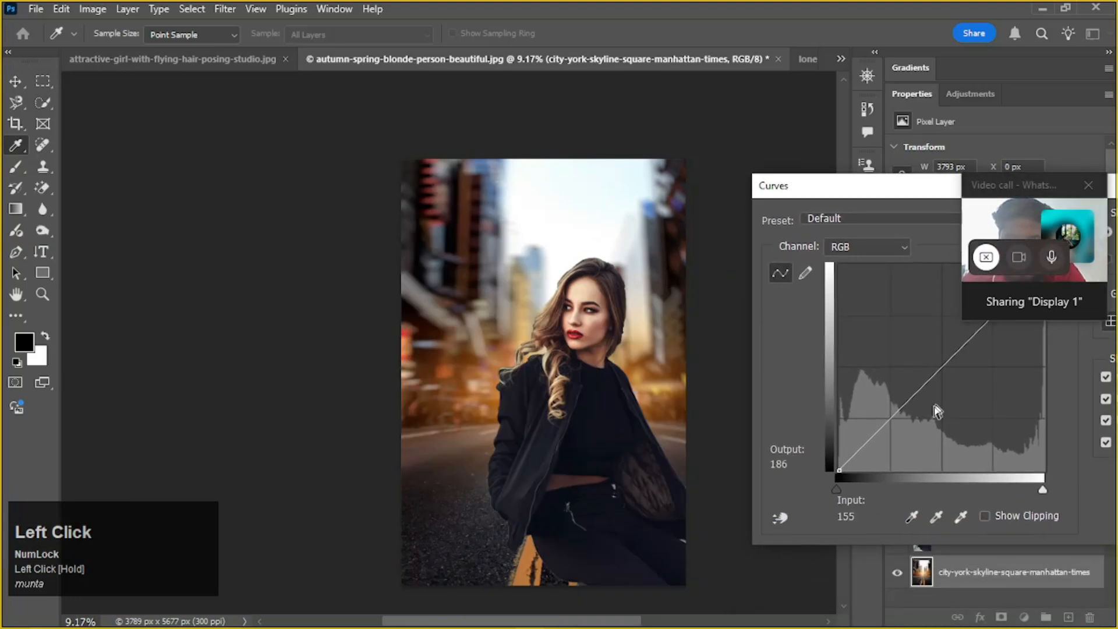
left_click_drag(921, 382, 920, 364)
left_click_drag(888, 198, 1006, 214)
scroll(667, 368, "down", 1)
scroll(667, 368, "down", 1)
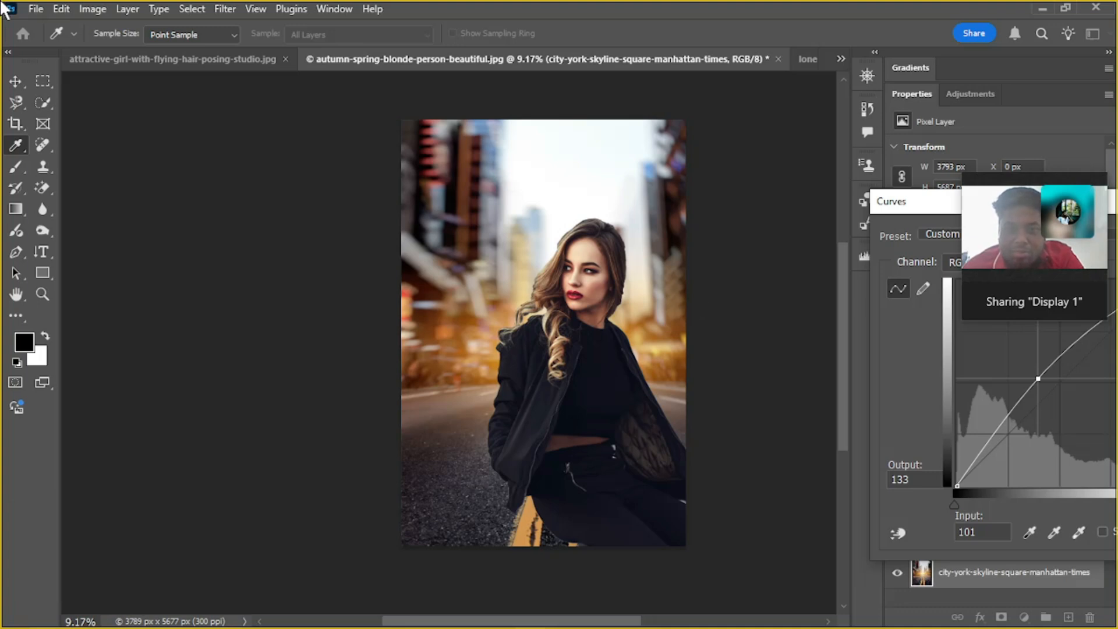
left_click(13, 83)
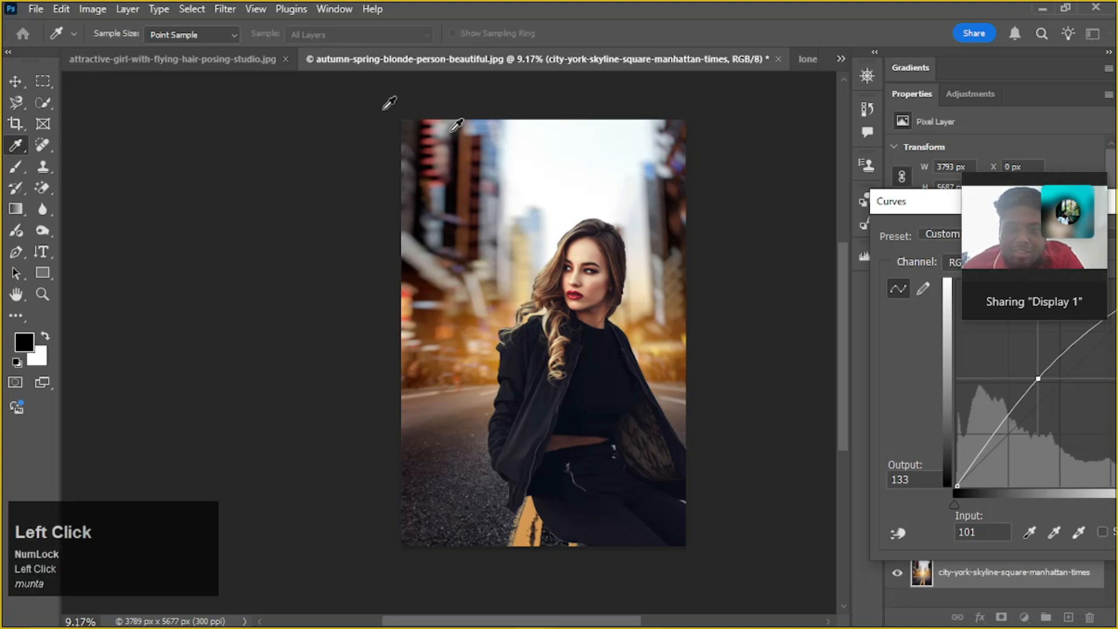
left_click_drag(915, 214, 734, 190)
left_click_drag(856, 178, 529, 102)
left_click(938, 182)
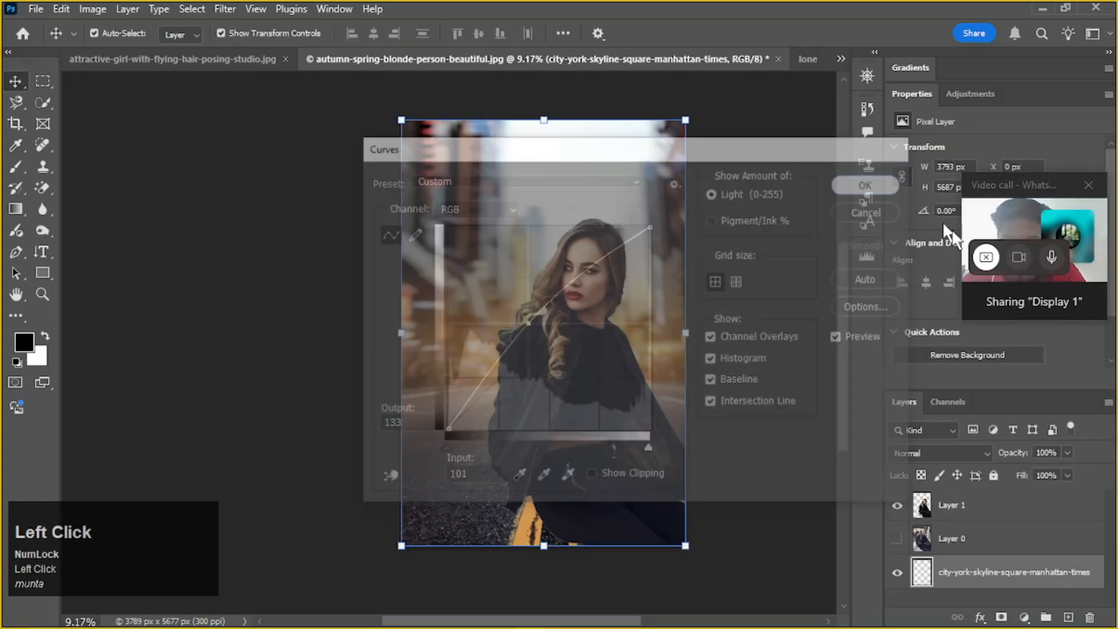
Examine the cut-out's hair edges and the gap above the shoulder against the city background
scroll(512, 291, "up", 5)
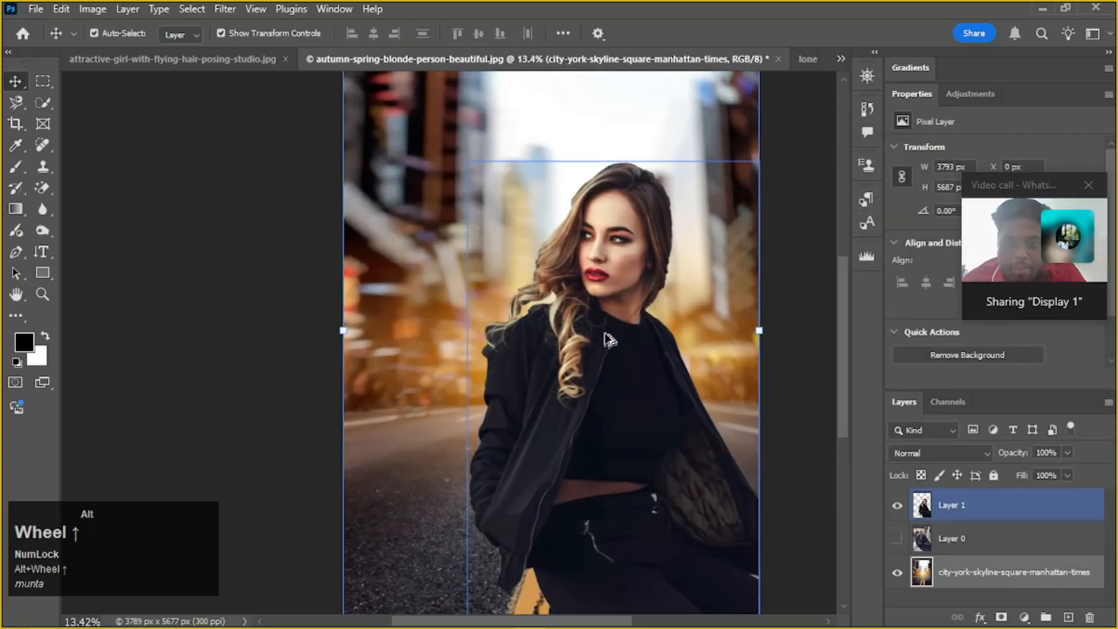
scroll(511, 292, "up", 4)
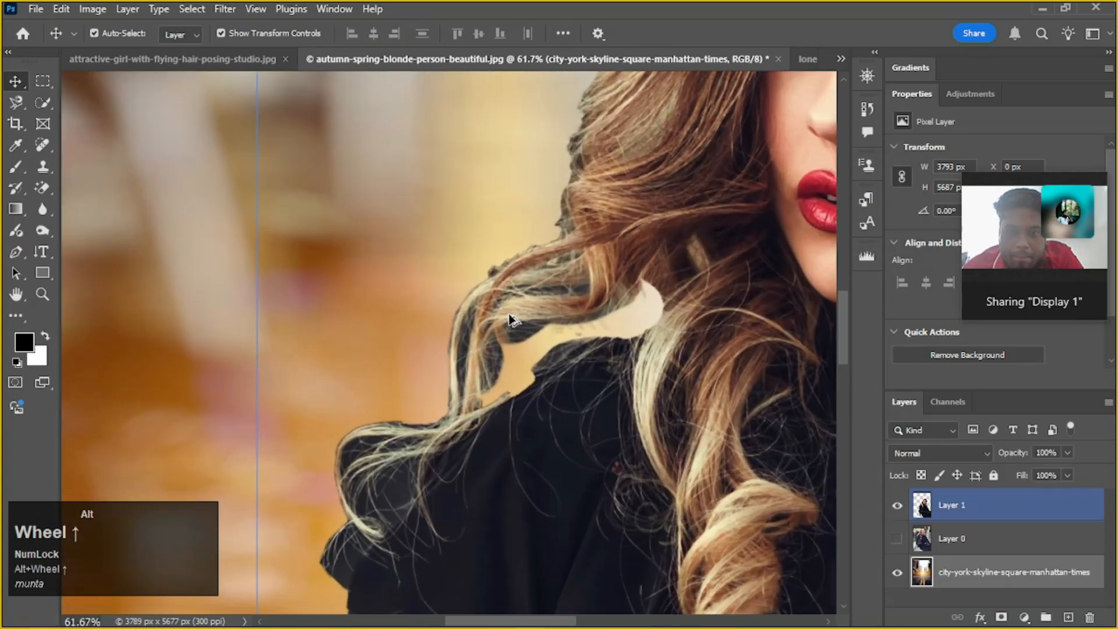
key("space")
left_click_drag(692, 205, 536, 317)
scroll(582, 279, "down", 2)
key("space")
scroll(540, 308, "down", 2)
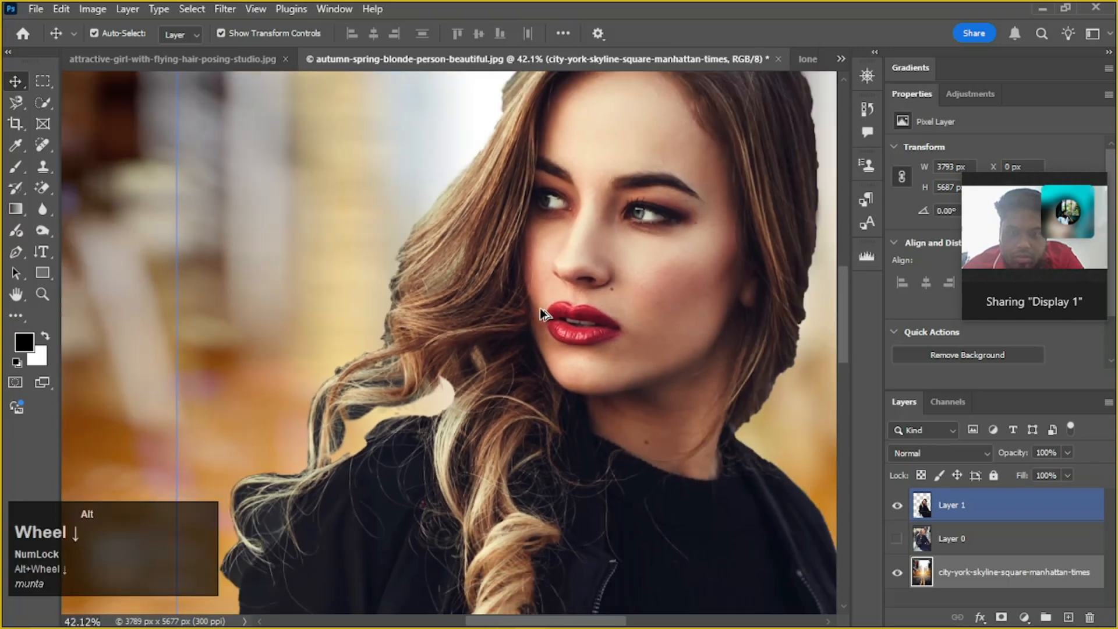
left_click_drag(627, 246, 632, 274)
scroll(630, 271, "down", 3)
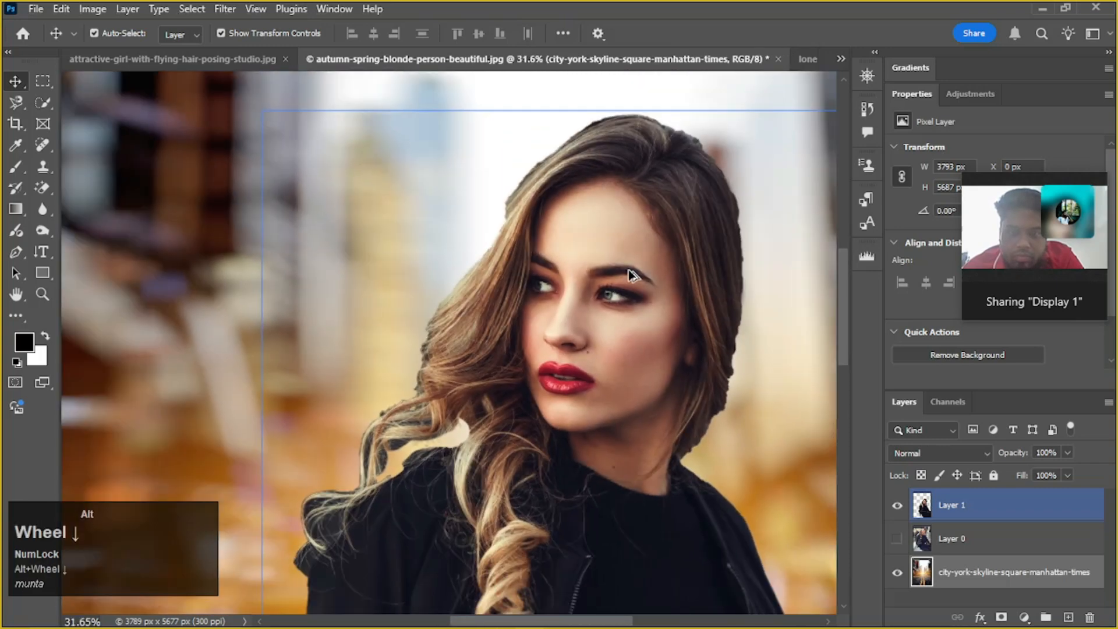
scroll(529, 230, "down", 1)
scroll(534, 236, "down", 3)
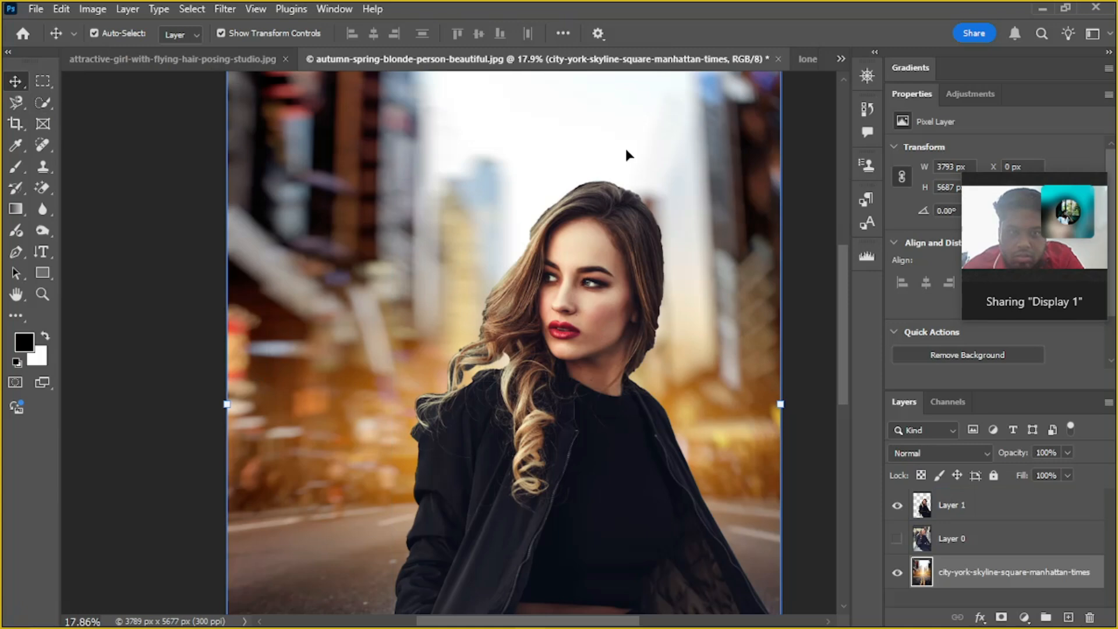
scroll(1039, 475, "down", 1)
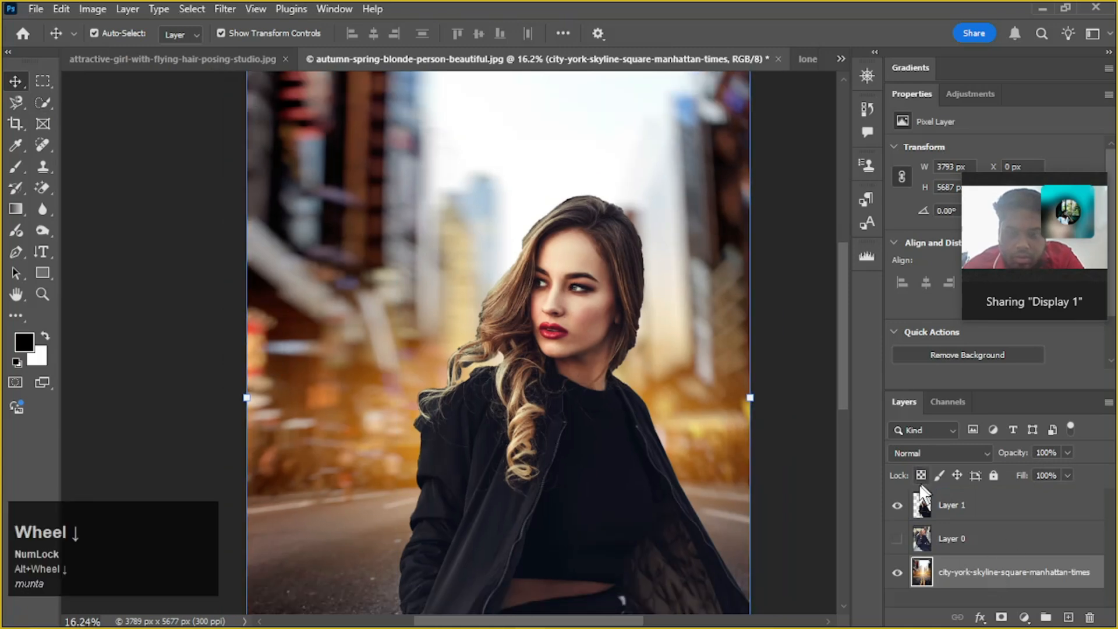
Hide the cut-out and city layers, and show and select the original portrait in Layer 0
left_click(898, 505)
left_click(982, 541)
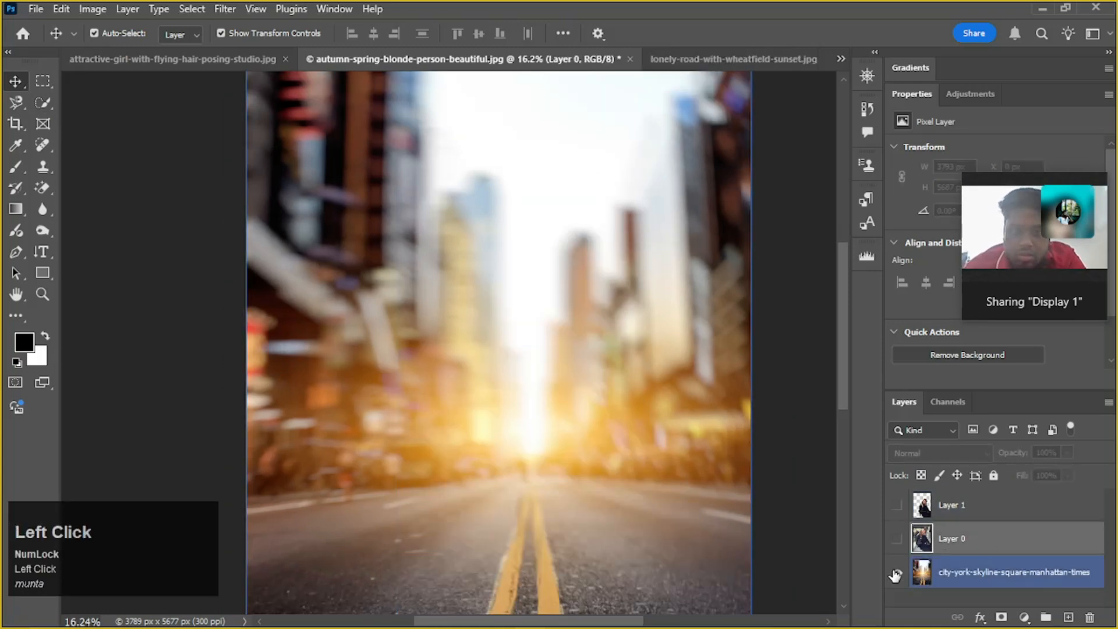
left_click(895, 575)
left_click(898, 539)
scroll(582, 317, "down", 2)
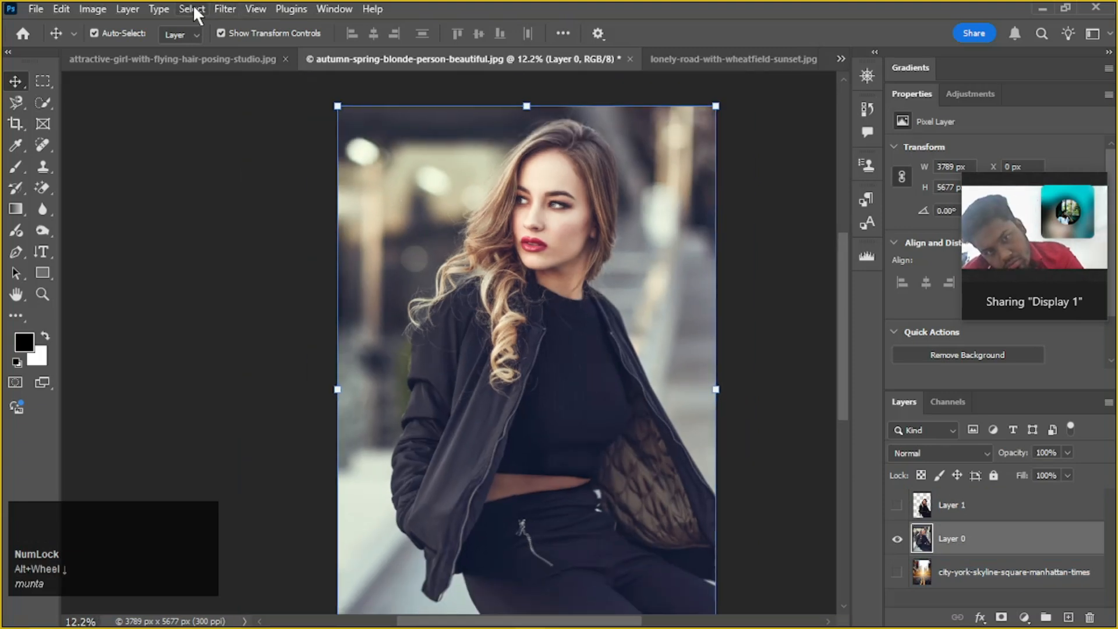
Activate the Quick Selection tool and open the original portrait in the Select and Mask workspace
left_click(39, 104)
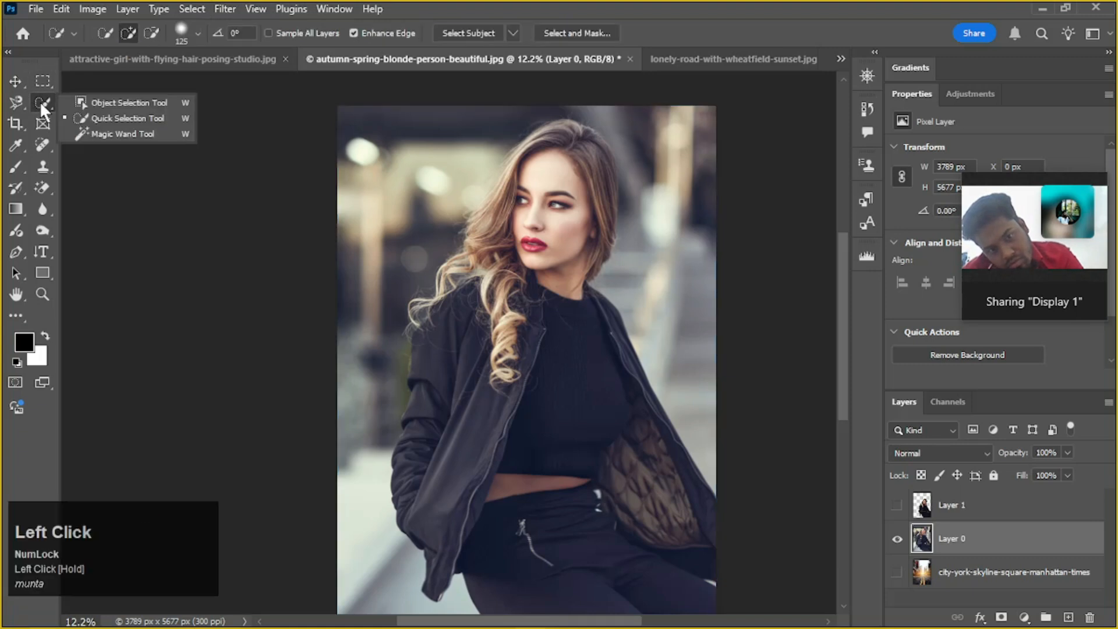
left_click(41, 104)
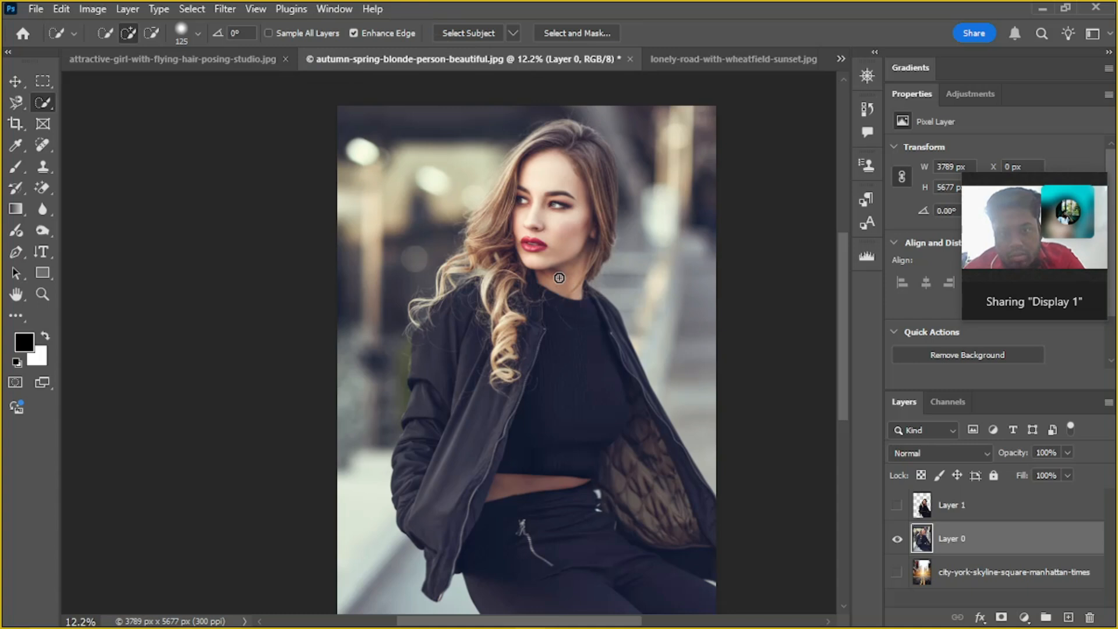
scroll(544, 284, "down", 1)
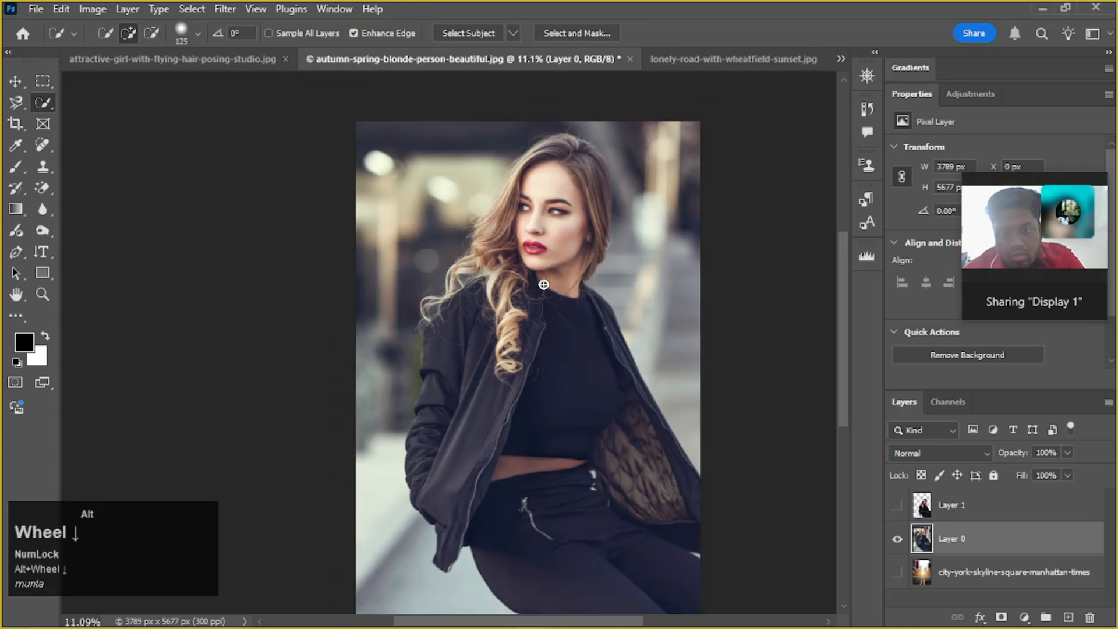
scroll(535, 279, "up", 1)
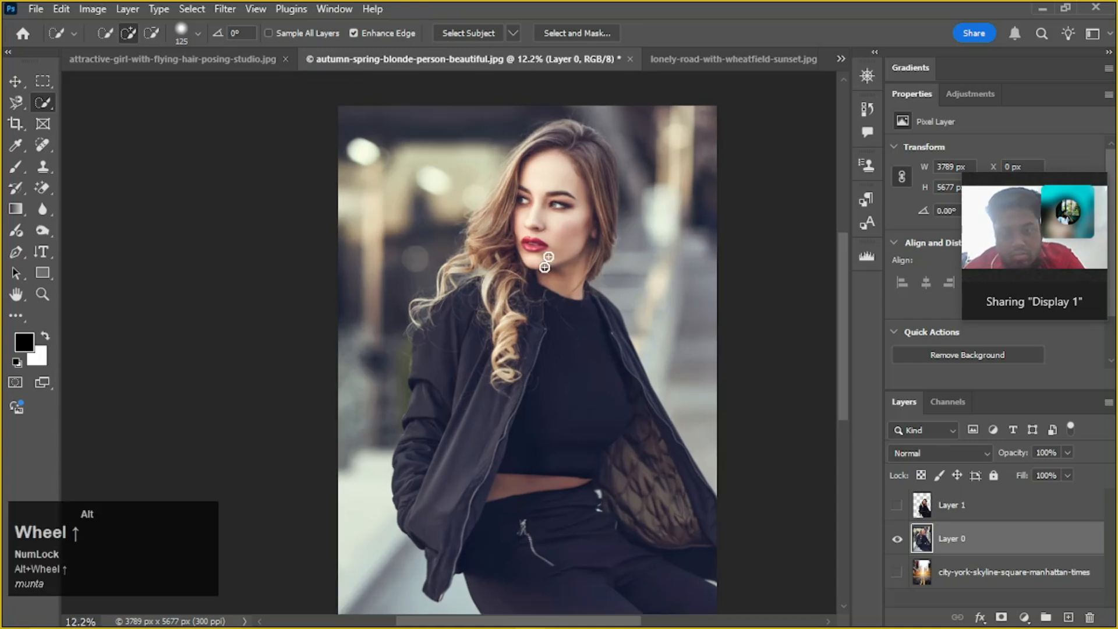
left_click(598, 33)
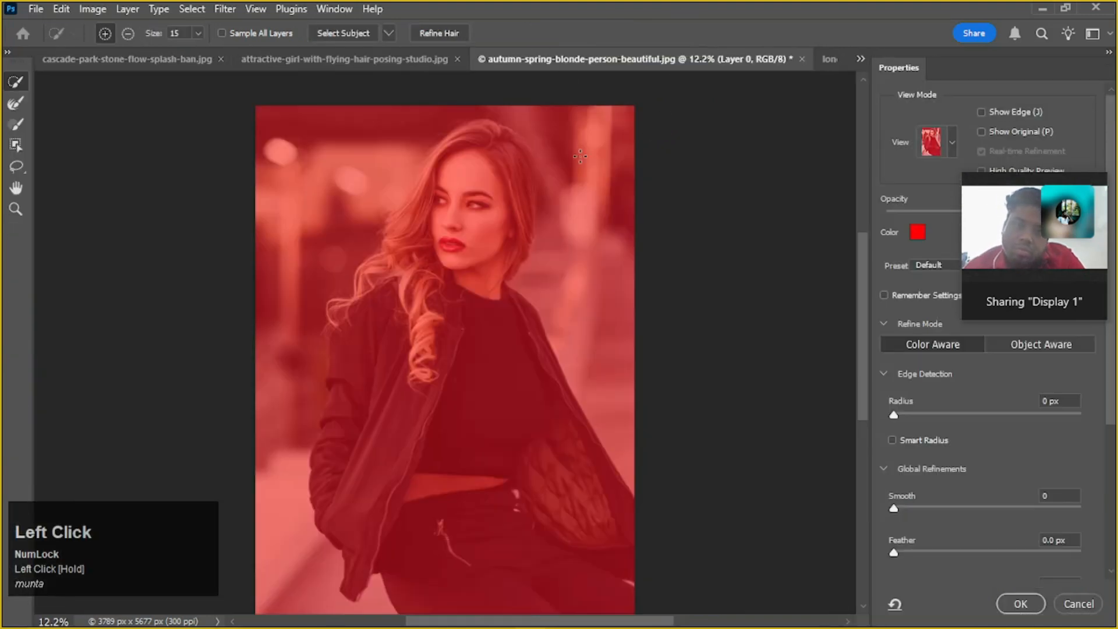
mouse_move(1071, 204)
left_click_drag(1030, 183, 757, 102)
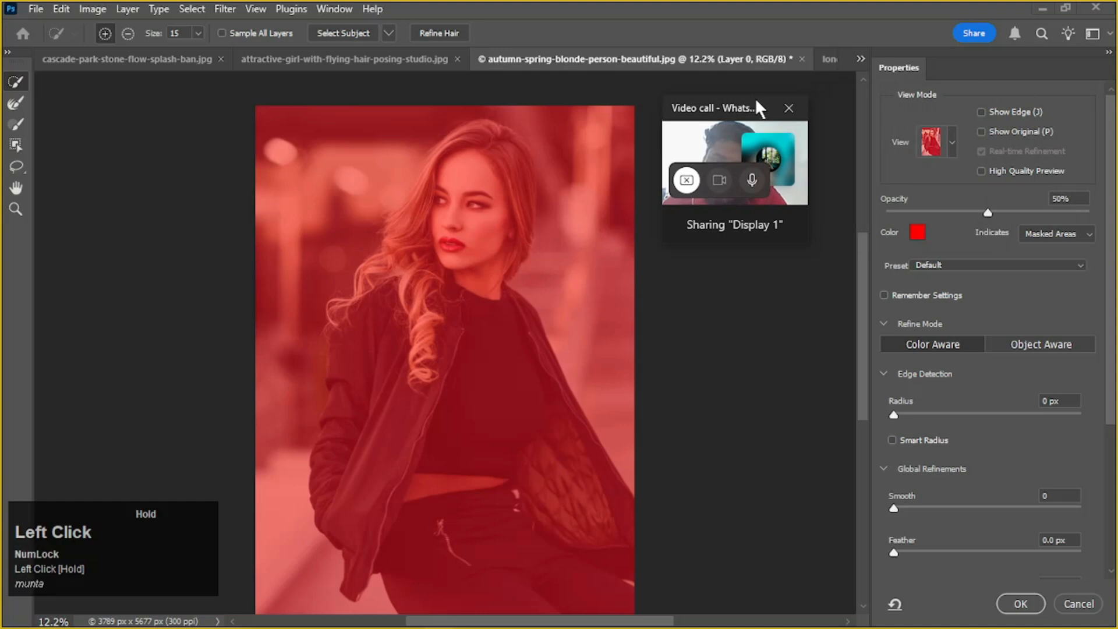
Set the Select and Mask view mode to Overlay and move the floating video-call window off the canvas
left_click(953, 142)
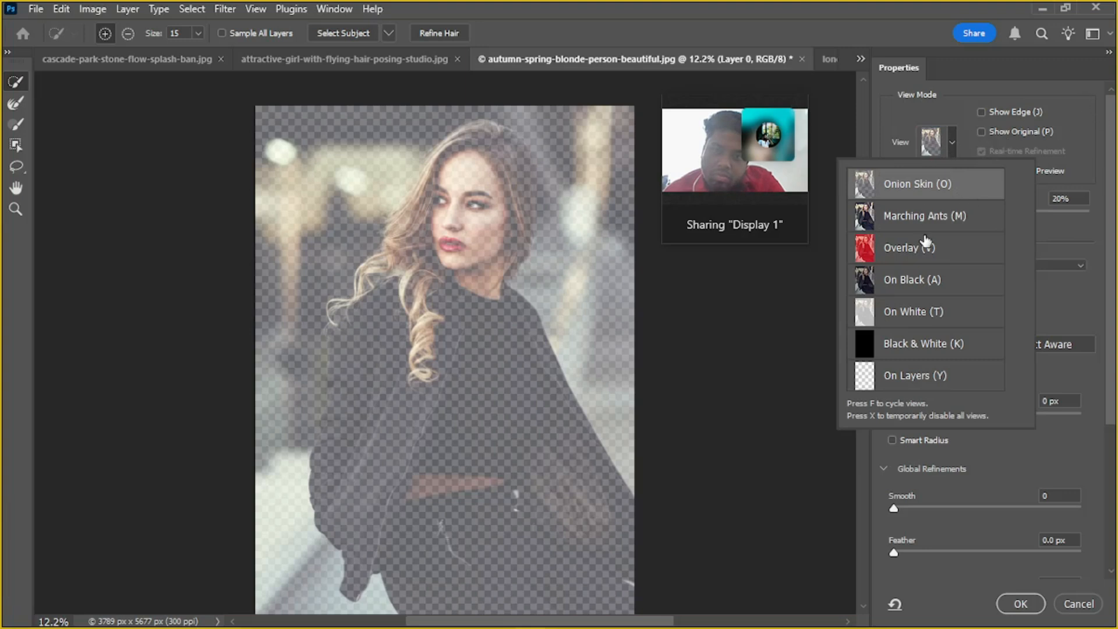
left_click(954, 249)
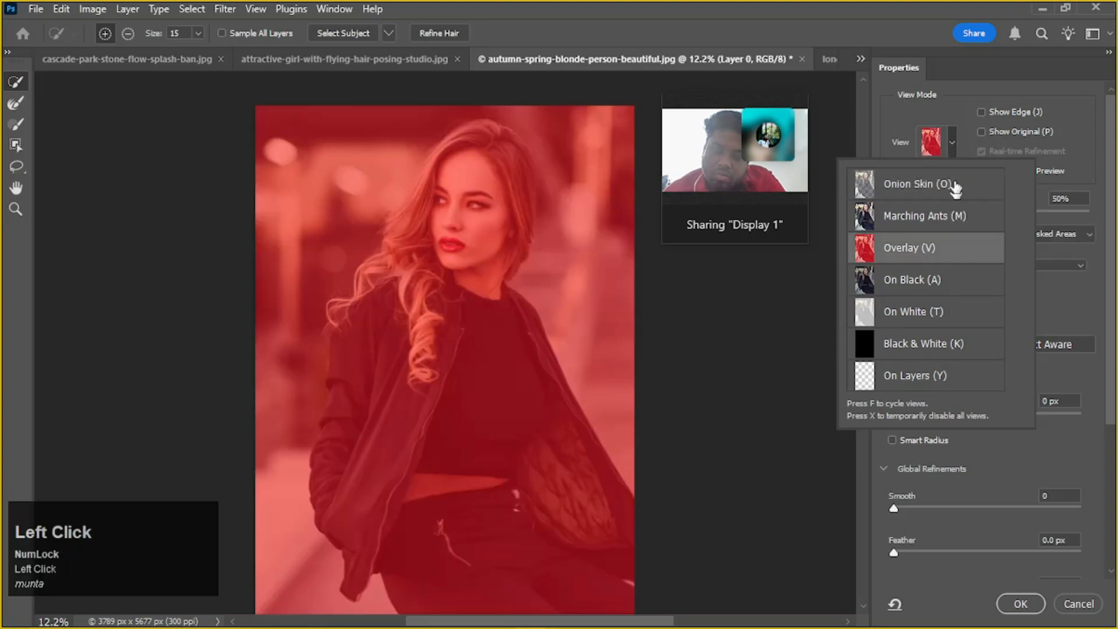
left_click_drag(730, 105, 1052, 45)
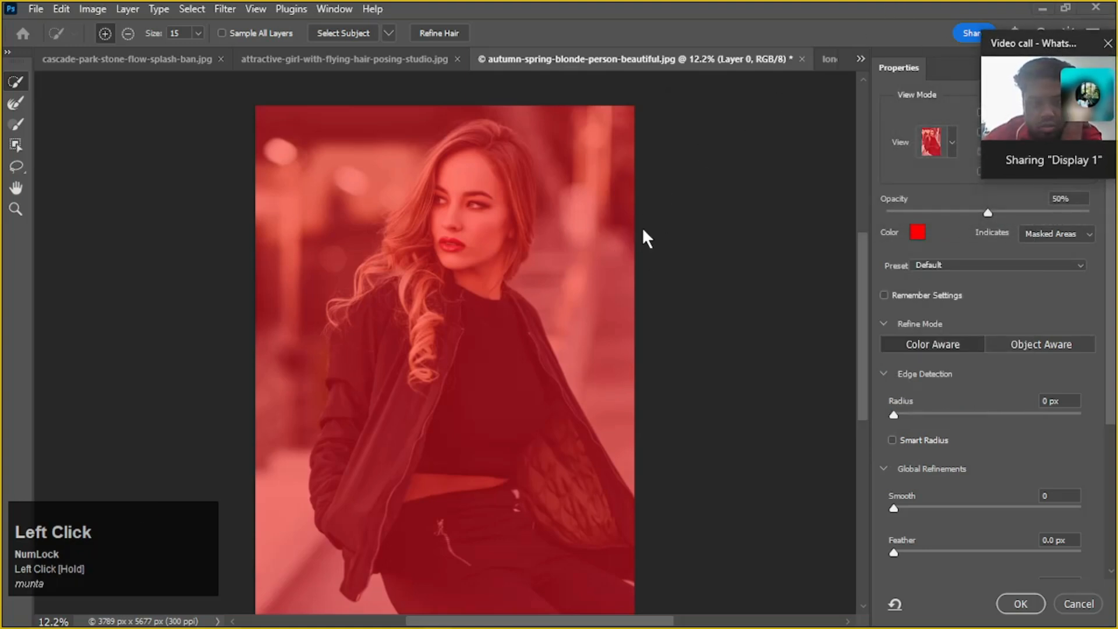
scroll(463, 208, "down", 3)
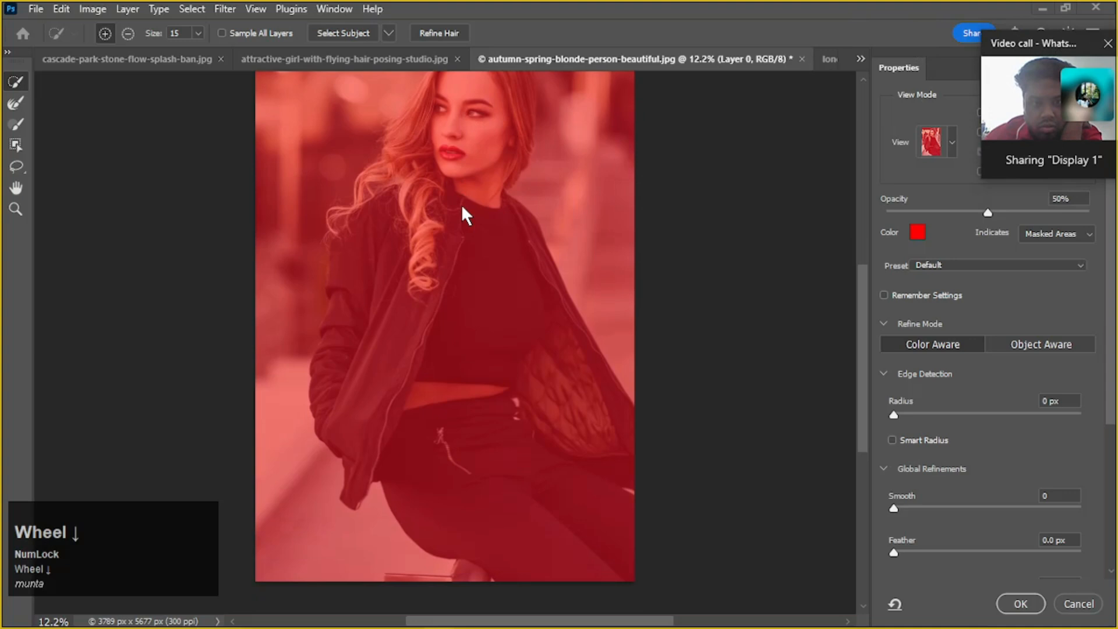
scroll(462, 205, "up", 2)
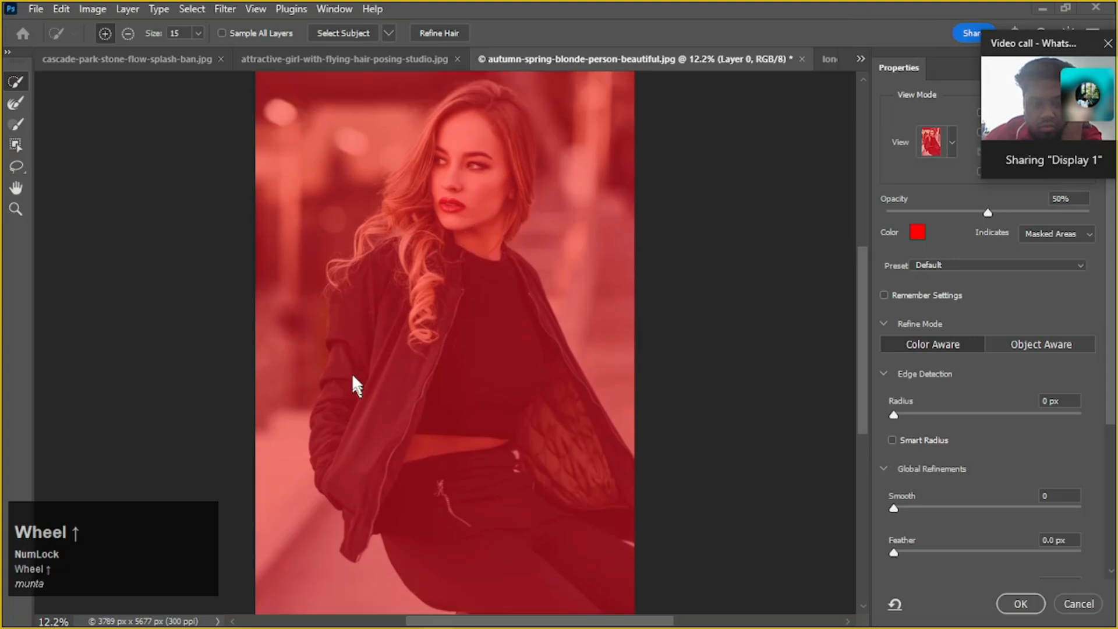
left_click(19, 79)
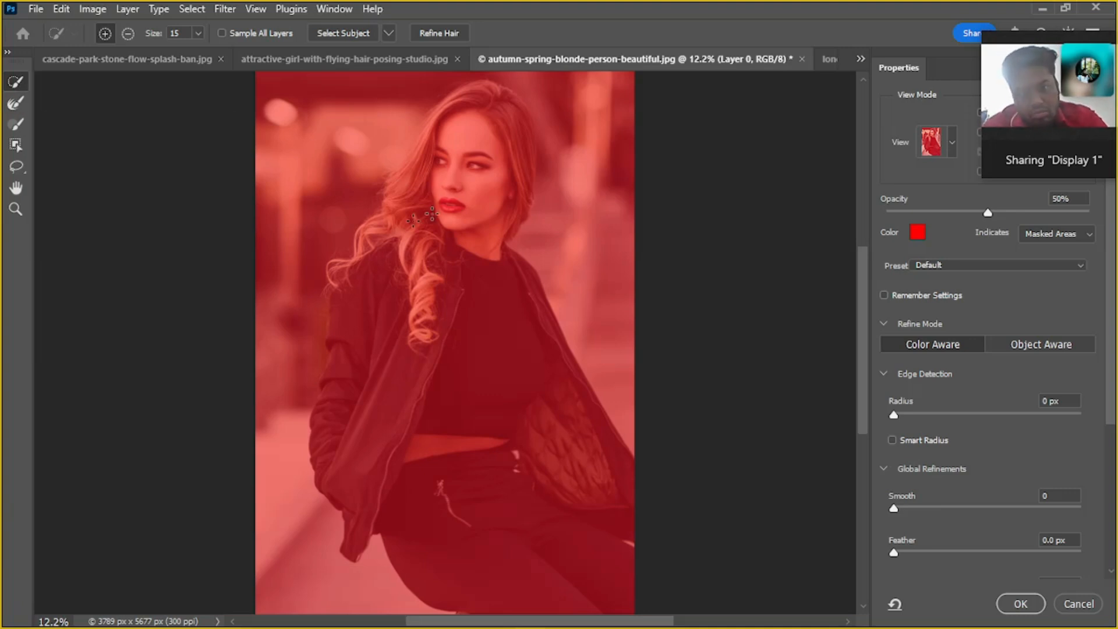
Enlarge the selection Brush to 800 px and paint the face, neck and front curl into the selection
left_click(16, 124)
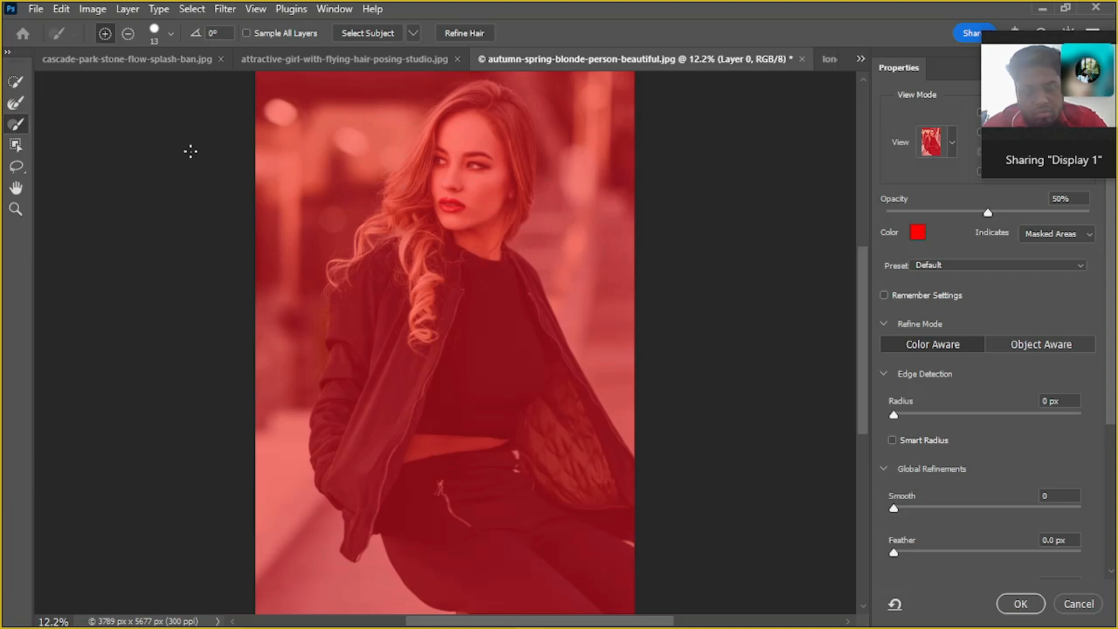
key("bracketright")
key("bracketright")
key("bracketright")
key("bracketright")
key("bracketright")
key("bracketright")
key("bracketright")
key("bracketright")
key("bracketright")
key("bracketright")
key("bracketright")
key("bracketright")
key("bracketright")
key("bracketright")
key("bracketright")
key("bracketright")
key("bracketright")
key("bracketright")
key("bracketright")
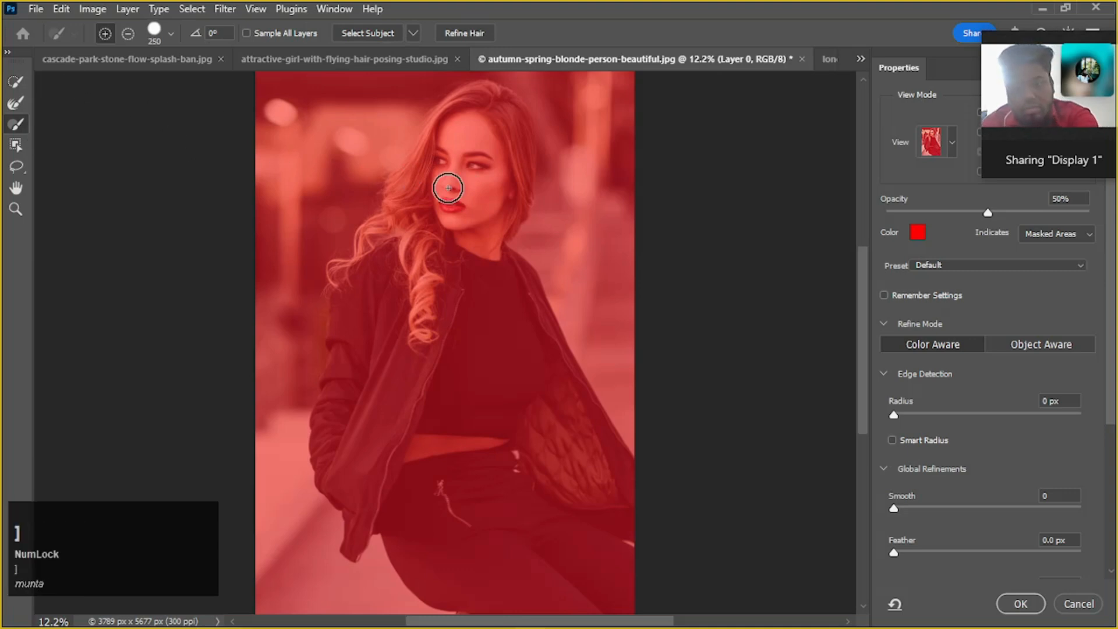
left_click(470, 206)
mouse_move(470, 205)
left_mouse_down()
mouse_move(449, 320)
mouse_move(471, 226)
mouse_move(499, 187)
left_mouse_up()
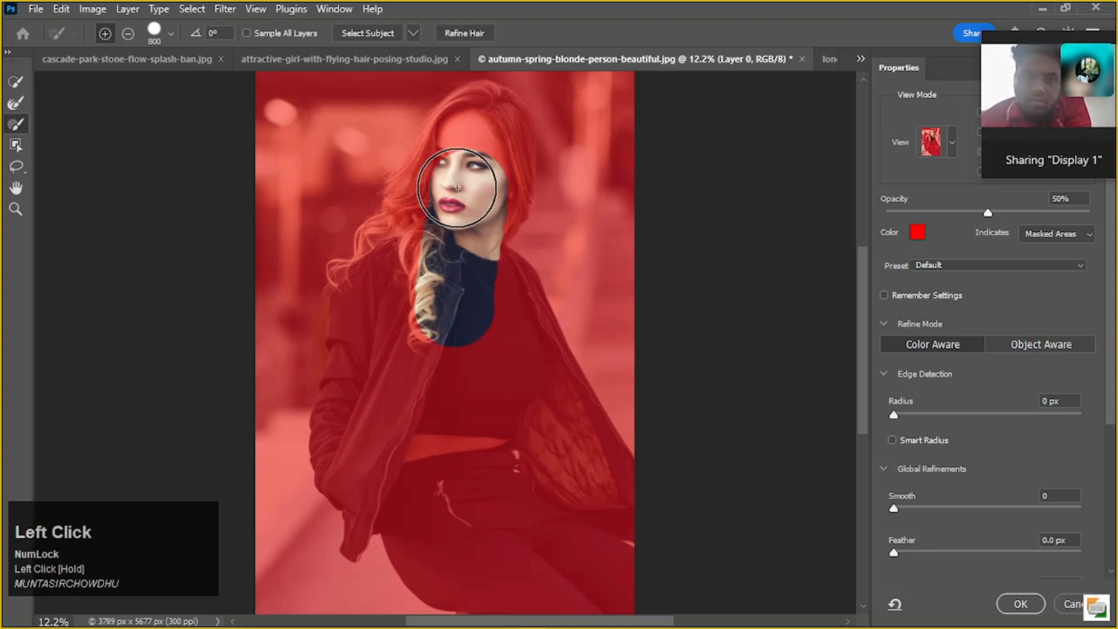
Lower the brush hardness to 29%, try it over the jacket front, and undo the painted strokes
right_click(469, 193)
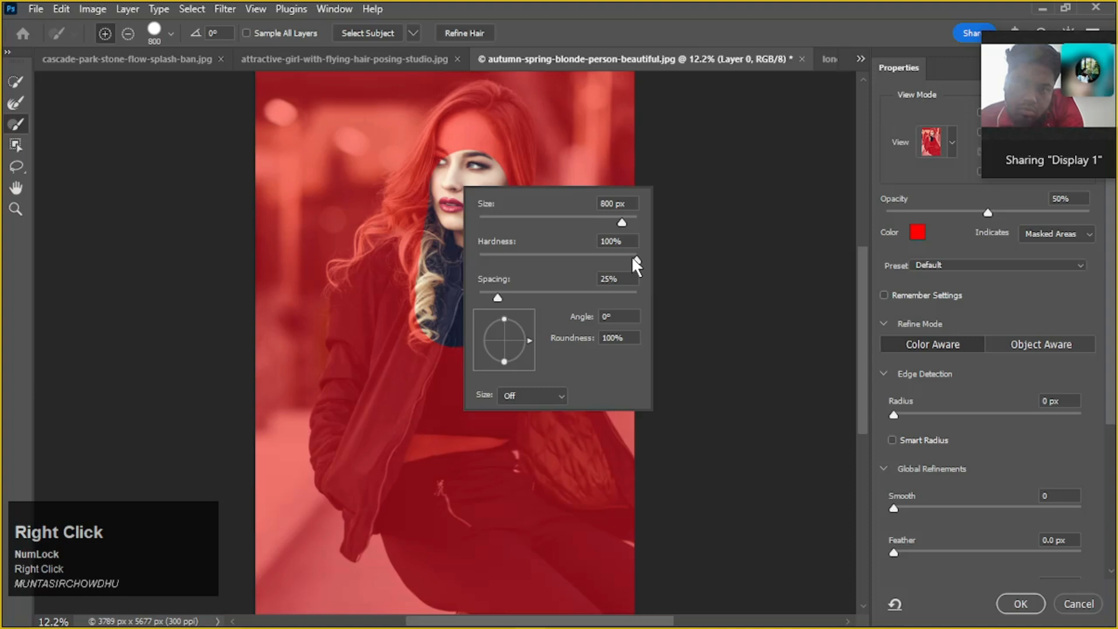
left_click_drag(633, 257, 619, 257)
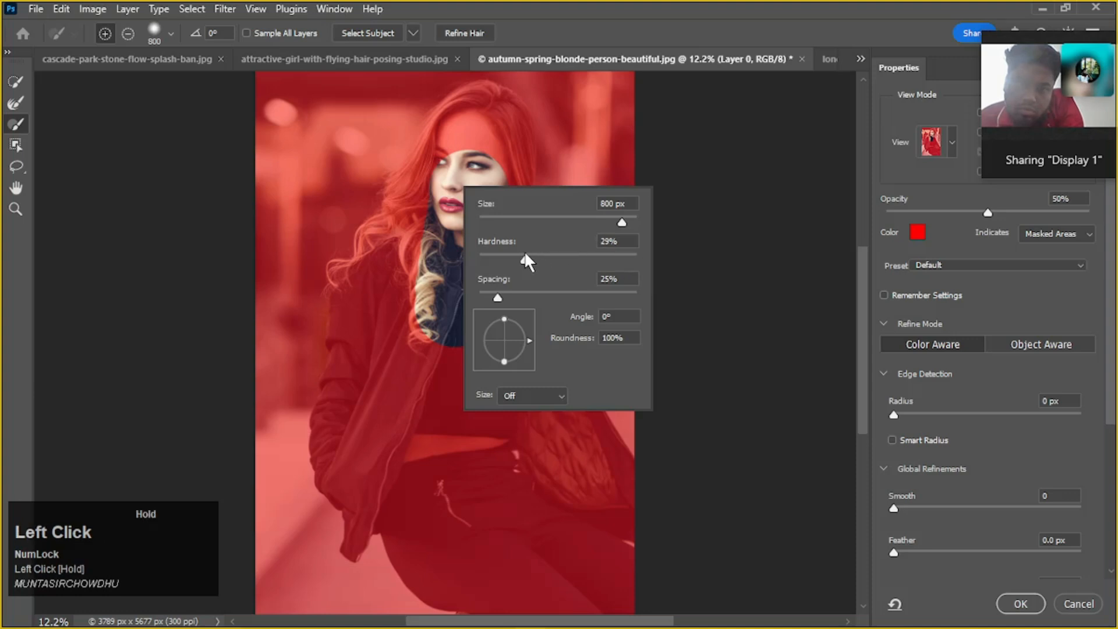
mouse_move(407, 303)
left_mouse_down()
mouse_move(403, 372)
mouse_move(434, 342)
mouse_move(436, 274)
mouse_move(445, 329)
left_mouse_up()
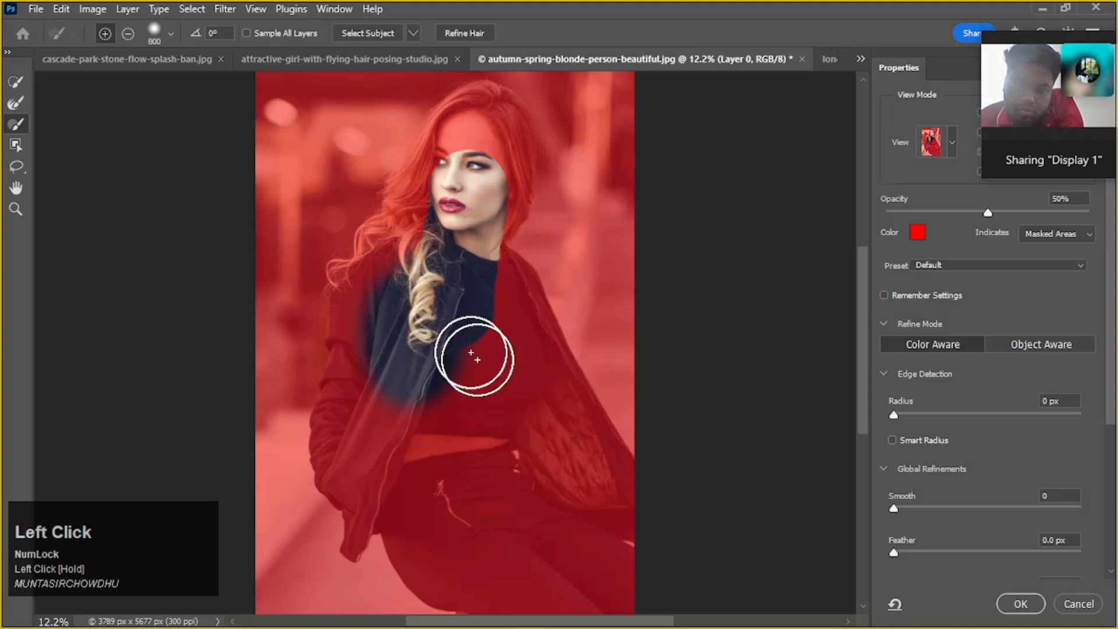
key("ctrl+z")
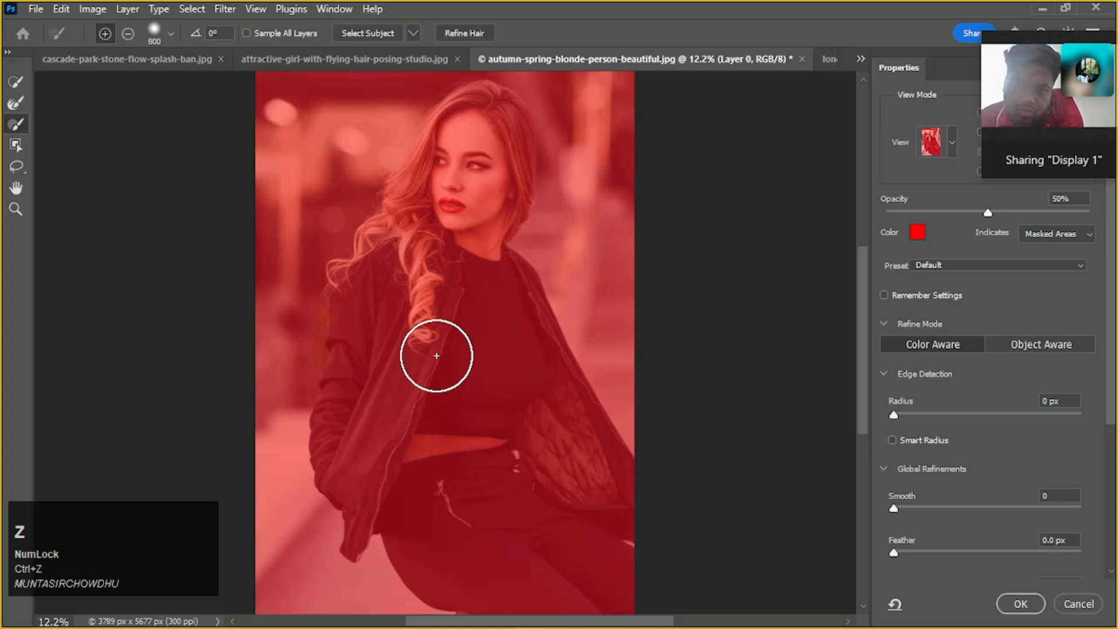
Paint the face and collar into the selection softly, and add a dab on the jacket at 100% hardness
mouse_move(466, 204)
left_mouse_down()
mouse_move(470, 192)
mouse_move(477, 326)
left_mouse_up()
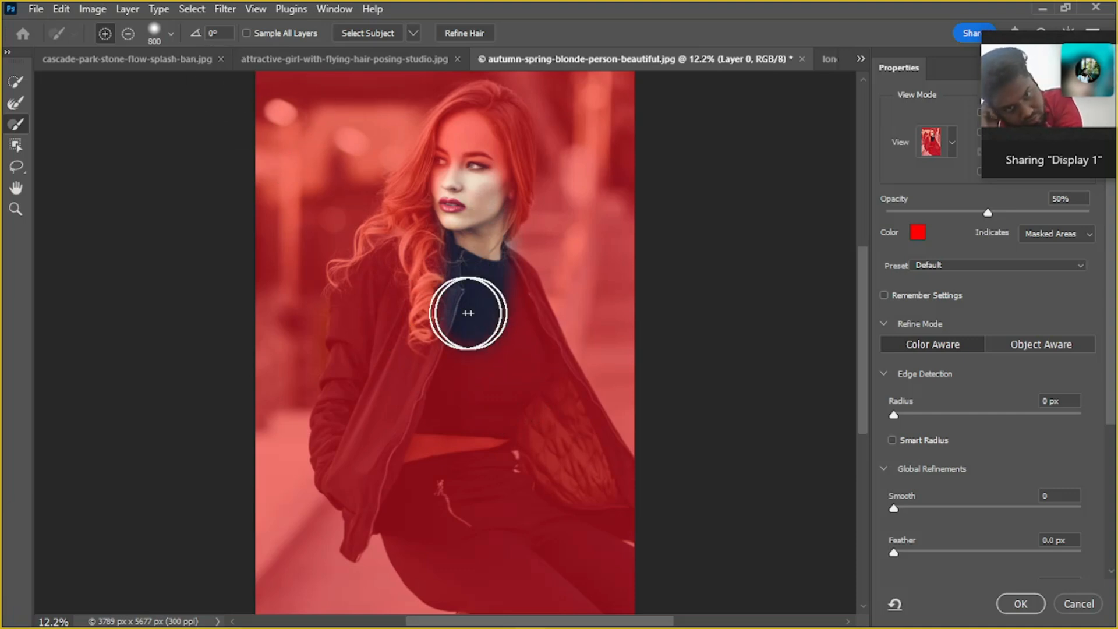
right_click(414, 391)
left_click_drag(480, 463, 602, 488)
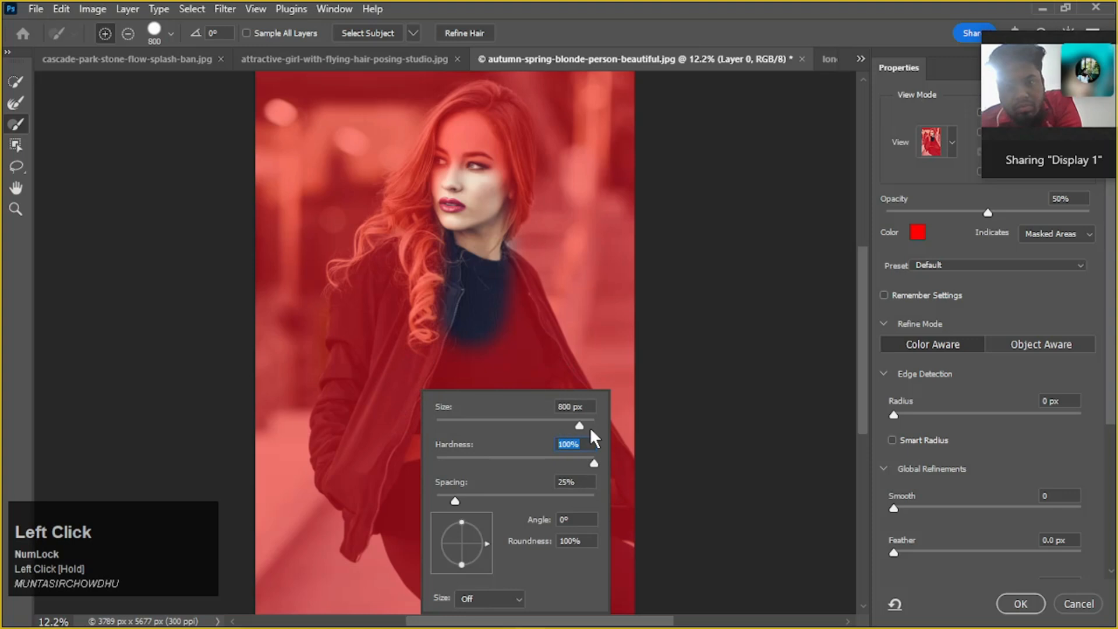
left_click(386, 401)
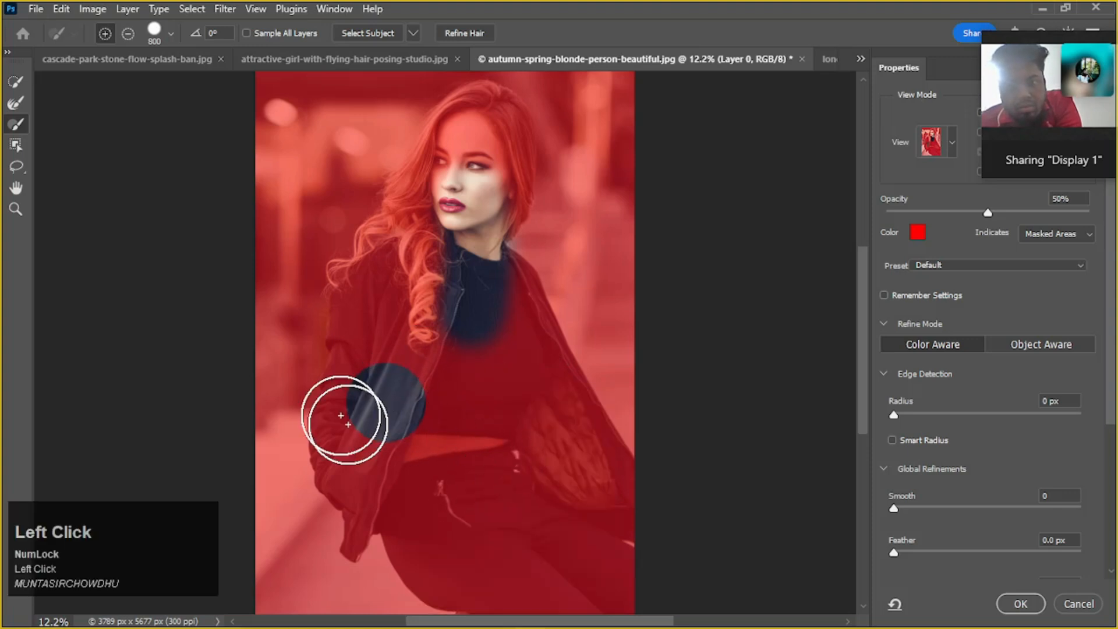
Add a soft dab on the black top at 12% brush hardness, and raise the hardness to 17%
right_click(502, 381)
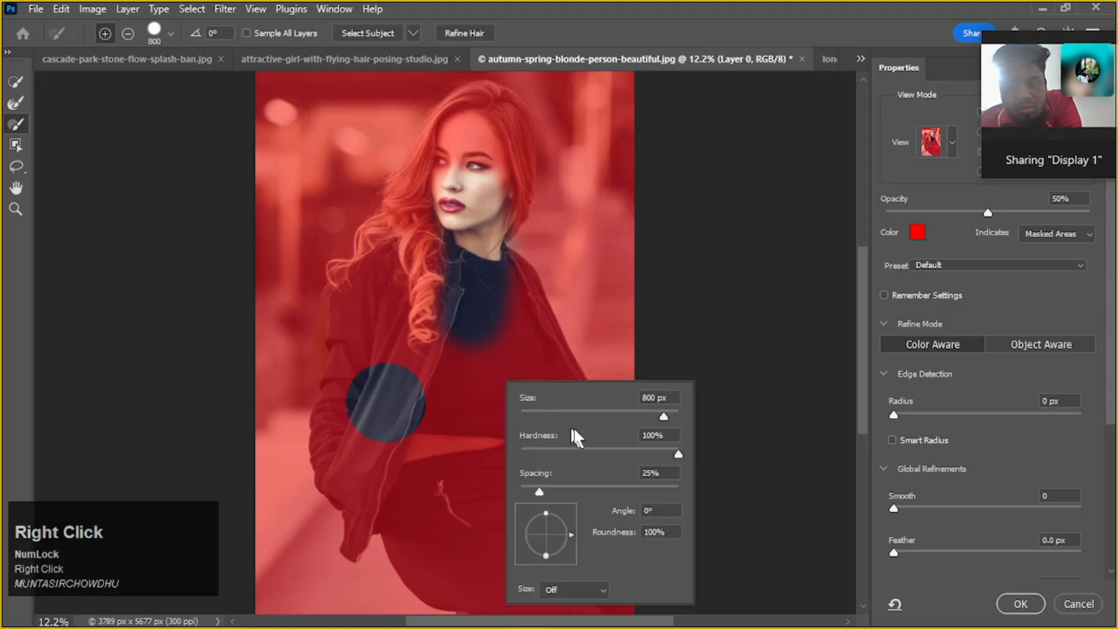
left_click_drag(577, 447, 540, 448)
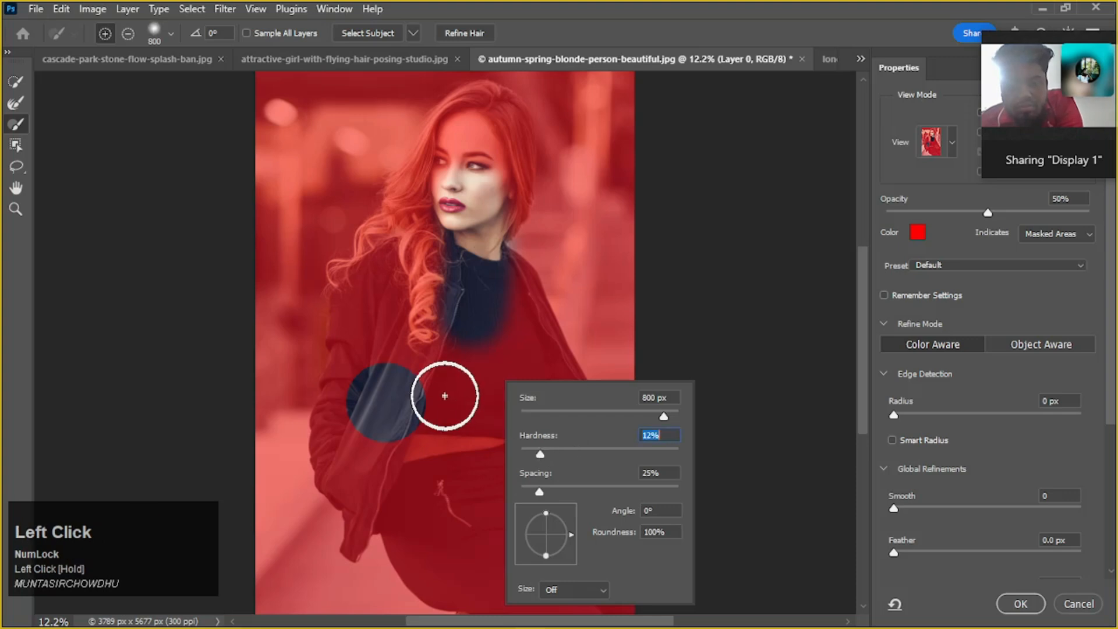
left_click(481, 407)
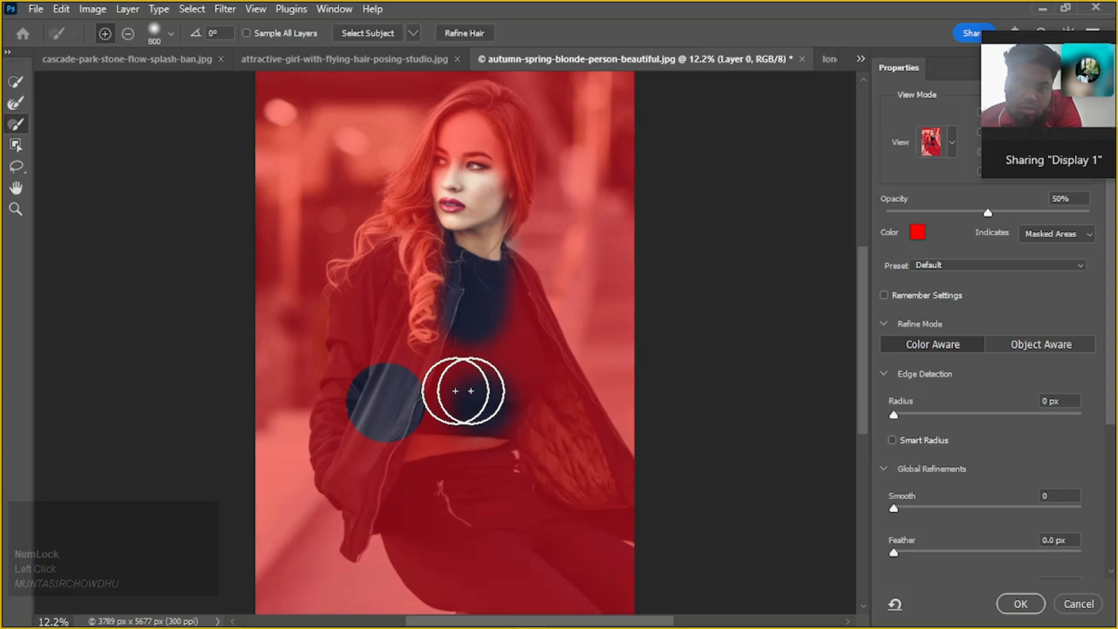
right_click(486, 401)
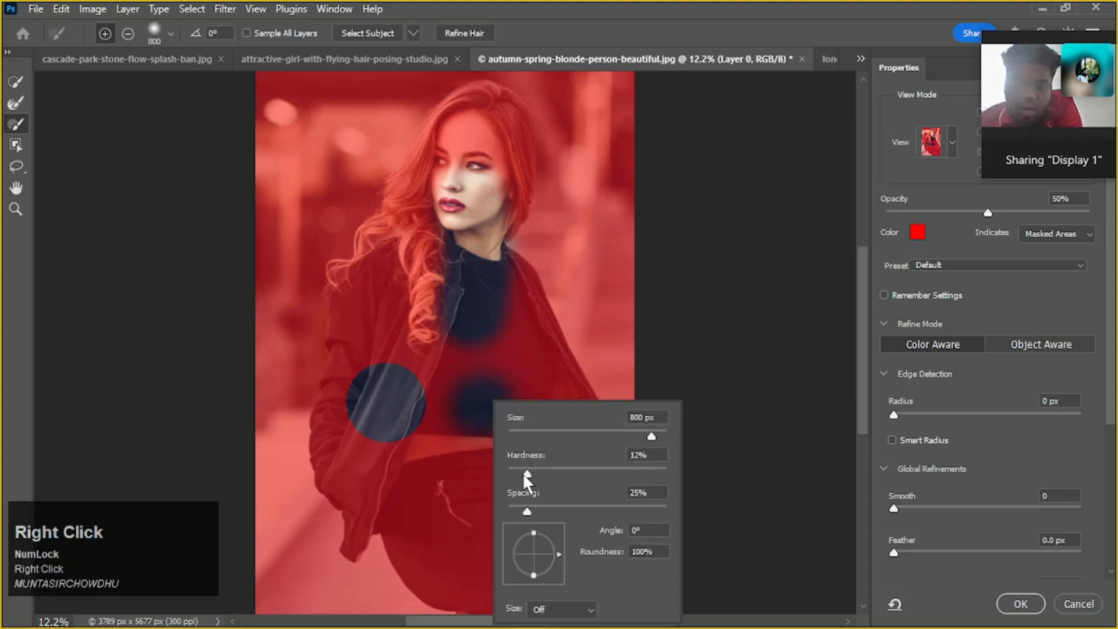
left_click_drag(523, 471, 525, 471)
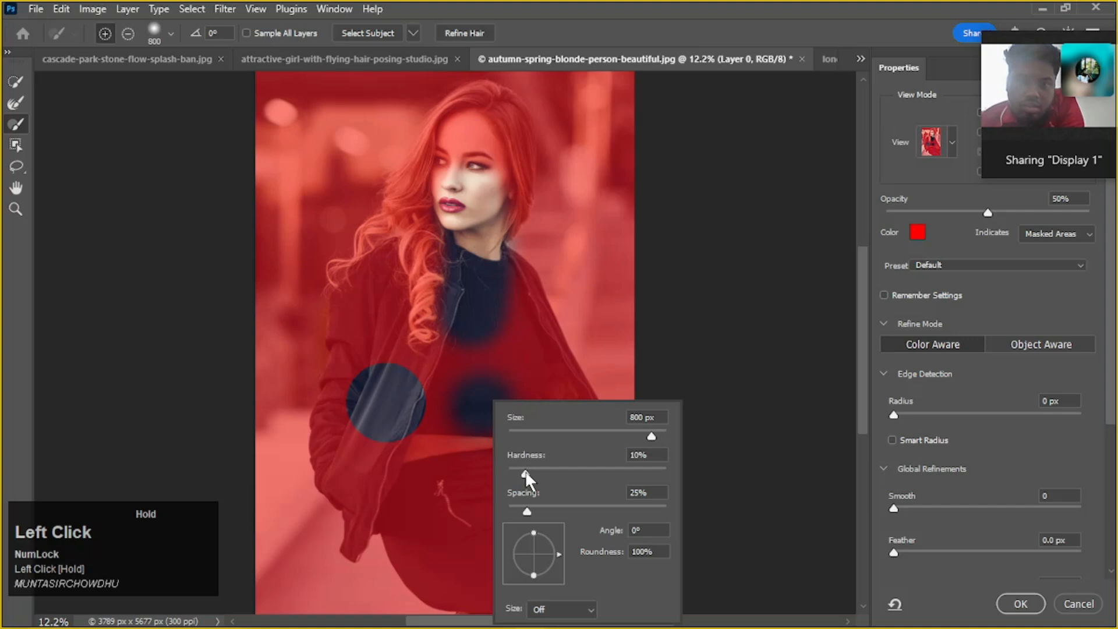
Add the black top, upper jacket, face and hair with the Quick Selection tool, enlarging its brush to 600 px
left_click(16, 83)
left_click_drag(477, 334, 499, 400)
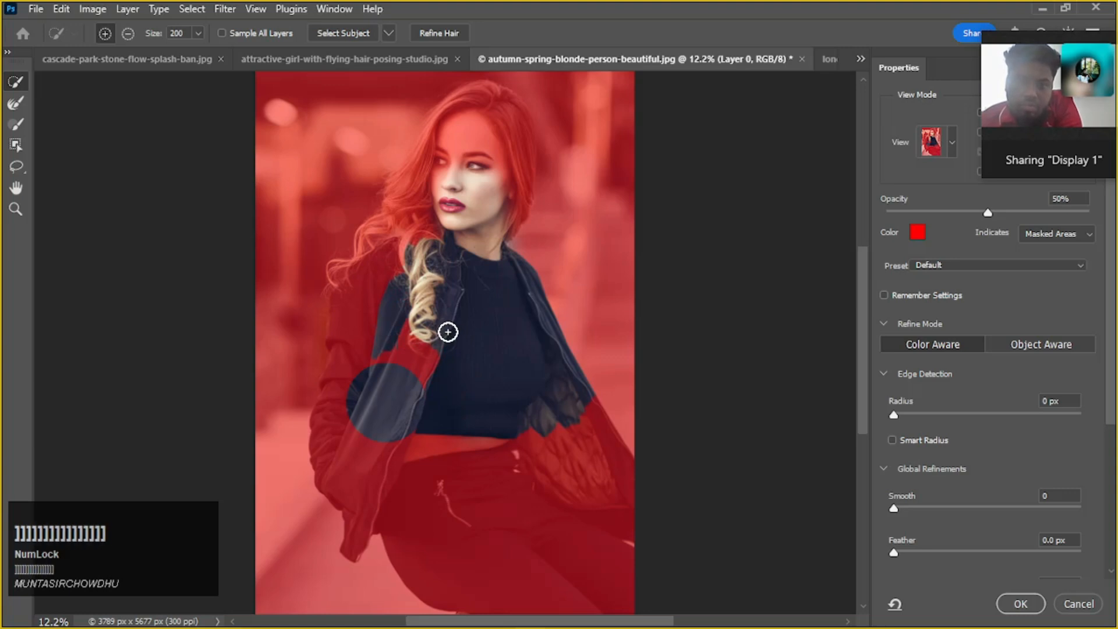
key("bracketright")
key("bracketright")
mouse_move(476, 146)
left_mouse_down()
mouse_move(473, 132)
mouse_move(493, 158)
left_mouse_up()
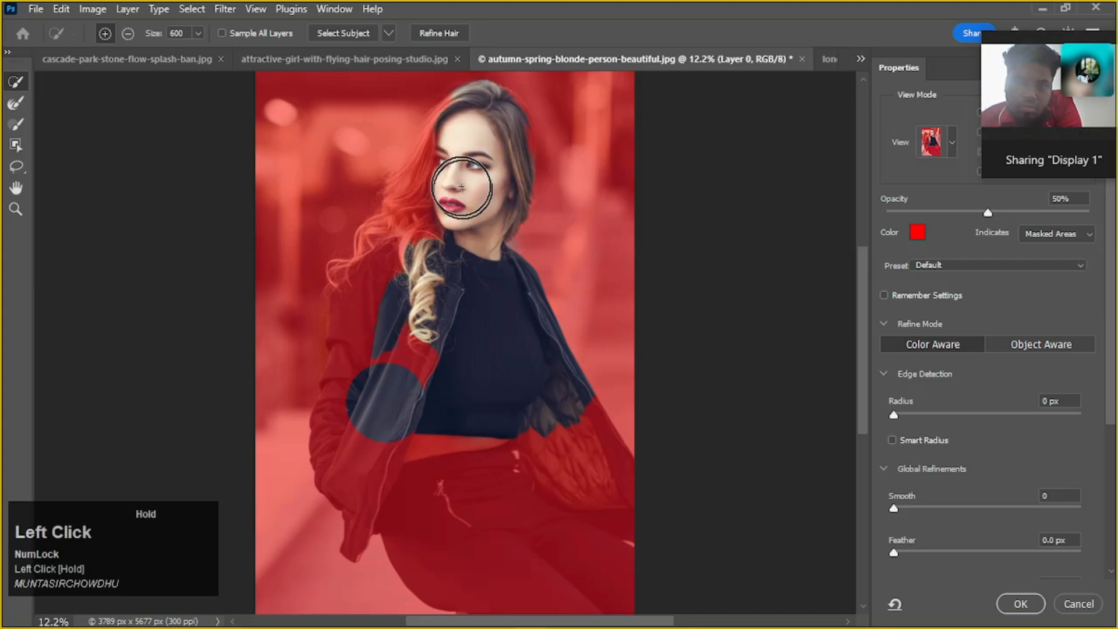
left_click_drag(446, 191, 387, 317)
Try to subtract the background gap between the hair and shoulder with the Quick Selection brush at 90 px
scroll(386, 234, "up", 8)
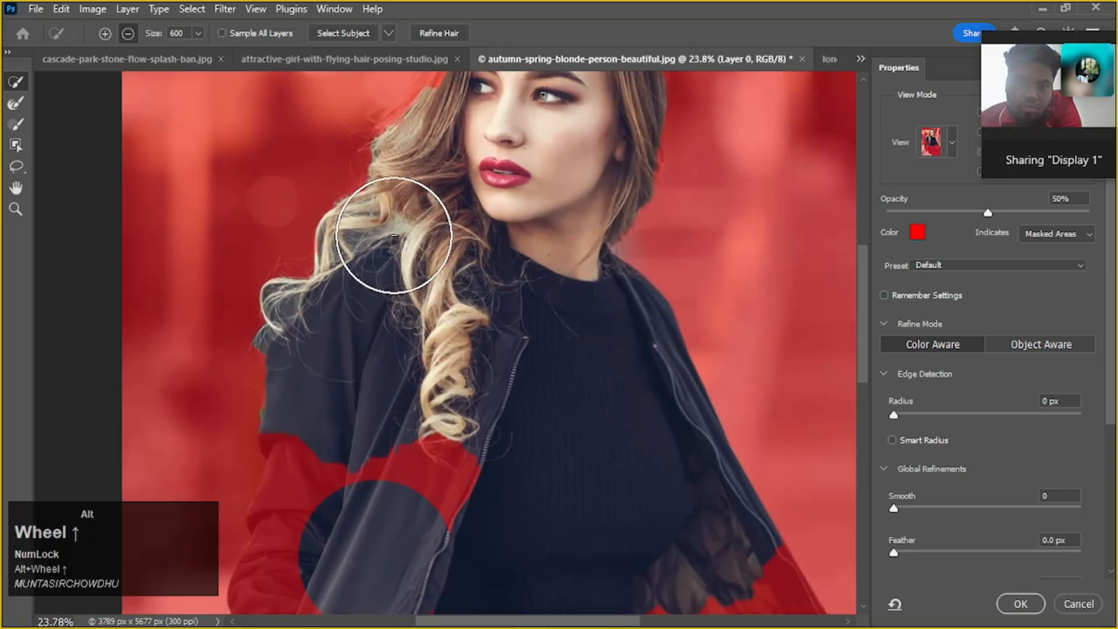
scroll(386, 235, "up", 5)
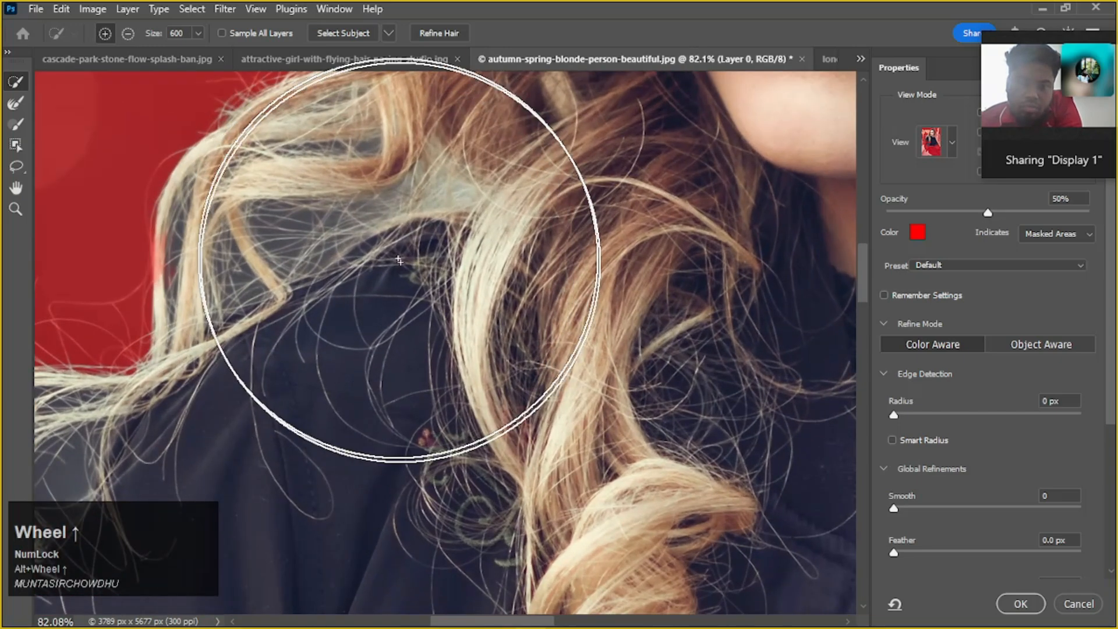
scroll(405, 308, "up", 2)
scroll(404, 308, "up", 2)
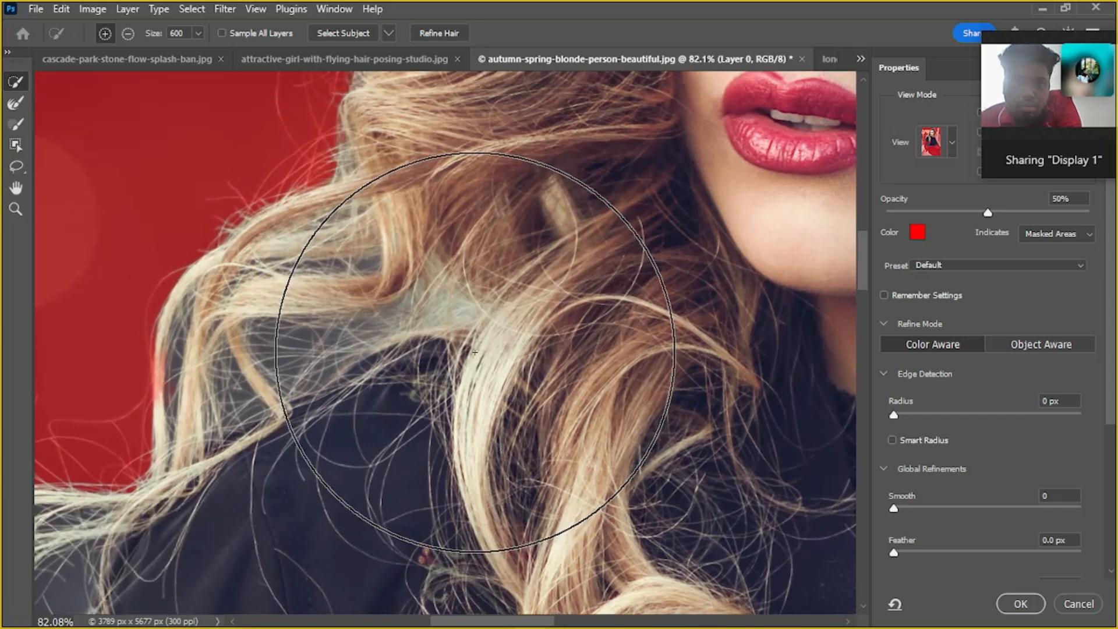
key("bracketleft")
key("bracketleft")
key("bracketleft")
key("bracketleft")
key("bracketleft")
key("bracketleft")
key("bracketleft")
key("bracketleft")
key("bracketleft")
key("bracketleft")
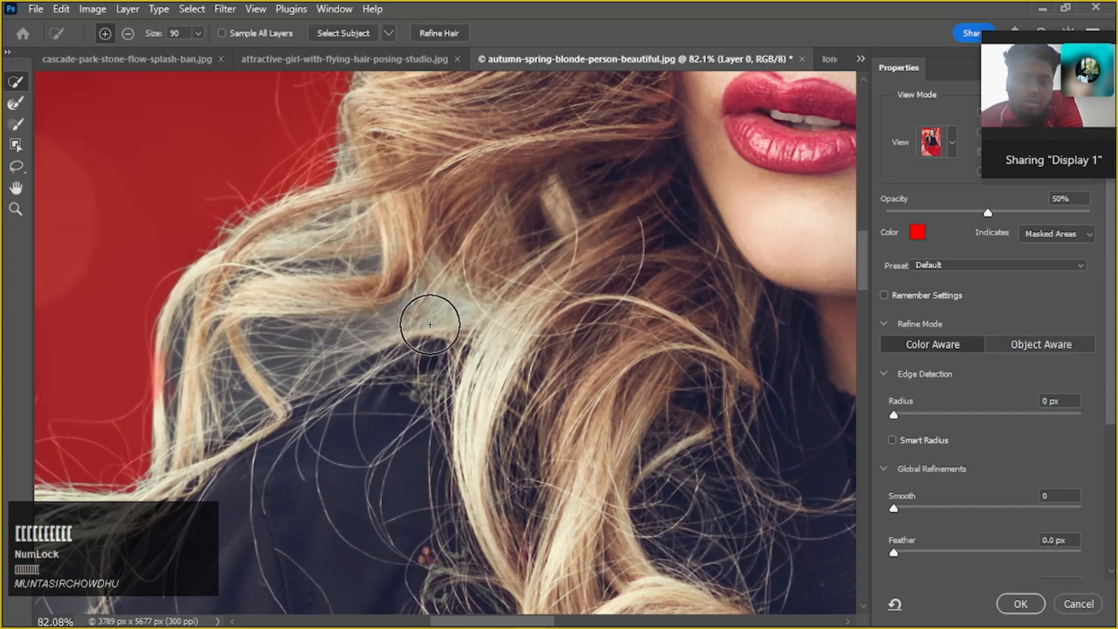
key("alt")
mouse_move(444, 311)
left_mouse_down()
mouse_move(369, 324)
mouse_move(232, 397)
mouse_move(335, 349)
left_mouse_up()
Undo the gap subtraction and the preceding selection strokes over the hair and shoulder
key("ctrl+z")
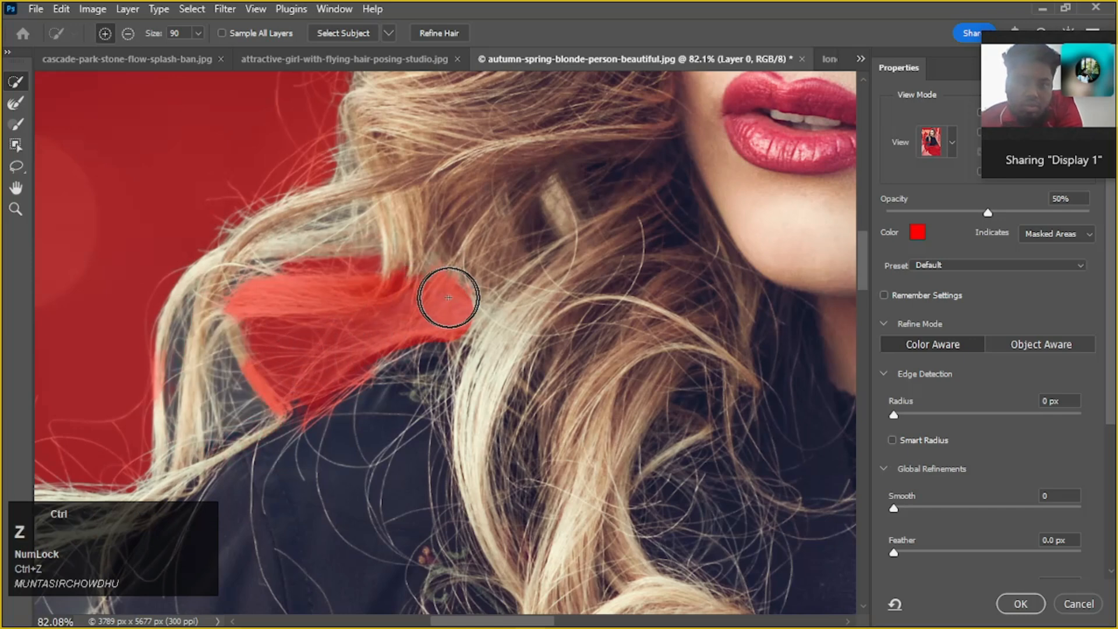
key("ctrl+z")
key("ctrl+z")
scroll(470, 317, "down", 2)
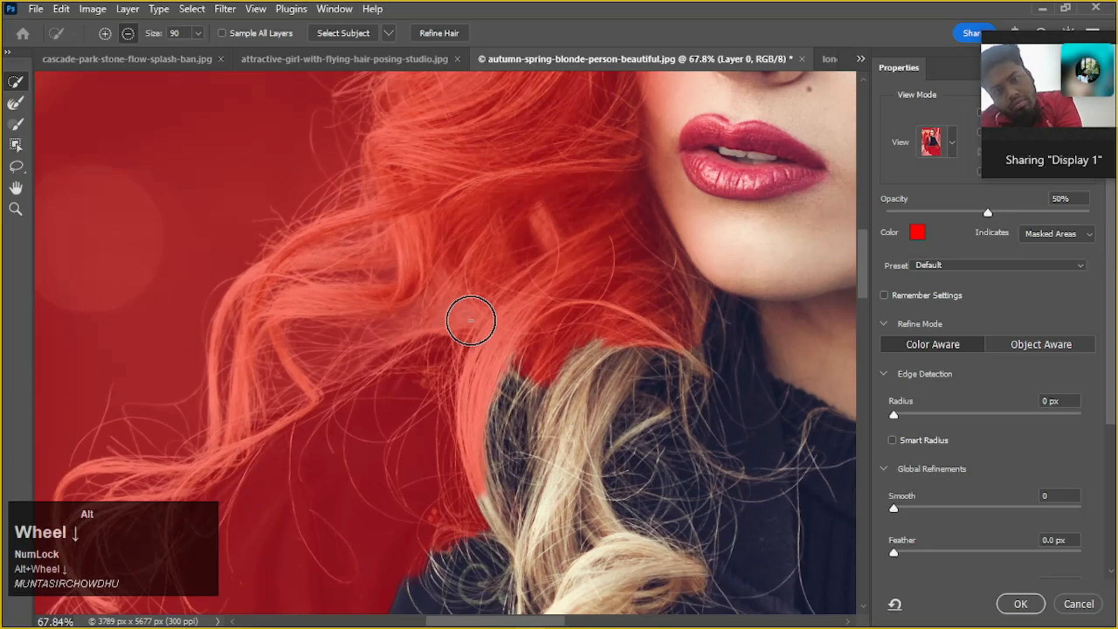
Paint the rest of the face and the inner hair edges into the selection with the soft 800 px Brush
left_click_drag(487, 309, 488, 371)
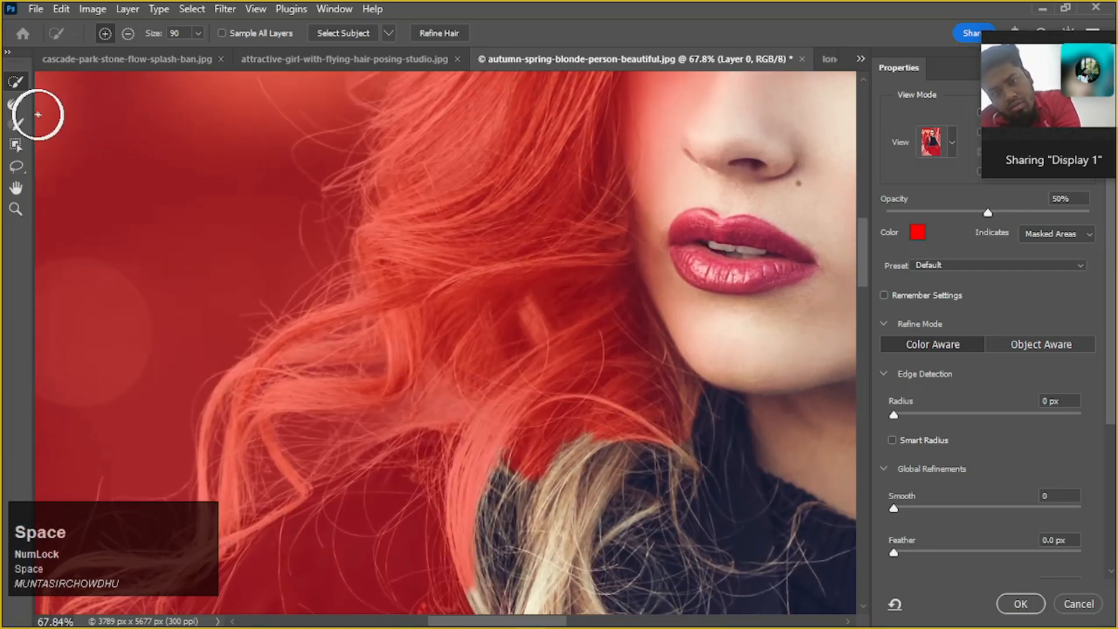
left_click(17, 124)
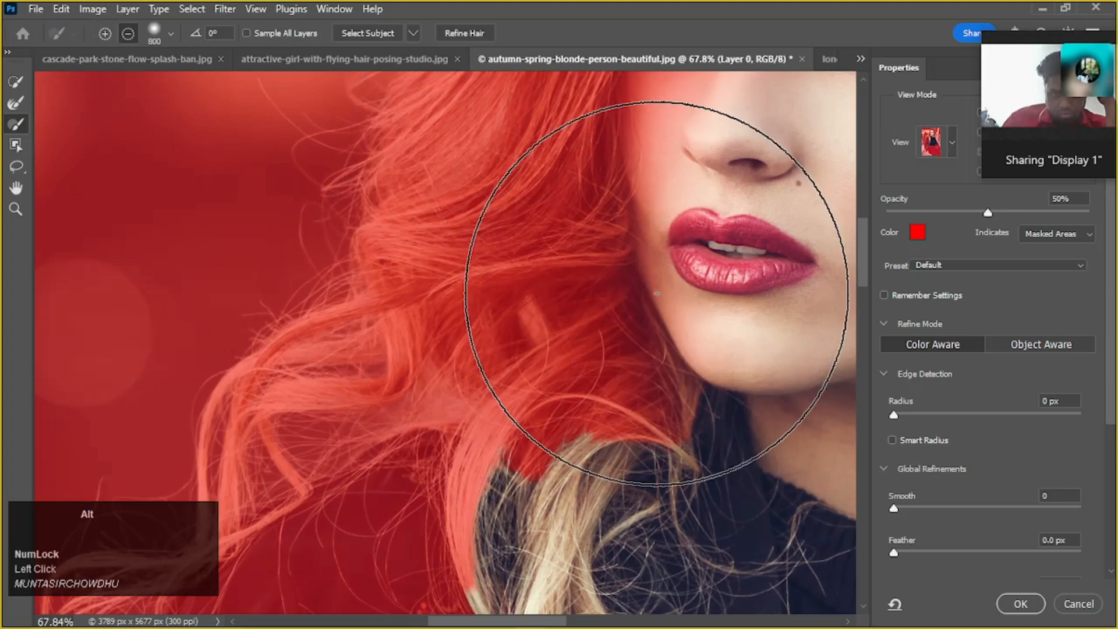
scroll(657, 293, "down", 2)
scroll(657, 293, "down", 1)
mouse_move(679, 212)
left_mouse_down()
mouse_move(704, 250)
mouse_move(698, 301)
mouse_move(580, 339)
mouse_move(671, 258)
mouse_move(621, 187)
mouse_move(1, 18)
left_mouse_up()
key("space")
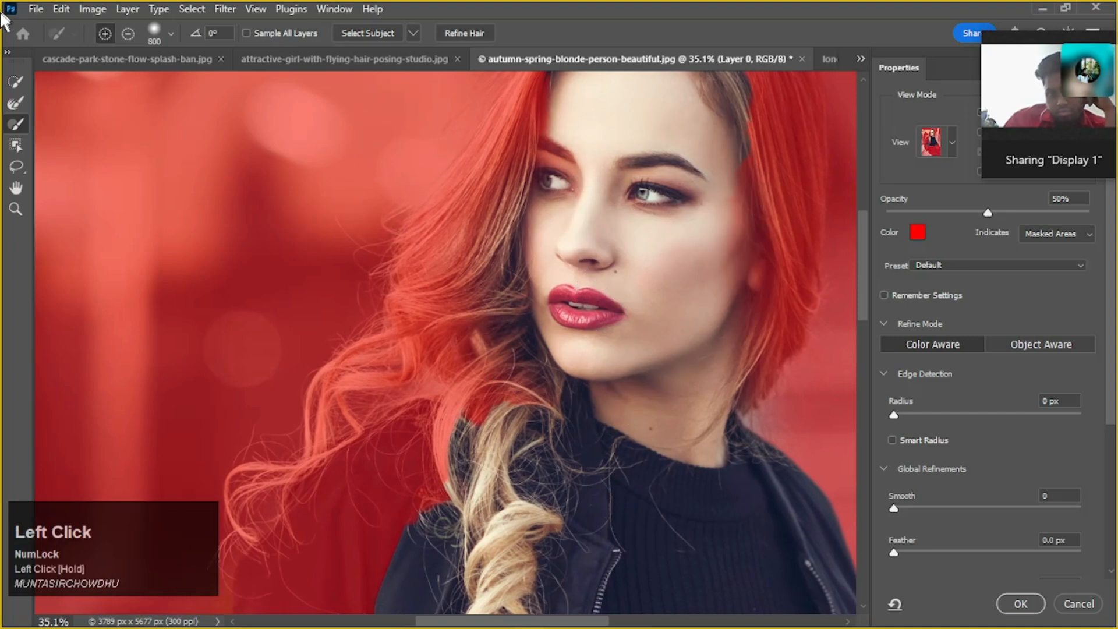
Add the loose curls, jacket sleeve, quilted lining, waist and trousers to the selection with the Quick Selection tool at 90 px
left_click(17, 83)
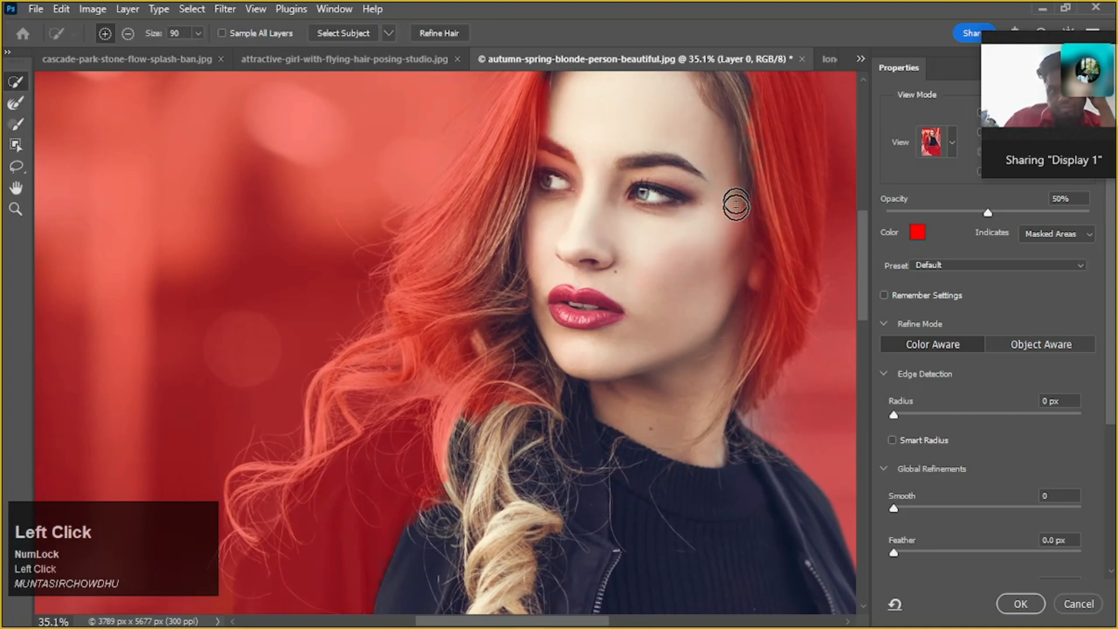
scroll(728, 242, "down", 2)
left_click_drag(545, 247, 558, 275)
scroll(626, 296, "down", 3)
left_click_drag(558, 500, 451, 527)
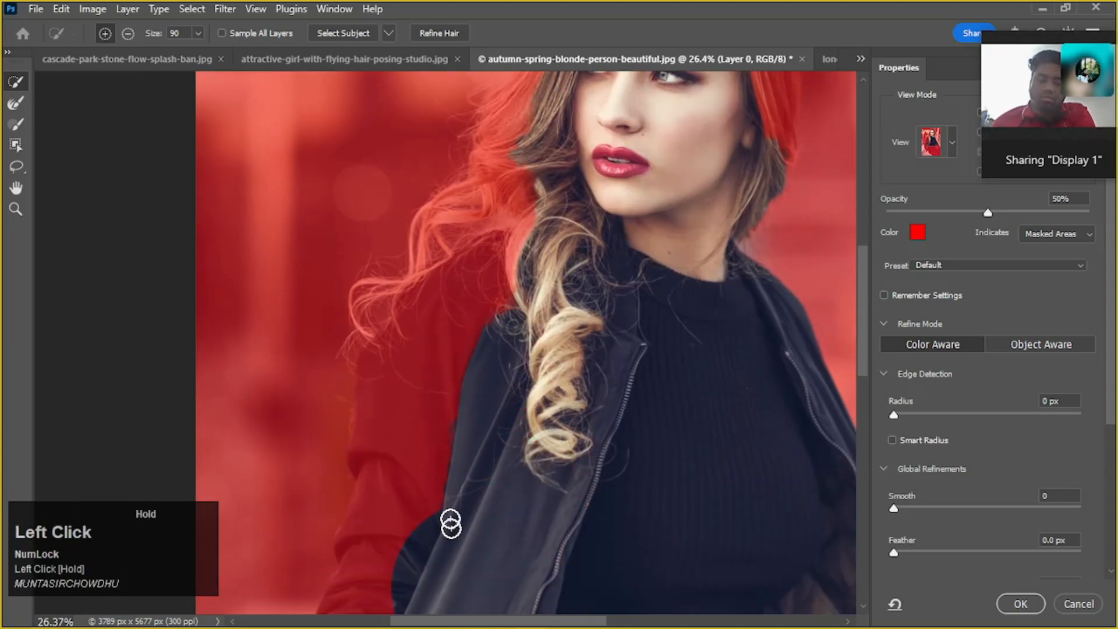
scroll(501, 396, "down", 3)
mouse_move(629, 369)
left_mouse_down()
mouse_move(470, 262)
mouse_move(437, 134)
left_mouse_up()
left_click_drag(530, 432, 569, 462)
scroll(569, 431, "down", 2)
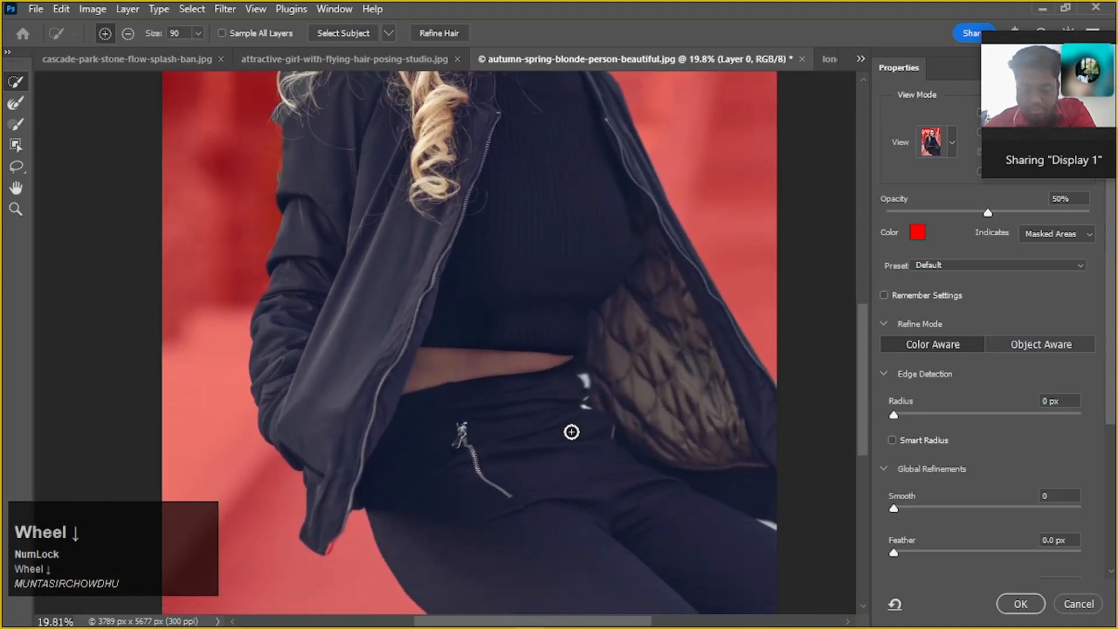
Add the zipper end at the jacket's lower hem to the selection with the Quick Selection tool at 90 px
scroll(573, 411, "down", 3)
scroll(585, 394, "down", 1)
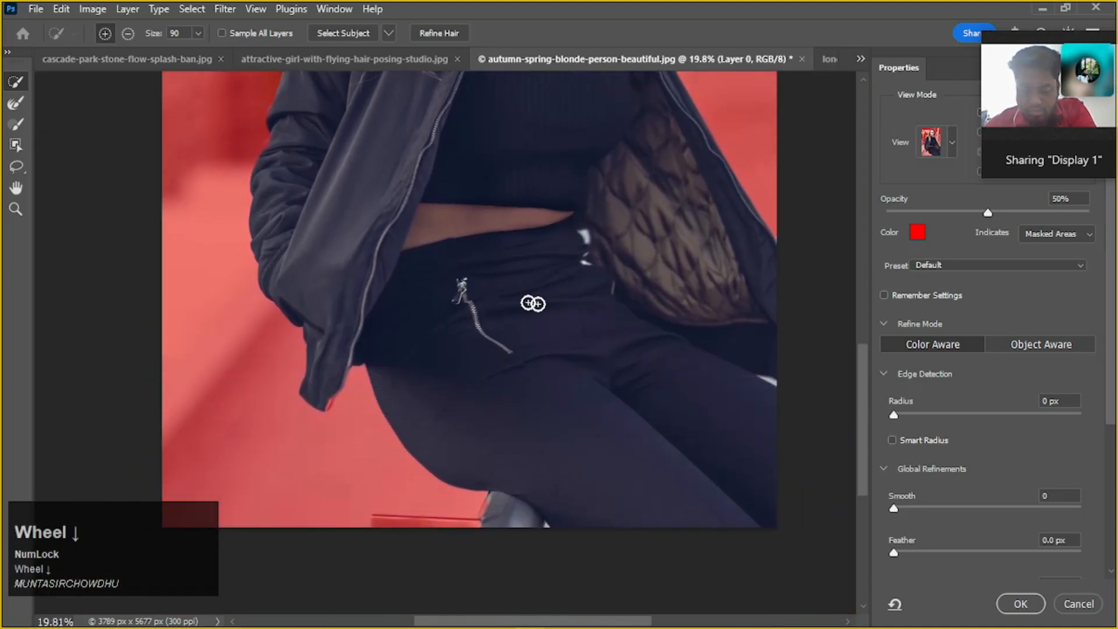
scroll(303, 402, "up", 5)
left_click(342, 380)
left_click_drag(343, 380, 332, 406)
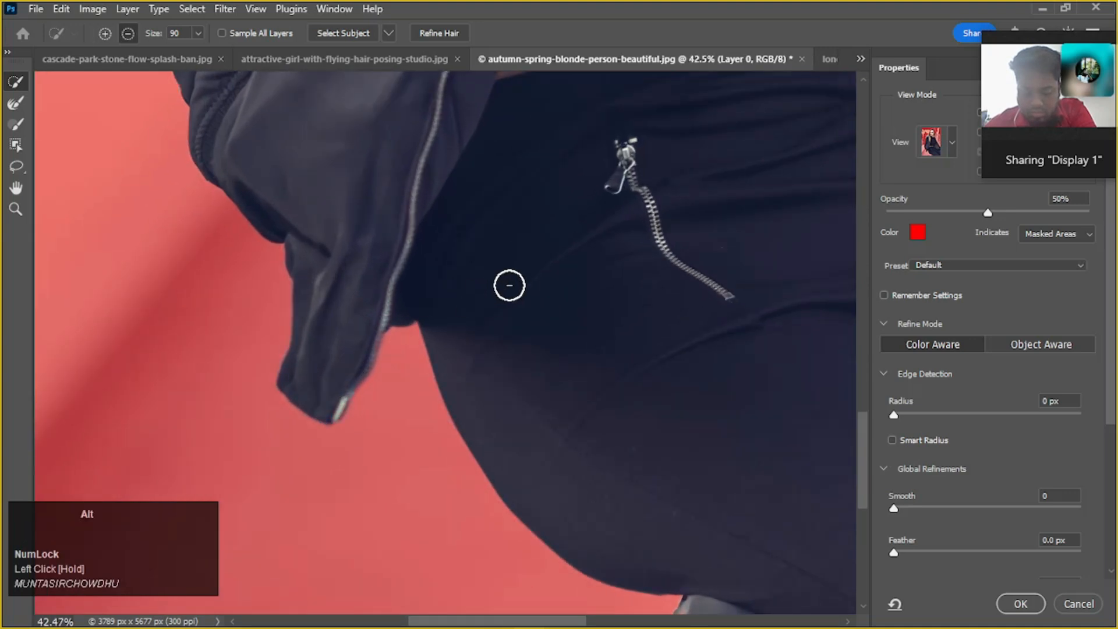
Subtract the loose curls over the shoulder and the background gaps around them from the selection with the Quick Selection tool
scroll(510, 281, "down", 3)
left_click_drag(579, 220, 603, 378)
left_click_drag(578, 129, 551, 303)
scroll(379, 289, "up", 6)
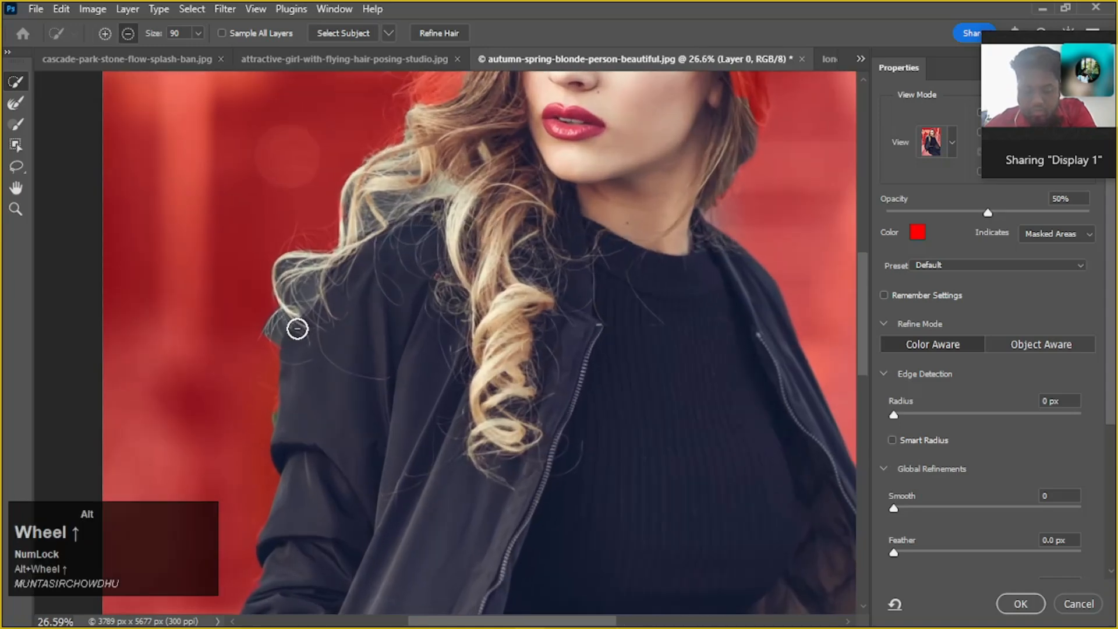
scroll(282, 337, "up", 2)
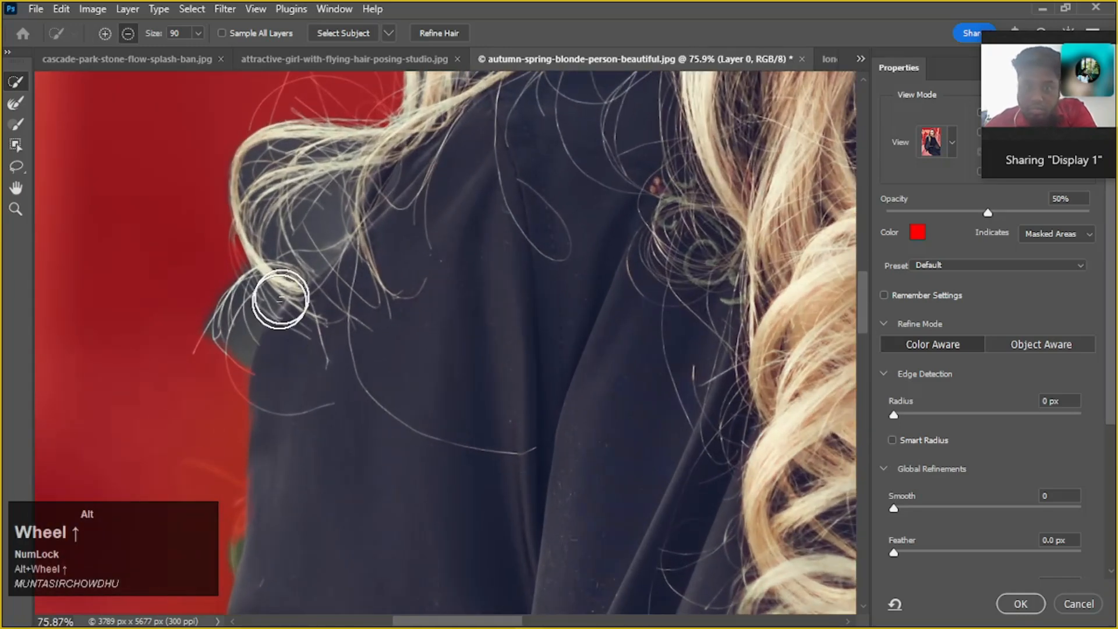
scroll(401, 233, "down", 1)
scroll(402, 233, "down", 2)
left_click_drag(523, 288, 518, 338)
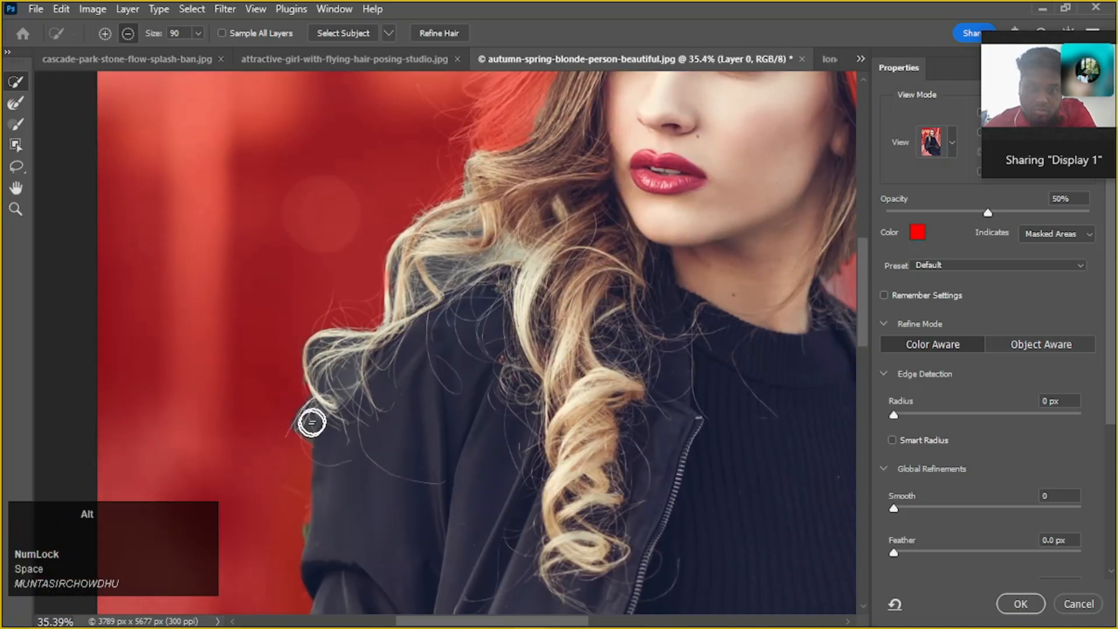
mouse_move(524, 248)
left_mouse_down()
mouse_move(440, 262)
mouse_move(279, 387)
mouse_move(351, 370)
left_mouse_up()
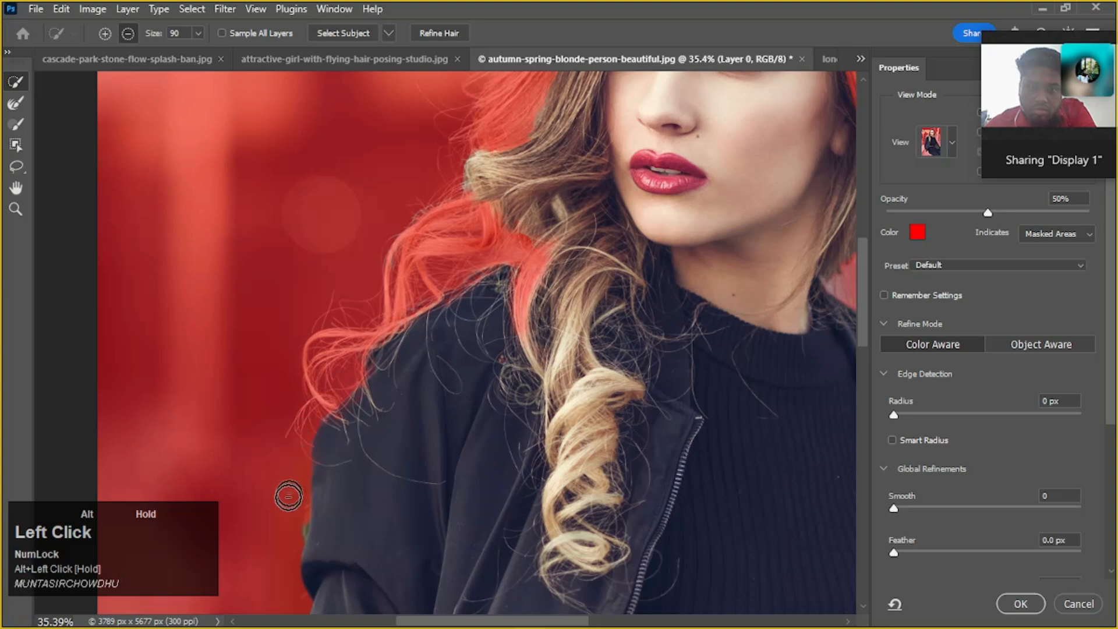
mouse_move(492, 260)
left_mouse_down()
mouse_move(516, 227)
mouse_move(474, 195)
mouse_move(415, 213)
left_mouse_up()
scroll(444, 205, "up", 1)
scroll(460, 194, "down", 1, "alt")
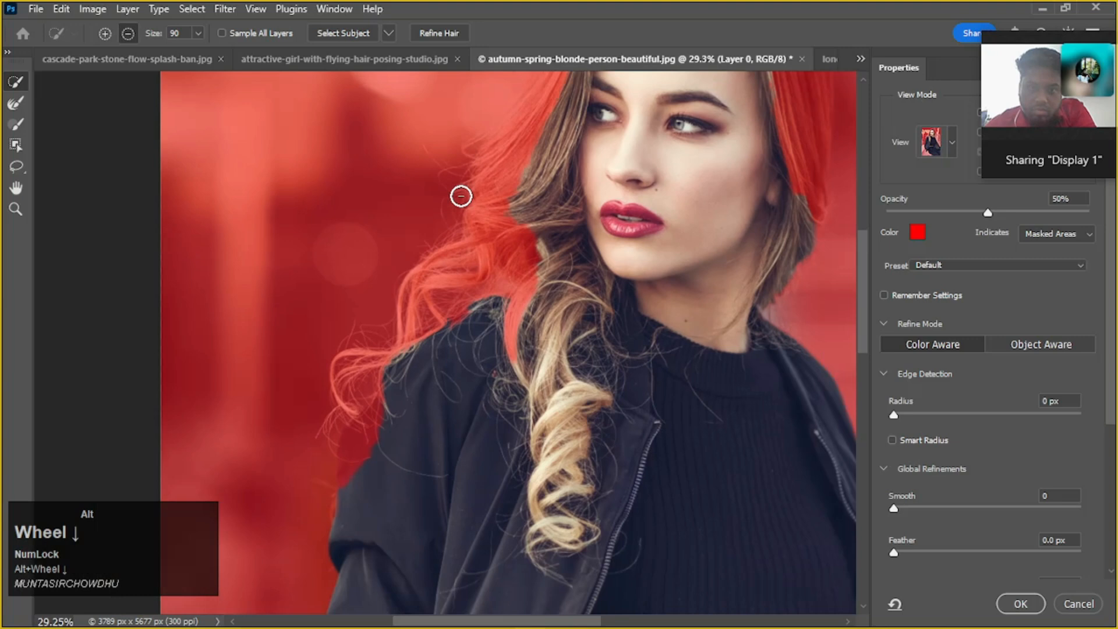
Add the crown and the hair on both sides of the face to the selection with the Quick Selection tool at 90 px
left_click(19, 103)
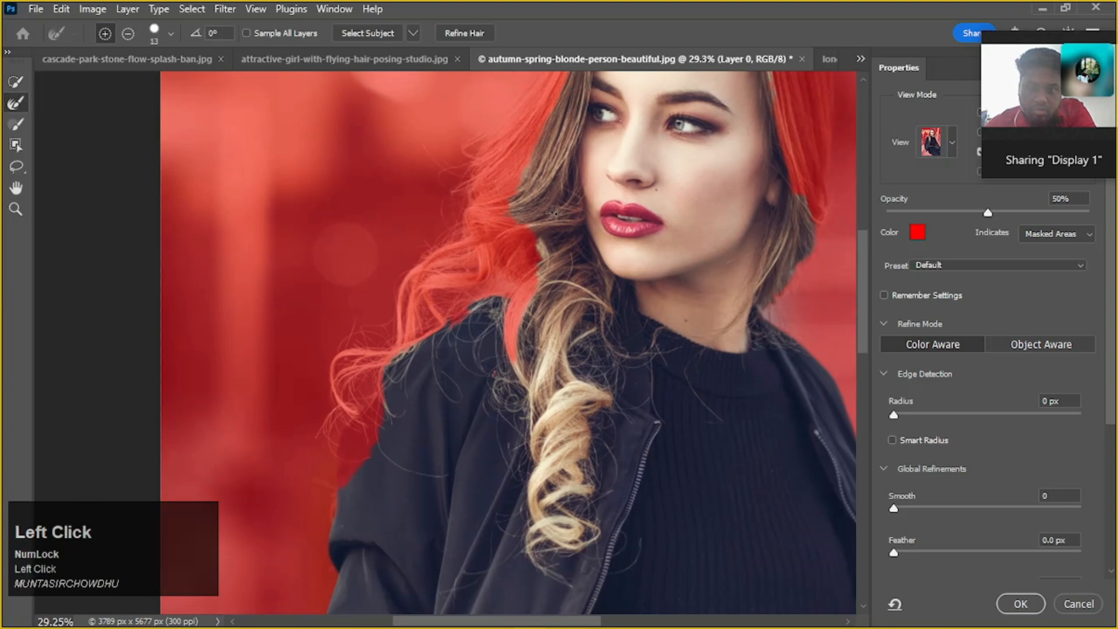
scroll(583, 206, "up", 3)
left_click_drag(650, 217, 520, 324)
left_click(16, 82)
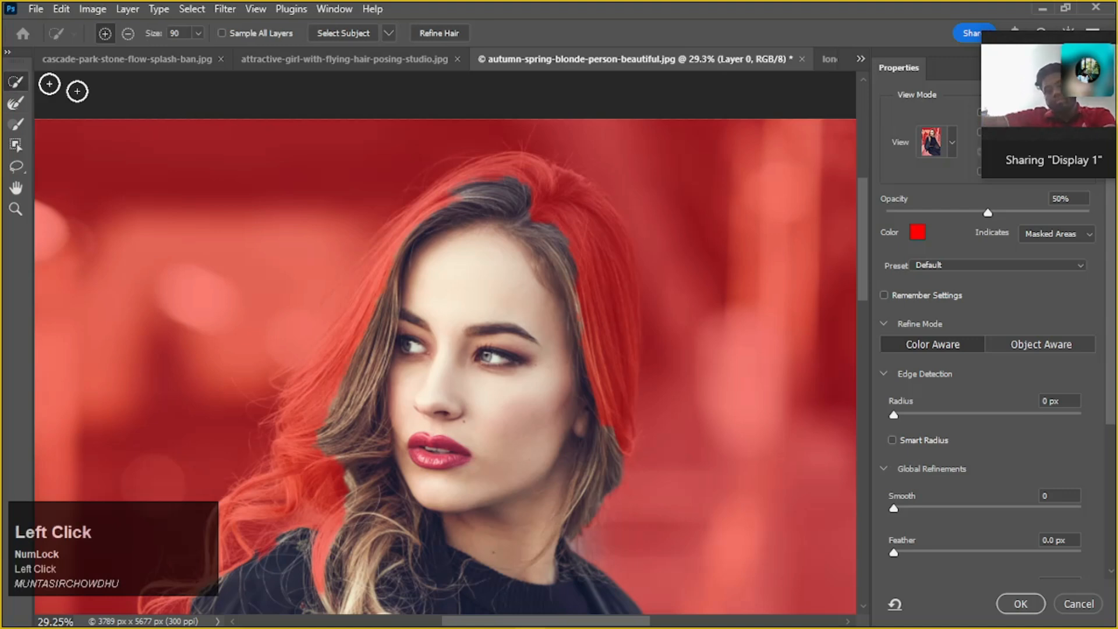
mouse_move(594, 237)
left_mouse_down()
mouse_move(582, 257)
mouse_move(594, 379)
mouse_move(593, 369)
left_mouse_up()
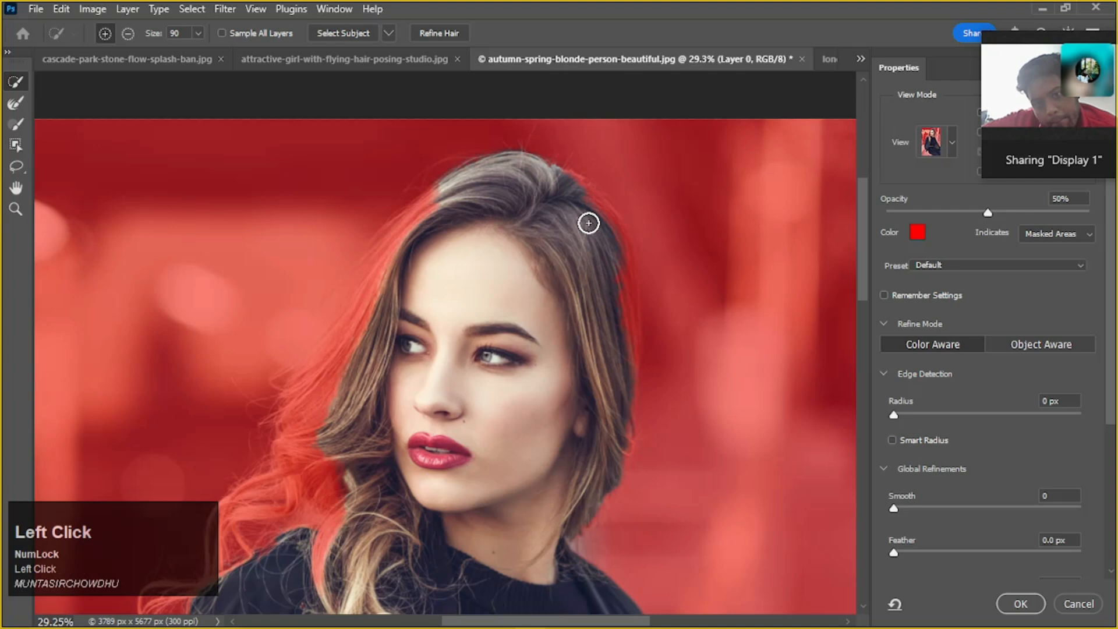
mouse_move(460, 189)
left_mouse_down()
mouse_move(430, 181)
mouse_move(420, 240)
left_mouse_up()
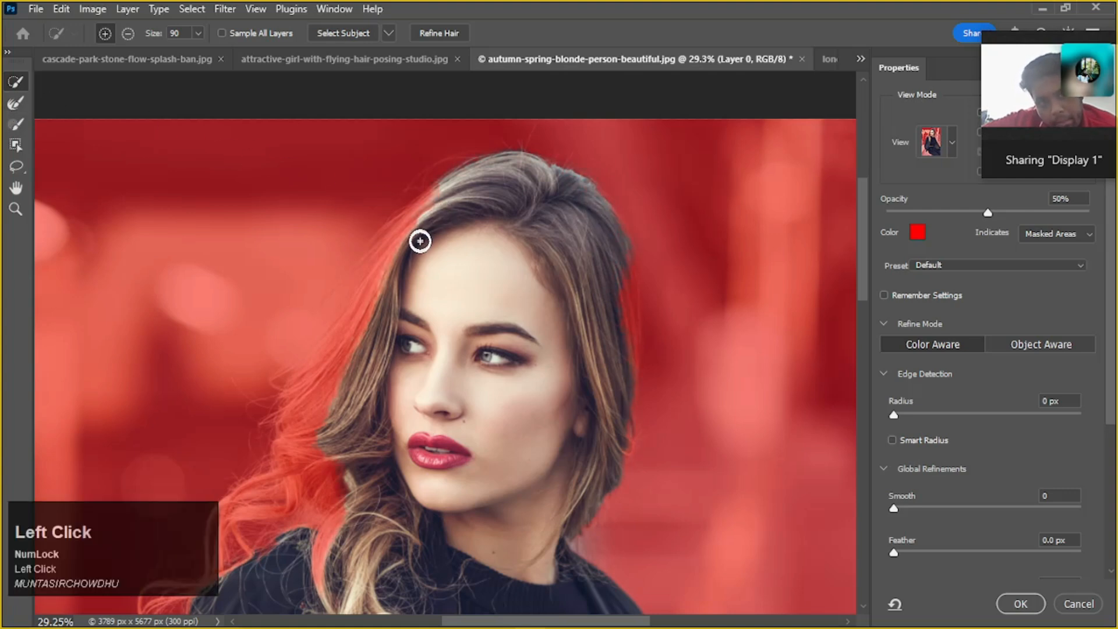
mouse_move(403, 281)
left_mouse_down()
mouse_move(347, 342)
mouse_move(372, 294)
mouse_move(410, 281)
left_mouse_up()
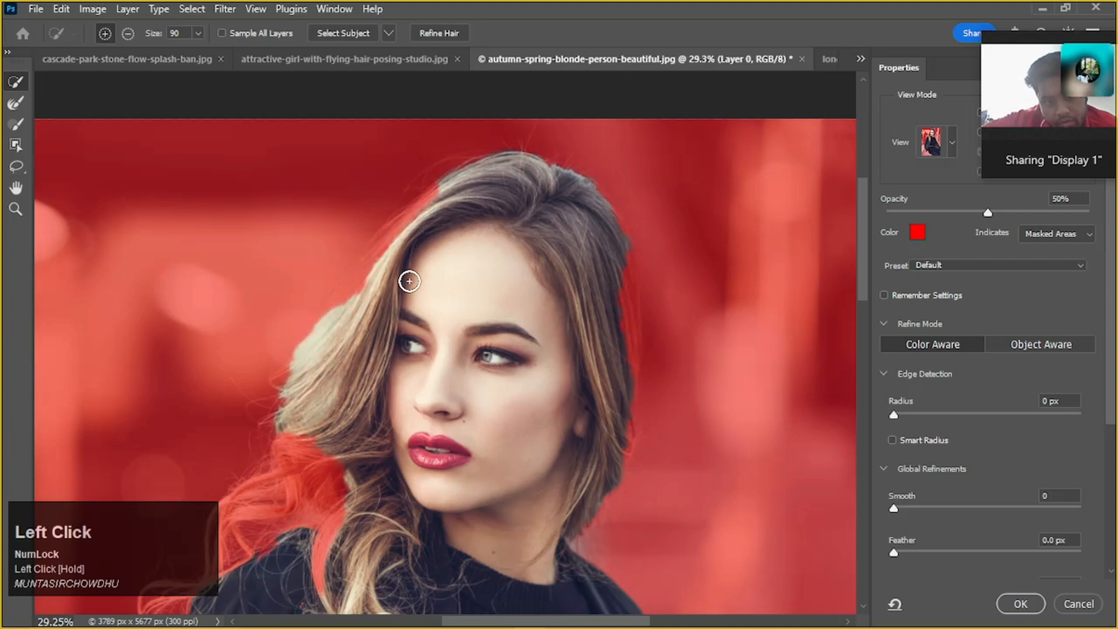
Set the Refine Edge Brush to 175 px and lower its hardness for a softer tip
scroll(410, 192, "up", 6, "alt")
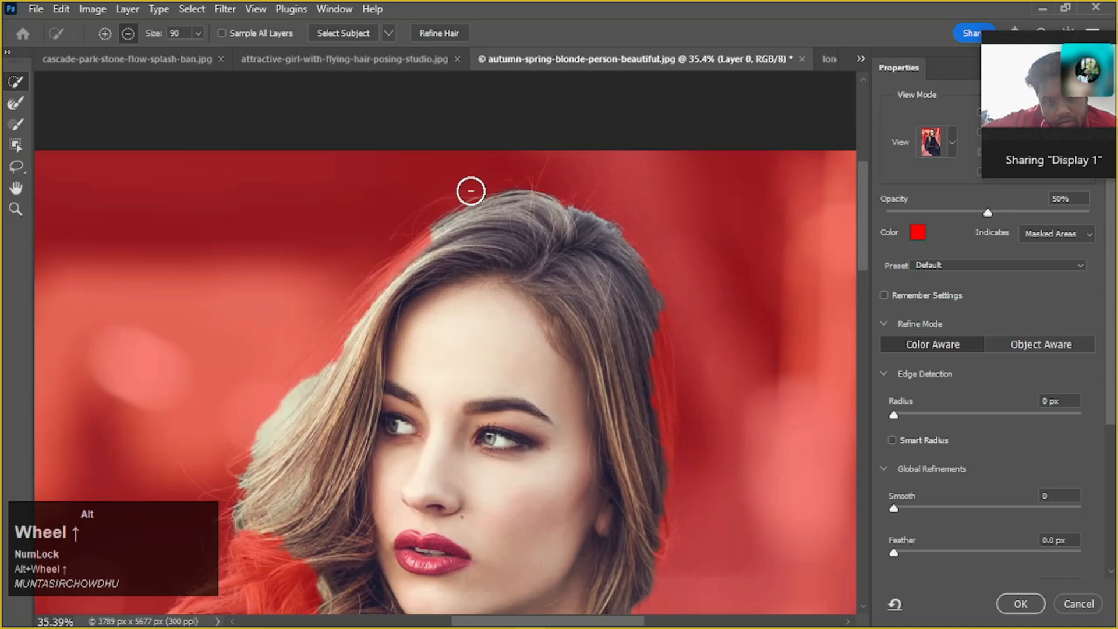
scroll(482, 195, "down", 4, "alt")
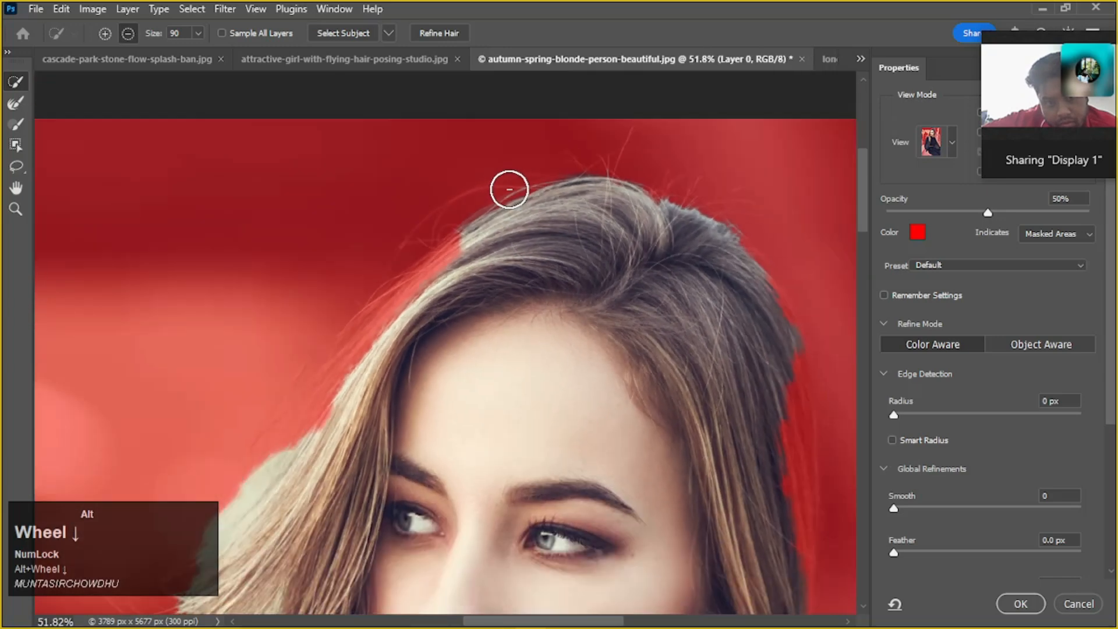
left_click(16, 104)
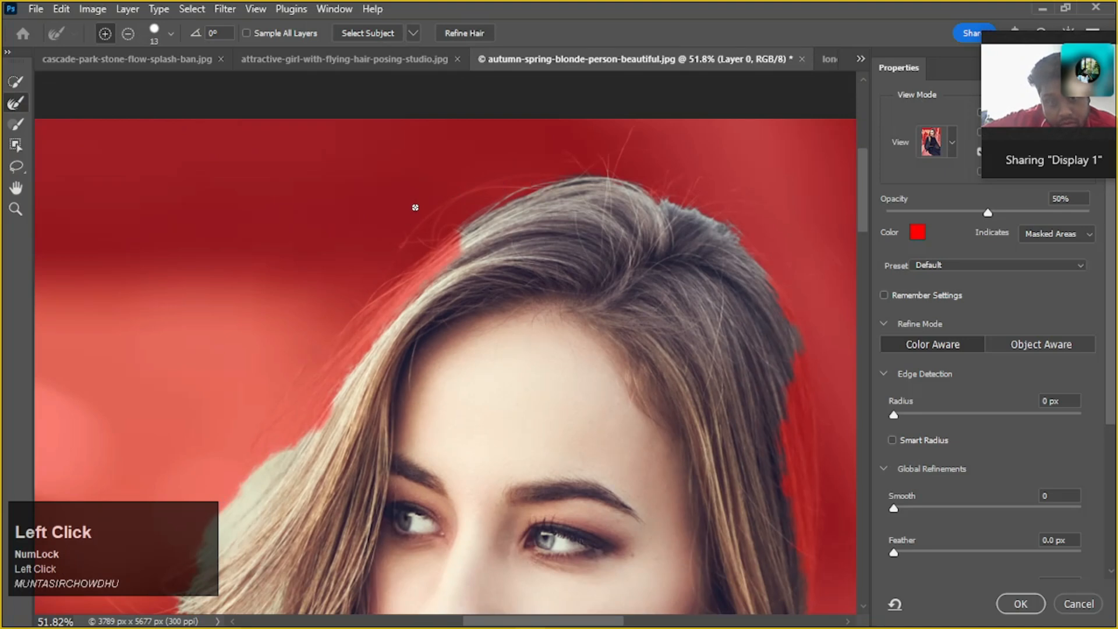
key("bracketright")
key("bracketright")
key("bracketright")
key("bracketright")
key("bracketright")
key("bracketright")
key("bracketright")
key("bracketright")
key("bracketright")
key("bracketright")
key("bracketright")
key("bracketright")
key("bracketright")
key("bracketright")
key("bracketright")
key("bracketright")
key("bracketright")
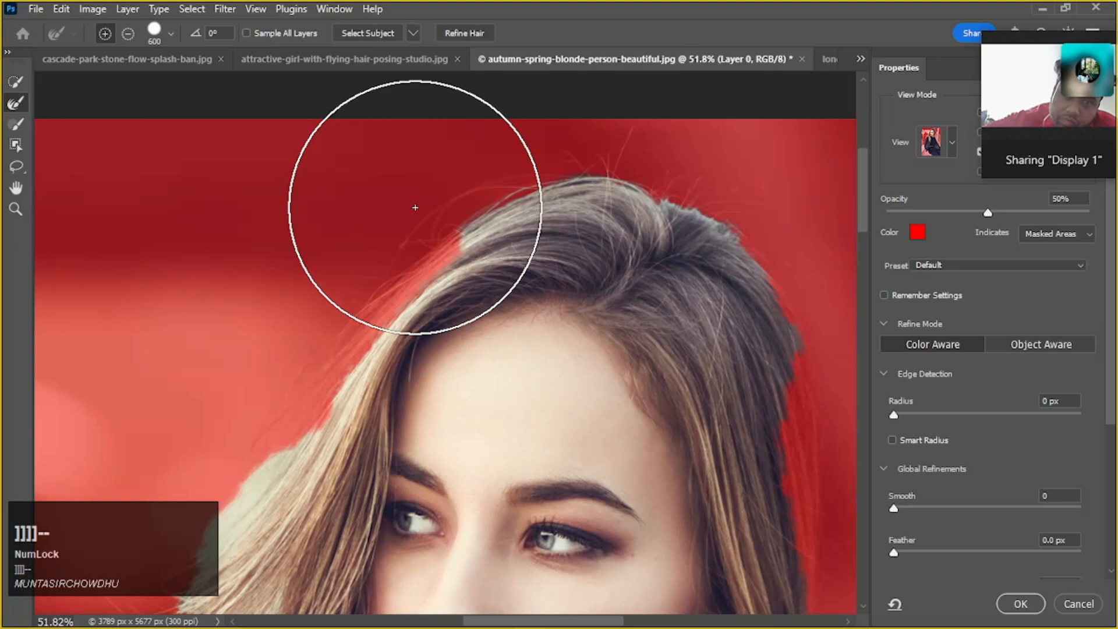
key("bracketleft")
key("bracketleft")
key("bracketleft")
key("bracketleft")
key("bracketleft")
key("bracketleft")
key("bracketleft")
key("bracketleft")
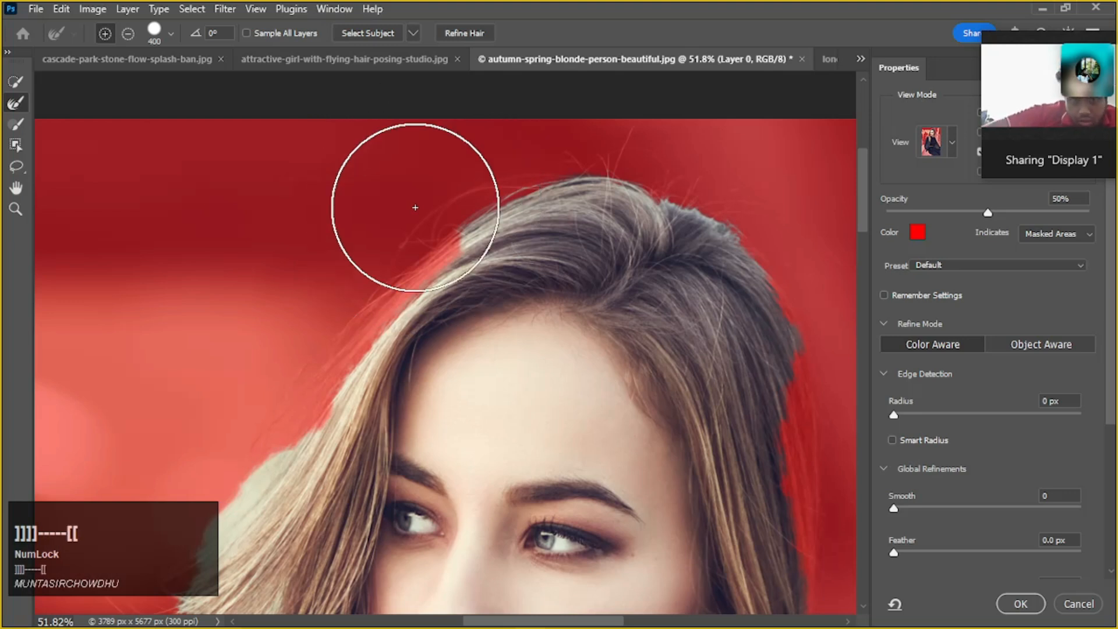
right_click(615, 282)
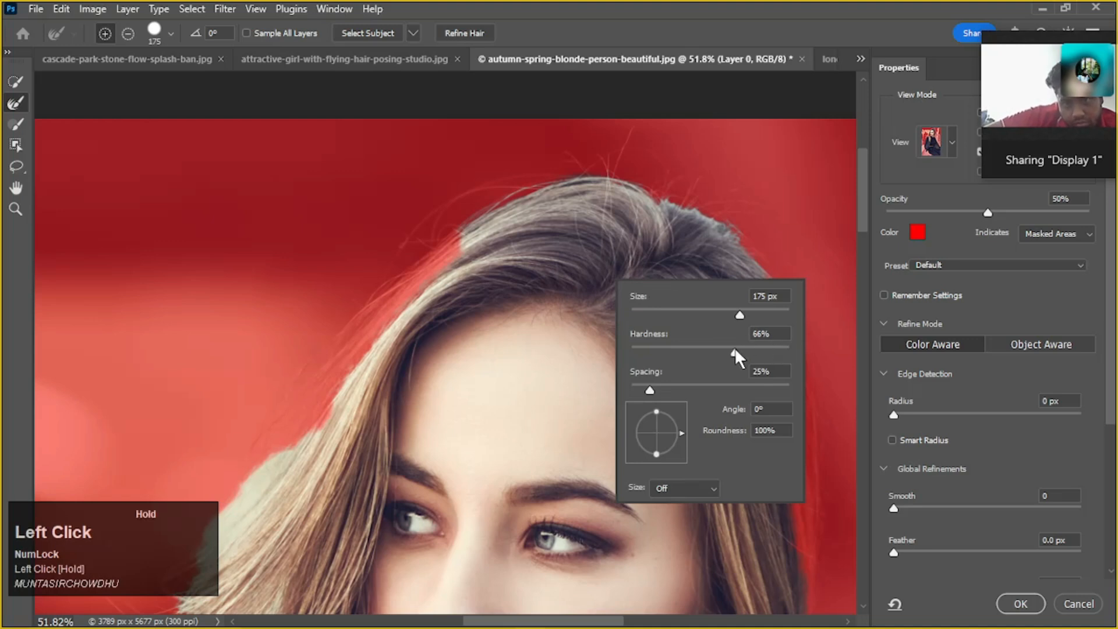
left_click_drag(685, 365, 672, 365)
left_click(553, 266)
Refine the flyaway hair edges from the crown down the side of the face with the 175 px Refine Edge Brush
mouse_move(554, 266)
left_mouse_down()
mouse_move(455, 257)
mouse_move(421, 284)
mouse_move(449, 288)
mouse_move(542, 225)
mouse_move(575, 218)
mouse_move(541, 191)
mouse_move(443, 198)
mouse_move(391, 217)
mouse_move(604, 198)
mouse_move(630, 176)
mouse_move(604, 143)
mouse_move(491, 137)
mouse_move(721, 200)
mouse_move(690, 180)
mouse_move(490, 185)
mouse_move(292, 310)
mouse_move(434, 291)
mouse_move(516, 257)
left_mouse_up()
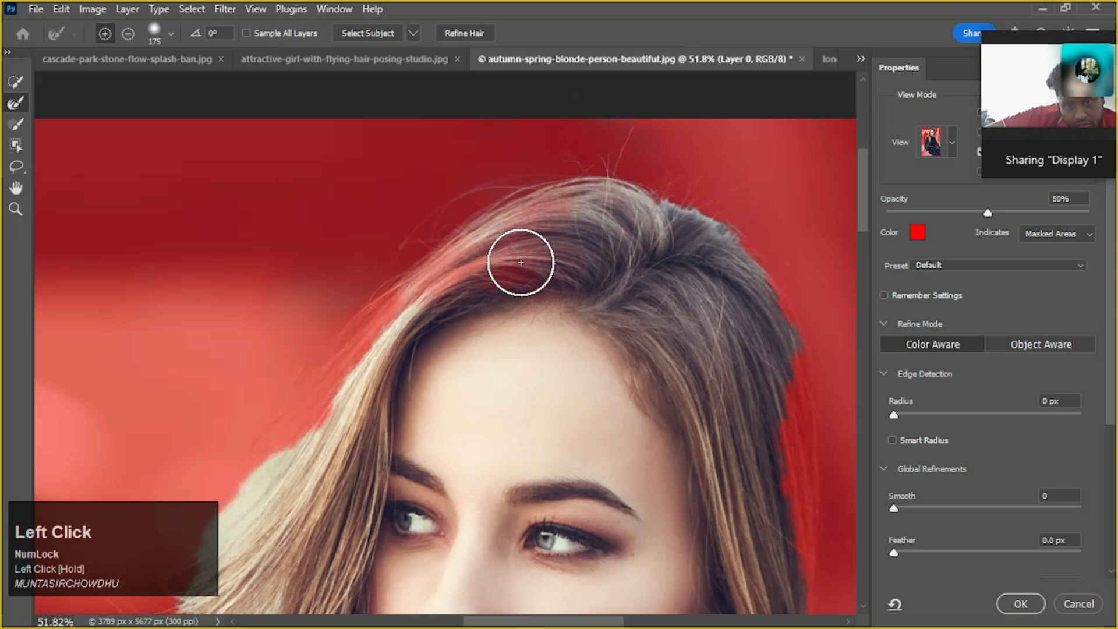
scroll(474, 250, "down", 2)
left_click_drag(350, 291, 304, 361)
scroll(320, 344, "down", 5)
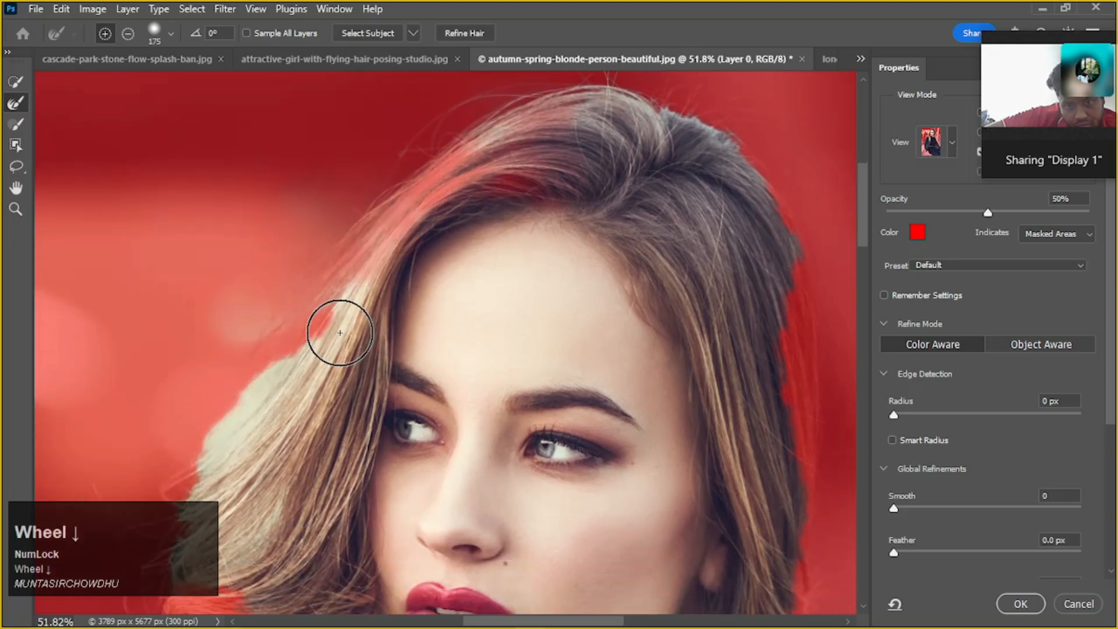
mouse_move(340, 255)
left_mouse_down()
mouse_move(109, 345)
mouse_move(265, 277)
left_mouse_up()
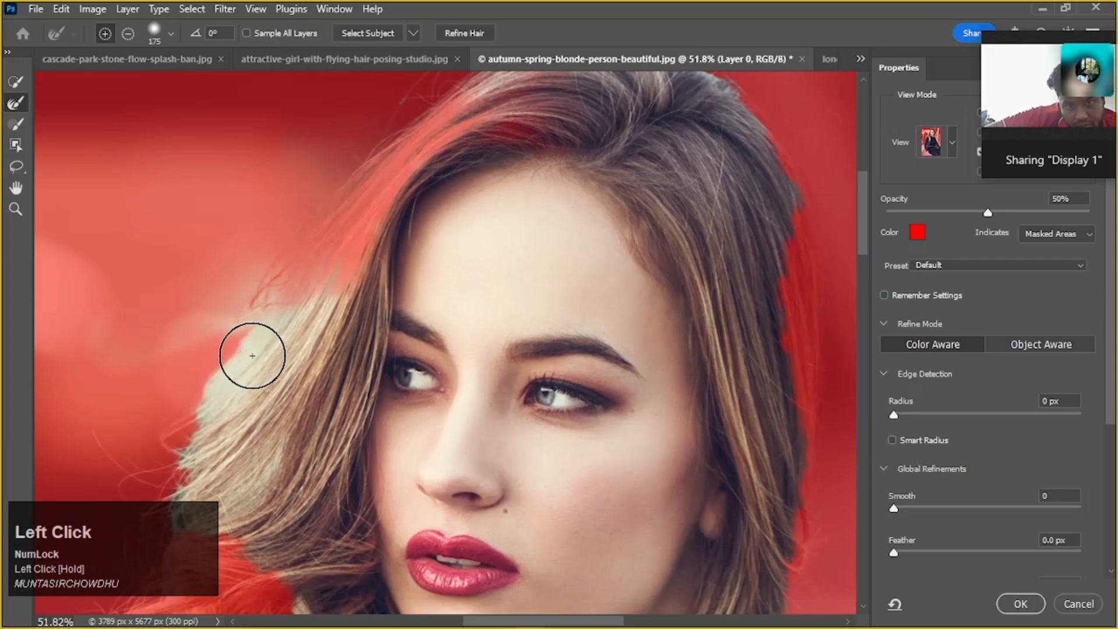
scroll(238, 332, "down", 10)
left_click(211, 338)
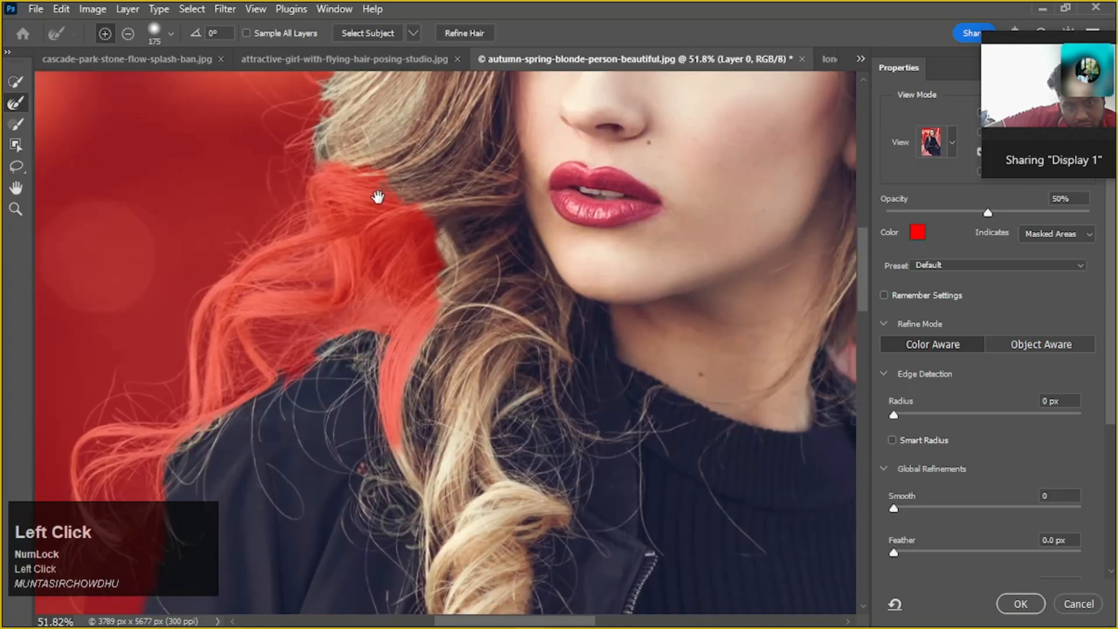
Refine the loose curls and the gaps between them over the shoulder with the 175 px Refine Edge Brush
mouse_move(430, 283)
left_mouse_down()
mouse_move(392, 277)
mouse_move(219, 323)
mouse_move(95, 379)
mouse_move(331, 282)
mouse_move(300, 287)
mouse_move(104, 401)
mouse_move(195, 409)
mouse_move(308, 341)
mouse_move(309, 316)
mouse_move(99, 416)
mouse_move(225, 399)
left_mouse_up()
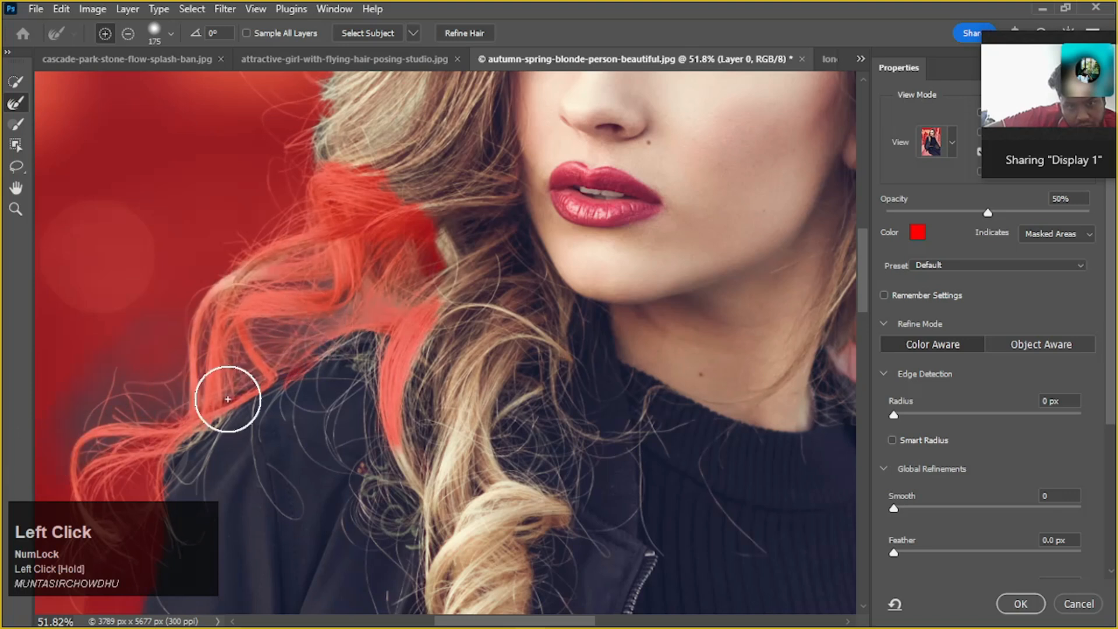
scroll(233, 384, "down", 4)
mouse_move(154, 372)
left_mouse_down()
mouse_move(56, 422)
mouse_move(99, 376)
mouse_move(164, 340)
mouse_move(295, 299)
mouse_move(358, 210)
mouse_move(412, 194)
left_mouse_up()
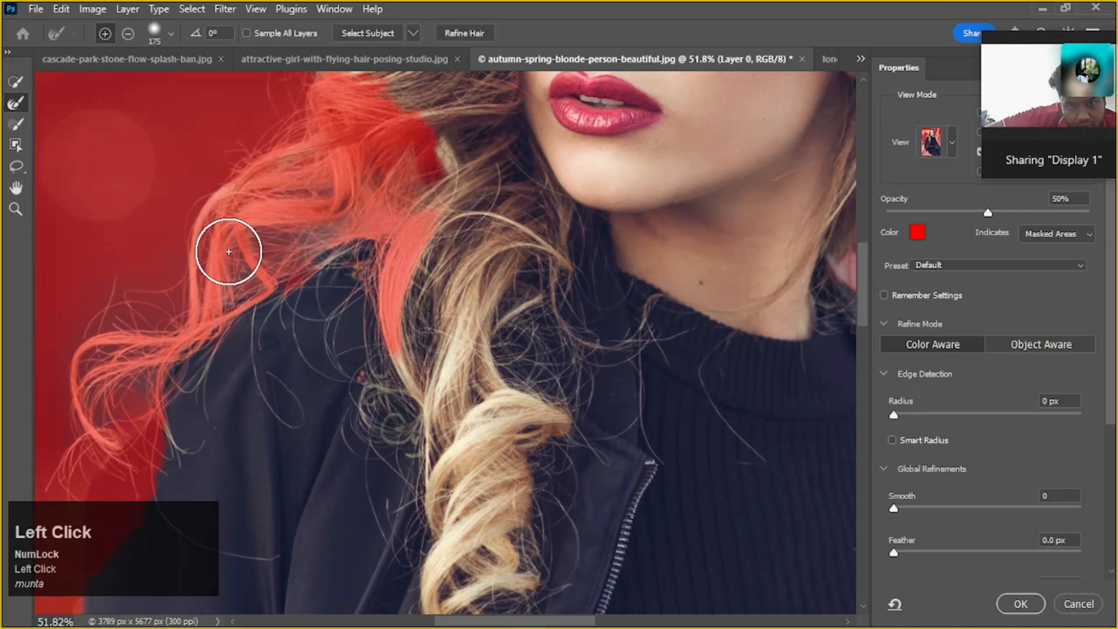
scroll(260, 242, "down", 3)
key("alt")
scroll(259, 243, "down", 2)
left_click(295, 182)
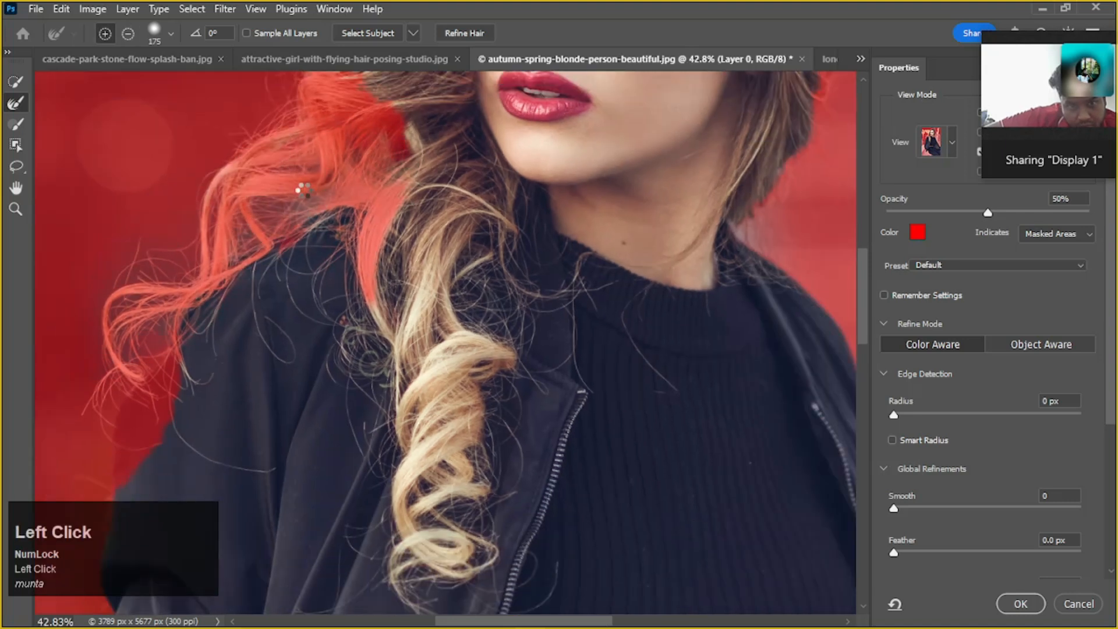
mouse_move(382, 175)
left_mouse_down()
mouse_move(345, 340)
mouse_move(336, 242)
mouse_move(244, 287)
mouse_move(98, 393)
mouse_move(238, 207)
left_mouse_up()
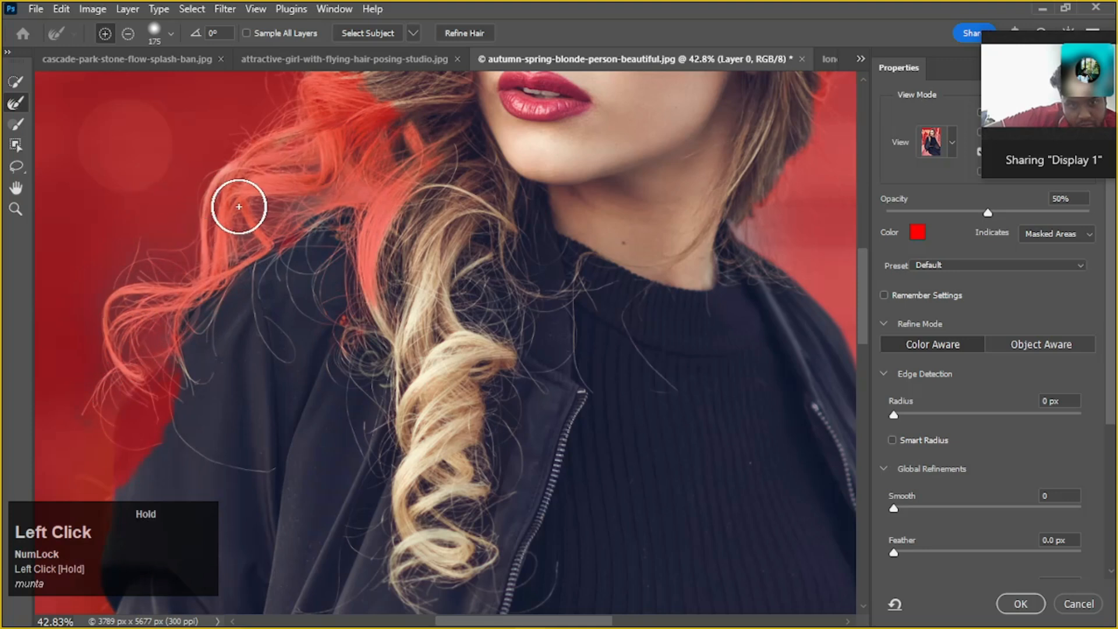
mouse_move(228, 277)
left_mouse_down()
mouse_move(267, 204)
mouse_move(315, 170)
mouse_move(374, 190)
mouse_move(315, 158)
mouse_move(260, 220)
mouse_move(275, 210)
mouse_move(223, 241)
mouse_move(160, 318)
mouse_move(175, 308)
mouse_move(153, 353)
mouse_move(173, 297)
left_mouse_up()
scroll(341, 178, "down", 2)
mouse_move(245, 243)
left_mouse_down()
mouse_move(287, 199)
mouse_move(357, 186)
left_mouse_up()
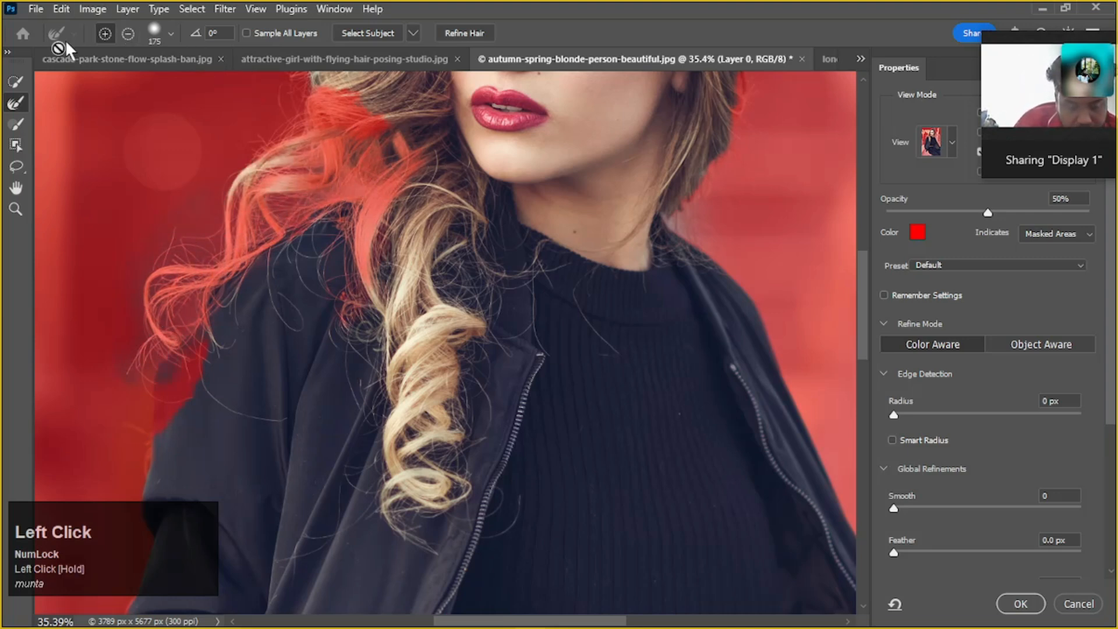
Add the thick curls beside the neck with the Quick Selection tool and refine the outer shoulder curls with the Refine Edge Brush
left_click(23, 79)
mouse_move(398, 174)
left_mouse_down()
mouse_move(367, 173)
mouse_move(371, 131)
mouse_move(356, 161)
mouse_move(340, 102)
left_mouse_up()
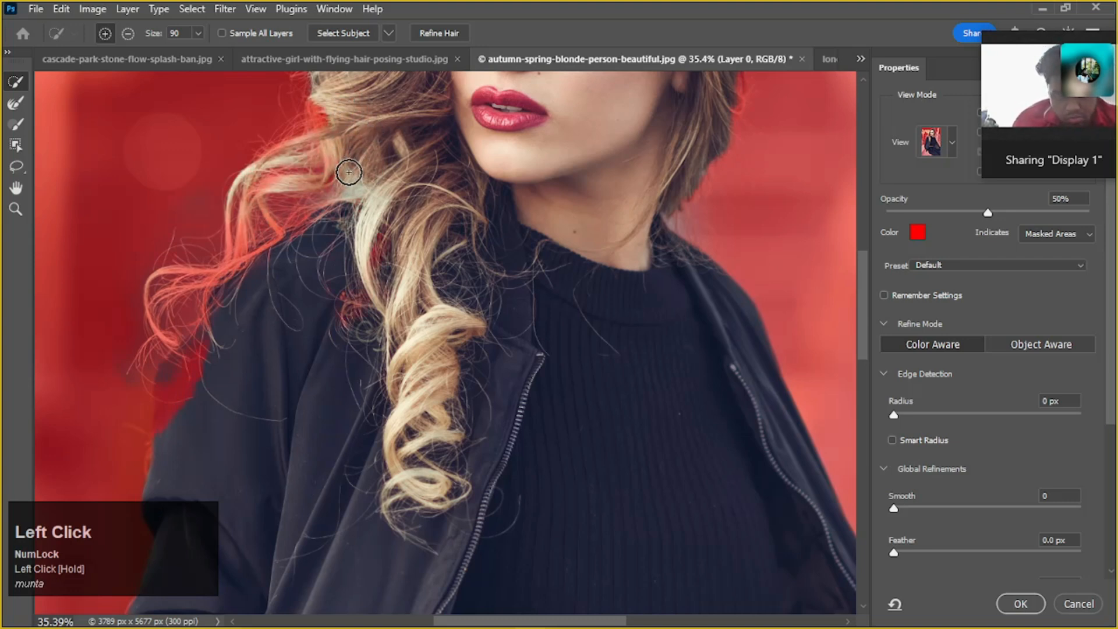
left_click(17, 105)
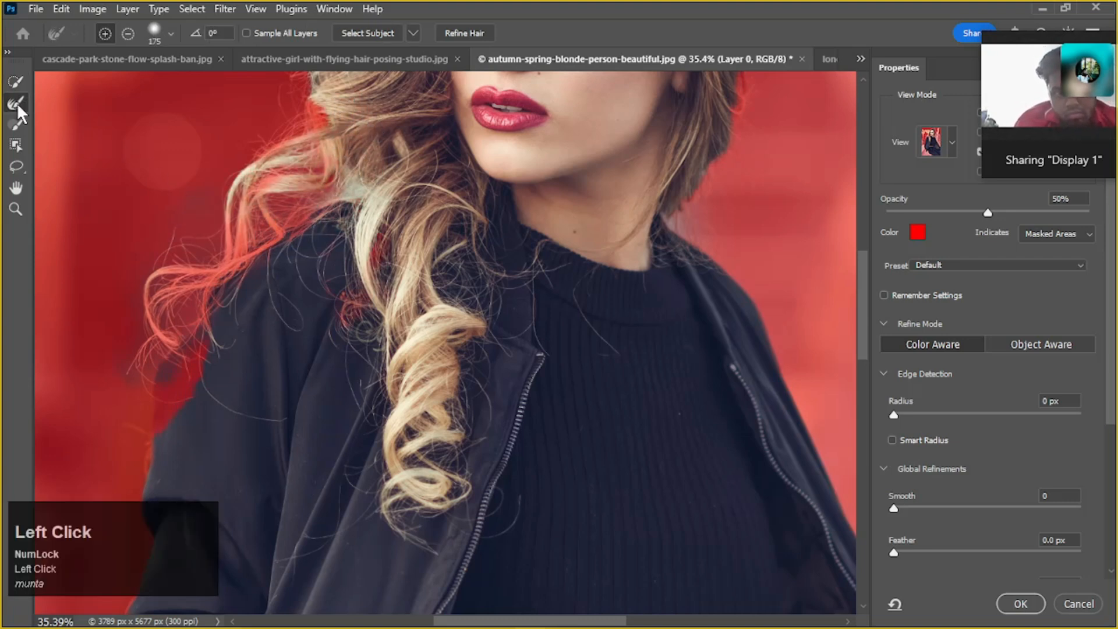
mouse_move(232, 215)
left_mouse_down()
mouse_move(267, 210)
mouse_move(173, 258)
left_mouse_up()
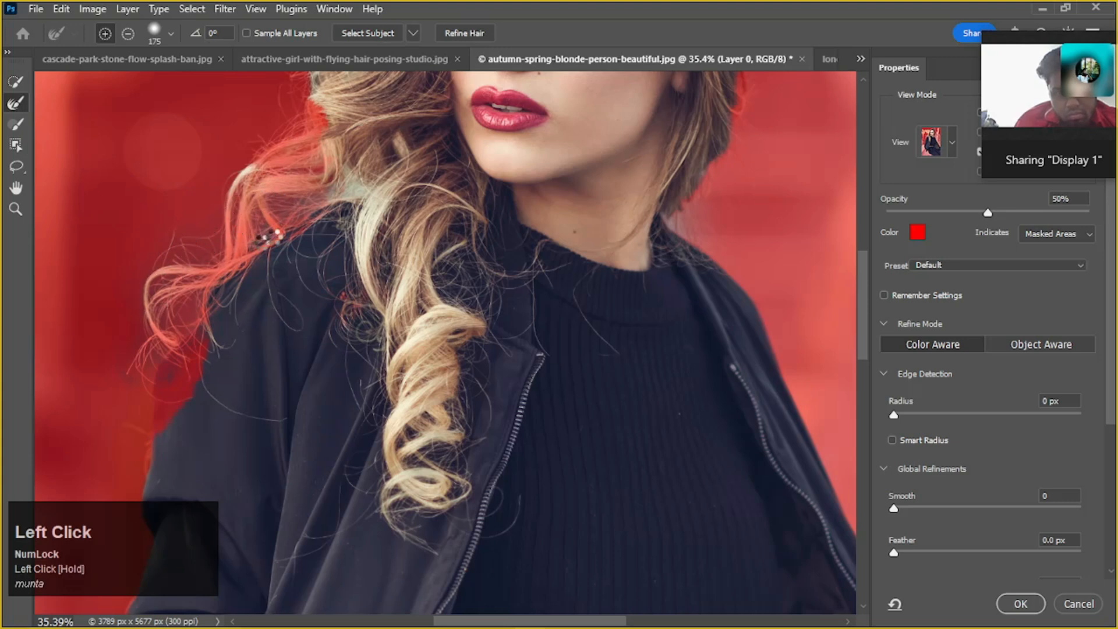
mouse_move(247, 231)
left_mouse_down()
mouse_move(217, 257)
mouse_move(205, 298)
mouse_move(180, 297)
left_mouse_up()
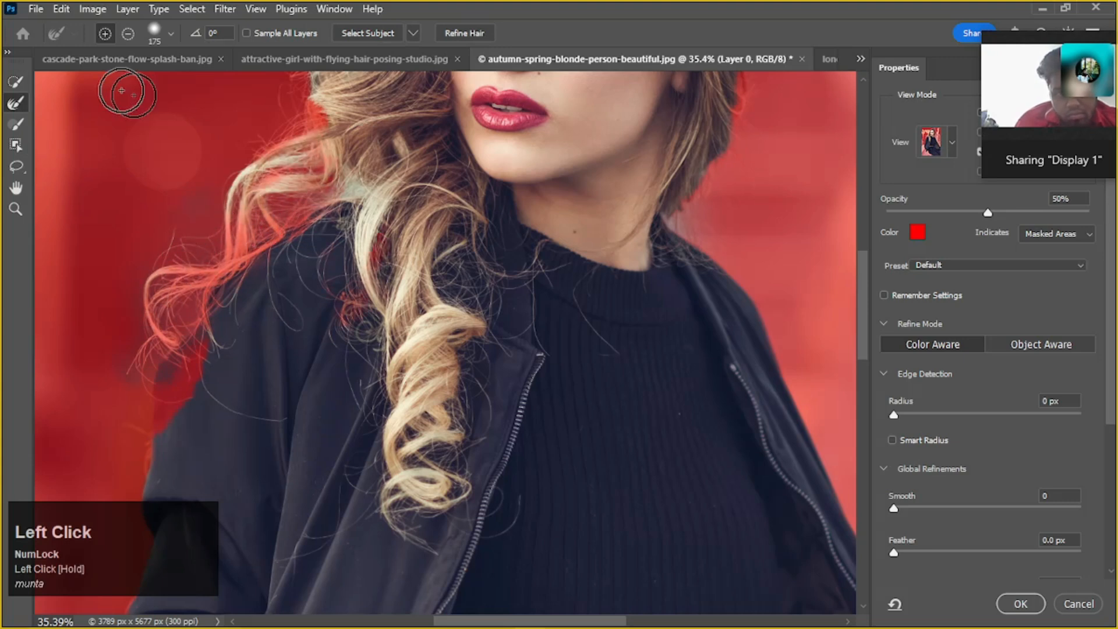
Add the inner curls above the shoulder and the hair beside the face to the selection with the Quick Selection tool at 90 px
left_click(14, 100)
left_click_drag(351, 182, 347, 282)
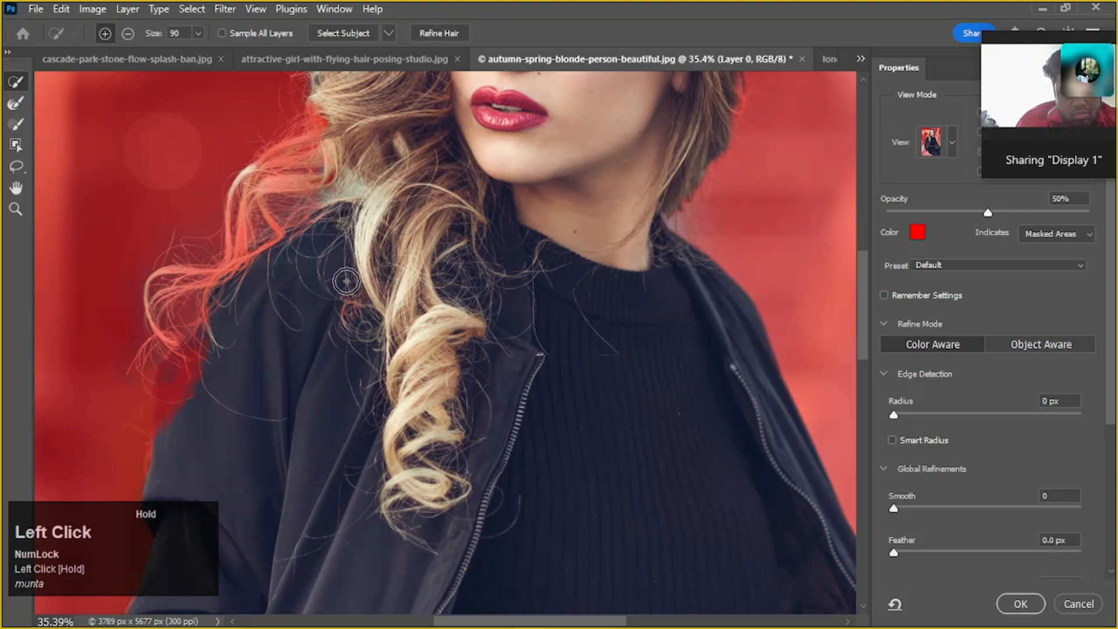
left_click_drag(325, 318, 320, 173)
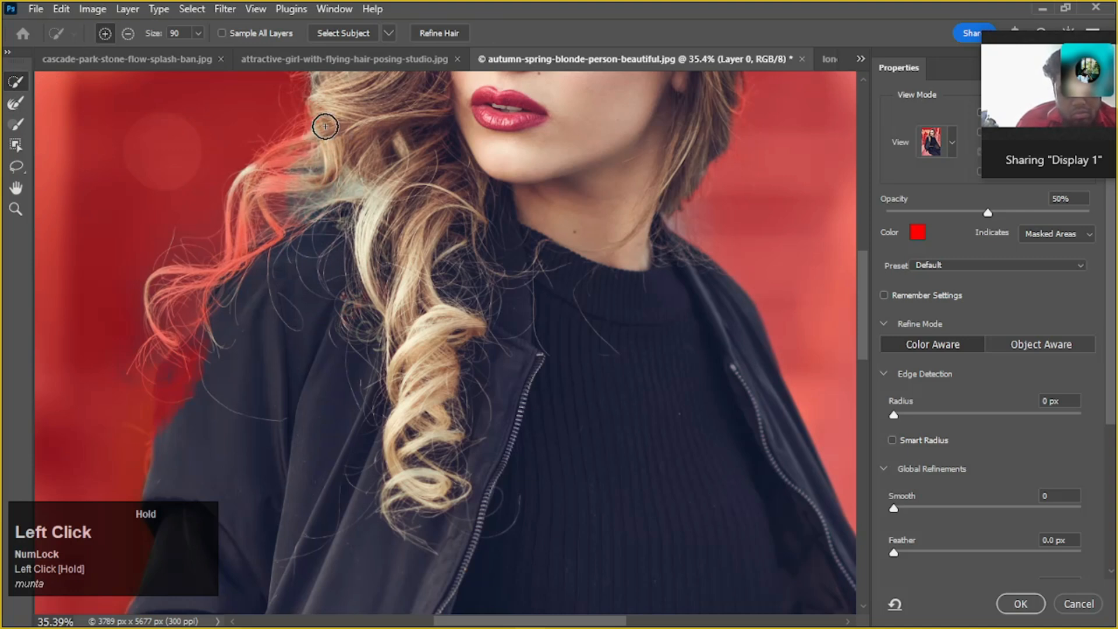
scroll(379, 153, "up", 5)
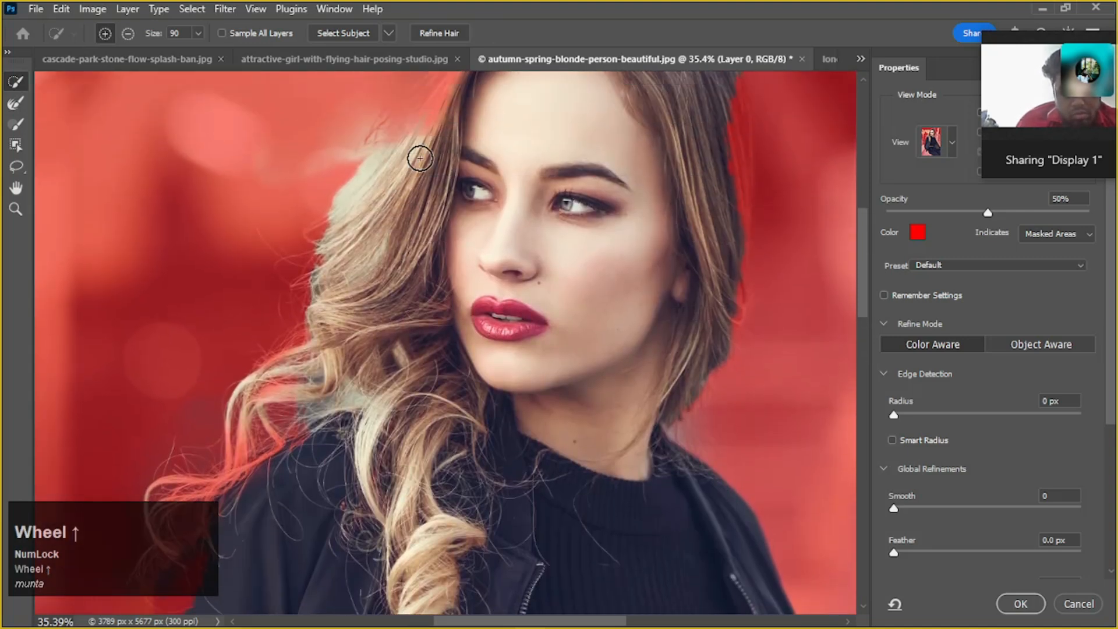
left_click_drag(420, 158, 427, 100)
scroll(426, 154, "up", 3)
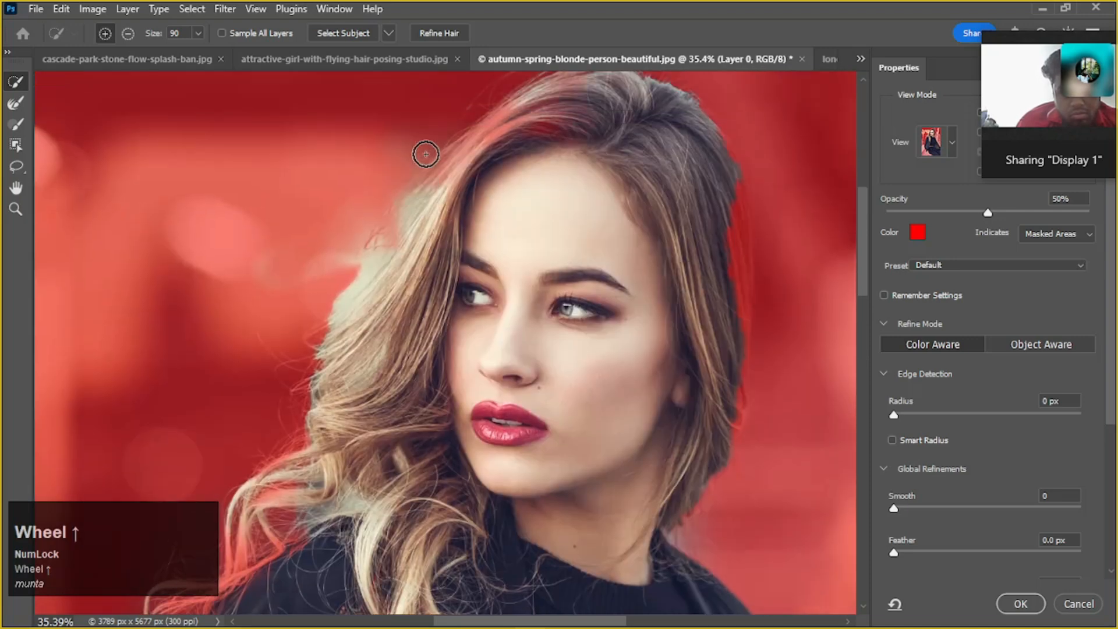
Add the hair at the crown and beside the face with Quick Selection, remove the background spill, and brush the outer strands with Refine Edge
mouse_move(473, 180)
left_mouse_down()
mouse_move(445, 179)
mouse_move(507, 143)
left_mouse_up()
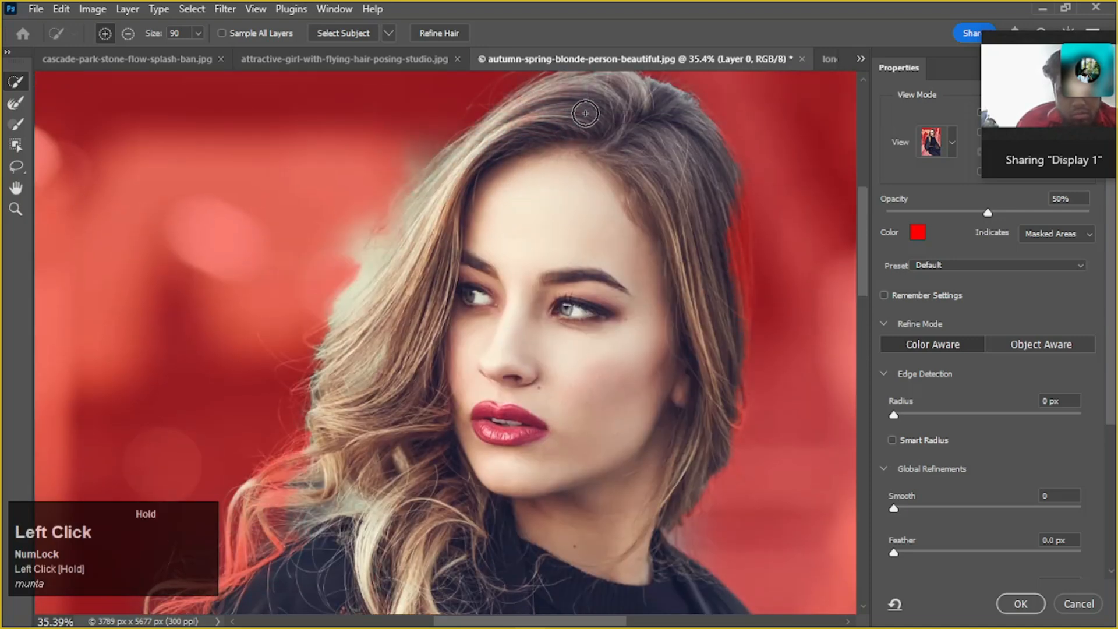
left_click_drag(404, 219, 385, 256)
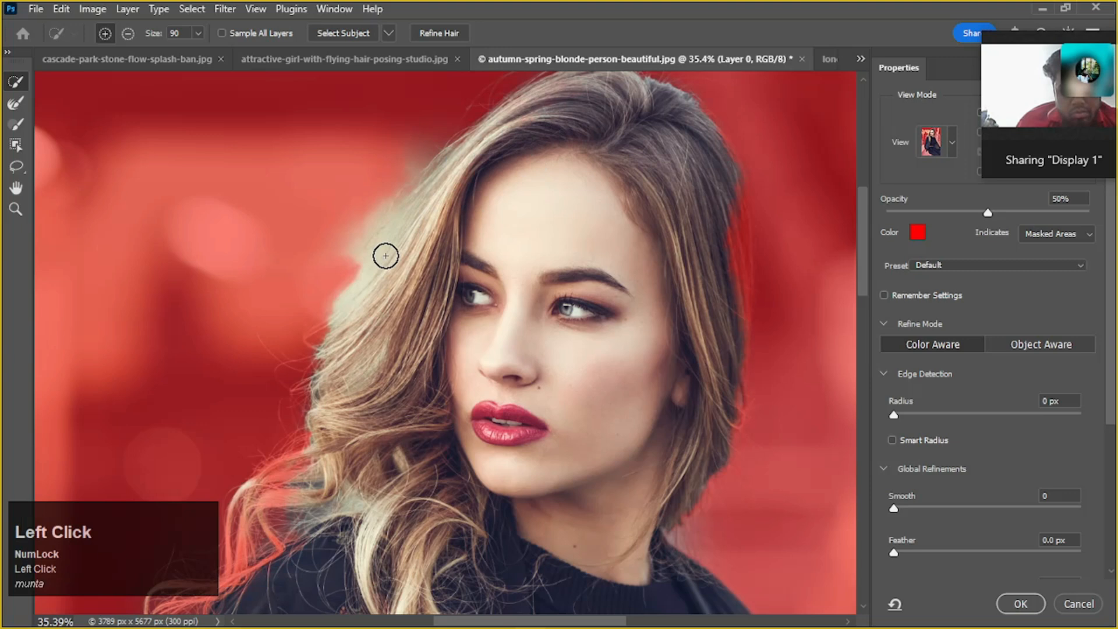
mouse_move(361, 192)
left_mouse_down("alt")
mouse_move(367, 183)
mouse_move(344, 213)
left_mouse_up("alt")
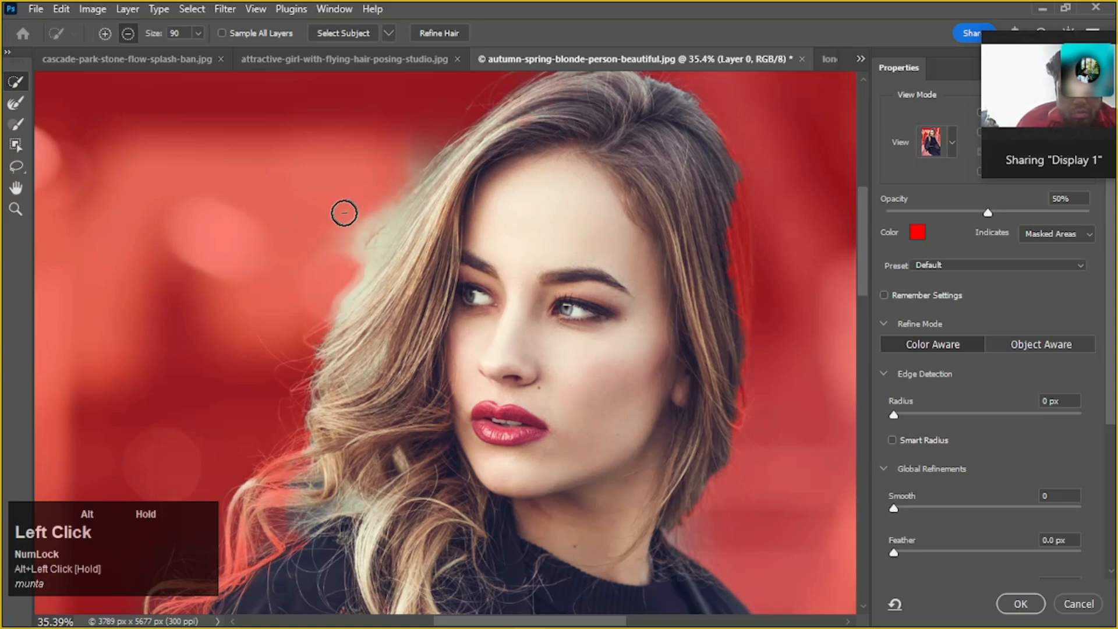
left_click(15, 103)
mouse_move(432, 223)
left_mouse_down()
mouse_move(345, 246)
mouse_move(276, 347)
mouse_move(324, 286)
left_mouse_up()
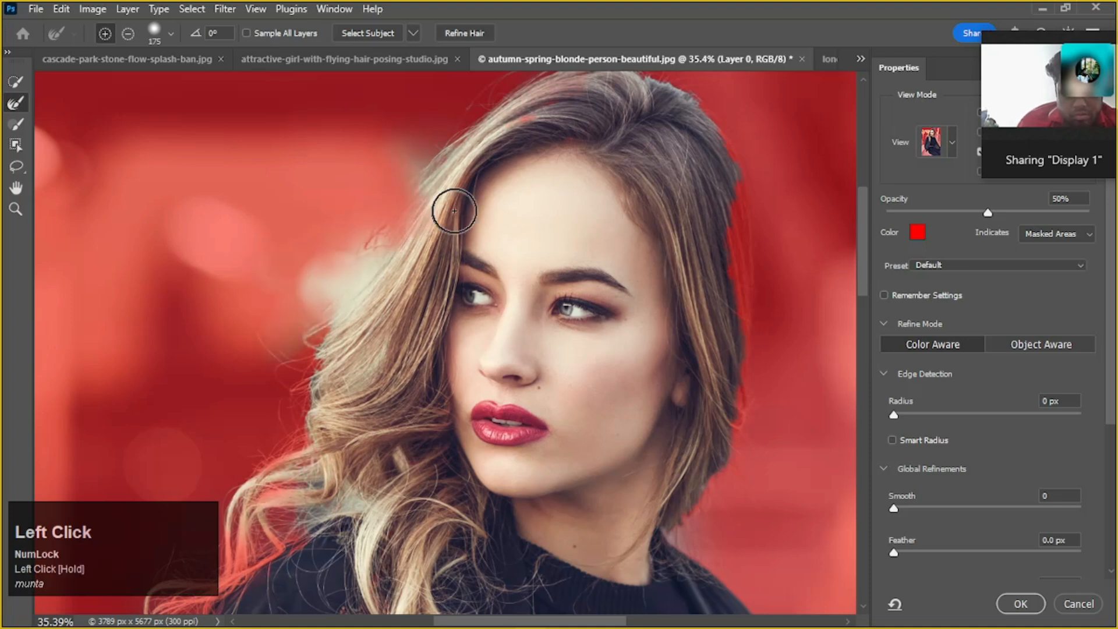
Refine the flyaway strands along the top of the crown with the 175 px Refine Edge Brush, undoing the stroke that cuts into the hair
scroll(466, 185, "up", 4)
left_click(598, 184)
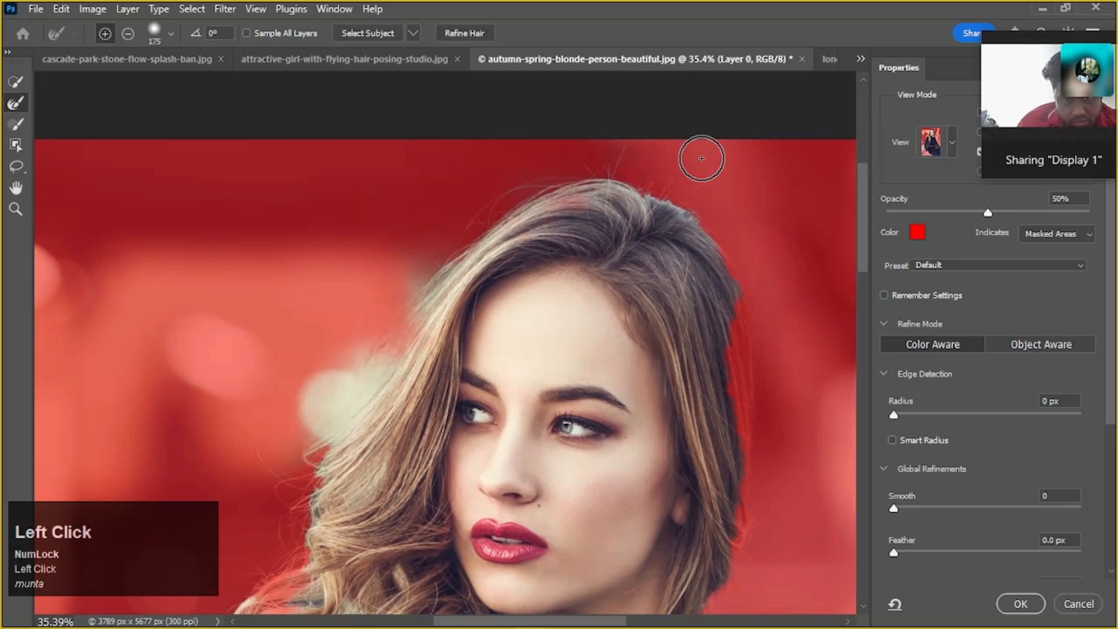
left_click_drag(596, 217, 691, 179)
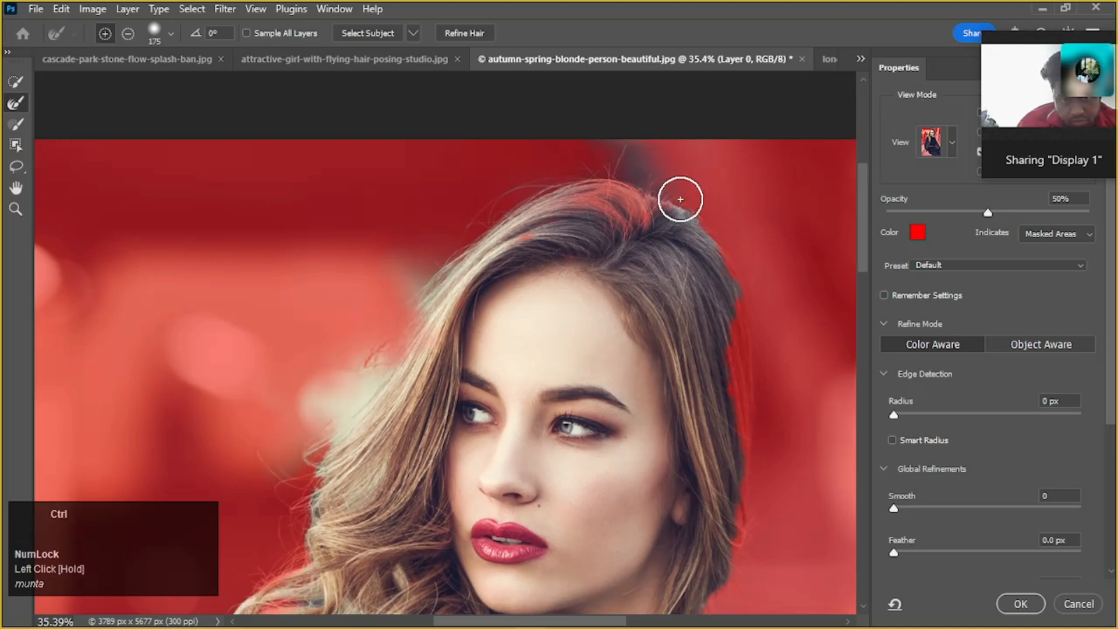
key("ctrl+z")
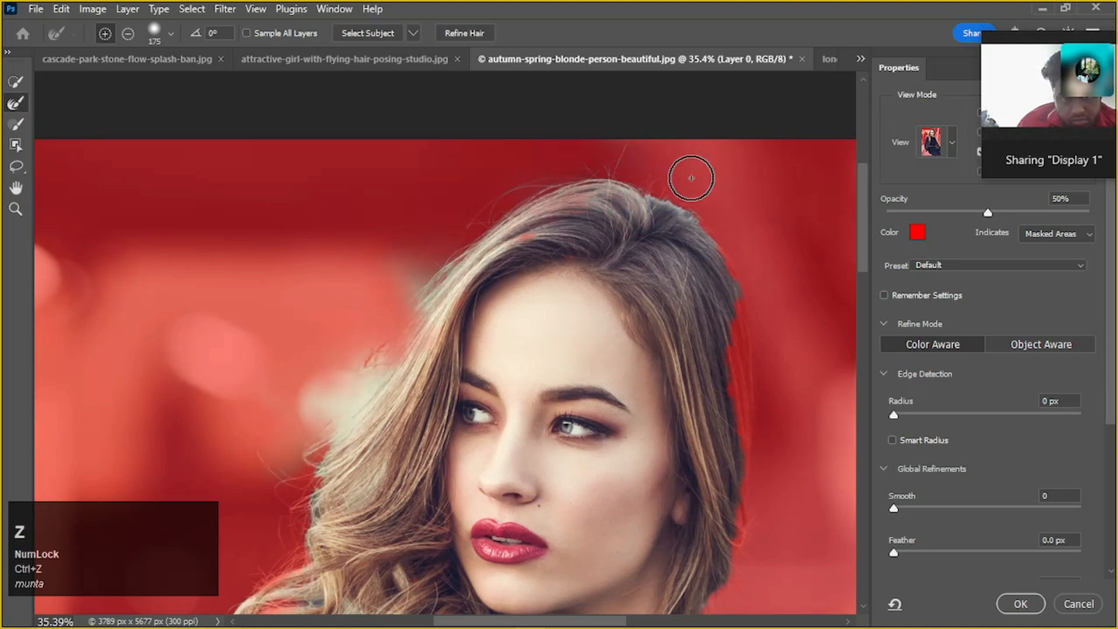
left_click(688, 178)
left_click_drag(681, 177, 571, 171)
Refine the hair outline on the ear side, from the crown down to the lower ends, with the 175 px Refine Edge Brush
mouse_move(473, 209)
left_mouse_down()
mouse_move(724, 204)
mouse_move(774, 275)
mouse_move(749, 462)
mouse_move(784, 387)
mouse_move(734, 374)
left_mouse_up()
scroll(733, 198, "down", 3)
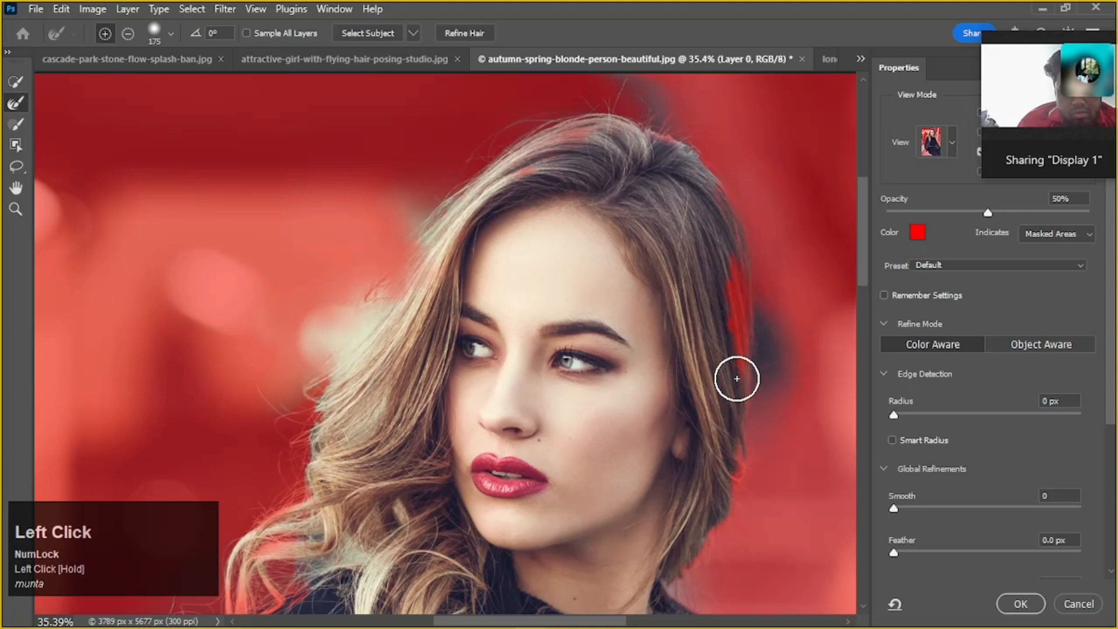
scroll(744, 405, "down", 3)
left_click(735, 434)
mouse_move(735, 434)
left_mouse_down()
mouse_move(762, 397)
mouse_move(769, 317)
left_mouse_up()
scroll(766, 313, "up", 3)
left_click(749, 231)
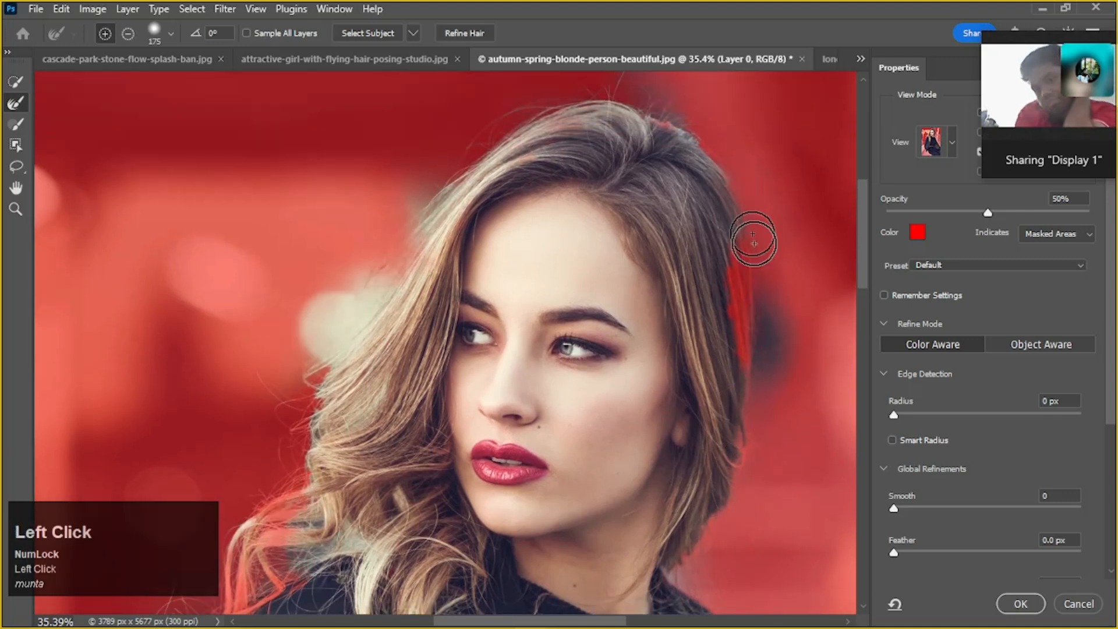
Add the masked hair on the ear side, at the crown and beside the forehead back to the selection with Quick Selection at 90 px
left_click(14, 83)
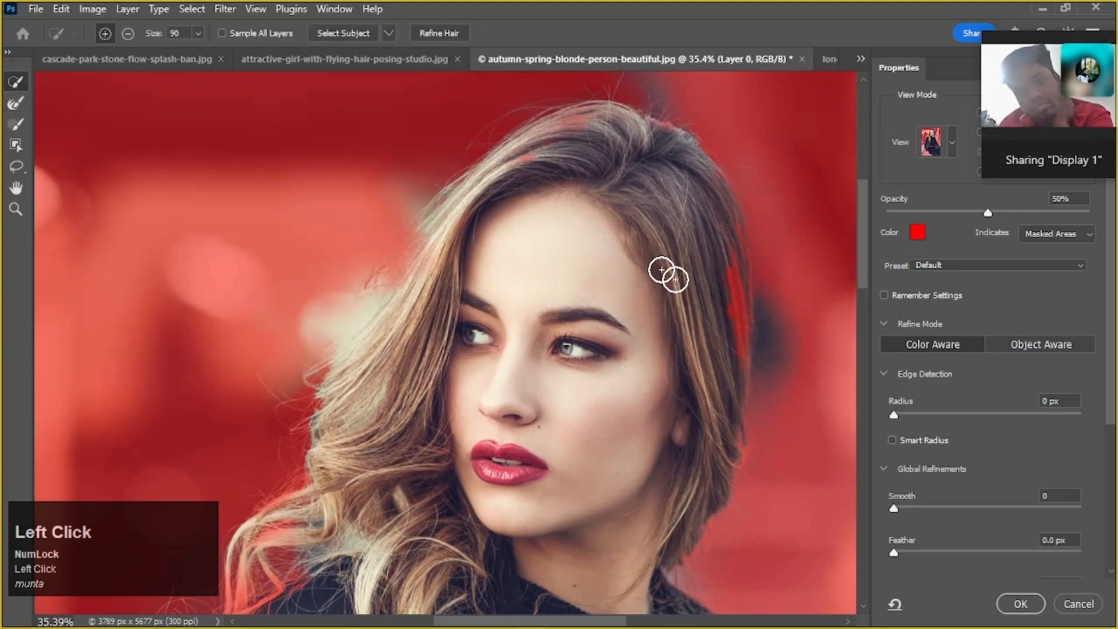
mouse_move(714, 268)
left_mouse_down()
mouse_move(746, 298)
mouse_move(746, 326)
left_mouse_up()
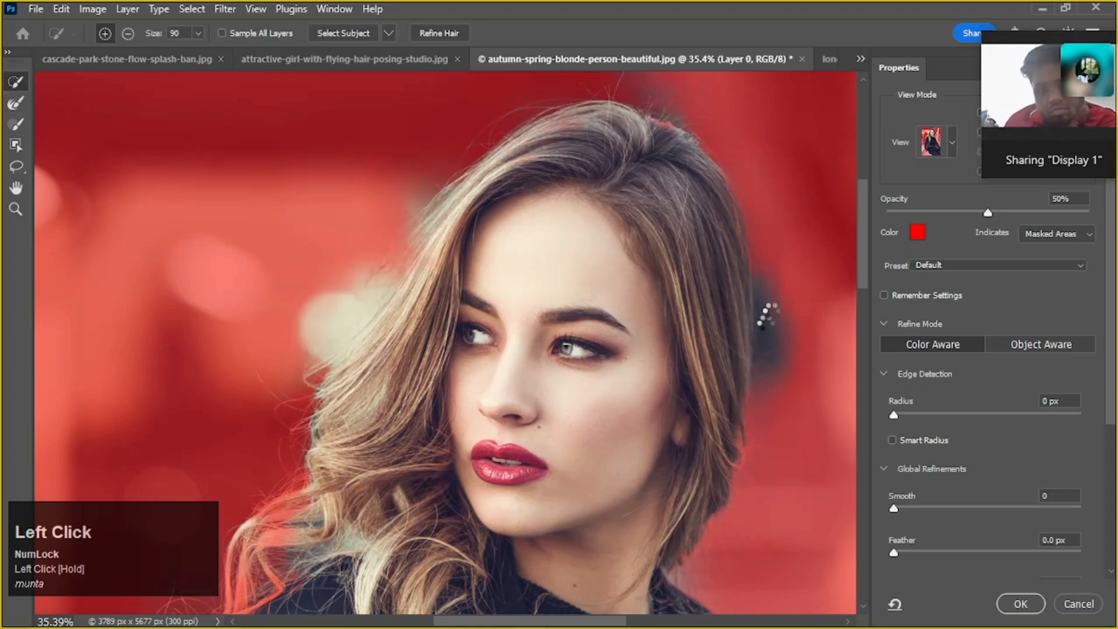
scroll(639, 185, "up", 1)
left_click_drag(499, 185, 594, 138)
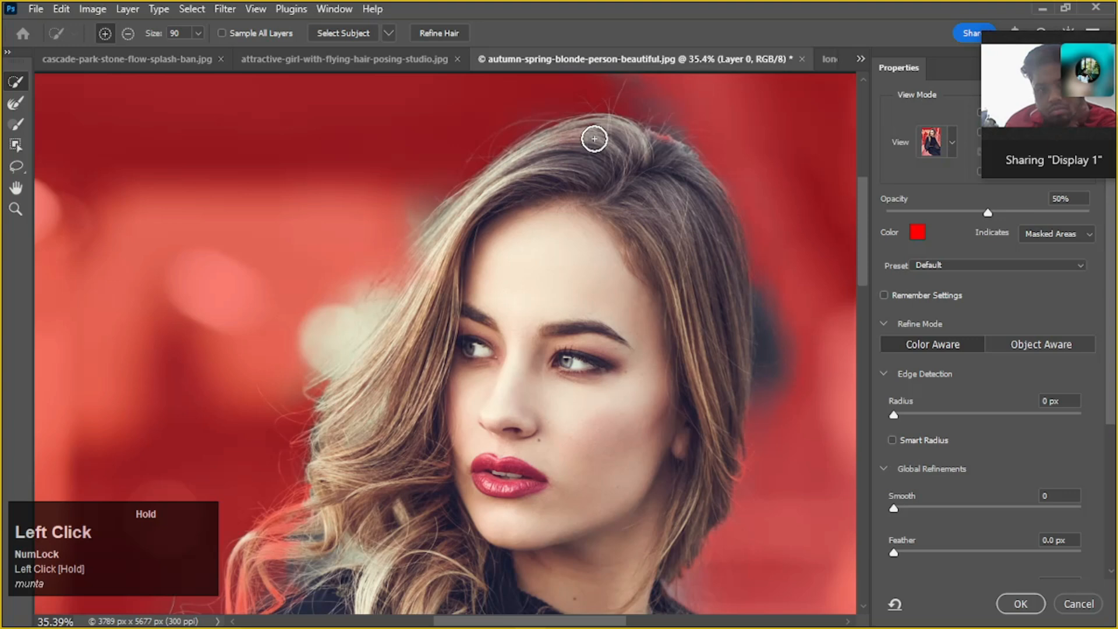
left_click_drag(428, 267, 386, 318)
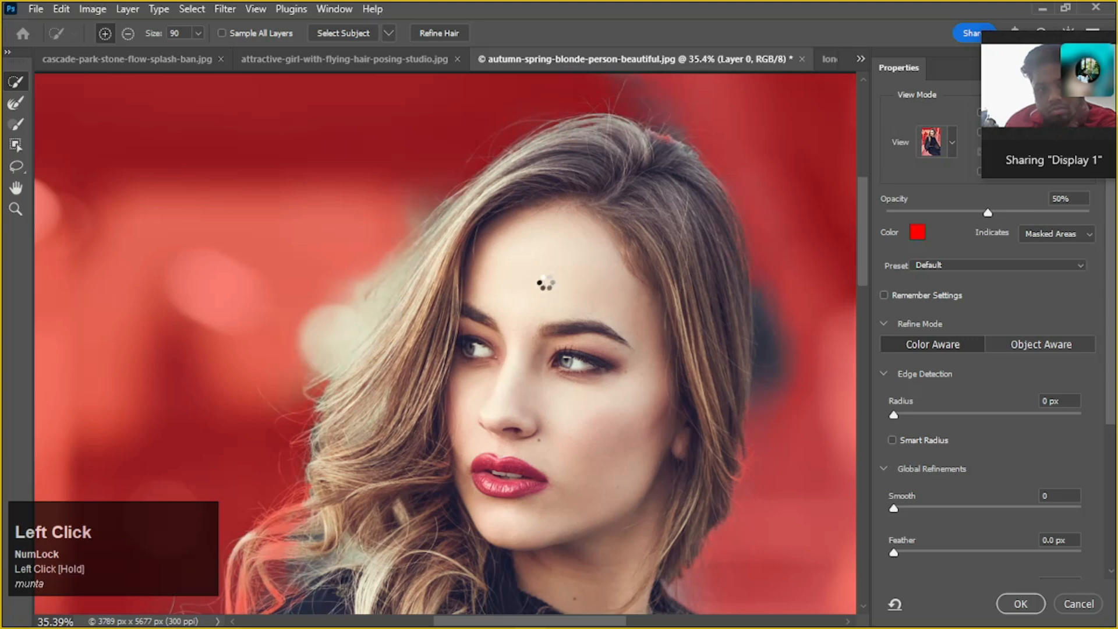
Refine the loose hair edge from the crown down to the outer curls with the 175 px Refine Edge Brush
scroll(423, 322, "down", 1)
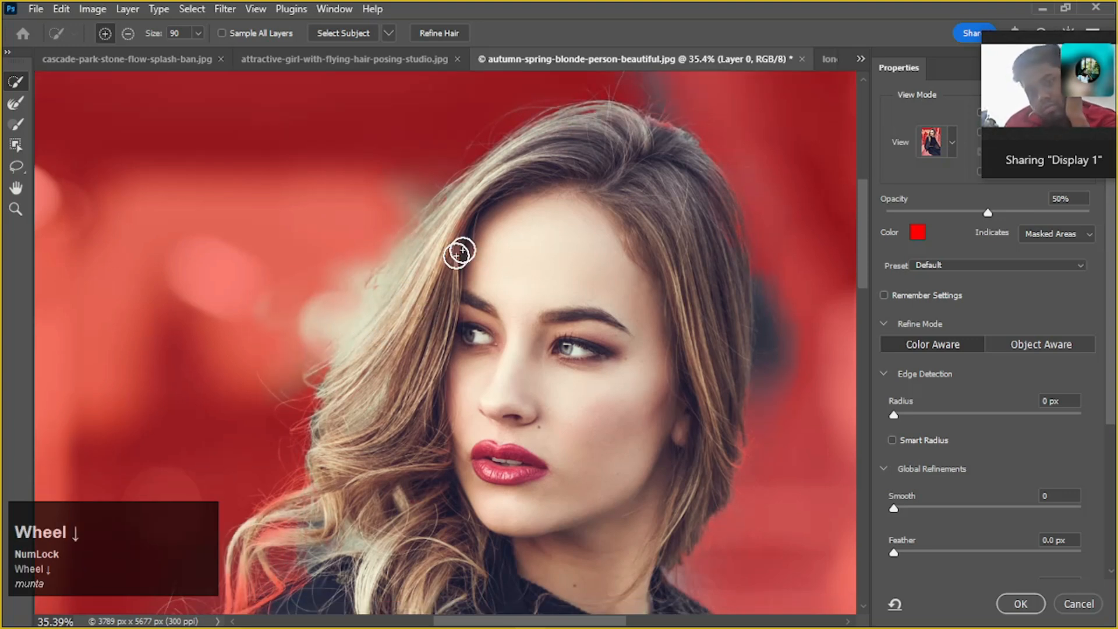
left_click(16, 103)
mouse_move(485, 156)
left_mouse_down()
mouse_move(455, 168)
mouse_move(369, 268)
mouse_move(235, 477)
left_mouse_up()
scroll(417, 412, "down", 10)
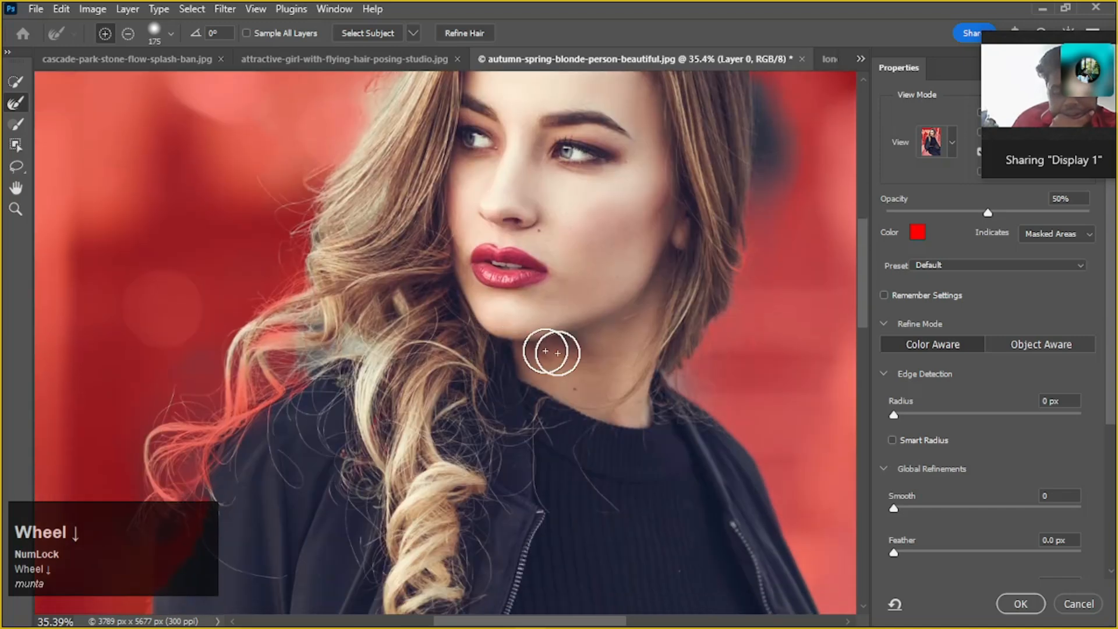
Refine the outermost curls where they fall over the jacket shoulder with the 175 px Refine Edge Brush
key("space")
left_click_drag(598, 366, 549, 367)
key("space")
left_click_drag(350, 360, 456, 297)
mouse_move(444, 260)
left_mouse_down()
mouse_move(377, 286)
mouse_move(346, 341)
mouse_move(306, 363)
mouse_move(268, 415)
mouse_move(325, 454)
mouse_move(350, 425)
left_mouse_up()
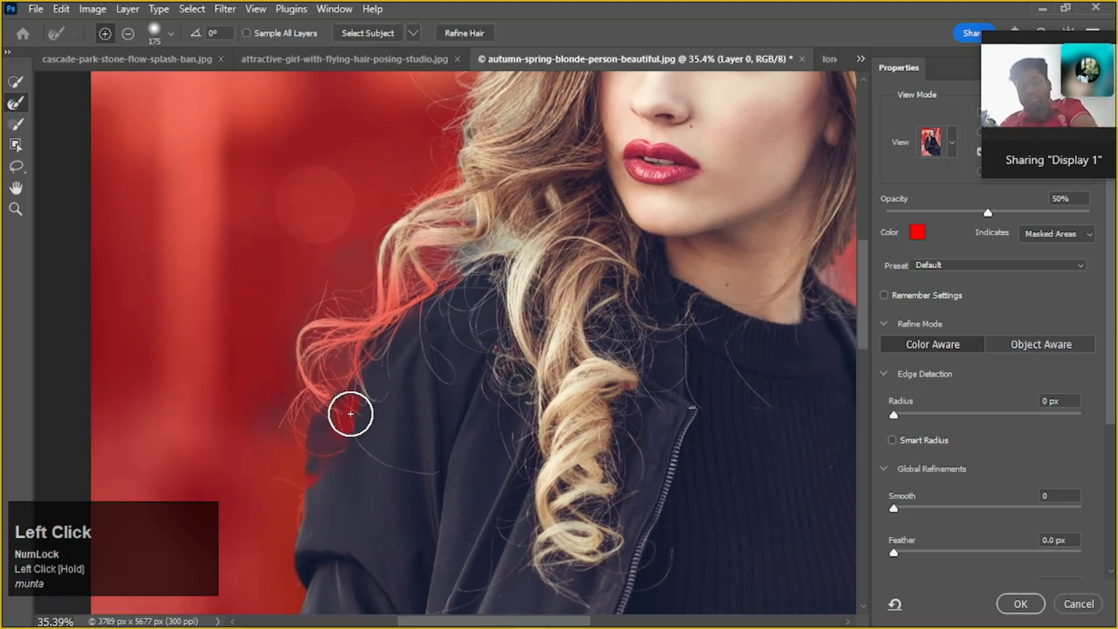
mouse_move(312, 386)
left_mouse_down()
mouse_move(262, 437)
mouse_move(304, 453)
left_mouse_up()
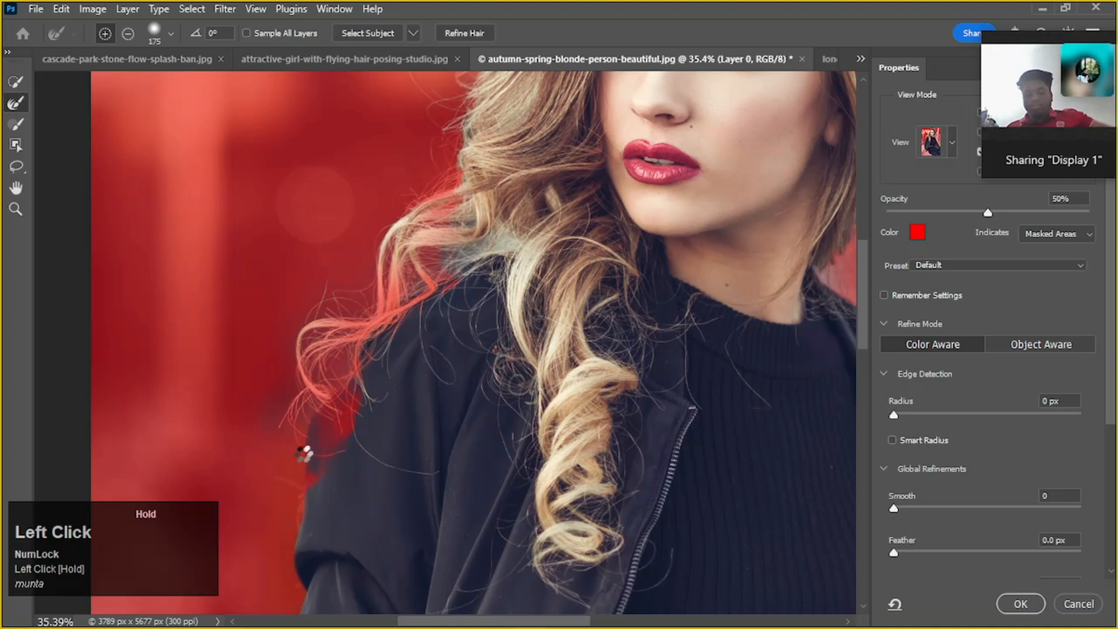
Correct the jacket shoulder below the outer curls with Quick Selection, subtracting the background and adding the missing sleeve area
left_click(12, 81)
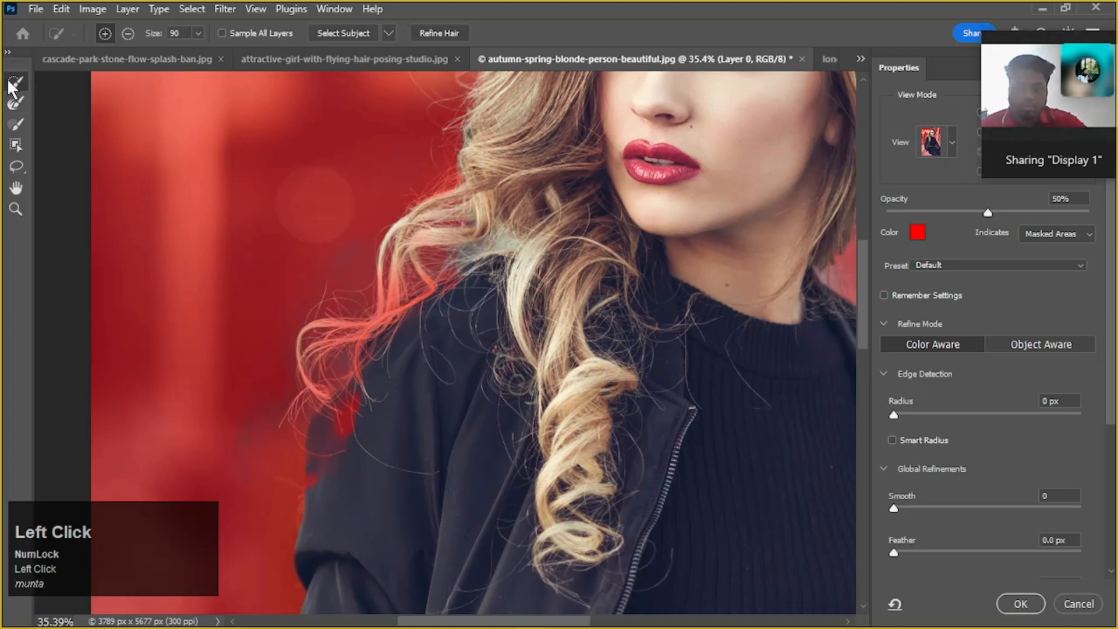
key("alt")
left_click(362, 414, "alt")
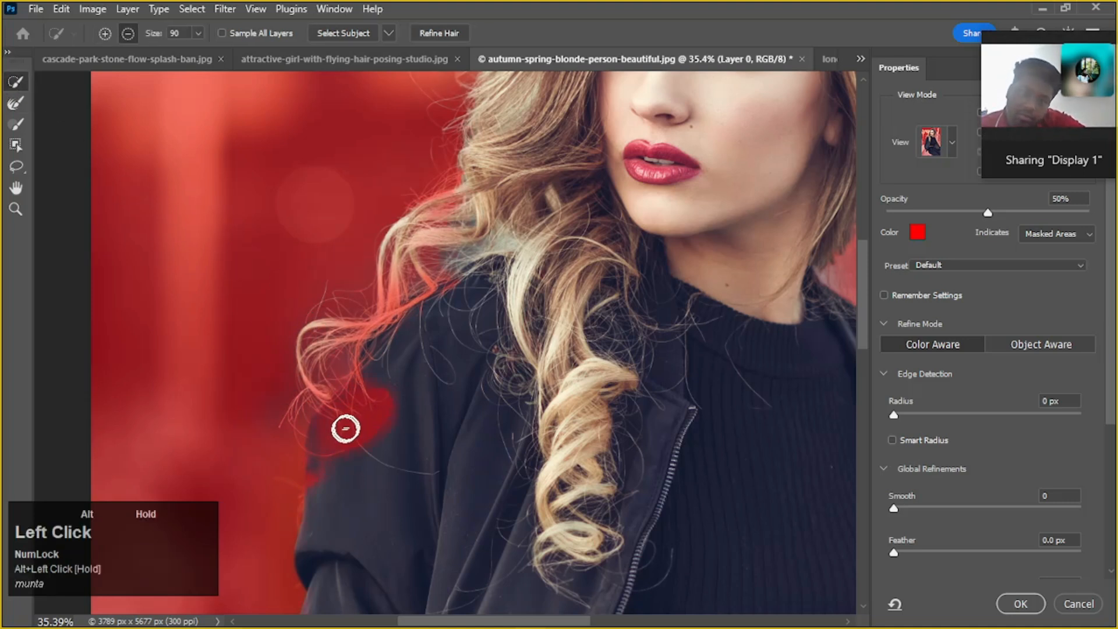
left_click_drag(384, 399, 338, 450)
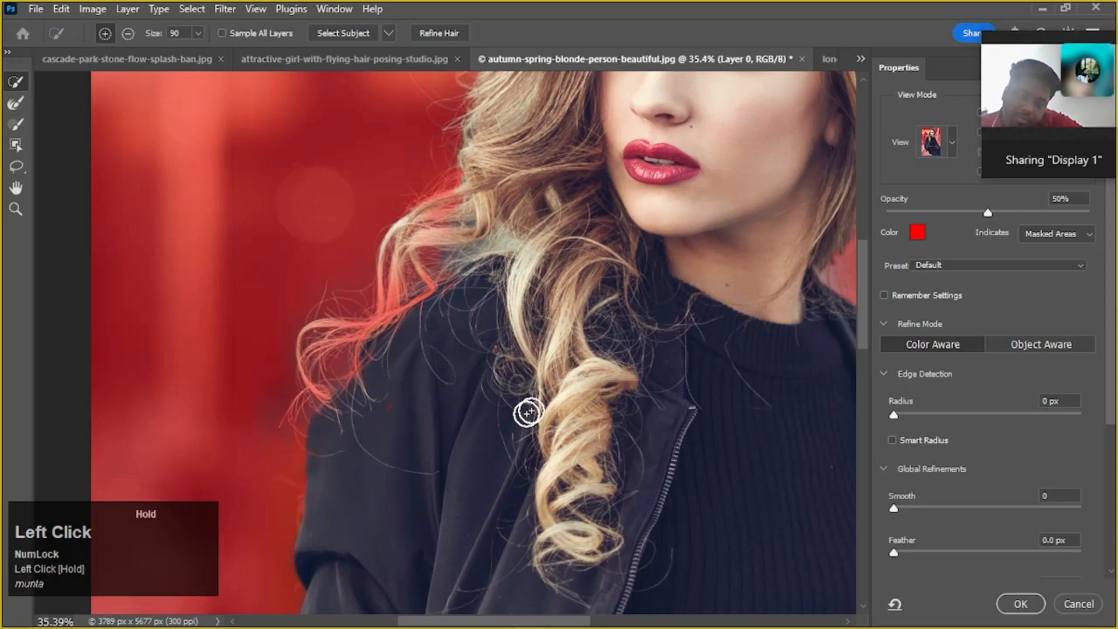
Subtract the dark background patch beside the ear-side hair with Quick Selection and refine that hair edge with the 175 px Refine Edge Brush
scroll(568, 379, "down", 3, "alt")
scroll(643, 347, "down", 1, "alt")
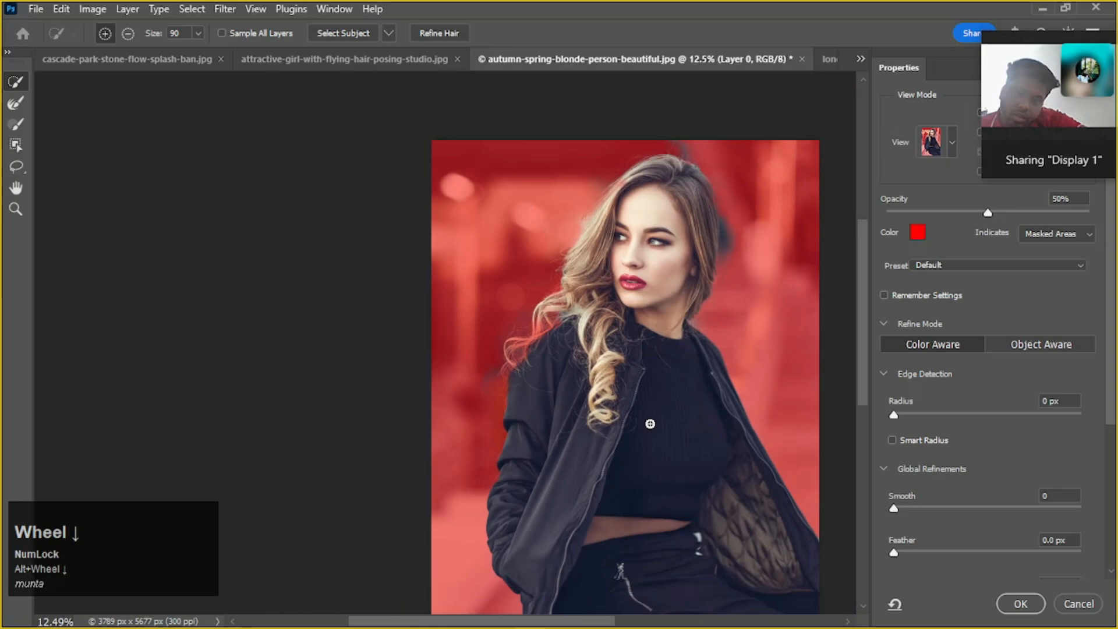
scroll(653, 423, "up", 2)
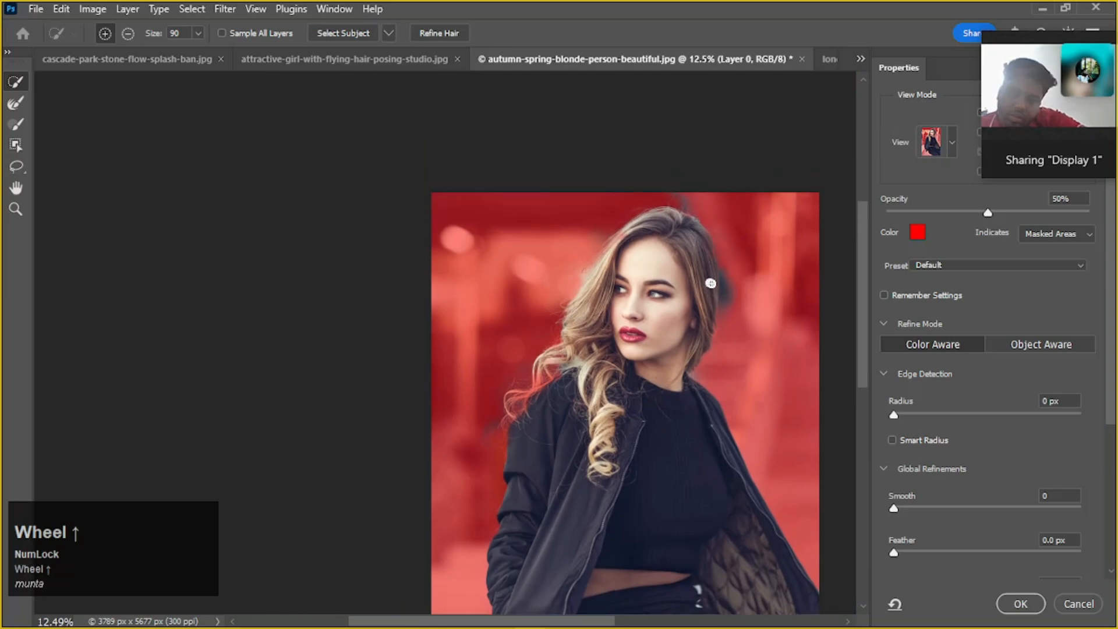
scroll(714, 291, "up", 8, "alt")
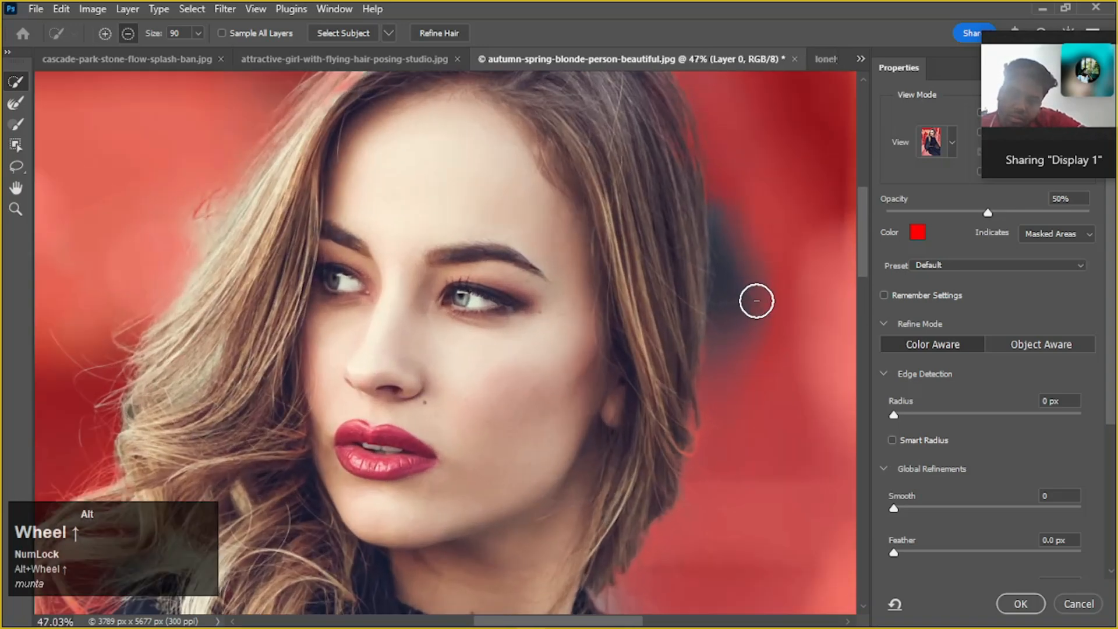
scroll(752, 297, "down", 2, "alt")
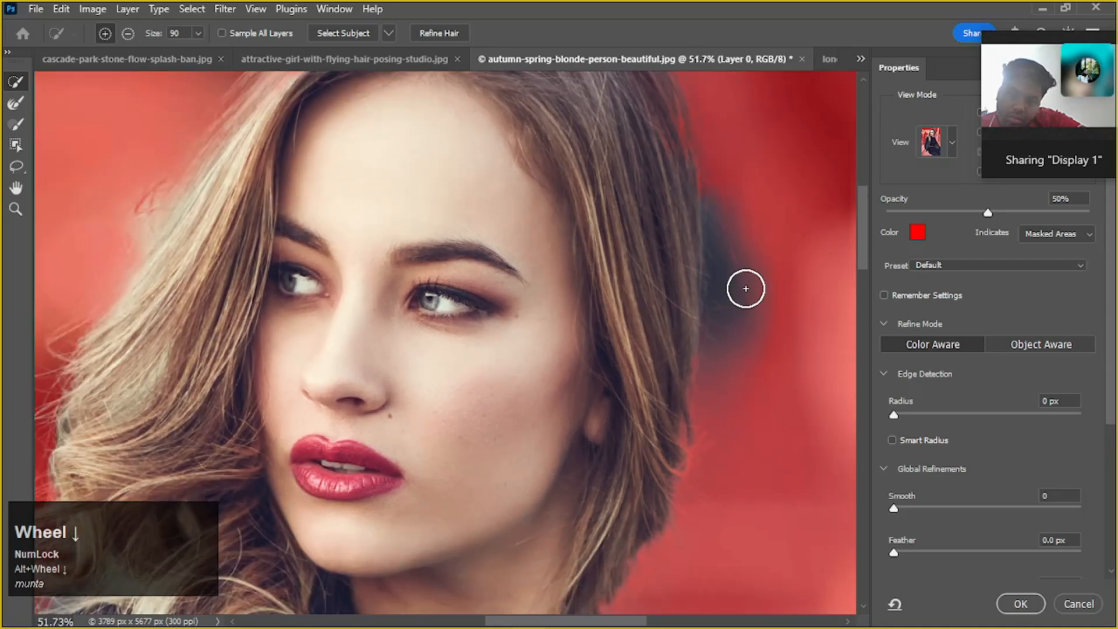
mouse_move(721, 222)
left_mouse_down("alt")
mouse_move(726, 295)
mouse_move(775, 297)
left_mouse_up("alt")
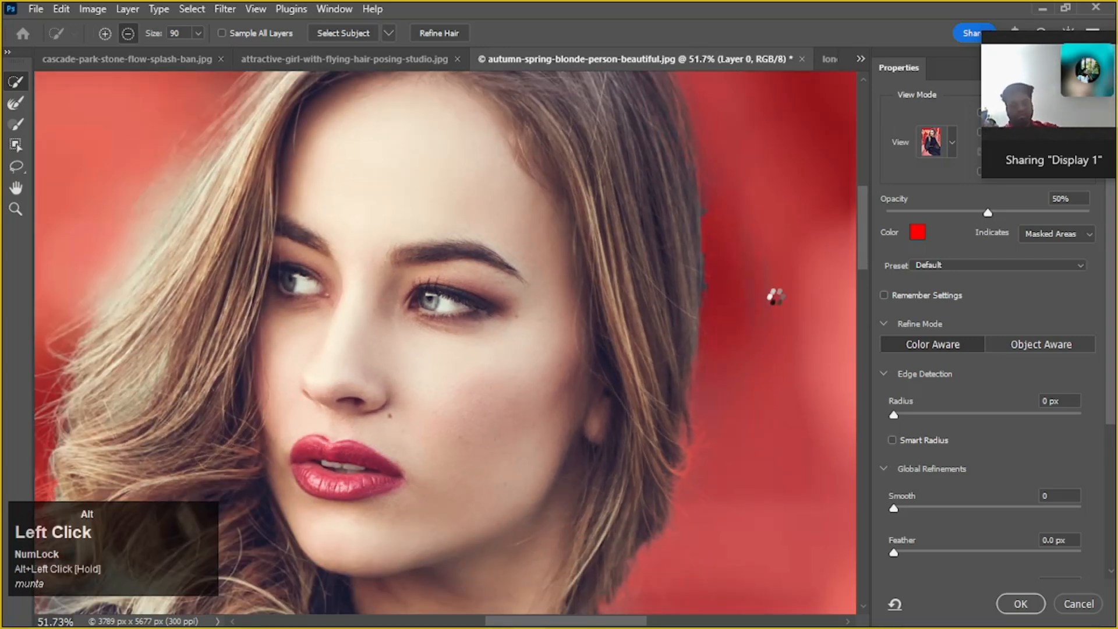
left_click(16, 103)
left_click_drag(681, 175, 676, 362)
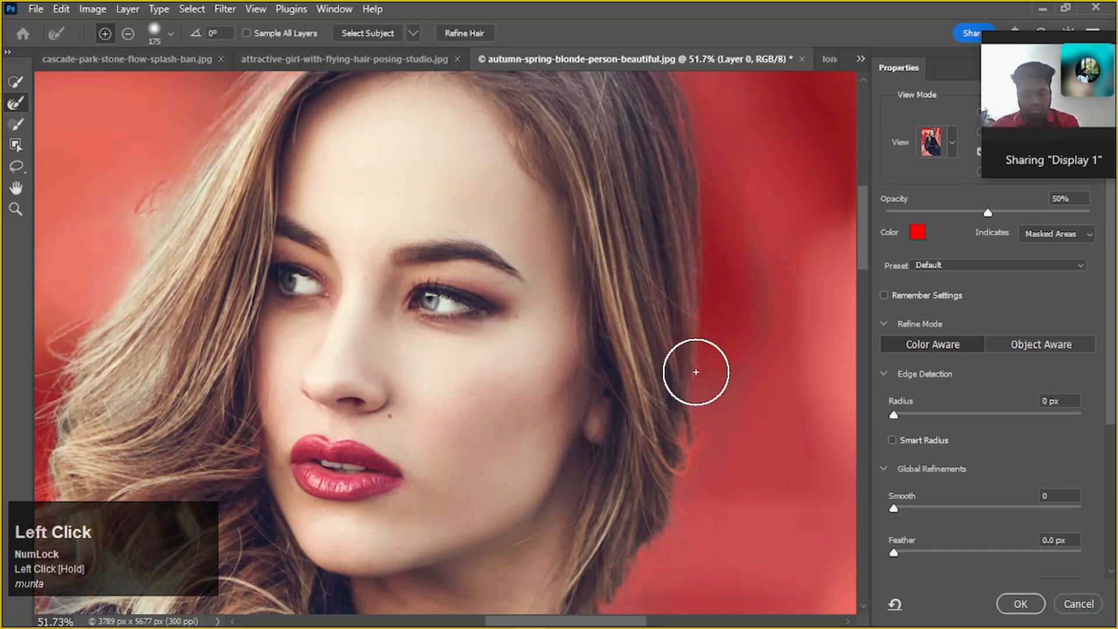
Expand the output settings and apply the refined selection to the portrait layer
scroll(696, 372, "down", 2, "alt")
scroll(696, 371, "down", 3, "alt")
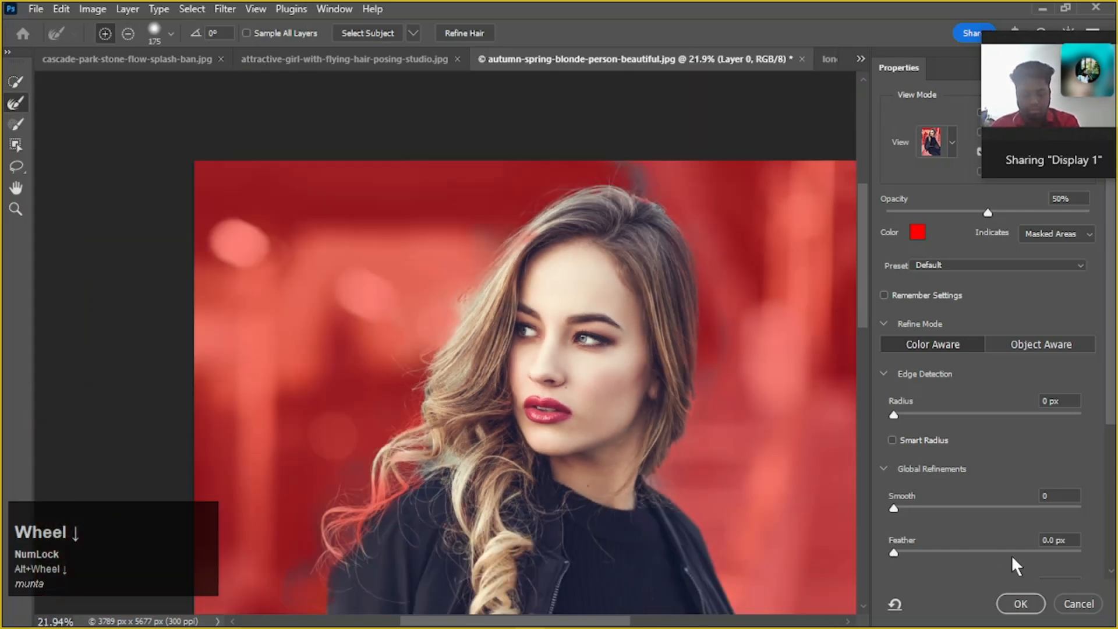
scroll(980, 491, "down", 6)
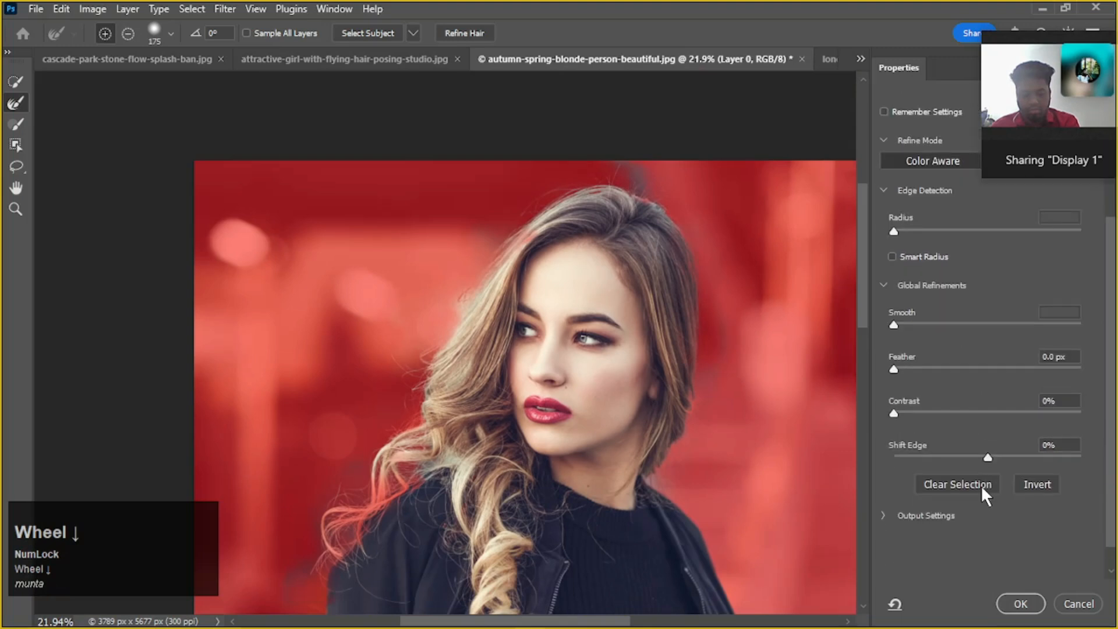
left_click(884, 486)
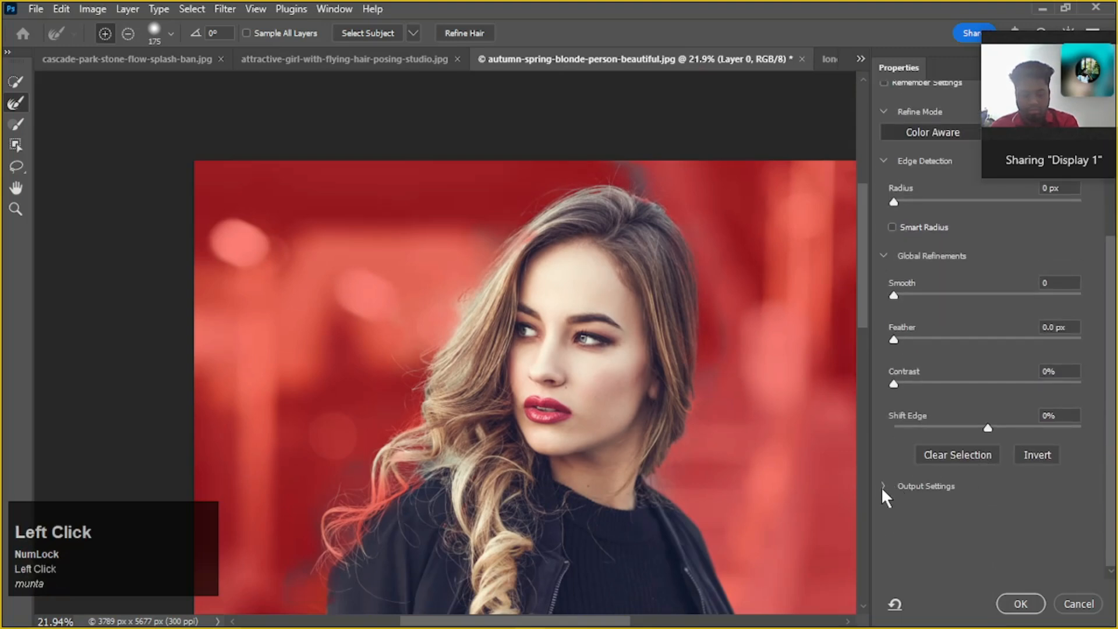
left_click(1001, 602)
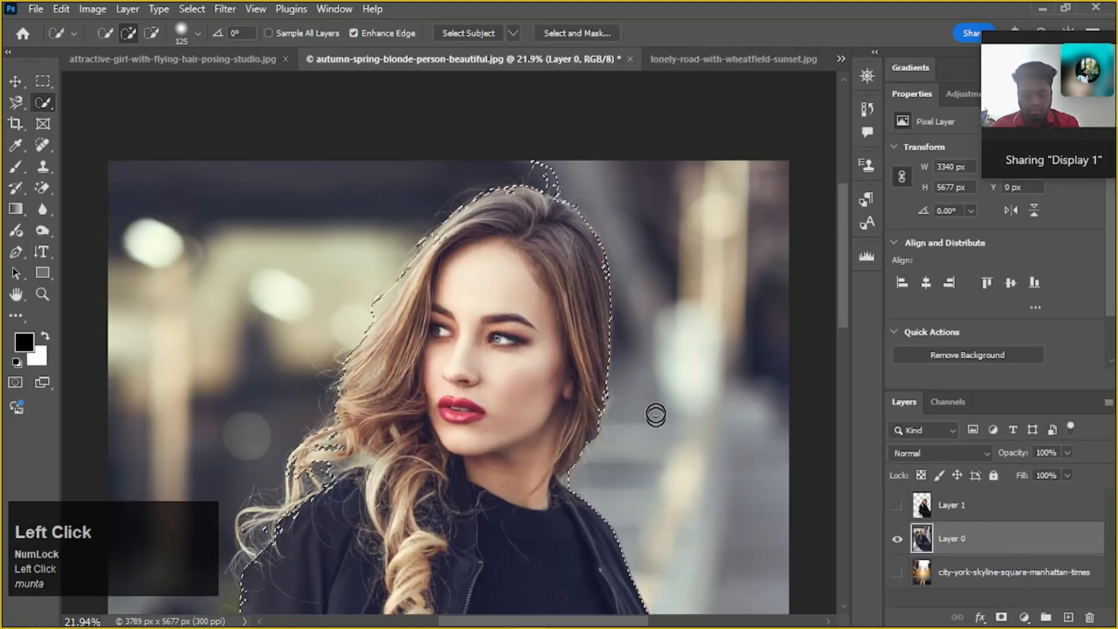
Reopen the selection in Select and Mask, enable Decontaminate Colors and set the output to New Layer with Layer Mask
scroll(657, 391, "down", 2)
scroll(656, 392, "down", 1)
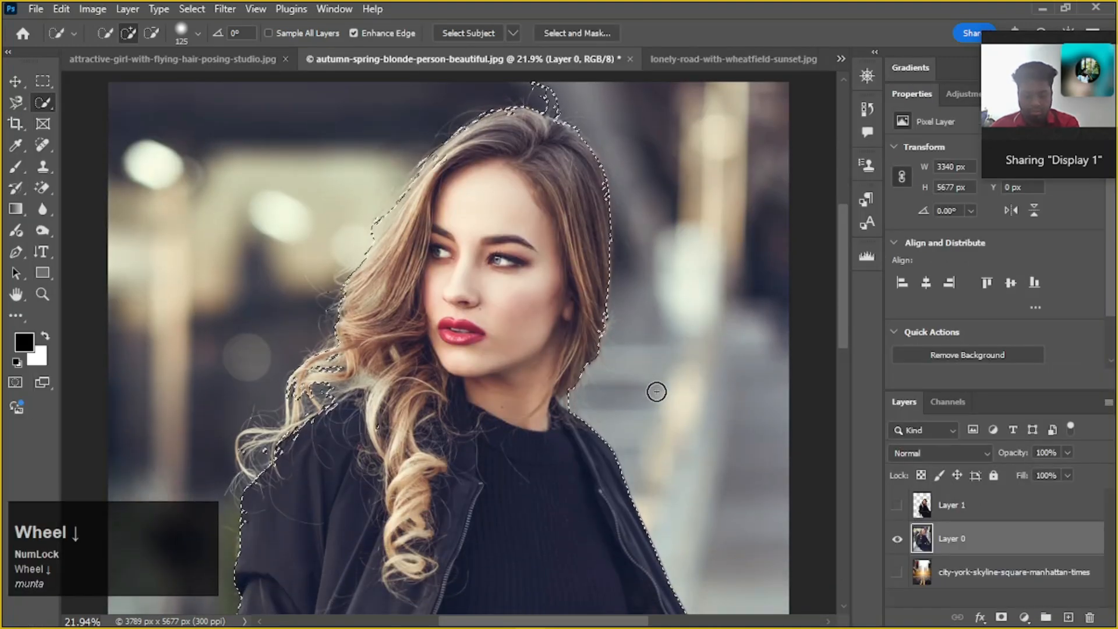
scroll(657, 392, "down", 1)
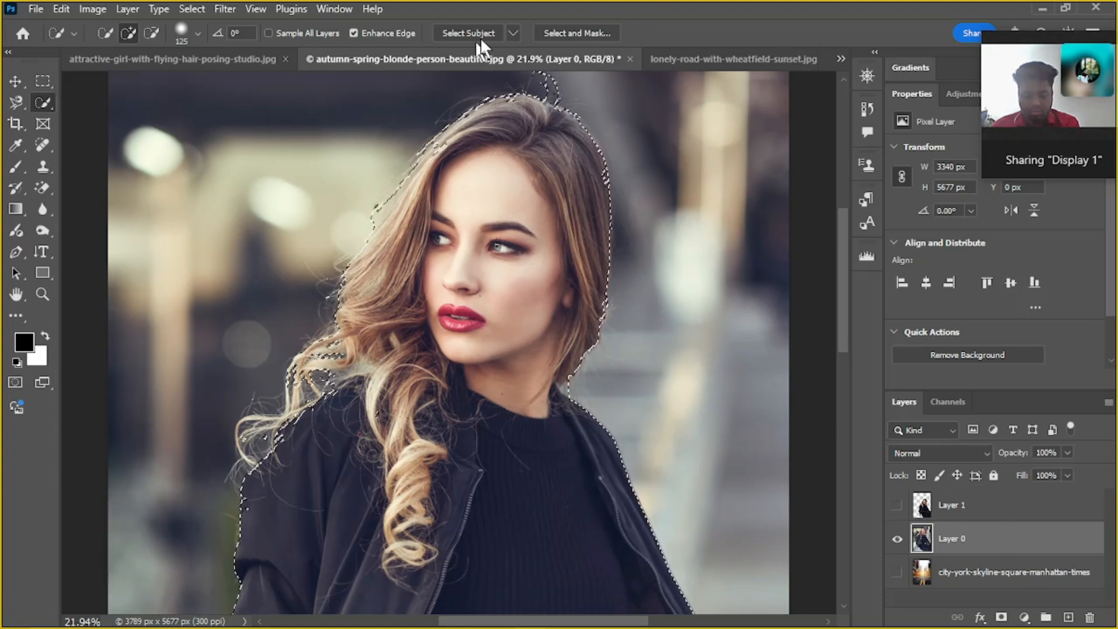
left_click(573, 32)
scroll(946, 502, "down", 1)
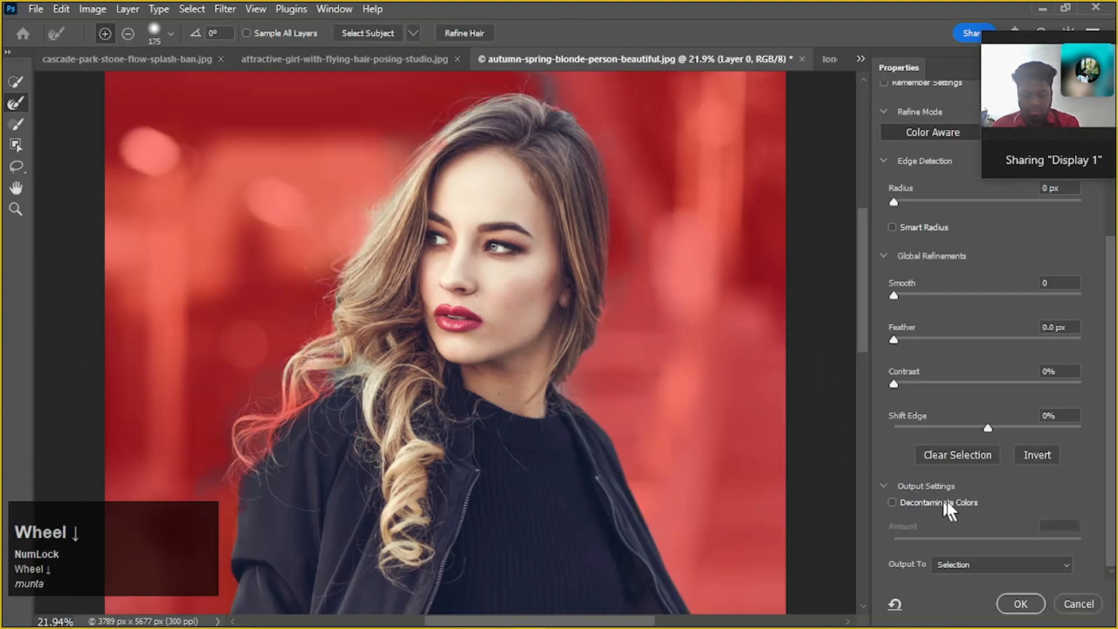
left_click(1063, 550)
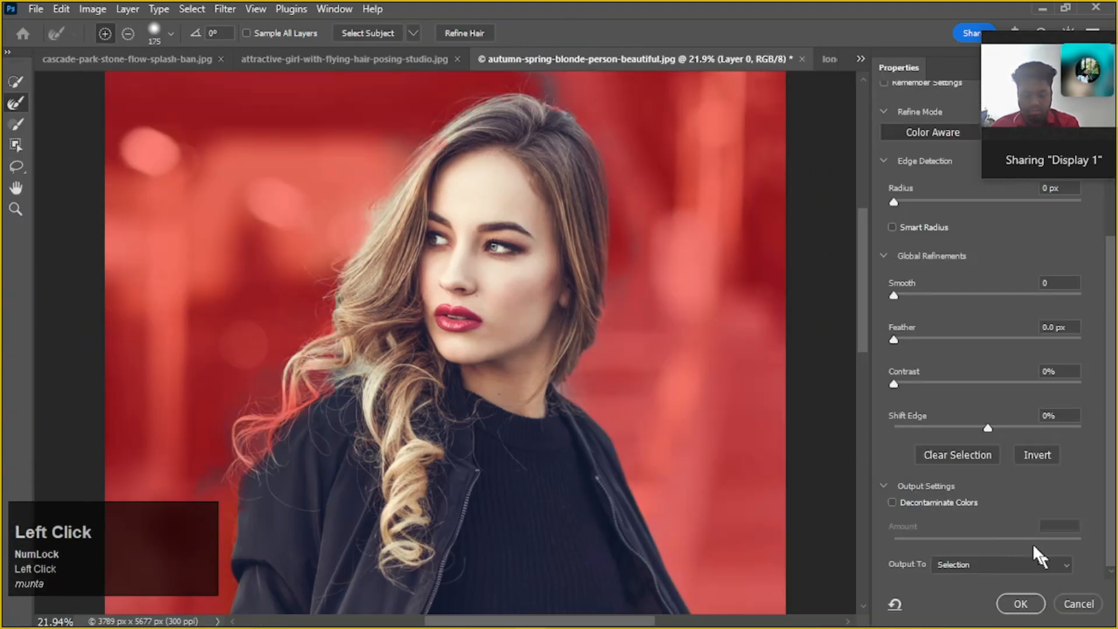
left_click(892, 502)
left_click(1068, 563)
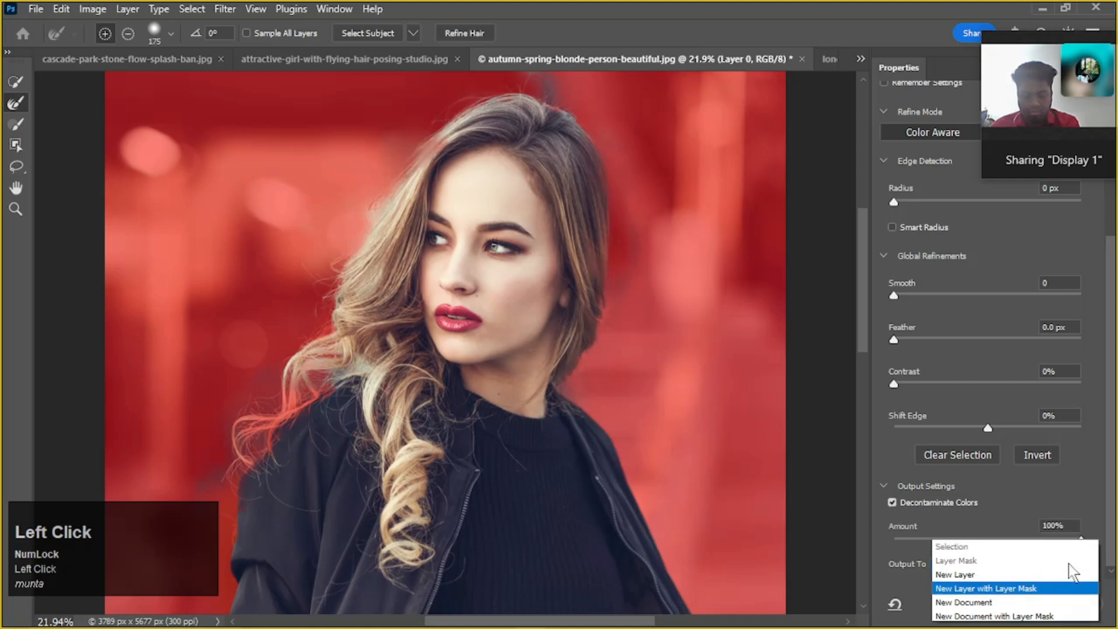
left_click(1052, 585)
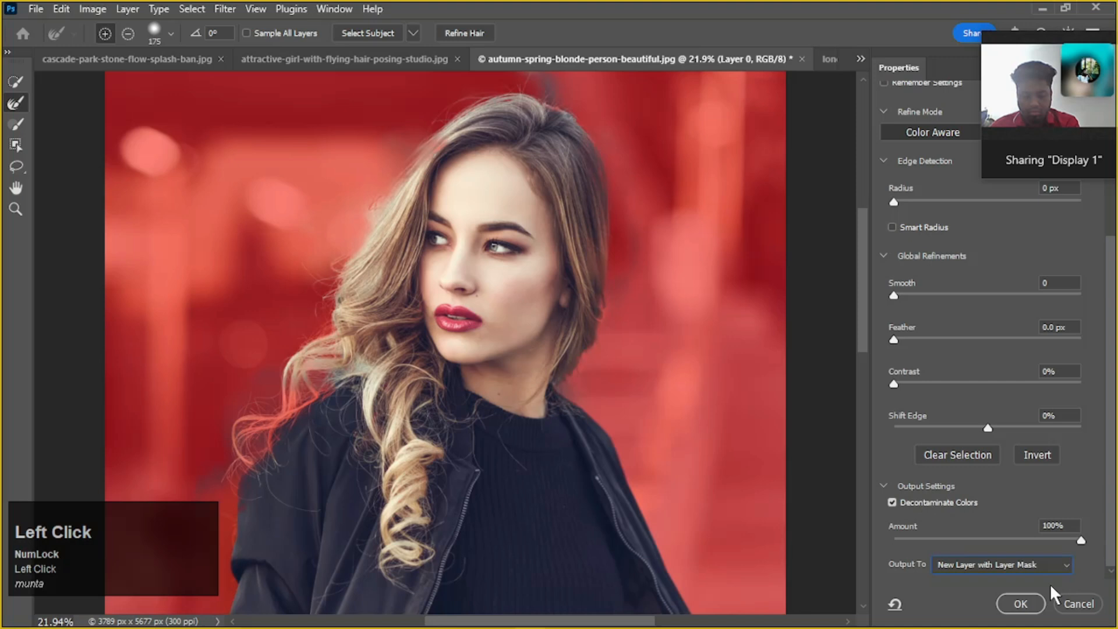
Set the Refine Edge Brush hardness to about 53% and refine the outer curls over the jacket shoulder
scroll(528, 269, "up", 1)
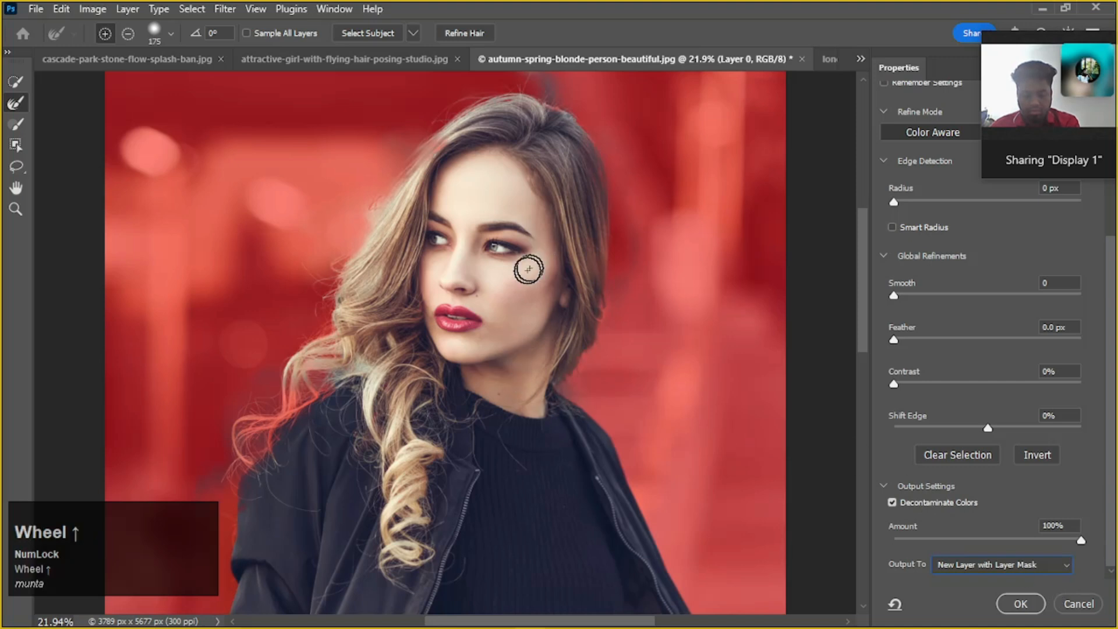
mouse_move(313, 400)
left_mouse_down()
mouse_move(282, 430)
mouse_move(290, 400)
mouse_move(311, 392)
mouse_move(268, 422)
mouse_move(270, 446)
left_mouse_up()
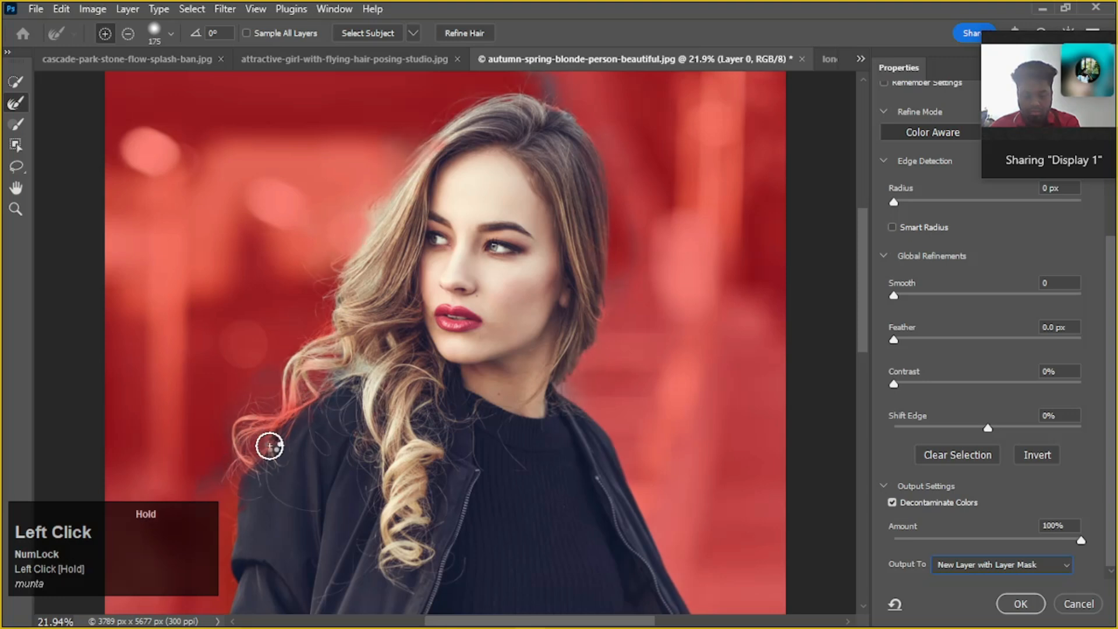
right_click(305, 402)
left_click_drag(378, 472, 386, 477)
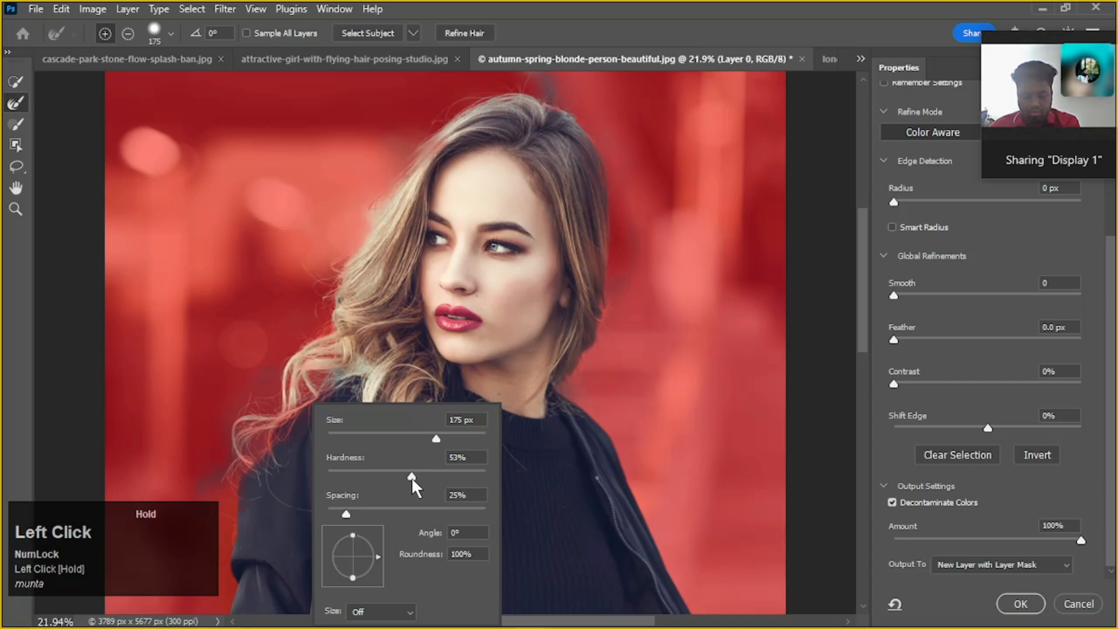
left_click(278, 430)
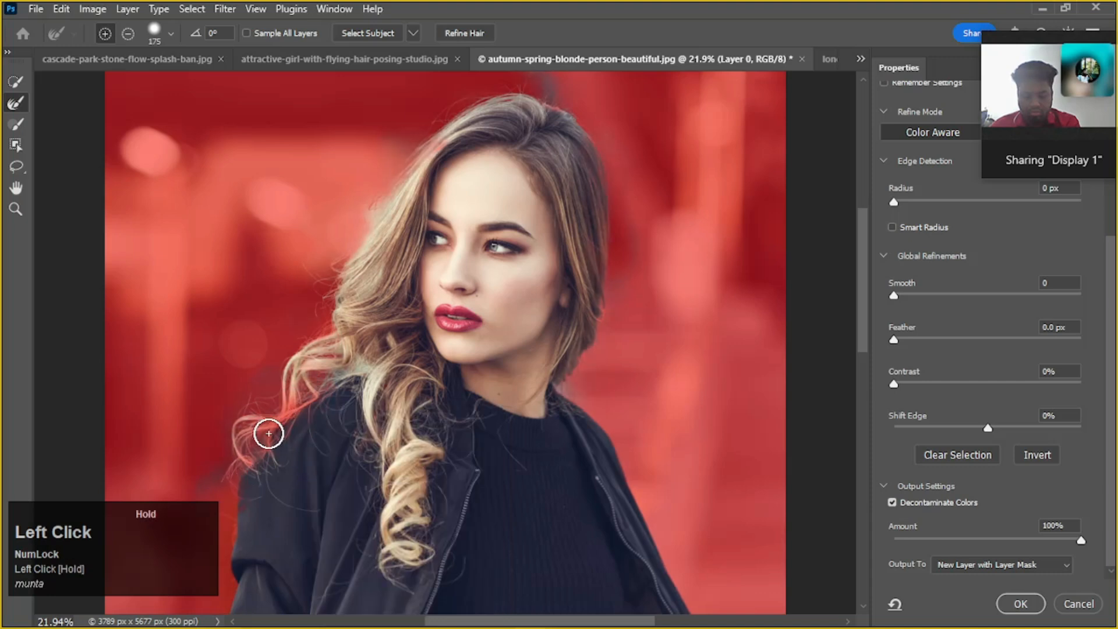
left_click_drag(302, 389, 262, 445)
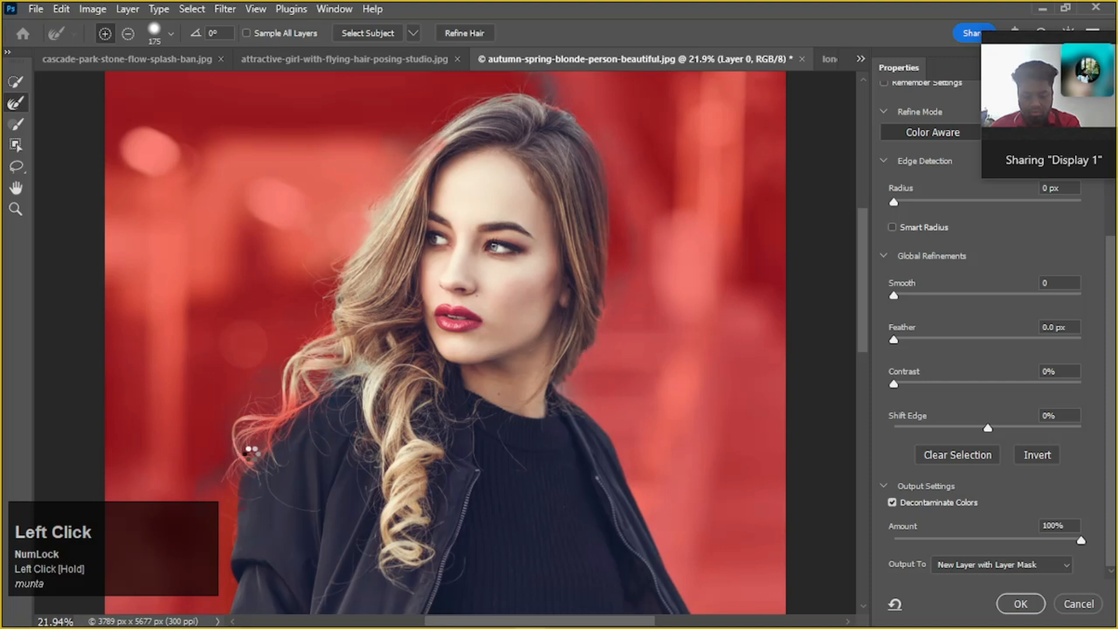
Refine the hair edge around the whole head and outer curls, and output the result as a new masked layer
left_click_drag(592, 304, 567, 380)
mouse_move(596, 281)
left_mouse_down()
mouse_move(585, 133)
mouse_move(567, 109)
mouse_move(532, 100)
mouse_move(489, 100)
mouse_move(408, 164)
mouse_move(362, 240)
left_mouse_up()
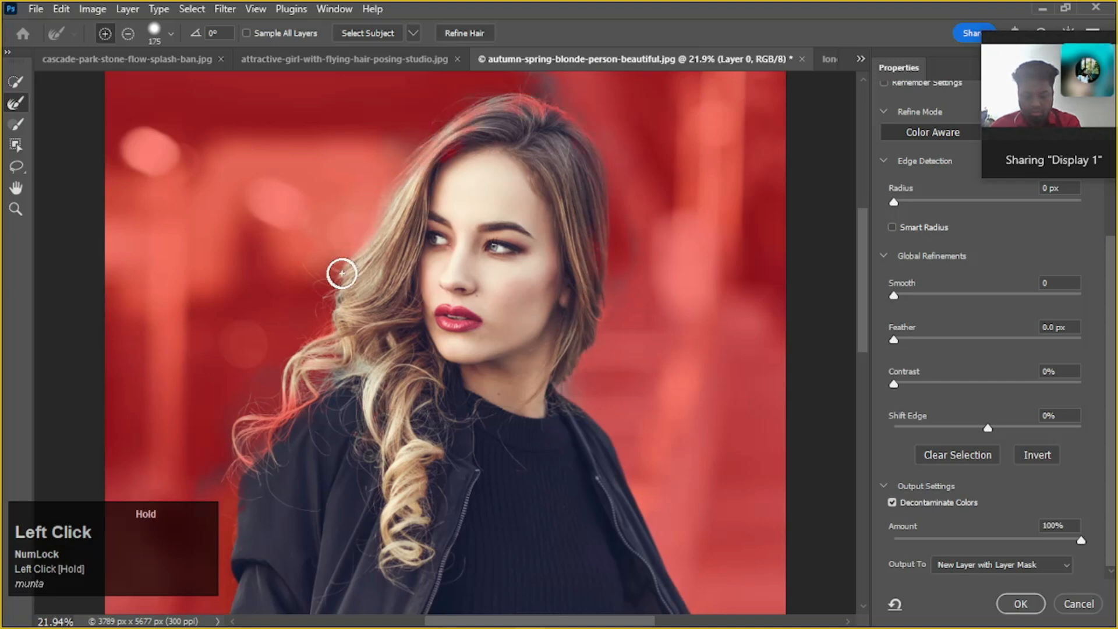
left_click_drag(300, 361, 240, 445)
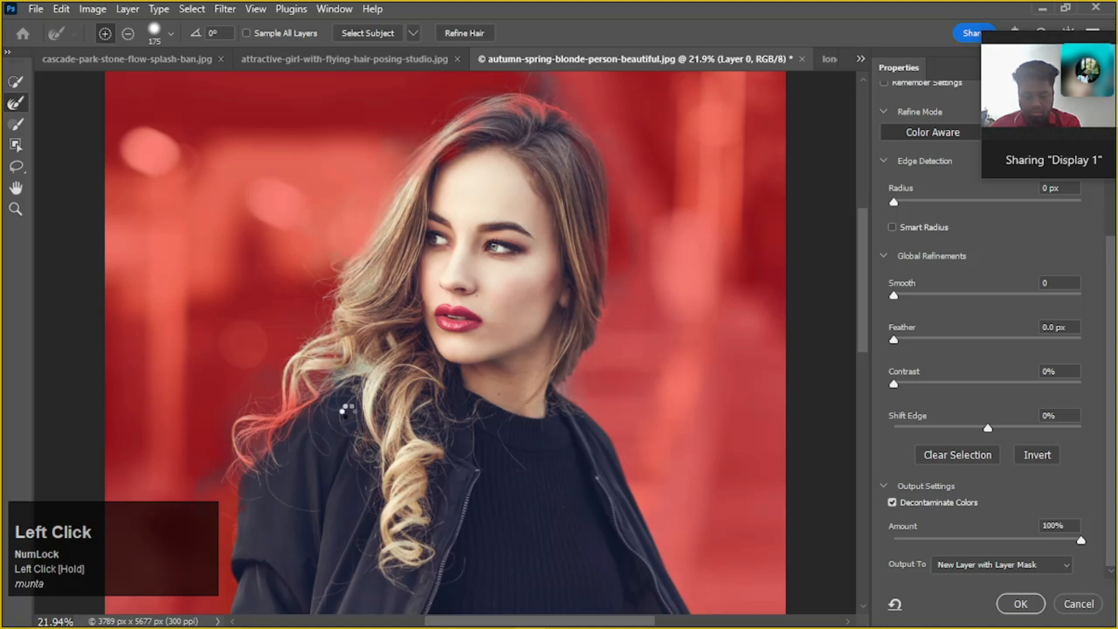
left_click(1021, 605)
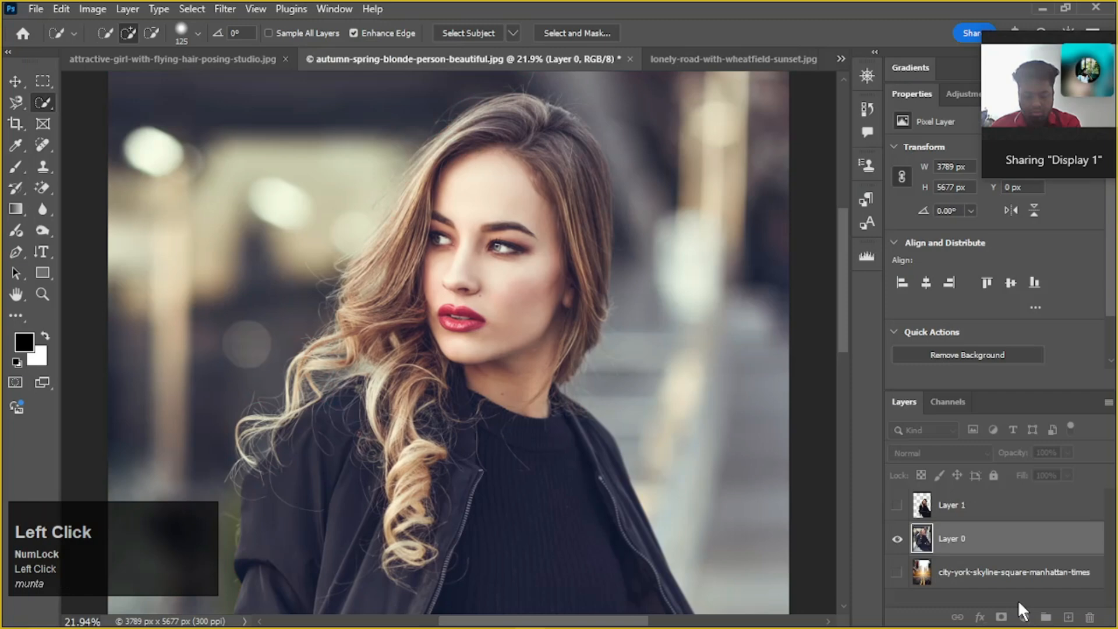
Examine the cutout's hair edges and shoulder against transparency, and undo the masked-layer output
scroll(760, 492, "down", 1, "alt")
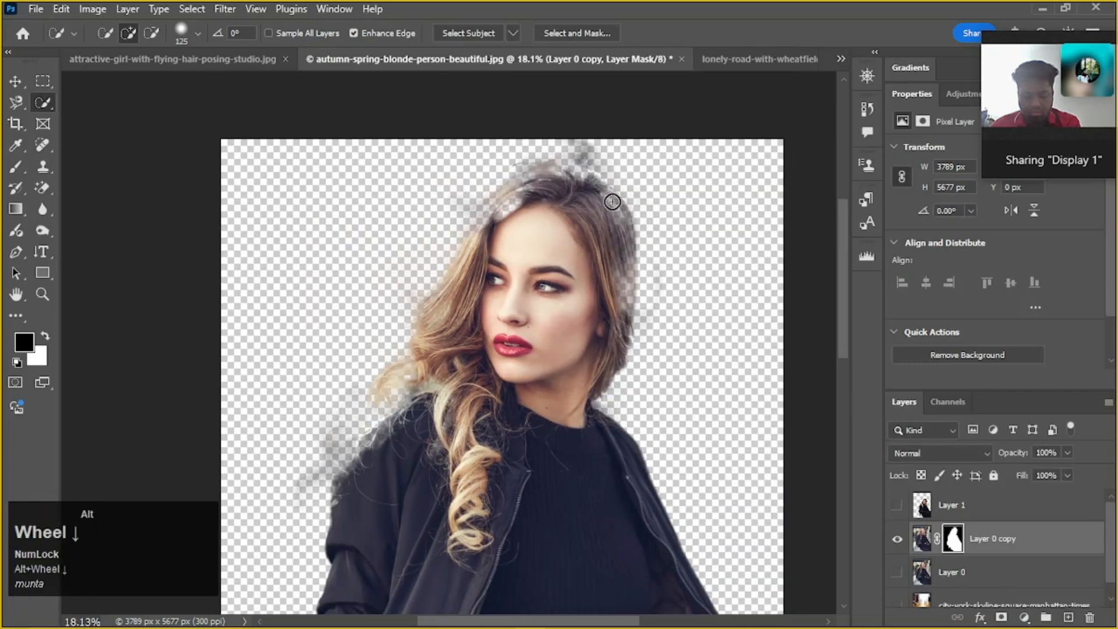
scroll(553, 220, "up", 3, "alt")
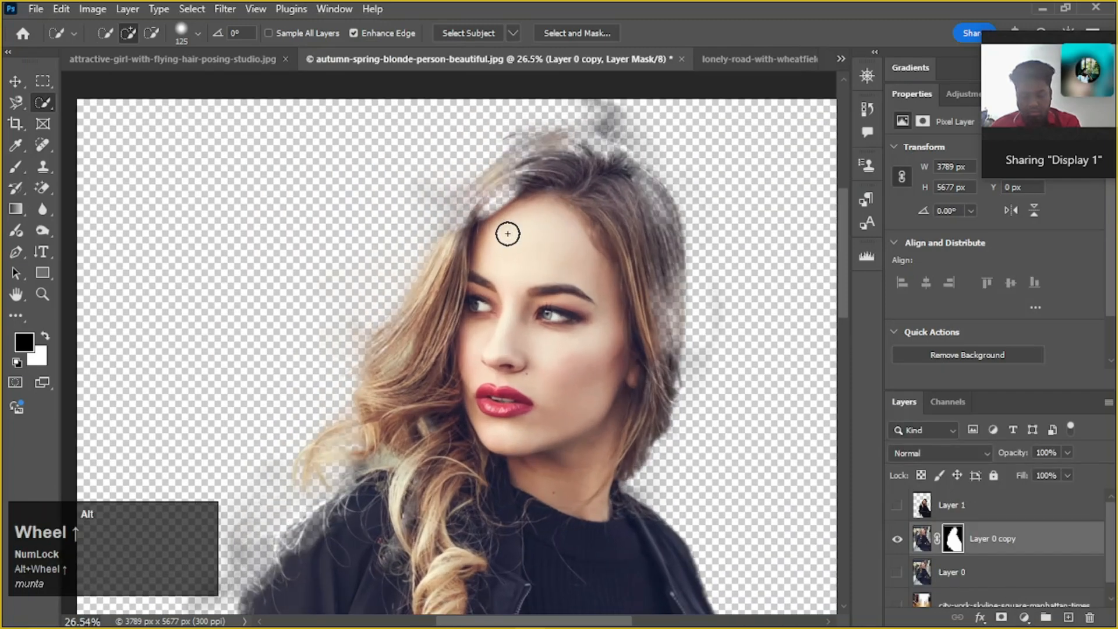
scroll(640, 192, "up", 1)
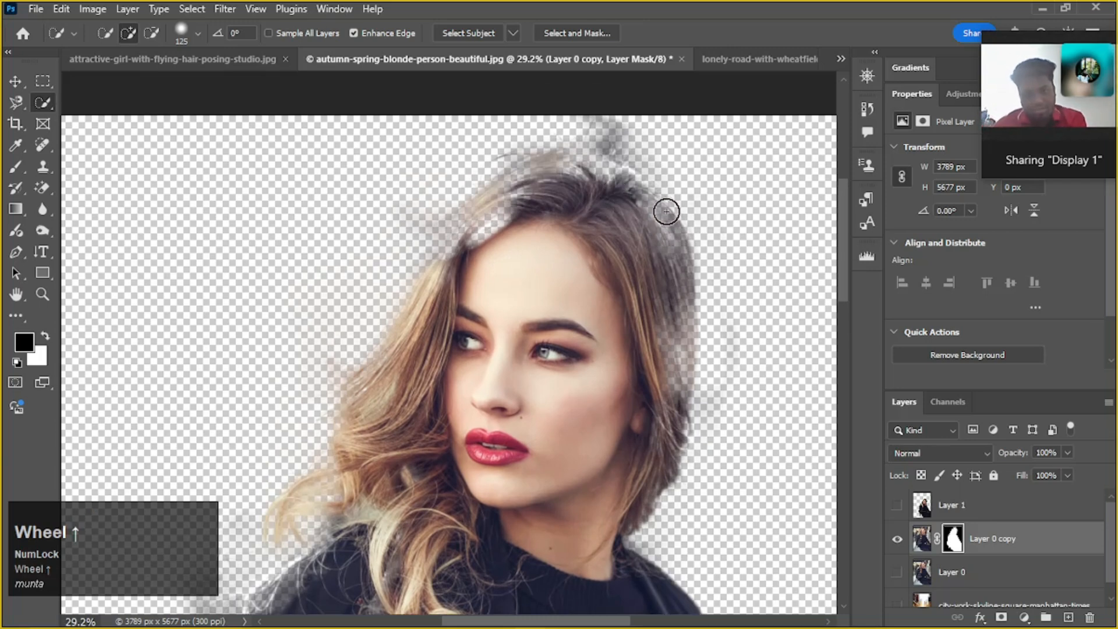
scroll(667, 233, "down", 1, "alt")
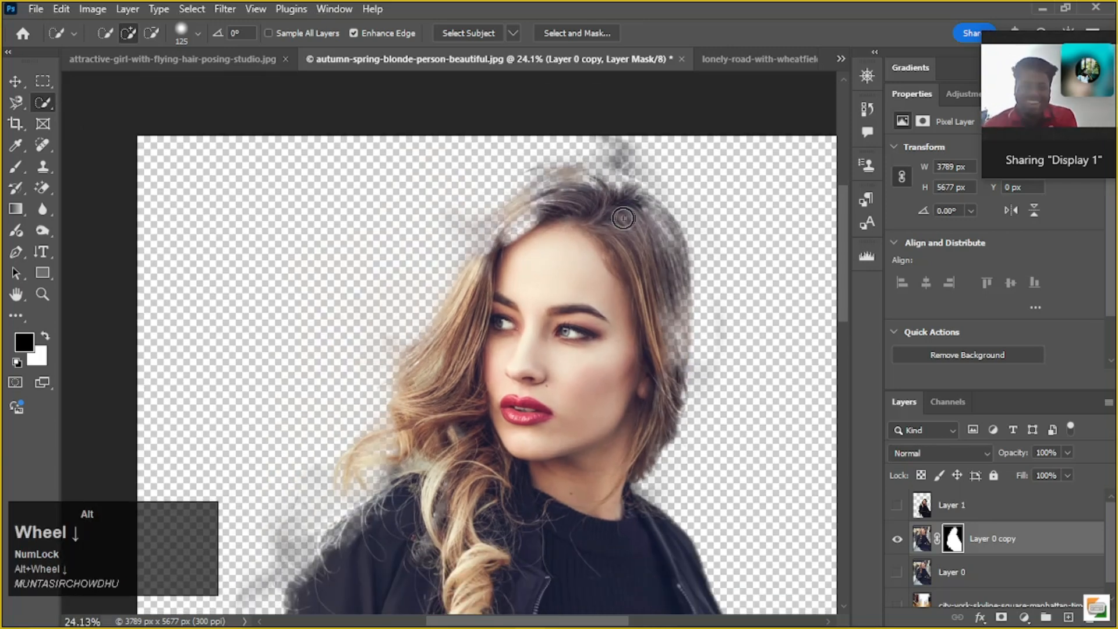
scroll(623, 215, "down", 2, "alt")
scroll(622, 214, "up", 2, "alt")
scroll(624, 212, "down", 3, "alt")
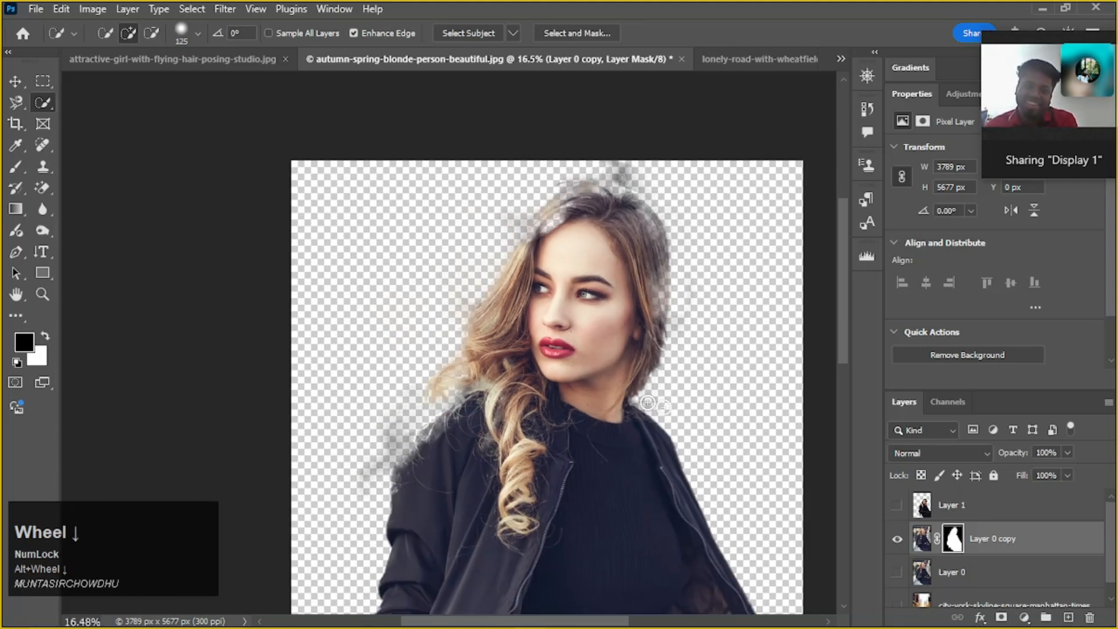
scroll(454, 434, "up", 5, "alt")
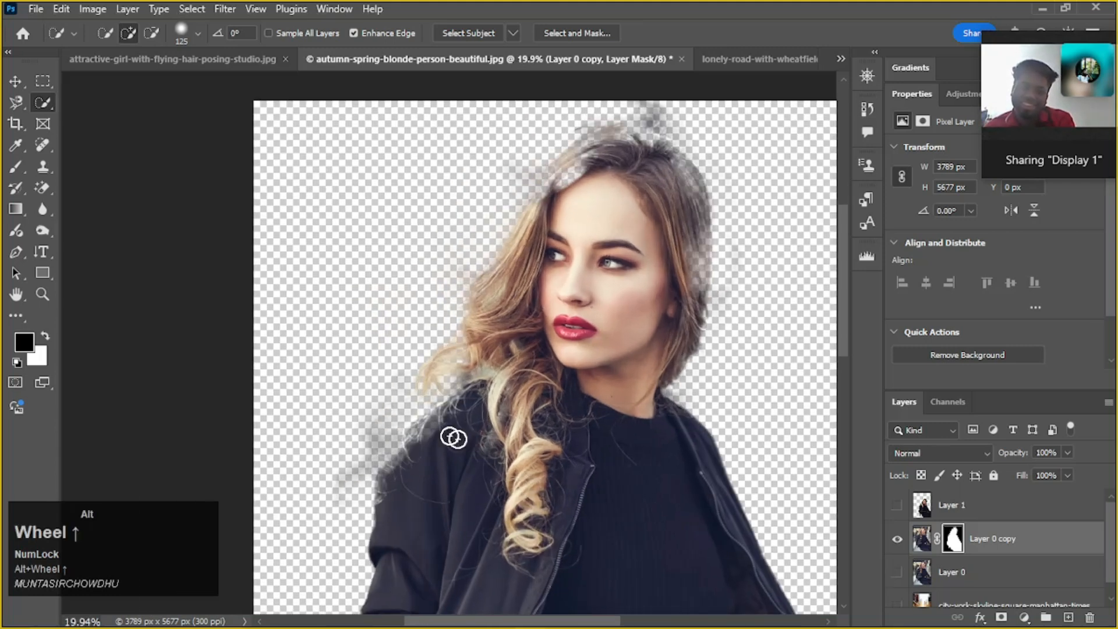
key("ctrl+z")
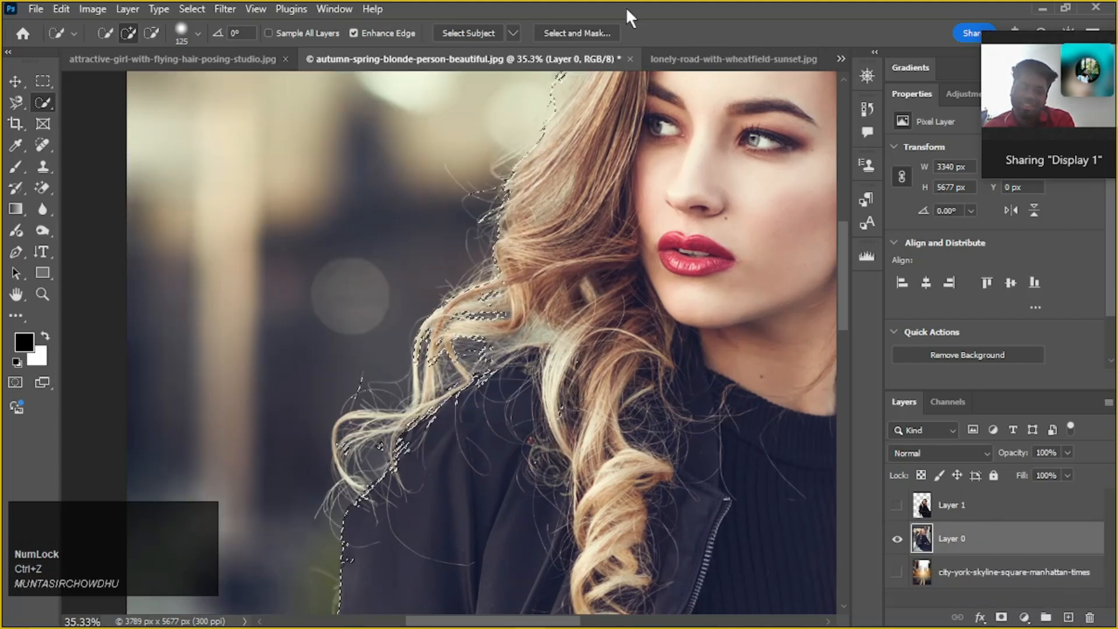
Reopen Select and Mask and add the hair edges beside the forehead and ear with the 90 px Quick Selection tool
left_click(573, 32)
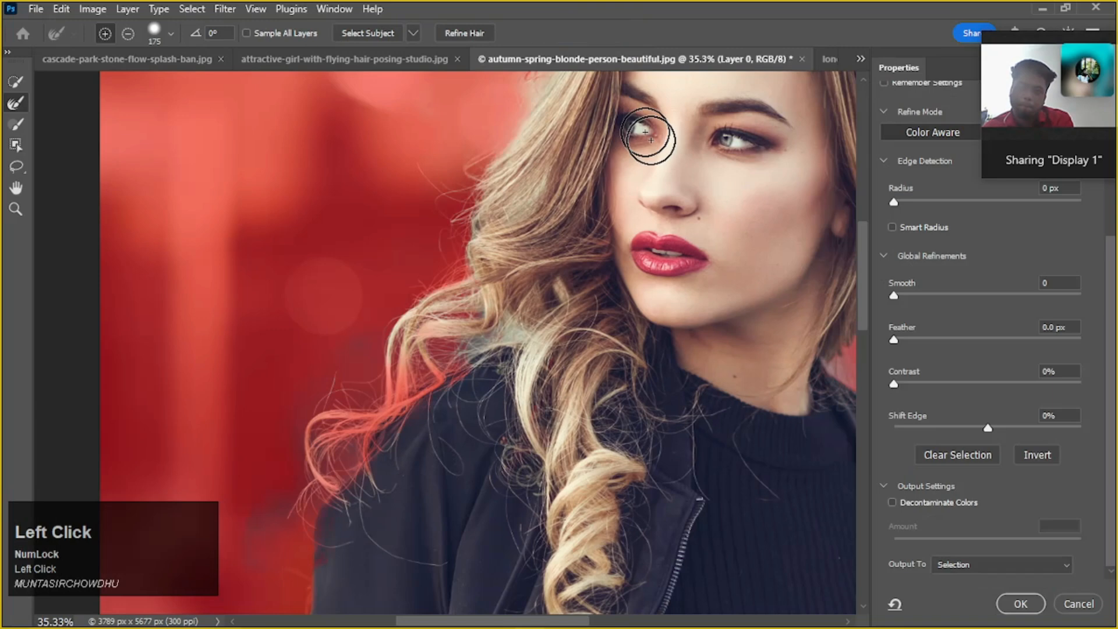
left_click_drag(654, 130, 349, 374)
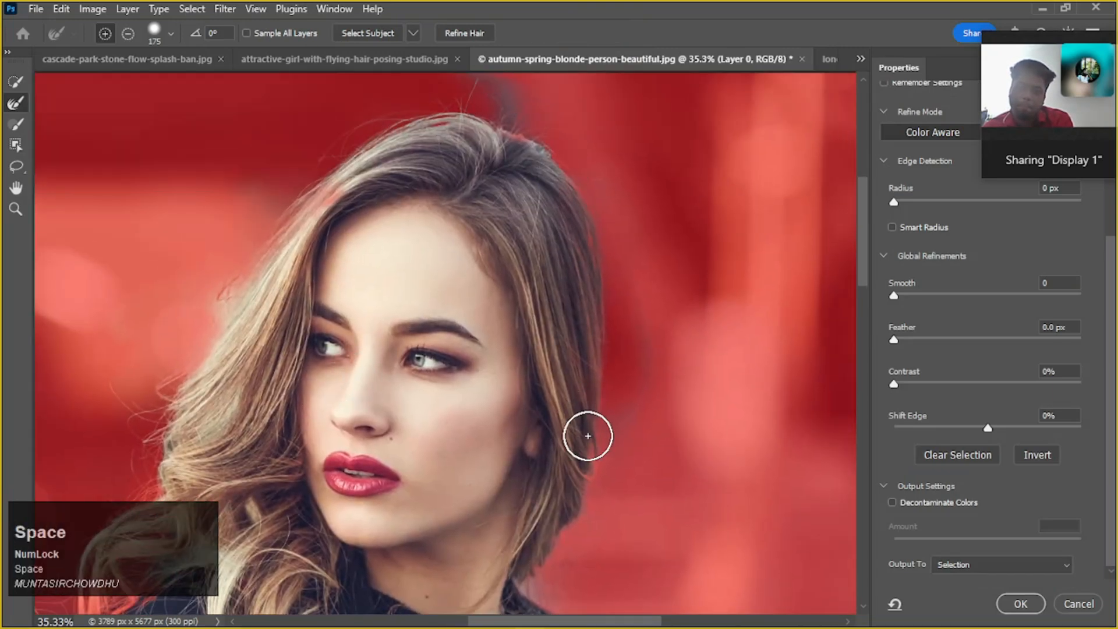
left_click(23, 83)
mouse_move(368, 178)
left_mouse_down()
mouse_move(303, 215)
mouse_move(238, 333)
mouse_move(267, 277)
mouse_move(236, 318)
left_mouse_up()
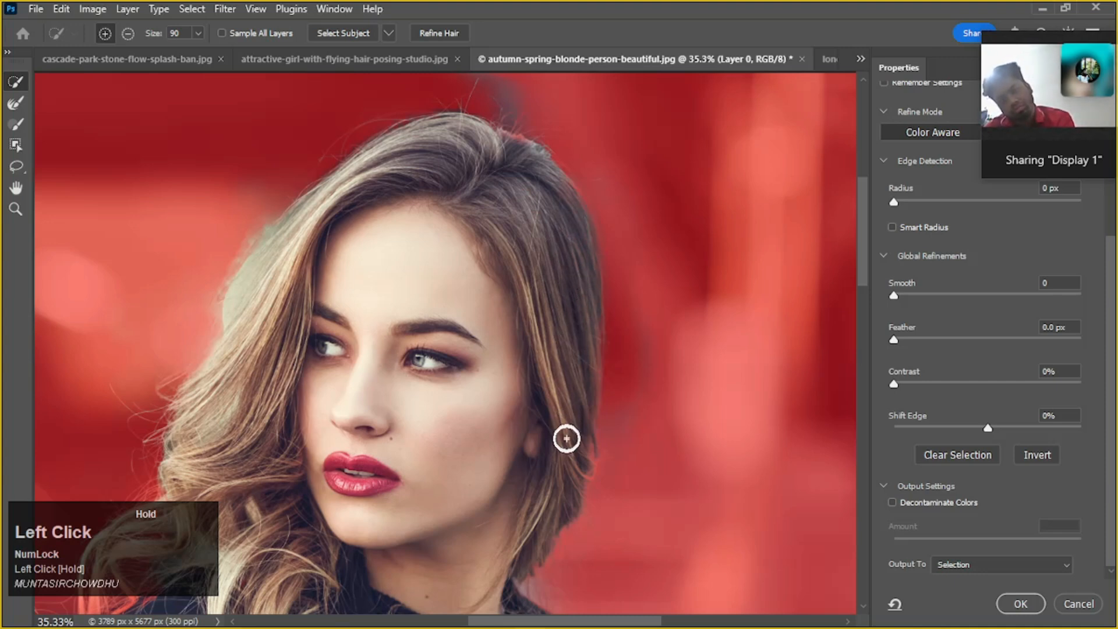
left_click_drag(584, 440, 575, 497)
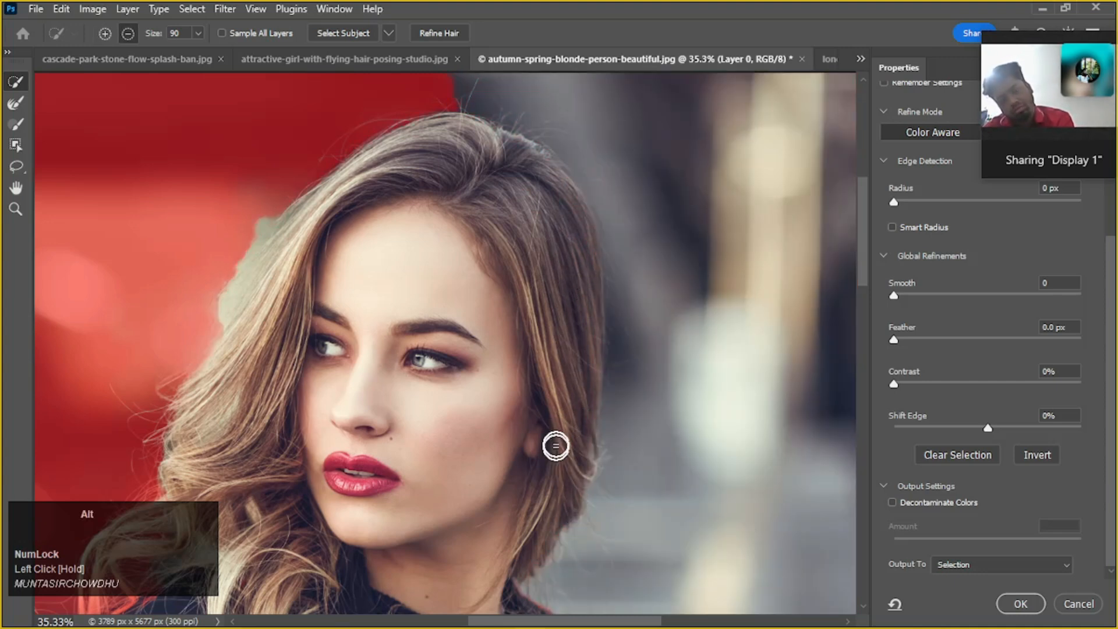
Subtract the spilled background beside the ear-side hair from the selection with Quick Selection
scroll(554, 444, "down", 5)
left_click_drag(626, 310, 666, 524)
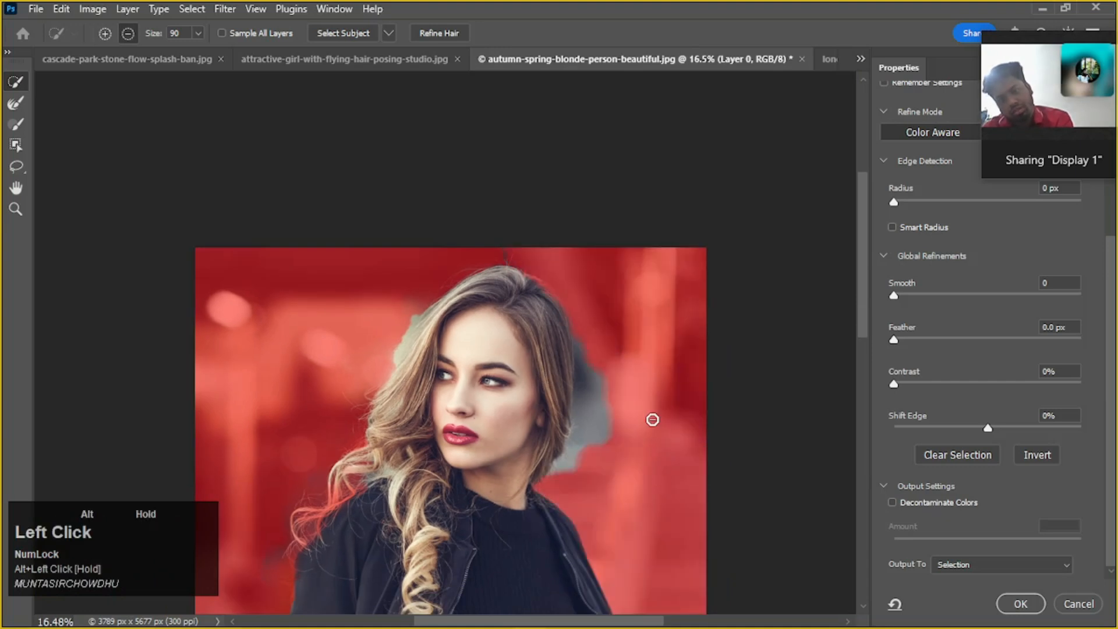
left_click_drag(626, 387, 593, 441)
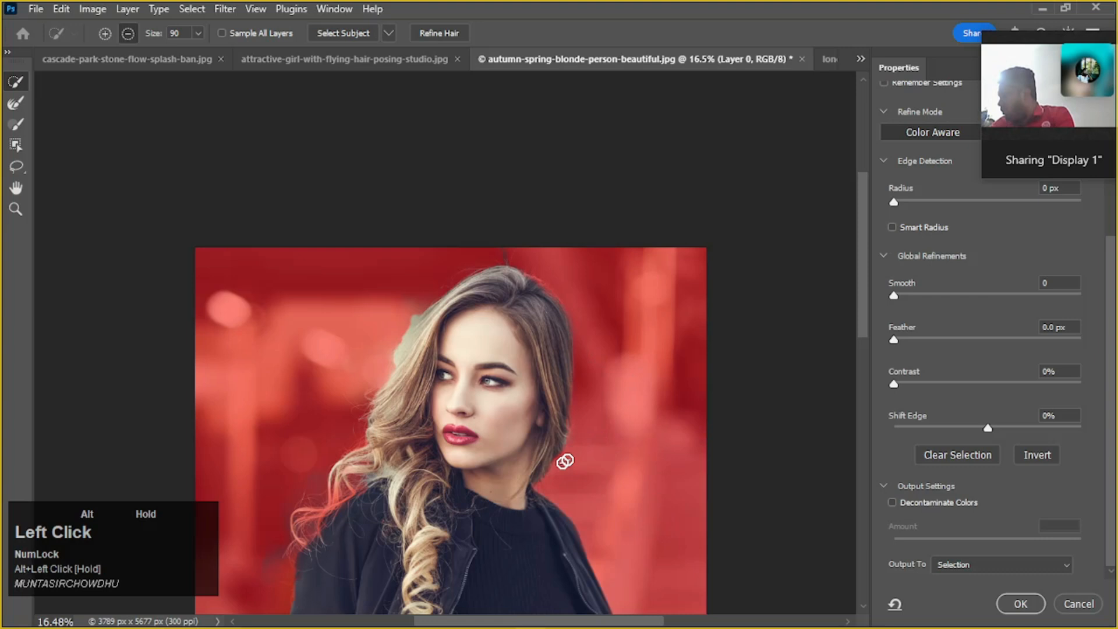
Add the outer curls over the jacket shoulder and the hair beside the forehead with Quick Selection, subtracting a spot by the curls
scroll(582, 402, "down", 3)
mouse_move(361, 418)
left_mouse_down()
mouse_move(318, 438)
mouse_move(295, 472)
left_mouse_up()
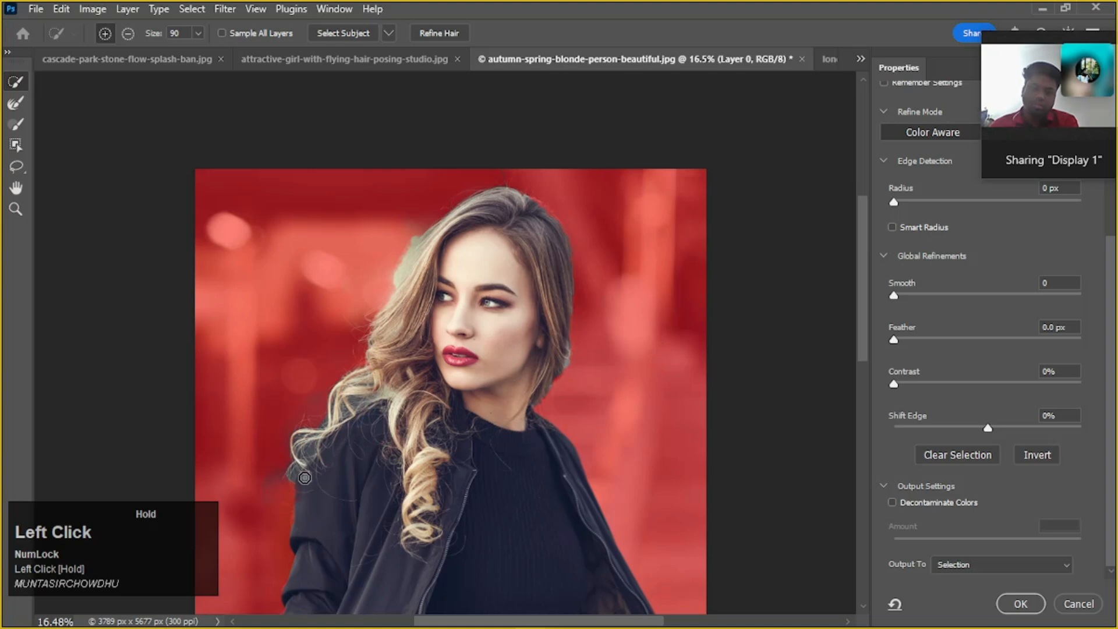
scroll(402, 443, "down", 3)
scroll(536, 397, "up", 2)
scroll(427, 267, "up", 4)
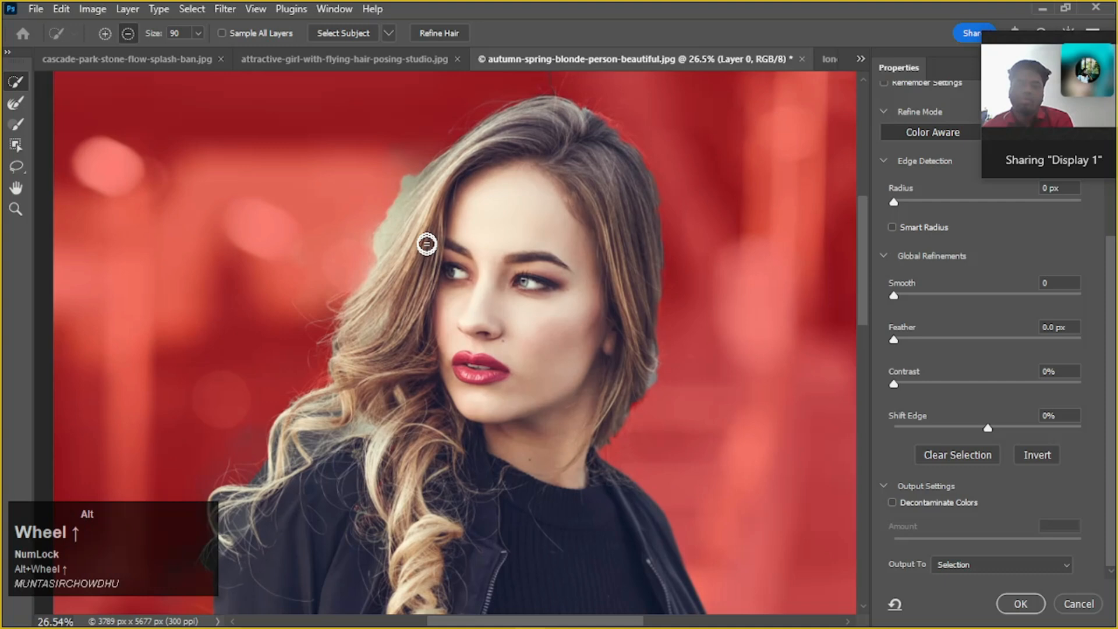
left_click_drag(397, 249, 370, 286)
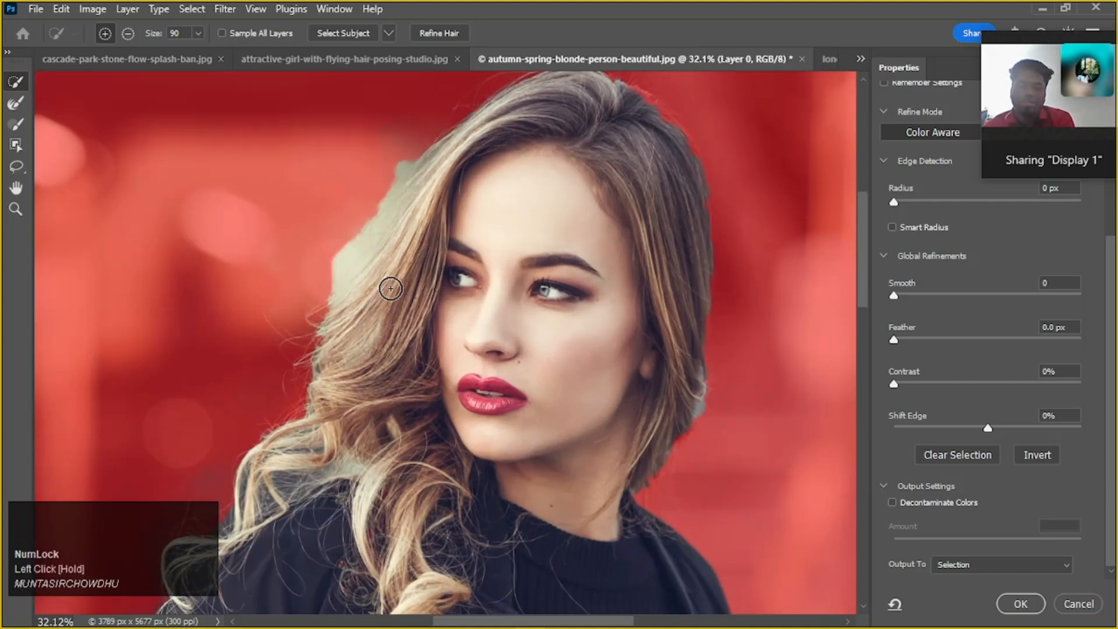
scroll(382, 332, "down", 2)
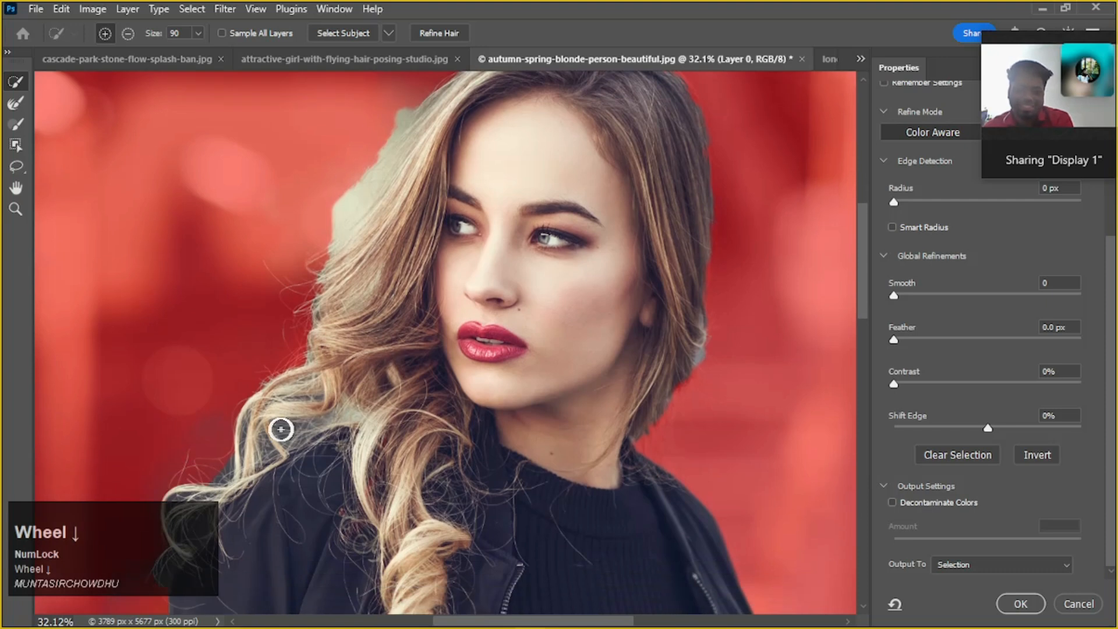
left_click(224, 468, "alt")
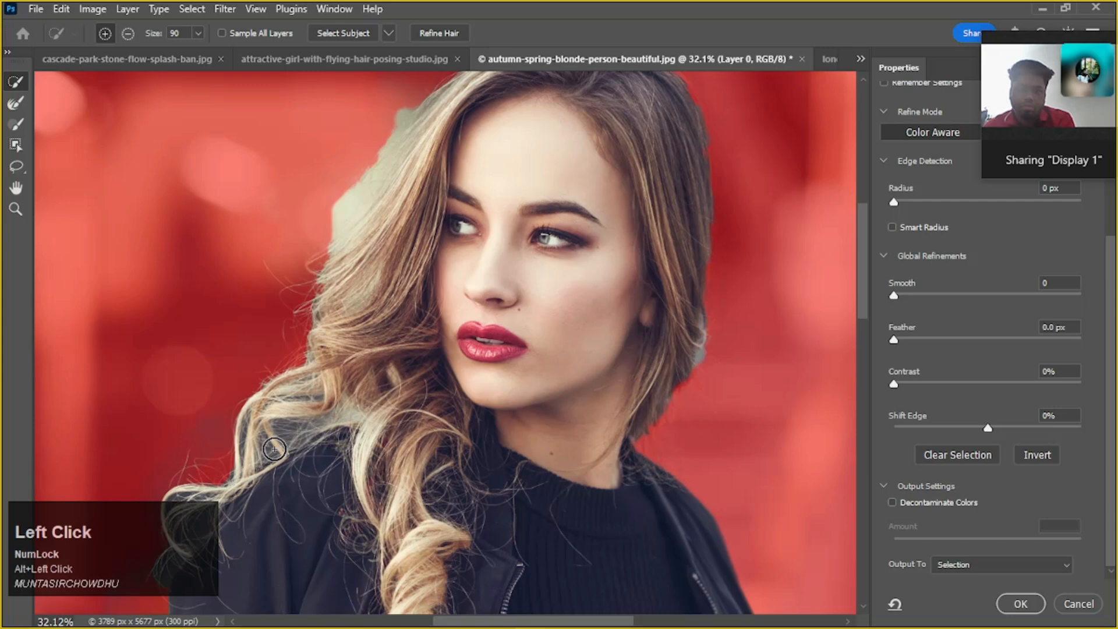
Refine the hair edge beside the forehead and around the crown with the 175 px Refine Edge Brush
scroll(327, 422, "down", 1)
scroll(323, 422, "up", 3)
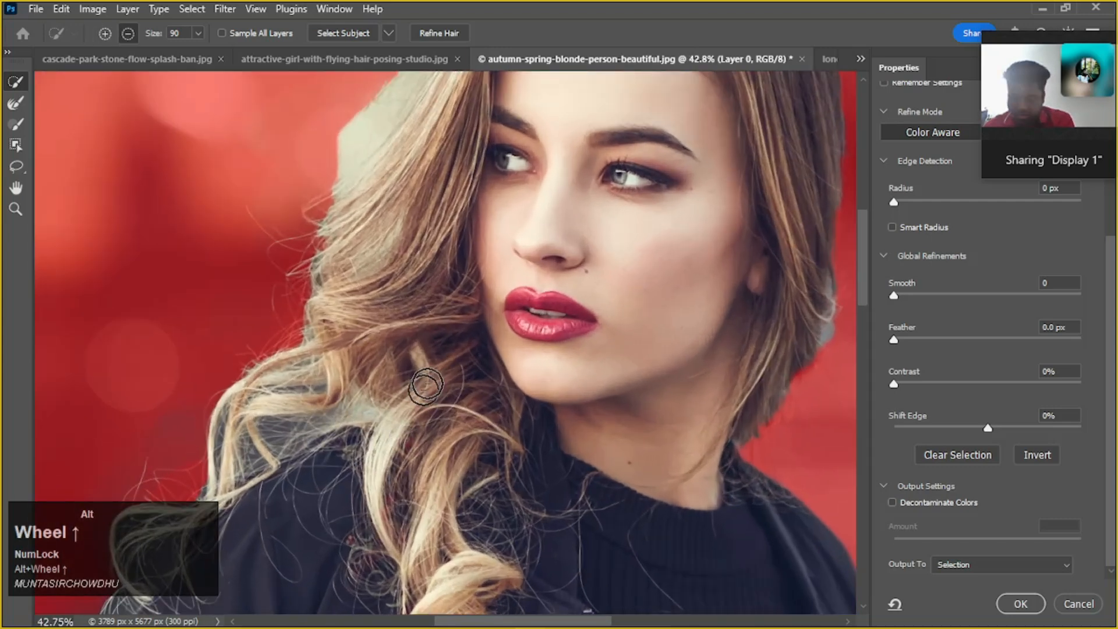
scroll(318, 429, "down", 2)
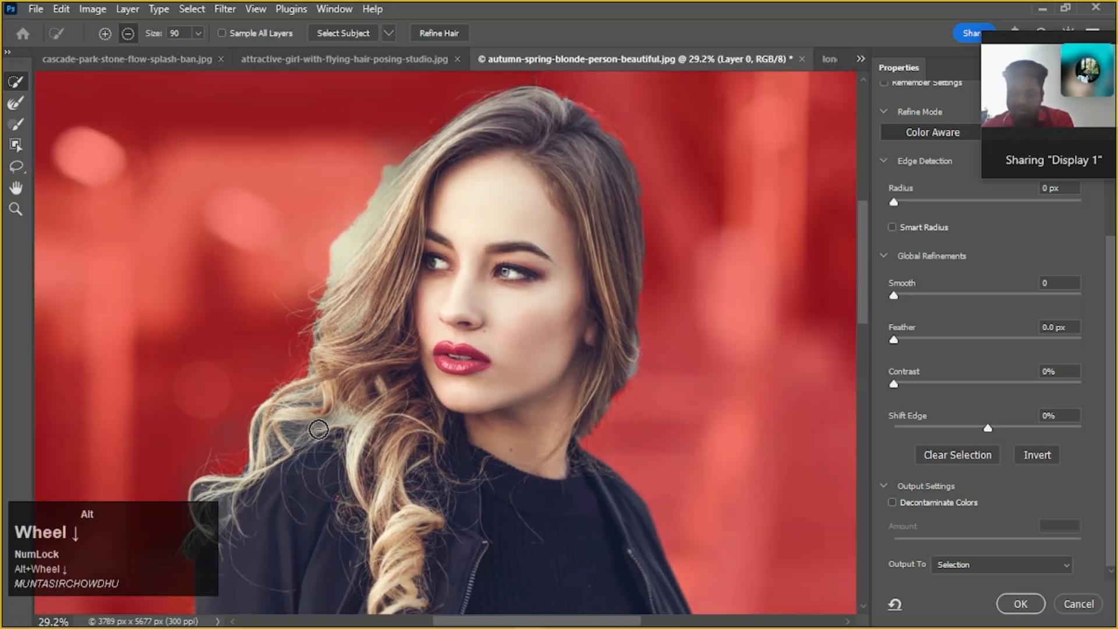
left_click_drag(377, 395, 390, 469)
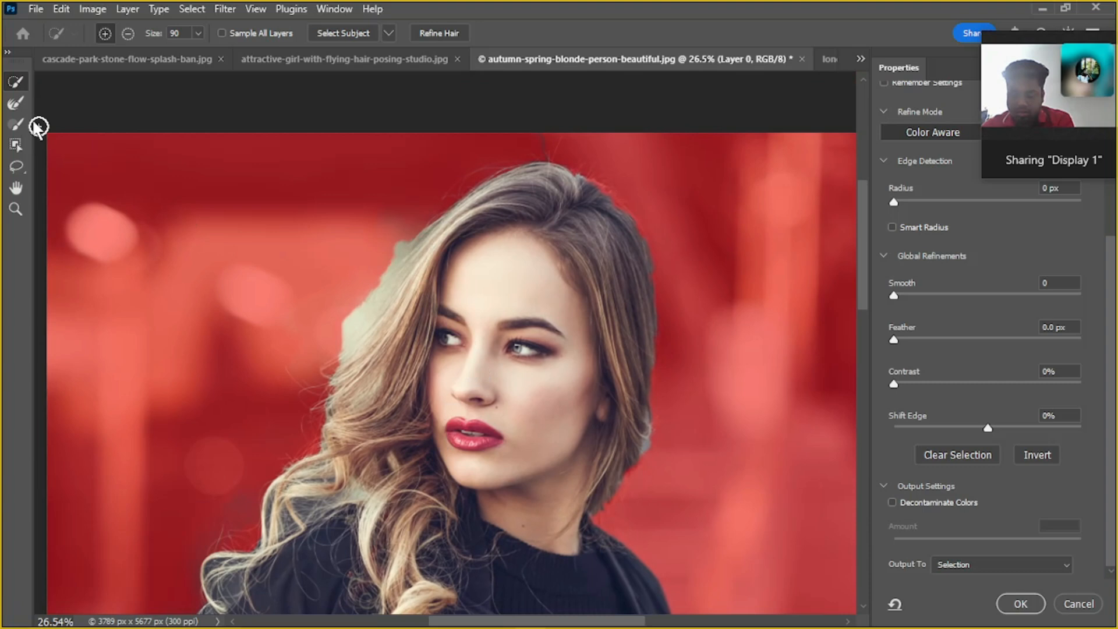
left_click(15, 103)
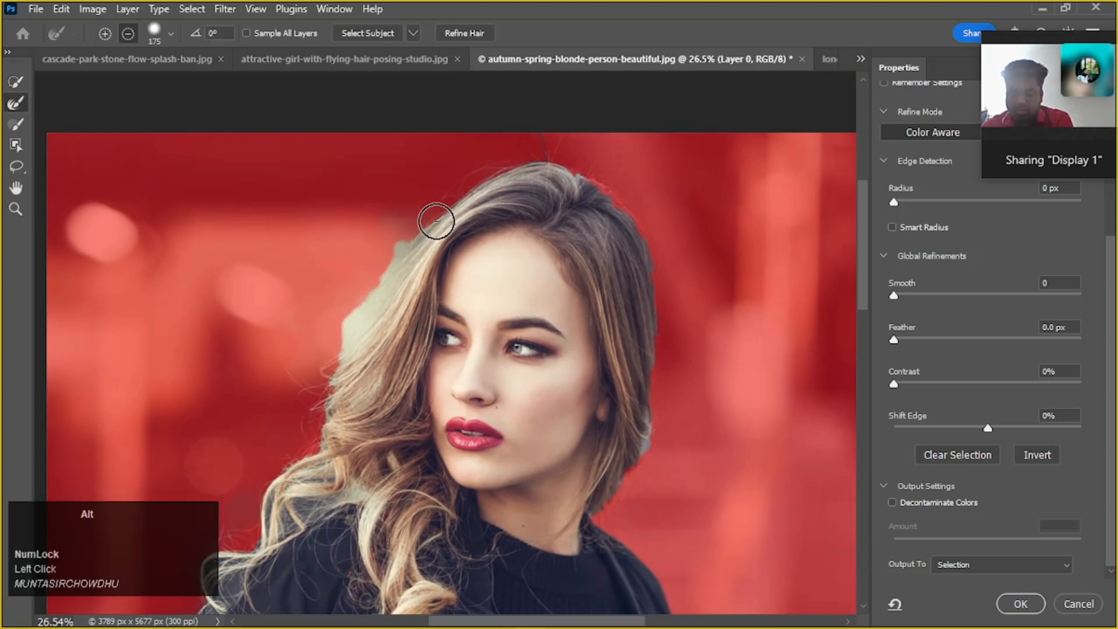
mouse_move(402, 231)
left_mouse_down()
mouse_move(316, 357)
mouse_move(400, 302)
left_mouse_up()
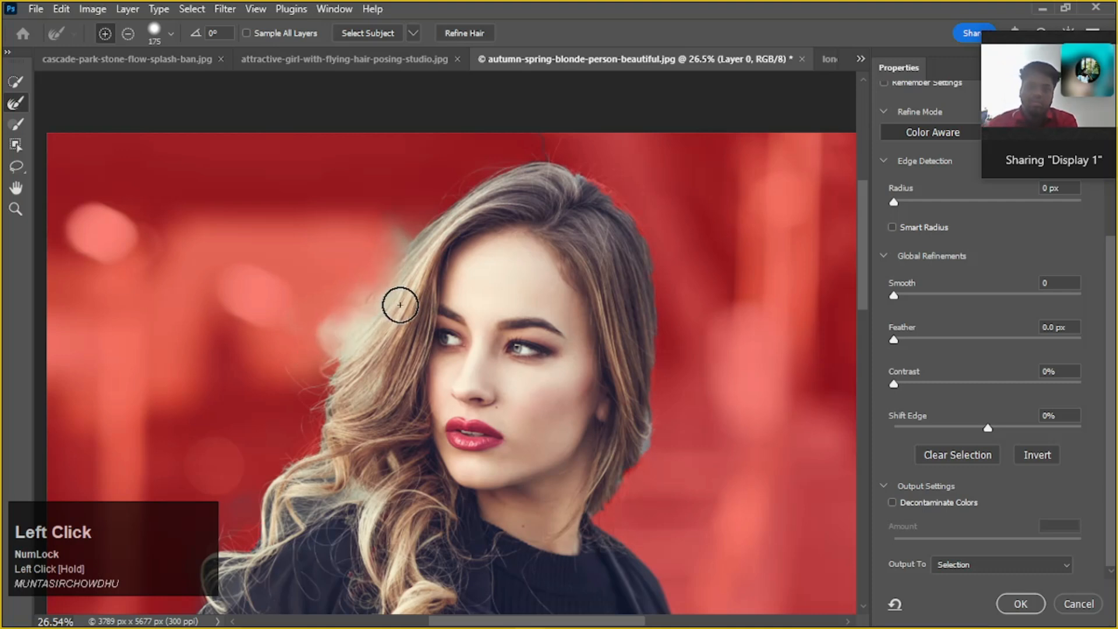
scroll(436, 285, "up", 2)
mouse_move(441, 253)
left_mouse_down()
mouse_move(472, 218)
mouse_move(554, 199)
mouse_move(601, 211)
mouse_move(661, 279)
mouse_move(687, 284)
left_mouse_up()
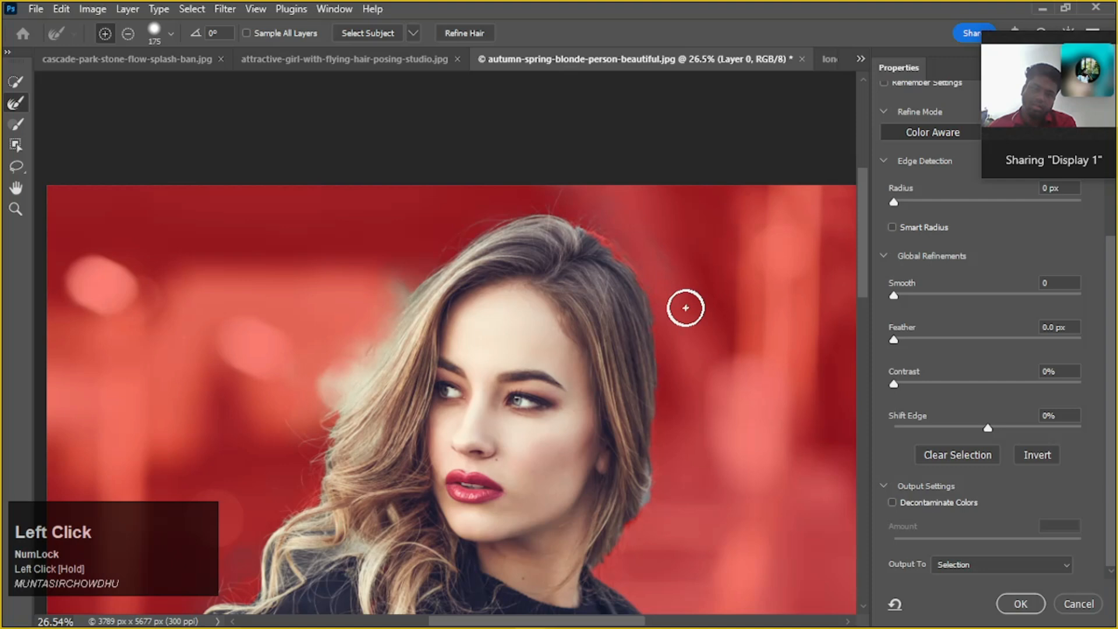
Add the crown hair to the selection with the 90 px Quick Selection tool and subtract the spilled background beside it
left_click(16, 82)
mouse_move(573, 271)
left_mouse_down()
mouse_move(576, 245)
mouse_move(621, 260)
mouse_move(646, 330)
mouse_move(643, 308)
mouse_move(603, 270)
left_mouse_up()
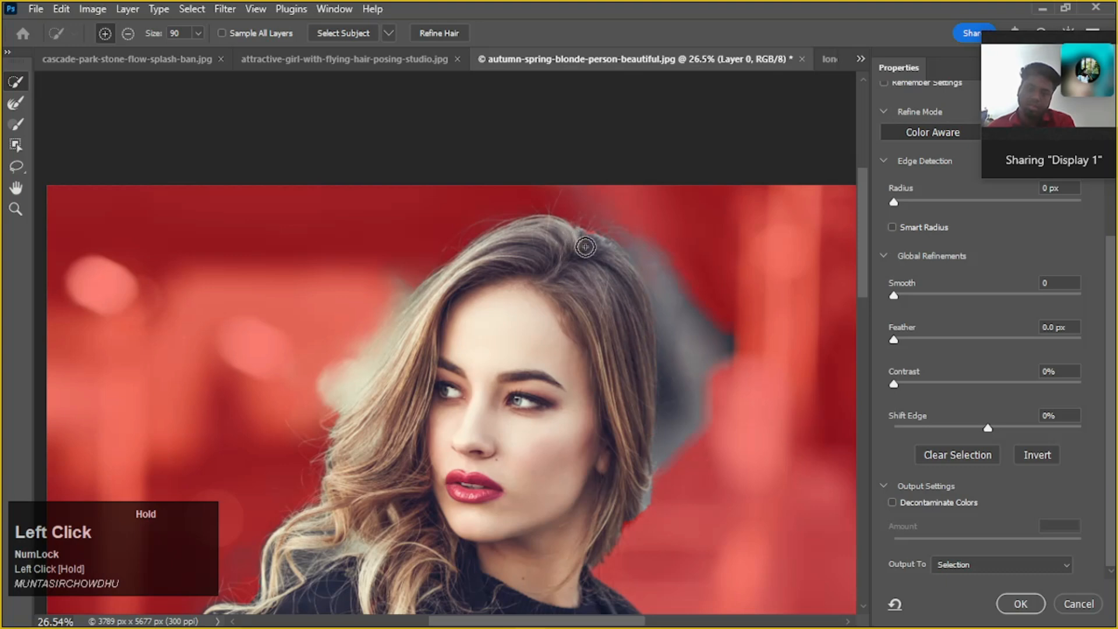
left_click_drag(590, 237, 545, 222)
key("alt")
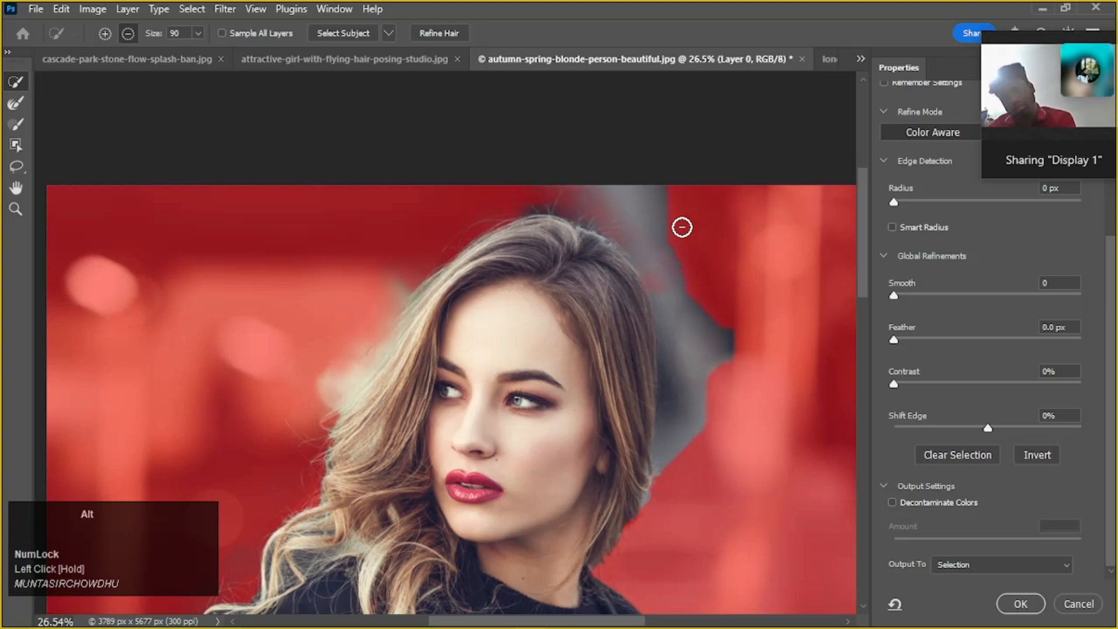
left_click_drag(568, 173, 732, 278)
mouse_move(738, 378)
left_mouse_down()
mouse_move(709, 315)
mouse_move(703, 449)
left_mouse_up()
mouse_move(687, 283)
left_mouse_down()
mouse_move(671, 254)
mouse_move(688, 334)
mouse_move(676, 358)
mouse_move(676, 295)
mouse_move(660, 252)
mouse_move(619, 218)
mouse_move(479, 193)
left_mouse_up()
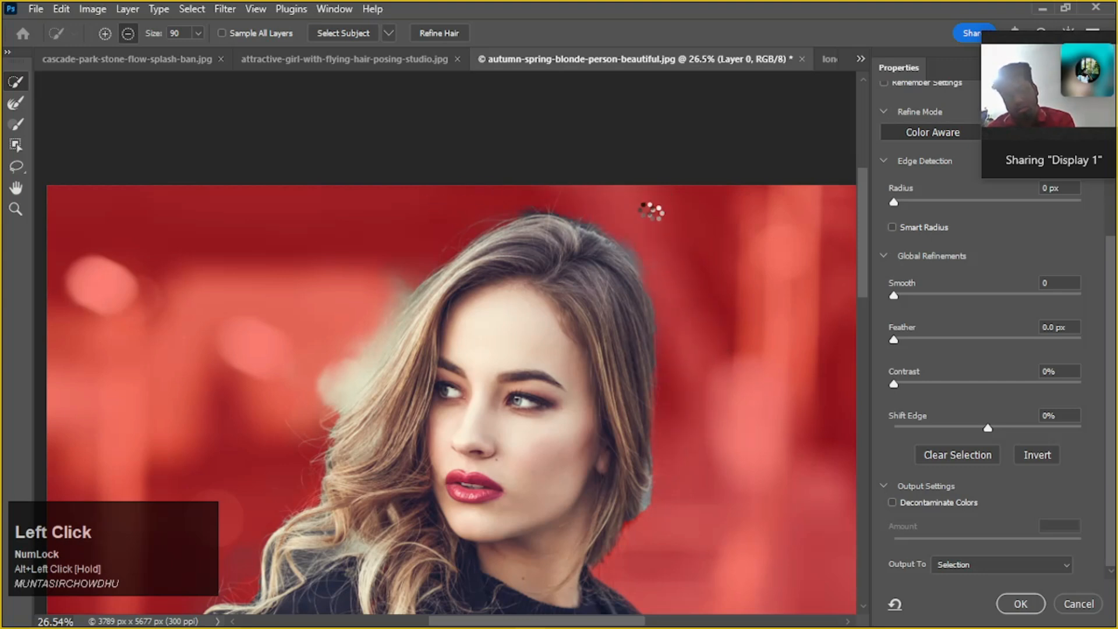
Brush over the crown and ear-side hair edge again with the 175 px Refine Edge Brush
left_click(15, 103)
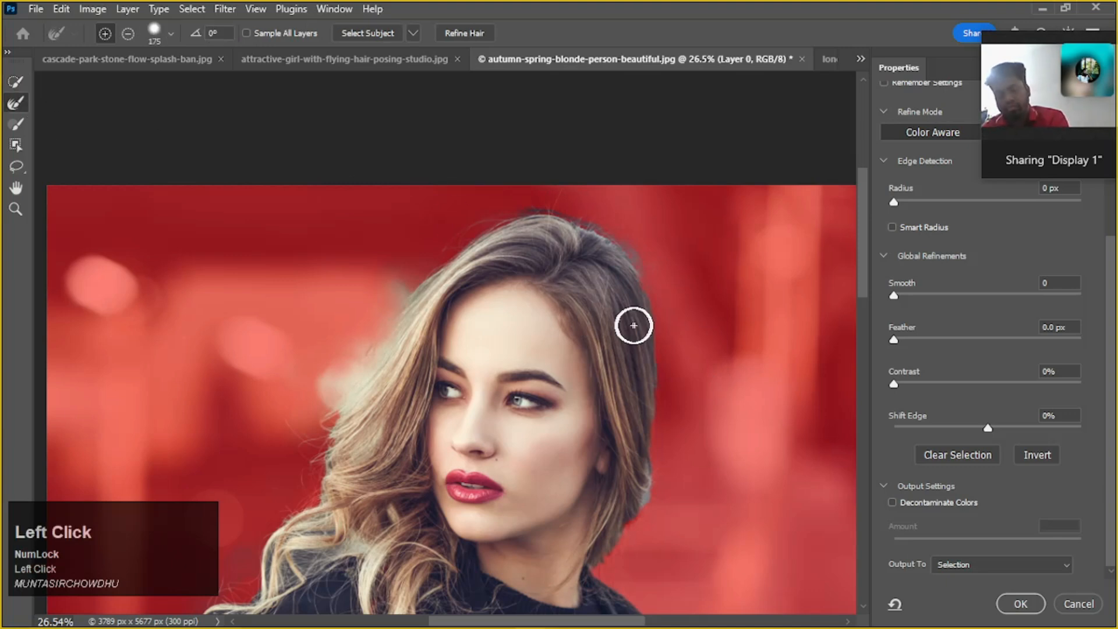
mouse_move(540, 194)
left_mouse_down()
mouse_move(582, 200)
mouse_move(652, 254)
mouse_move(690, 409)
left_mouse_up()
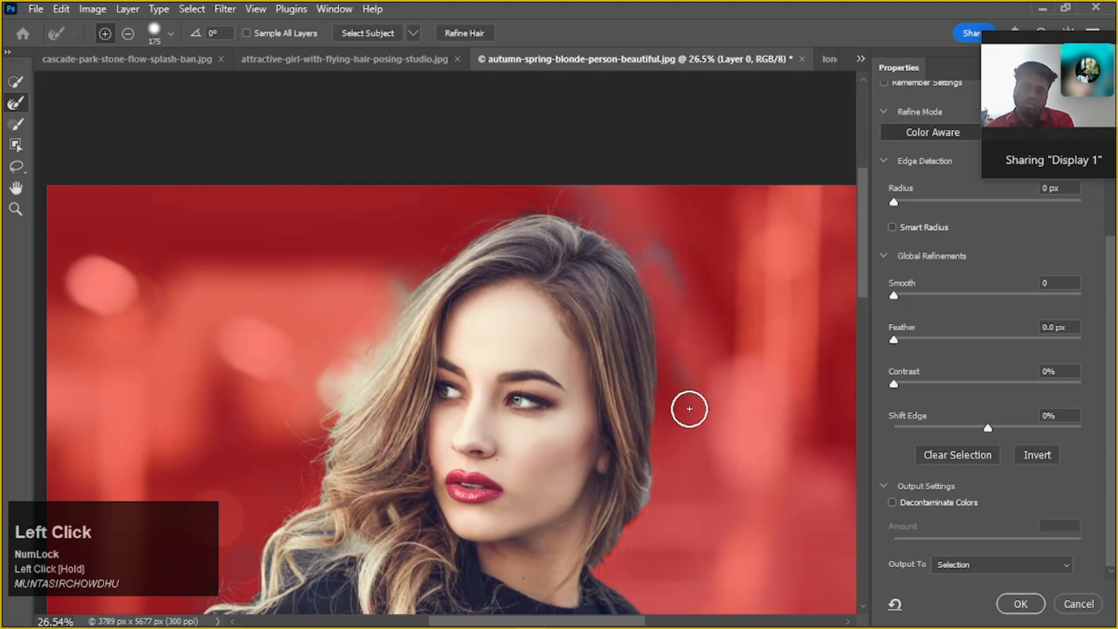
scroll(689, 409, "down", 3)
Output the refined selection as a new layer with a layer mask
left_click(1061, 566)
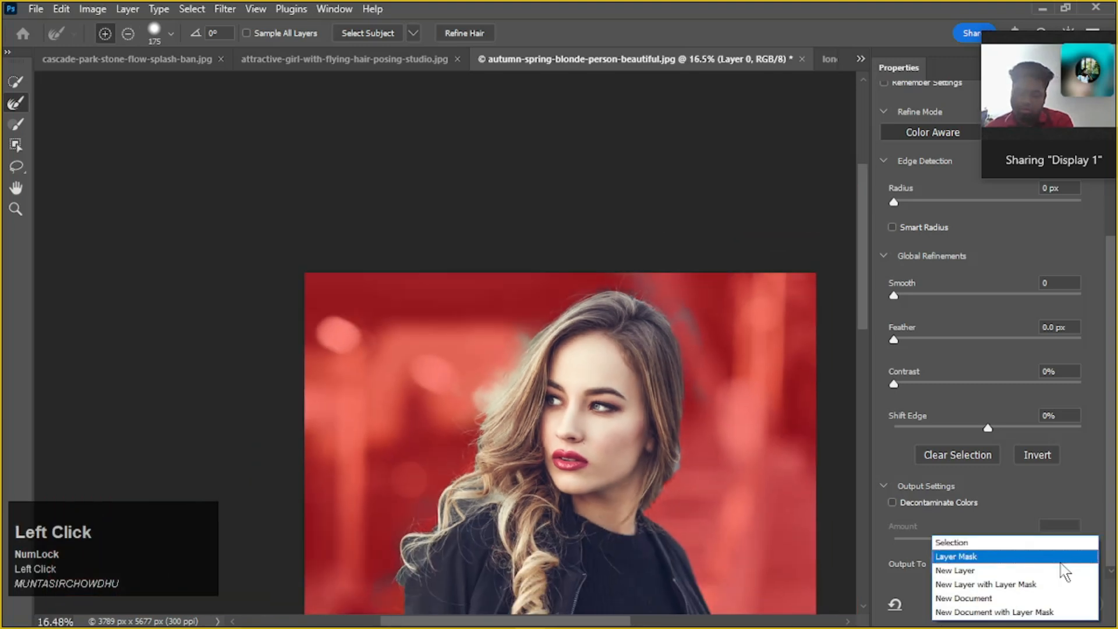
left_click(1023, 585)
left_click(1018, 607)
scroll(811, 481, "down", 1)
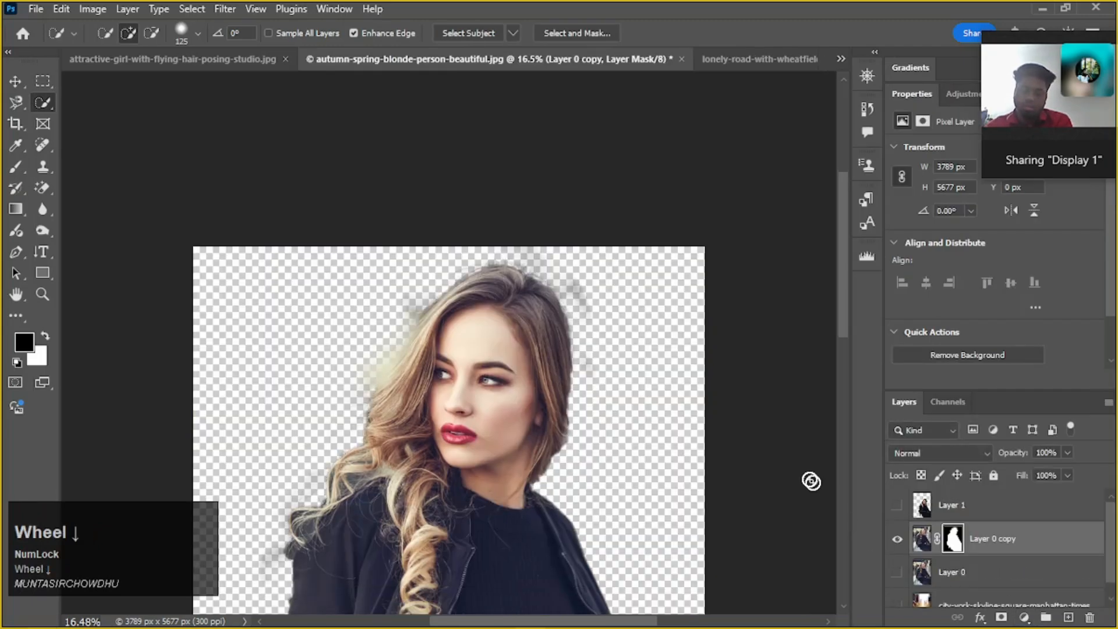
scroll(756, 452, "down", 5)
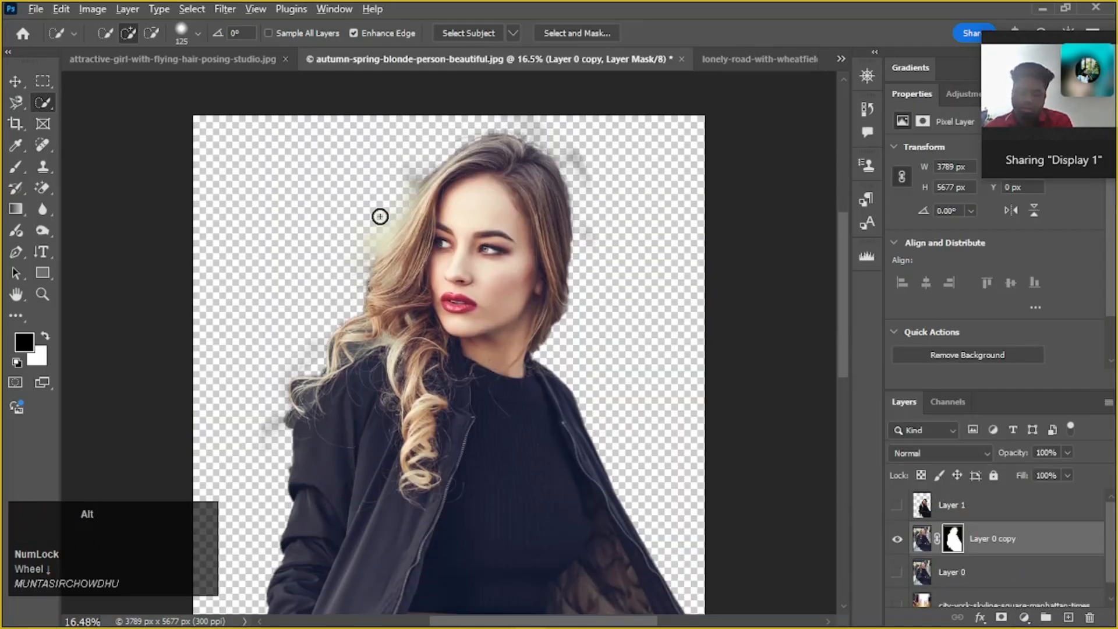
Try to brush away the haze beside the forehead hair with Quick Selection on the layer mask and the layer image, undoing each attempt
scroll(380, 216, "up", 11)
left_click_drag(517, 196, 503, 255)
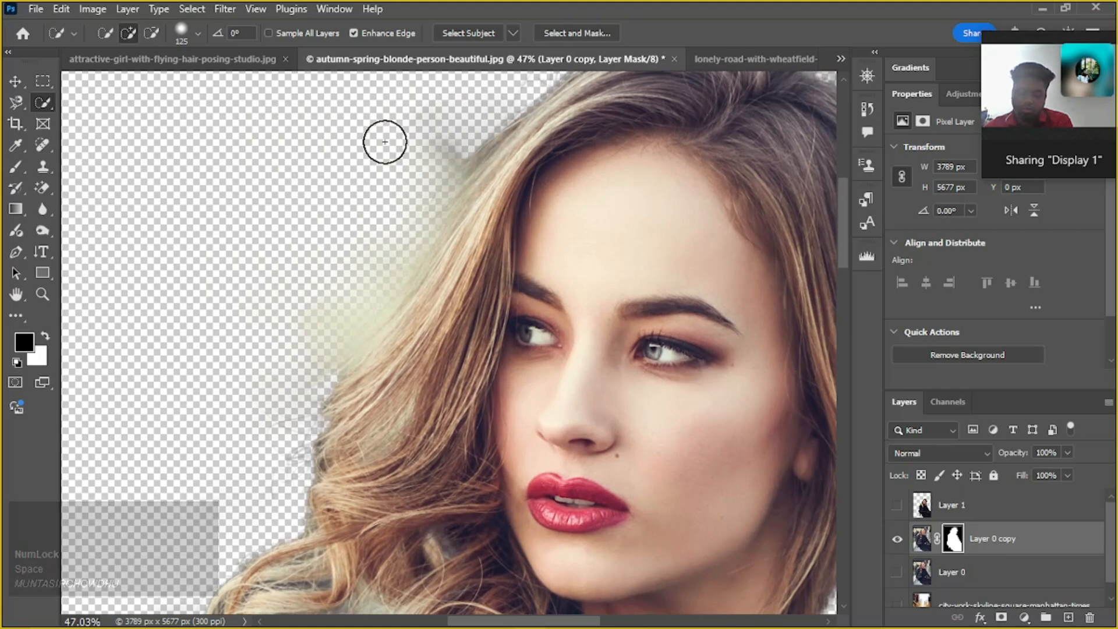
left_click(953, 541)
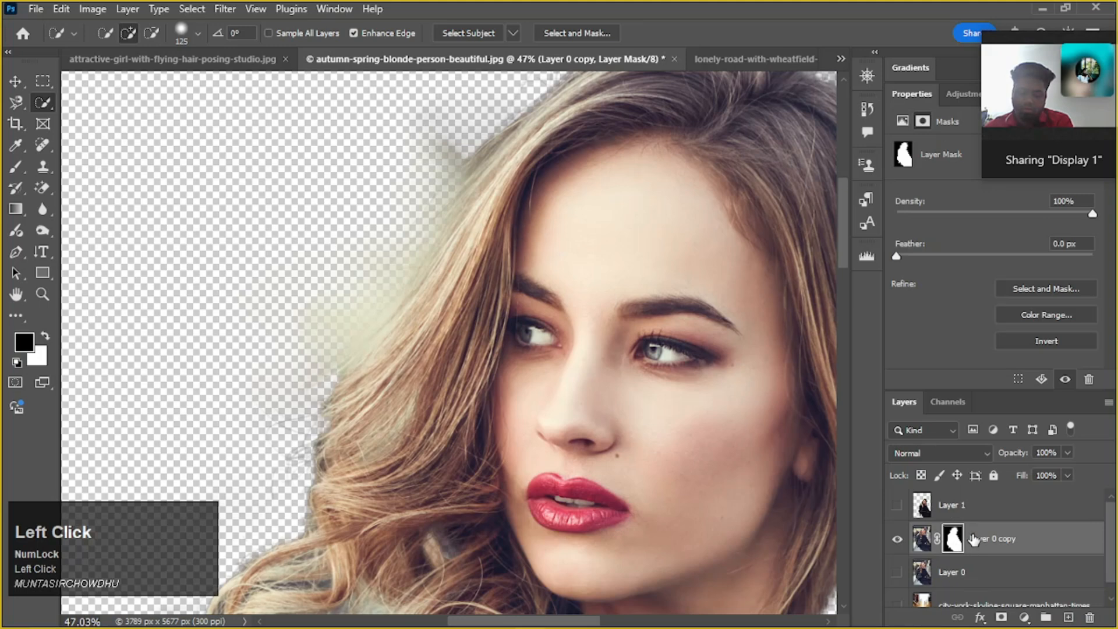
key("x")
mouse_move(402, 175)
left_mouse_down()
mouse_move(382, 210)
mouse_move(431, 192)
left_mouse_up()
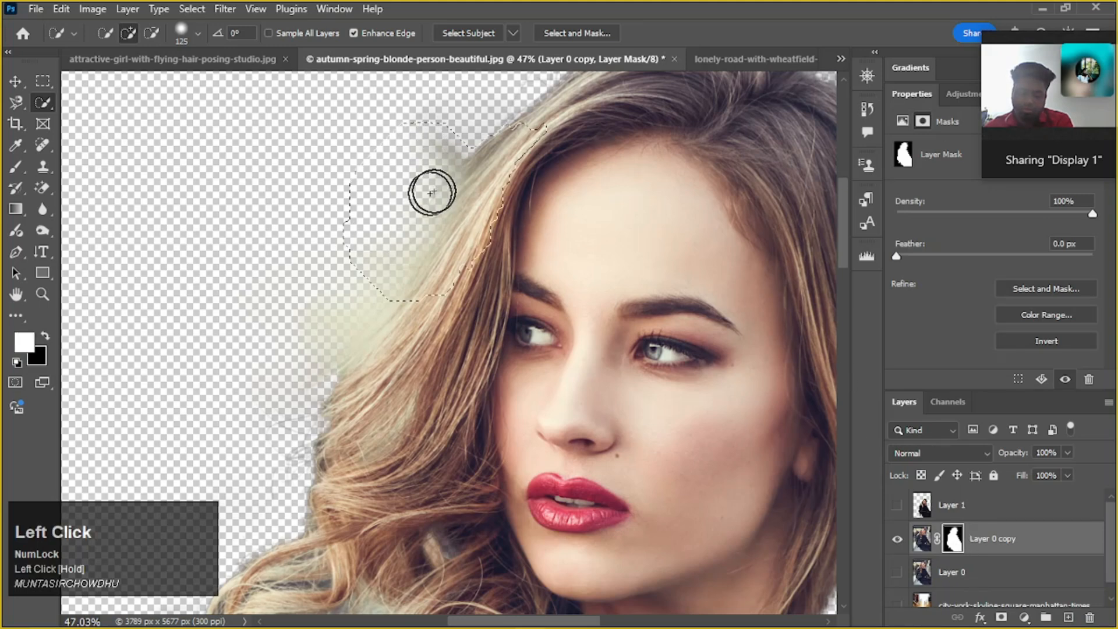
key("ctrl+z")
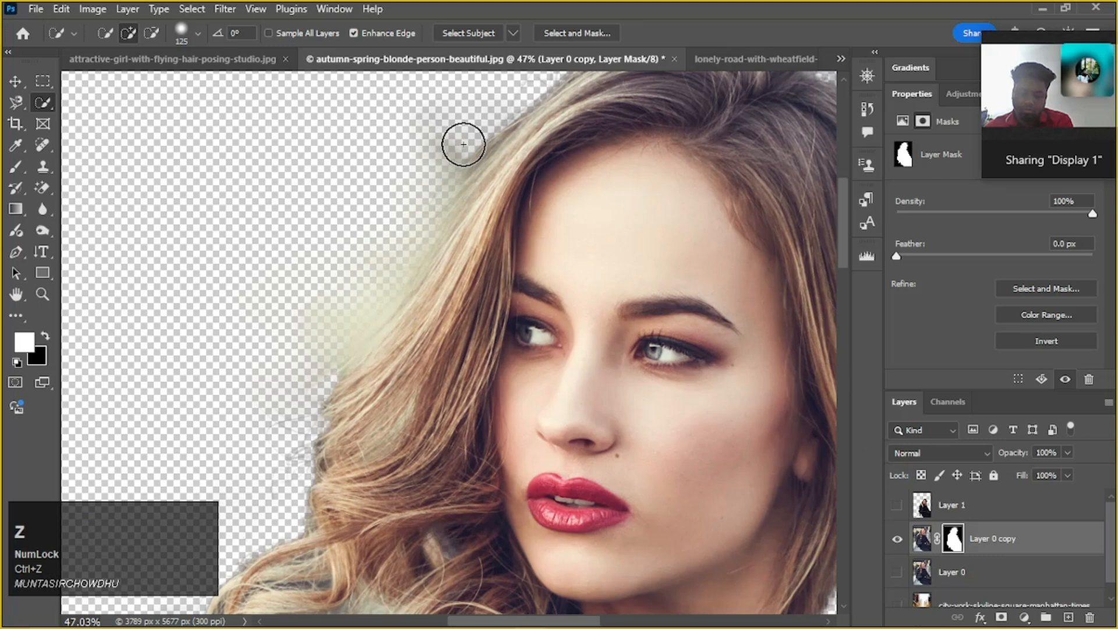
mouse_move(463, 143)
left_mouse_down()
mouse_move(404, 219)
mouse_move(407, 210)
left_mouse_up()
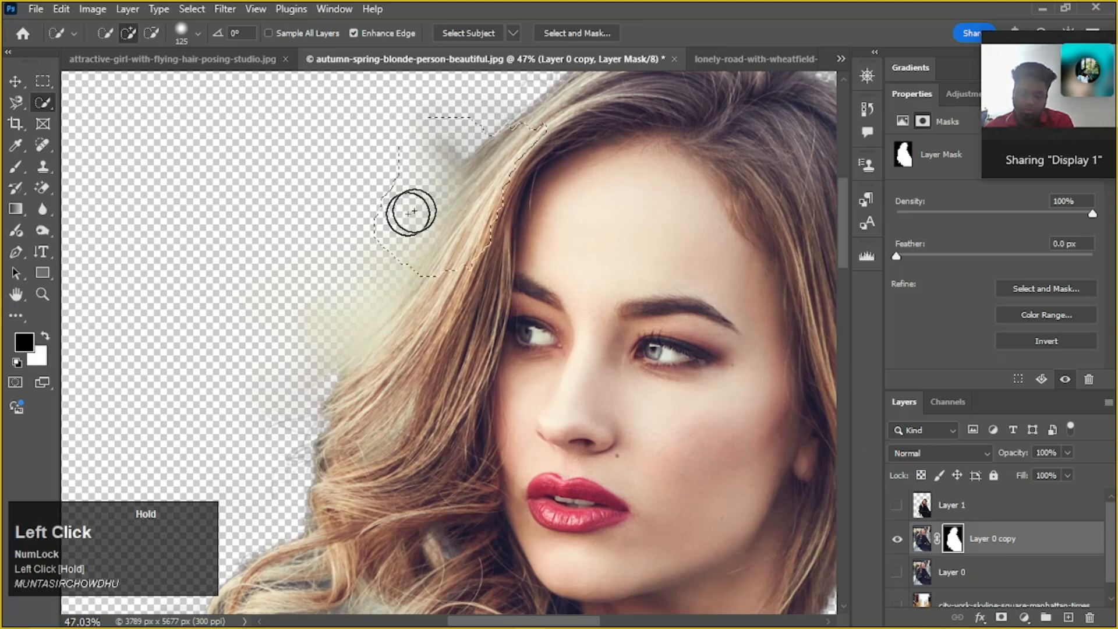
key("ctrl+z")
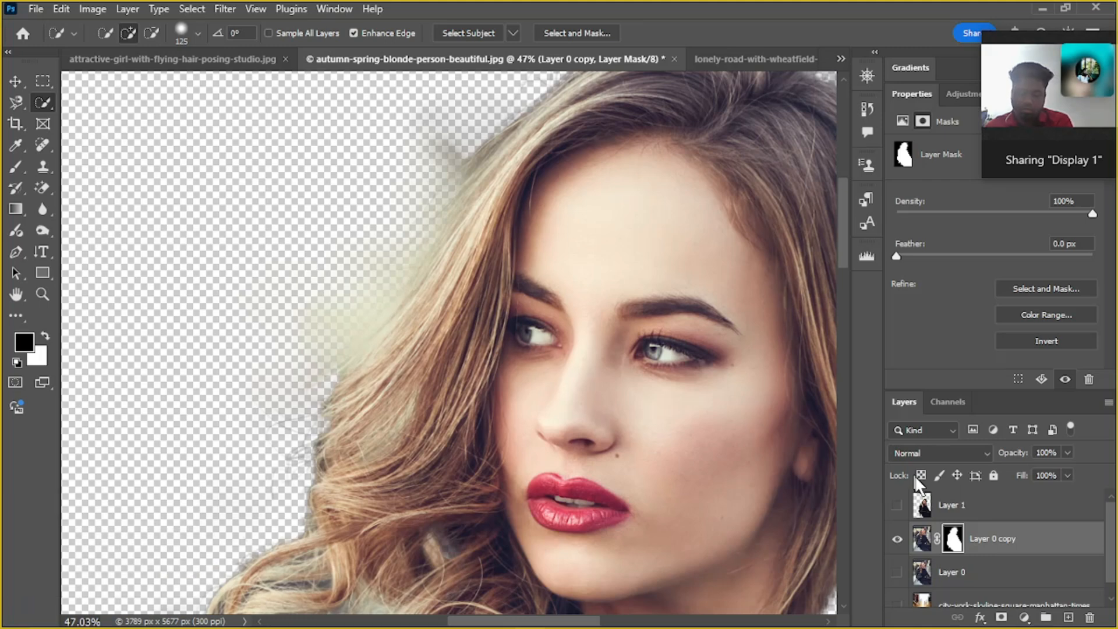
left_click(920, 545)
mouse_move(407, 227)
left_mouse_down()
mouse_move(332, 285)
mouse_move(346, 280)
left_mouse_up()
key("ctrl+z")
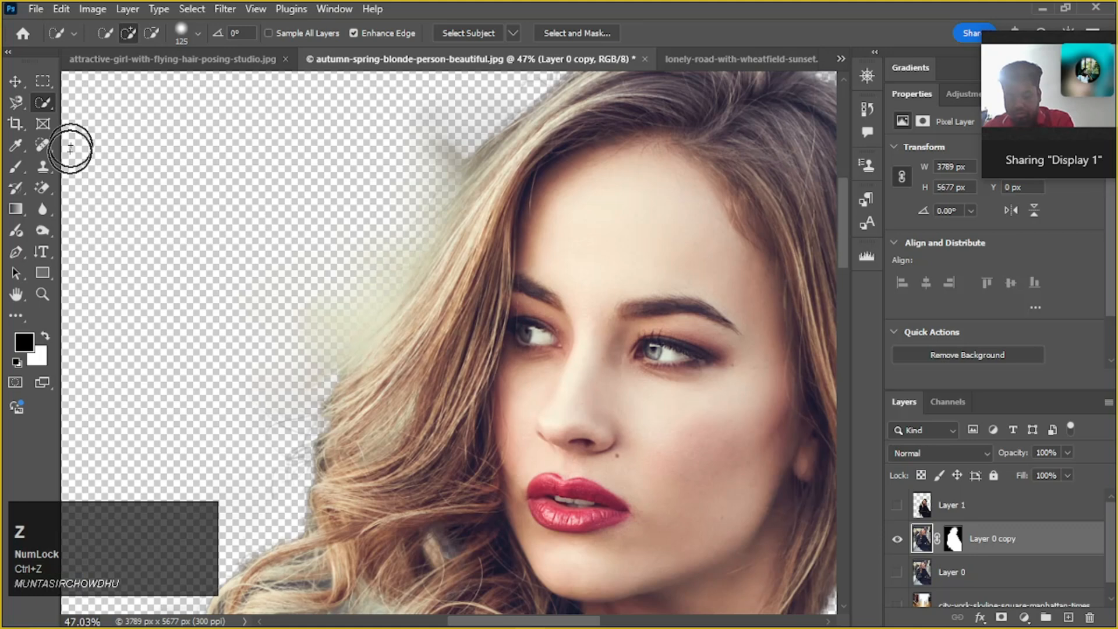
Paint the haze around the hair out of the layer mask with the black 181 px Brush, undoing a first stroke made on the layer image
left_click(18, 167)
left_click_drag(449, 145, 399, 208)
key("ctrl+z")
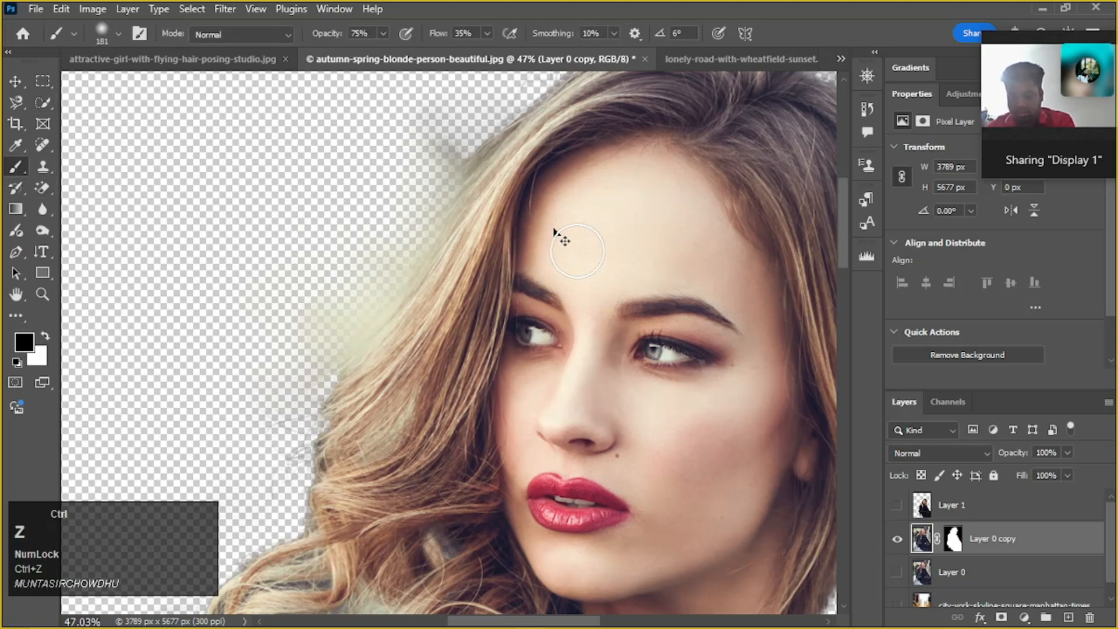
left_click(952, 545)
mouse_move(437, 140)
left_mouse_down()
mouse_move(404, 206)
mouse_move(499, 127)
mouse_move(306, 366)
mouse_move(395, 282)
mouse_move(340, 348)
mouse_move(369, 301)
mouse_move(294, 360)
left_mouse_up()
scroll(294, 350, "down", 3)
mouse_move(576, 305)
left_mouse_down()
mouse_move(403, 394)
mouse_move(413, 382)
left_mouse_up()
mouse_move(513, 239)
left_mouse_down()
mouse_move(574, 385)
mouse_move(561, 445)
mouse_move(571, 470)
left_mouse_up()
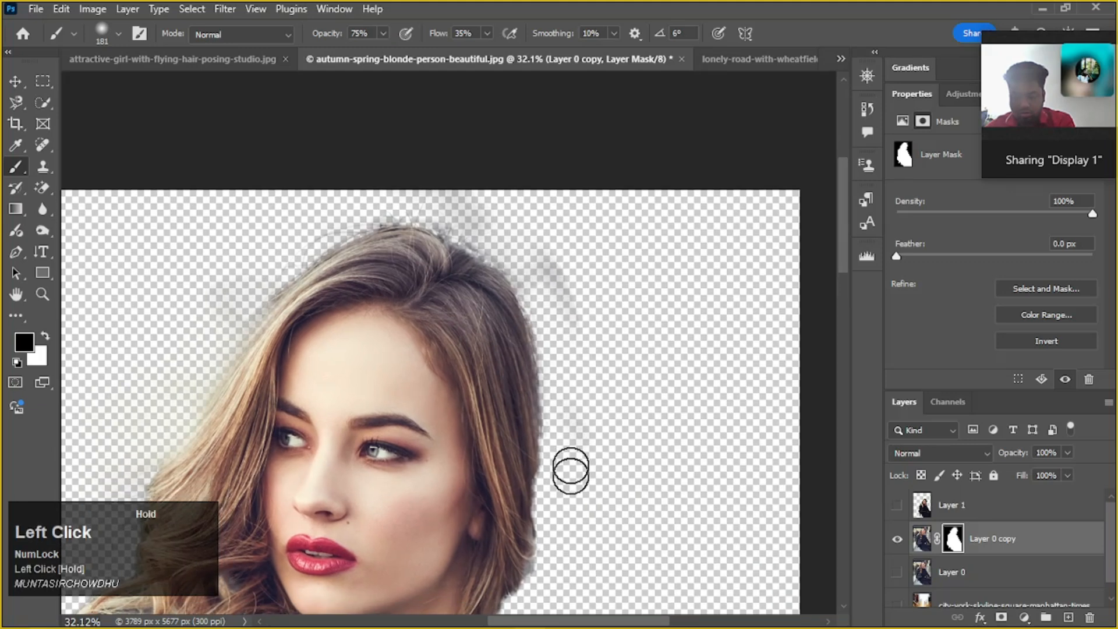
mouse_move(573, 315)
left_mouse_down()
mouse_move(559, 251)
mouse_move(549, 277)
mouse_move(559, 281)
mouse_move(486, 205)
left_mouse_up()
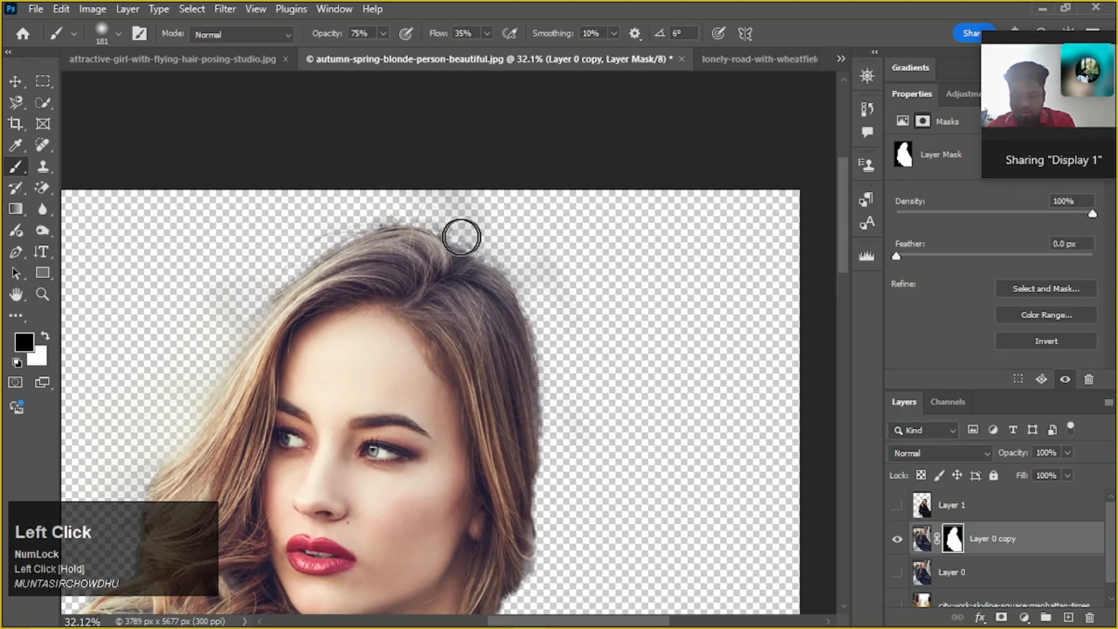
Examine the flyaway strands and remaining haze at the crown of the masked cutout up close
scroll(370, 218, "down", 5)
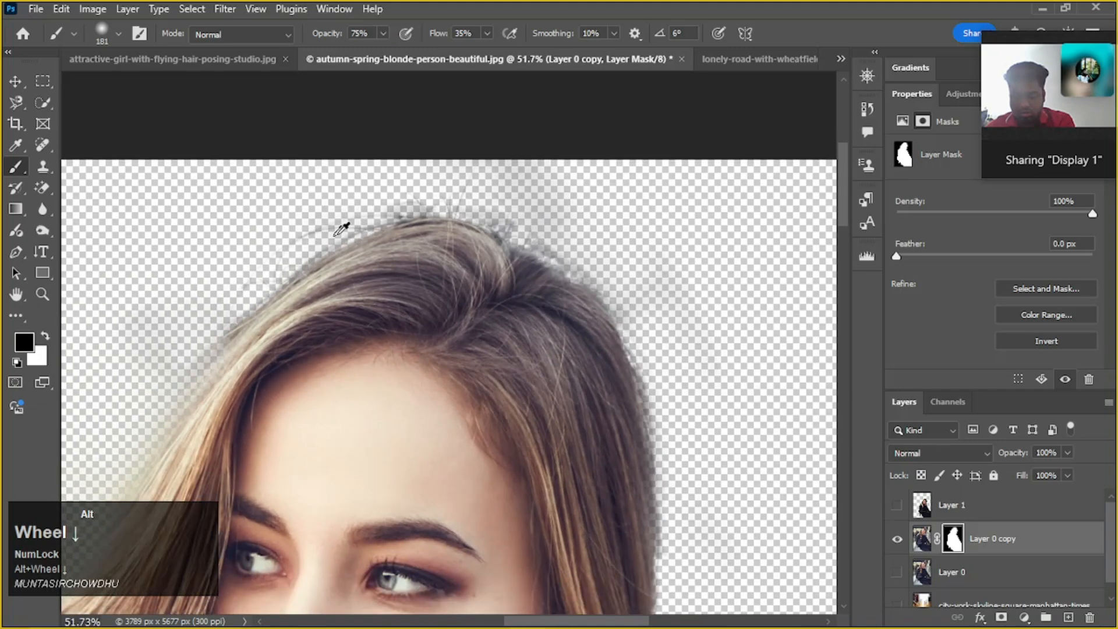
scroll(341, 229, "up", 8)
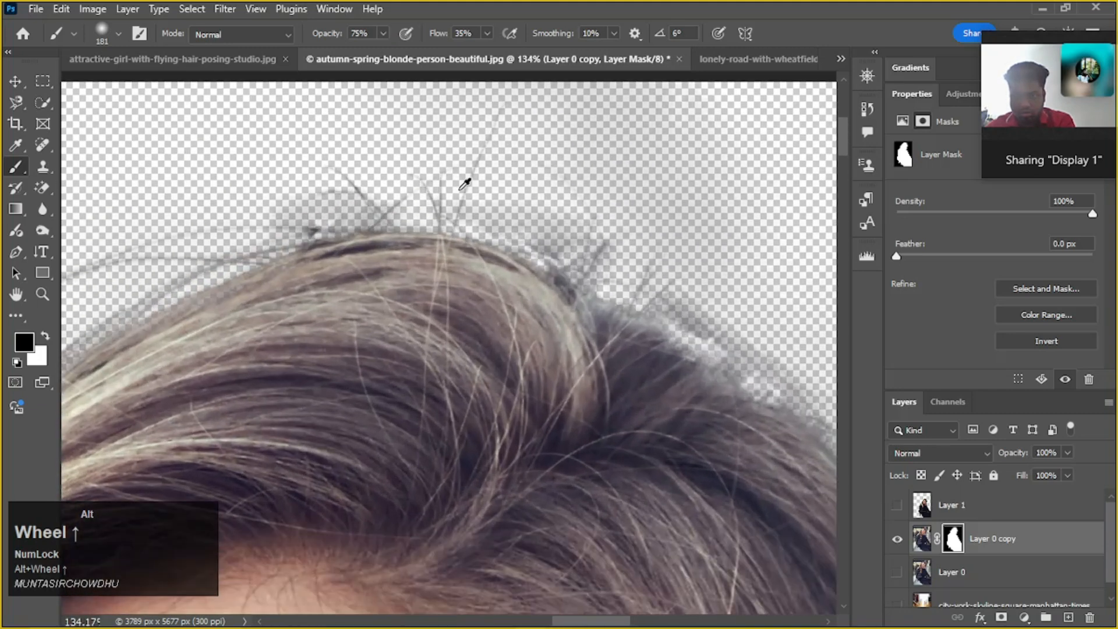
scroll(461, 190, "up", 5)
left_click_drag(514, 179, 550, 312)
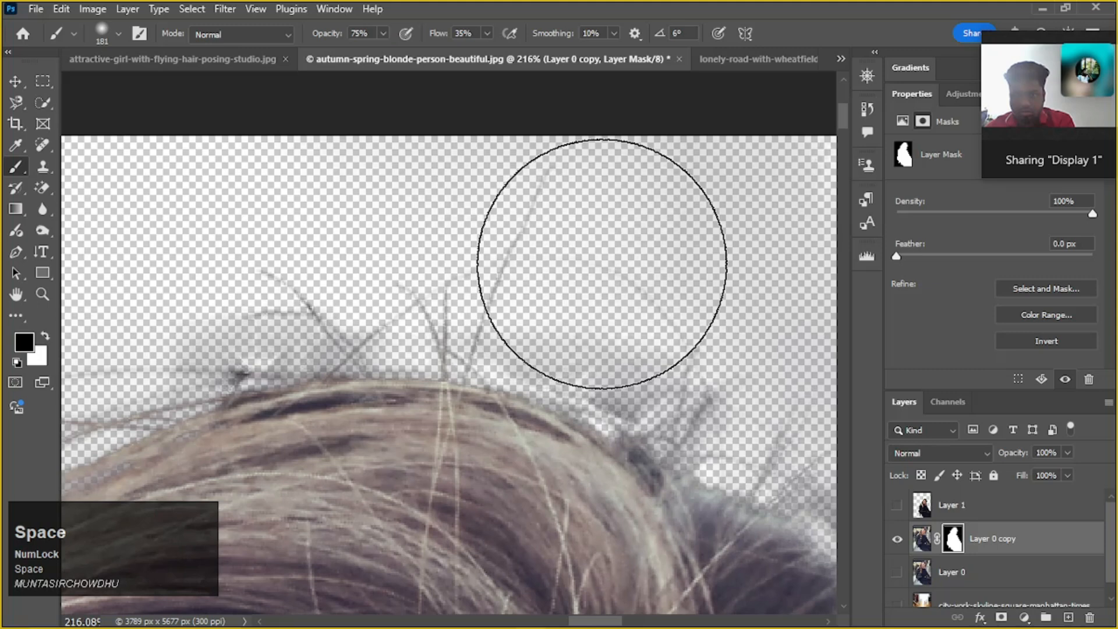
scroll(524, 295, "down", 2)
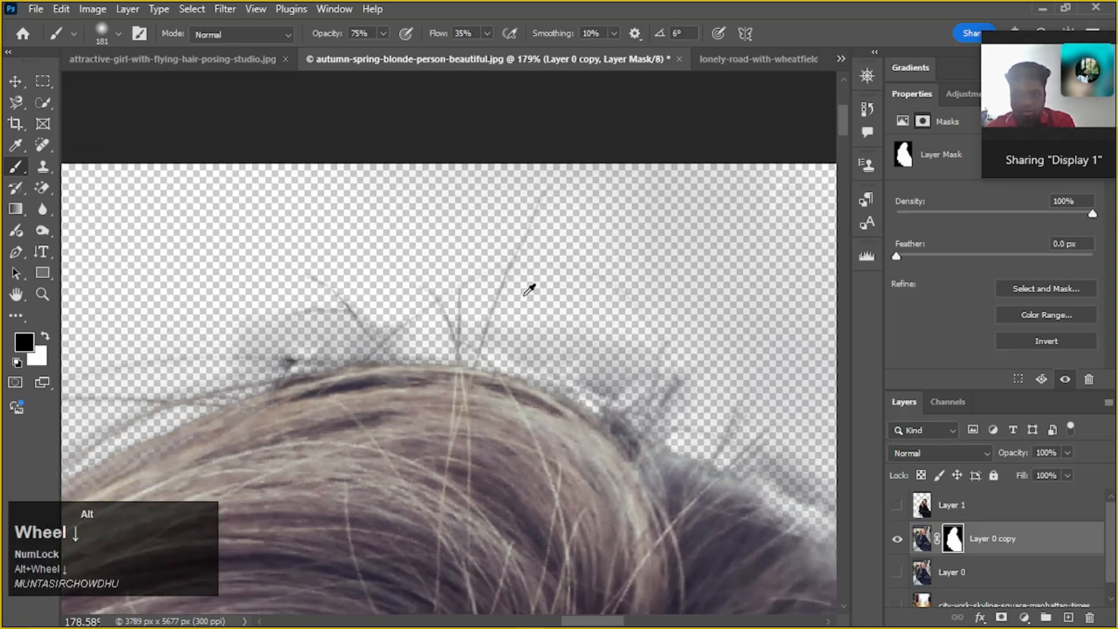
scroll(529, 291, "down", 4)
left_click_drag(661, 329, 621, 272)
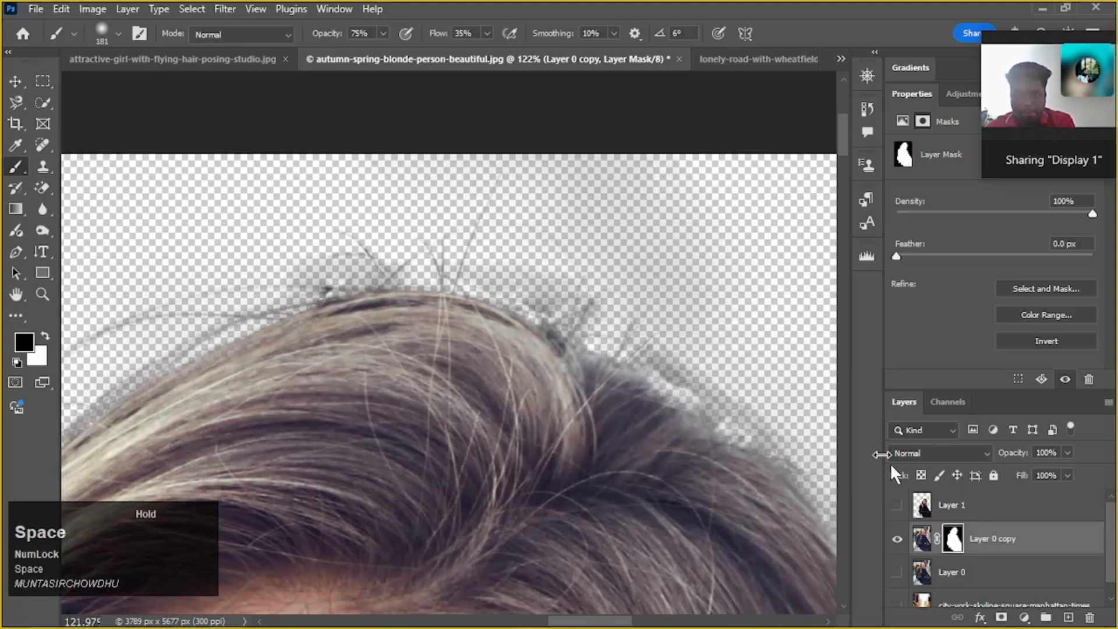
Hide Layer 0 copy, show Layer 1, and examine the hair edge around its crown for comparison
left_click(898, 540)
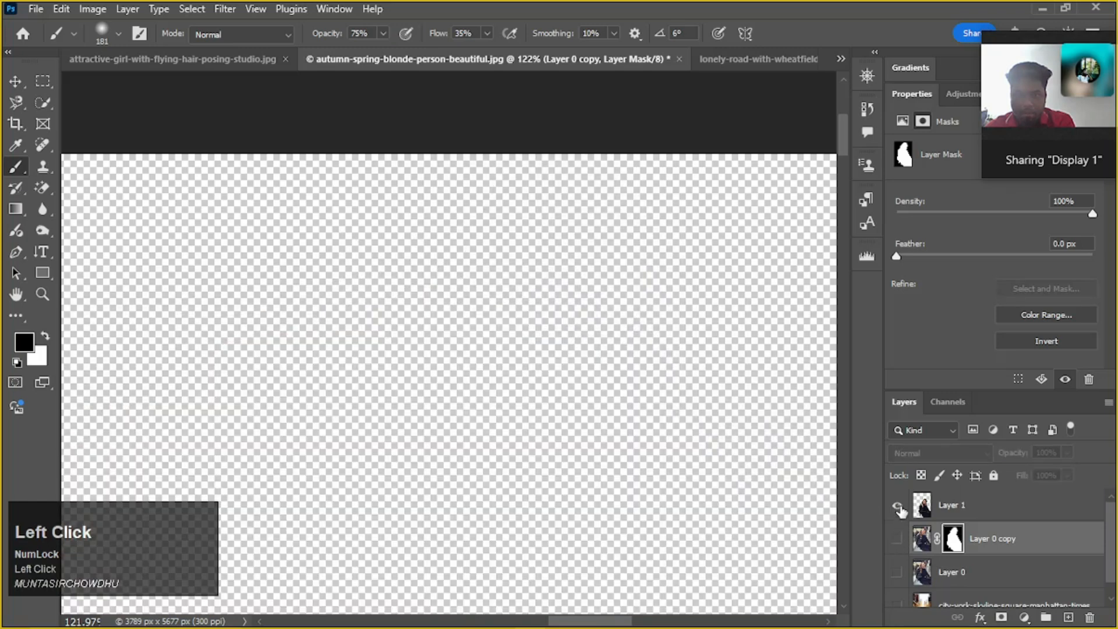
scroll(948, 515, "down", 1)
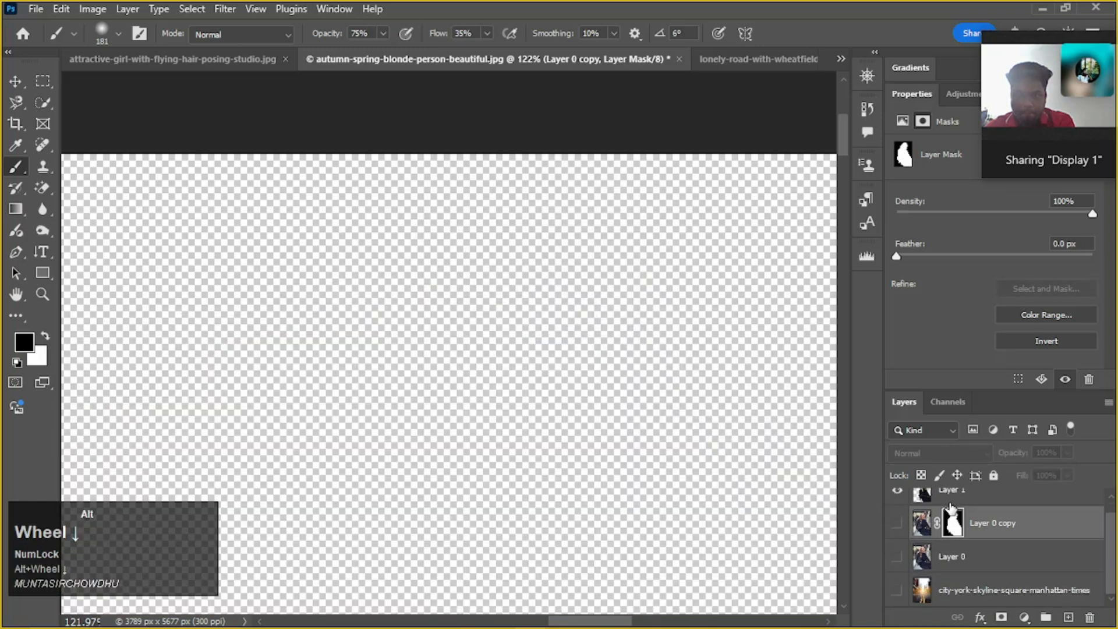
scroll(951, 507, "up", 1)
scroll(507, 462, "down", 3)
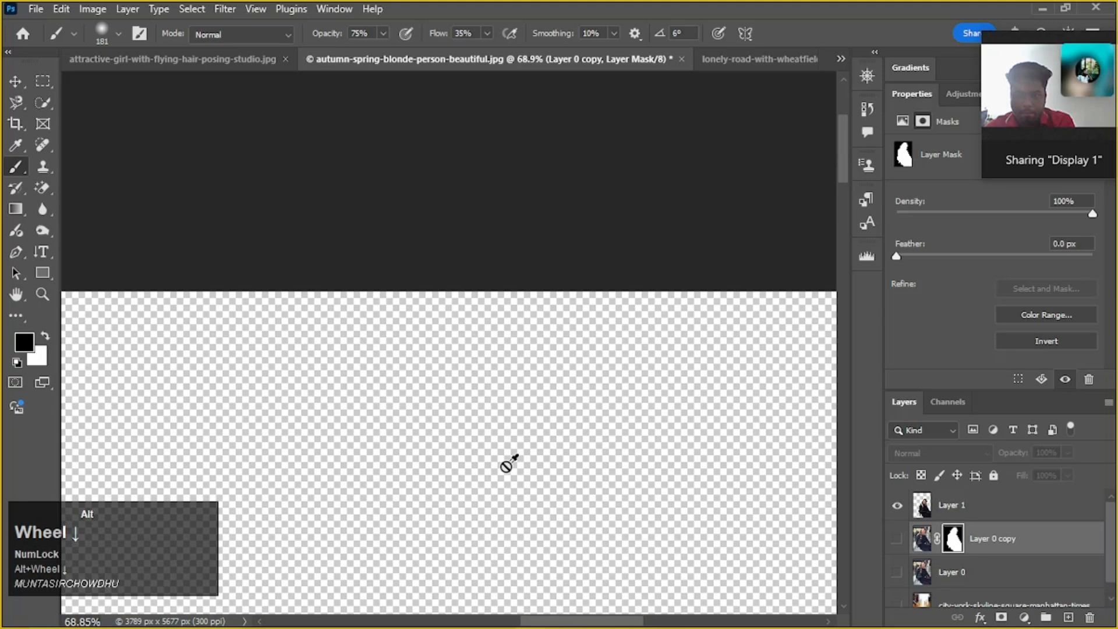
scroll(515, 456, "down", 3)
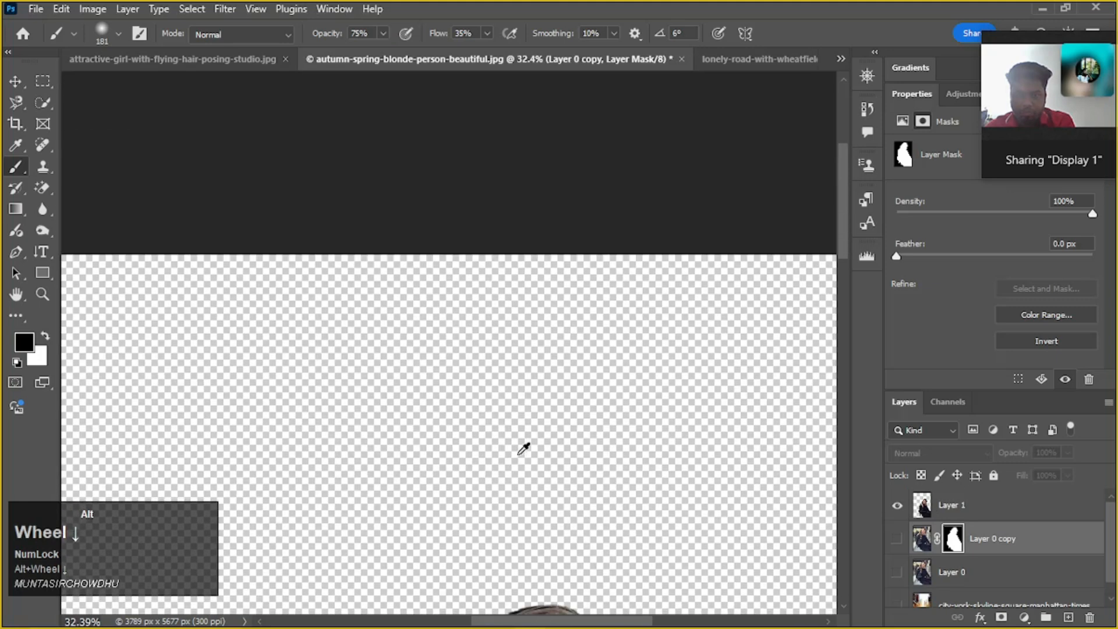
scroll(527, 484, "up", 4)
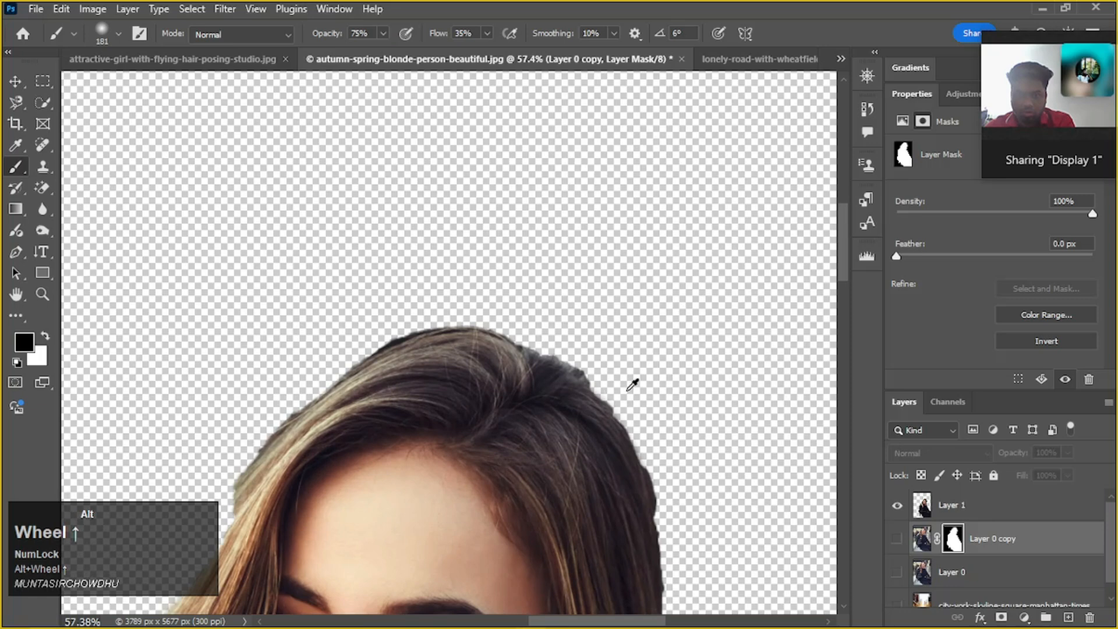
scroll(237, 407, "down", 1)
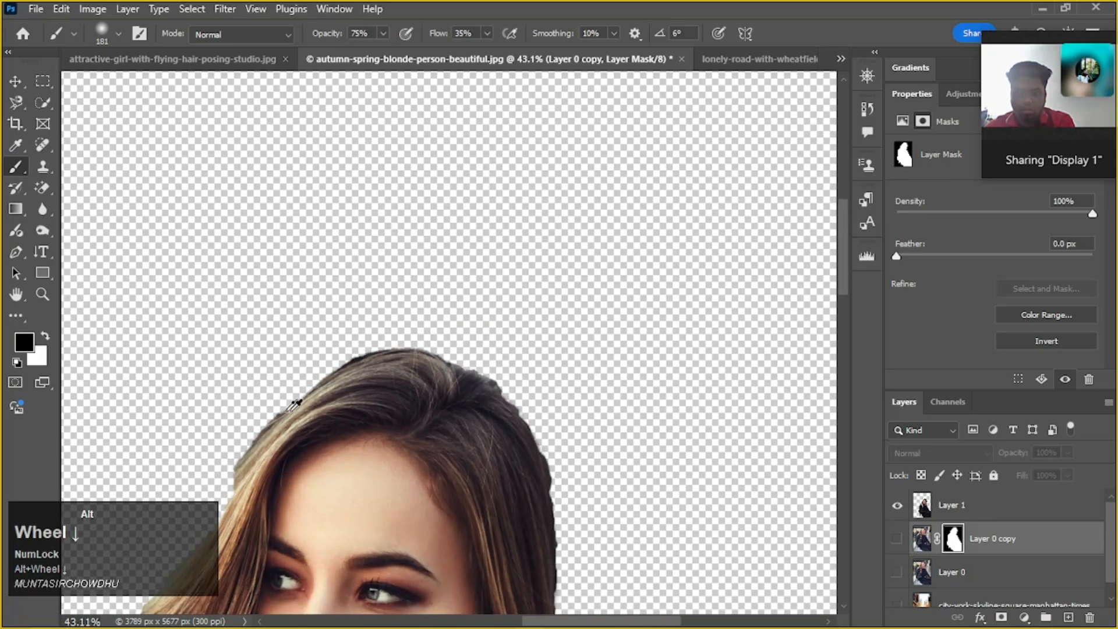
Examine the hair, curls and shoulder edges of the Layer 1 cutout against the transparent background
left_click_drag(444, 464, 682, 209)
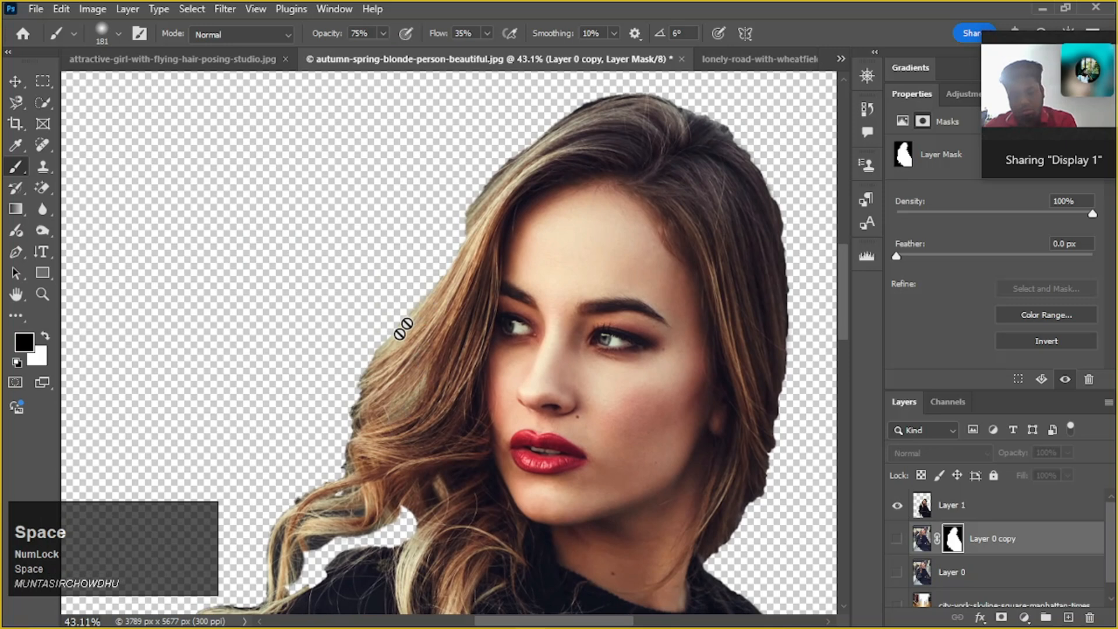
left_click_drag(418, 536, 443, 392)
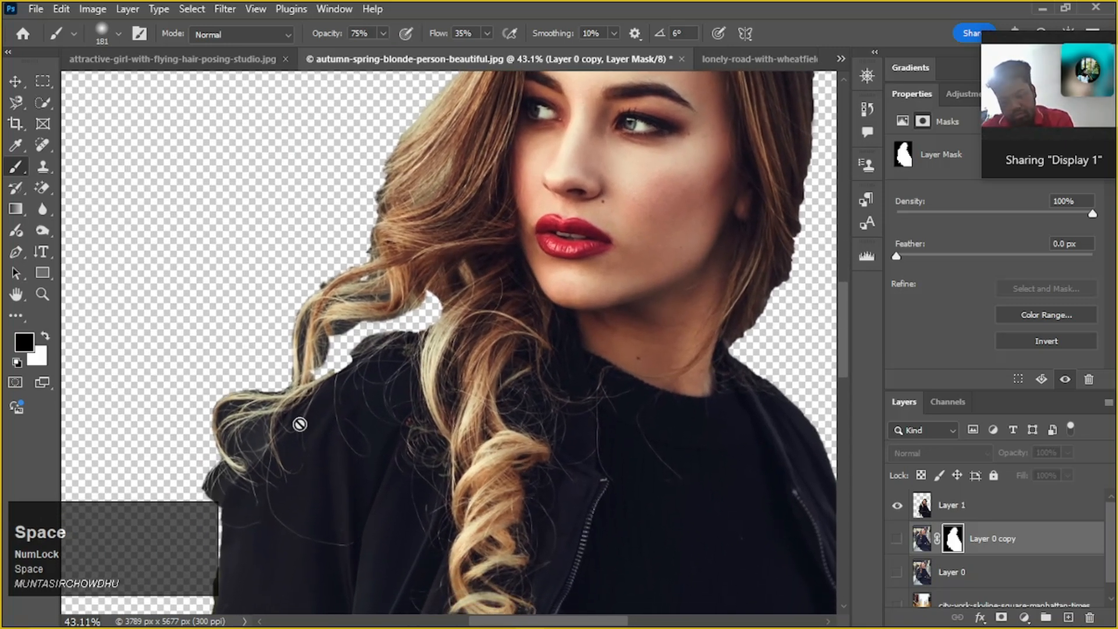
scroll(379, 407, "down", 1)
scroll(379, 408, "down", 1)
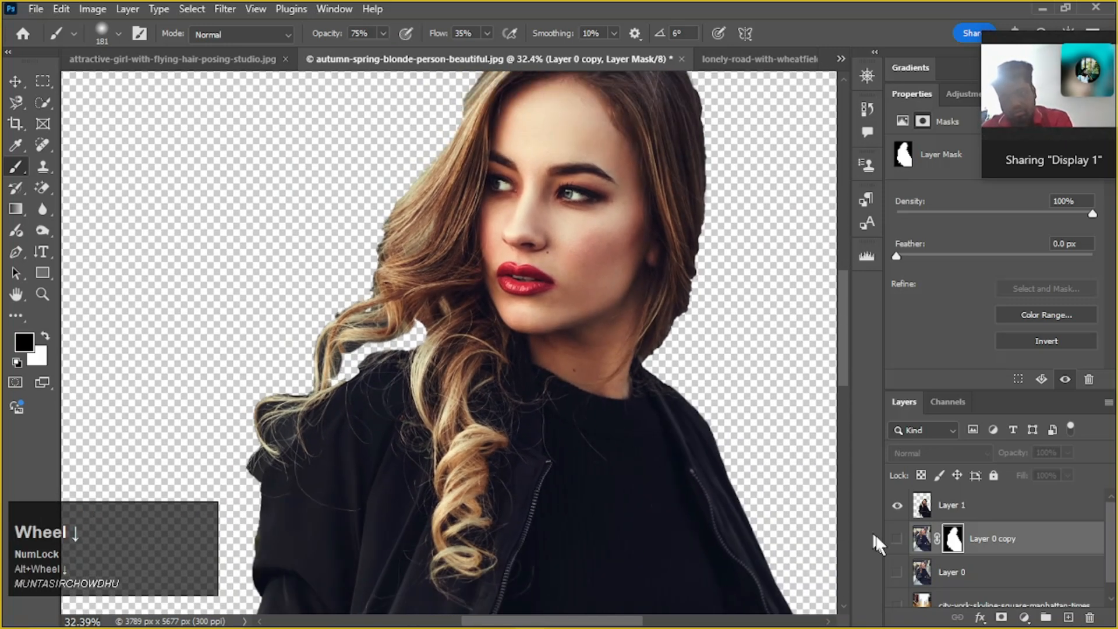
Hide Layer 1, show Layer 0 copy, and examine the hair edge around the crown of its masked cutout
left_click(897, 506)
left_click(897, 538)
scroll(619, 430, "down", 1)
mouse_move(619, 429)
left_mouse_down()
mouse_move(579, 563)
mouse_move(579, 606)
left_mouse_up()
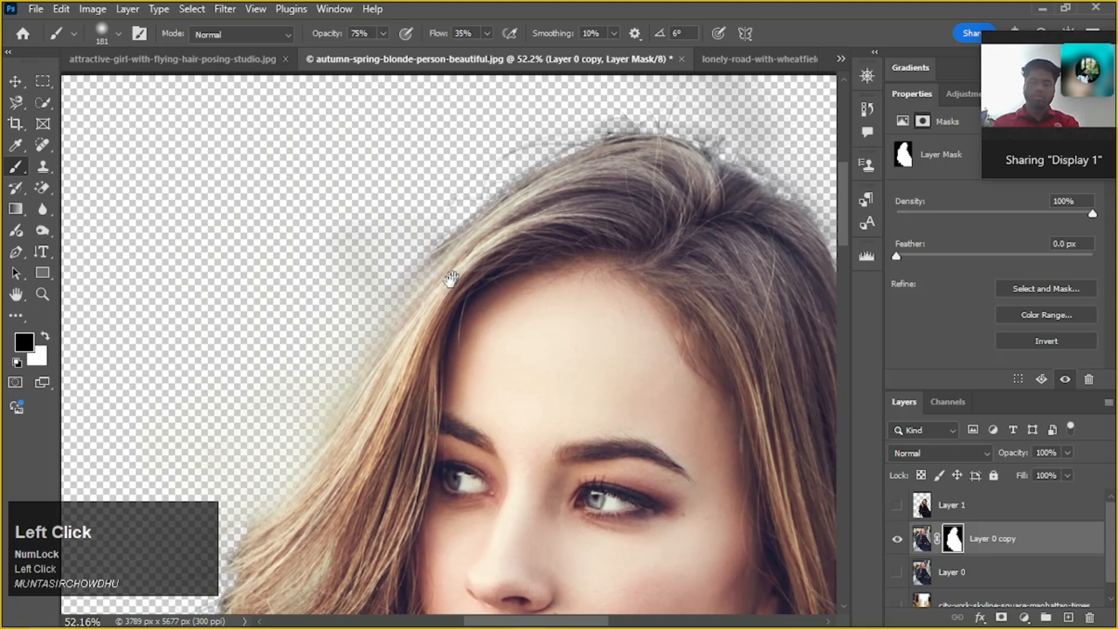
scroll(547, 215, "up", 2)
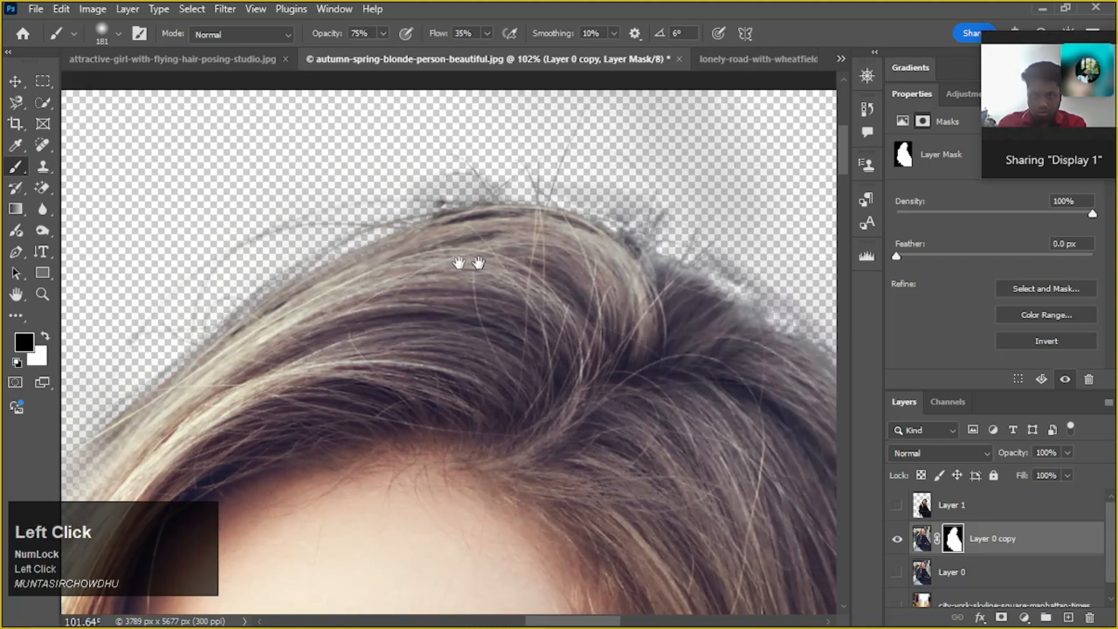
left_click_drag(459, 263, 387, 204)
left_click_drag(547, 282, 499, 160)
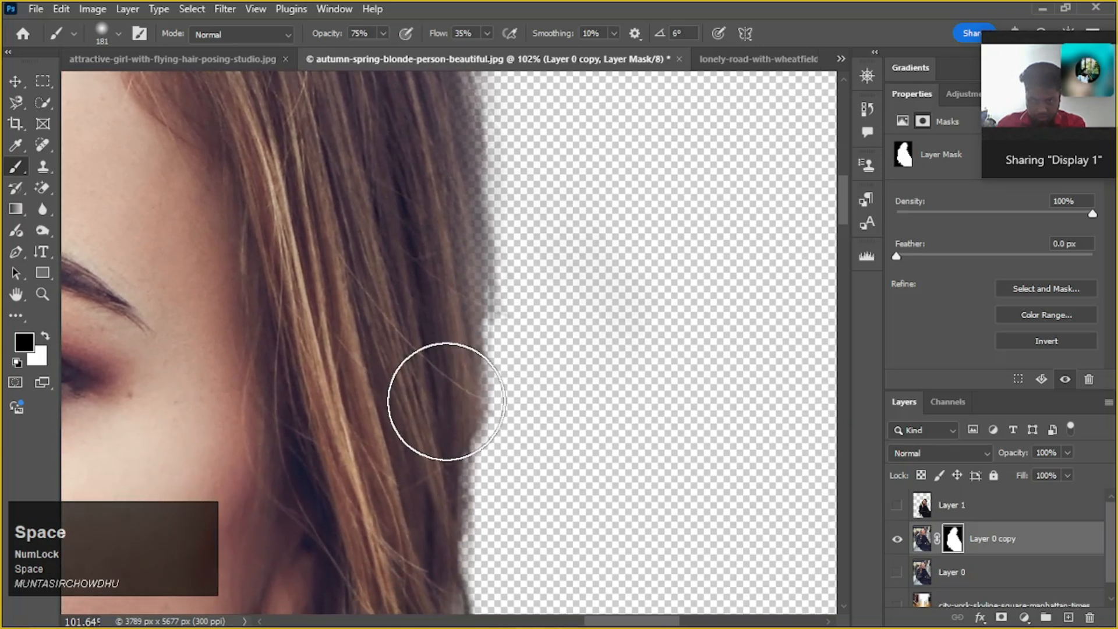
Examine the side hair, neck, jacket and loose curl edges of the Layer 0 copy cutout
left_click_drag(444, 402, 412, 133)
left_click_drag(408, 384, 428, 254)
scroll(304, 371, "down", 2)
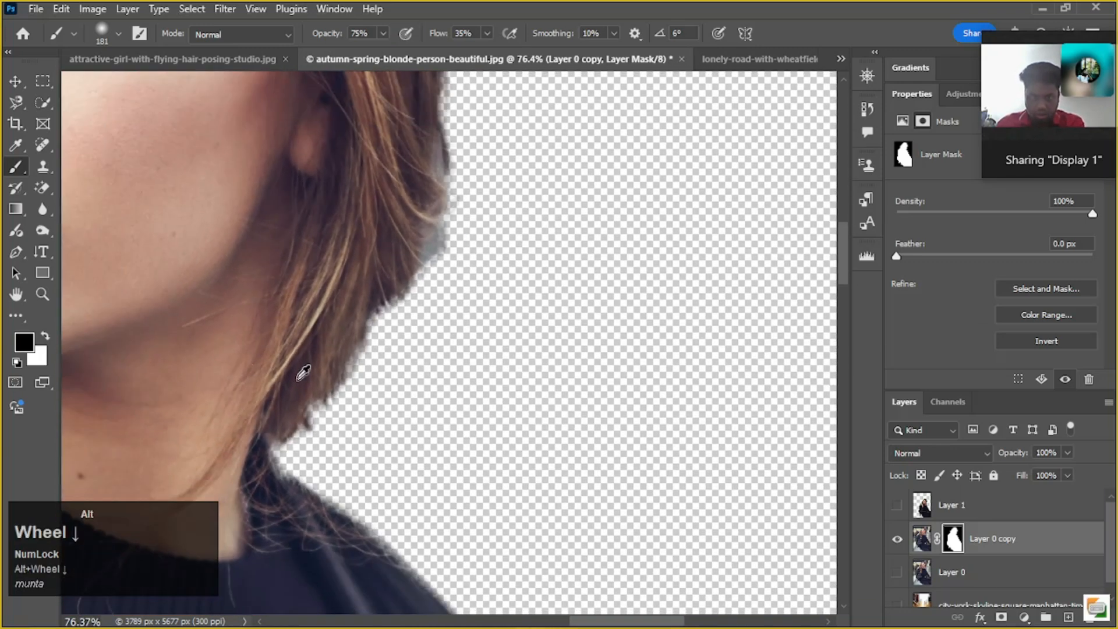
left_click_drag(306, 411, 473, 175)
left_click_drag(213, 575, 459, 304)
scroll(482, 294, "down", 2)
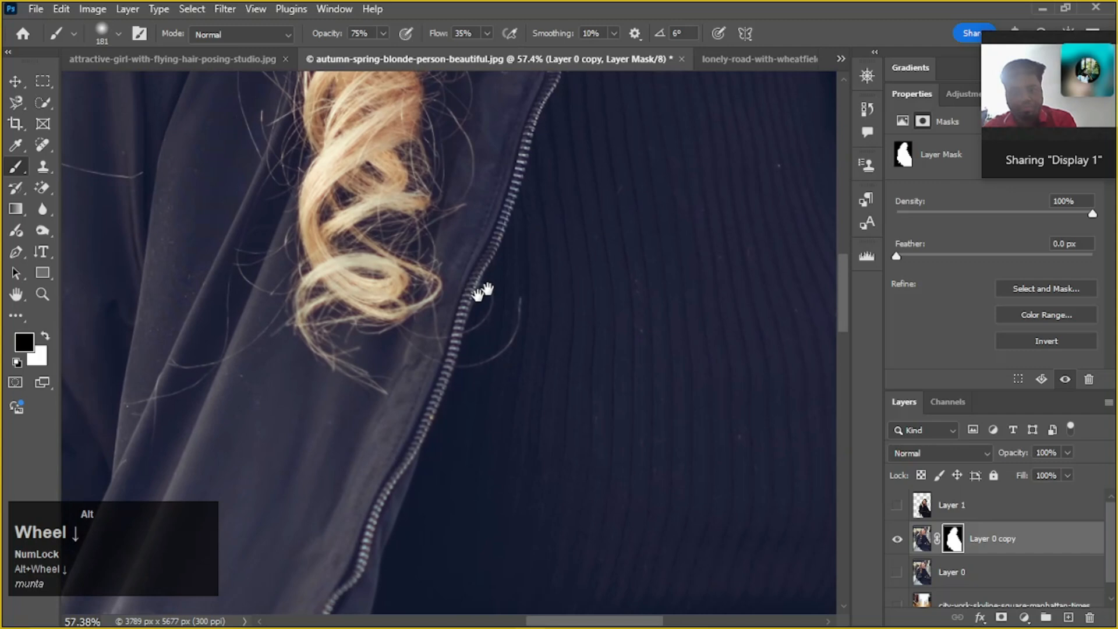
scroll(534, 235, "down", 5)
left_click_drag(606, 311, 565, 180)
left_click_drag(585, 257, 649, 347)
scroll(497, 357, "up", 1)
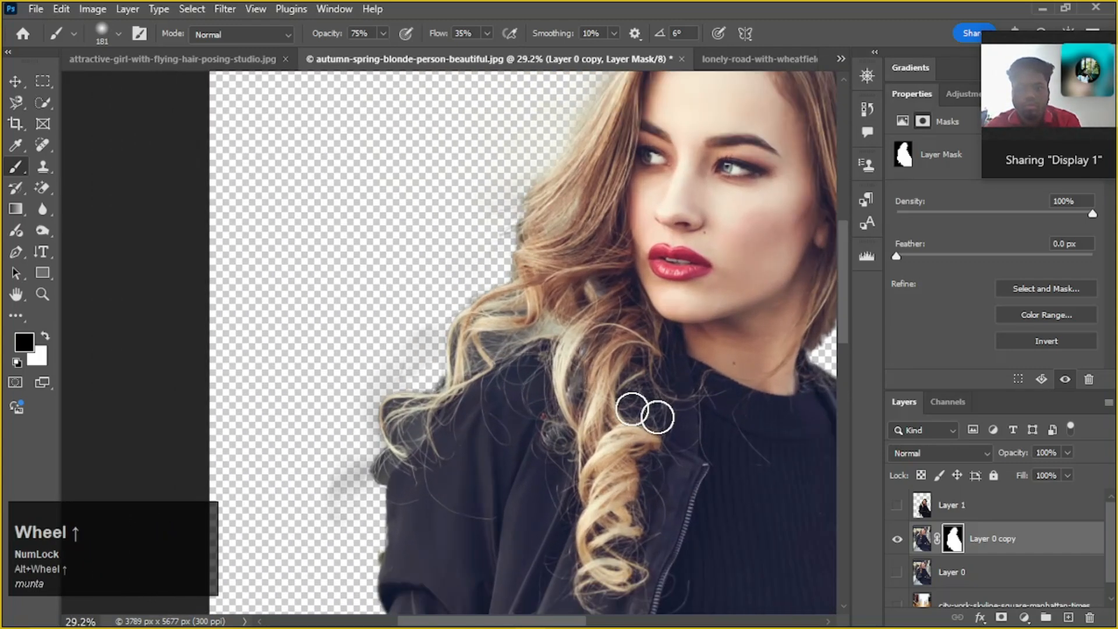
left_click_drag(636, 407, 551, 352)
scroll(698, 167, "down", 2)
scroll(697, 167, "down", 1)
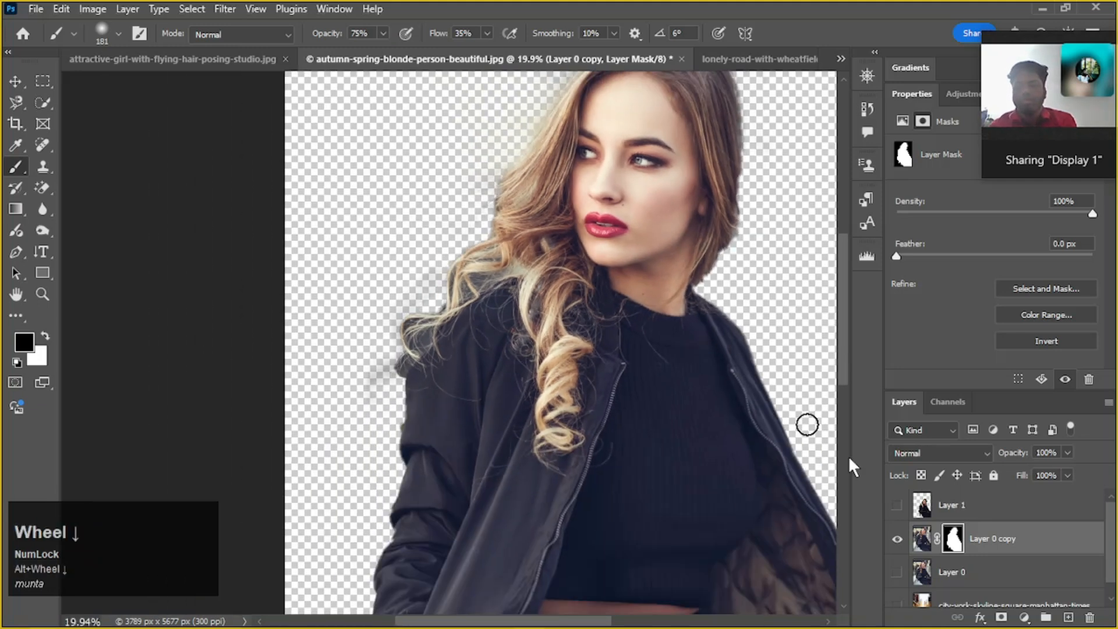
Show the city street layer behind the masked Layer 0 copy and view the whole composite
scroll(912, 550, "down", 1)
left_click(898, 595)
scroll(619, 407, "down", 3)
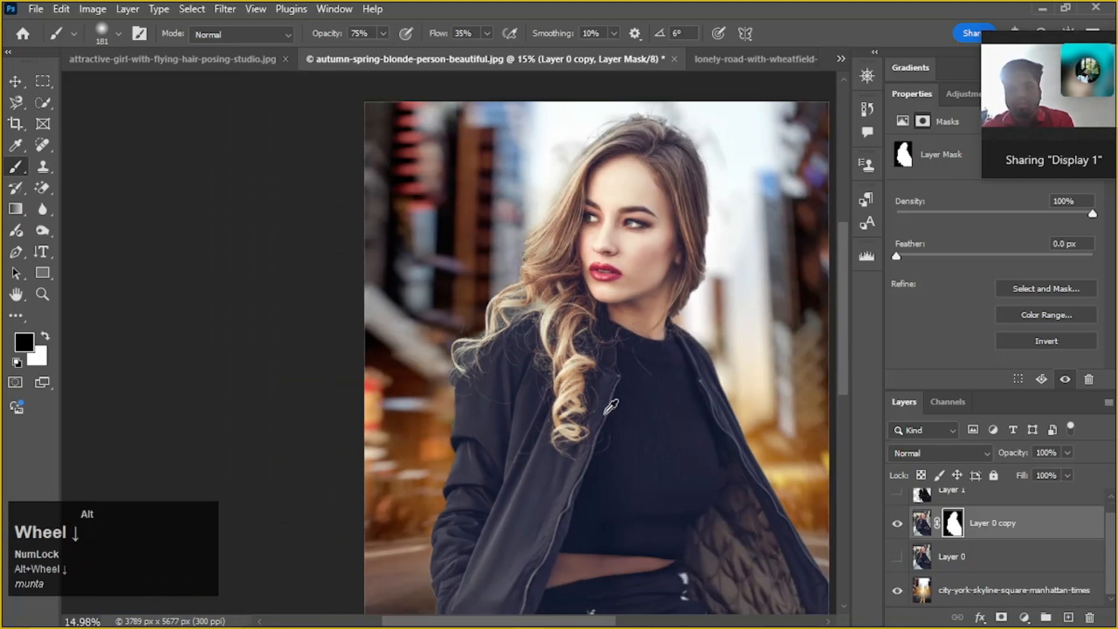
scroll(631, 405, "down", 1)
left_click_drag(636, 405, 575, 364)
scroll(577, 367, "down", 1)
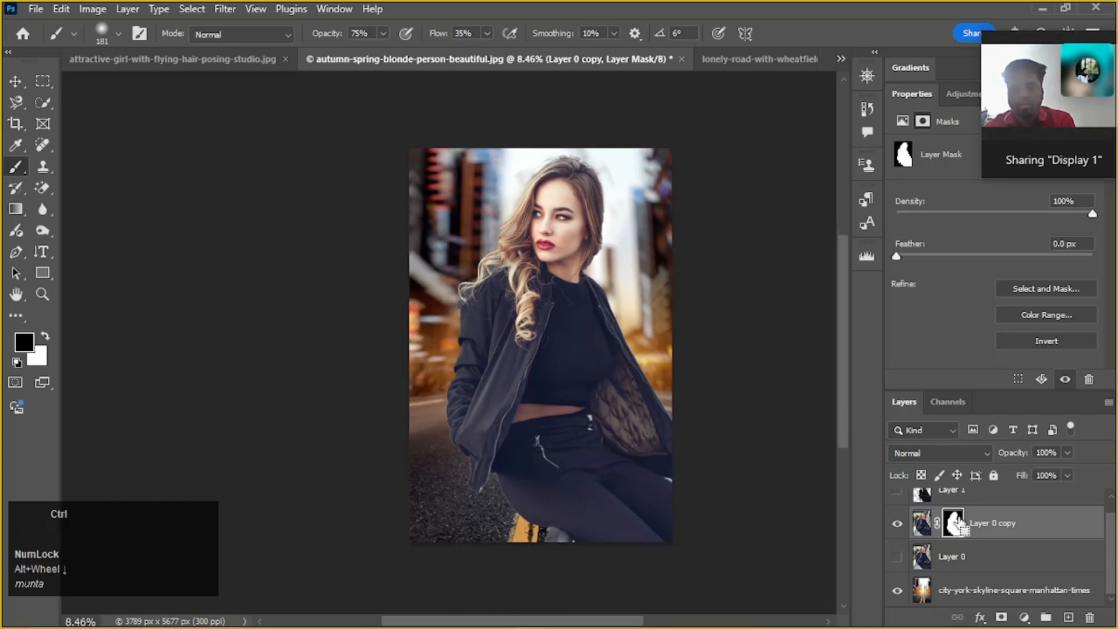
Darken the Layer 0 copy image with a Curves adjustment, placing an RGB curve point at input 152, output 130
left_click(1036, 525)
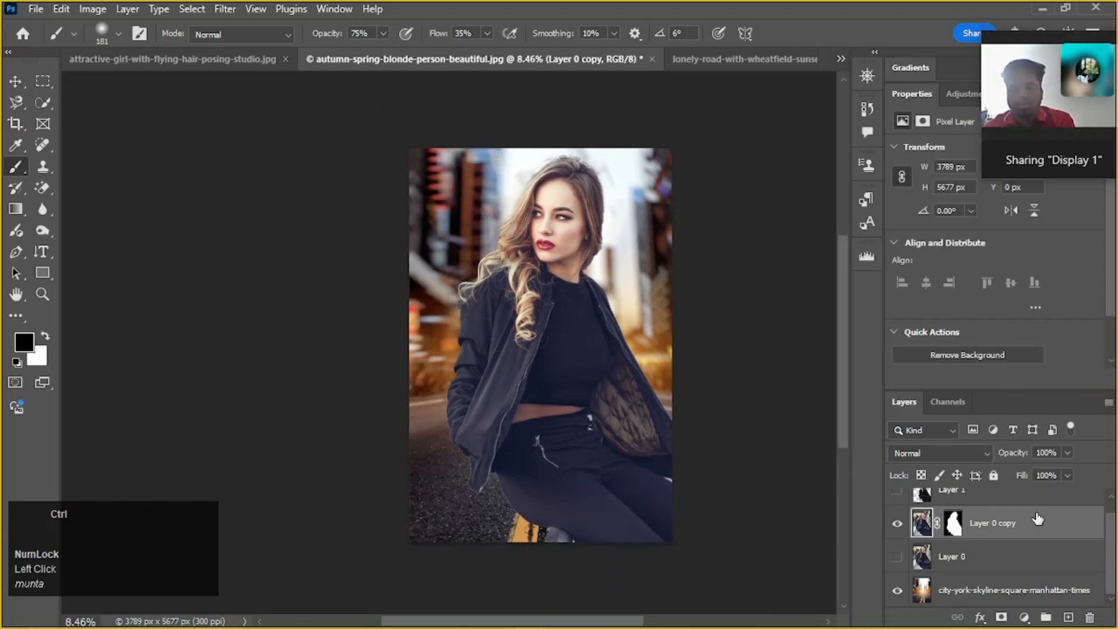
key("ctrl+m")
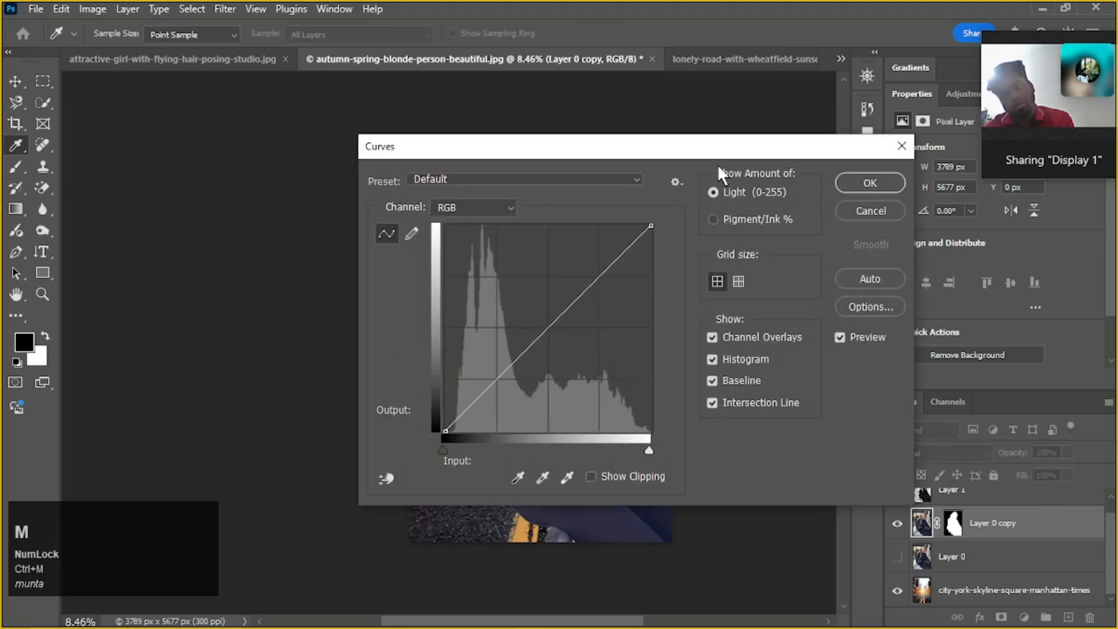
left_click(761, 129)
left_click_drag(749, 147, 976, 105)
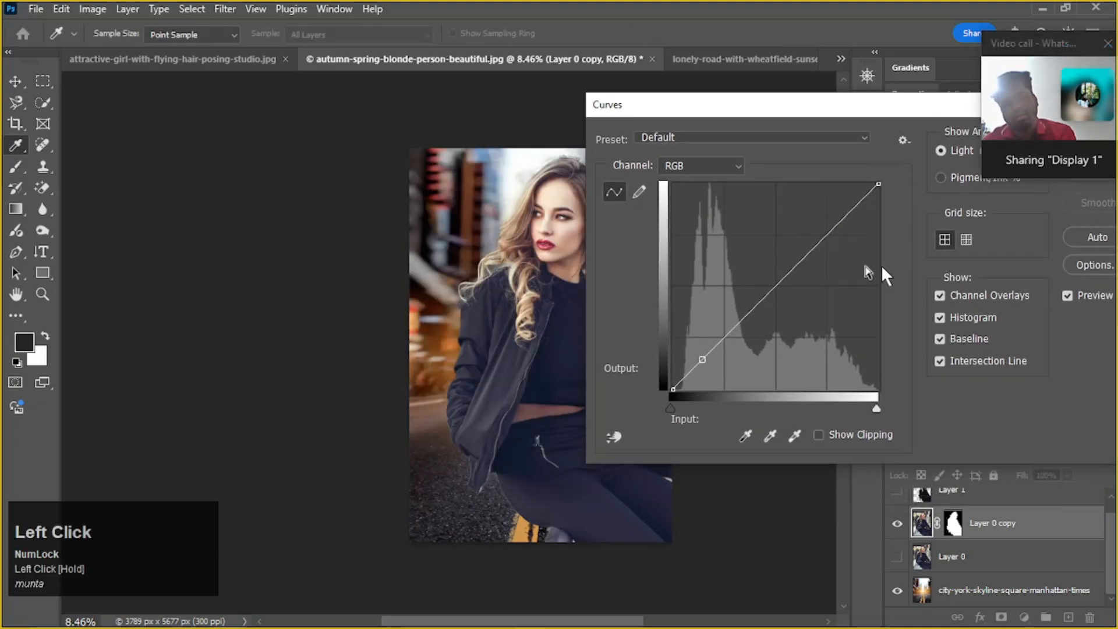
left_click_drag(785, 267, 795, 284)
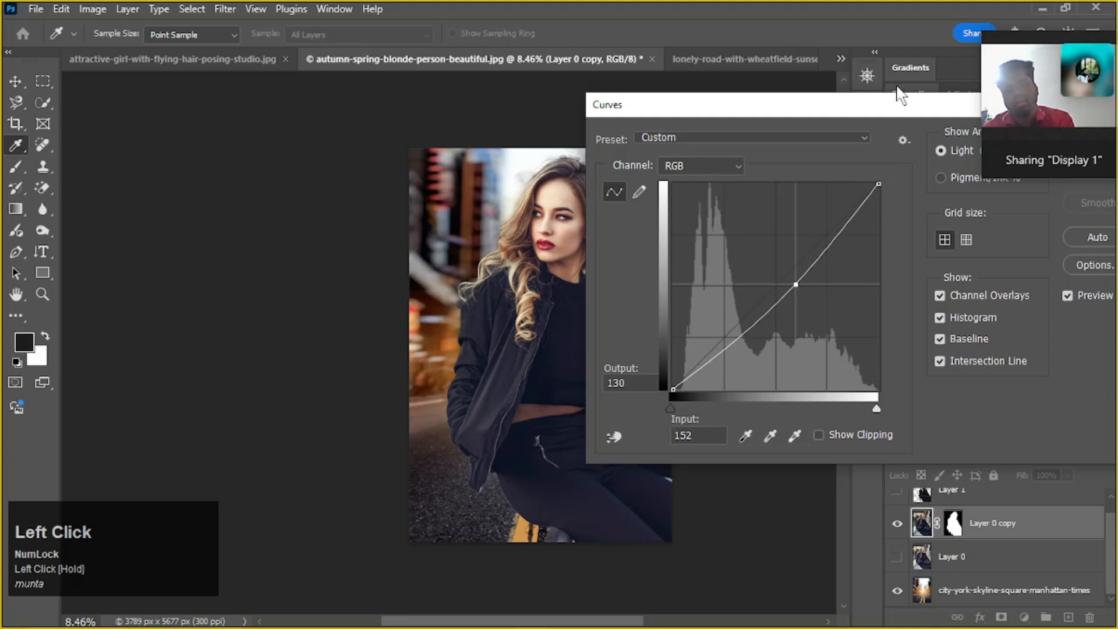
left_click_drag(891, 110, 711, 285)
left_click(949, 314)
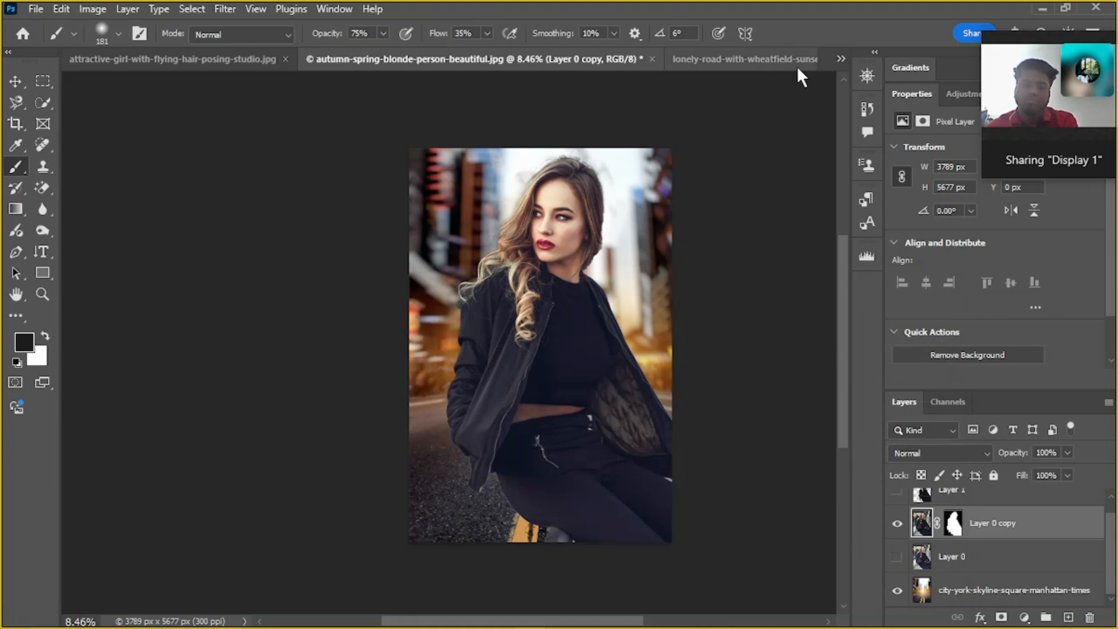
Switch to the attractive-girl-with-flying-hair-posing-studio.jpg document
left_click(780, 61)
left_click(400, 63)
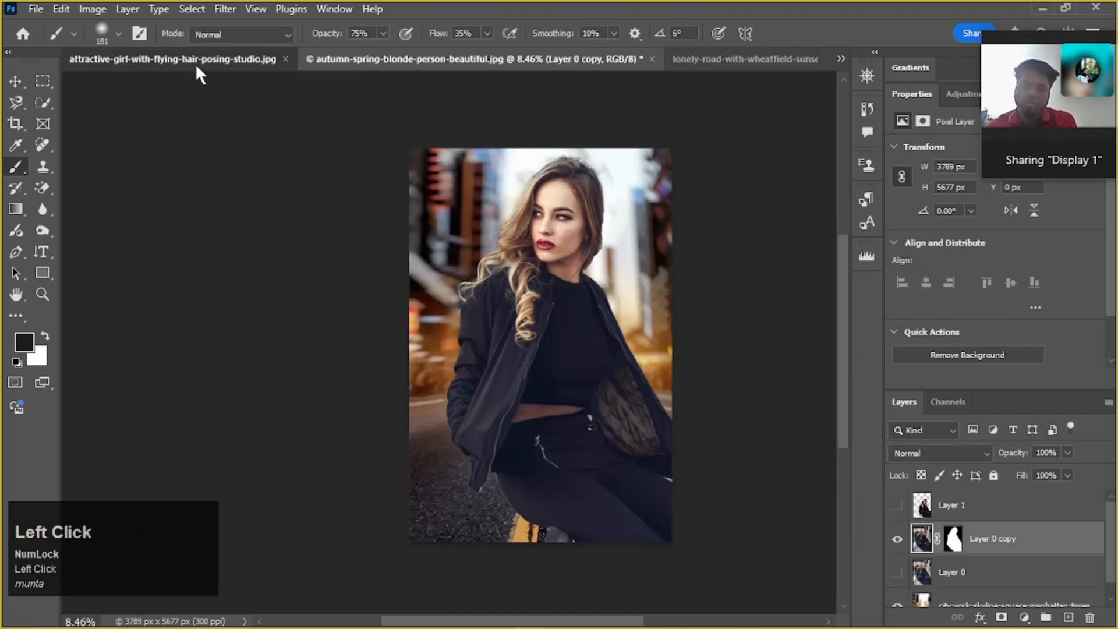
left_click(163, 60)
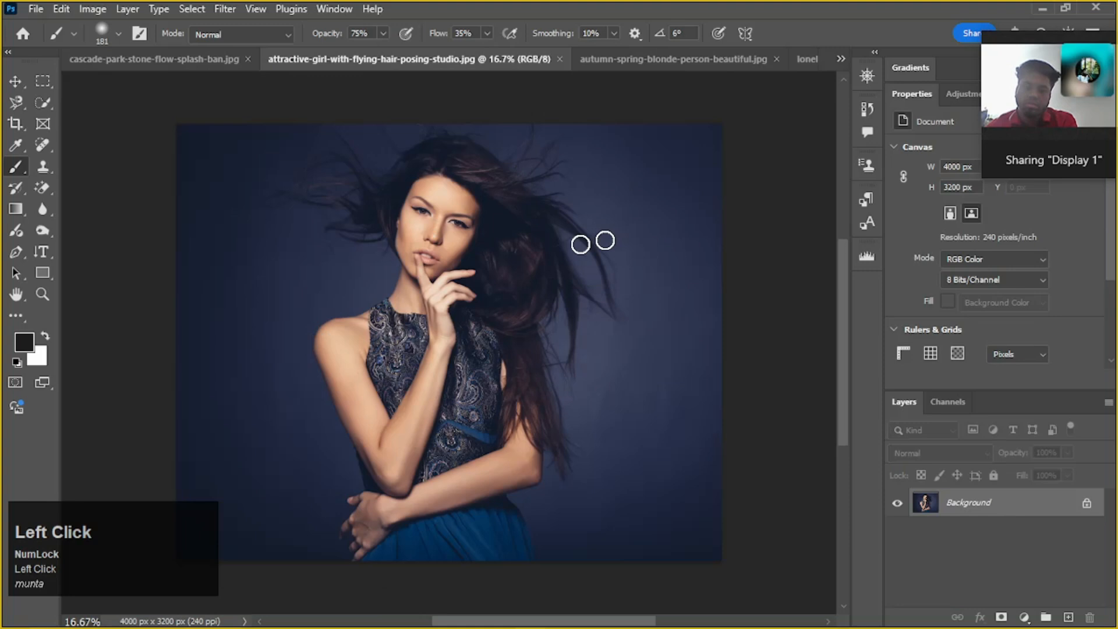
Examine the woman's flying hair strands against the dark blue studio backdrop
scroll(349, 268, "up", 2)
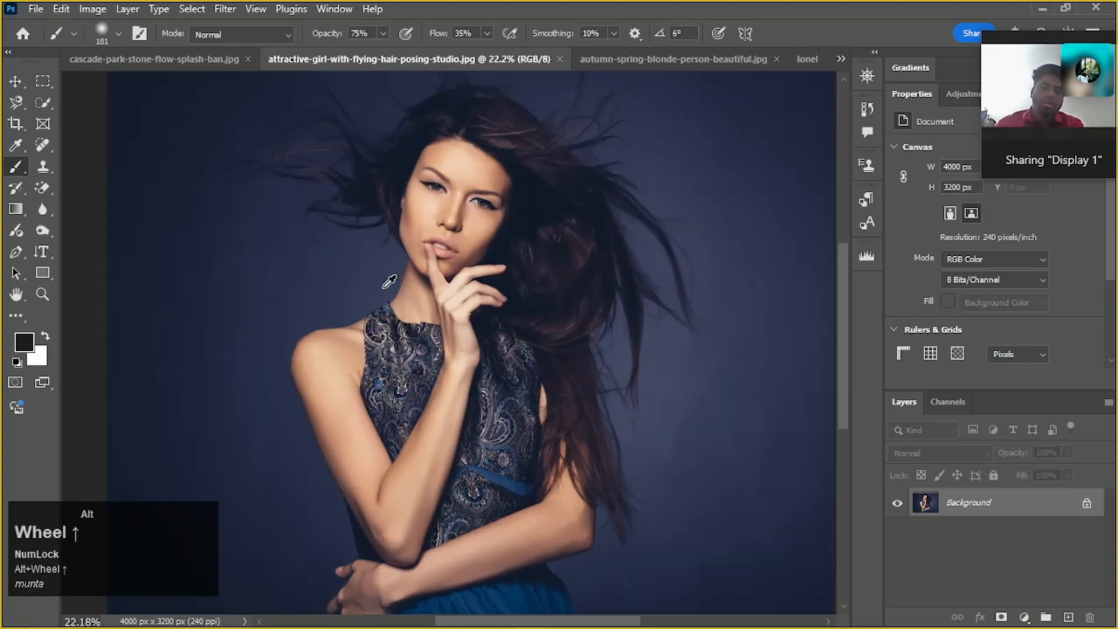
scroll(390, 281, "down", 3)
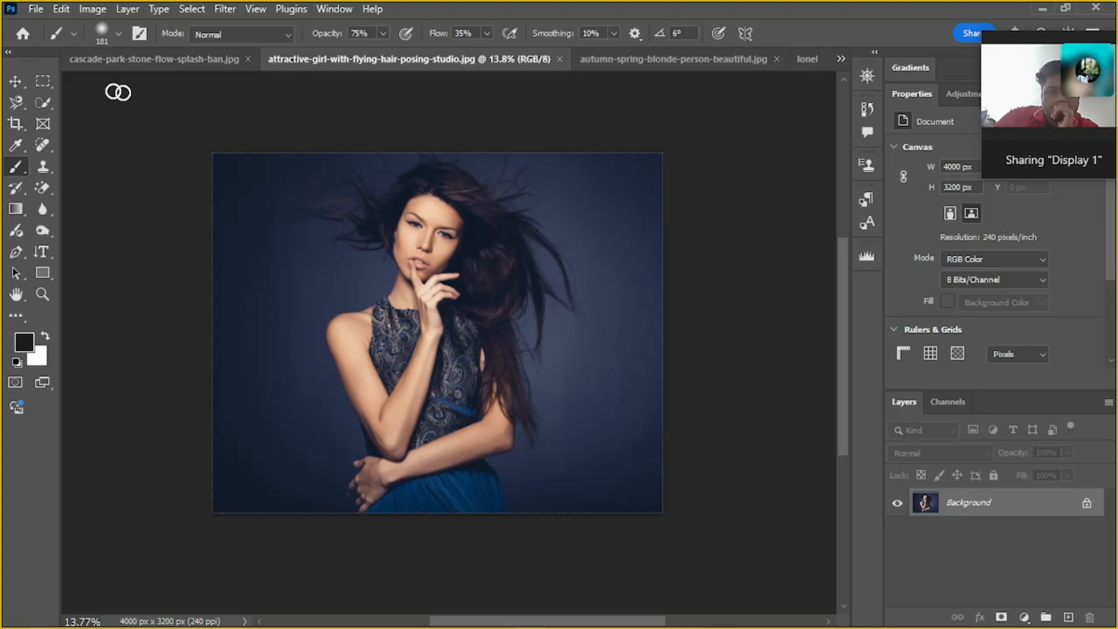
mouse_move(119, 622)
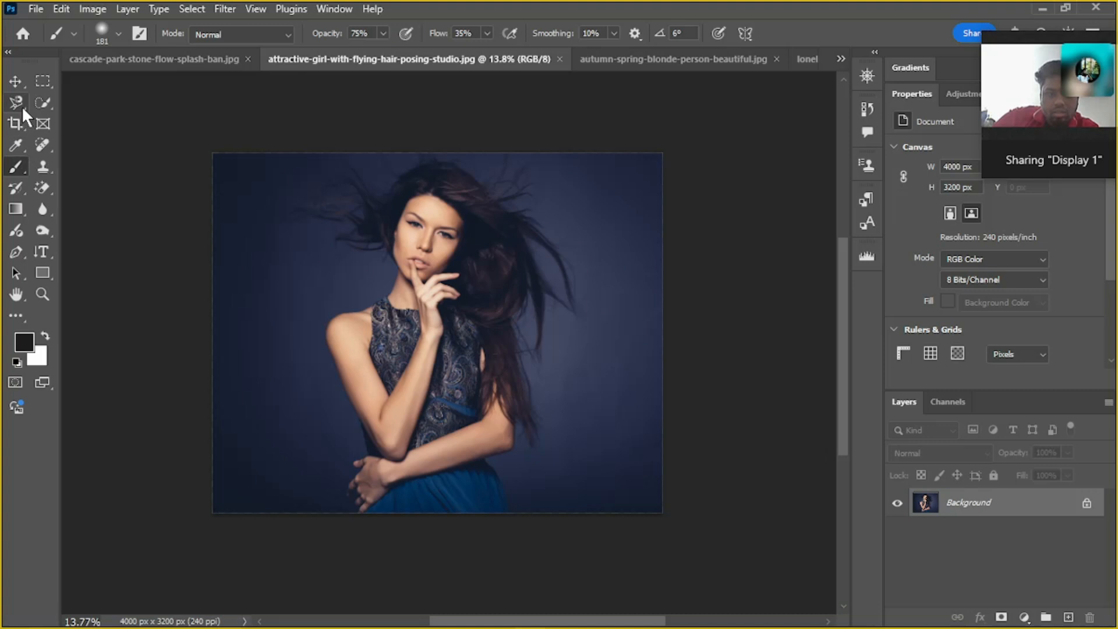
scroll(451, 190, "up", 1, "alt")
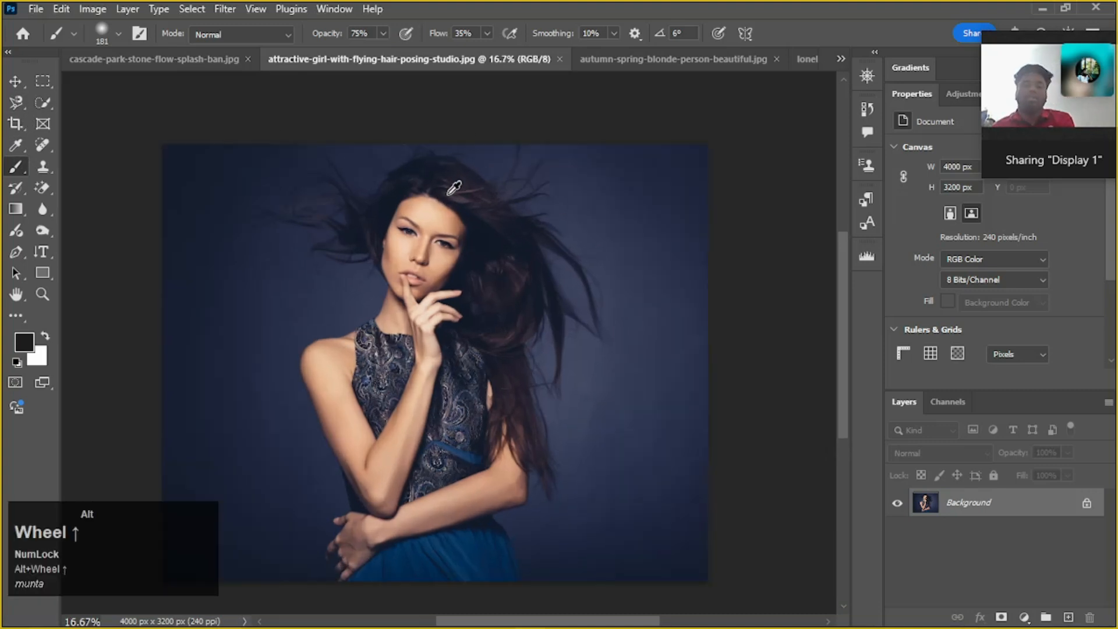
scroll(659, 310, "up", 1, "alt")
key("space")
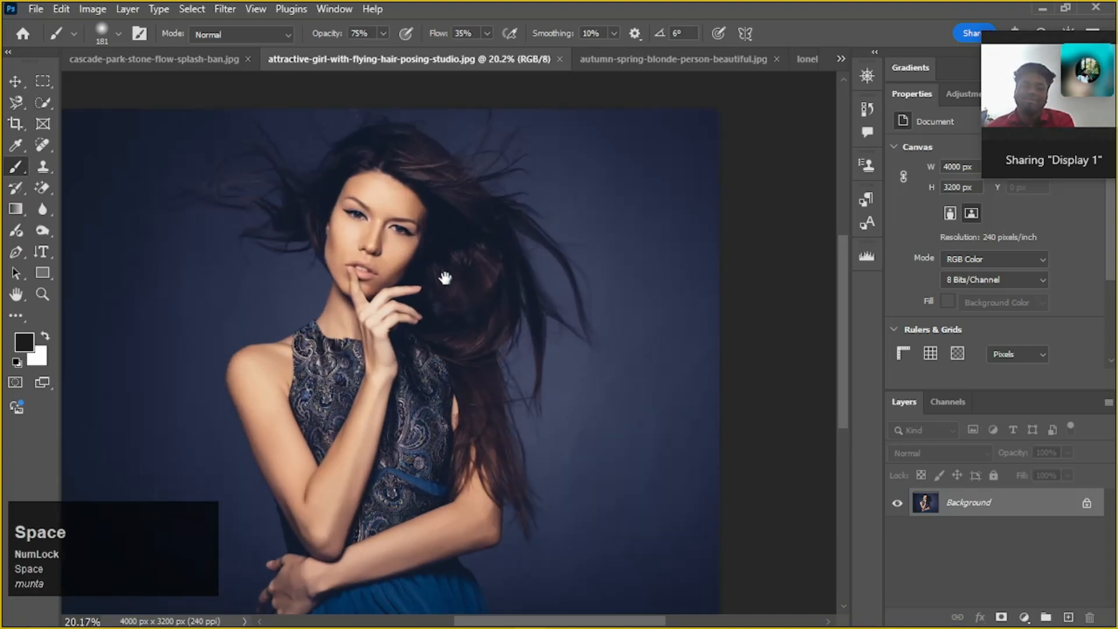
left_click_drag(439, 274, 453, 314)
scroll(356, 226, "down", 1, "alt")
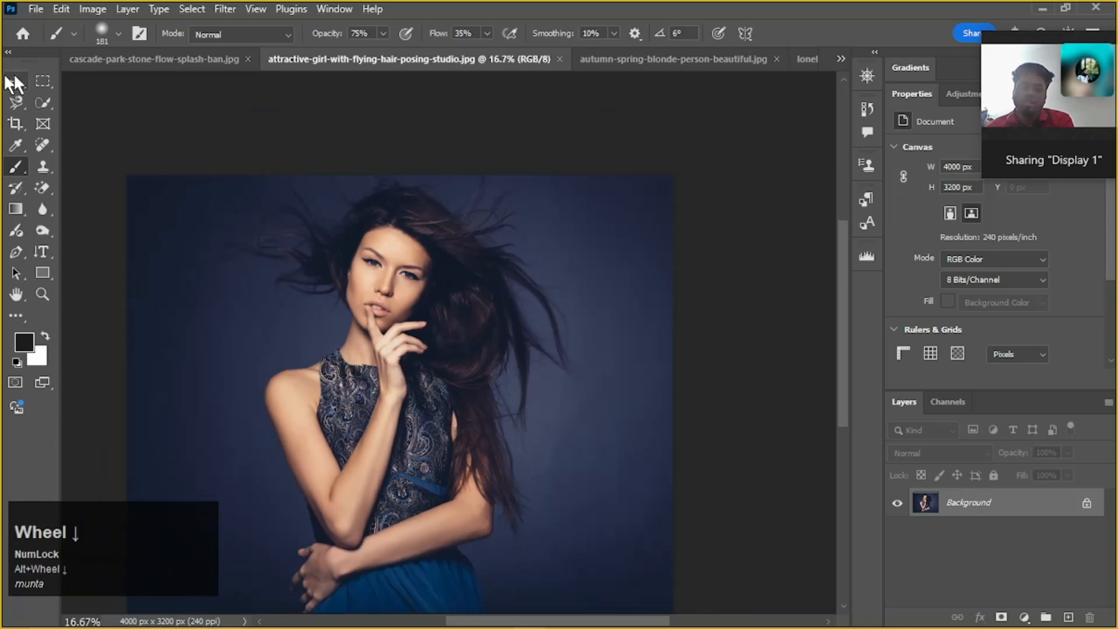
Activate the Quick Selection tool and open Select and Mask for the studio portrait
left_click(42, 103)
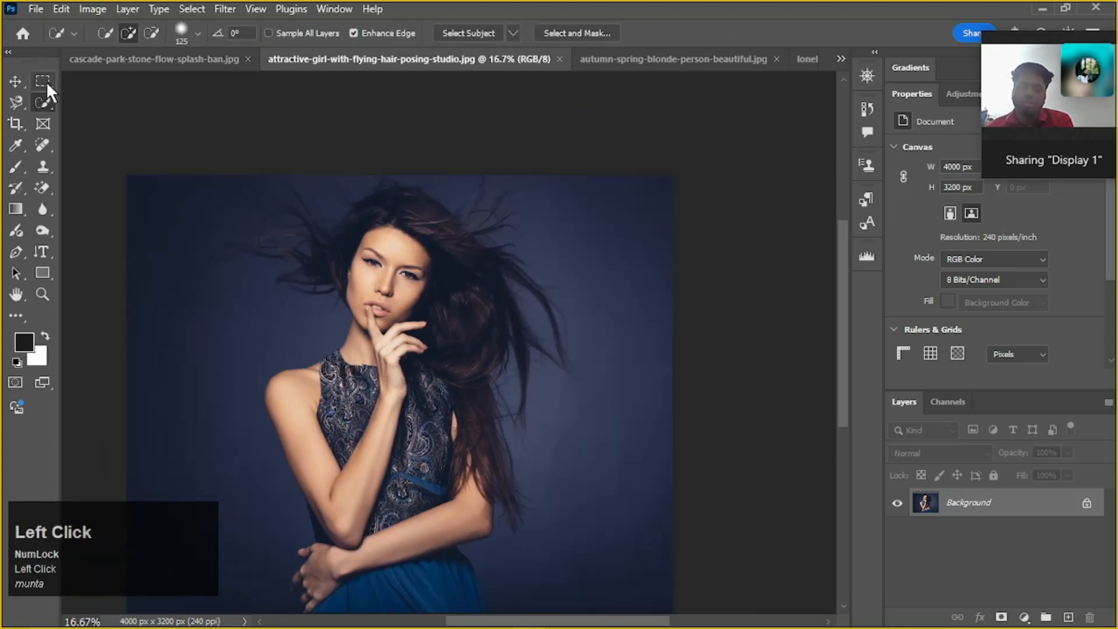
left_click(585, 32)
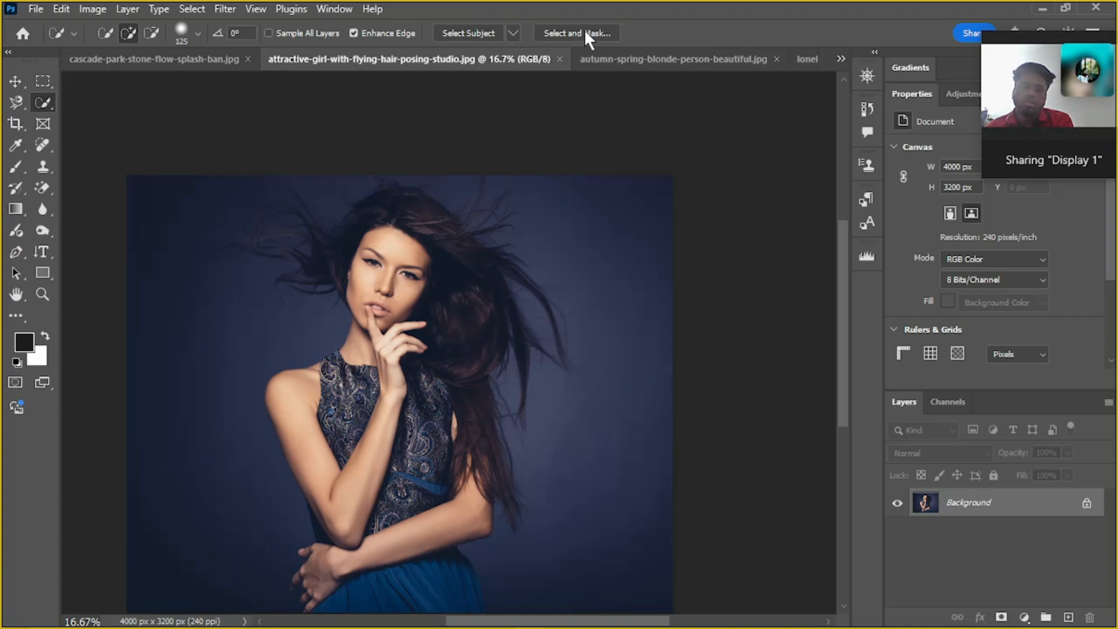
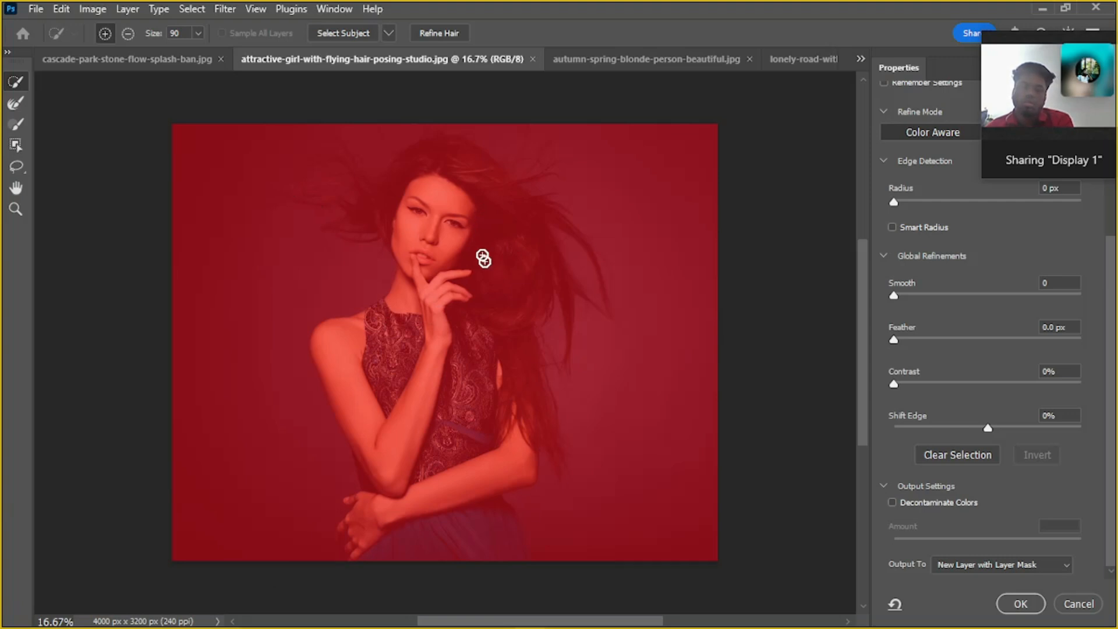
Quick-select the woman's face, neck, dress, both arms and the dark hair falling beside her shoulder
mouse_move(459, 184)
left_mouse_down()
mouse_move(437, 276)
mouse_move(457, 396)
mouse_move(453, 538)
left_mouse_up()
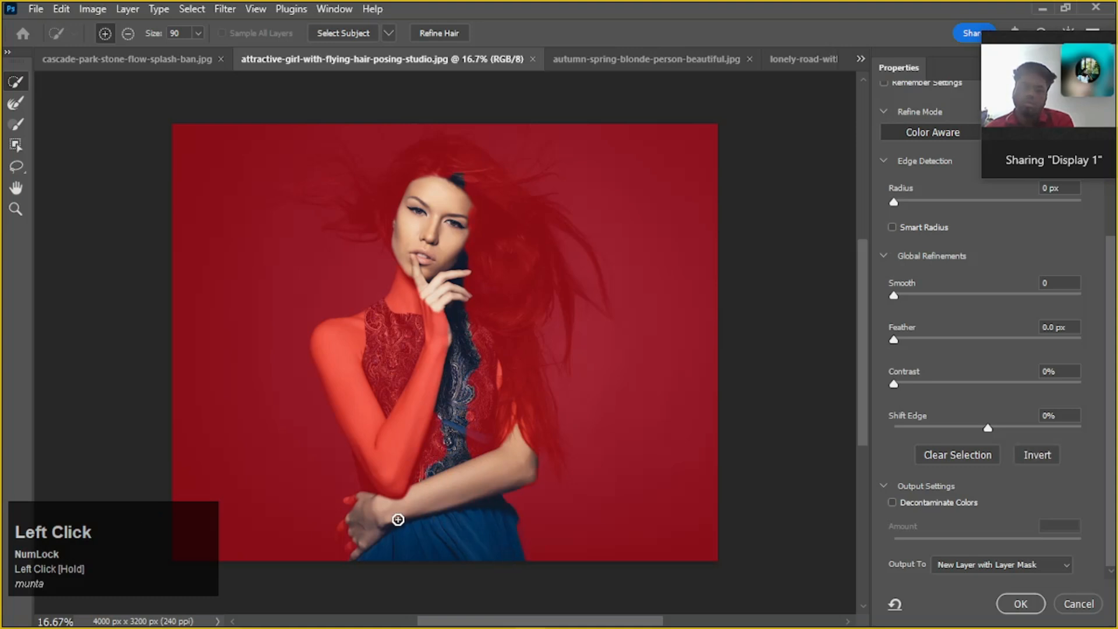
left_click_drag(1037, 37, 1063, 187)
scroll(999, 149, "up", 5)
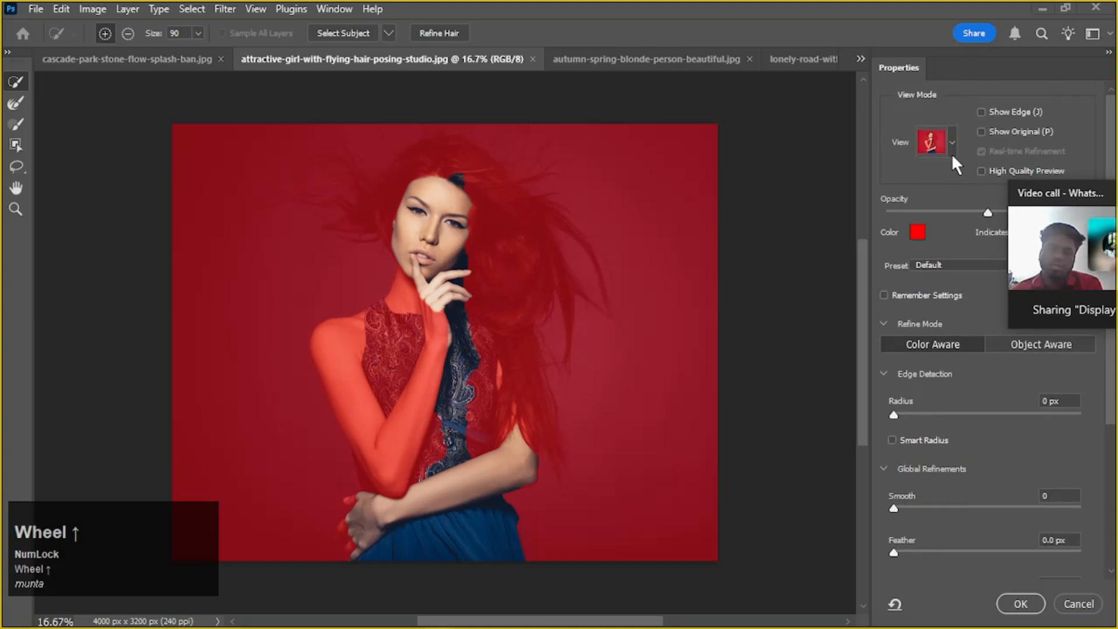
left_click(471, 299)
left_click_drag(501, 256, 498, 396)
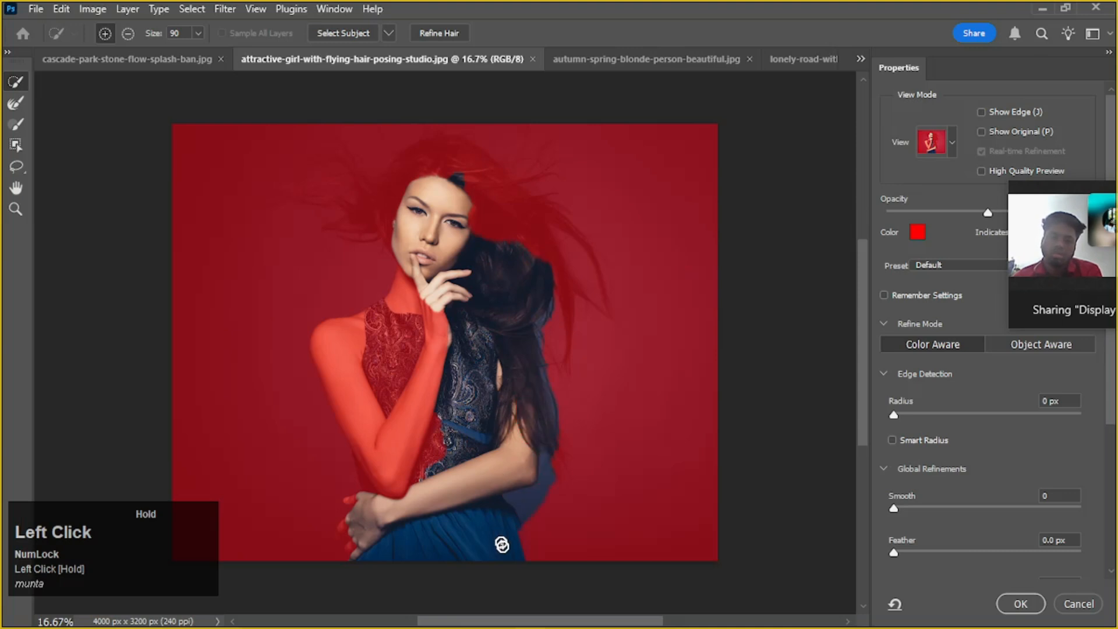
left_click_drag(369, 472, 349, 390)
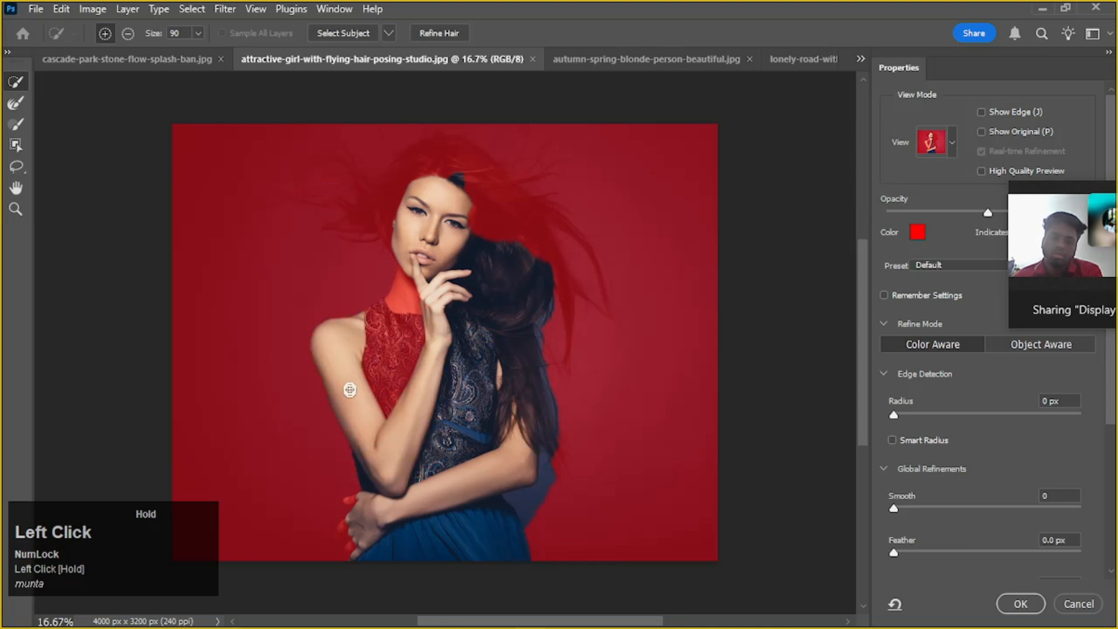
left_click_drag(352, 346, 403, 301)
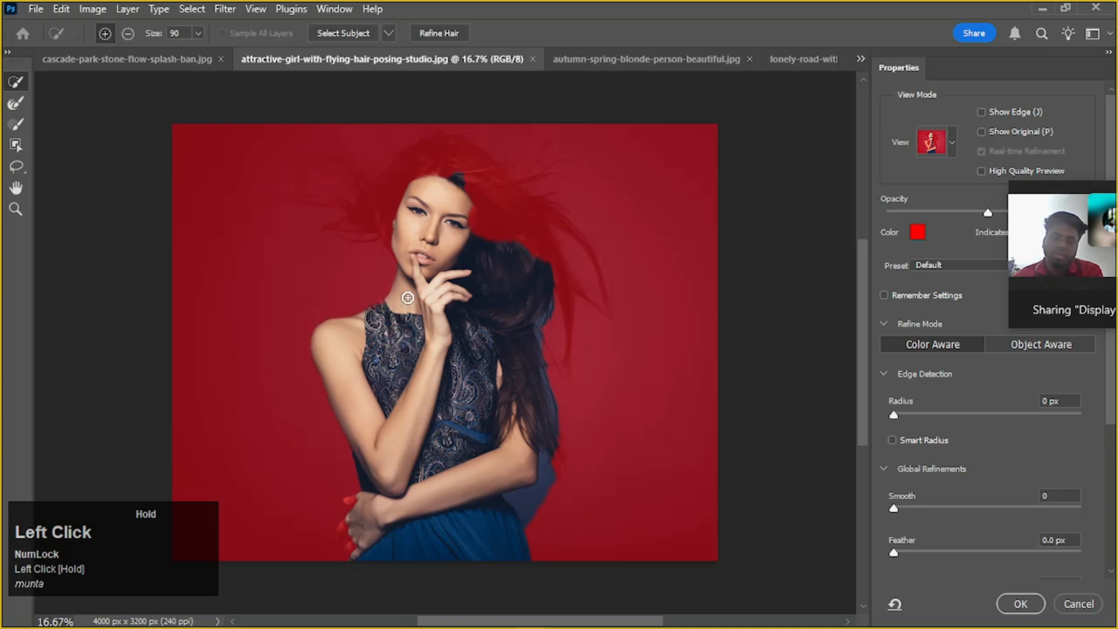
Add the hair on top of her head to the selection and subtract the spilled backdrop above it
mouse_move(429, 182)
left_mouse_down()
mouse_move(392, 213)
mouse_move(366, 213)
mouse_move(419, 194)
left_mouse_up()
key("alt")
mouse_move(690, 196)
left_mouse_down()
mouse_move(637, 147)
mouse_move(353, 120)
mouse_move(380, 144)
mouse_move(395, 133)
mouse_move(363, 160)
mouse_move(481, 166)
left_mouse_up()
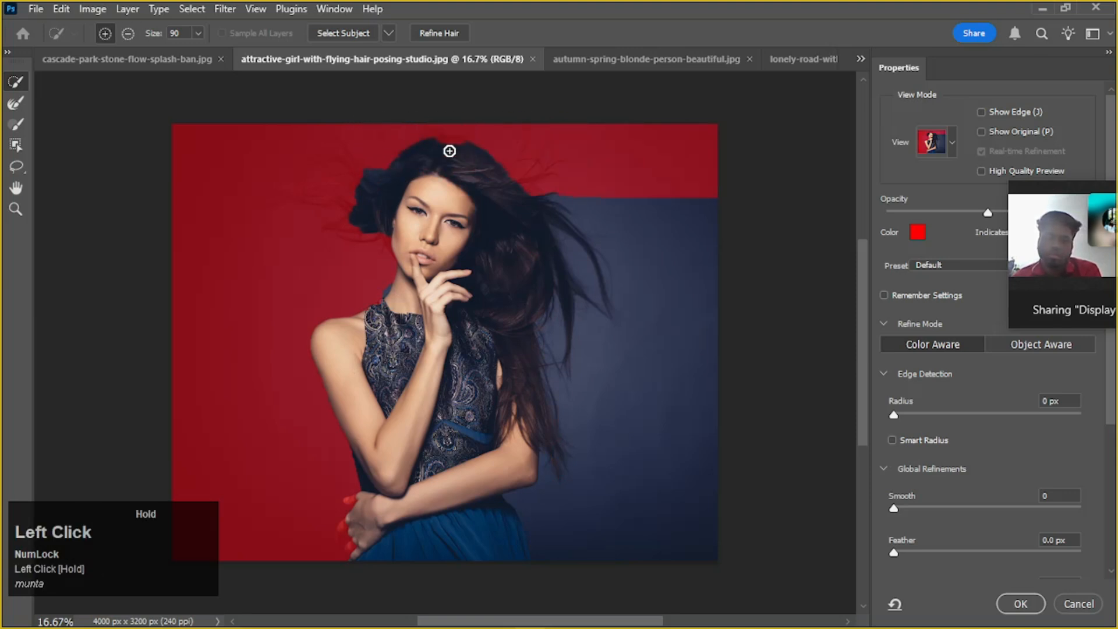
Subtract the backdrop around the tuft of hair left of her face, trimming the selection closer to the head
scroll(395, 185, "up", 6, "alt")
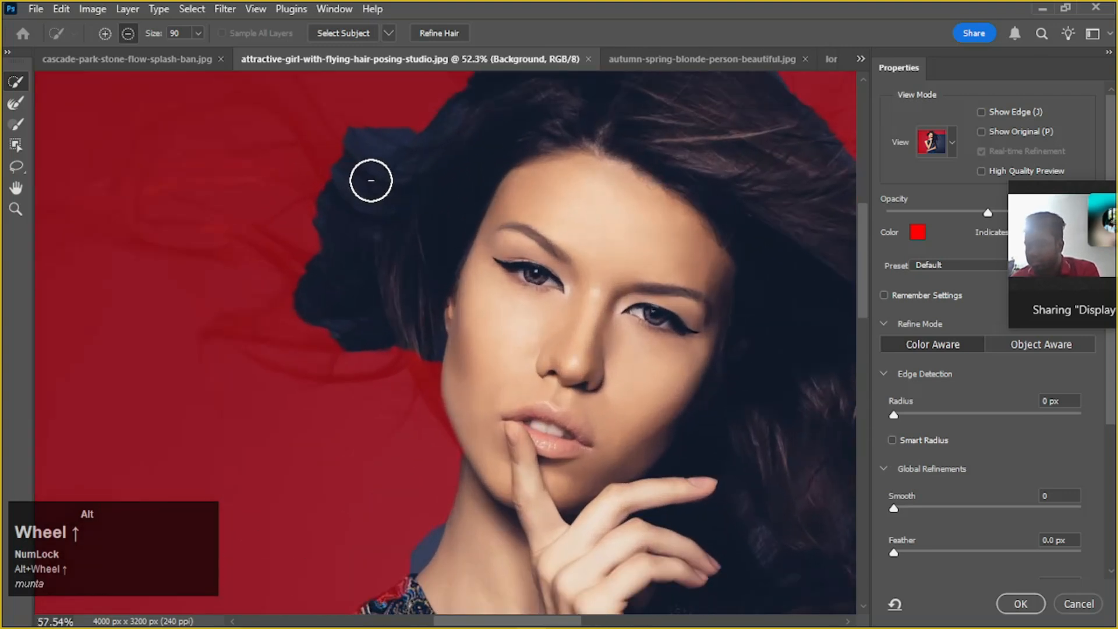
mouse_move(400, 100)
left_mouse_down()
mouse_move(404, 123)
mouse_move(328, 141)
mouse_move(329, 165)
mouse_move(346, 136)
mouse_move(355, 158)
mouse_move(405, 135)
mouse_move(357, 201)
mouse_move(428, 174)
mouse_move(436, 157)
mouse_move(316, 175)
left_mouse_up()
scroll(347, 137, "up", 2)
scroll(317, 195, "down", 4, "alt")
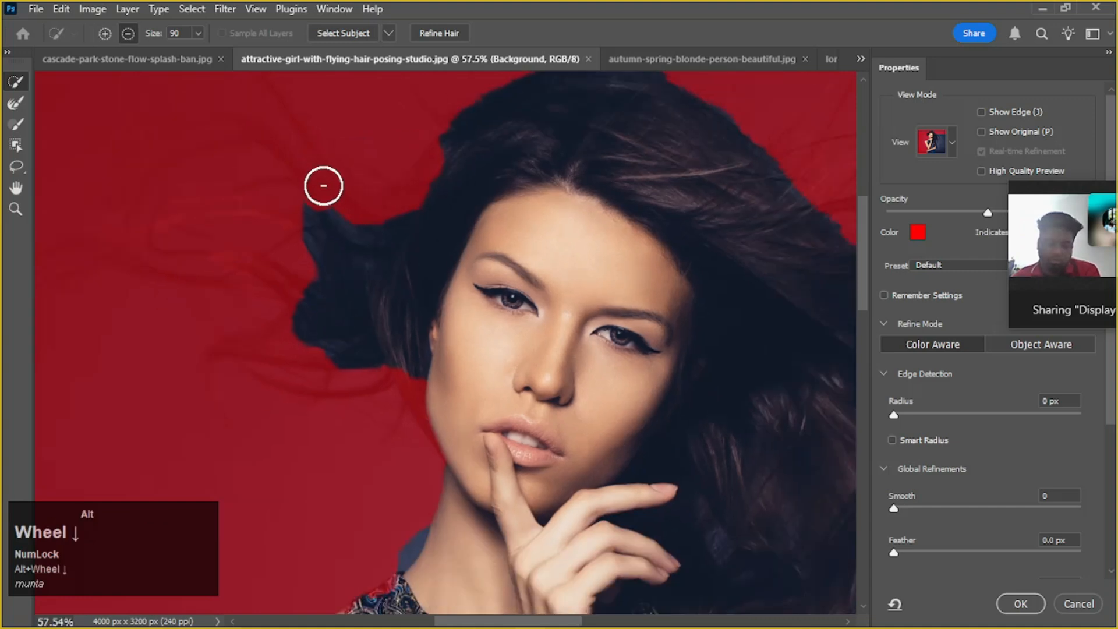
mouse_move(341, 211)
left_mouse_down("alt")
mouse_move(298, 219)
mouse_move(332, 217)
left_mouse_up("alt")
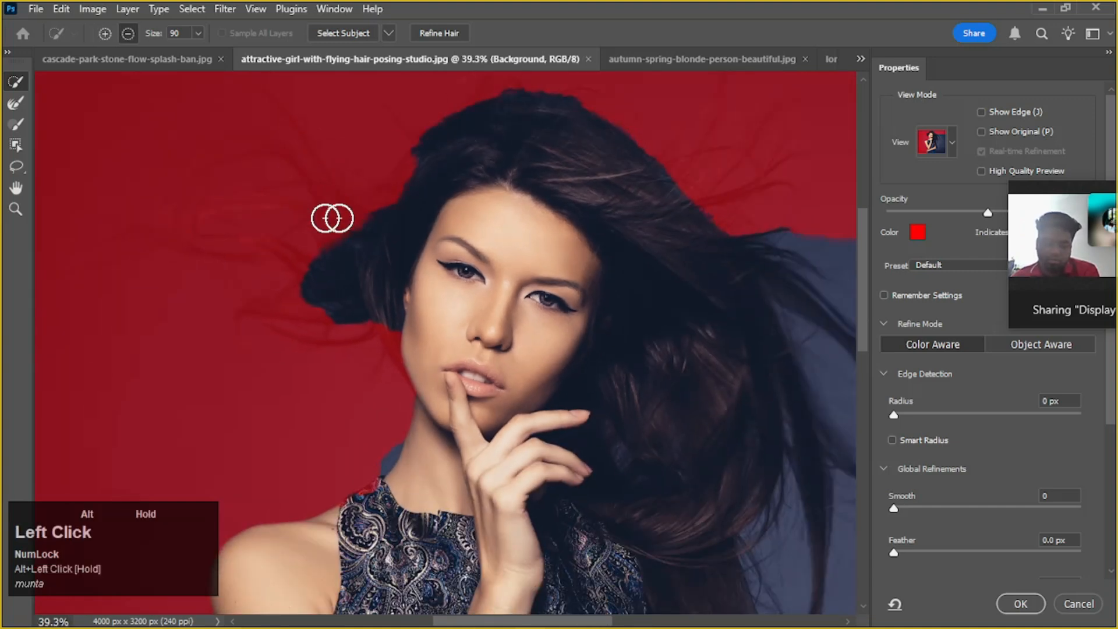
scroll(699, 182, "down", 2, "alt")
scroll(645, 168, "down", 1)
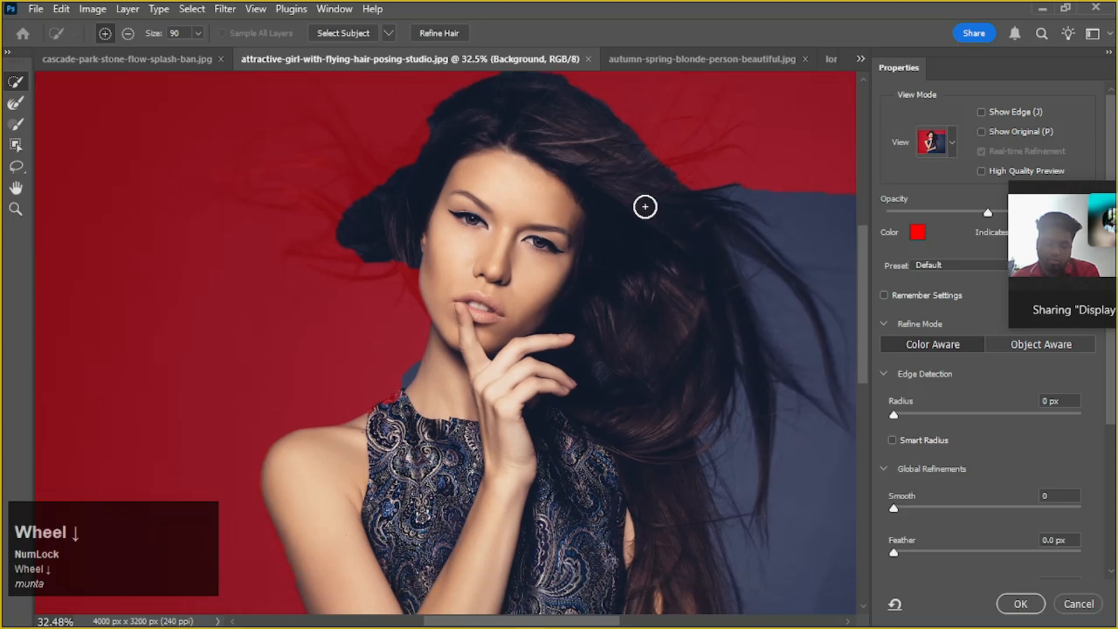
Subtract the backdrop right of the woman, including the areas between the flying hair strands
left_click_drag(719, 182, 561, 145)
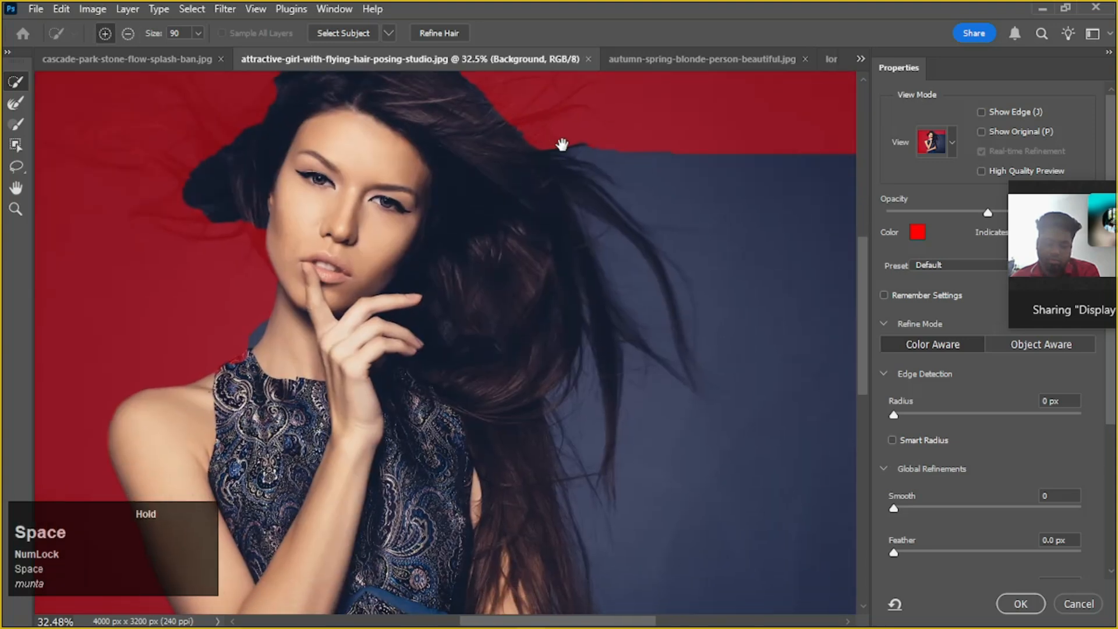
scroll(562, 169, "down", 2)
mouse_move(712, 194)
left_mouse_down()
mouse_move(729, 270)
mouse_move(717, 432)
mouse_move(691, 506)
left_mouse_up()
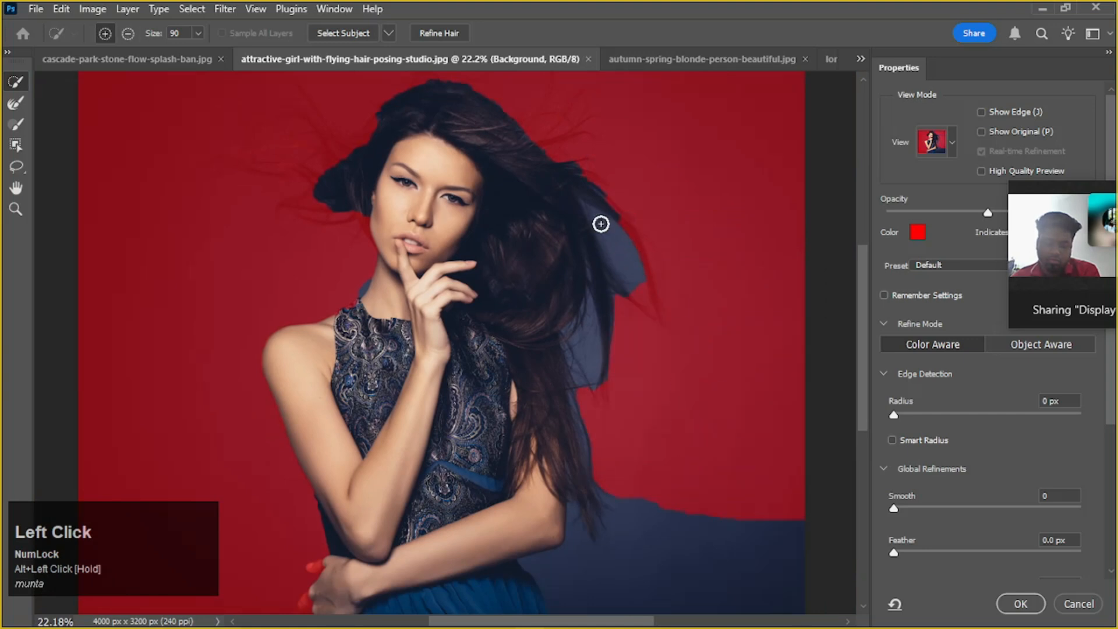
left_click_drag(596, 222, 635, 277)
left_click_drag(585, 347, 587, 357)
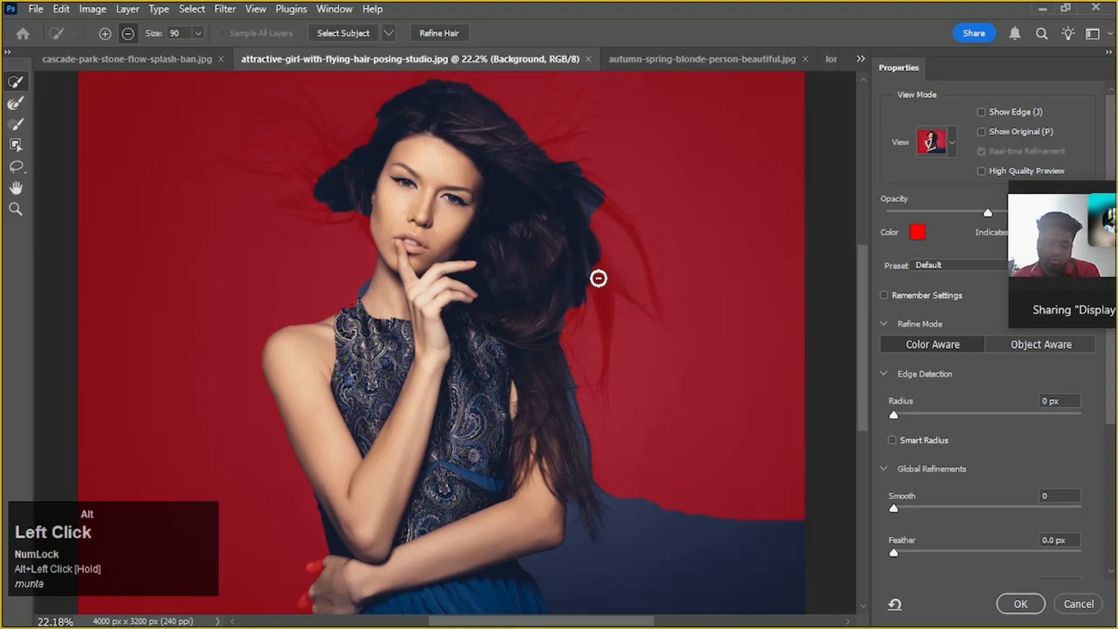
scroll(635, 291, "down", 1)
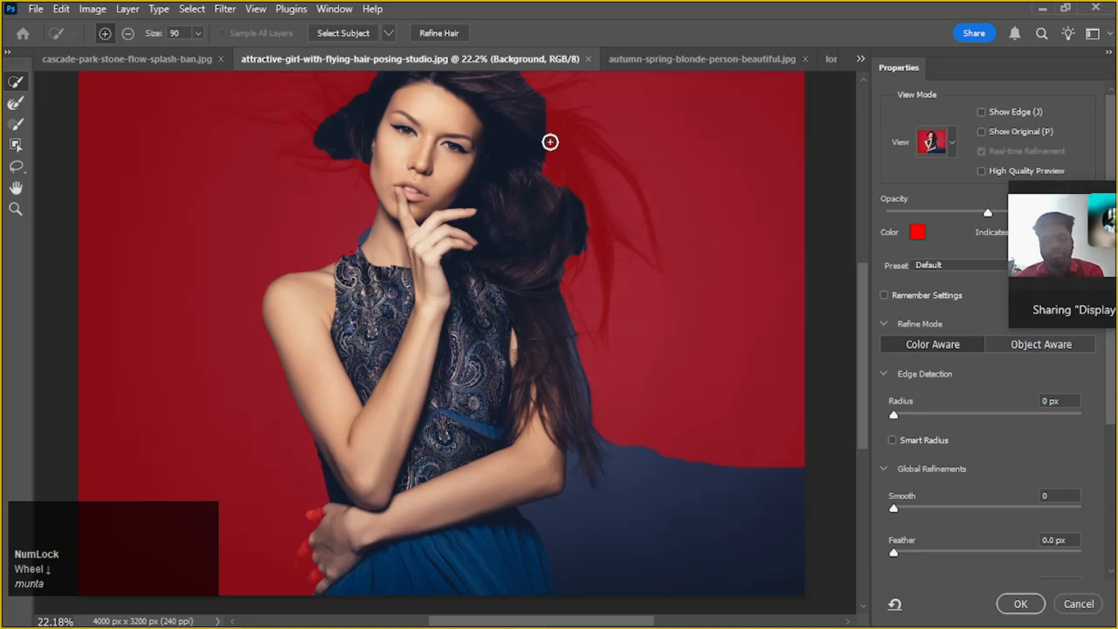
Add the missing hair right of her head and subtract the leftover backdrop beside the skirt
left_click_drag(550, 142, 554, 160)
scroll(578, 195, "down", 2)
left_click(552, 441)
left_click(556, 443, "alt")
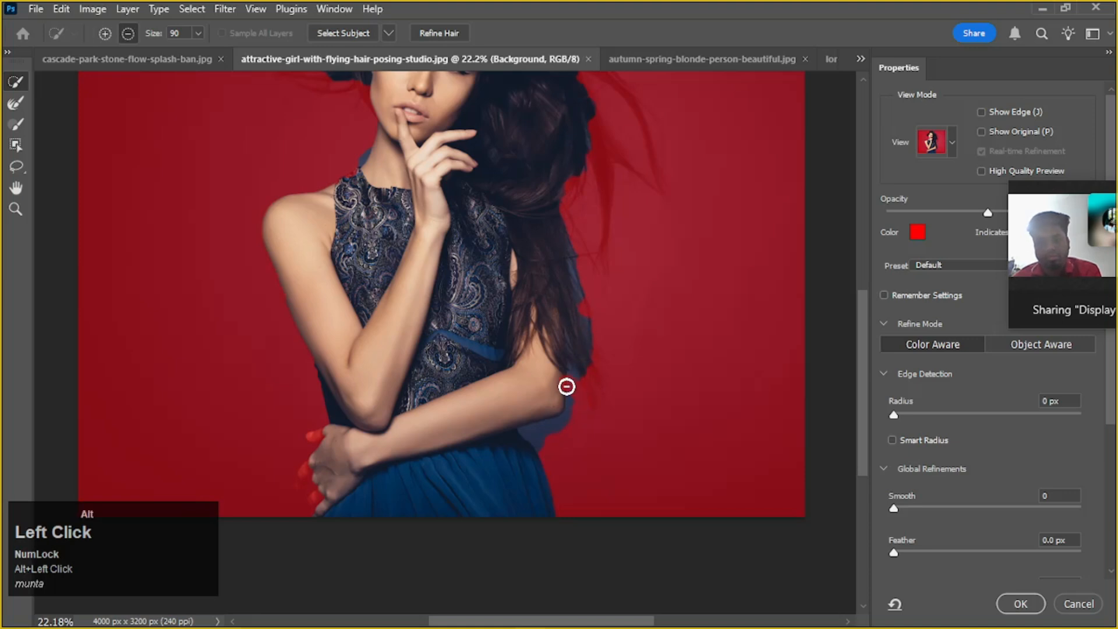
Trim the backdrop below the right-hand elbow and restore the elbow and forearm edge in the selection
left_click_drag(573, 381, 561, 415, "alt")
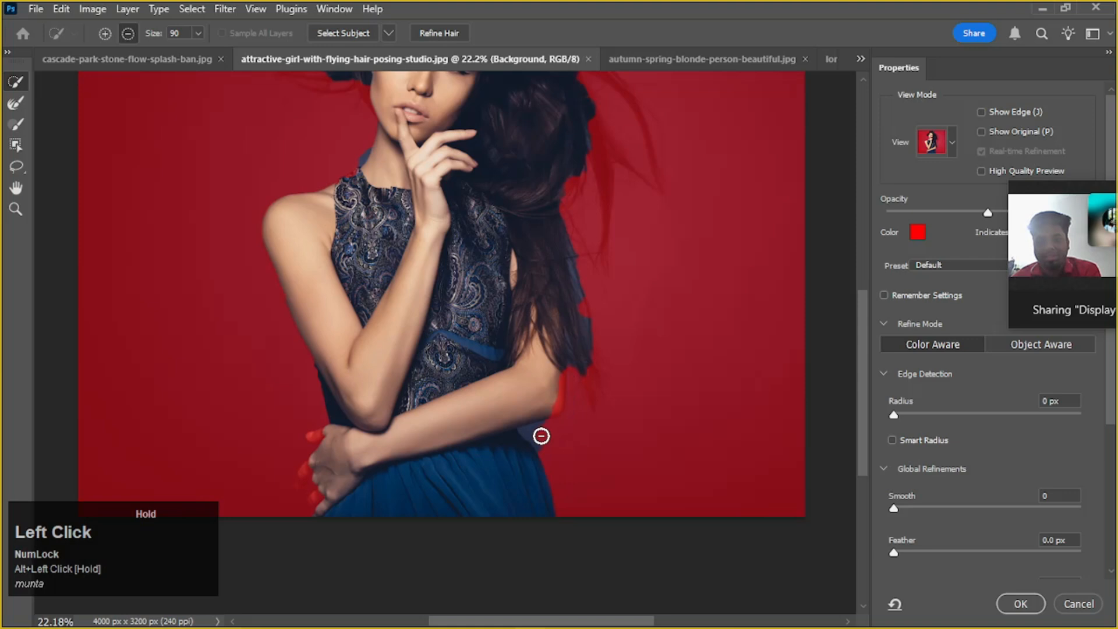
left_click(550, 371)
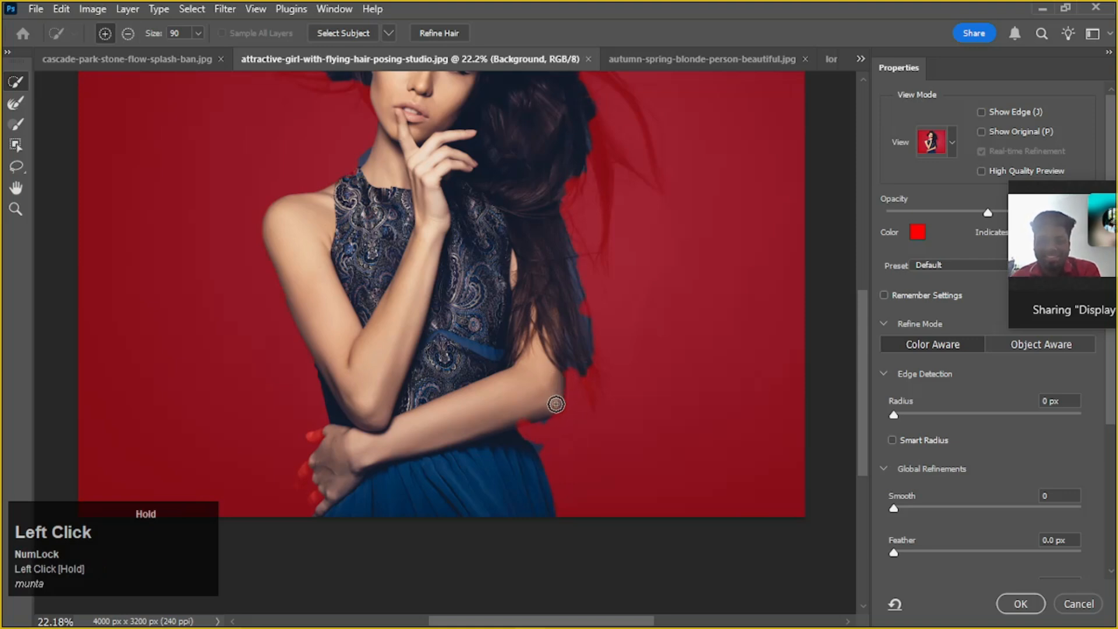
left_click_drag(560, 429, 526, 430, "alt")
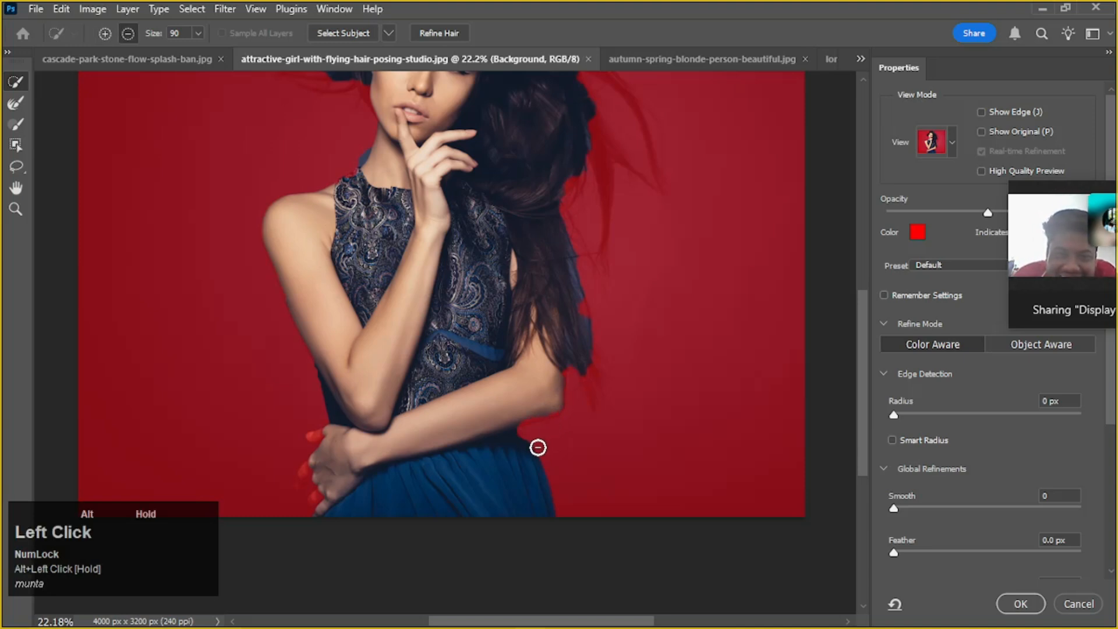
left_click(514, 430)
left_click(516, 415, "alt")
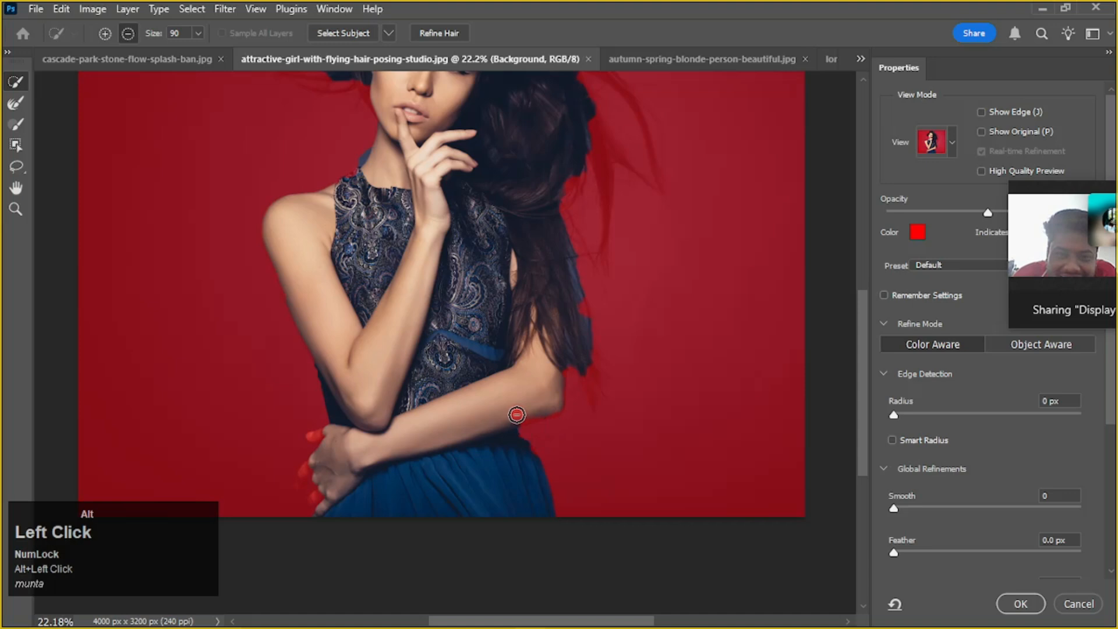
mouse_move(519, 420)
left_mouse_down()
mouse_move(512, 404)
mouse_move(529, 415)
mouse_move(513, 428)
left_mouse_up()
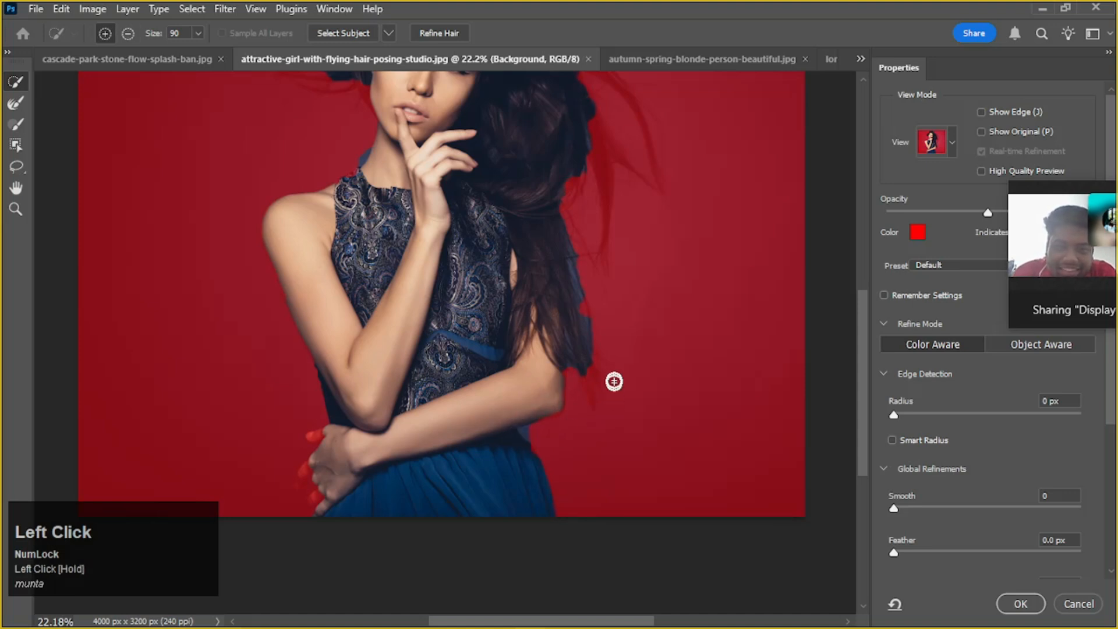
Correct the selection along the skirt's waist edge below the elbow so the full skirt is included
scroll(589, 389, "up", 6)
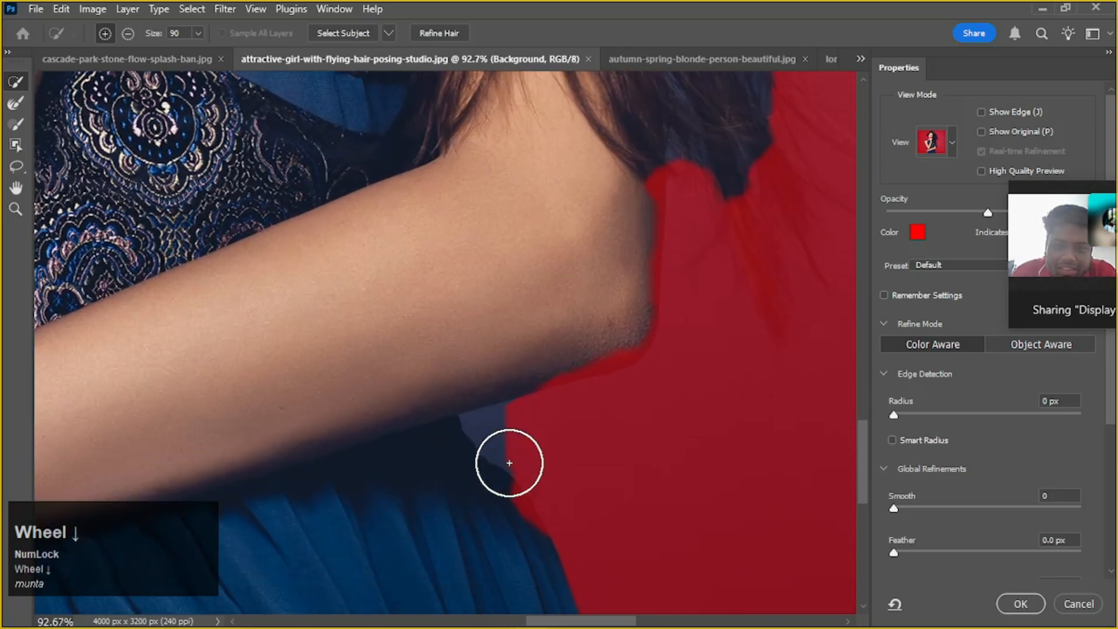
scroll(509, 463, "down", 3)
left_click_drag(514, 464, 487, 448)
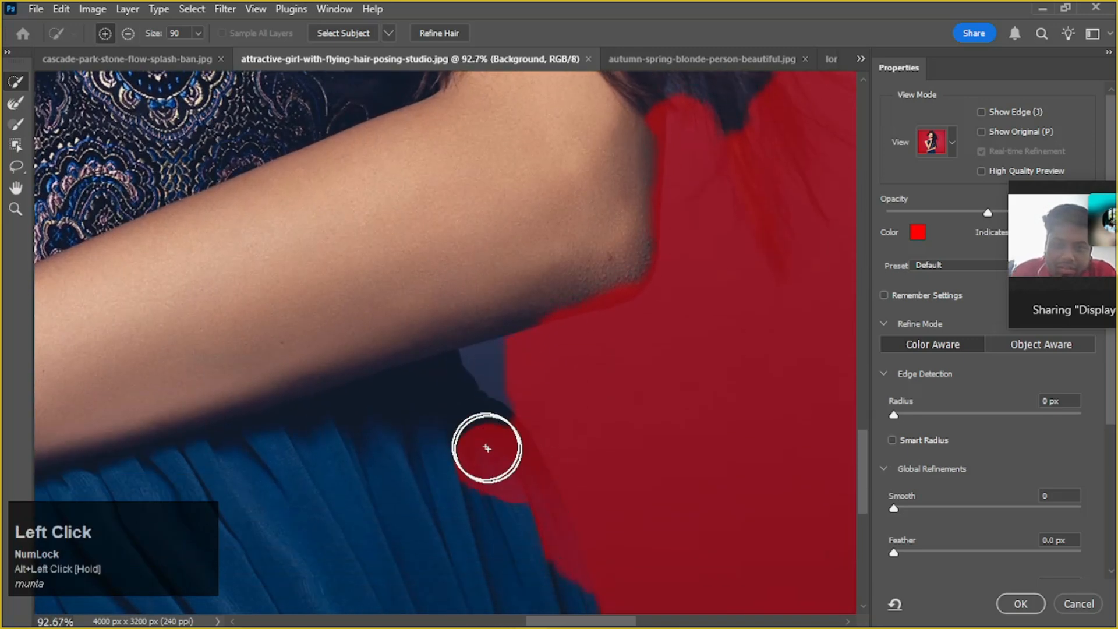
mouse_move(443, 407)
left_mouse_down()
mouse_move(493, 502)
mouse_move(489, 458)
mouse_move(500, 488)
mouse_move(535, 359)
mouse_move(525, 354)
mouse_move(499, 473)
mouse_move(527, 483)
left_mouse_up()
Reduce the brush size to 30 and subtract the small backdrop gap between the forearm and skirt
key("bracketleft")
key("bracketleft")
key("bracketleft")
key("bracketleft")
key("bracketleft")
key("bracketleft")
key("bracketleft")
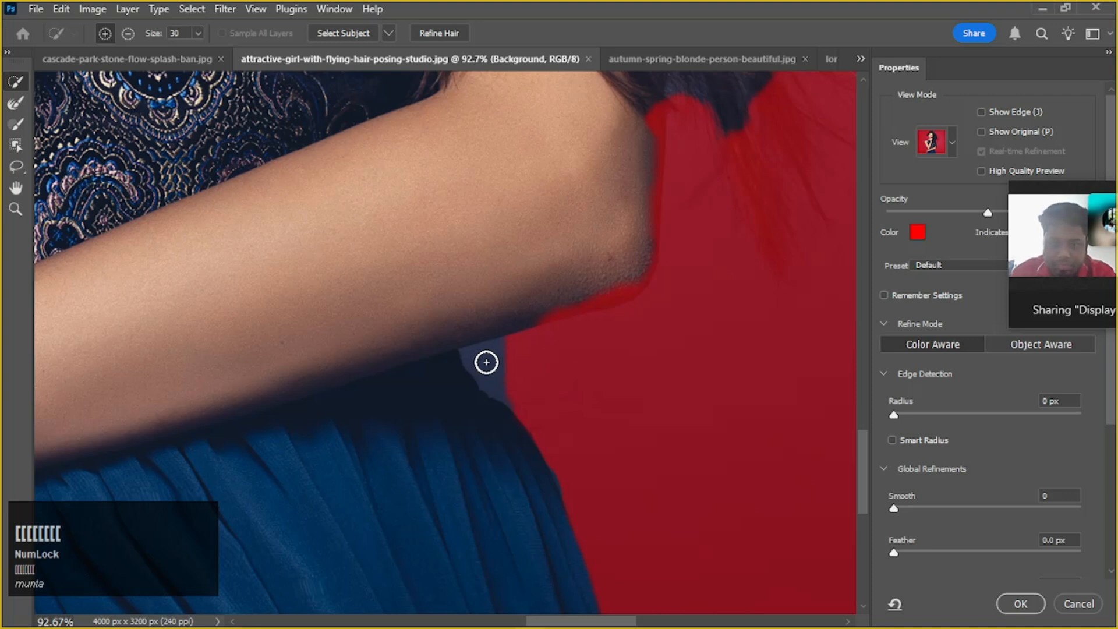
left_click(488, 363, "alt")
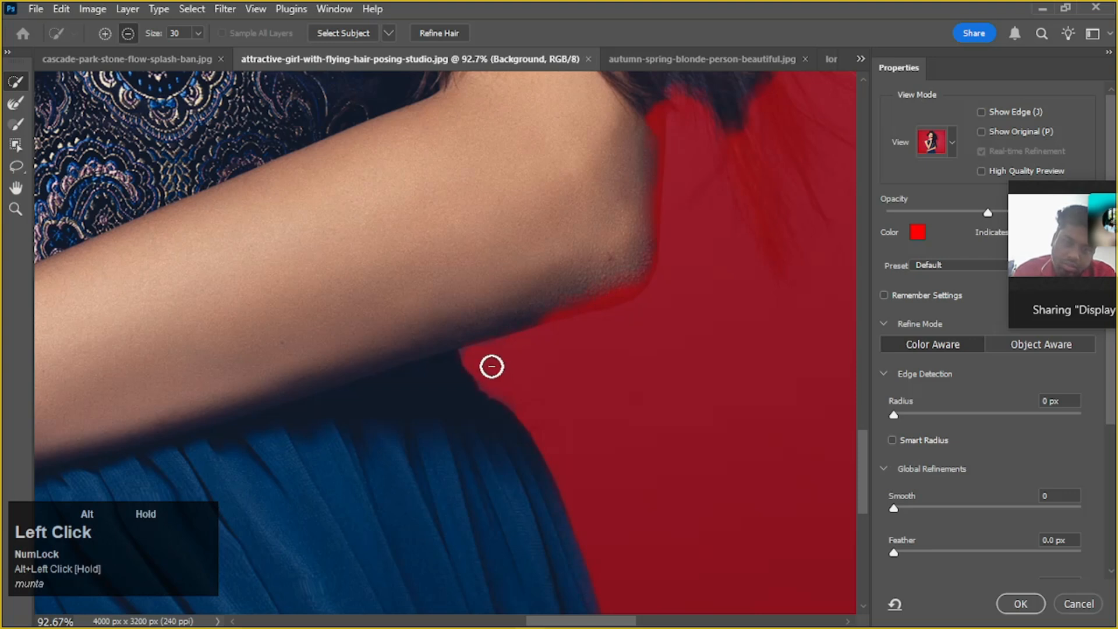
left_click_drag(503, 346, 479, 354)
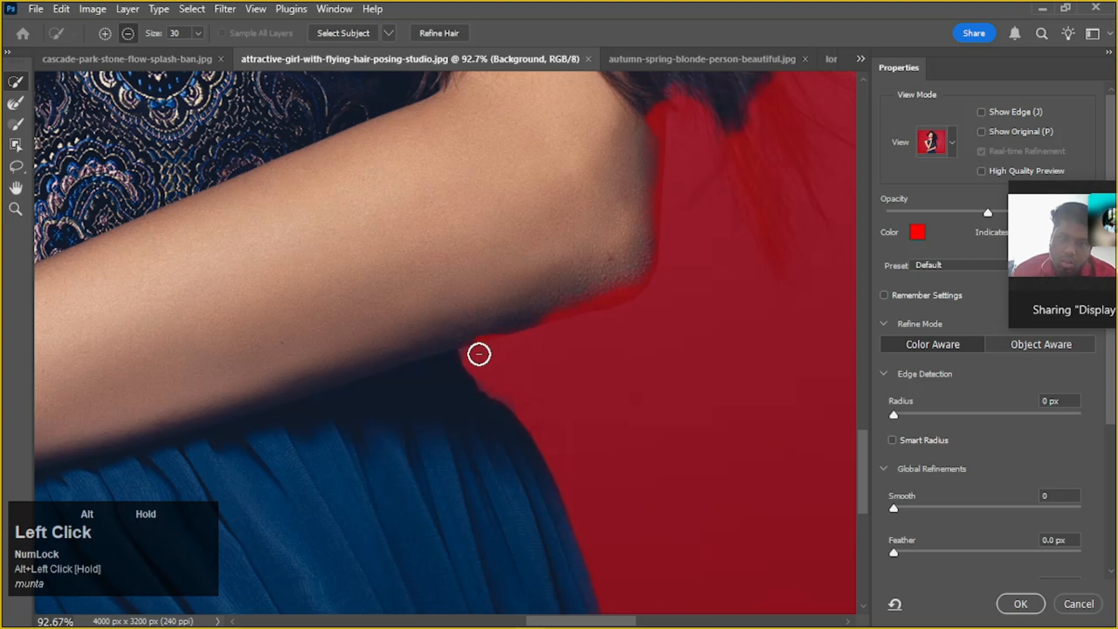
left_click_drag(515, 404, 574, 338)
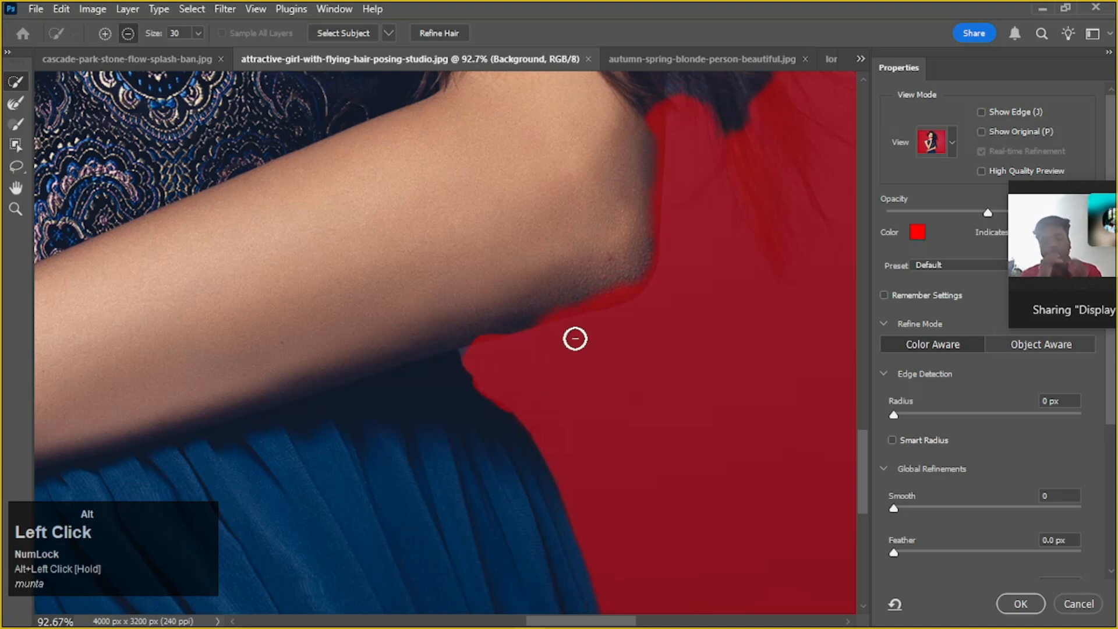
Add the remaining edge of the elbow and upper arm to the selection, from the forearm's underside up to the hair
left_click_drag(631, 278, 600, 288)
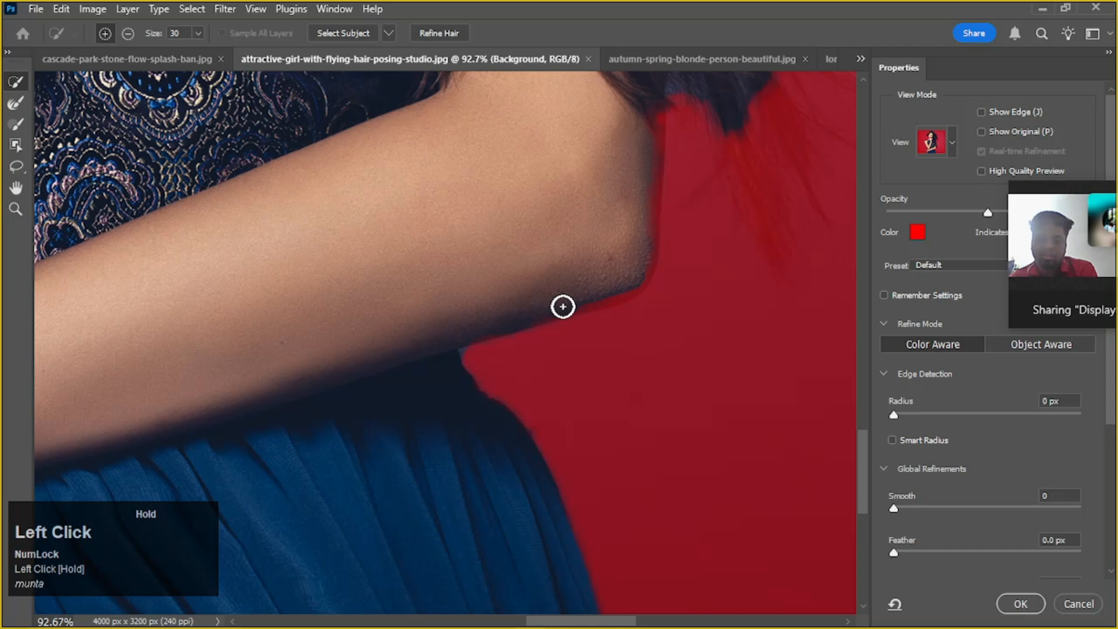
left_click_drag(634, 261, 646, 210)
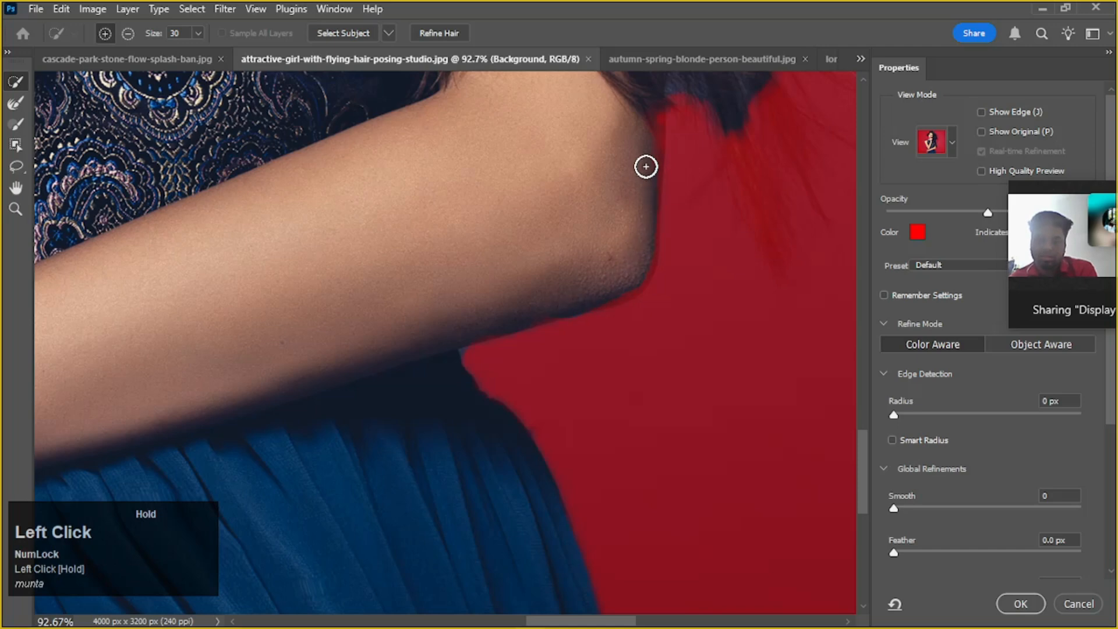
left_click_drag(644, 133, 649, 110)
Add the unselected thumb and upper fingers of the hand resting at her waist to the selection
scroll(649, 110, "down", 3)
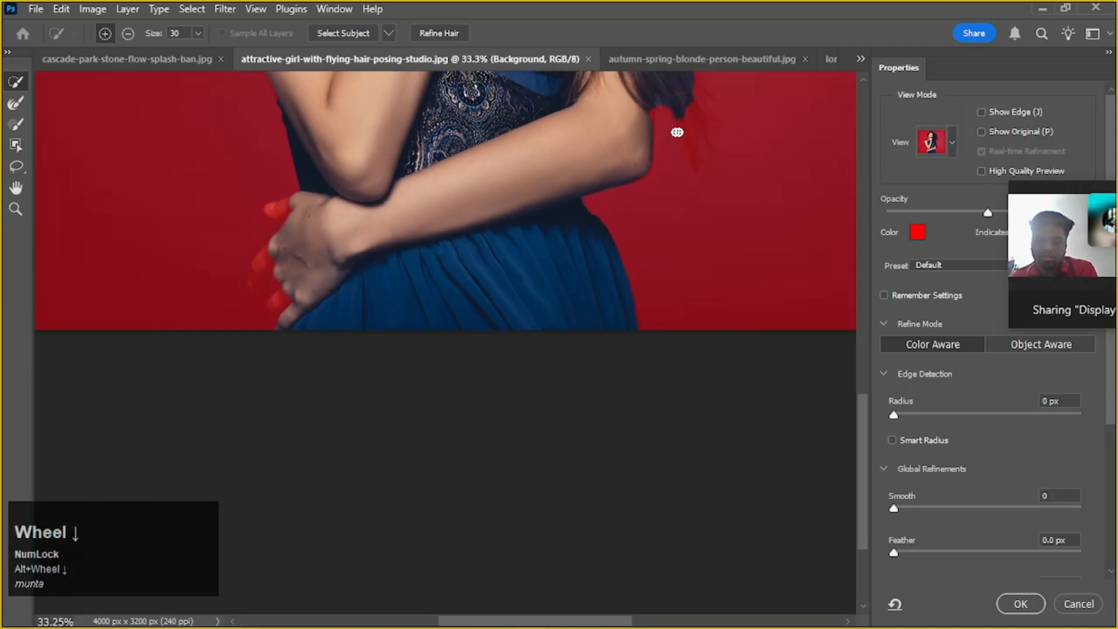
left_click_drag(647, 229, 675, 265)
left_click_drag(431, 330, 285, 428)
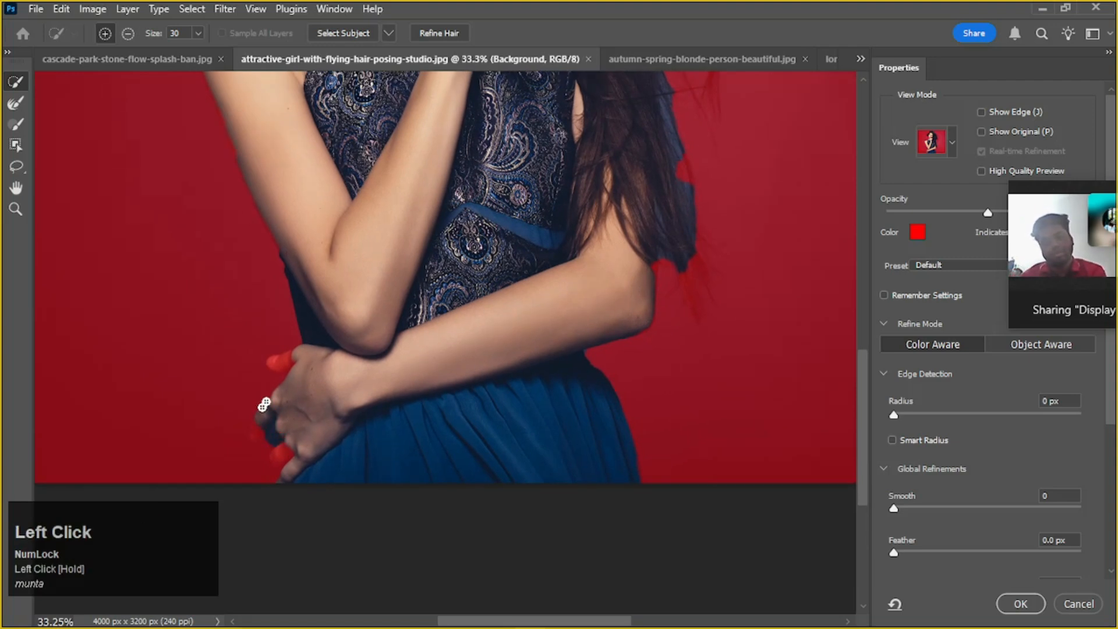
left_click_drag(295, 365, 284, 361)
scroll(287, 442, "down", 1)
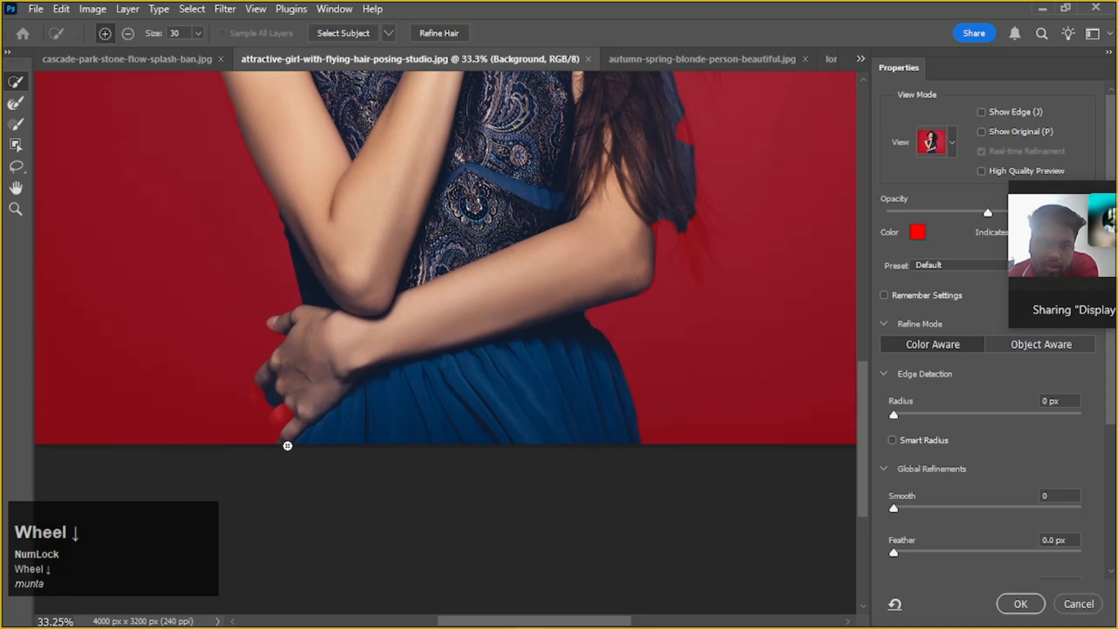
Subtract the backdrop between the fingers of the waist-level hand and add the missing fingertips to the selection
scroll(277, 424, "up", 5, "alt")
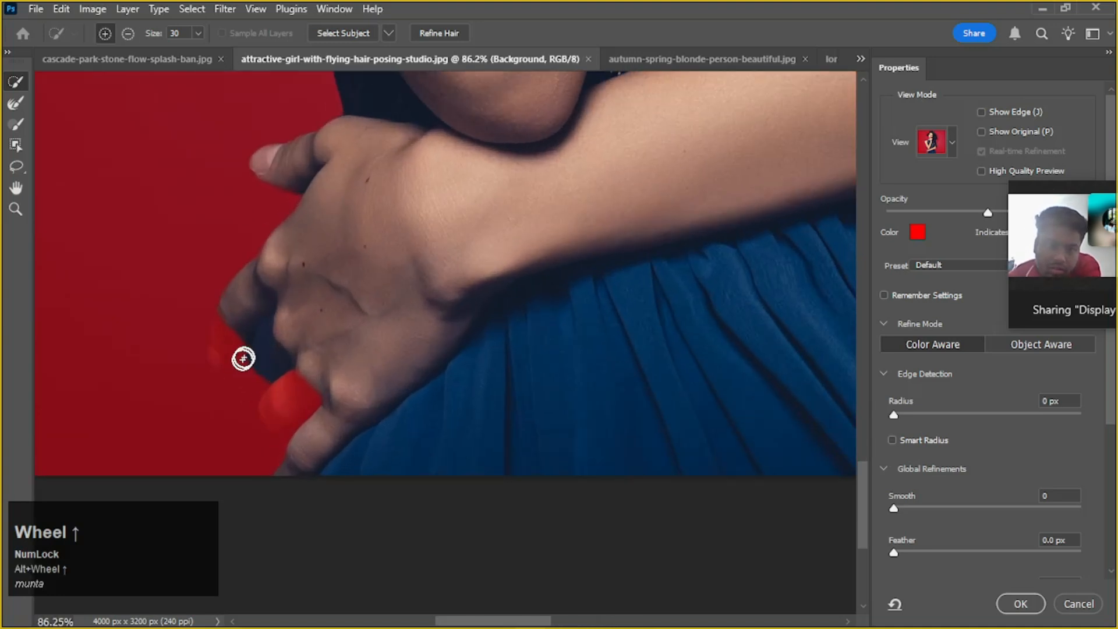
key("alt")
left_click(261, 355, "alt")
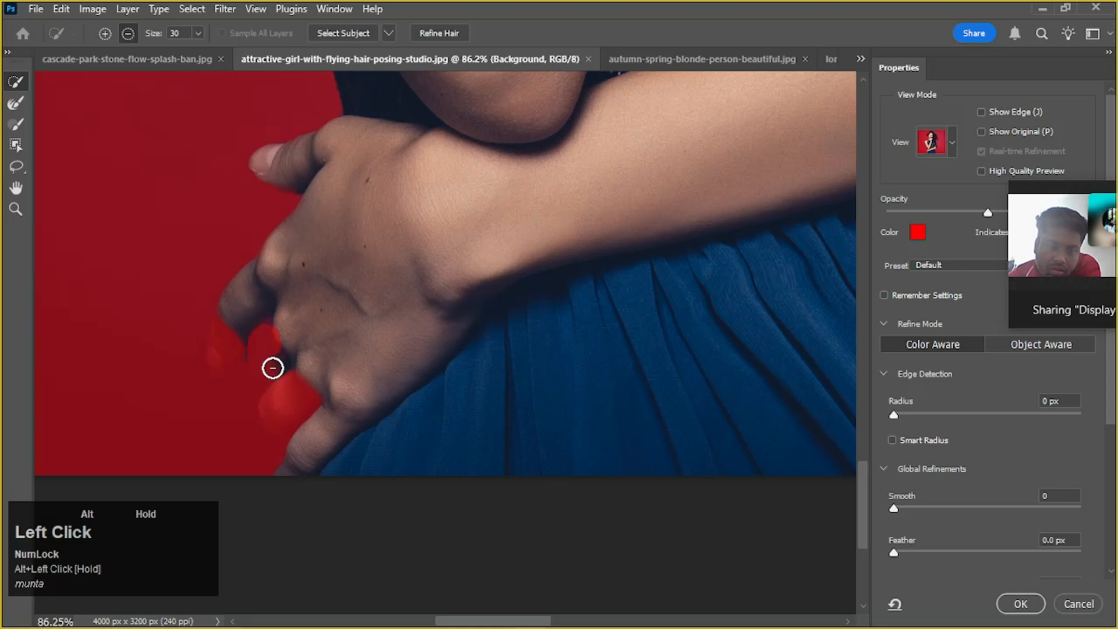
mouse_move(315, 365)
left_mouse_down()
mouse_move(298, 396)
mouse_move(267, 411)
mouse_move(314, 334)
mouse_move(252, 282)
mouse_move(225, 331)
left_mouse_up()
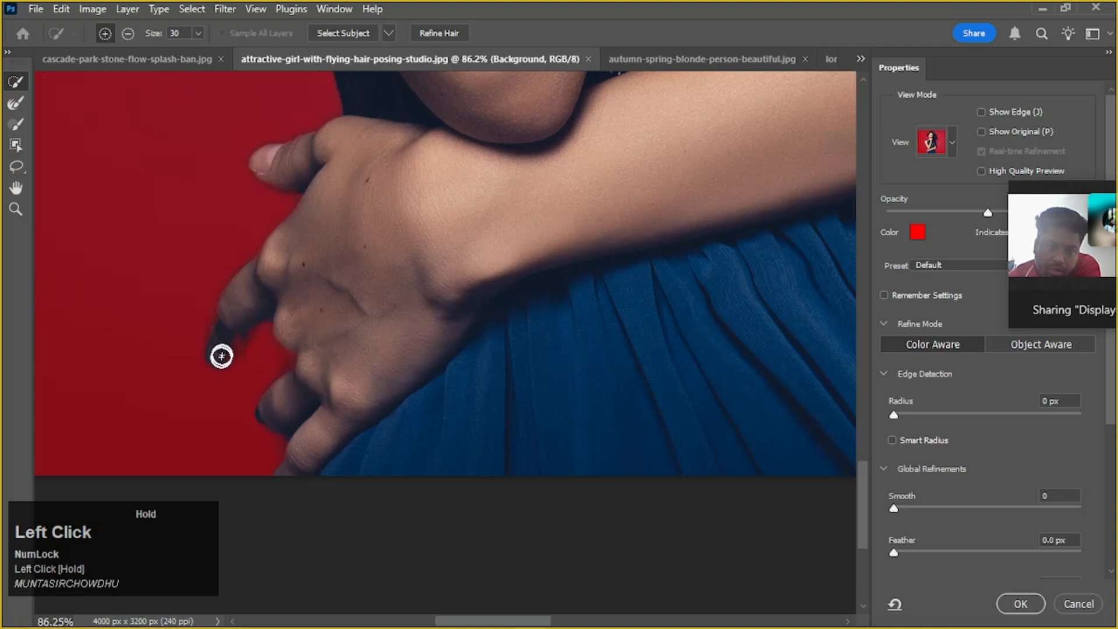
mouse_move(246, 323)
left_mouse_down()
mouse_move(250, 352)
mouse_move(267, 349)
left_mouse_up()
scroll(278, 346, "down", 1, "alt")
scroll(279, 347, "down", 1, "alt")
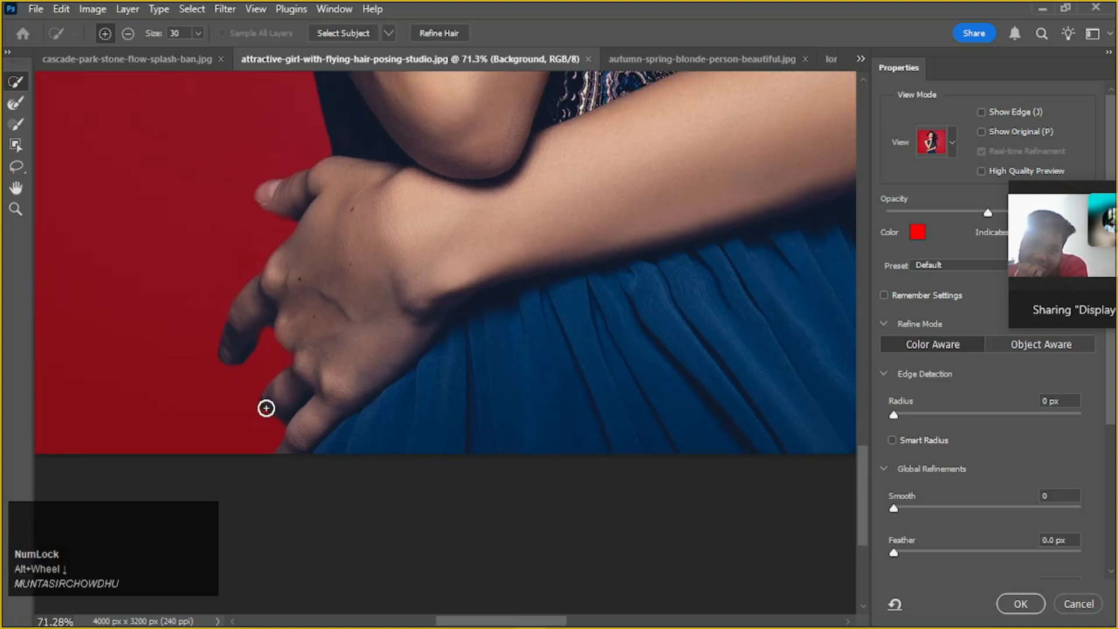
Subtract the leftover backdrop beside the lower fingertips of the waist-level hand from the selection
left_click(250, 407, "alt")
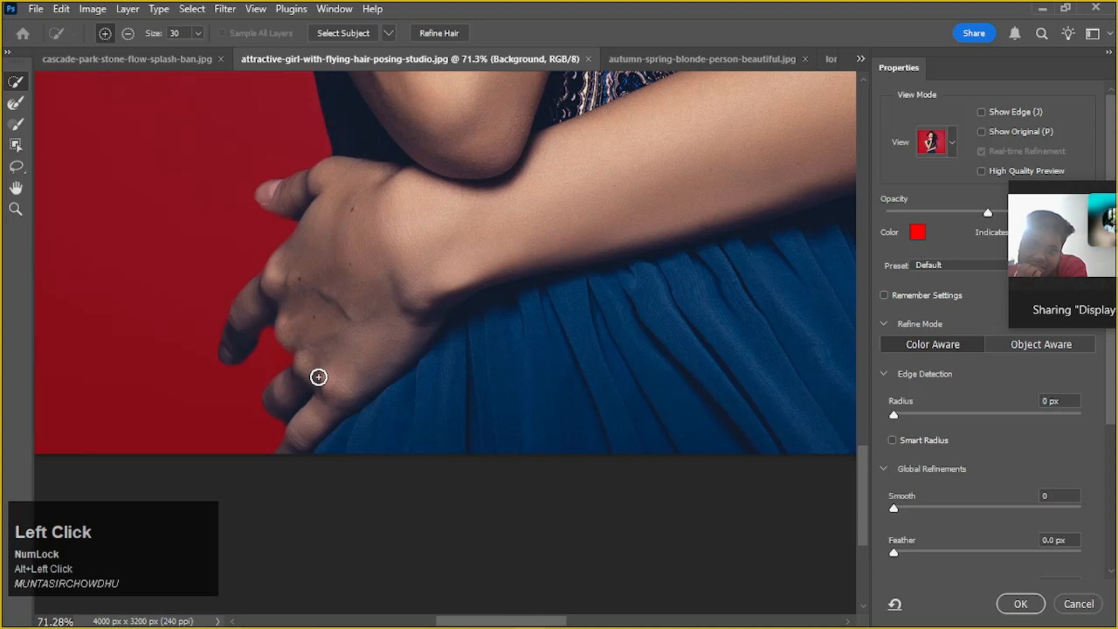
scroll(280, 341, "up", 5, "alt")
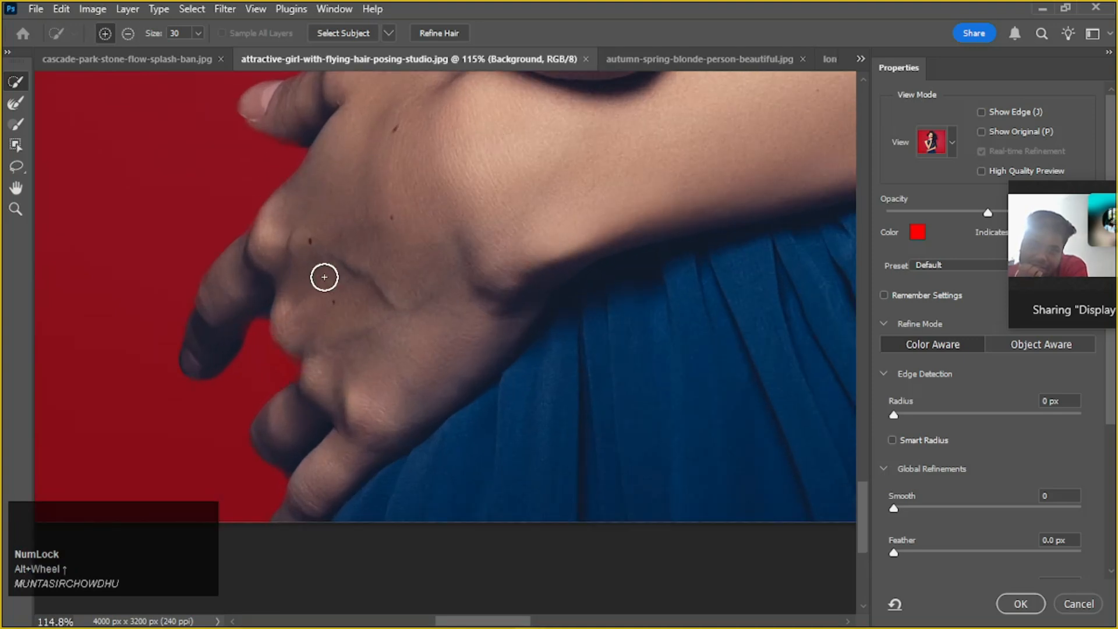
scroll(430, 262, "down", 6, "alt")
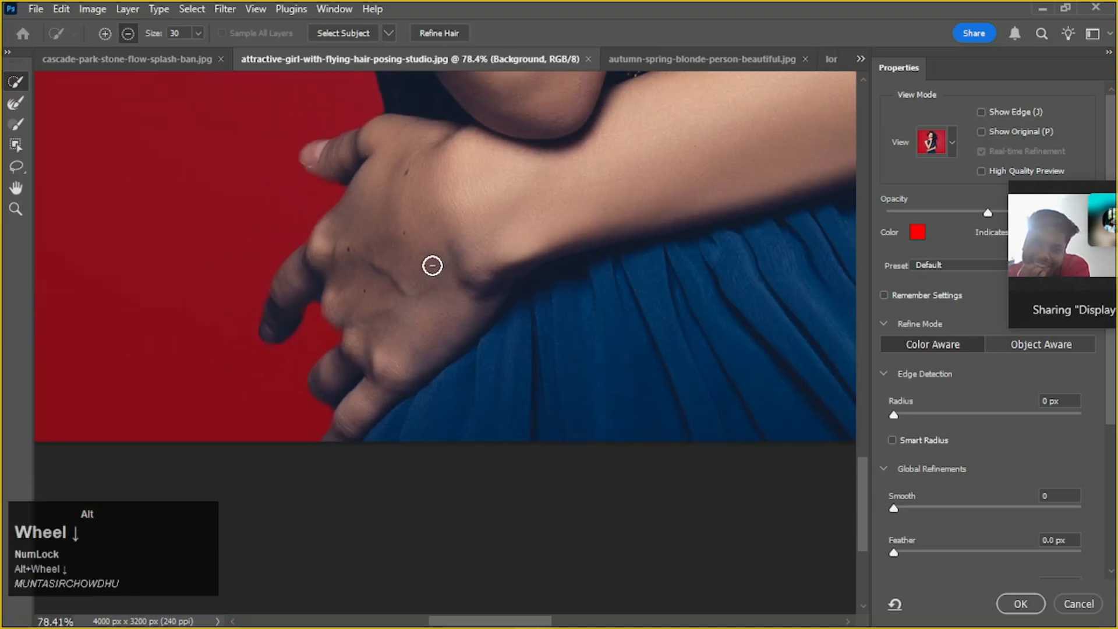
Add the dark hair lock hanging beside the cheek to the selection and subtract the backdrop next to it
left_click_drag(432, 266, 454, 298)
scroll(544, 237, "down", 2, "alt")
left_click_drag(425, 232, 512, 337)
scroll(519, 334, "down", 1, "alt")
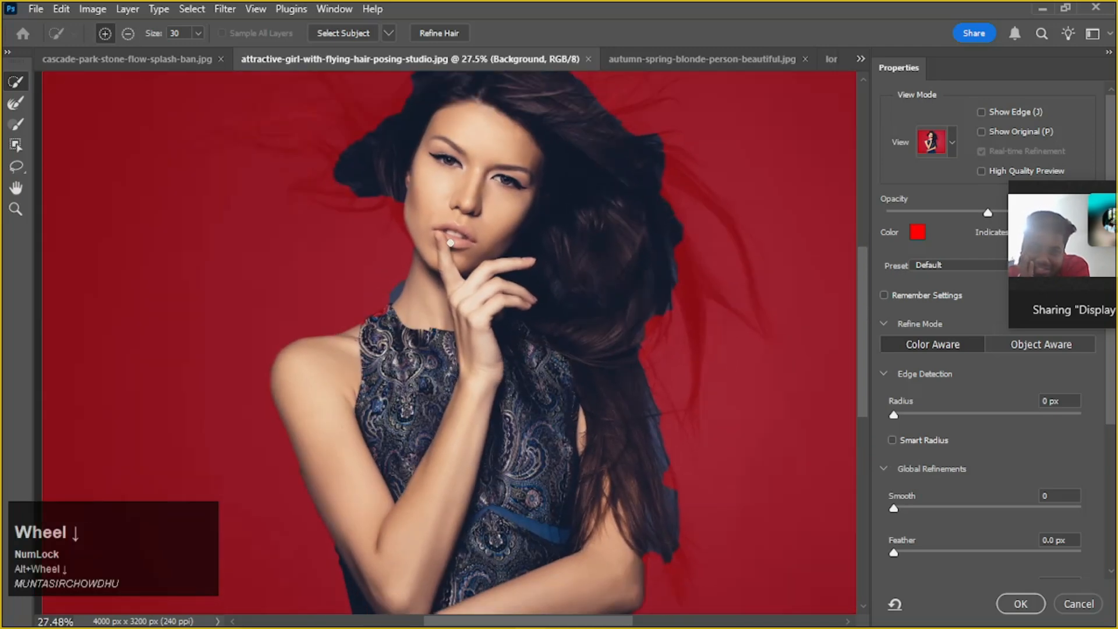
scroll(394, 202, "up", 4, "alt")
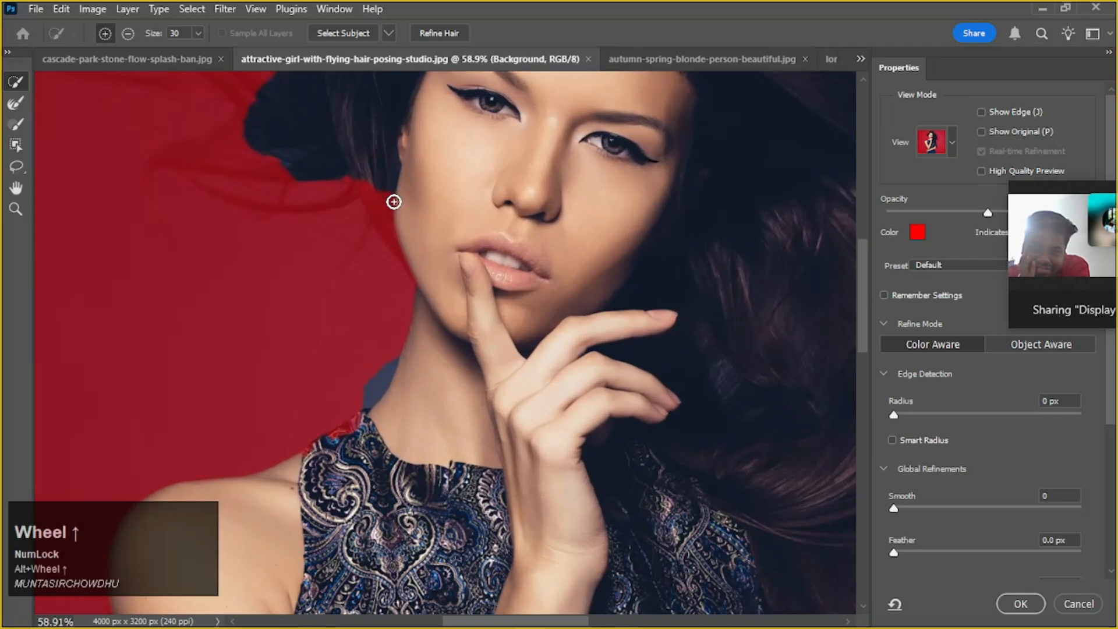
left_click_drag(393, 201, 390, 220)
left_click_drag(328, 192, 297, 198, "alt")
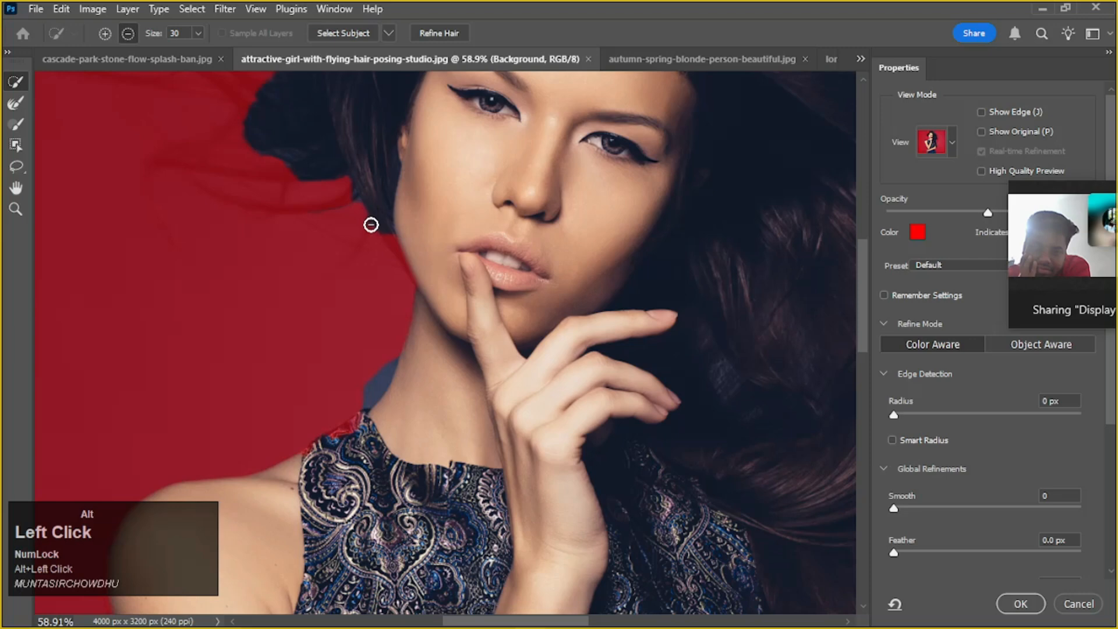
scroll(377, 227, "down", 1, "alt")
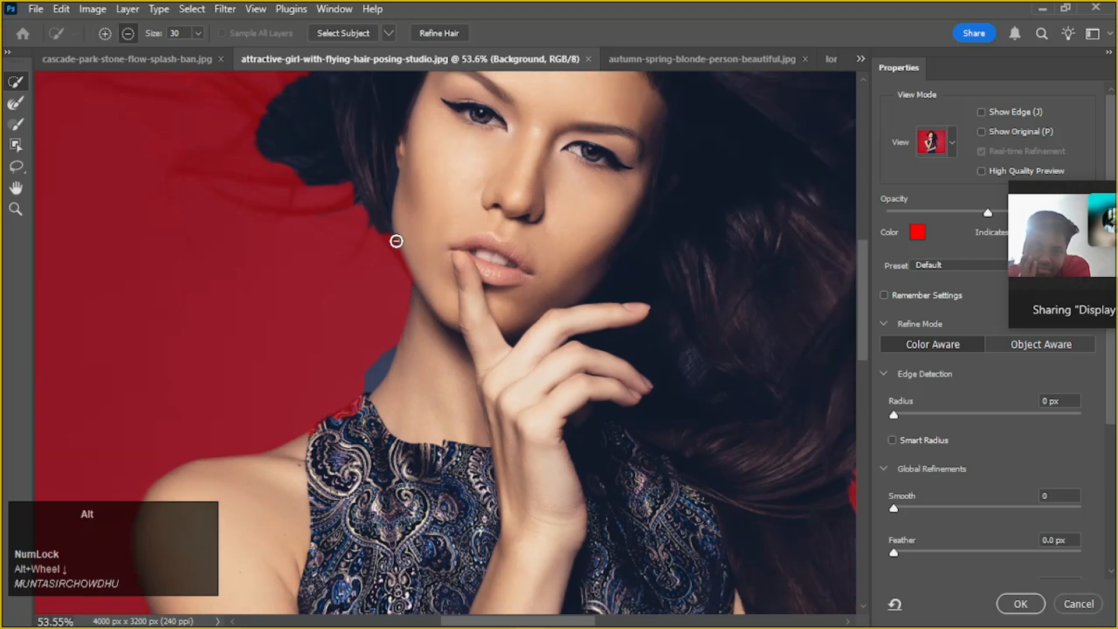
Add the thin hair edge running down along the cheek and jawline to the selection
scroll(396, 240, "up", 5, "alt")
left_click_drag(389, 233, 391, 241, "alt")
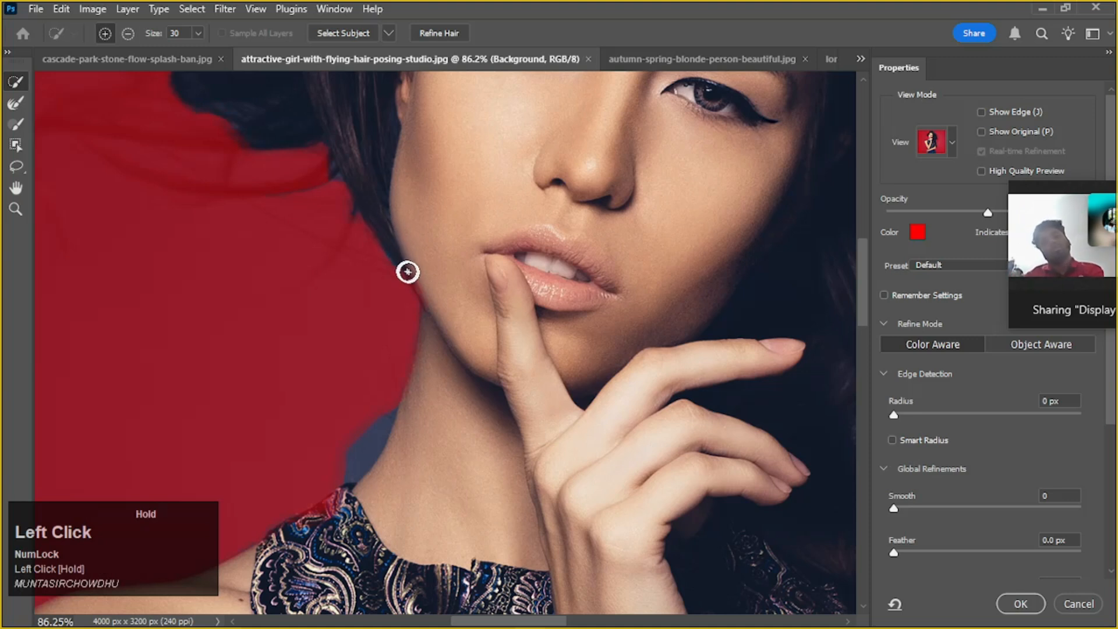
left_click_drag(469, 382, 337, 546)
Subtract the backdrop beside the jaw and neck from the selection and add the missing edge of the dress collar
mouse_move(399, 354)
left_mouse_down("alt")
mouse_move(360, 407)
mouse_move(380, 338)
left_mouse_up("alt")
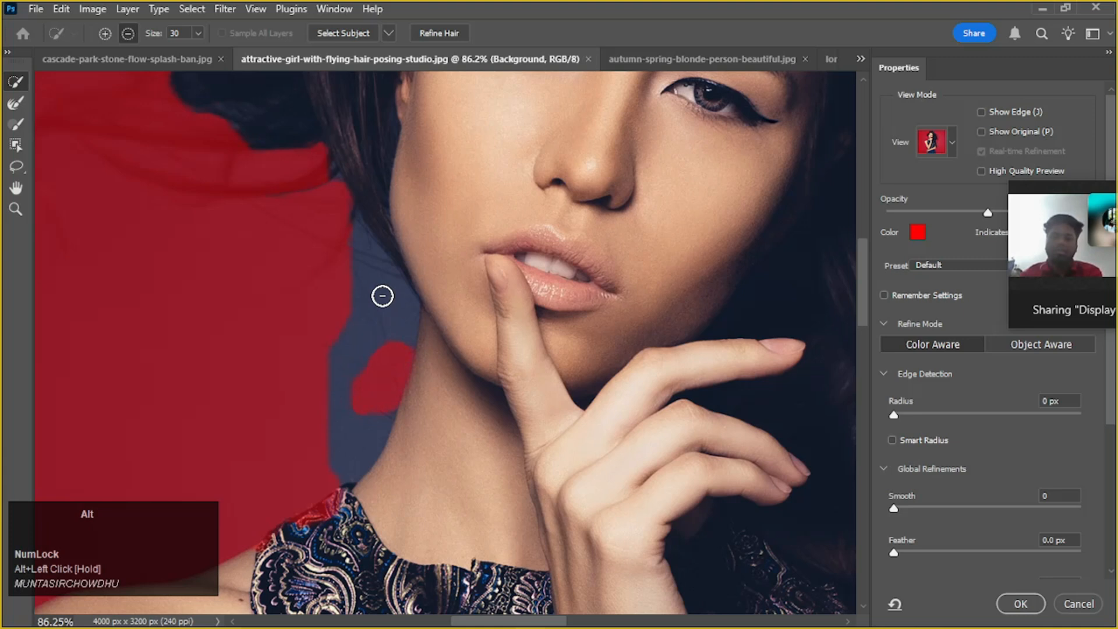
left_click_drag(381, 283, 370, 286, "alt")
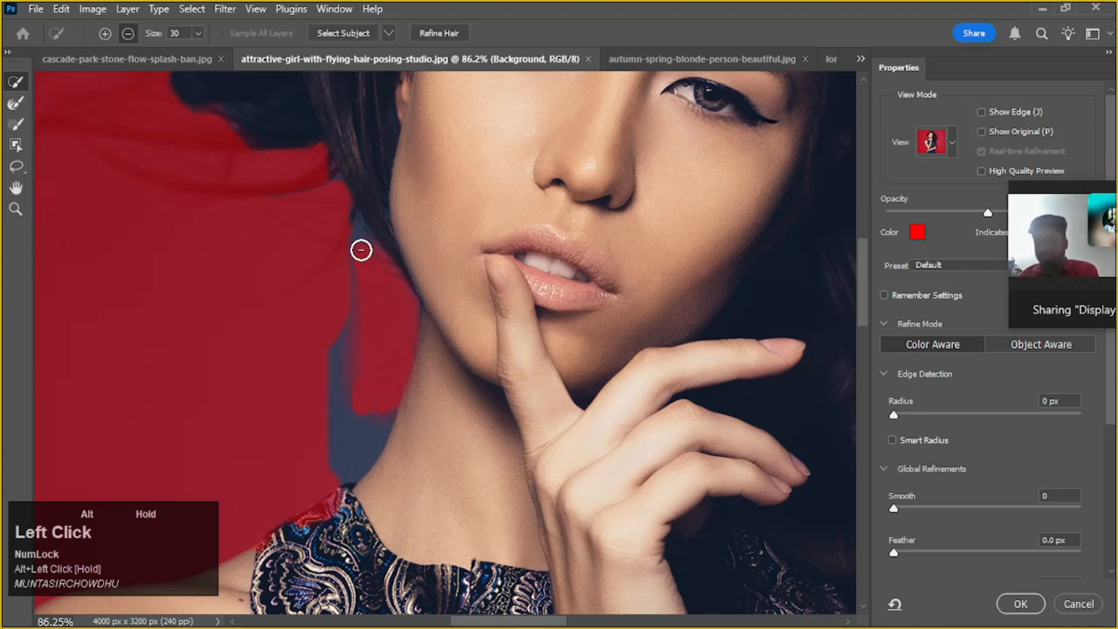
left_click_drag(356, 241, 357, 413, "alt")
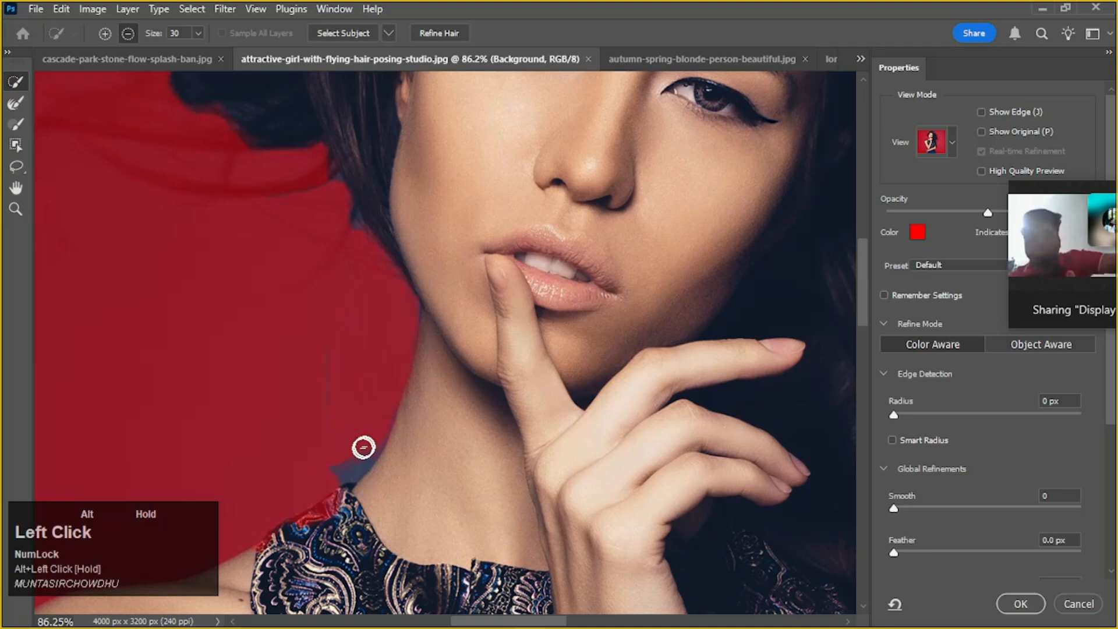
mouse_move(332, 479)
left_mouse_down()
mouse_move(344, 506)
mouse_move(300, 537)
left_mouse_up()
key("alt")
left_click_drag(384, 419, 369, 439, "alt")
Subtract the remaining sliver of backdrop where the jaw meets the neck from the selection
scroll(420, 407, "down", 4)
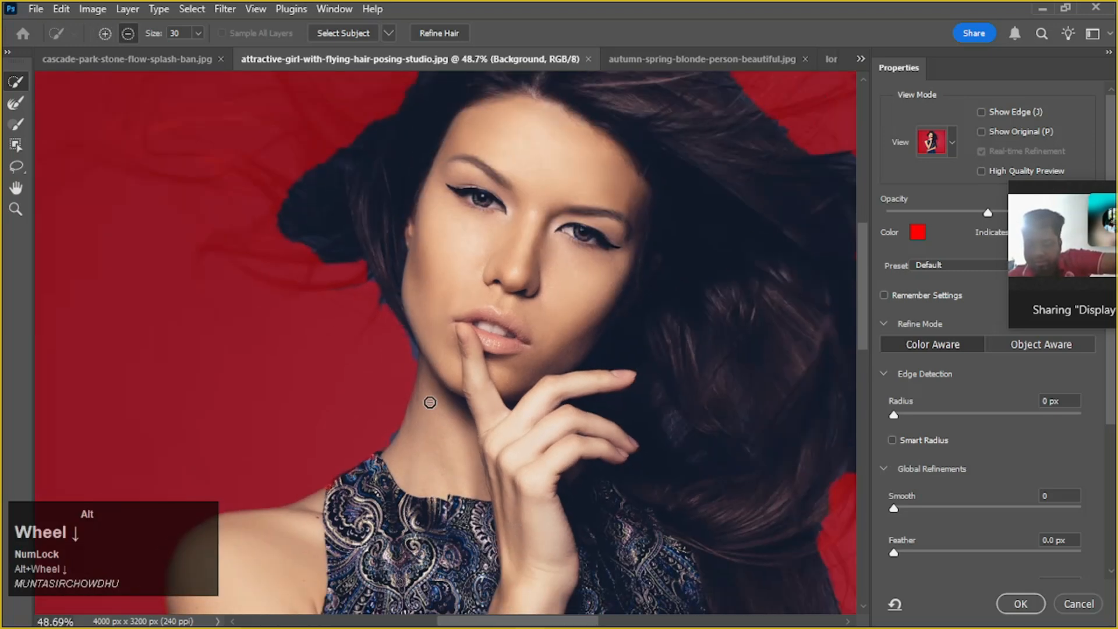
scroll(435, 343, "up", 6)
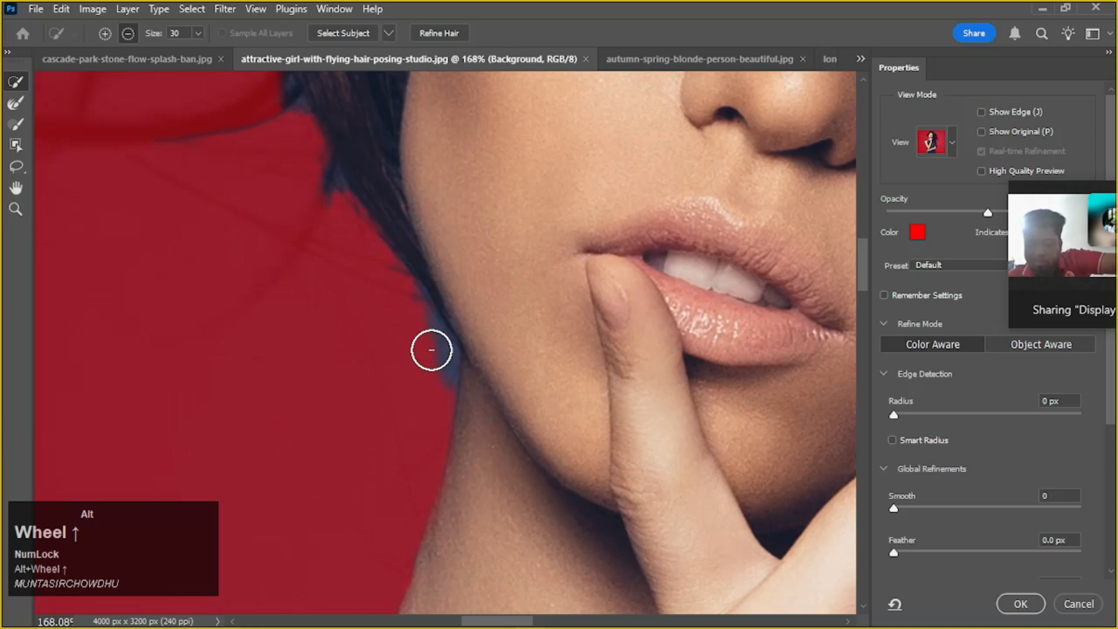
left_click(432, 350, "alt")
scroll(433, 349, "down", 5)
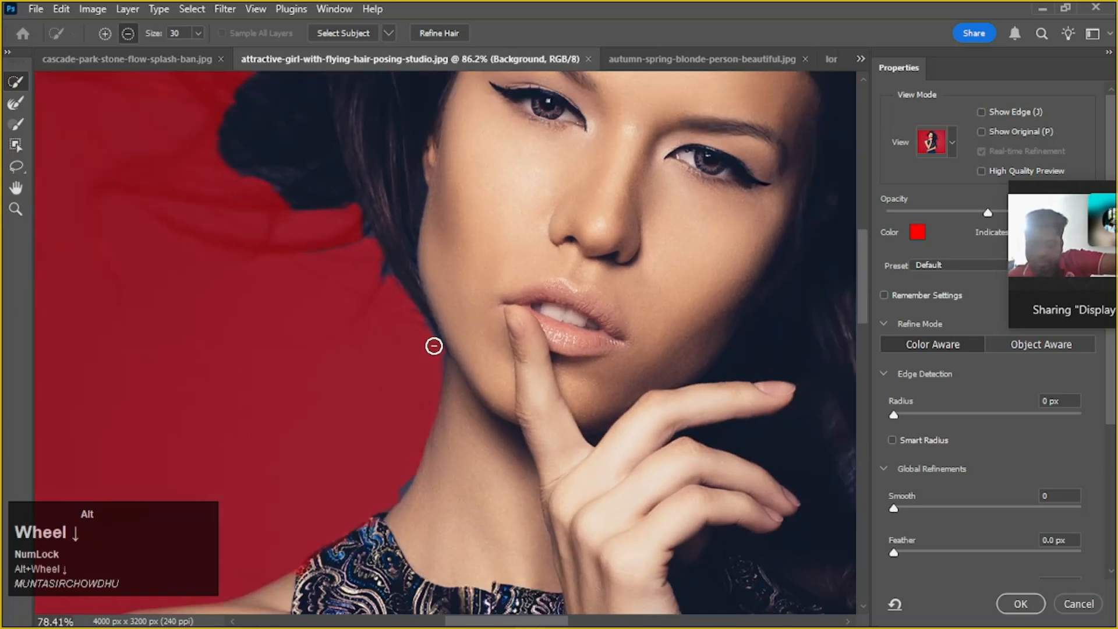
scroll(435, 329, "down", 2)
scroll(613, 317, "down", 2)
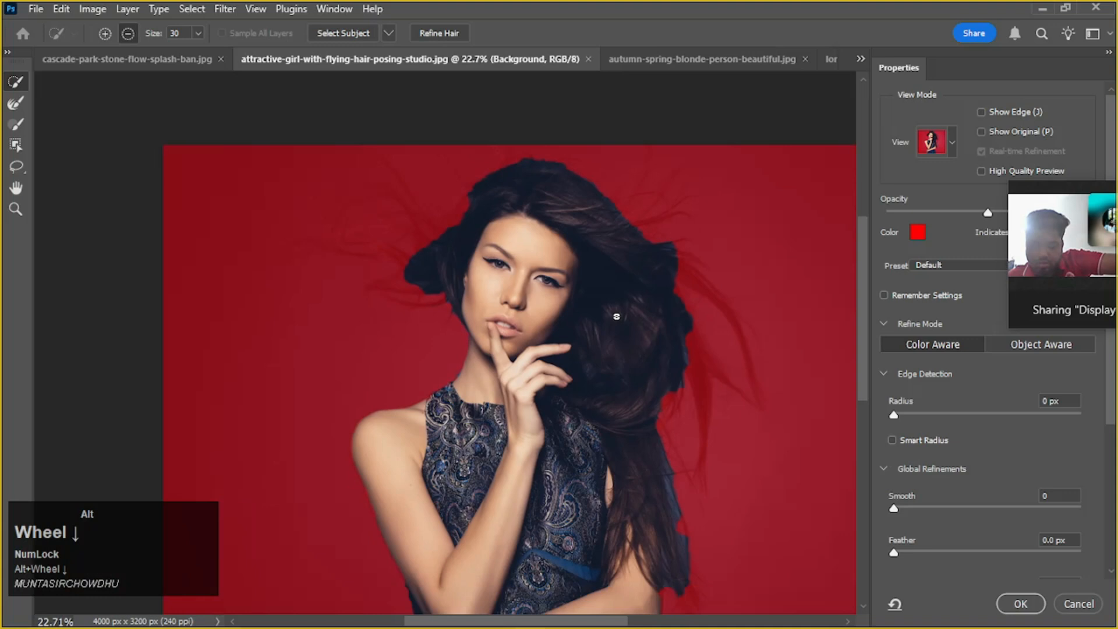
Refine the hair left of the face and the long hair falling over her arm with the Refine Edge Brush
left_click_drag(658, 286, 588, 310)
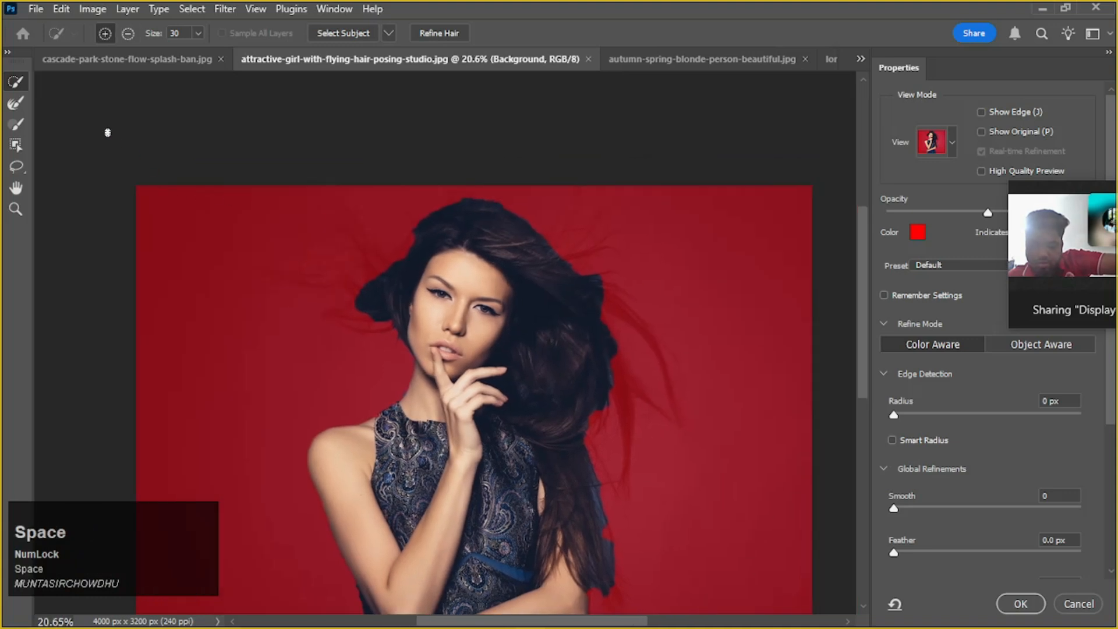
left_click(15, 103)
mouse_move(342, 273)
left_mouse_down()
mouse_move(296, 341)
mouse_move(393, 187)
mouse_move(283, 269)
mouse_move(347, 227)
mouse_move(375, 240)
mouse_move(300, 245)
mouse_move(365, 243)
mouse_move(319, 311)
mouse_move(415, 245)
mouse_move(320, 301)
mouse_move(363, 298)
mouse_move(302, 292)
mouse_move(288, 278)
mouse_move(371, 285)
mouse_move(261, 220)
mouse_move(552, 302)
left_mouse_up()
mouse_move(635, 368)
left_mouse_down()
mouse_move(635, 480)
mouse_move(621, 410)
mouse_move(638, 464)
mouse_move(614, 414)
mouse_move(613, 478)
mouse_move(594, 460)
mouse_move(633, 525)
mouse_move(609, 492)
mouse_move(617, 560)
left_mouse_up()
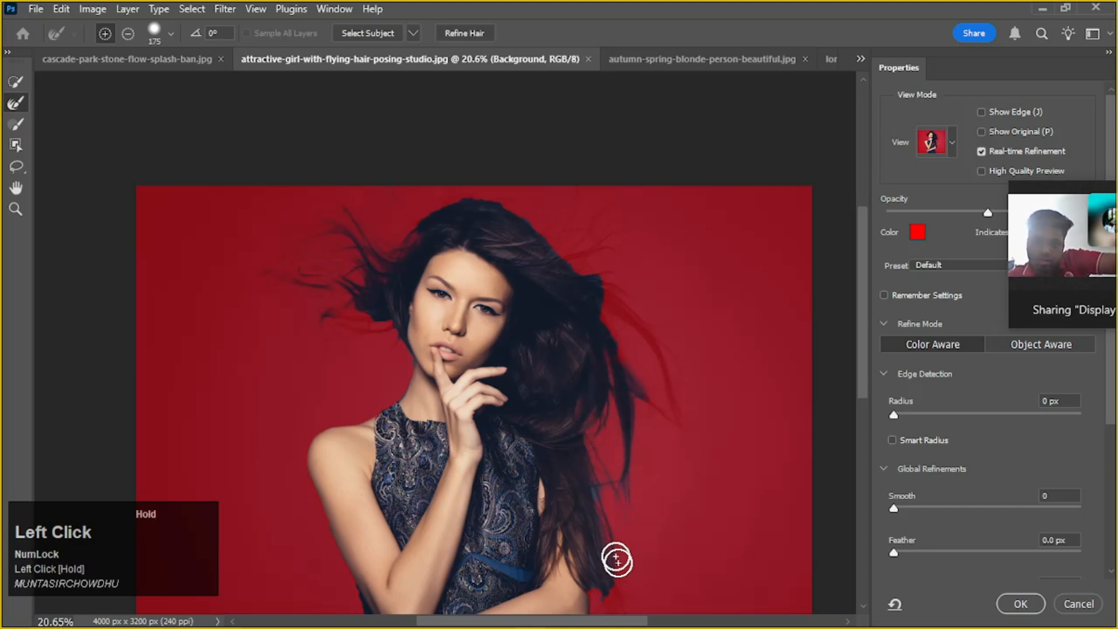
Refine the outer hair edge from her upper arm up to the crown, including the long strands flying right
scroll(607, 550, "down", 3)
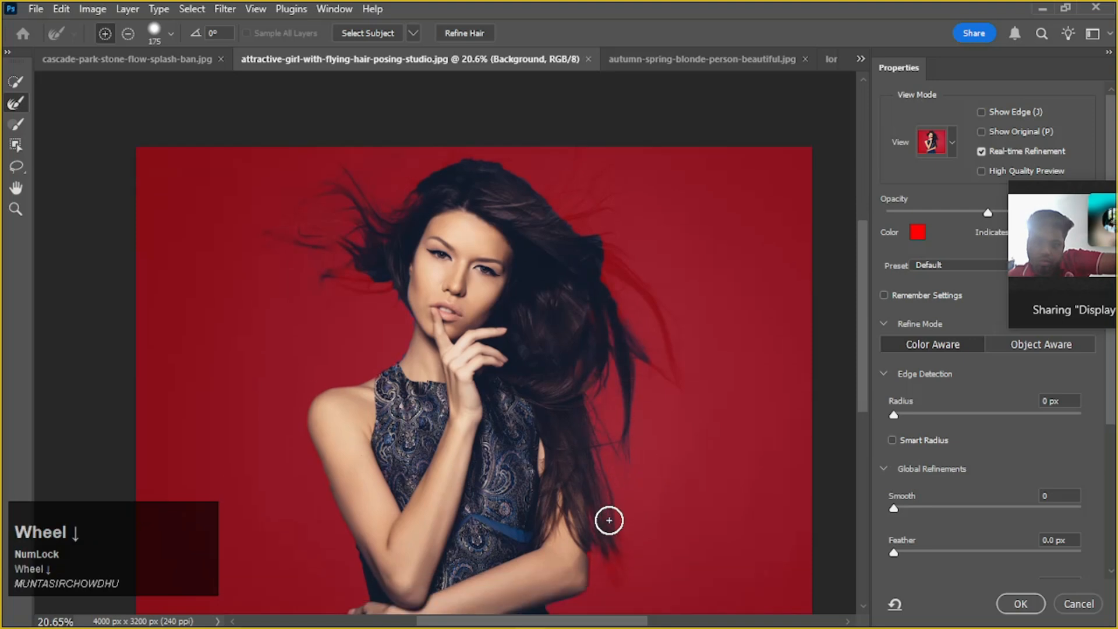
mouse_move(610, 512)
left_mouse_down()
mouse_move(634, 555)
mouse_move(626, 527)
mouse_move(607, 530)
mouse_move(605, 588)
mouse_move(610, 498)
mouse_move(621, 553)
mouse_move(641, 490)
mouse_move(624, 272)
mouse_move(609, 224)
left_mouse_up()
mouse_move(752, 347)
left_mouse_down()
mouse_move(666, 249)
mouse_move(730, 383)
mouse_move(672, 280)
mouse_move(673, 313)
left_mouse_up()
Refine the thin flyaway strands at the upper right of the head and the gaps between the long right-hand strands
scroll(624, 292, "up", 3)
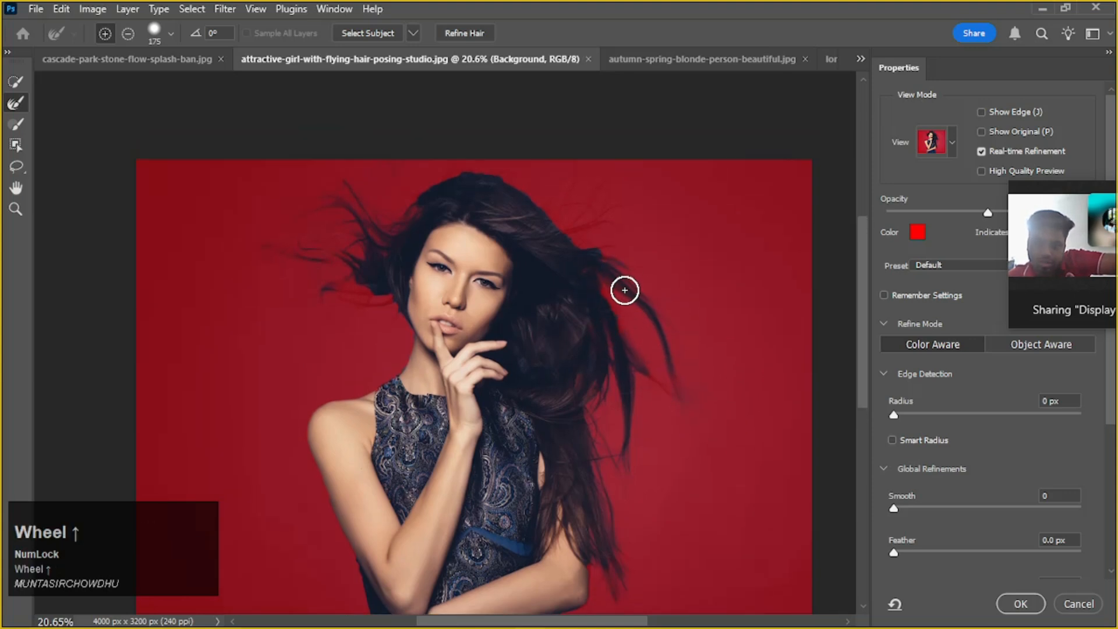
left_click(593, 201)
mouse_move(593, 201)
left_mouse_down()
mouse_move(562, 239)
mouse_move(633, 190)
mouse_move(560, 225)
mouse_move(603, 174)
mouse_move(602, 191)
mouse_move(566, 223)
mouse_move(682, 186)
left_mouse_up()
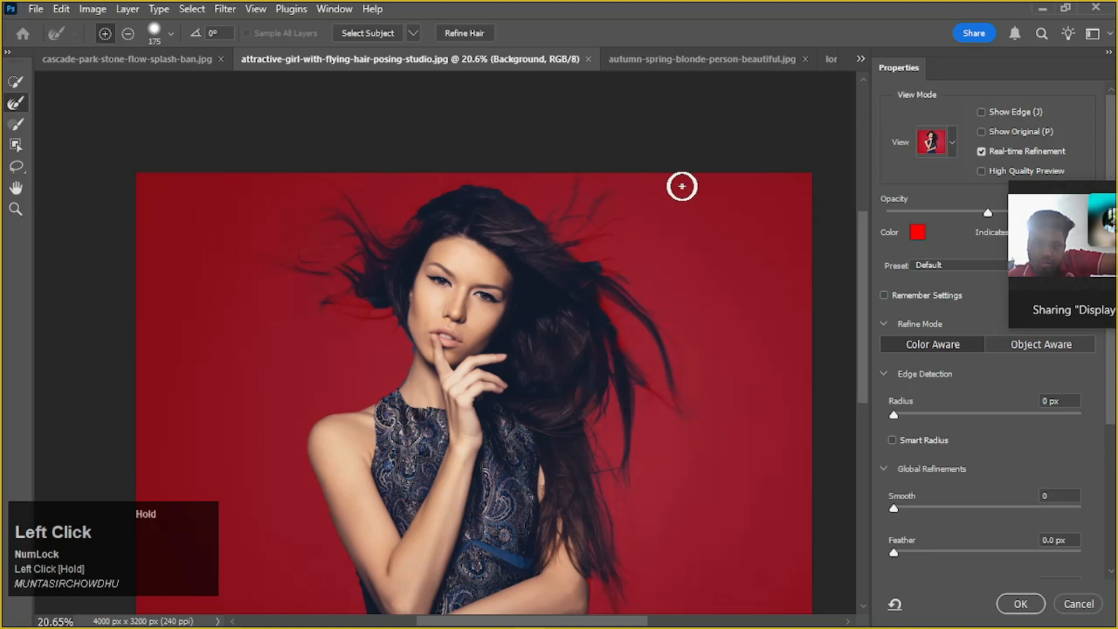
mouse_move(591, 247)
left_mouse_down()
mouse_move(688, 214)
mouse_move(571, 257)
mouse_move(722, 258)
mouse_move(597, 271)
mouse_move(694, 266)
mouse_move(640, 323)
left_mouse_up()
left_click_drag(687, 380, 618, 365)
Refine the hair edge across the top of the head and the strands flying out to the left
mouse_move(565, 172)
left_mouse_down()
mouse_move(524, 217)
mouse_move(544, 170)
mouse_move(582, 199)
mouse_move(464, 190)
mouse_move(512, 200)
mouse_move(630, 189)
mouse_move(387, 200)
mouse_move(412, 208)
mouse_move(379, 238)
mouse_move(412, 224)
mouse_move(357, 233)
mouse_move(392, 232)
mouse_move(368, 231)
left_mouse_up()
mouse_move(414, 197)
left_mouse_down()
mouse_move(252, 209)
mouse_move(320, 213)
mouse_move(292, 262)
mouse_move(302, 256)
mouse_move(335, 282)
mouse_move(250, 260)
mouse_move(382, 308)
mouse_move(377, 317)
mouse_move(285, 243)
mouse_move(336, 217)
mouse_move(233, 192)
mouse_move(306, 248)
mouse_move(237, 249)
left_mouse_up()
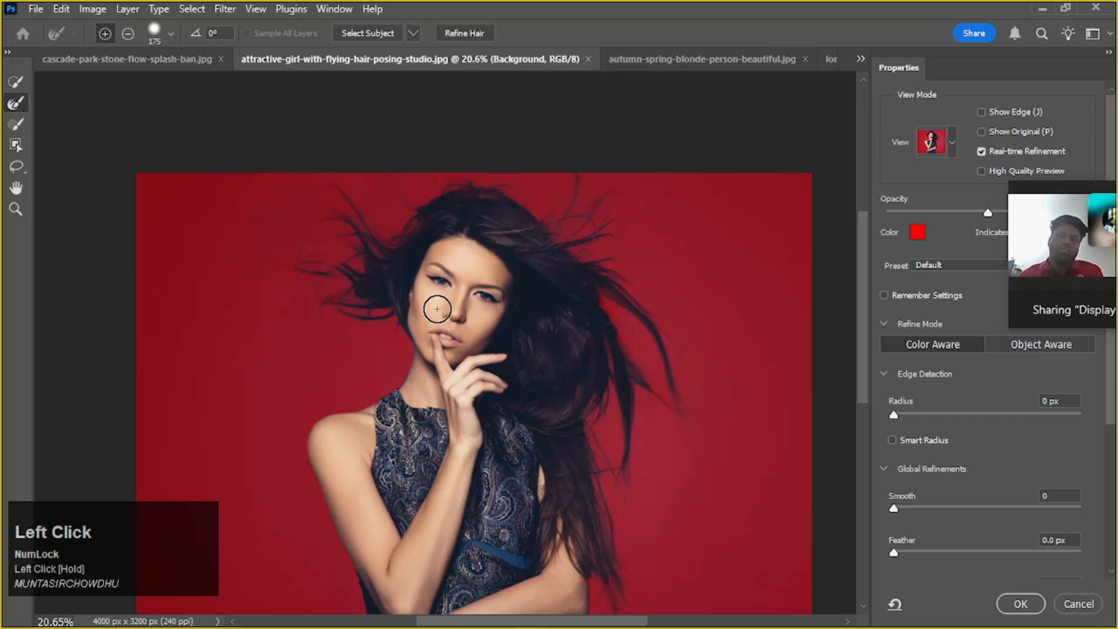
scroll(327, 277, "up", 2)
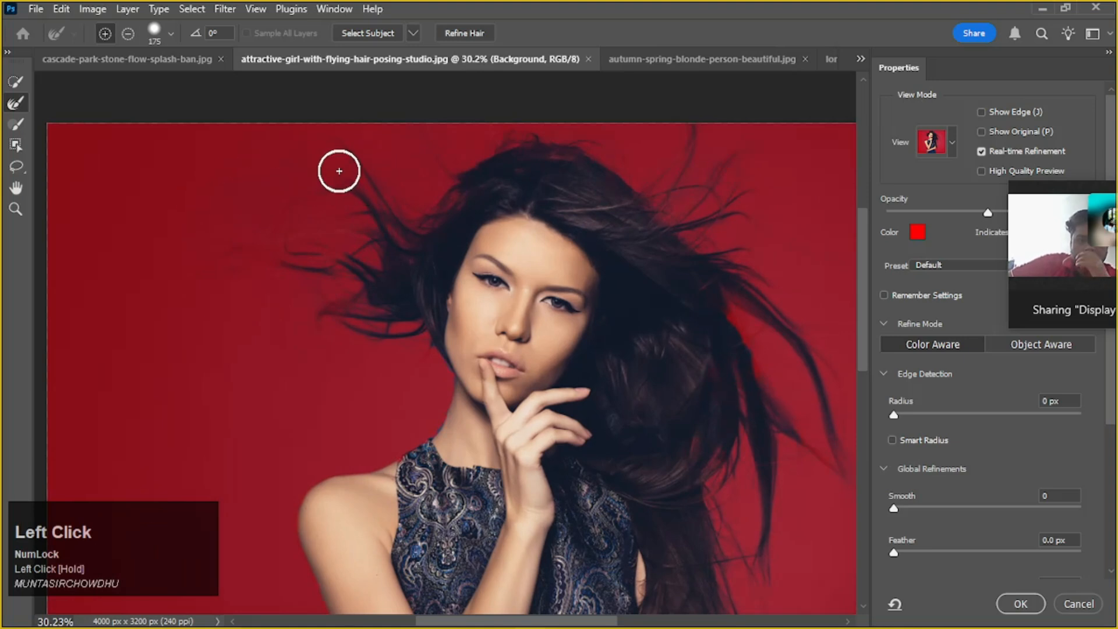
Raise the Refine Edge Brush hardness and brush over the faint strands at the far left of the hair
right_click(327, 155)
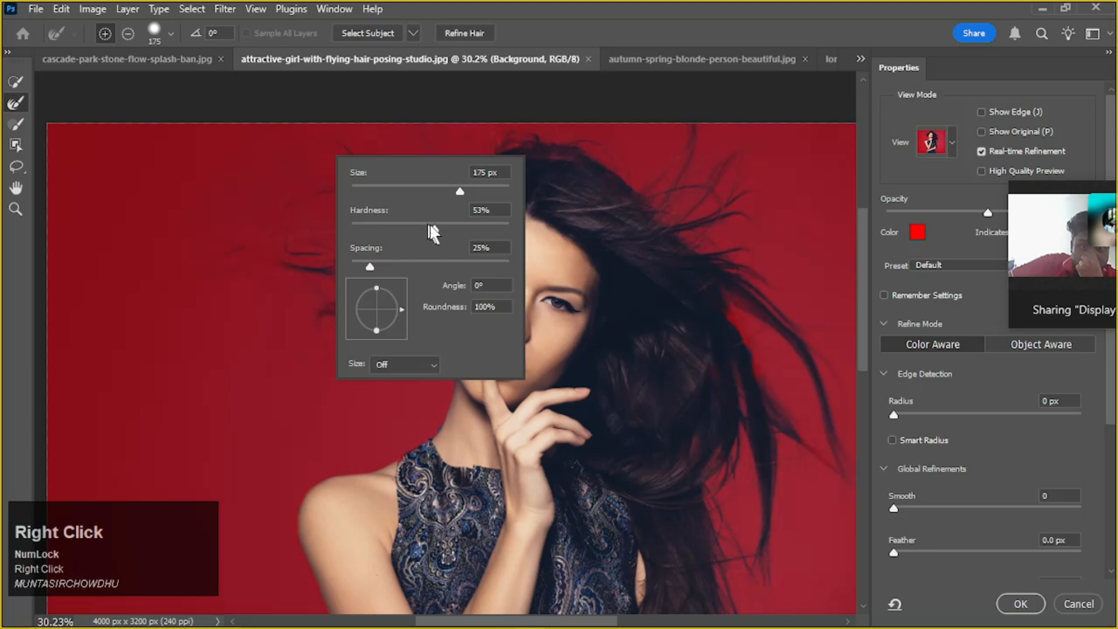
left_click_drag(429, 225, 458, 228)
left_click(283, 218)
mouse_move(227, 245)
left_mouse_down()
mouse_move(360, 209)
mouse_move(380, 217)
mouse_move(362, 177)
mouse_move(219, 218)
left_mouse_up()
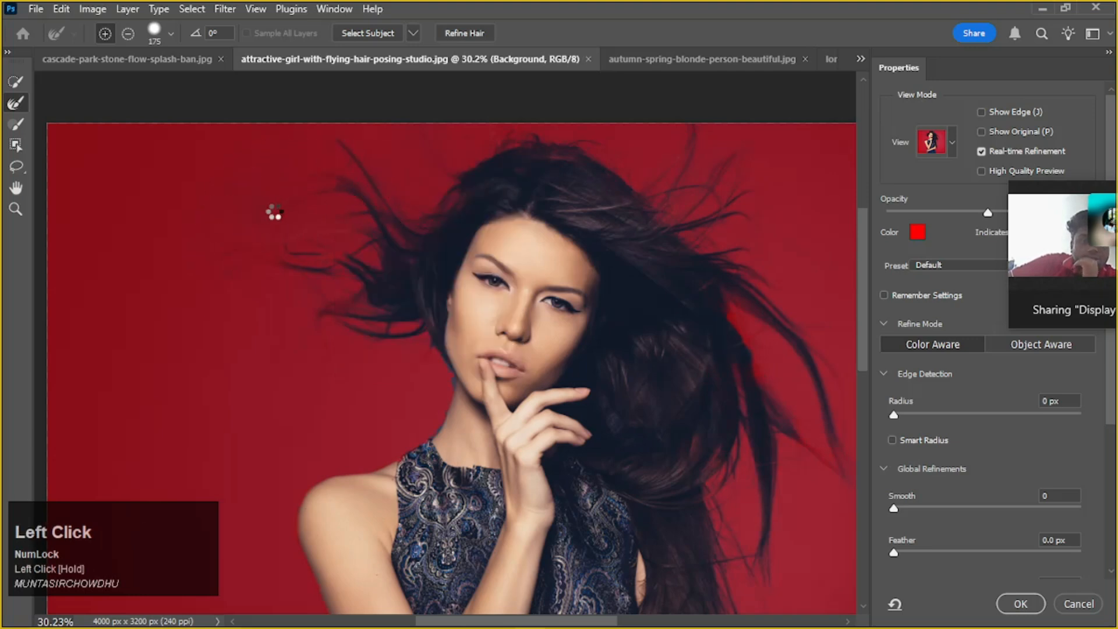
Enlarge the Refine Edge Brush to 600 and brush over the faint strands flying left of the face
scroll(272, 208, "down", 3, "alt")
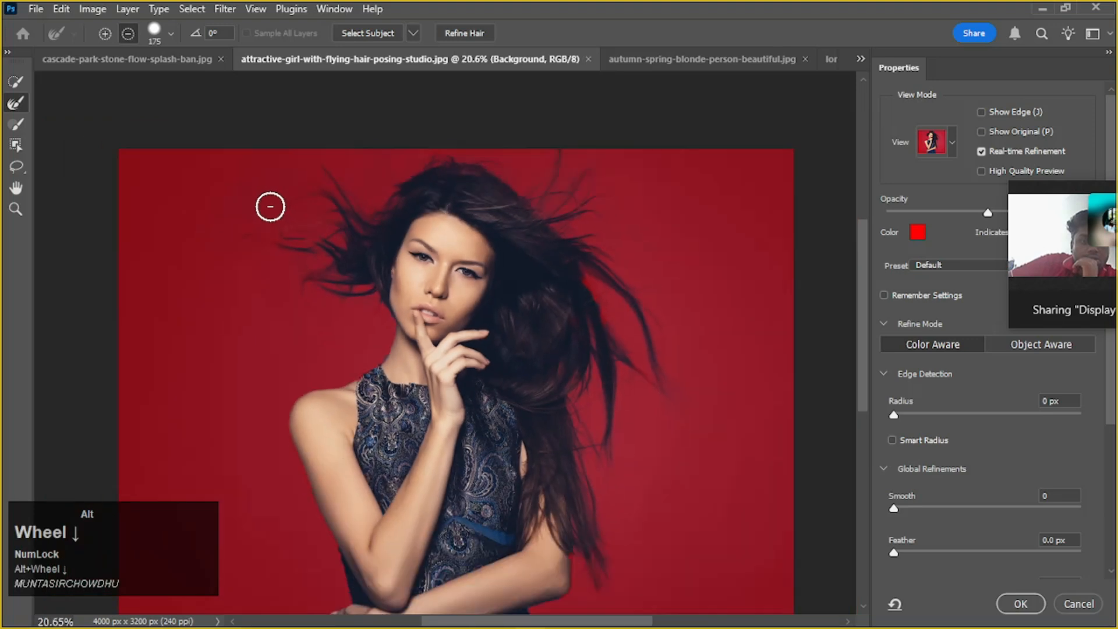
key("bracketright")
key("bracketright")
key("bracketright")
key("bracketright")
key("bracketright")
key("bracketright")
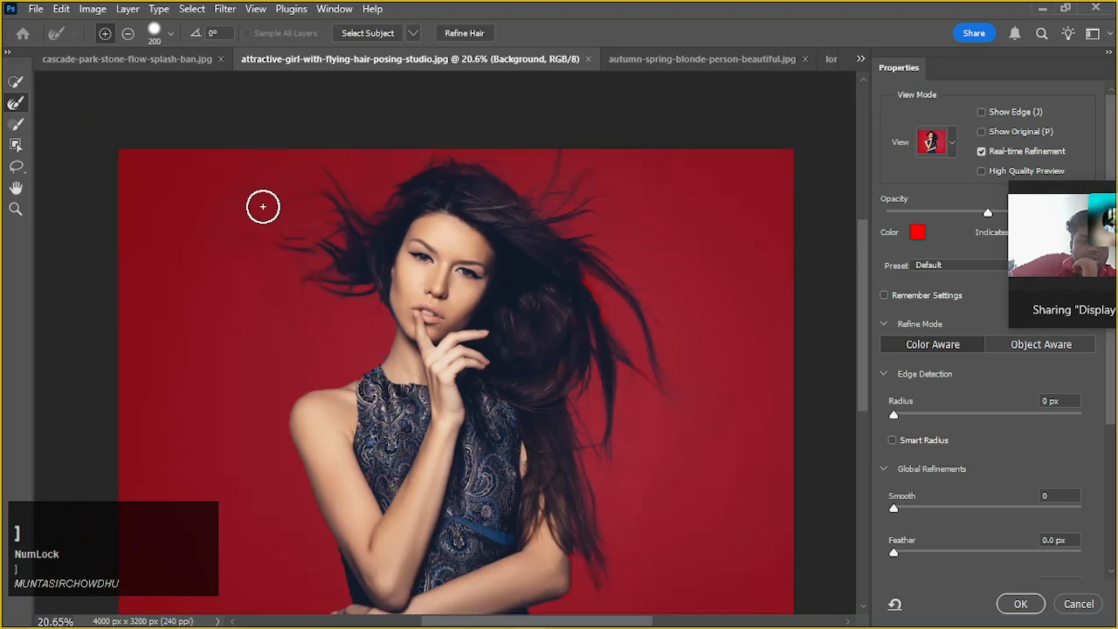
mouse_move(320, 190)
left_mouse_down()
mouse_move(270, 264)
mouse_move(227, 299)
left_mouse_up()
left_click_drag(313, 214, 166, 200)
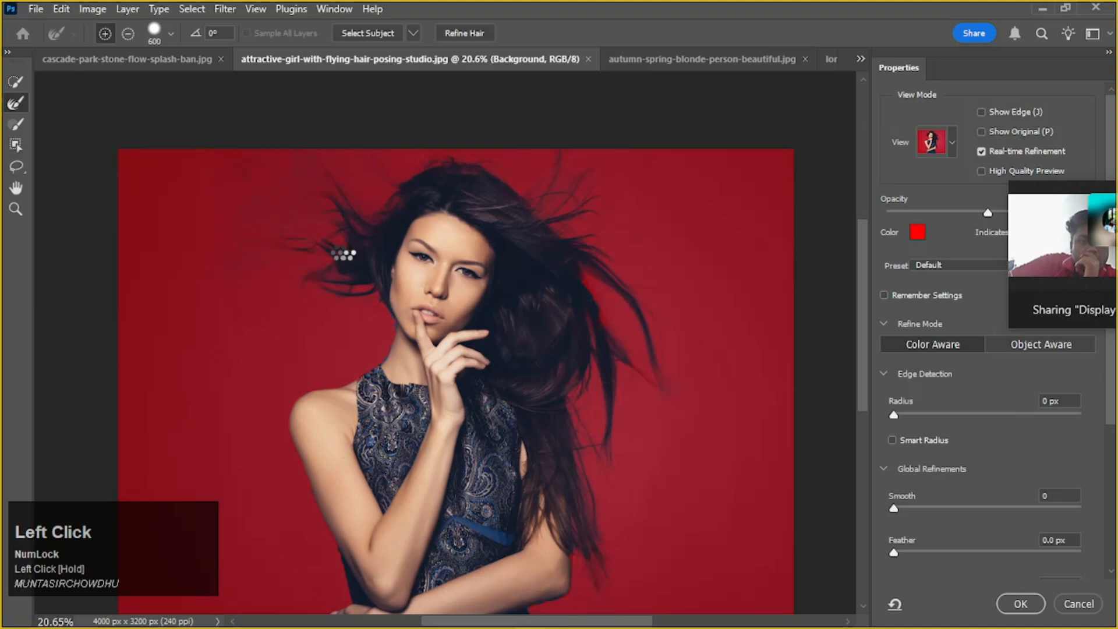
left_click_drag(354, 258, 180, 240)
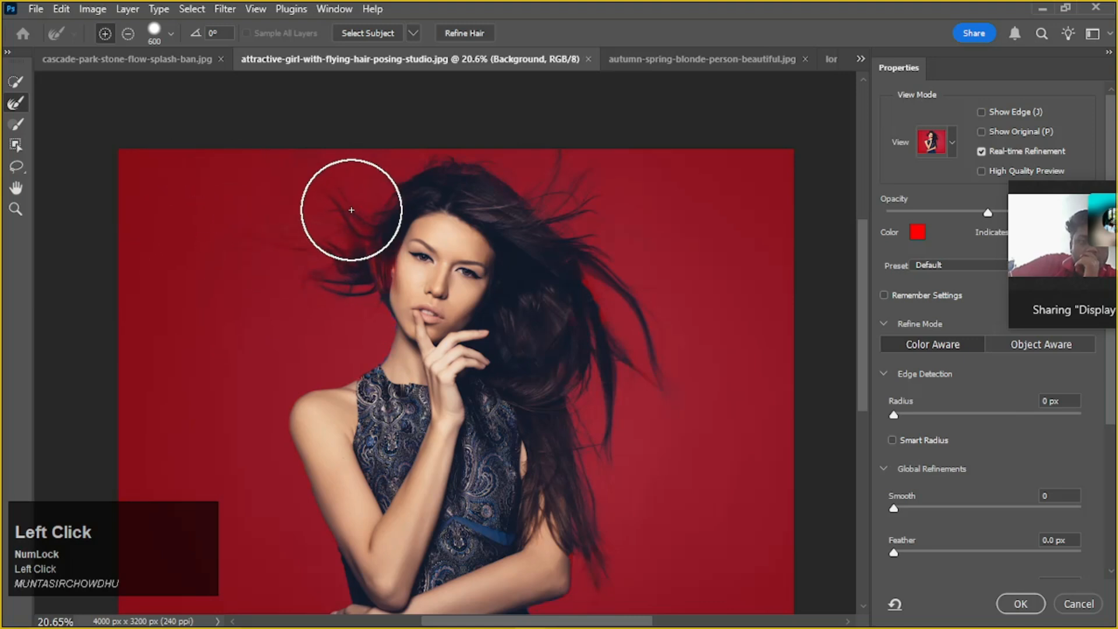
Brush repeatedly over the left flyaway strands, from beside the face up to the picture's top edge, to recover more fine hair
scroll(327, 187, "up", 4)
scroll(328, 235, "up", 1)
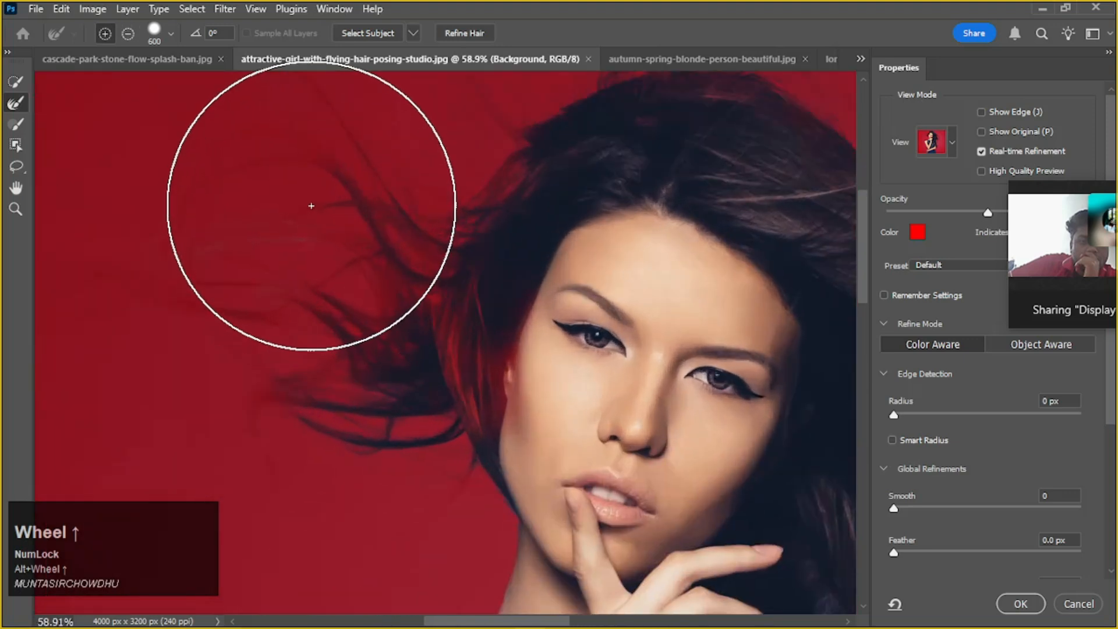
left_click(292, 257)
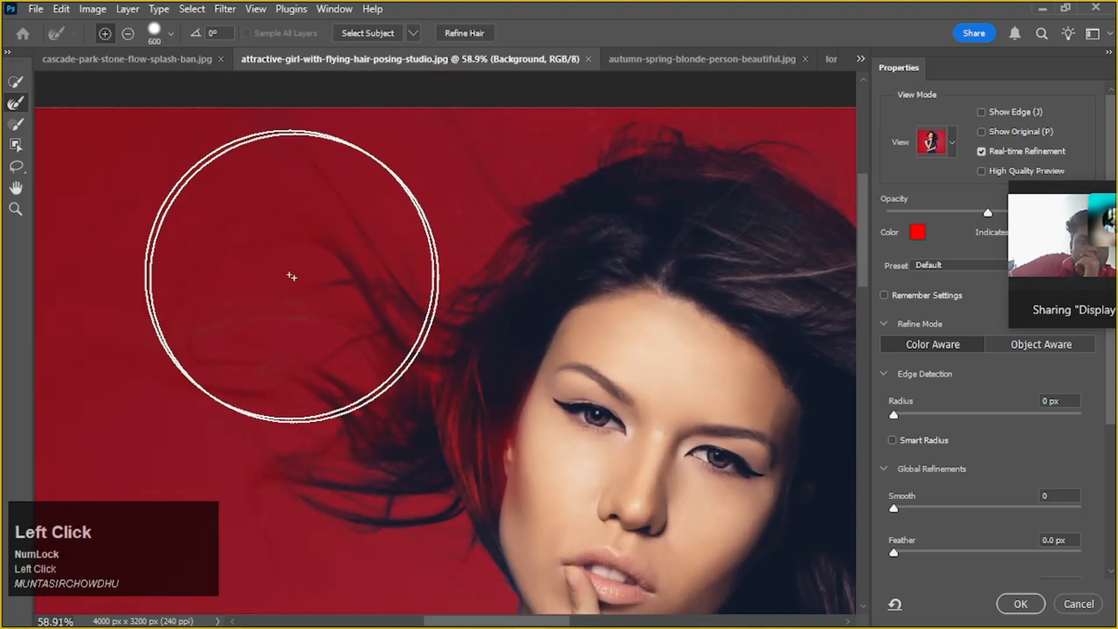
scroll(314, 325, "down", 1)
left_click(274, 321)
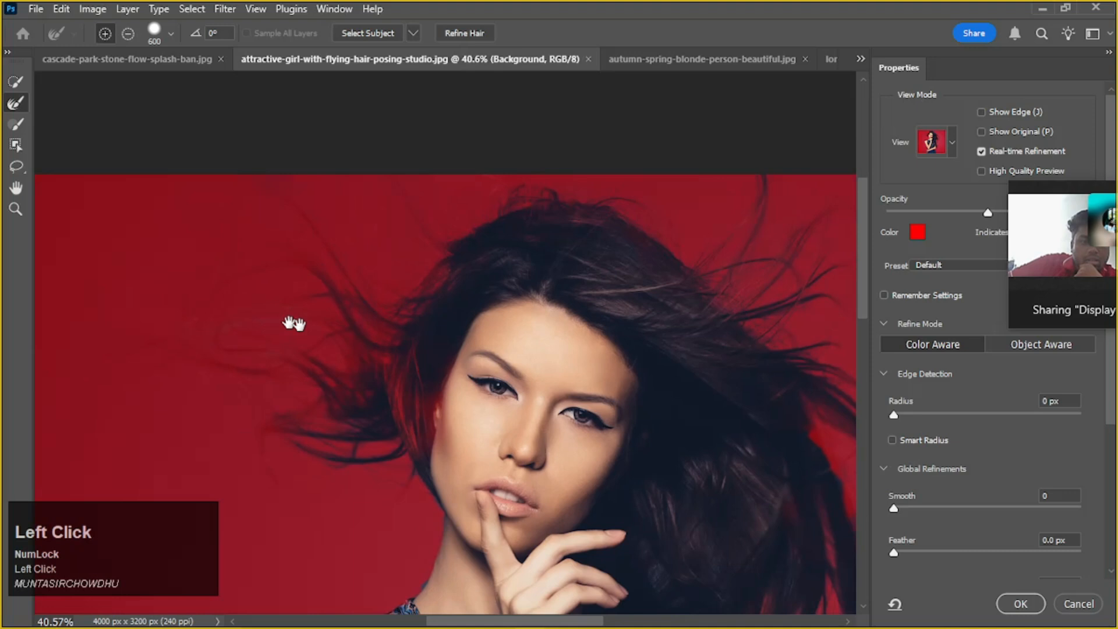
left_click_drag(292, 320, 372, 324)
left_click_drag(390, 371, 180, 352)
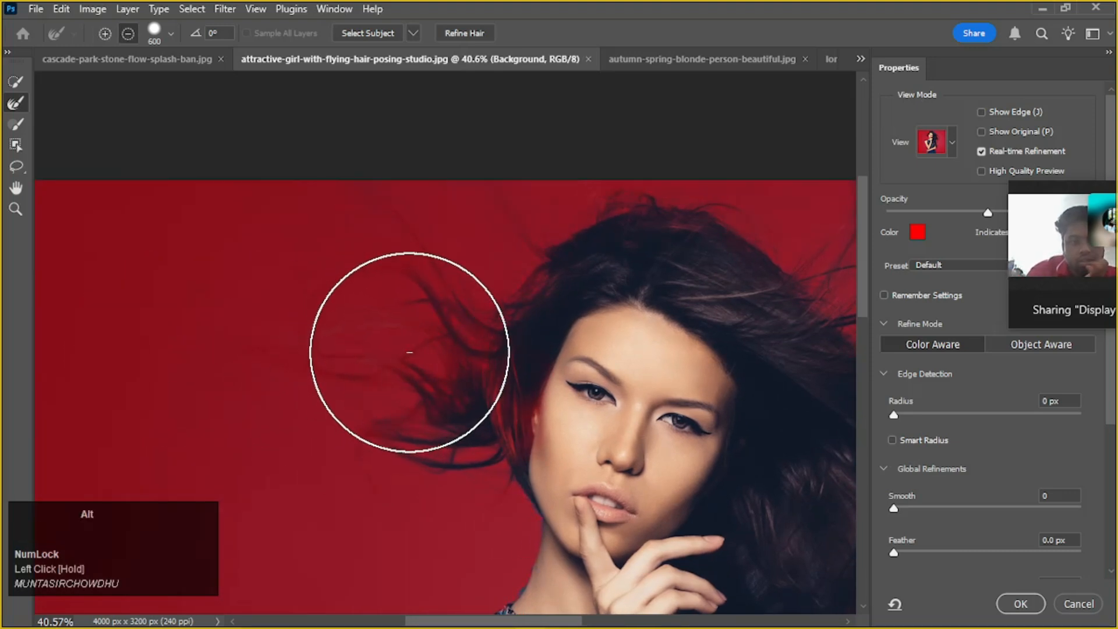
left_click_drag(410, 352, 238, 318)
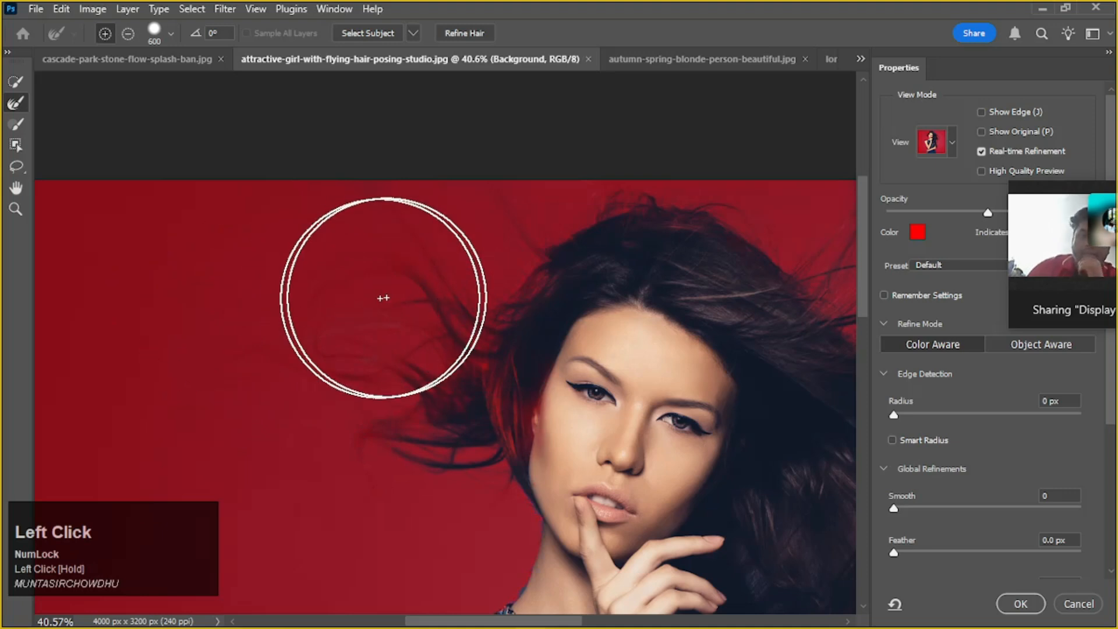
left_click_drag(437, 289, 211, 242)
left_click_drag(510, 231, 194, 141)
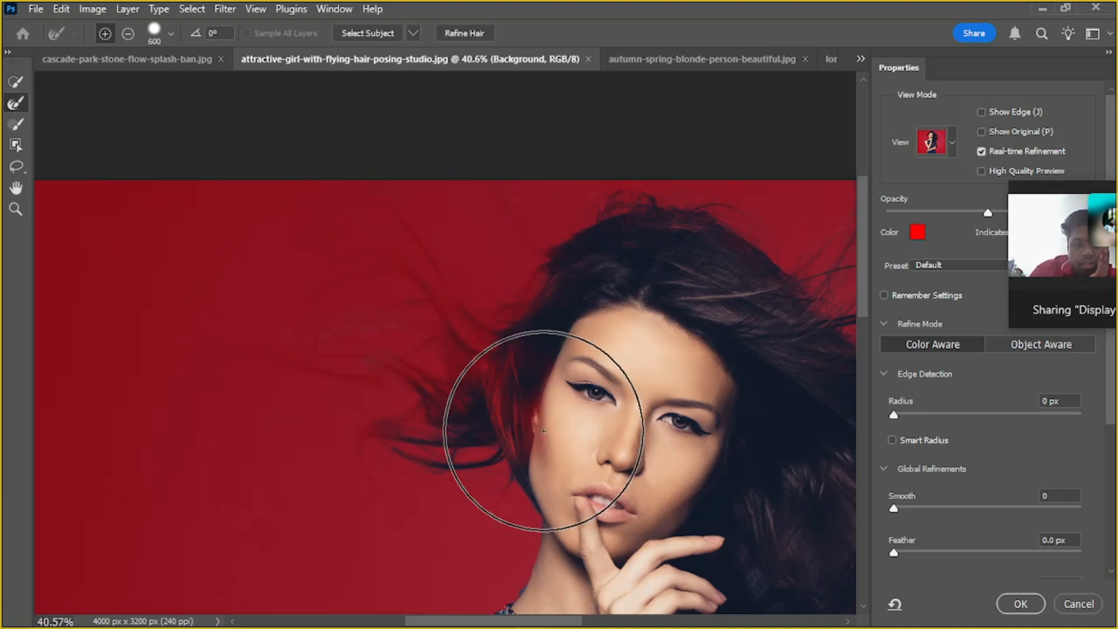
scroll(550, 413, "up", 4)
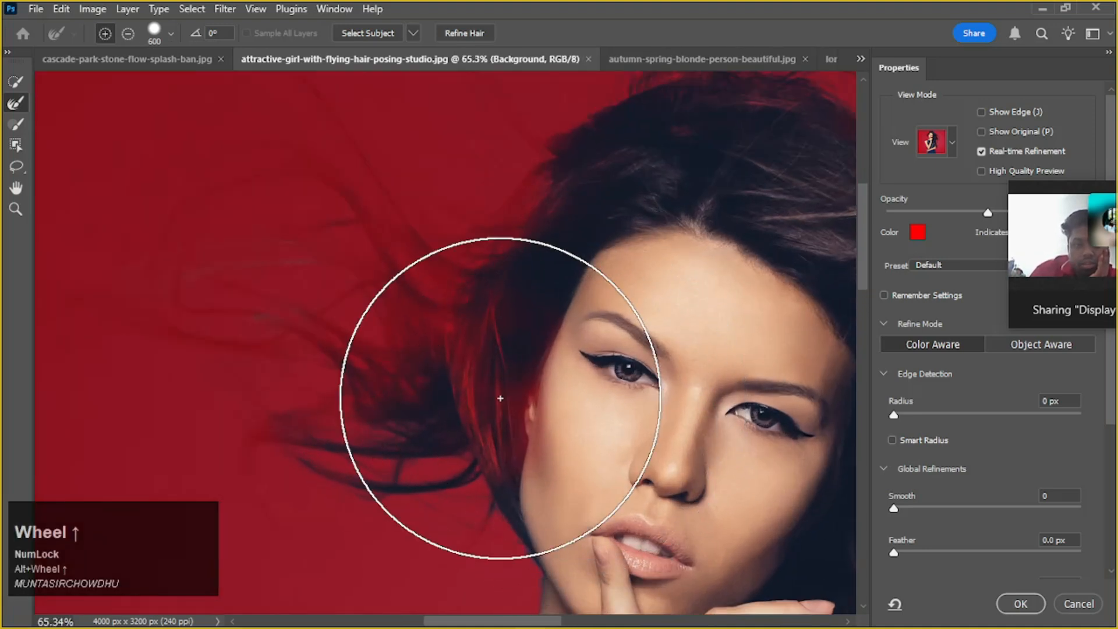
Reduce the Brush to 200 and paint the partly masked hair beside the face fully into the selection
left_click(15, 85)
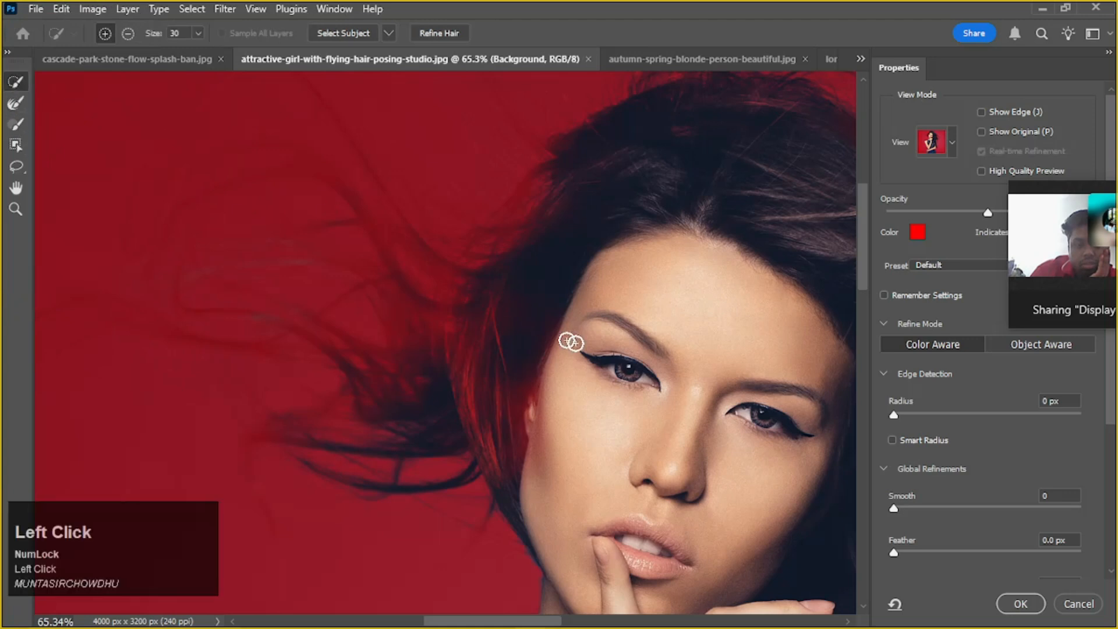
left_click(15, 124)
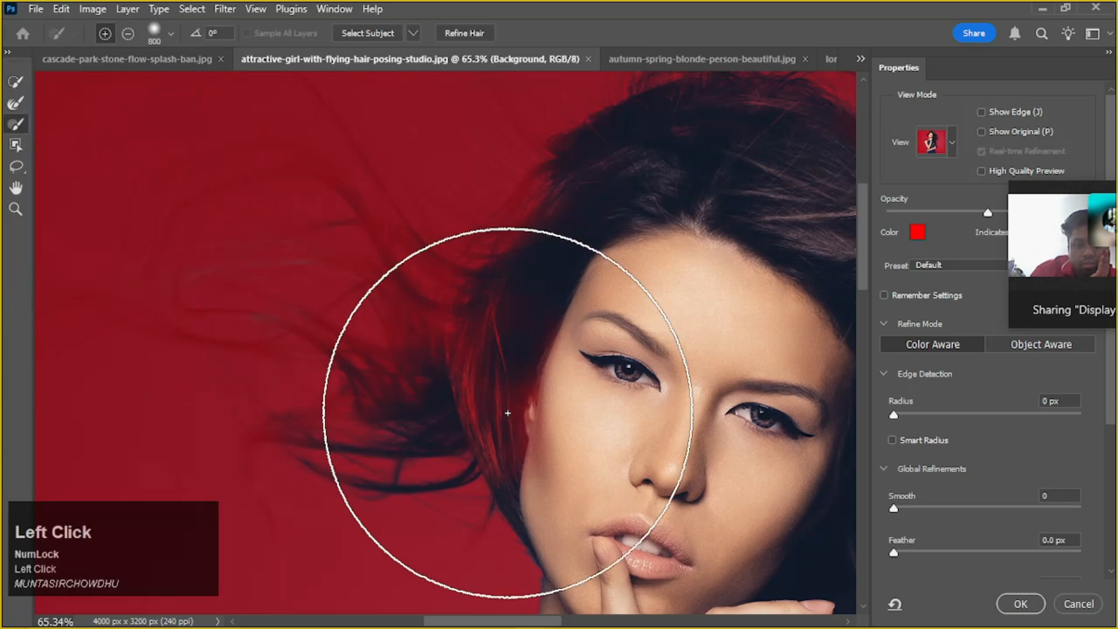
key("bracketleft")
key("bracketleft")
key("bracketleft")
key("bracketleft")
key("bracketleft")
key("bracketleft")
key("bracketleft")
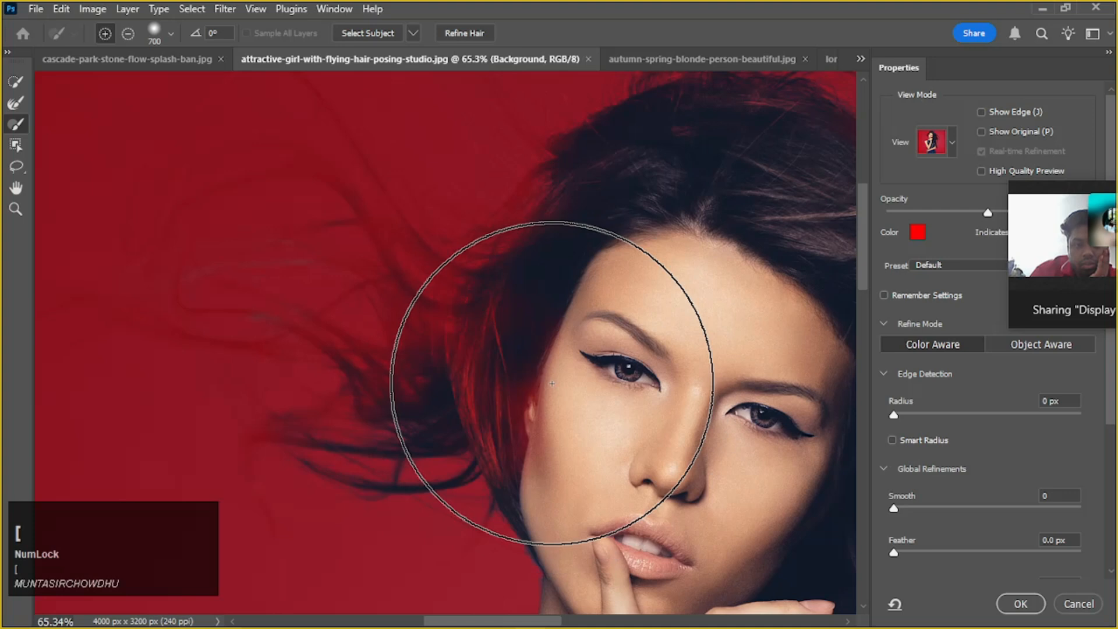
right_click(554, 384)
mouse_move(527, 334)
left_mouse_down()
mouse_move(486, 437)
mouse_move(518, 309)
mouse_move(491, 318)
mouse_move(481, 372)
mouse_move(506, 427)
mouse_move(542, 450)
mouse_move(536, 334)
mouse_move(551, 257)
mouse_move(609, 221)
mouse_move(563, 240)
mouse_move(561, 318)
mouse_move(564, 289)
left_mouse_up()
Check the whole figure and output the refined selection as a new layer with a layer mask
scroll(571, 290, "down", 2)
scroll(571, 291, "down", 1)
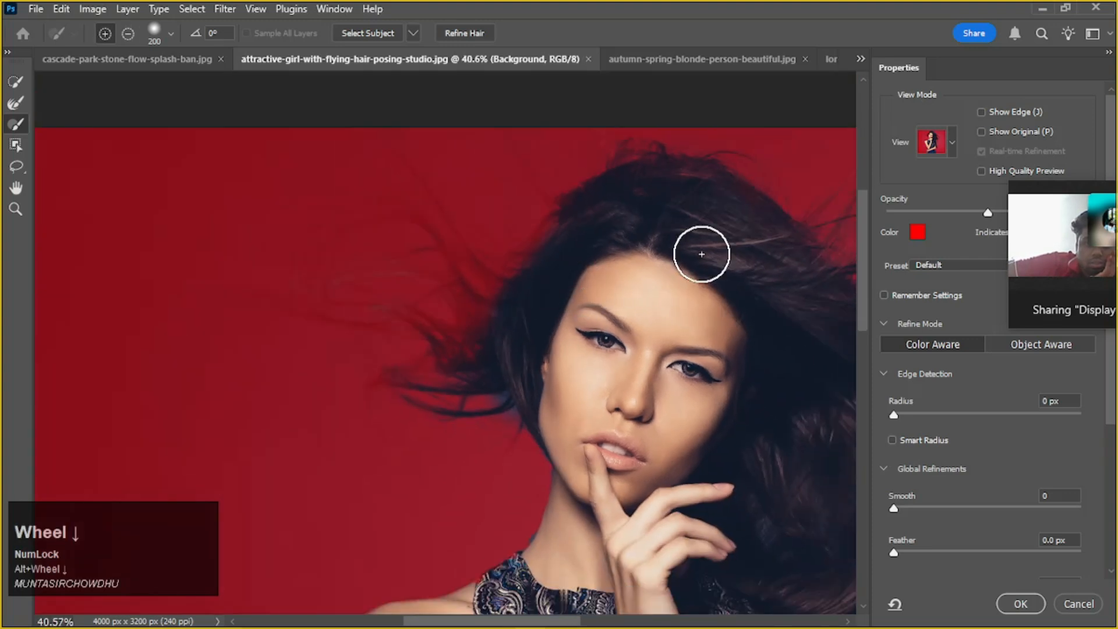
left_click_drag(701, 250, 612, 255)
scroll(644, 265, "down", 1)
scroll(644, 269, "down", 3)
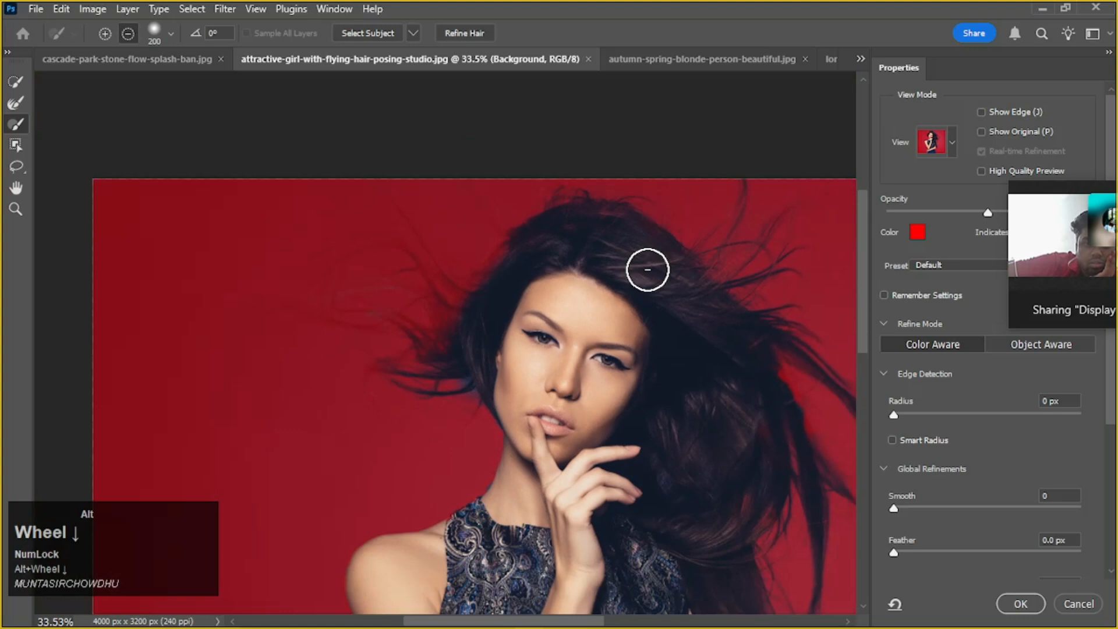
left_click_drag(649, 320, 616, 262)
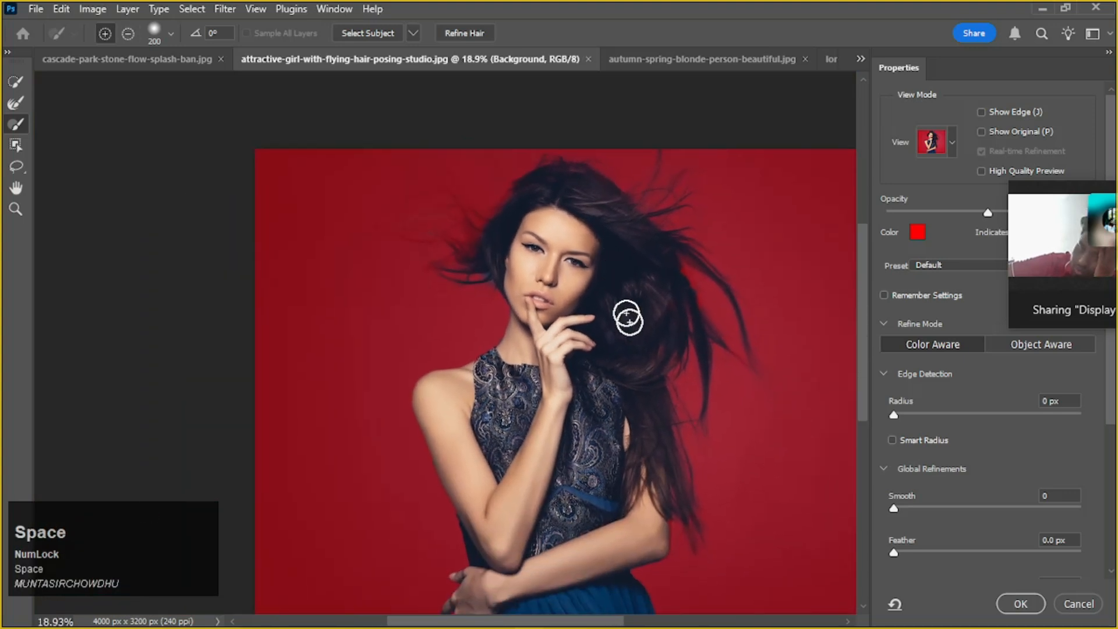
scroll(649, 399, "down", 1)
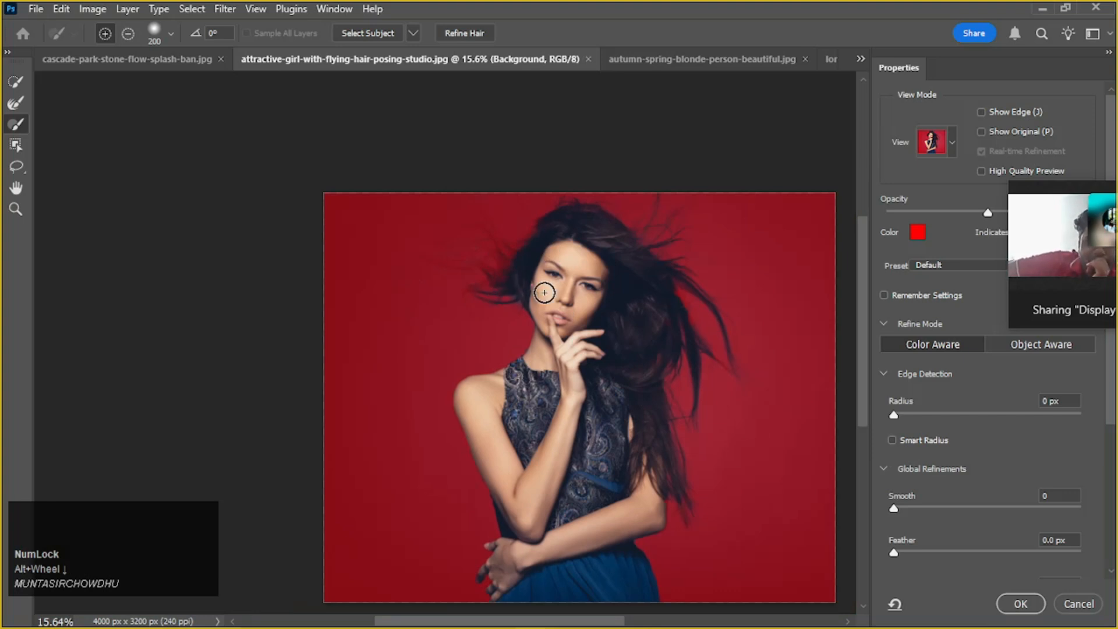
scroll(544, 292, "down", 1)
scroll(1015, 526, "down", 4)
scroll(1008, 523, "down", 3)
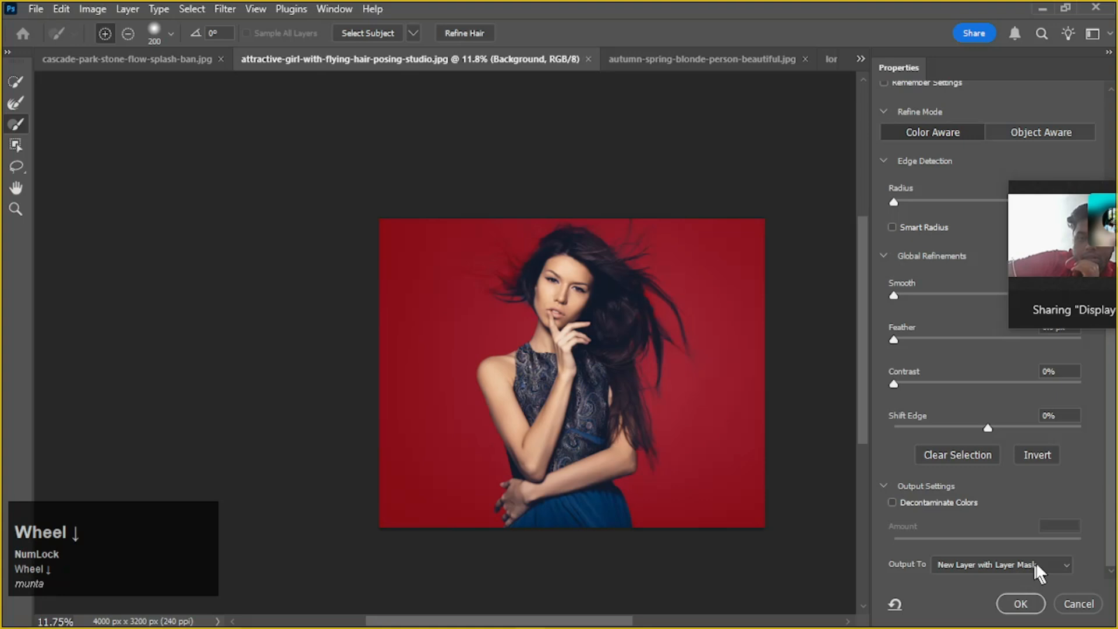
left_click(1030, 605)
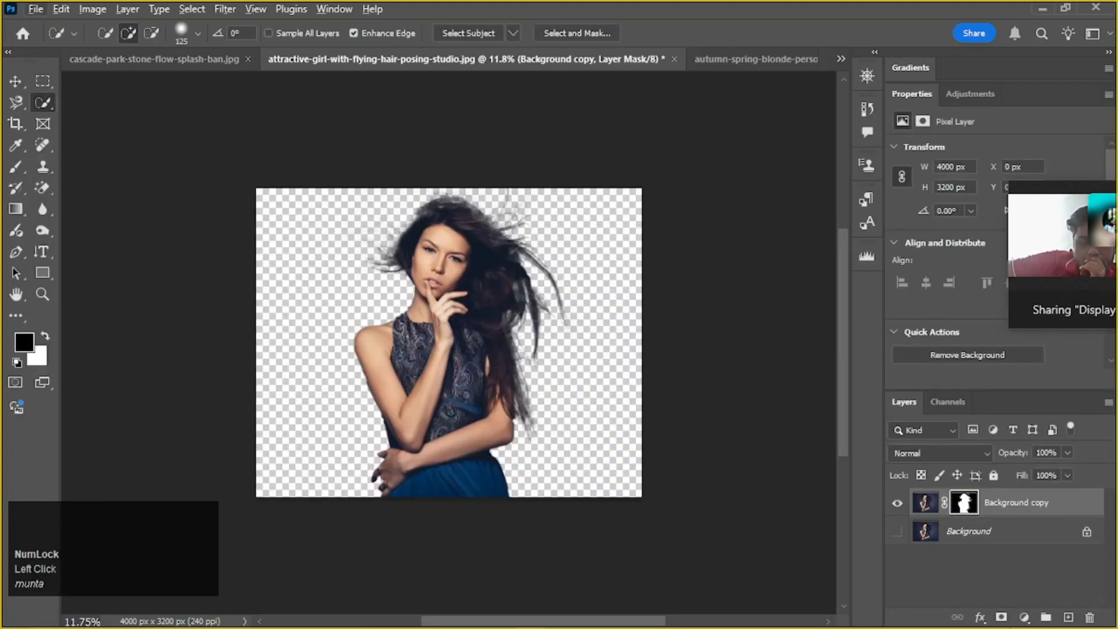
Add a new layer filled with white and place it beneath the Background copy cutout
left_click(1068, 618)
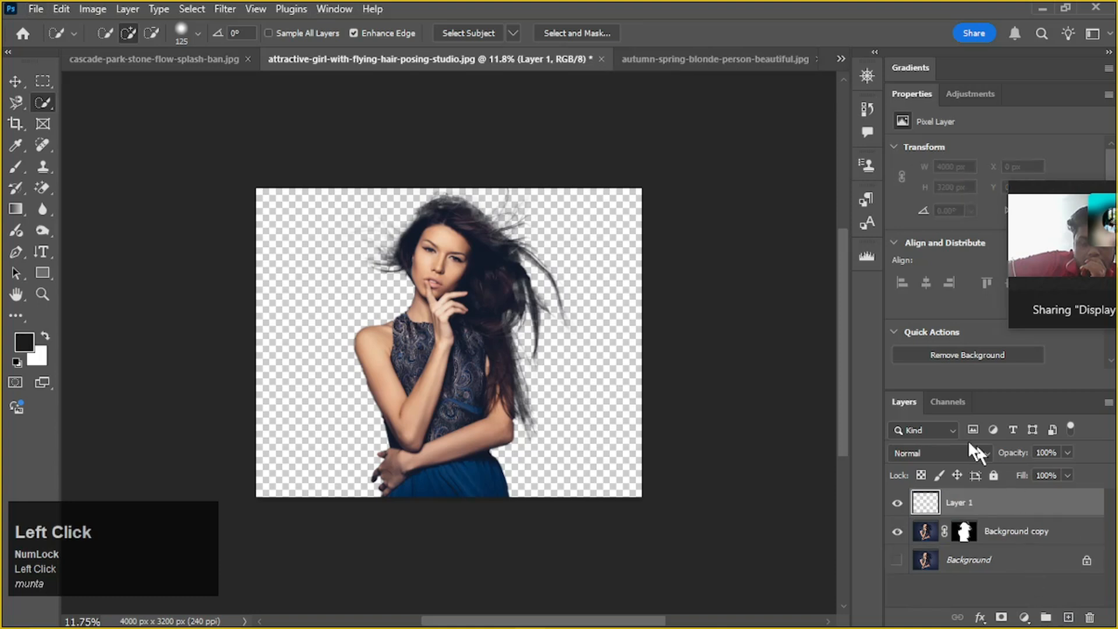
left_click(933, 504)
key("ctrl+BackSpace")
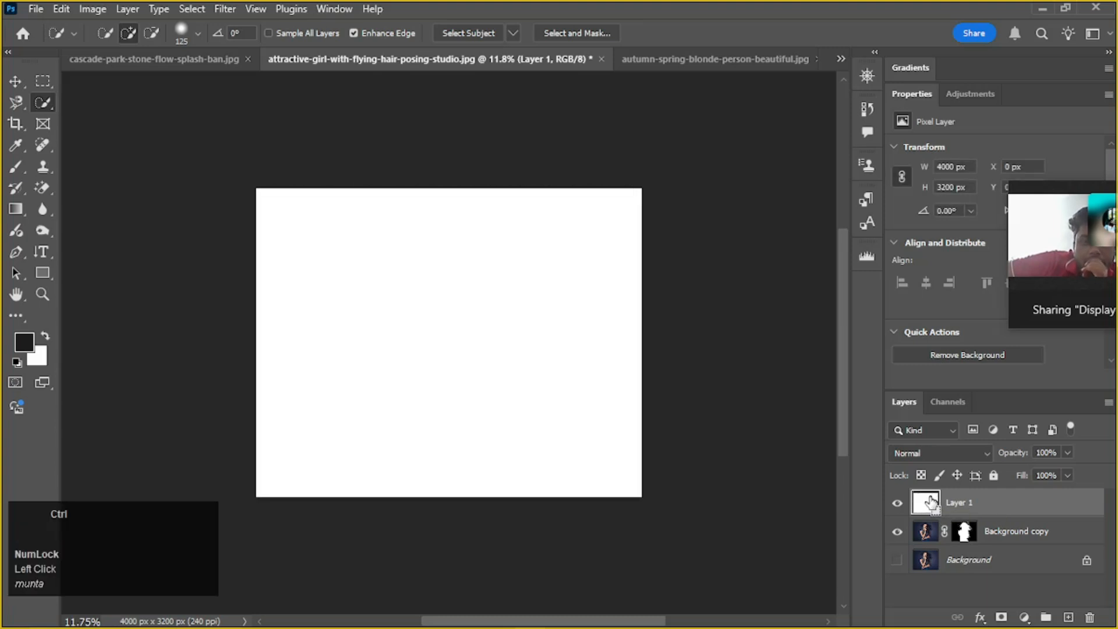
left_click_drag(935, 531, 943, 492)
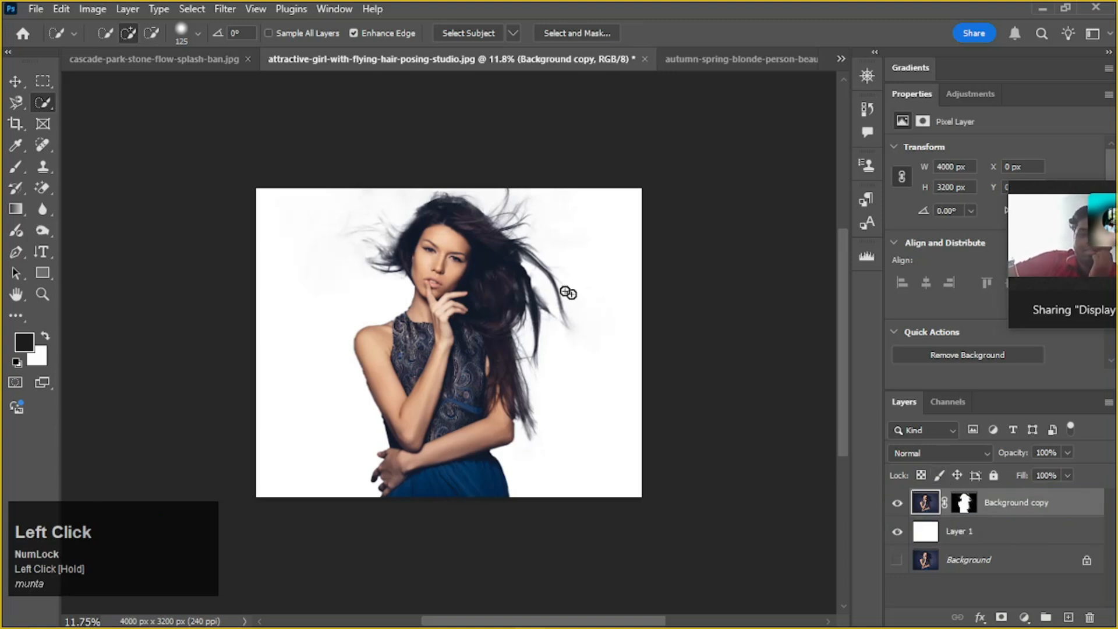
Examine the cutout's flying hair and outer edges against the white backdrop at several magnifications
scroll(456, 251, "up", 3)
scroll(429, 225, "up", 5)
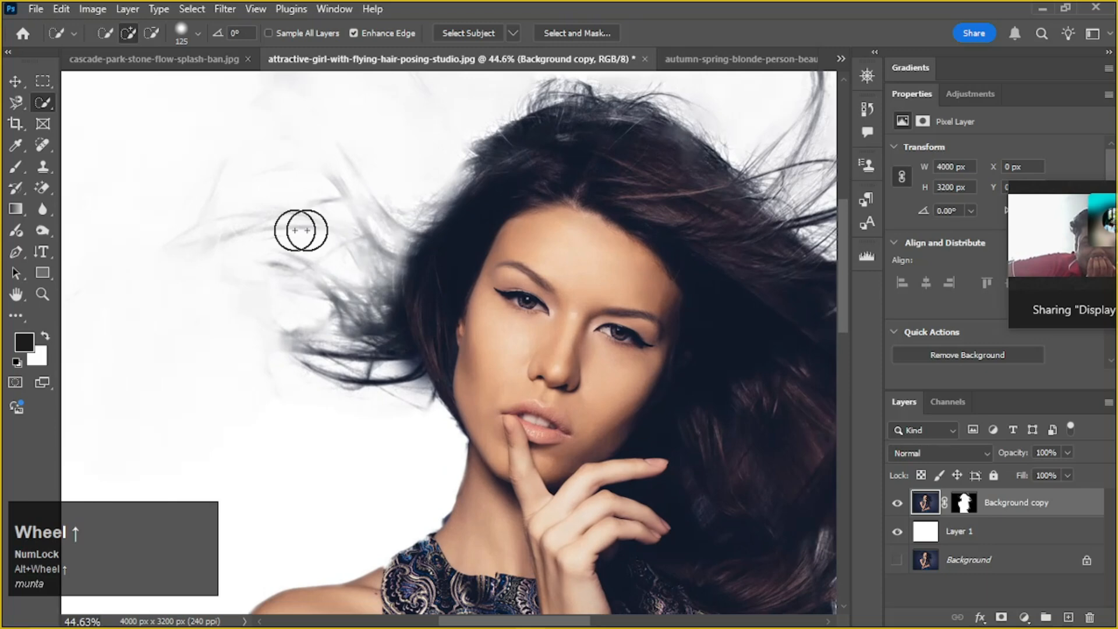
scroll(436, 265, "down", 2)
left_click_drag(730, 192, 614, 256)
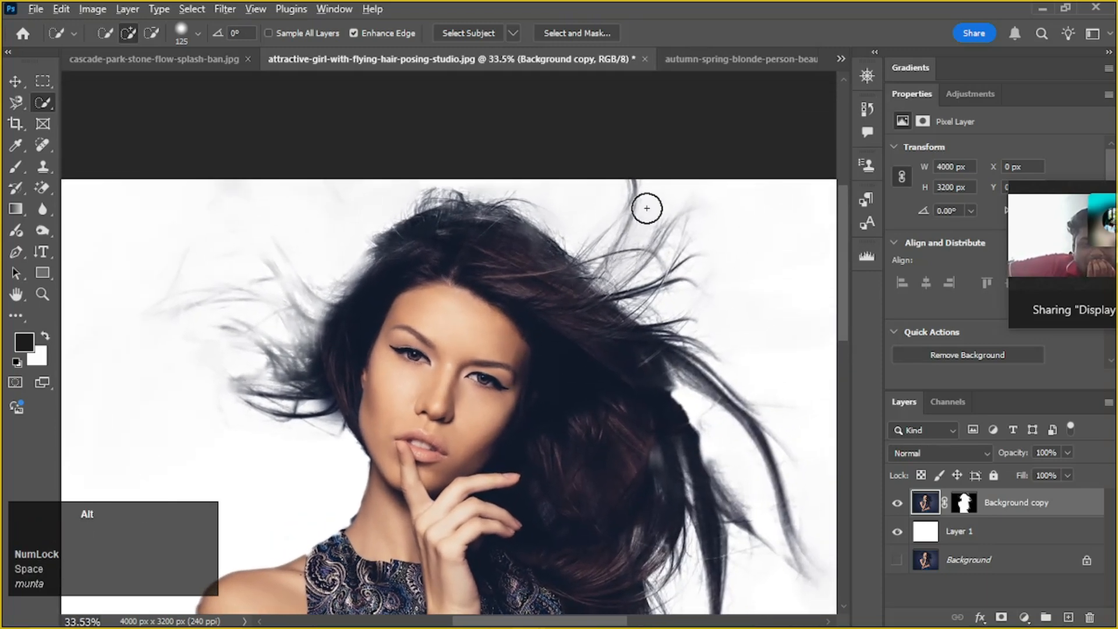
scroll(672, 379, "down", 1)
left_click_drag(669, 427, 652, 373)
scroll(655, 370, "down", 2)
scroll(655, 370, "up", 1)
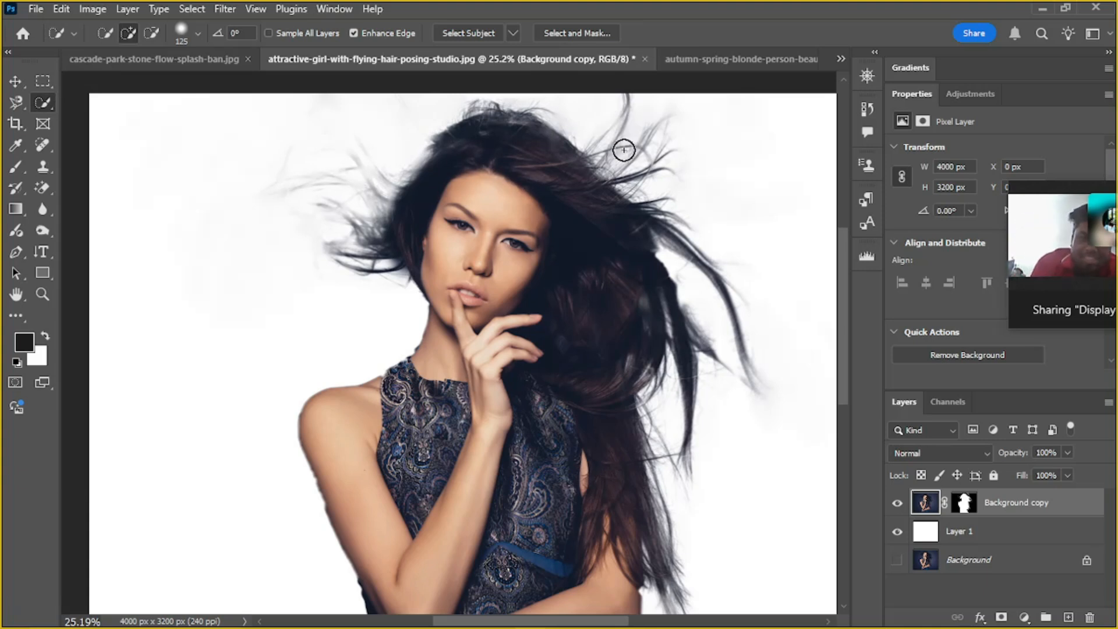
scroll(621, 146, "up", 8)
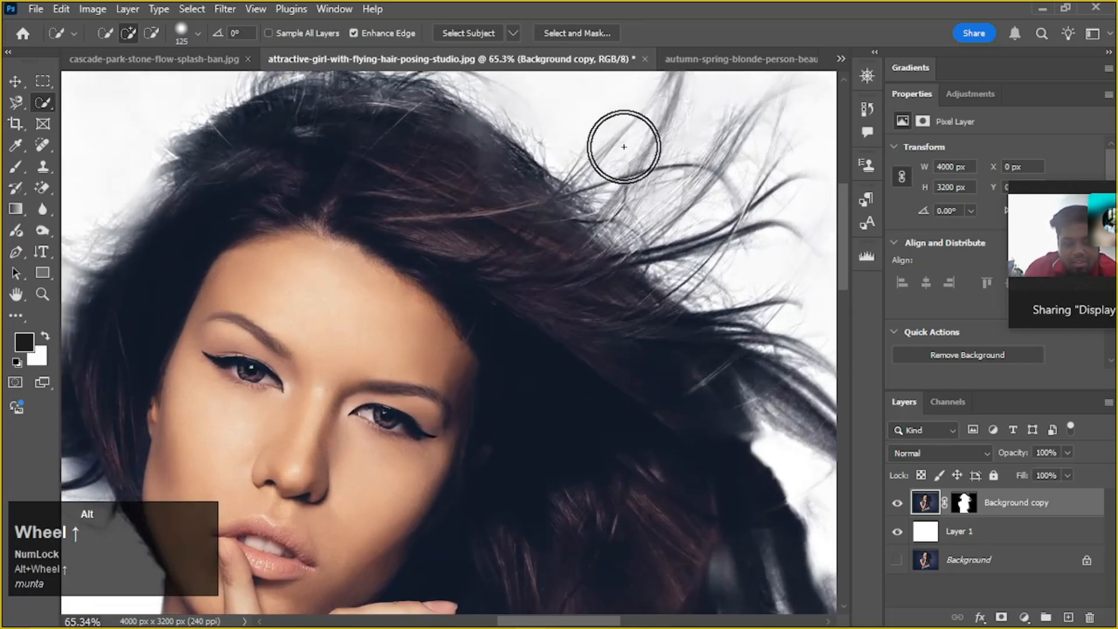
scroll(626, 143, "down", 2)
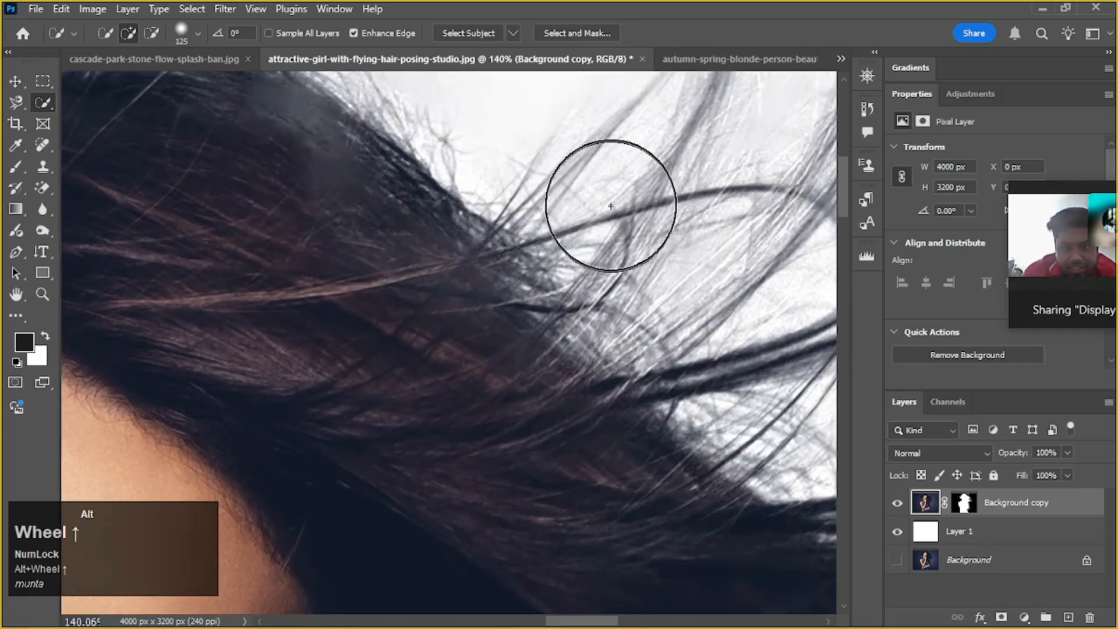
scroll(608, 212, "down", 1)
scroll(610, 204, "down", 6)
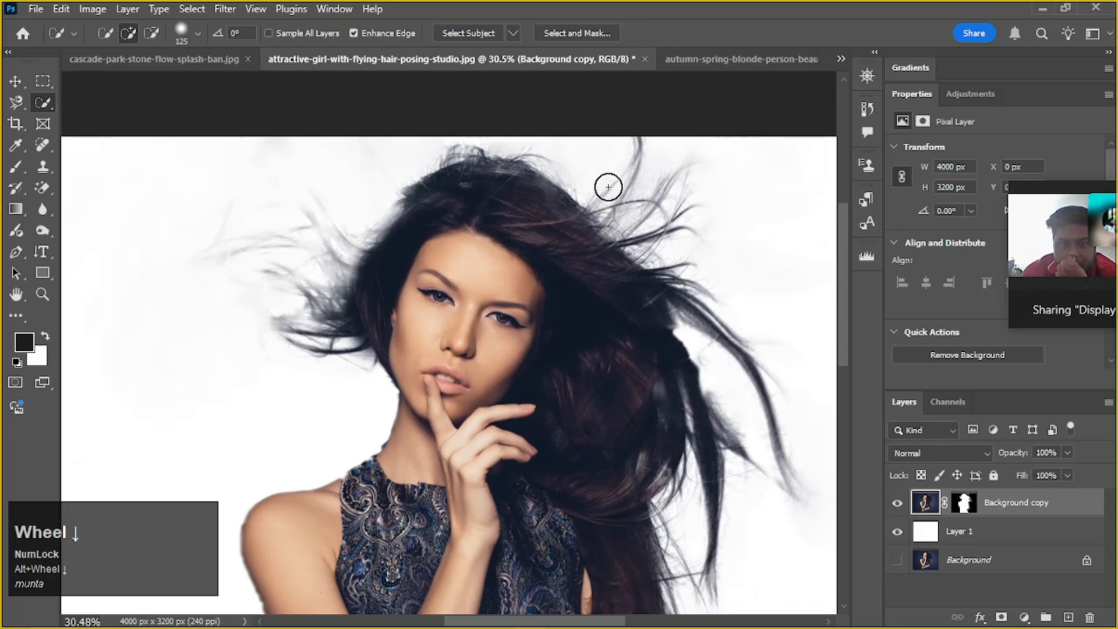
scroll(411, 257, "down", 1)
scroll(404, 251, "up", 5)
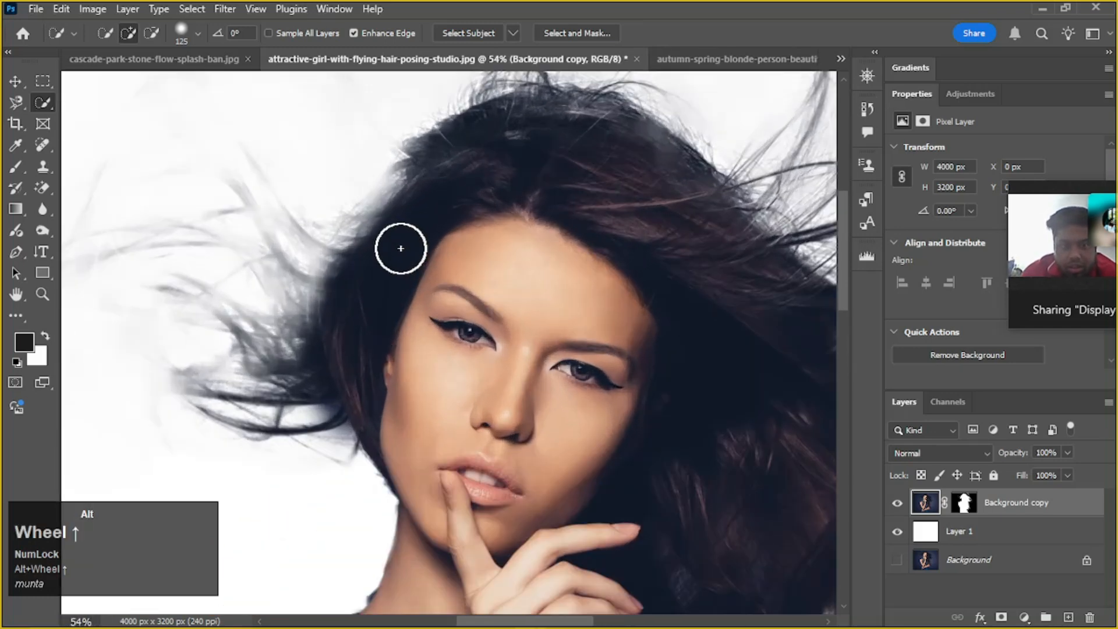
Target the Background copy layer mask with the Brush and dab black on the hair edge beside the forehead
left_click(965, 504)
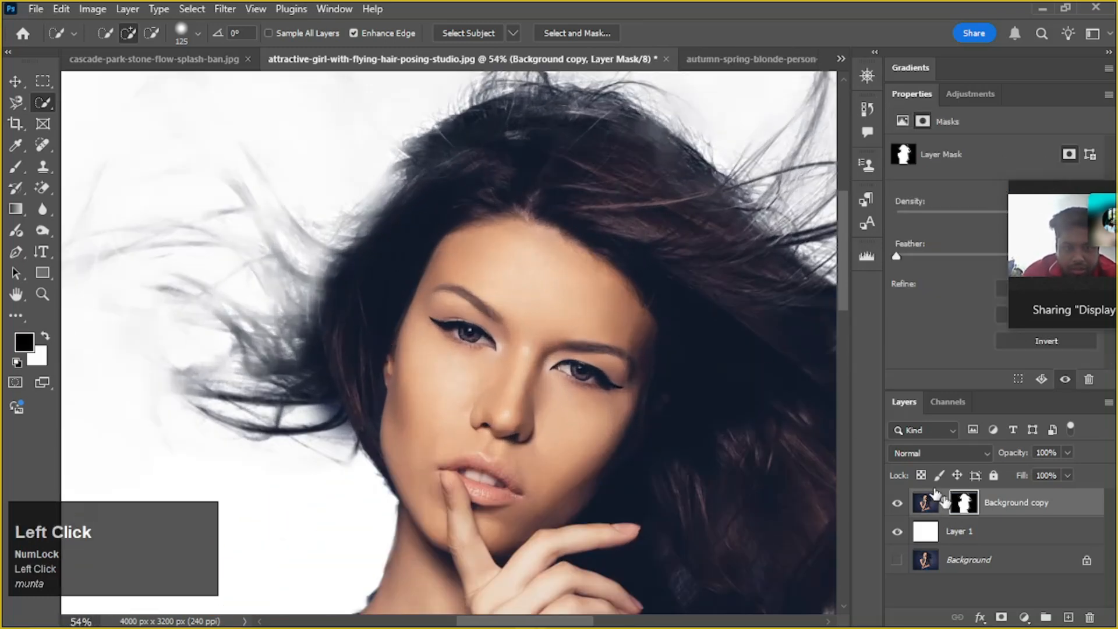
scroll(457, 218, "up", 1)
left_click_drag(452, 210, 478, 290)
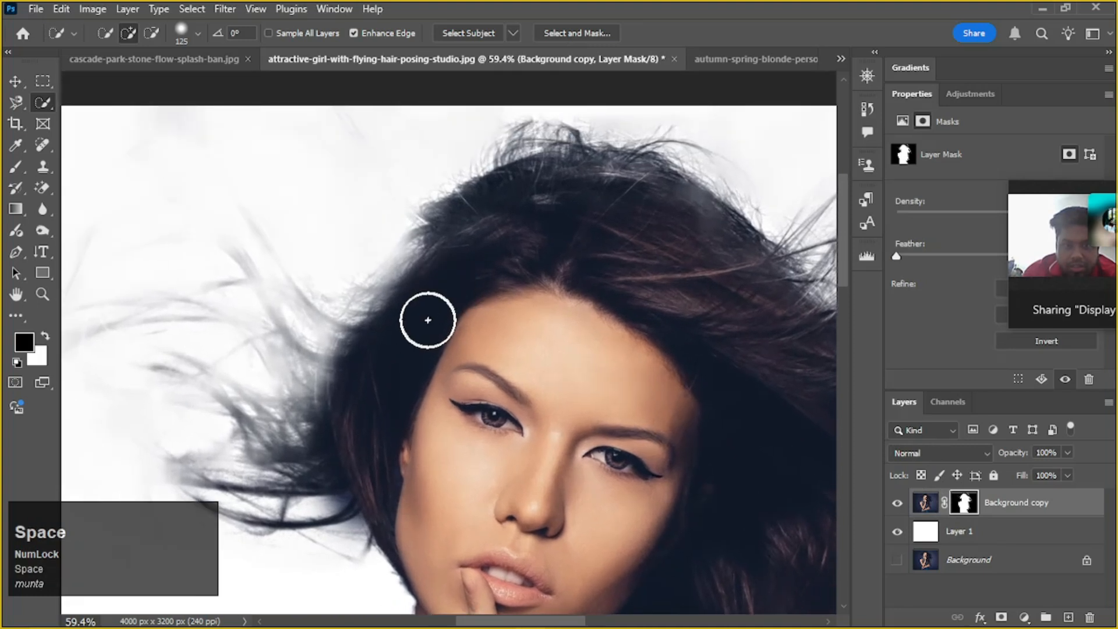
key("b")
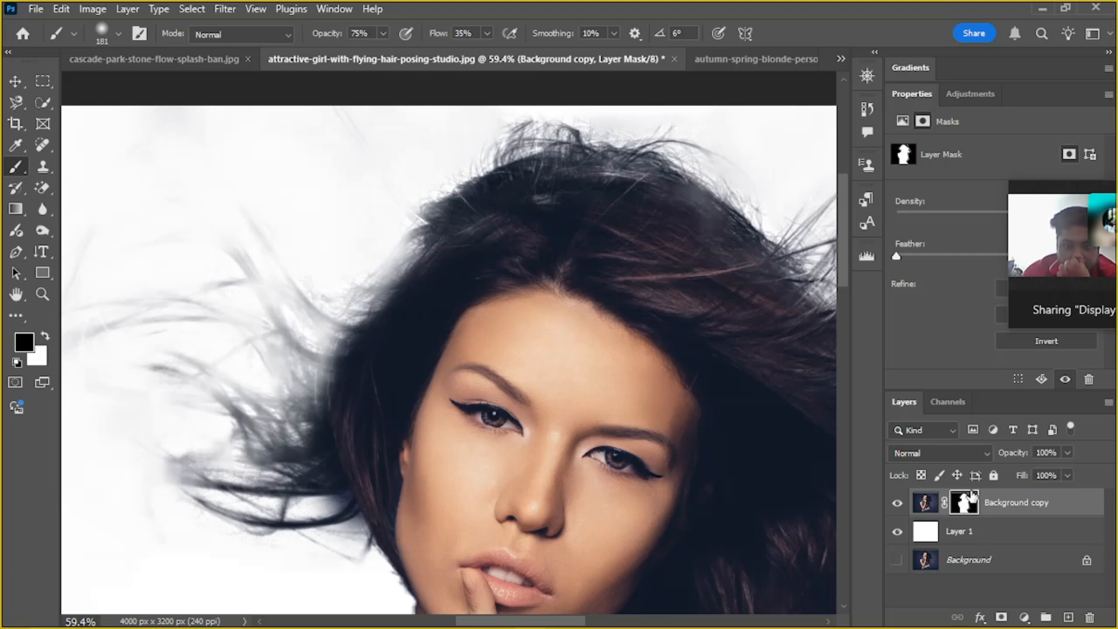
left_click(963, 505)
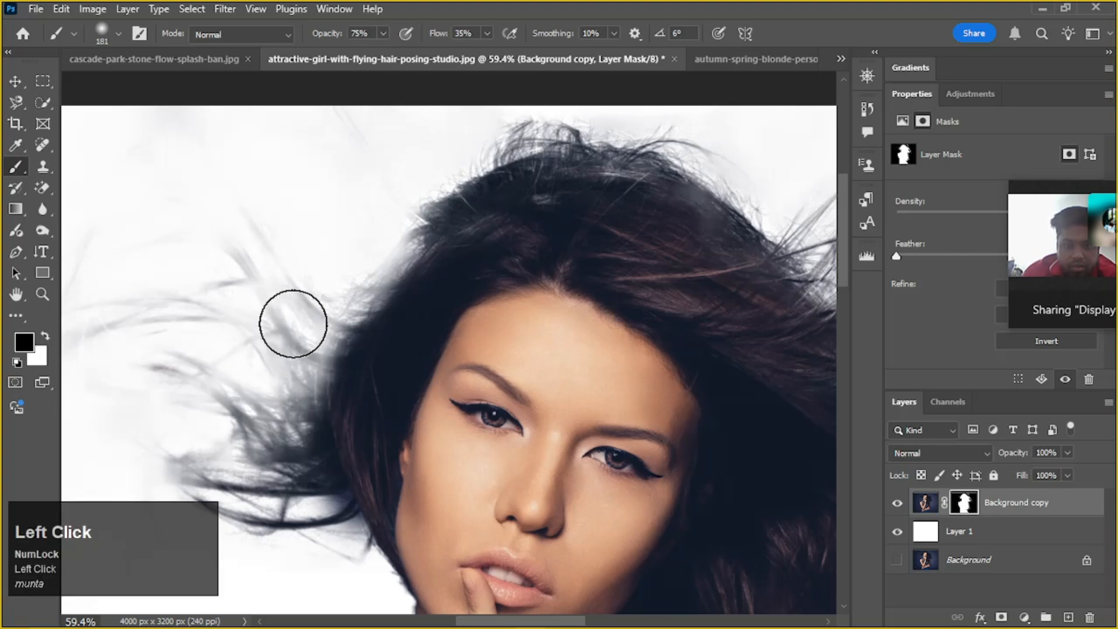
left_click_drag(415, 333, 575, 327)
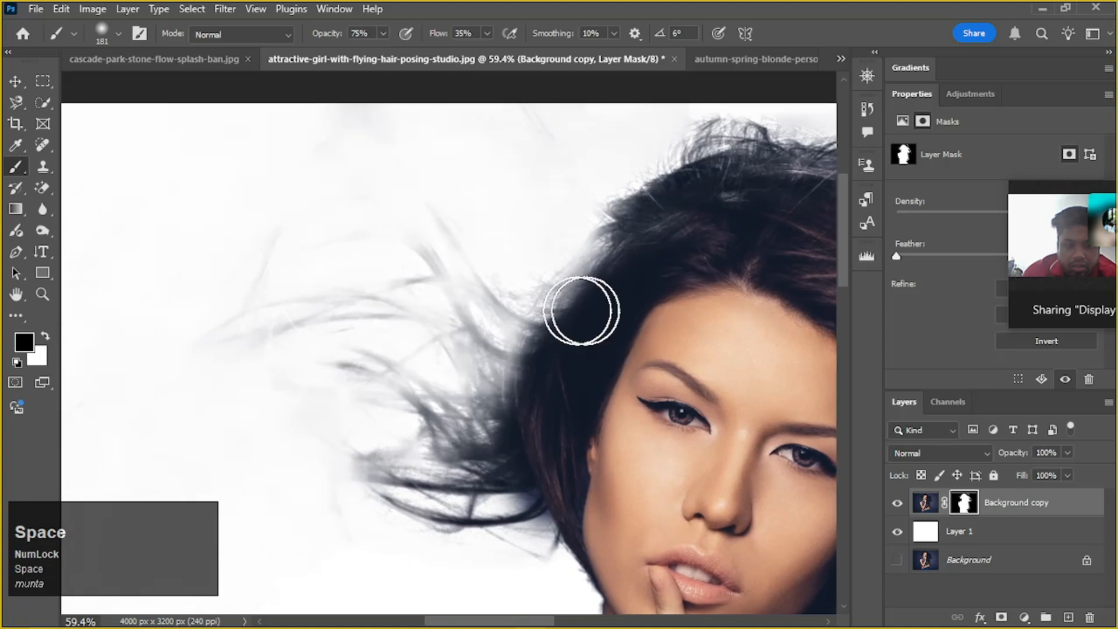
key("b")
key("b")
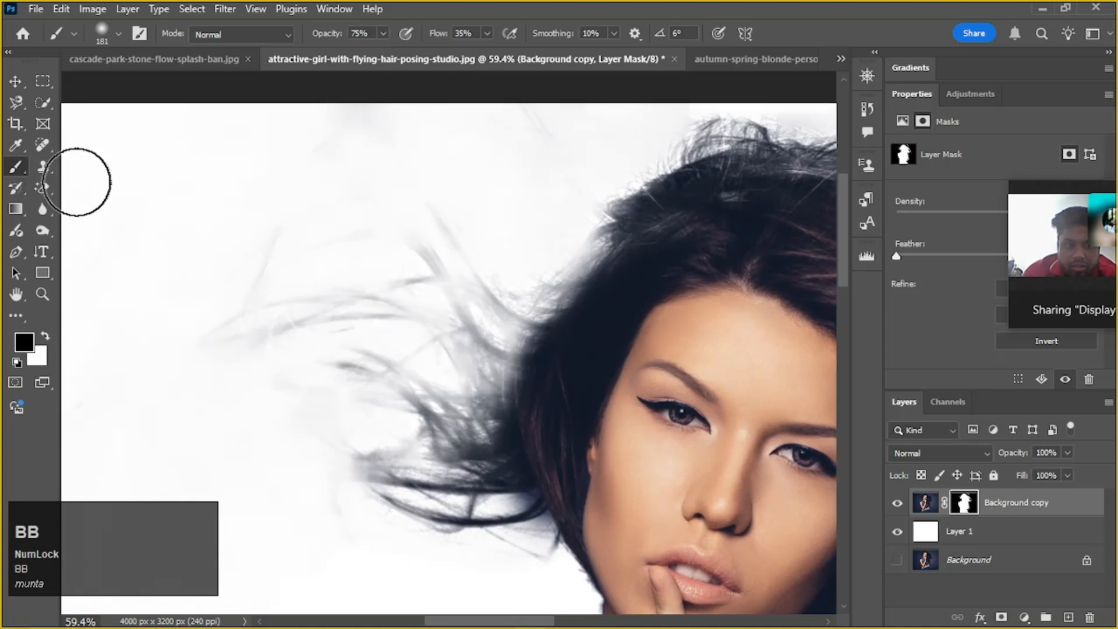
right_click(574, 323)
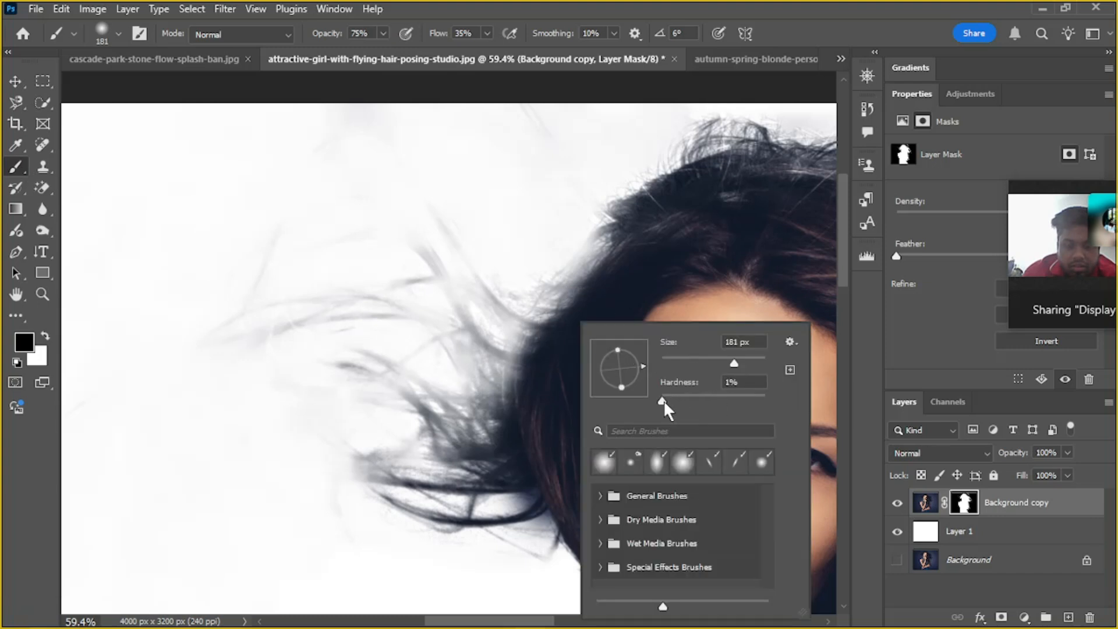
left_click(547, 324)
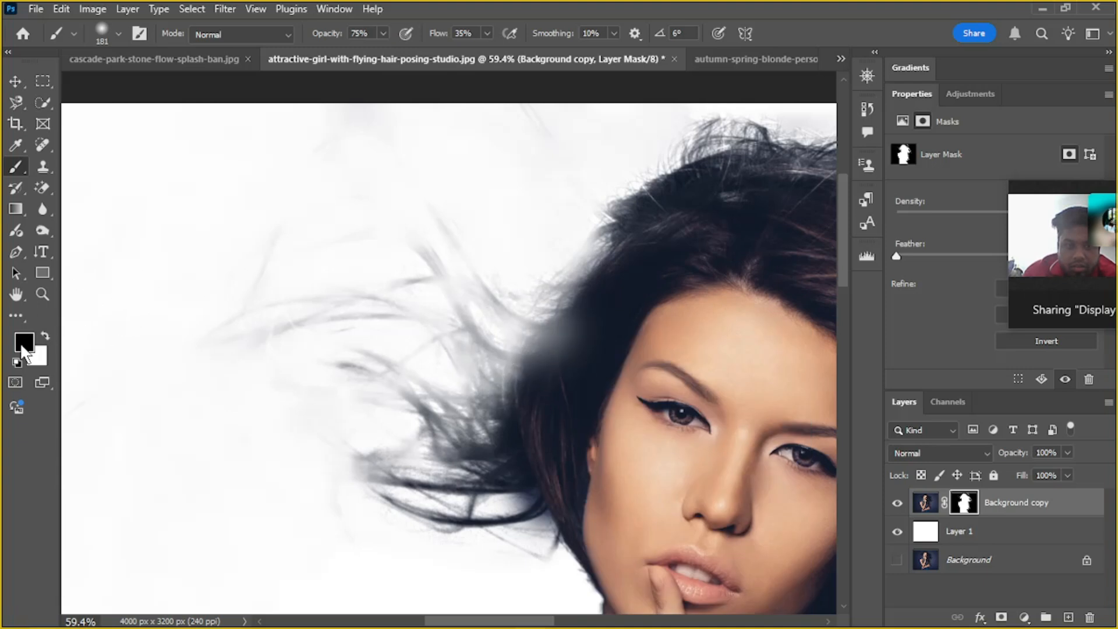
Switch to white, reduce the brush to 60, and paint the mask to restore the hair beside the forehead and temple
key("x")
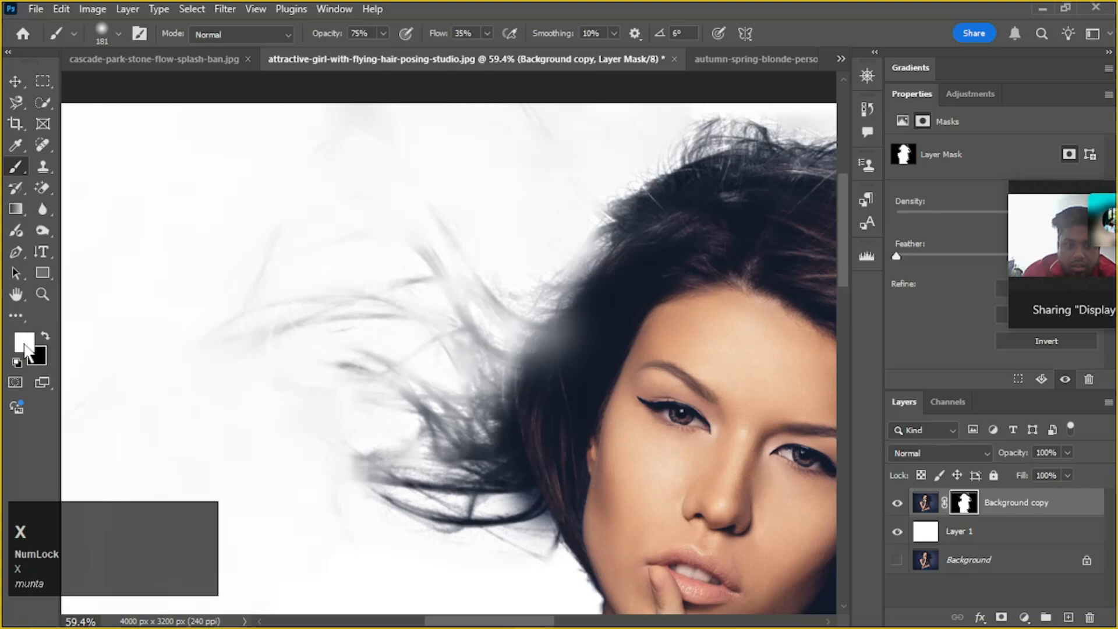
mouse_move(594, 309)
left_mouse_down()
mouse_move(448, 339)
mouse_move(517, 344)
mouse_move(396, 255)
mouse_move(318, 251)
mouse_move(358, 300)
mouse_move(441, 319)
mouse_move(424, 304)
mouse_move(321, 307)
mouse_move(365, 299)
left_mouse_up()
key("ctrl+z")
key("ctrl+z")
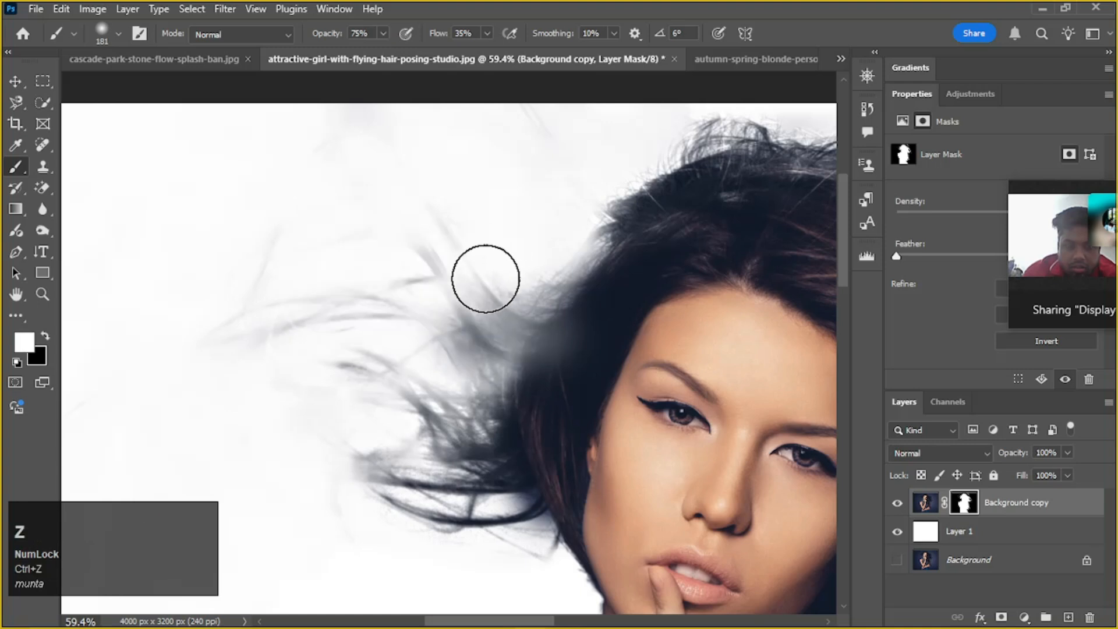
key("bracketleft")
key("bracketleft")
key("bracketleft")
key("bracketleft")
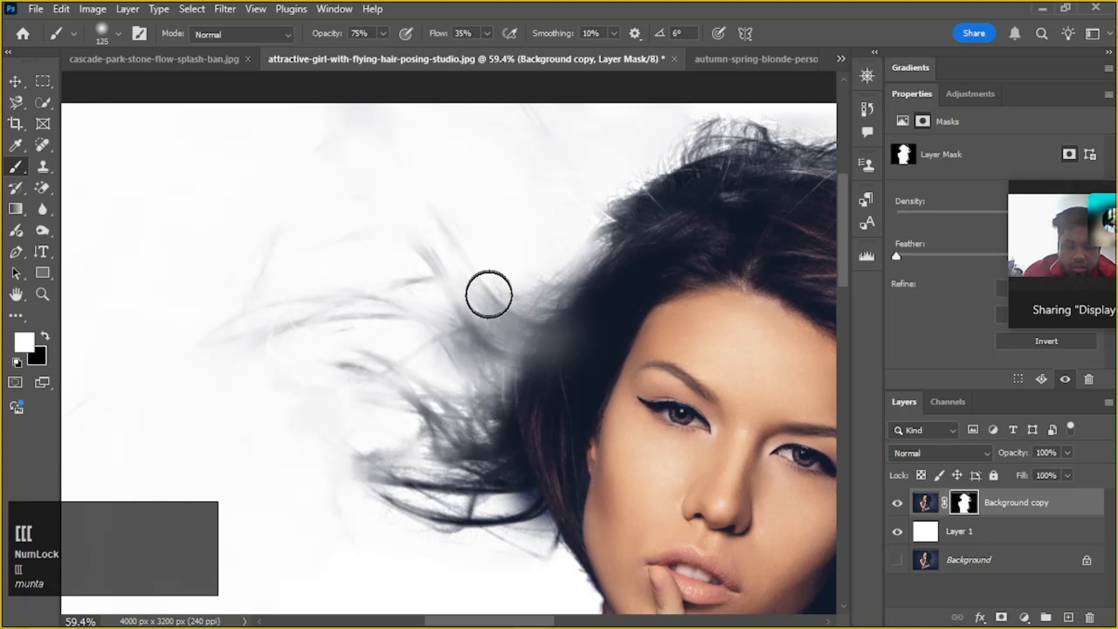
left_click_drag(562, 333, 484, 339)
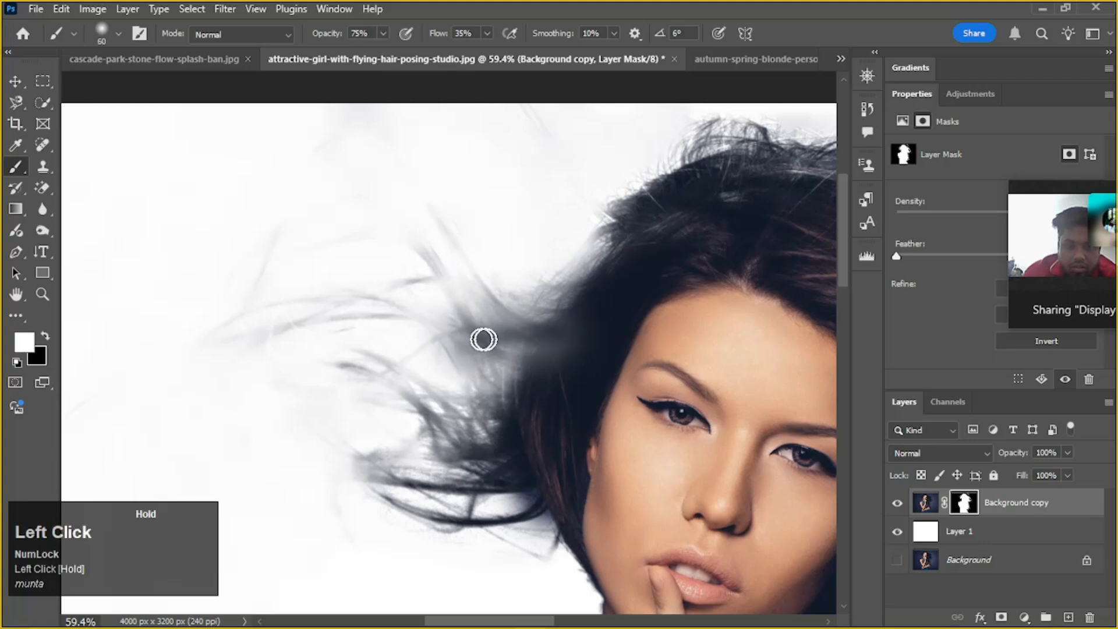
mouse_move(576, 323)
left_mouse_down()
mouse_move(460, 355)
mouse_move(580, 342)
mouse_move(442, 368)
mouse_move(538, 368)
mouse_move(449, 382)
mouse_move(488, 361)
mouse_move(476, 360)
mouse_move(471, 421)
mouse_move(527, 400)
mouse_move(522, 359)
mouse_move(522, 386)
left_mouse_up()
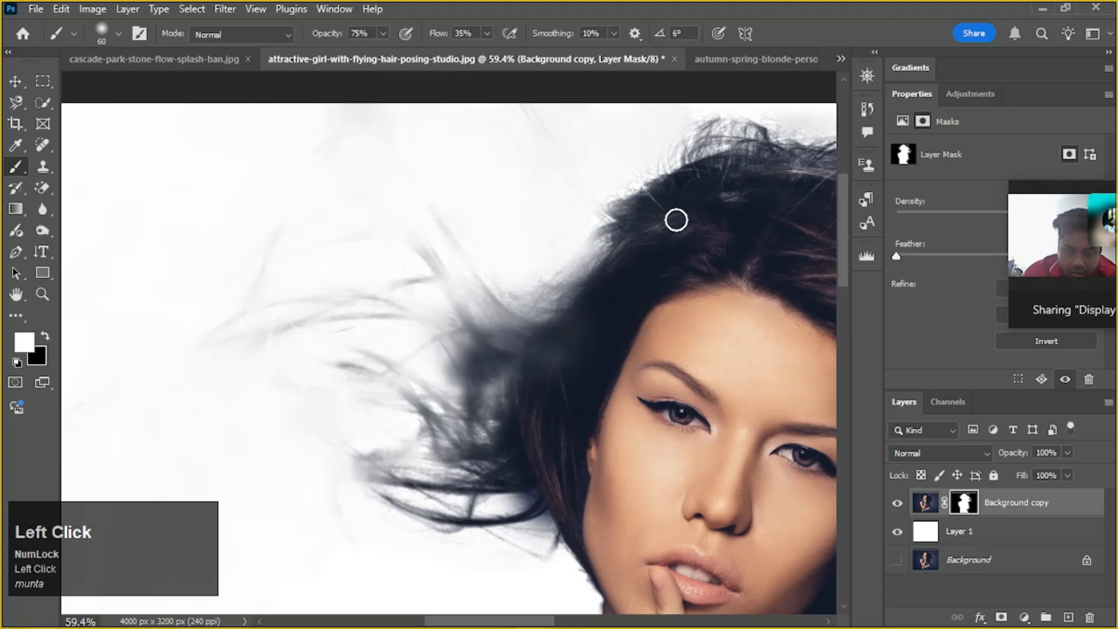
left_click_drag(564, 308, 564, 308)
Try white mask strokes along the upper hair edge and the flyaway strands beside the face, and undo them
mouse_move(590, 266)
left_mouse_down()
mouse_move(557, 299)
mouse_move(622, 230)
mouse_move(570, 263)
mouse_move(550, 308)
left_mouse_up()
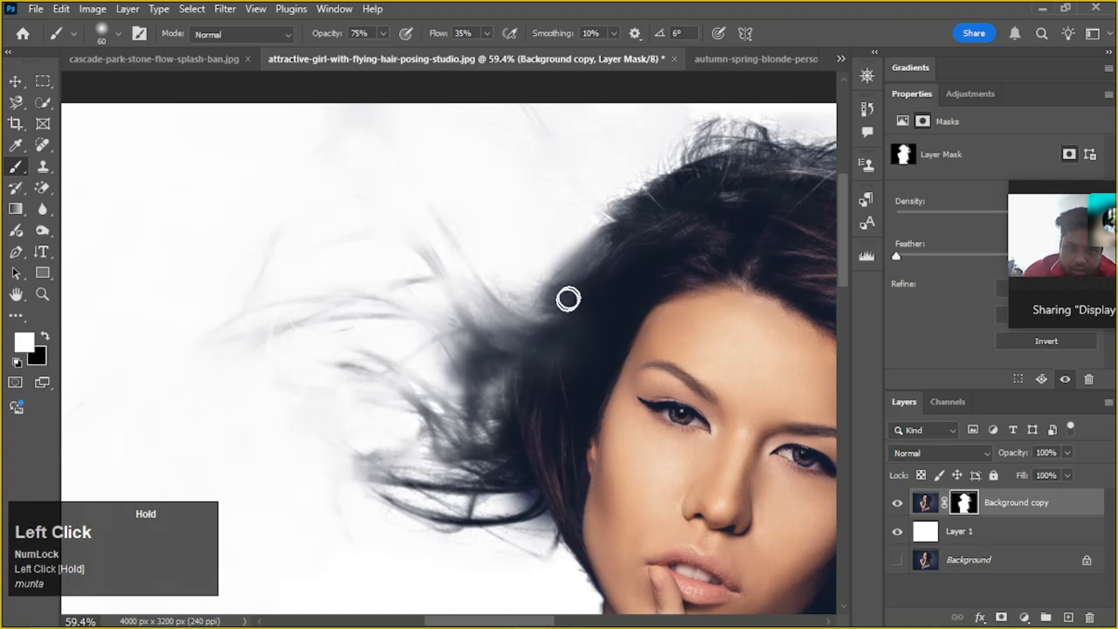
mouse_move(477, 327)
left_mouse_down()
mouse_move(414, 243)
mouse_move(360, 220)
left_mouse_up()
left_click_drag(416, 285, 363, 294)
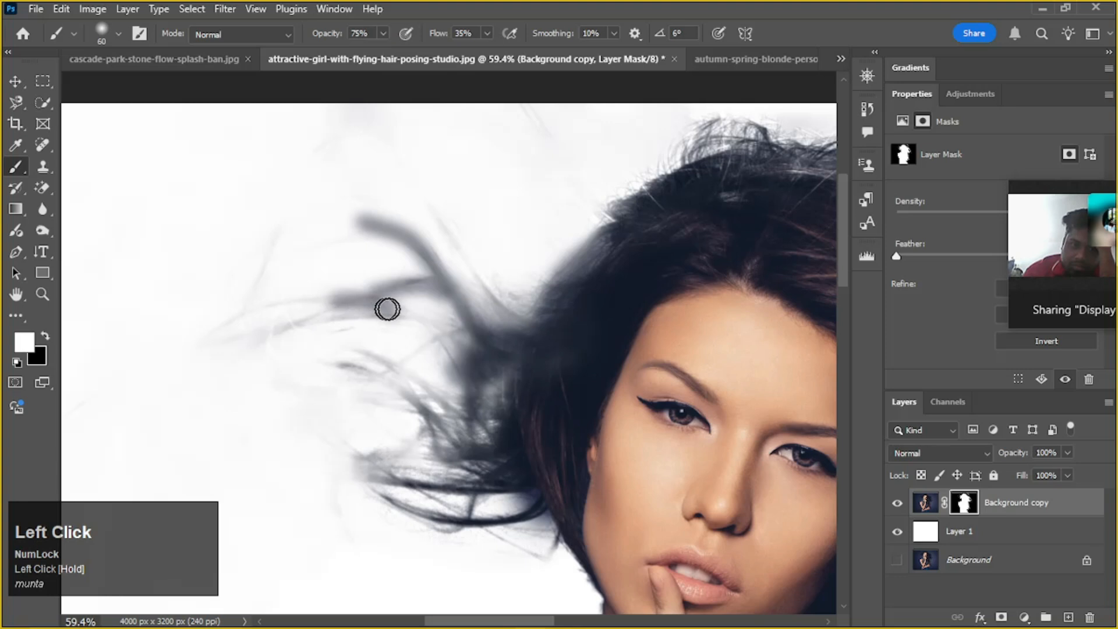
key("ctrl+z")
key("ctrl+z")
key("ctrl+z")
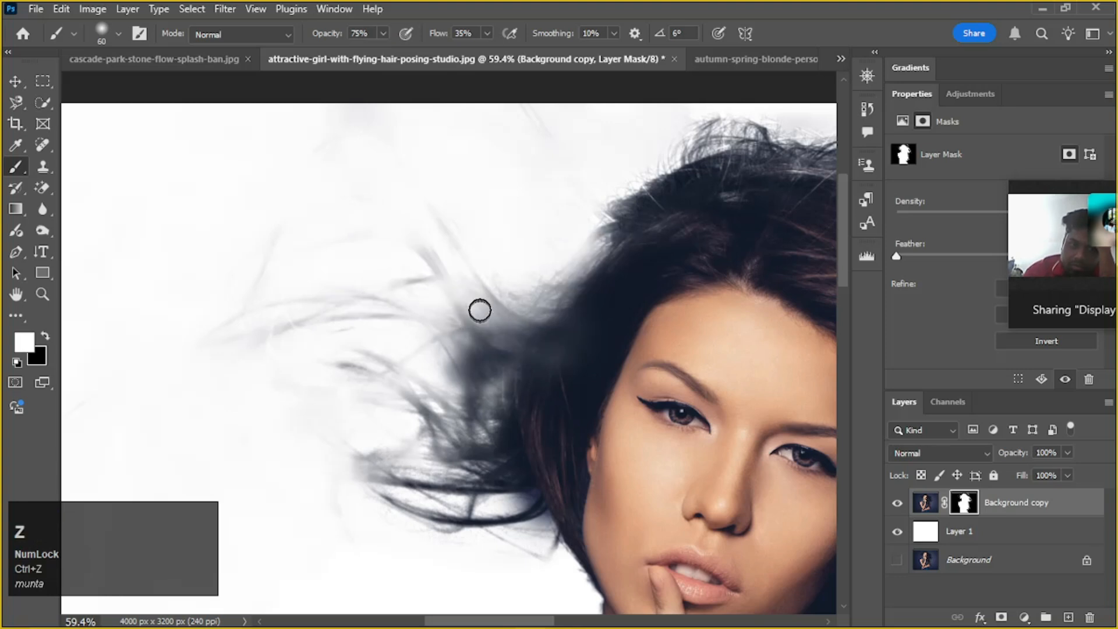
Paint the layer mask white along the thick flyaway strand rising from the hair beside the forehead
mouse_move(425, 259)
left_mouse_down()
mouse_move(441, 296)
mouse_move(522, 356)
left_mouse_up()
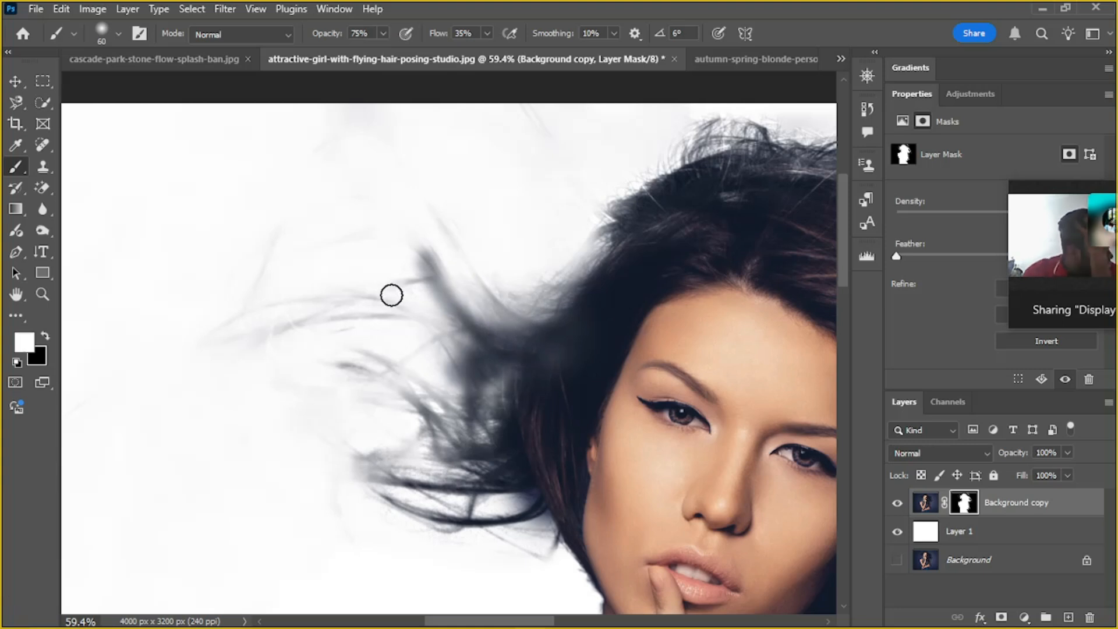
Reduce the brush to 35 and try white mask strokes along the long flyaway strands extending from the hair
key("bracketleft")
key("bracketleft")
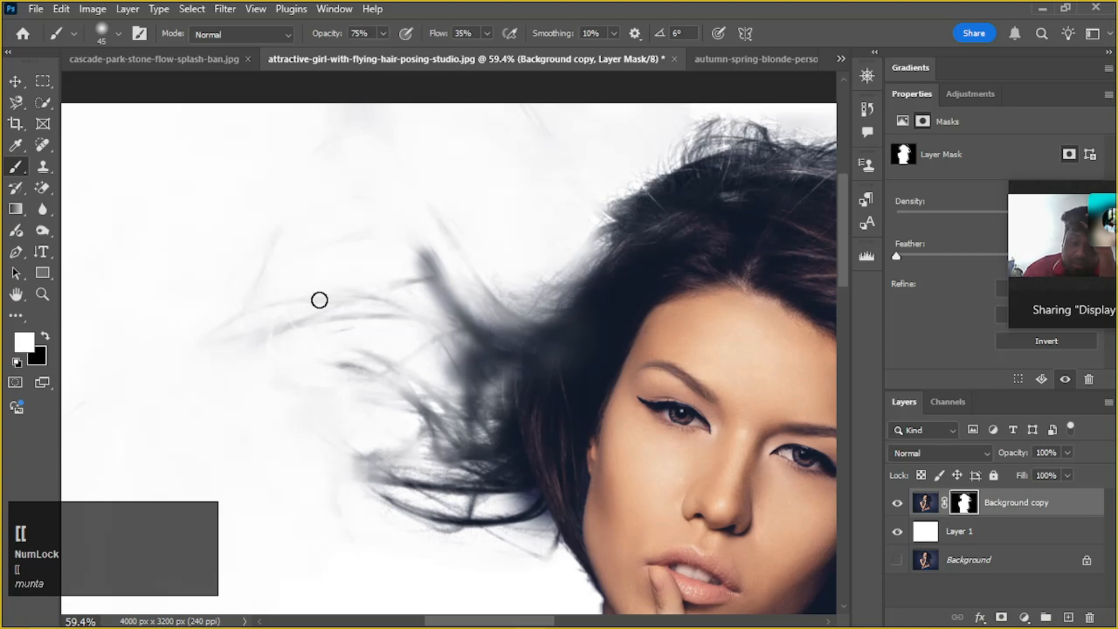
scroll(321, 298, "up", 5, "alt")
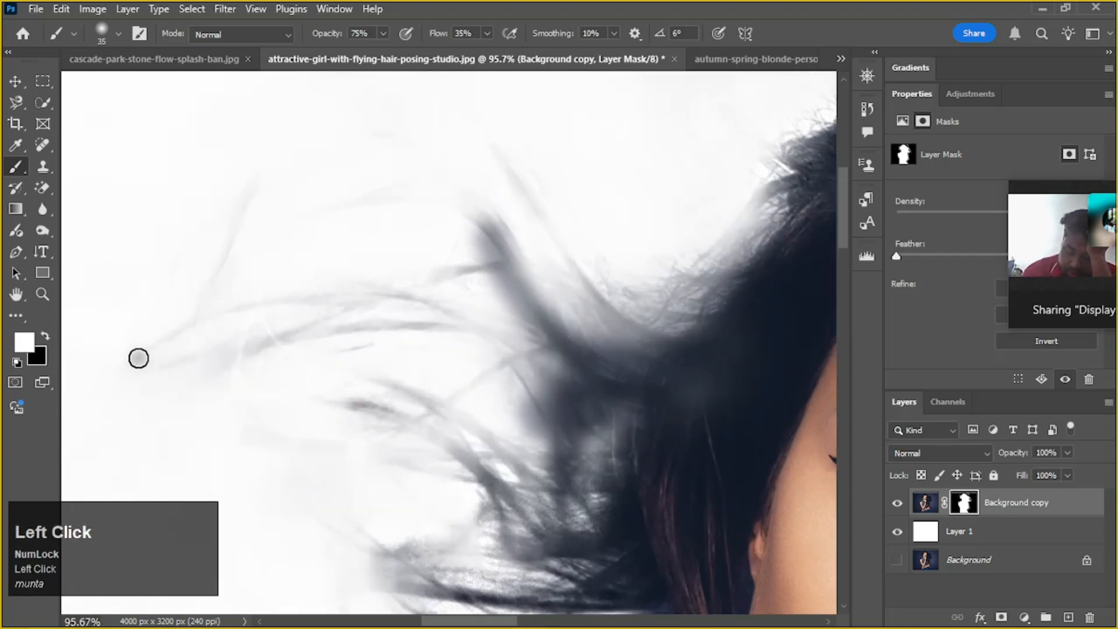
mouse_move(205, 323)
left_mouse_down()
mouse_move(268, 299)
mouse_move(399, 307)
mouse_move(494, 329)
mouse_move(688, 428)
left_mouse_up()
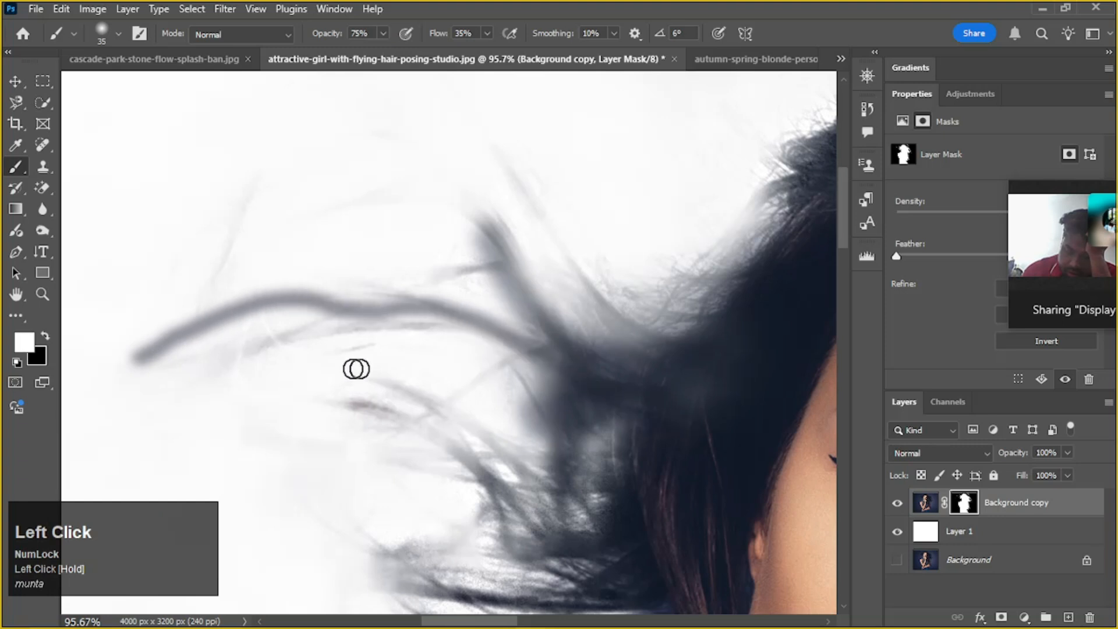
mouse_move(239, 368)
left_mouse_down()
mouse_move(314, 325)
mouse_move(378, 312)
mouse_move(490, 331)
mouse_move(536, 378)
left_mouse_up()
mouse_move(362, 337)
left_mouse_down()
mouse_move(438, 329)
mouse_move(620, 367)
left_mouse_up()
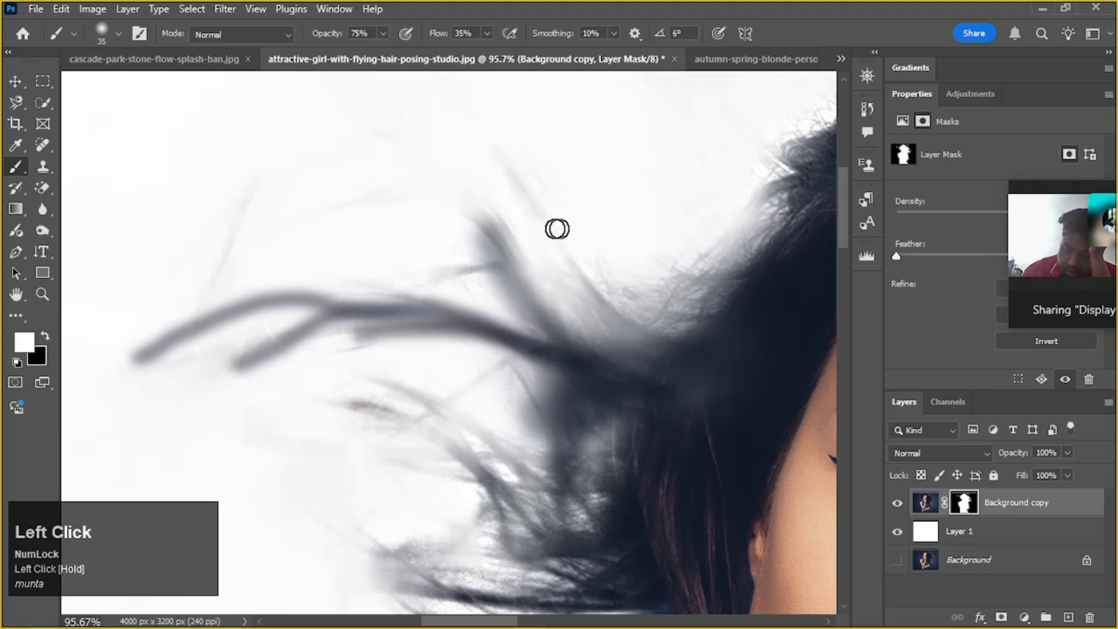
mouse_move(422, 285)
left_mouse_down()
mouse_move(489, 278)
mouse_move(676, 335)
left_mouse_up()
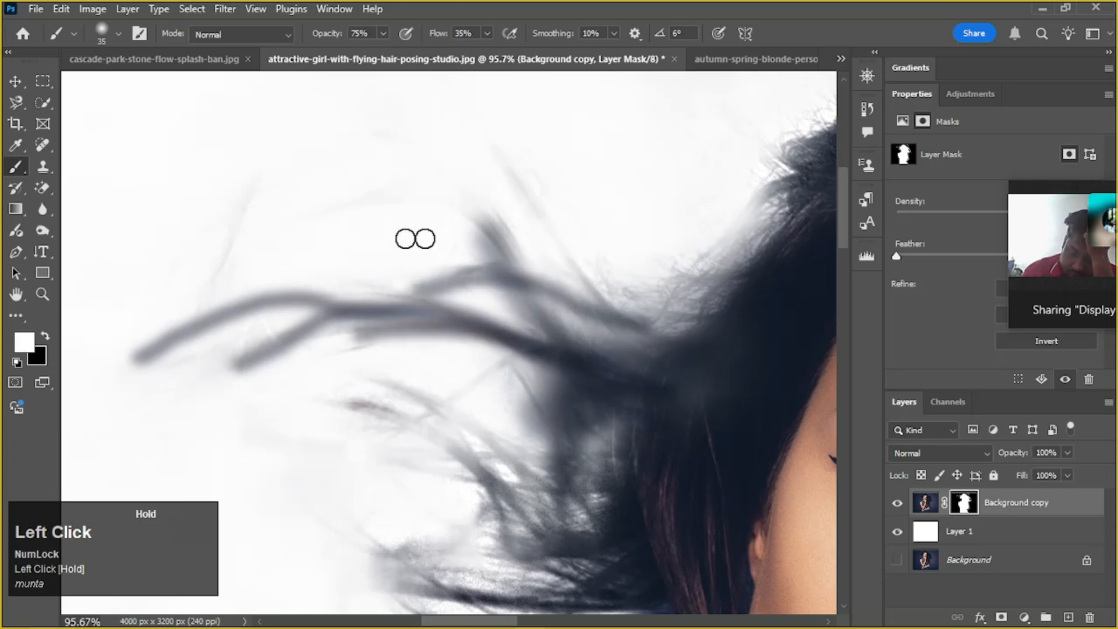
Reduce the brush to 20 and try thin white strokes tracing the high arching strand and the hair at its root
key("bracketleft")
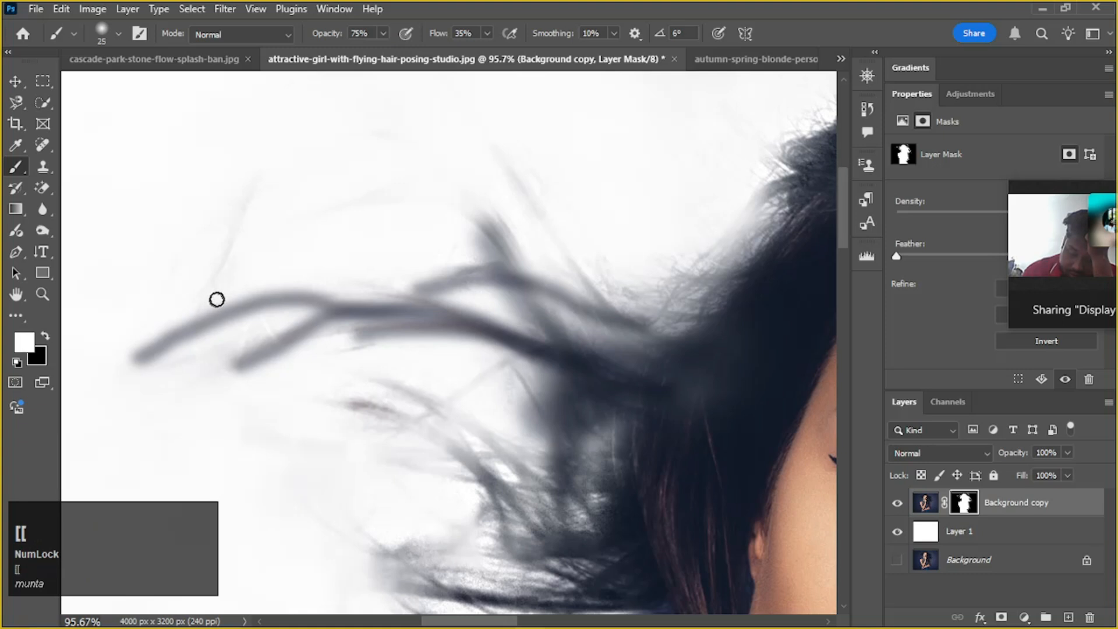
left_click_drag(202, 304, 218, 271)
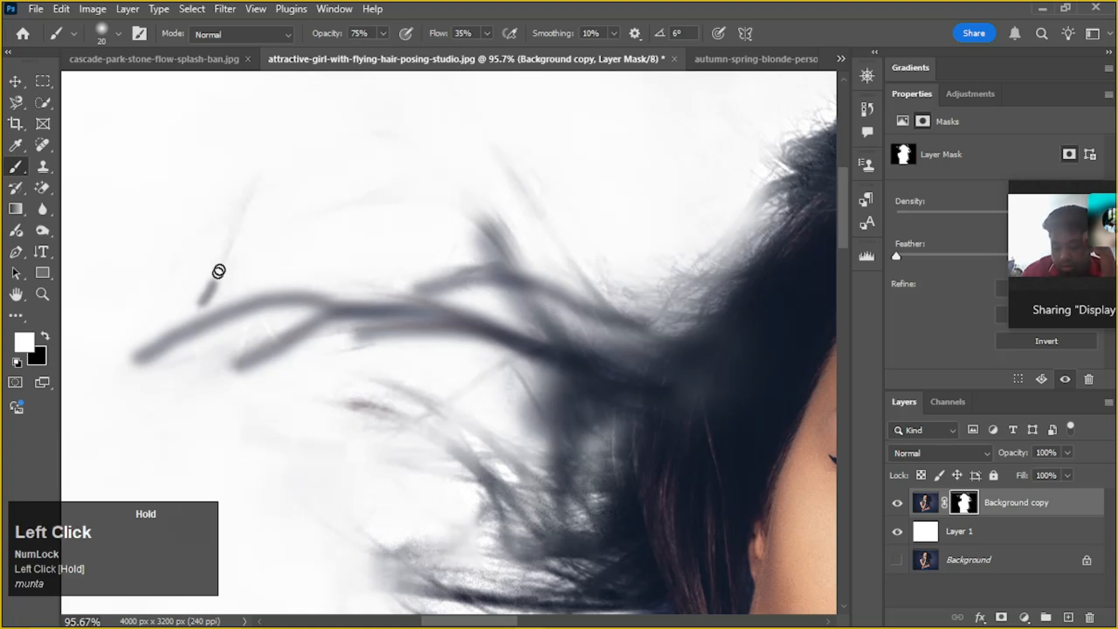
mouse_move(270, 183)
left_mouse_down()
mouse_move(407, 107)
mouse_move(783, 398)
left_mouse_up()
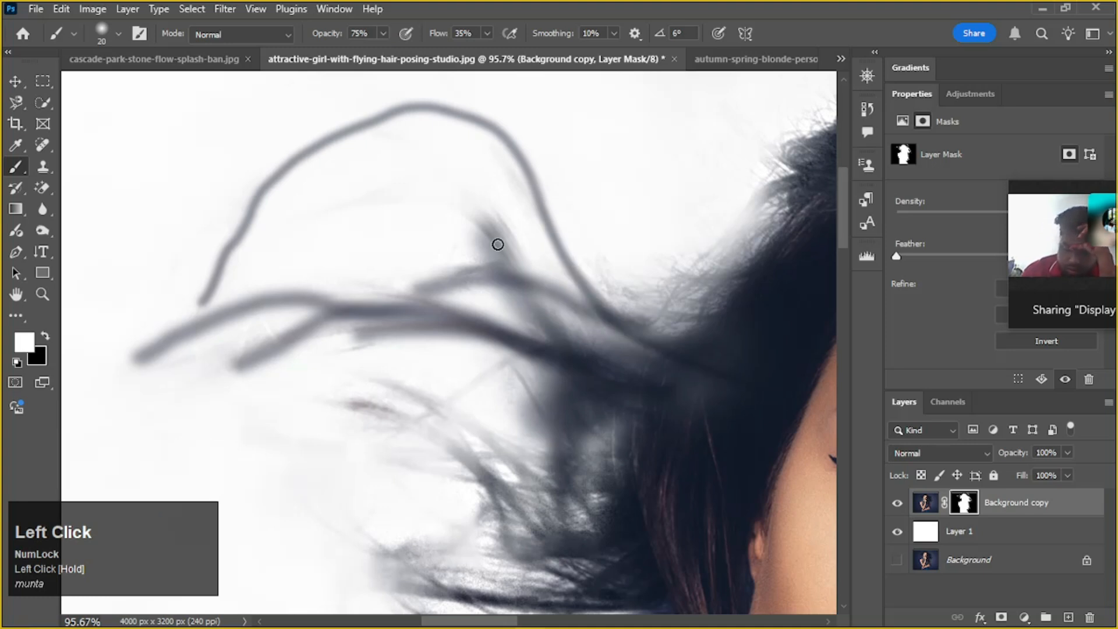
mouse_move(463, 216)
left_mouse_down()
mouse_move(571, 300)
mouse_move(808, 366)
left_mouse_up()
left_click_drag(585, 349, 734, 362)
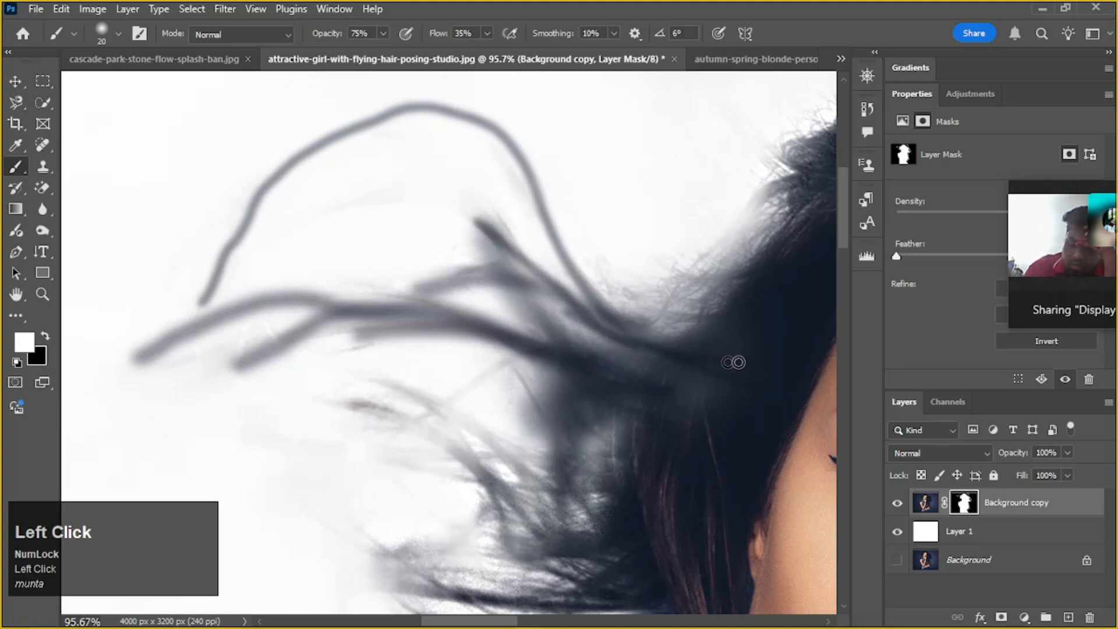
left_click_drag(584, 398, 703, 427)
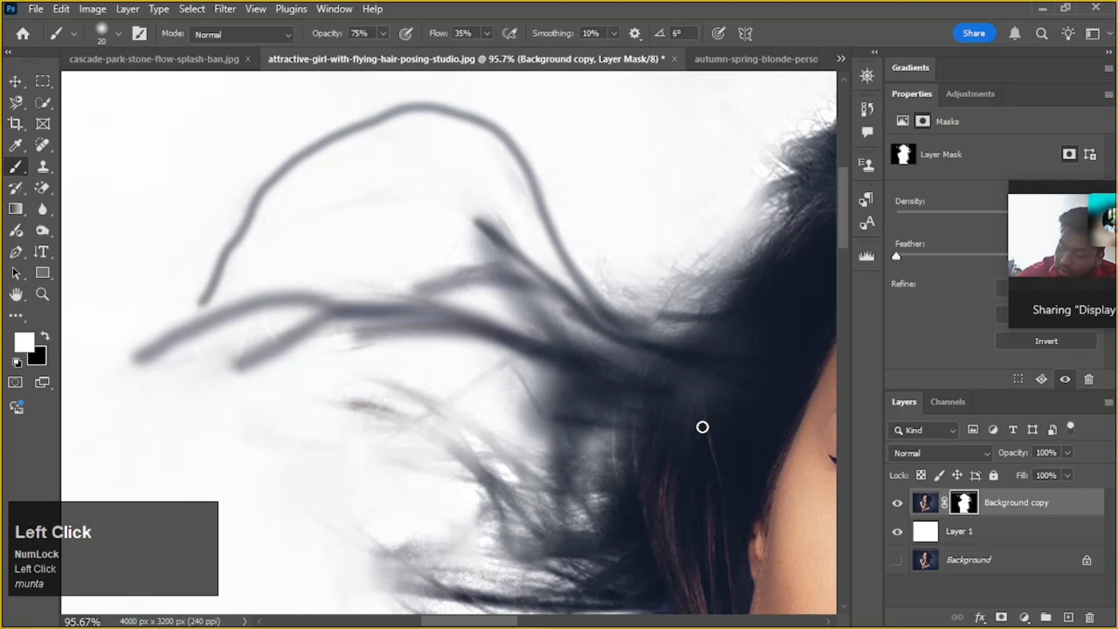
scroll(741, 388, "down", 2)
left_click(624, 398)
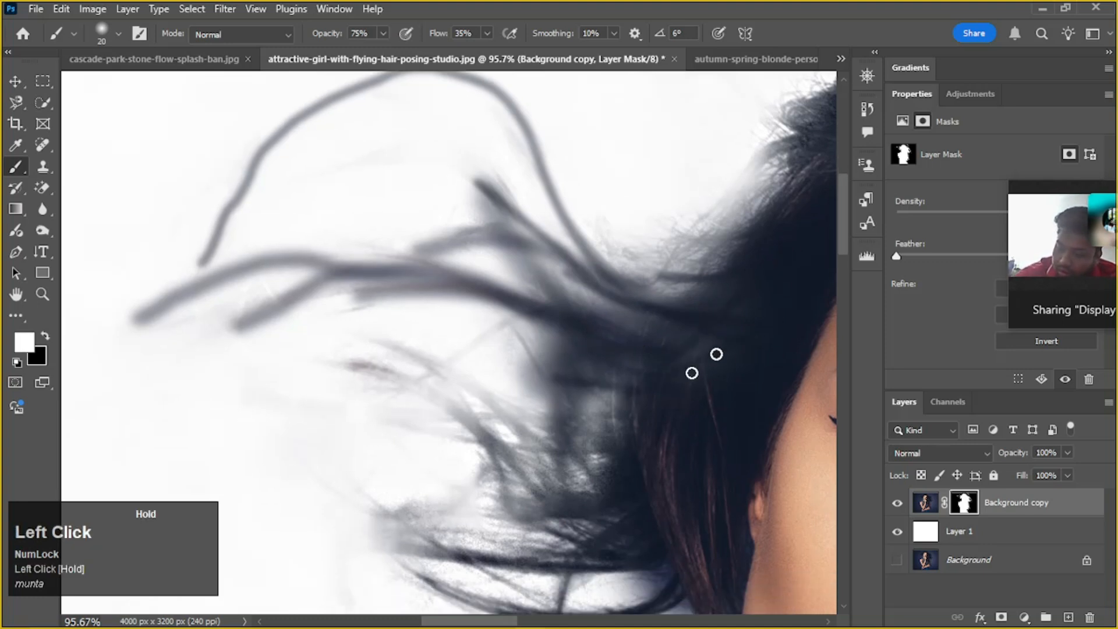
Enlarge the brush to 150, try a white stroke over the hair beside the temple, and undo the recent strand strokes
key("bracketleft")
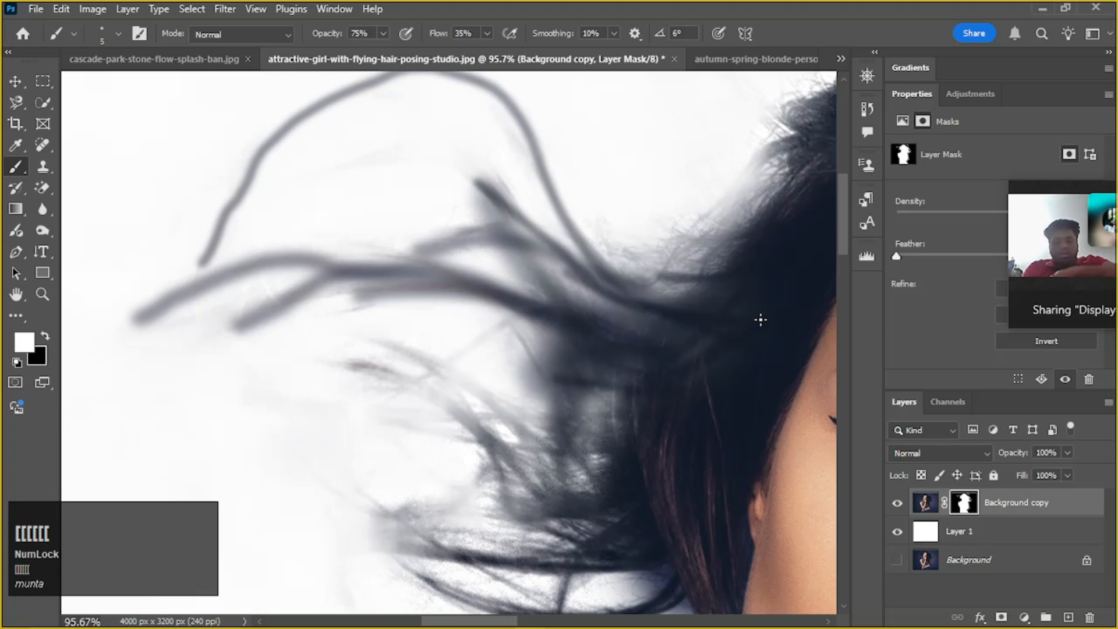
key("bracketright")
key("bracketright")
key("bracketright")
key("bracketright")
key("bracketright")
key("bracketright")
key("bracketright")
key("bracketright")
key("bracketright")
key("bracketright")
key("bracketright")
key("bracketright")
mouse_move(762, 317)
left_mouse_down()
mouse_move(715, 342)
mouse_move(656, 450)
mouse_move(817, 298)
mouse_move(701, 392)
mouse_move(767, 290)
mouse_move(724, 322)
mouse_move(681, 358)
mouse_move(617, 452)
mouse_move(639, 439)
left_mouse_up()
scroll(634, 451, "down", 1)
scroll(637, 449, "down", 5, "alt")
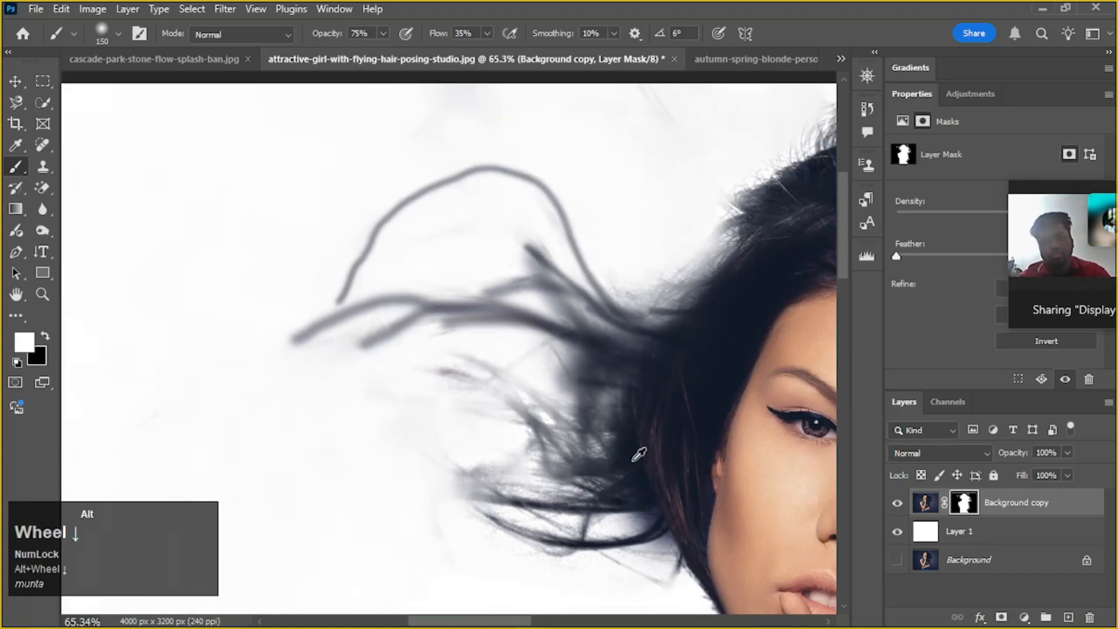
key("ctrl+z")
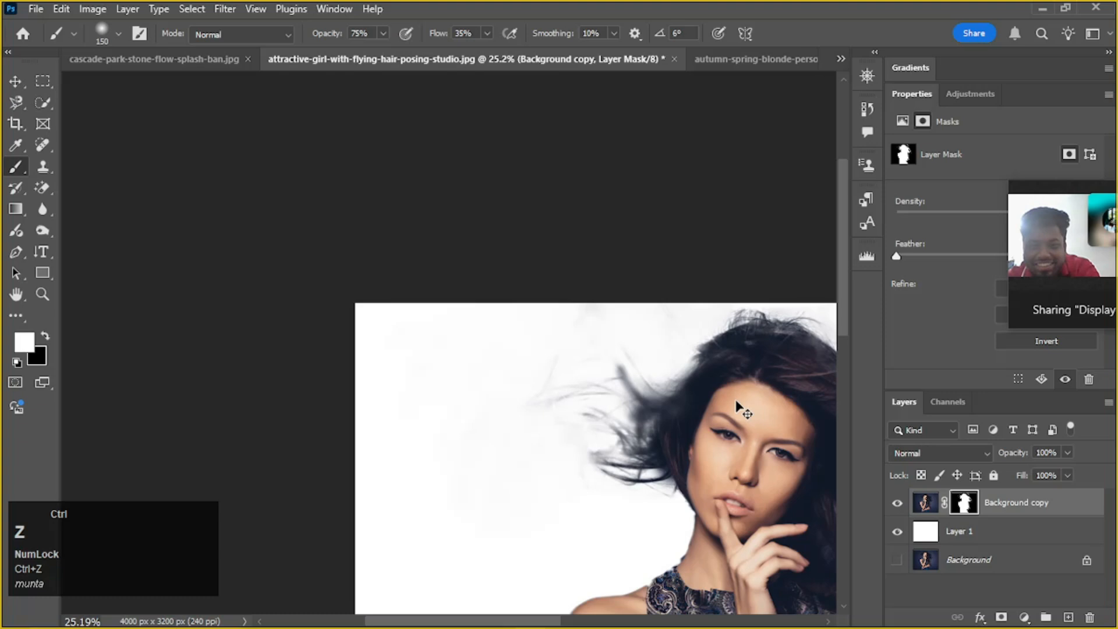
Examine the flyaway hair close up and the whole cutout against the white backdrop
scroll(695, 406, "up", 1)
scroll(696, 413, "up", 4, "alt")
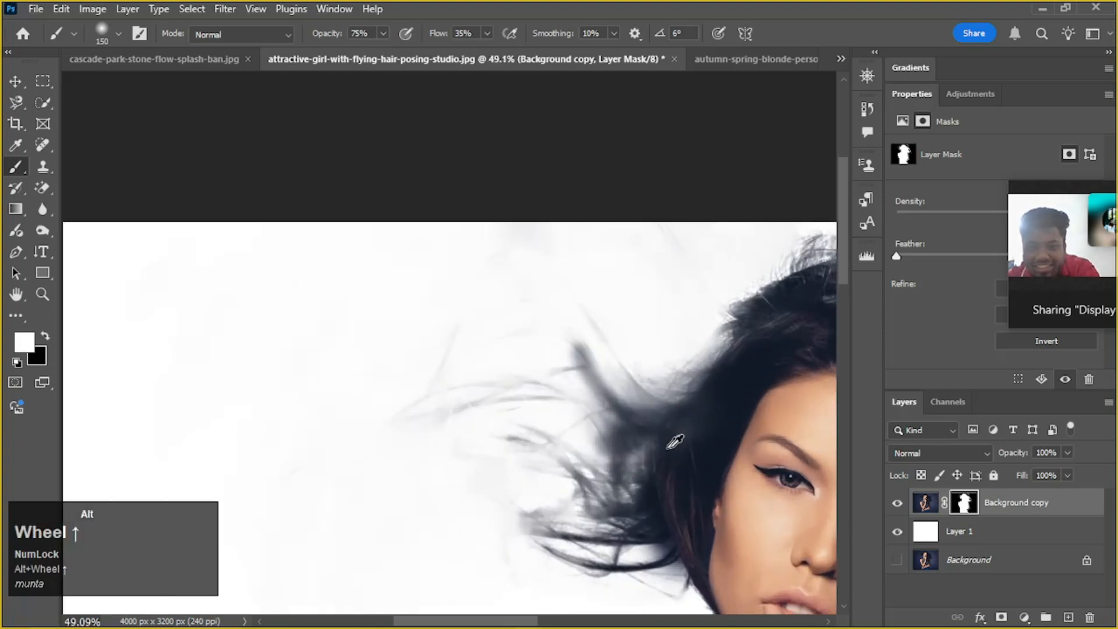
left_click(698, 420)
mouse_move(697, 420)
left_mouse_down()
mouse_move(605, 508)
mouse_move(716, 391)
mouse_move(663, 459)
mouse_move(712, 410)
mouse_move(655, 495)
mouse_move(695, 470)
mouse_move(700, 389)
mouse_move(712, 401)
mouse_move(739, 369)
mouse_move(647, 433)
mouse_move(731, 353)
mouse_move(697, 383)
mouse_move(700, 407)
mouse_move(531, 422)
left_mouse_up()
scroll(713, 390, "down", 3, "alt")
scroll(740, 372, "up", 3, "alt")
scroll(720, 385, "down", 2, "alt")
key("space")
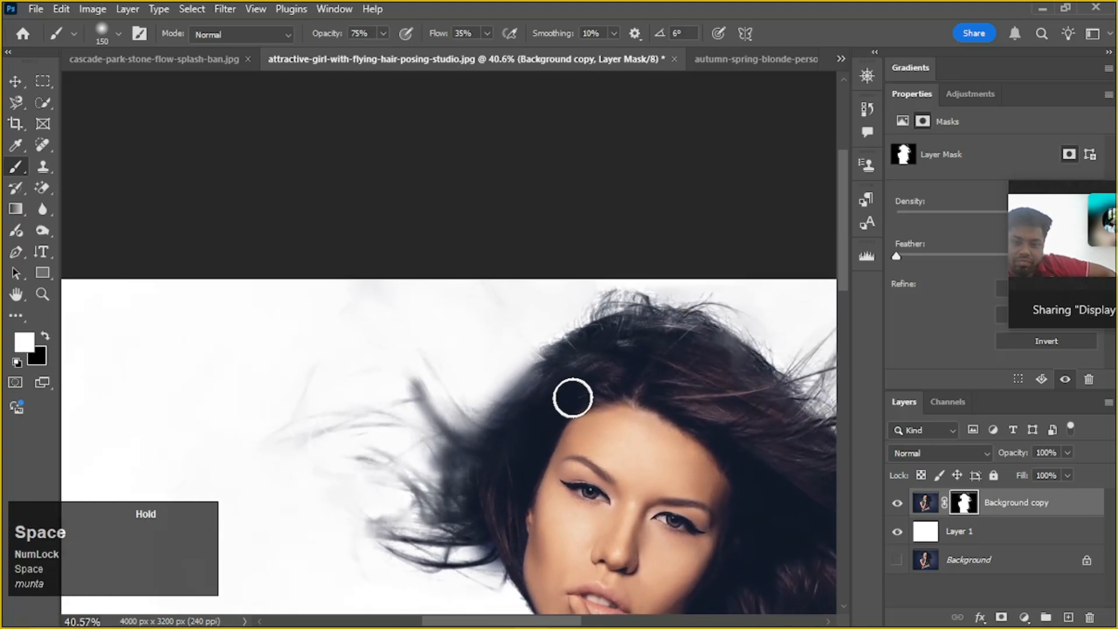
mouse_move(550, 377)
left_mouse_down()
mouse_move(488, 421)
mouse_move(546, 390)
left_mouse_up()
scroll(611, 369, "down", 6, "alt")
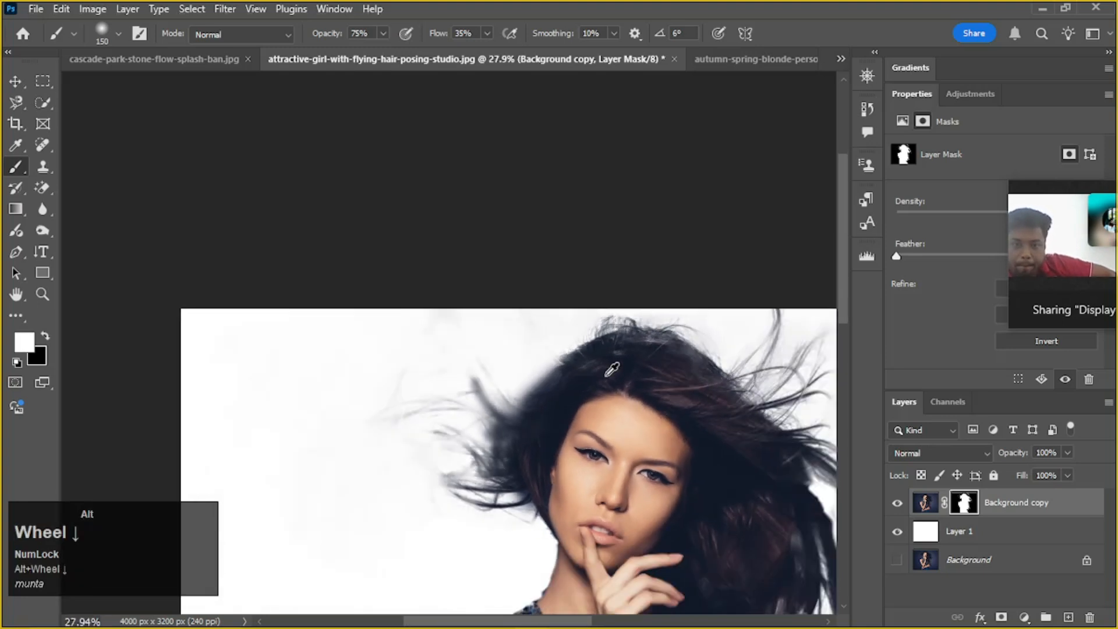
key("space")
left_click_drag(668, 386, 613, 286)
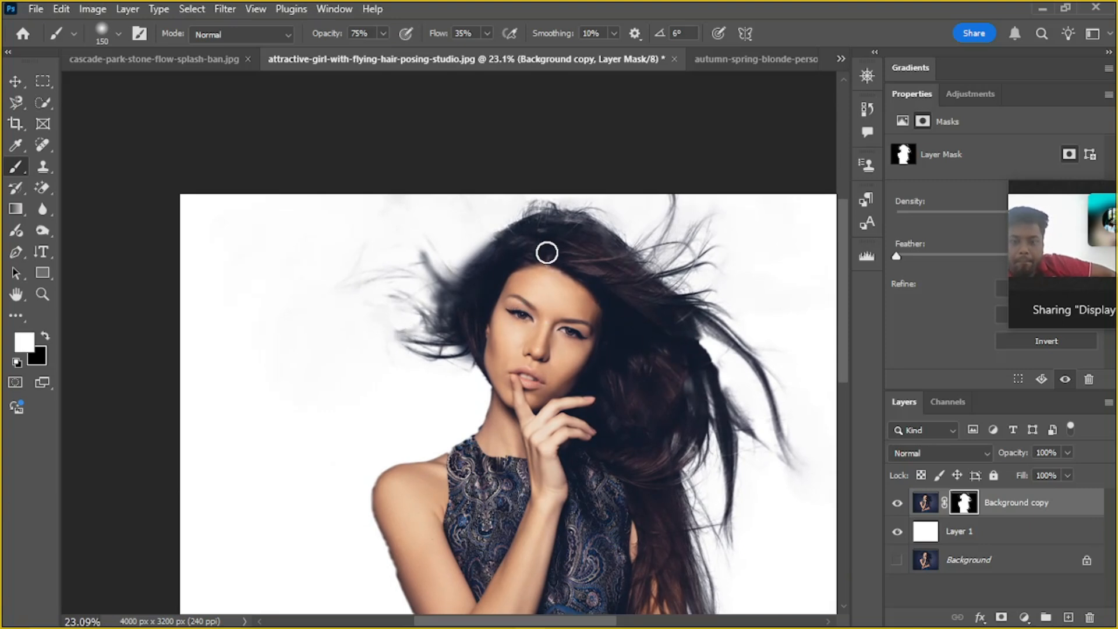
scroll(530, 265, "up", 5, "alt")
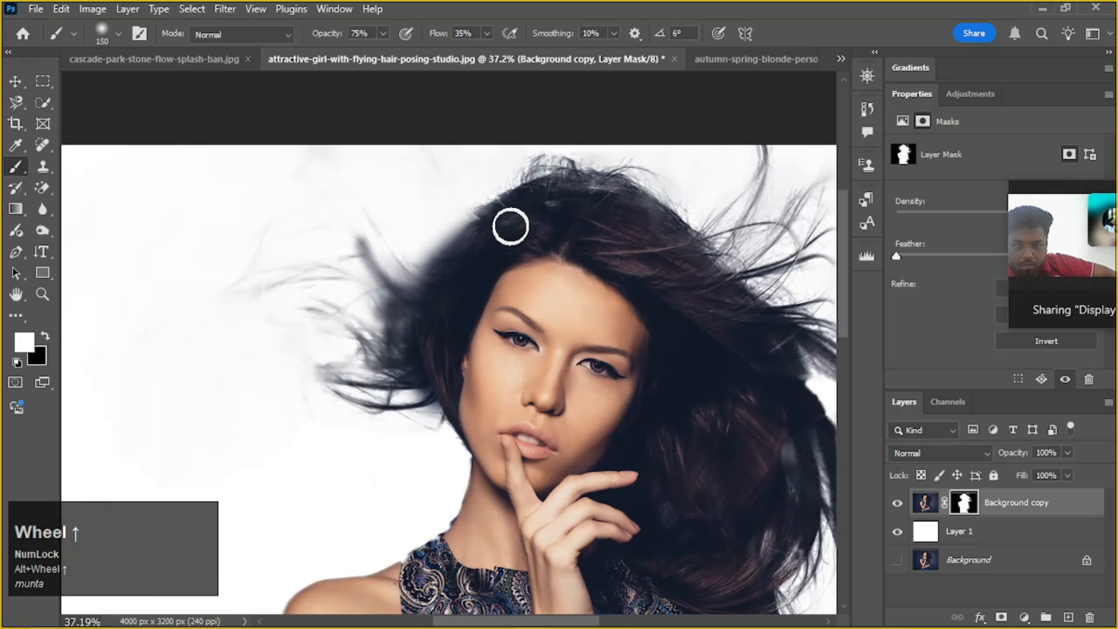
scroll(465, 248, "down", 5, "alt")
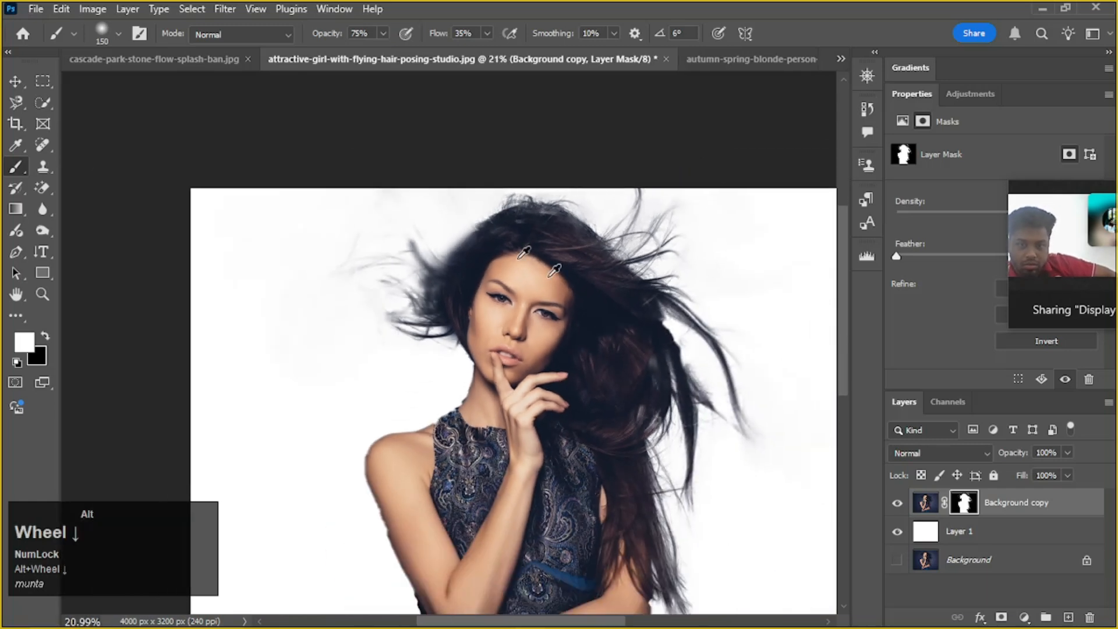
scroll(668, 350, "down", 3, "alt")
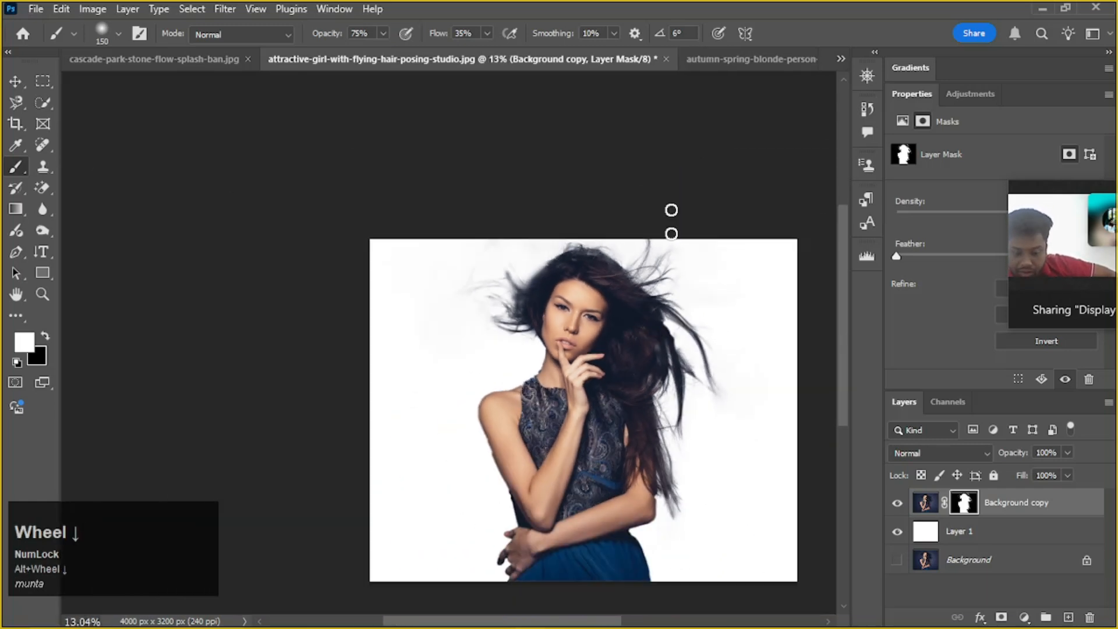
Switch to the cascade-park-stone-flow-splash-ban.jpg document, show the oyster-farm sunset background layer, and hide the Curves 2 and Layer 1 copy layers
left_click(744, 60)
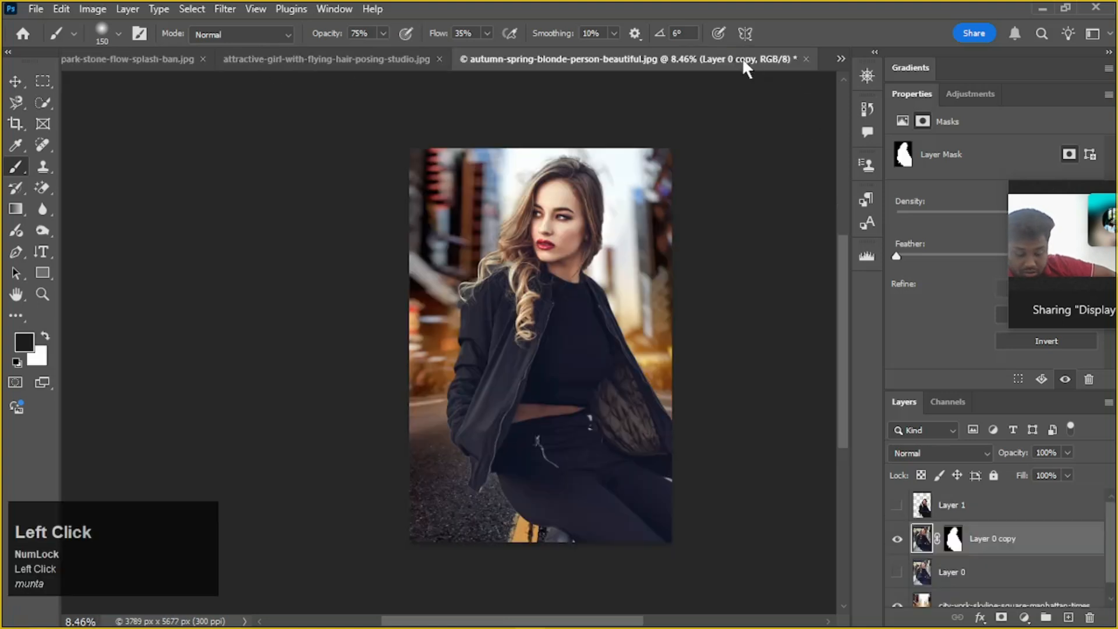
left_click(168, 69)
scroll(926, 539, "down", 3)
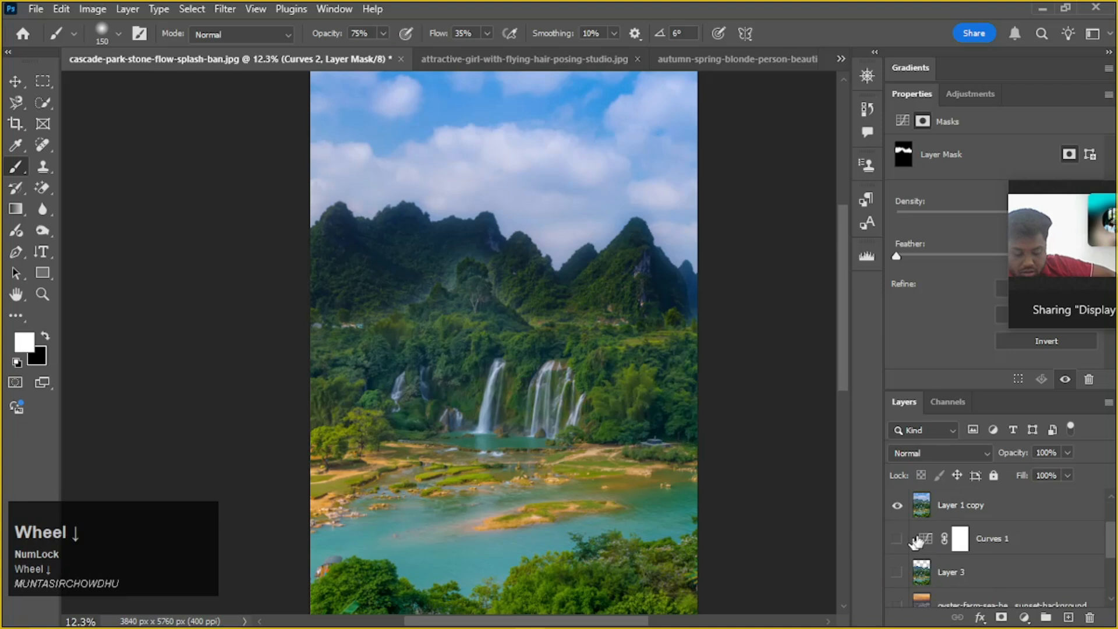
scroll(926, 542, "up", 1)
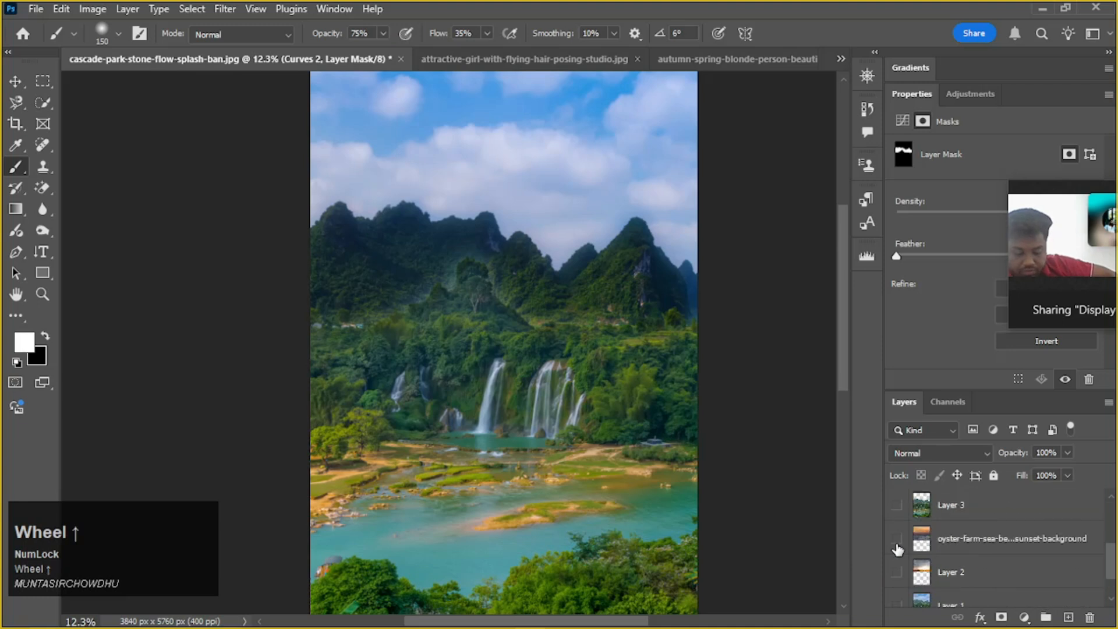
left_click(897, 539)
scroll(913, 571, "up", 3)
left_click(898, 538)
left_click(897, 572)
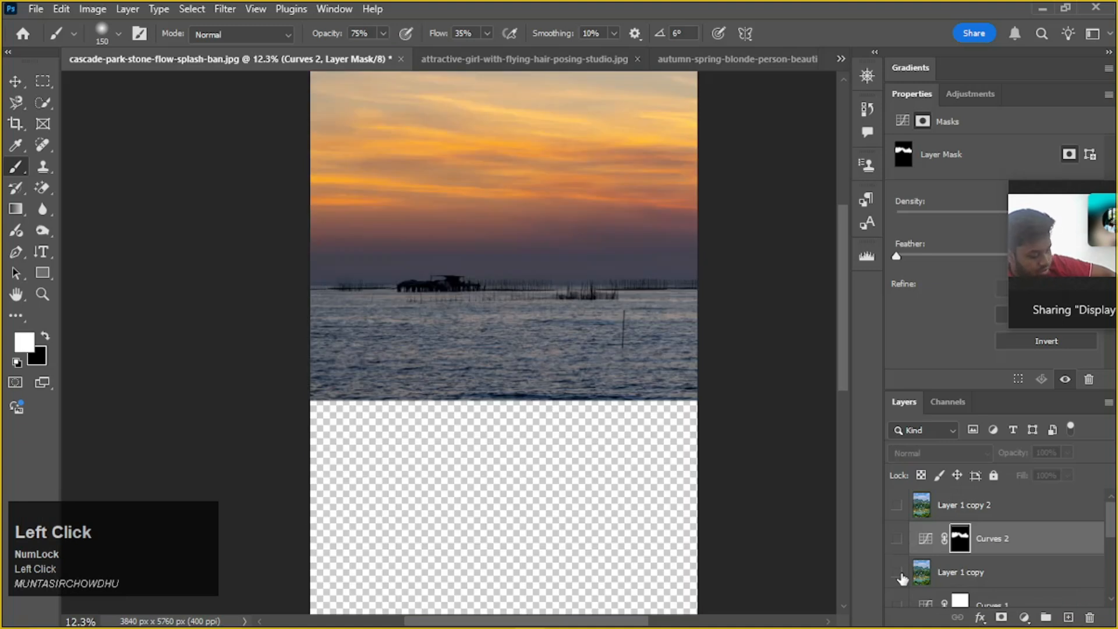
Show Layer 2 with the cloudy sky over the wheat field and hide the oyster-farm sunset background layer
scroll(904, 570, "down", 5)
left_click(897, 539)
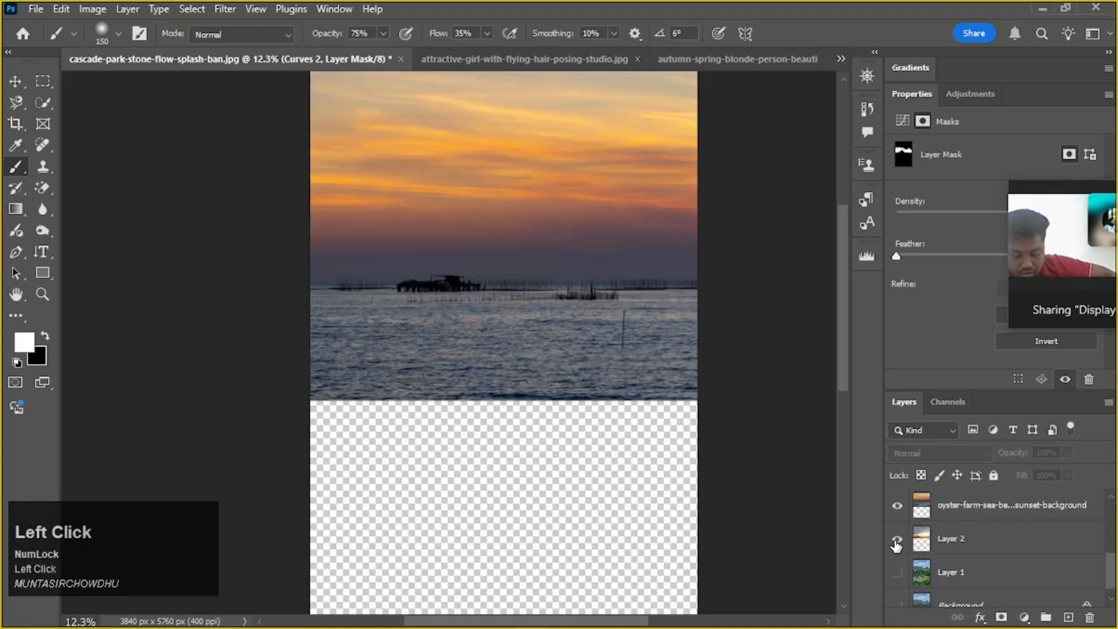
left_click(898, 506)
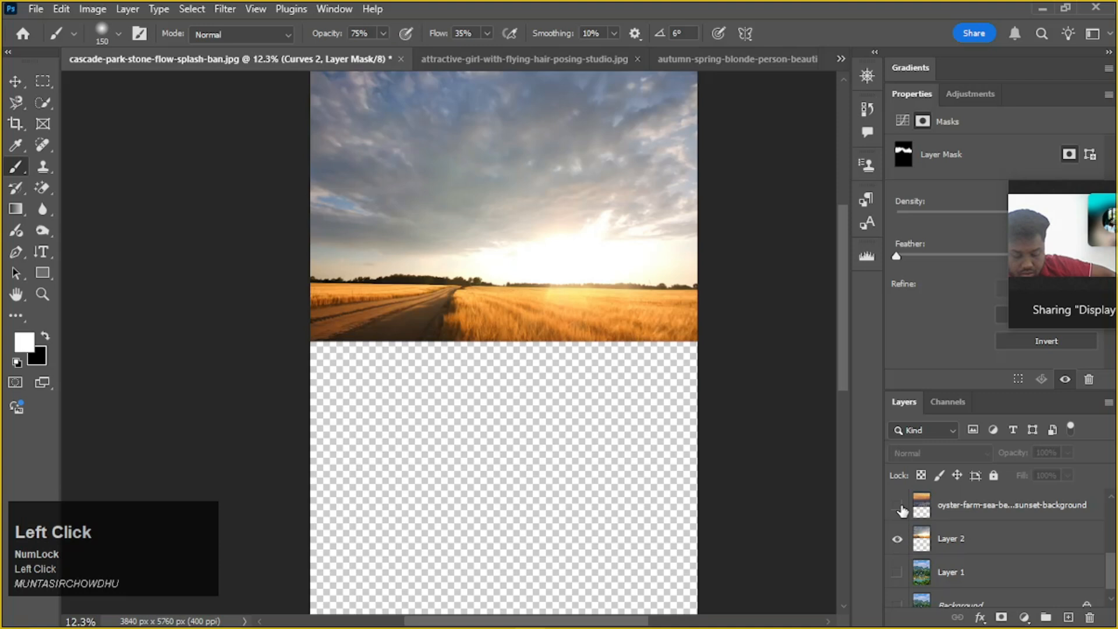
left_click(898, 506)
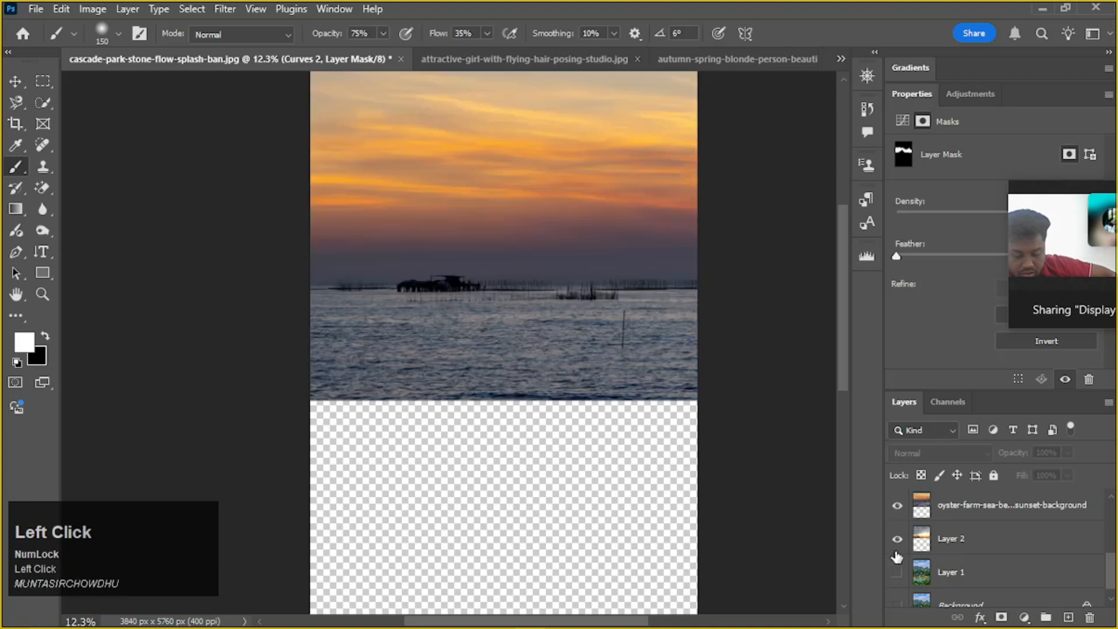
left_click(898, 508)
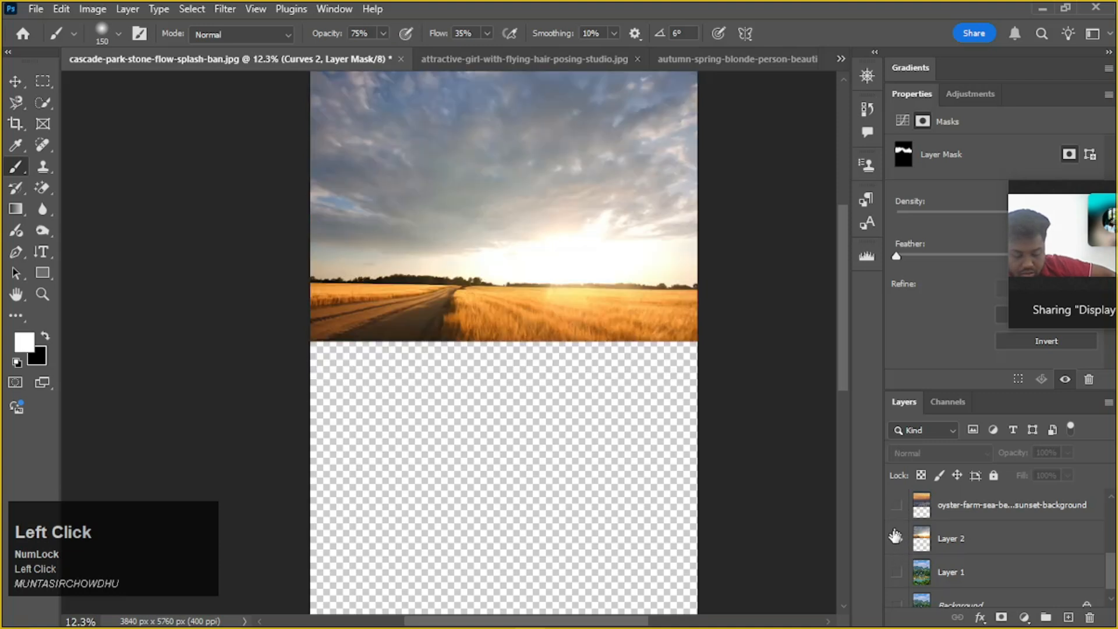
left_click(896, 539)
left_click(897, 540)
scroll(608, 249, "up", 2)
scroll(619, 255, "down", 4)
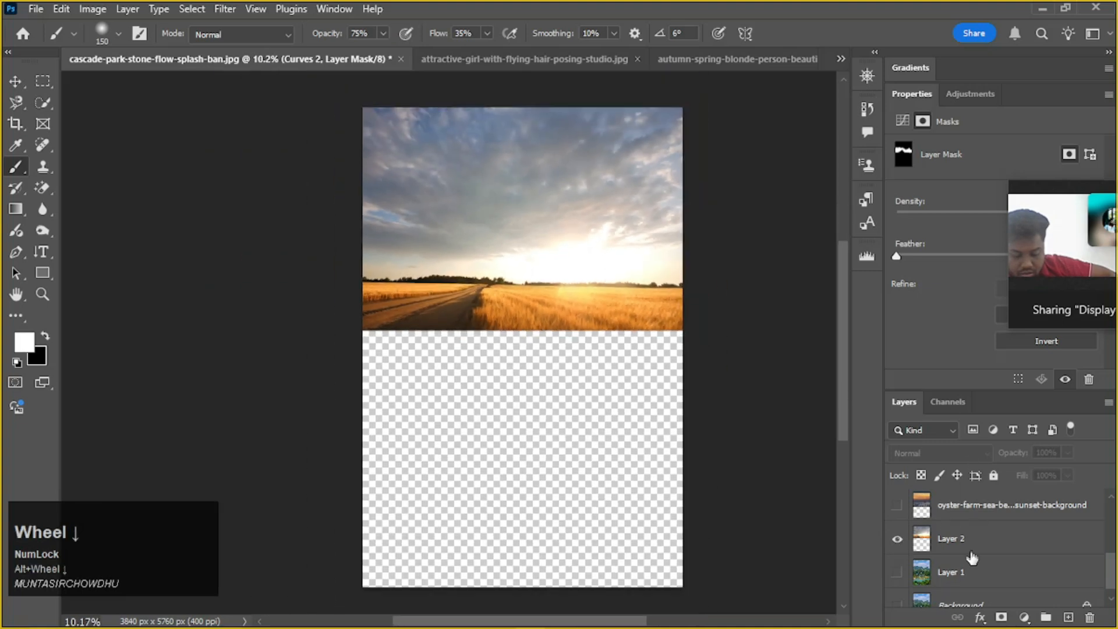
Copy Layer 2 with the wheat field and sky into the attractive-girl-with-flying-hair-posing-studio.jpg document using the Move tool
left_click(972, 546)
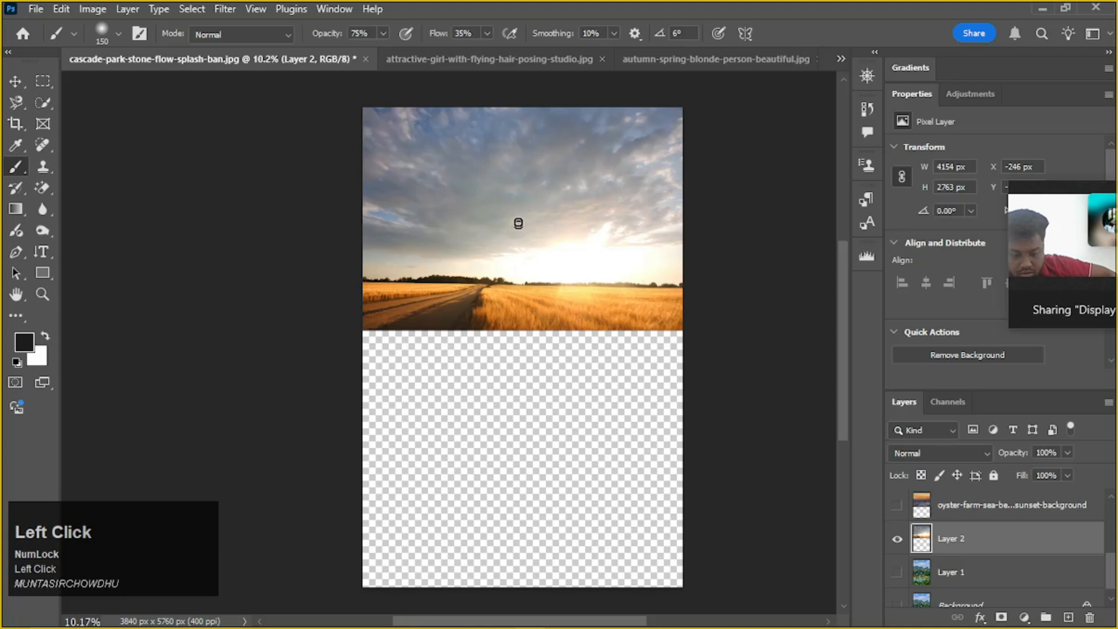
key("v")
mouse_move(519, 225)
left_mouse_down()
mouse_move(501, 260)
mouse_move(499, 62)
left_mouse_up()
left_click_drag(558, 309, 557, 309)
scroll(557, 309, "down", 2)
key("space")
left_click_drag(630, 367, 569, 393)
scroll(569, 392, "down", 1)
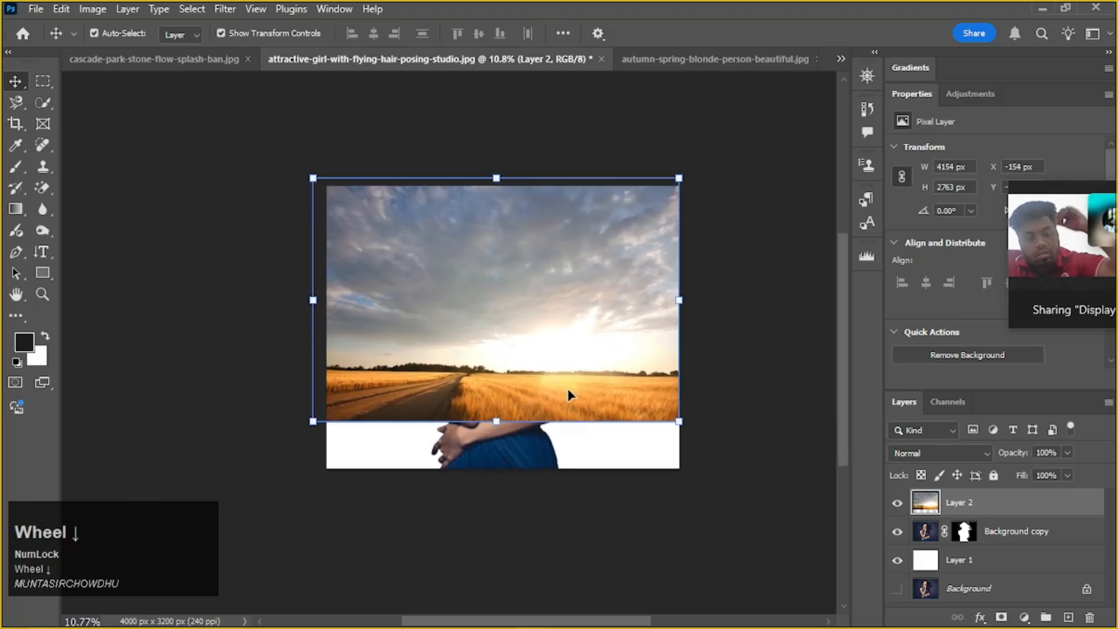
Scale the wheat field and sky layer up to cover the canvas and stack it directly beneath Background copy
left_click(680, 425)
left_click_drag(681, 428, 726, 512)
left_click_drag(1060, 532, 1056, 481)
Select the woman's cutout layer and inspect it against the wheat field background
left_click(515, 379)
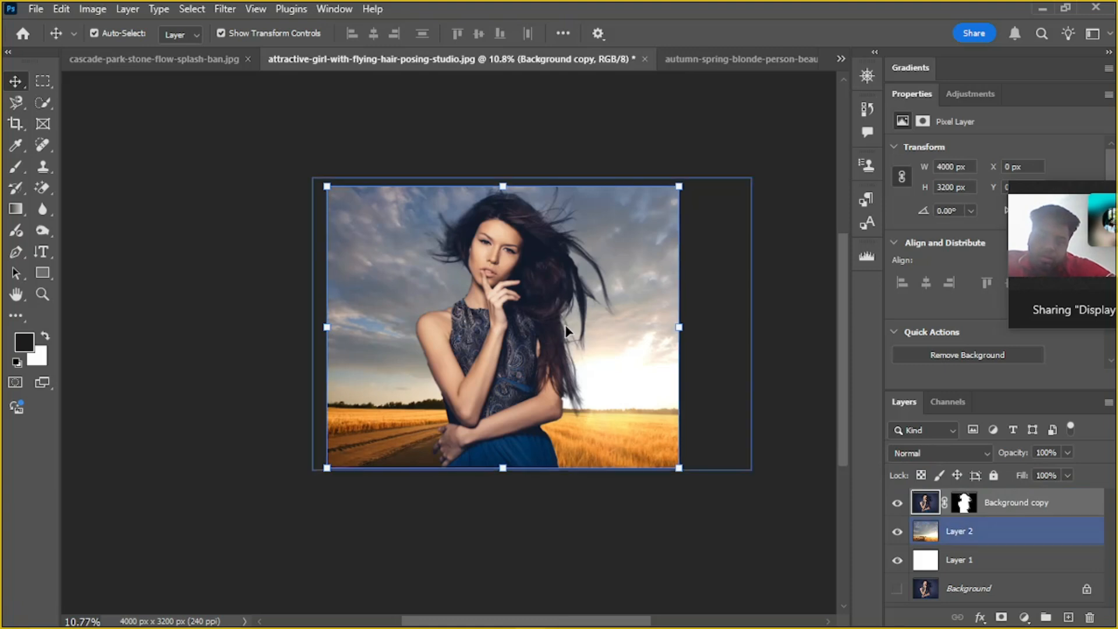
scroll(486, 271, "up", 2)
scroll(485, 270, "up", 1)
scroll(486, 270, "down", 4)
left_click(520, 349)
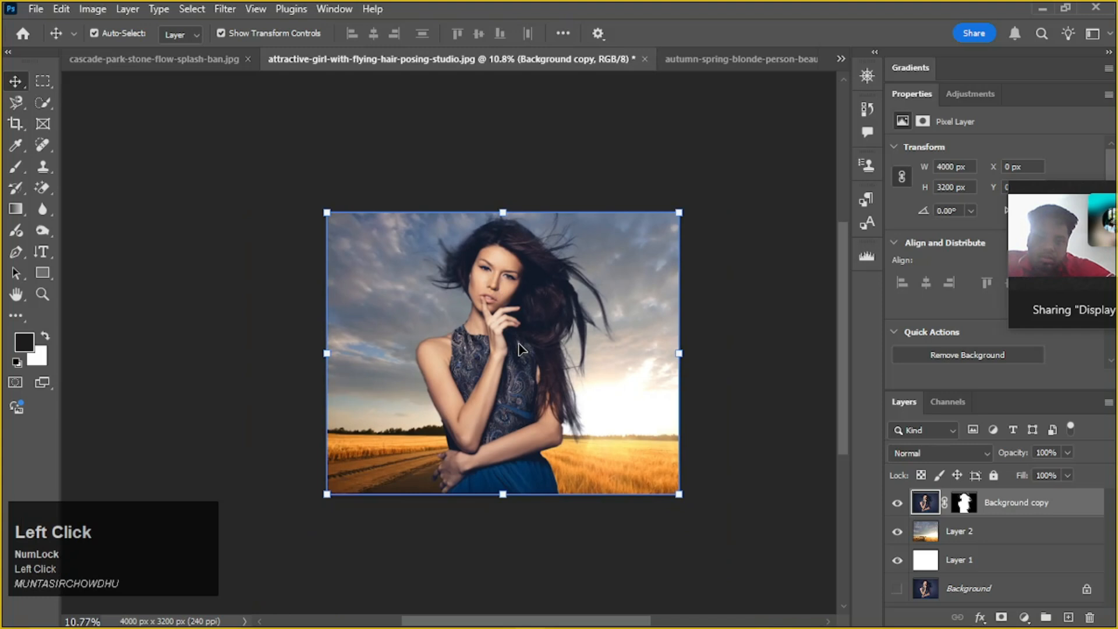
Scale the woman's cutout down to about 50% and position it over the path in the lower-left part of the wheat field
key("ctrl")
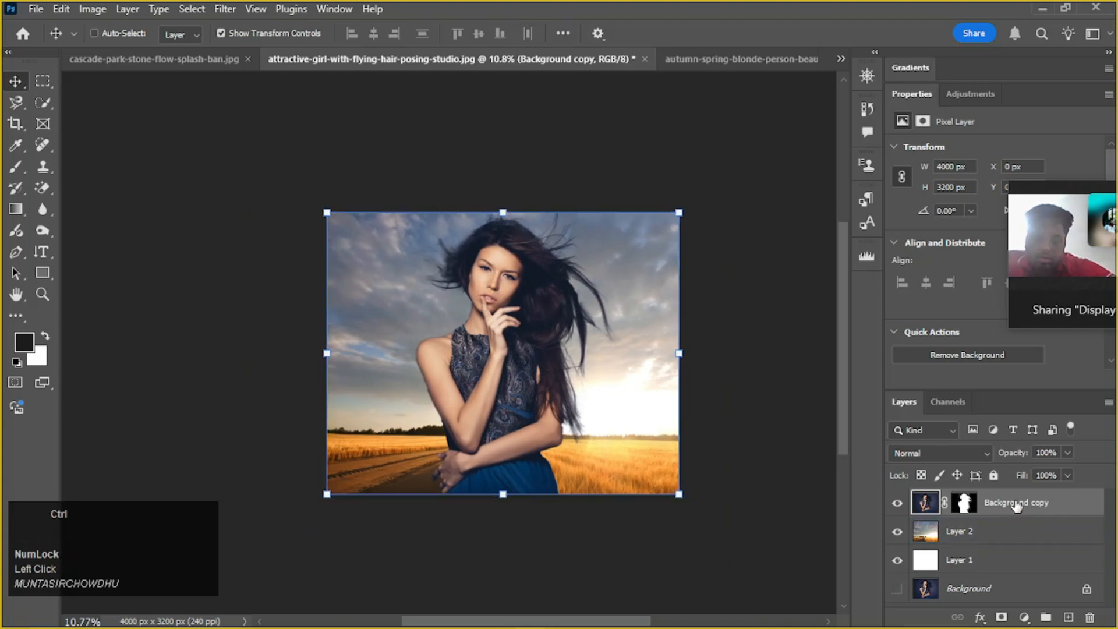
key("ctrl+t")
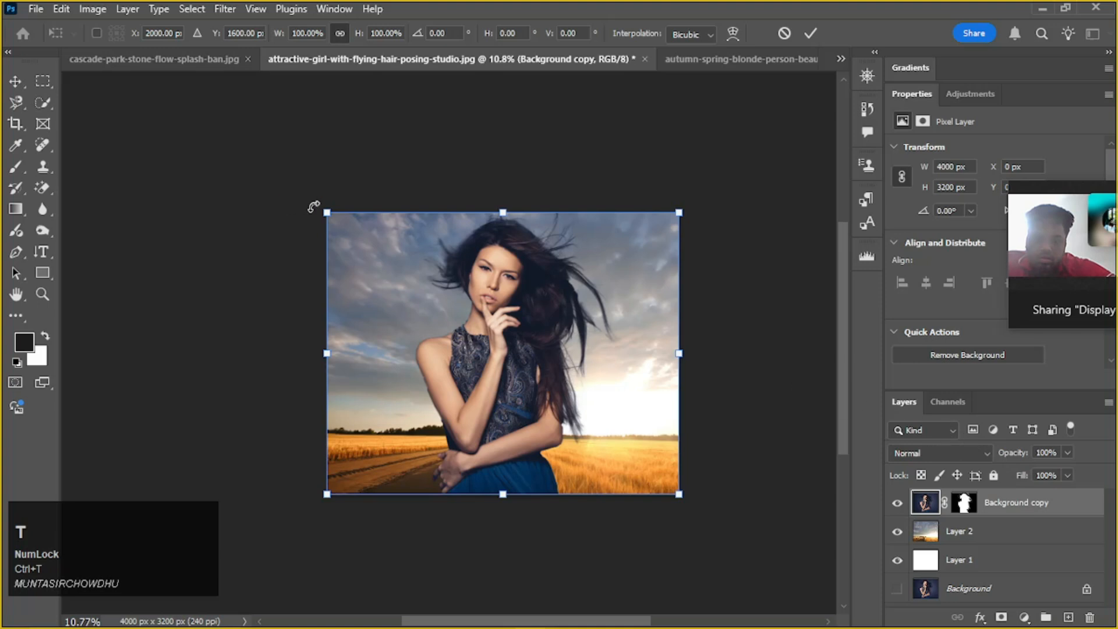
left_click_drag(324, 211, 357, 235)
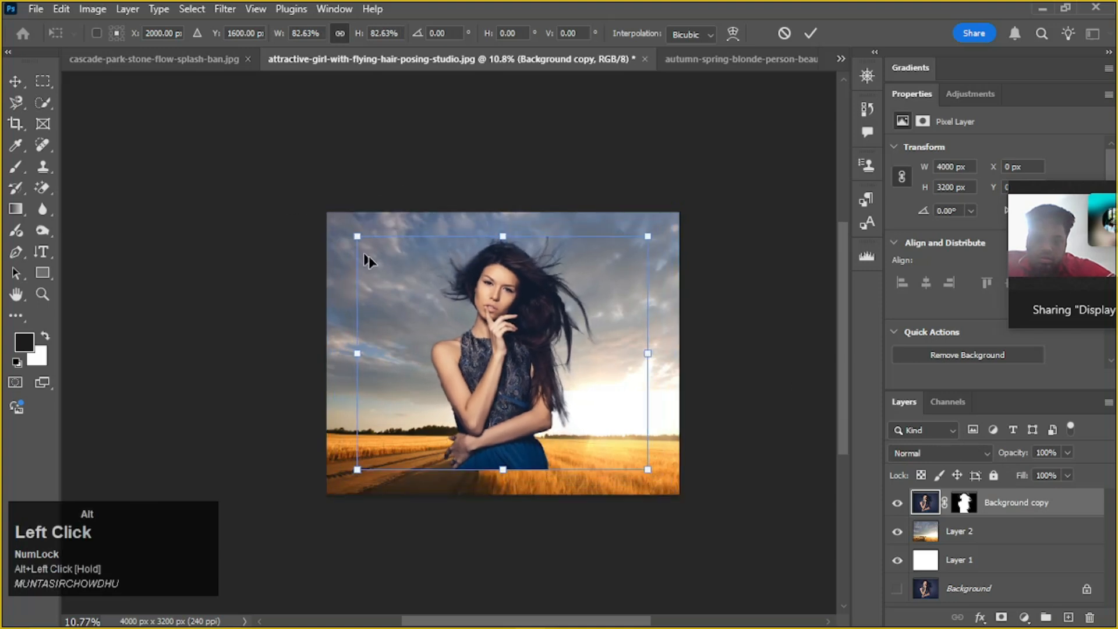
left_click_drag(570, 364, 511, 387)
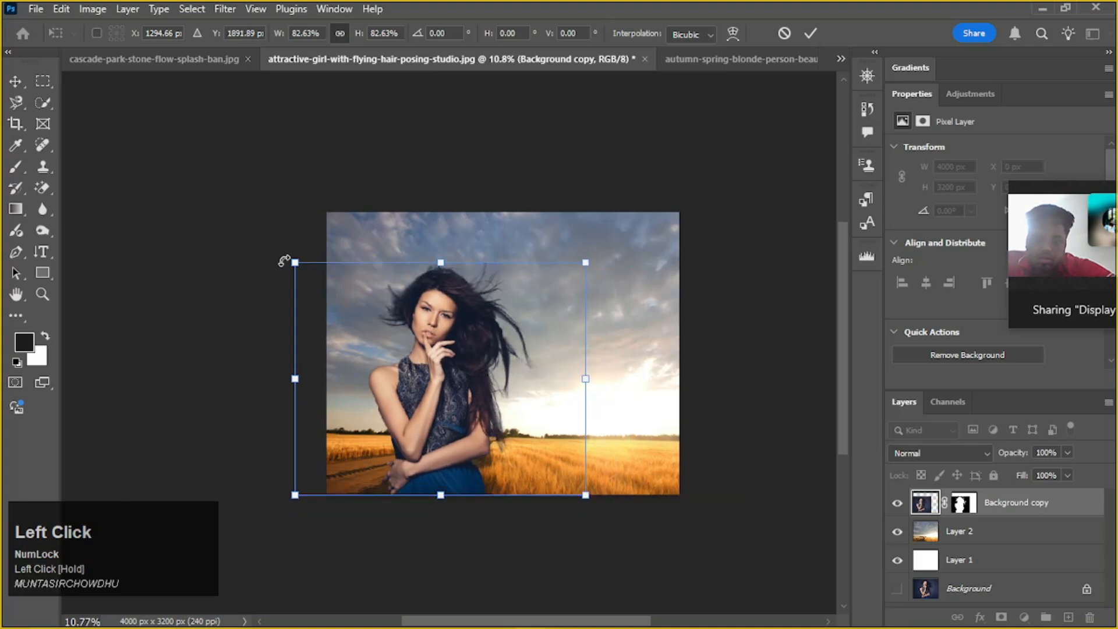
left_click_drag(293, 263, 410, 354)
left_click_drag(509, 422, 473, 443)
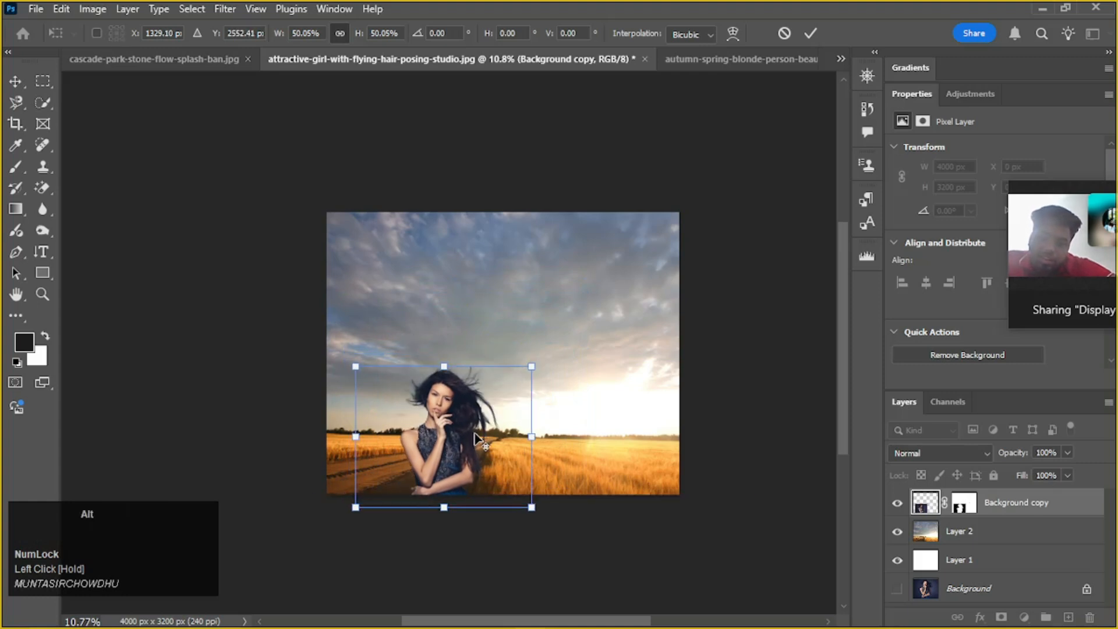
Align the woman's cutout with the canvas's bottom edge near its left side and enlarge it to about 53.6% of its original size
scroll(475, 438, "up", 3)
key("space")
left_click_drag(675, 425, 801, 352)
key("space")
left_click_drag(693, 344, 714, 409)
left_click_drag(566, 411, 525, 383)
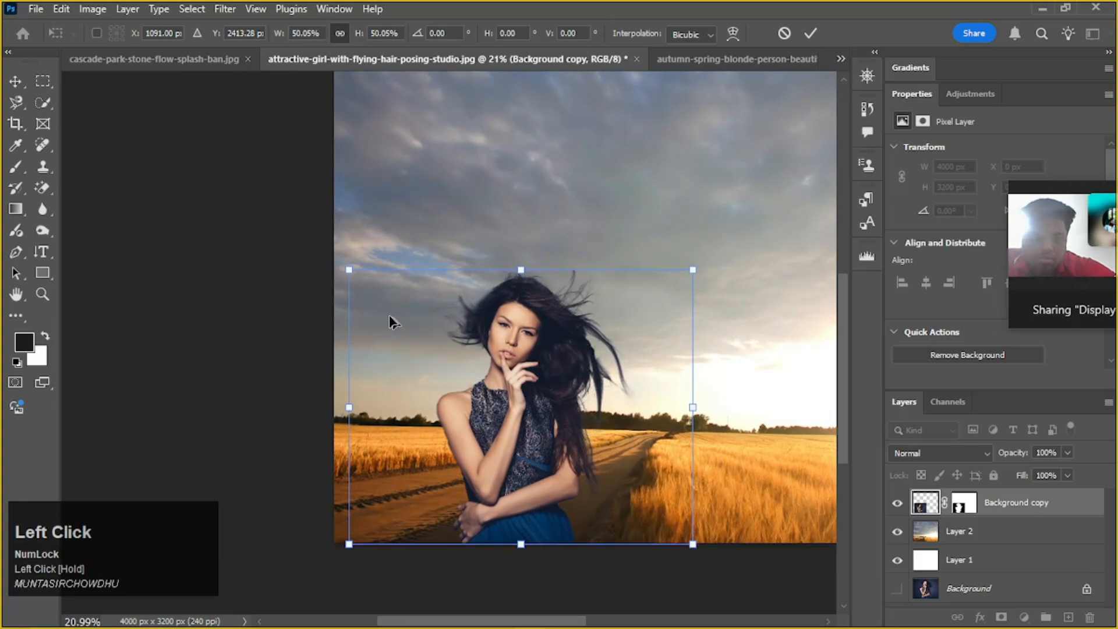
left_click_drag(344, 271, 325, 249)
scroll(548, 354, "down", 1, "alt")
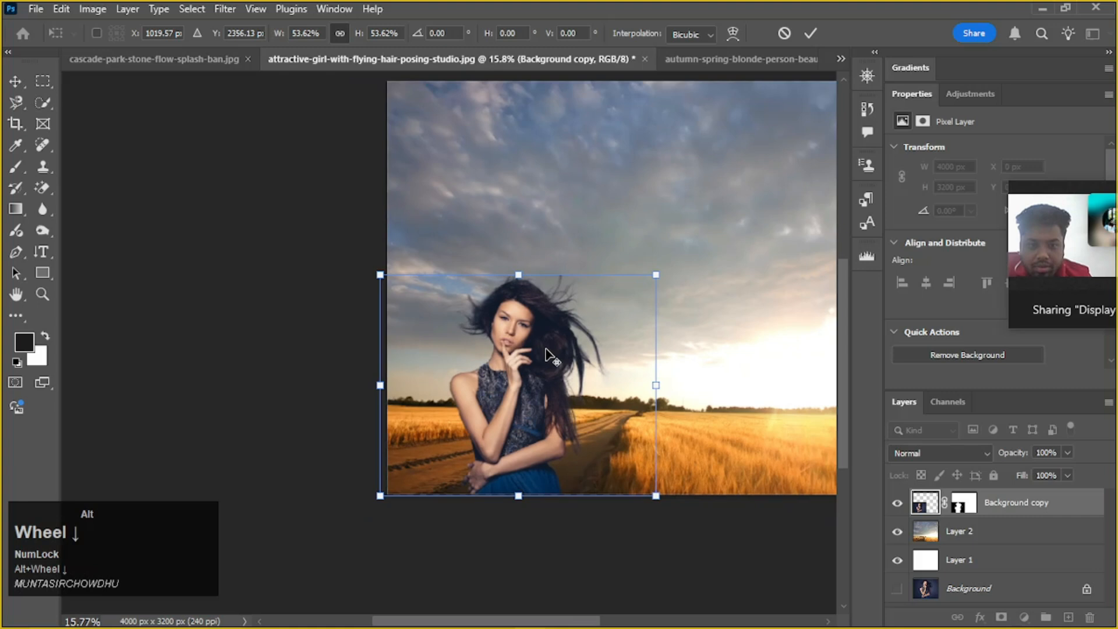
left_click(605, 564)
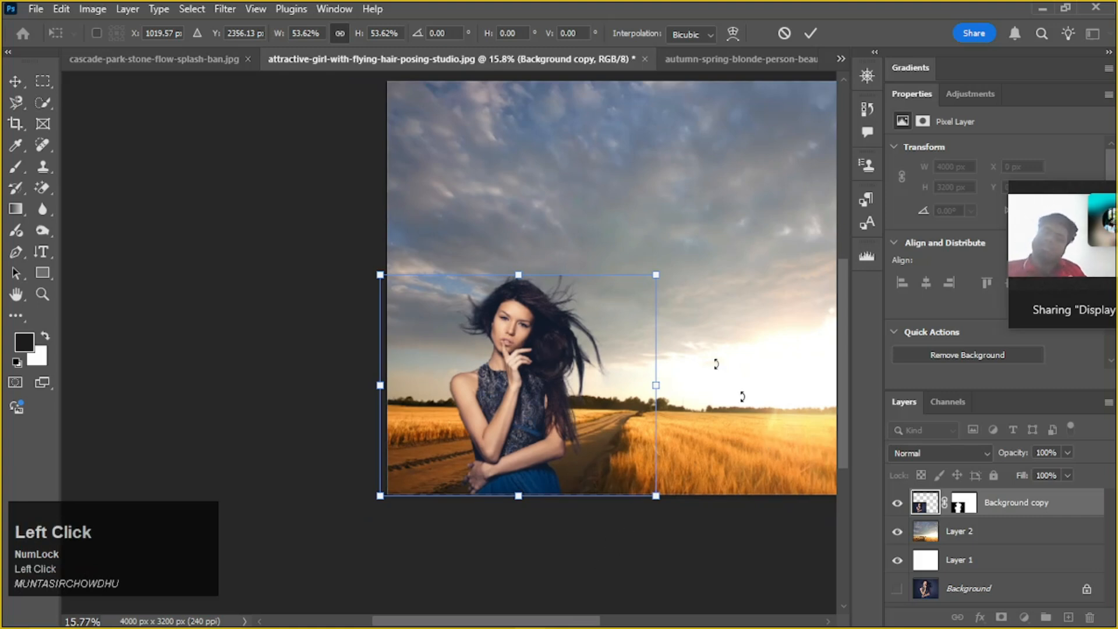
left_click(811, 32)
left_click(749, 242)
left_click_drag(749, 242, 604, 263)
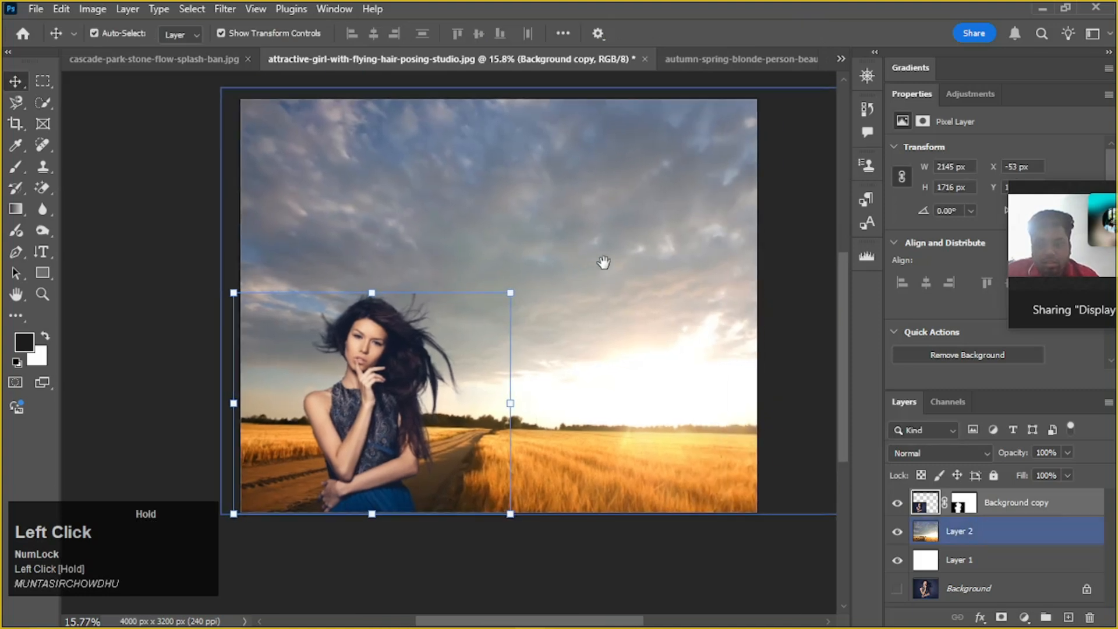
scroll(599, 268, "down", 3, "alt")
left_click(612, 529)
left_click(631, 343)
key("ctrl+m")
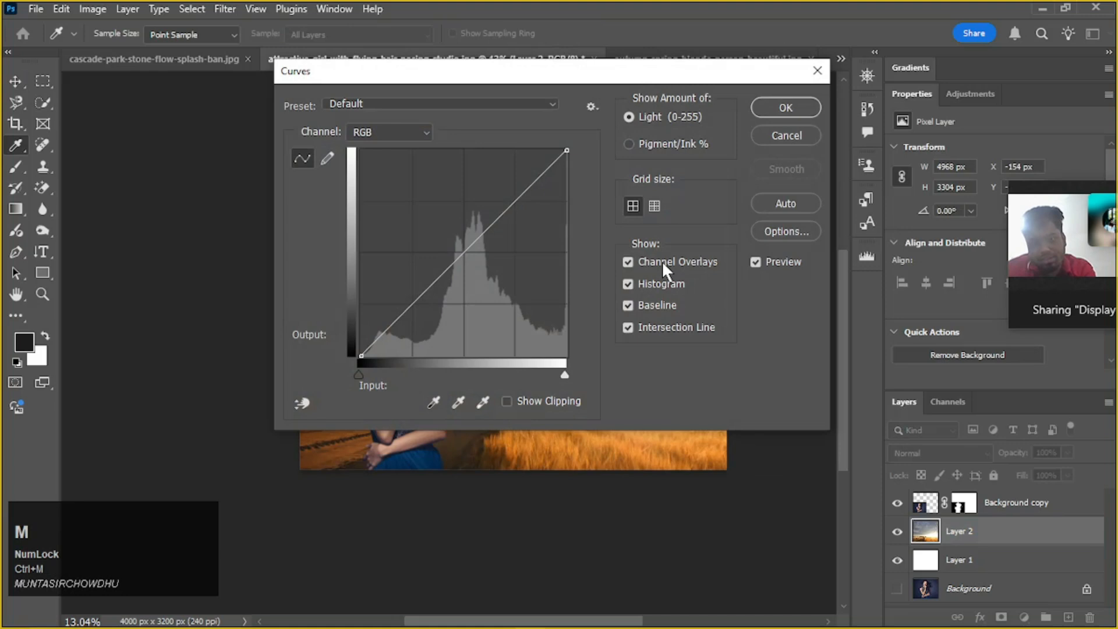
left_click_drag(544, 73, 927, 38)
left_click_drag(870, 201, 886, 218)
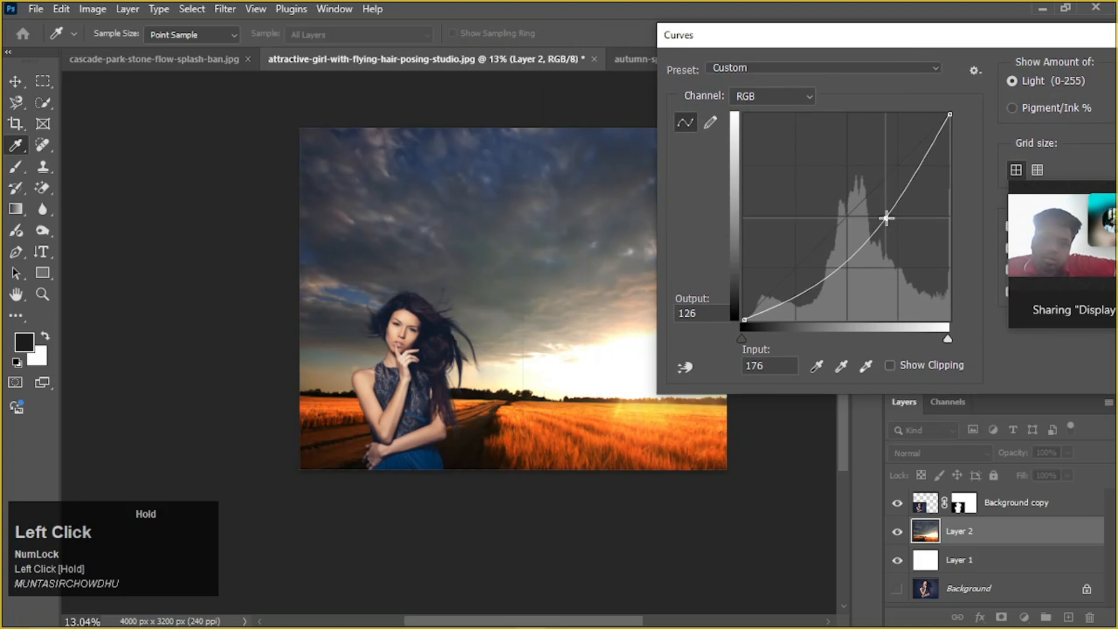
left_click_drag(934, 50, 739, 40)
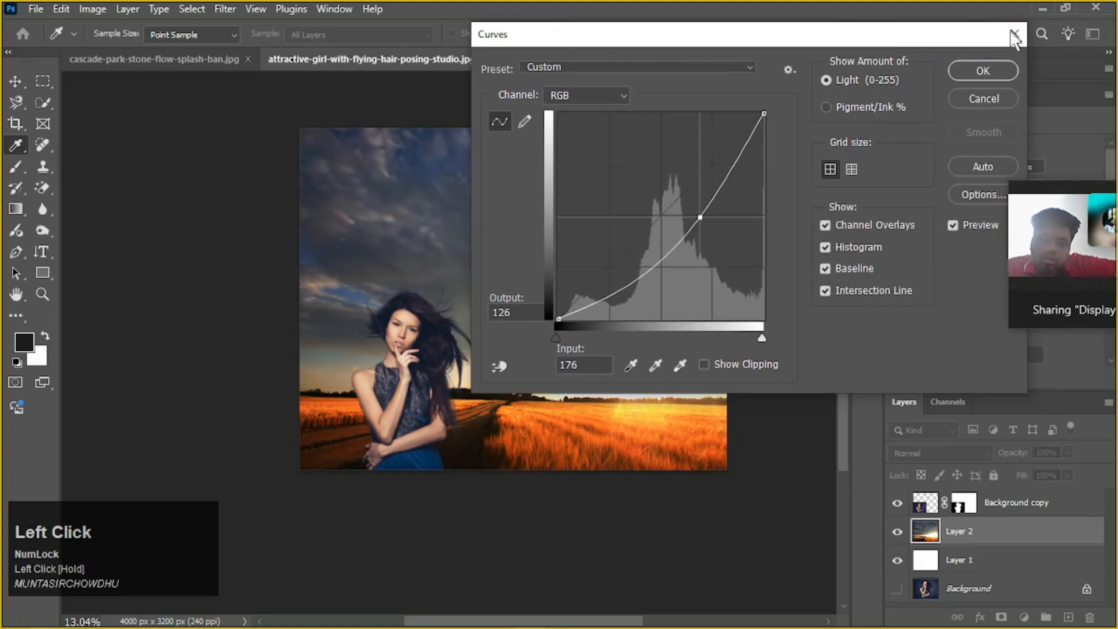
left_click(988, 99)
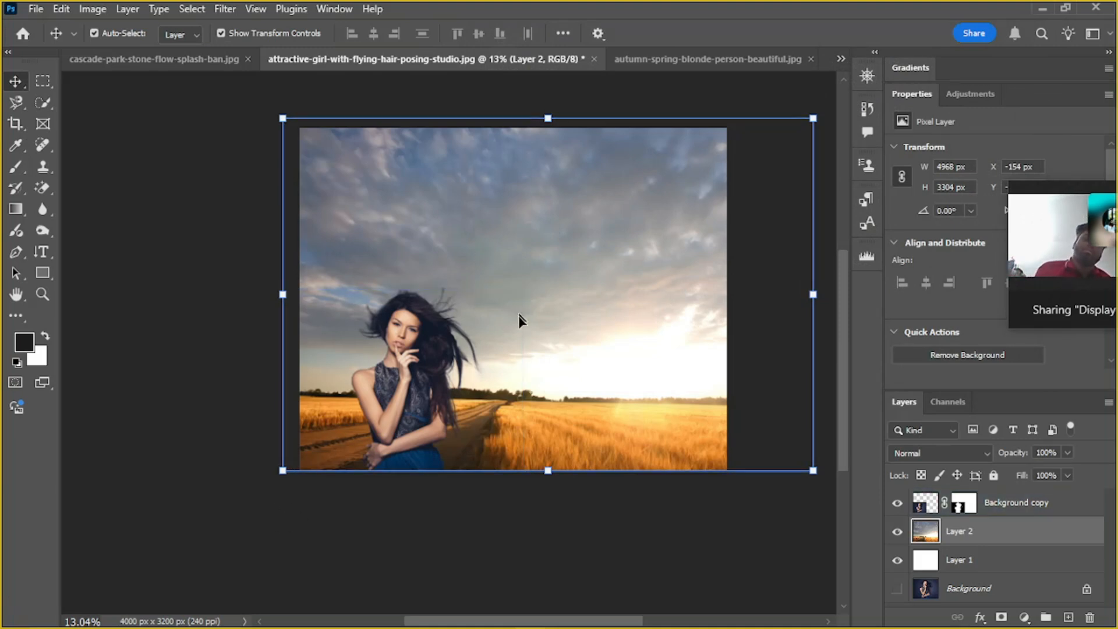
Delete the wheat field layer, Layer 2, and return to the Freepik "background city" results in the browser, closing the image upload dialog
left_click(593, 216)
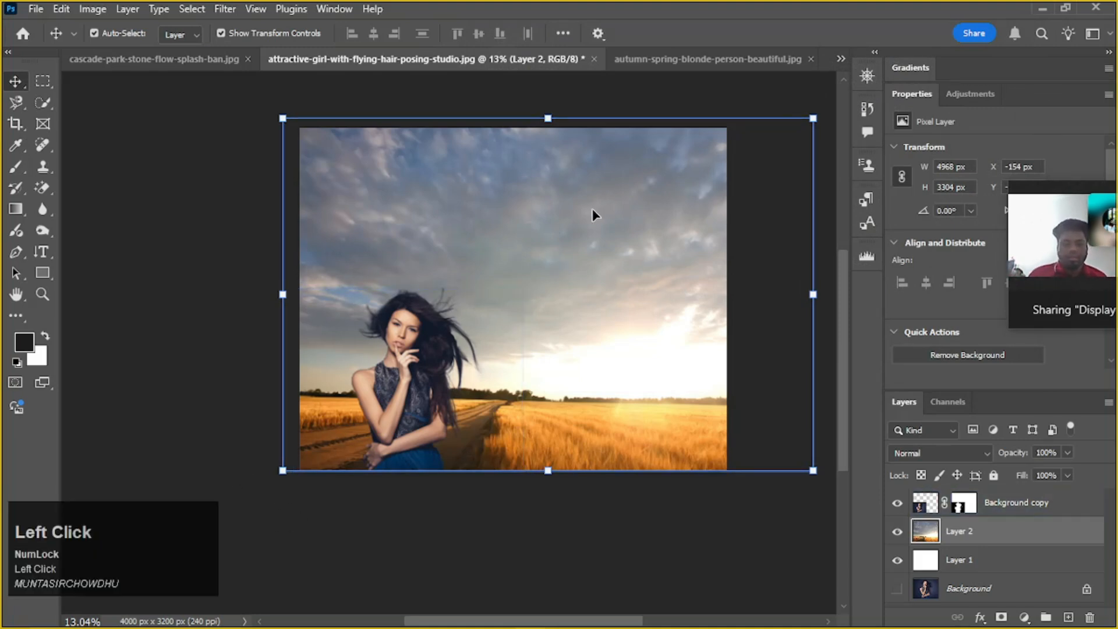
key("Delete")
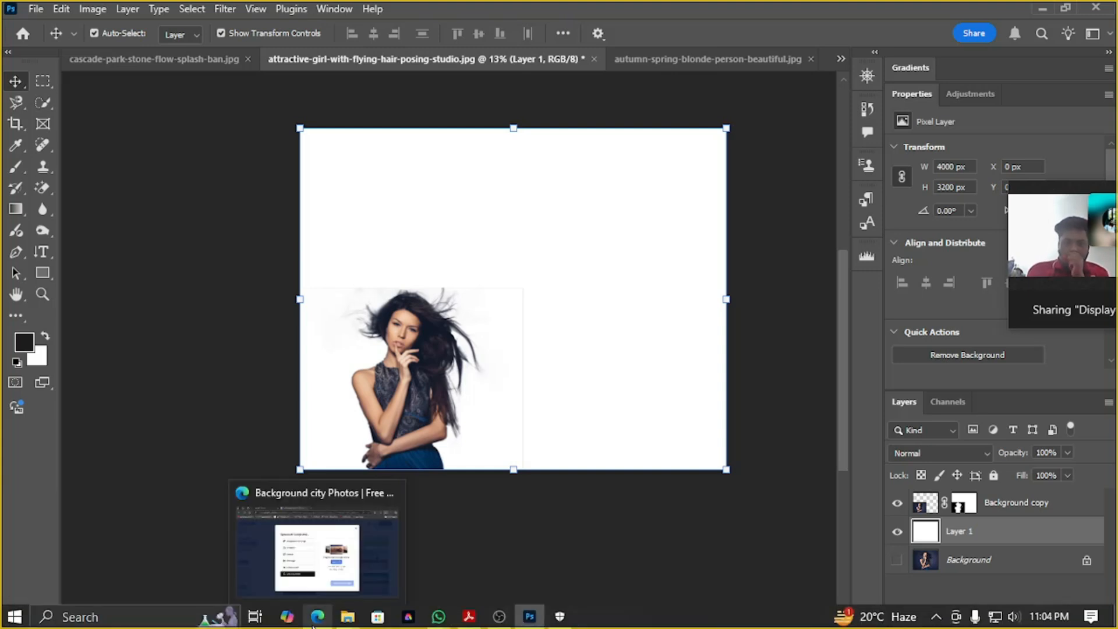
left_click(314, 623)
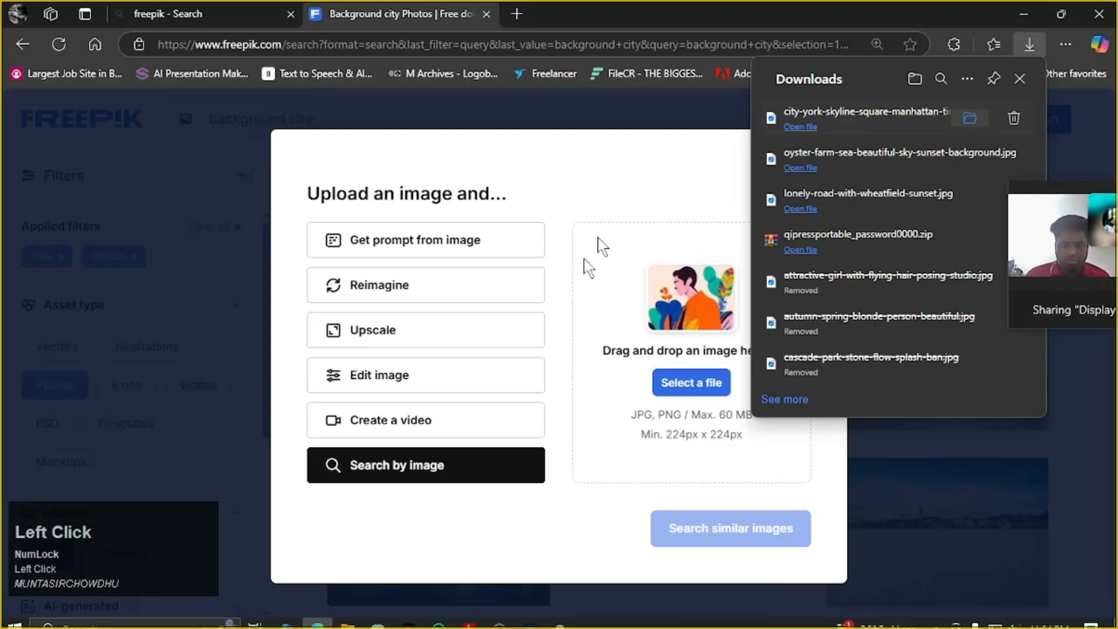
left_click(1024, 73)
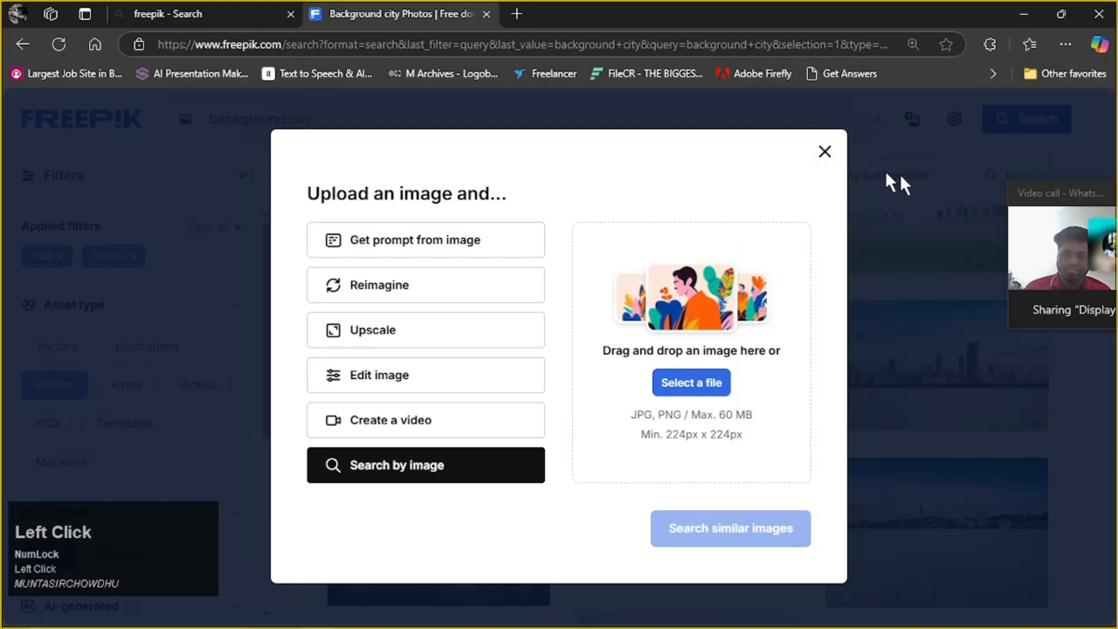
left_click(827, 152)
Browse the city background photos and download the portrait-format blue waterfront promenade at sunset, town-square.jpg
scroll(449, 347, "down", 3)
scroll(448, 347, "down", 10)
scroll(443, 350, "up", 3)
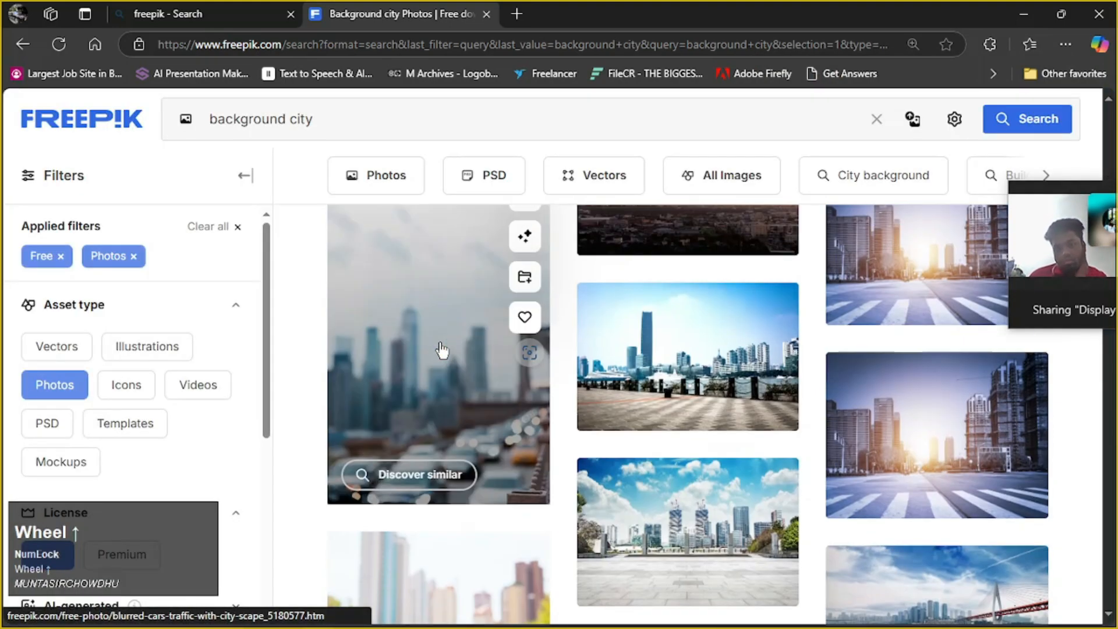
scroll(443, 350, "down", 8)
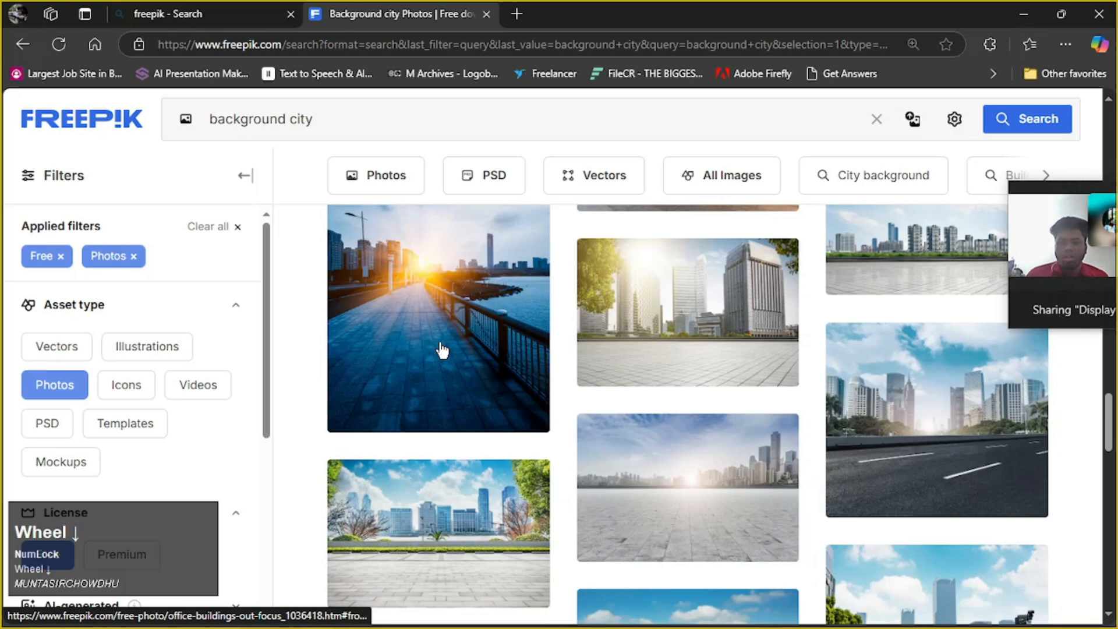
scroll(442, 350, "up", 3)
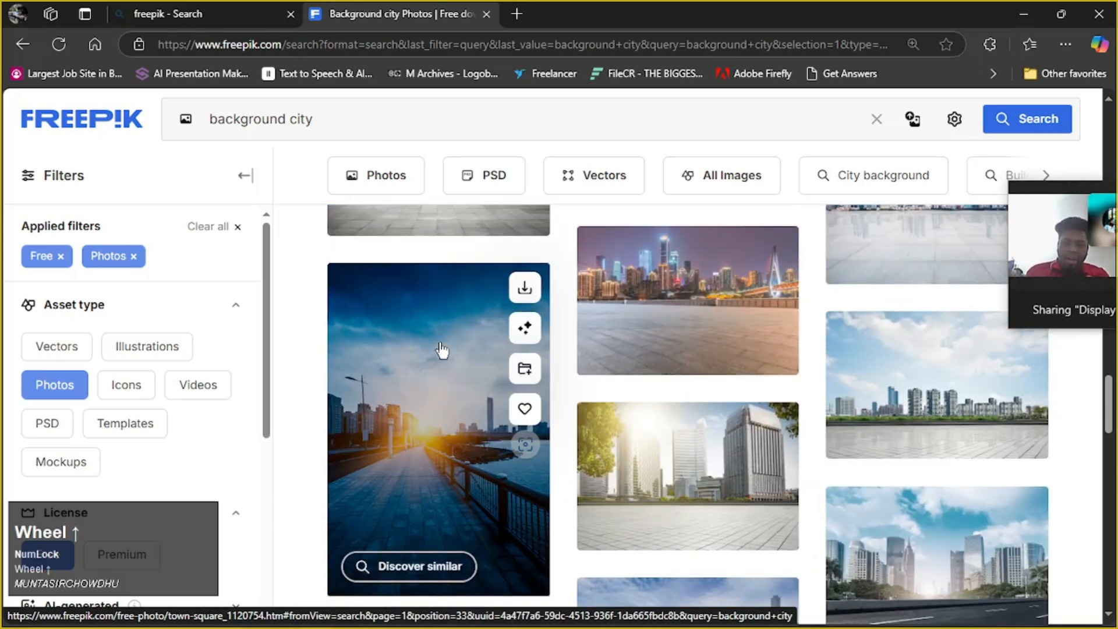
left_click(537, 291)
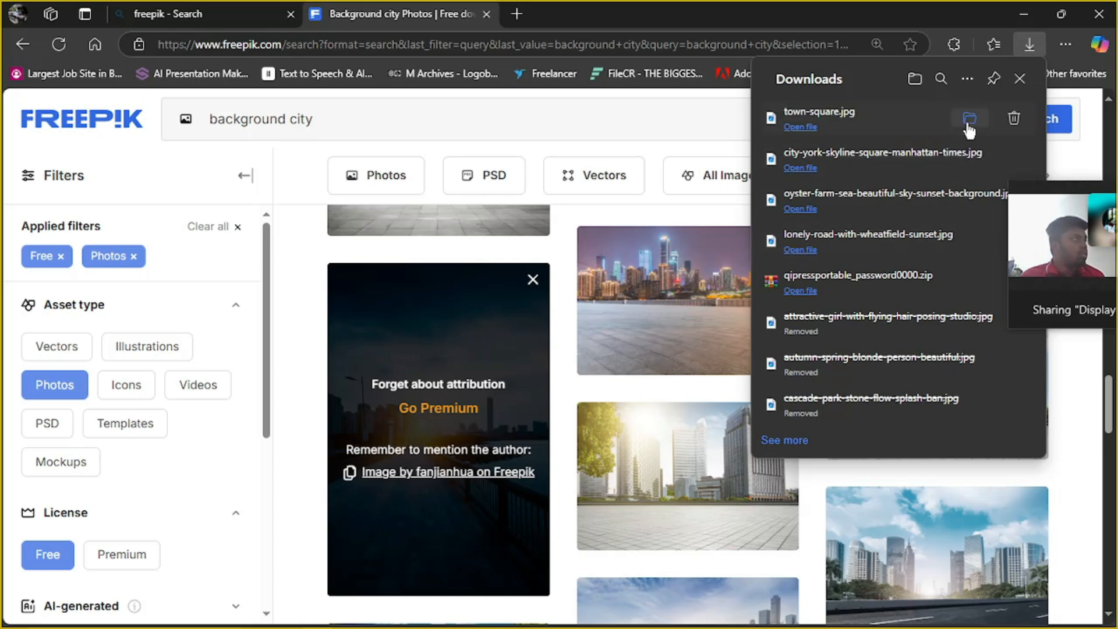
Place town-square.jpg from the downloads folder into the portrait document beneath Background copy and nudge it right toward the canvas's left edge
left_click(969, 120)
left_click_drag(834, 202, 437, 369)
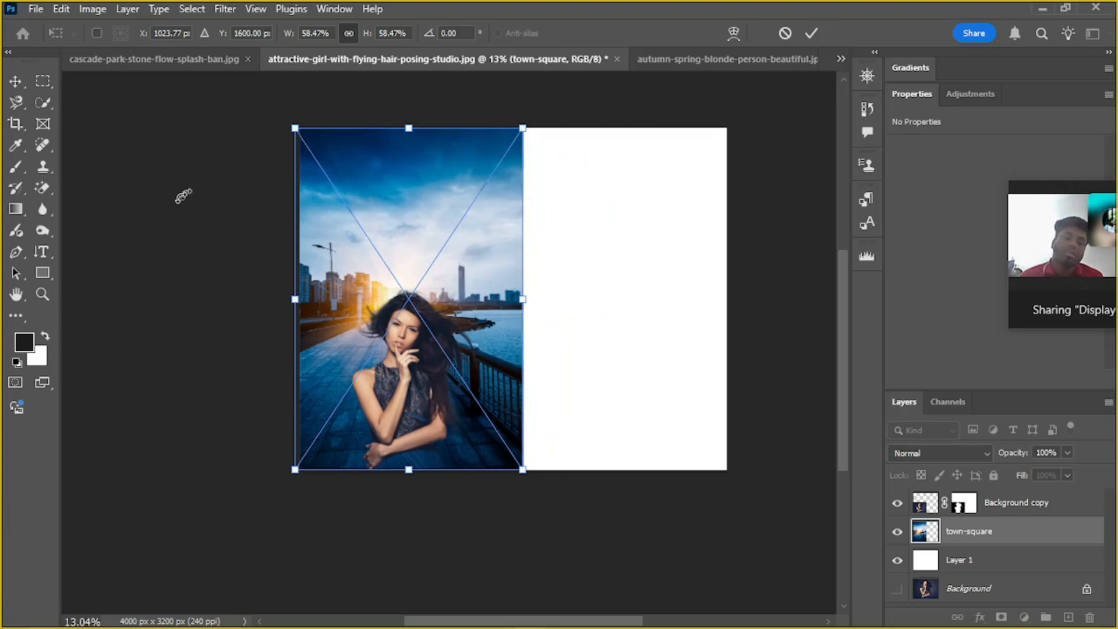
left_click(815, 23)
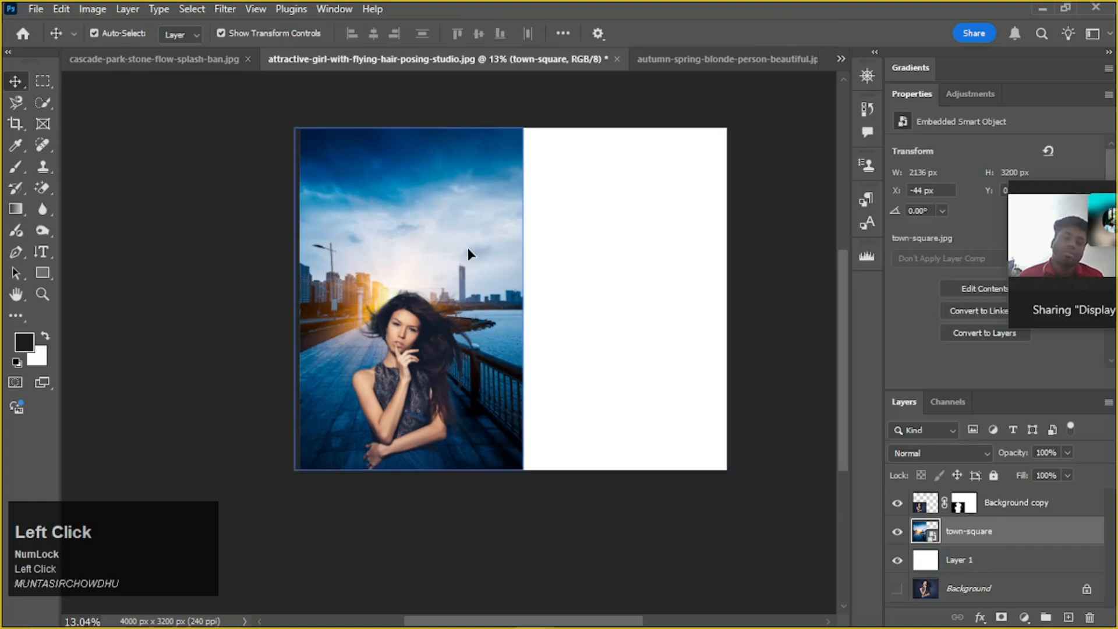
key("Right")
key("Right")
key("Right")
key("Right")
key("Right")
key("Right")
key("Right")
key("Right")
key("Right")
key("Right")
key("Right")
key("Right")
key("Right")
key("Right")
key("Right")
key("Right")
key("Right")
key("Right")
key("Right")
key("Right")
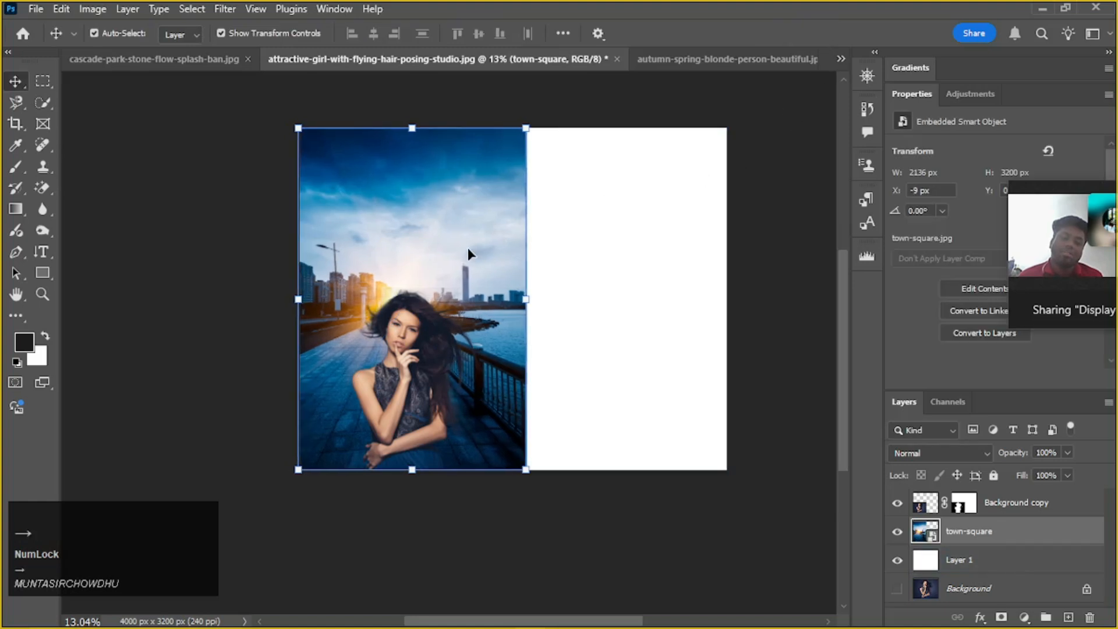
Scale the woman's cutout up to about 168% and position it over the city image, filling its width and resting on the bottom edge
left_click(405, 319)
left_click_drag(294, 287, 250, 253)
mouse_move(375, 316)
left_mouse_down()
mouse_move(382, 294)
mouse_move(386, 320)
left_mouse_up()
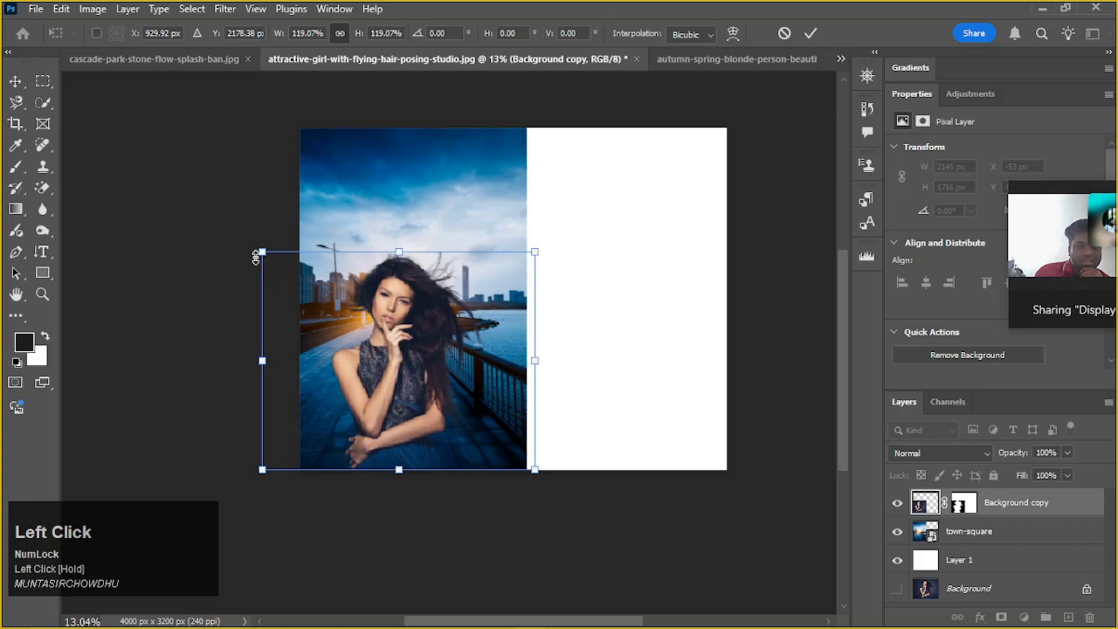
left_click_drag(258, 251, 222, 216)
left_click_drag(363, 304, 372, 304)
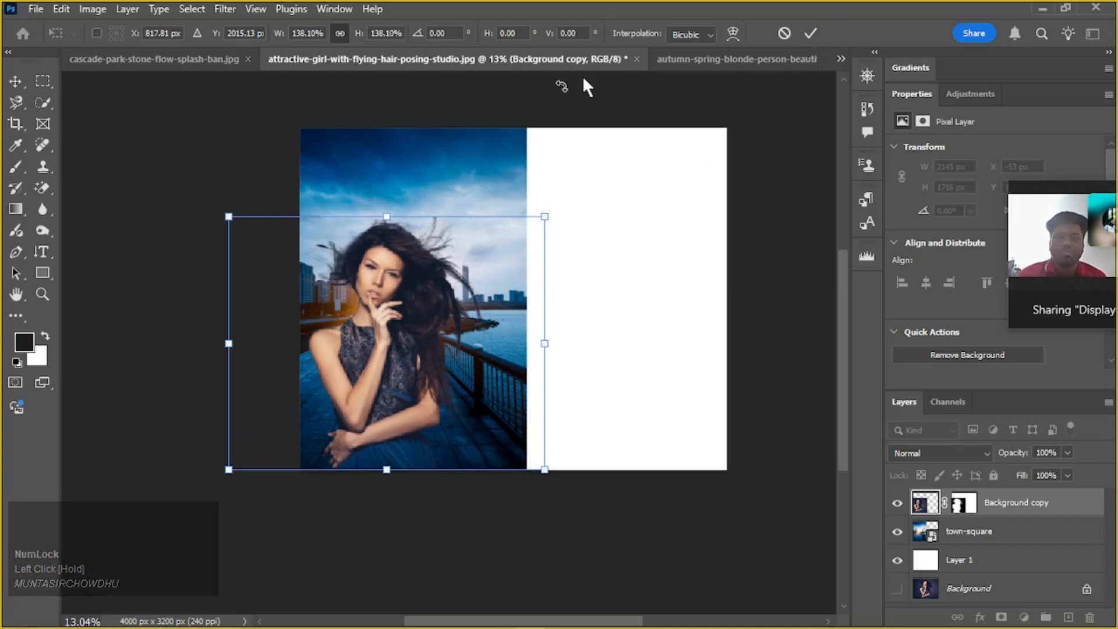
left_click_drag(201, 192, 162, 156)
left_click_drag(332, 285, 376, 292)
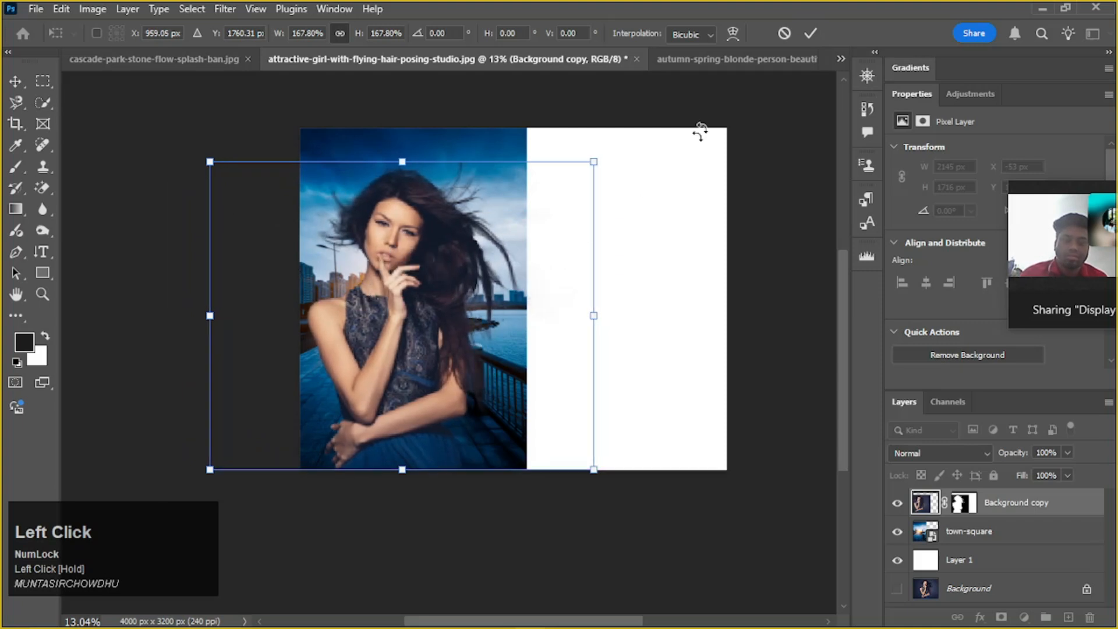
left_click(810, 34)
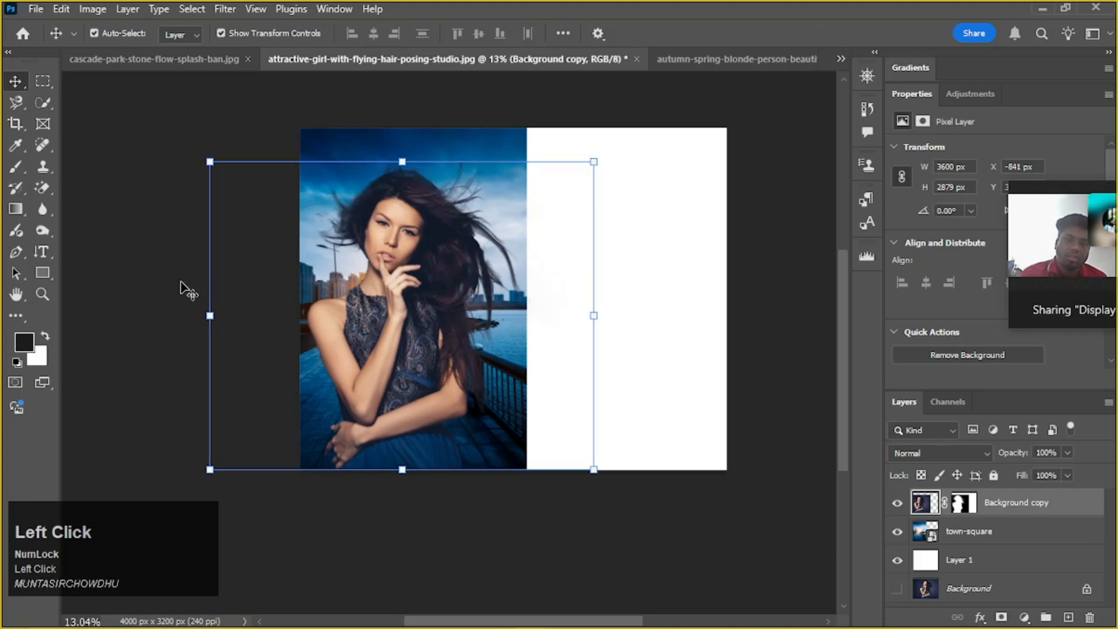
Crop the canvas to the width of the town-square image, about 2113 x 3200 px, removing the white area
key("c")
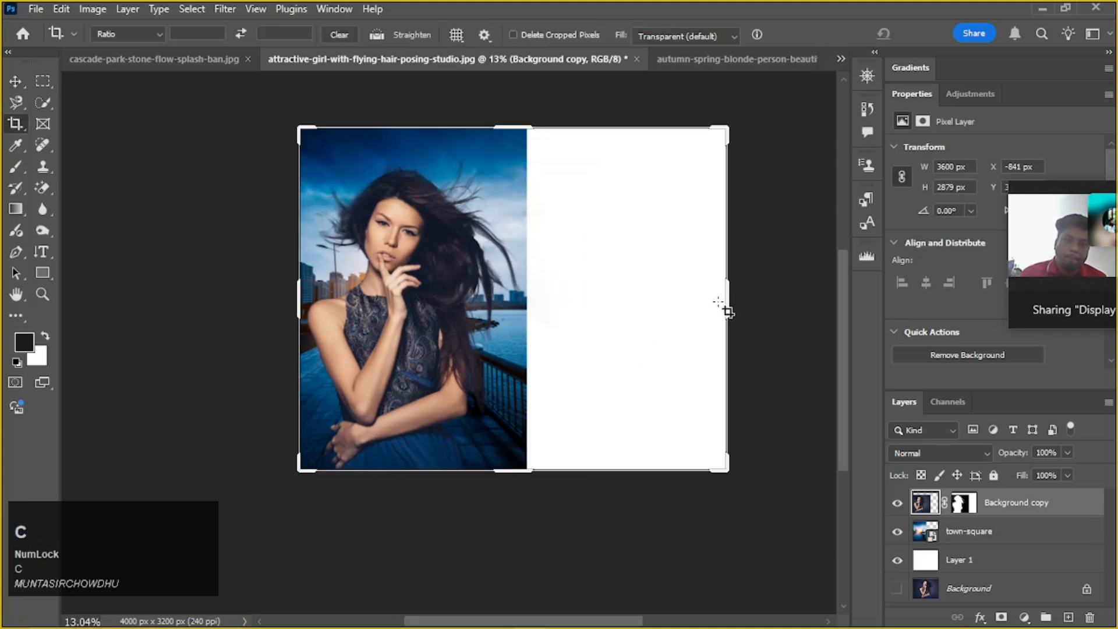
left_click_drag(723, 302, 624, 293)
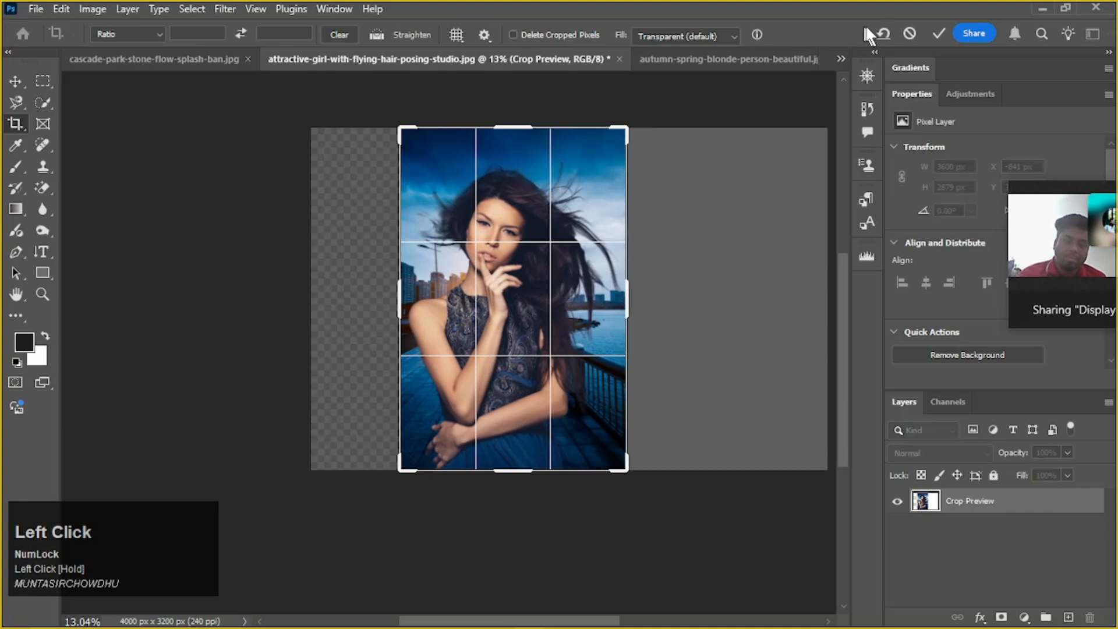
left_click(950, 33)
Inspect the hair edges against the city background and shift the woman's cutout slightly right to X about -743 px
scroll(588, 303, "up", 2)
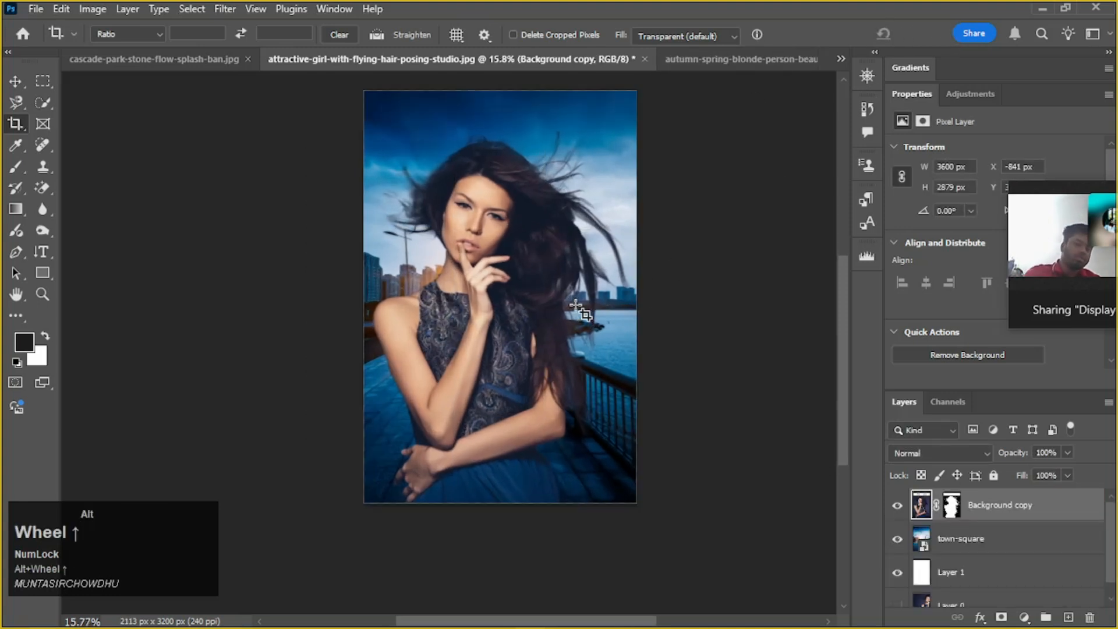
scroll(483, 247, "up", 1)
scroll(461, 243, "up", 1)
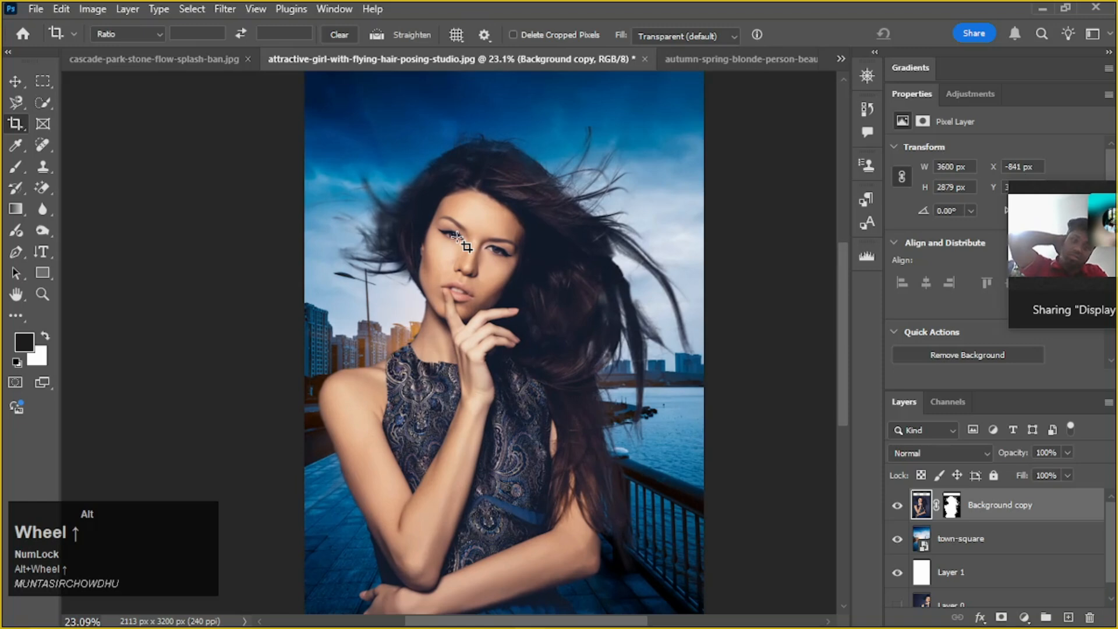
scroll(463, 236, "up", 1)
scroll(464, 236, "down", 2)
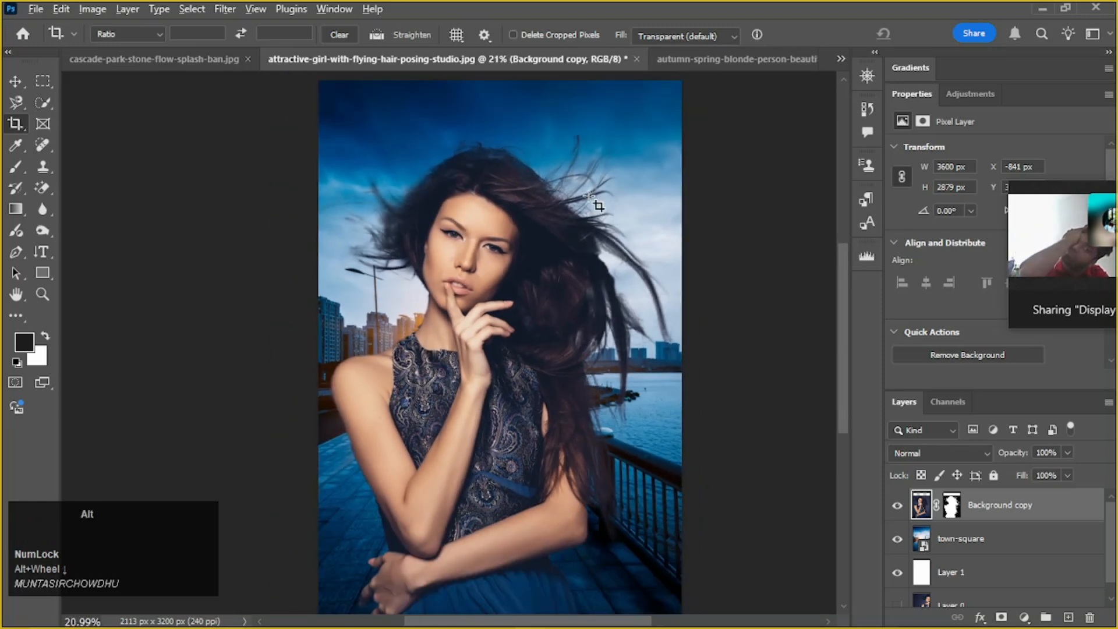
scroll(594, 201, "down", 1)
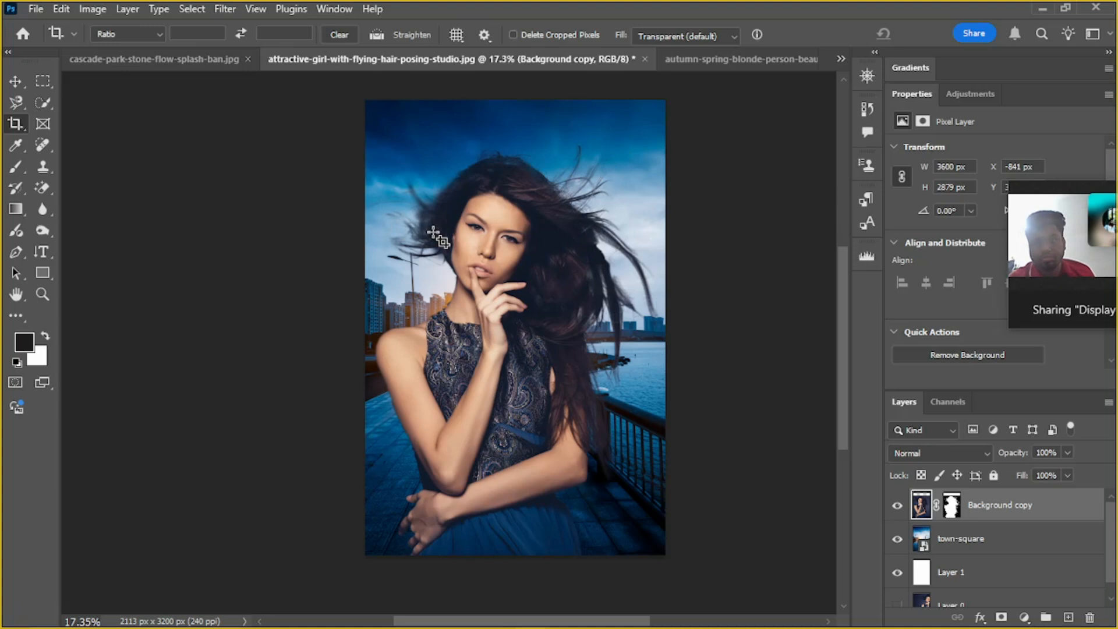
key("v")
left_click_drag(518, 247, 541, 249)
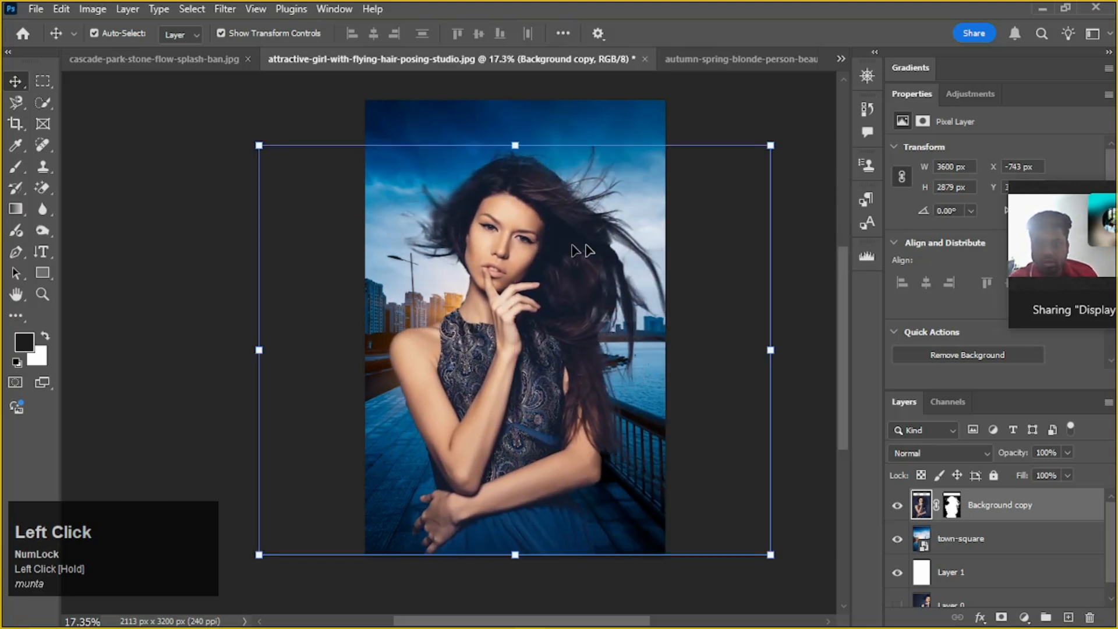
Darken the town-square background layer with a Curves adjustment applied as a smart filter
left_click(753, 199)
left_click(630, 134)
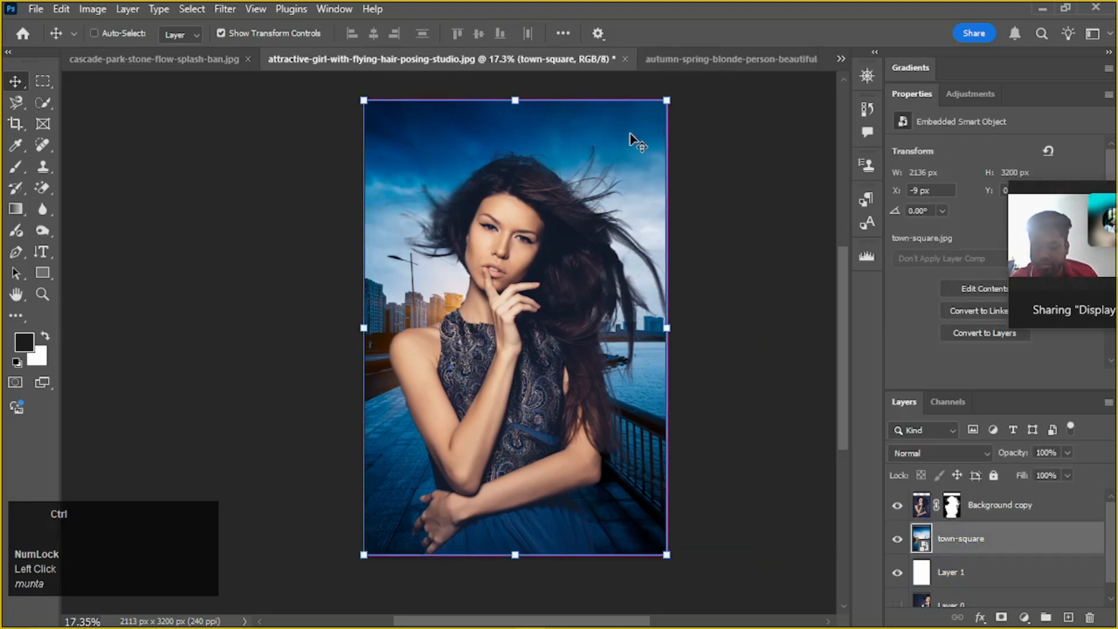
key("ctrl+m")
left_click_drag(652, 70, 943, 55)
left_click(804, 240)
left_click(1067, 94)
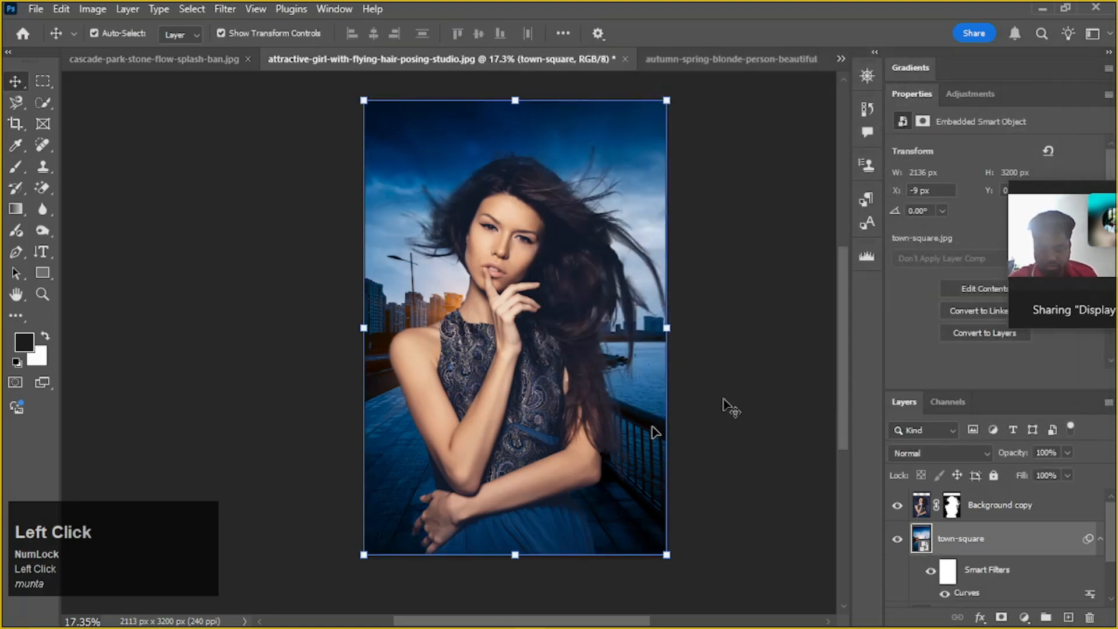
left_click(781, 281)
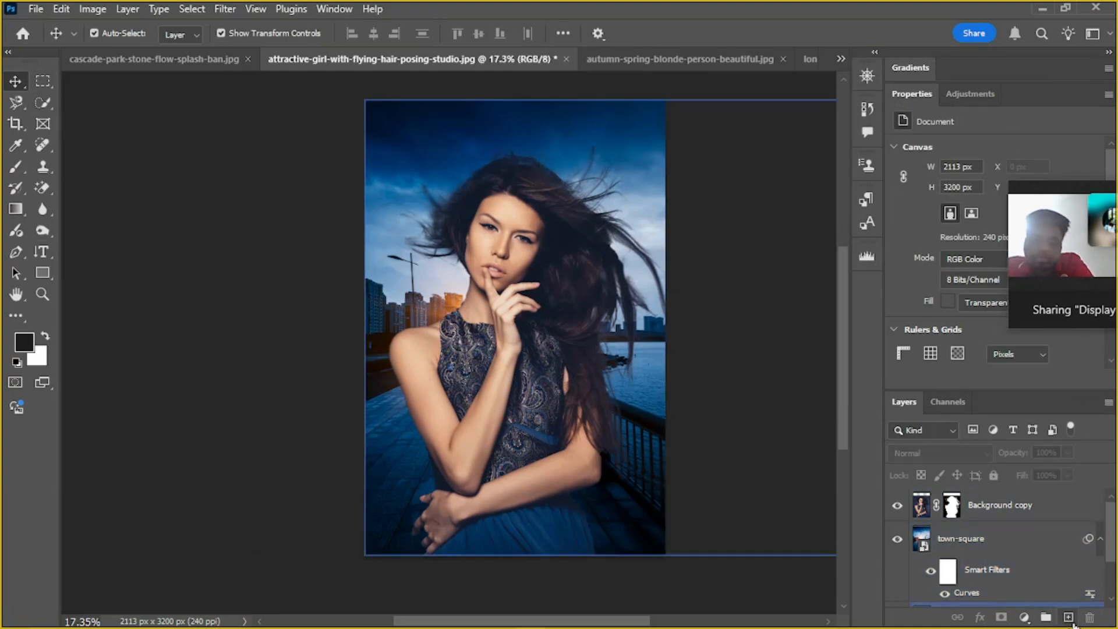
Add a new empty layer above the Background copy layer
scroll(1071, 584, "up", 1)
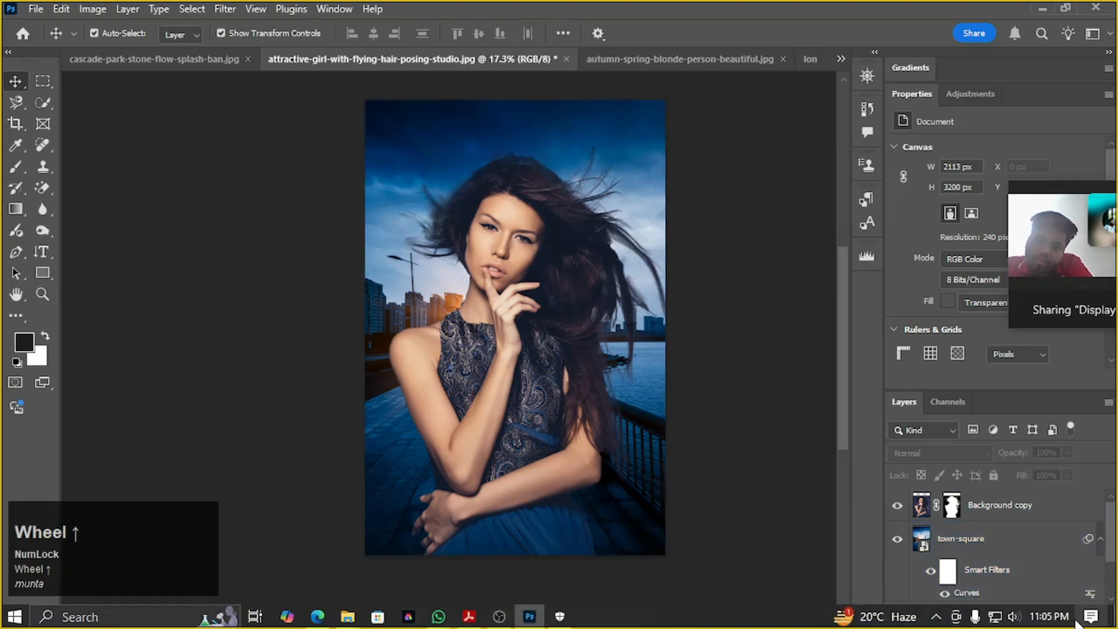
left_click(1068, 617)
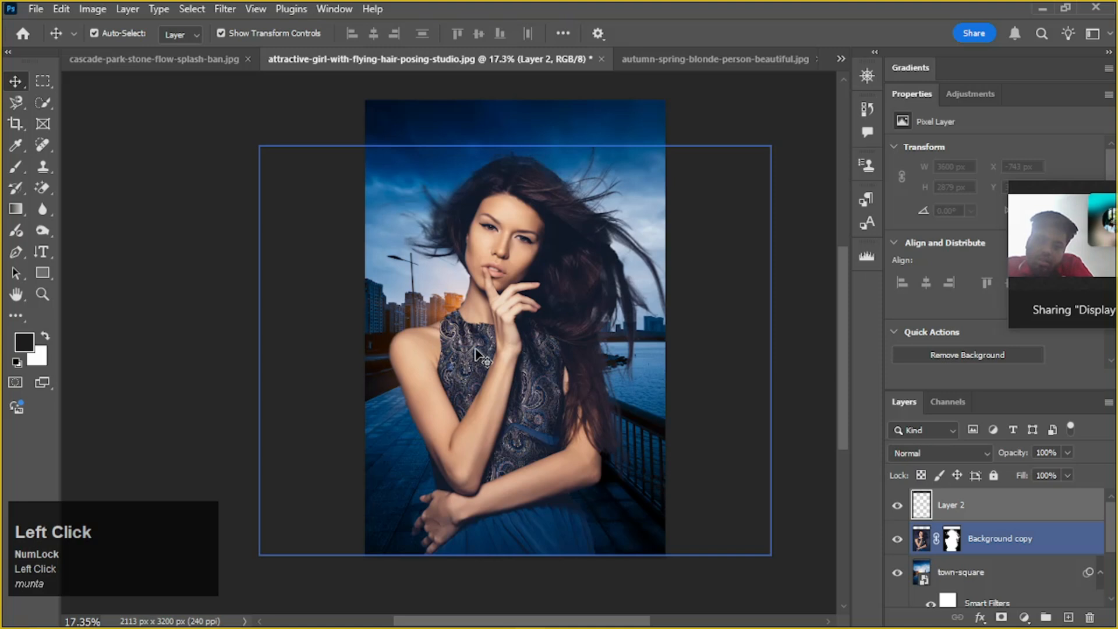
key("ctrl")
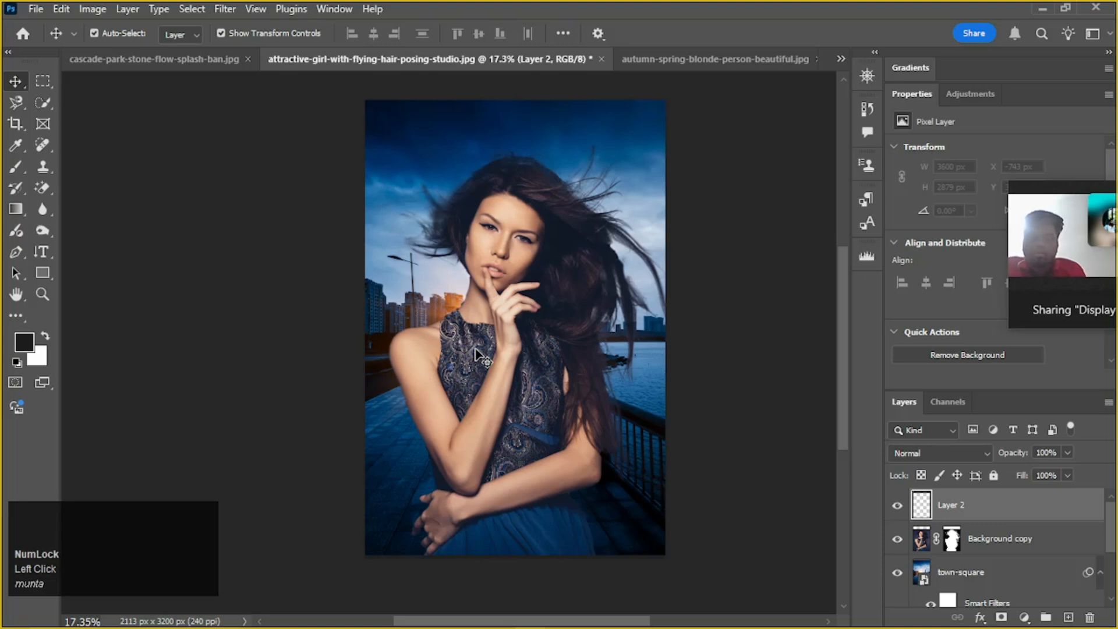
Examine the woman's flying hair strands against the darkened sky and waterfront on both sides of her head
scroll(582, 187, "up", 5)
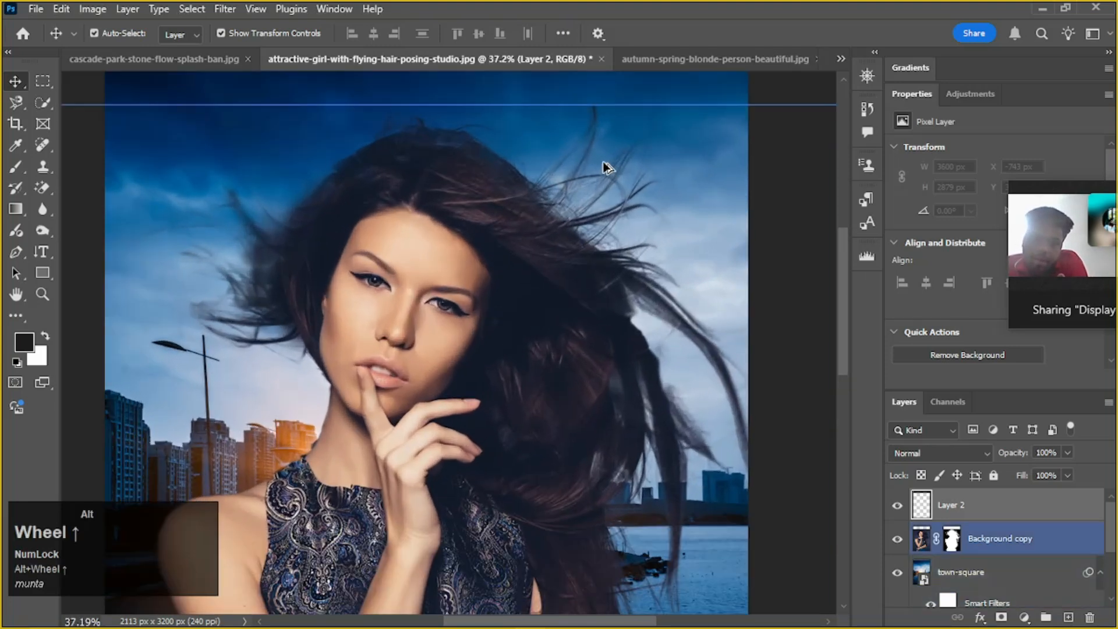
scroll(588, 163, "up", 5)
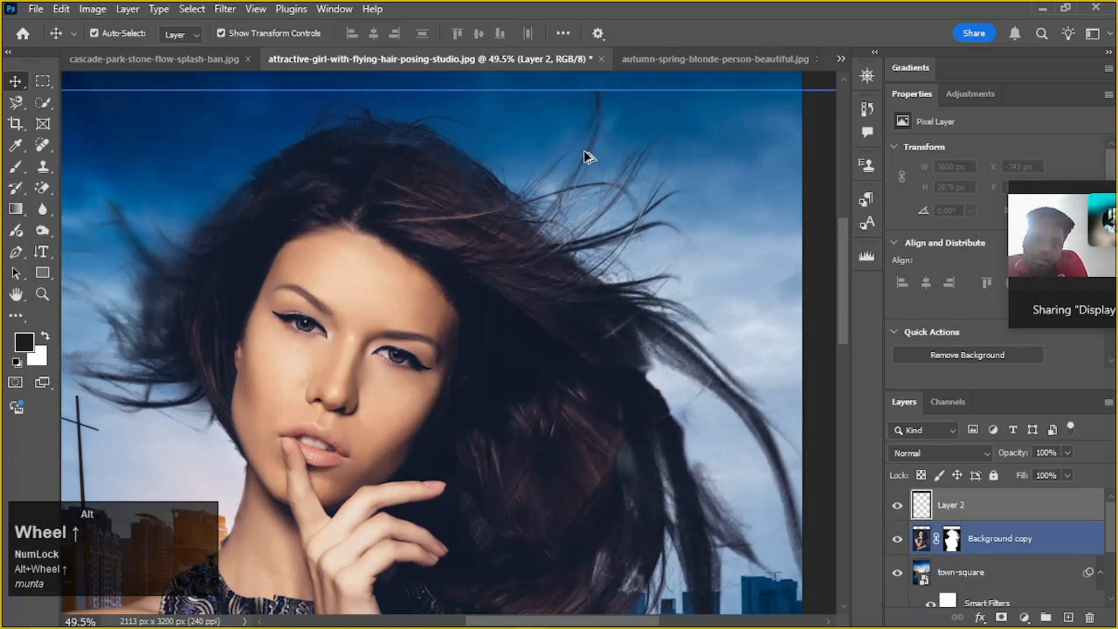
left_click_drag(609, 163, 595, 215)
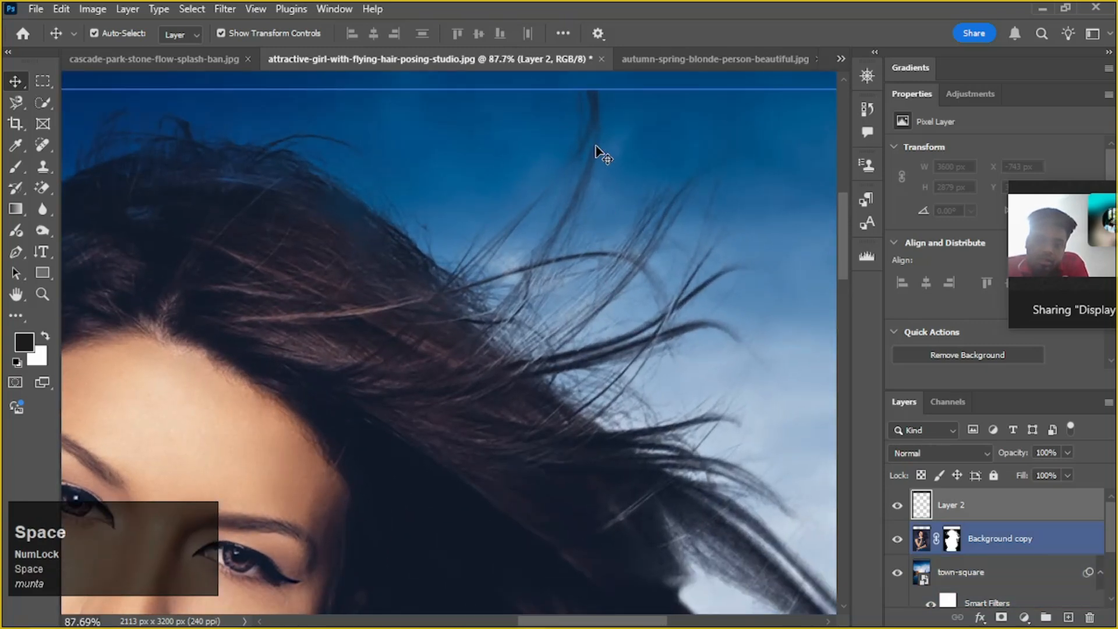
scroll(597, 146, "up", 2)
scroll(595, 147, "down", 6)
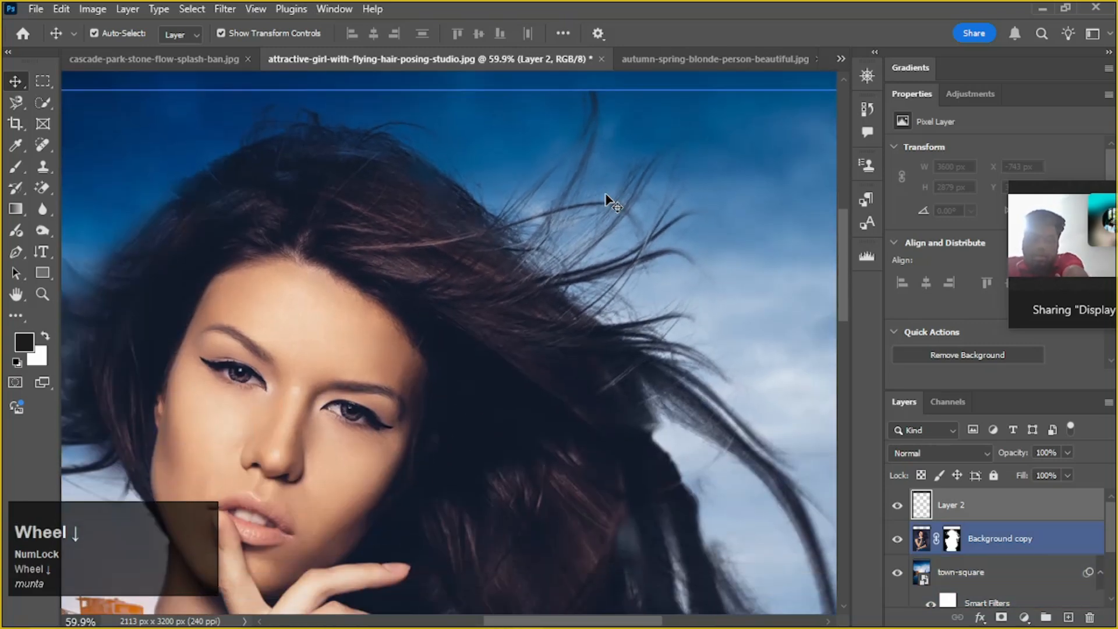
scroll(607, 221, "down", 6)
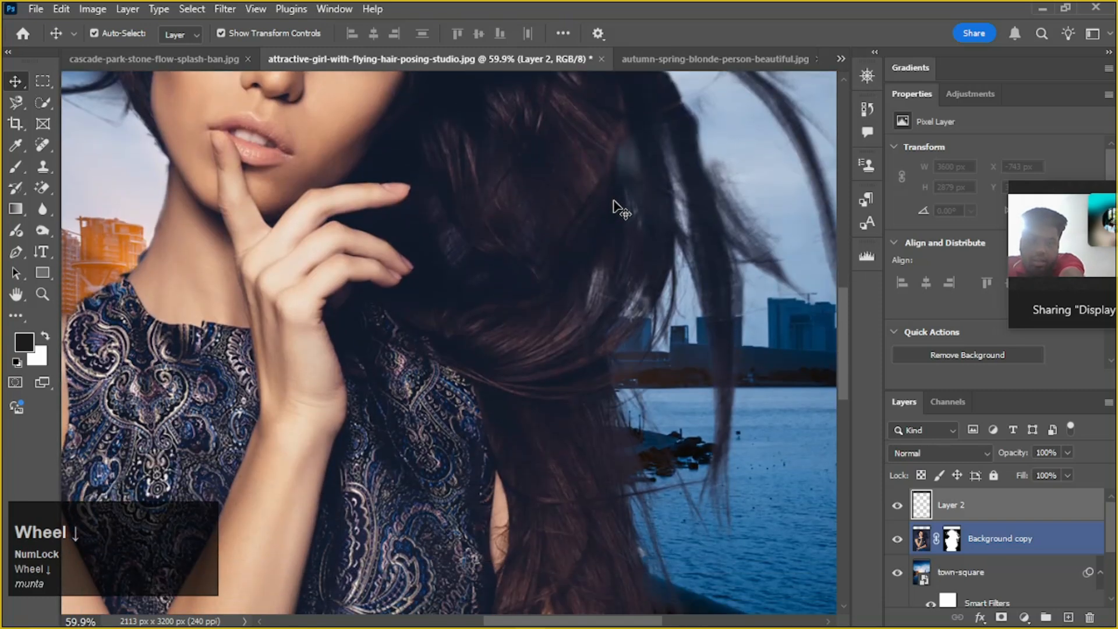
scroll(369, 189, "up", 3)
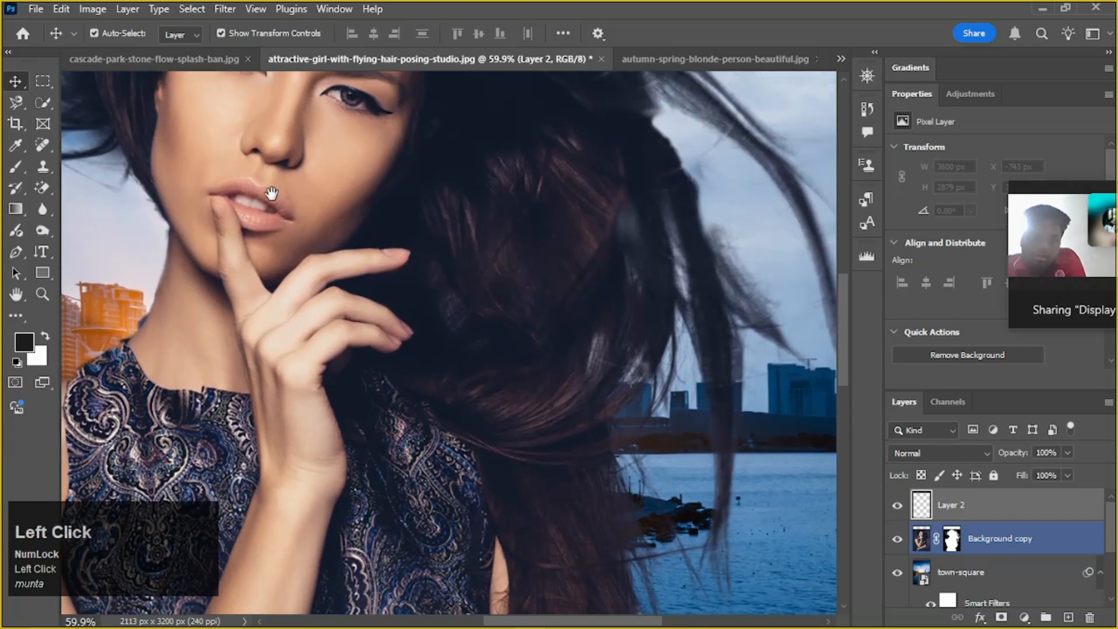
left_click_drag(270, 194, 331, 220)
left_click(117, 179)
left_click(152, 191)
left_click(151, 212)
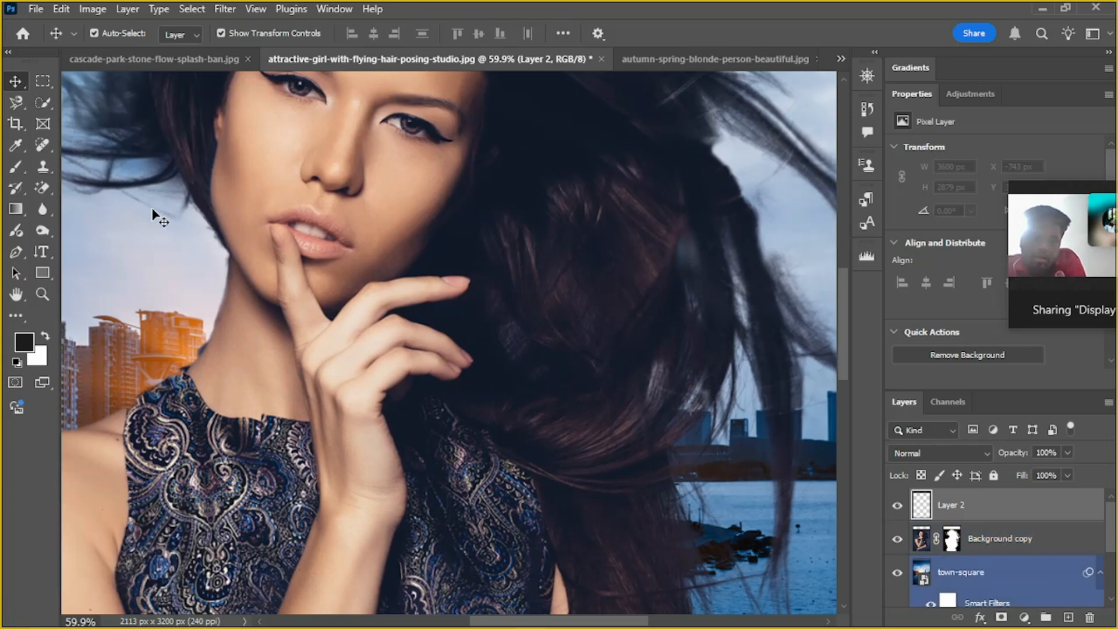
left_click(135, 175)
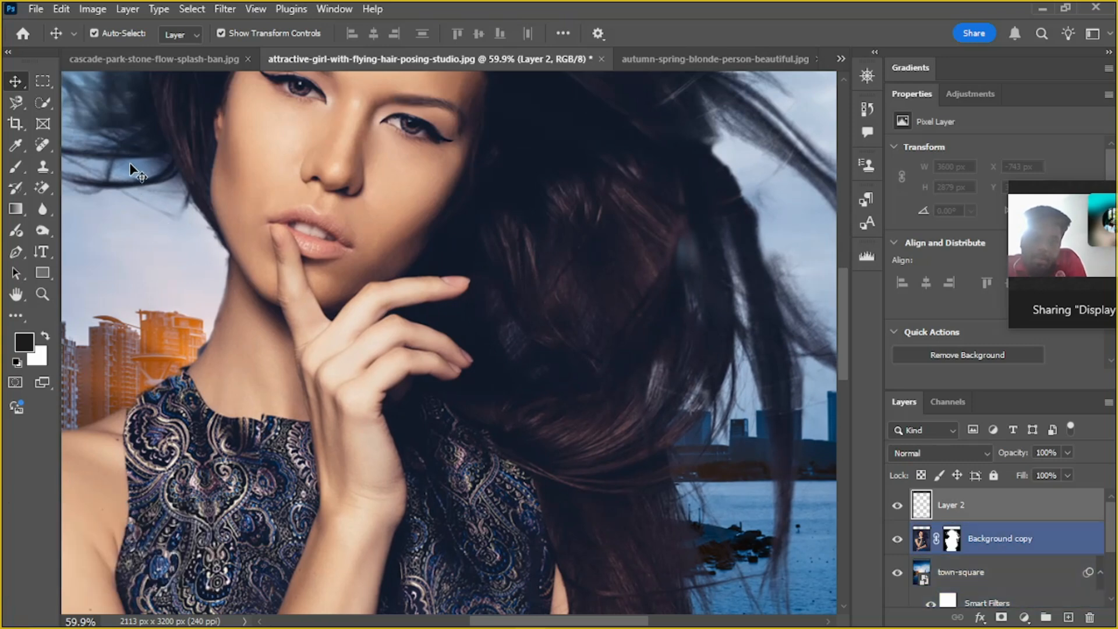
key("space")
left_click_drag(215, 157, 316, 223)
scroll(255, 194, "down", 1)
key("space")
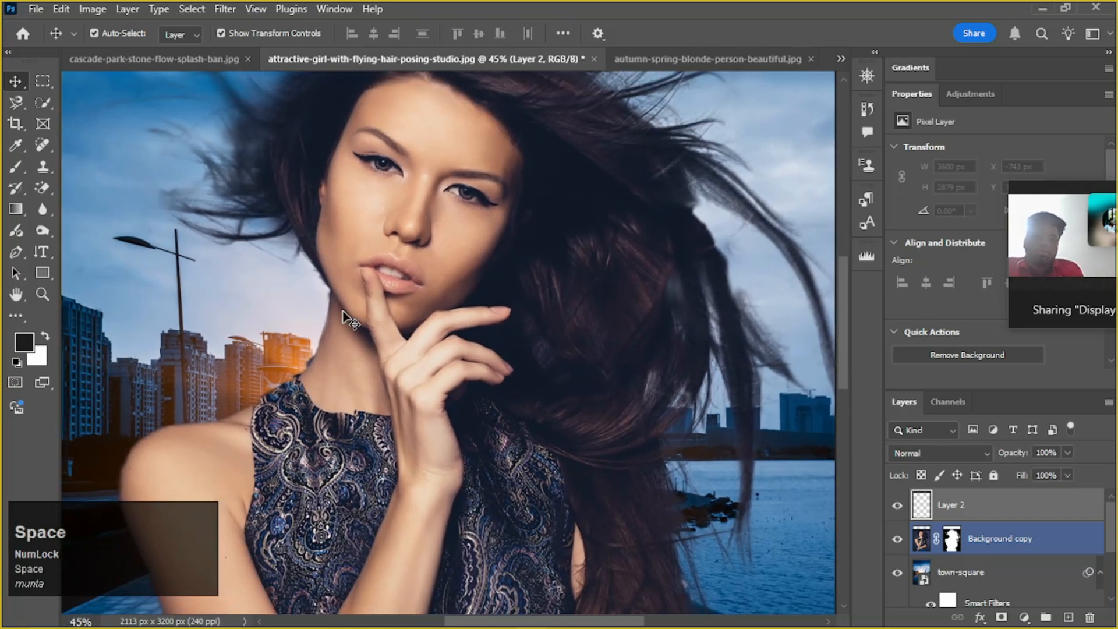
Check the cutout edge along the woman's neck and jaw up close and judge the whole composite
scroll(326, 335, "up", 5)
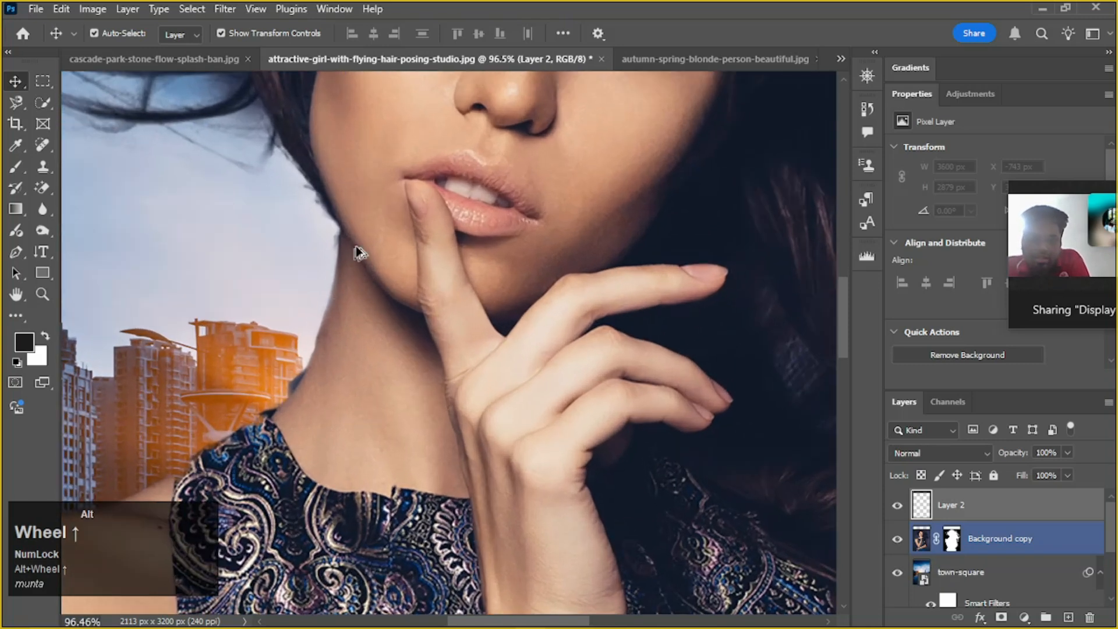
left_click(337, 237)
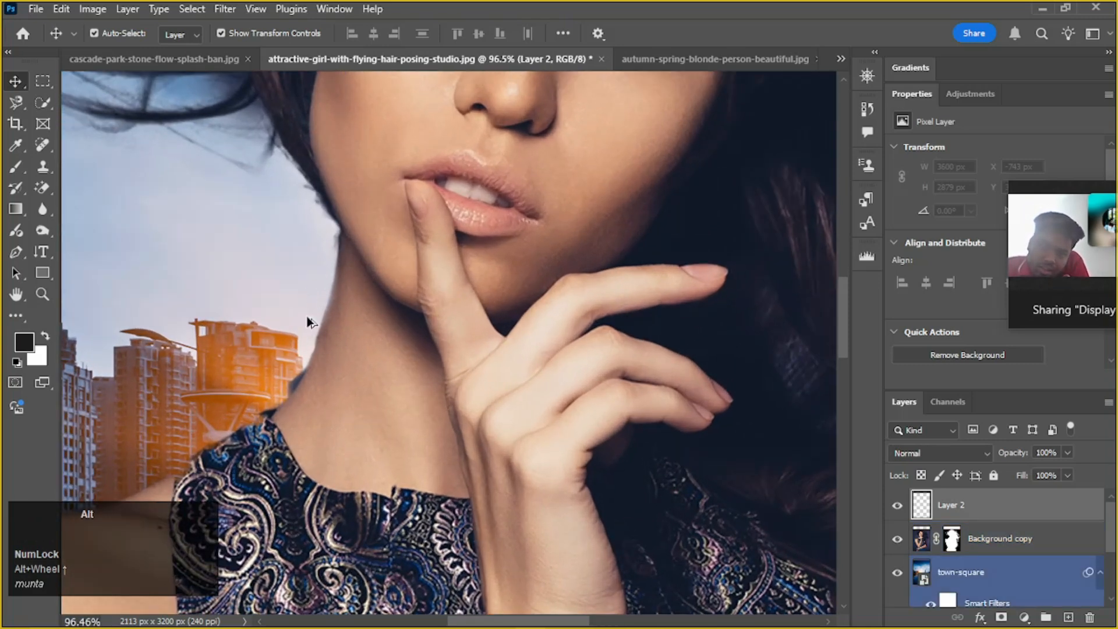
scroll(300, 320, "down", 10)
left_click_drag(359, 268, 414, 252)
scroll(351, 274, "up", 1)
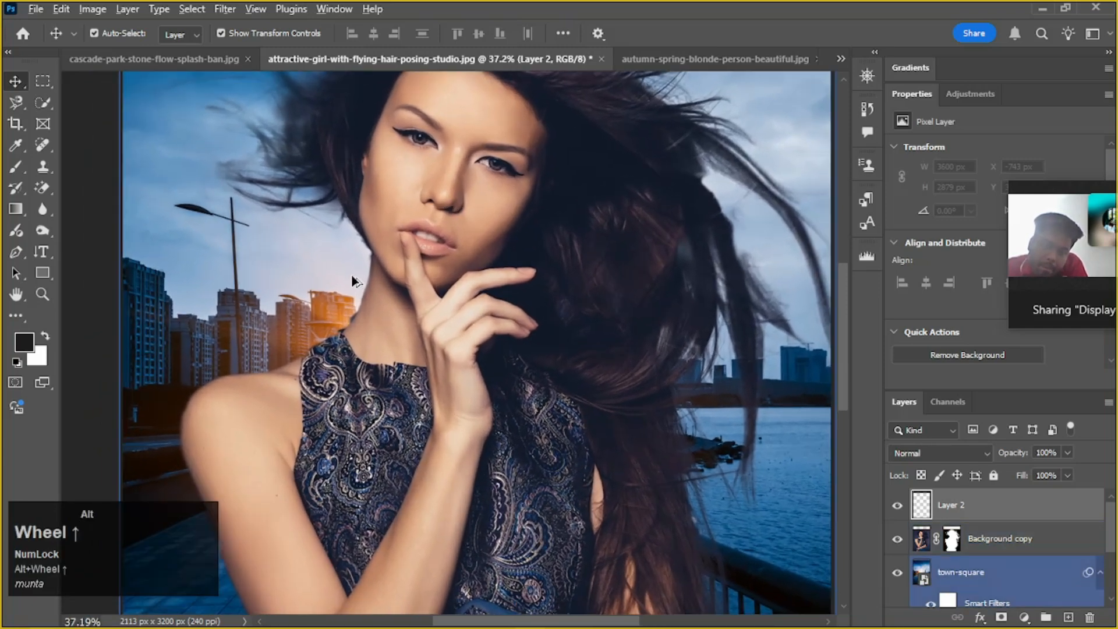
scroll(351, 274, "up", 1)
scroll(351, 273, "down", 2)
scroll(351, 274, "up", 2)
scroll(352, 277, "down", 2)
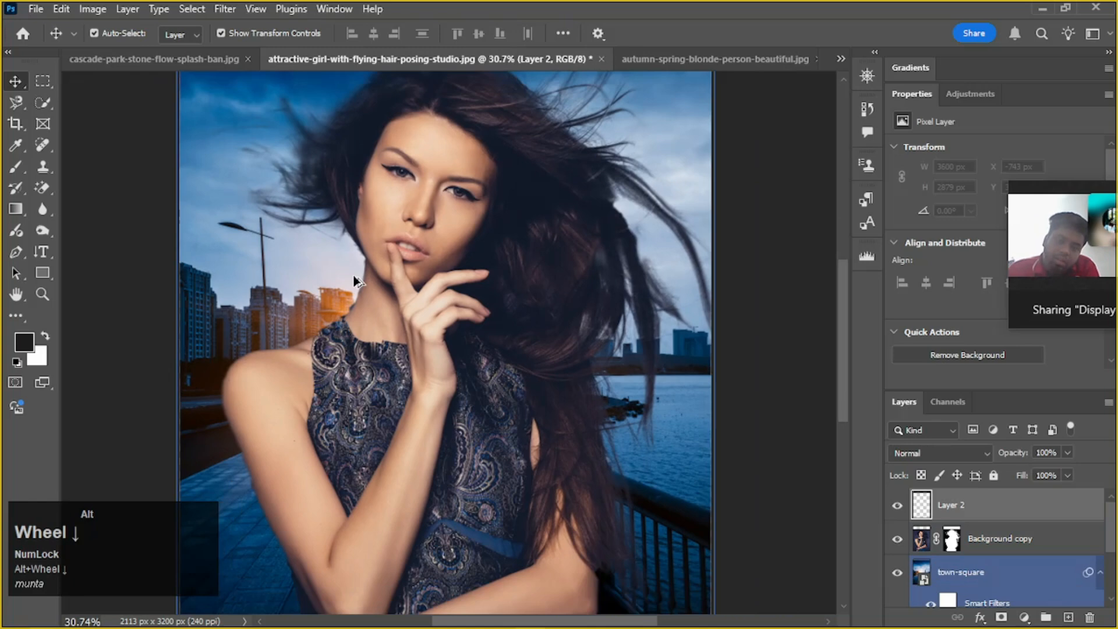
scroll(354, 281, "down", 2)
scroll(353, 282, "up", 3)
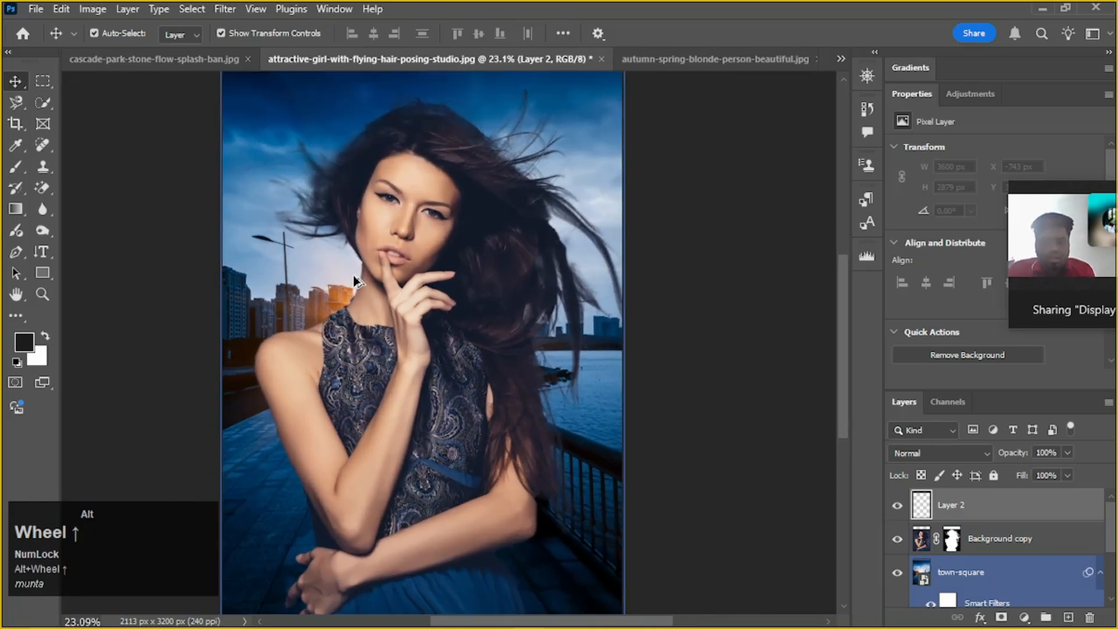
left_click(369, 268)
scroll(369, 269, "down", 3)
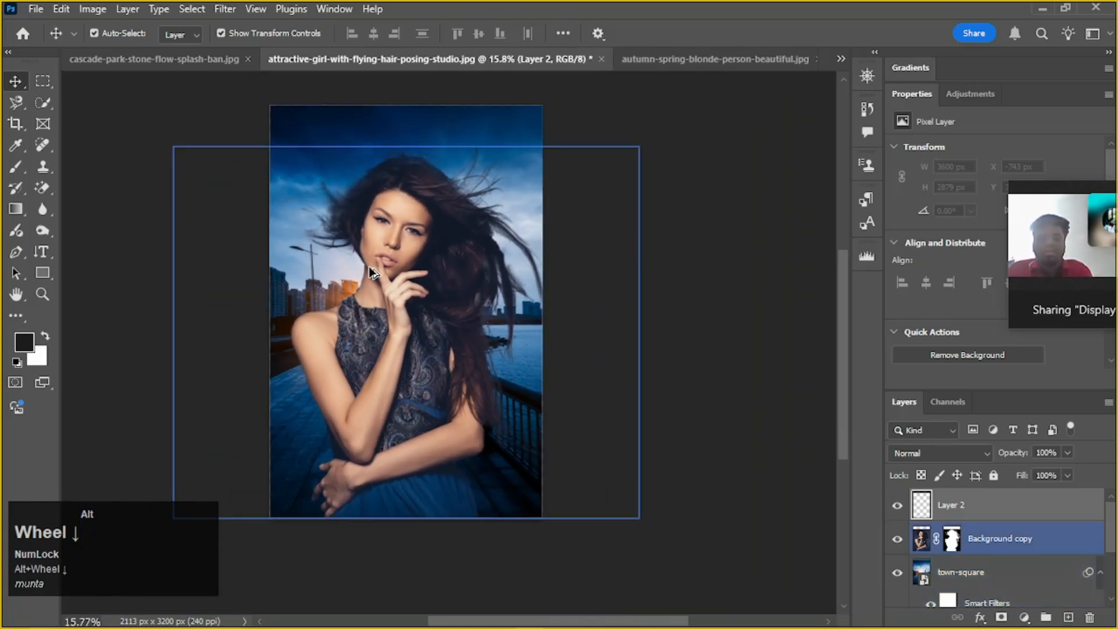
Open the blending options of the Background copy layer and arrange the windows so the portrait stays in view
left_click(398, 251)
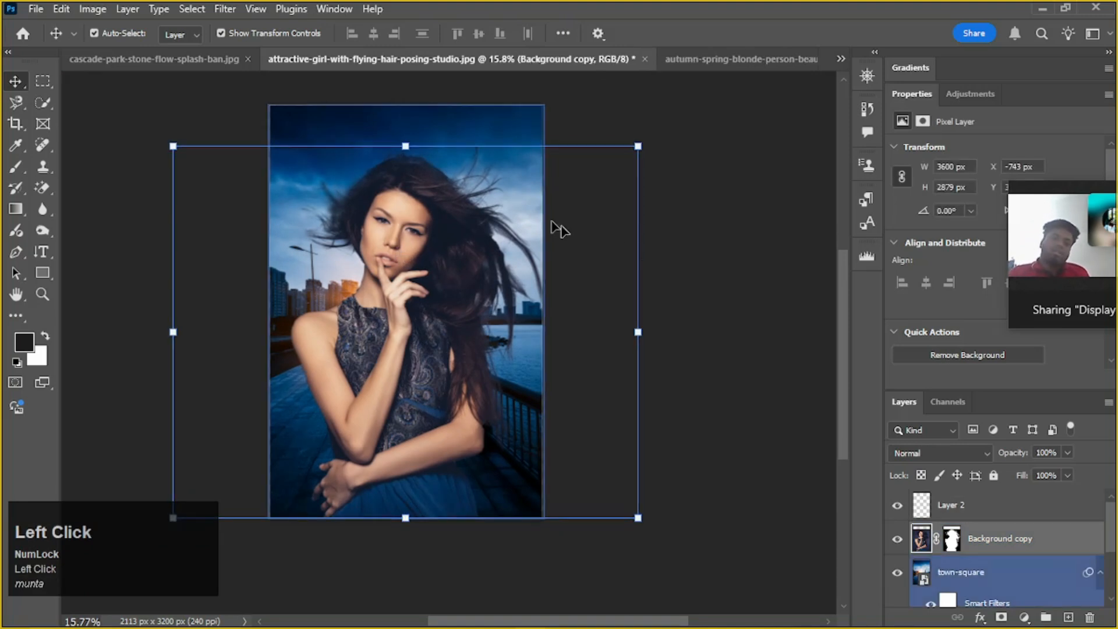
right_click(1061, 547)
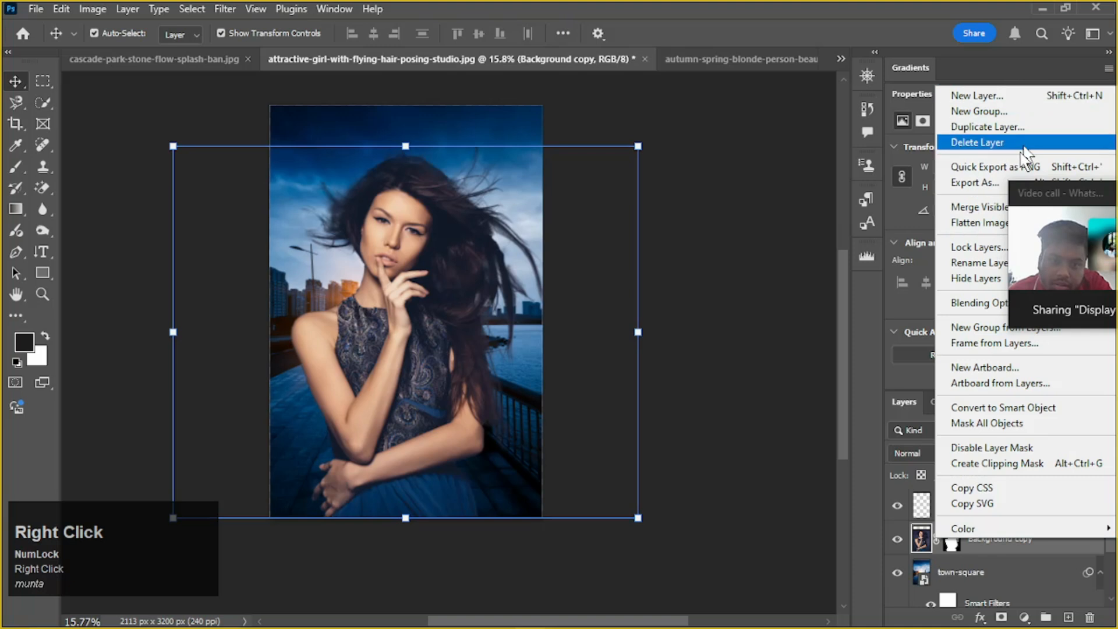
left_click(1061, 560)
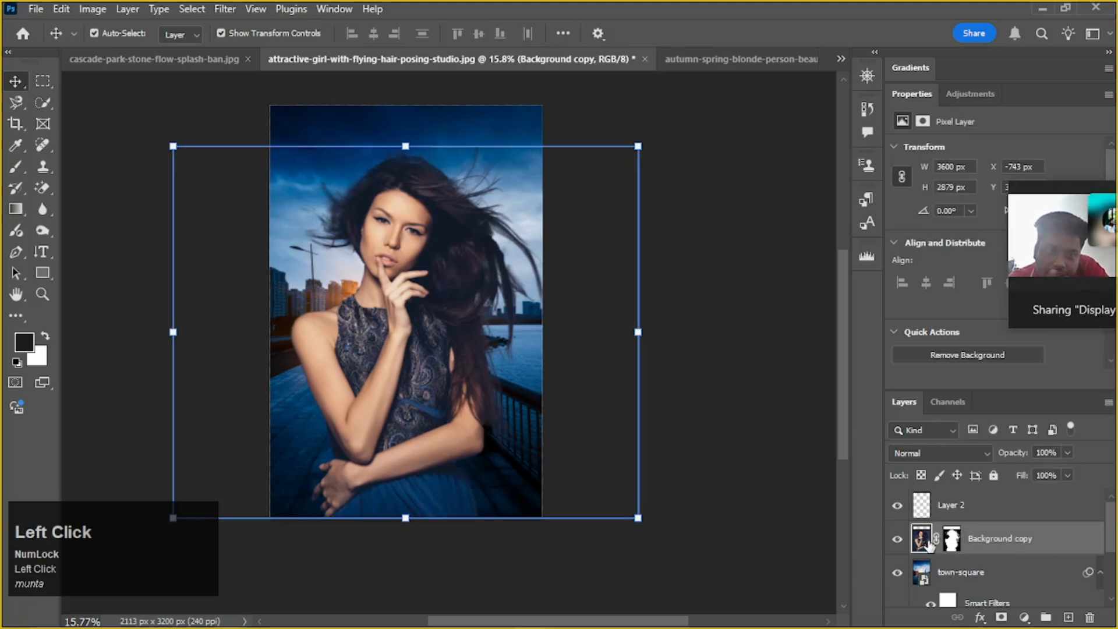
right_click(924, 538)
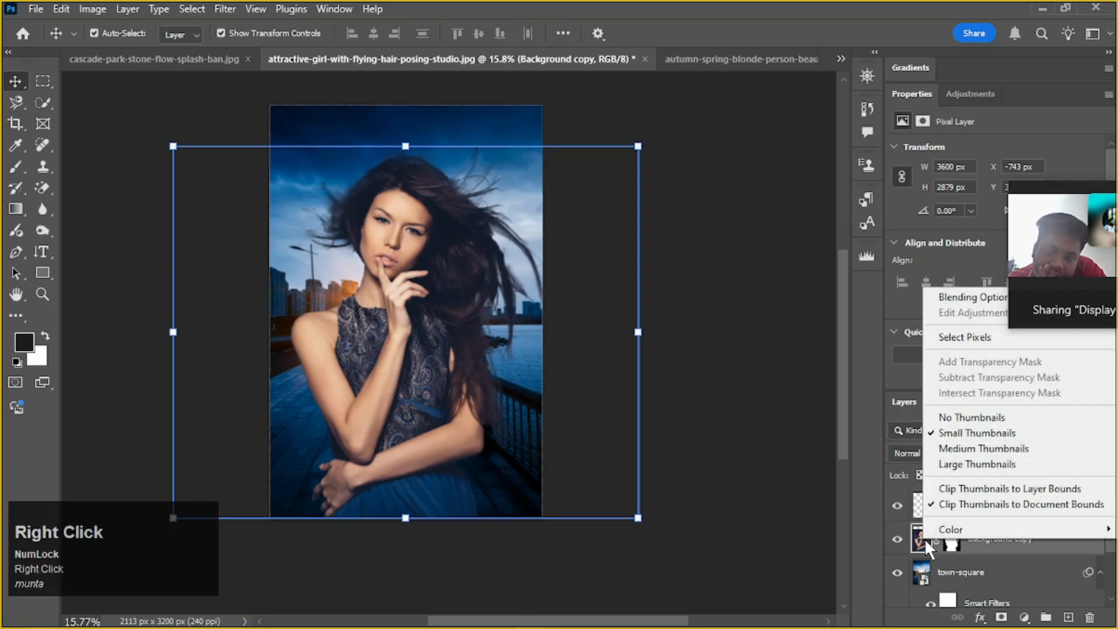
left_click(969, 297)
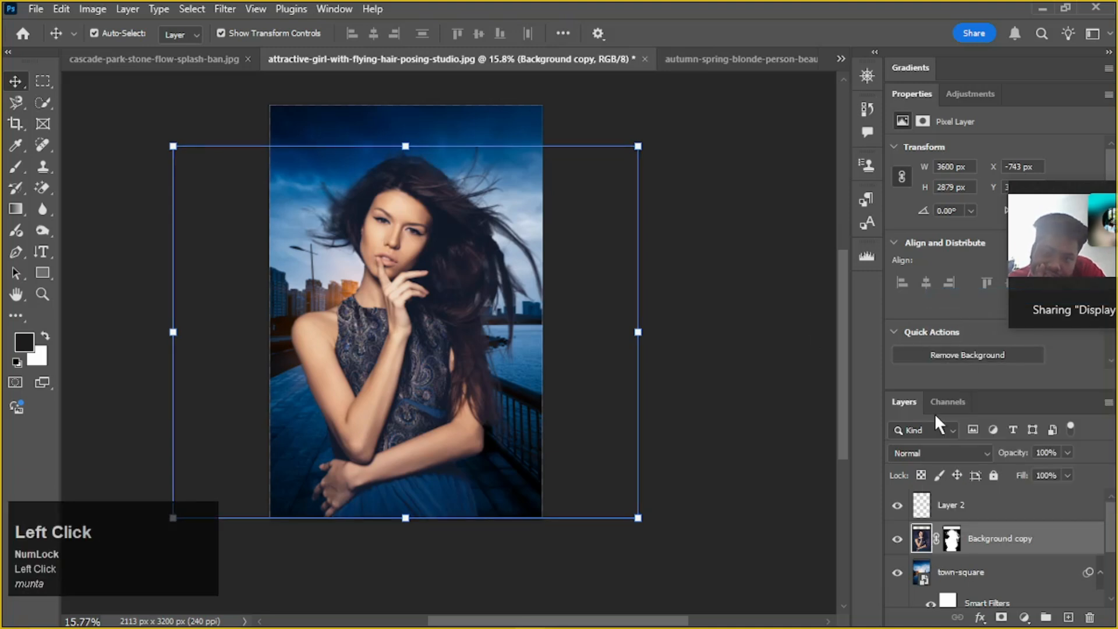
left_click_drag(663, 27, 735, 24)
left_click_drag(1035, 186, 112, 131)
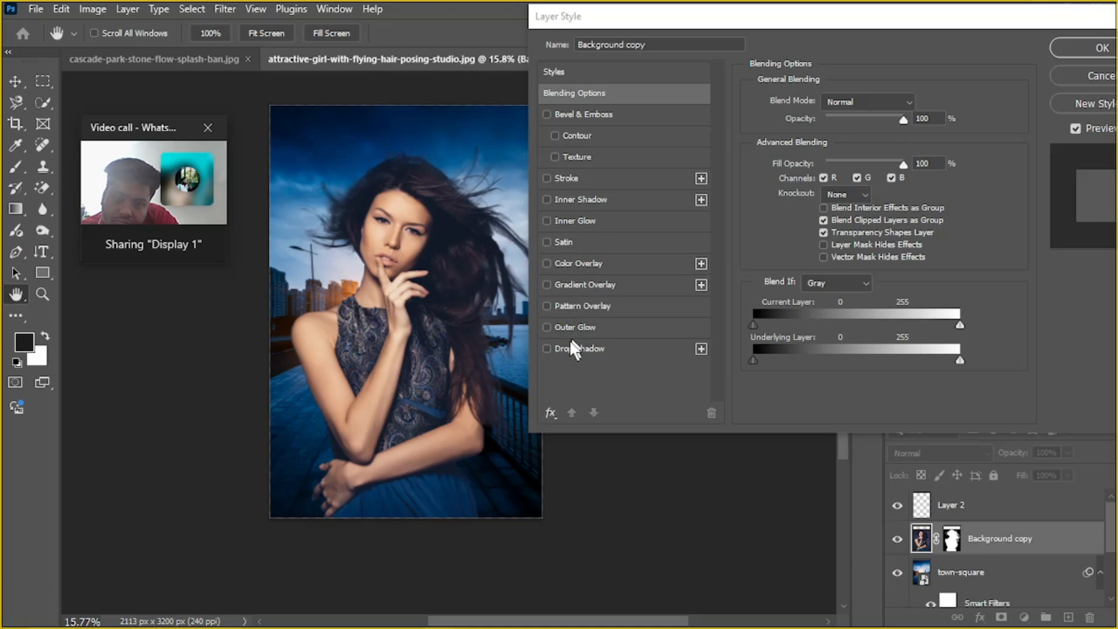
Enable a Drop Shadow on the woman's cutout and set the shadow color to black (000000)
left_click(547, 349)
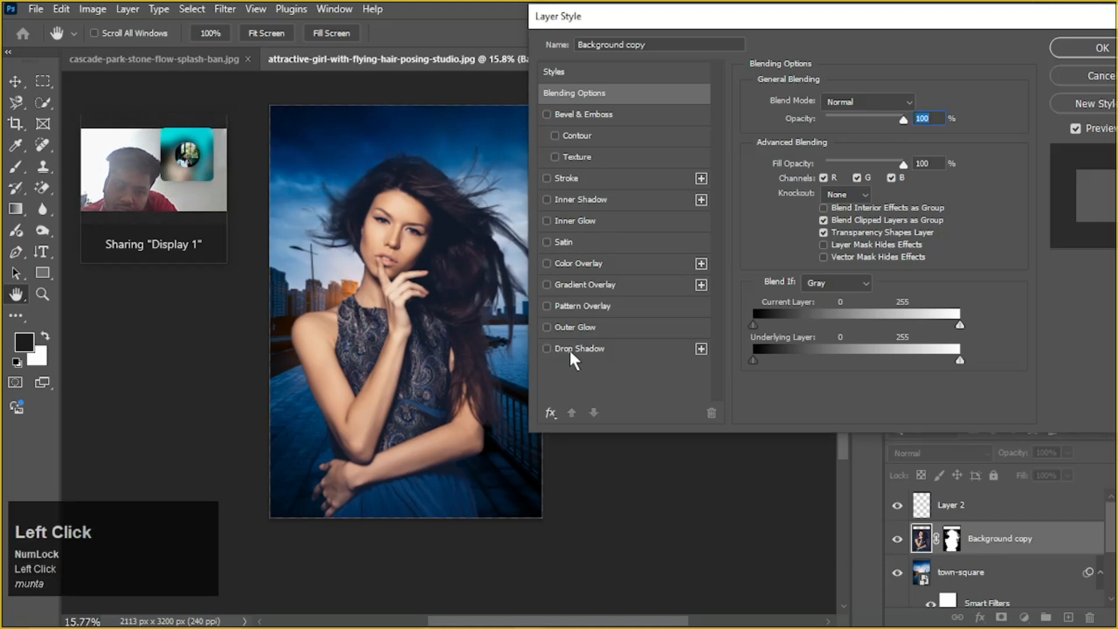
left_click(568, 349)
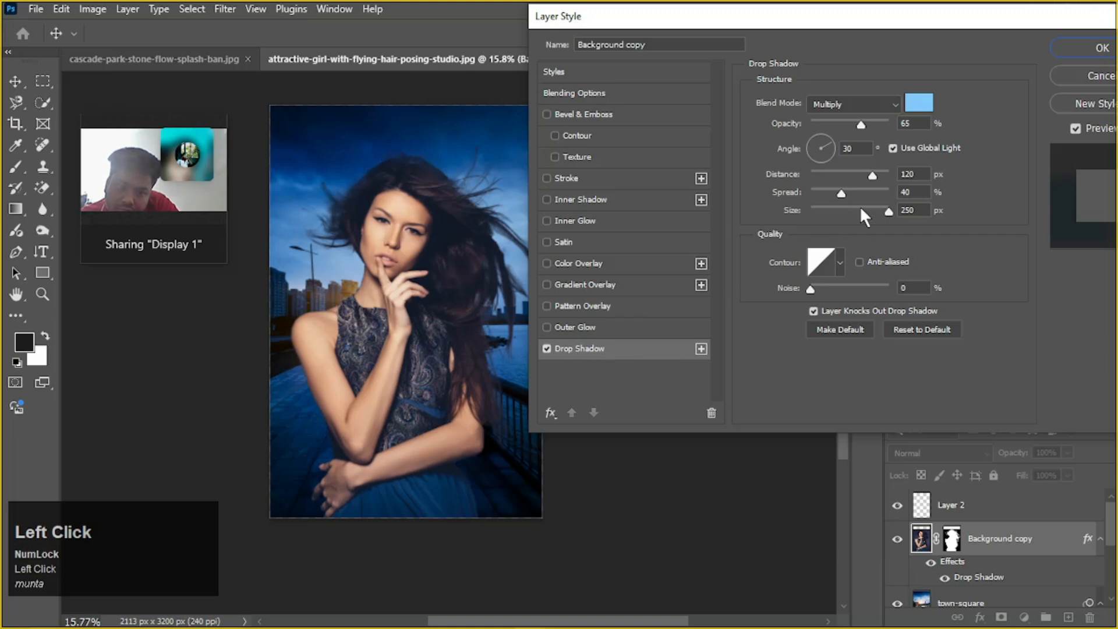
left_click(928, 100)
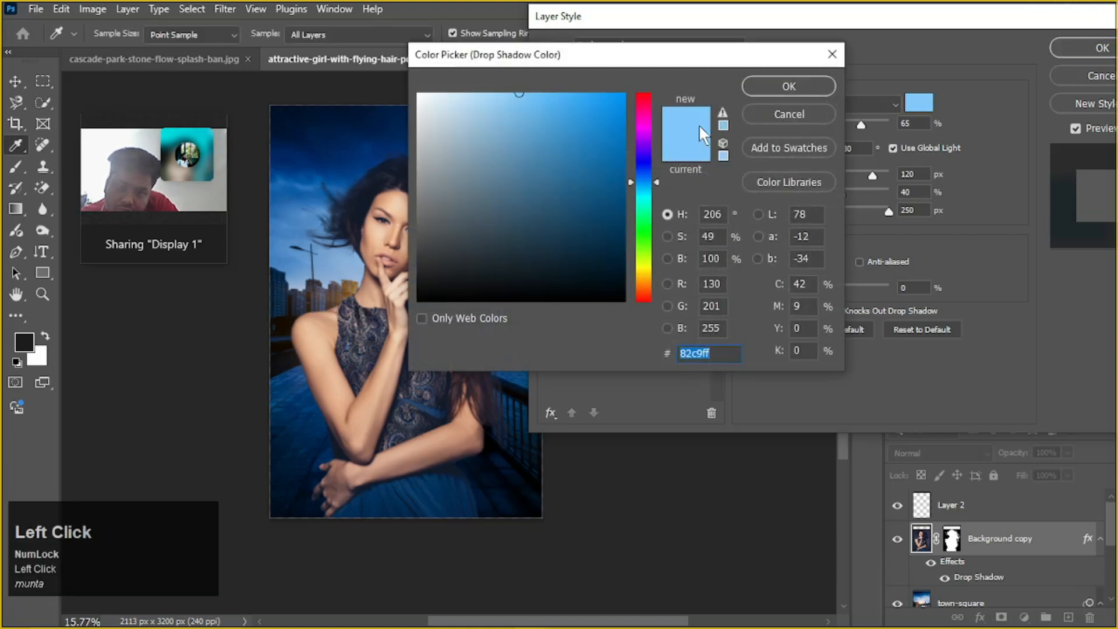
left_click_drag(586, 269, 581, 301)
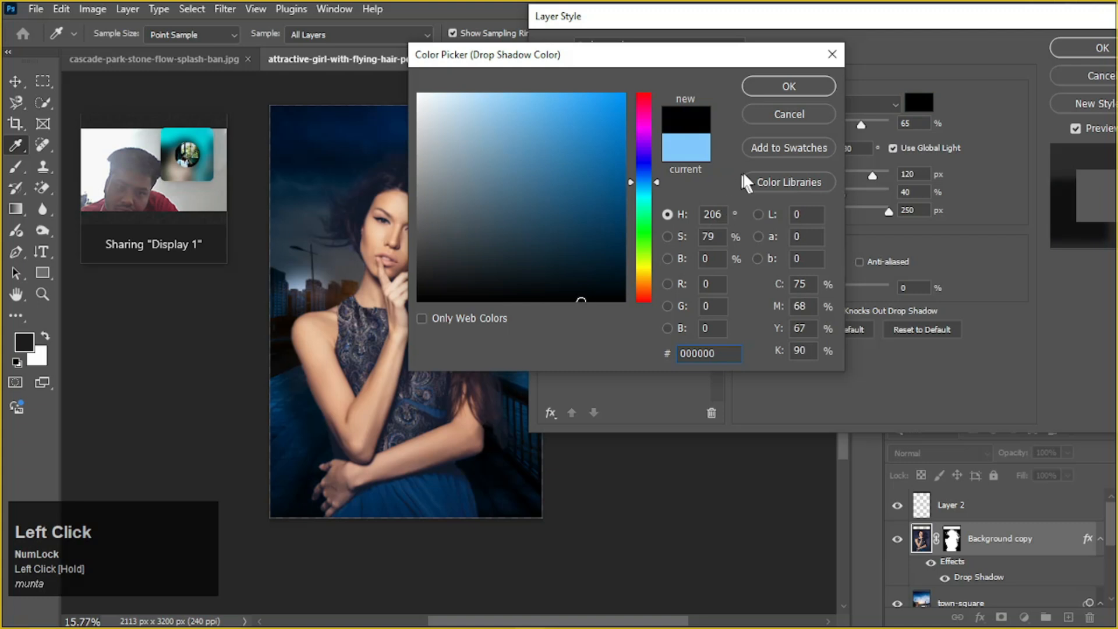
left_click(779, 86)
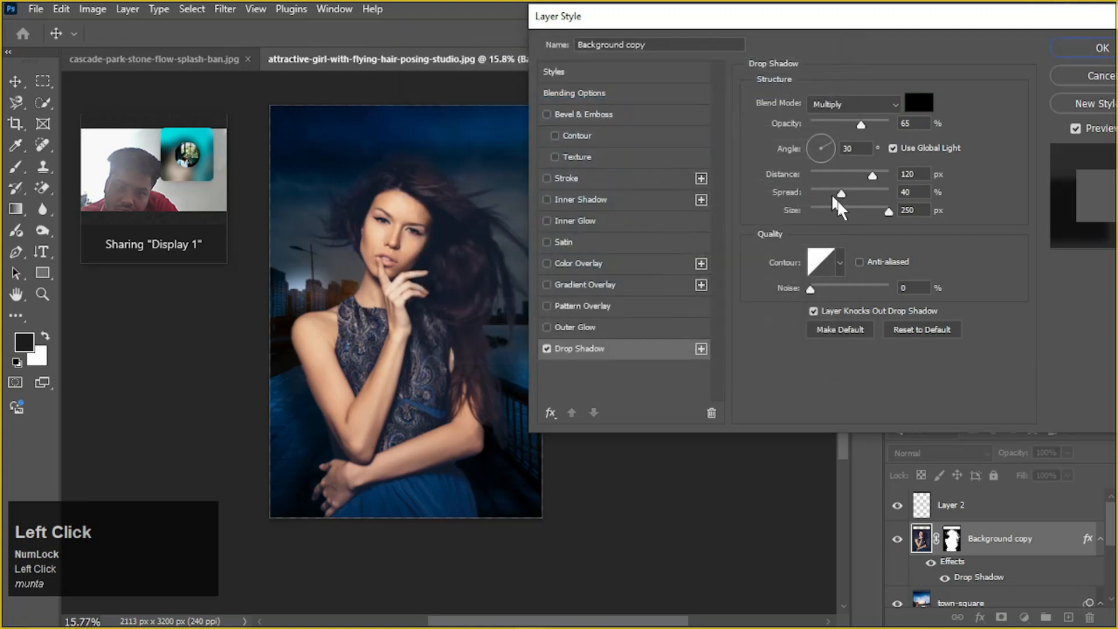
Try a softer drop shadow with 51% opacity, 8 px distance, 1% spread and 185 px size, and undo the effect
left_click_drag(861, 121, 844, 126)
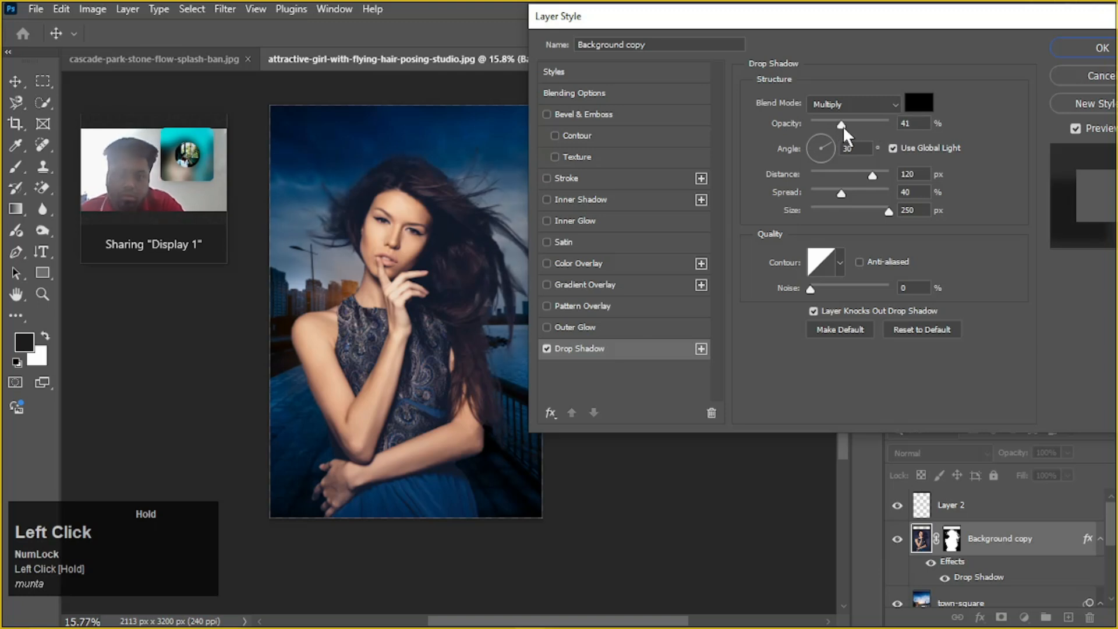
left_click_drag(856, 170, 826, 175)
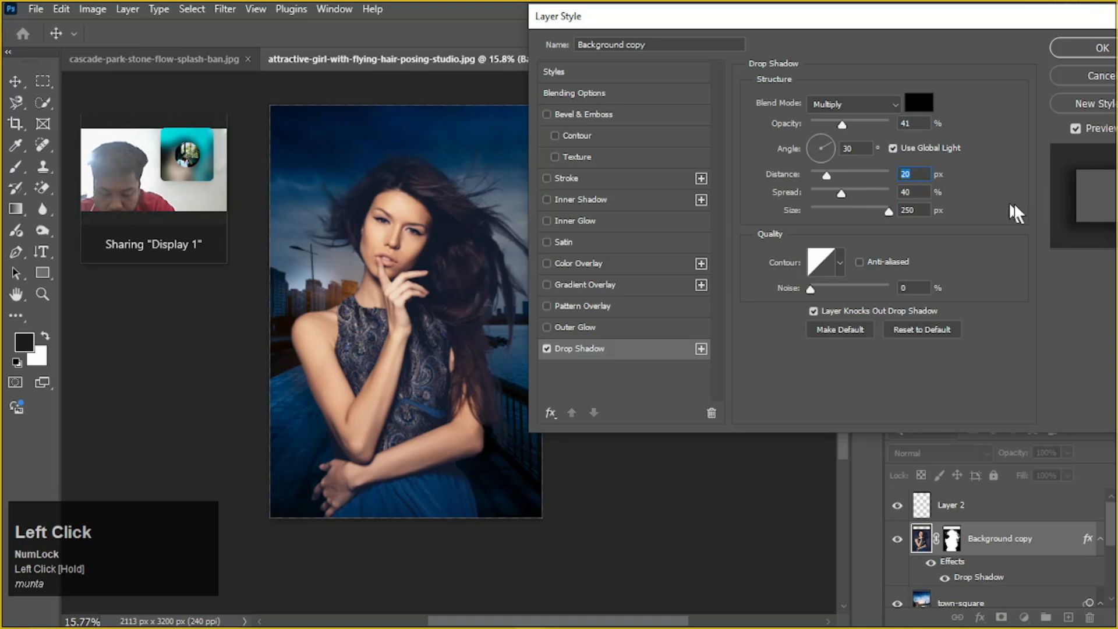
mouse_move(842, 193)
left_mouse_down()
mouse_move(788, 197)
mouse_move(813, 194)
mouse_move(831, 170)
mouse_move(817, 177)
mouse_move(830, 184)
left_mouse_up()
mouse_move(844, 120)
left_mouse_down()
mouse_move(913, 120)
mouse_move(851, 128)
left_mouse_up()
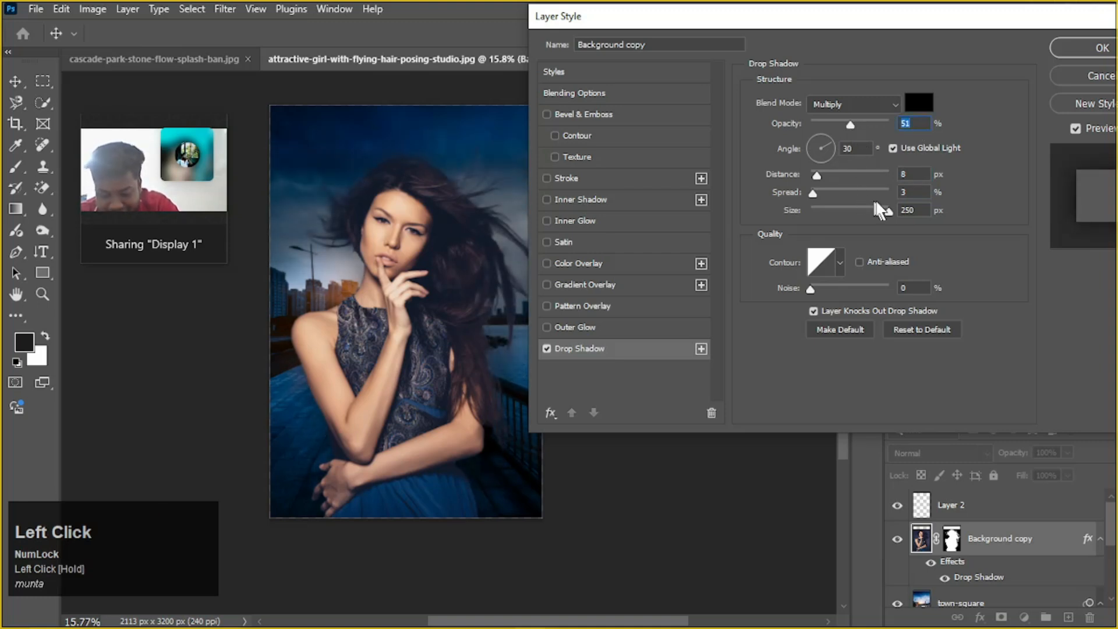
left_click_drag(888, 212, 873, 217)
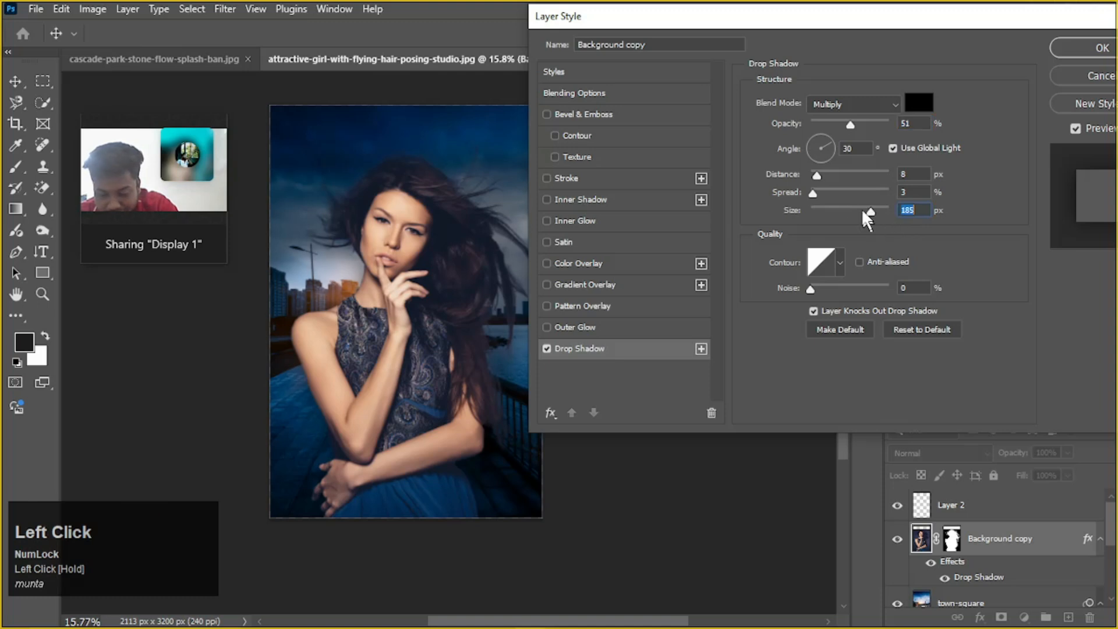
mouse_move(815, 192)
left_mouse_down()
mouse_move(828, 189)
mouse_move(811, 193)
left_mouse_up()
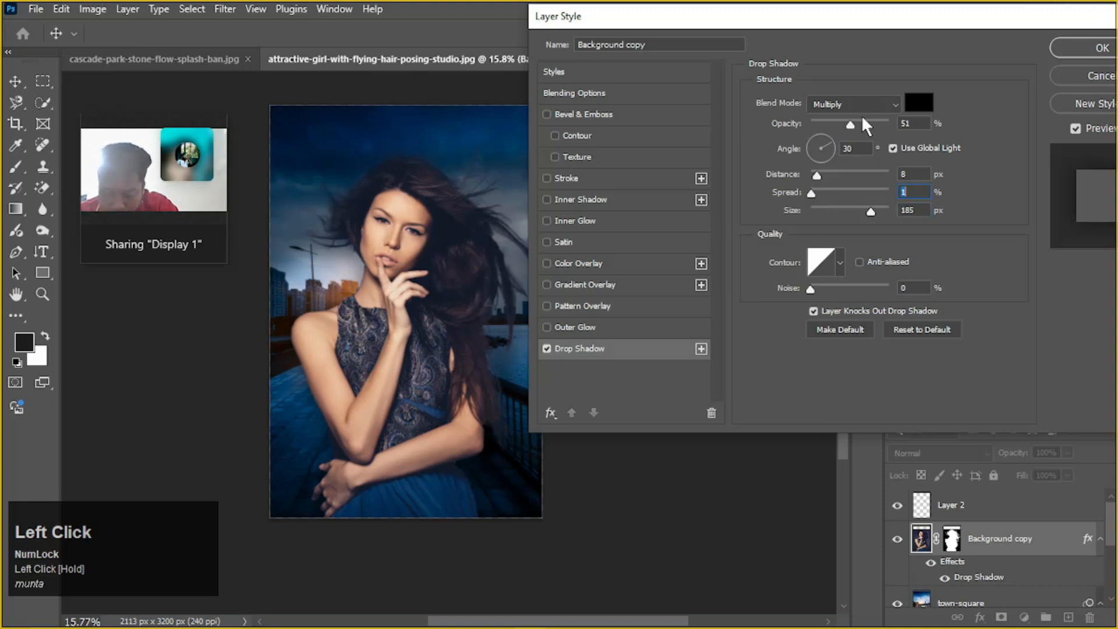
left_click(1095, 48)
key("ctrl+z")
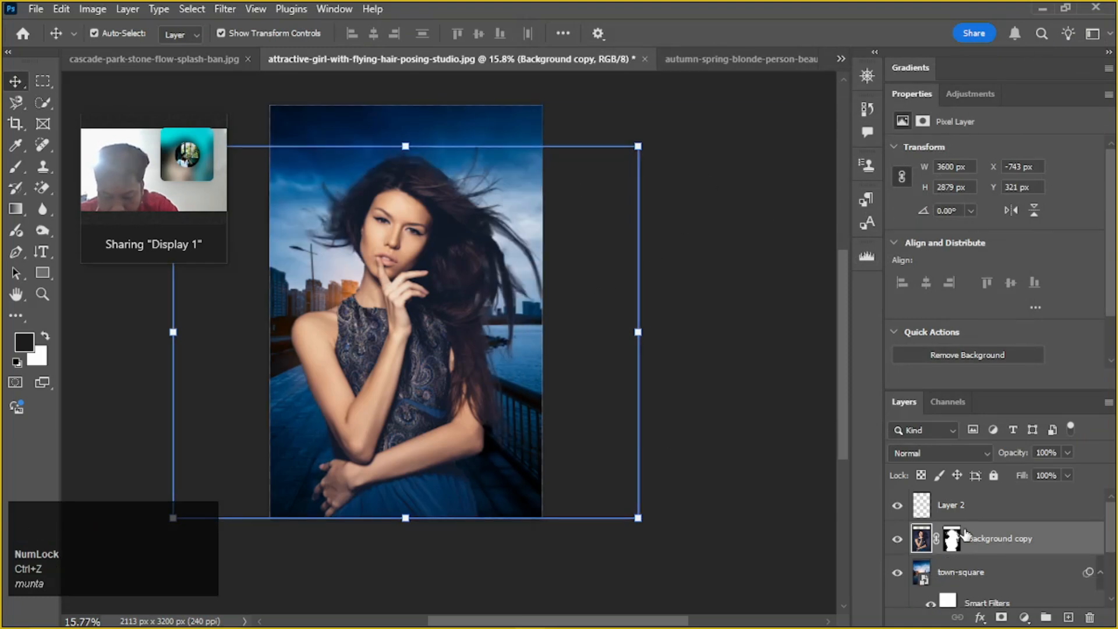
Duplicate the Background copy layer and target the duplicate's image instead of its mask
scroll(932, 536, "down", 1)
scroll(989, 524, "up", 1)
scroll(989, 524, "down", 2)
scroll(989, 530, "up", 2)
left_click(921, 539, "ctrl")
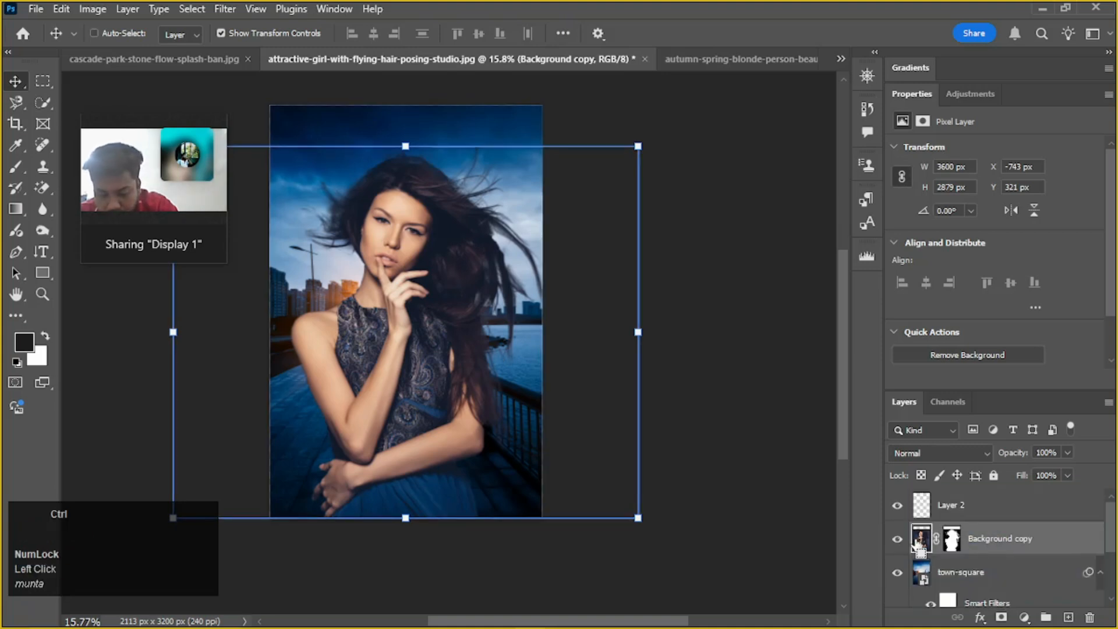
key("ctrl+j")
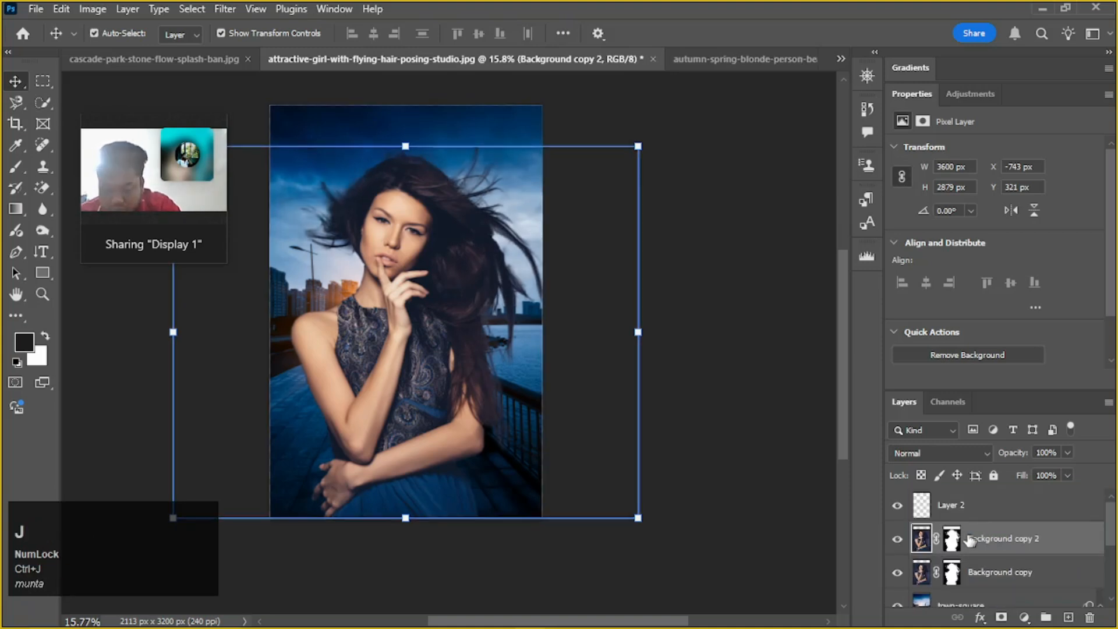
left_click(950, 539)
left_click_drag(950, 539, 1075, 622)
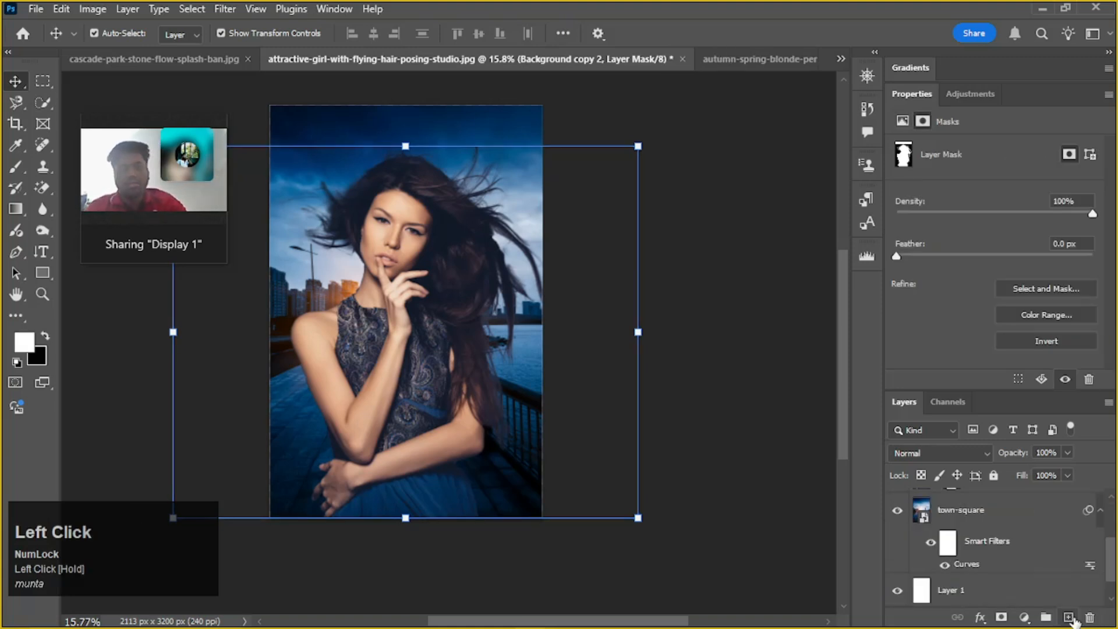
scroll(1047, 547, "up", 3)
left_click(919, 542)
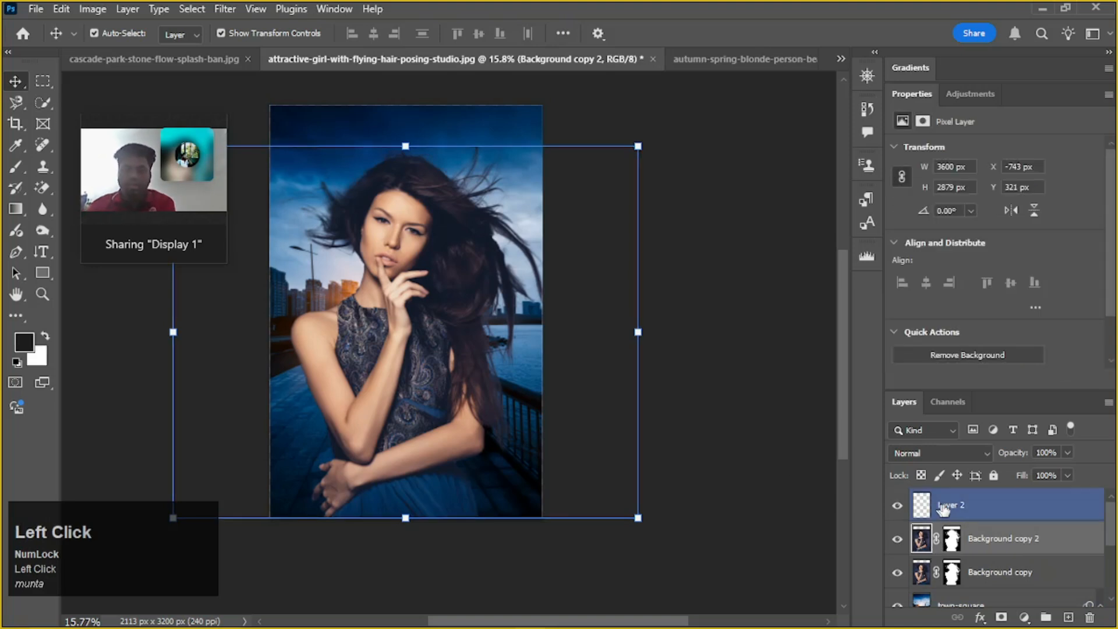
Darken the duplicate cutout to a near-black silhouette with Levels, setting the white output level to 22
left_click(507, 270, "ctrl")
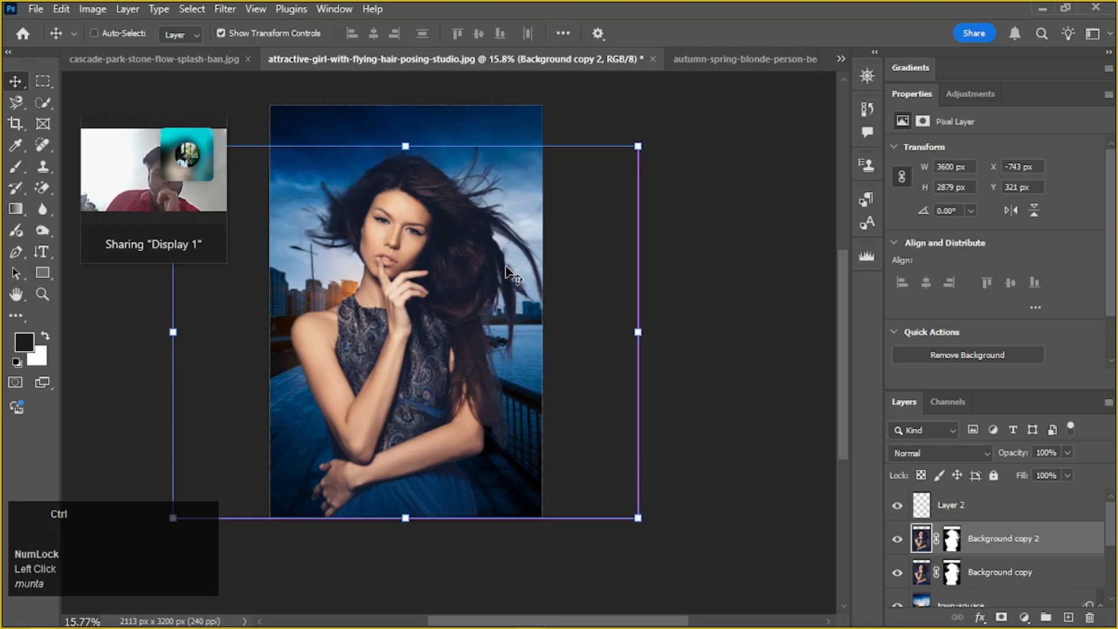
key("ctrl+l")
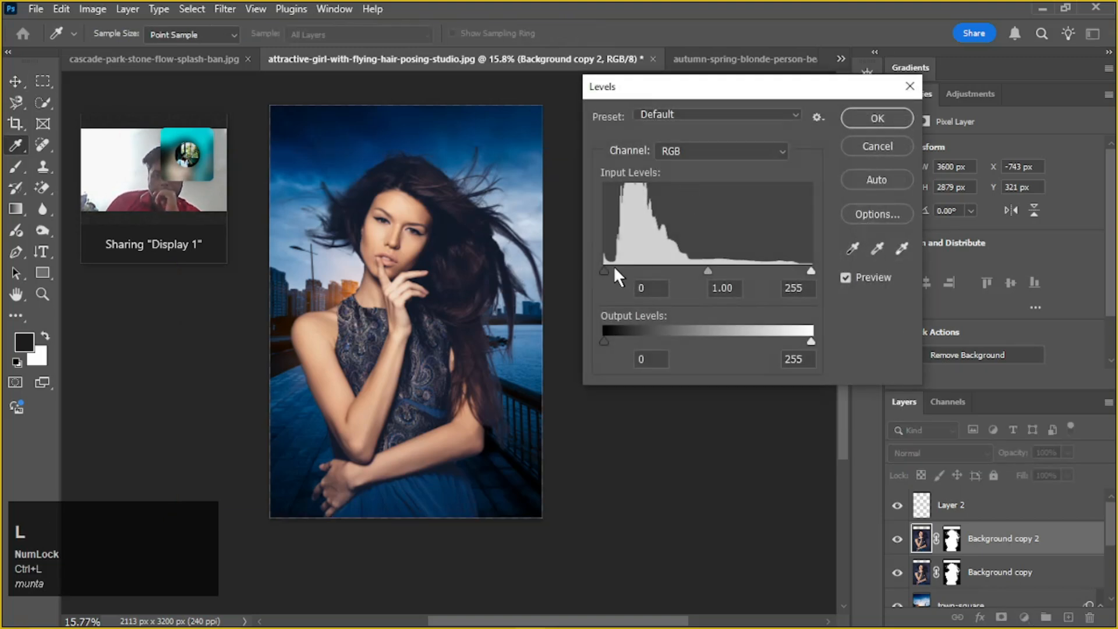
left_click_drag(602, 342, 578, 352)
left_click_drag(810, 341, 686, 351)
left_click_drag(648, 341, 622, 340)
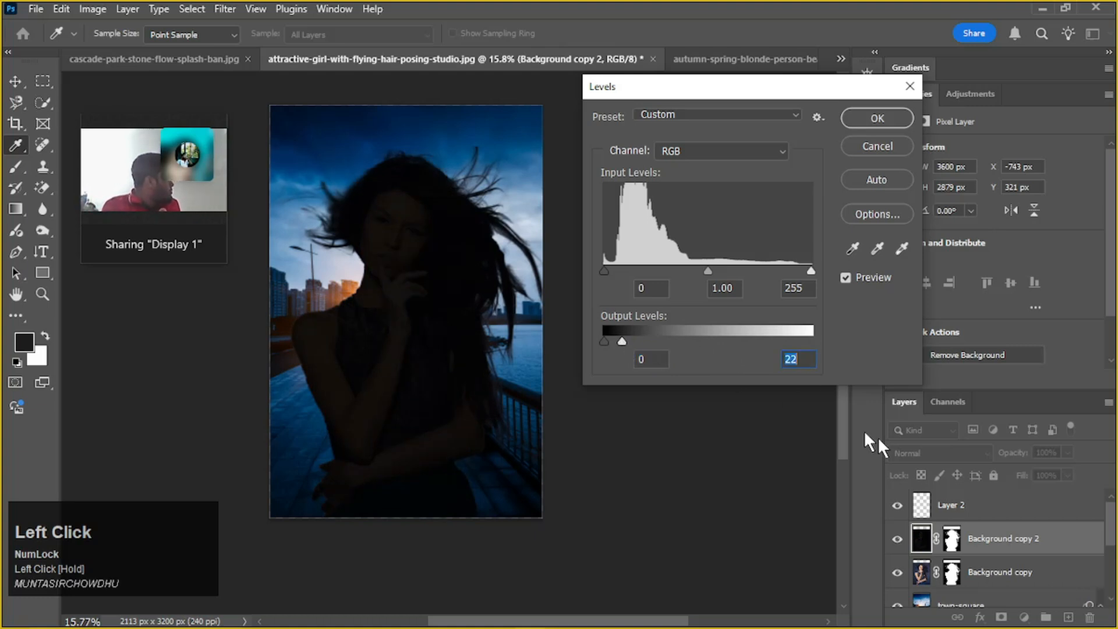
left_click(1043, 546)
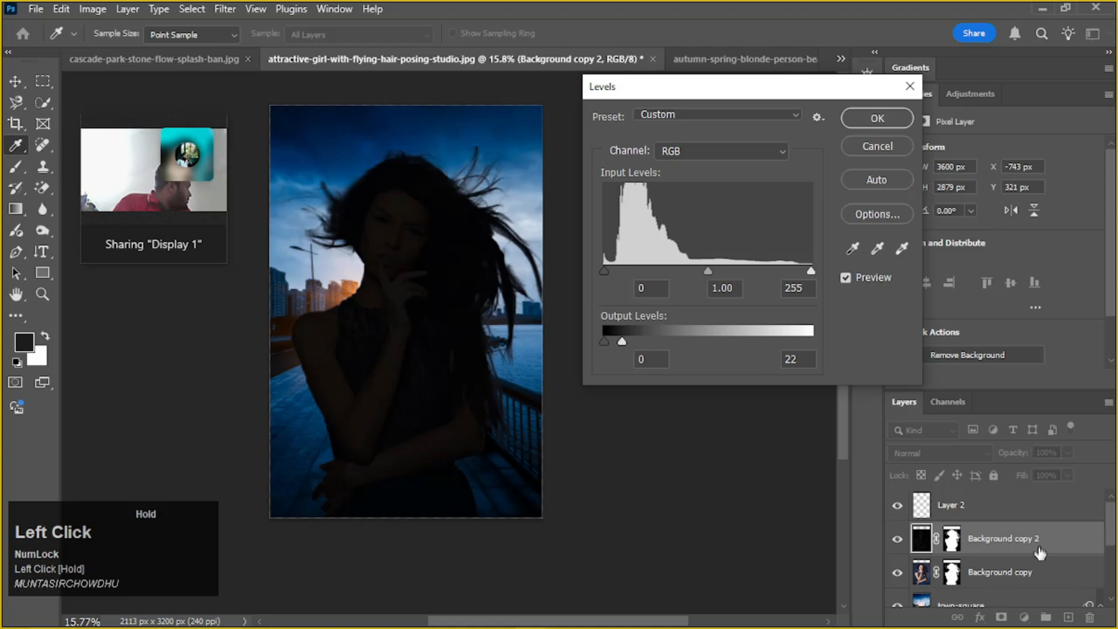
left_click(878, 118)
key("v")
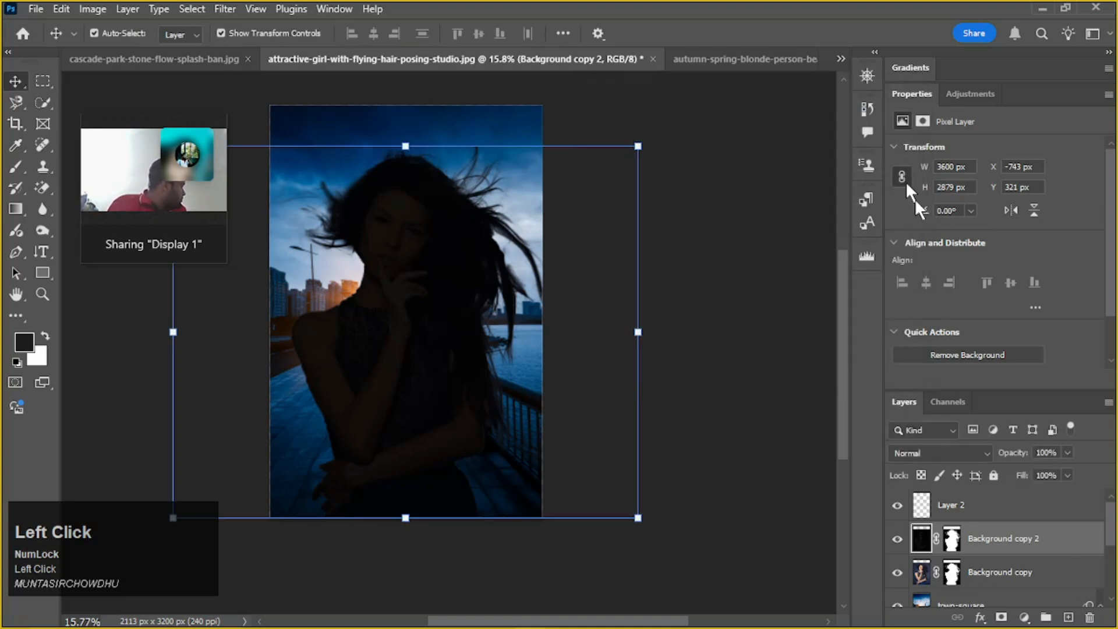
Place the dark duplicate beneath the woman's cutout and nudge it left to X -780 px
left_click_drag(1038, 573, 1039, 542)
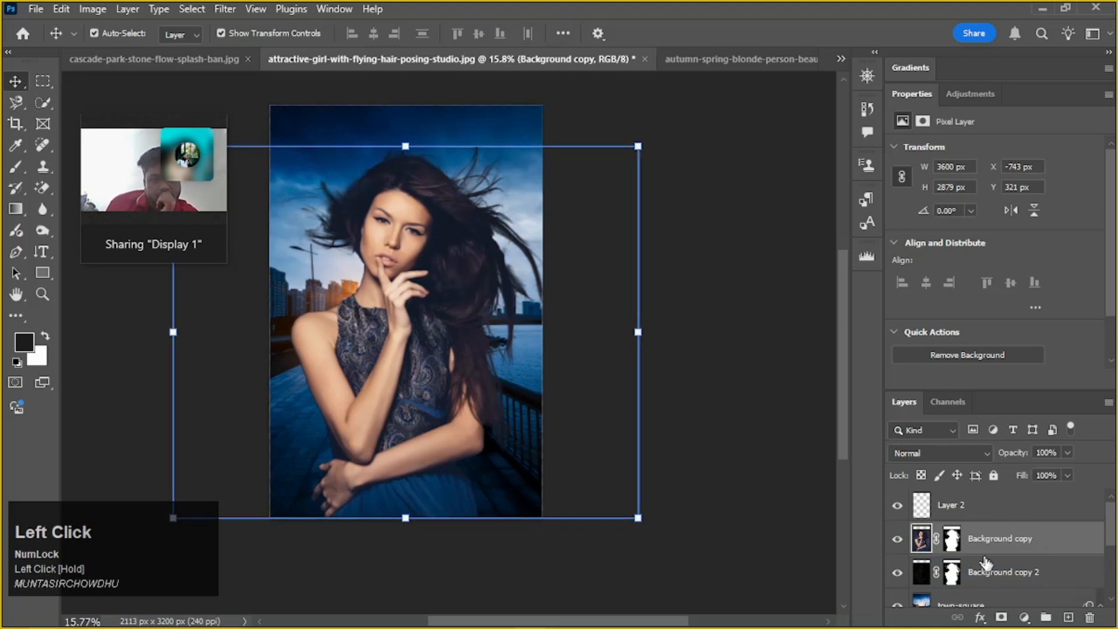
left_click(1028, 584)
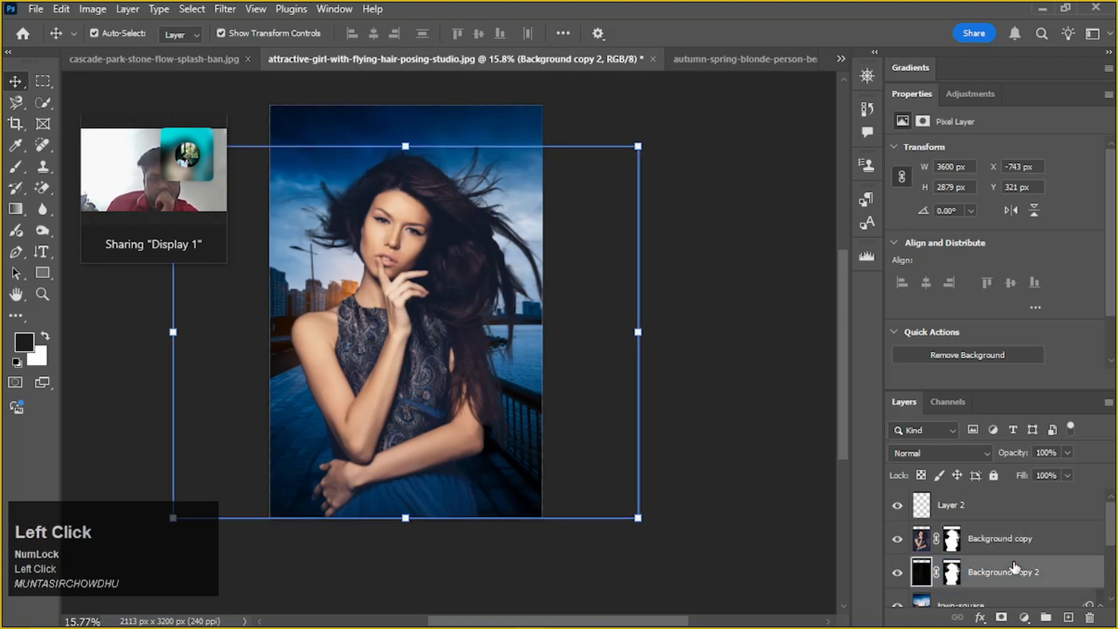
key("Left")
key("Left")
key("Left")
key("Left")
key("Left")
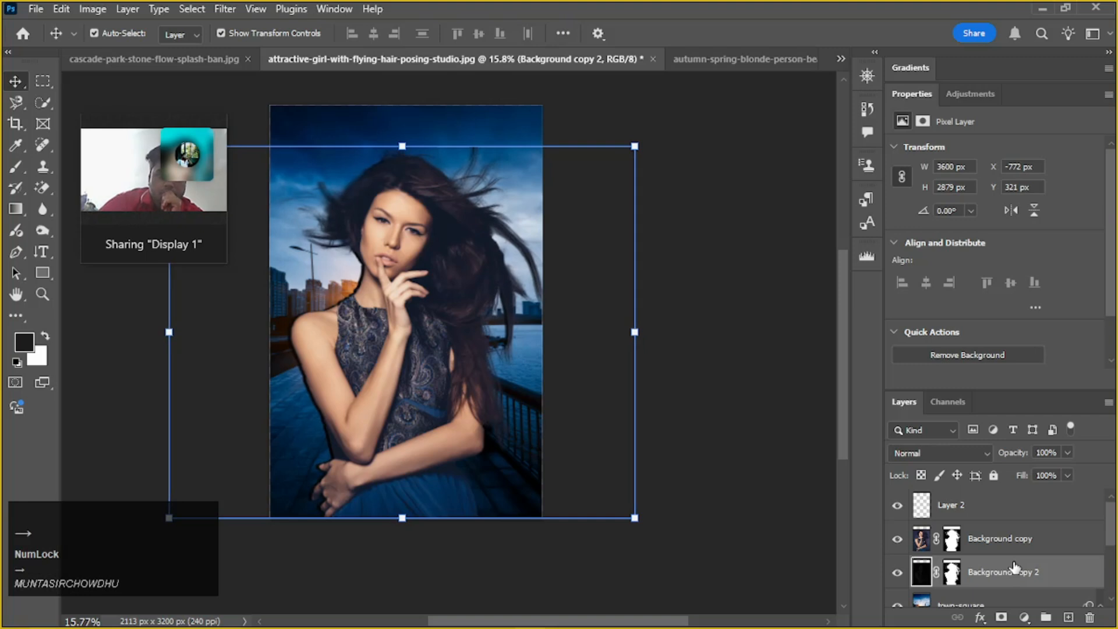
key("Left")
key("Left")
key("Left")
key("Left")
key("Left")
key("Left")
key("Left")
key("Left")
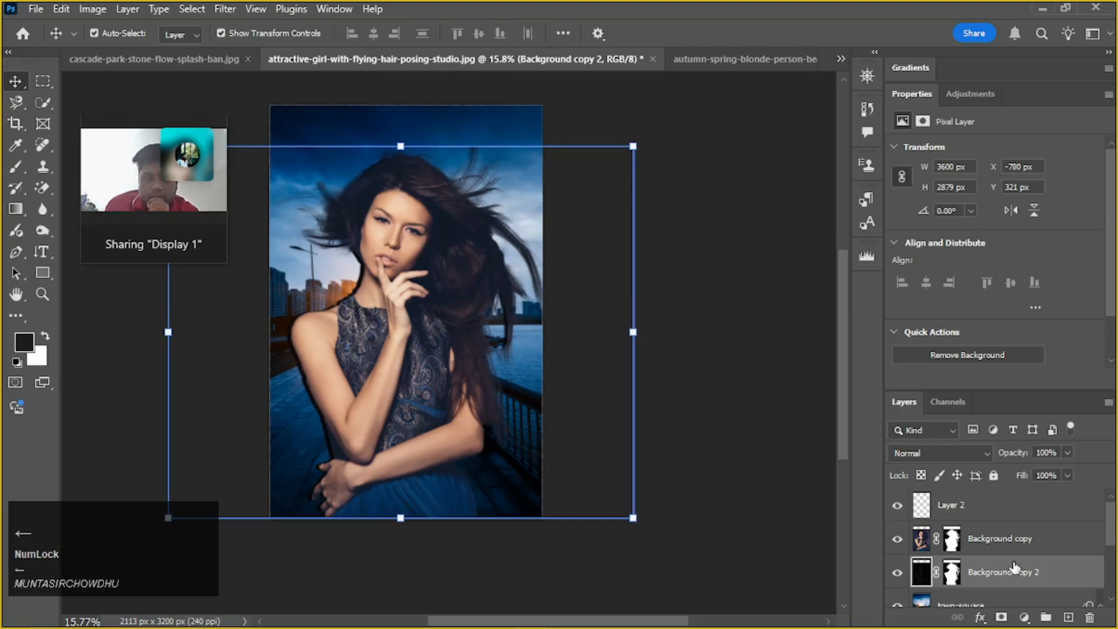
Lower the dark duplicate's opacity to 61% and check the softened shadow around the woman
left_click(1068, 452)
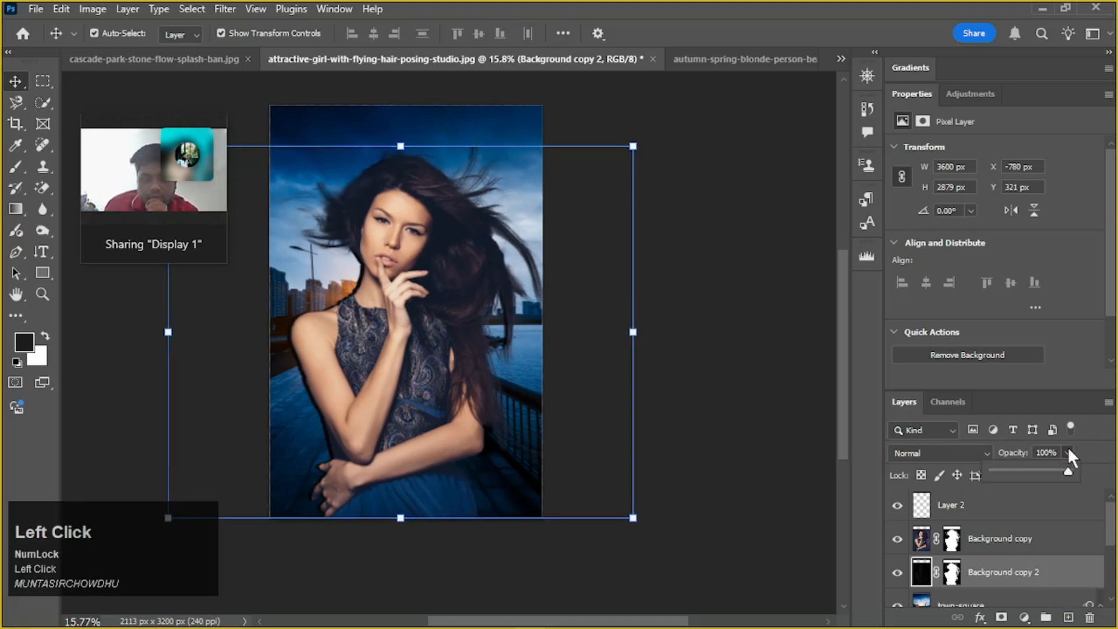
left_click_drag(1050, 469, 1036, 467)
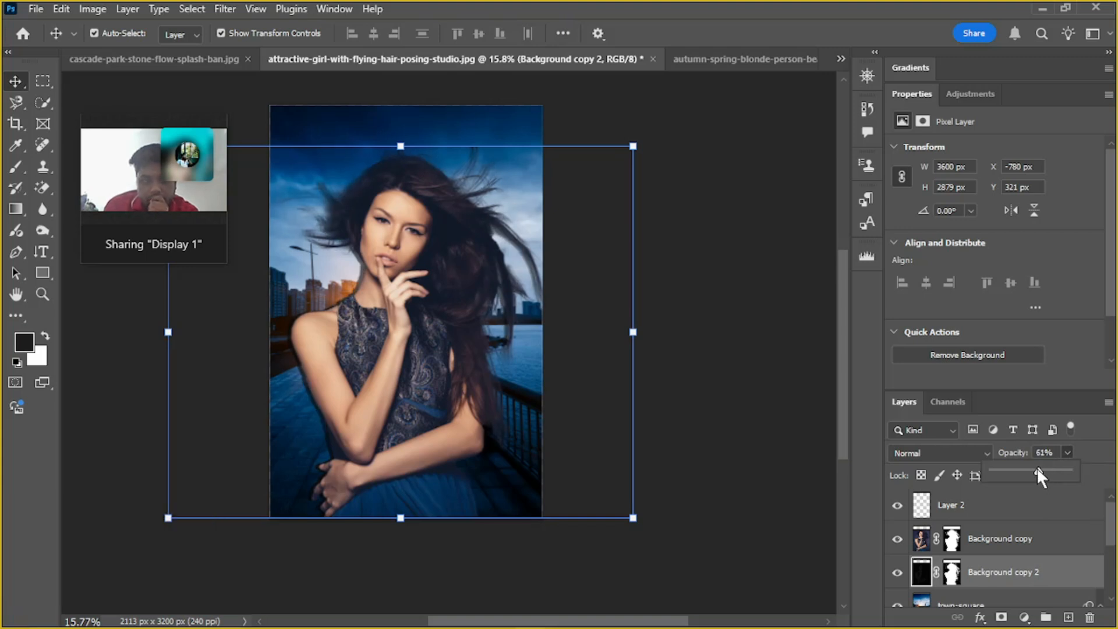
scroll(356, 293, "up", 1)
scroll(356, 293, "up", 1)
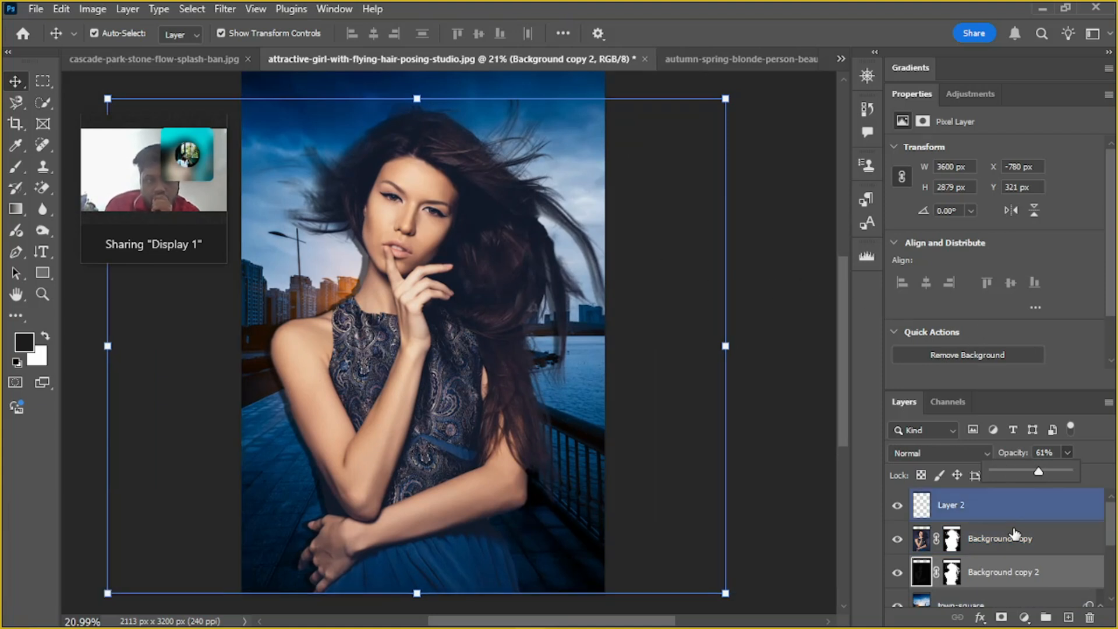
Set the dark duplicate's opacity back to 100%
left_click(1007, 576)
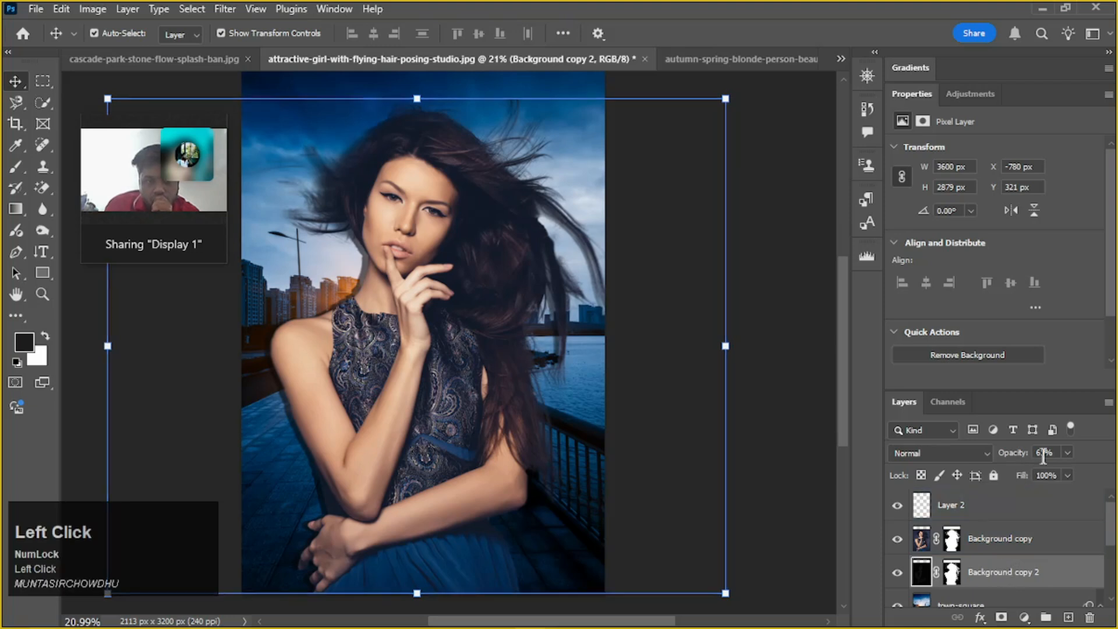
left_click(1068, 452)
left_click_drag(1071, 473, 1114, 476)
left_click(1002, 538)
Examine the dark shadow edge along the woman's neck and shoulder up close, and judge the whole composite
scroll(382, 267, "up", 5, "alt")
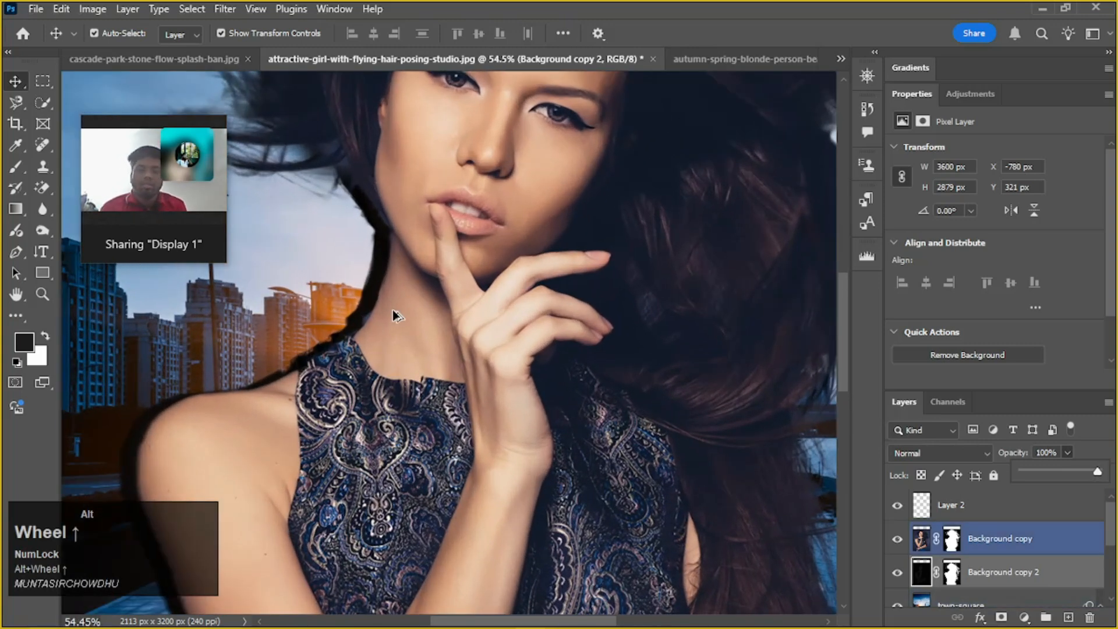
scroll(393, 310, "down", 1, "alt")
scroll(393, 309, "up", 1, "alt")
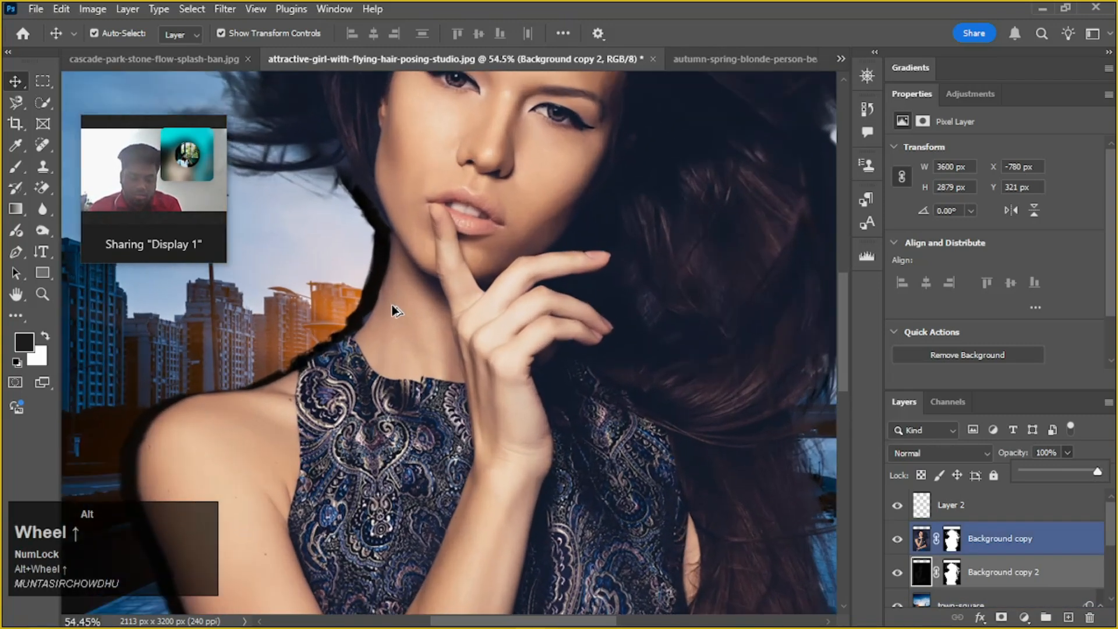
scroll(394, 310, "down", 2)
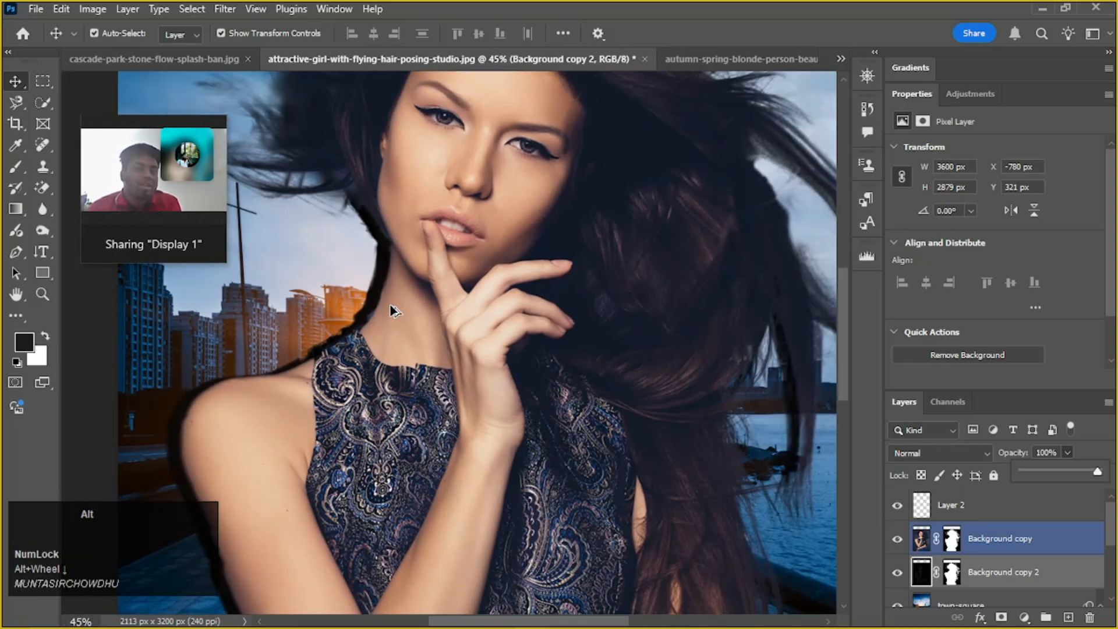
scroll(391, 306, "down", 3, "alt")
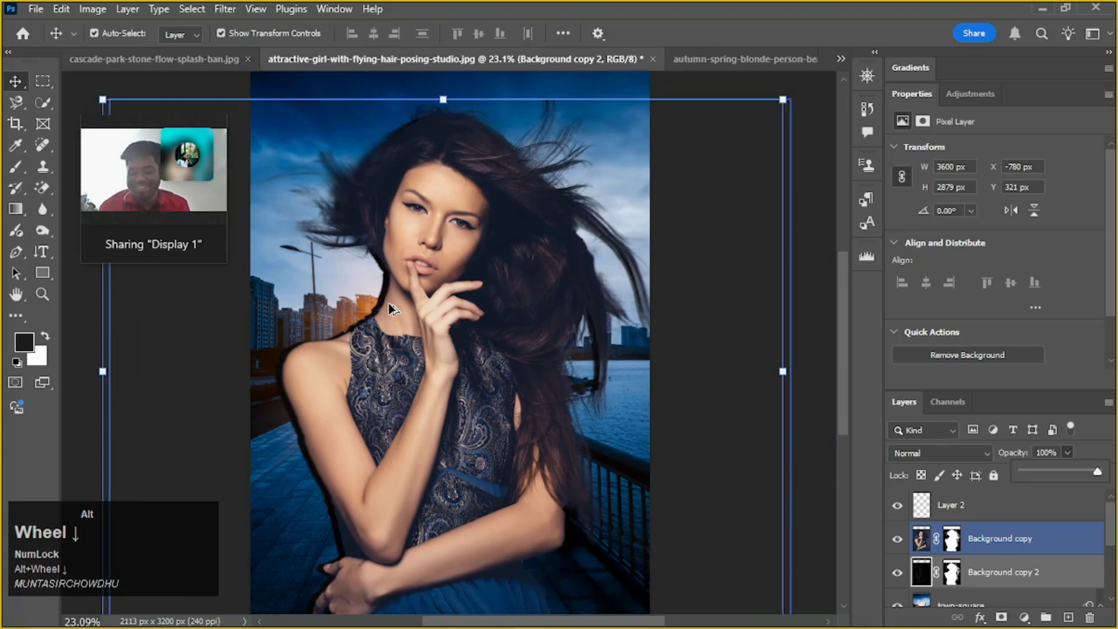
scroll(388, 302, "down", 2, "alt")
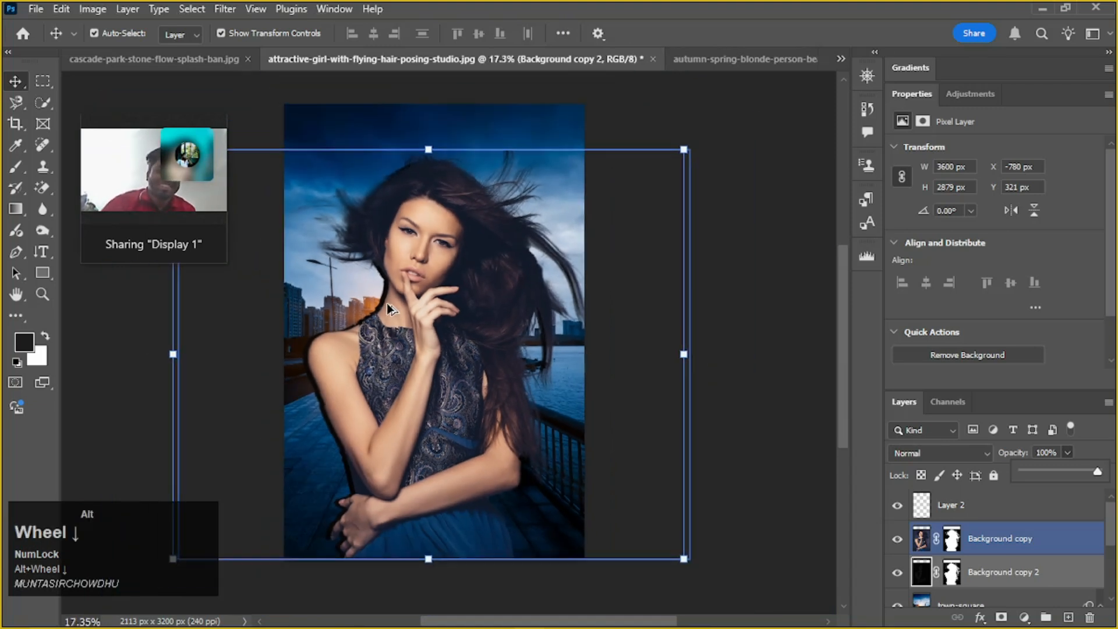
left_click(1038, 505)
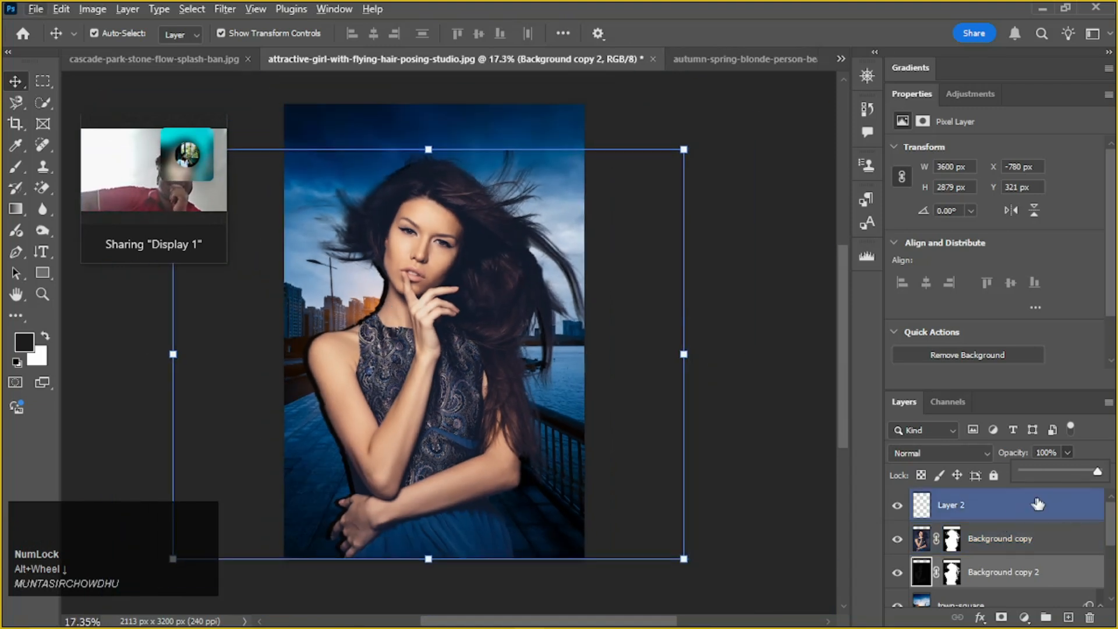
left_click(488, 503)
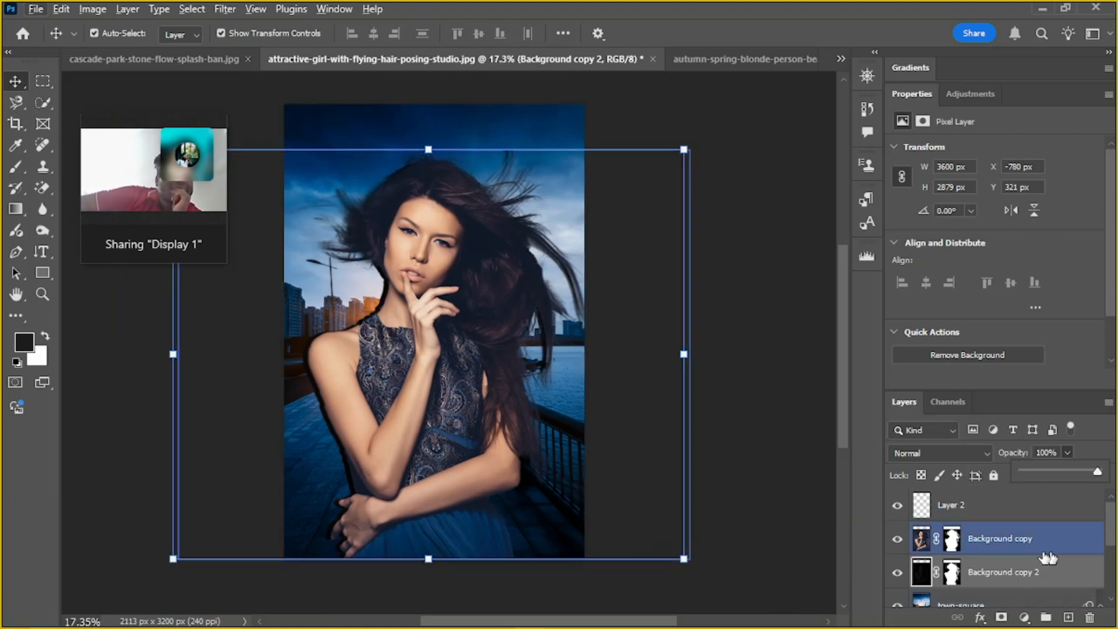
Nudge the woman's cutout right to X -711 px, offsetting it from the dark duplicate beneath
left_click(423, 406)
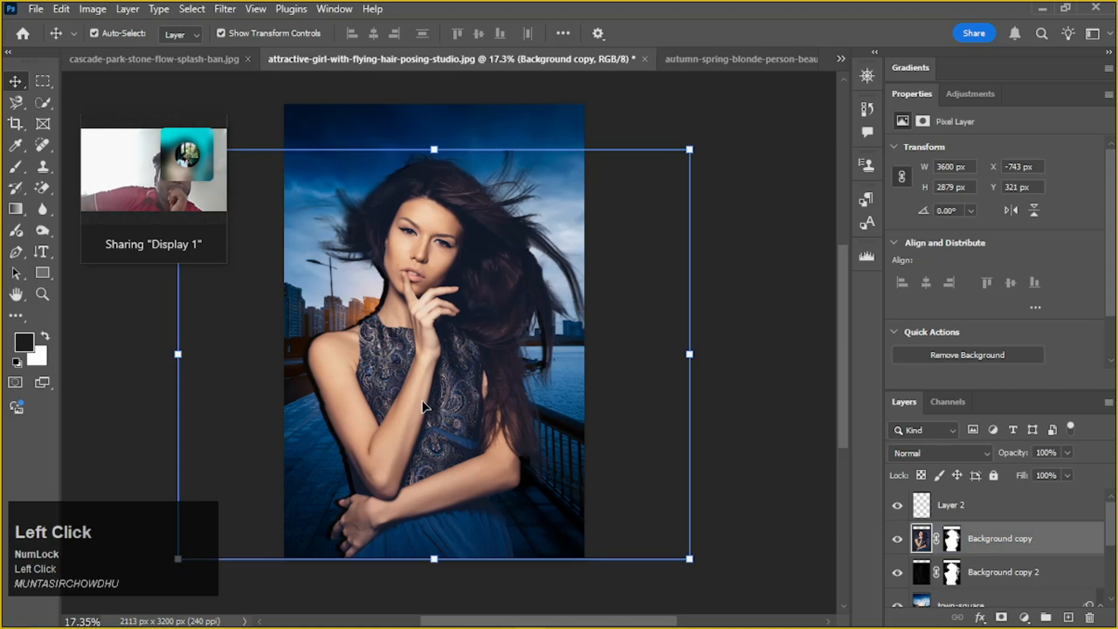
key("Right")
key("Right")
key("Right")
key("Right")
key("Right")
key("Right")
key("Right")
key("Right")
key("Right")
key("Right")
key("Right")
key("Right")
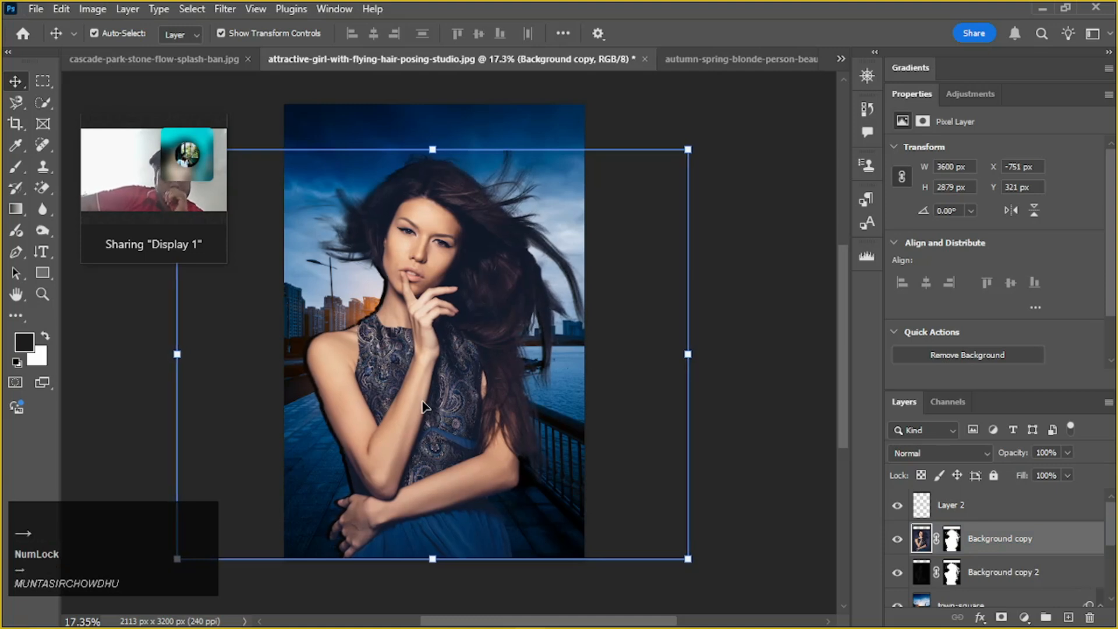
key("Right")
key("Right")
key("Right")
key("Right")
key("Right")
key("Right")
key("Right")
key("Right")
key("Right")
key("Right")
key("Right")
key("Right")
key("Right")
key("Right")
key("Right")
key("Right")
key("Right")
key("Right")
key("Right")
key("Right")
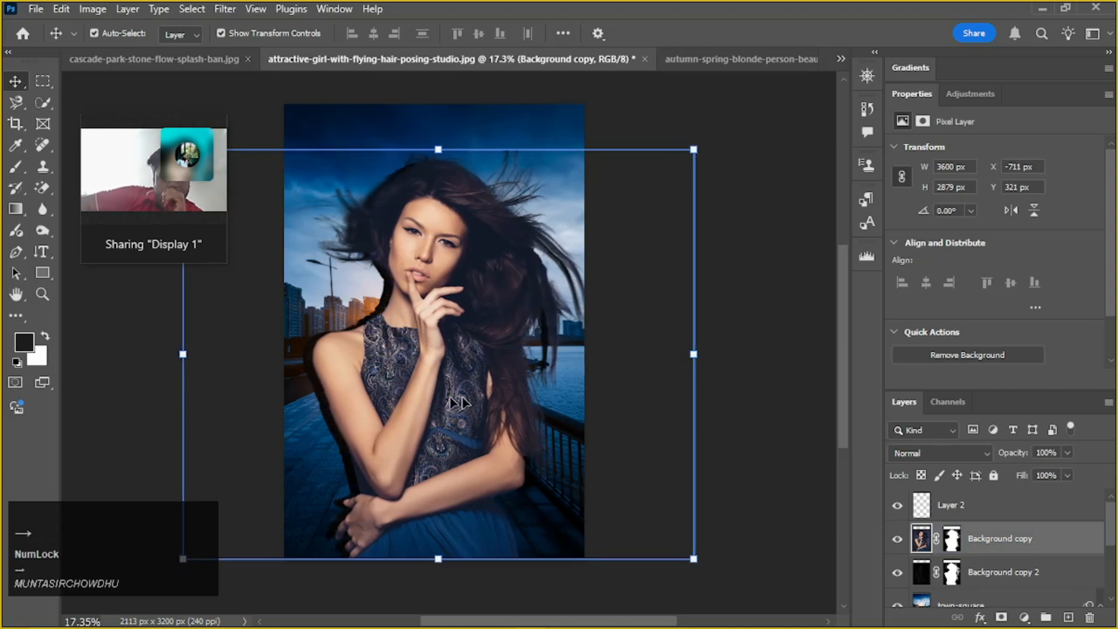
Set the dark duplicate's opacity to 77% and check the shadow beside the woman
left_click(1043, 573)
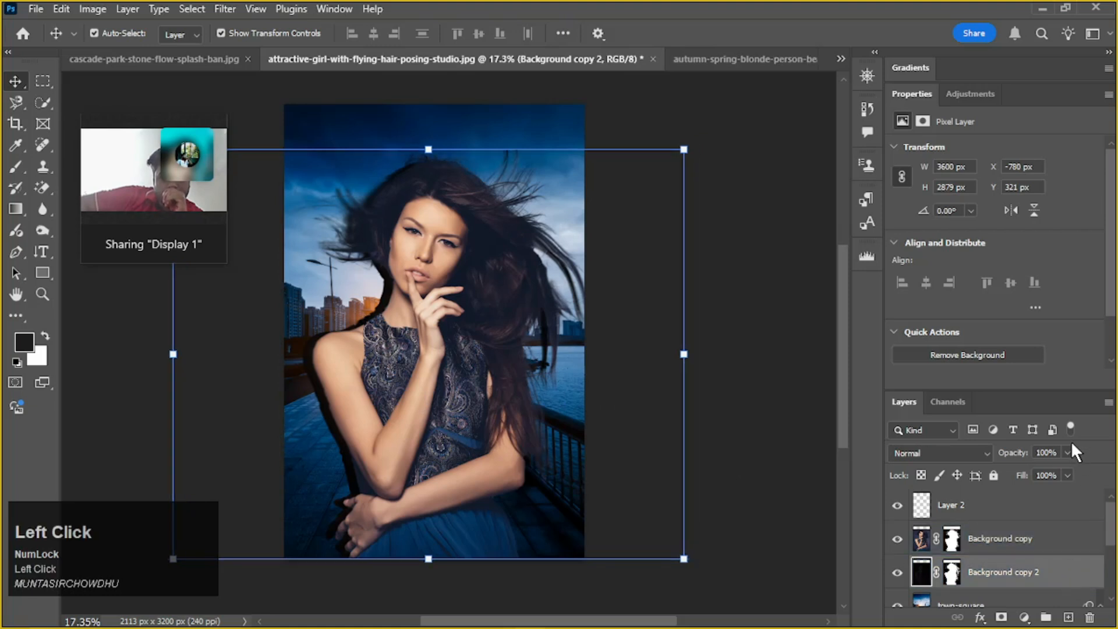
left_click_drag(1063, 465, 1051, 471)
scroll(377, 322, "up", 5, "alt")
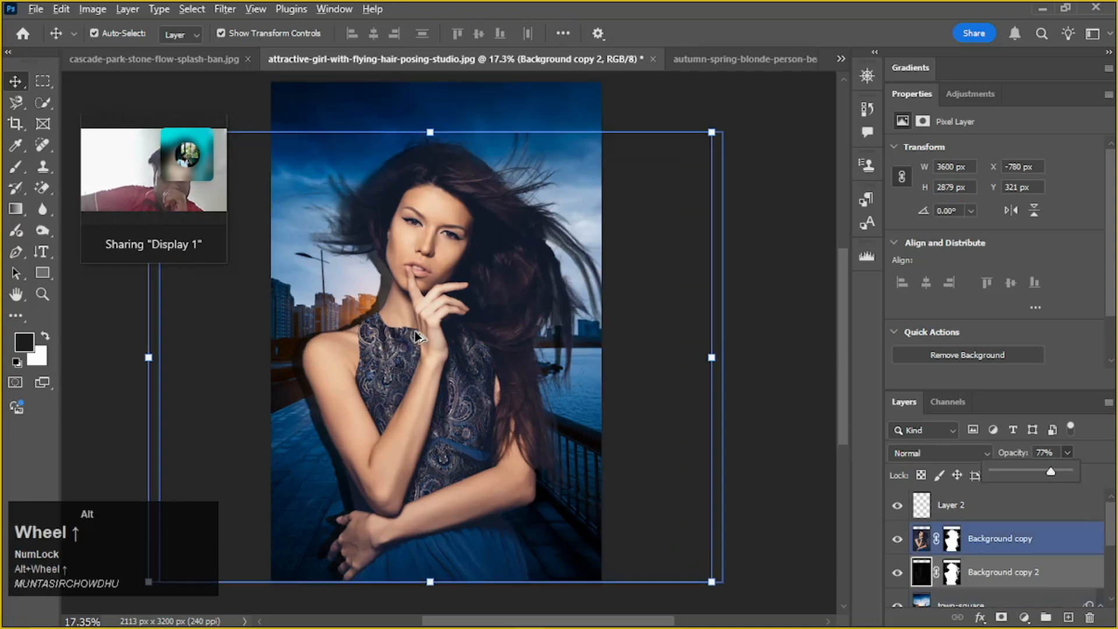
Darken the woman's cutout on Background copy with Curves, setting the midpoint to input 127, output 110
scroll(378, 322, "up", 1)
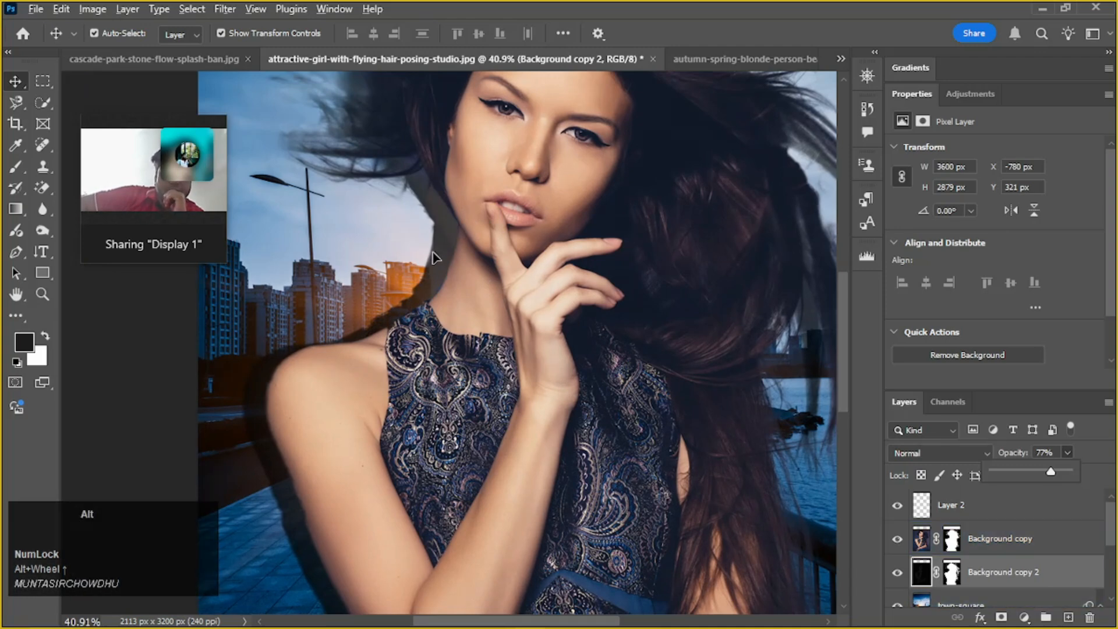
scroll(434, 258, "down", 4, "alt")
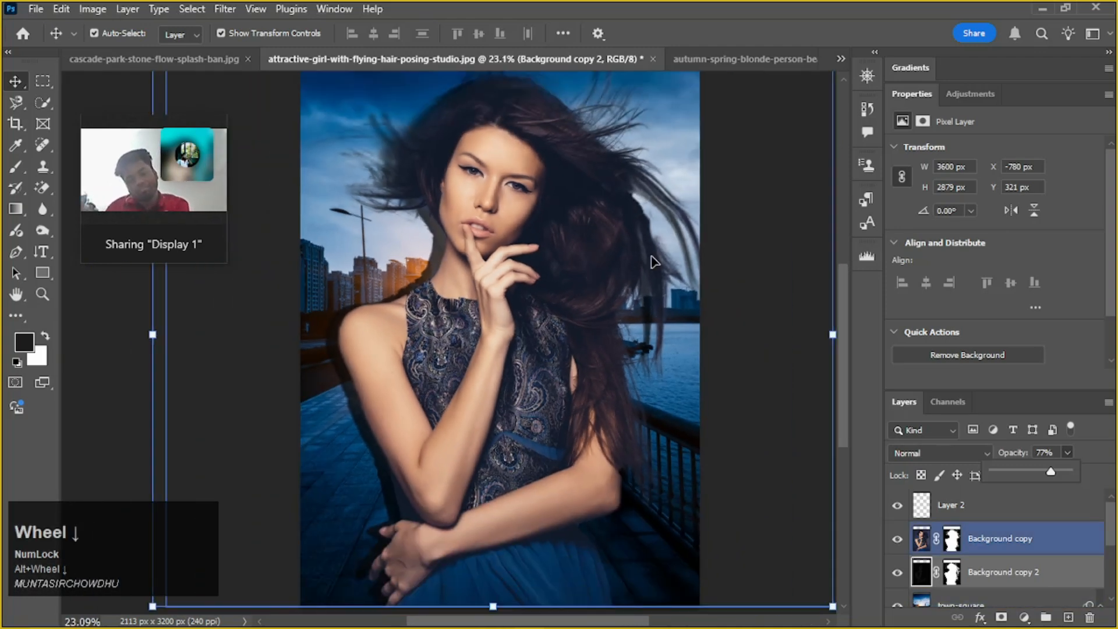
scroll(634, 250, "down", 1, "alt")
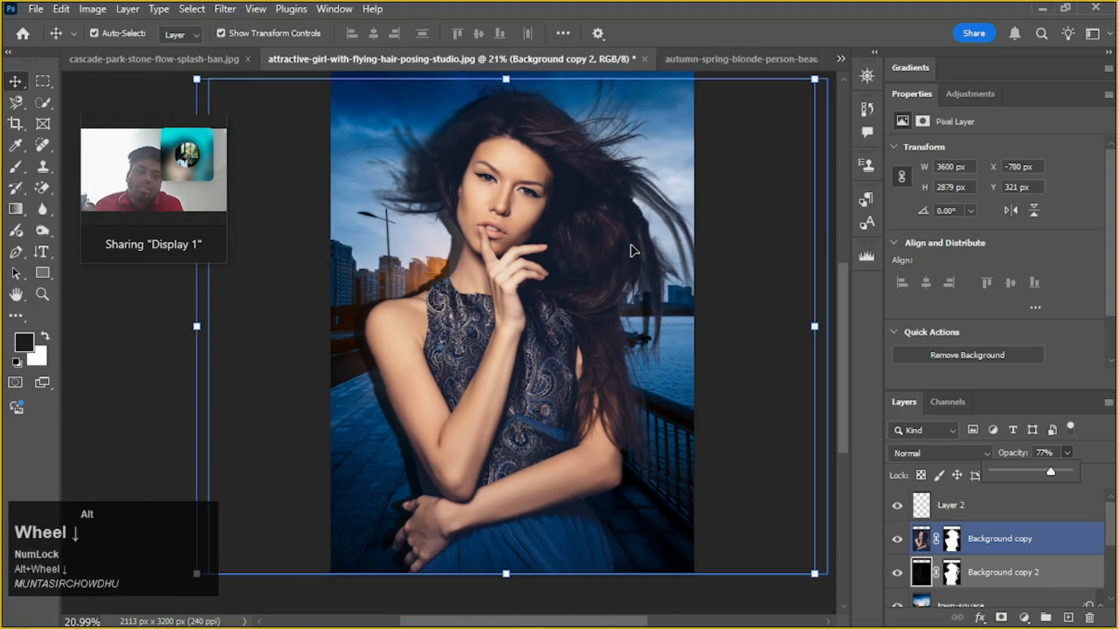
scroll(634, 251, "down", 1, "alt")
scroll(643, 251, "up", 3)
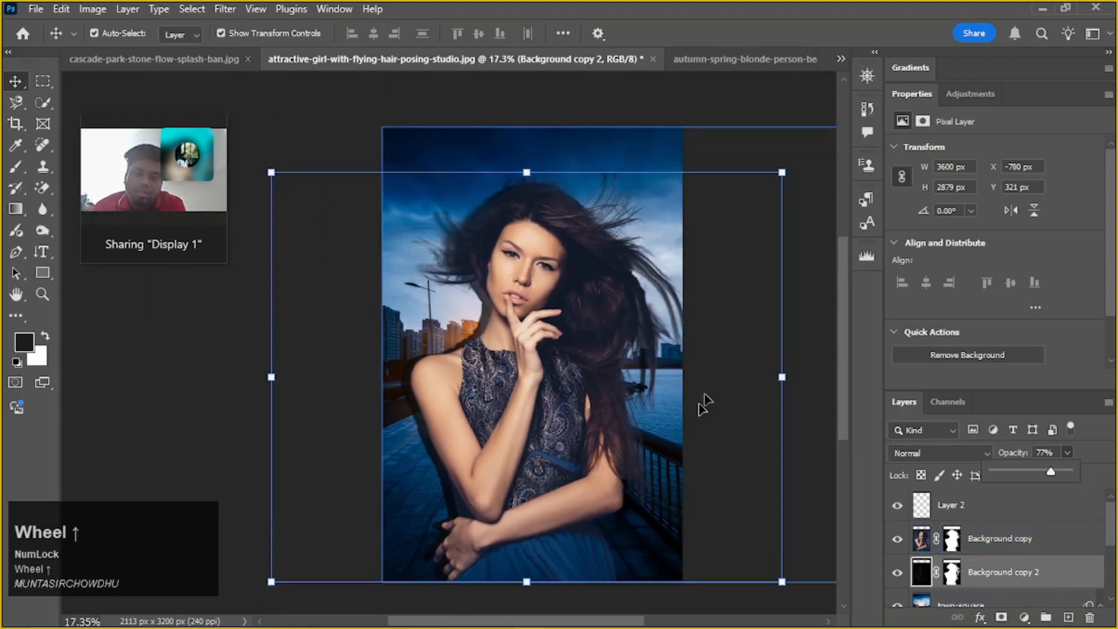
left_click(1000, 538)
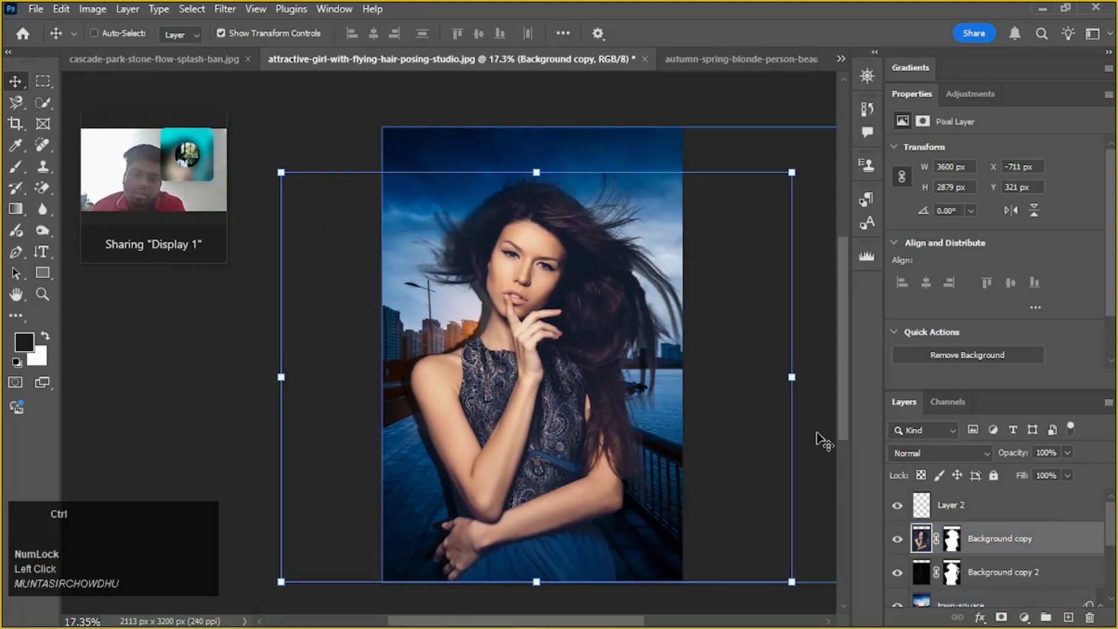
key("ctrl+m")
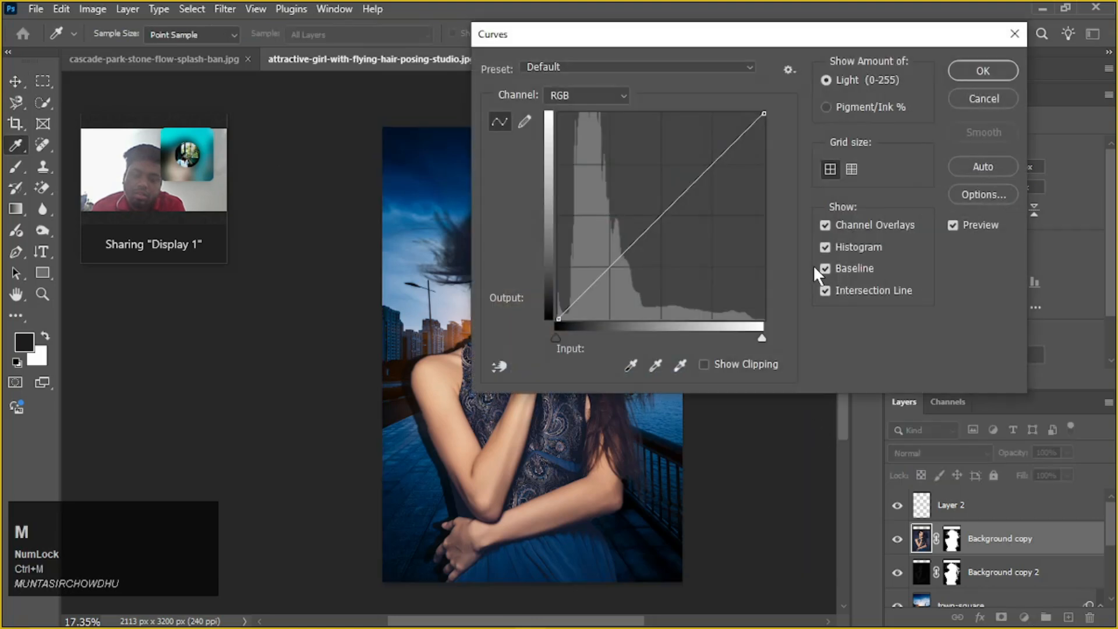
left_click_drag(804, 35, 954, 48)
left_click_drag(827, 213, 811, 243)
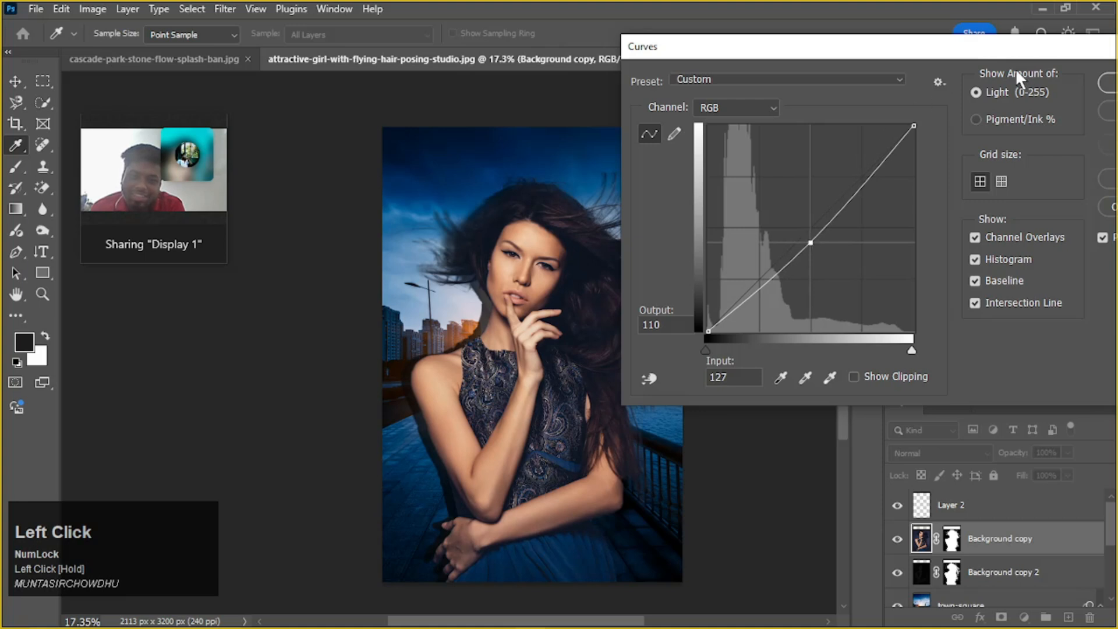
left_click_drag(1016, 69, 957, 77)
left_click(1072, 90)
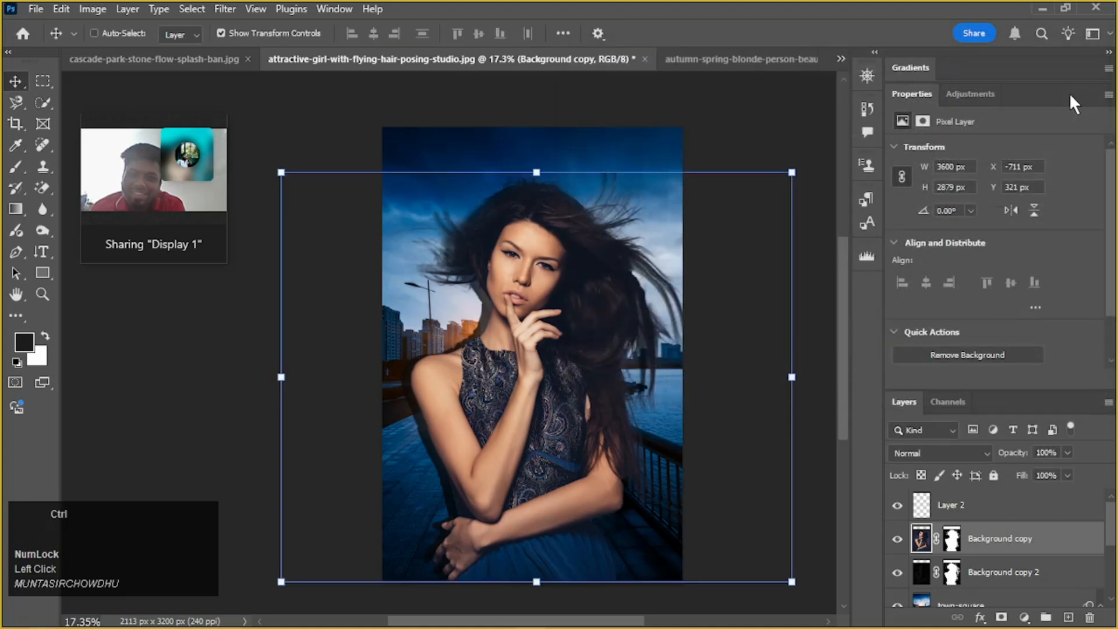
Color-balance the cutout's midtones toward cyan, magenta and yellow, at about -21, -15 and -24
key("ctrl+b")
left_click_drag(794, 122, 812, 141)
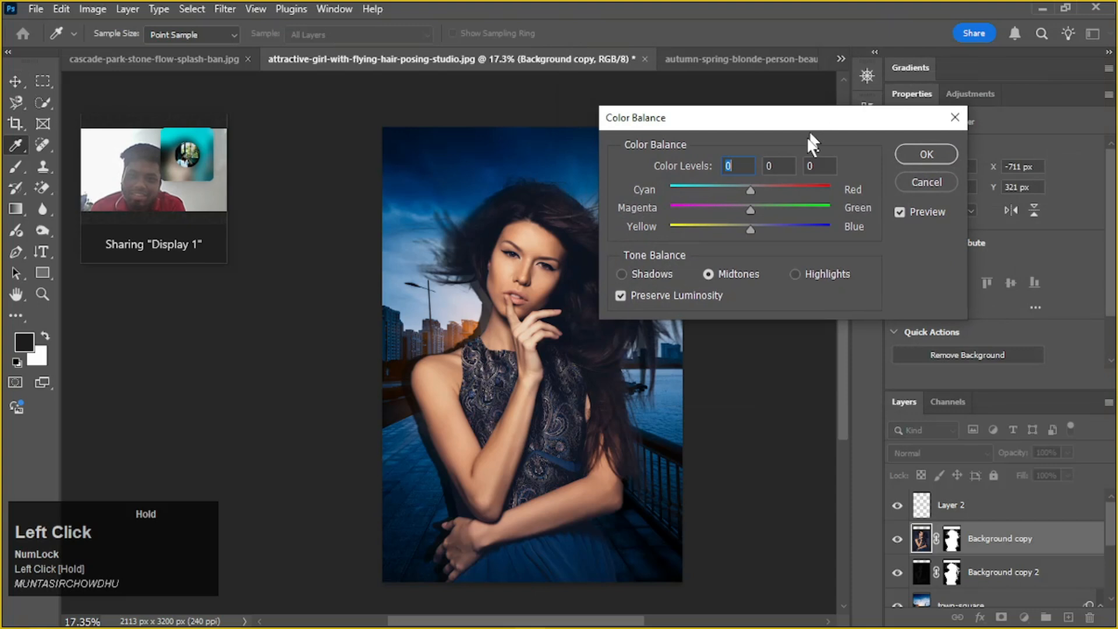
left_click_drag(750, 187, 739, 186)
mouse_move(751, 224)
left_mouse_down()
mouse_move(775, 226)
mouse_move(736, 204)
mouse_move(760, 204)
mouse_move(729, 205)
mouse_move(775, 204)
mouse_move(739, 206)
mouse_move(761, 223)
left_mouse_up()
left_click_drag(723, 187, 731, 229)
left_click(759, 224)
left_click_drag(743, 189, 731, 190)
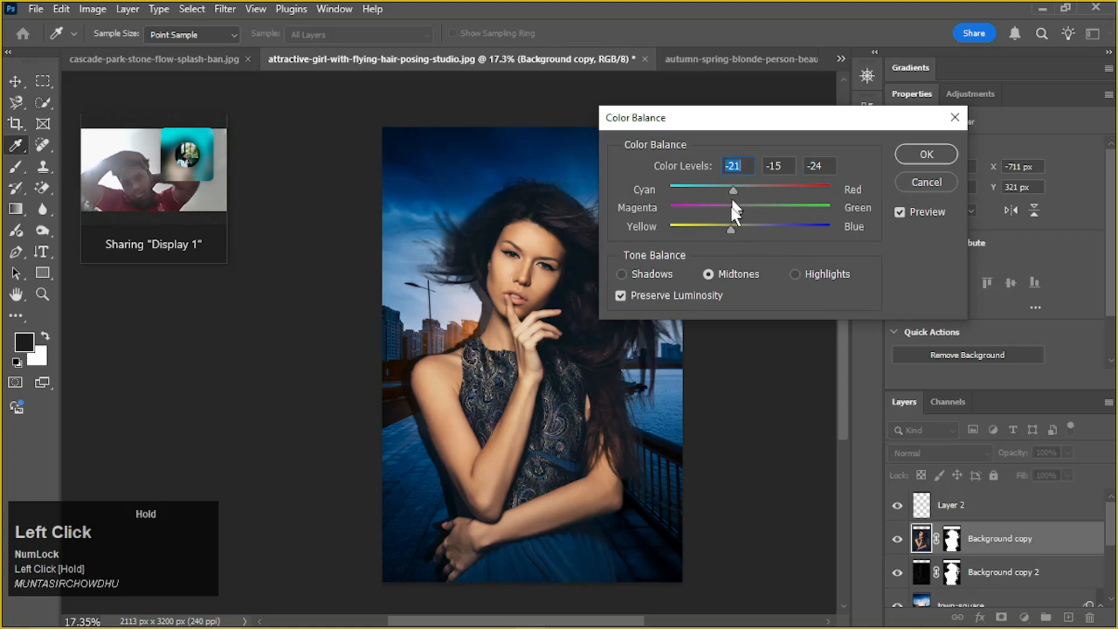
Shift the cutout's shadow tones toward yellow, setting the yellow-blue level to -18 in Color Balance
left_click(670, 273)
left_click_drag(742, 228, 736, 228)
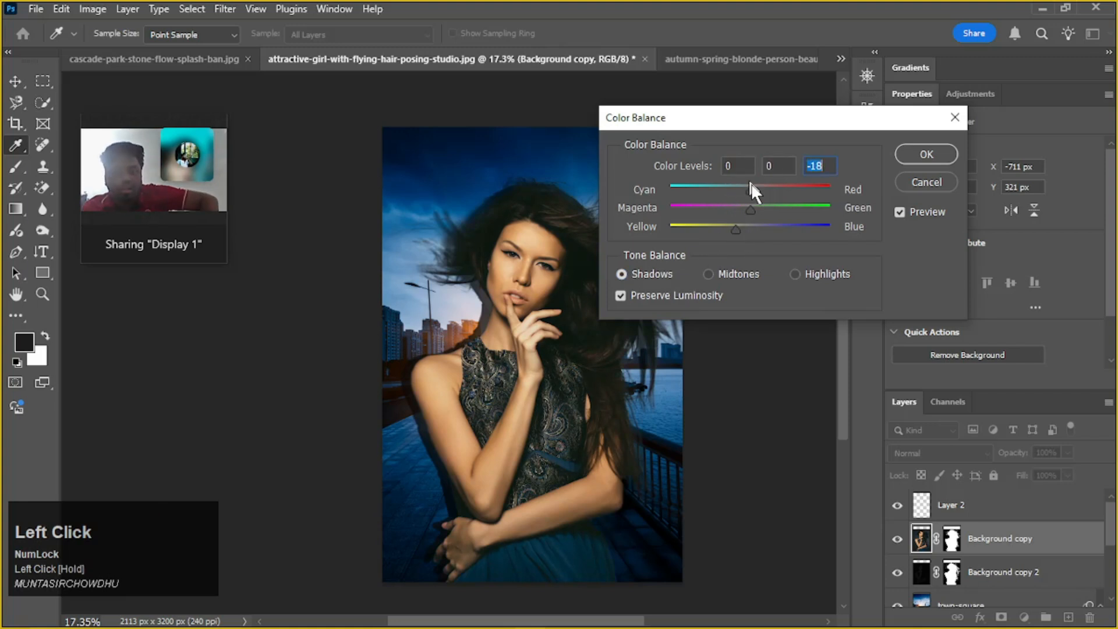
left_click_drag(750, 188, 736, 233)
Set the highlights color levels to -8, -2 and -18 and apply the Color Balance to the cutout
left_click(795, 275)
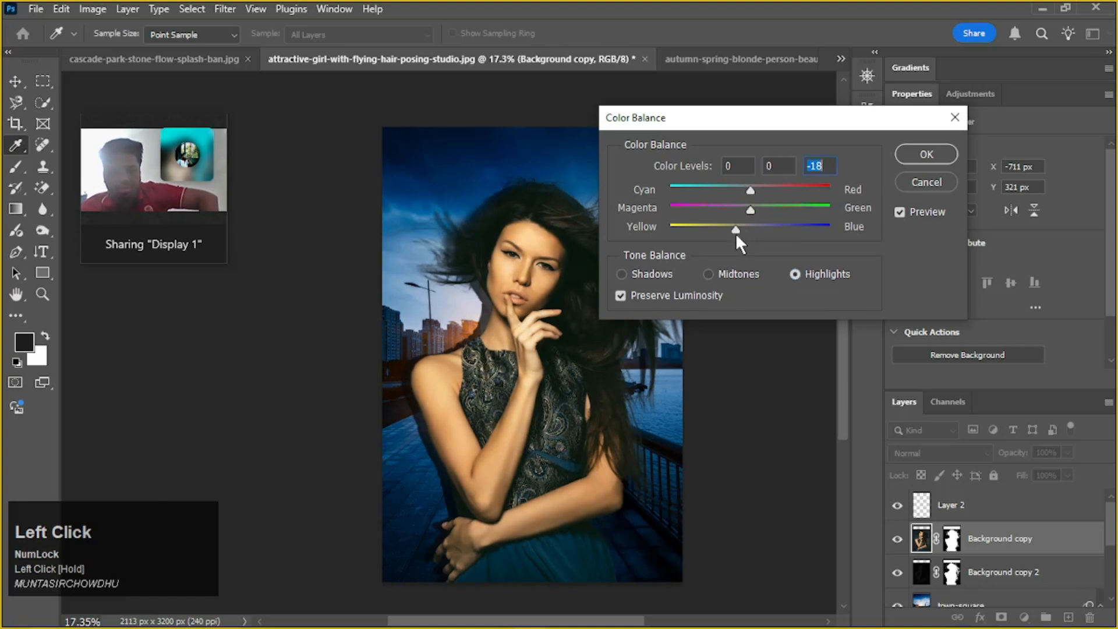
left_click_drag(749, 187, 750, 186)
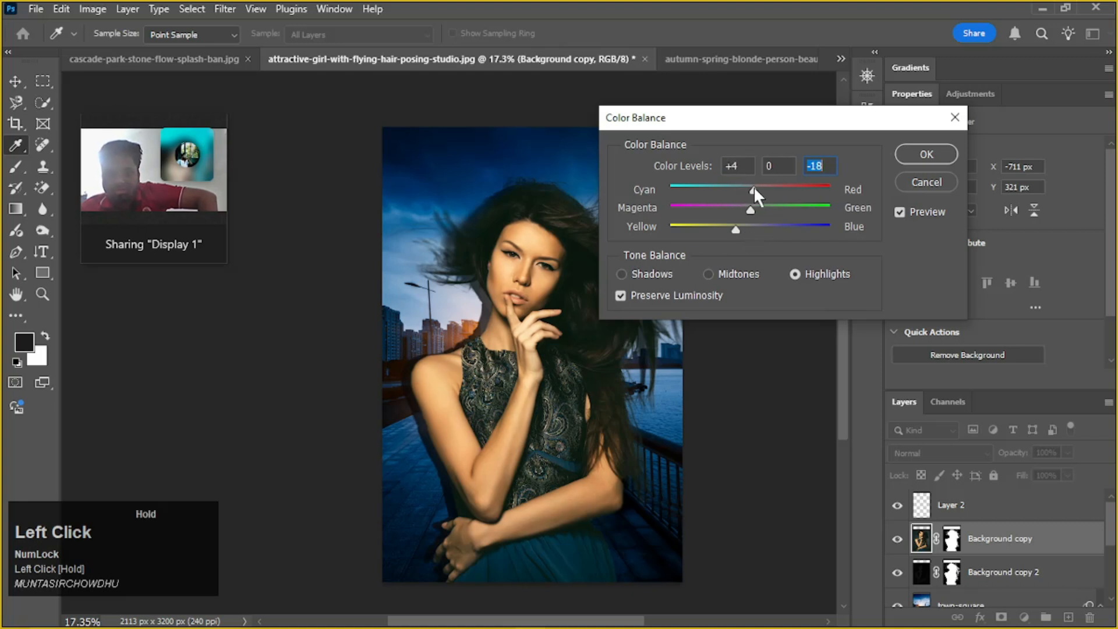
left_click_drag(751, 187, 776, 205)
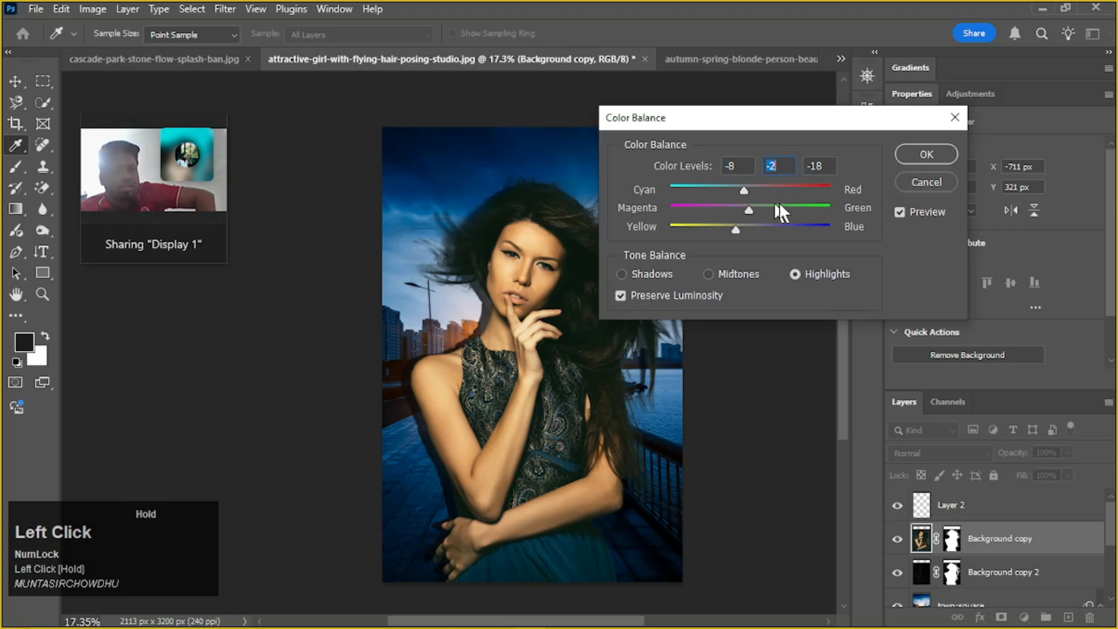
left_click(921, 167)
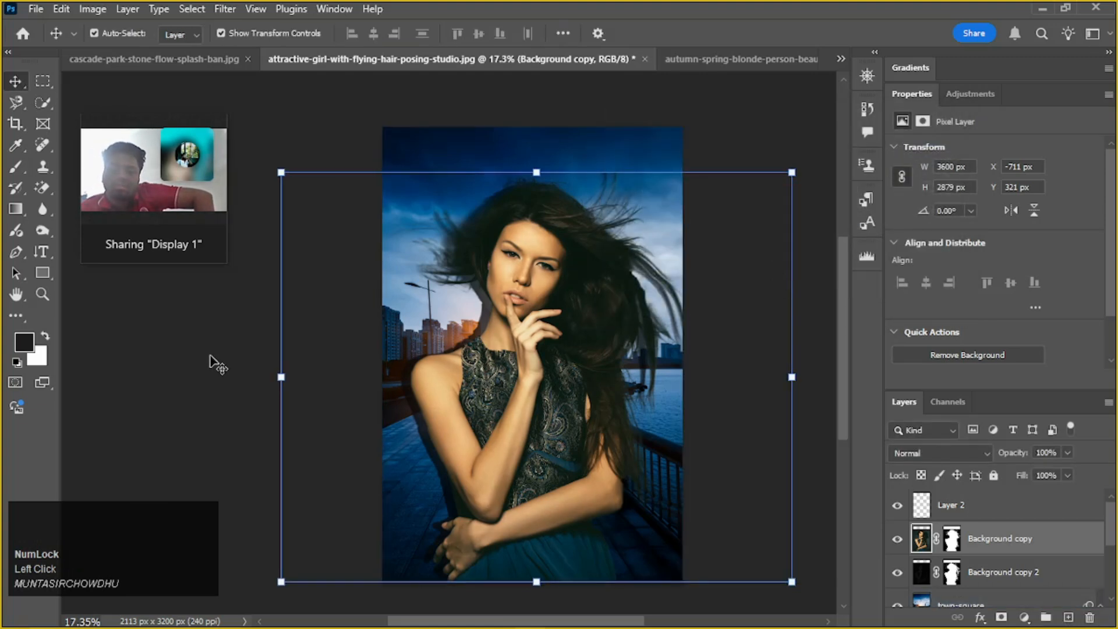
Show the original studio photo, Layer 0, and move it directly above Background copy in the layer stack
left_click(258, 392)
scroll(519, 456, "up", 4, "alt")
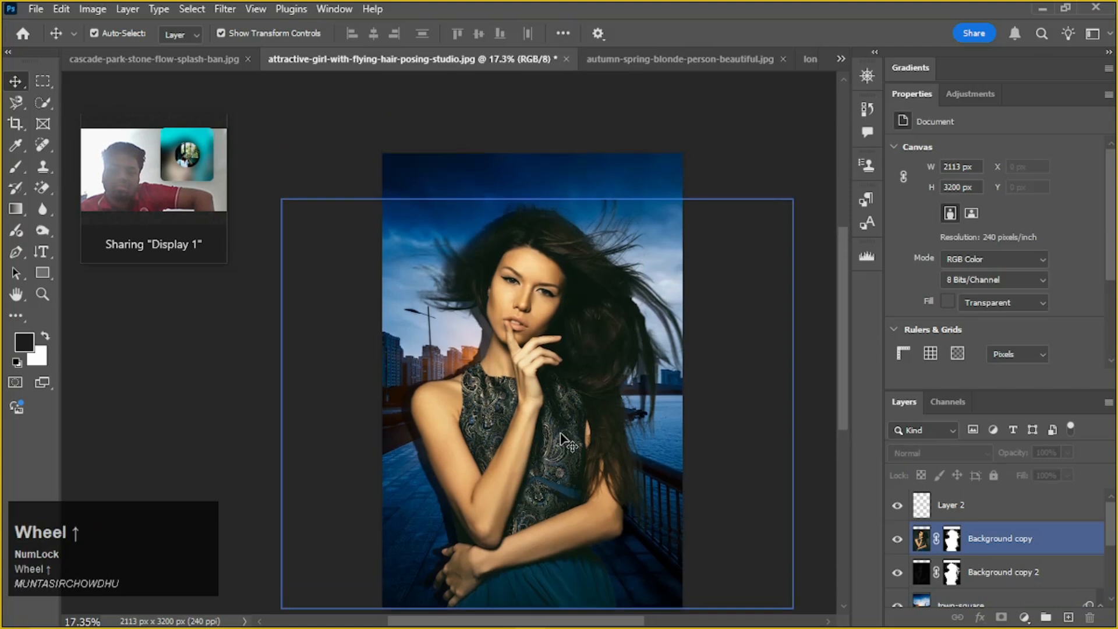
scroll(564, 413, "down", 1, "alt")
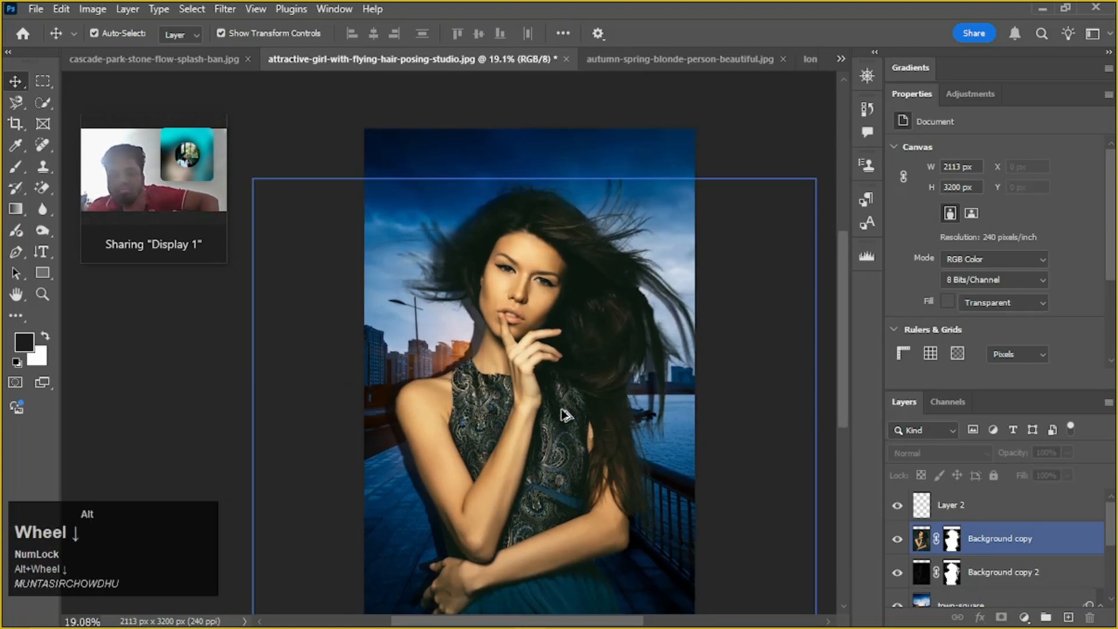
scroll(781, 480, "down", 1)
scroll(780, 481, "down", 1)
scroll(957, 533, "down", 5)
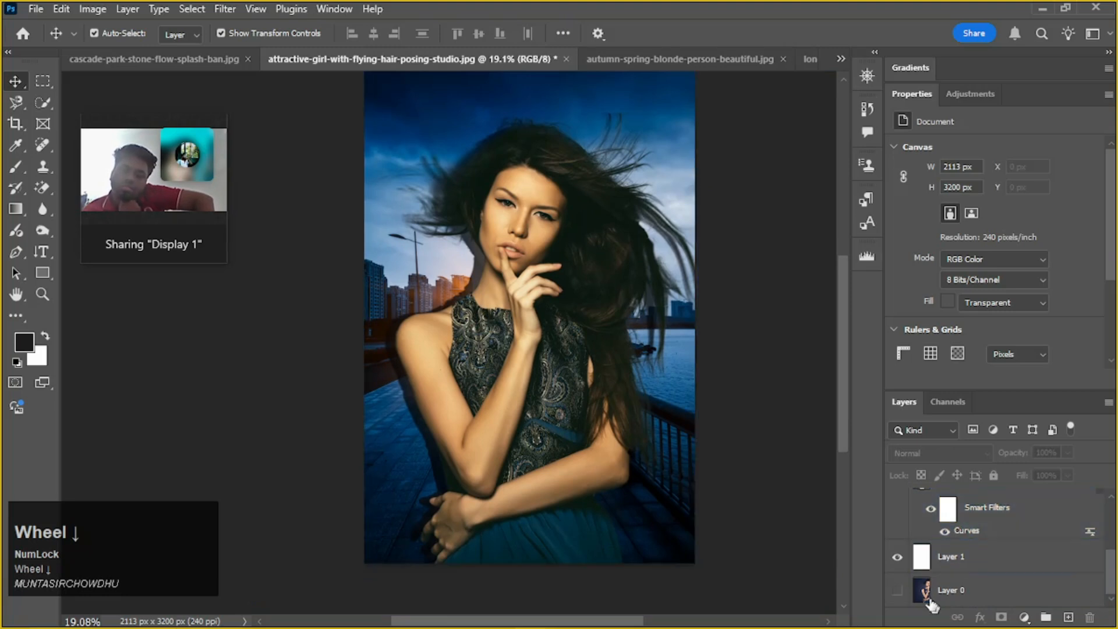
left_click(898, 590)
left_click(996, 589)
left_click_drag(991, 592, 972, 496)
scroll(981, 536, "up", 2)
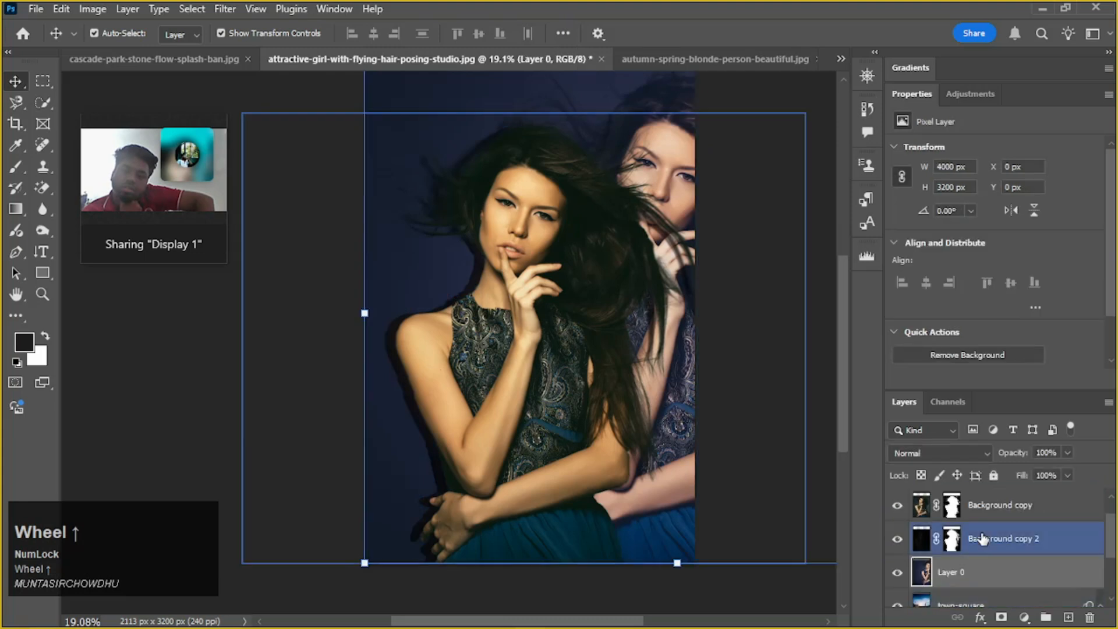
left_click_drag(988, 583, 967, 504)
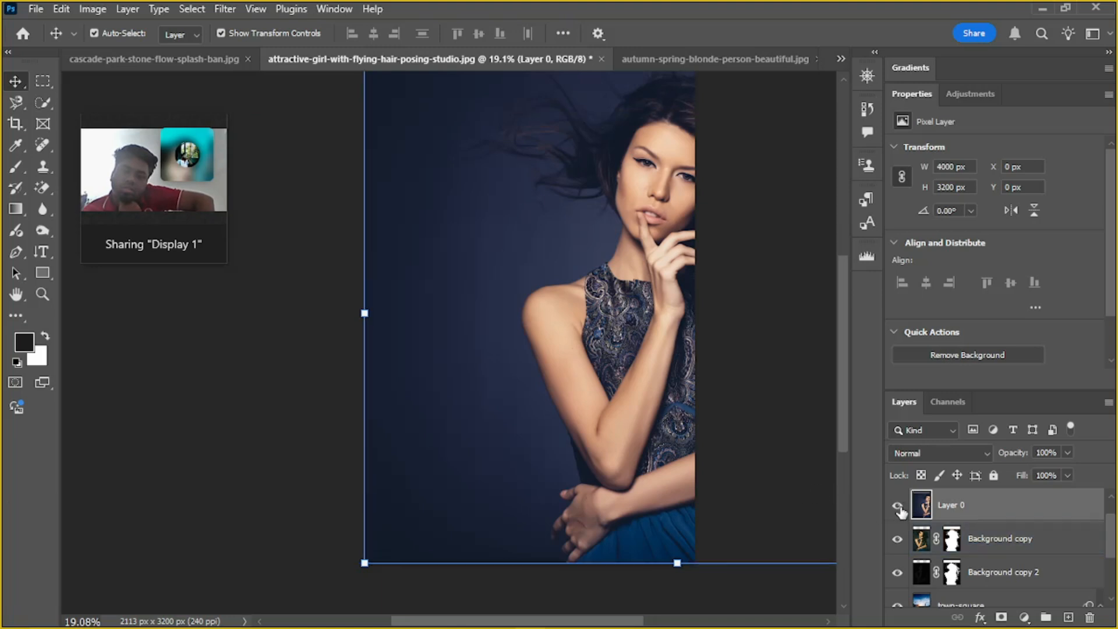
Shift Layer 0 to X -780 px, toggle its visibility to compare original and composite, and leave it hidden
left_click_drag(661, 349, 538, 343)
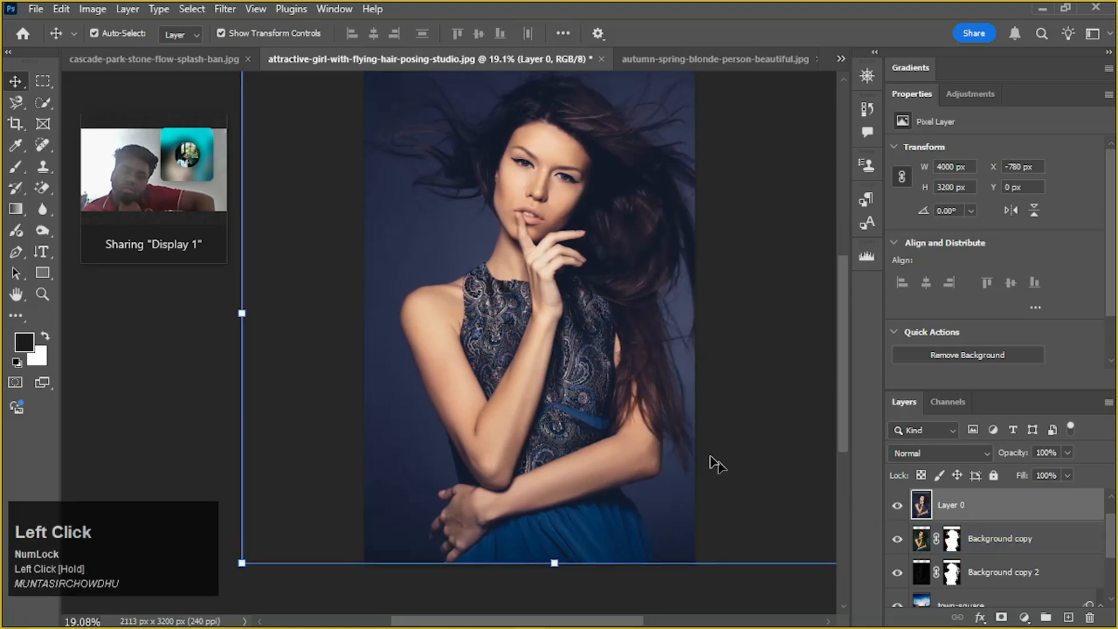
left_click(898, 507)
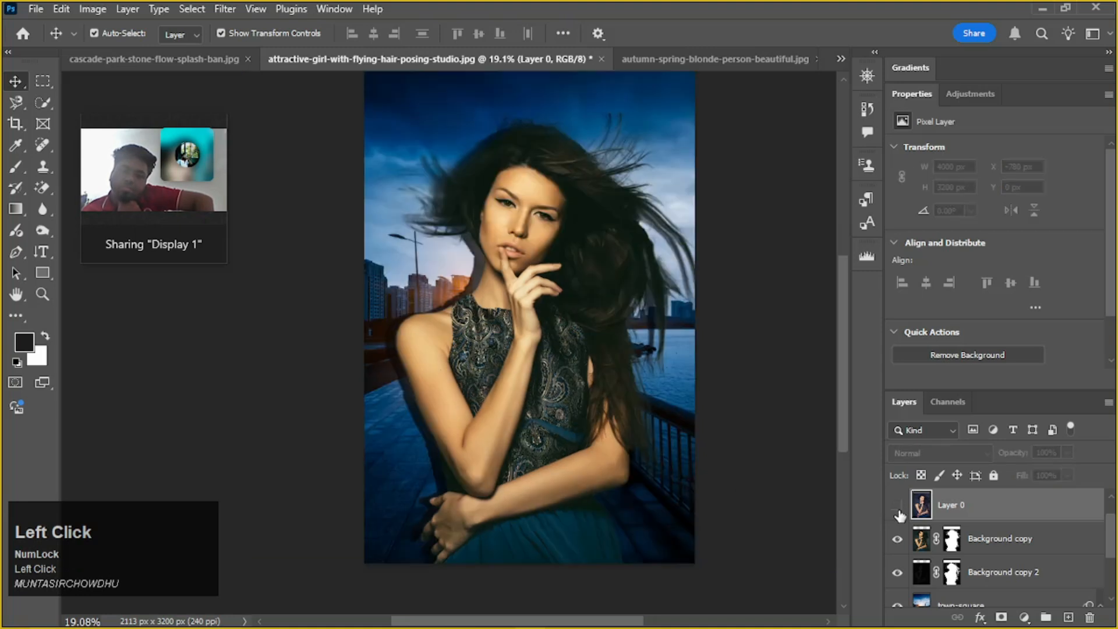
left_click(899, 507)
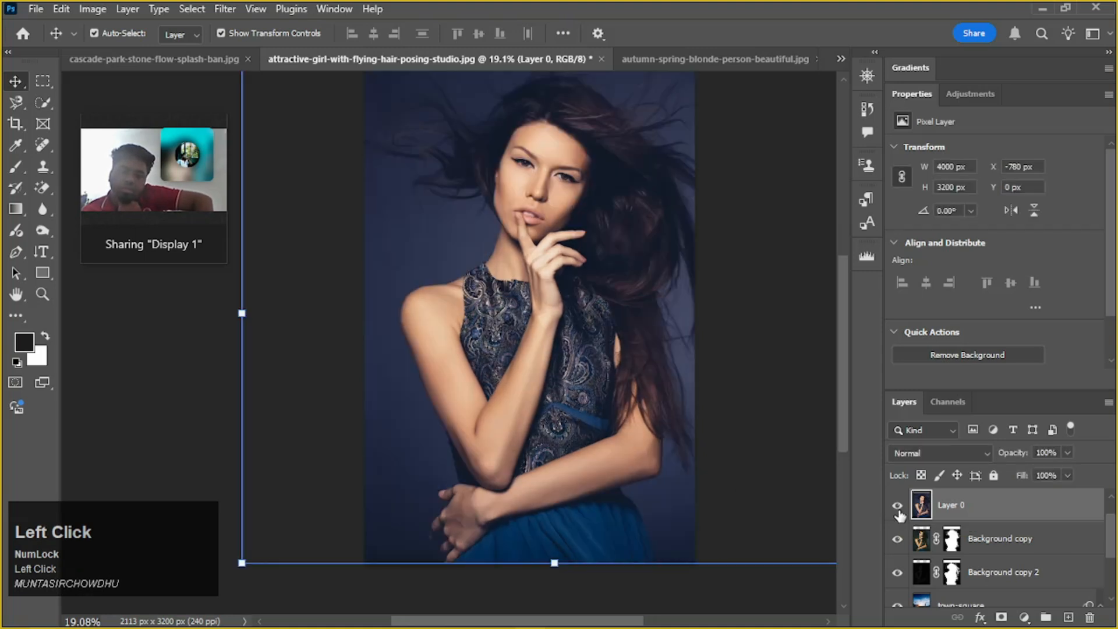
left_click(898, 507)
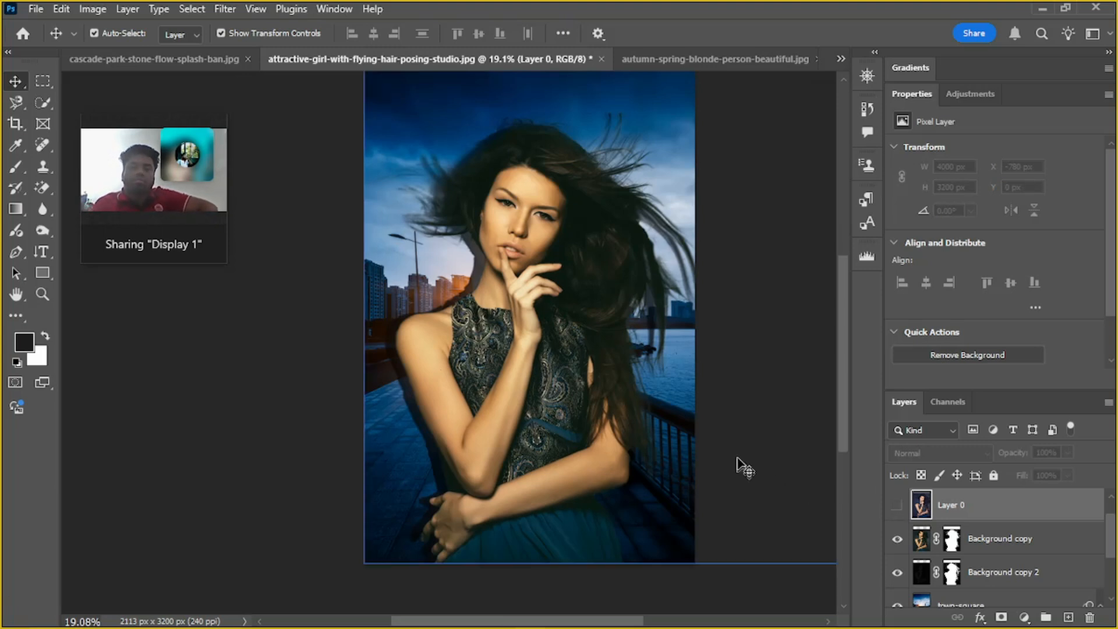
scroll(749, 444, "down", 2, "alt")
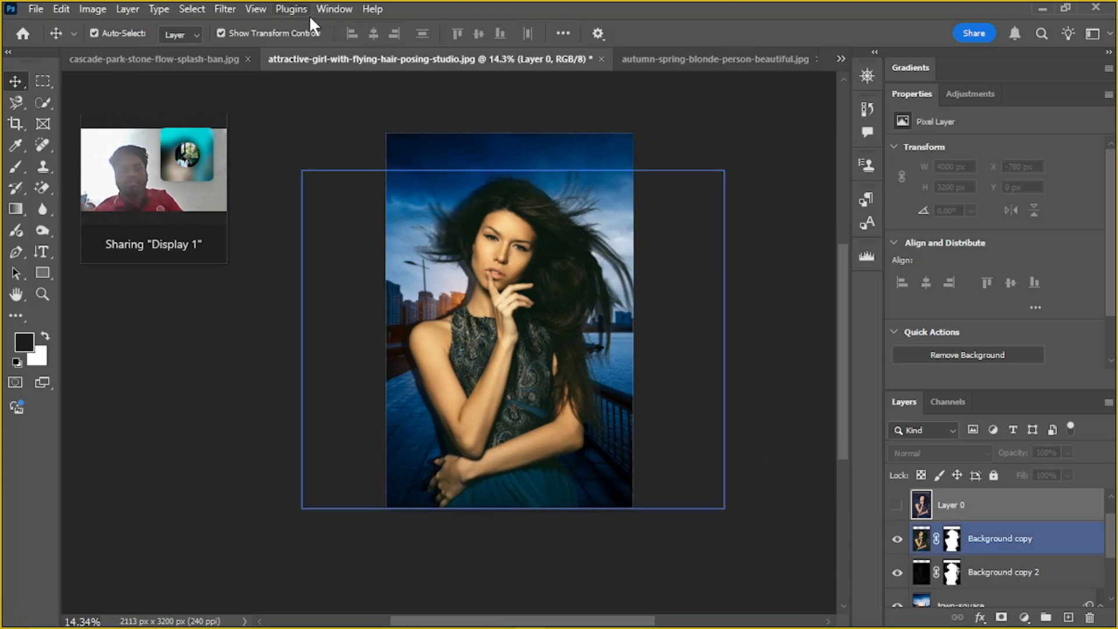
Review the lasso tool variants and draw a small Magnetic Lasso selection in the sky beside the woman's hair
left_click(14, 104)
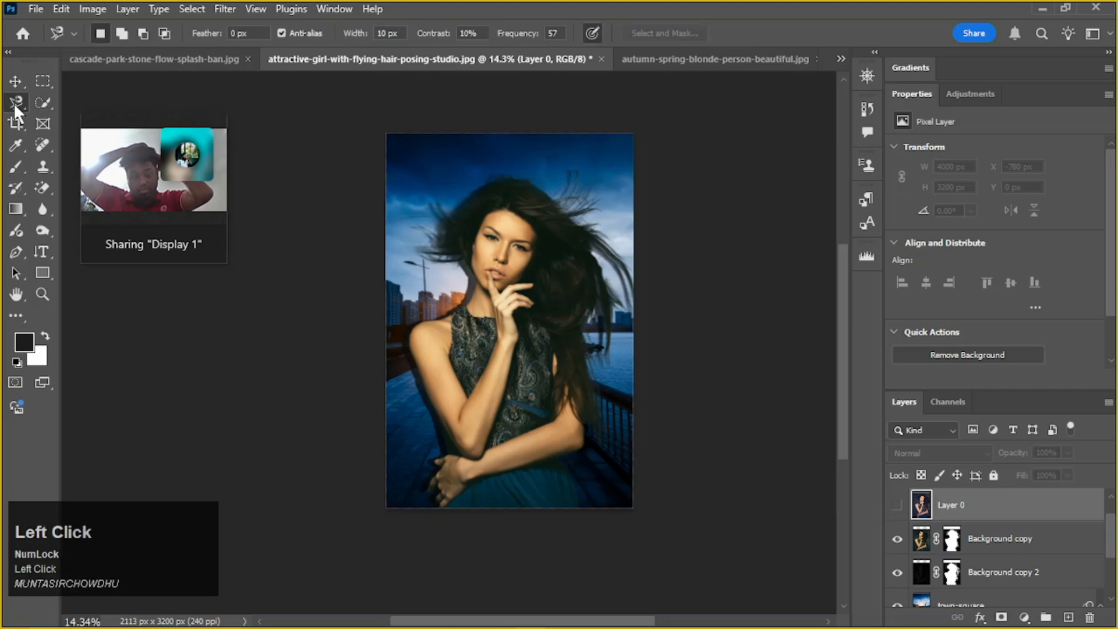
left_click(14, 104)
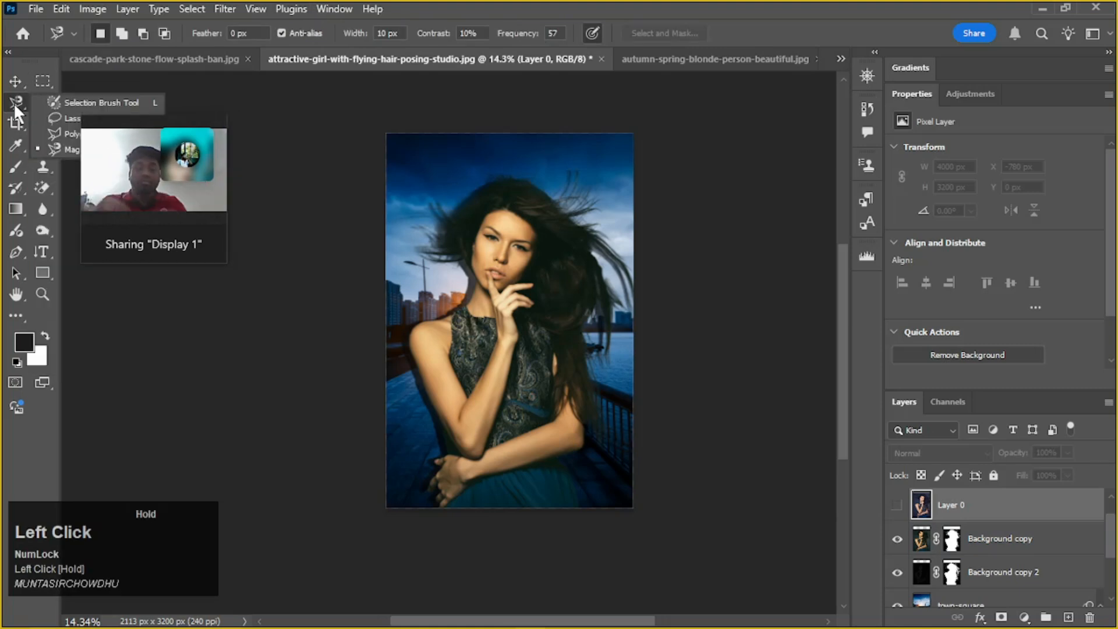
mouse_move(149, 129)
left_mouse_down()
mouse_move(336, 171)
mouse_move(333, 142)
left_mouse_up()
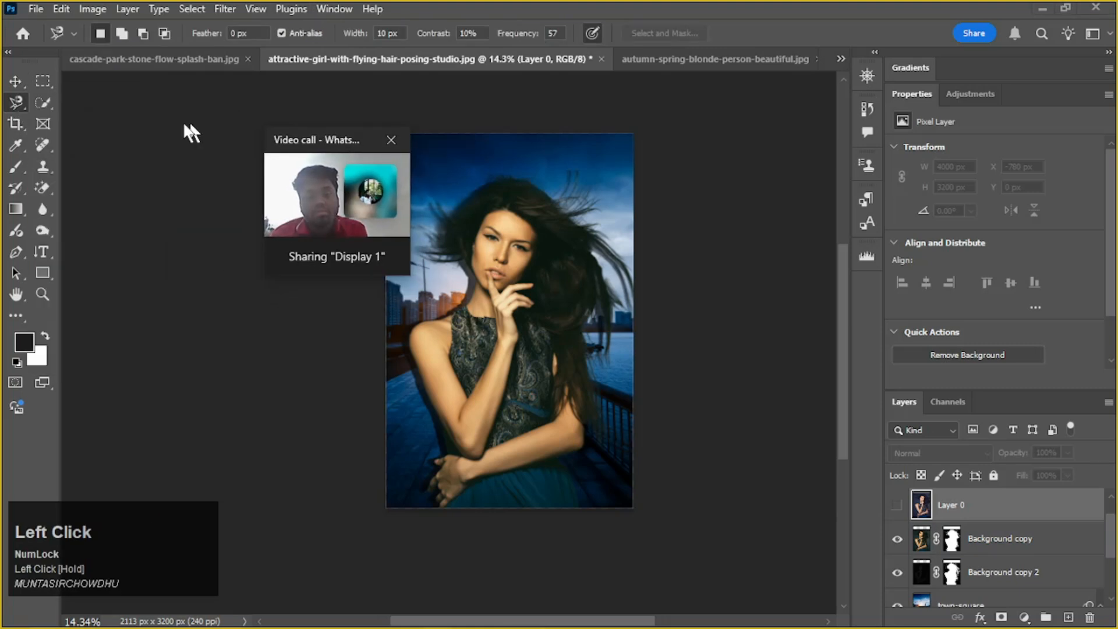
left_click(12, 99)
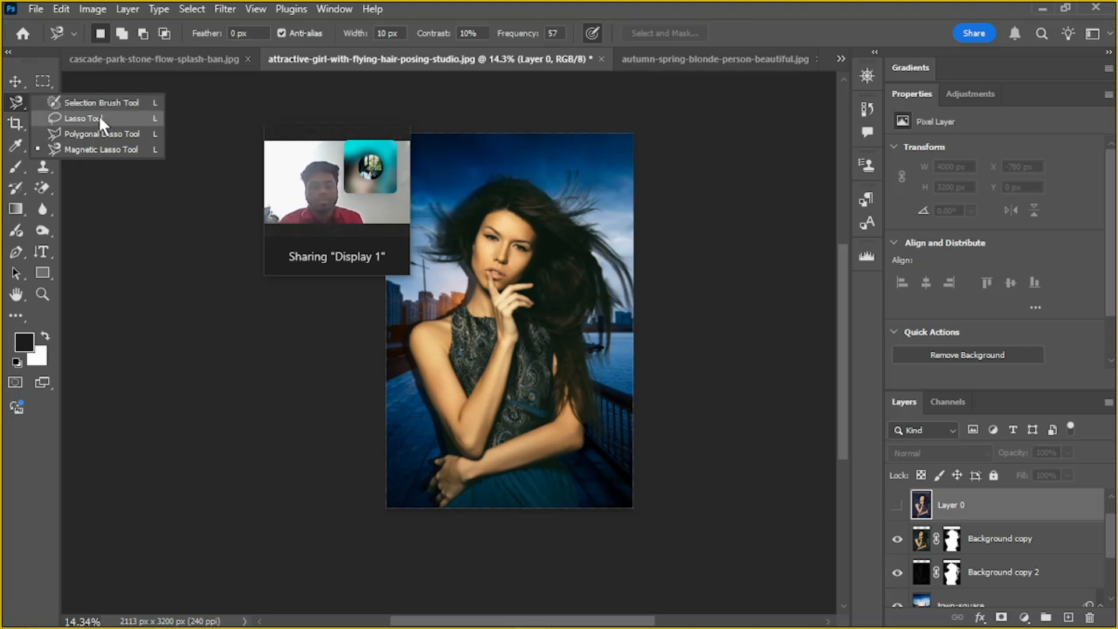
left_click(99, 188)
mouse_move(69, 112)
left_mouse_down()
mouse_move(47, 111)
mouse_move(474, 221)
left_mouse_up()
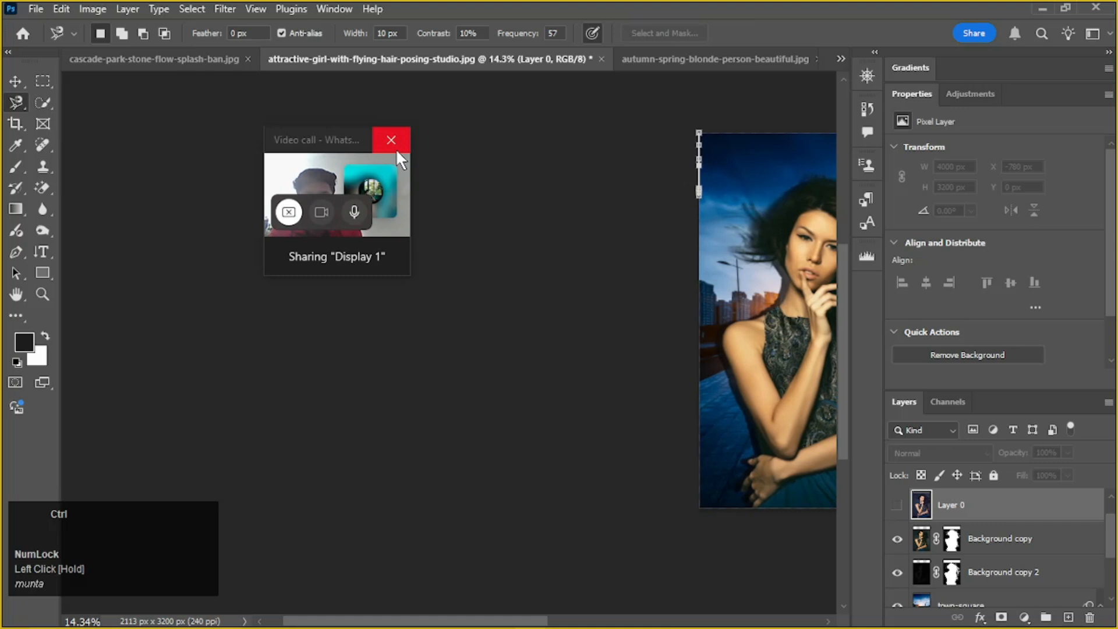
key("ctrl+Return")
left_click(779, 190)
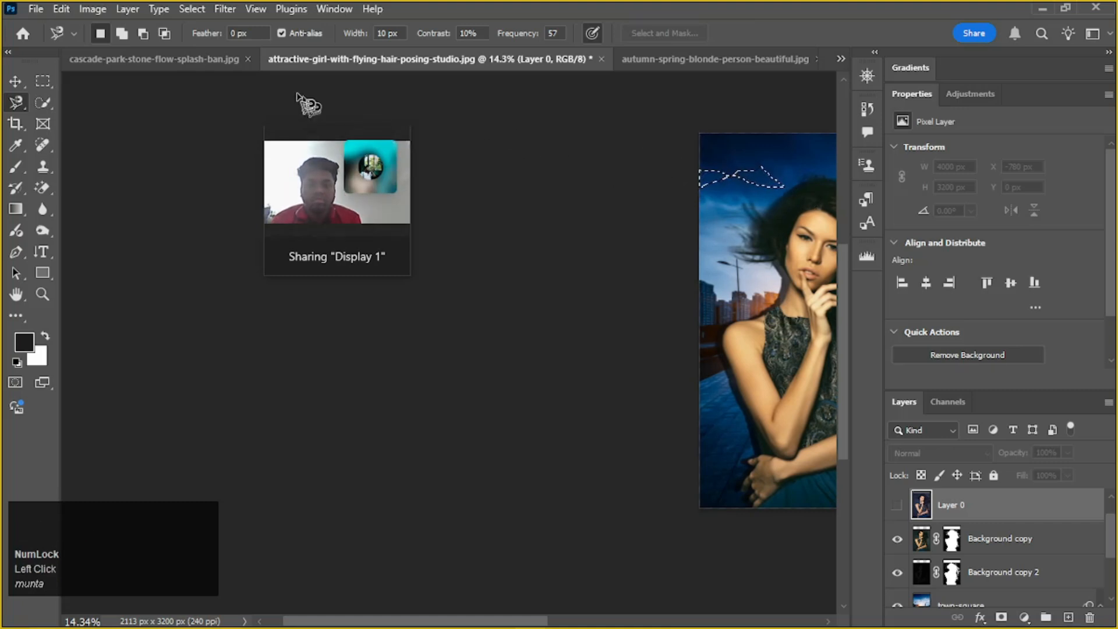
Activate the Quick Selection tool, review its variants, and glance at the blonde woman's composite before returning to the studio portrait
left_click(18, 85)
left_click(44, 100)
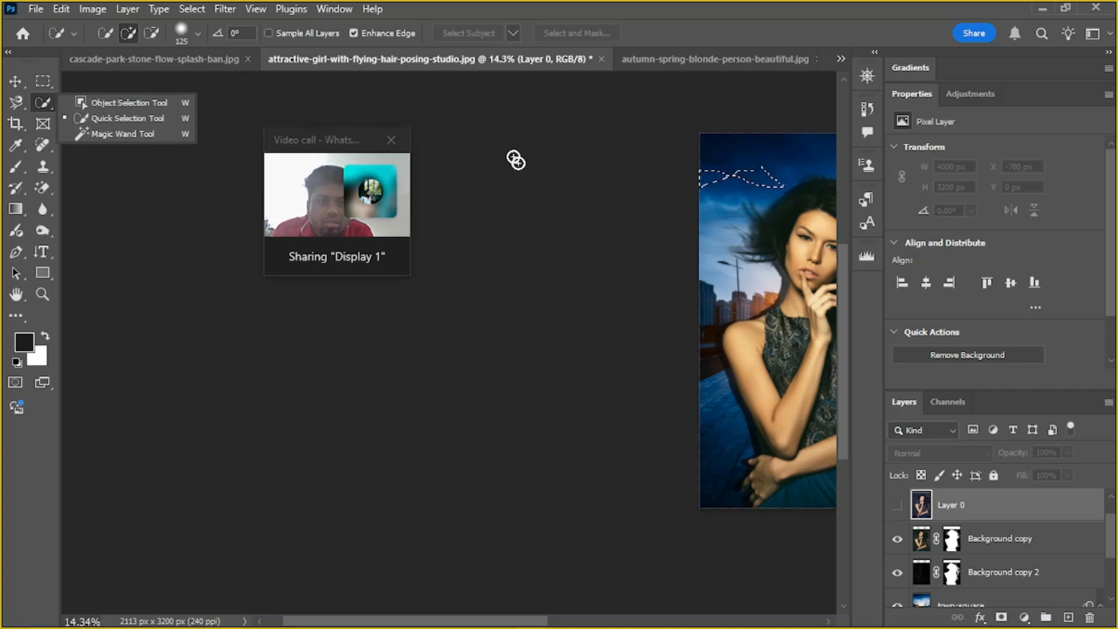
key("space")
left_click_drag(668, 262, 489, 257)
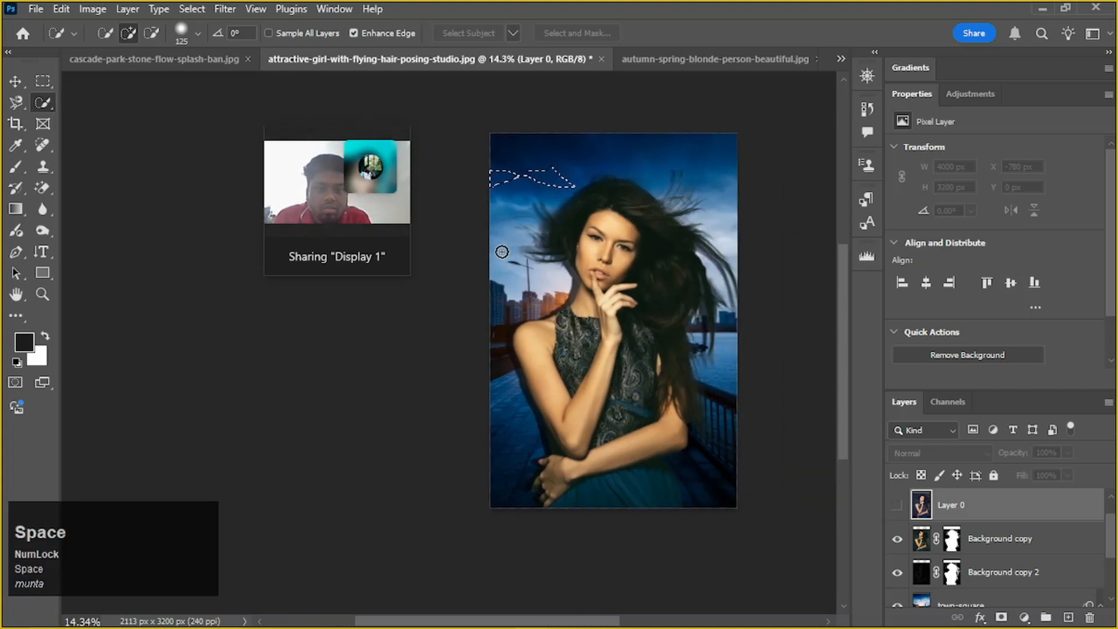
left_click(760, 60)
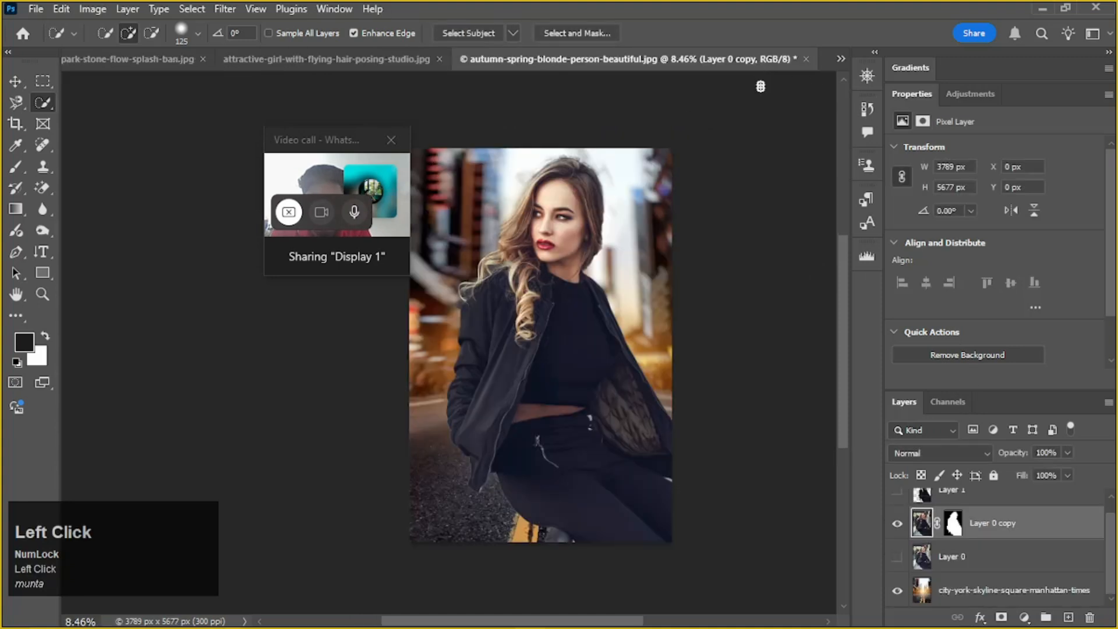
left_click(278, 59)
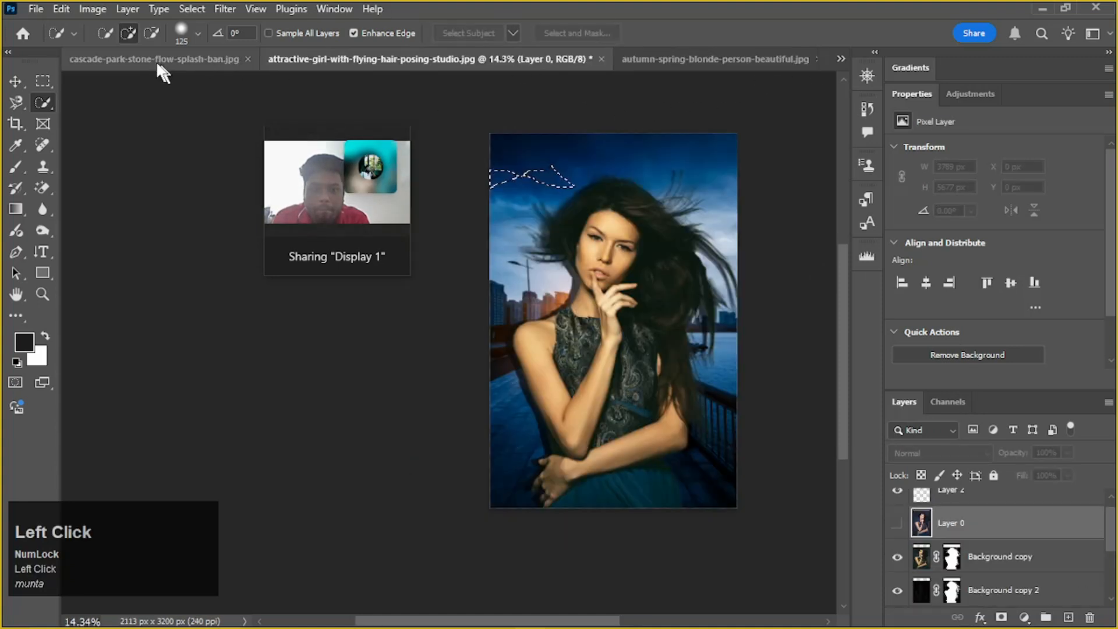
Switch to the blonde woman's composite, then move the video call window clear of the portrait and enlarge it
left_click(157, 59)
left_click(458, 53)
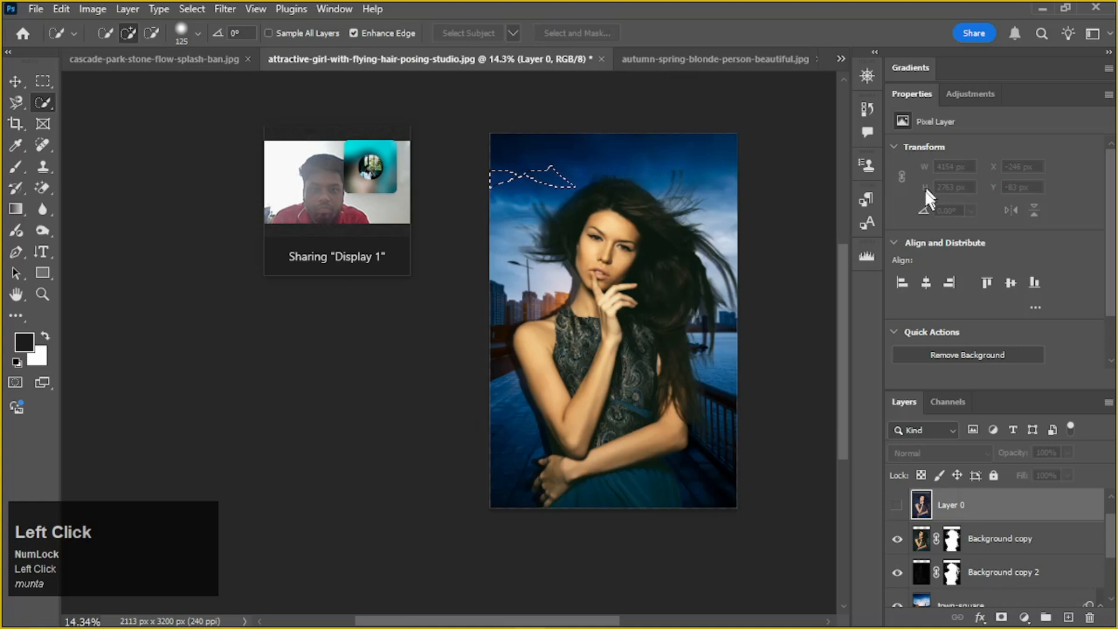
left_click(737, 62)
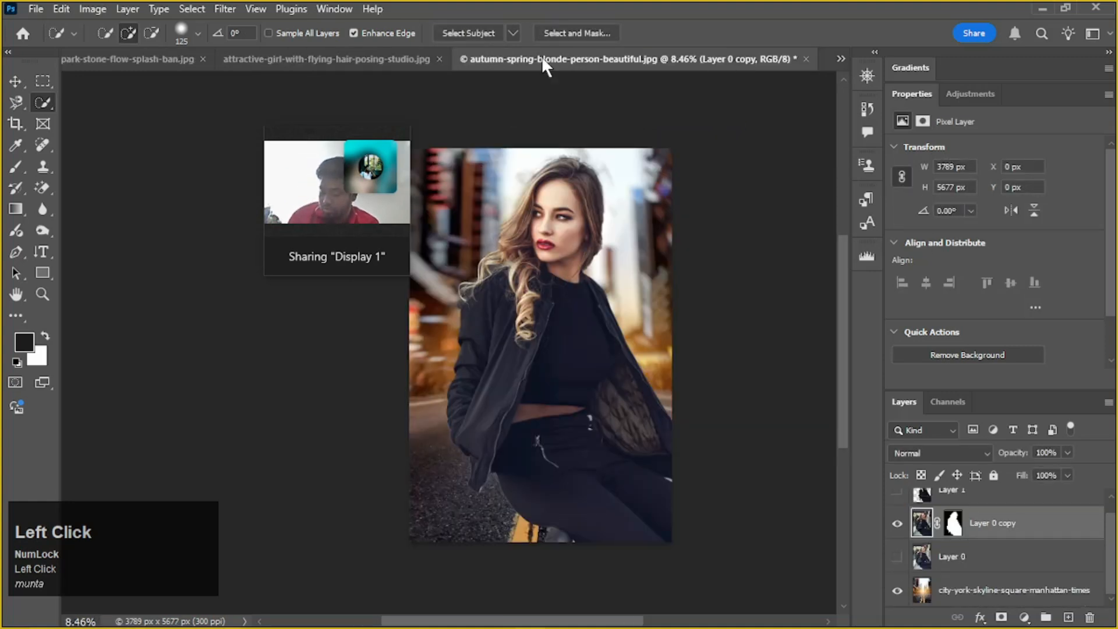
left_click_drag(333, 141, 193, 139)
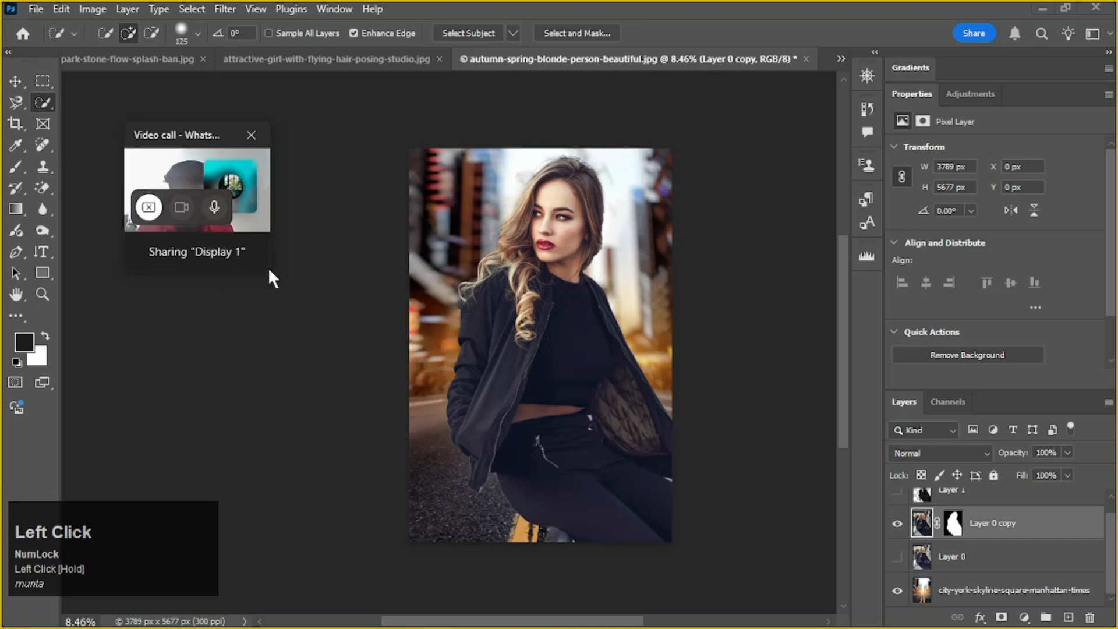
left_click_drag(273, 272, 382, 430)
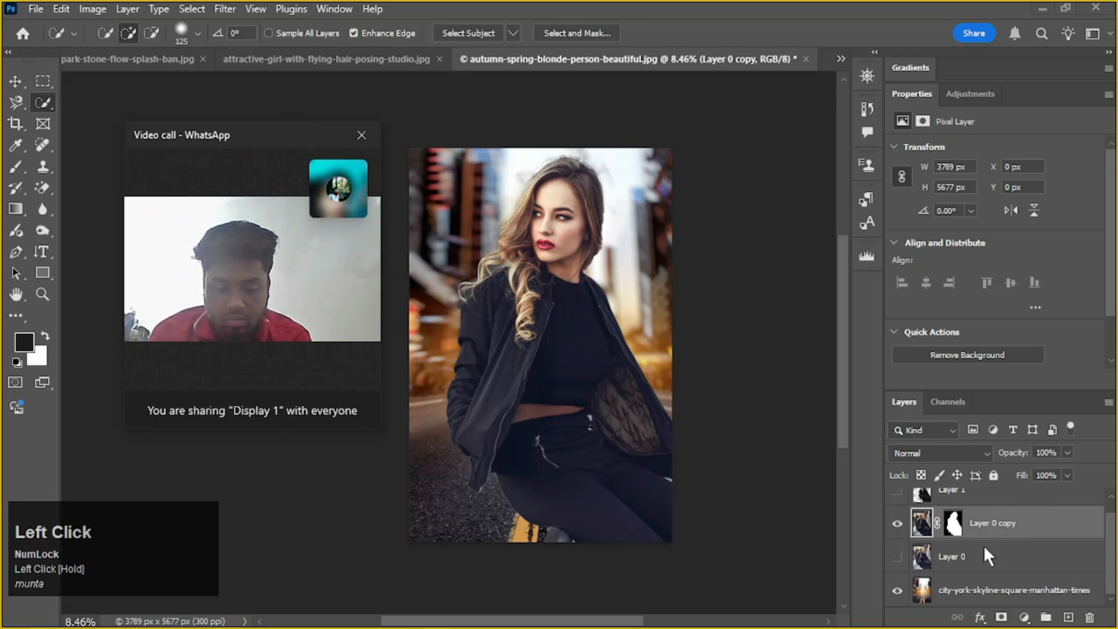
Show the original photo, Layer 0, and hide the masked Layer 0 copy in the blonde woman's document
scroll(912, 539, "down", 1)
scroll(944, 585, "down", 1)
left_click(898, 523)
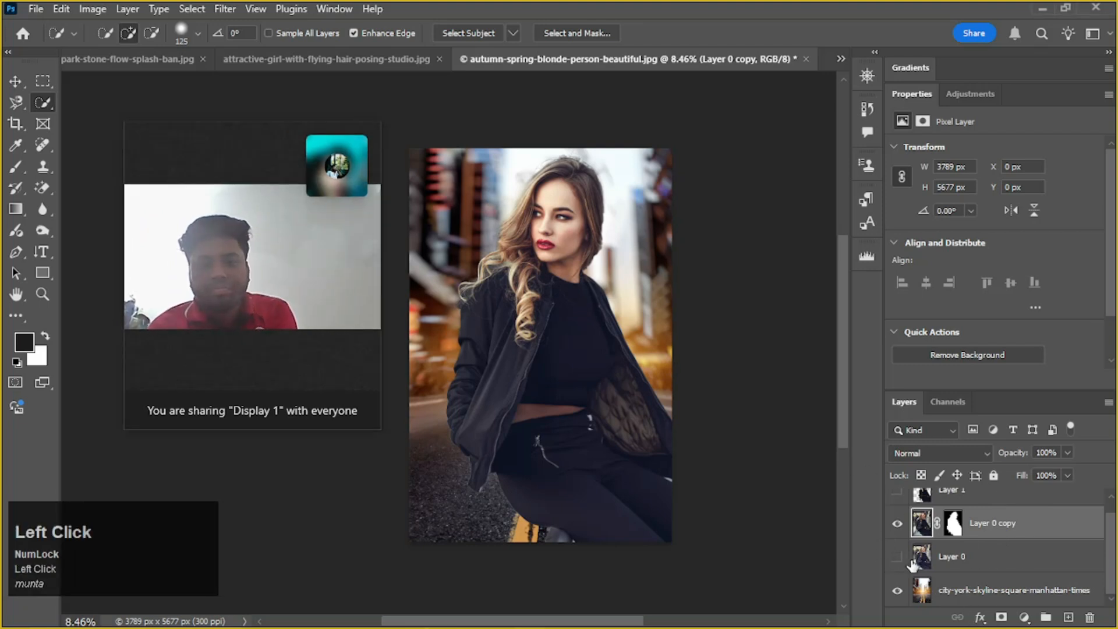
scroll(902, 526, "down", 1)
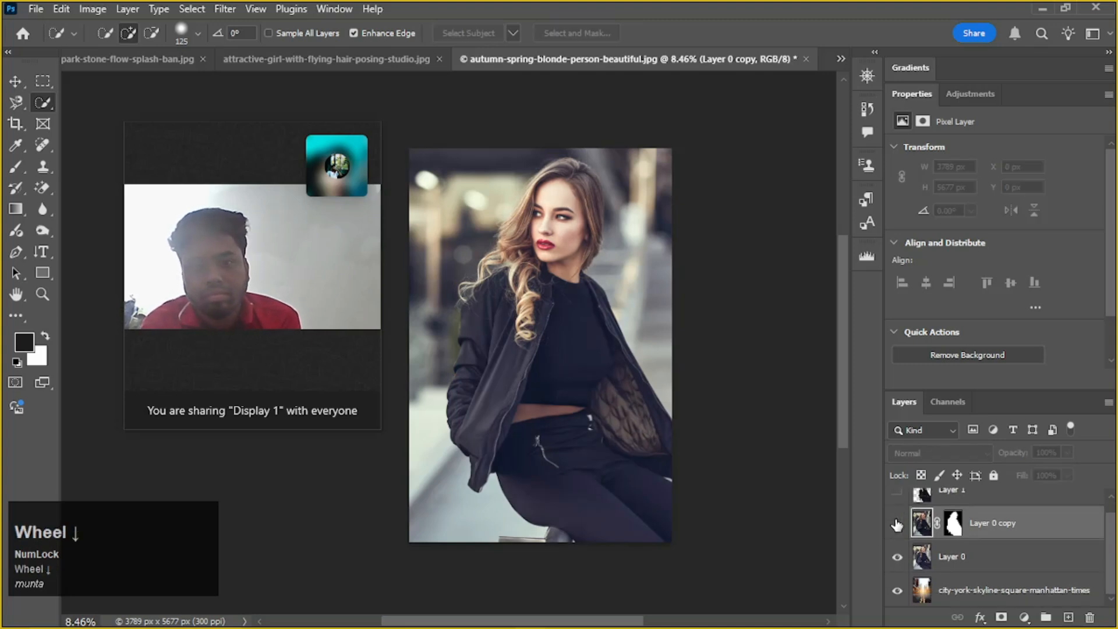
Choose a selection tool from the Quick Selection tool group for use on the blonde woman's original photo
left_click(39, 100)
left_click(99, 104)
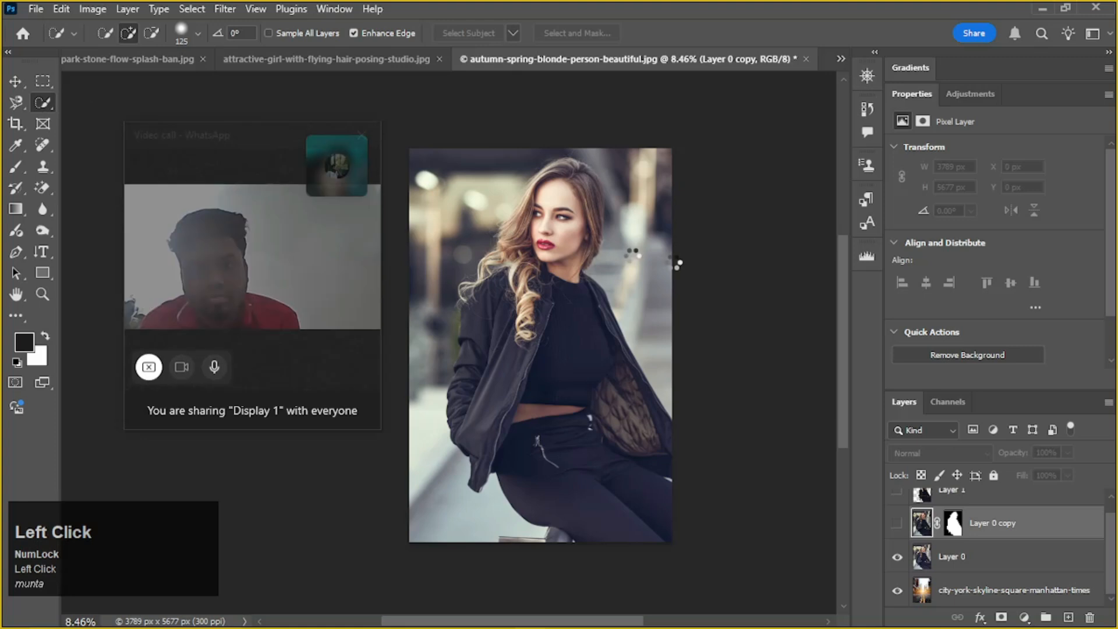
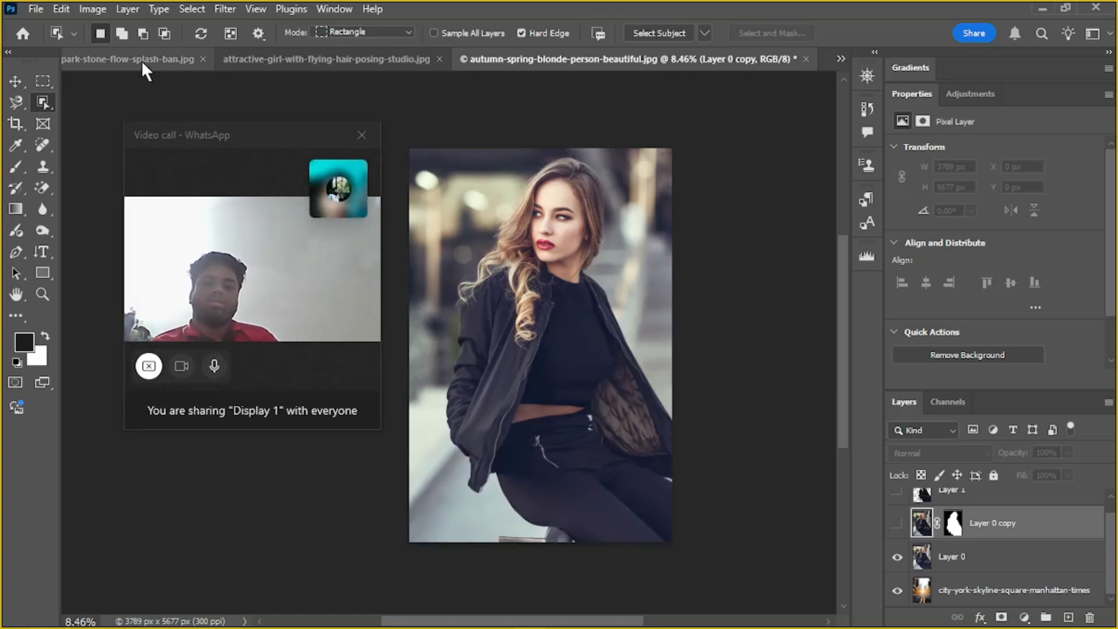
Switch to the cascade-park-stone-flow-splash-ban.jpg document and show Layer 1 and Layer 1 copy 2
left_click(126, 59)
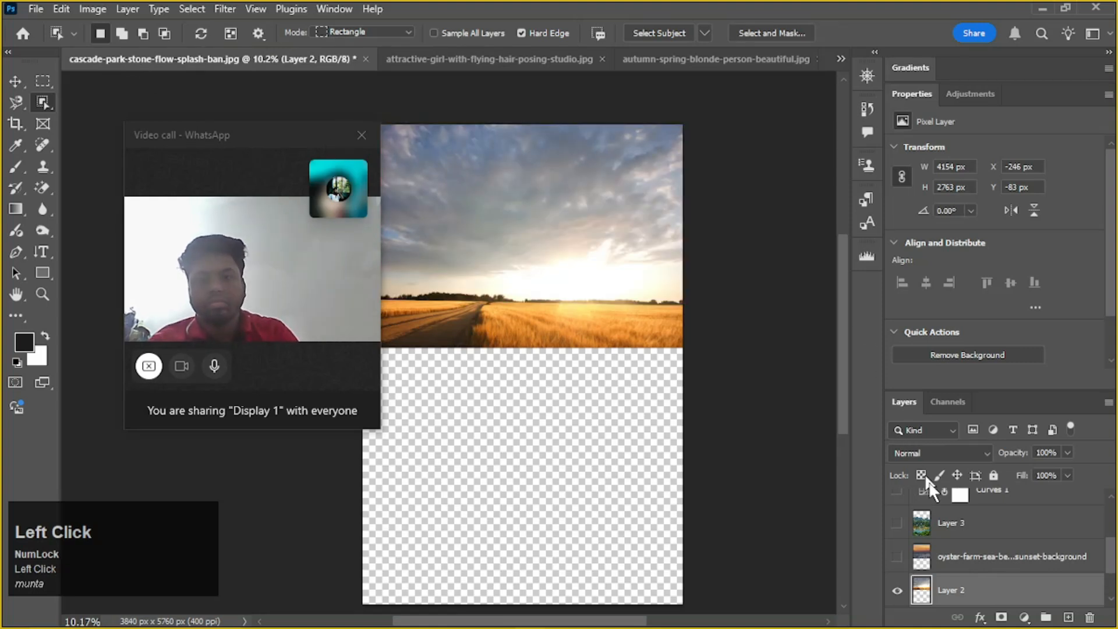
scroll(932, 495, "down", 2)
left_click(897, 556)
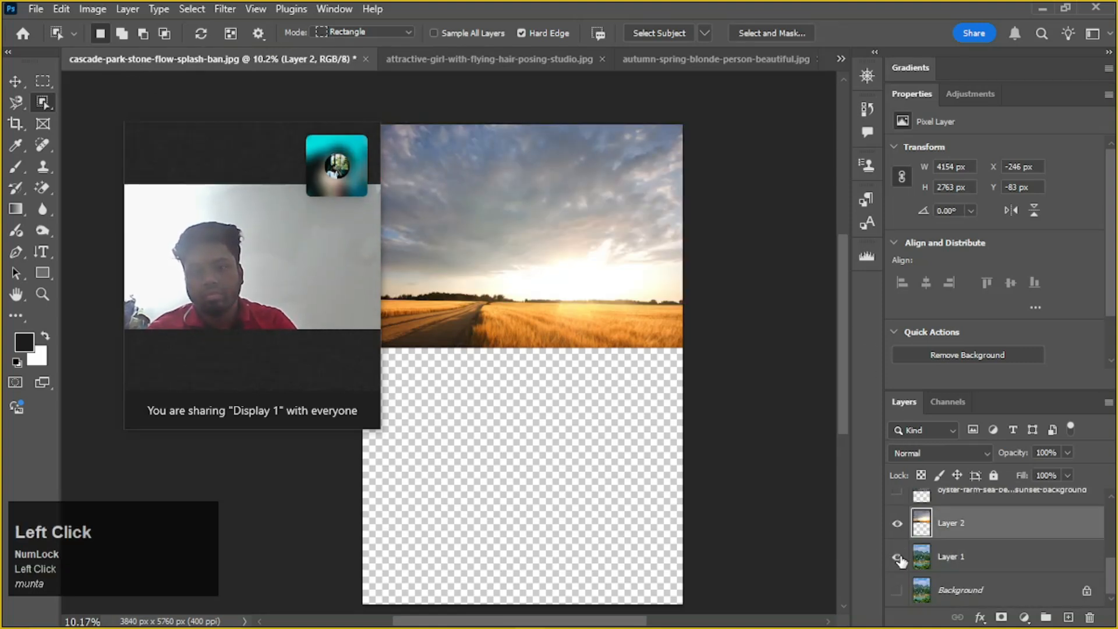
scroll(906, 526, "up", 1)
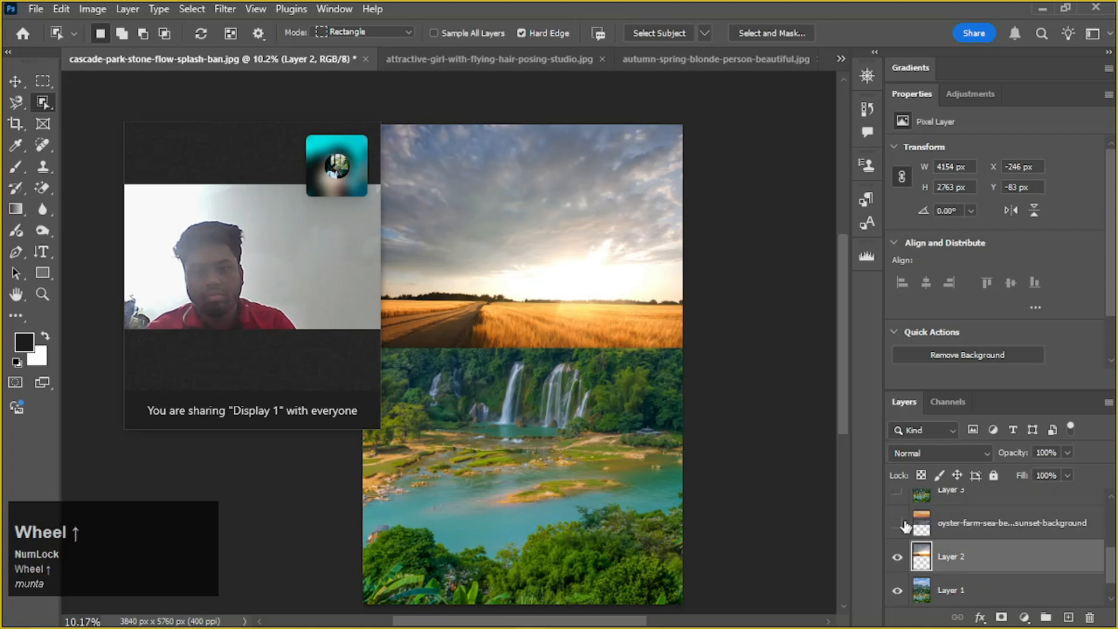
scroll(898, 531, "up", 3)
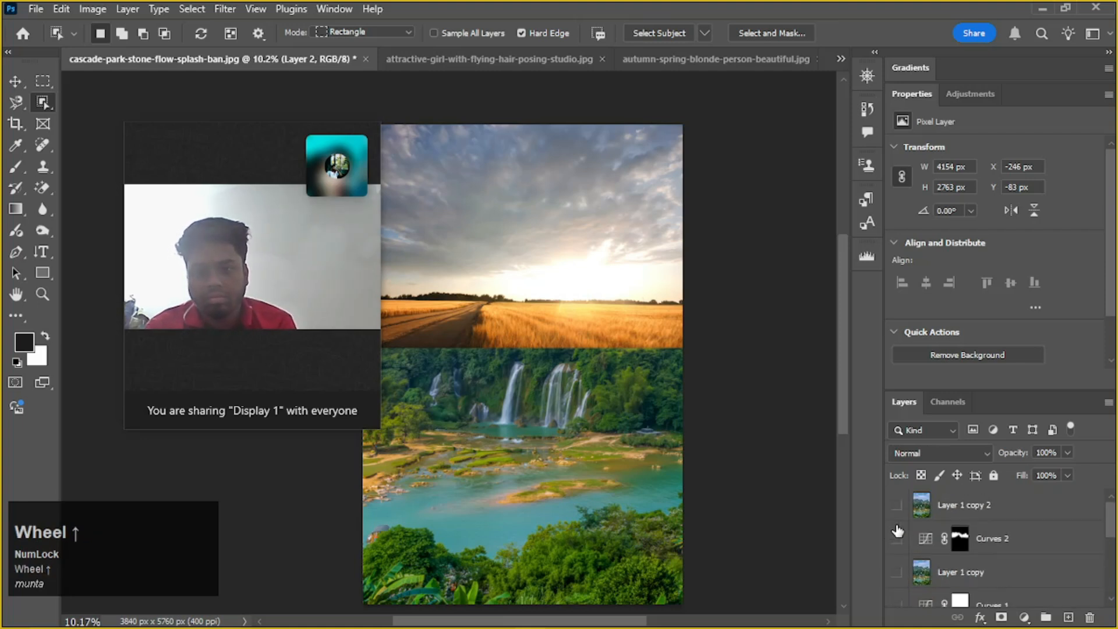
left_click(896, 507)
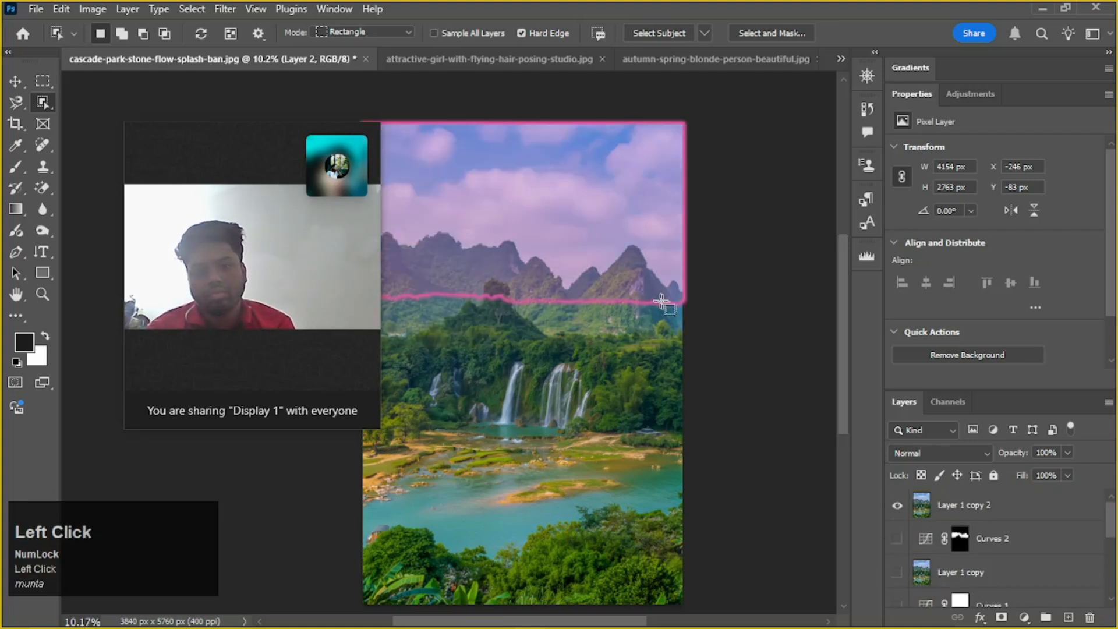
Move the video call window off the waterfall landscape and examine which regions the Object Selection tool highlights around the trees and river
left_click_drag(238, 133, 179, 124)
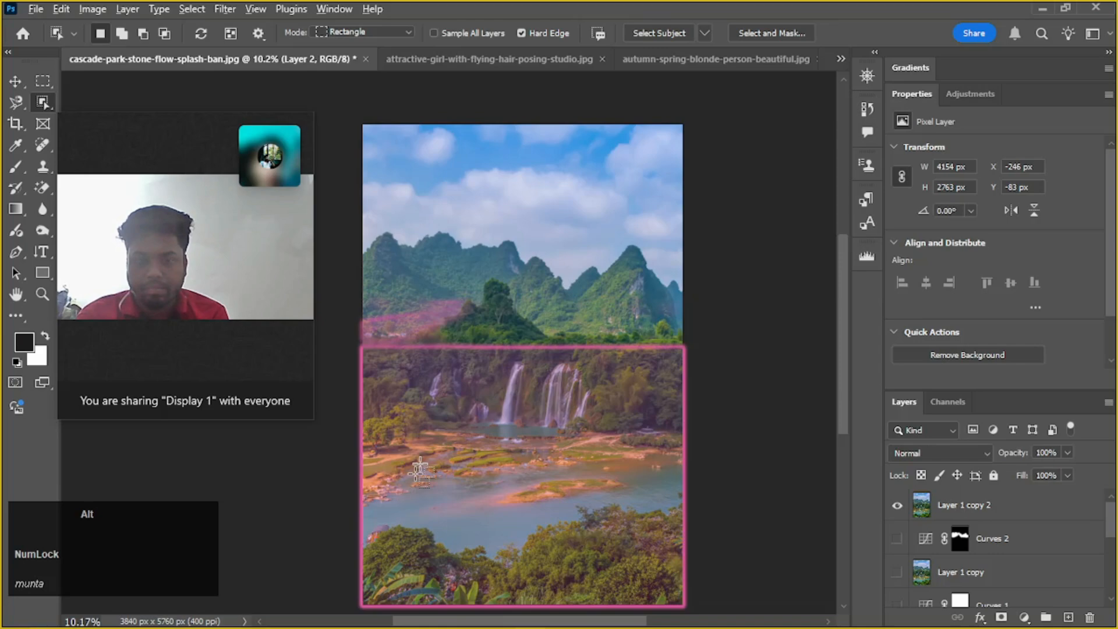
scroll(417, 463, "up", 5, "alt")
scroll(379, 416, "up", 6, "alt")
left_click_drag(477, 356, 564, 392)
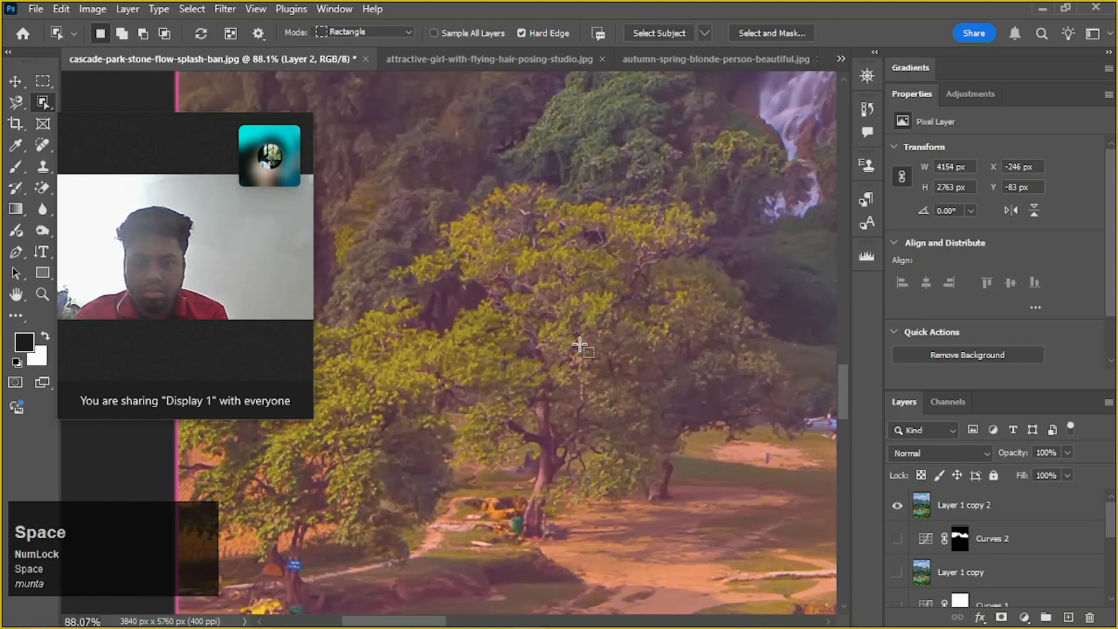
scroll(577, 345, "down", 3, "alt")
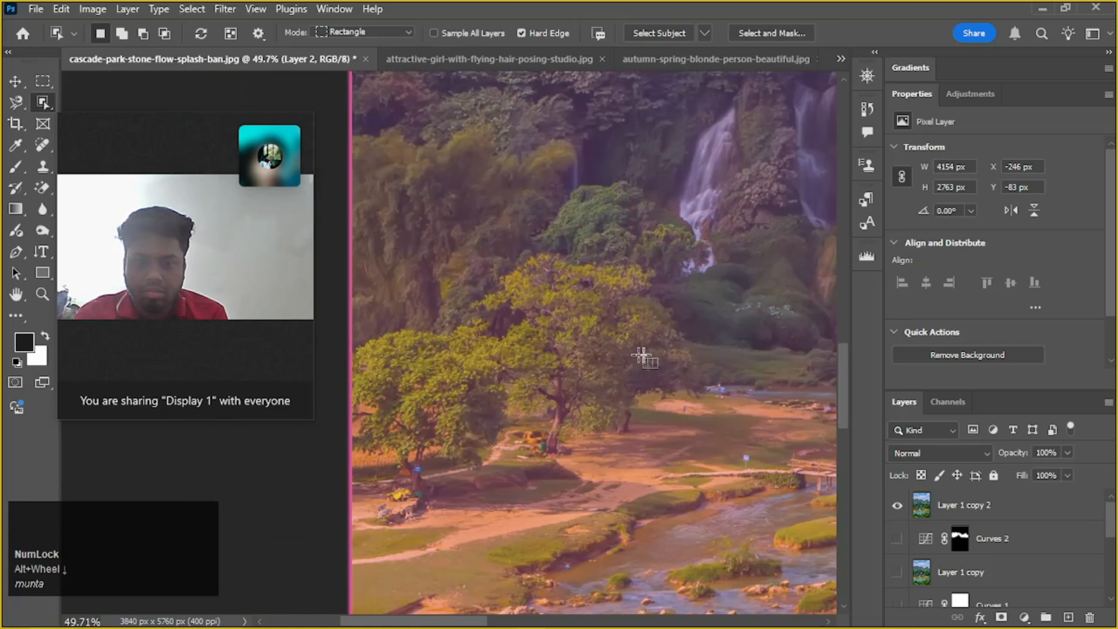
scroll(632, 345, "down", 4, "alt")
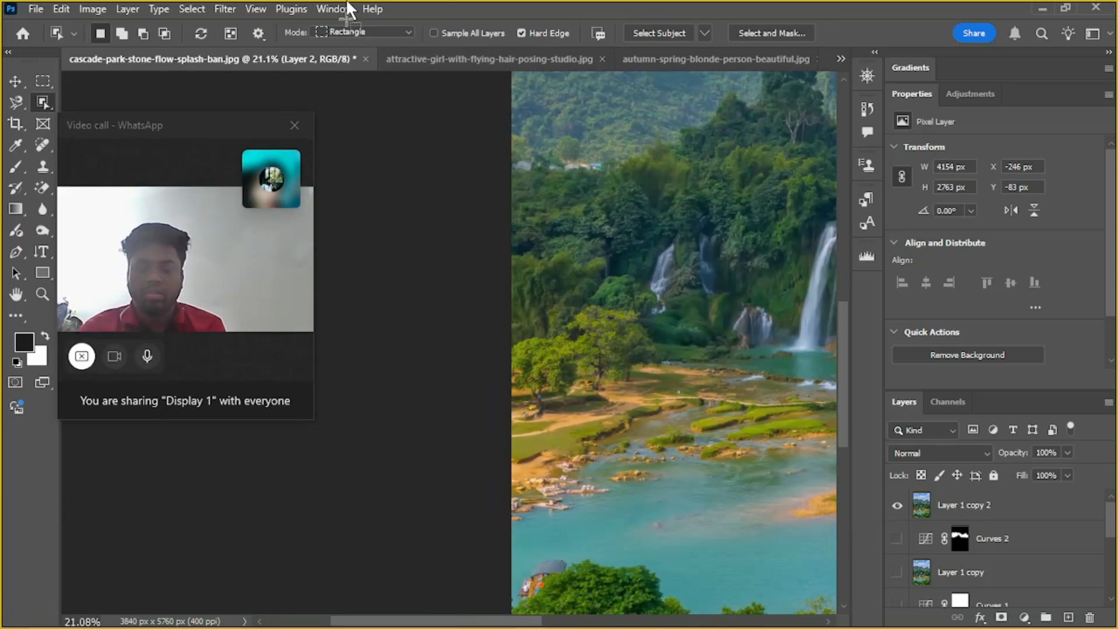
key("space")
left_click_drag(654, 369, 577, 350)
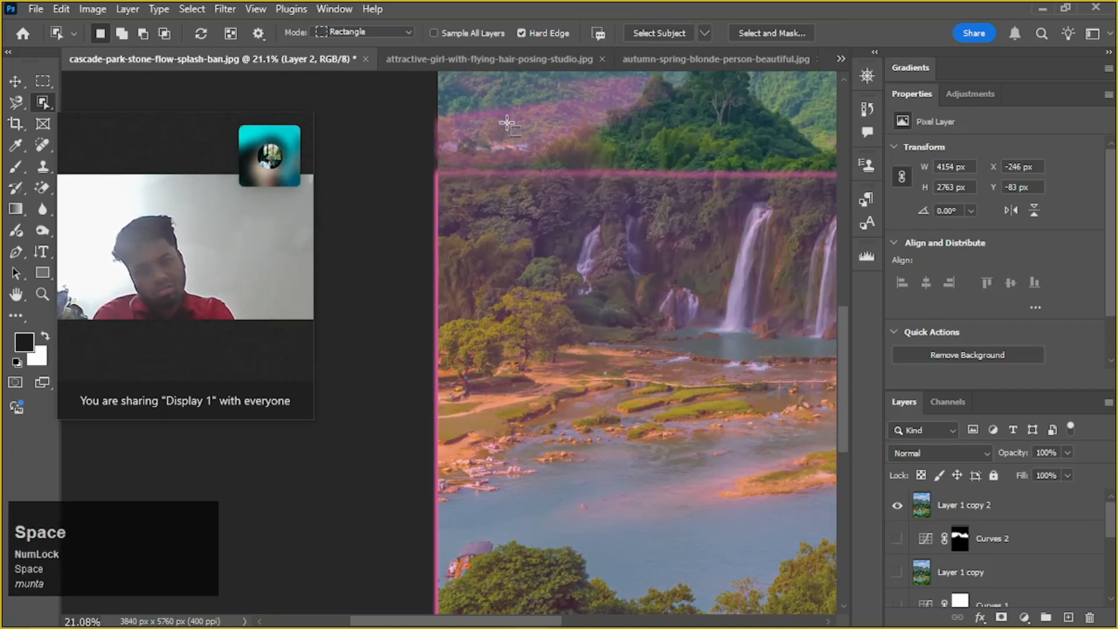
scroll(647, 474, "down", 3)
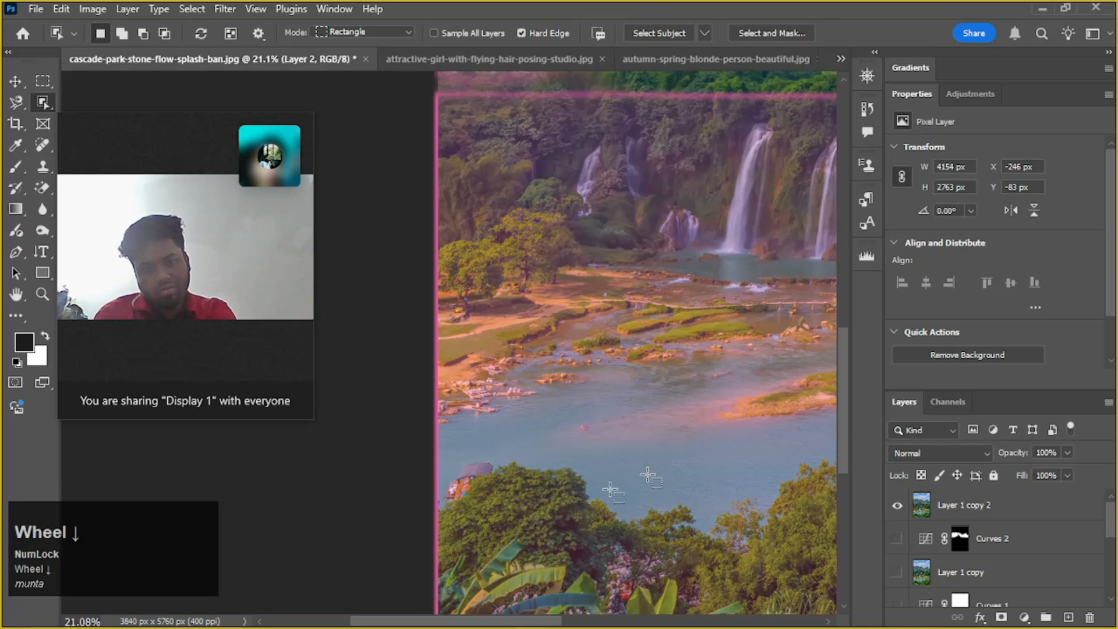
Switch to Freepik in the browser and clear the downloads list, image upload dialog and video call window away from the search field
left_click(317, 616)
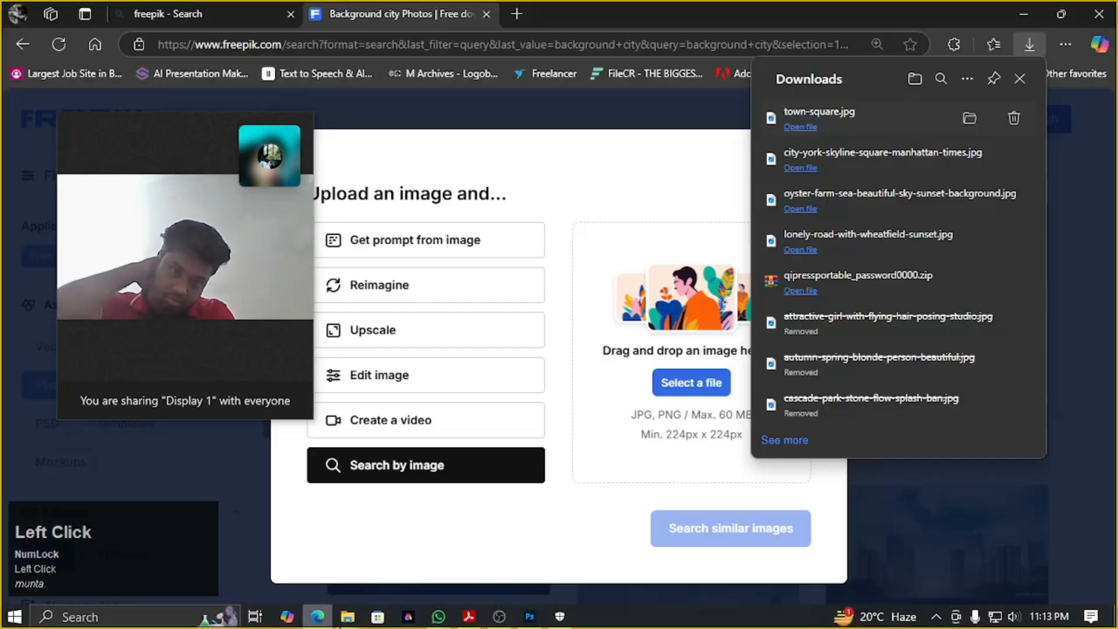
left_click(1023, 76)
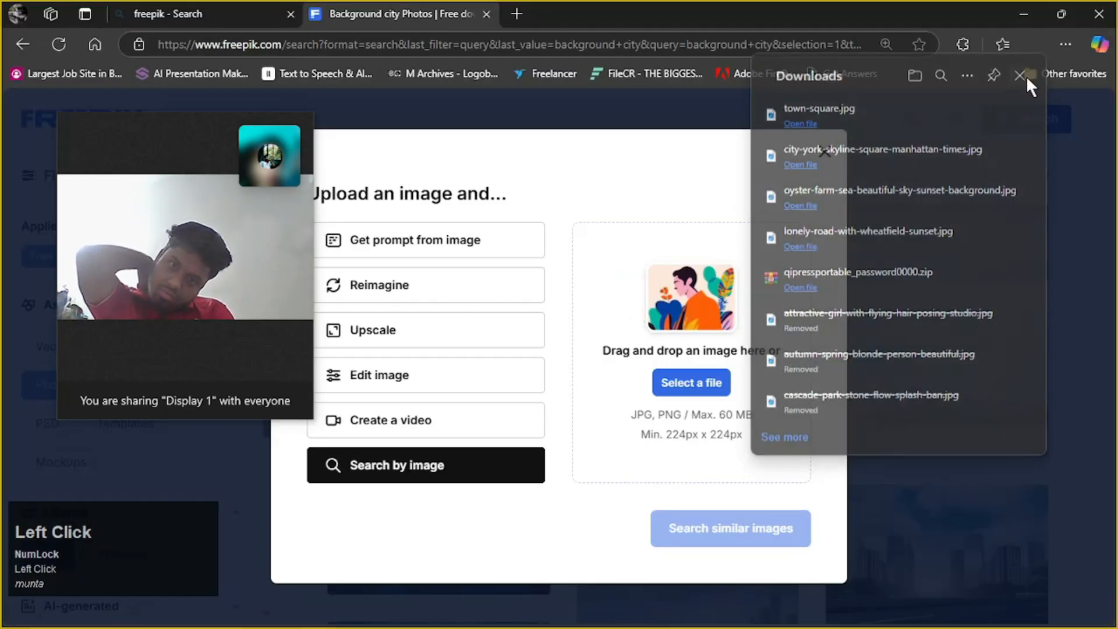
left_click(831, 157)
scroll(805, 325, "down", 6)
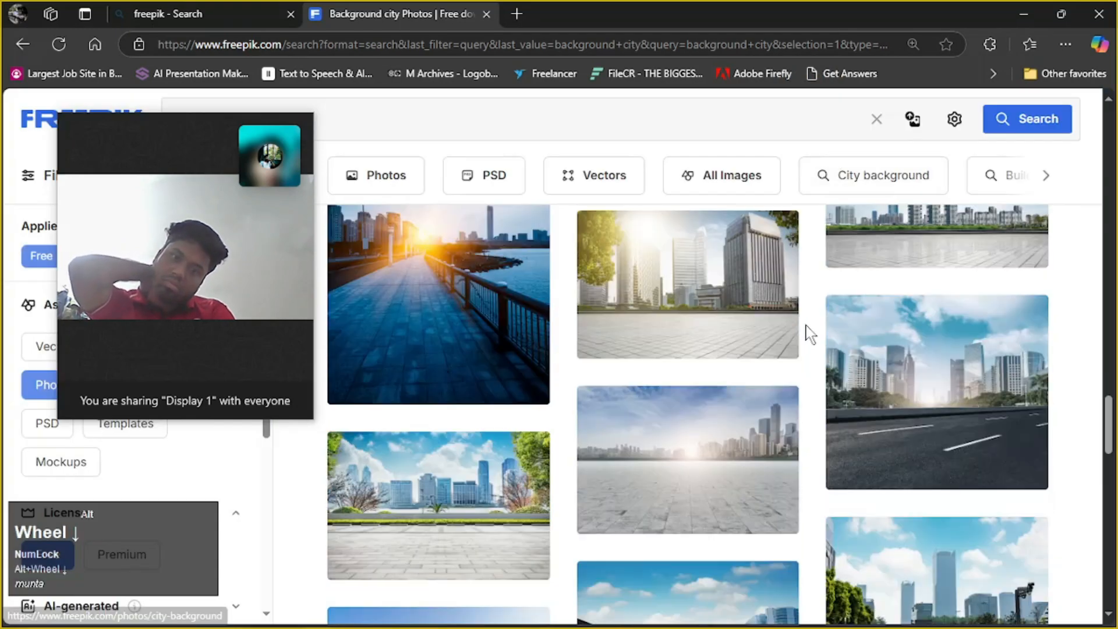
scroll(805, 324, "up", 3)
scroll(506, 270, "up", 2)
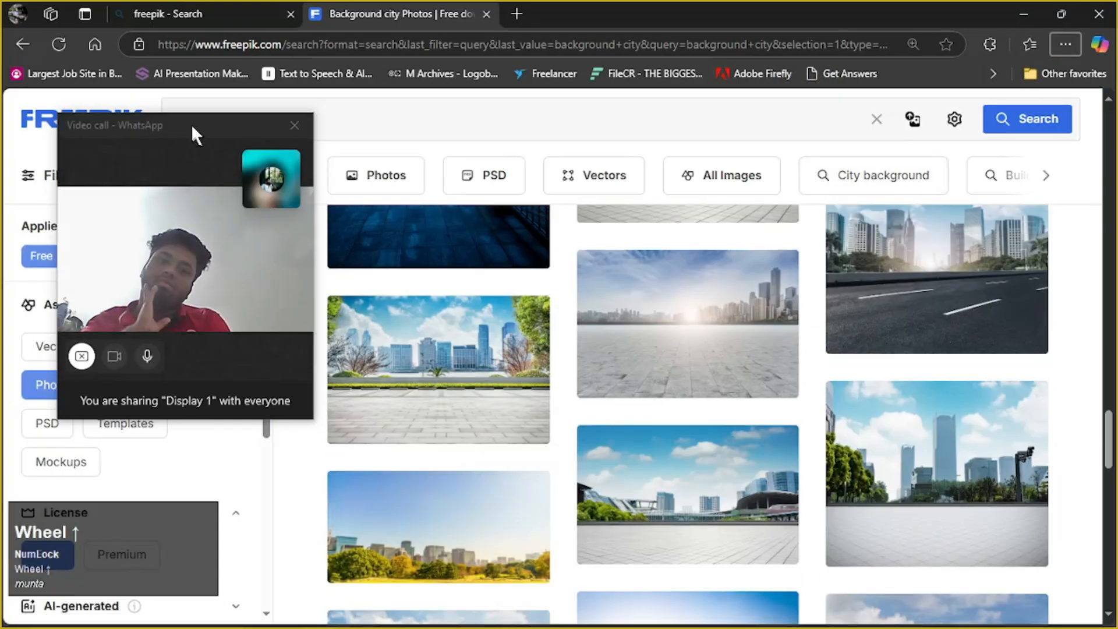
left_click_drag(191, 125, 961, 11)
Replace the Freepik search term with "cube" and browse the photo results to the turquoise, orange and green cubes
left_click(304, 119)
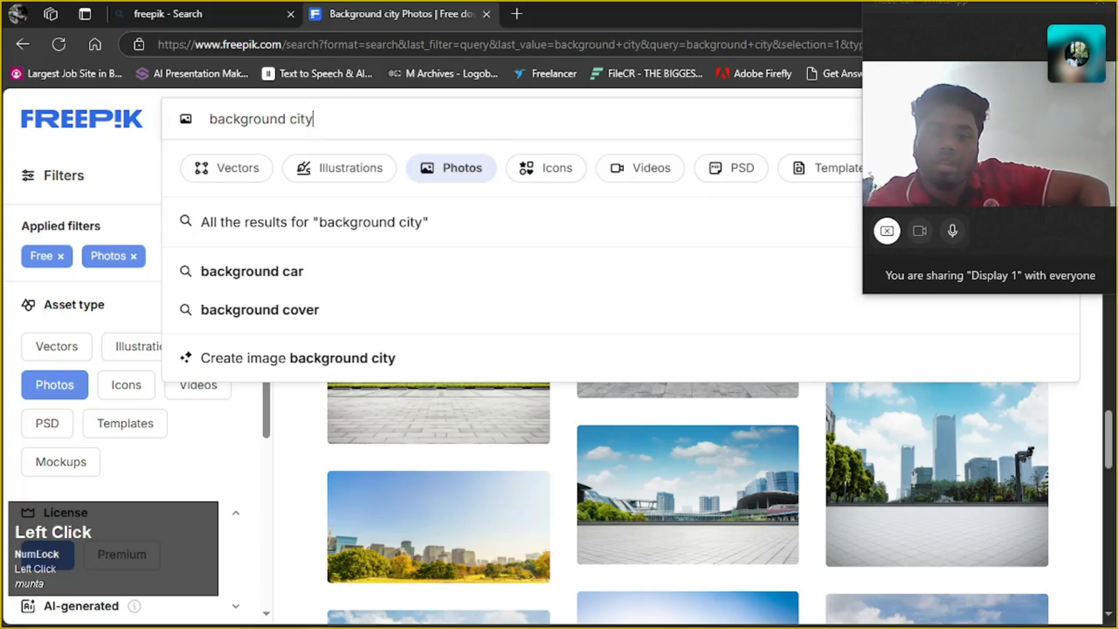
key("BackSpace")
key("BackSpace")
key("BackSpace")
key("BackSpace")
key("BackSpace")
key("BackSpace")
key("BackSpace")
key("BackSpace")
key("BackSpace")
key("BackSpace")
key("BackSpace")
key("BackSpace")
key("BackSpace")
key("BackSpace")
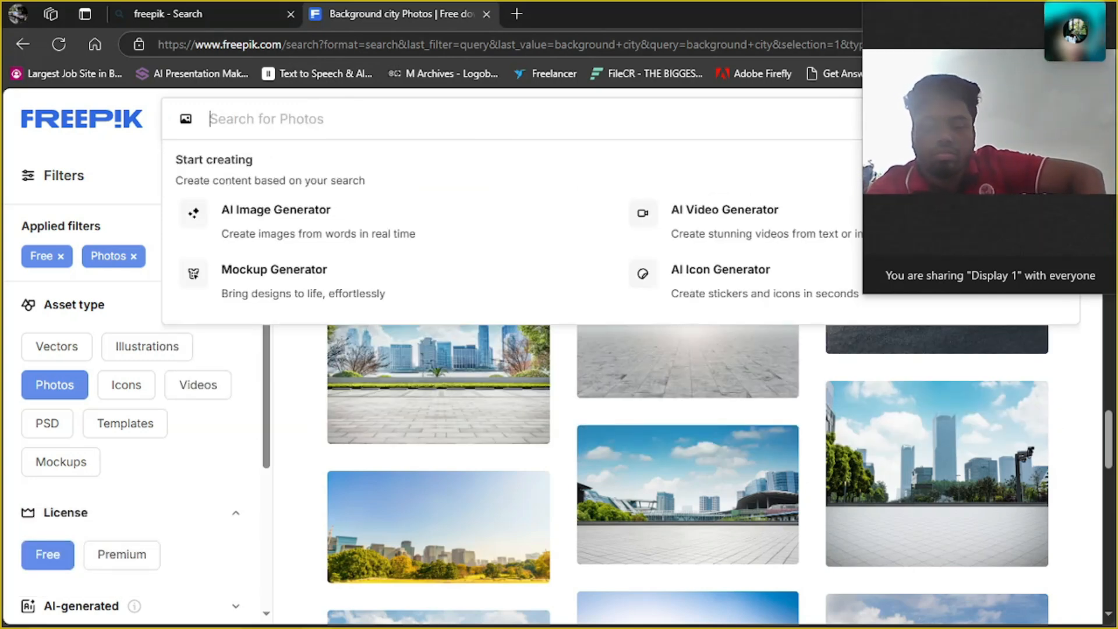
type("cube")
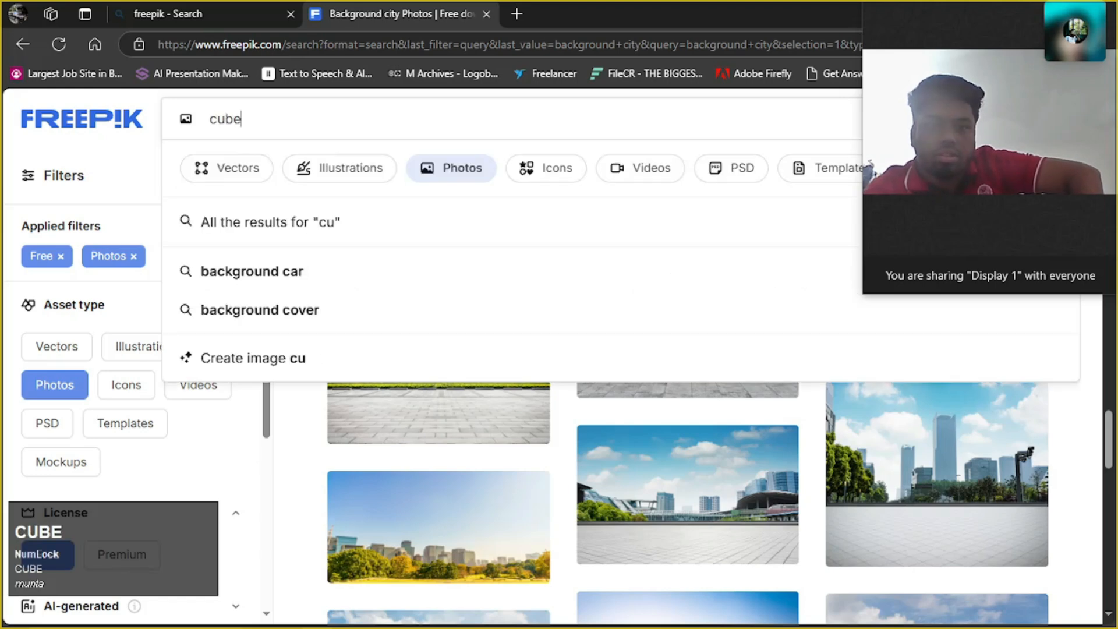
key("Return")
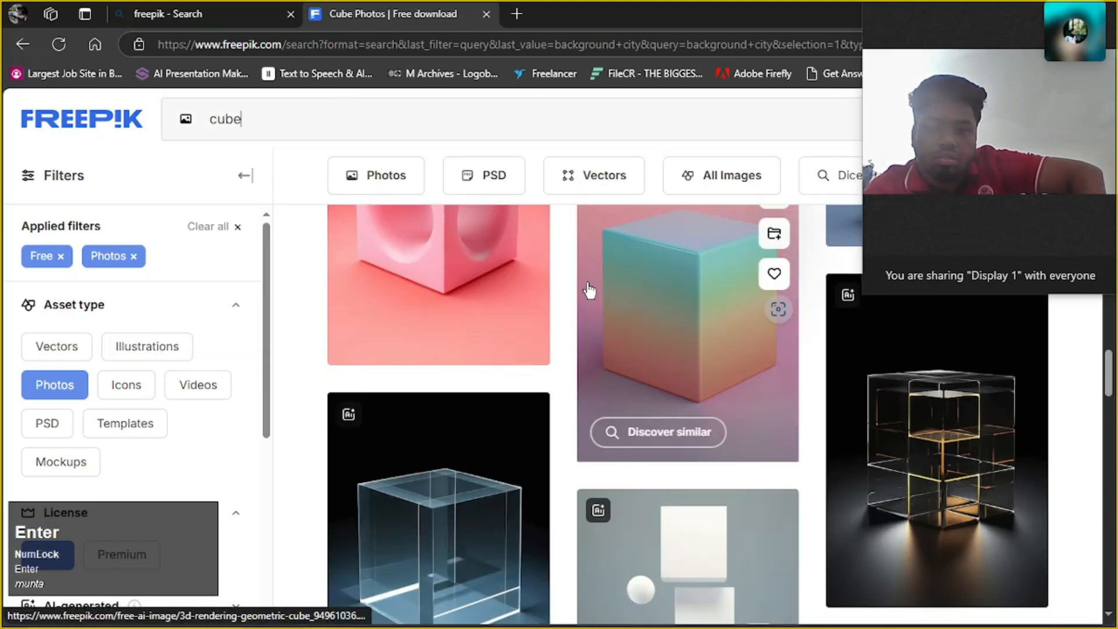
scroll(699, 331, "down", 3)
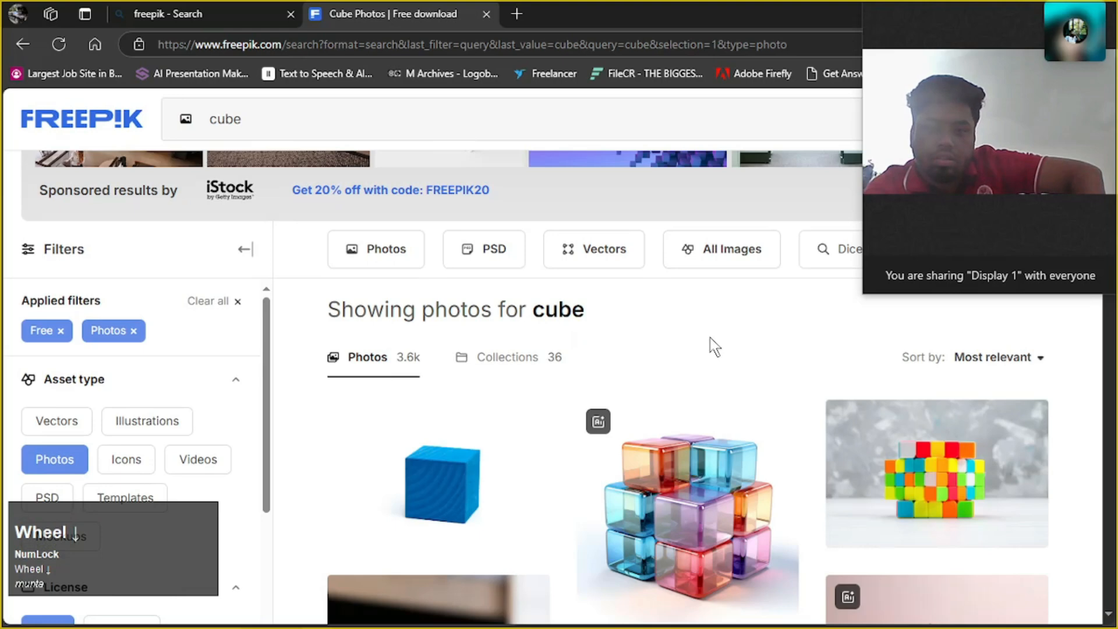
scroll(710, 336, "down", 5)
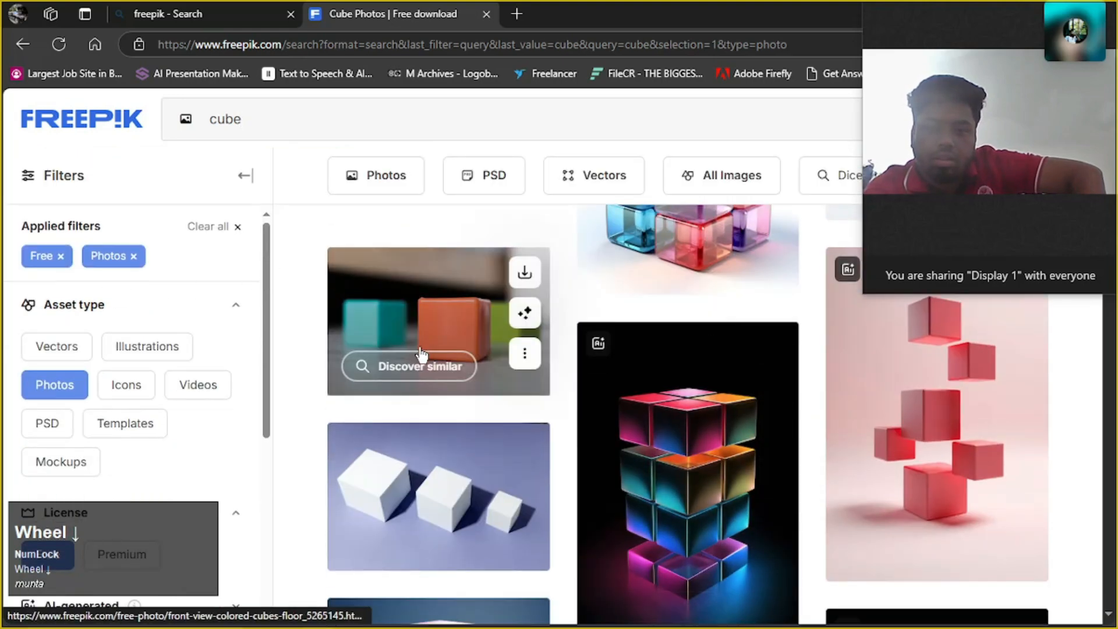
left_click(530, 269)
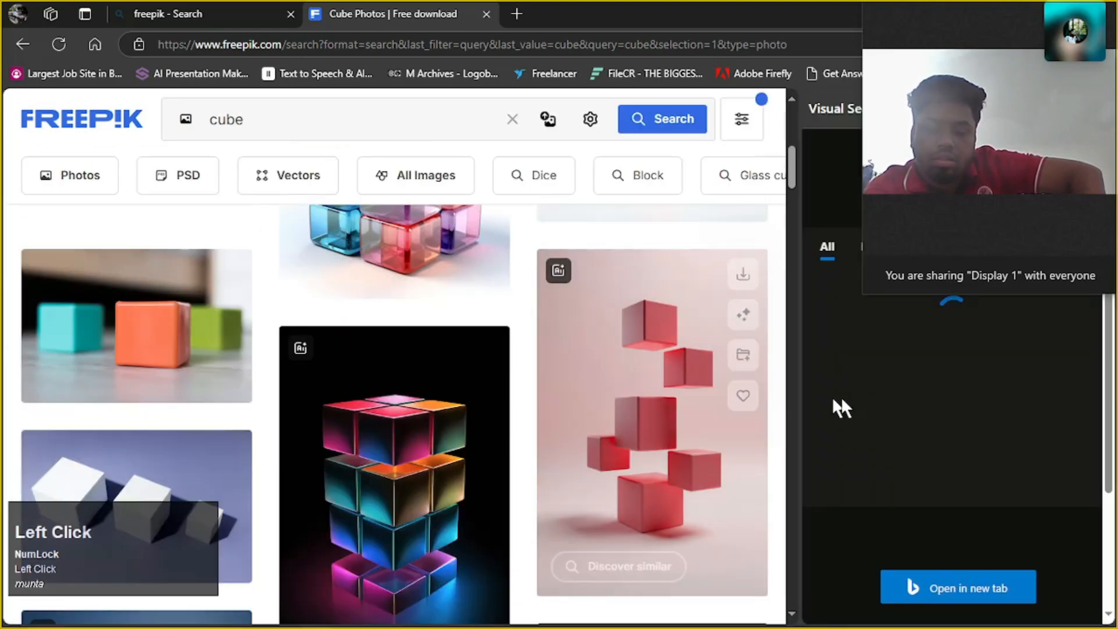
scroll(859, 339, "up", 1)
left_click(877, 35)
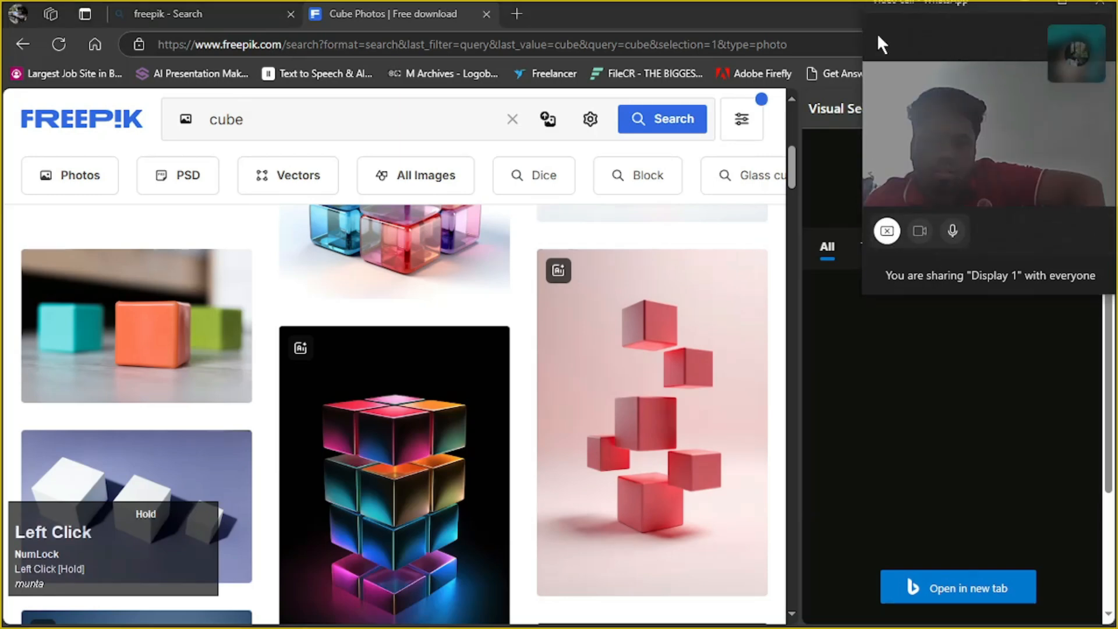
left_click(849, 21)
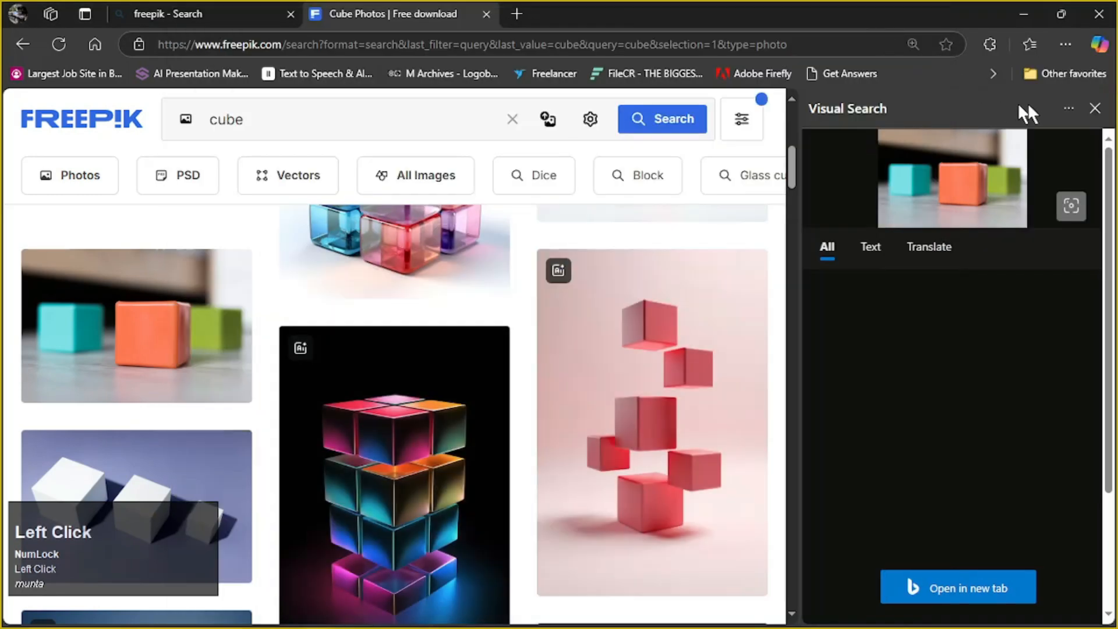
left_click(1095, 108)
Download the photo of turquoise, orange and green cubes and show the file in its download folder
scroll(670, 311, "up", 3)
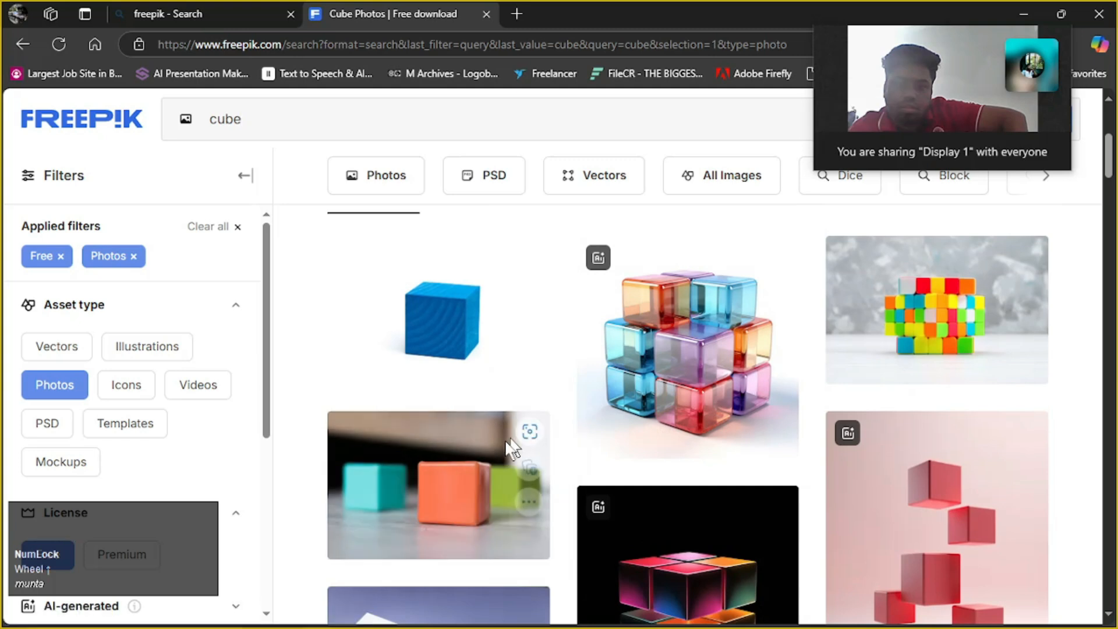
left_click(519, 434)
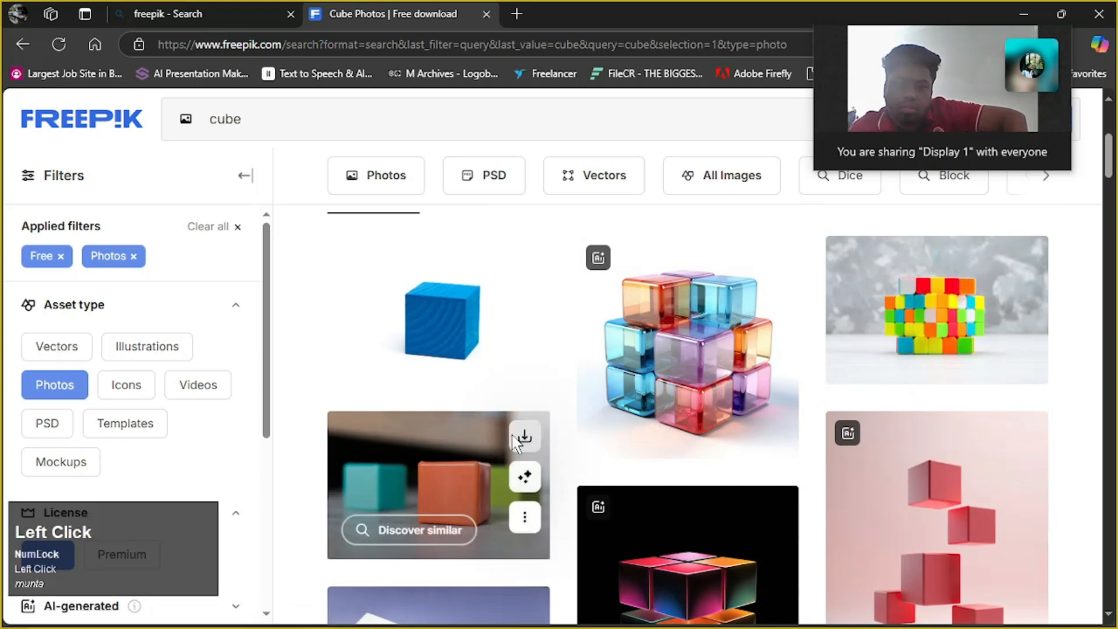
left_click_drag(928, 37, 657, 82)
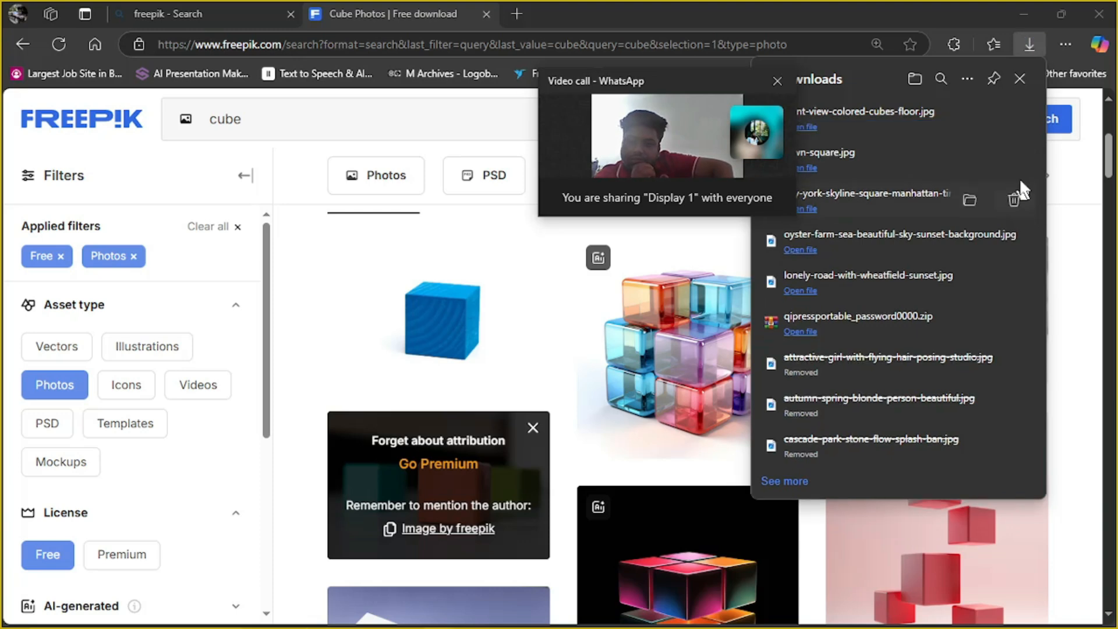
left_click(971, 119)
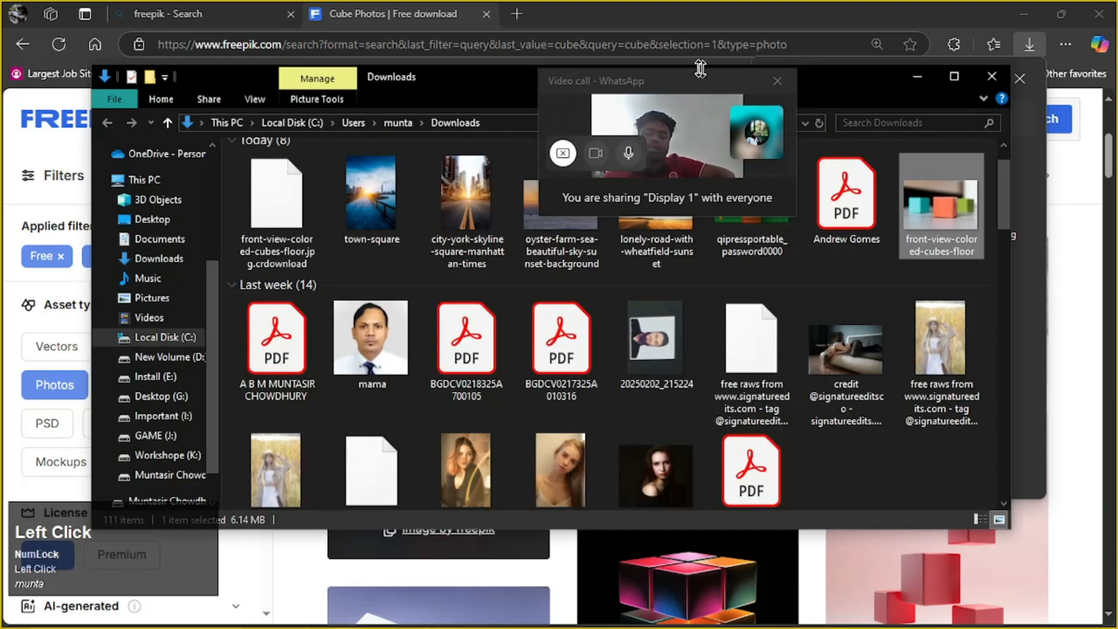
Move the video call window off the files and open the downloaded front-view-colored-cubes-floor image with Adobe Photoshop 2025
left_click_drag(663, 76, 977, 16)
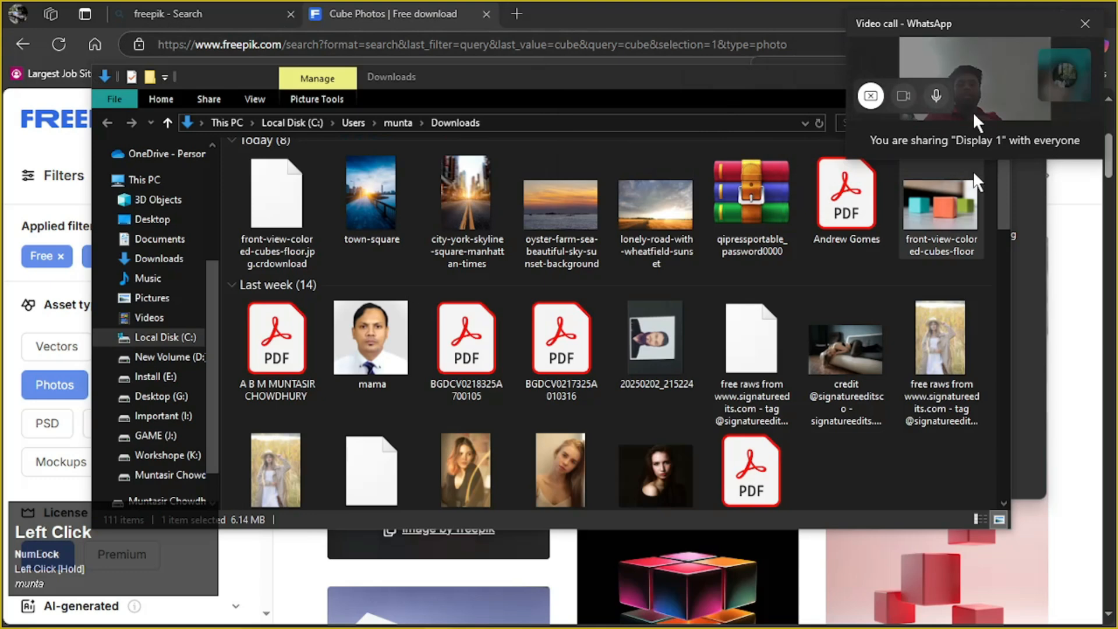
right_click(957, 198)
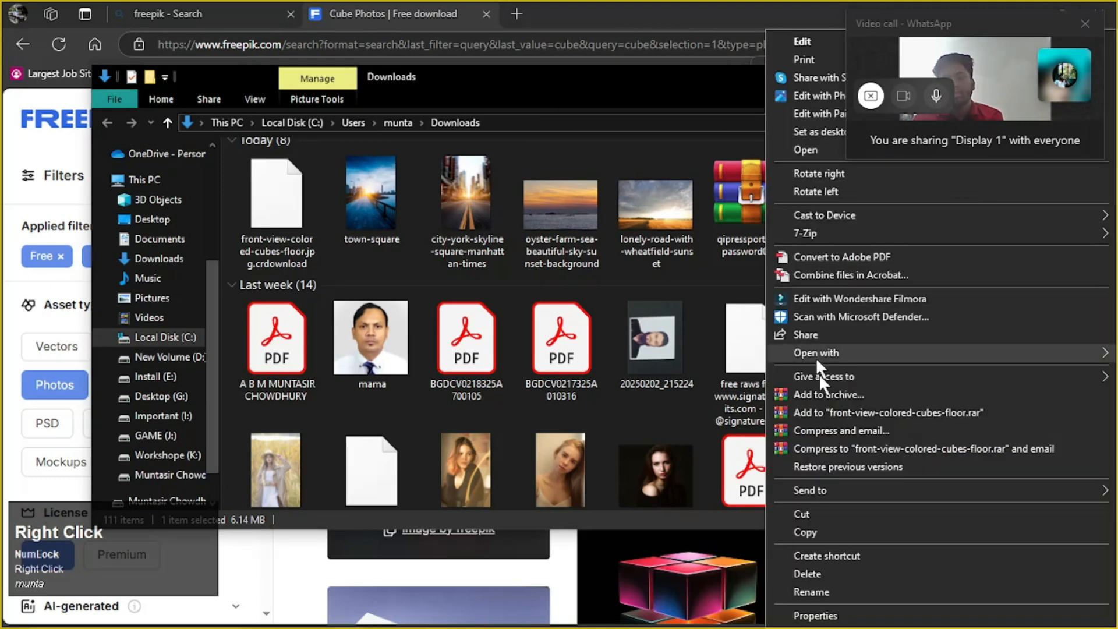
mouse_move(831, 379)
mouse_move(830, 352)
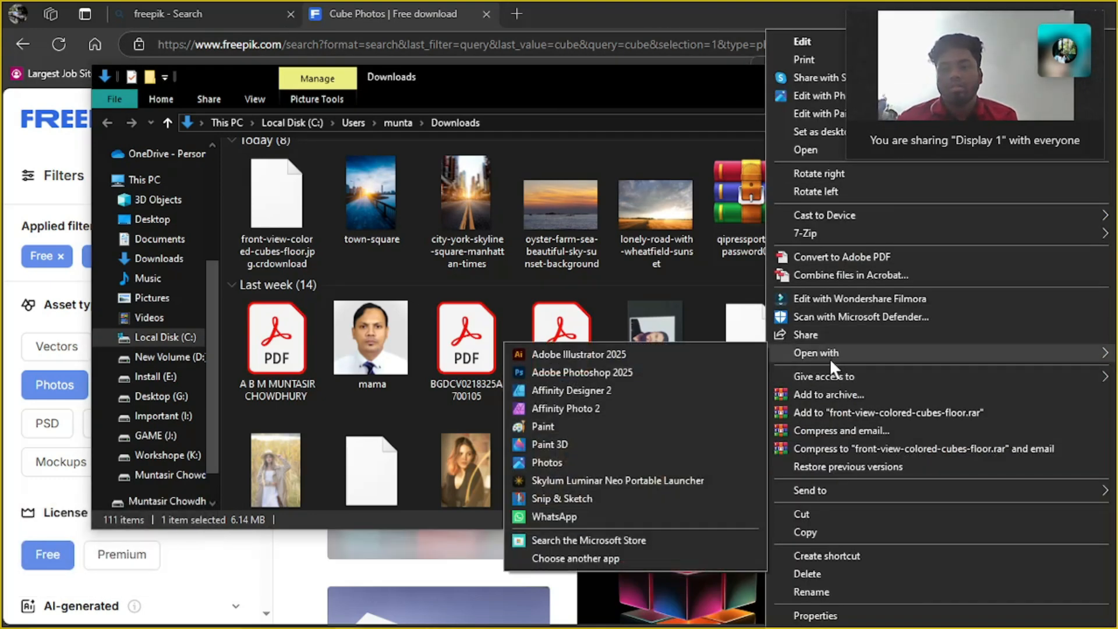
left_click(663, 373)
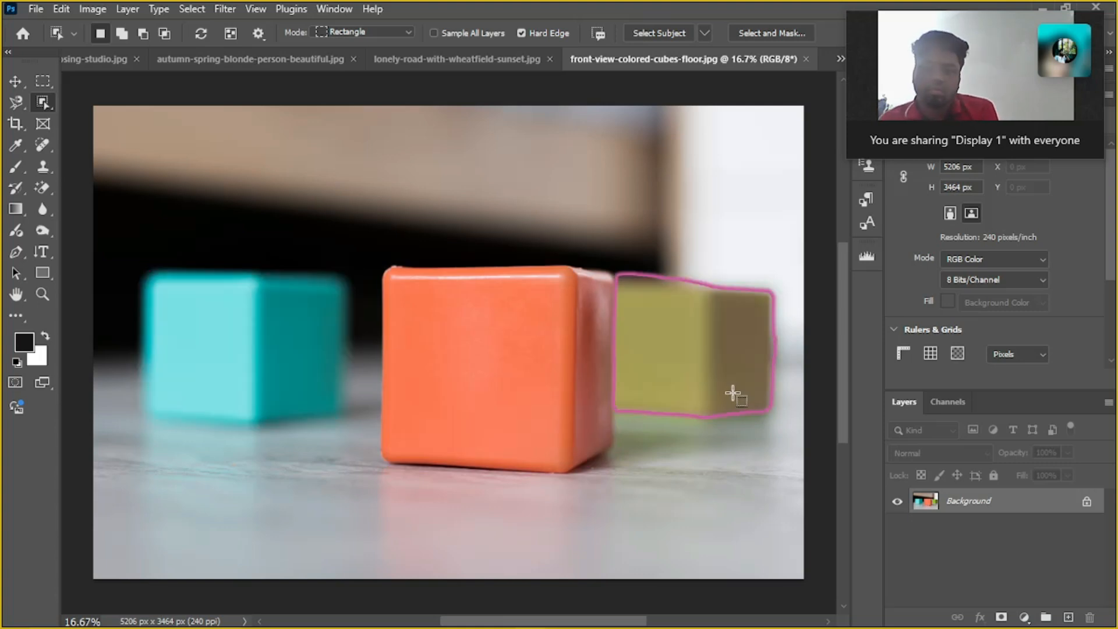
Select the green cube with the Object Selection tool and apply a Content-Aware fill at 100% opacity in Normal mode with Color Adaptation
left_click(703, 344)
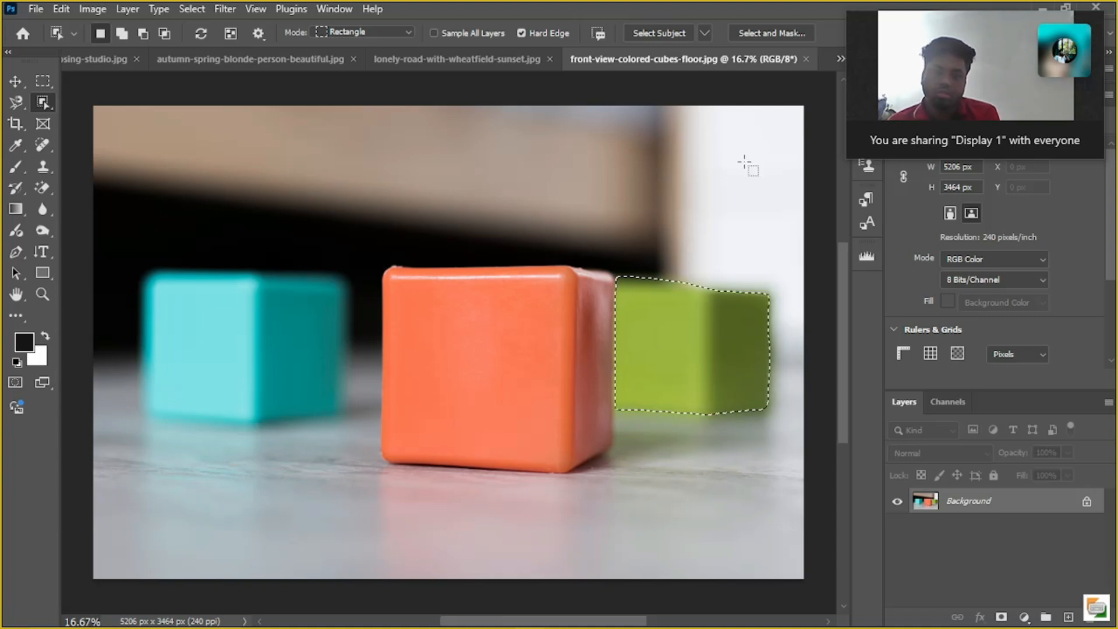
key("shift+F5")
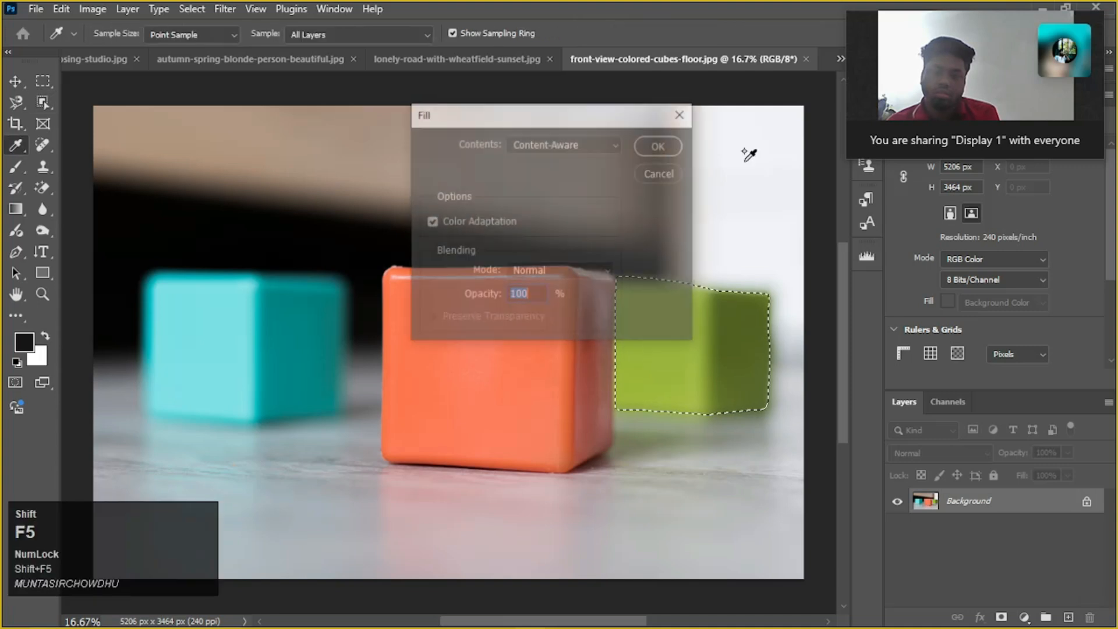
key("Return")
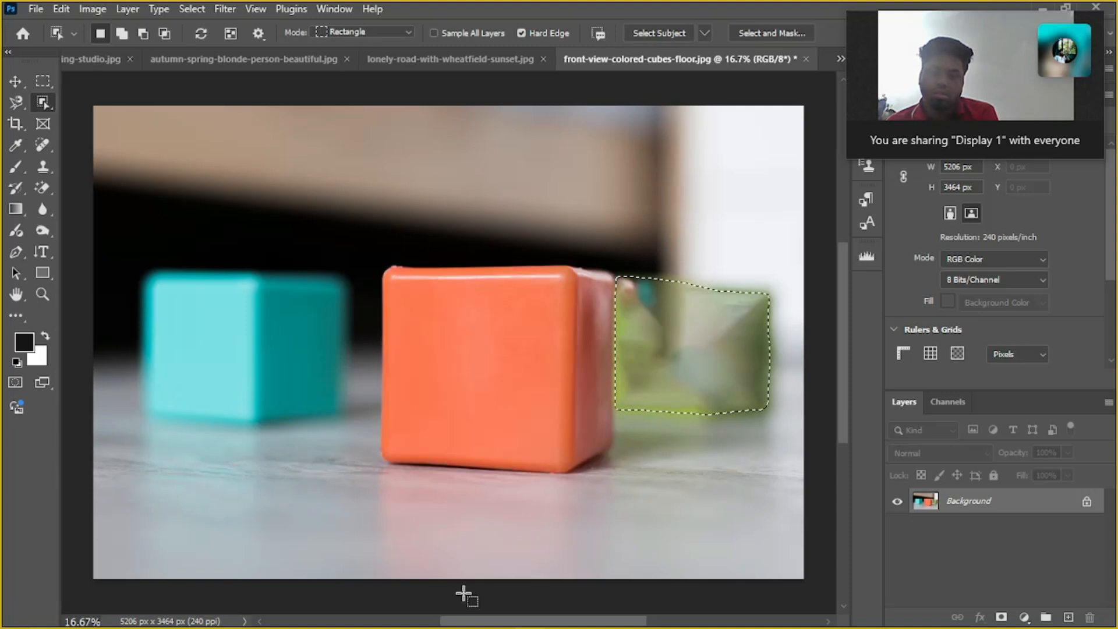
Undo the Content-Aware fill on the green cube
key("ctrl+z")
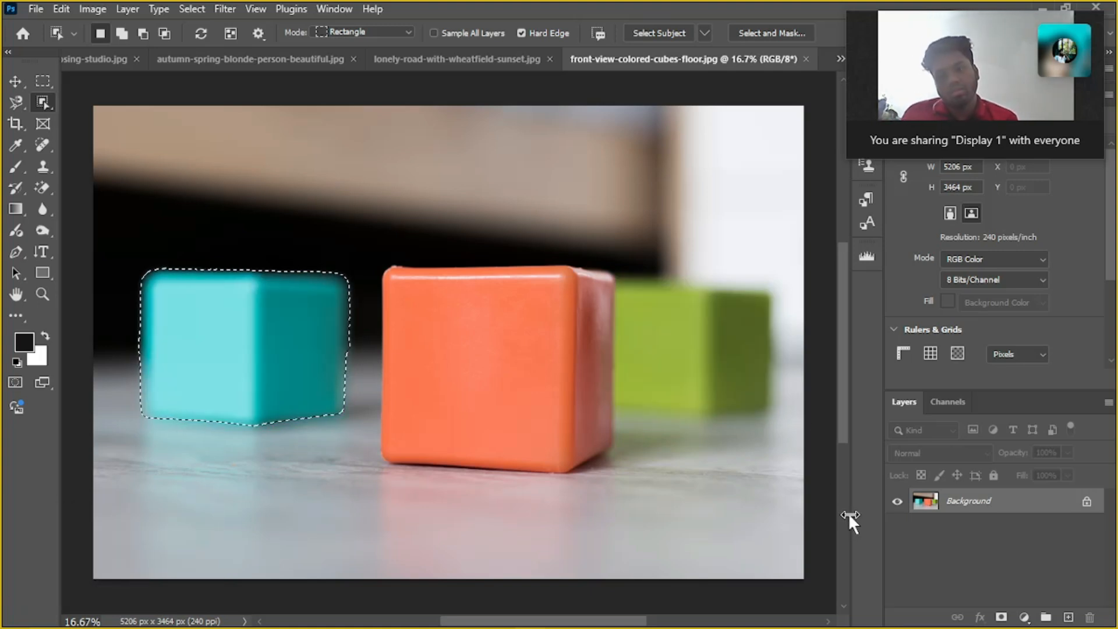
Try a Content-Aware fill on the turquoise cube at 100% opacity in Normal mode with Color Adaptation
key("shift+F5")
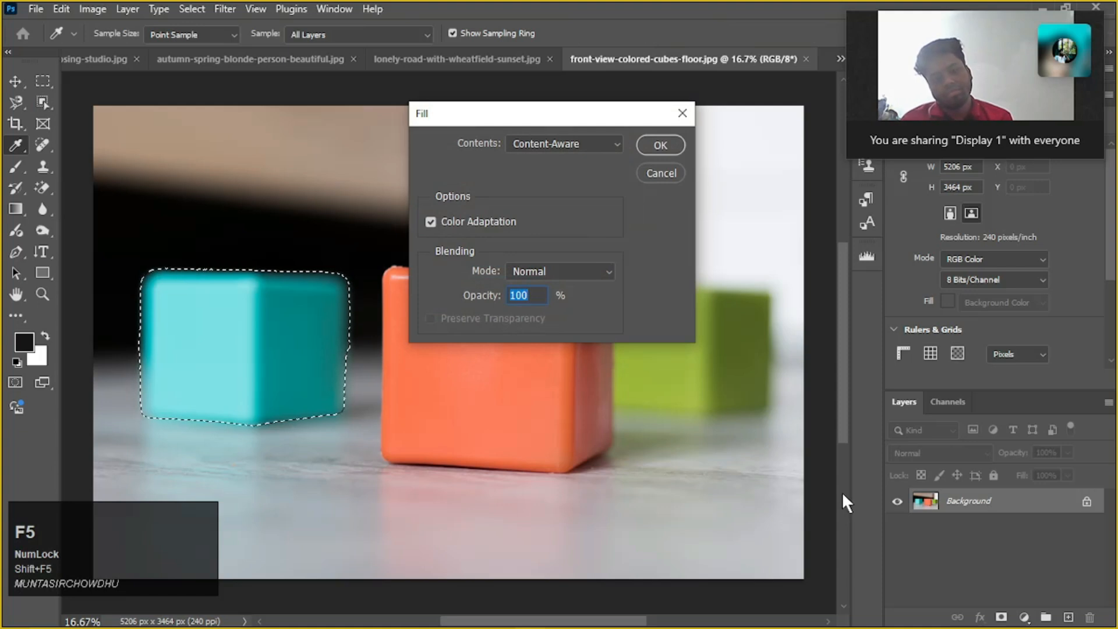
key("Return")
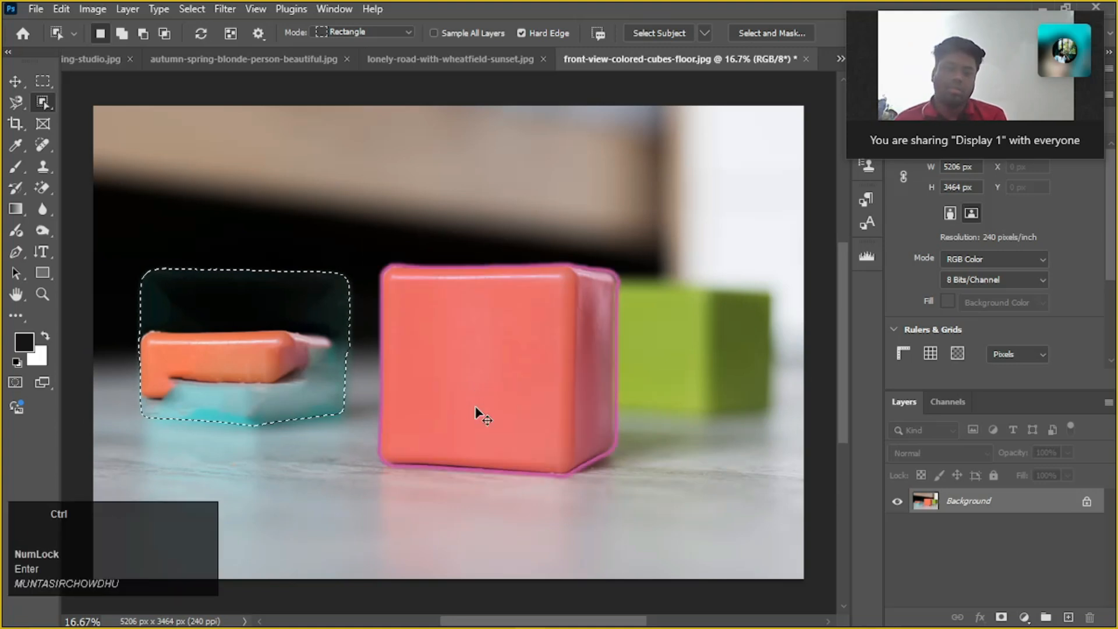
key("ctrl+z")
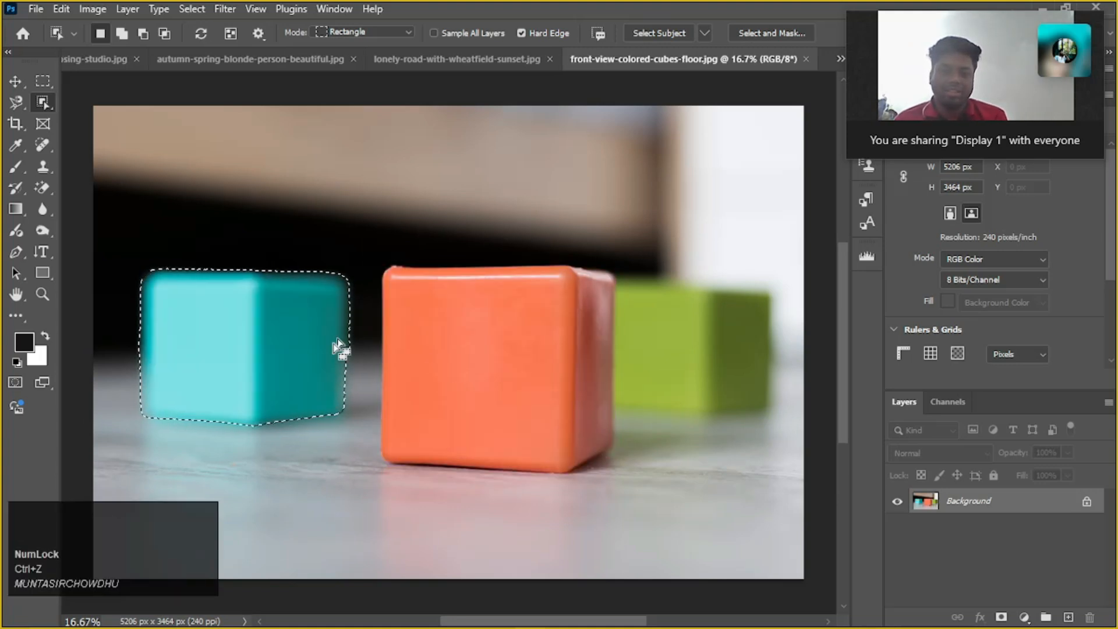
left_click(268, 355)
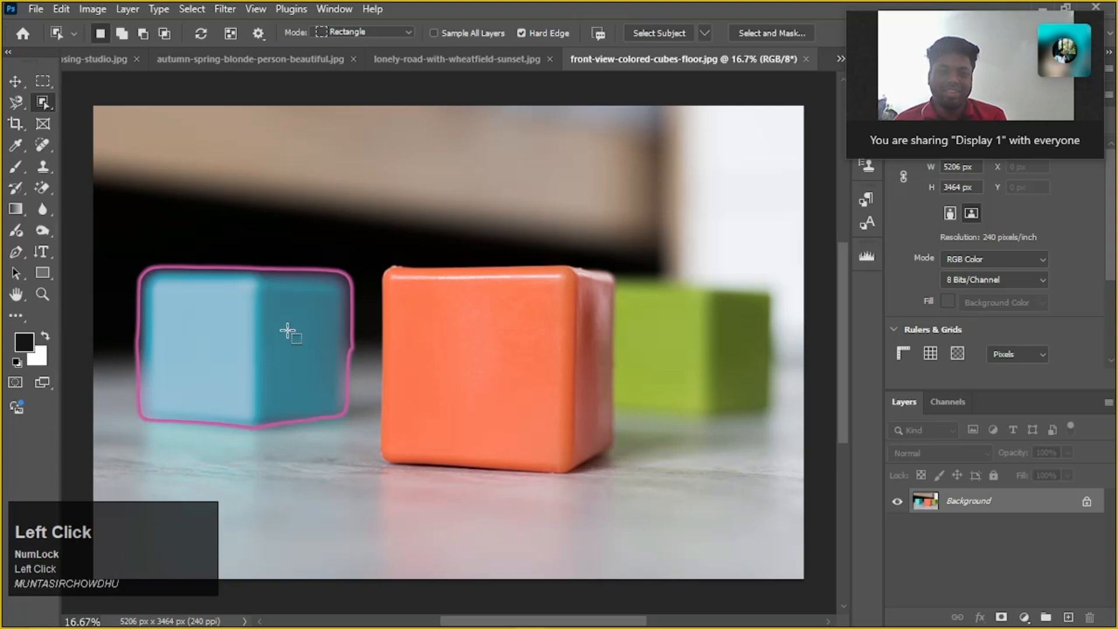
Select the orange cube with the Object Selection tool and fill it with Content-Aware at 100% opacity in Normal mode
scroll(288, 328, "down", 1)
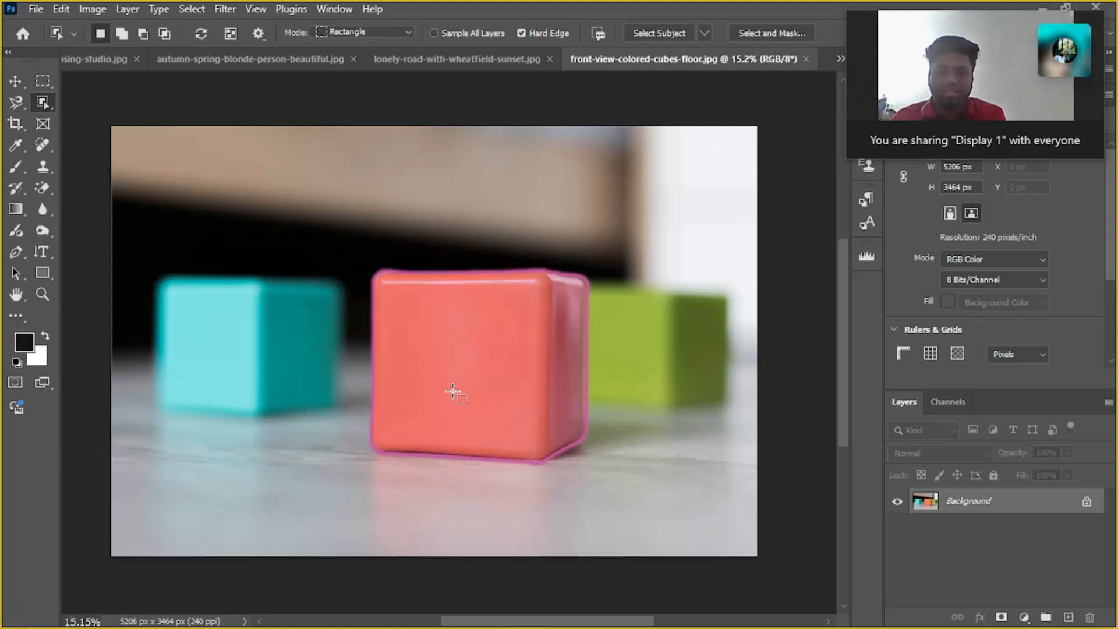
left_click(453, 392)
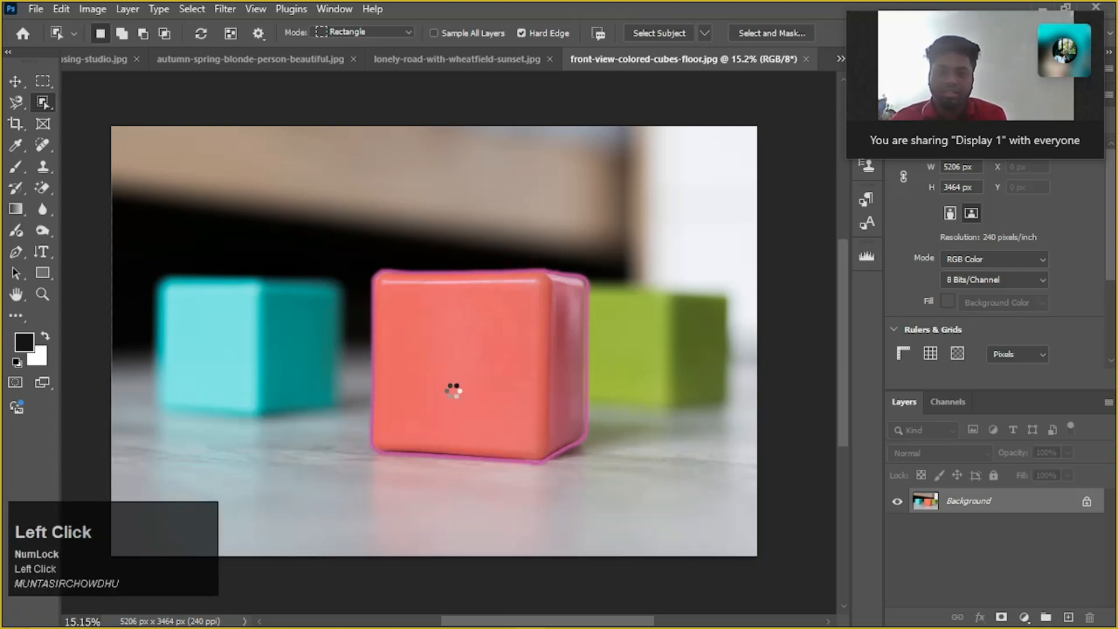
key("shift")
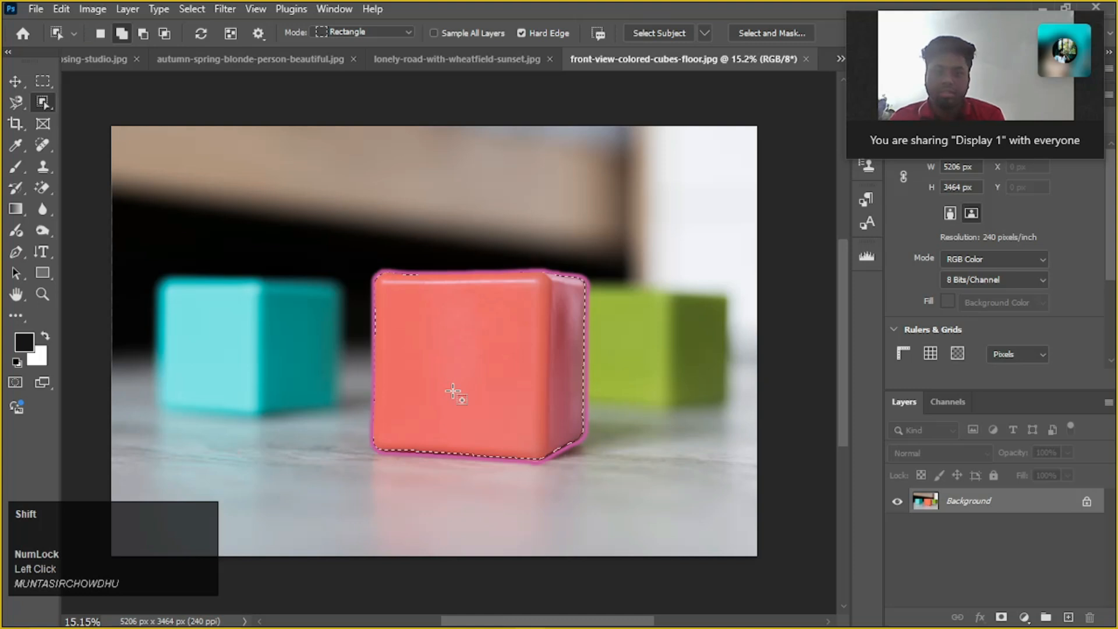
key("shift+F5")
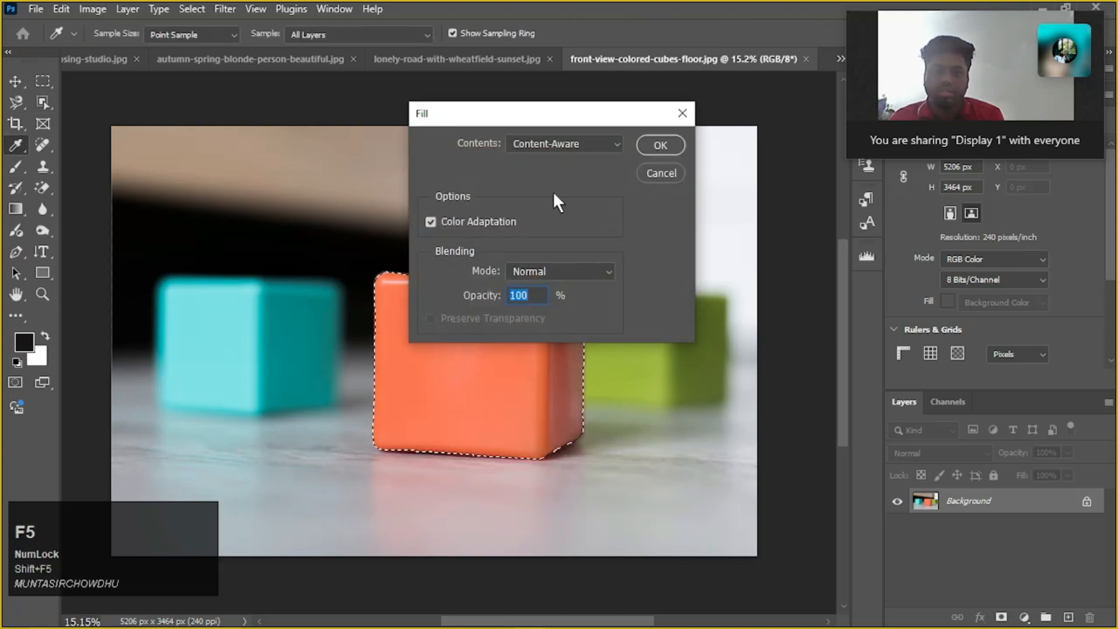
left_click(605, 150)
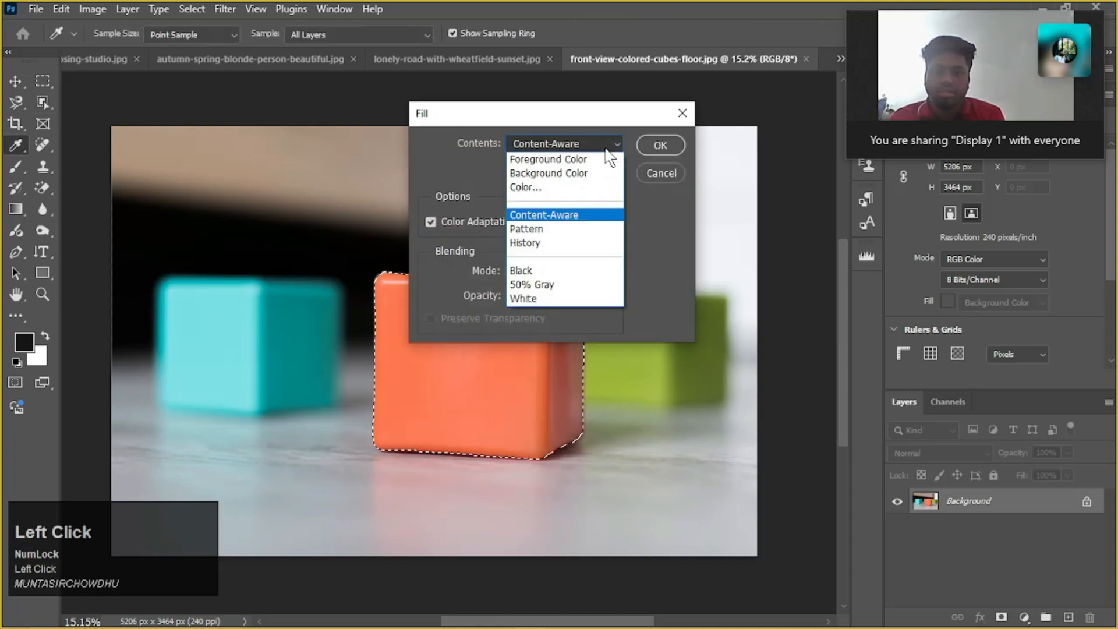
left_click(599, 217)
left_click(563, 139)
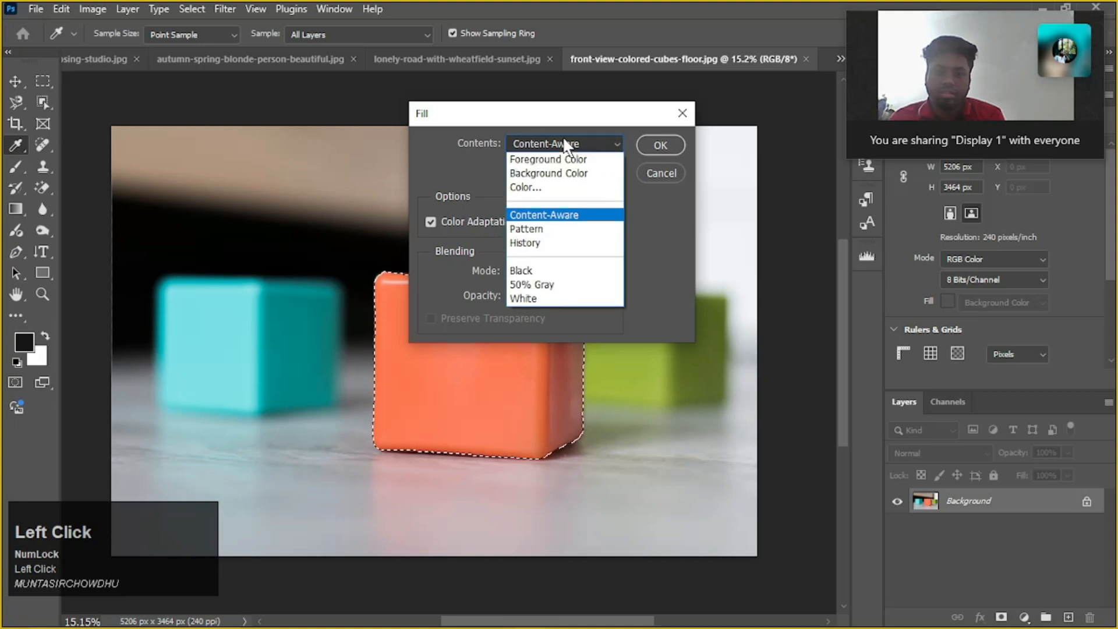
left_click(665, 146)
left_click(665, 146)
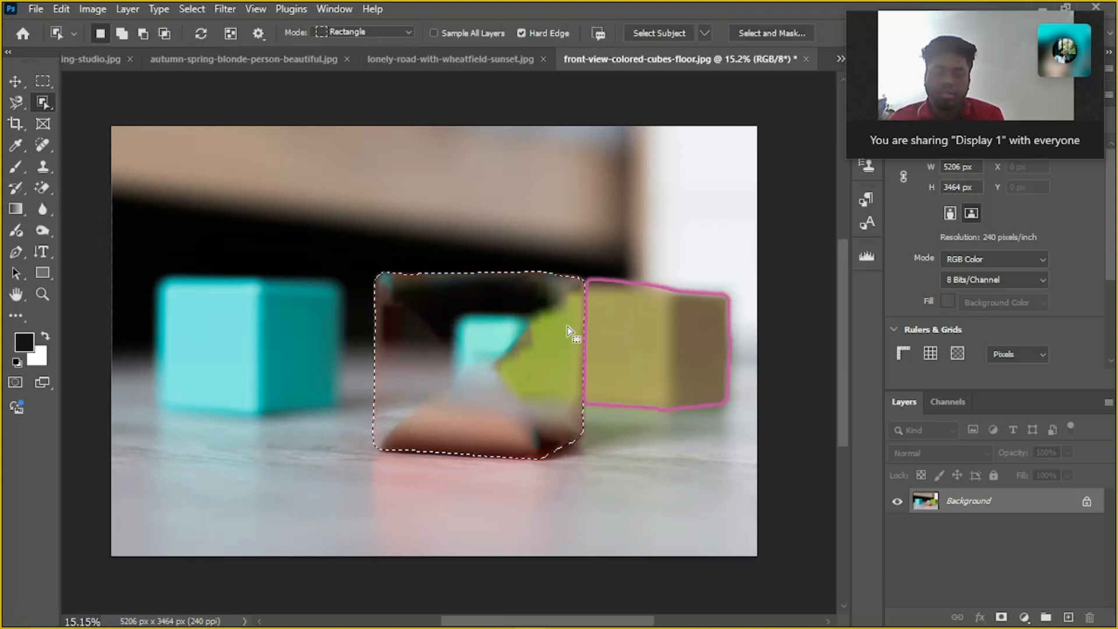
Select the turquoise cube, dismiss its fill settings, and undo back to before the orange cube's fill
left_click(249, 346)
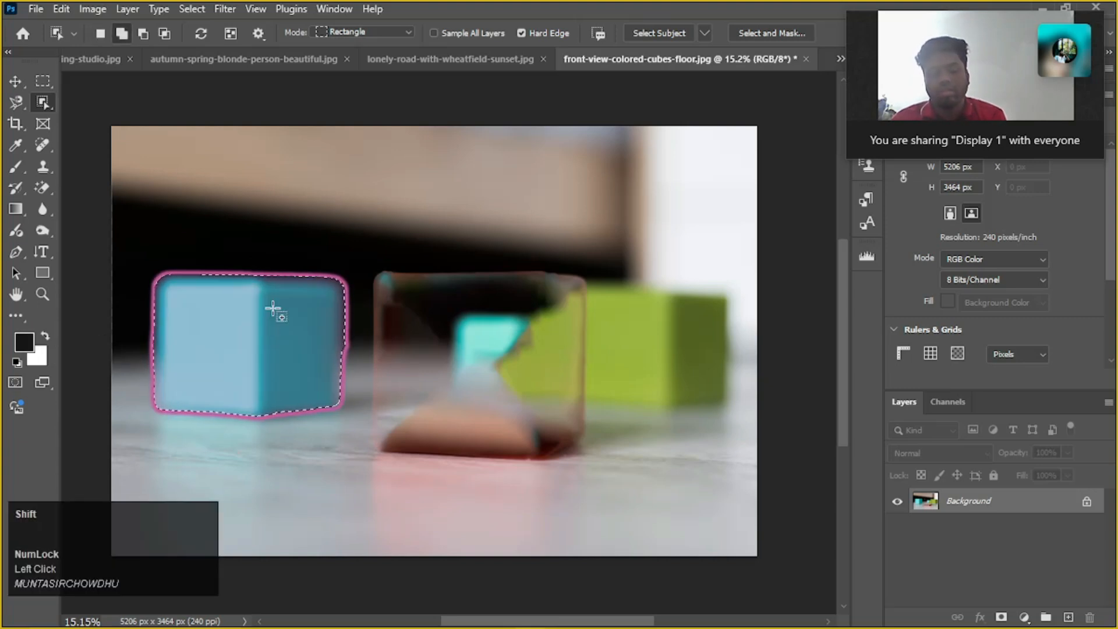
key("shift+F5")
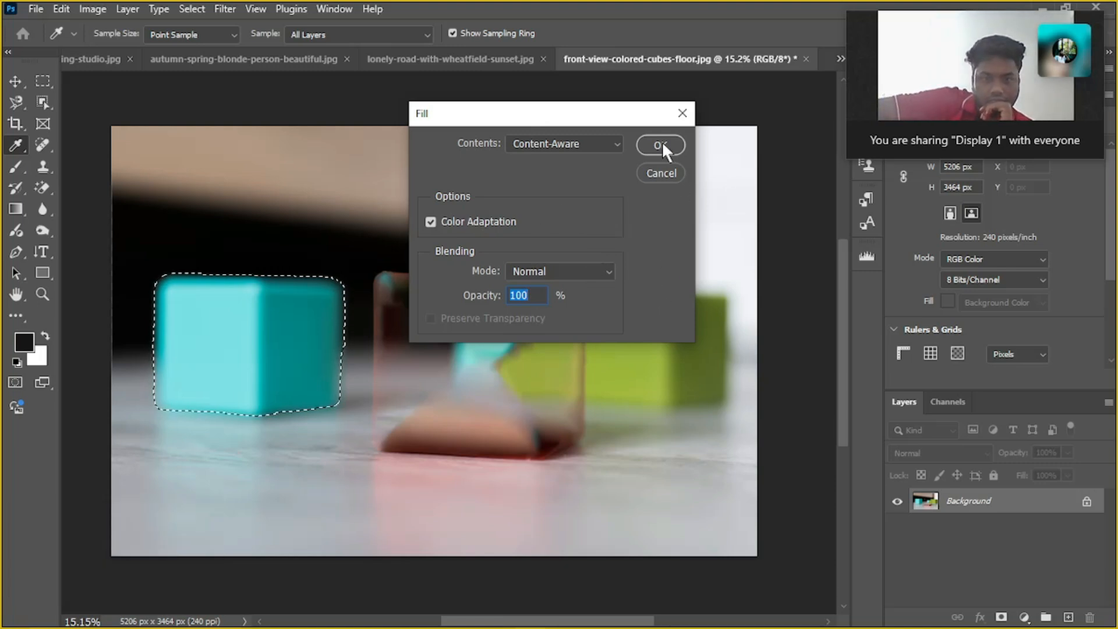
left_click(690, 114)
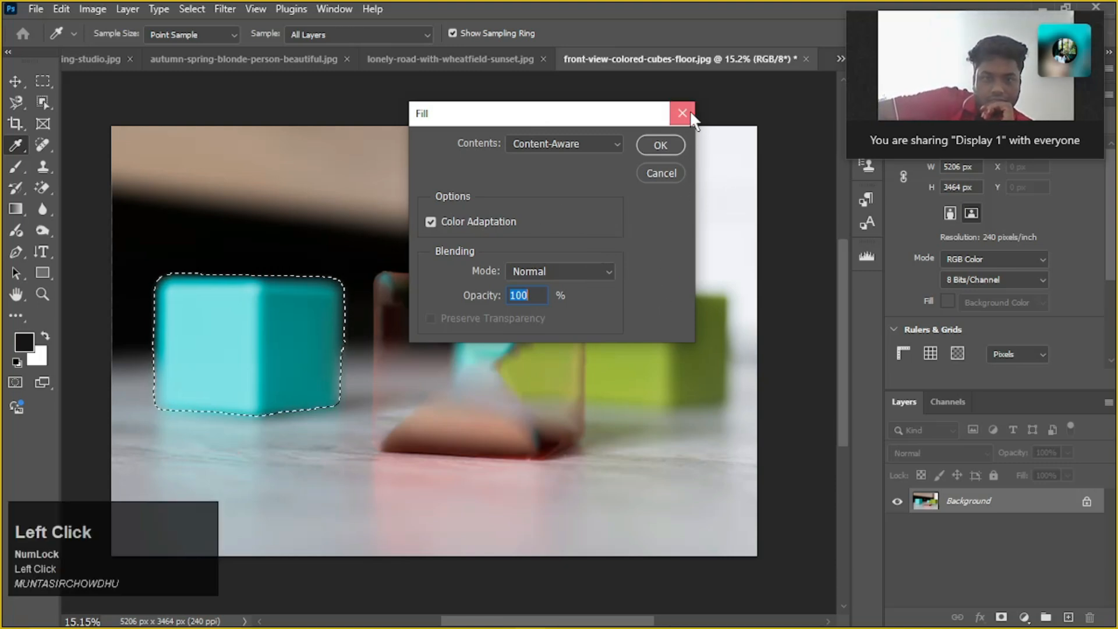
key("ctrl+z")
key("ctrl+z")
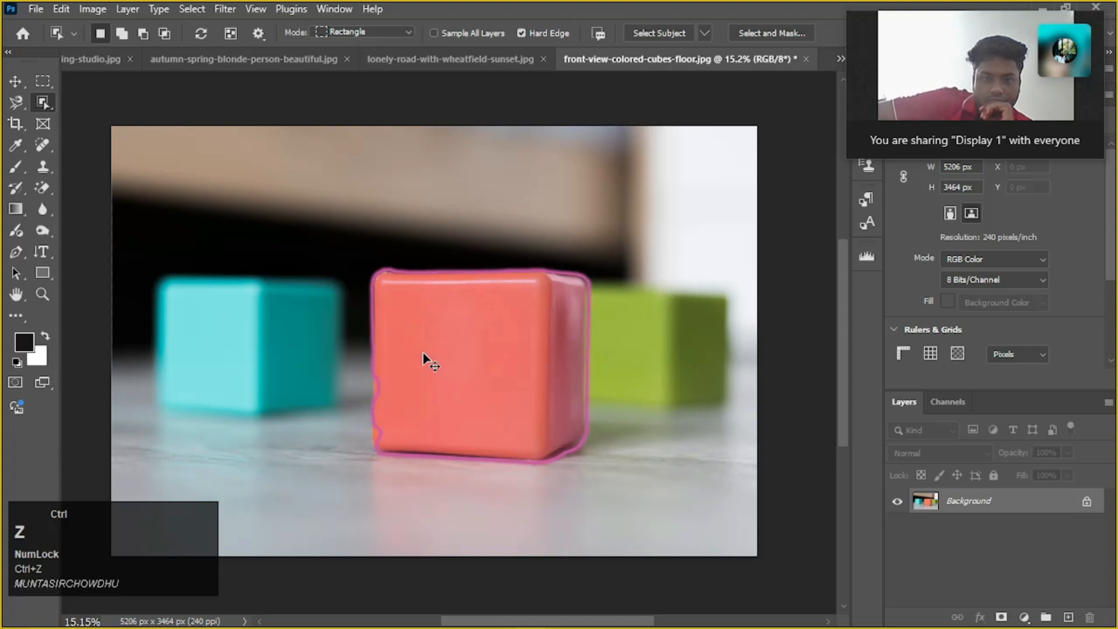
Convert the cube photo's Background to a normal layer and move it down about 516 px to expose an empty strip above it
key("v")
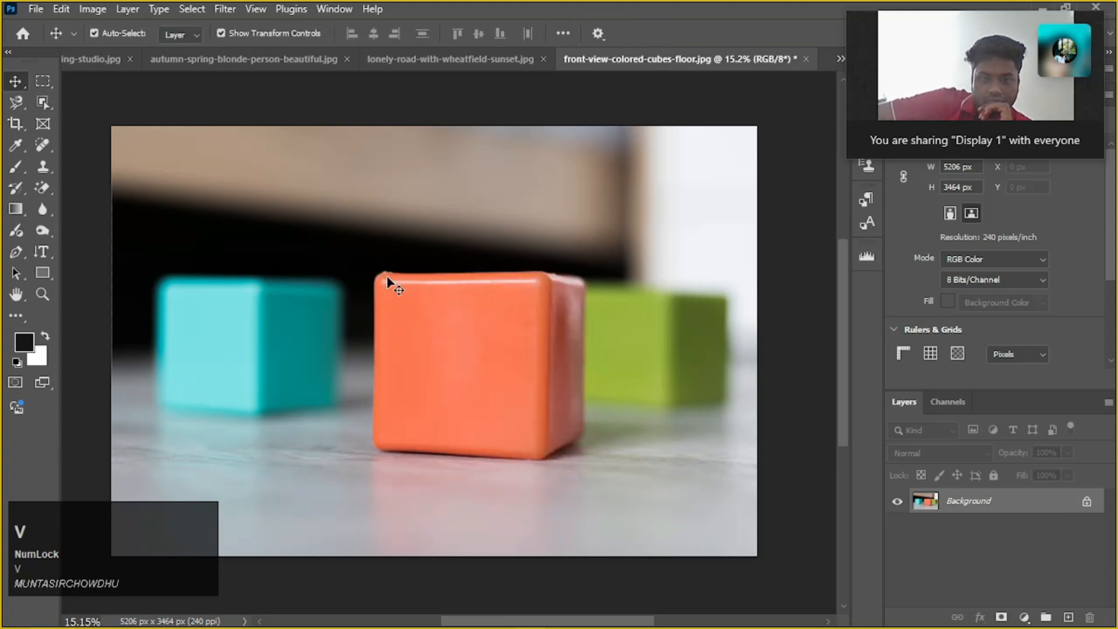
left_click(309, 145)
left_click_drag(473, 198, 312, 192)
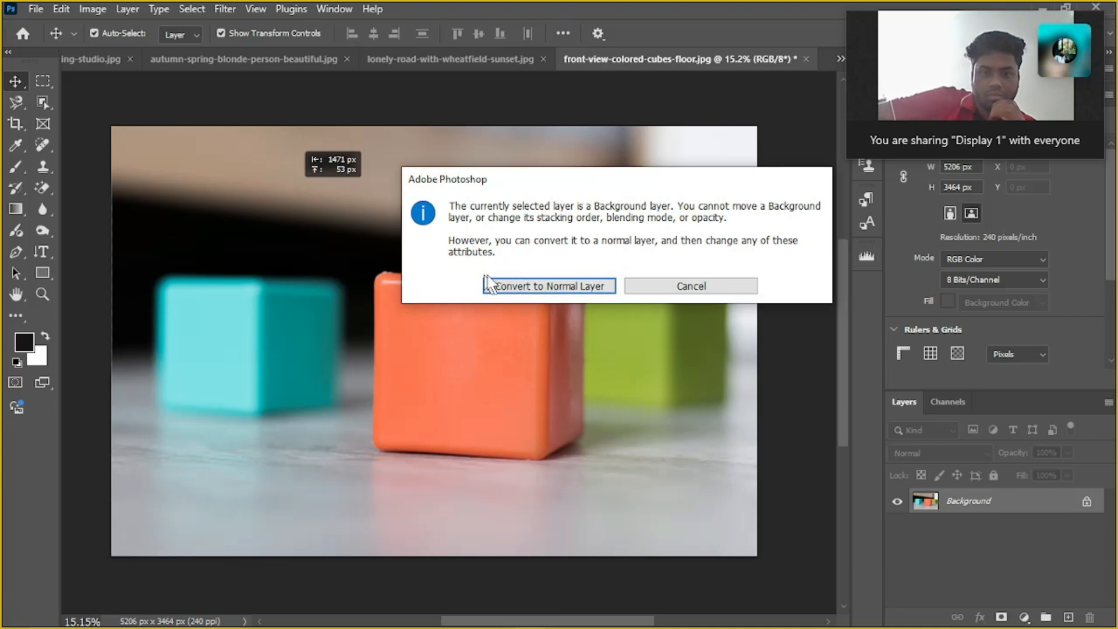
left_click(531, 289)
left_click_drag(517, 279, 603, 319)
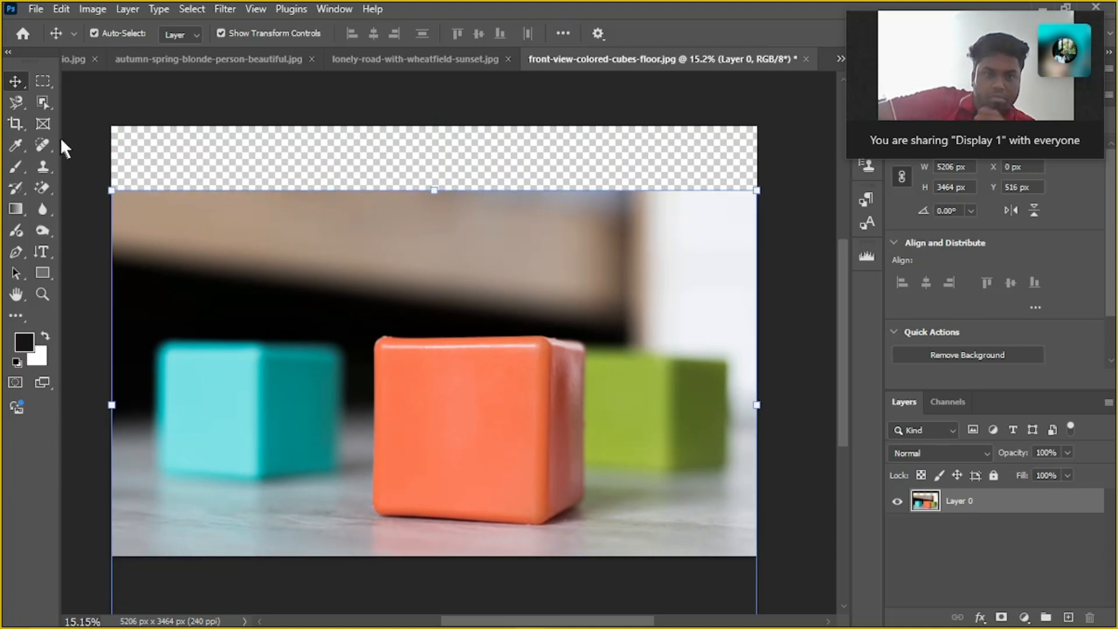
Marquee-select the empty strip above the cube photo, about 5206 by 627 px, fill it with Content-Aware at 100% opacity, and deselect
left_click(46, 82)
left_click_drag(106, 120, 761, 200)
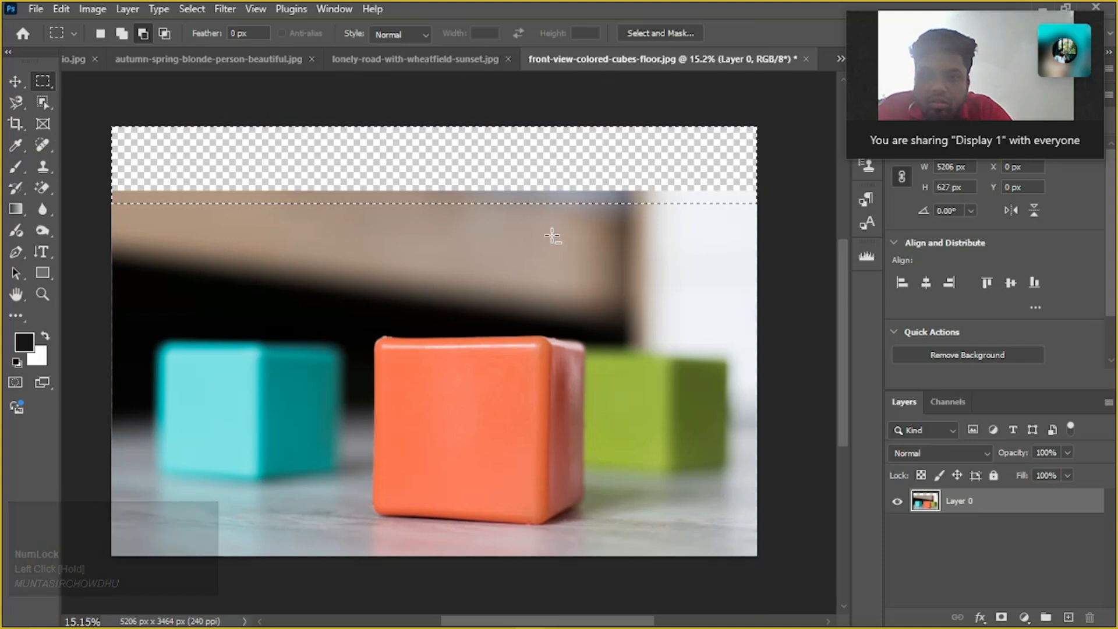
key("shift+F5")
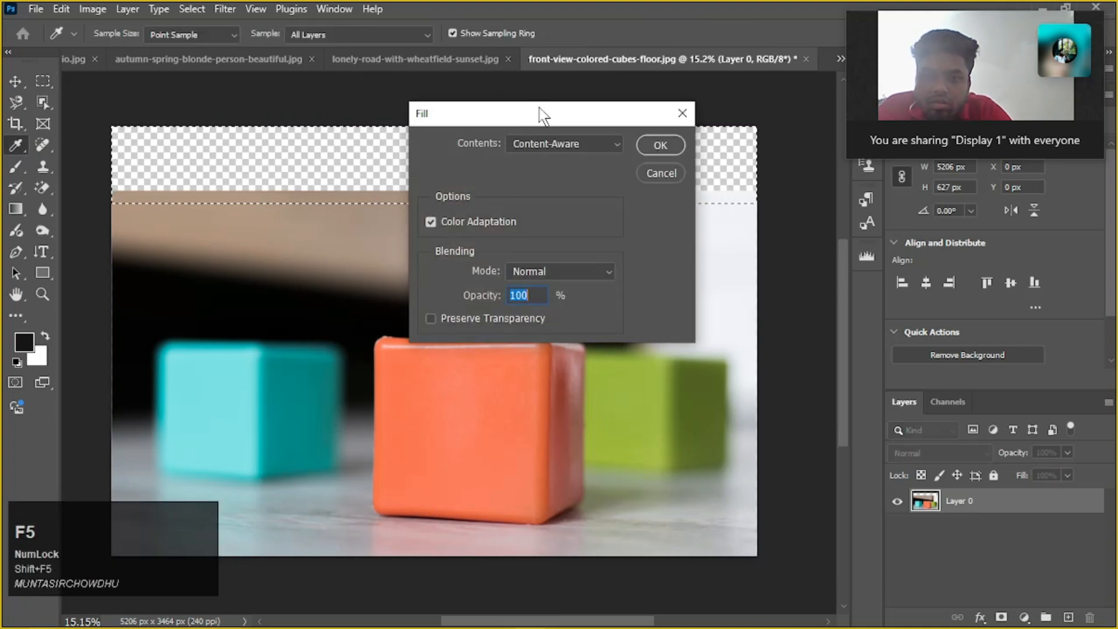
left_click_drag(590, 124, 644, 262)
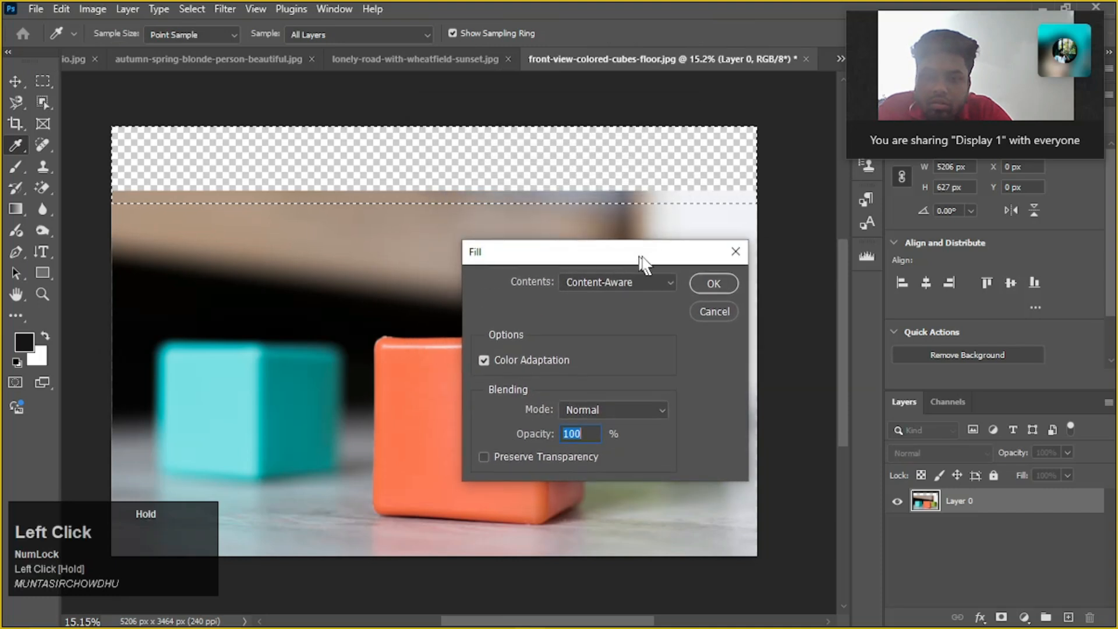
left_click(712, 282)
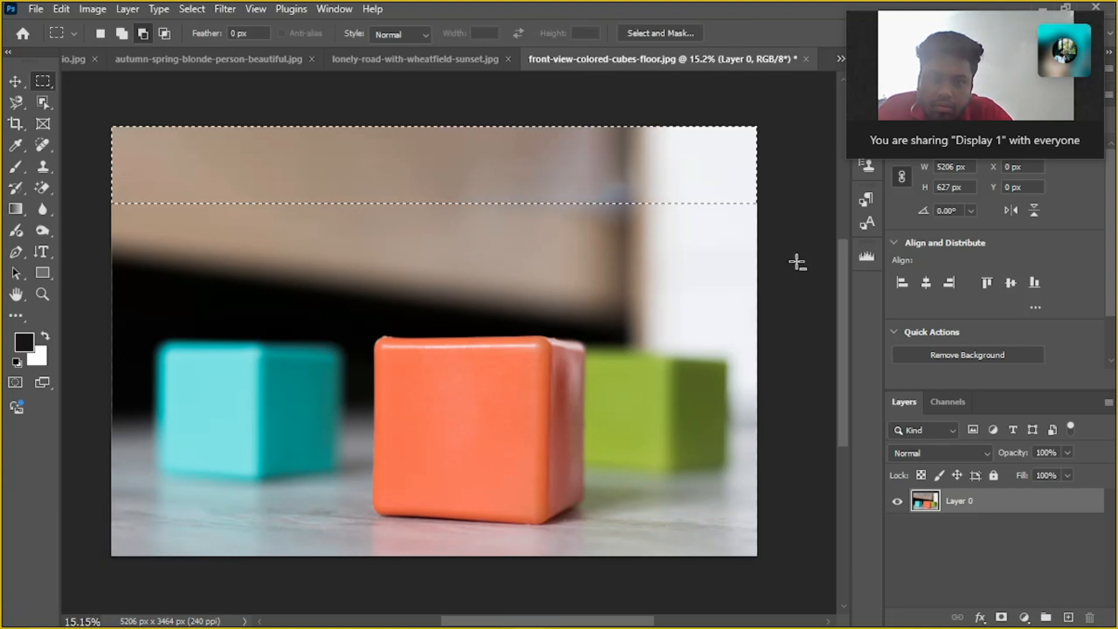
key("ctrl")
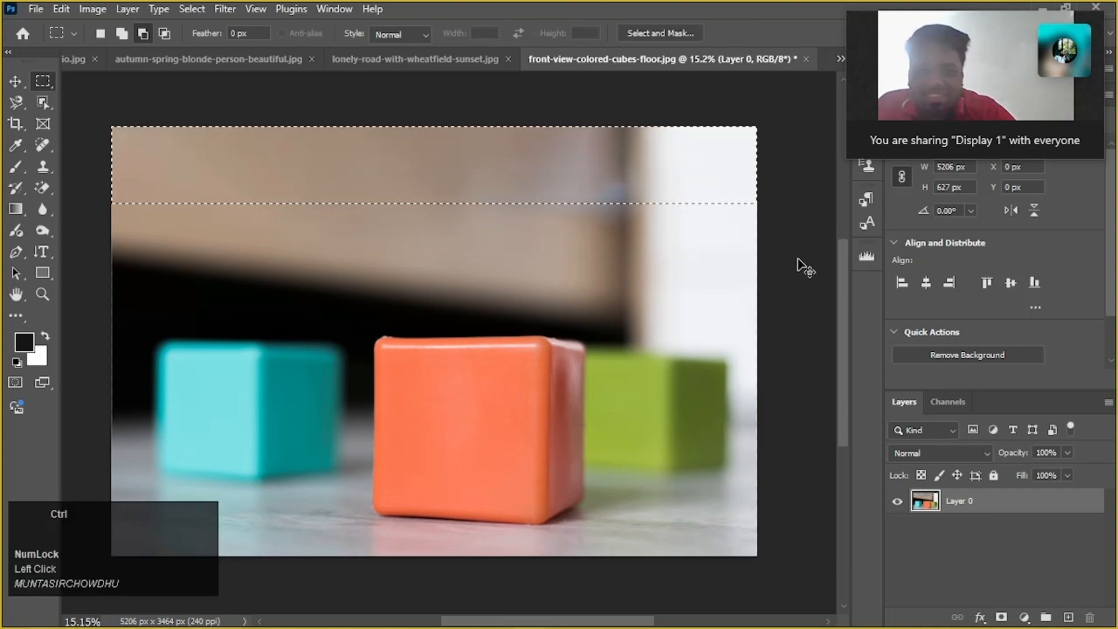
key("ctrl+d")
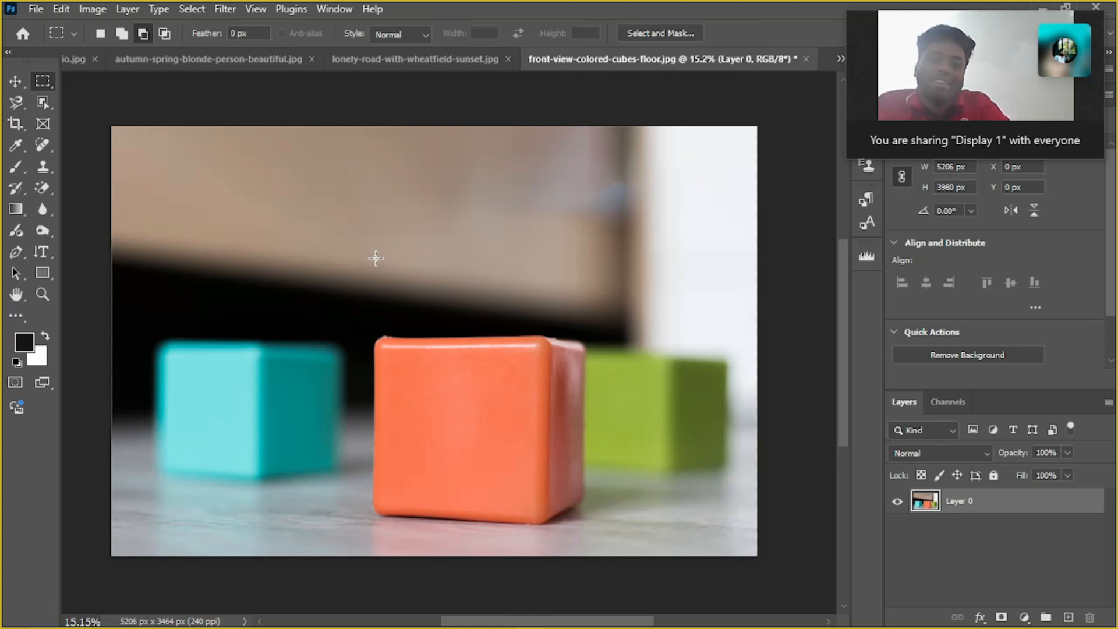
Move the cube photo's layer up to about Y -1323 px, exposing an empty strip beneath it
scroll(385, 235, "down", 3, "alt")
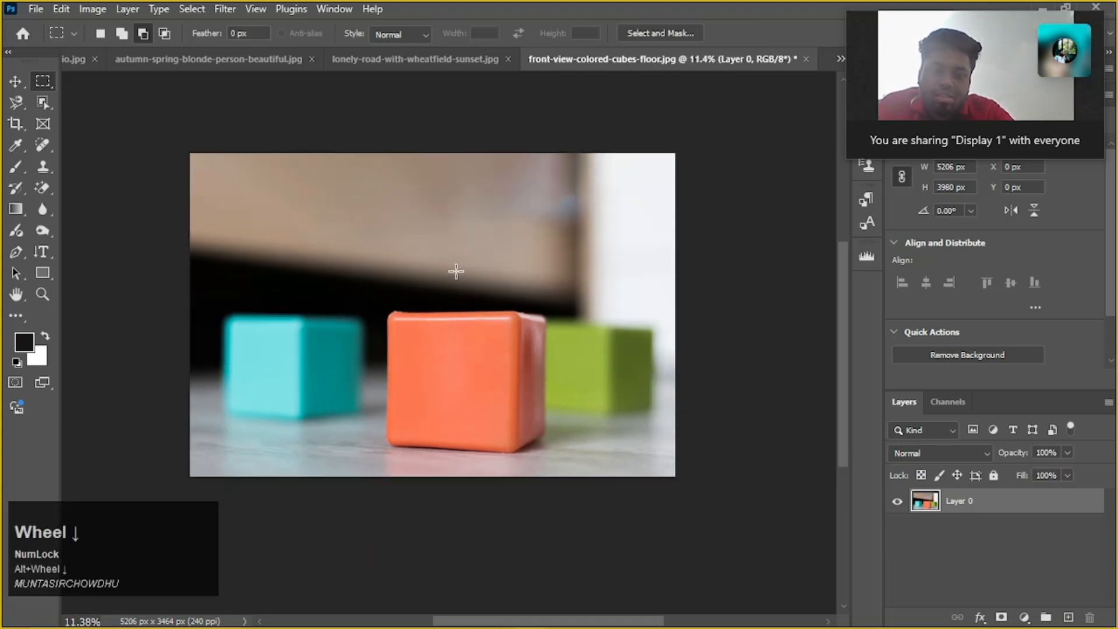
key("v")
left_click_drag(501, 255, 461, 104)
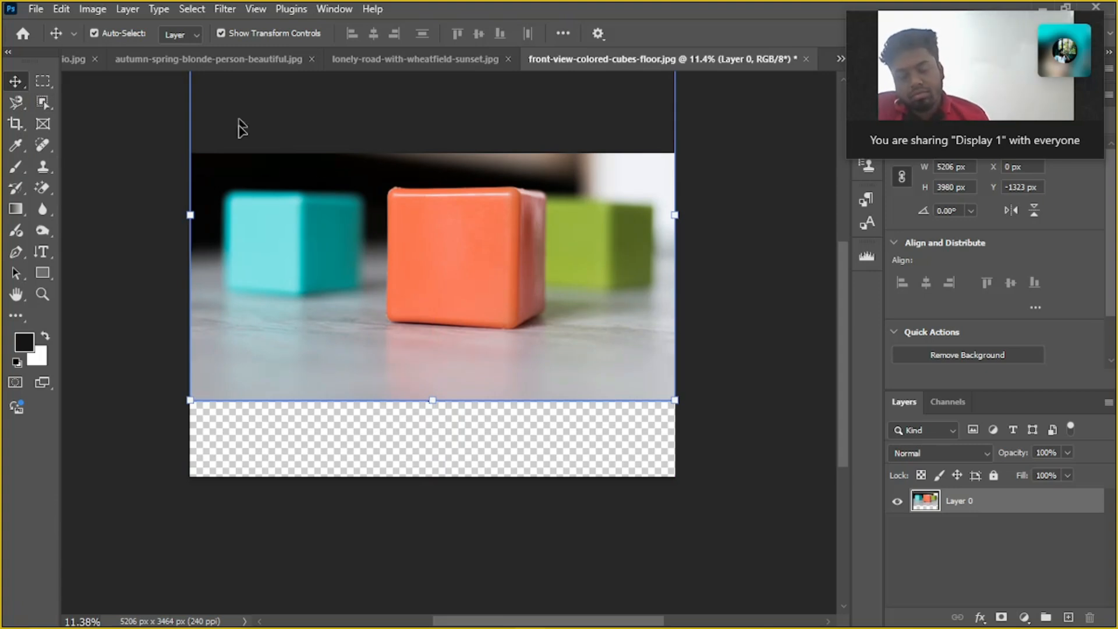
Close the autumn-spring-blonde-person-beautiful.jpg document without saving its changes
left_click(168, 59)
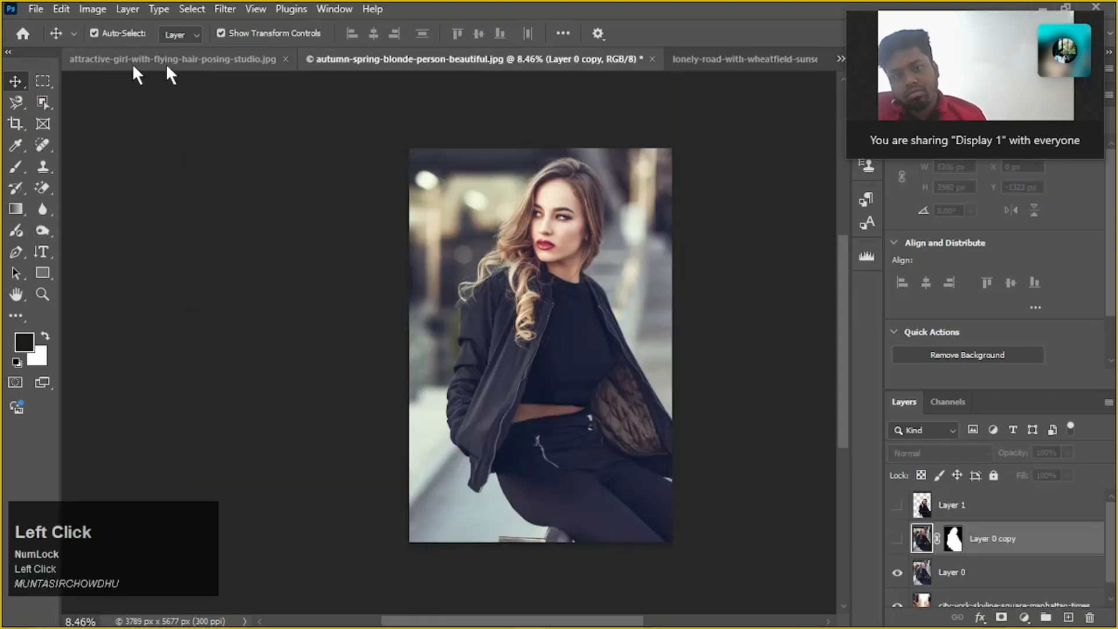
left_click(652, 58)
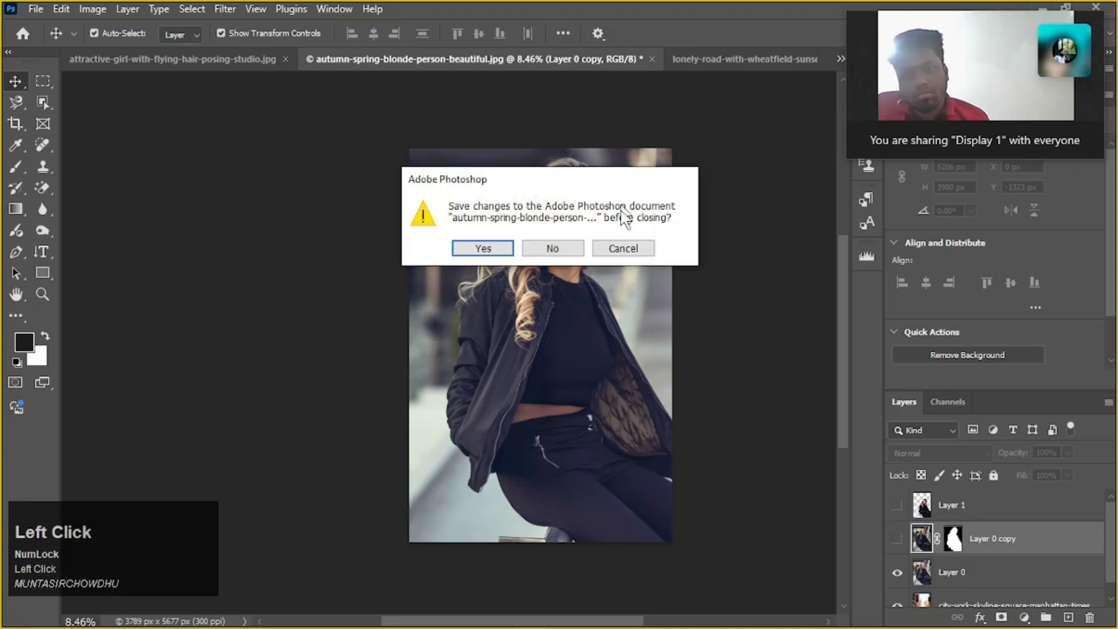
left_click(554, 248)
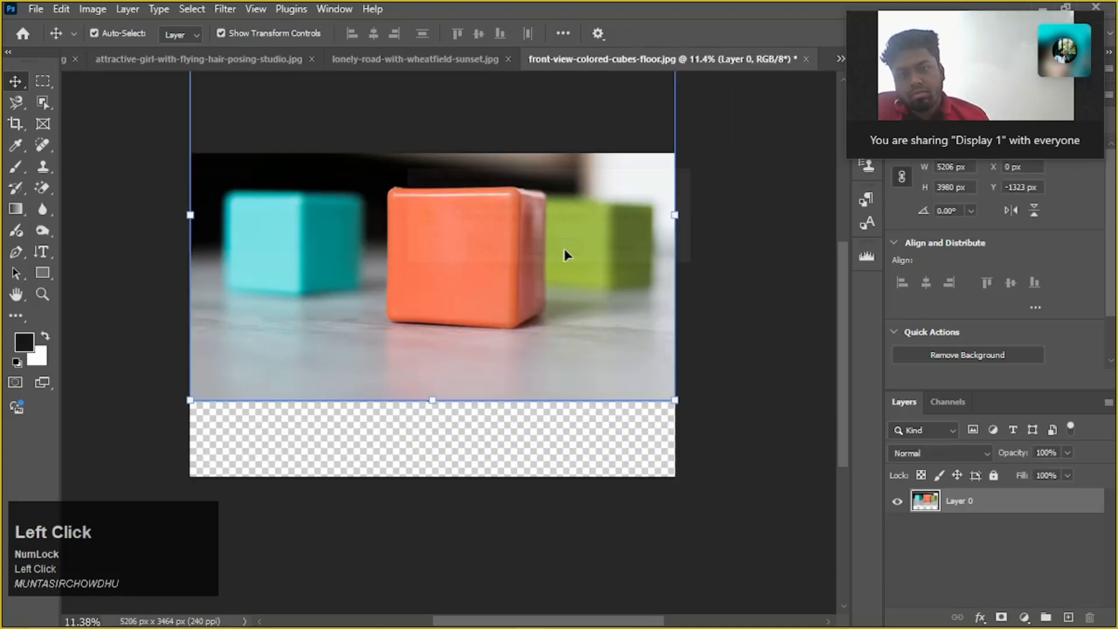
Switch to lonely-road-with-wheatfield-sunset.jpg and move Layer 0 back to X 0, Y 0 so it covers the canvas
left_click(415, 58)
scroll(511, 257, "down", 3)
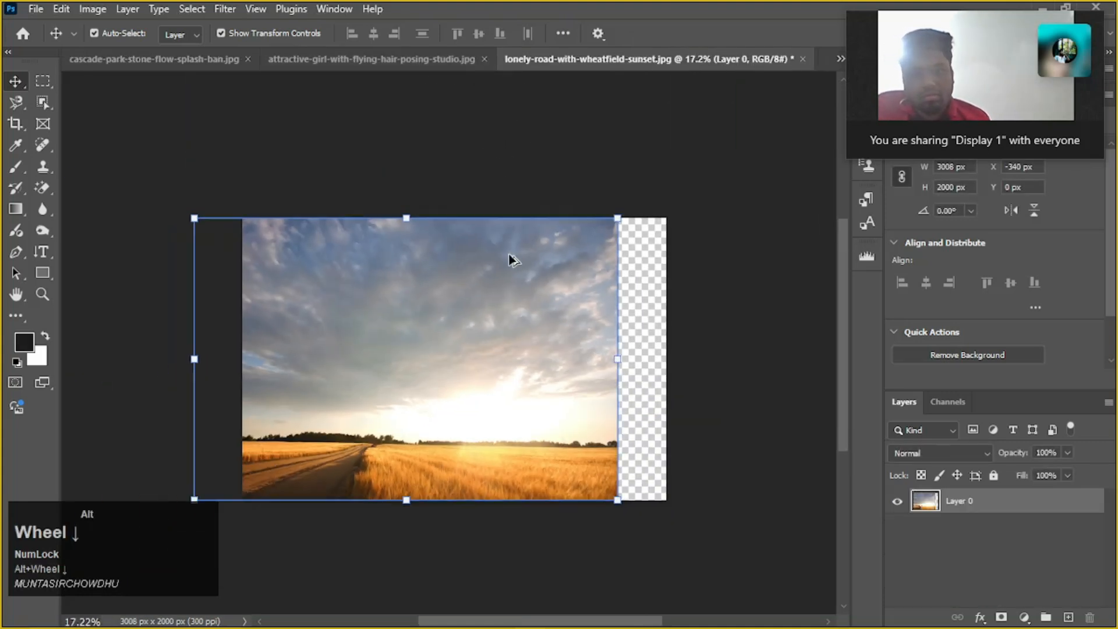
left_click_drag(512, 337, 557, 333)
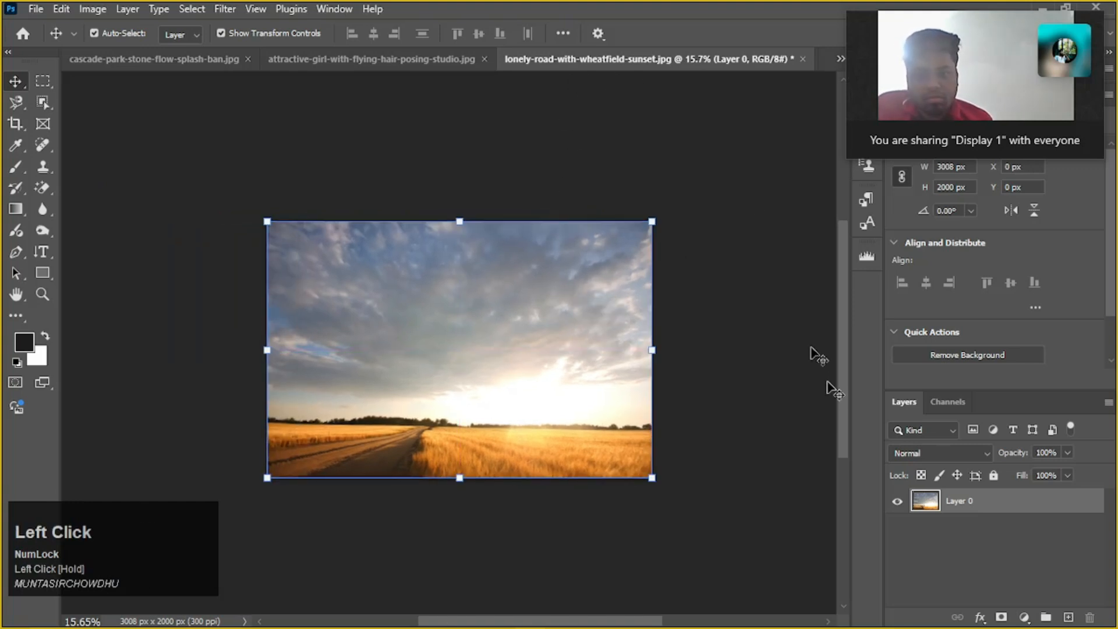
Scale the wheatfield layer down proportionally to about 88.26%, keeping it in the canvas's lower-left corner
scroll(463, 343, "down", 1)
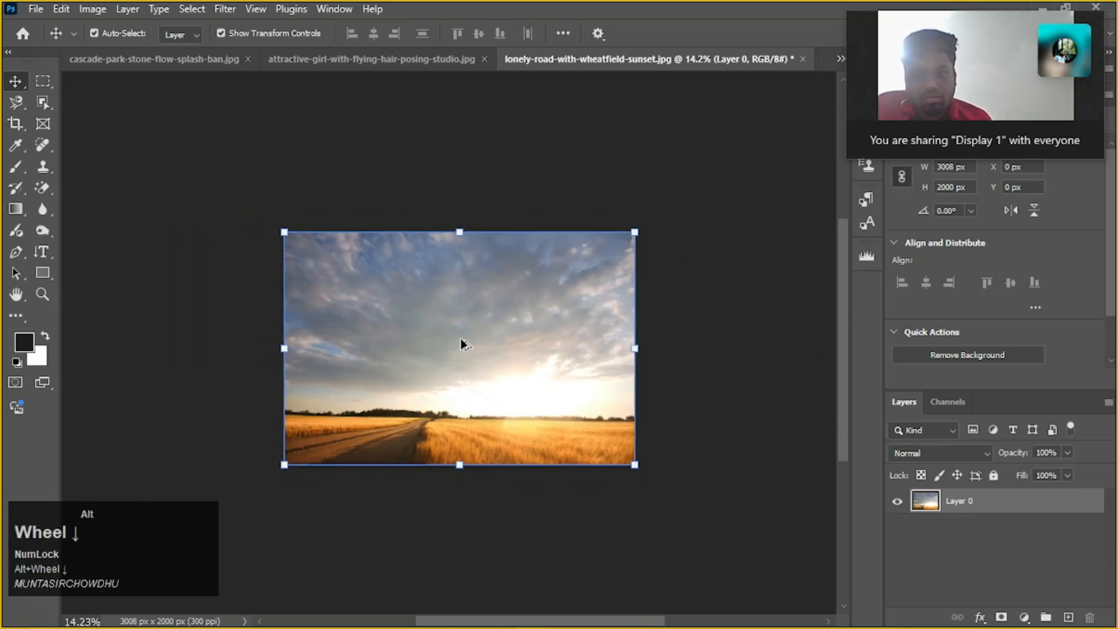
left_click_drag(635, 465, 591, 455)
mouse_move(513, 410)
left_mouse_down()
mouse_move(500, 413)
mouse_move(514, 428)
left_mouse_up()
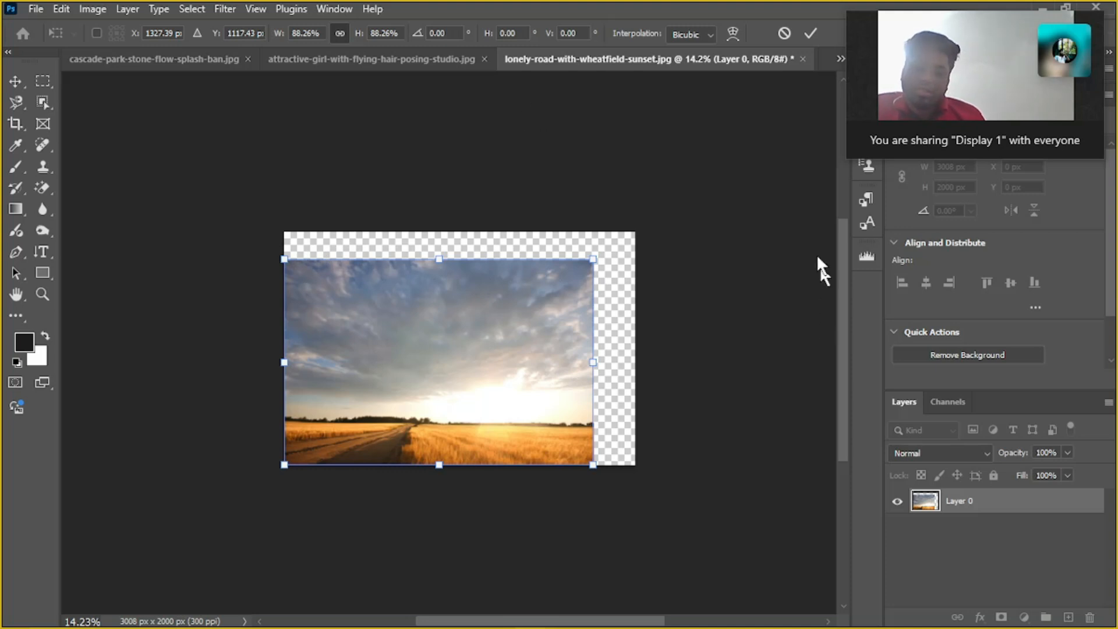
Marquee-select the full-width upper strip, about 3008 x 320 px, fill it with Content-Aware, and deselect
left_click(39, 79)
left_click_drag(404, 249, 636, 267)
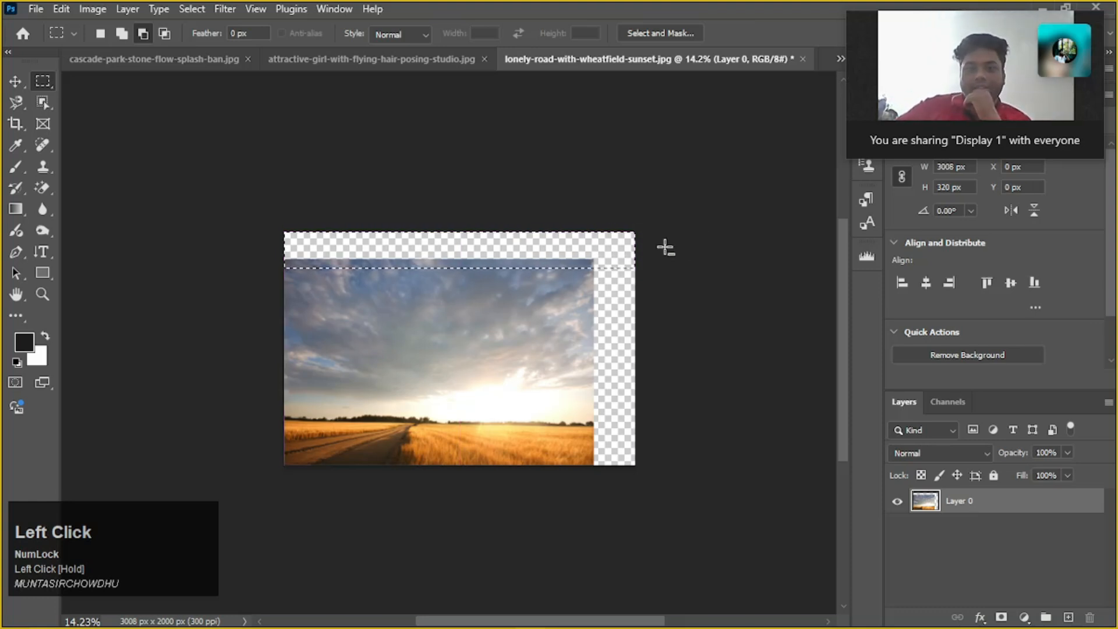
key("shift")
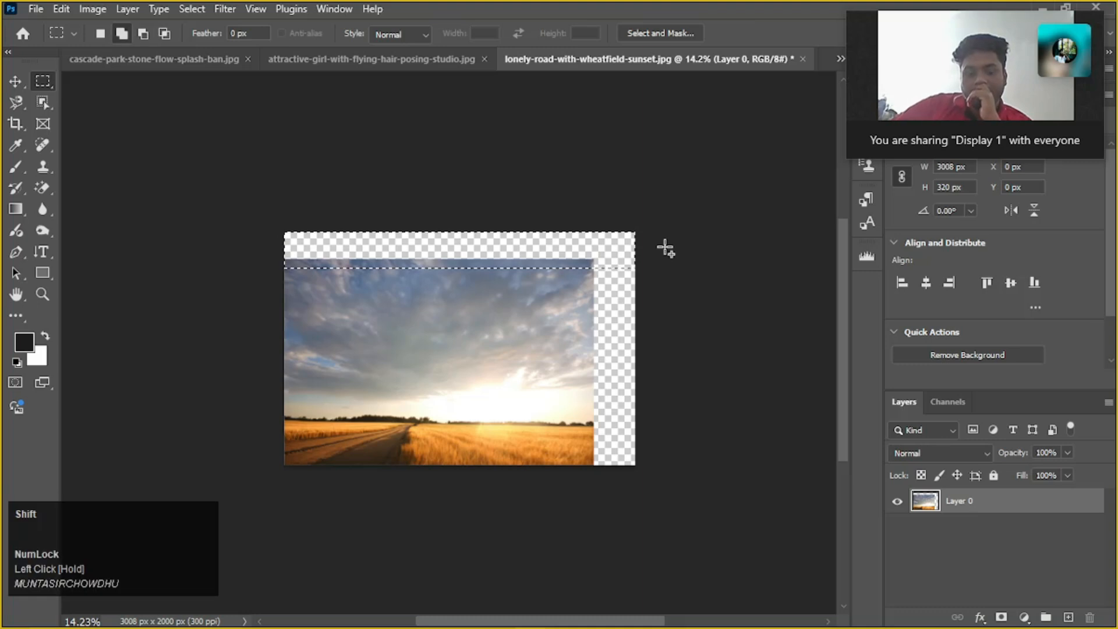
key("shift+F5")
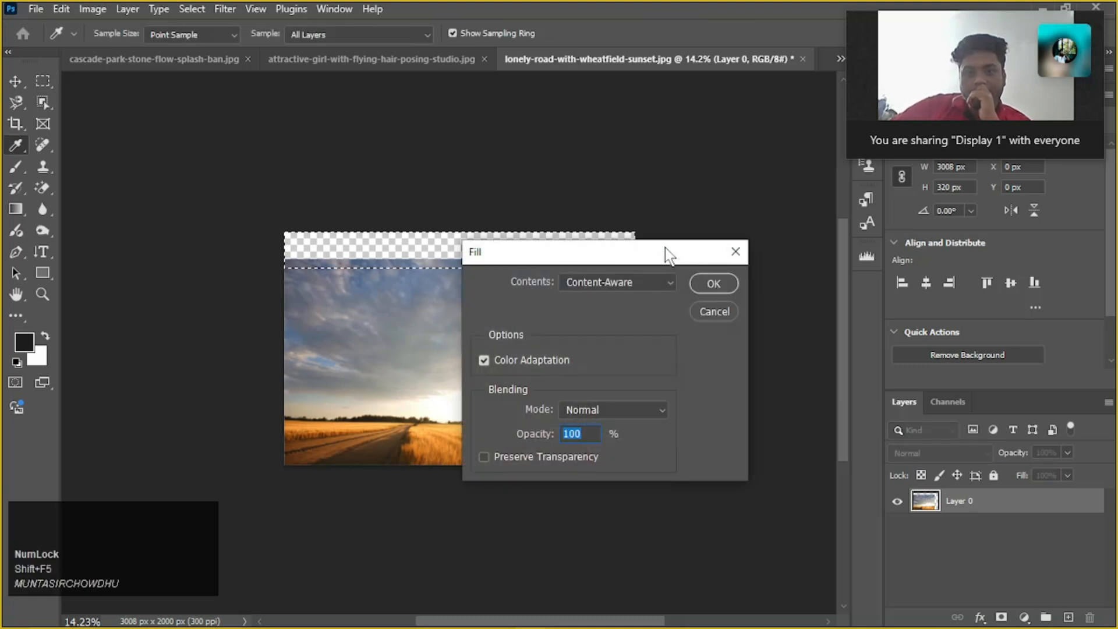
key("Return")
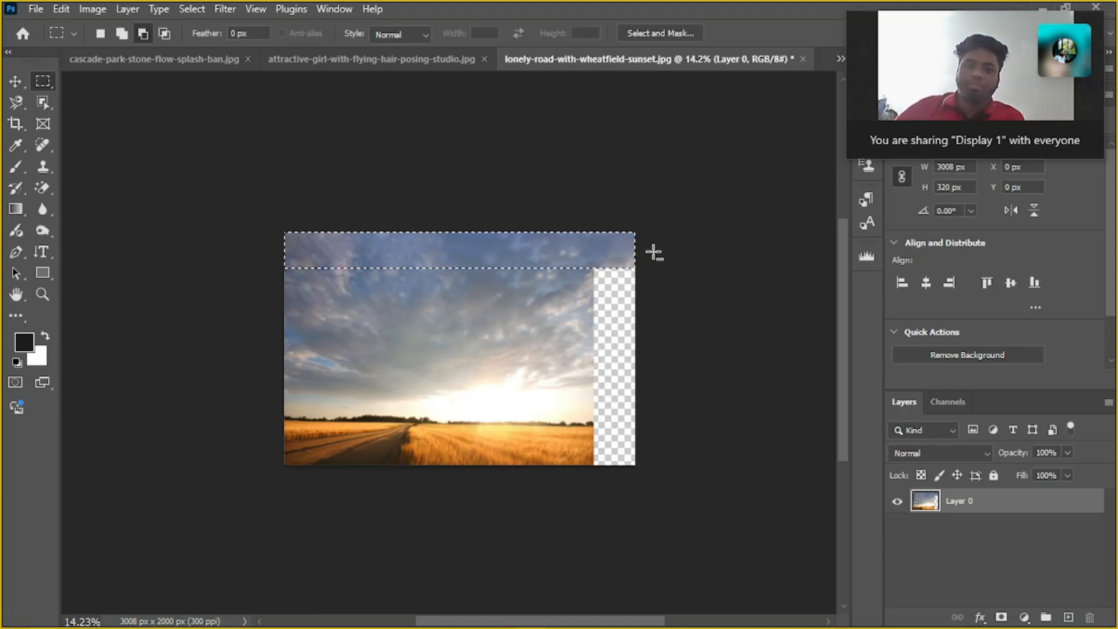
key("ctrl+d")
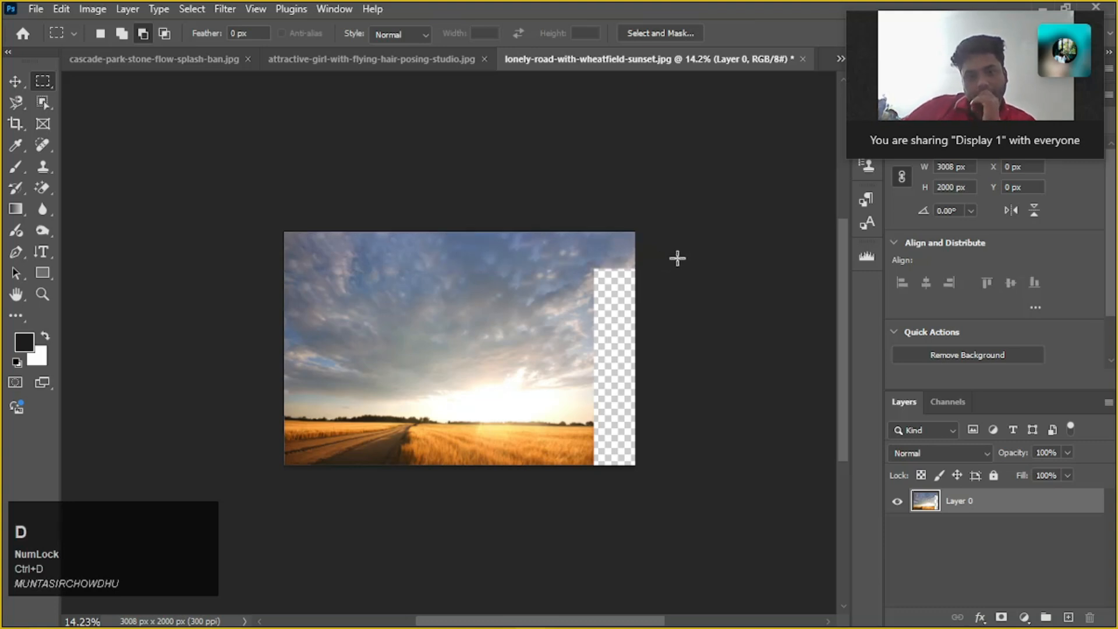
Marquee-select the empty strip along the photo's right edge, about 386 x 1758 px, fill it with Content-Aware, and deselect
left_click_drag(653, 260, 590, 475)
scroll(597, 448, "up", 5, "alt")
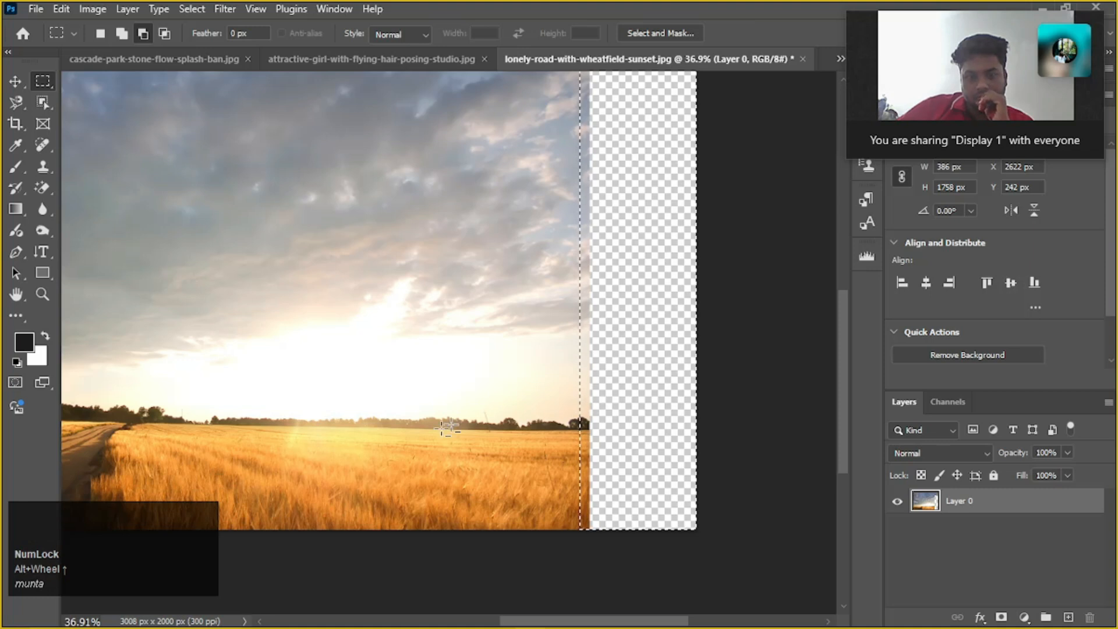
scroll(669, 389, "down", 3, "alt")
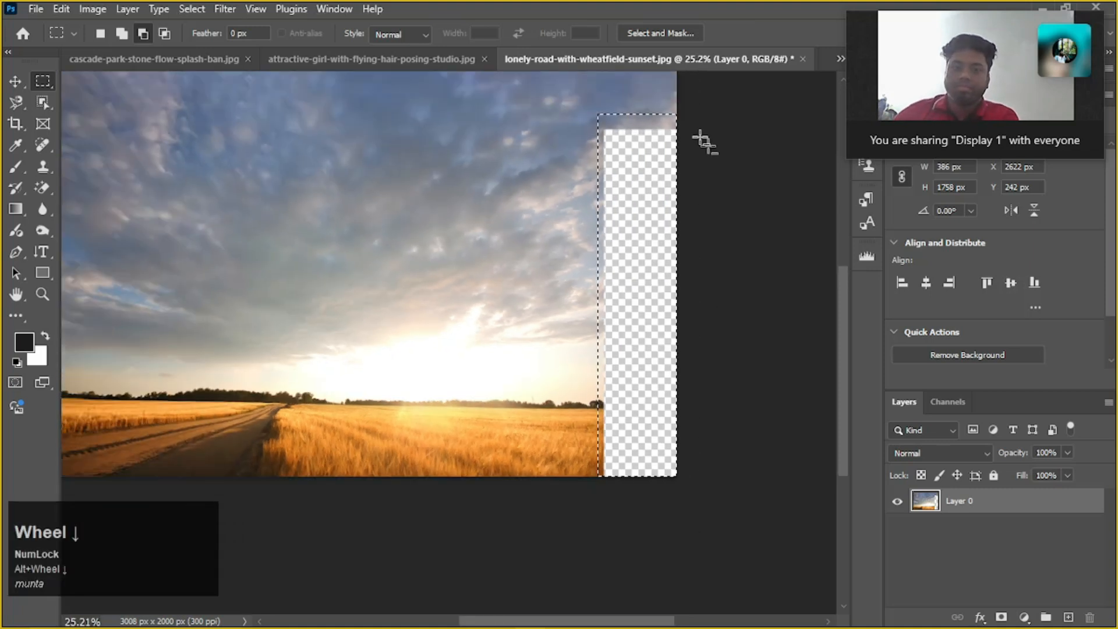
scroll(694, 150, "up", 1)
key("shift+F5")
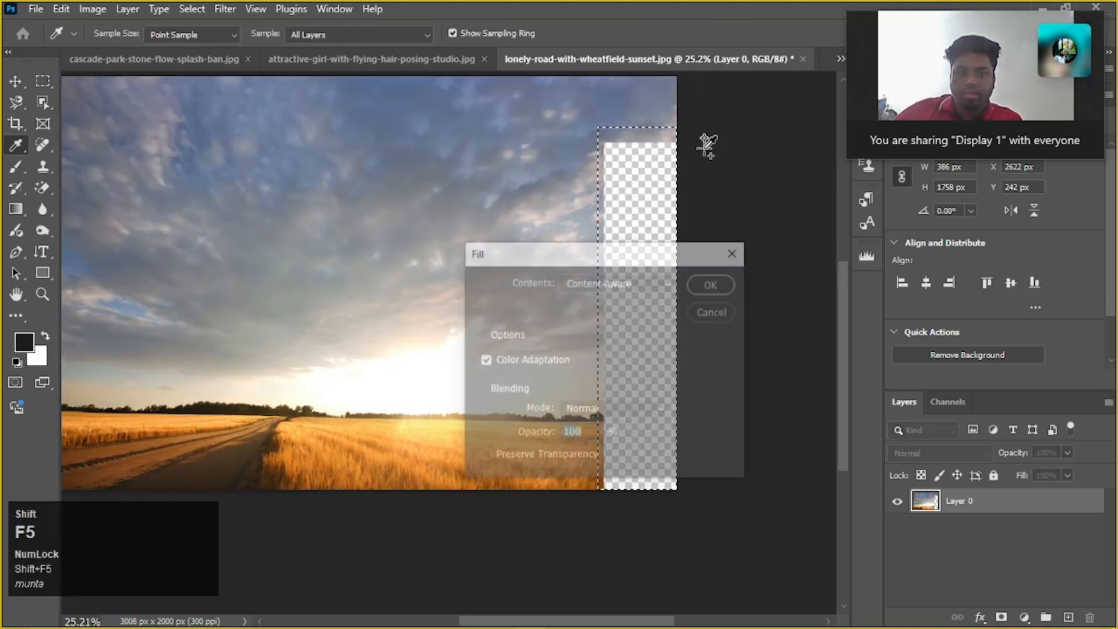
left_click(726, 283)
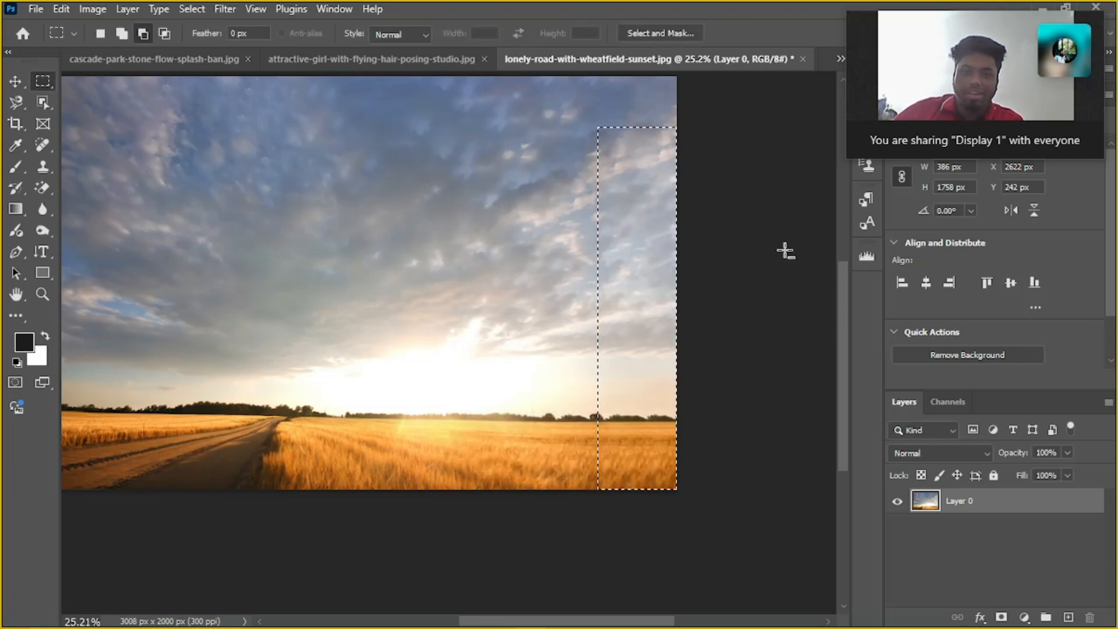
key("ctrl")
key("ctrl+d")
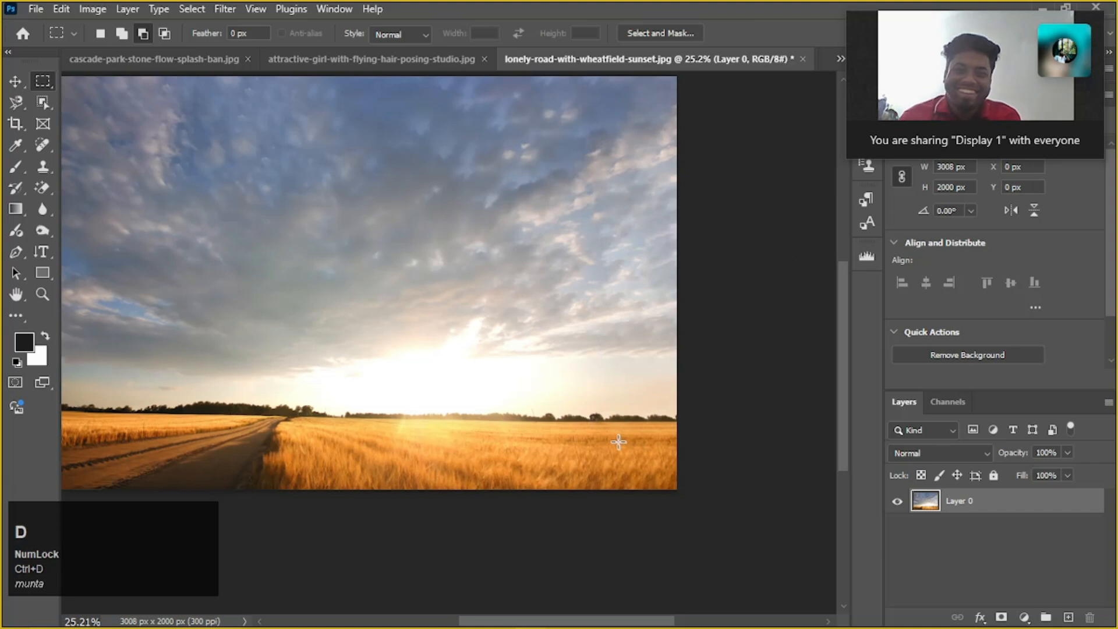
Move the wheatfield layer straight up to about Y -311 px, exposing an empty strip beneath it
scroll(612, 355, "down", 1, "alt")
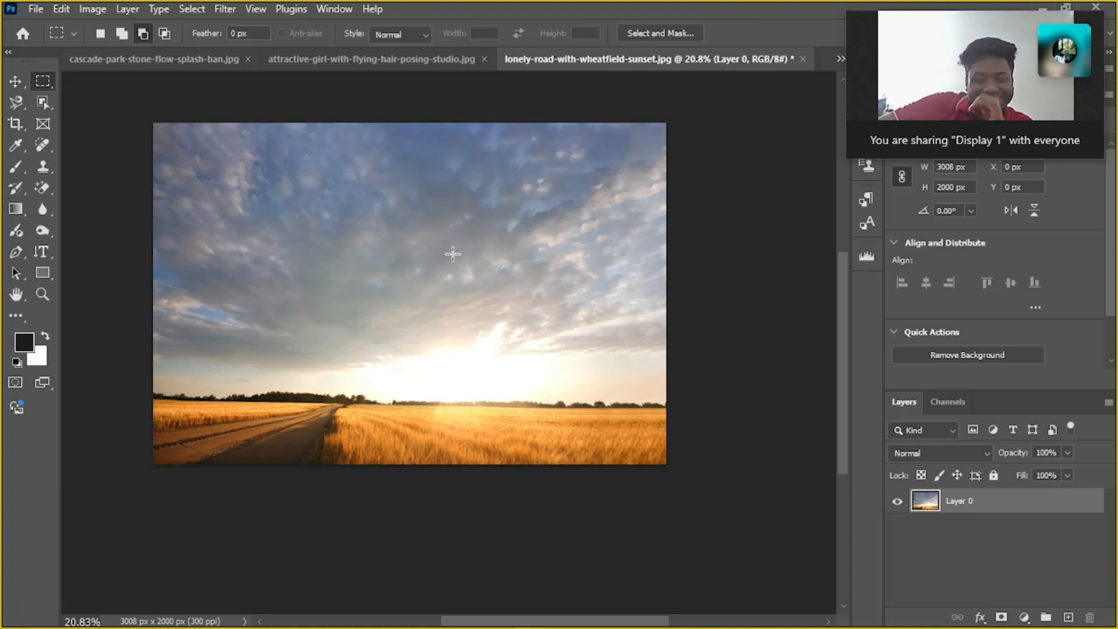
scroll(453, 254, "down", 1)
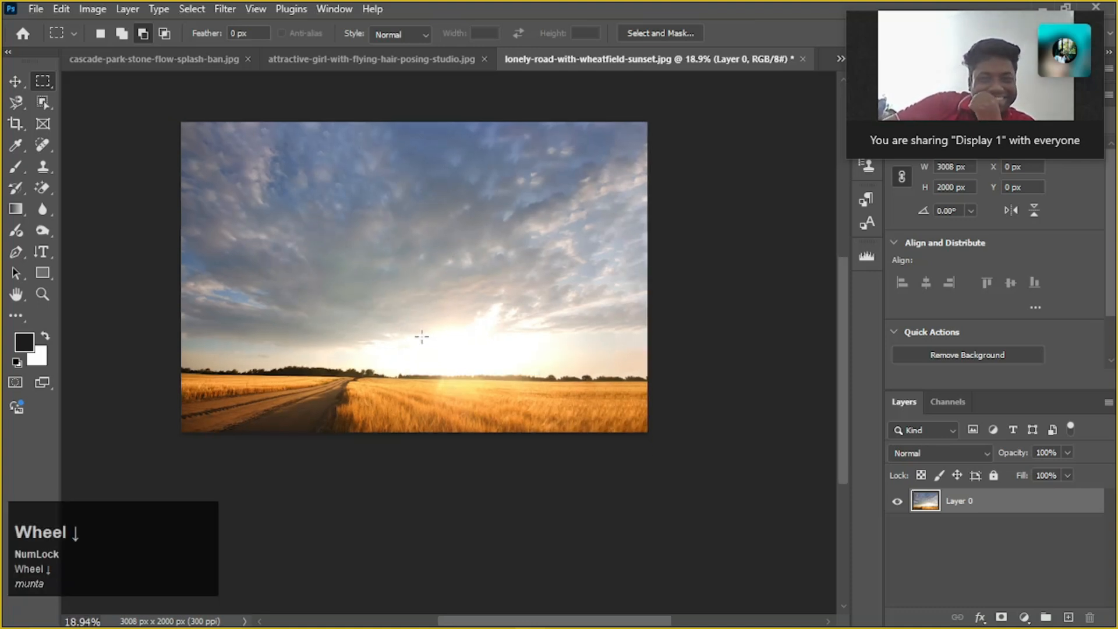
key("v")
left_click_drag(427, 330, 423, 280)
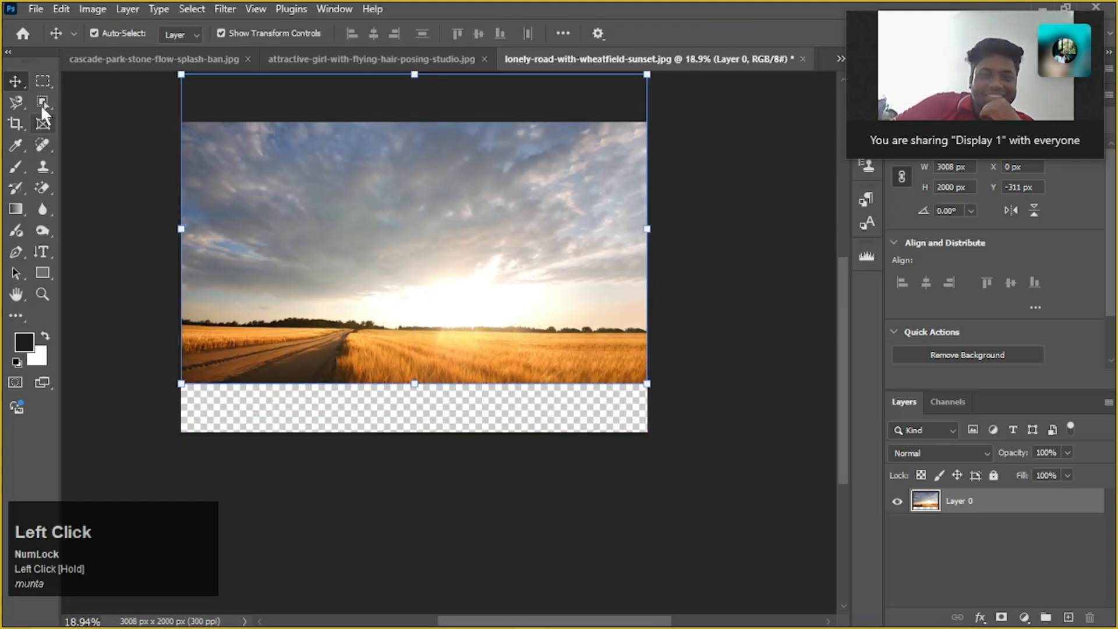
Marquee-select the empty strip beneath the wheatfield, about 3008 x 336 px, fill it with Content-Aware, and deselect
left_click(45, 84)
left_click_drag(147, 380, 697, 455)
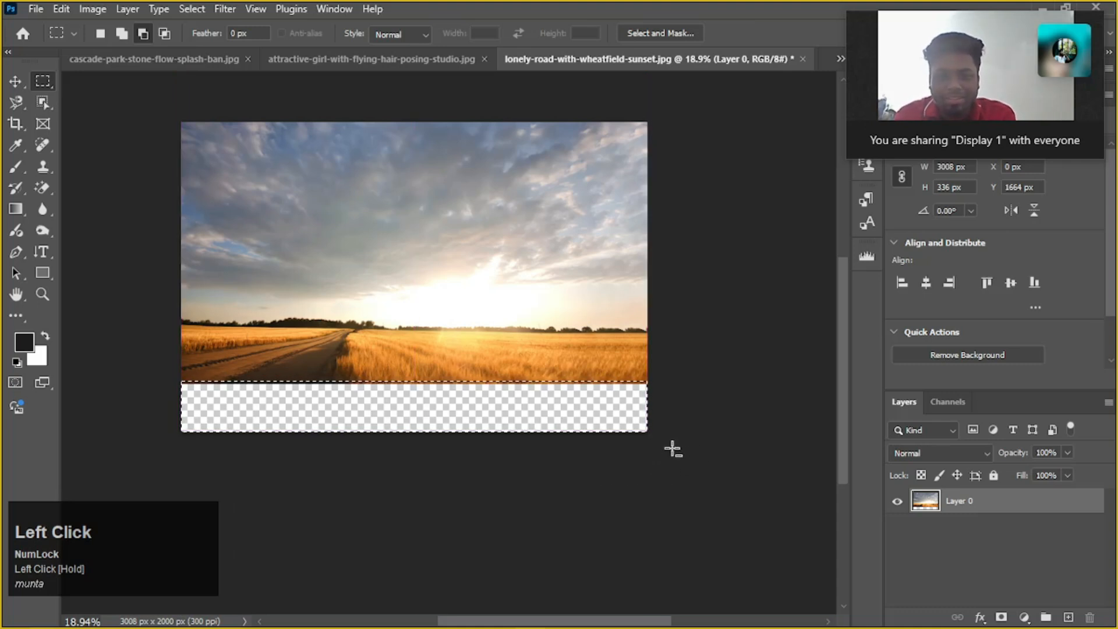
key("shift")
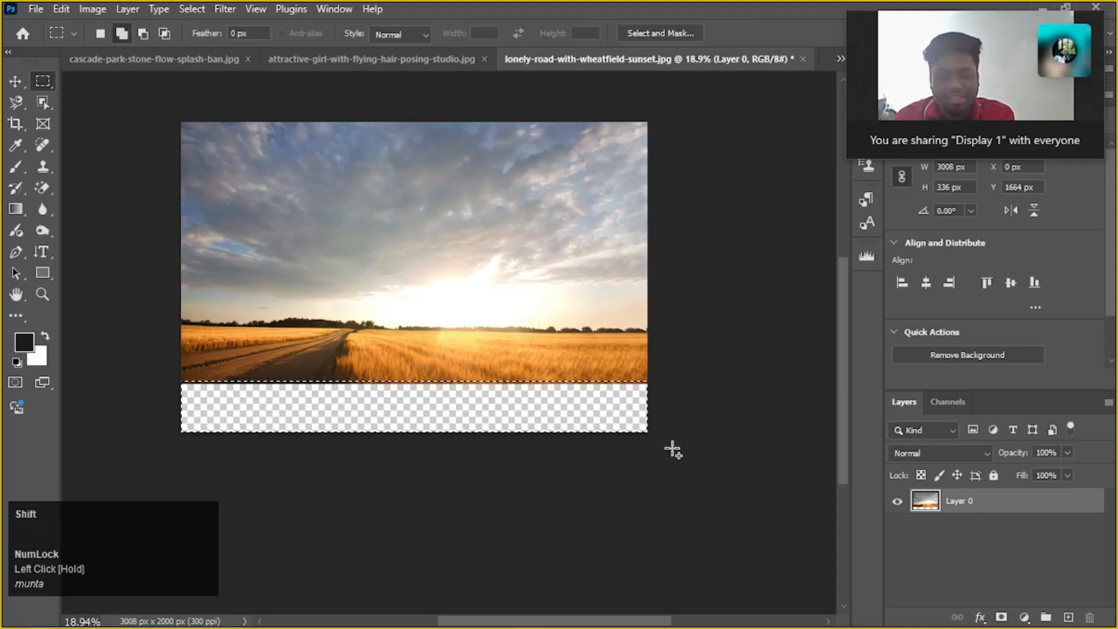
key("shift+F5")
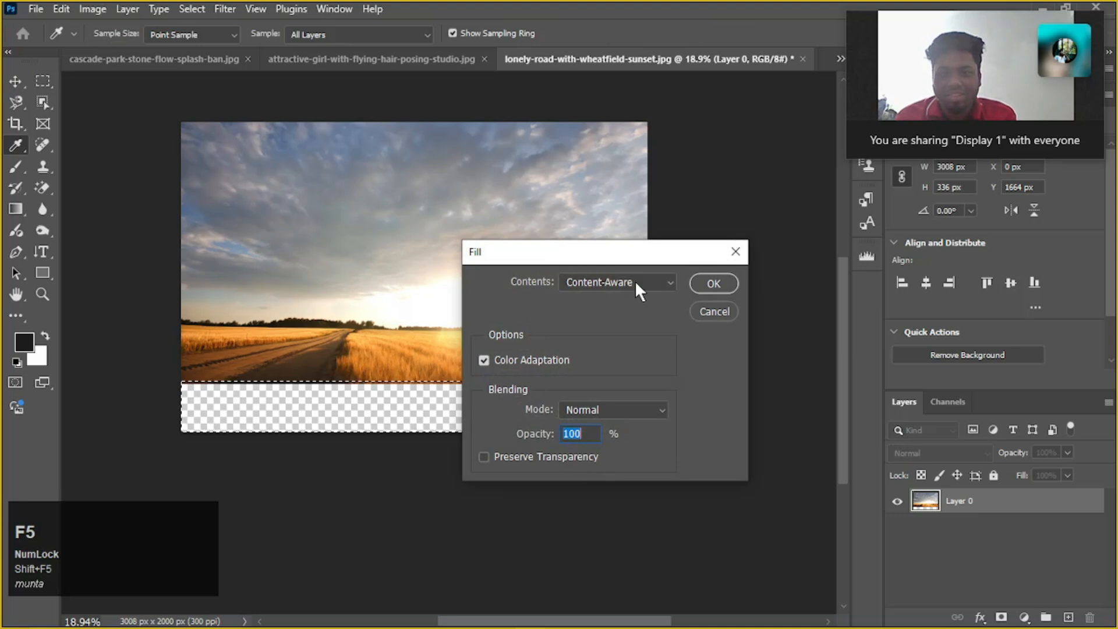
left_click(667, 285)
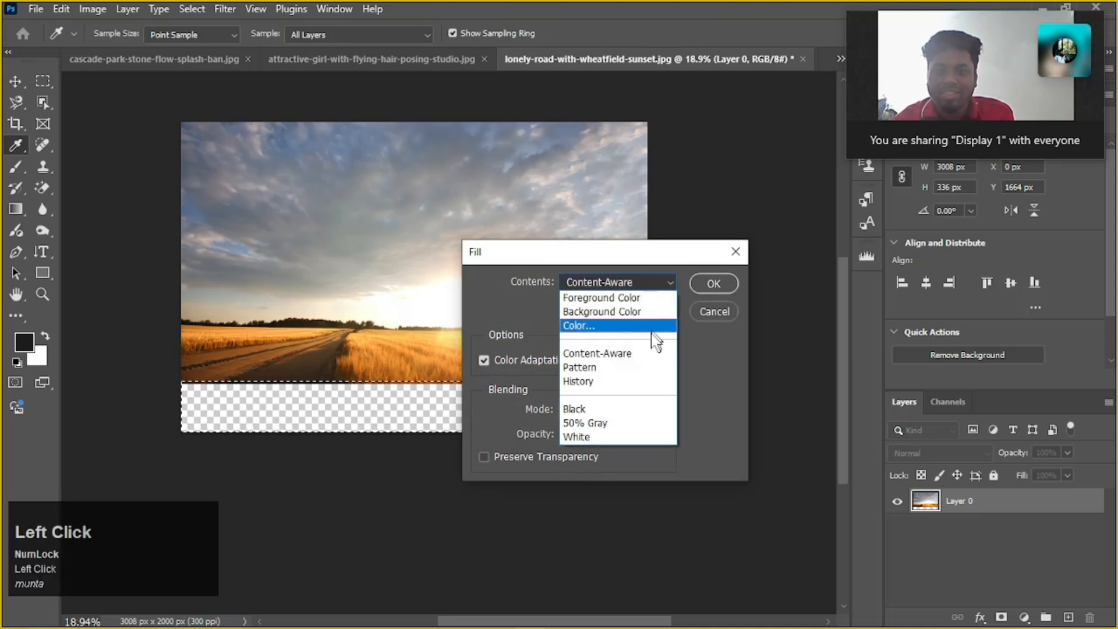
left_click(638, 355)
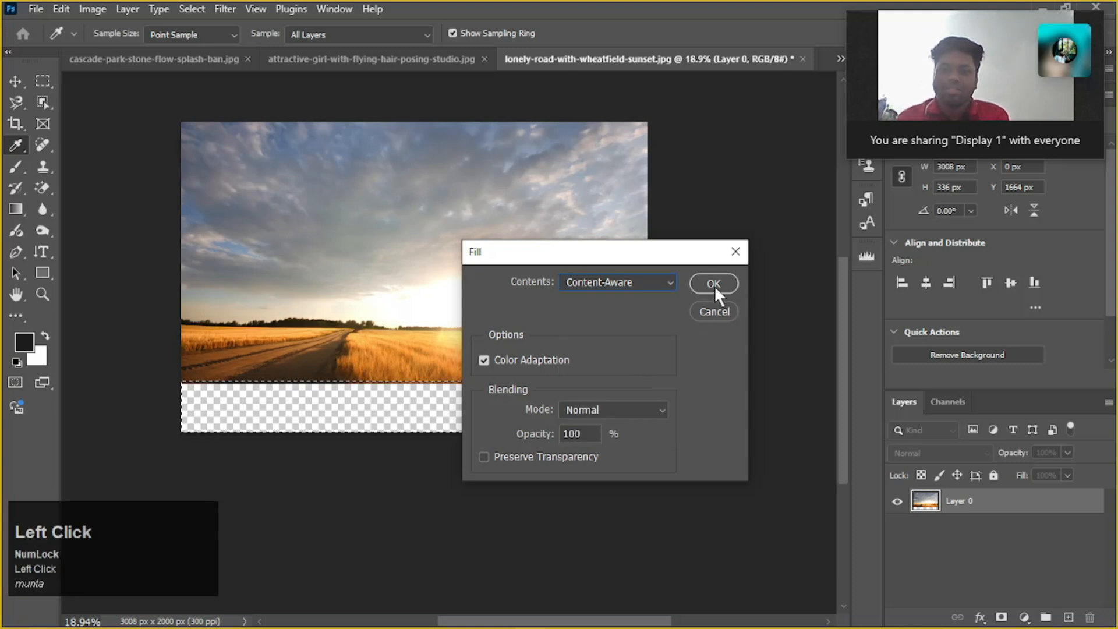
left_click(714, 284)
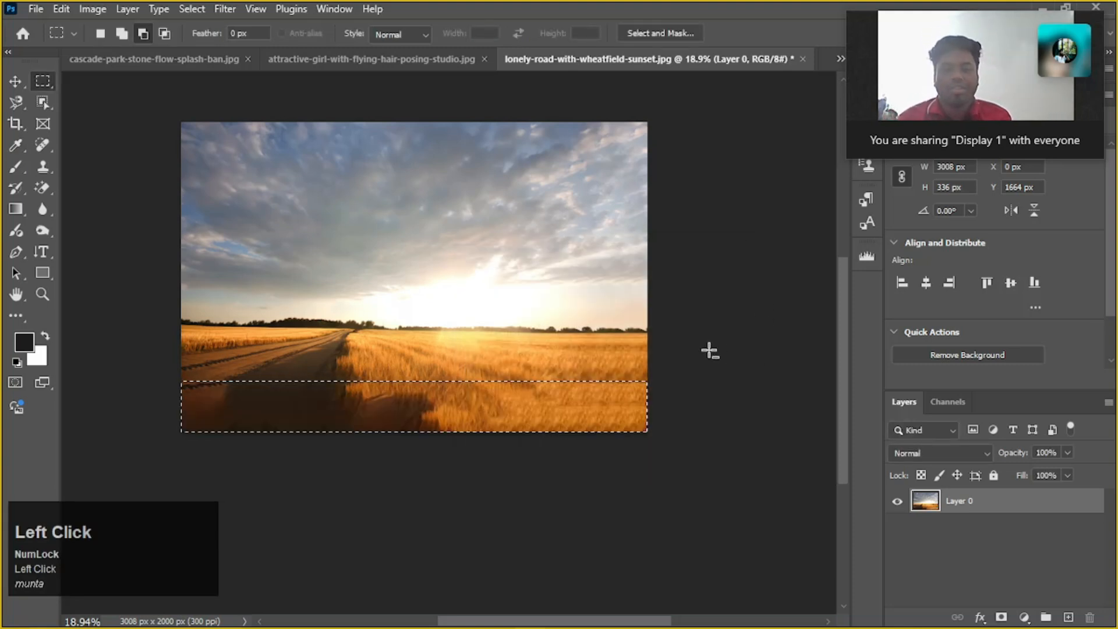
scroll(336, 424, "up", 1, "alt")
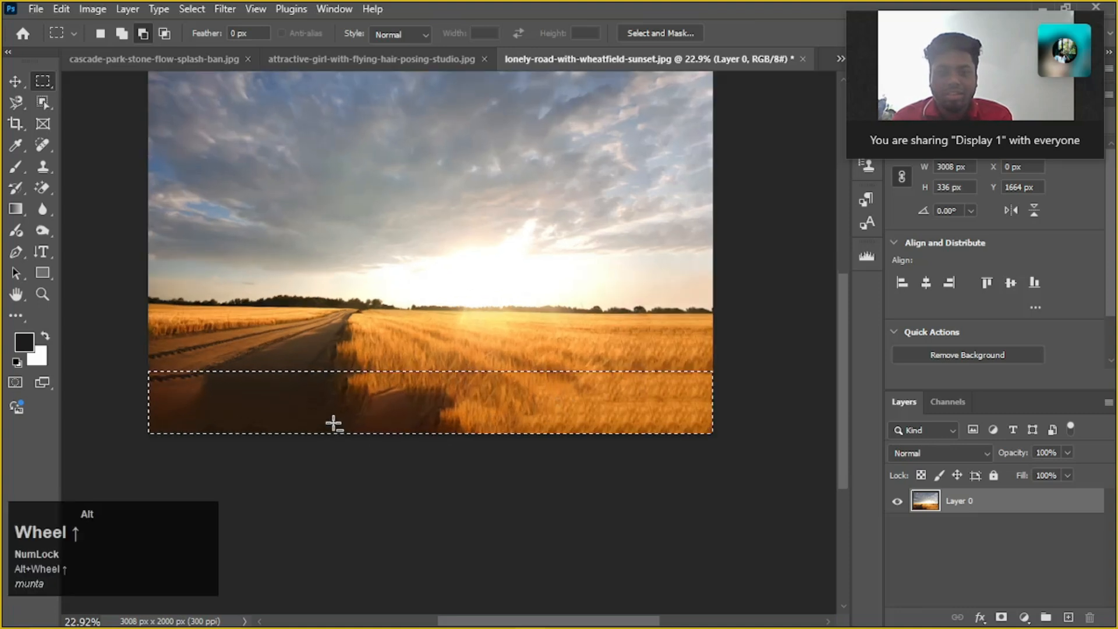
scroll(429, 417, "up", 3, "alt")
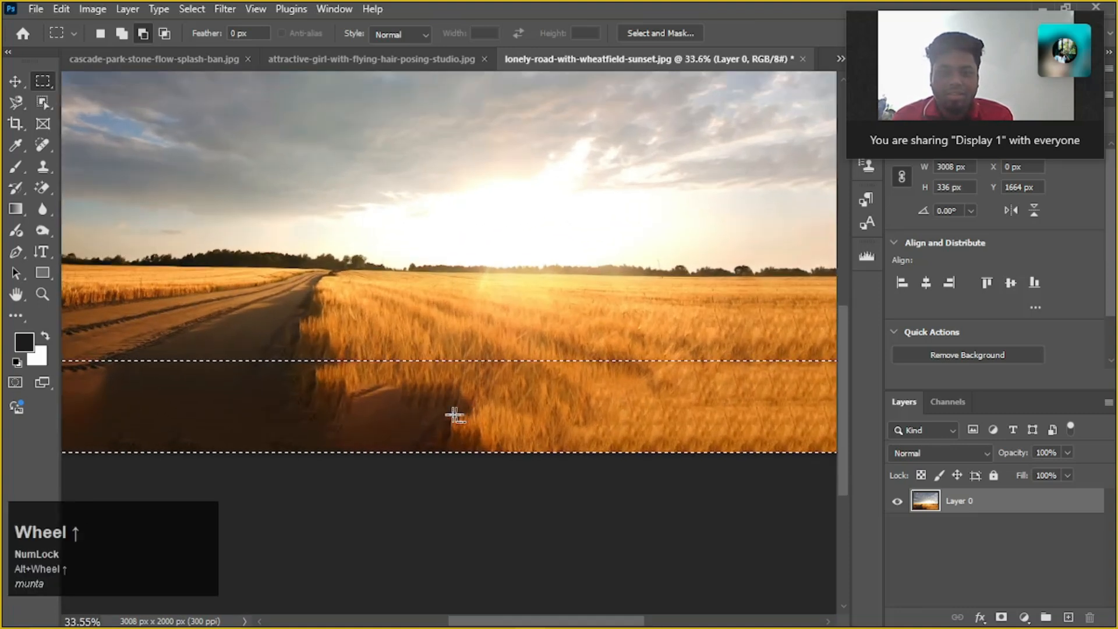
scroll(452, 412, "down", 1, "alt")
key("ctrl+d")
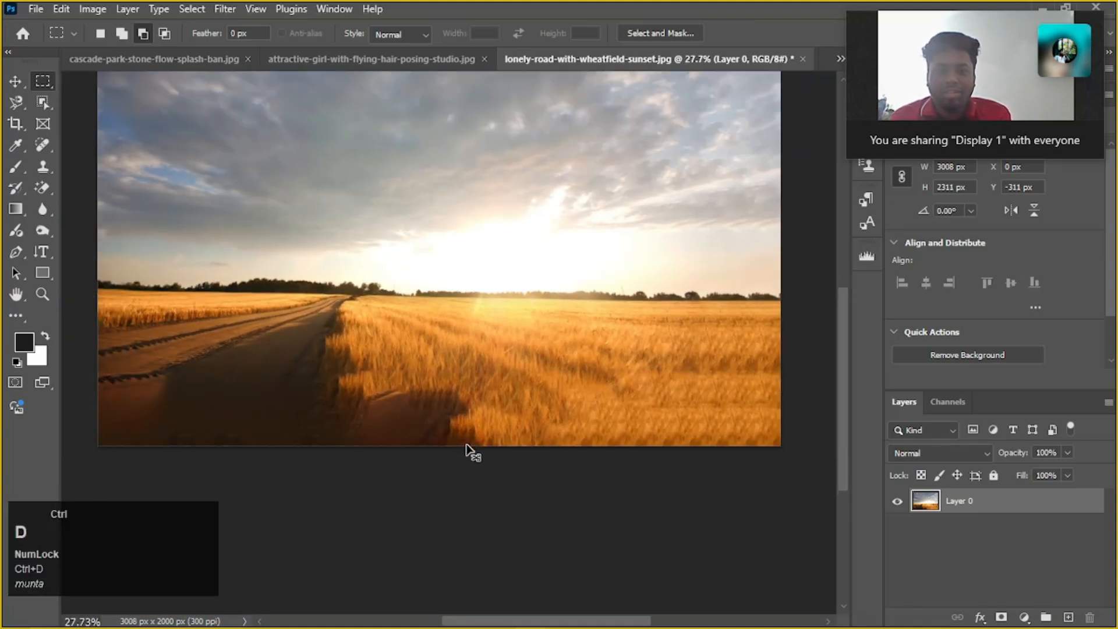
Examine how the generated road and wheat along the photo's lower edge blend with the original, both close up and as a whole
scroll(174, 383, "down", 1, "alt")
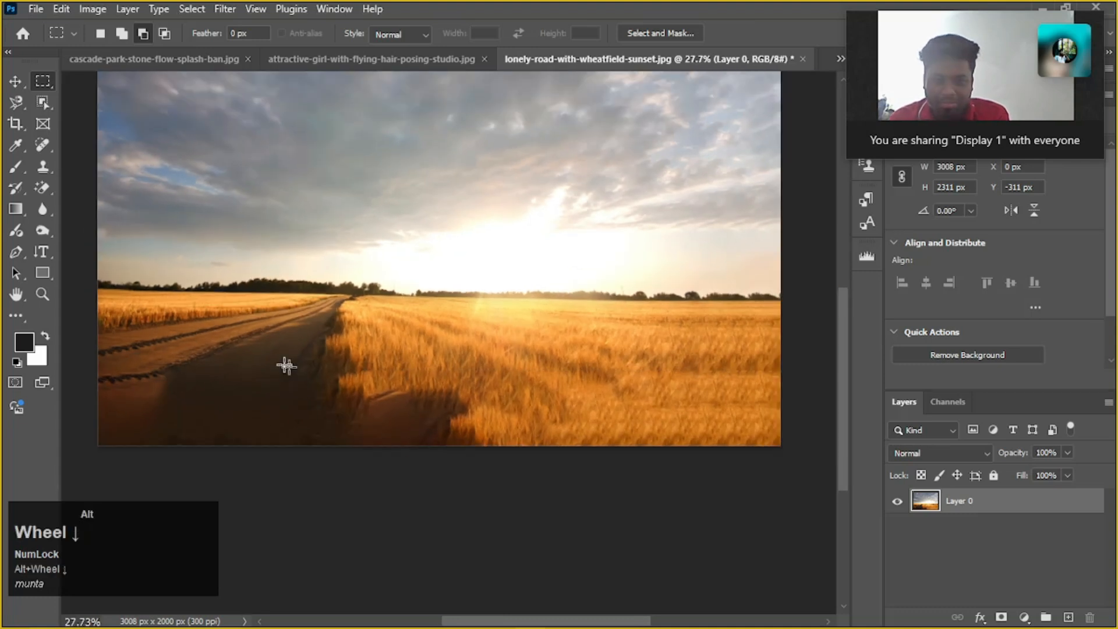
scroll(286, 366, "down", 2, "alt")
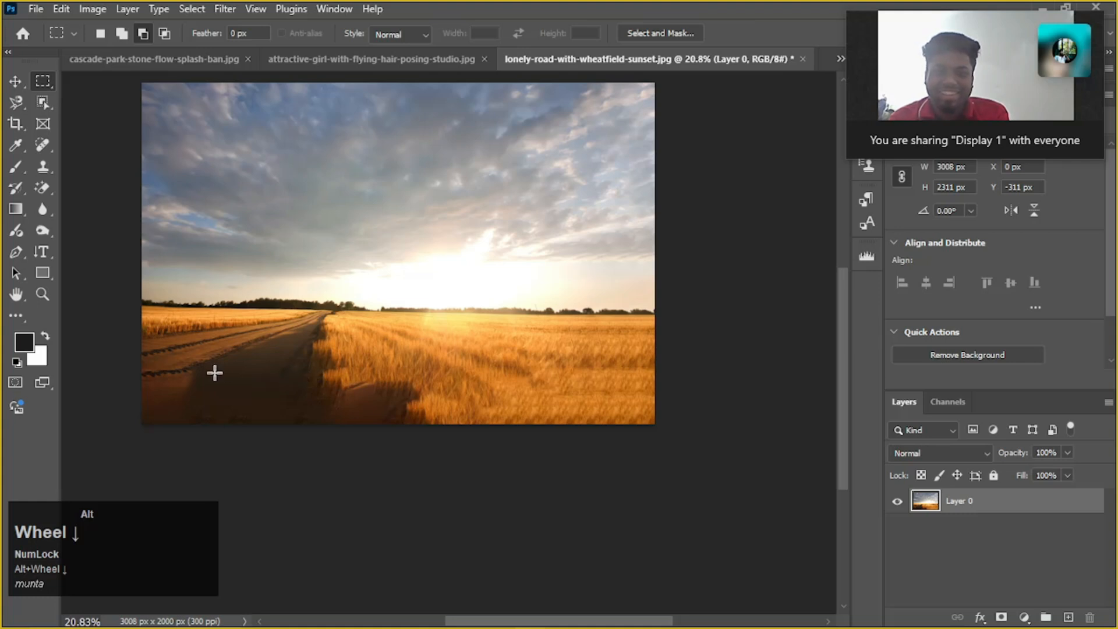
scroll(214, 373, "up", 2, "alt")
left_click_drag(224, 373, 395, 424)
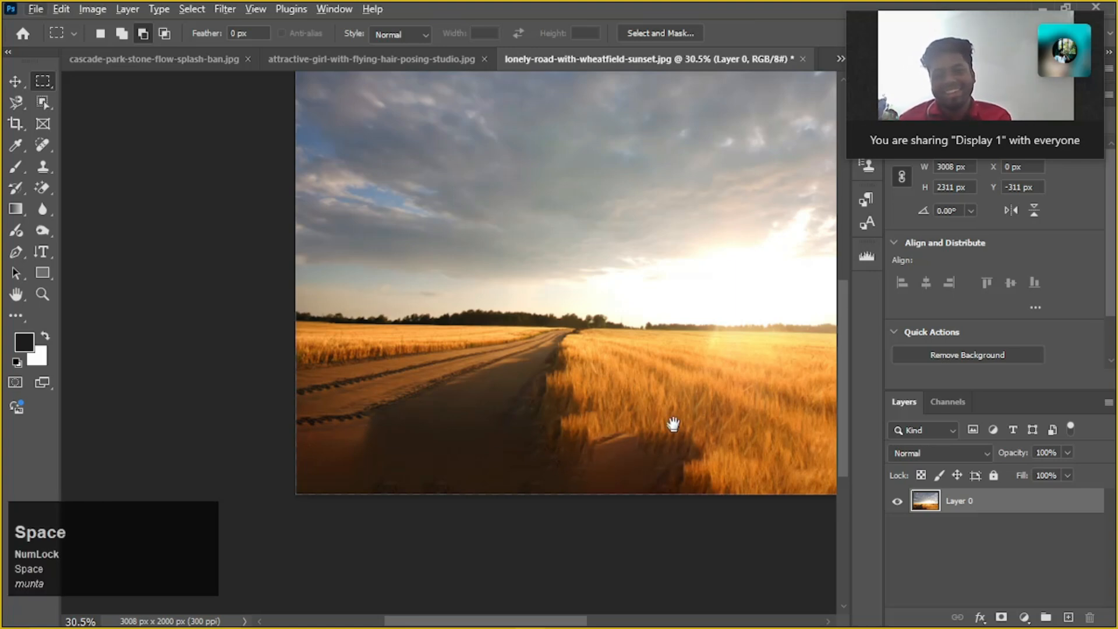
scroll(673, 424, "down", 3)
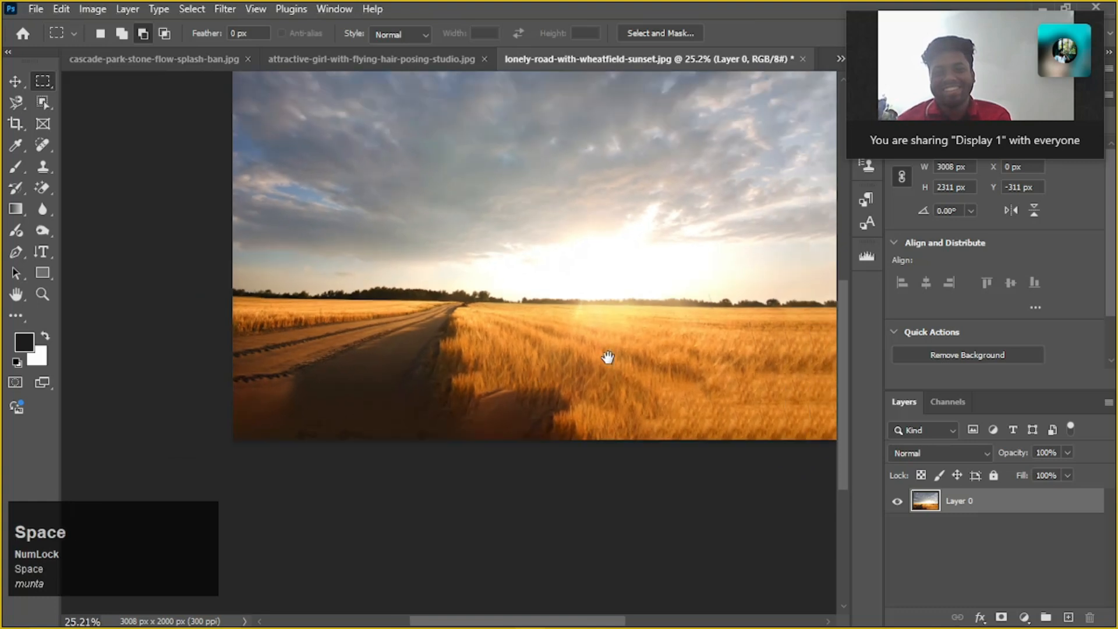
left_click_drag(607, 357, 534, 390)
scroll(534, 390, "down", 3)
left_click_drag(576, 318, 571, 346)
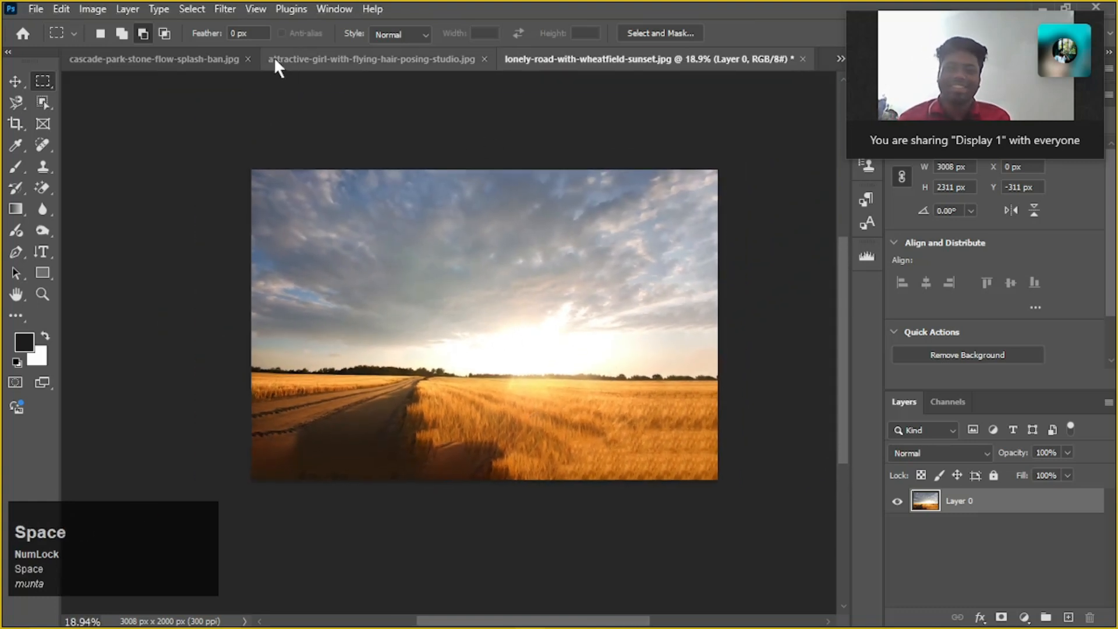
Review the attractive-girl-with-flying-hair-posing-studio.jpg composite and the whole cascade-park-stone-flow-splash-ban.jpg waterfall scene
left_click(318, 58)
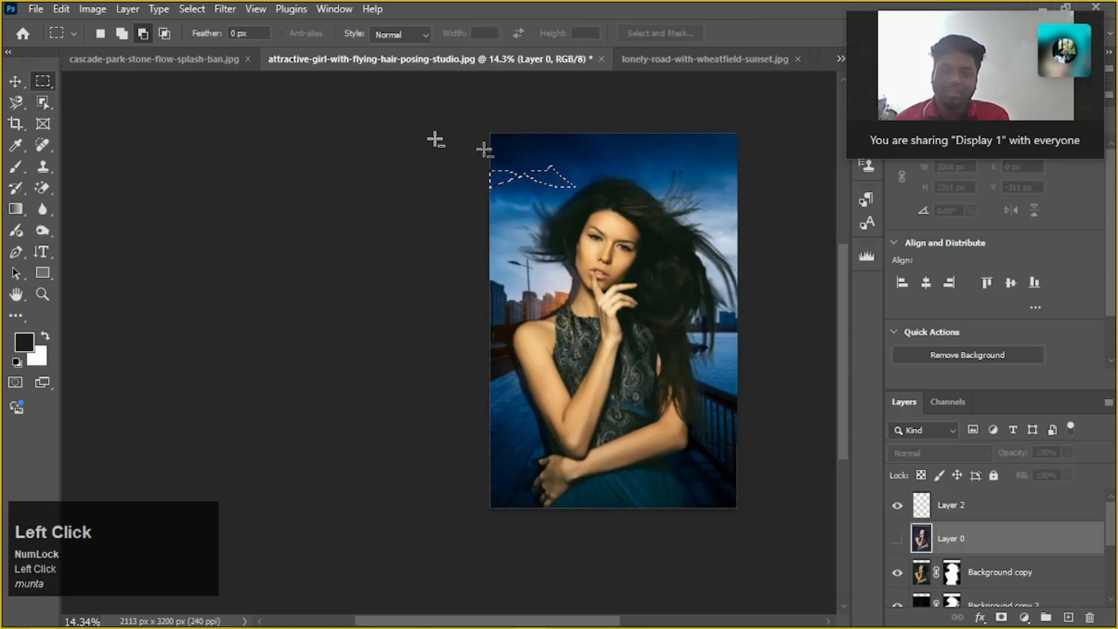
left_click(187, 59)
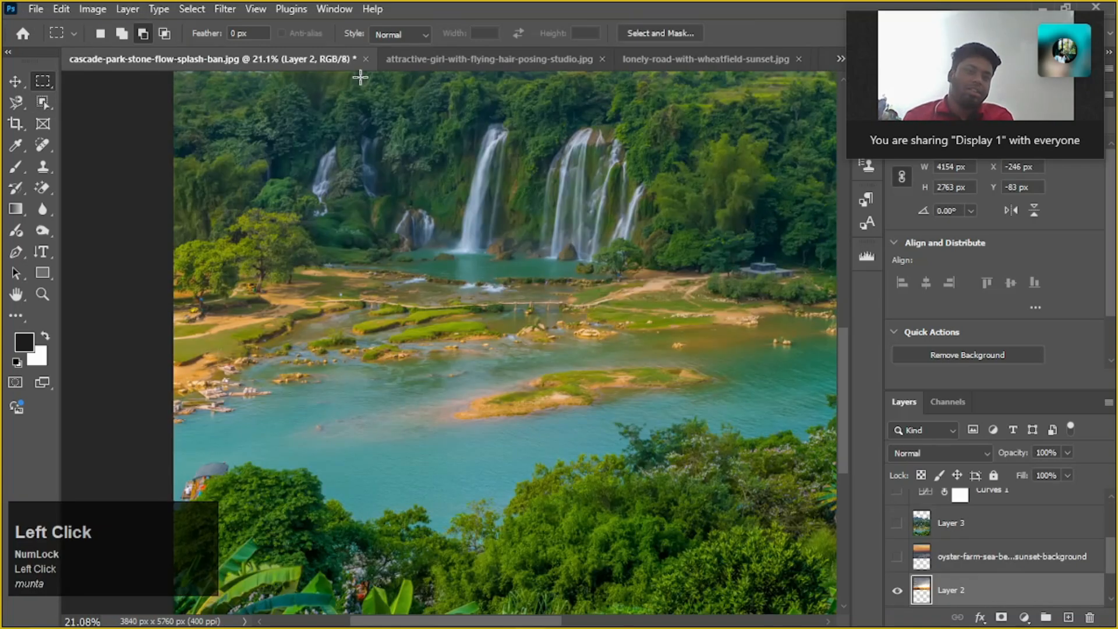
scroll(457, 179, "down", 3, "alt")
scroll(457, 179, "up", 5)
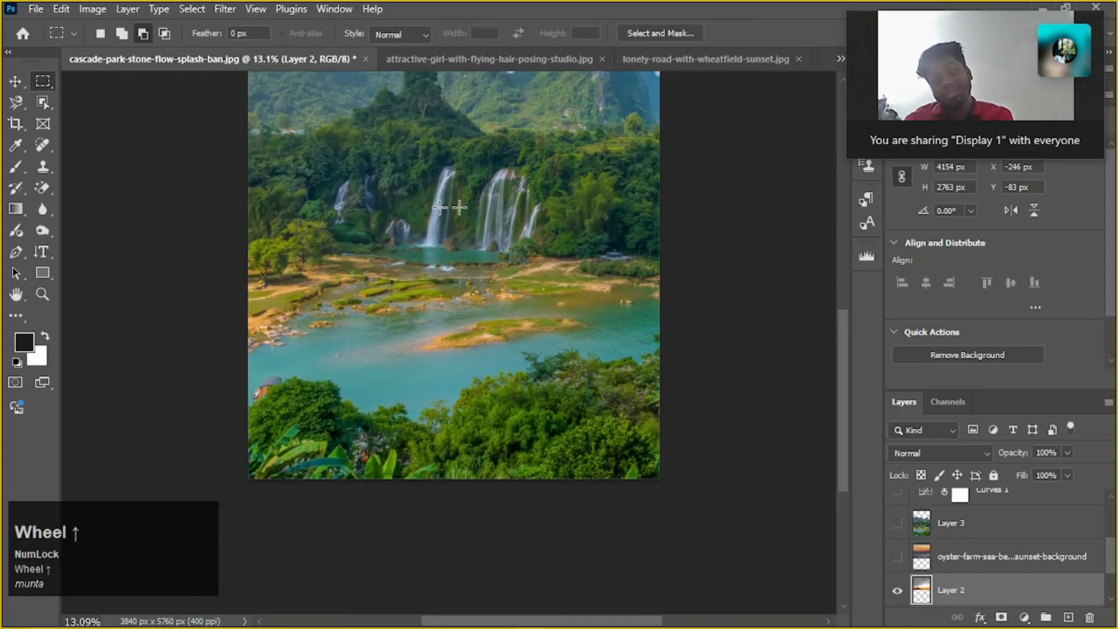
scroll(323, 159, "up", 2)
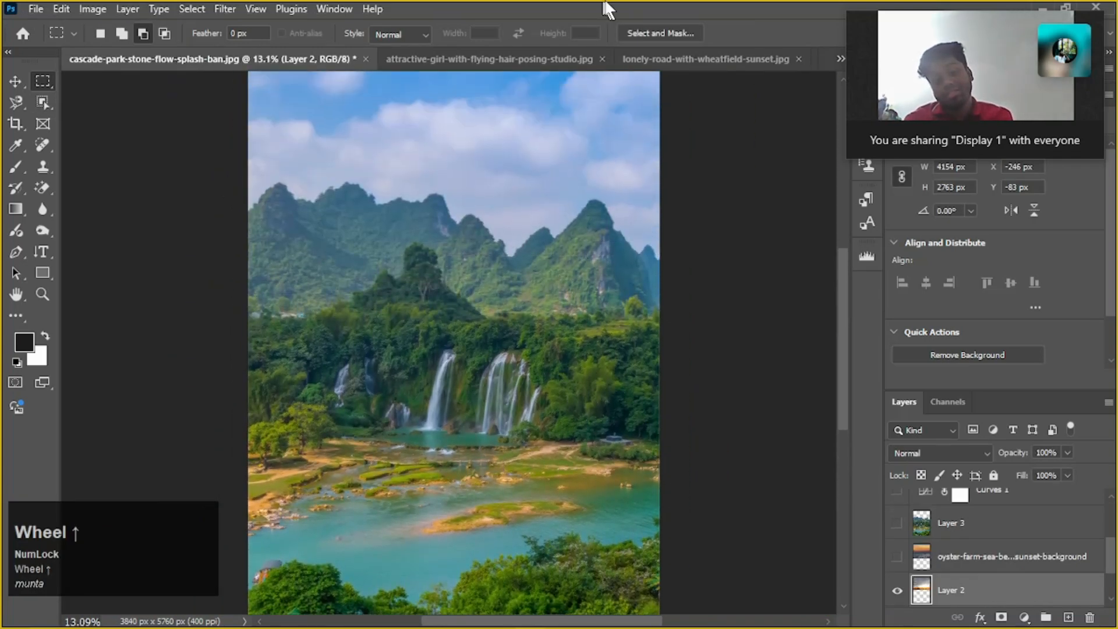
Move the video call window off the panels and close attractive-girl-with-flying-hair-posing-studio.jpg without saving its changes
left_click(502, 60)
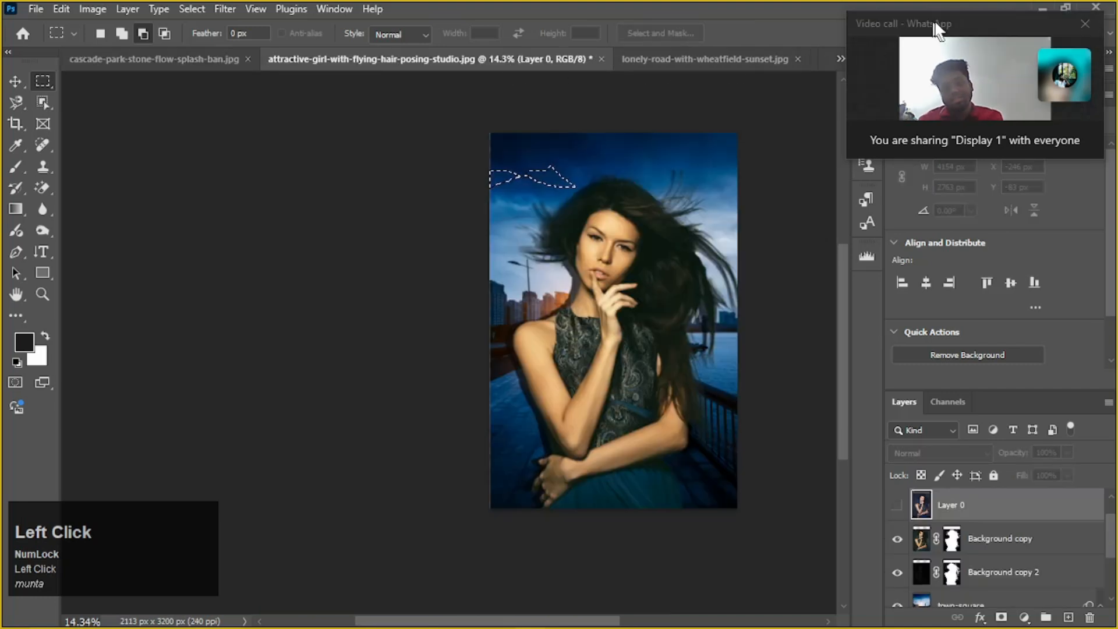
left_click_drag(980, 40, 326, 163)
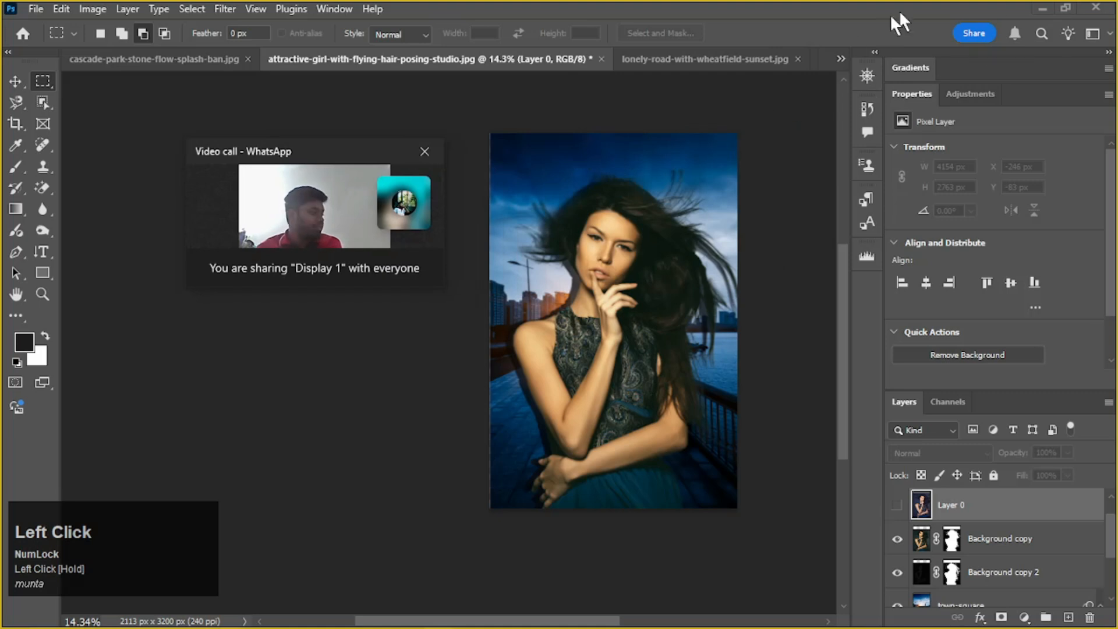
left_click(601, 59)
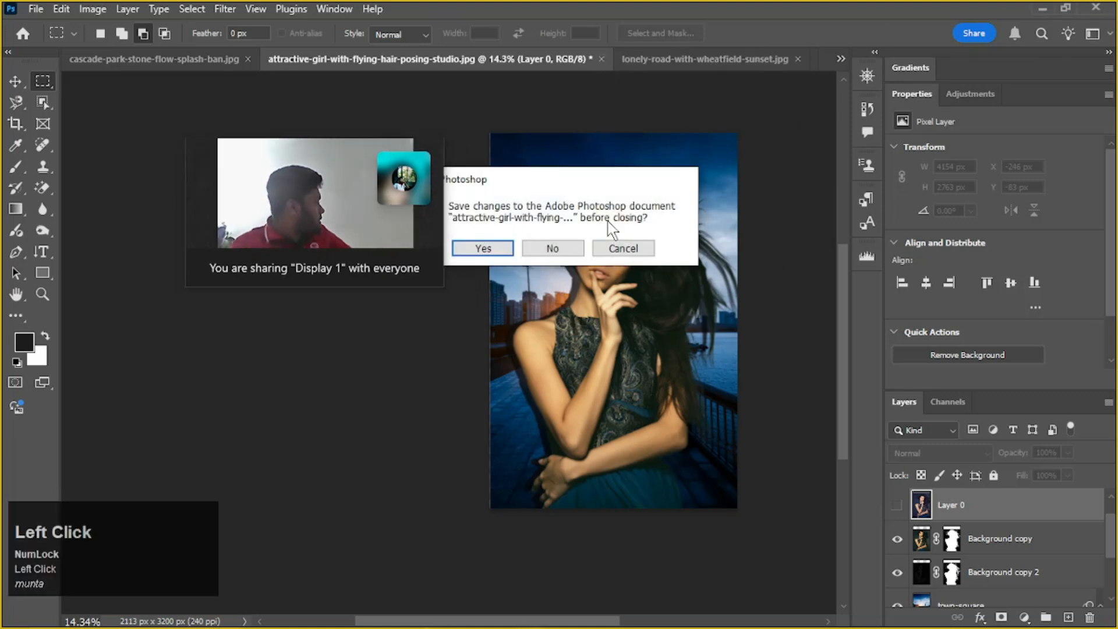
left_click(552, 249)
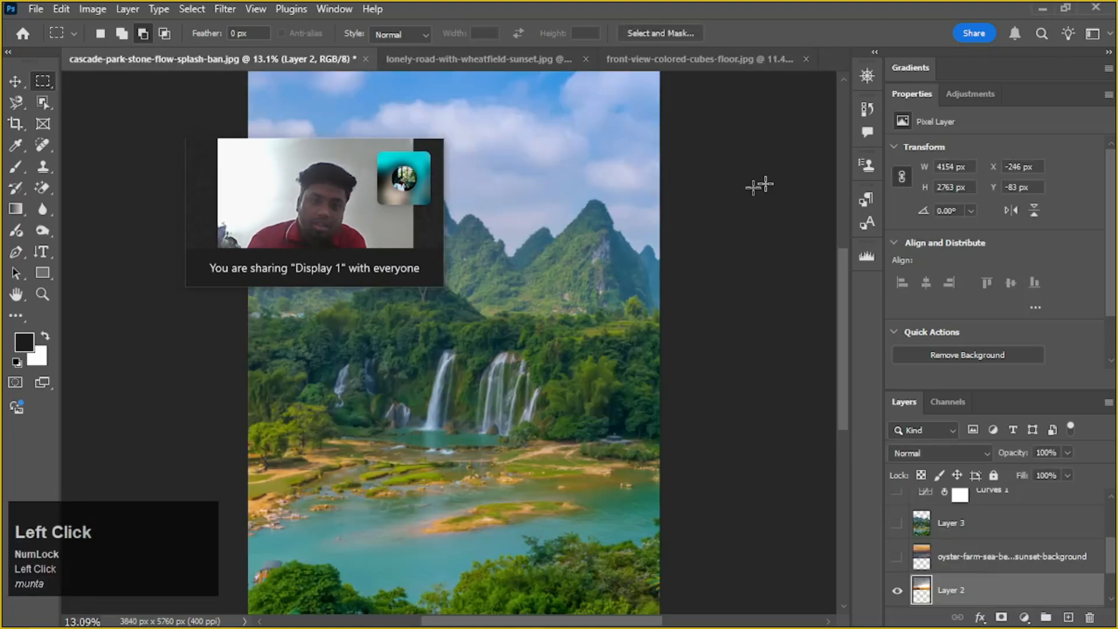
Quit Photoshop without saving any of the remaining open documents, and close the Downloads folder window
left_click(1095, 8)
left_click(557, 249)
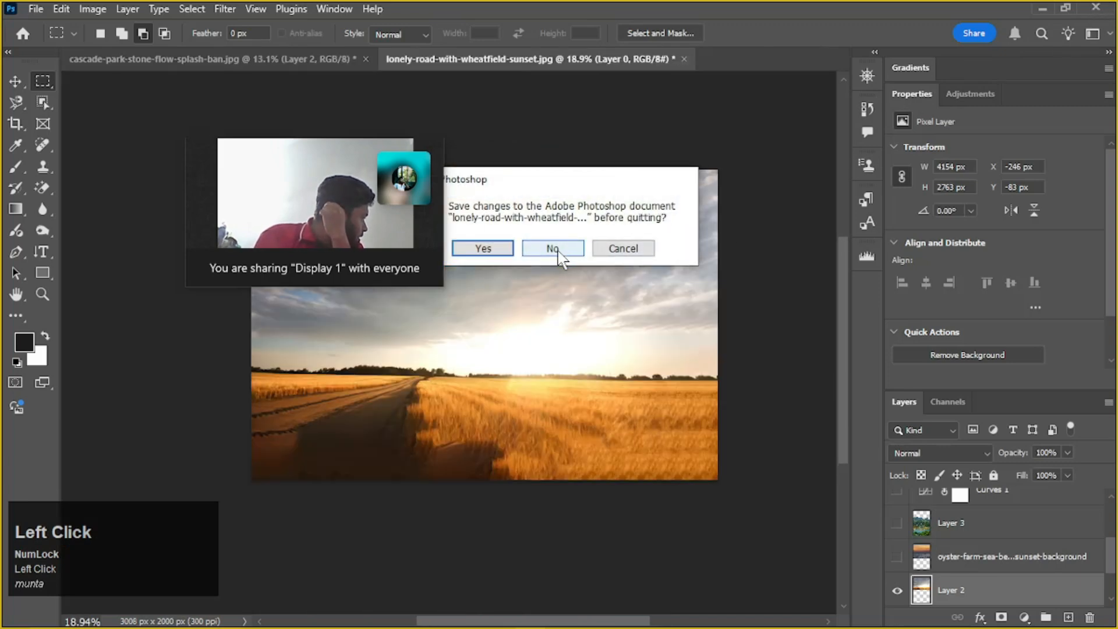
left_click(558, 249)
left_click(558, 249)
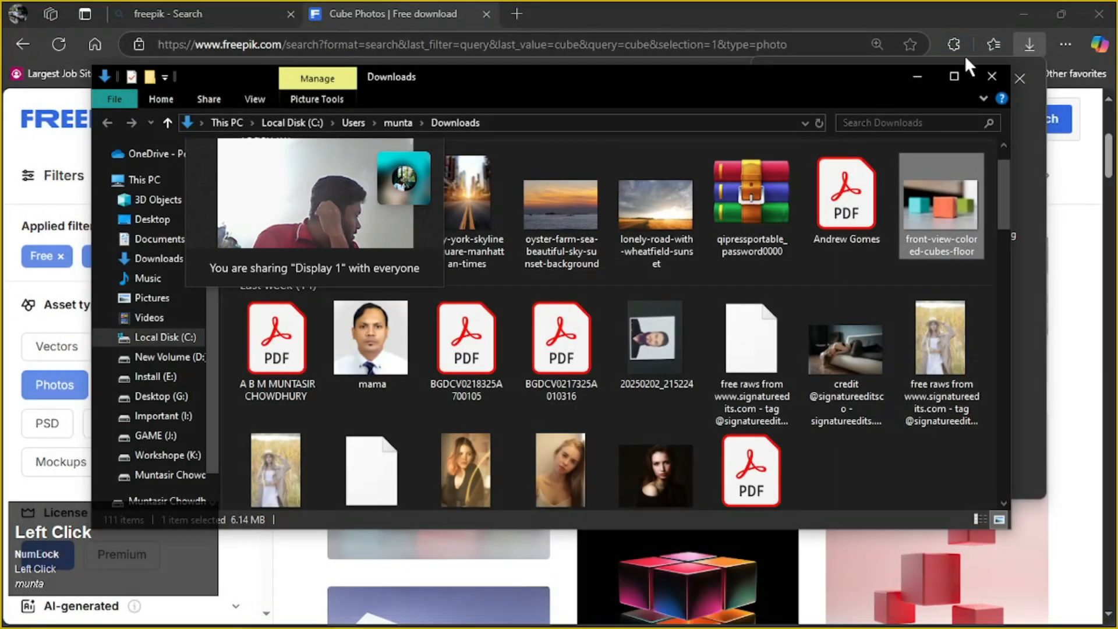
left_click(992, 80)
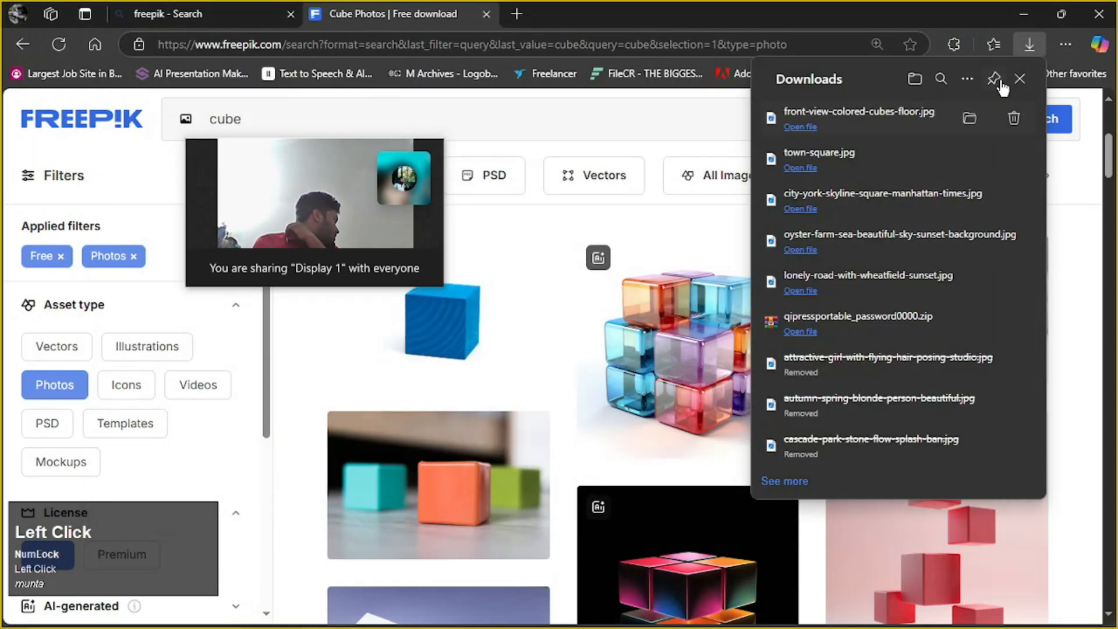